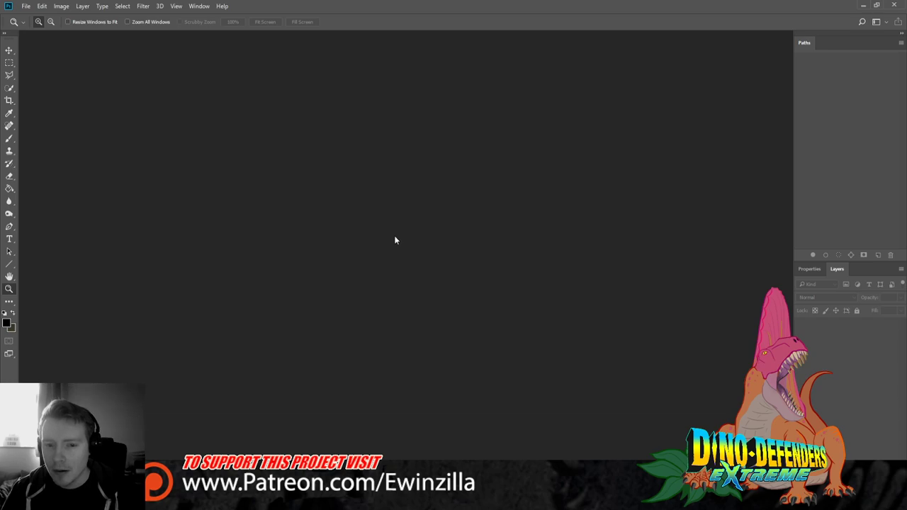
Open 1_EDIT.psd and fit the whole laboratory background in the view
double_click(168, 189)
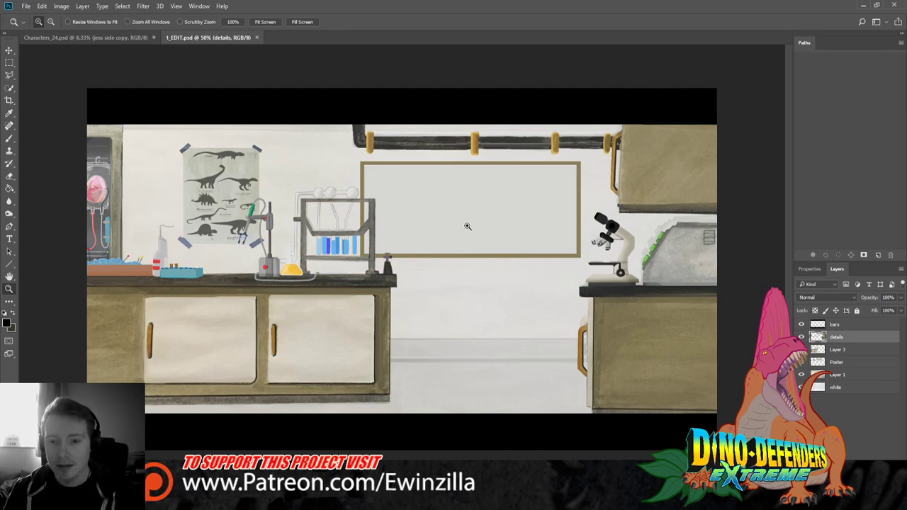
left_click(264, 22)
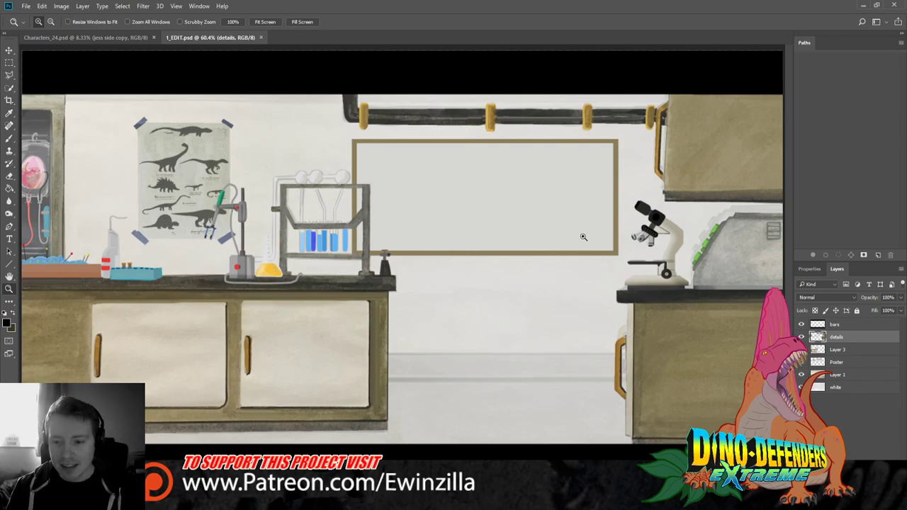
Select Layer 3 and switch its visibility off and on to check which artwork it contains
left_click(838, 350)
left_click(801, 349)
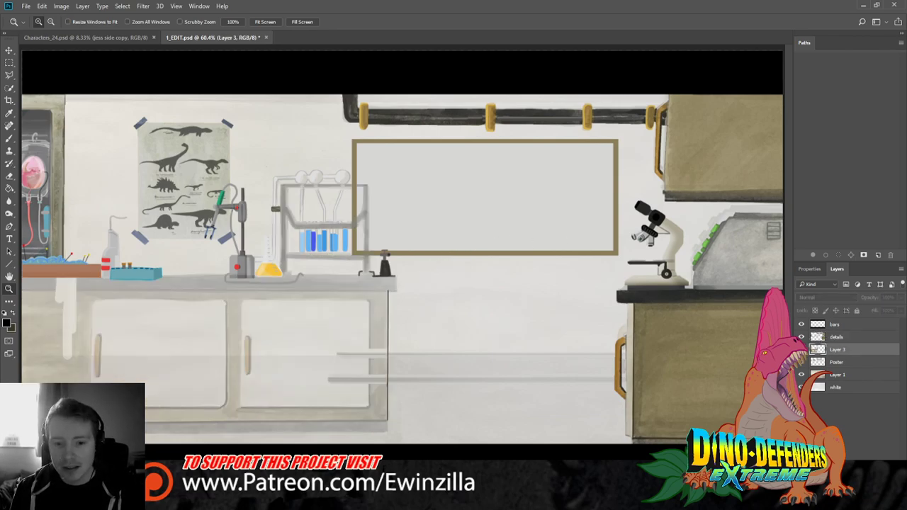
left_click(801, 349)
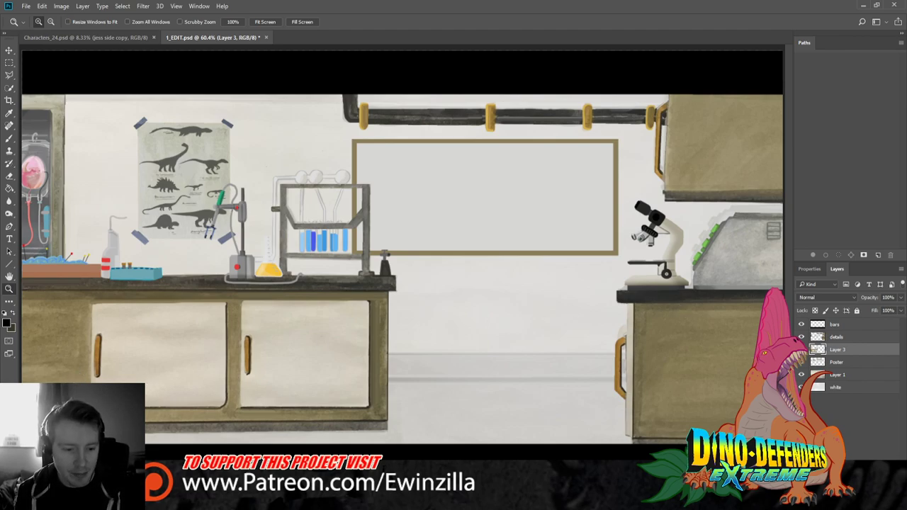
Set up the Smudge tool for reworking the handle of the left white cupboard door
left_click(67, 385)
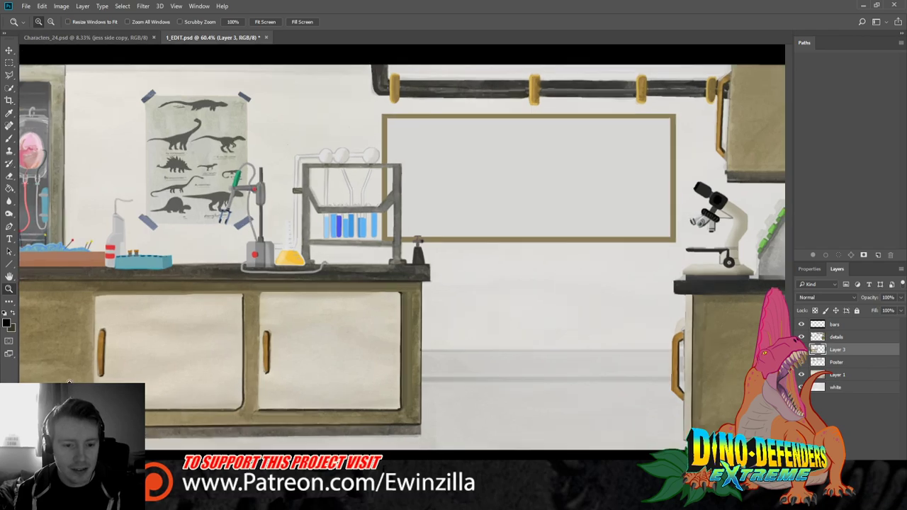
left_click(66, 386)
left_click(67, 385)
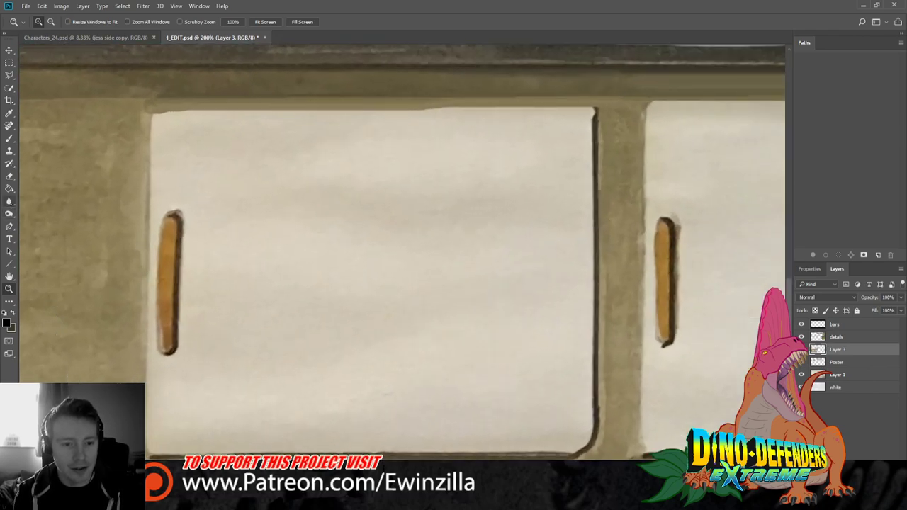
left_click(10, 202)
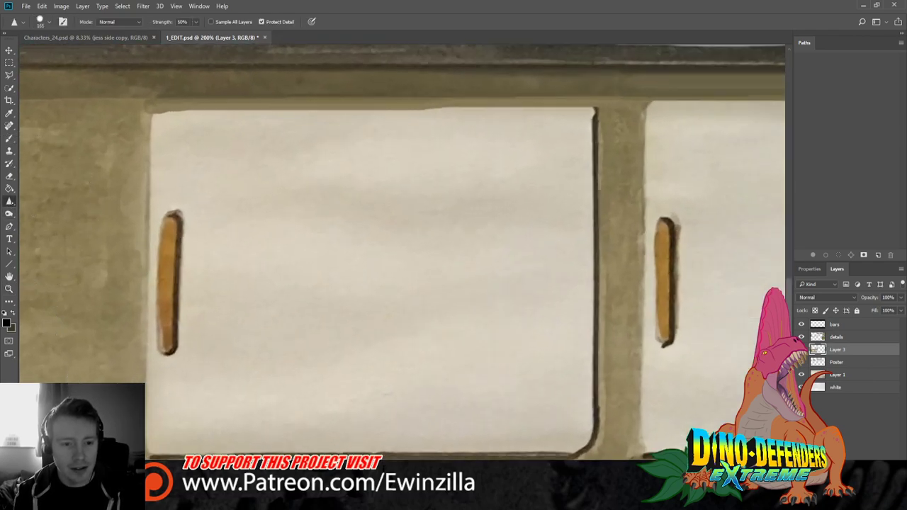
key("shift+r")
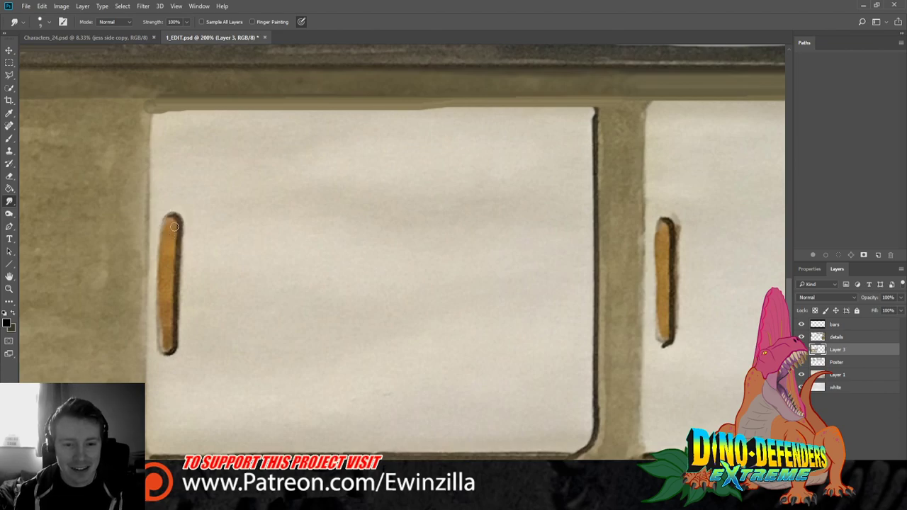
left_click_drag(174, 224, 176, 313)
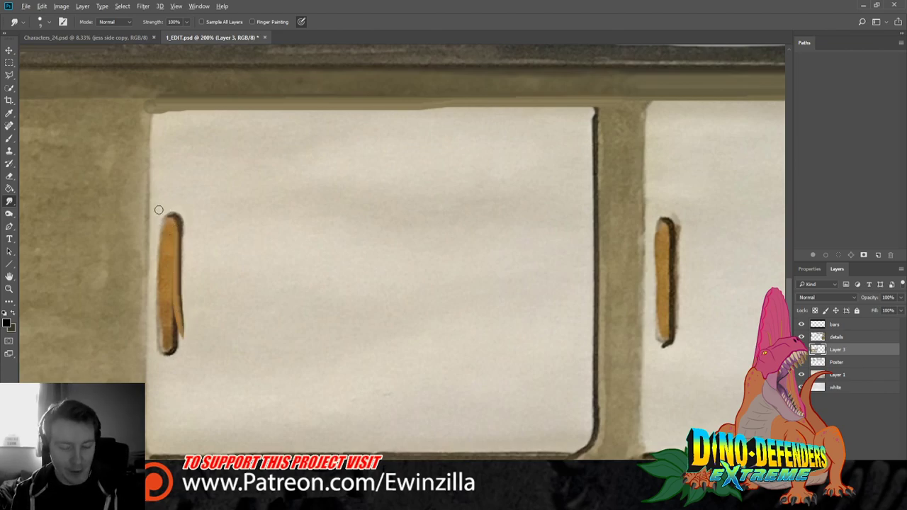
key("ctrl+z")
left_click_drag(175, 228, 172, 314)
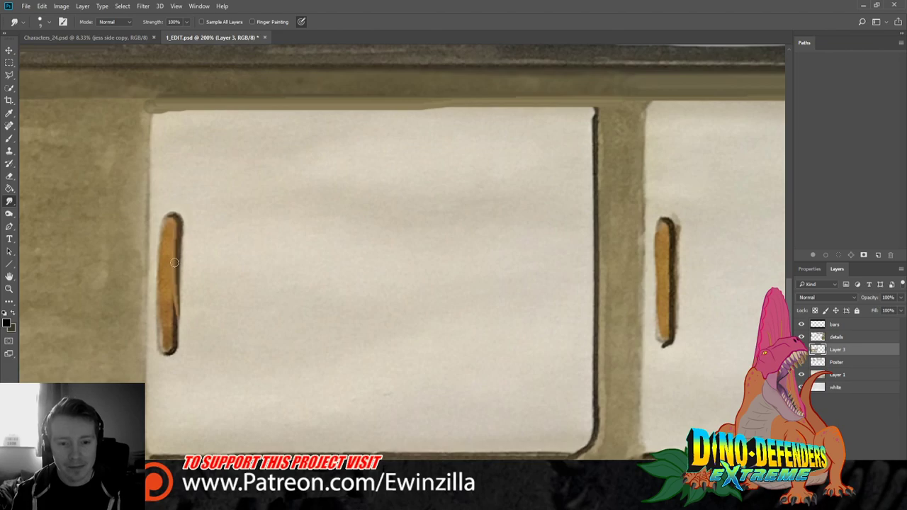
key("ctrl+z")
left_click_drag(173, 232, 175, 295)
key("ctrl+z")
Smudge the left cupboard door's handle along its dark right edge and its left side to straighten the outline
left_click_drag(177, 228, 175, 331)
mouse_move(175, 298)
left_mouse_down()
mouse_move(176, 348)
mouse_move(175, 317)
mouse_move(173, 338)
mouse_move(175, 348)
left_mouse_up()
left_click_drag(155, 213, 153, 340)
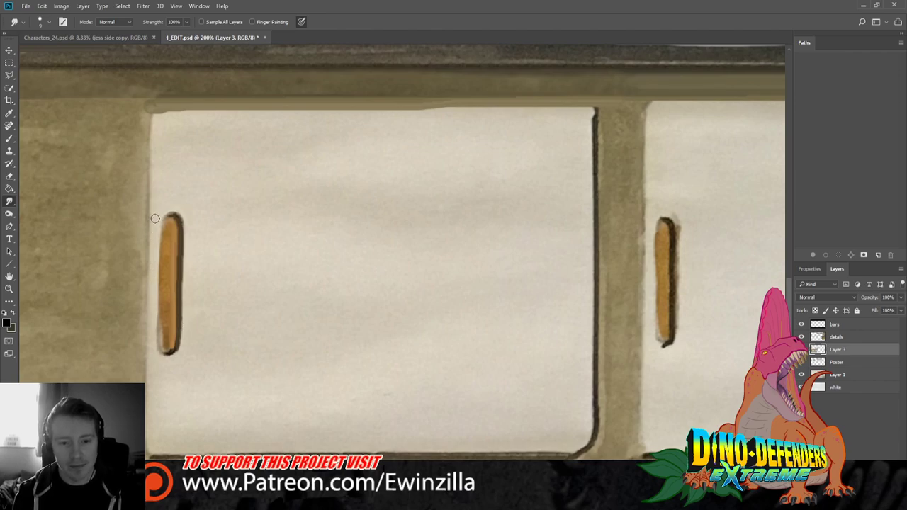
left_click_drag(159, 213, 158, 303)
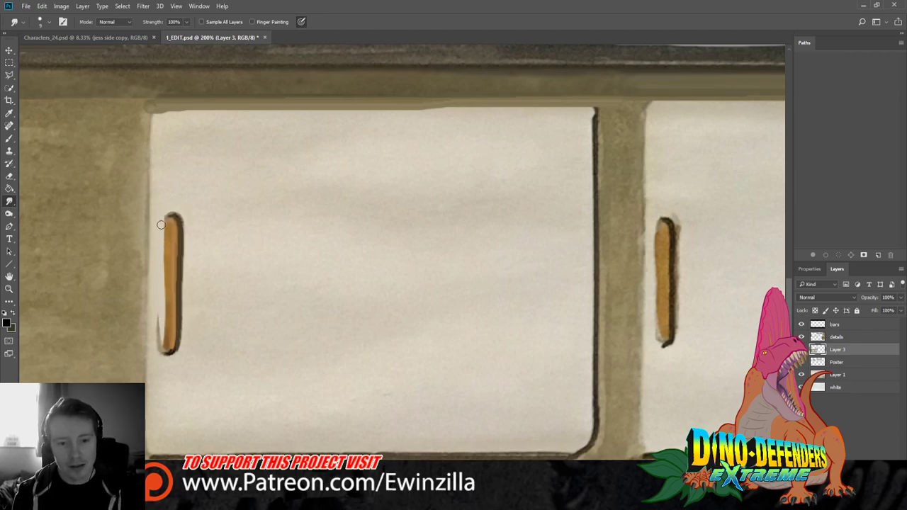
left_click_drag(161, 221, 161, 348)
mouse_move(166, 237)
left_mouse_down()
mouse_move(162, 350)
mouse_move(163, 339)
mouse_move(163, 349)
mouse_move(175, 340)
mouse_move(170, 348)
left_mouse_up()
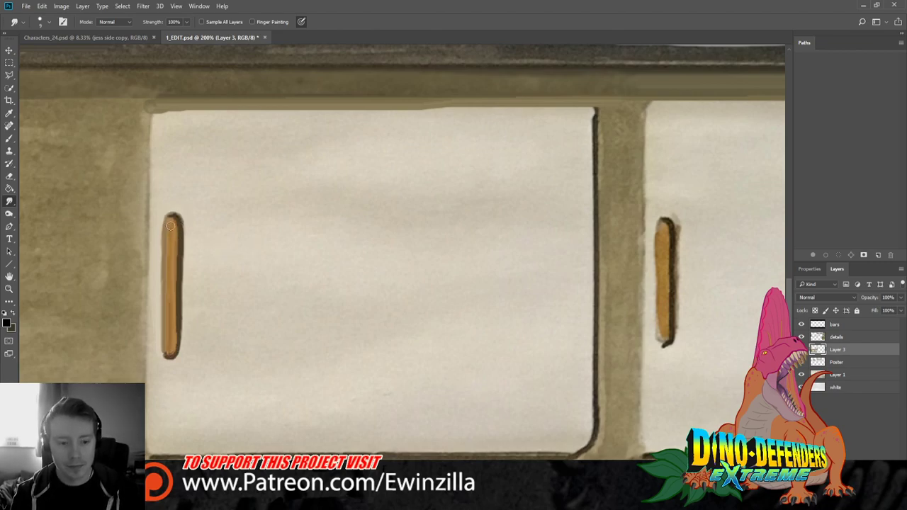
Smudge the orange of the left door's handle down its right side to thin the dark shadow
left_click_drag(176, 218, 177, 297)
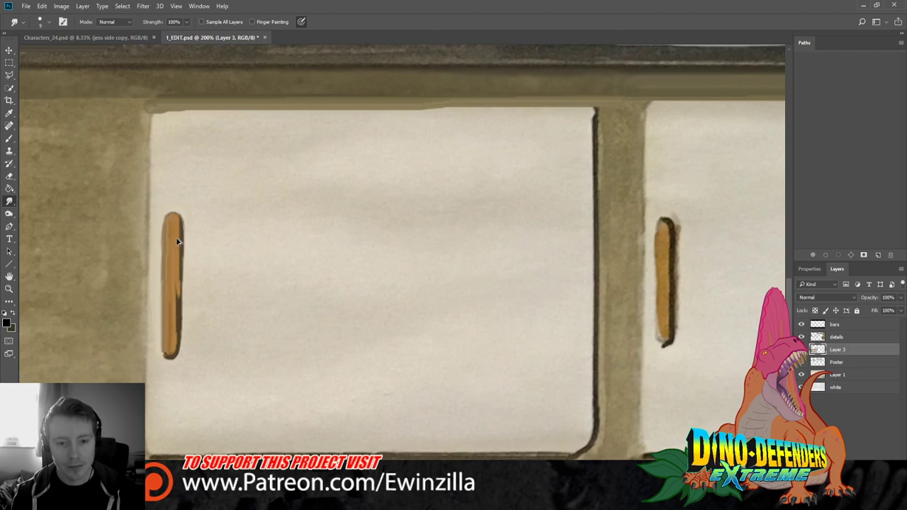
mouse_move(177, 242)
left_mouse_down()
mouse_move(176, 220)
mouse_move(176, 352)
left_mouse_up()
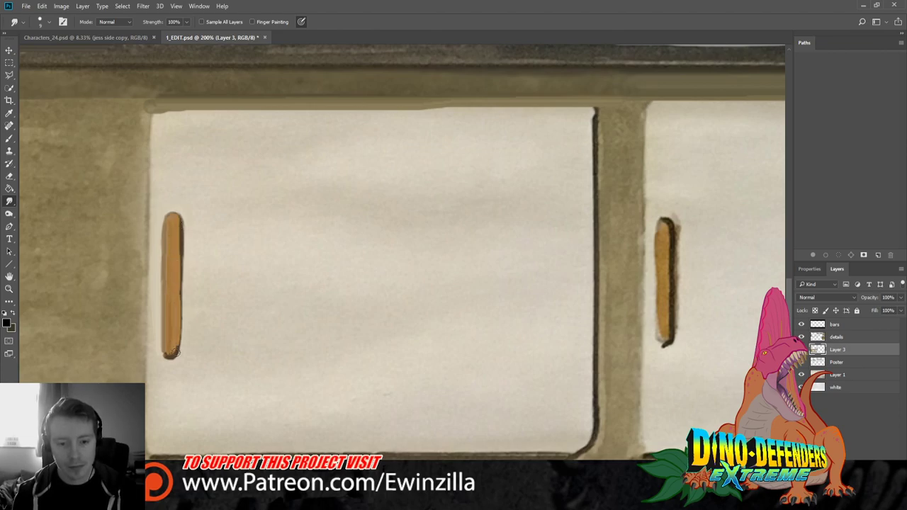
mouse_move(175, 311)
left_mouse_down()
mouse_move(175, 303)
mouse_move(175, 322)
mouse_move(174, 307)
left_mouse_up()
Smudge the right cupboard door's handle down its length and both sides to give it clean, straight edges
left_click_drag(248, 487, 323, 487)
mouse_move(238, 237)
left_mouse_down()
mouse_move(250, 213)
mouse_move(256, 224)
mouse_move(256, 233)
mouse_move(248, 229)
mouse_move(249, 258)
mouse_move(244, 232)
mouse_move(242, 331)
mouse_move(241, 291)
mouse_move(240, 343)
left_mouse_up()
mouse_move(227, 223)
left_mouse_down()
mouse_move(234, 343)
mouse_move(242, 348)
mouse_move(224, 272)
mouse_move(242, 354)
mouse_move(239, 339)
left_mouse_up()
mouse_move(251, 239)
left_mouse_down()
mouse_move(254, 218)
mouse_move(254, 335)
left_mouse_up()
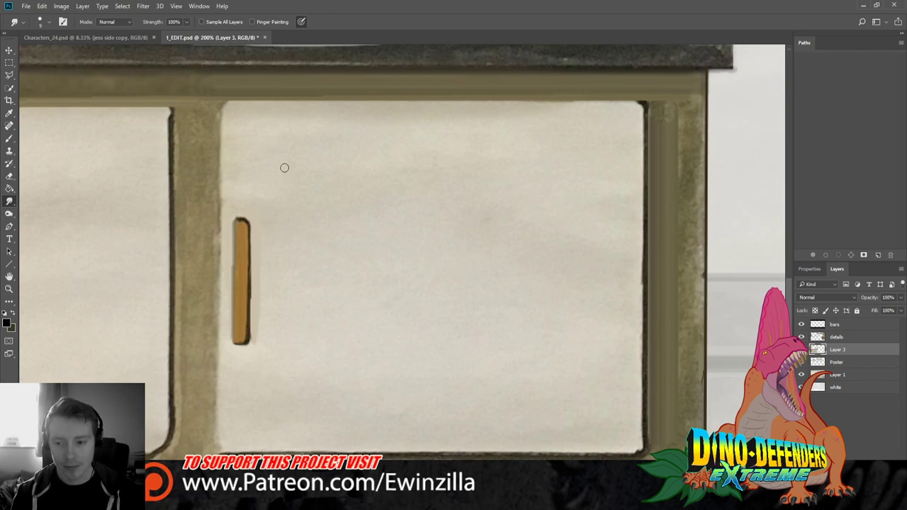
key("z")
left_click(270, 23)
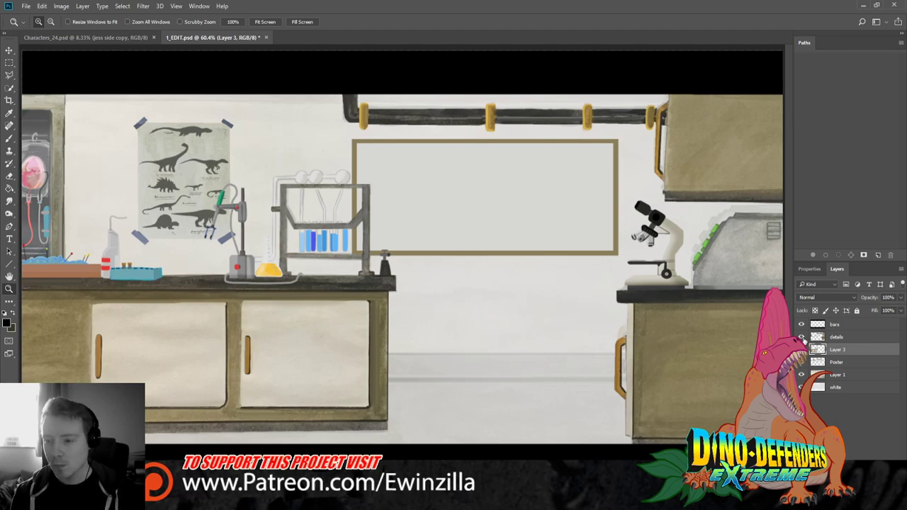
Toggle the Poster layer's visibility to check which parts of the scene it holds
left_click(806, 362)
left_click(805, 362)
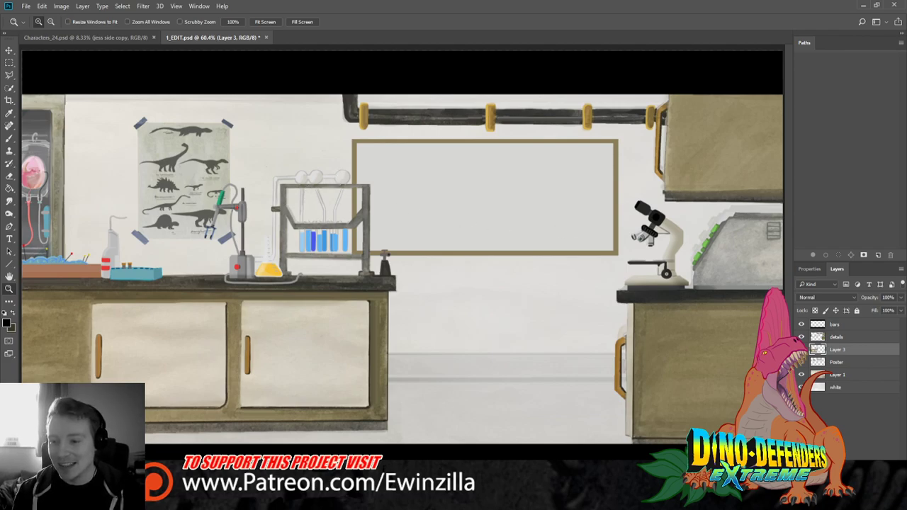
left_click(801, 363)
left_click(801, 363)
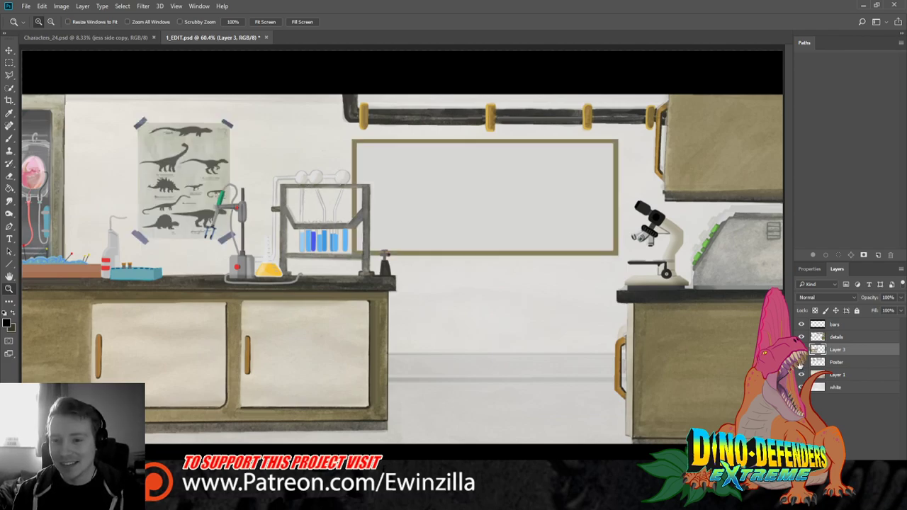
Examine the empty framed whiteboard on the back wall up close and within the whole scene
left_click(587, 137)
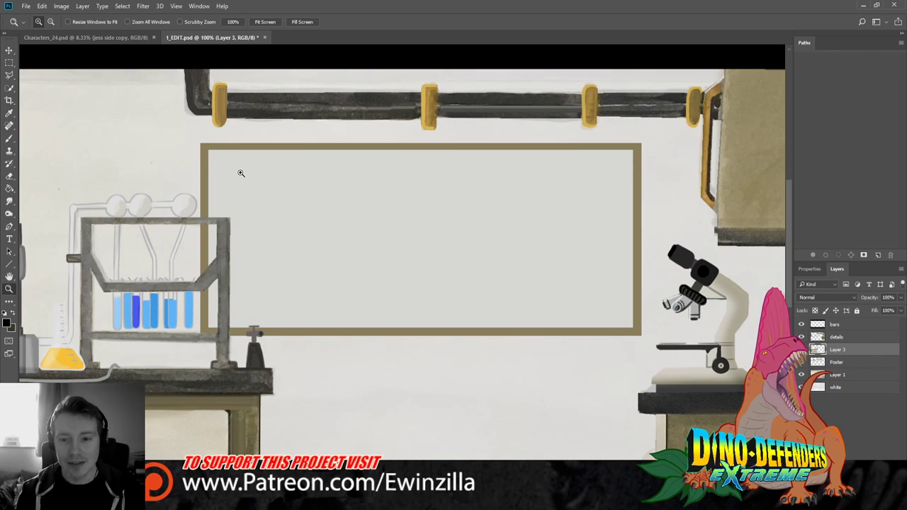
left_click(384, 178)
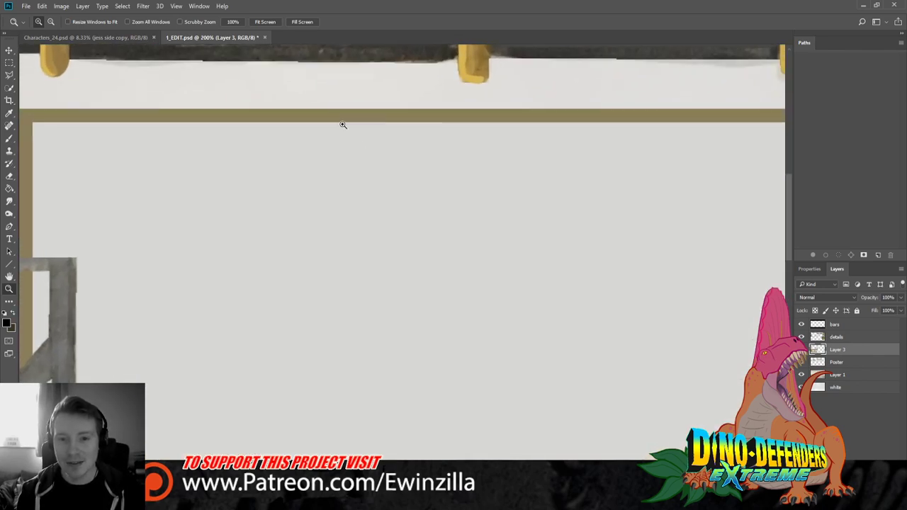
left_click(271, 22)
left_click(511, 160)
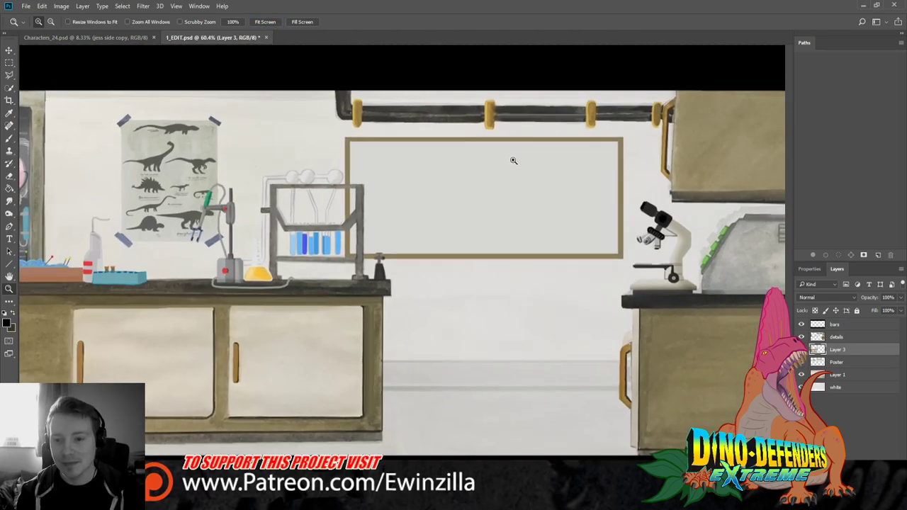
left_click(511, 159)
left_click(511, 160)
key("ctrl+0")
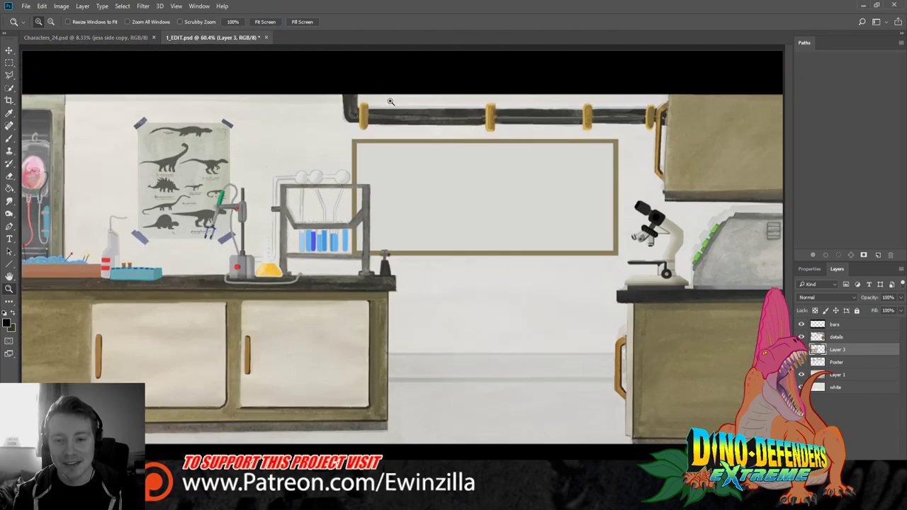
left_click(561, 166)
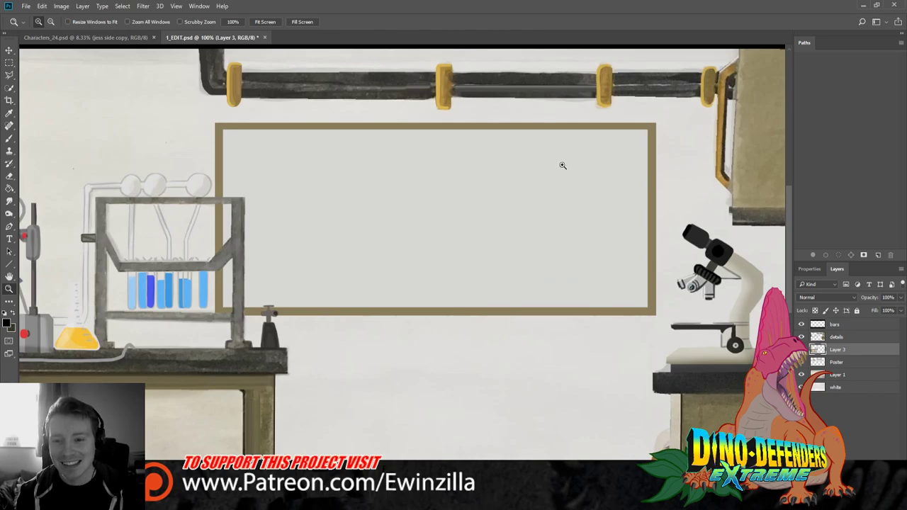
left_click(565, 165)
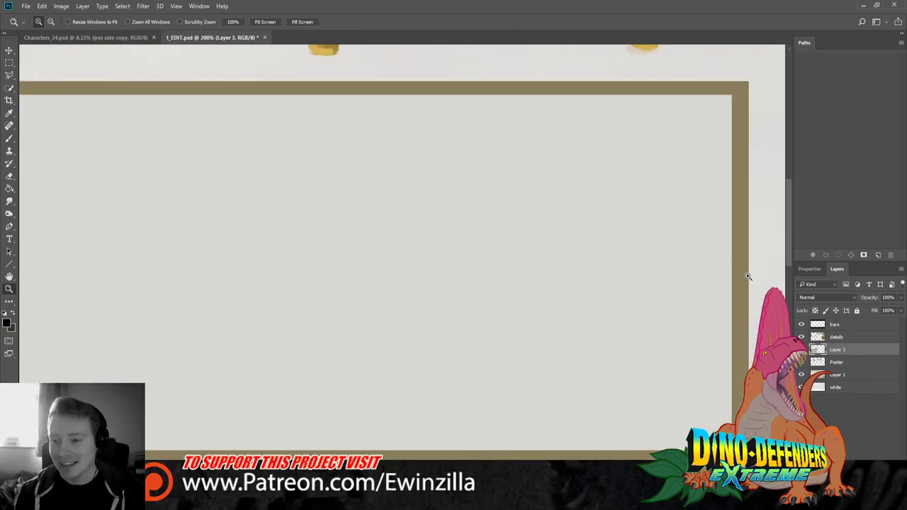
Paste the copied dinosaur skull image as a new layer and move it above the details layer
left_click(837, 362)
left_click(9, 138)
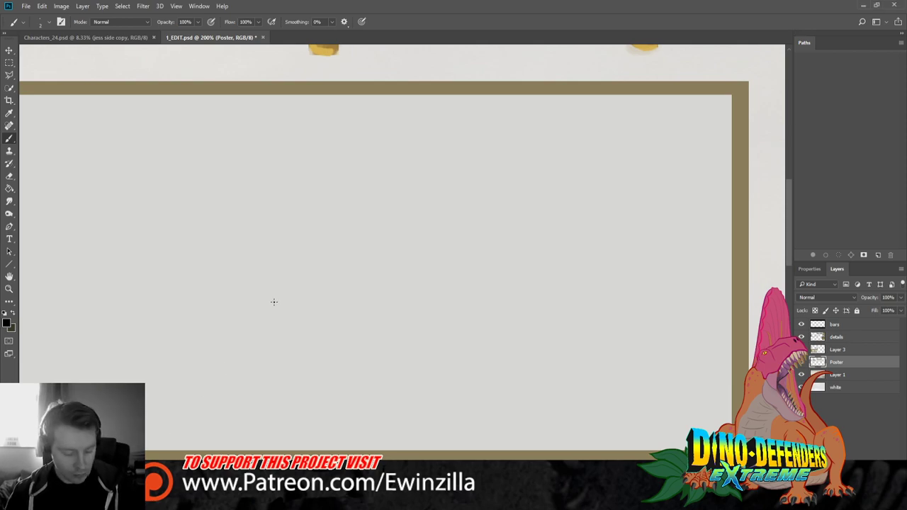
left_click(9, 289)
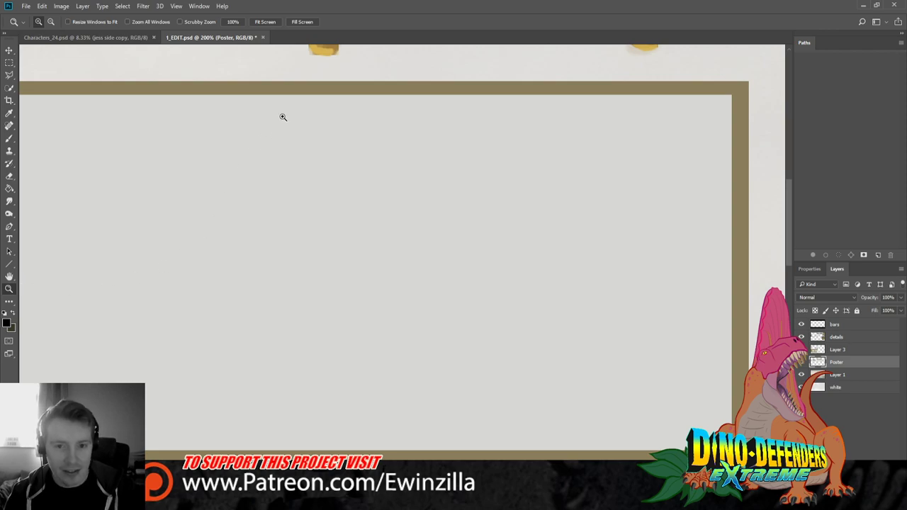
left_click(265, 22)
key("ctrl+v")
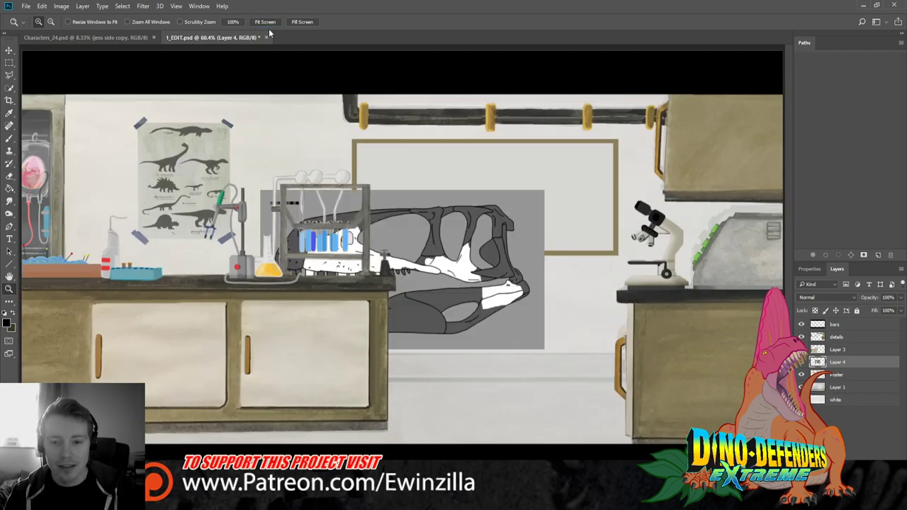
left_click_drag(835, 360, 833, 330)
Scale the skull image to about 248% and position it so that it covers most of the canvas
left_click(9, 50)
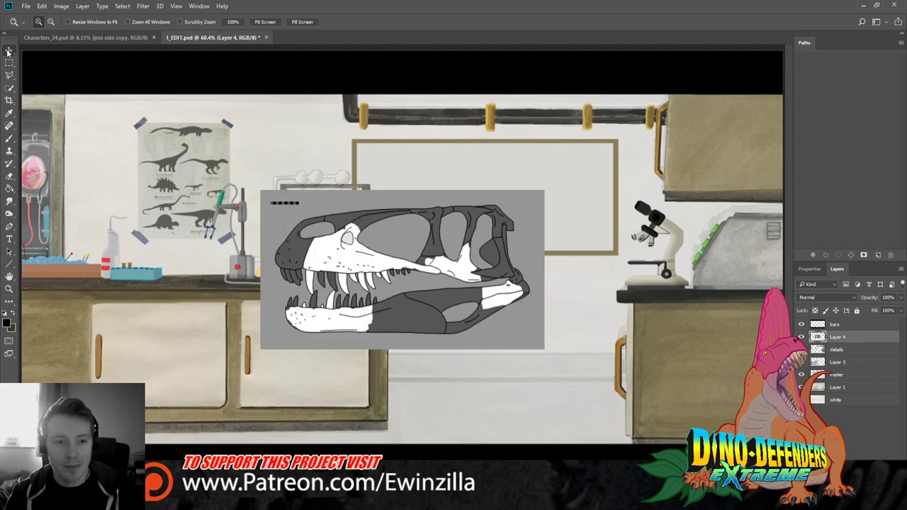
left_click_drag(528, 287, 283, 413)
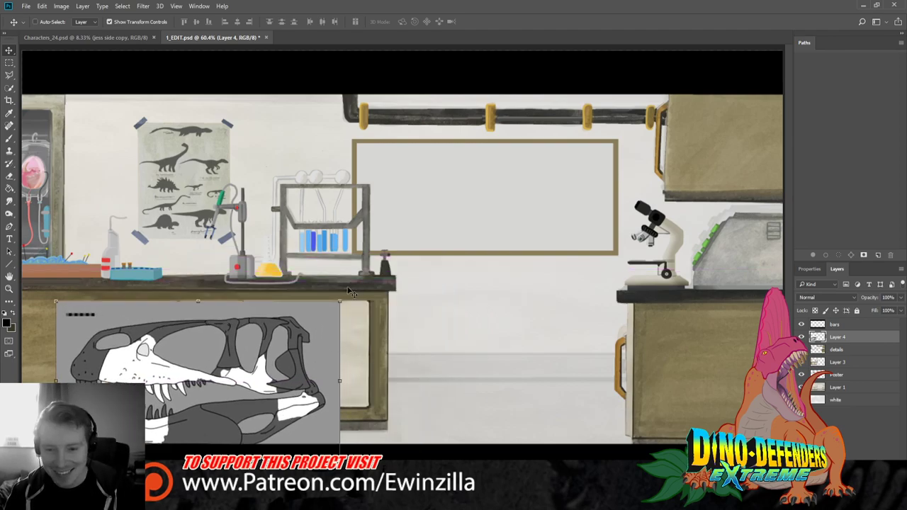
left_click_drag(341, 301, 783, 110)
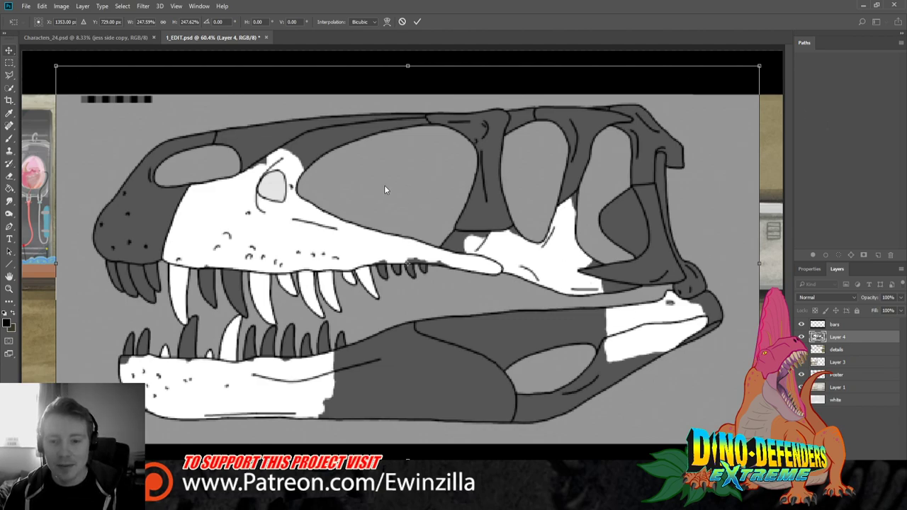
key("Return")
left_click_drag(428, 185, 414, 185)
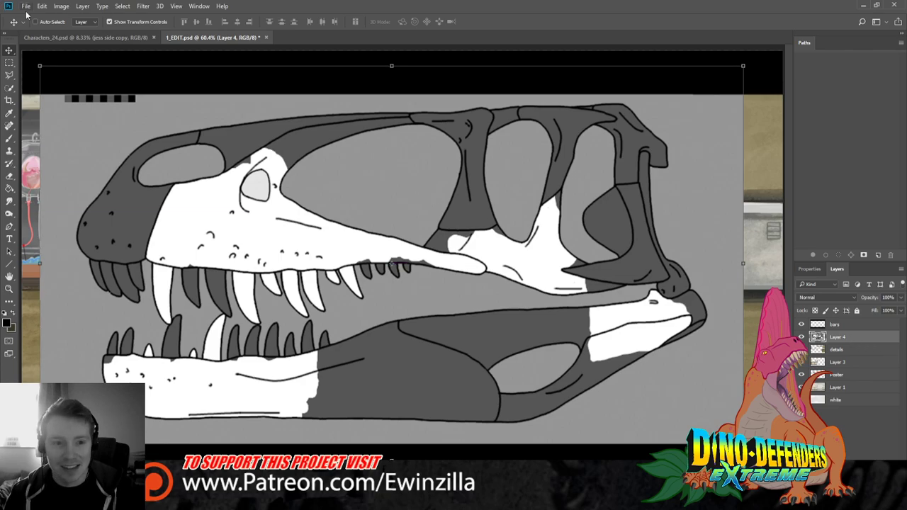
Hide and show the skull layer again to compare it with the laboratory background
left_click(10, 64)
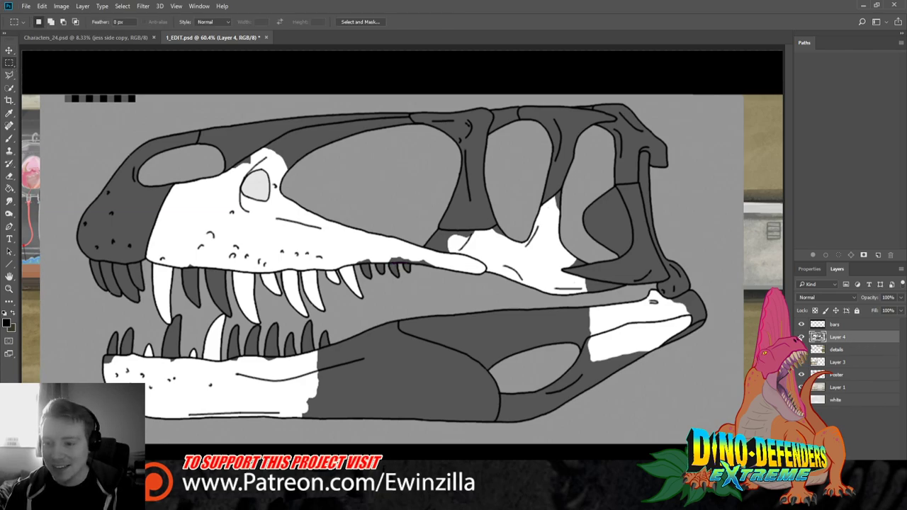
left_click(802, 337)
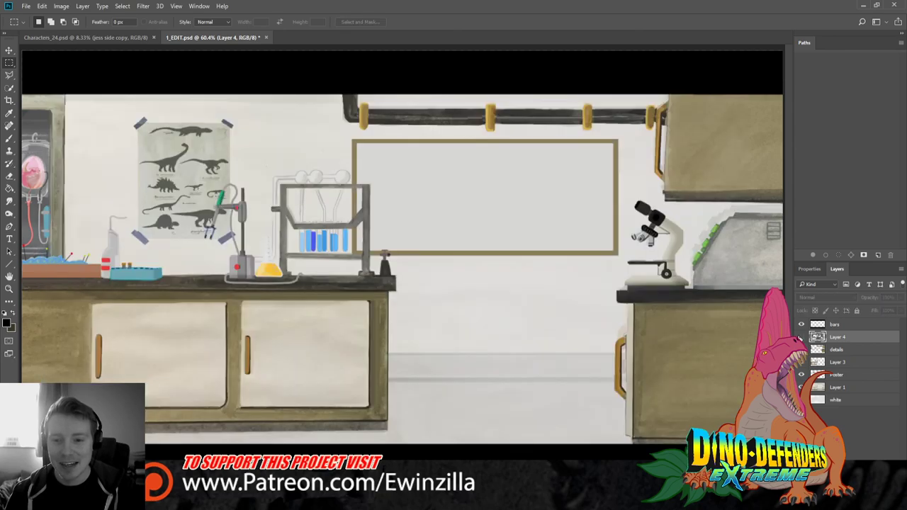
left_click(802, 337)
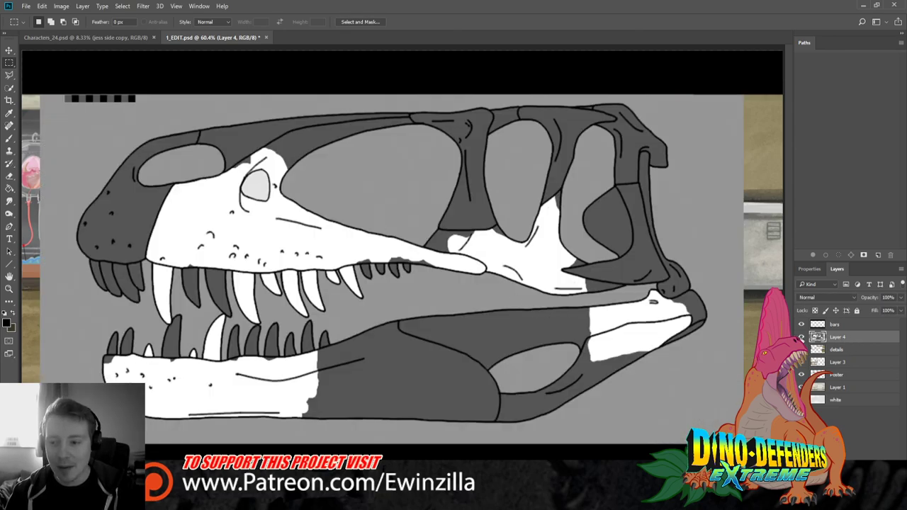
Hide the skull layer and make the Poster layer active for drawing on the empty whiteboard
left_click(801, 338)
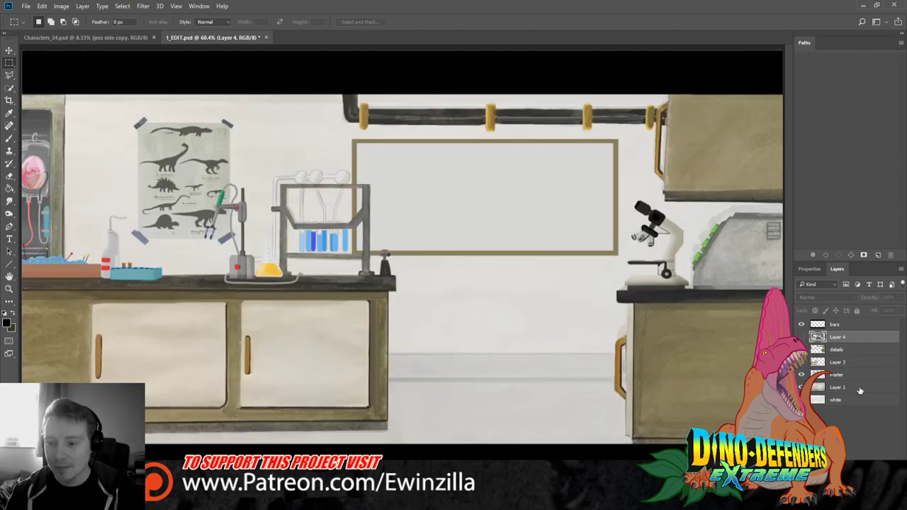
left_click(842, 377)
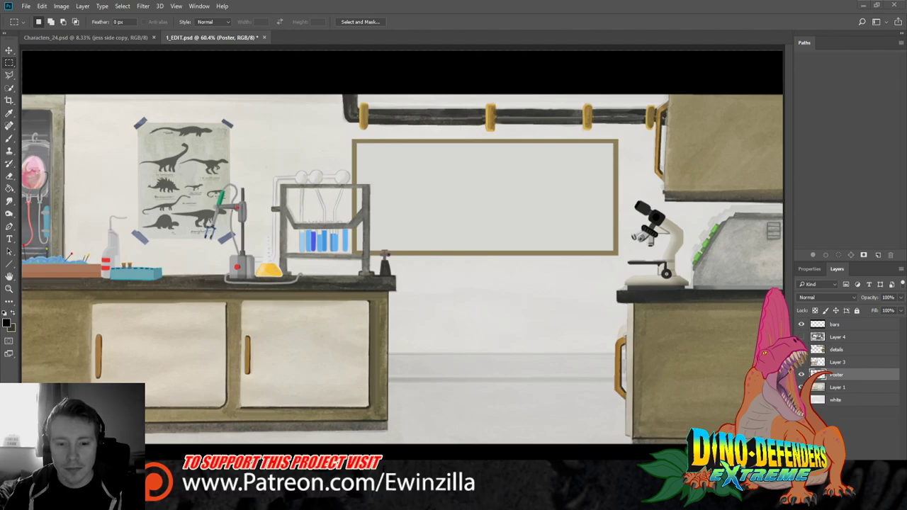
key("z")
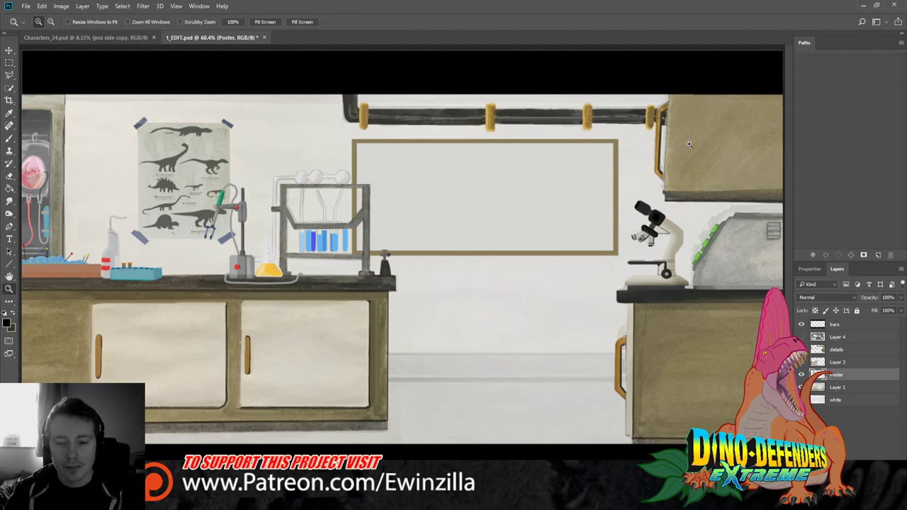
left_click(689, 145)
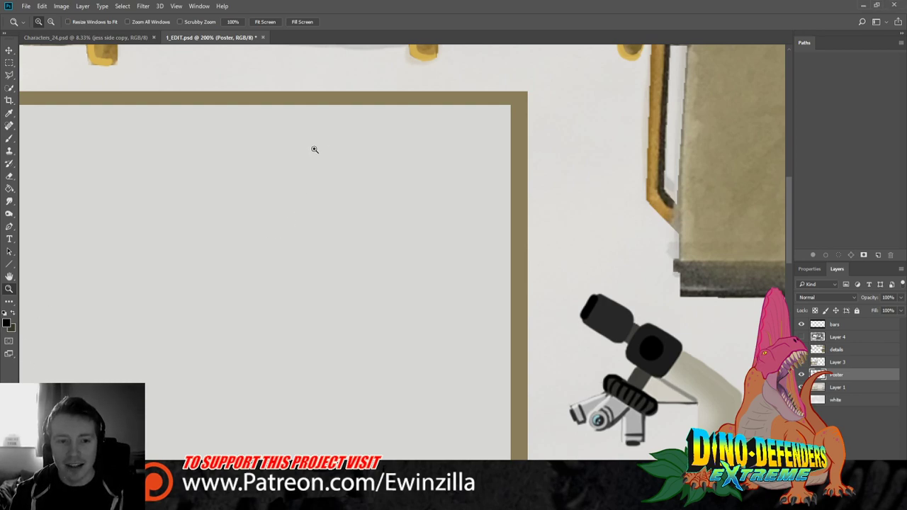
Paint two intertwined wavy dark grey strands down the right part of the whiteboard to form a vertical DNA double helix
key("b")
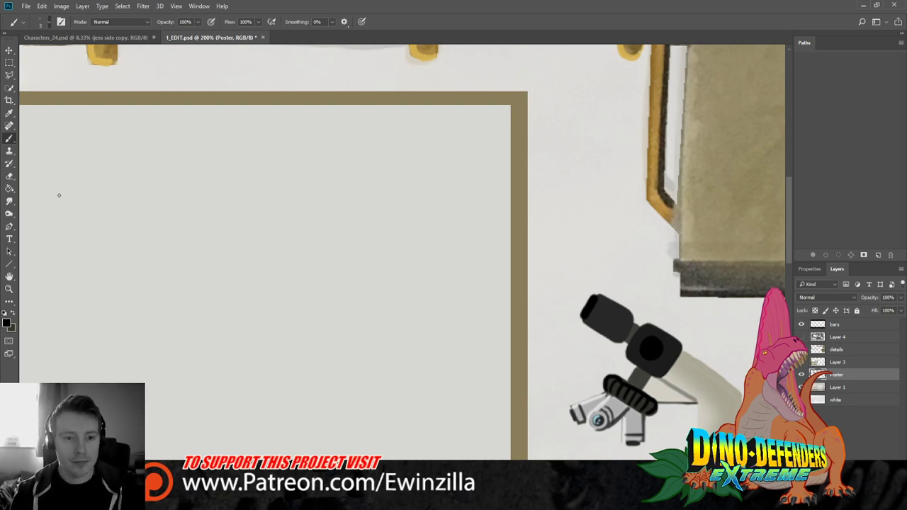
key("i")
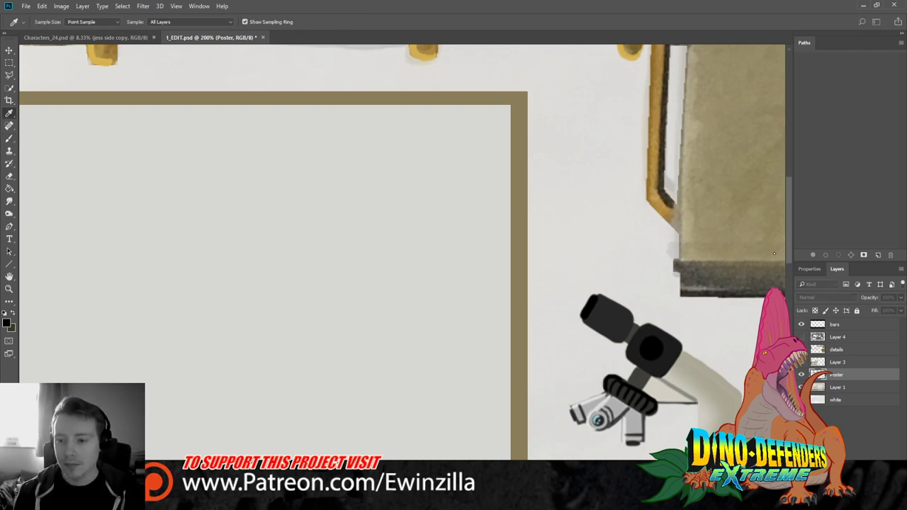
key("b")
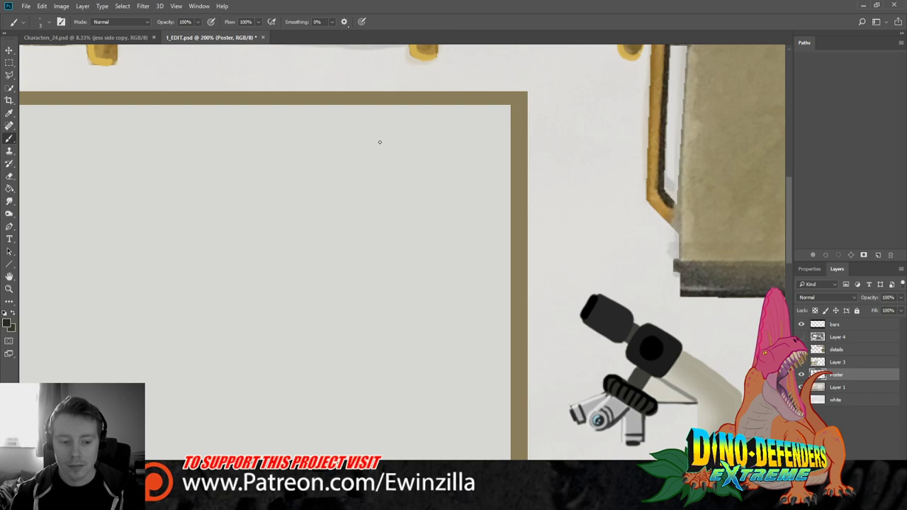
mouse_move(382, 138)
left_mouse_down()
mouse_move(373, 168)
mouse_move(386, 208)
mouse_move(411, 229)
mouse_move(427, 268)
mouse_move(380, 366)
mouse_move(412, 409)
left_mouse_up()
key("ctrl+z")
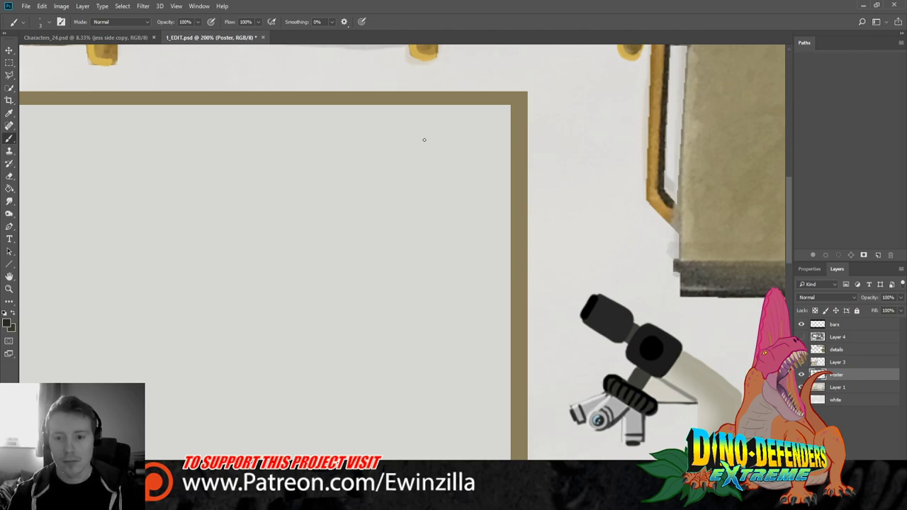
mouse_move(407, 132)
left_mouse_down()
mouse_move(393, 150)
mouse_move(426, 195)
mouse_move(430, 226)
mouse_move(390, 276)
mouse_move(429, 358)
mouse_move(414, 391)
mouse_move(396, 402)
left_mouse_up()
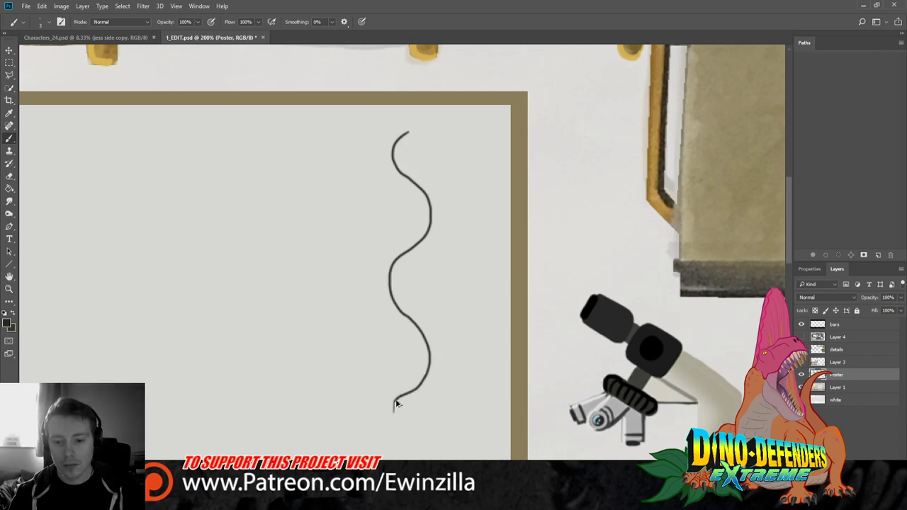
mouse_move(395, 401)
left_mouse_down()
mouse_move(393, 417)
mouse_move(409, 379)
mouse_move(392, 326)
left_mouse_up()
key("ctrl+z")
mouse_move(429, 420)
left_mouse_down()
mouse_move(430, 405)
mouse_move(399, 385)
mouse_move(390, 342)
mouse_move(421, 308)
mouse_move(431, 270)
mouse_move(396, 232)
mouse_move(382, 191)
mouse_move(424, 165)
mouse_move(431, 130)
left_mouse_up()
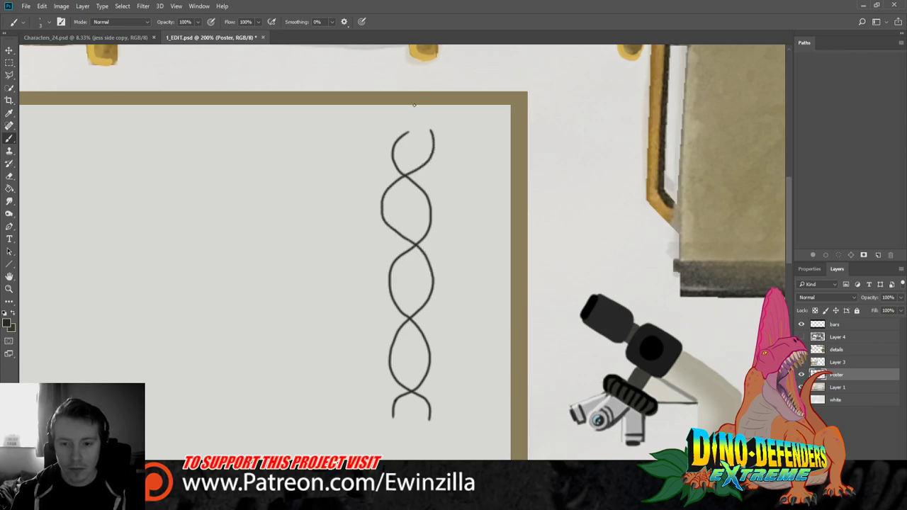
Redraw the upper end of the helix's left strand so that it runs straight up
mouse_move(389, 154)
left_mouse_down()
mouse_move(392, 133)
mouse_move(396, 162)
mouse_move(391, 129)
mouse_move(391, 161)
mouse_move(392, 150)
left_mouse_up()
key("ctrl+z")
key("ctrl+z")
key("ctrl+z")
key("ctrl+z")
key("ctrl+z")
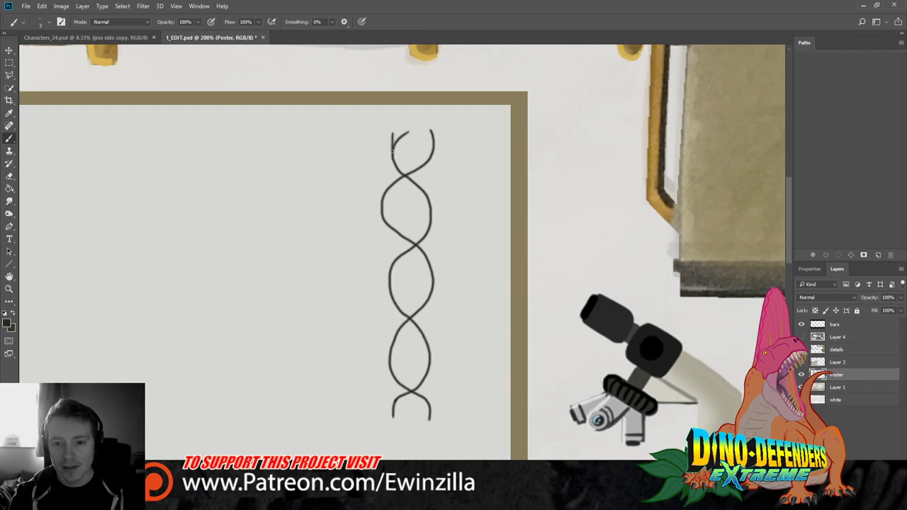
Smudge away the old curved end at the helix's top and round off the lower left curve of the first closed loop
key("shift+r")
key("shift+r")
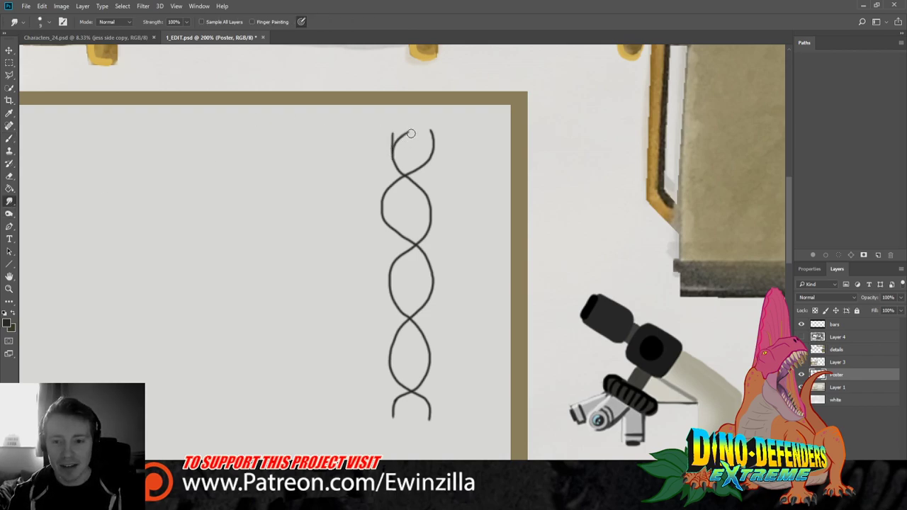
left_click_drag(405, 137, 397, 141)
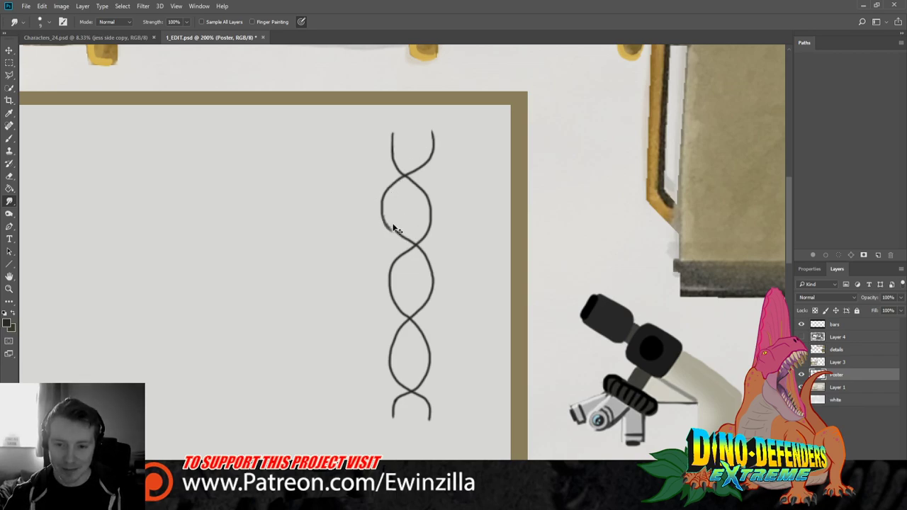
key("ctrl+z")
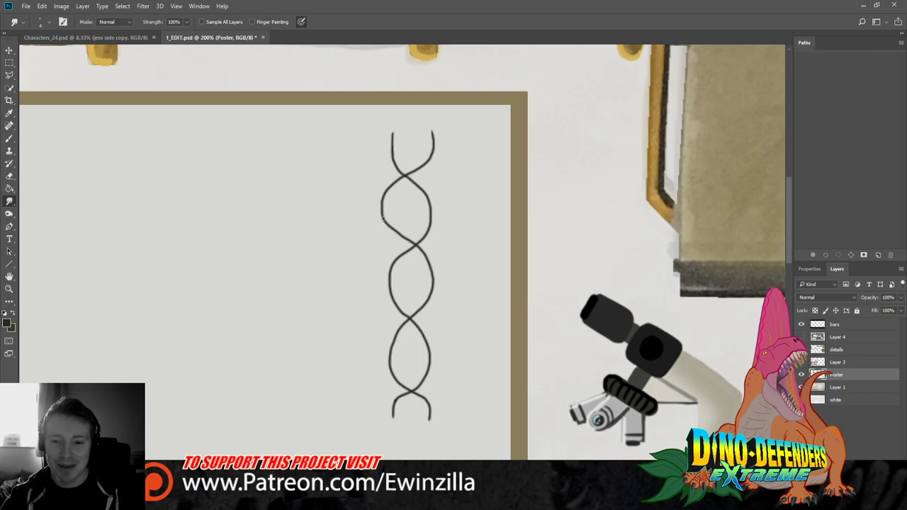
mouse_move(397, 228)
left_mouse_down()
mouse_move(413, 239)
mouse_move(385, 219)
mouse_move(413, 244)
mouse_move(389, 230)
mouse_move(410, 241)
mouse_move(403, 237)
left_mouse_up()
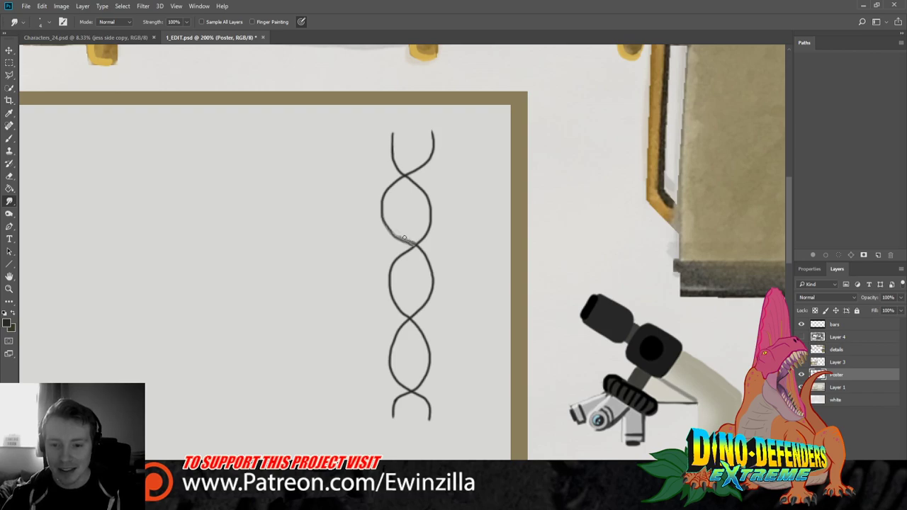
mouse_move(416, 244)
left_mouse_down()
mouse_move(401, 241)
mouse_move(413, 240)
left_mouse_up()
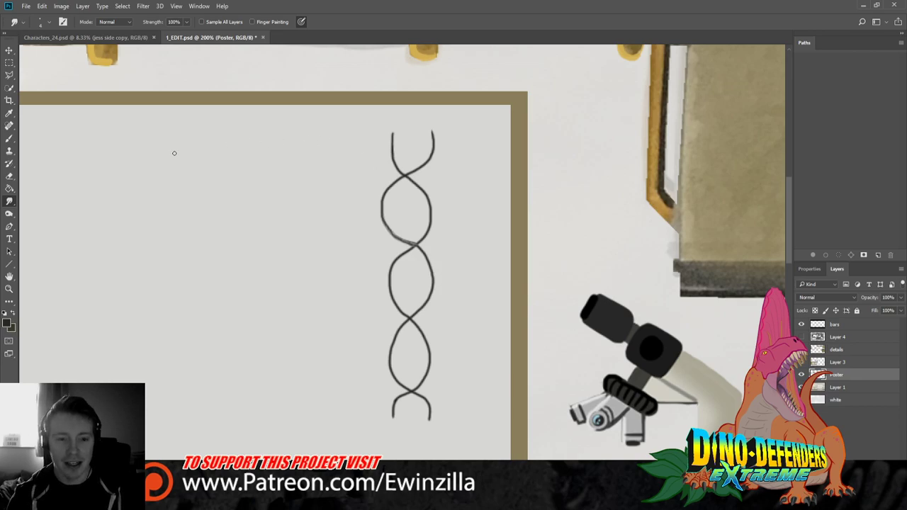
Set the foreground colour to red for the helix's rungs
key("i")
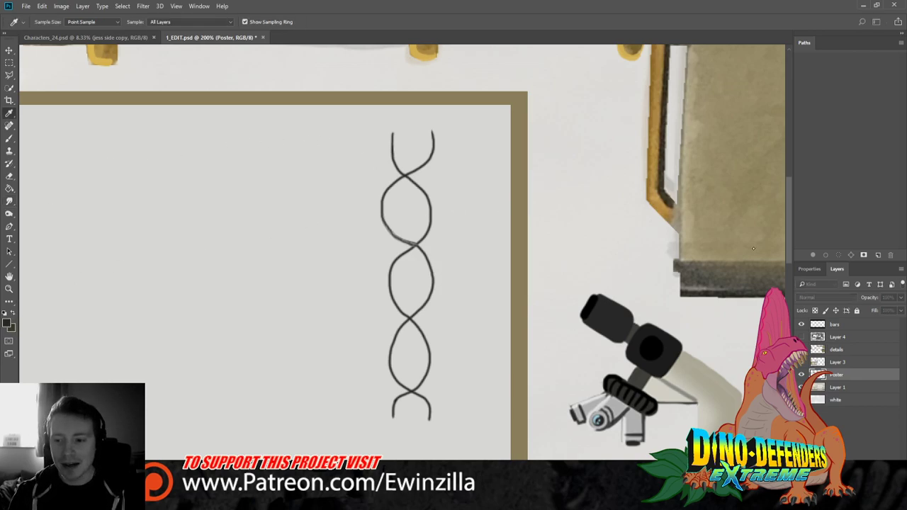
left_click(684, 261)
key("r")
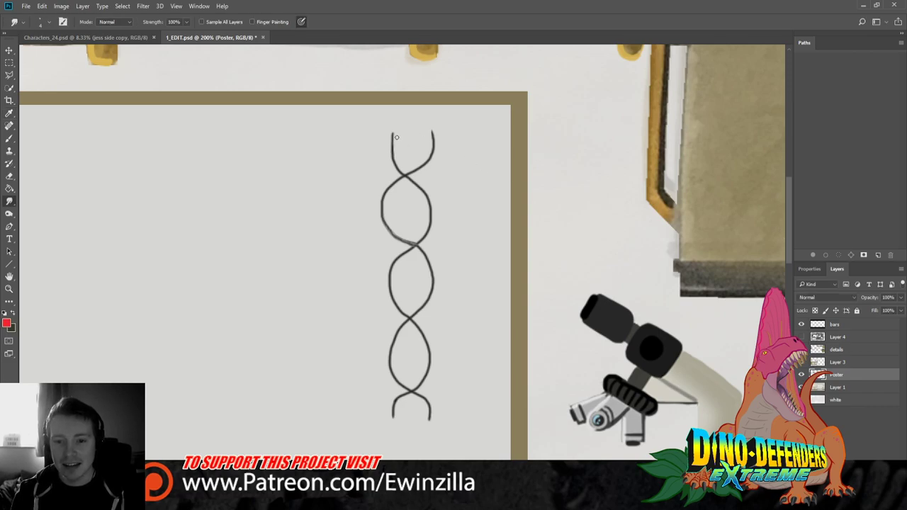
left_click_drag(395, 136, 432, 134)
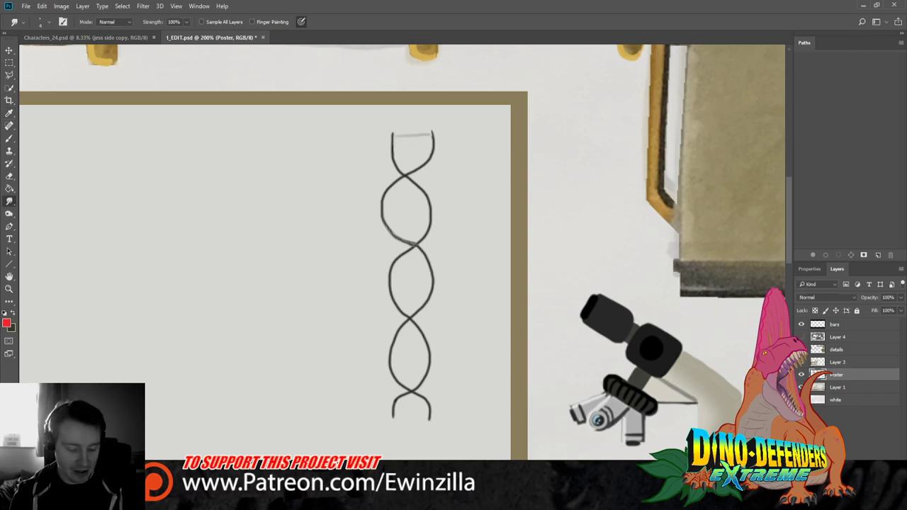
key("ctrl+z")
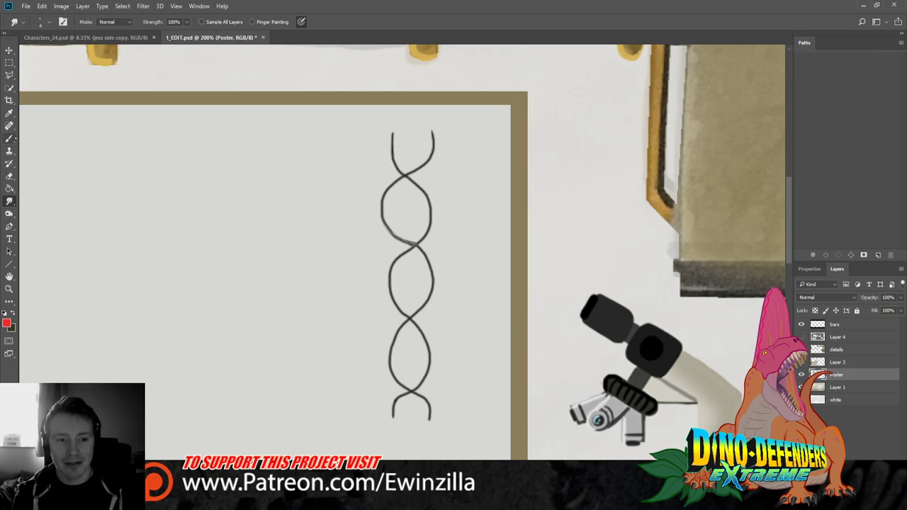
Brush red rungs across the helix: one in the top opening, one in the first closed loop and two in each of the next two
left_click(10, 139)
left_click_drag(393, 136, 432, 135)
key("ctrl+z")
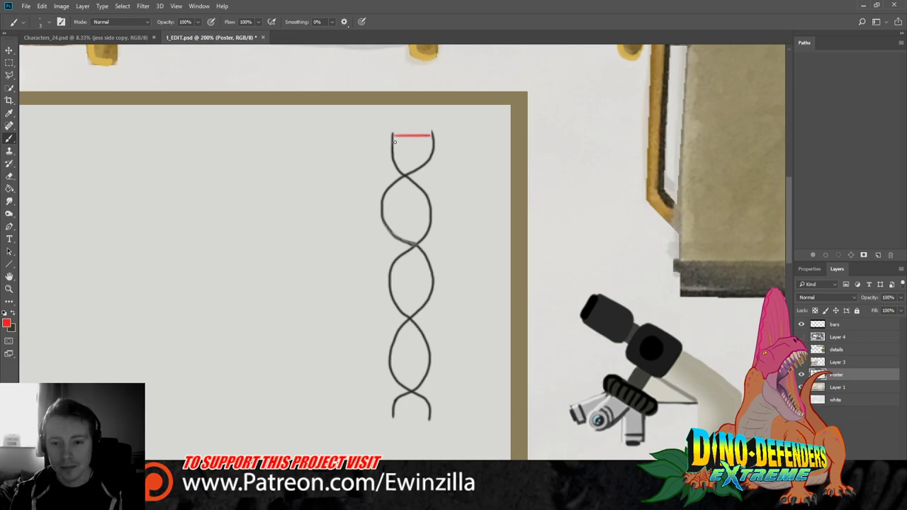
left_click_drag(394, 142, 433, 141)
key("ctrl+z")
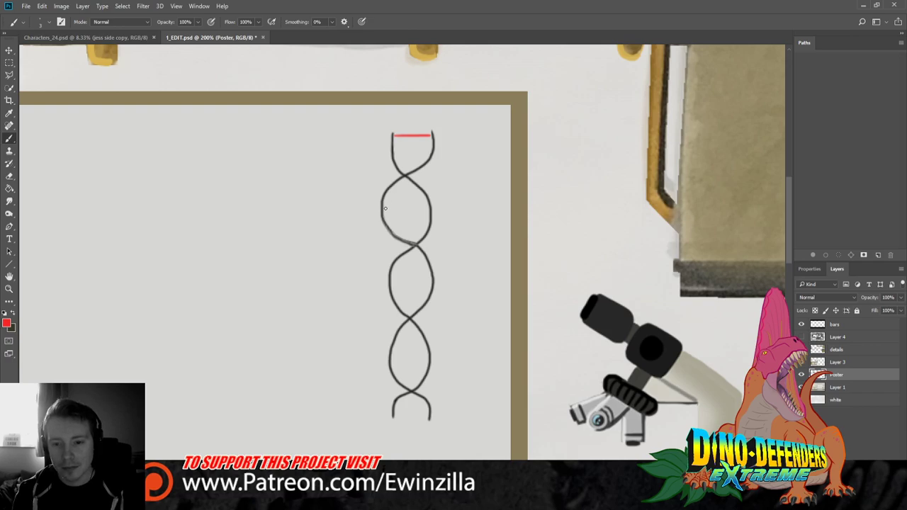
left_click_drag(385, 208, 426, 203)
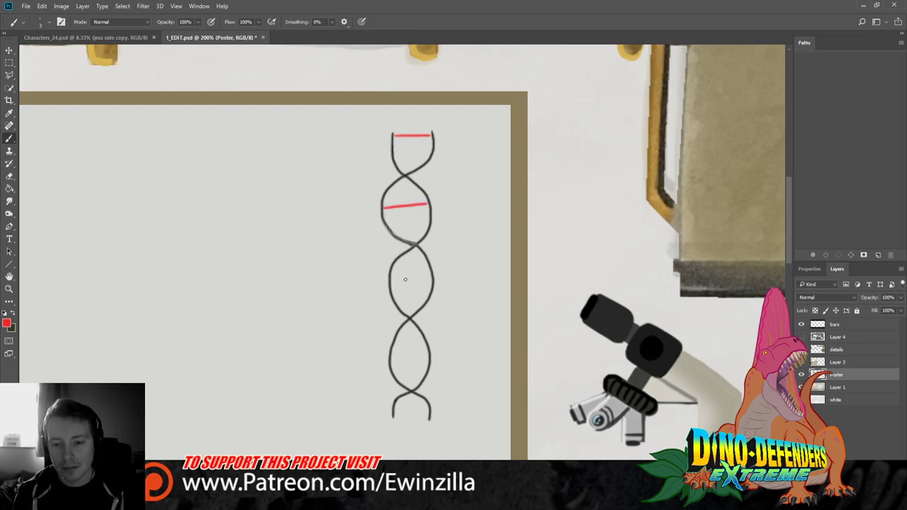
mouse_move(394, 294)
left_mouse_down()
mouse_move(429, 292)
mouse_move(422, 283)
mouse_move(430, 283)
left_mouse_up()
key("ctrl+z")
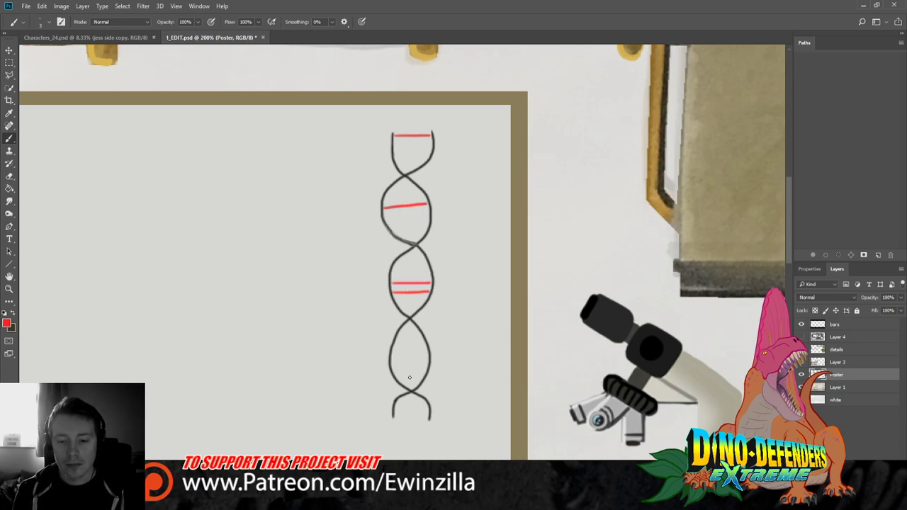
left_click_drag(392, 362, 429, 361)
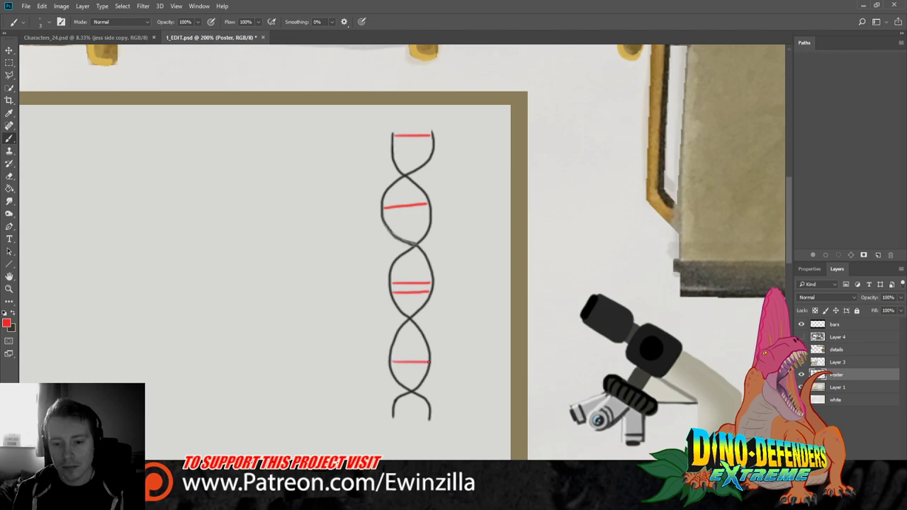
left_click_drag(399, 331, 420, 330)
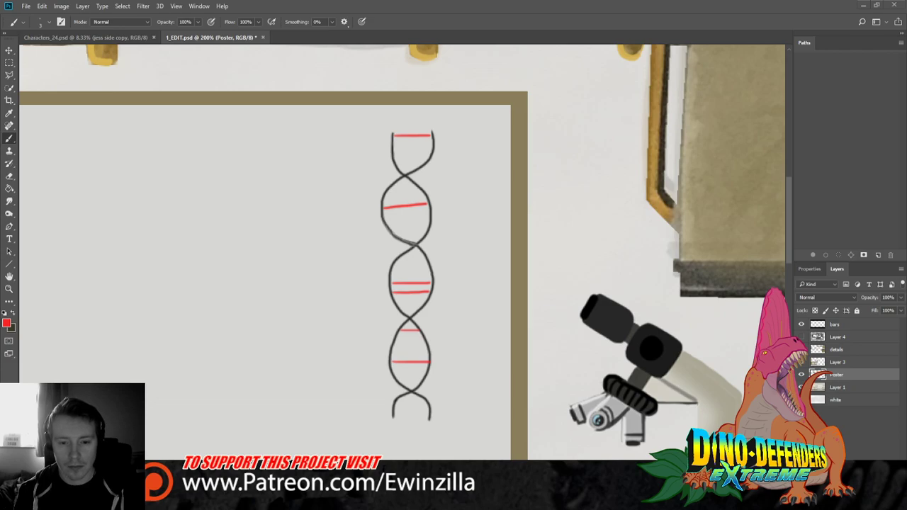
Switch to green and paint two rungs in the helix's top opening, one in the first closed loop, two in the second and one in the third
key("i")
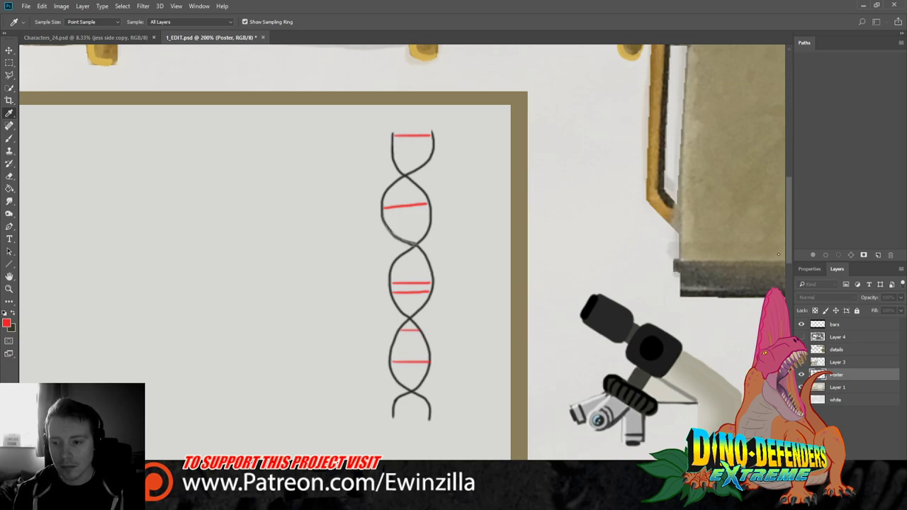
key("b")
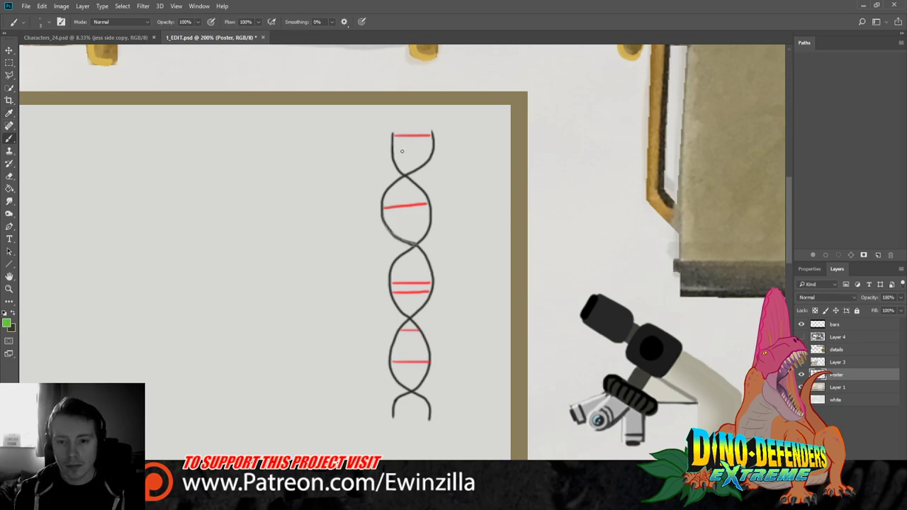
left_click_drag(394, 144, 432, 142)
key("ctrl+z")
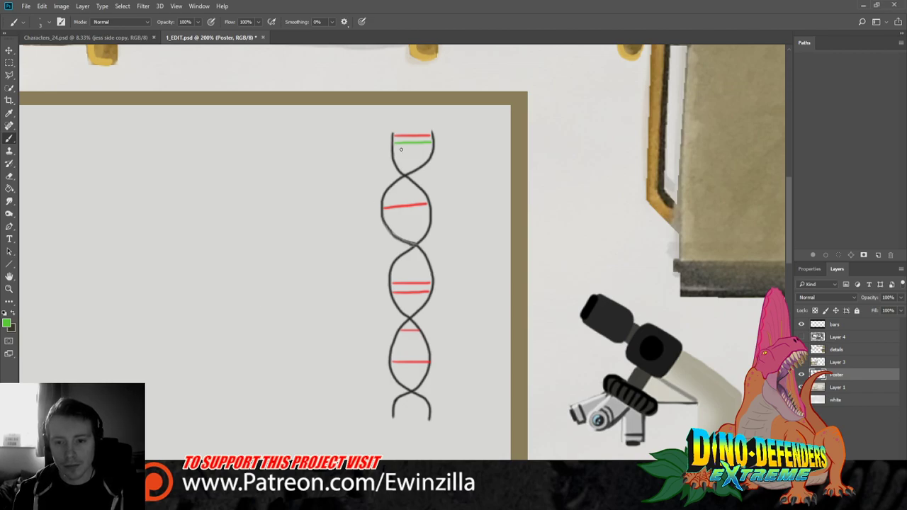
left_click_drag(394, 148, 428, 149)
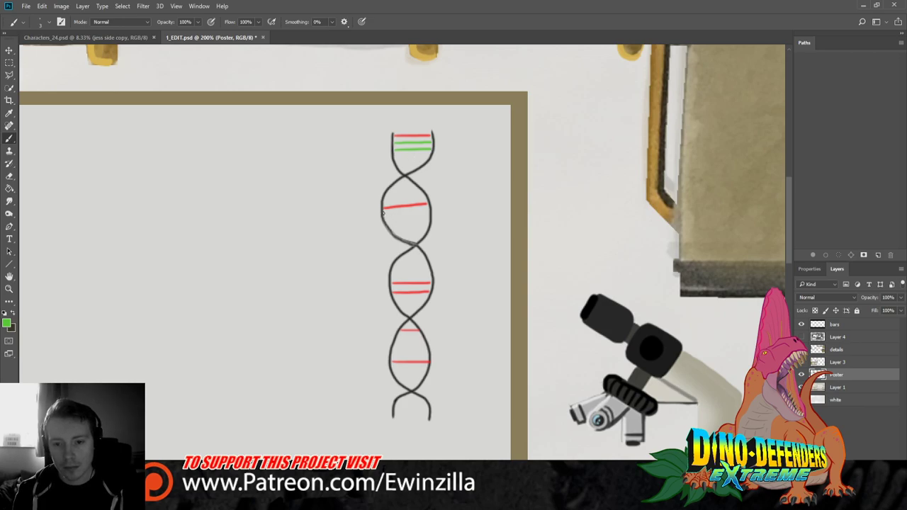
left_click_drag(383, 214, 427, 209)
key("ctrl+z")
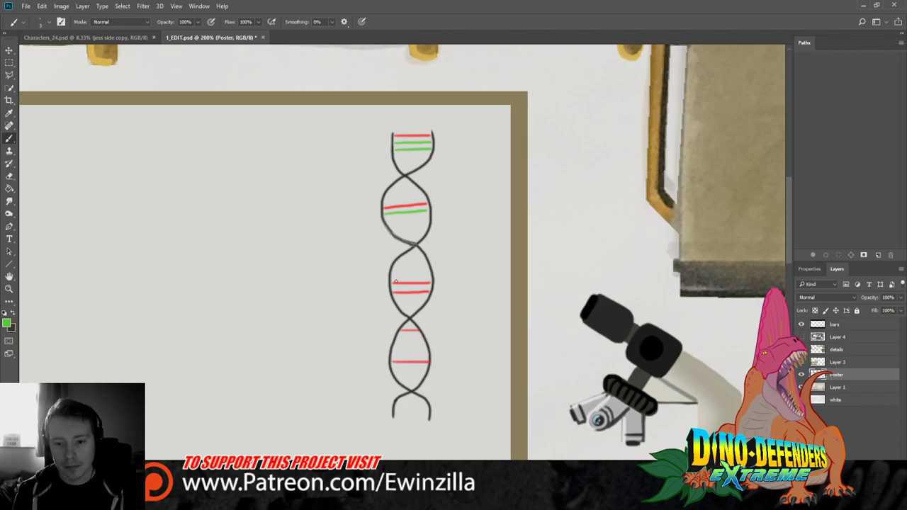
mouse_move(391, 276)
left_mouse_down()
mouse_move(428, 275)
mouse_move(428, 266)
left_mouse_up()
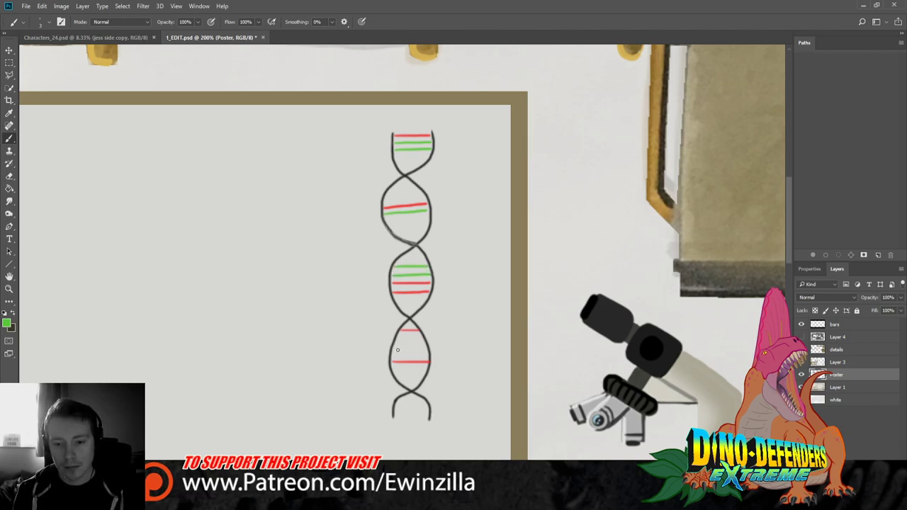
left_click_drag(390, 359, 427, 356)
key("ctrl+z")
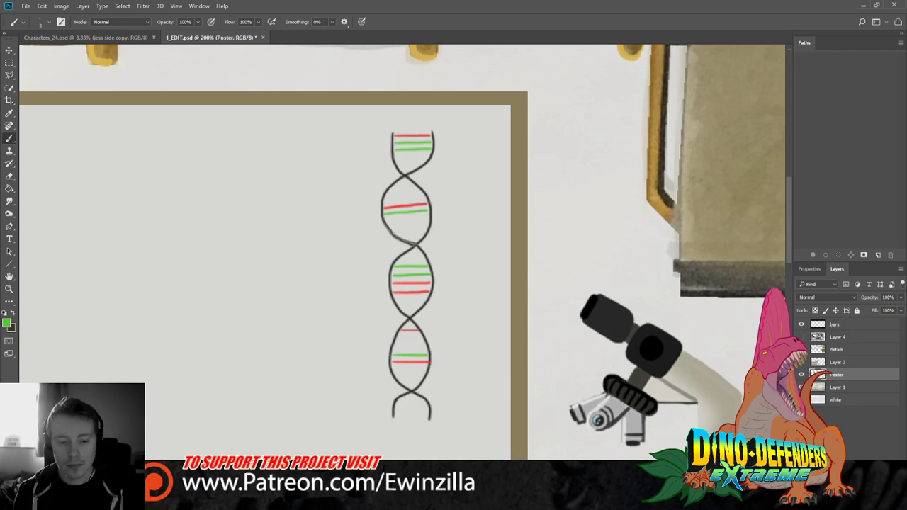
Switch to yellow and paint one rung in the helix's top opening and one in each of the three closed loops
key("i")
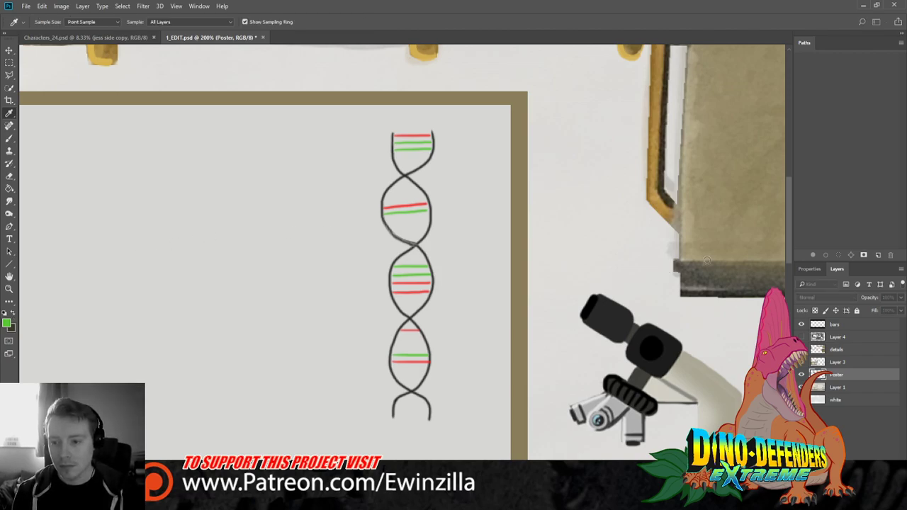
left_click(784, 250)
key("b")
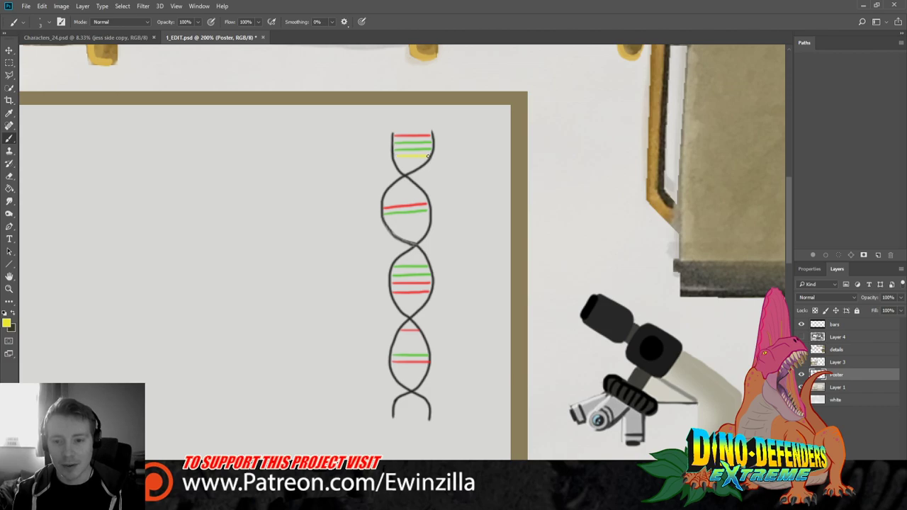
left_click_drag(396, 155, 428, 155)
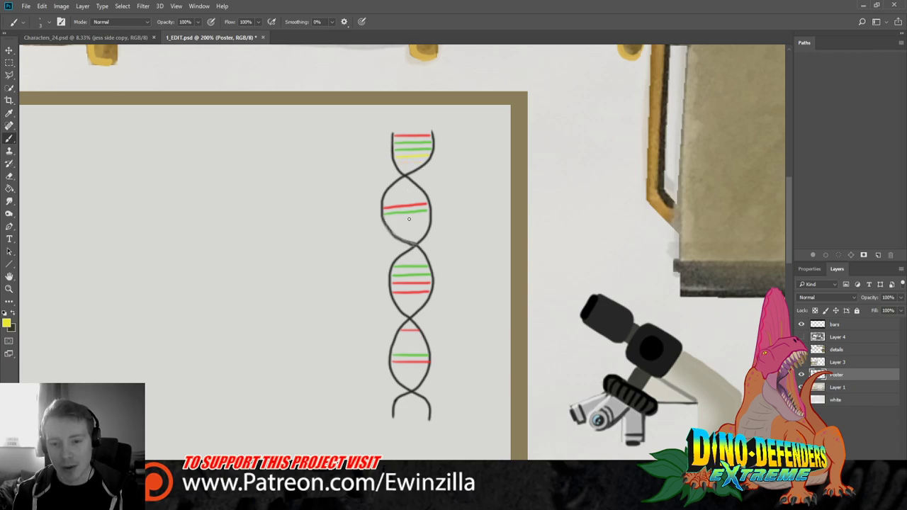
left_click_drag(386, 219, 419, 218)
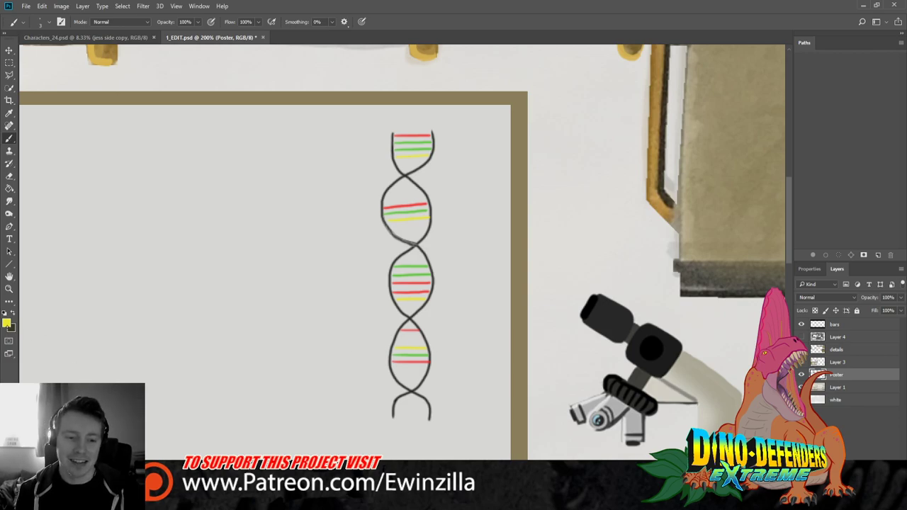
Switch to blue and paint one rung in the helix's top opening and two in the first closed loop
key("i")
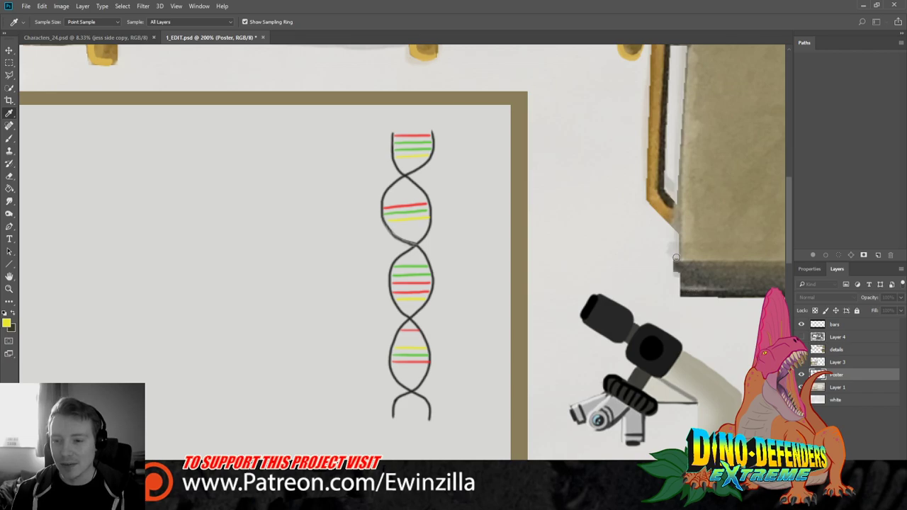
key("b")
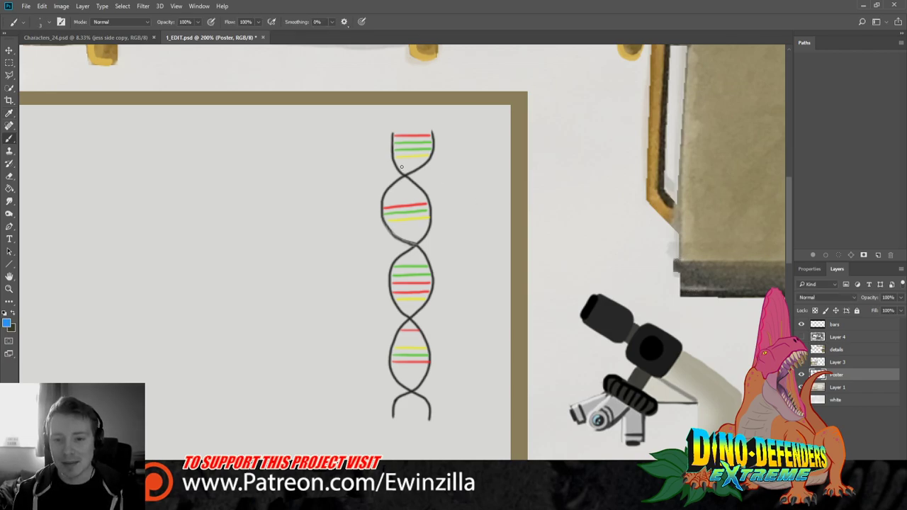
left_click_drag(396, 163, 425, 161)
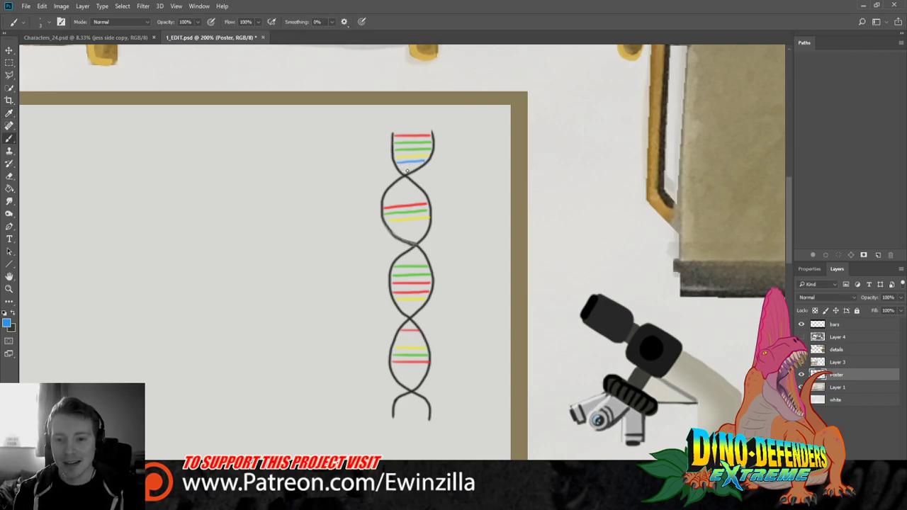
left_click_drag(384, 199, 428, 197)
left_click_drag(392, 228, 428, 226)
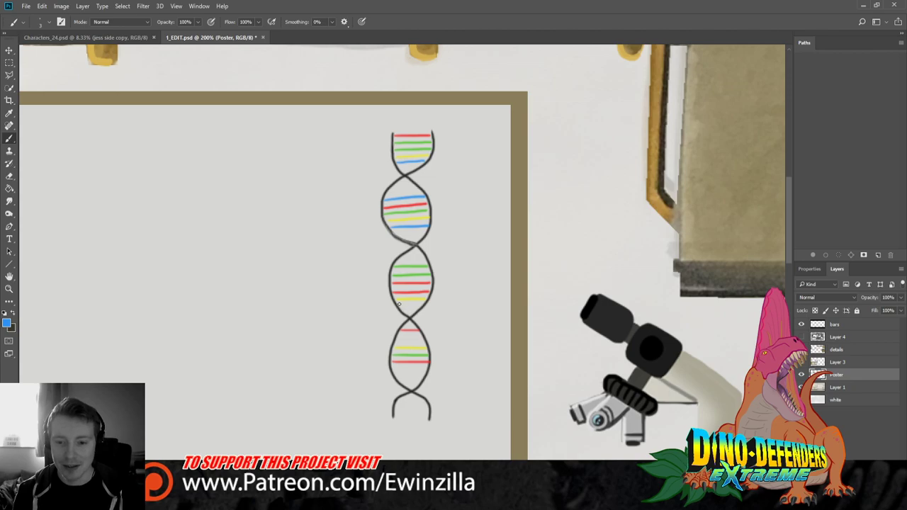
Paint one blue rung near the bottom of the second closed loop and two in the third loop
left_click_drag(399, 303, 427, 304)
key("ctrl+z")
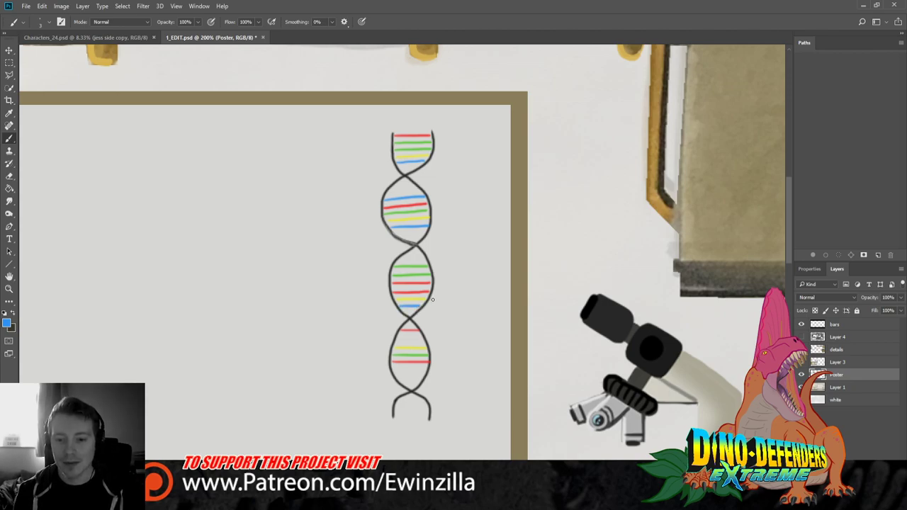
left_click_drag(399, 336, 424, 338)
key("ctrl+z")
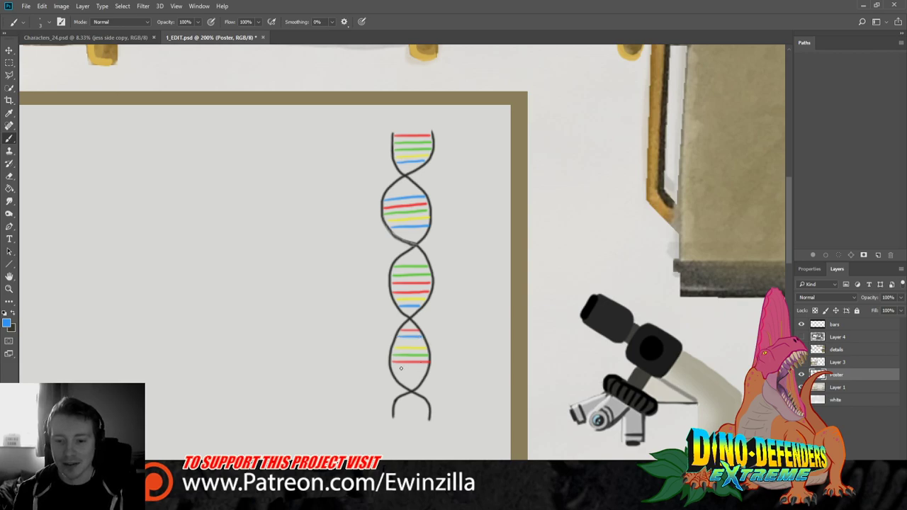
left_click_drag(392, 369, 428, 368)
key("ctrl+z")
key("ctrl+z")
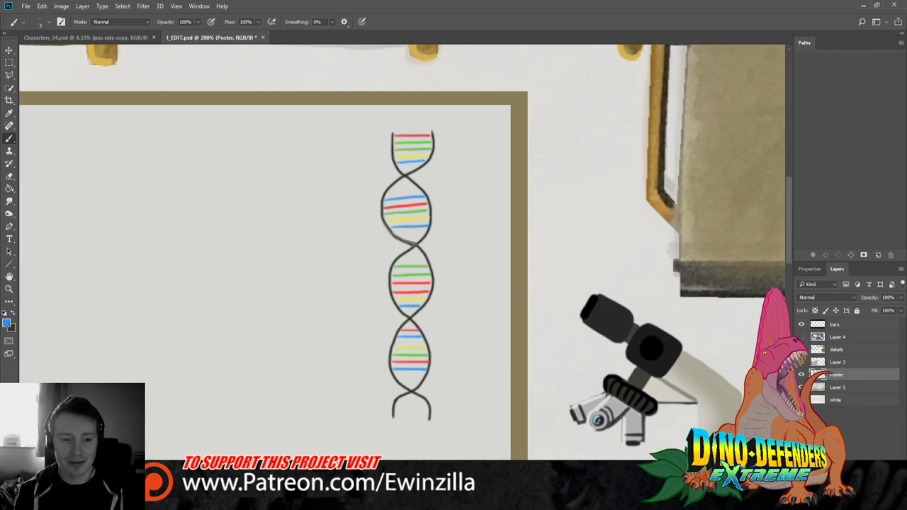
Fill remaining gaps in the helix's top opening and all three closed loops with extra blue rungs
key("i")
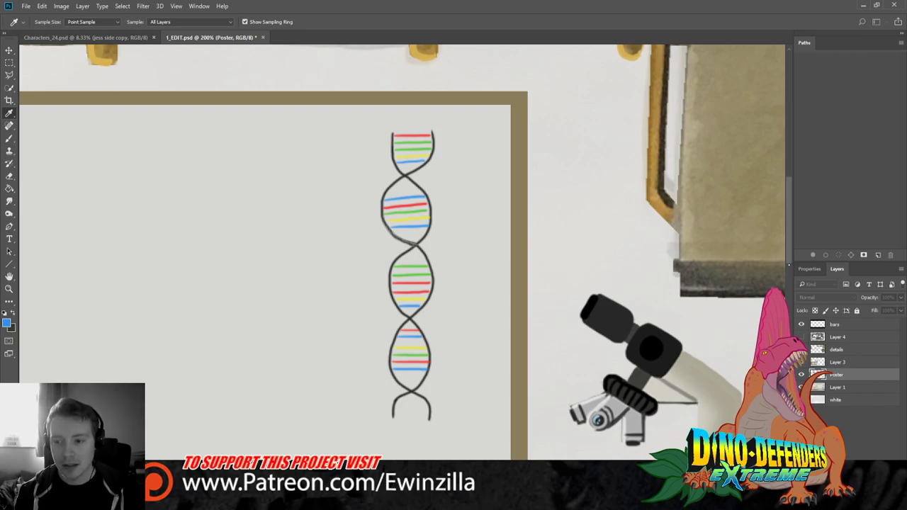
key("b")
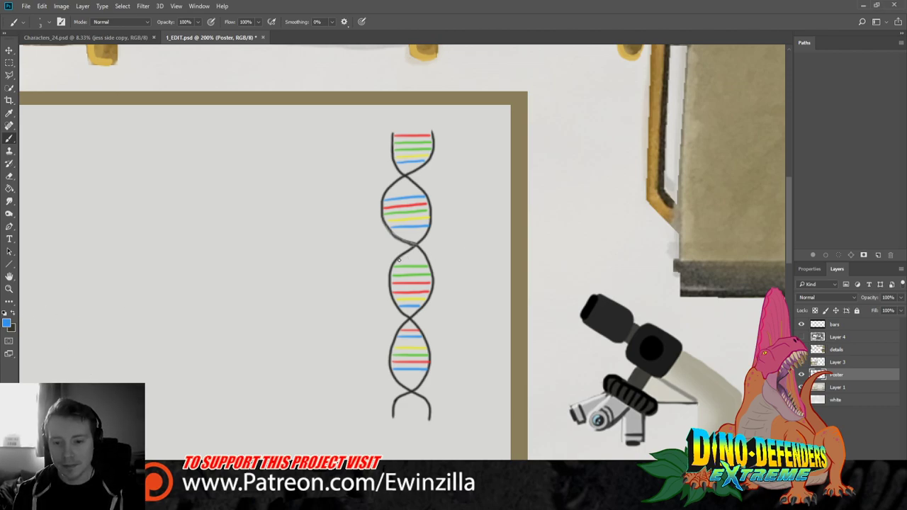
mouse_move(398, 260)
left_mouse_down()
mouse_move(425, 259)
mouse_move(424, 238)
left_mouse_up()
key("ctrl+z")
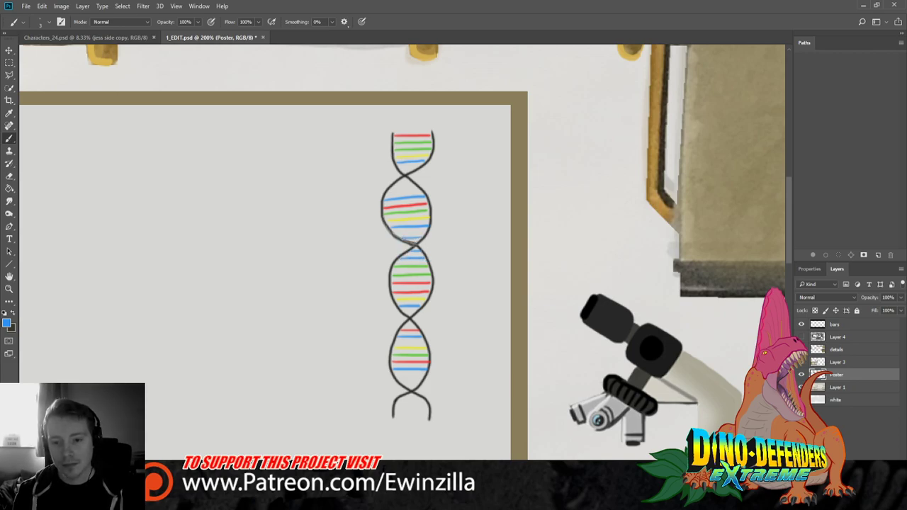
mouse_move(385, 192)
left_mouse_down()
mouse_move(421, 189)
mouse_move(418, 169)
left_mouse_up()
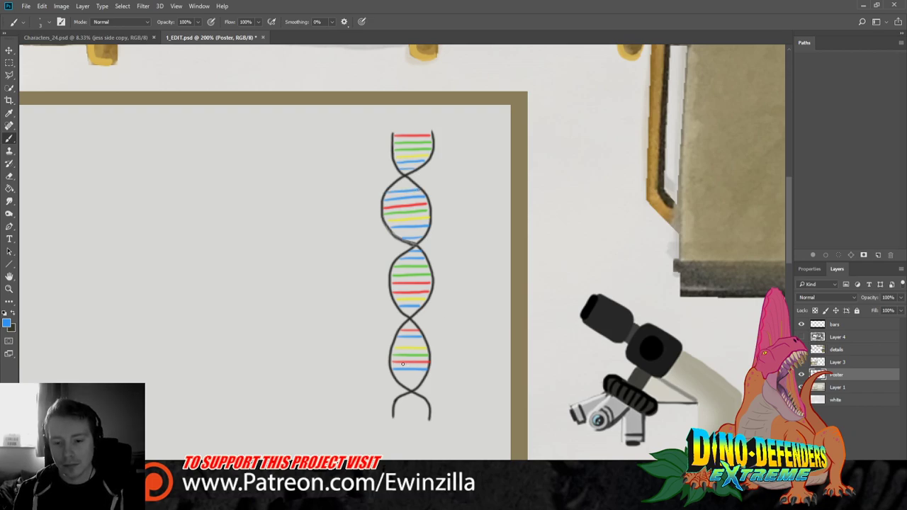
mouse_move(397, 380)
left_mouse_down()
mouse_move(425, 375)
mouse_move(420, 382)
left_mouse_up()
key("ctrl+z")
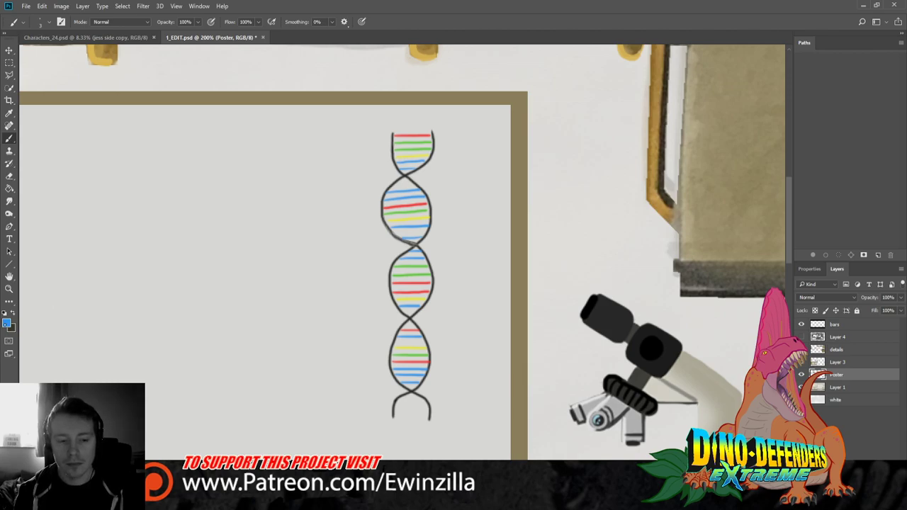
Switch to green and add rungs at the top and bottom of the first loop, the bottom of the second and in the third
key("i")
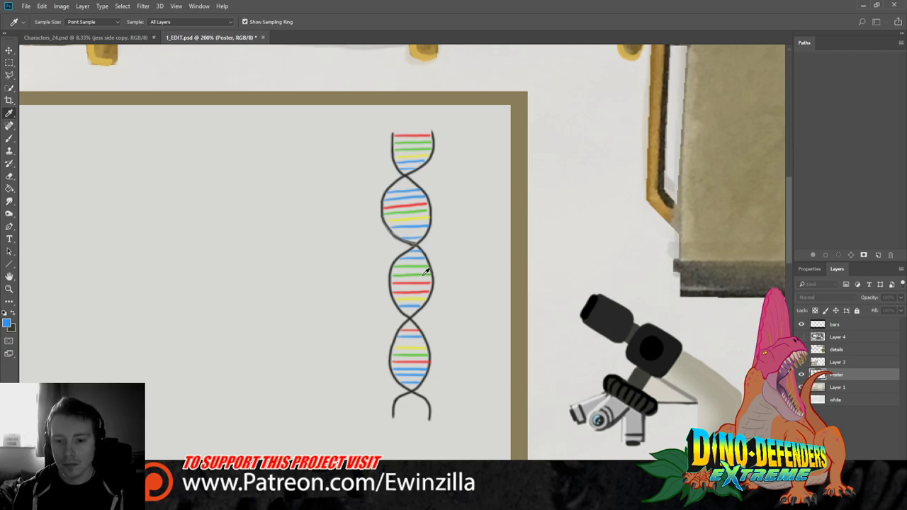
left_click(408, 208)
key("b")
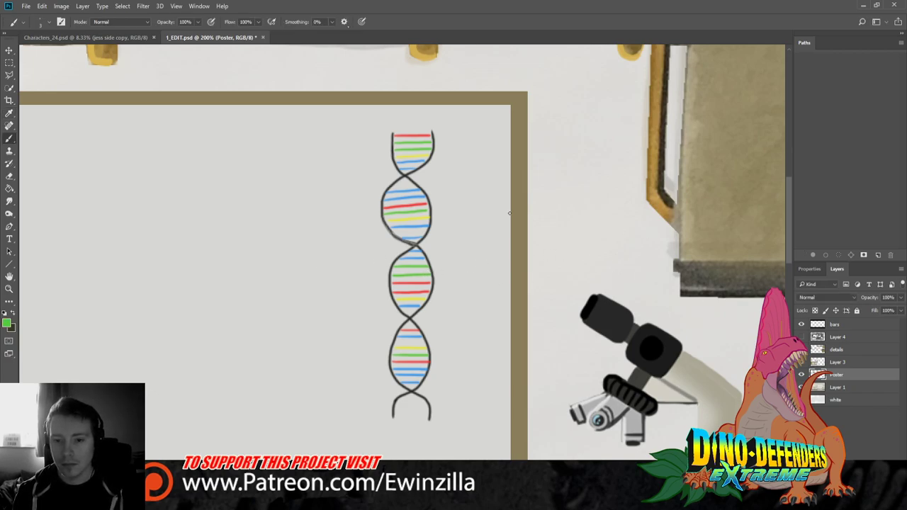
left_click_drag(395, 185, 414, 183)
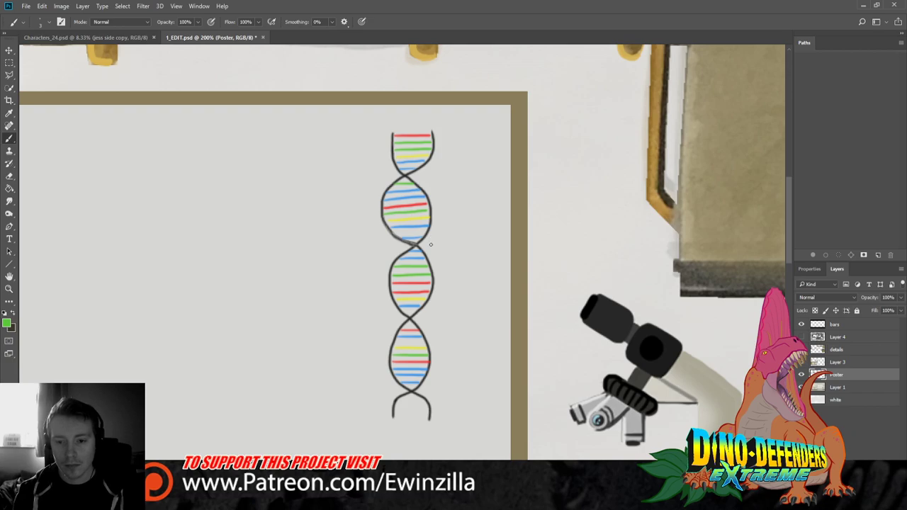
left_click_drag(395, 343, 427, 343)
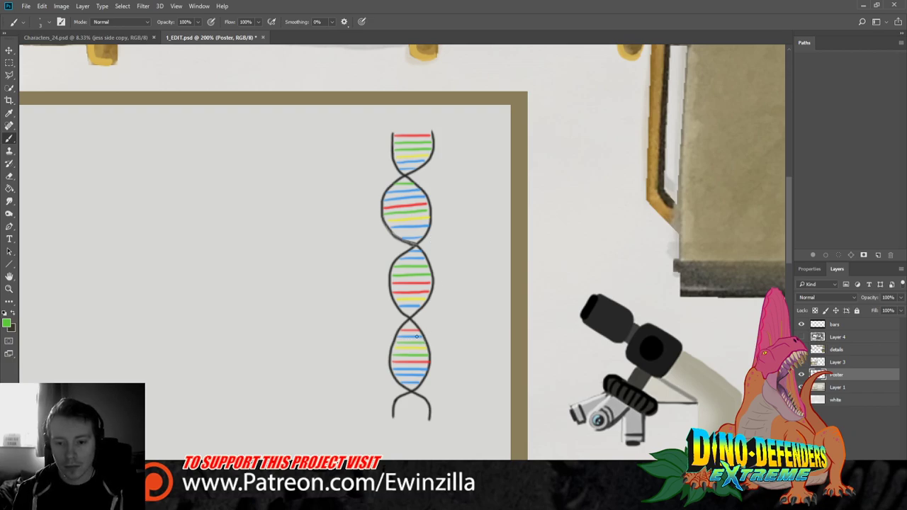
left_click_drag(403, 312, 415, 312)
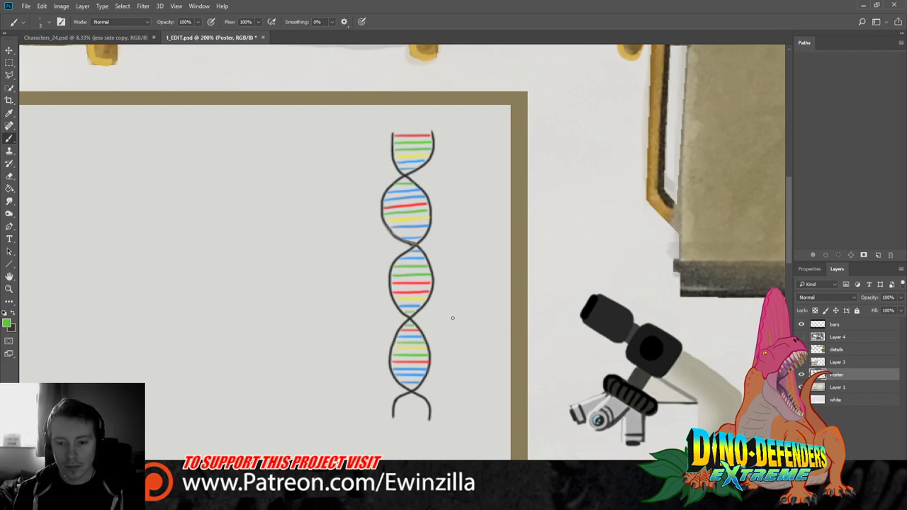
mouse_move(394, 230)
left_mouse_down()
mouse_move(446, 232)
mouse_move(409, 239)
mouse_move(395, 233)
mouse_move(447, 234)
mouse_move(394, 233)
mouse_move(425, 233)
left_mouse_up()
key("ctrl+z")
key("ctrl+z")
key("ctrl+z")
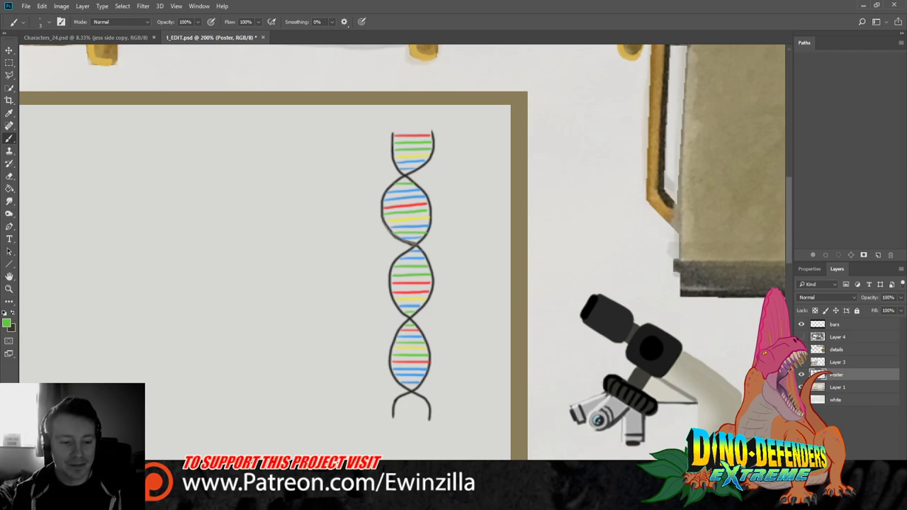
Set the foreground colour to black and retrace the lower left curve of the helix's first closed loop
key("x")
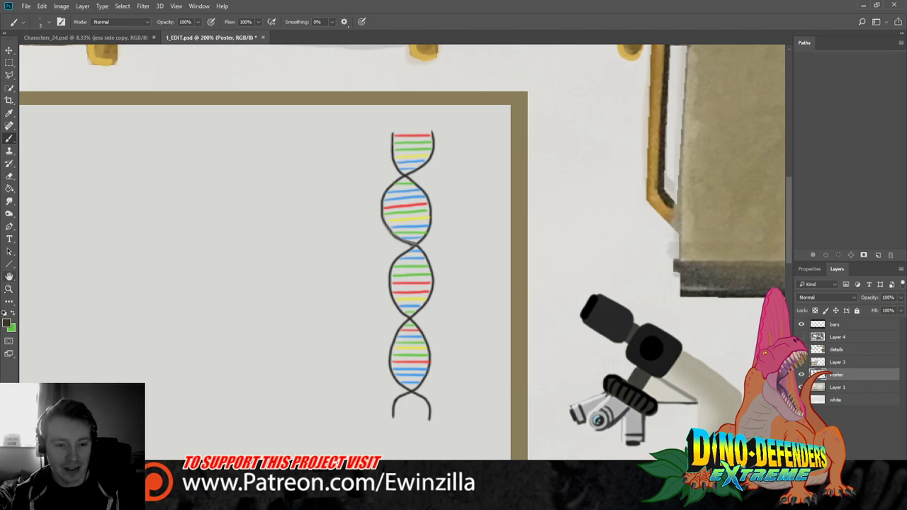
key("i")
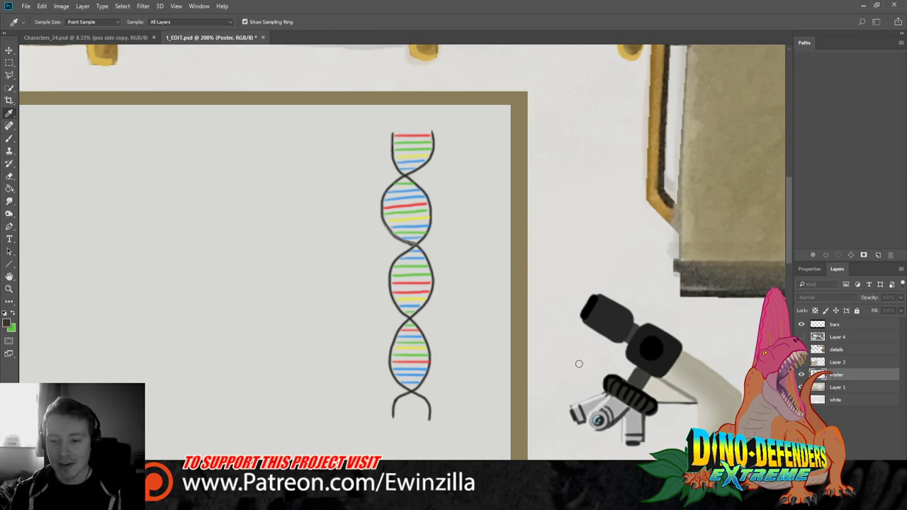
left_click(628, 337)
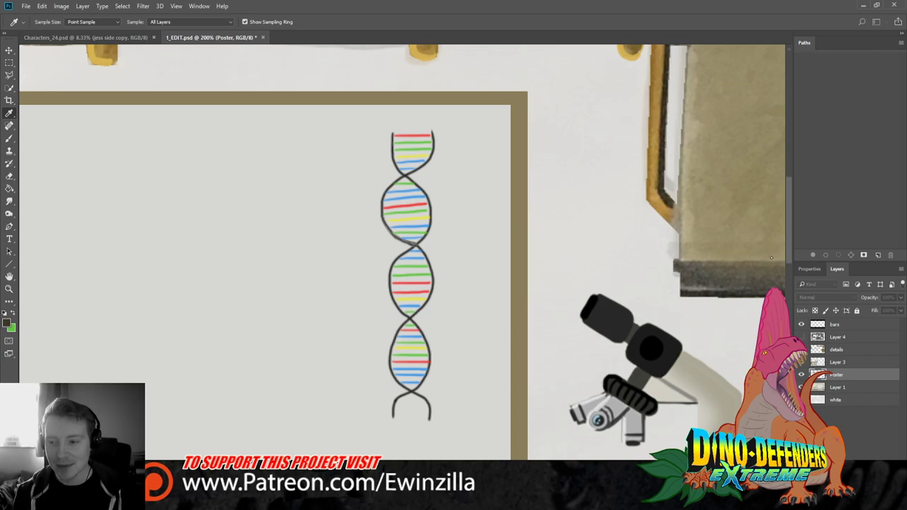
key("b")
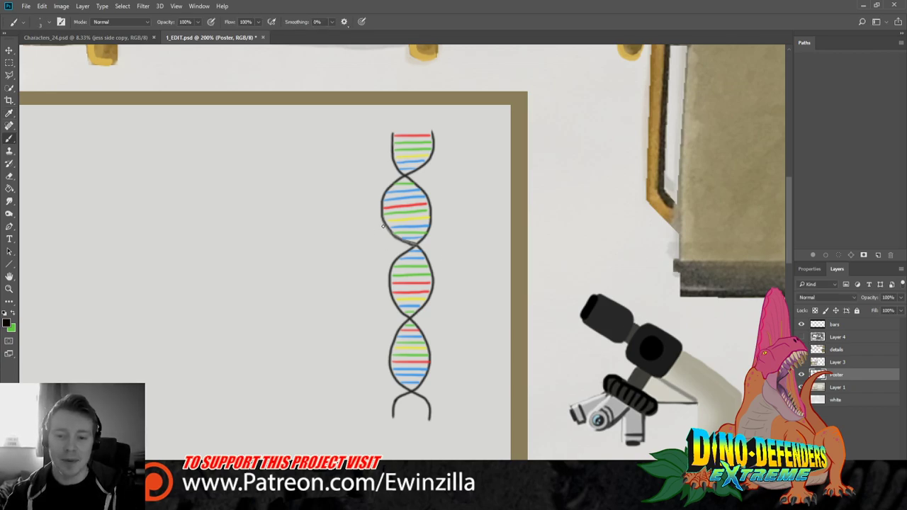
left_click_drag(383, 225, 401, 240)
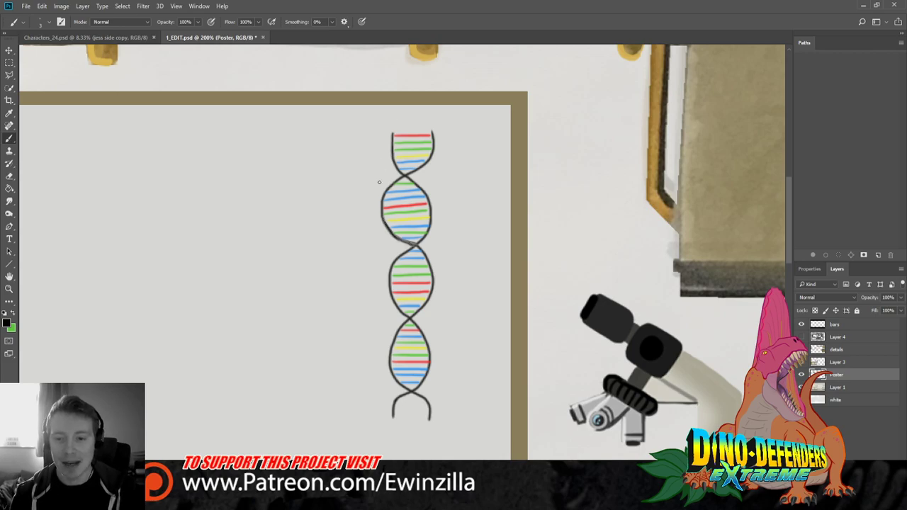
key("ctrl+z")
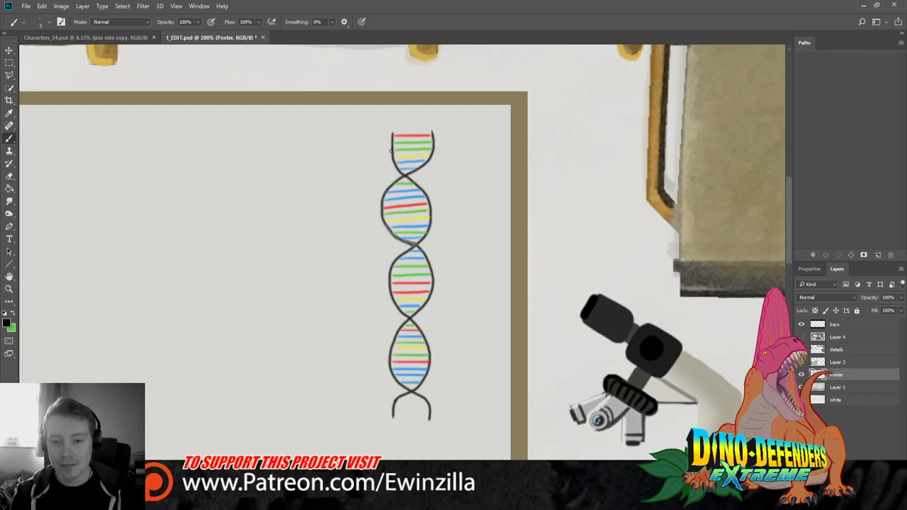
left_click_drag(390, 150, 337, 169)
key("ctrl+z")
left_click_drag(392, 151, 330, 164)
key("ctrl+z")
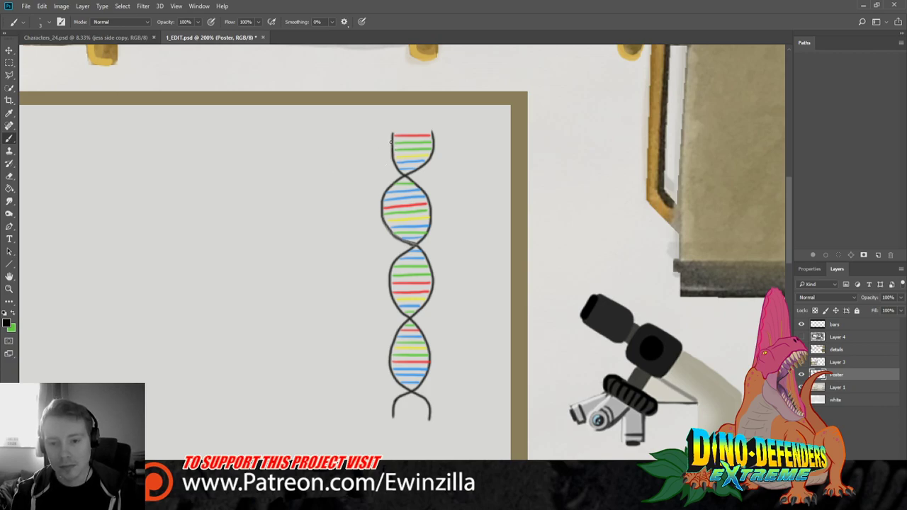
left_click_drag(391, 141, 360, 141)
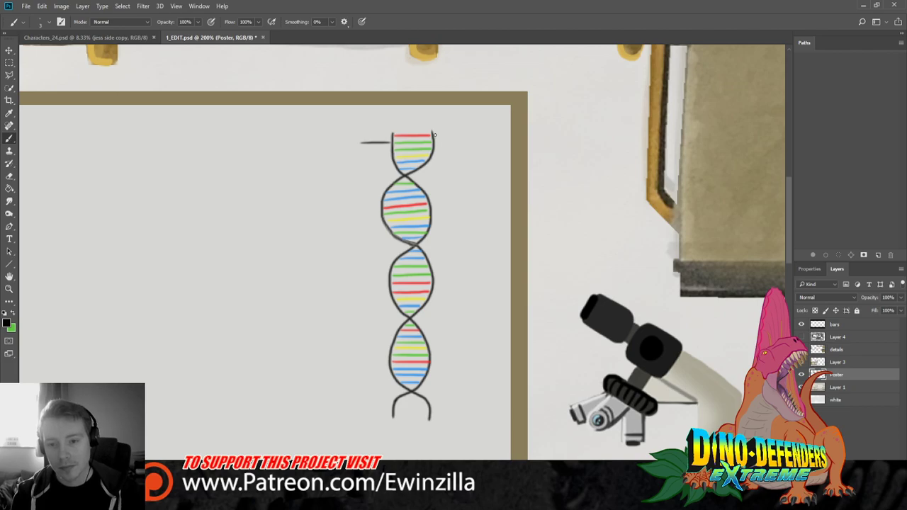
Draw a short black arrow pointing at the right end of the helix's top red rung
mouse_move(433, 134)
left_mouse_down()
mouse_move(464, 133)
mouse_move(357, 145)
mouse_move(386, 146)
left_mouse_up()
key("ctrl+z")
key("ctrl+z")
key("ctrl+z")
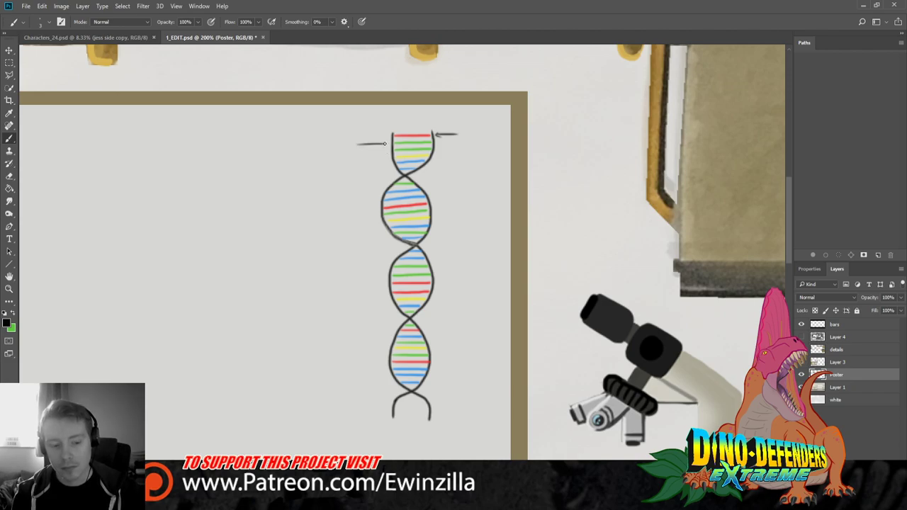
key("ctrl+z")
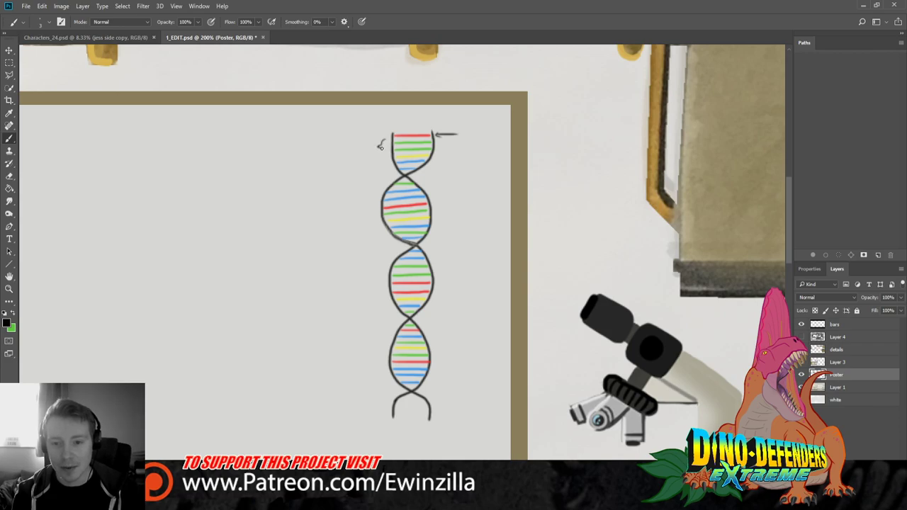
Draw a curly bracket with a horizontal leader line to the left of the two green rungs in the top opening
mouse_move(381, 145)
left_mouse_down()
mouse_move(336, 146)
mouse_move(354, 146)
left_mouse_up()
key("ctrl+z")
key("ctrl+z")
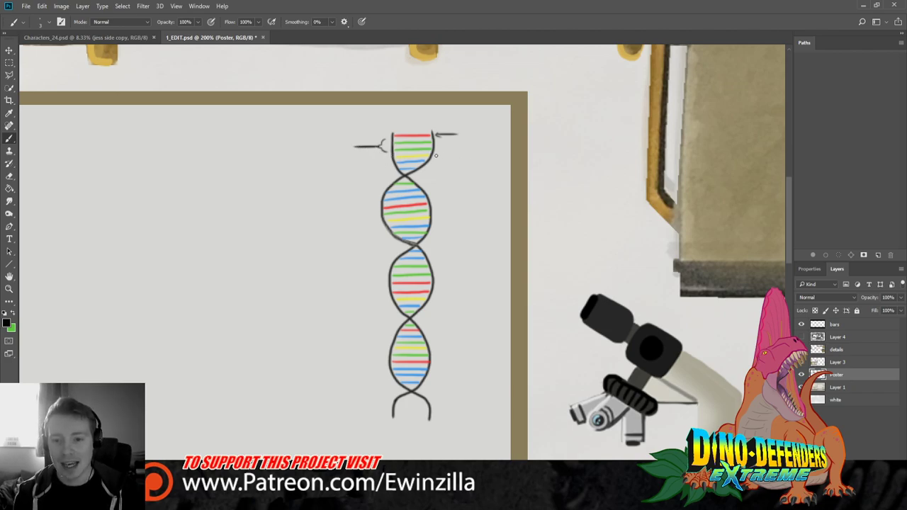
Add an arrow pointing at the top yellow rung's right end and a bracket with leader line left of the blue rungs below
mouse_move(435, 156)
left_mouse_down()
mouse_move(454, 155)
mouse_move(436, 156)
left_mouse_up()
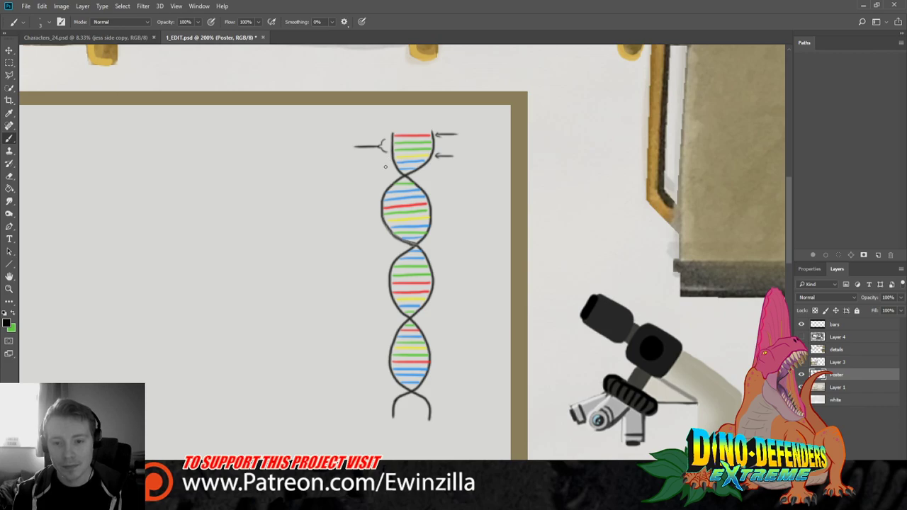
mouse_move(385, 162)
left_mouse_down()
mouse_move(346, 168)
mouse_move(382, 168)
left_mouse_up()
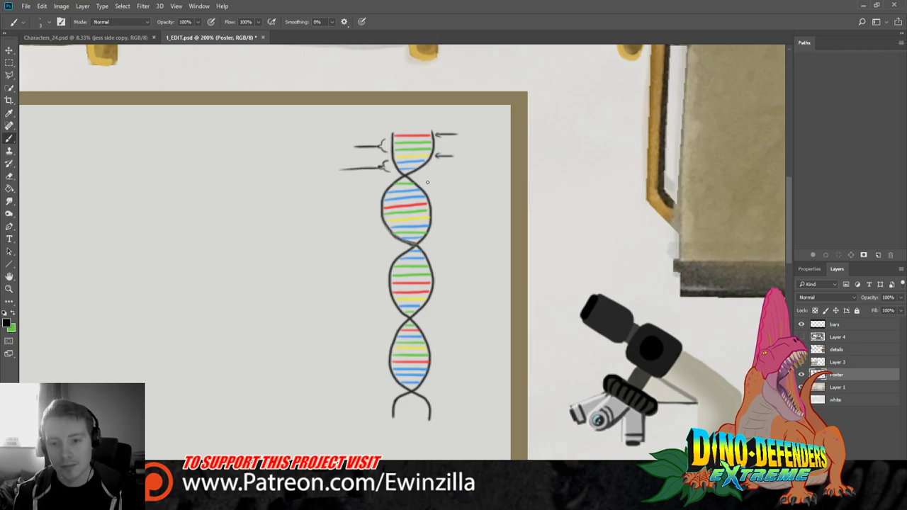
Draw an arrow pointing at the first closed loop's top green rung and a bracket with leader line right of the blue rungs below it
mouse_move(421, 181)
left_mouse_down()
mouse_move(445, 180)
mouse_move(433, 185)
left_mouse_up()
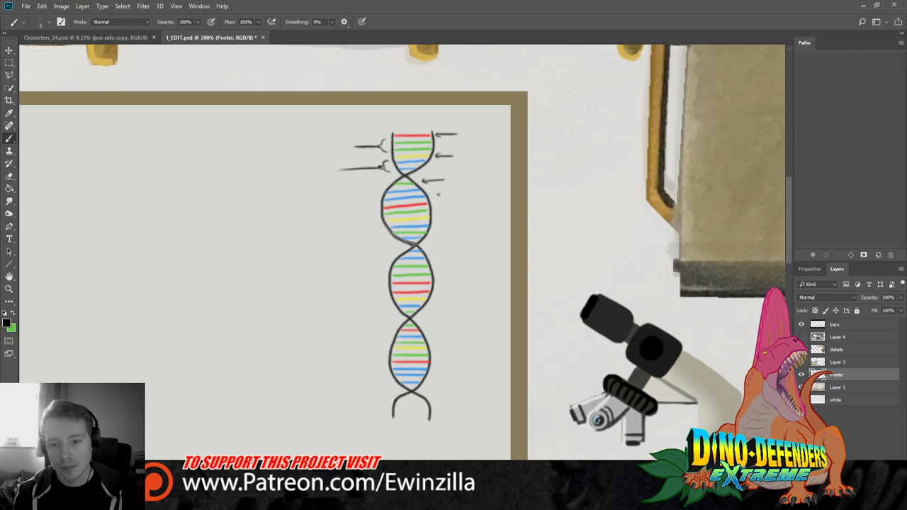
mouse_move(430, 190)
left_mouse_down()
mouse_move(433, 201)
mouse_move(464, 192)
left_mouse_up()
key("ctrl+z")
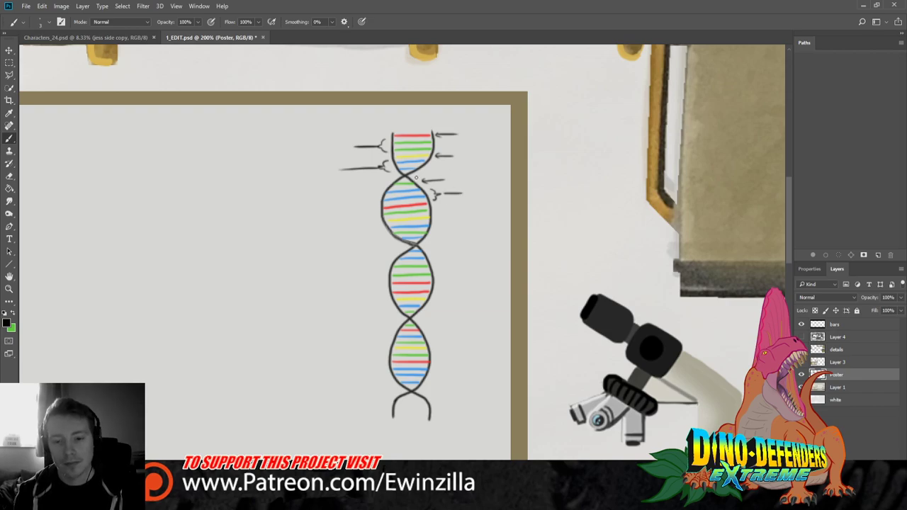
Add arrows pointing at the left ends of the first closed loop's red and green middle rungs and the right end of its yellow rung
mouse_move(377, 205)
left_mouse_down()
mouse_move(375, 214)
mouse_move(330, 210)
mouse_move(376, 210)
mouse_move(369, 214)
left_mouse_up()
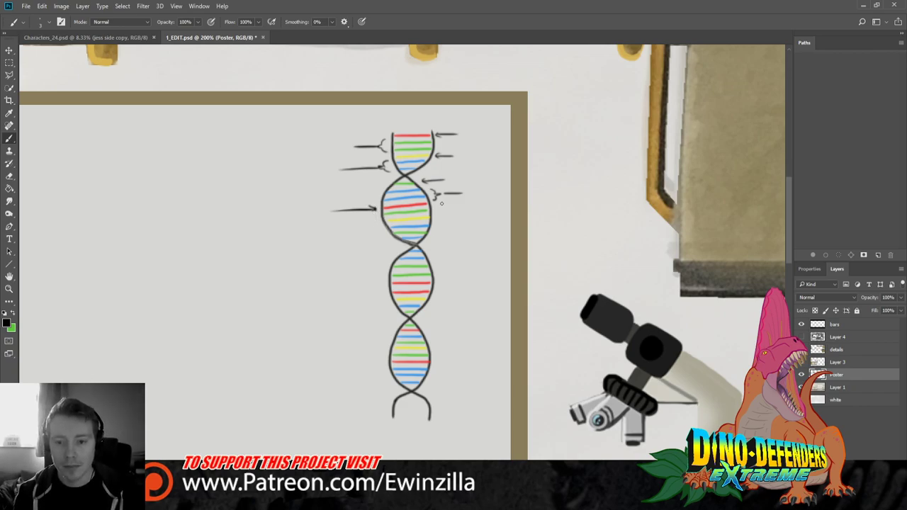
mouse_move(376, 217)
left_mouse_down()
mouse_move(334, 219)
mouse_move(376, 217)
left_mouse_up()
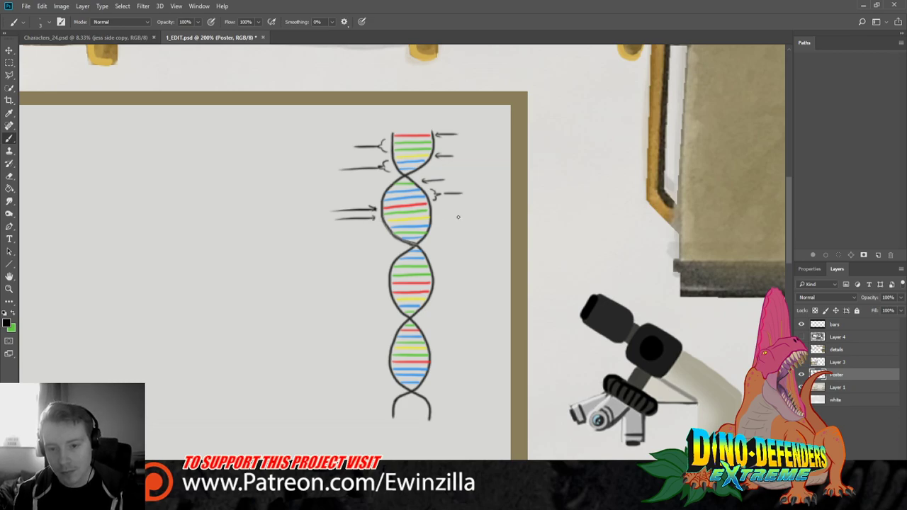
left_click_drag(461, 217, 436, 217)
mouse_move(444, 213)
left_mouse_down()
mouse_move(435, 217)
mouse_move(444, 221)
left_mouse_up()
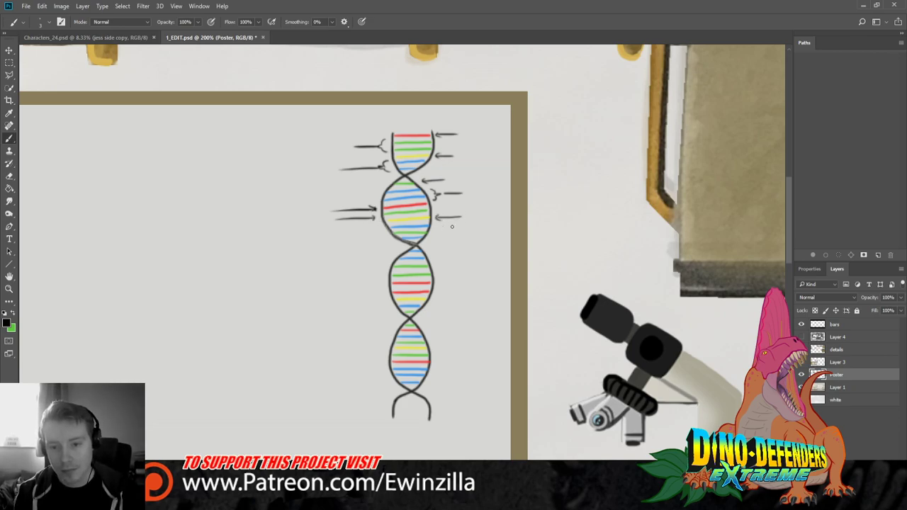
Draw a two-pronged arrow right of the first closed loop's lowest rungs and a single arrow at the left end of its bottom green rung
mouse_move(456, 228)
left_mouse_down()
mouse_move(428, 239)
mouse_move(475, 231)
mouse_move(462, 243)
mouse_move(431, 241)
mouse_move(474, 230)
left_mouse_up()
key("ctrl+z")
key("ctrl+z")
key("ctrl+z")
key("ctrl+z")
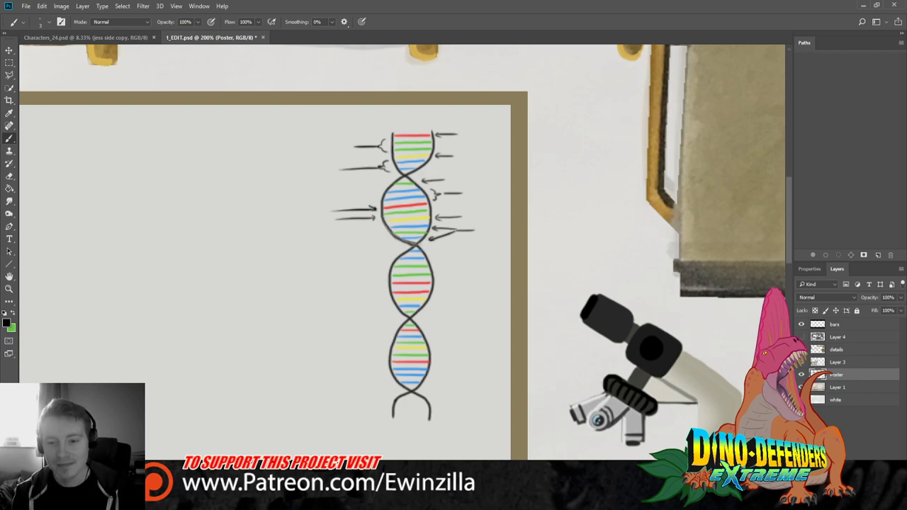
mouse_move(387, 236)
left_mouse_down()
mouse_move(356, 236)
mouse_move(380, 240)
left_mouse_up()
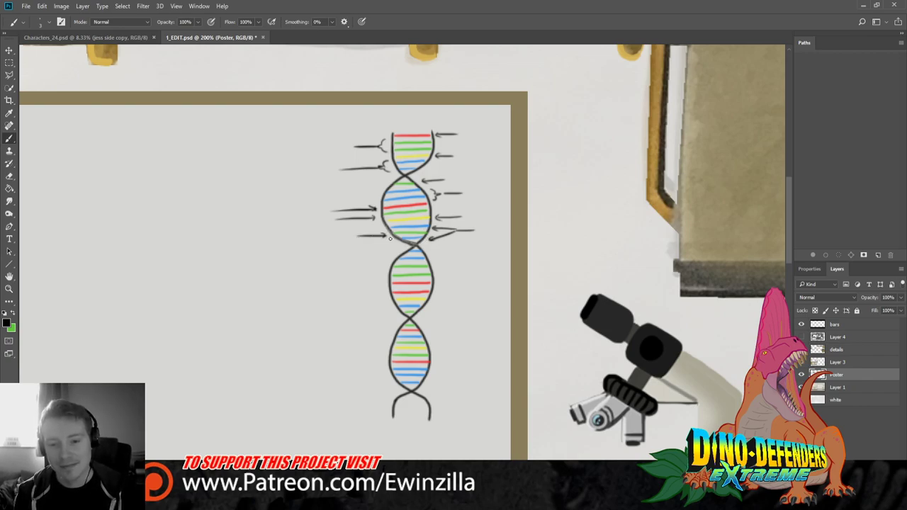
Add two more linked branches to the forked arrow beside the crossing, and a bracket with leader line right of the green rungs below
mouse_move(456, 231)
left_mouse_down()
mouse_move(429, 254)
mouse_move(436, 258)
left_mouse_up()
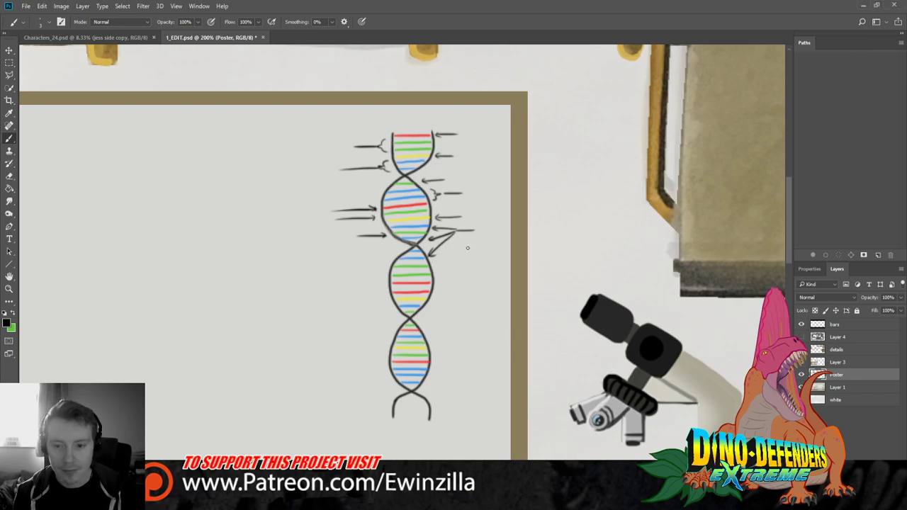
key("ctrl+z")
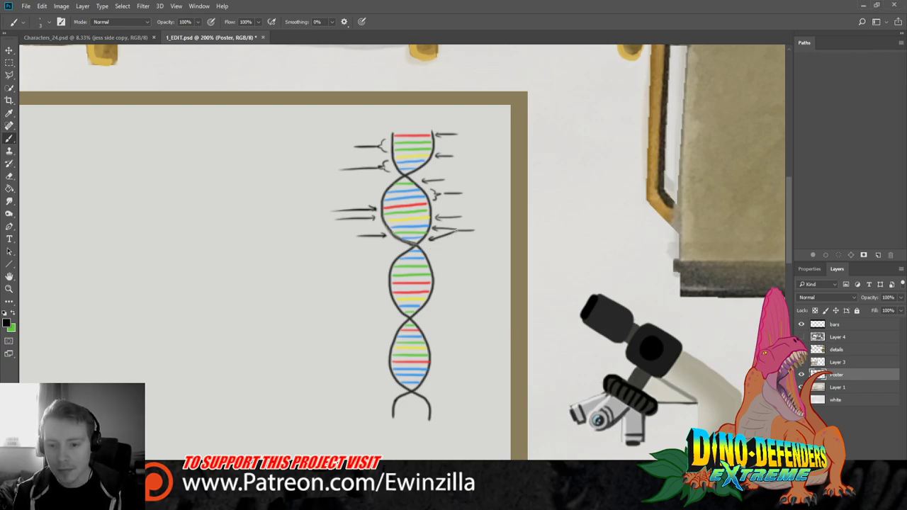
left_click_drag(429, 240, 457, 230)
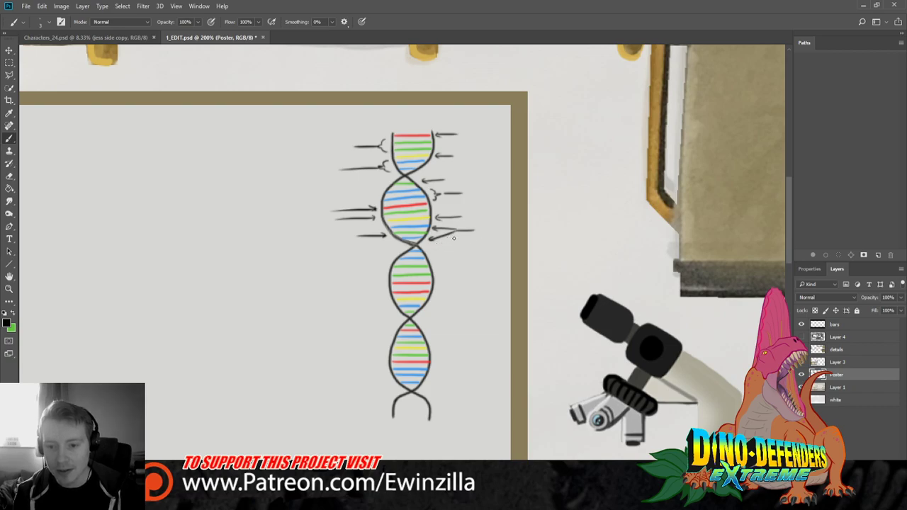
left_click_drag(456, 231, 433, 254)
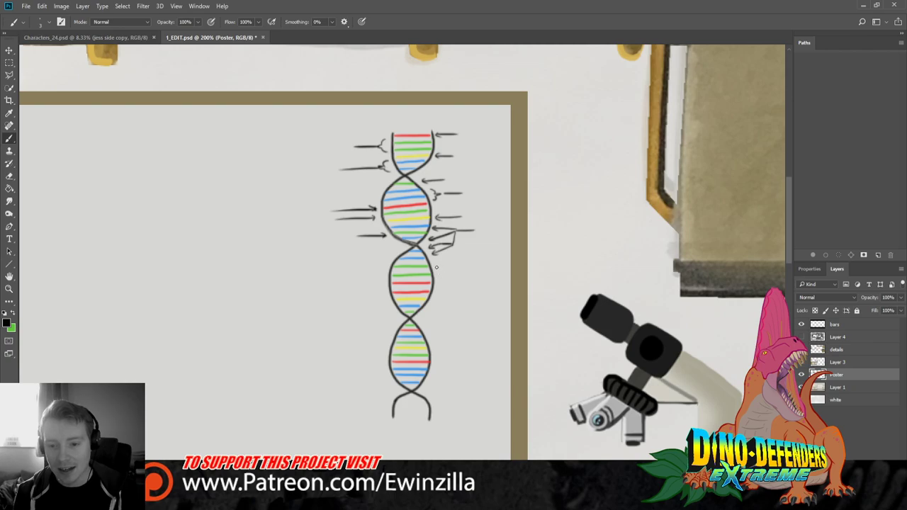
mouse_move(437, 264)
left_mouse_down()
mouse_move(439, 278)
mouse_move(486, 270)
mouse_move(474, 269)
left_mouse_up()
key("ctrl+z")
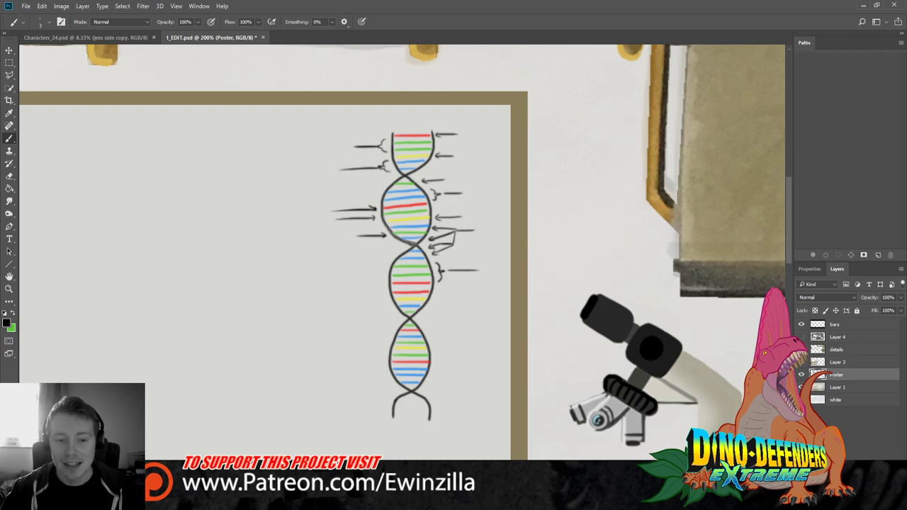
Smudge the forked arrow's third branch into a slanted line parallel to its neighbouring branches
key("z")
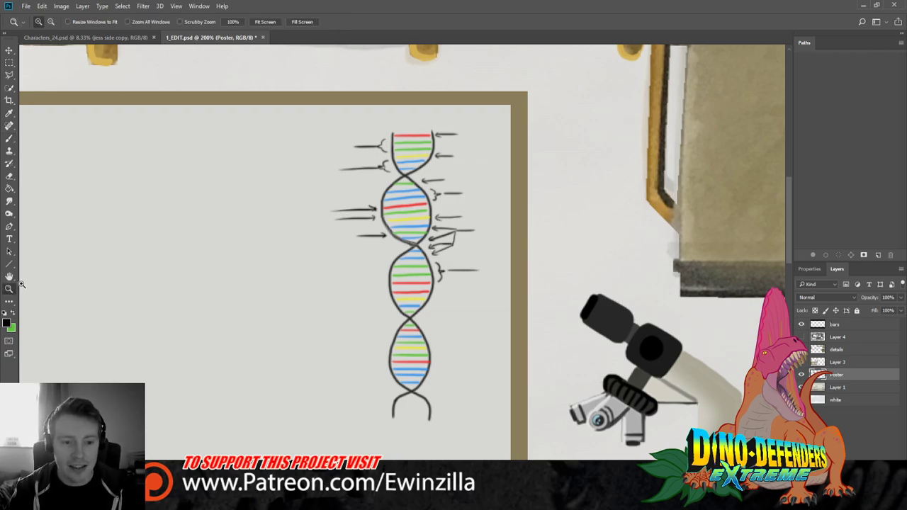
left_click(266, 22)
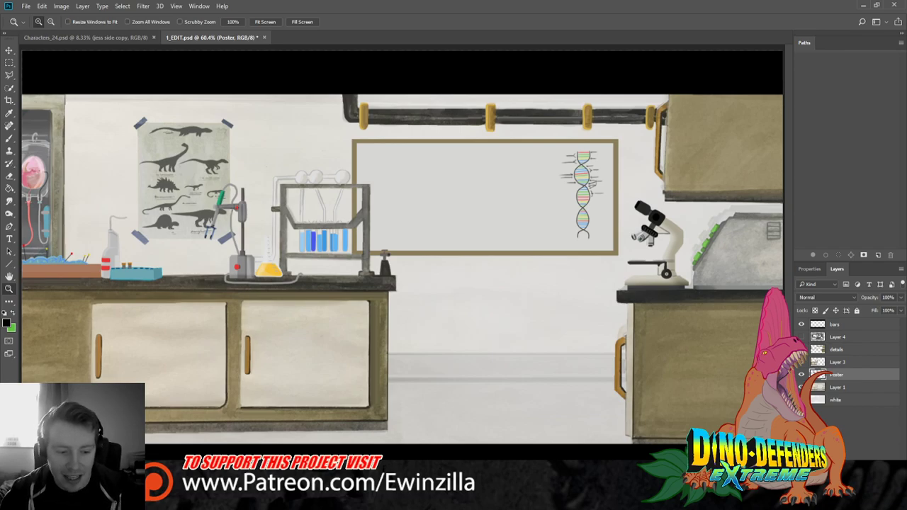
left_click(605, 167)
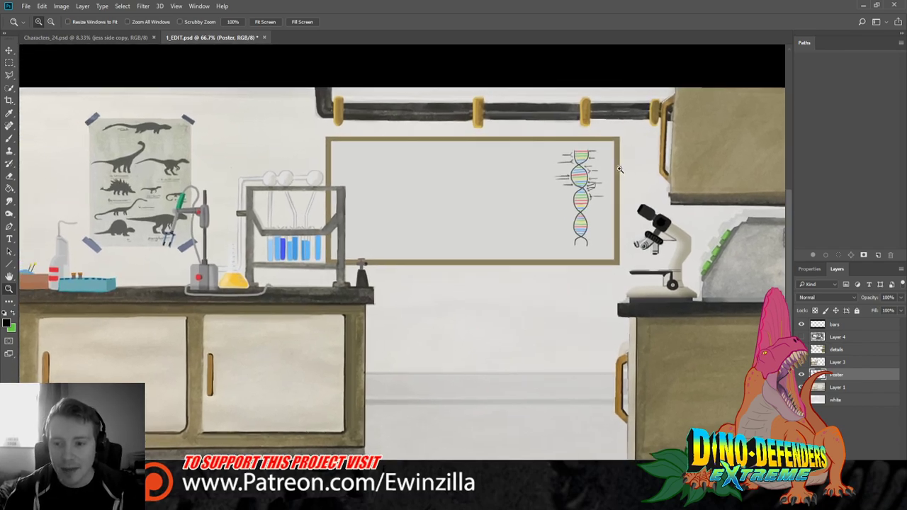
left_click(619, 169)
left_click(619, 169)
left_click(620, 170)
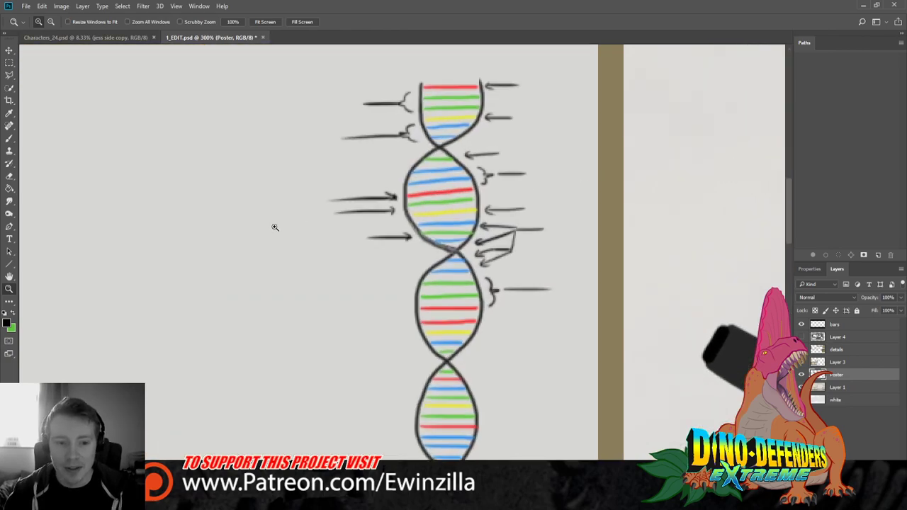
left_click(9, 200)
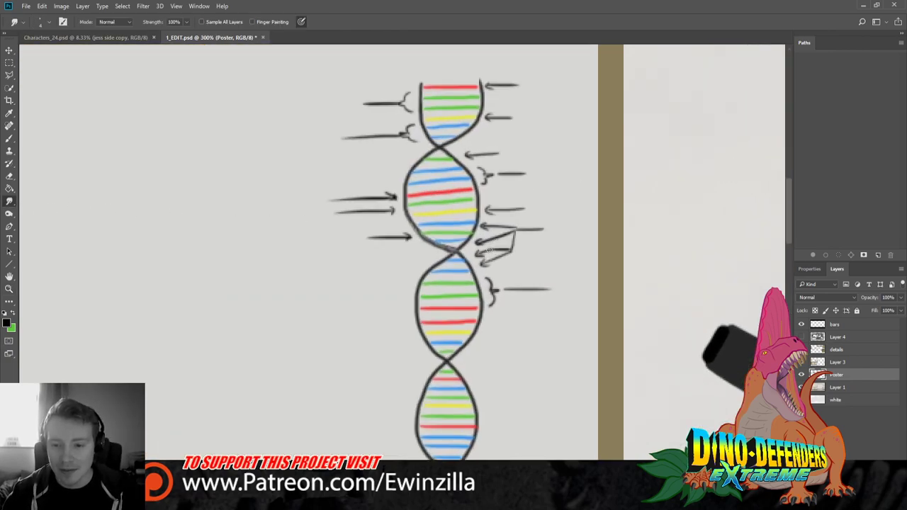
mouse_move(489, 251)
left_mouse_down()
mouse_move(517, 235)
mouse_move(519, 244)
left_mouse_up()
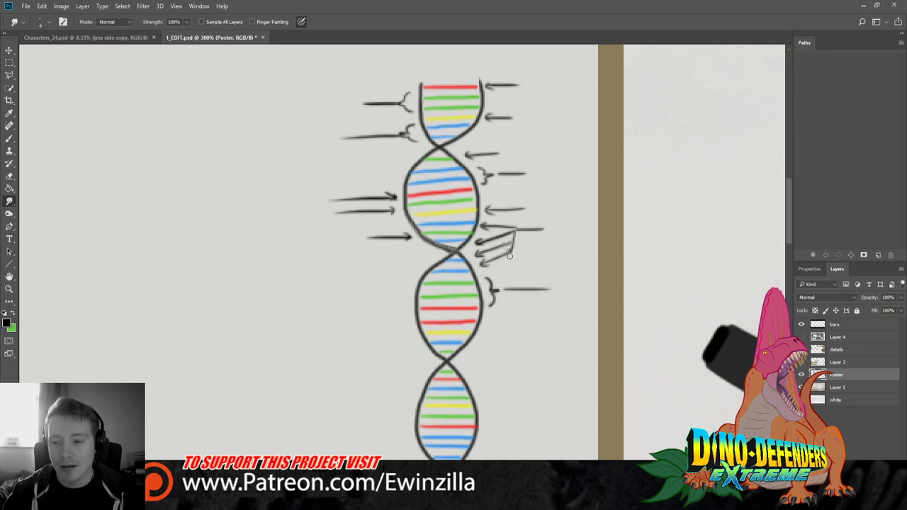
Annotate the second closed loop with a bracket left of its red rungs and leader lines to its yellow and lower blue rungs
scroll(771, 263, "down", 2)
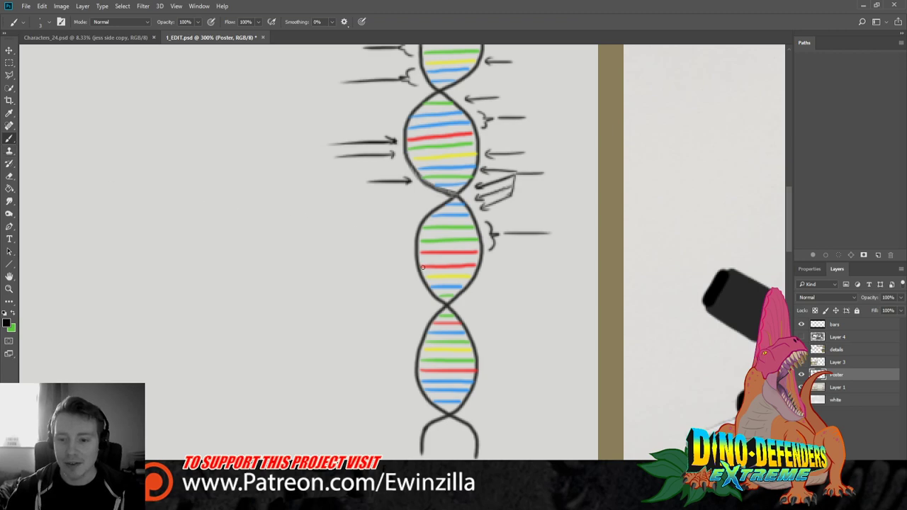
mouse_move(405, 248)
left_mouse_down()
mouse_move(403, 268)
mouse_move(404, 258)
mouse_move(356, 259)
left_mouse_up()
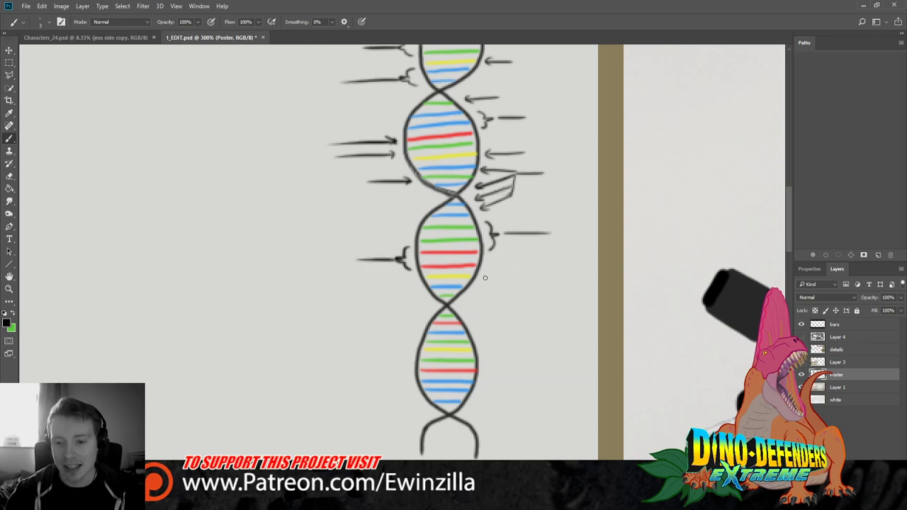
left_click_drag(483, 277, 526, 277)
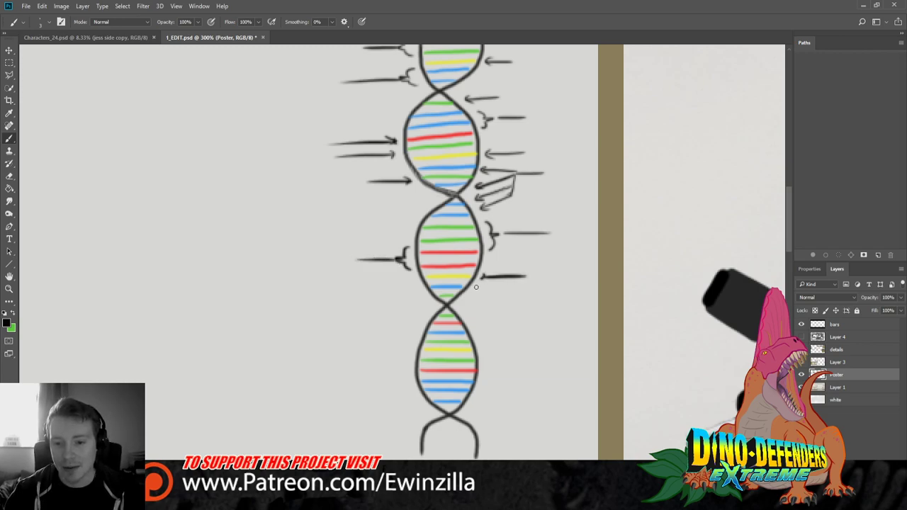
left_click_drag(418, 287, 381, 288)
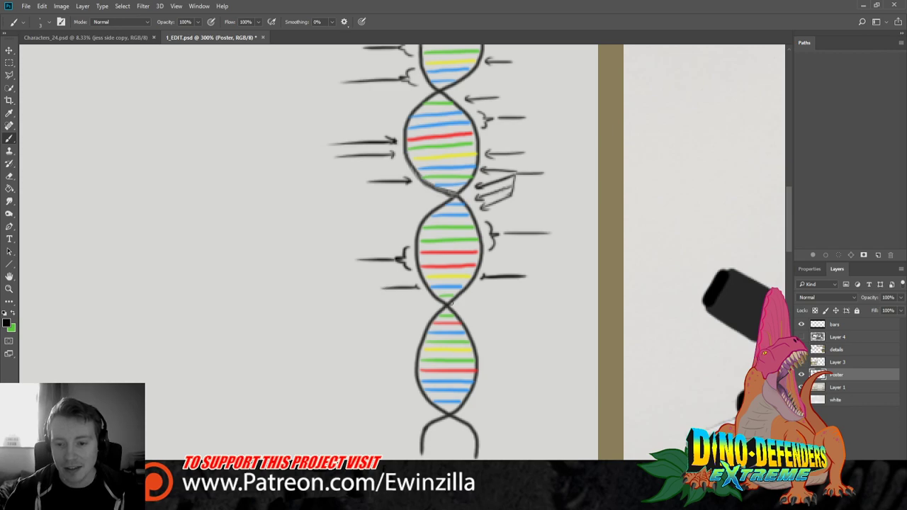
Bracket the green rungs around the next crossing and add leader lines to the third closed loop's upper red, blue and green rungs
mouse_move(468, 295)
left_mouse_down()
mouse_move(474, 315)
mouse_move(487, 303)
mouse_move(550, 303)
left_mouse_up()
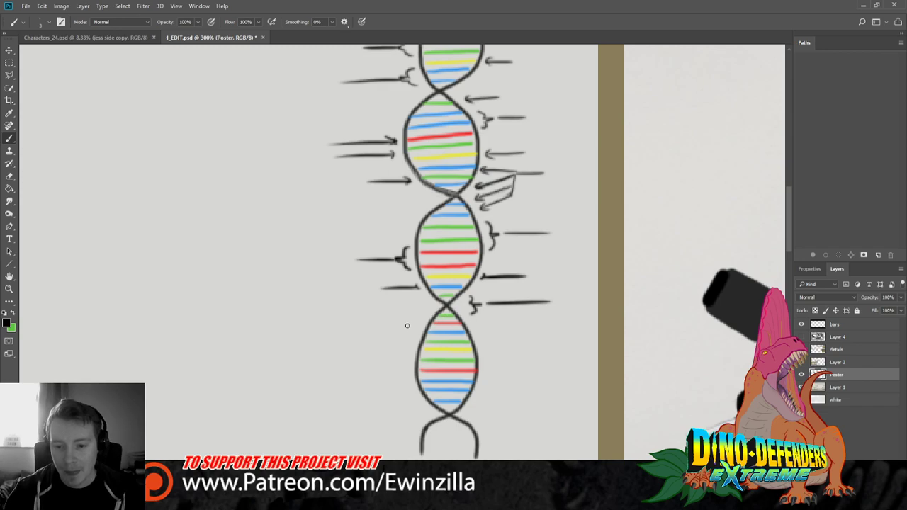
left_click_drag(424, 321, 383, 322)
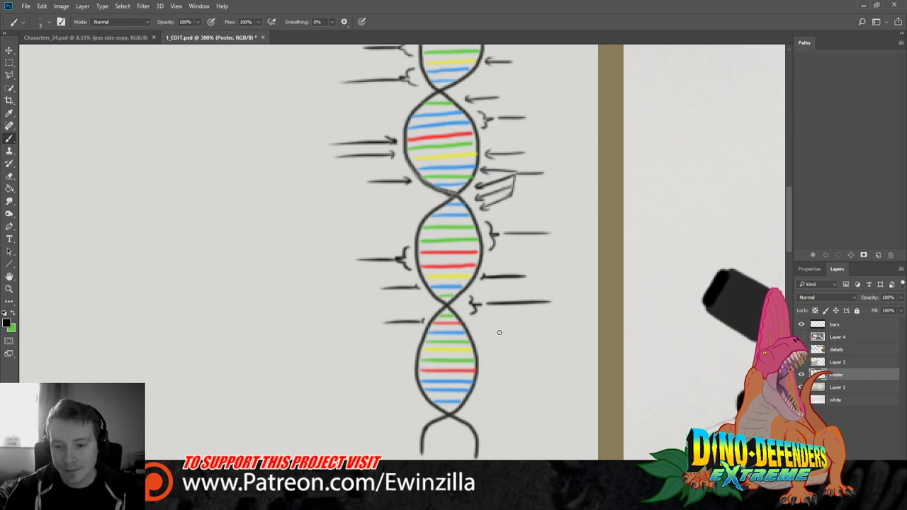
left_click_drag(475, 330, 534, 329)
left_click_drag(418, 342, 381, 343)
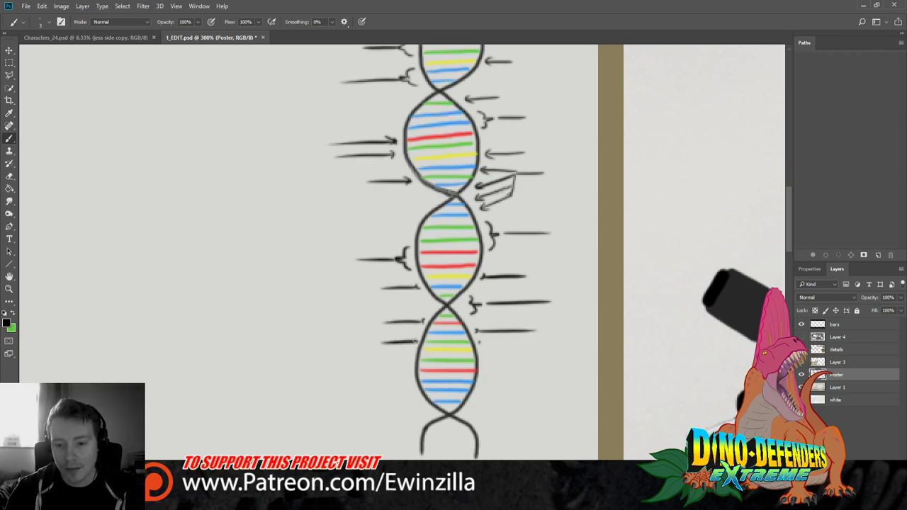
Add arrows at the third closed loop's lower green and red rungs, and a bracket with leader line right of its bottom blue rungs
mouse_move(491, 360)
left_mouse_down()
mouse_move(535, 360)
mouse_move(491, 360)
mouse_move(499, 364)
left_mouse_up()
mouse_move(409, 372)
left_mouse_down()
mouse_move(372, 372)
mouse_move(410, 373)
left_mouse_up()
left_click_drag(411, 373, 412, 376)
mouse_move(485, 378)
left_mouse_down()
mouse_move(488, 399)
mouse_move(465, 413)
mouse_move(485, 381)
mouse_move(530, 392)
left_mouse_up()
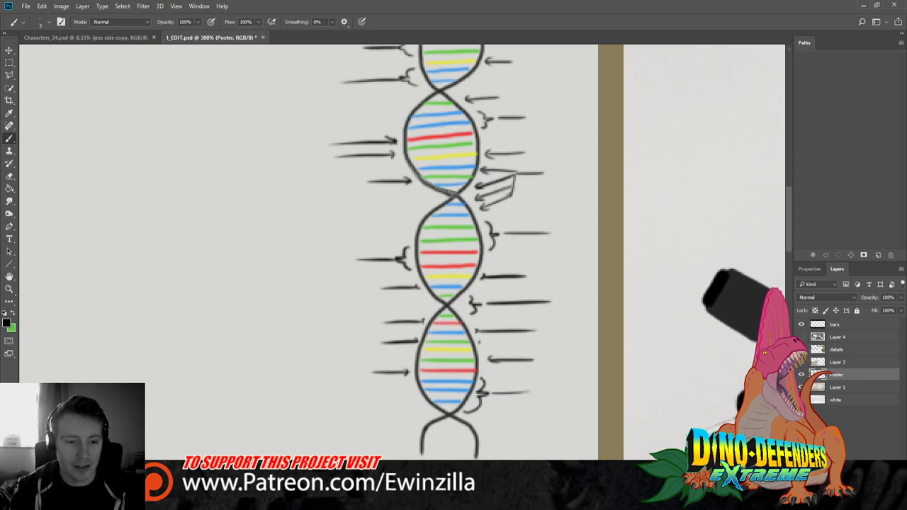
Examine the dinosaur poster's handwritten captions and the annotated helix within the whole laboratory scene
key("z")
left_click(265, 21)
left_click(148, 147)
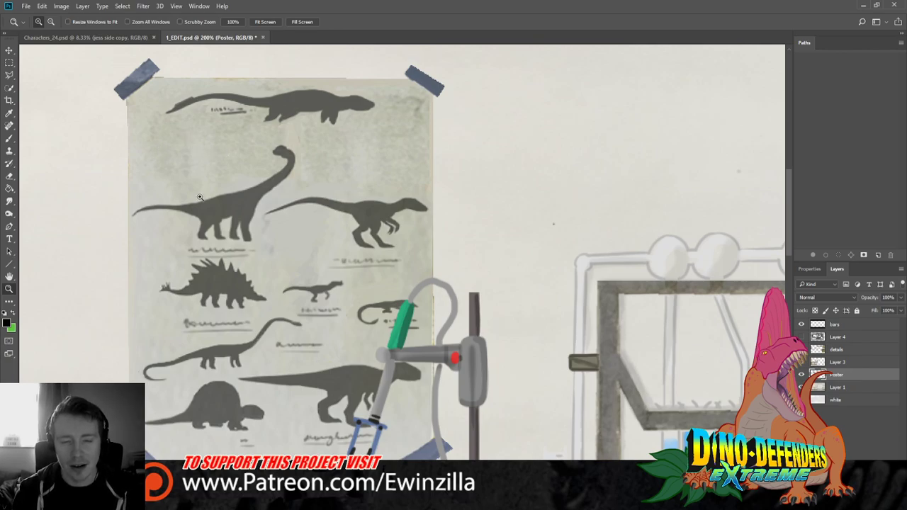
left_click(265, 22)
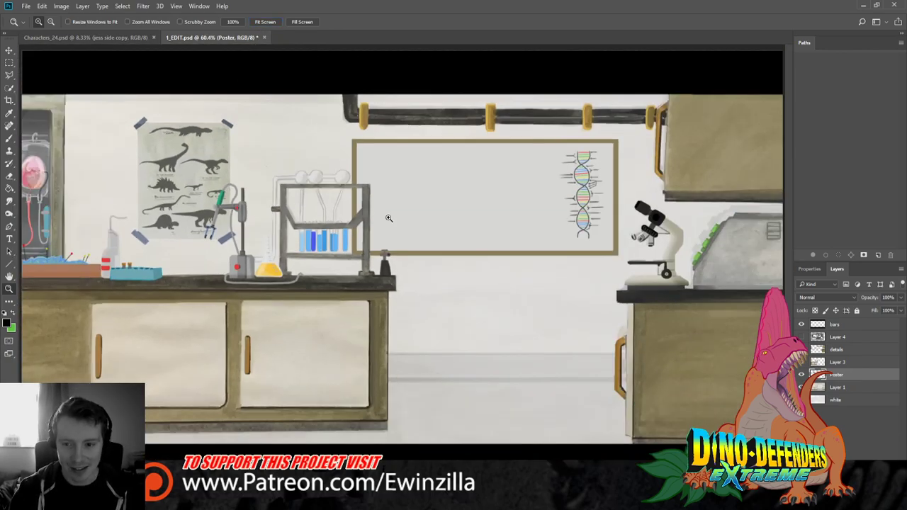
left_click(628, 166)
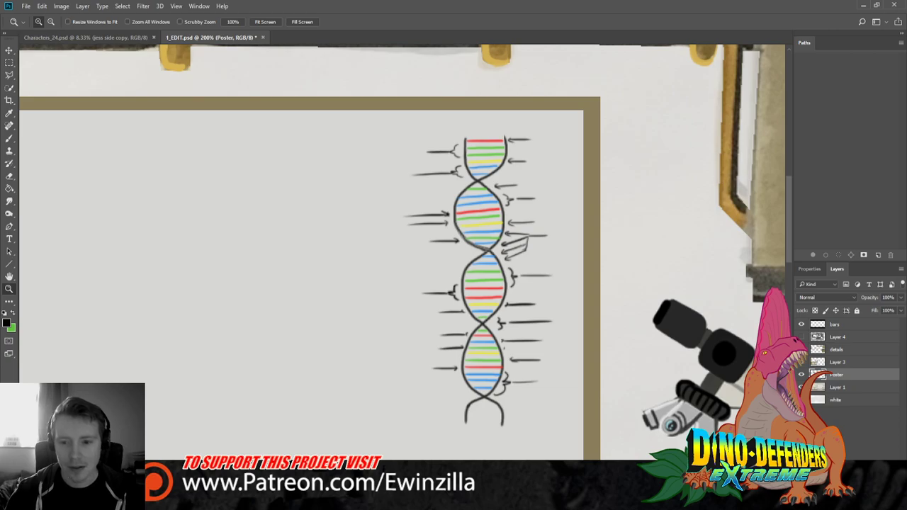
key("x")
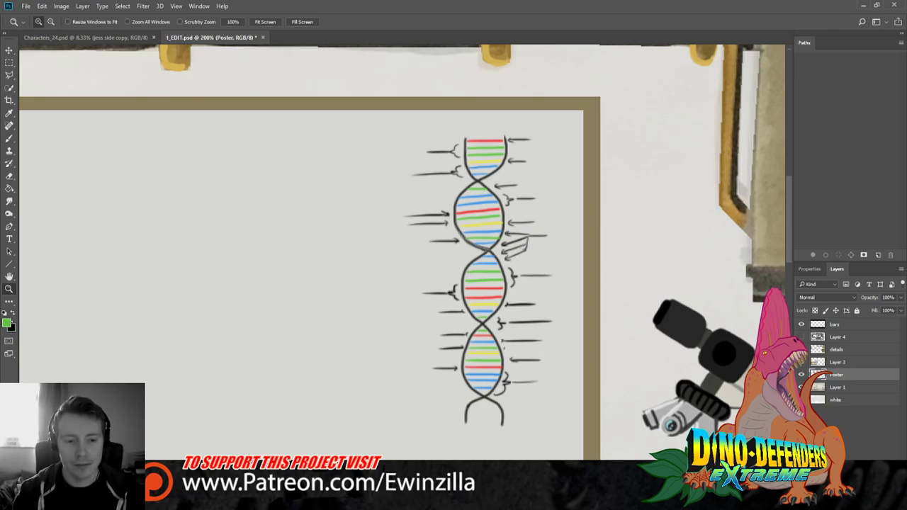
key("x")
With a black brush on the Poster layer, write G beside the top green-rung bracket and the first closed loop's three green-rung arrows
left_click(9, 138)
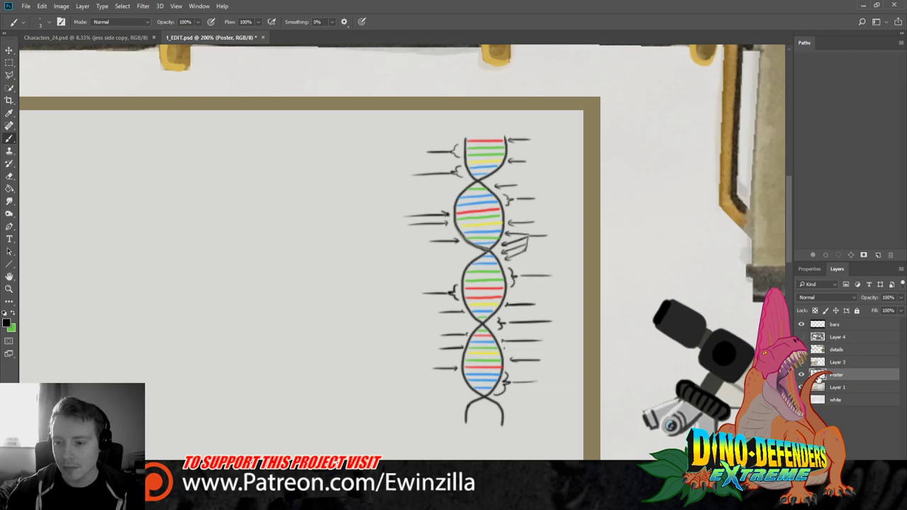
left_click(802, 374)
left_click(802, 374)
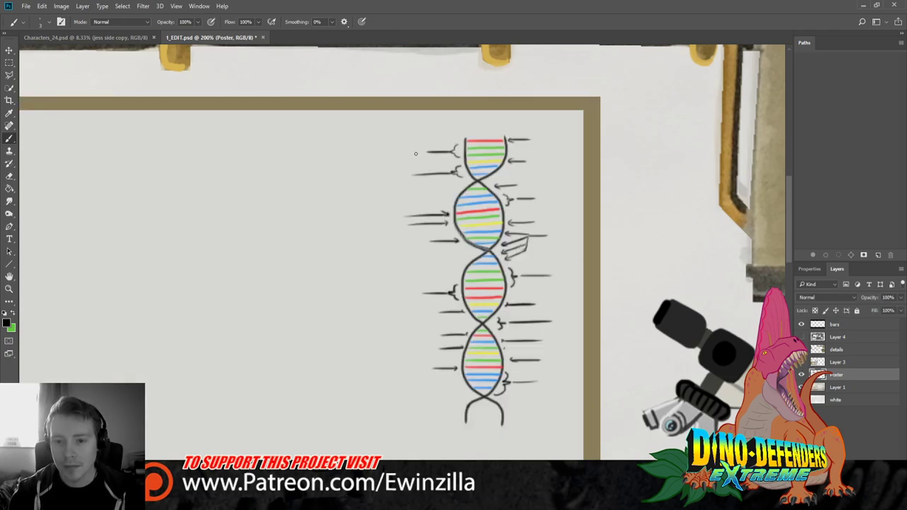
left_click_drag(421, 148, 417, 153)
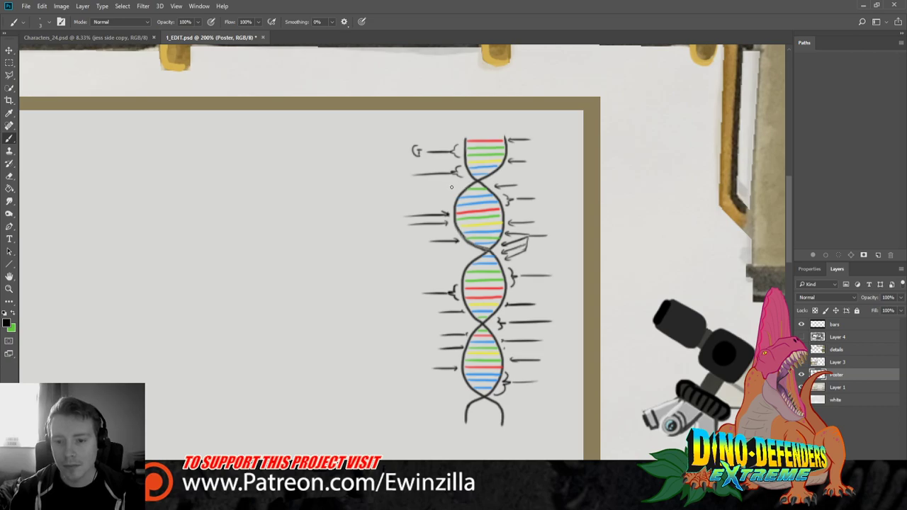
left_click_drag(529, 181, 529, 185)
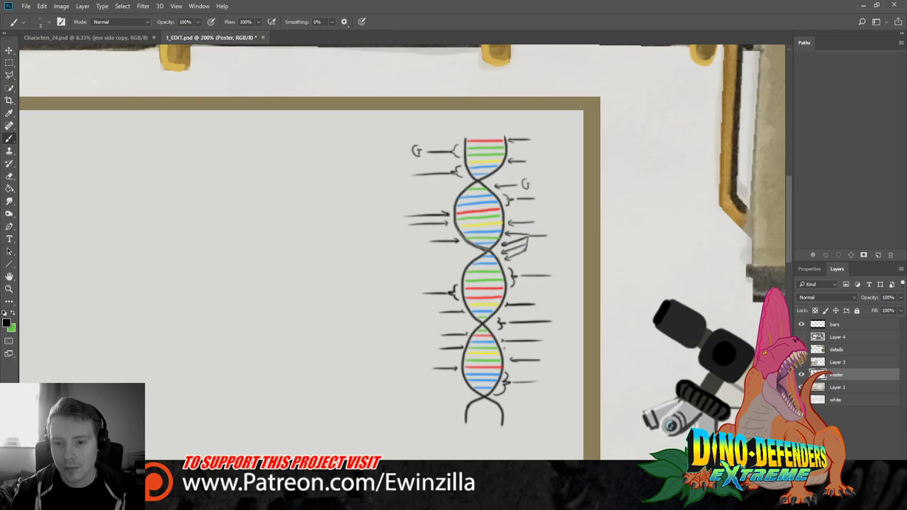
mouse_move(400, 223)
left_mouse_down()
mouse_move(395, 232)
mouse_move(426, 244)
left_mouse_up()
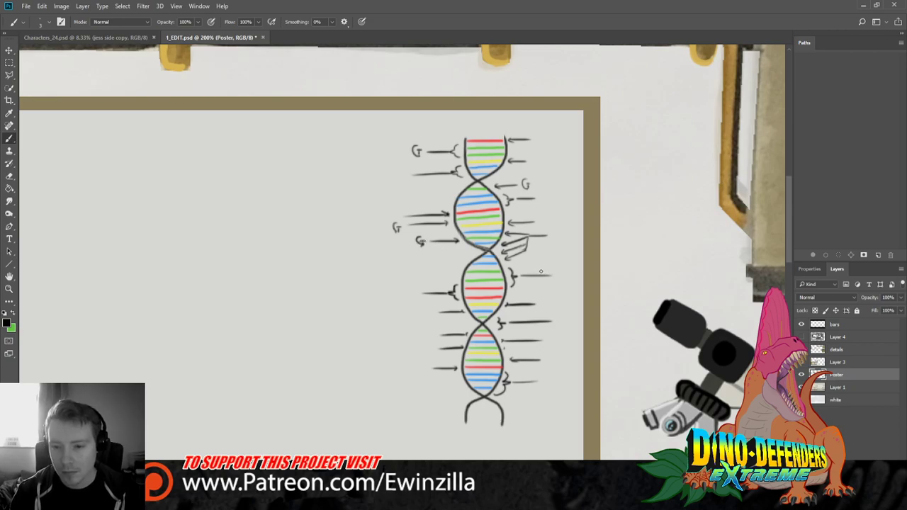
Write G beside the second closed loop's green-rung bracket, the crossing's bracket below it and the third loop's two green-rung arrows
left_click_drag(562, 270, 565, 277)
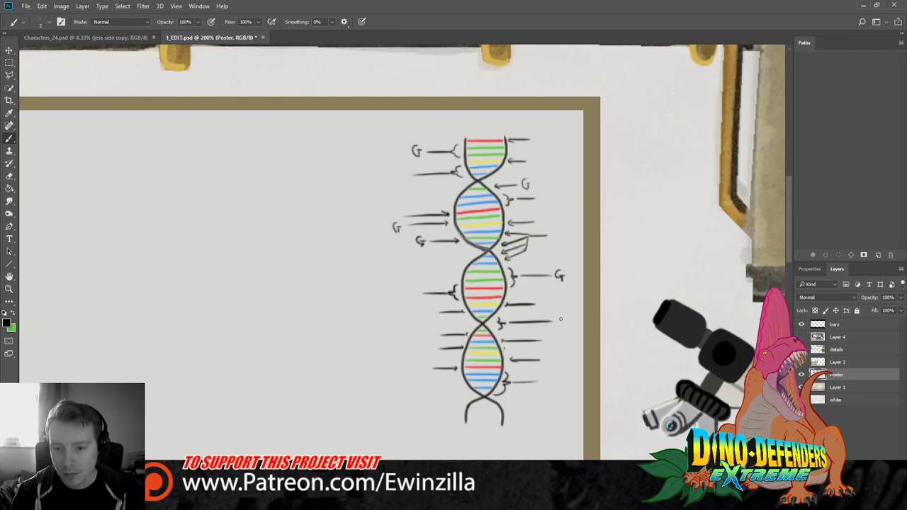
left_click_drag(564, 317, 568, 323)
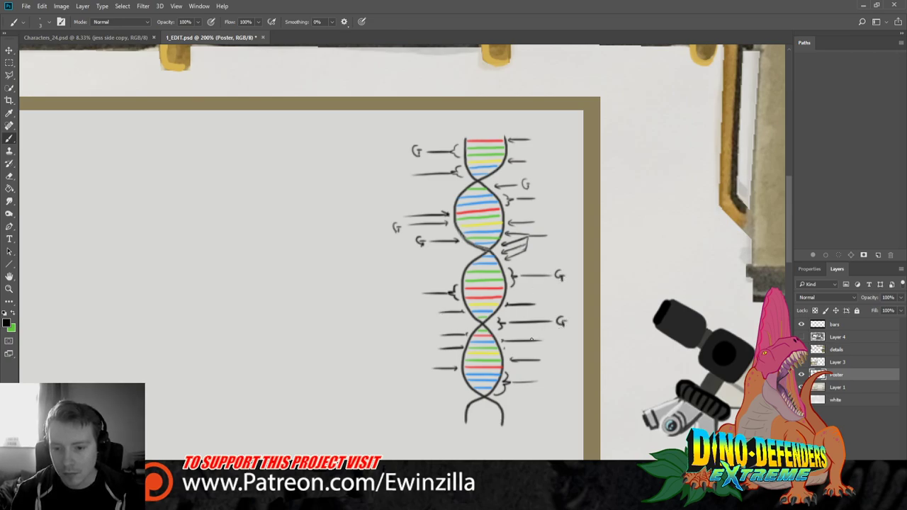
left_click_drag(431, 343, 436, 348)
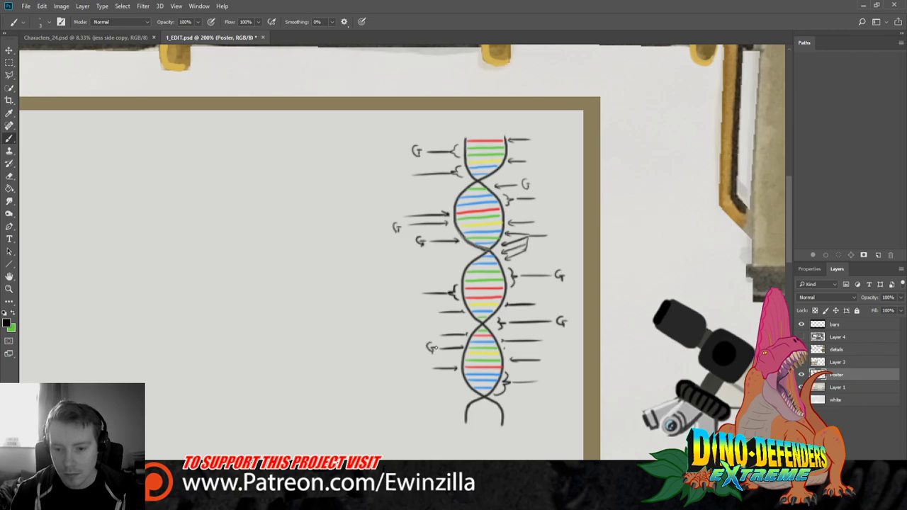
left_click_drag(553, 357, 552, 364)
left_click_drag(551, 360, 556, 360)
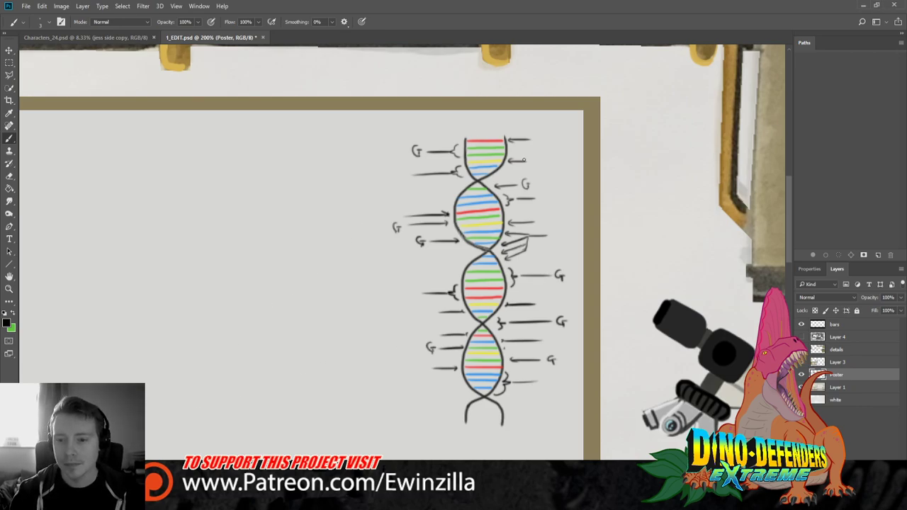
Letter the helix's yellow-rung arrows with A, adding the missing arrow right of the third closed loop's yellow rung
left_click_drag(531, 166, 537, 162)
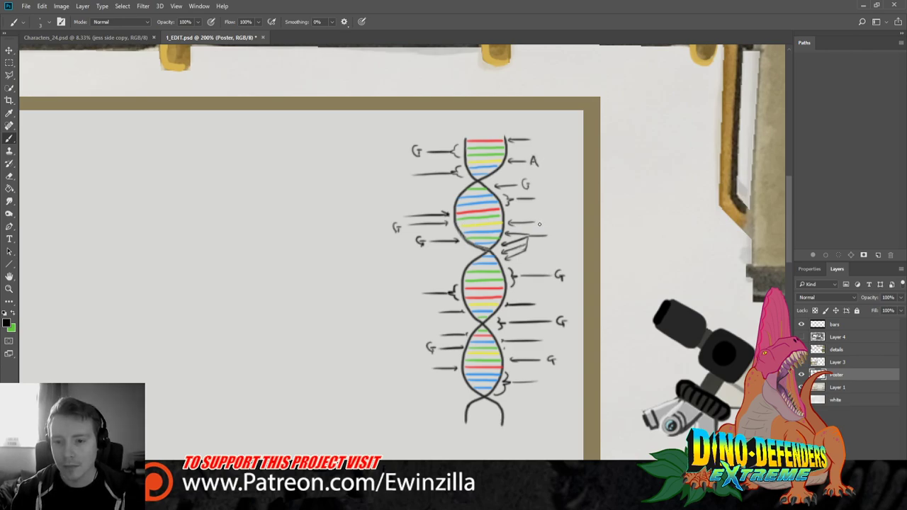
left_click_drag(539, 226, 546, 225)
left_click_drag(540, 222, 545, 221)
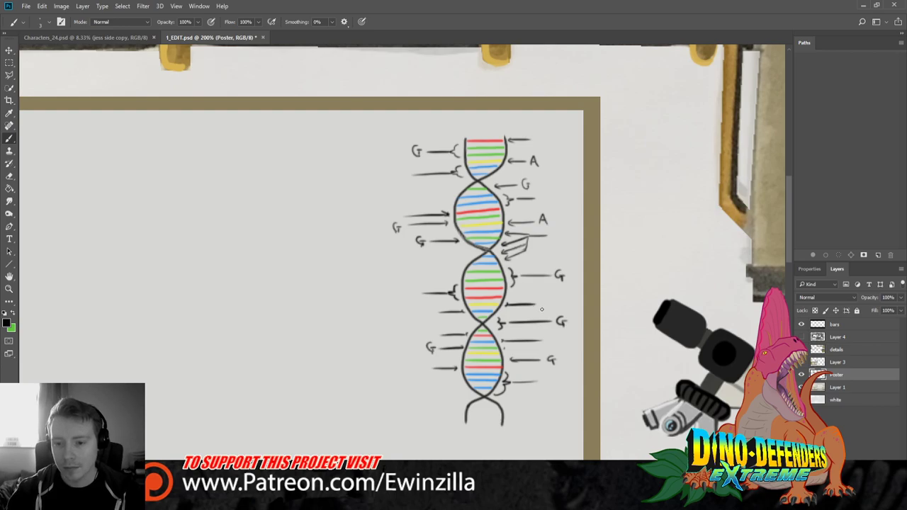
left_click_drag(540, 307, 546, 307)
left_click_drag(541, 304, 545, 303)
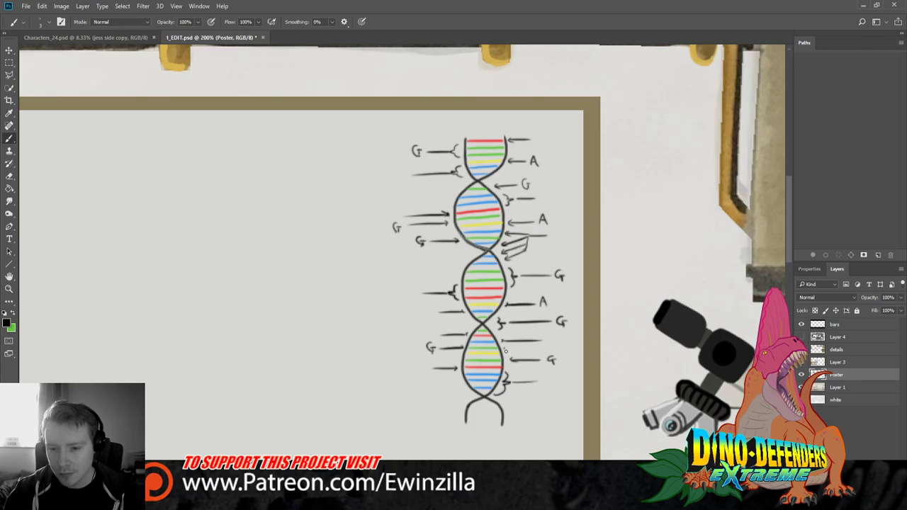
mouse_move(524, 350)
left_mouse_down()
mouse_move(511, 355)
mouse_move(537, 353)
left_mouse_up()
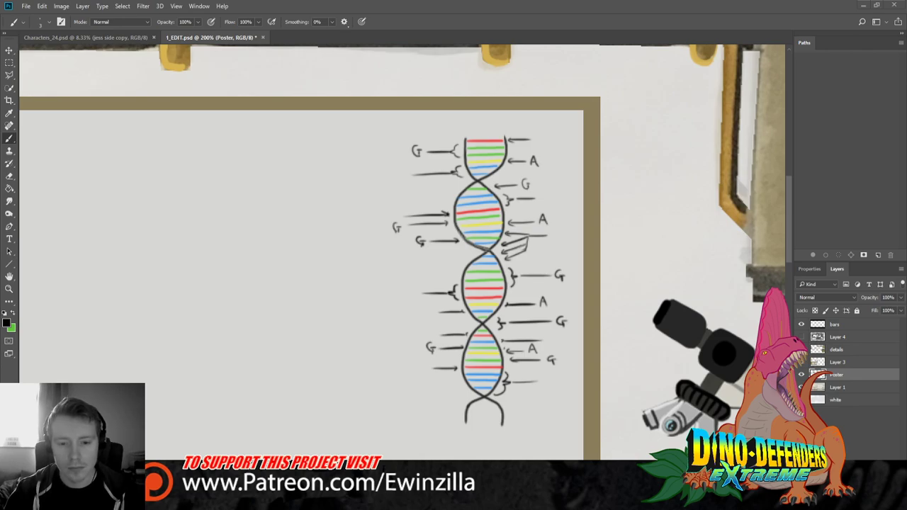
Write C at the outer ends of the leader lines to the helix's red rungs, from the top rung to the third closed loop
mouse_move(402, 212)
left_mouse_down()
mouse_move(395, 214)
mouse_move(402, 221)
left_mouse_up()
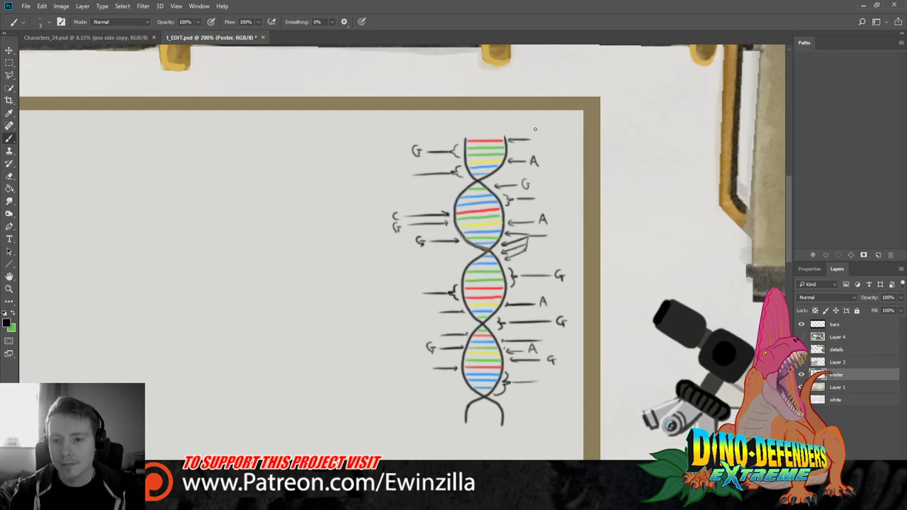
left_click_drag(538, 137, 539, 144)
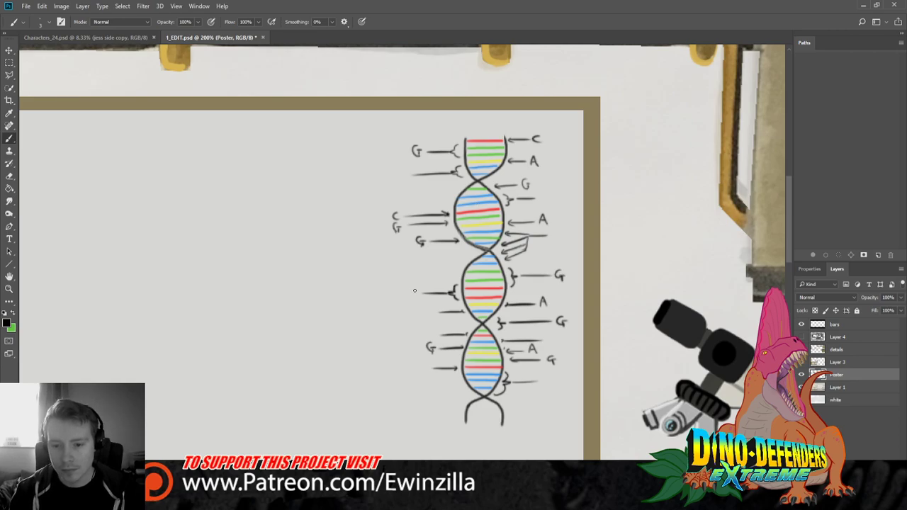
left_click_drag(415, 290, 414, 298)
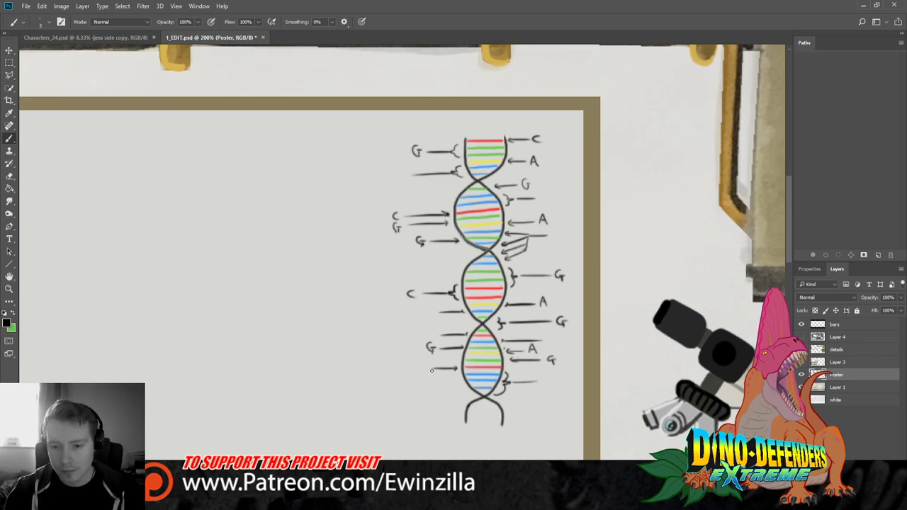
left_click_drag(424, 366, 424, 373)
left_click_drag(435, 331, 433, 338)
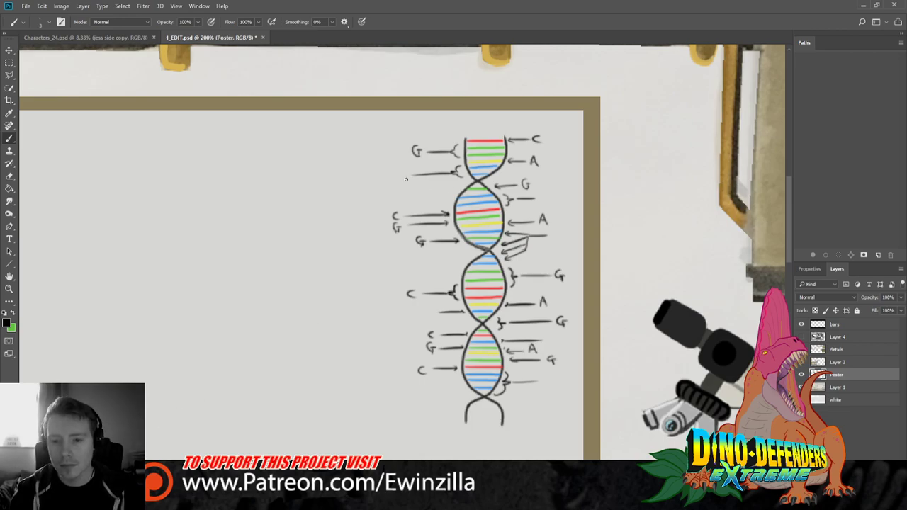
Write T beside every bracket and leader line that marks the helix's blue rungs, including the branched arrow above the second crossing
left_click_drag(401, 171, 401, 180)
left_click_drag(395, 171, 408, 170)
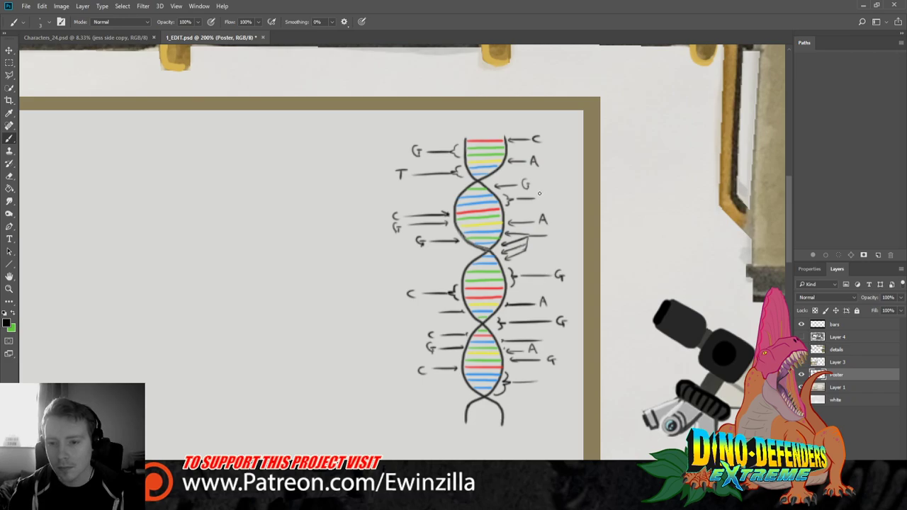
mouse_move(540, 191)
left_mouse_down()
mouse_move(540, 203)
mouse_move(547, 193)
left_mouse_up()
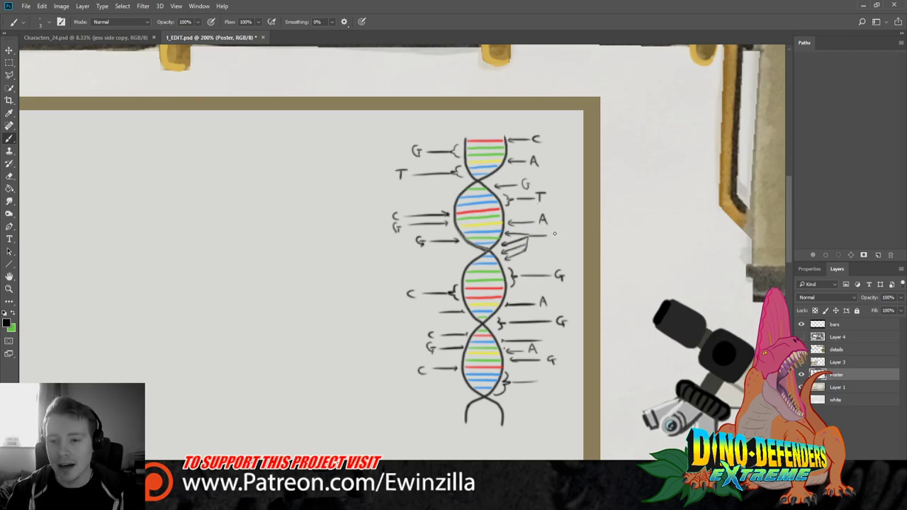
mouse_move(556, 232)
left_mouse_down()
mouse_move(555, 240)
mouse_move(560, 232)
left_mouse_up()
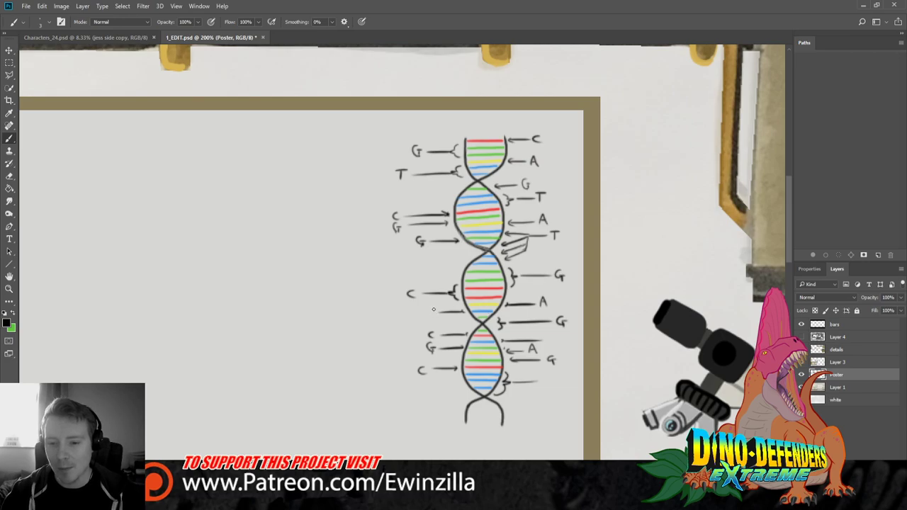
mouse_move(428, 307)
left_mouse_down()
mouse_move(428, 316)
mouse_move(435, 307)
left_mouse_up()
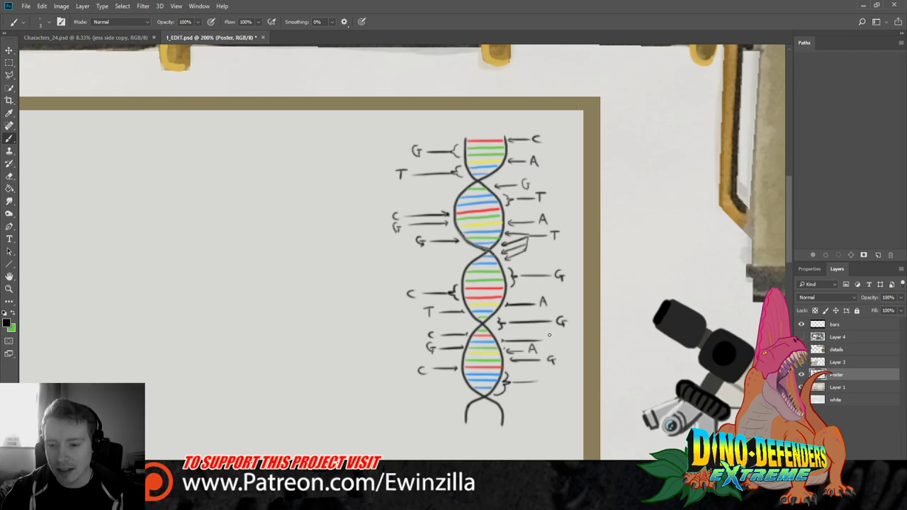
left_click_drag(550, 335, 550, 344)
left_click_drag(545, 335, 557, 334)
mouse_move(546, 377)
left_mouse_down()
mouse_move(546, 387)
mouse_move(551, 377)
left_mouse_up()
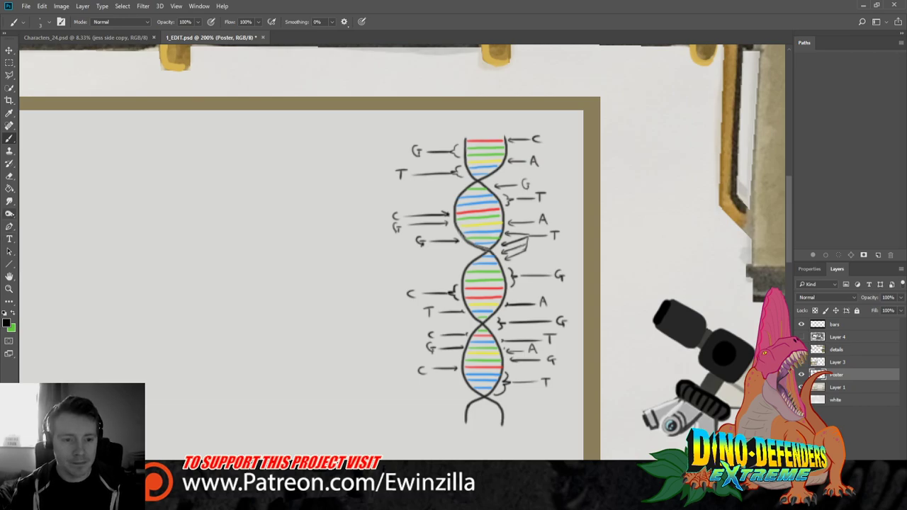
left_click(9, 176)
mouse_move(468, 424)
left_mouse_down()
mouse_move(474, 404)
mouse_move(484, 409)
left_mouse_up()
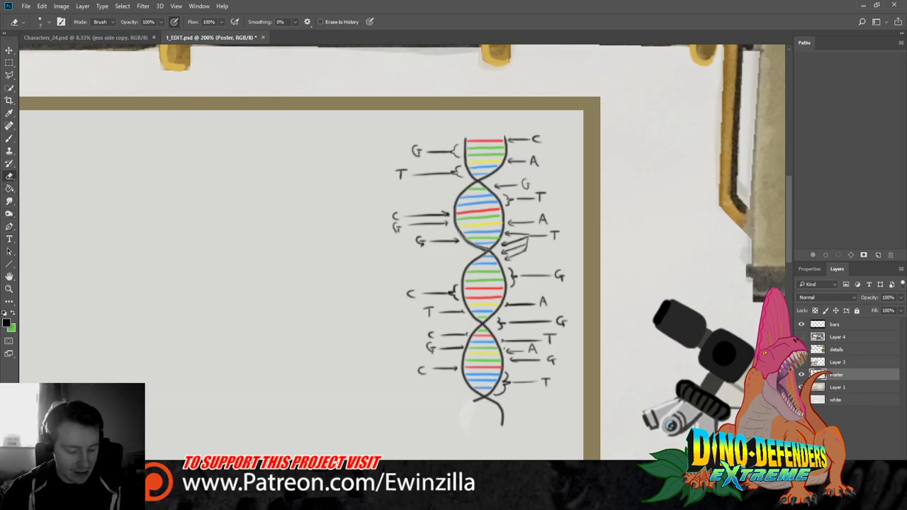
key("ctrl+z")
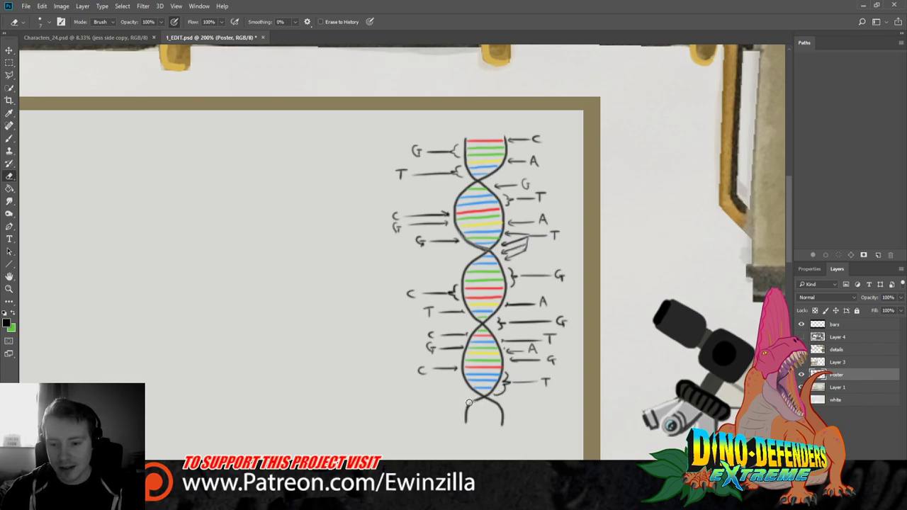
mouse_move(463, 413)
left_mouse_down()
mouse_move(467, 427)
mouse_move(477, 410)
left_mouse_up()
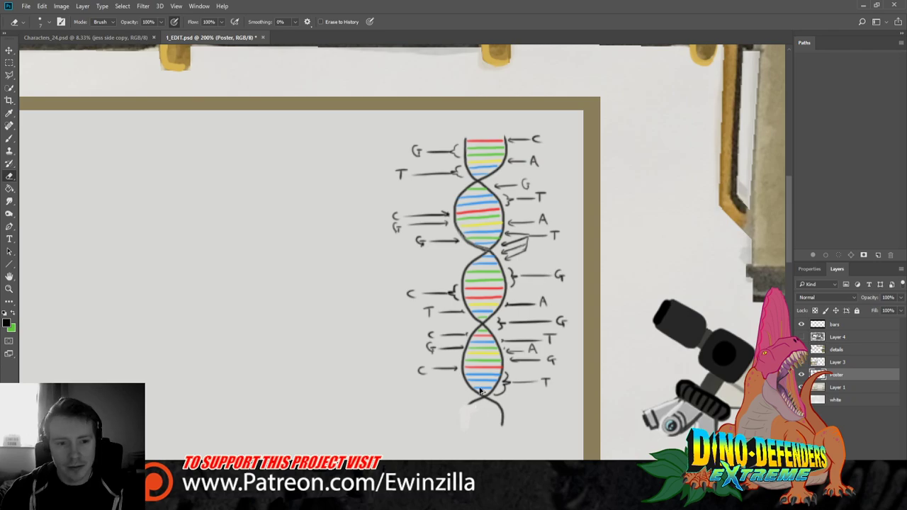
key("ctrl+z")
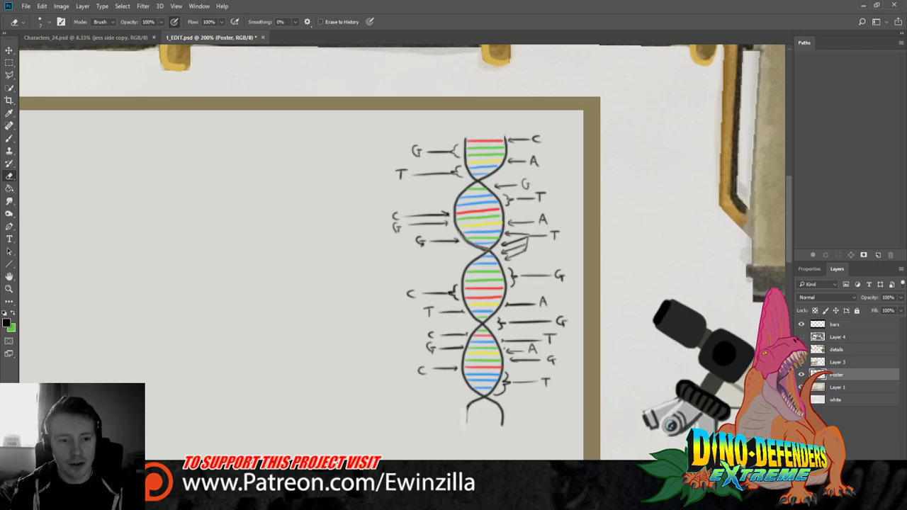
Shorten the two open strands below the helix's last crossing to small stubs with the Smudge tool
left_click(9, 201)
mouse_move(466, 426)
left_mouse_down()
mouse_move(468, 410)
mouse_move(507, 401)
mouse_move(501, 422)
mouse_move(479, 400)
mouse_move(474, 406)
mouse_move(490, 410)
left_mouse_up()
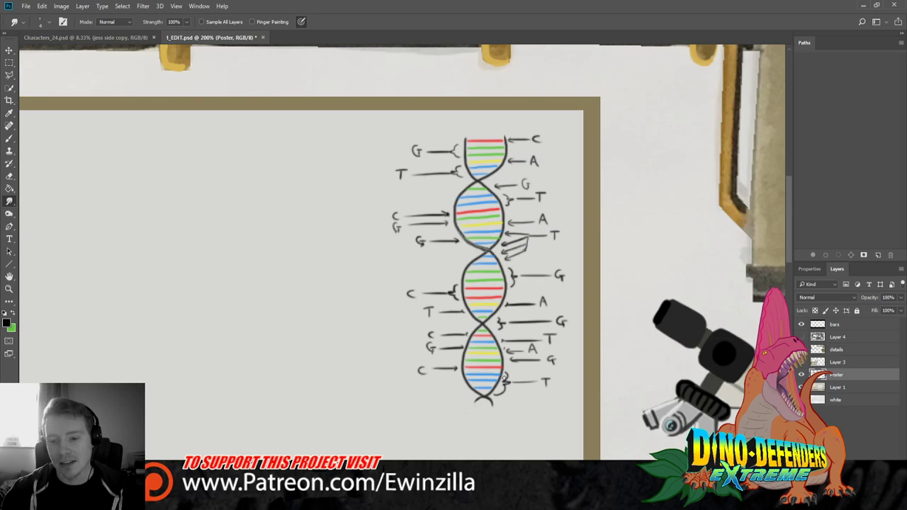
key("z")
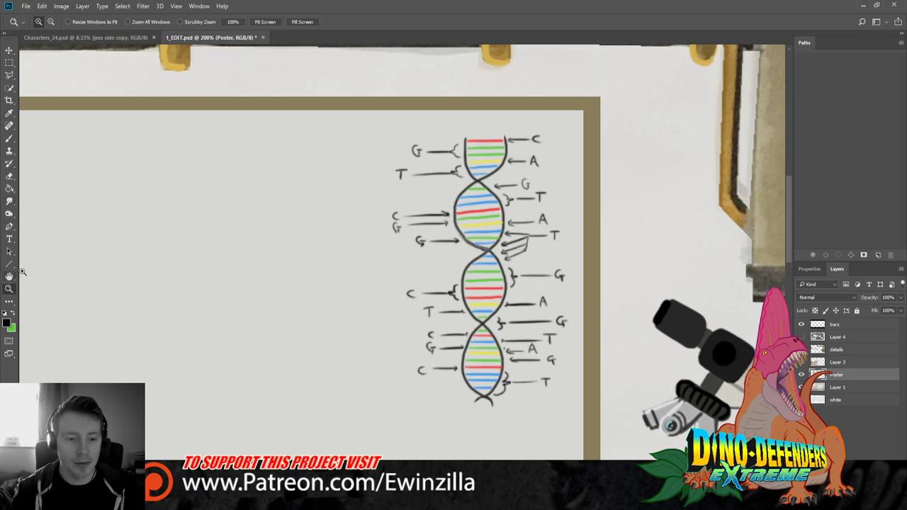
left_click(265, 22)
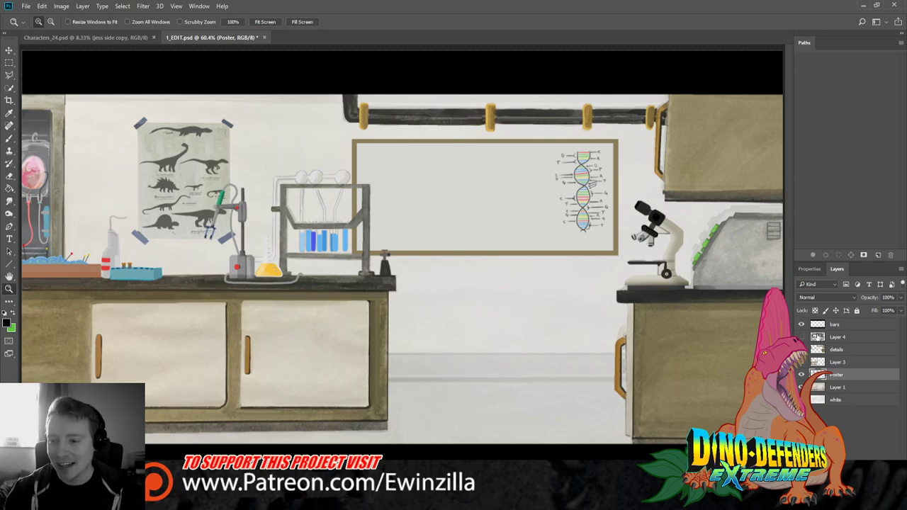
Paint a small olive-yellow jar body on the details layer, standing on the worktop just left of the clamp stand's grey base
left_click(802, 364)
left_click(801, 363)
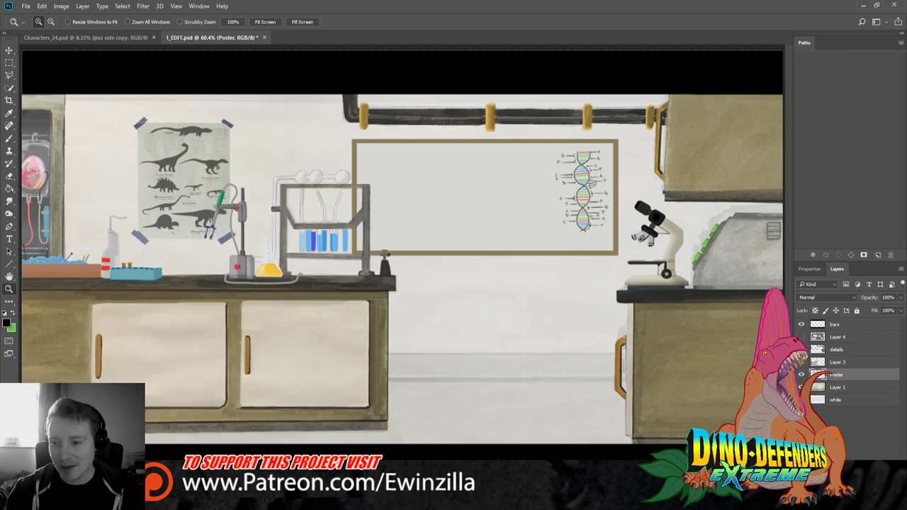
left_click(801, 349)
left_click(802, 350)
left_click(836, 350)
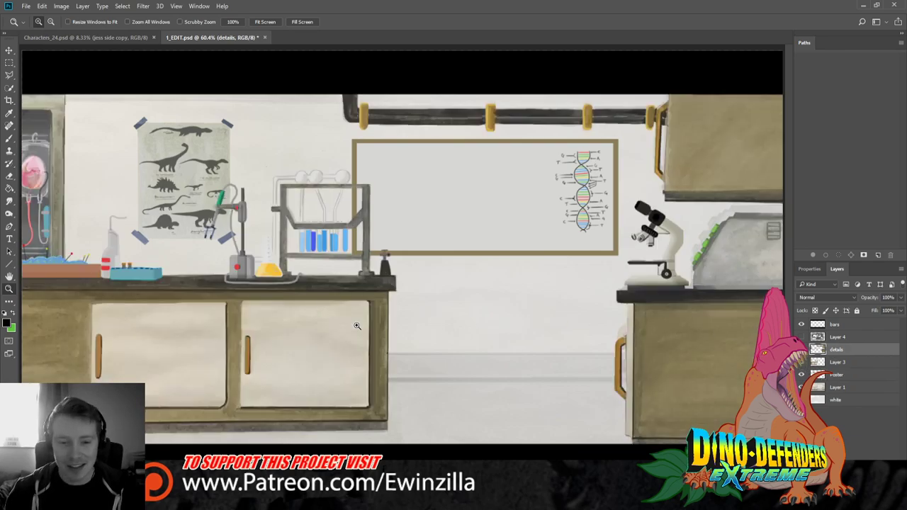
left_click_drag(168, 263, 168, 262)
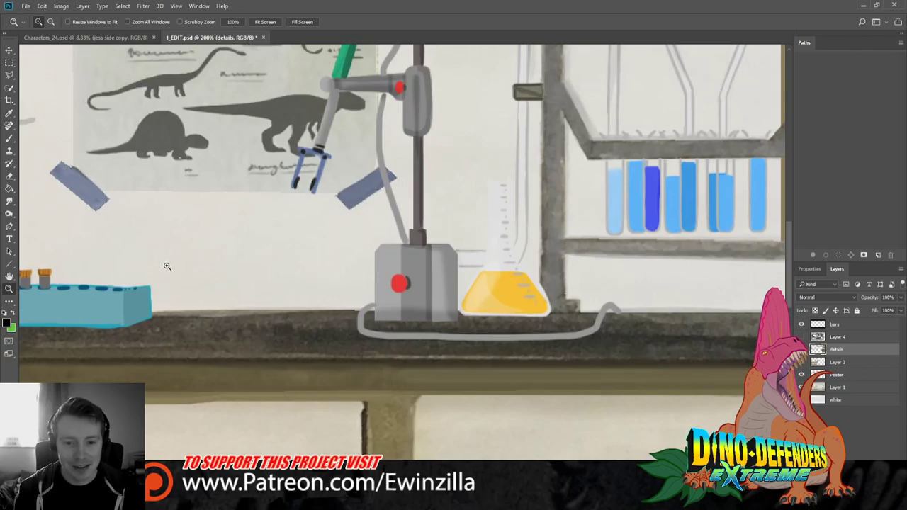
left_click(10, 138)
key("i")
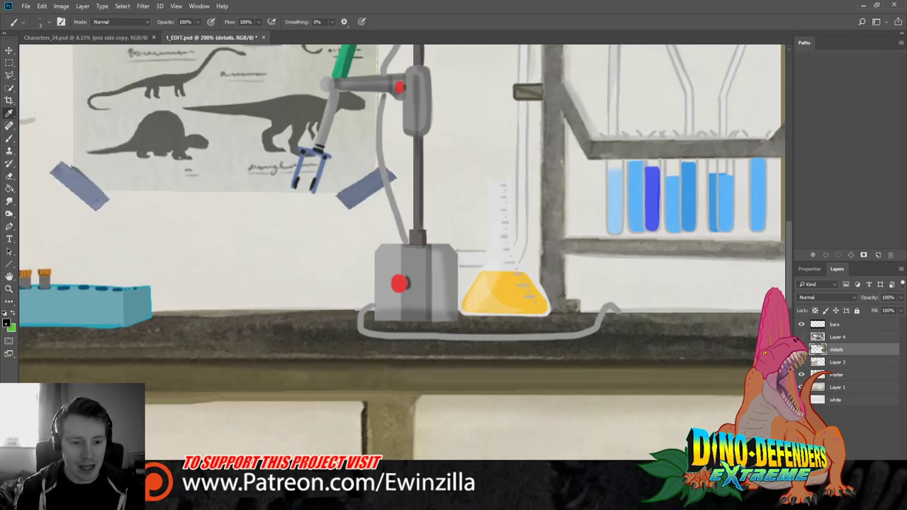
left_click(505, 305)
key("b")
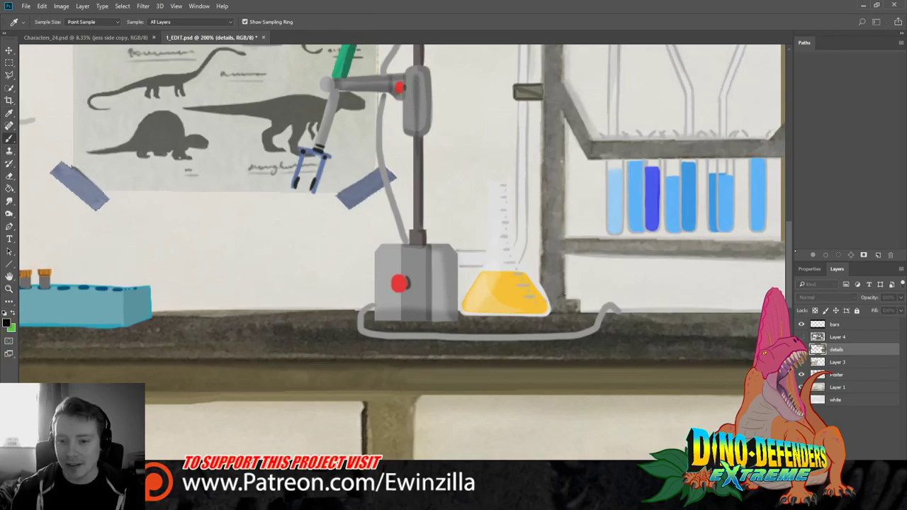
mouse_move(328, 294)
left_mouse_down()
mouse_move(329, 318)
mouse_move(339, 308)
mouse_move(335, 294)
mouse_move(327, 298)
mouse_move(329, 319)
mouse_move(331, 295)
mouse_move(327, 317)
mouse_move(339, 304)
mouse_move(332, 318)
mouse_move(328, 298)
mouse_move(335, 320)
mouse_move(337, 296)
left_mouse_up()
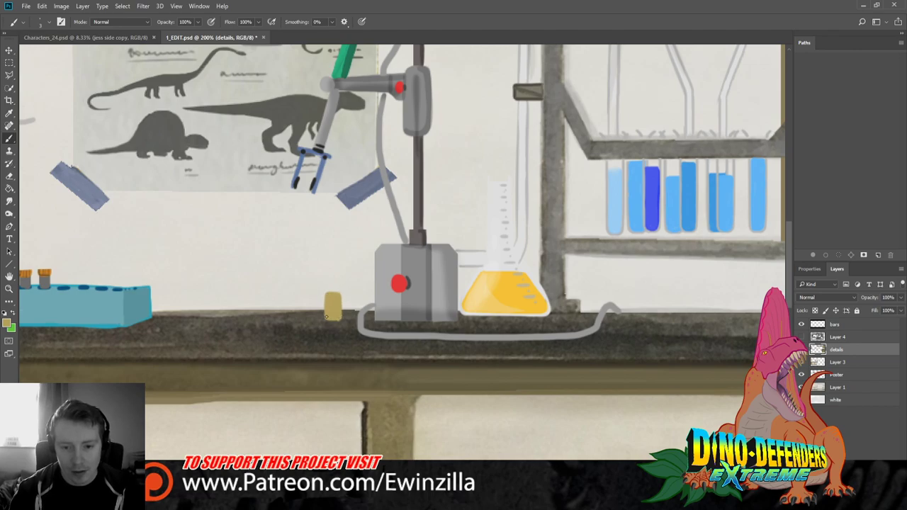
left_click(10, 200)
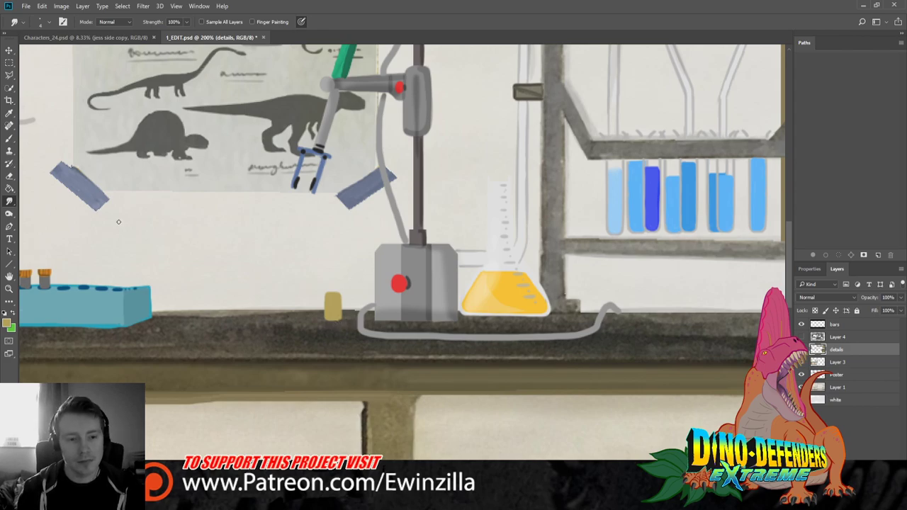
Paint a yellow-orange lid on the small jar, using the colour of the liquid in the conical flask
left_click(10, 138)
left_click(9, 113)
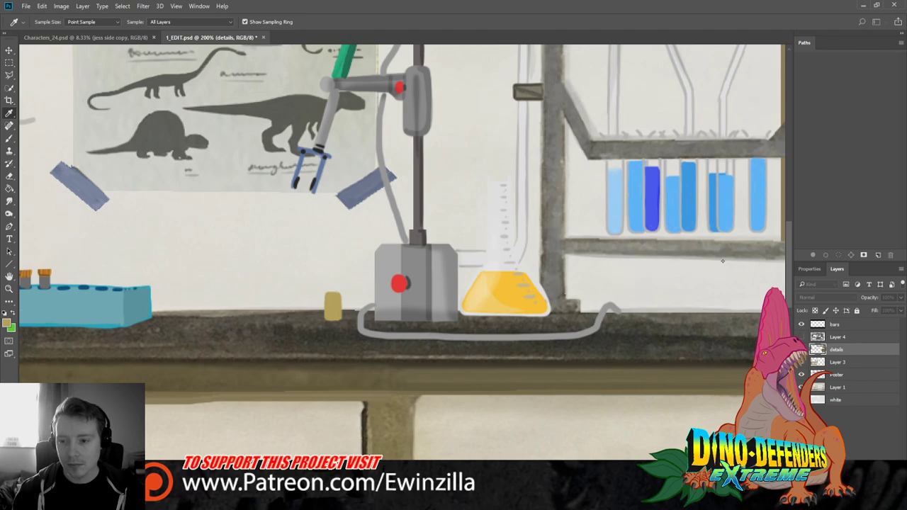
left_click(505, 295)
key("b")
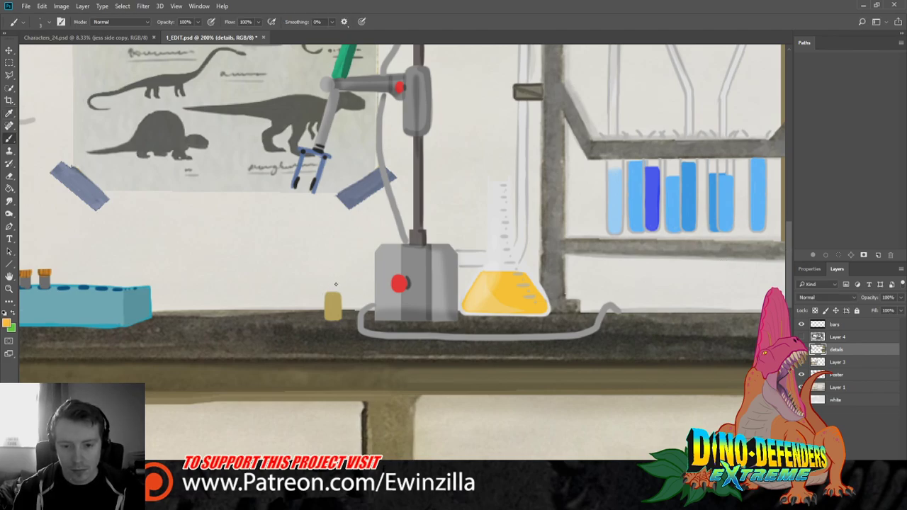
left_click_drag(325, 292, 337, 290)
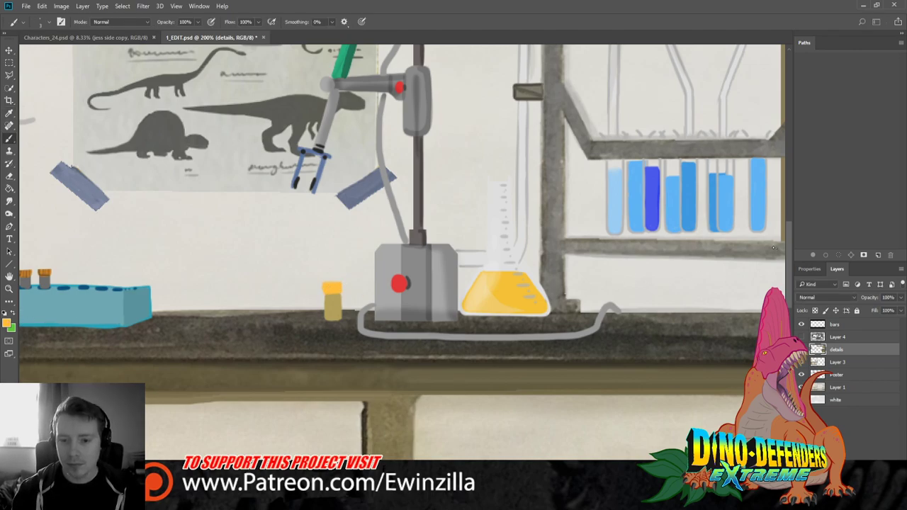
Paint a second, slightly shorter olive-yellow jar with a matching yellow-orange lid to the left of the first jar
left_click(285, 305, "alt")
mouse_move(292, 294)
left_mouse_down()
mouse_move(291, 315)
mouse_move(300, 302)
mouse_move(292, 292)
mouse_move(296, 314)
mouse_move(303, 293)
mouse_move(294, 295)
mouse_move(296, 316)
mouse_move(303, 295)
left_mouse_up()
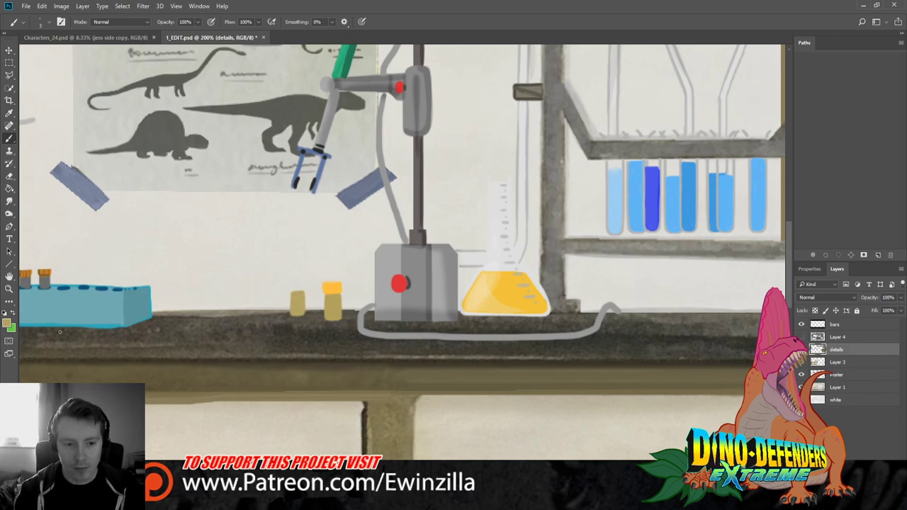
key("i")
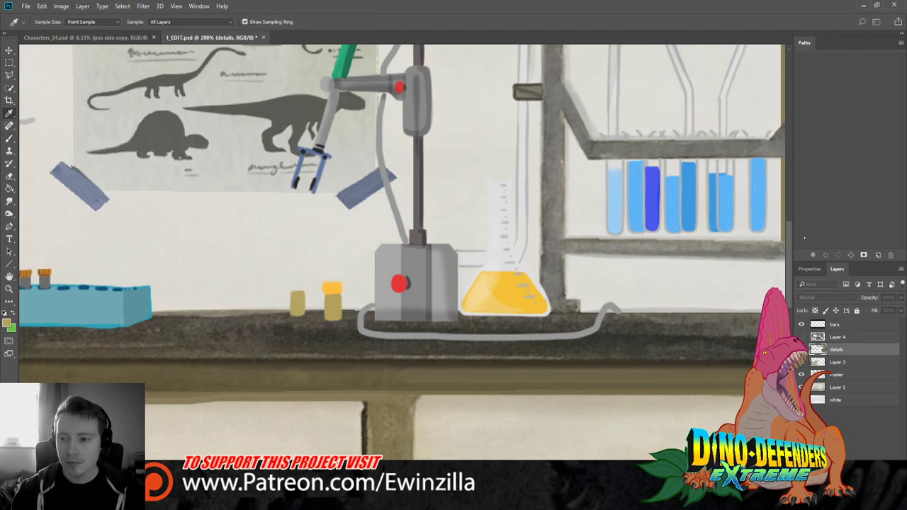
key("b")
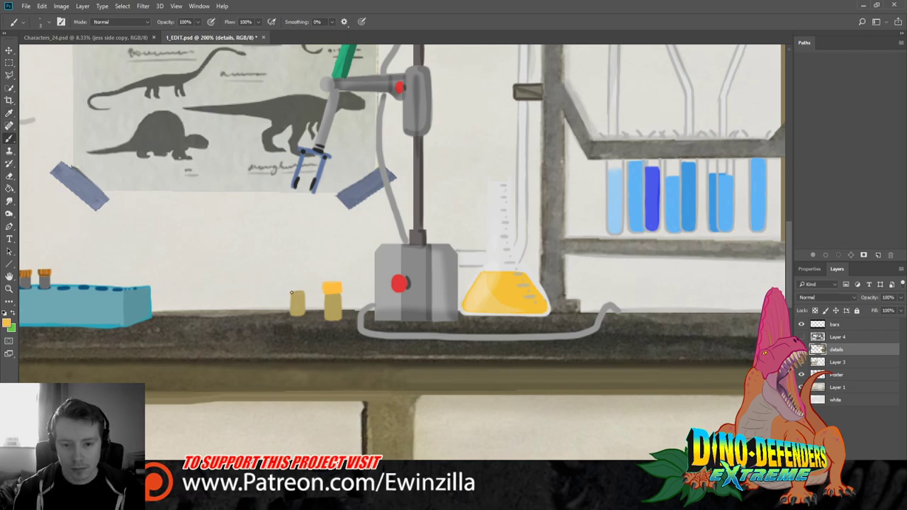
mouse_move(303, 283)
left_mouse_down()
mouse_move(294, 285)
mouse_move(300, 291)
left_mouse_up()
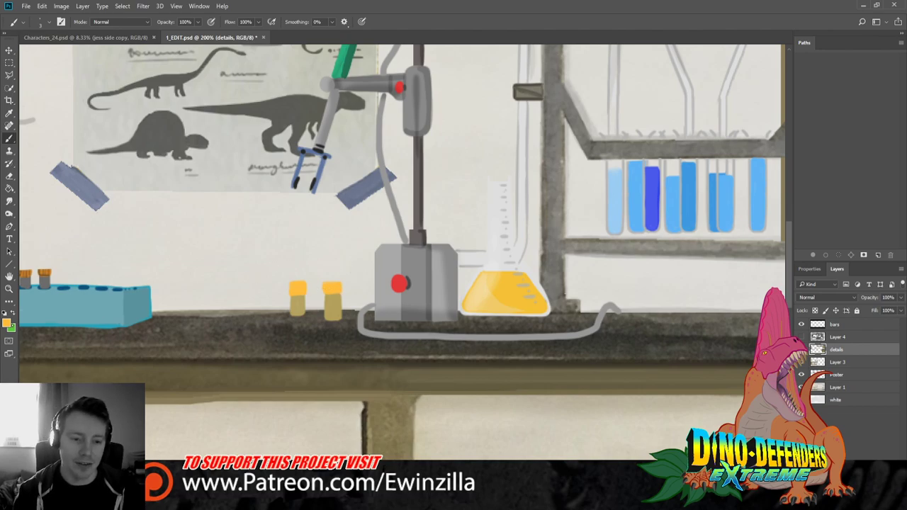
Shade both jar bodies with a darker olive and refine the shape of their lids with the Smudge tool
key("i")
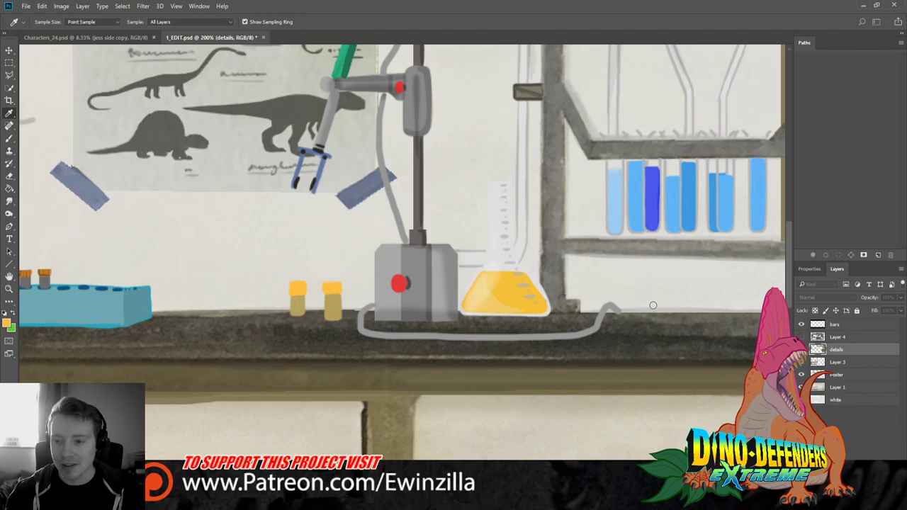
key("b")
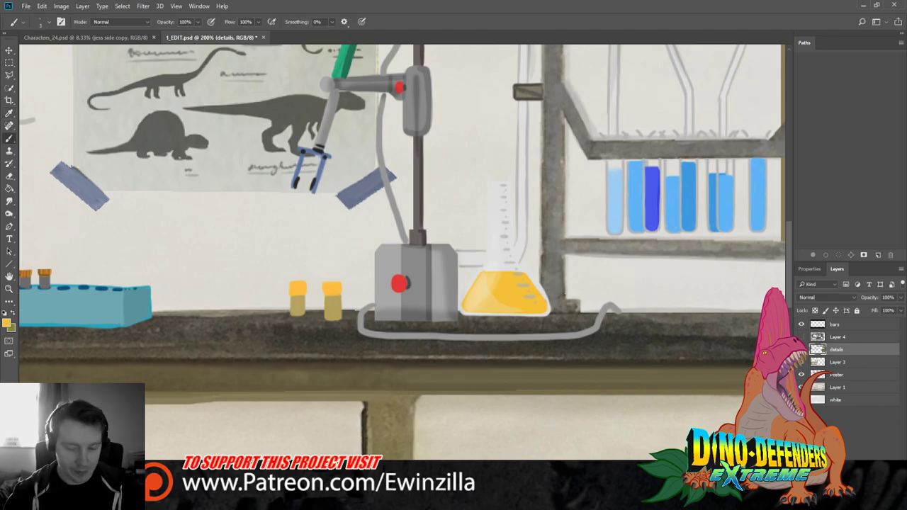
mouse_move(326, 294)
left_mouse_down()
mouse_move(341, 294)
mouse_move(342, 317)
left_mouse_up()
key("x")
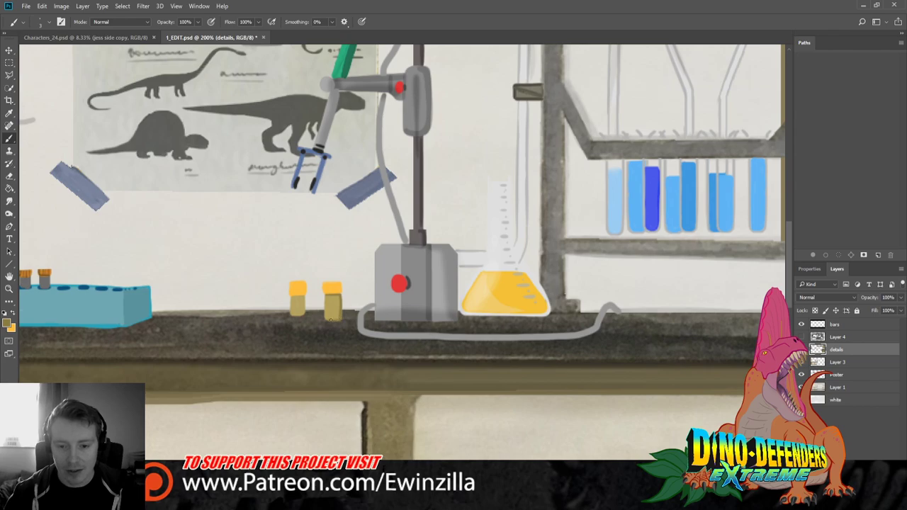
left_click_drag(291, 295, 305, 309)
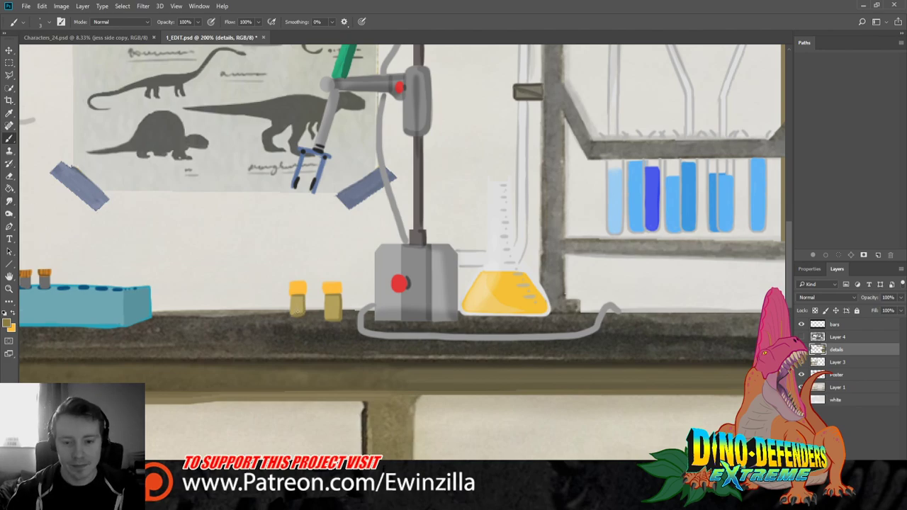
key("r")
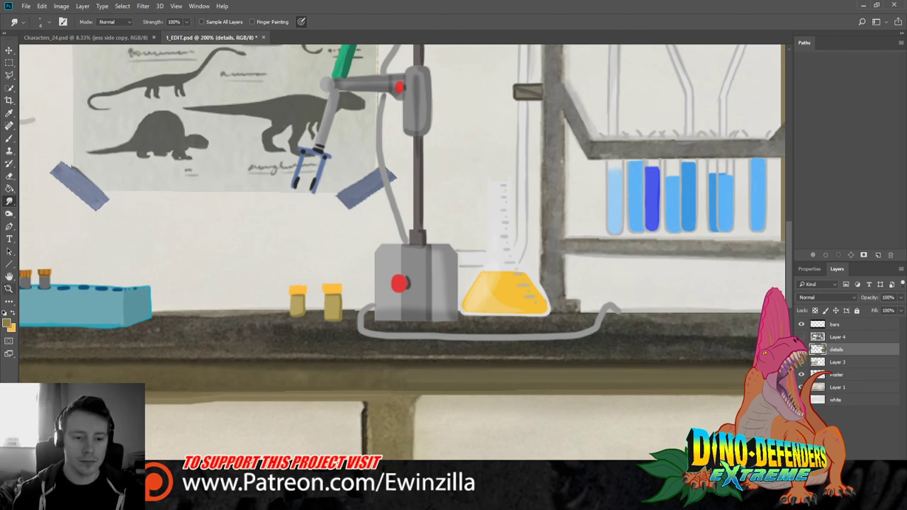
Paste the copied dragon-curve figure as a new layer and move it to the left of the whiteboard
left_click(9, 289)
left_click(264, 22)
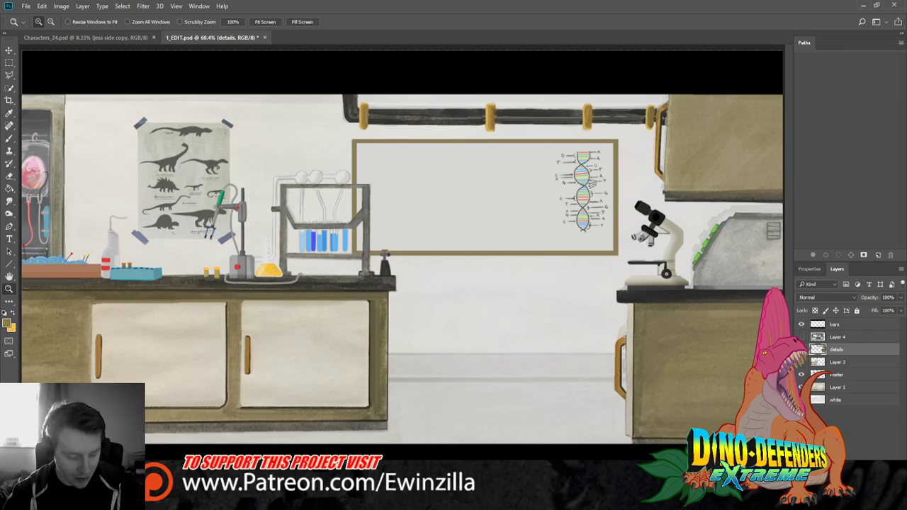
key("ctrl+v")
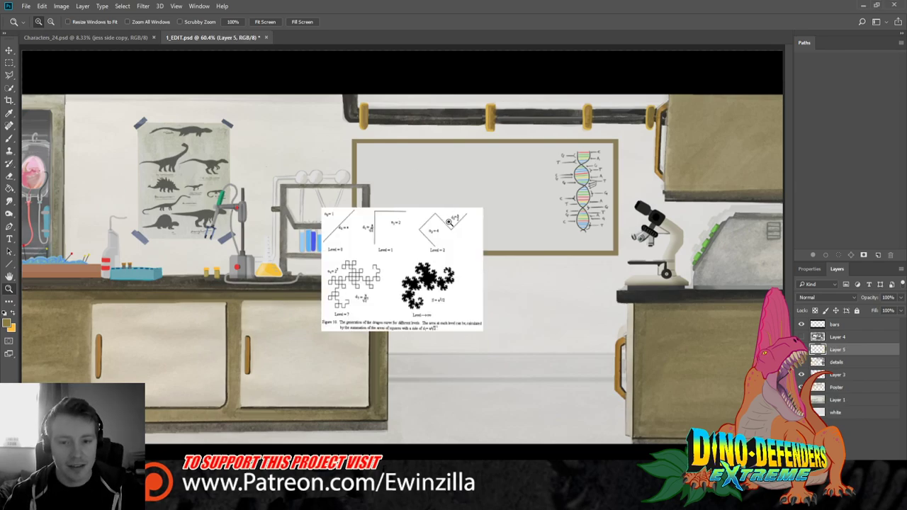
left_click(9, 50)
left_click_drag(470, 287, 334, 215)
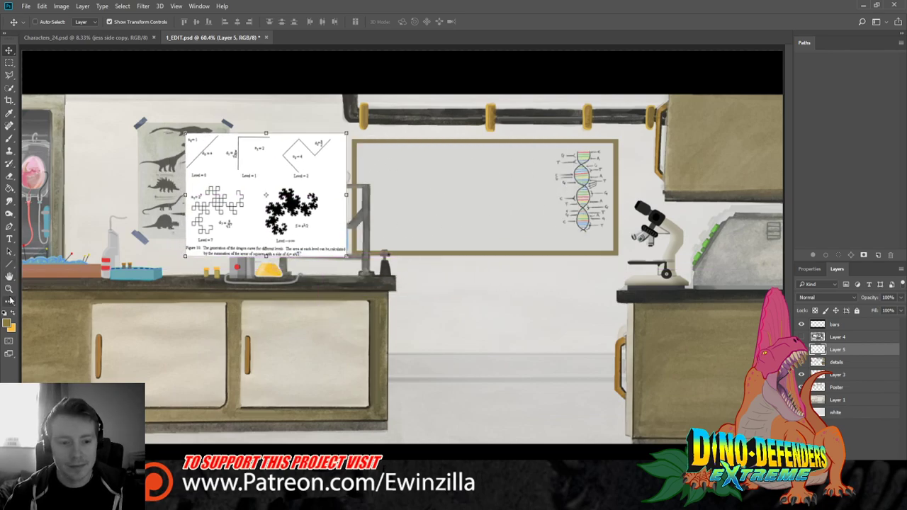
Move the dragon-curve reference onto the lower part of the whiteboard, leaving the board's upper left area free for drawing
key("z")
left_click(454, 144)
left_click(323, 147)
left_click(323, 147)
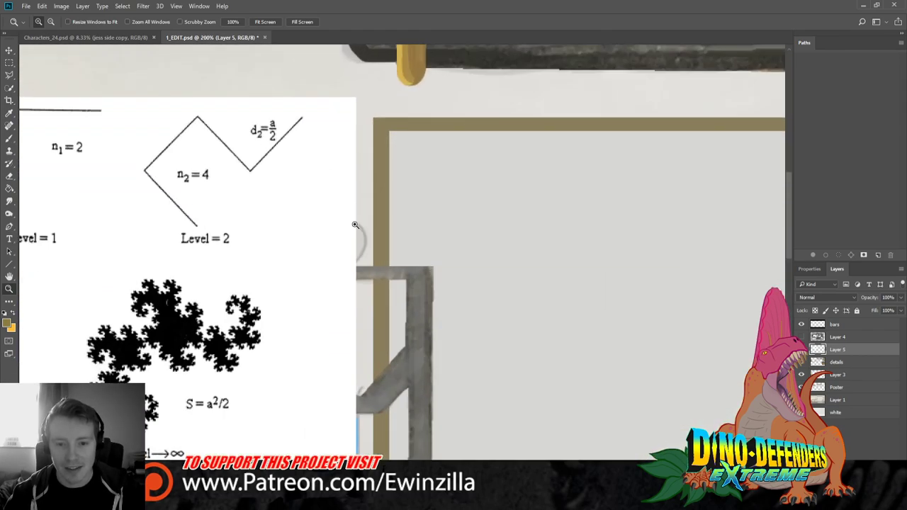
left_click_drag(440, 486, 403, 486)
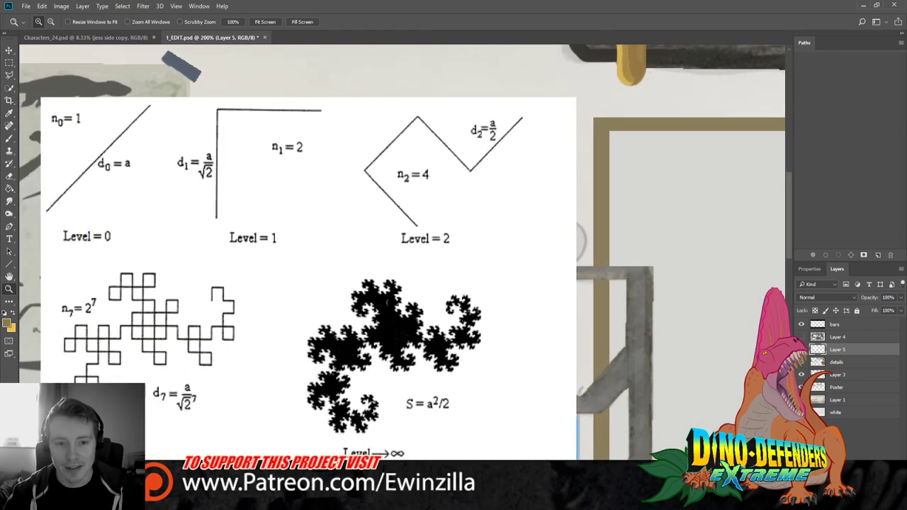
left_click(838, 388)
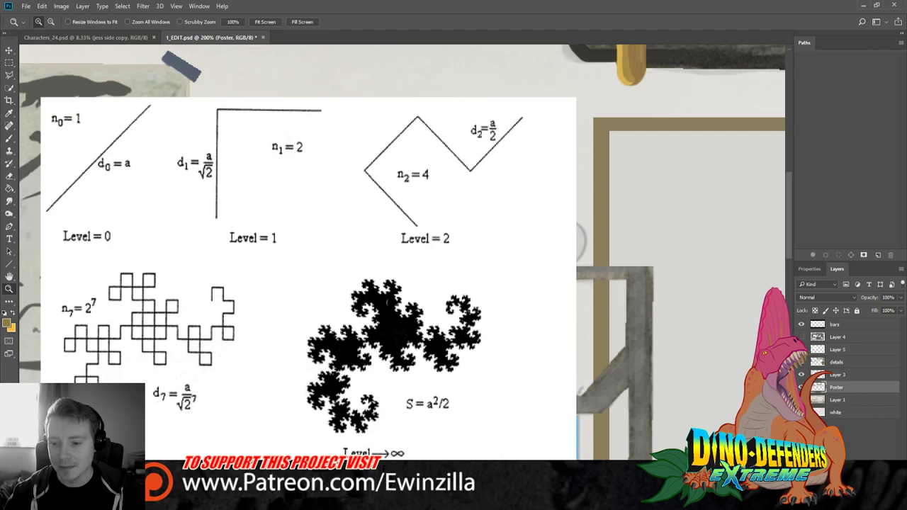
left_click_drag(402, 487, 474, 486)
left_click(10, 54)
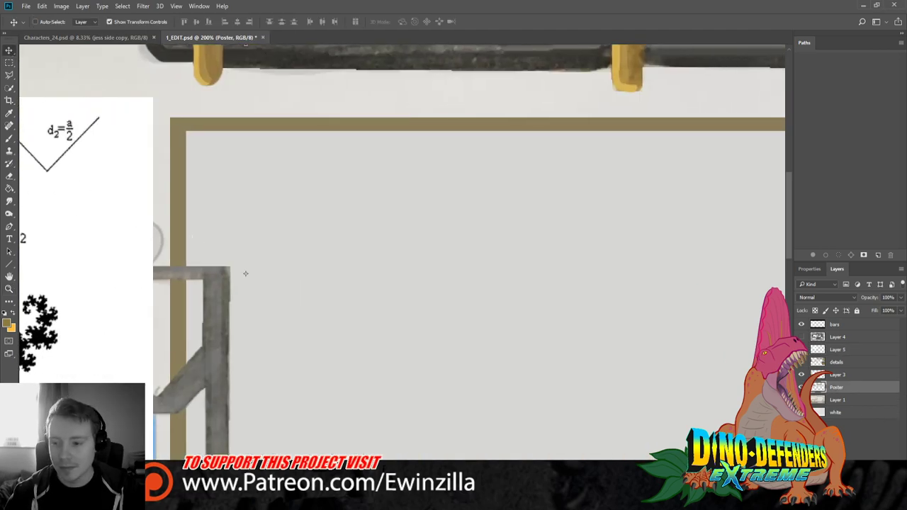
left_click(838, 350)
left_click_drag(113, 257, 742, 496)
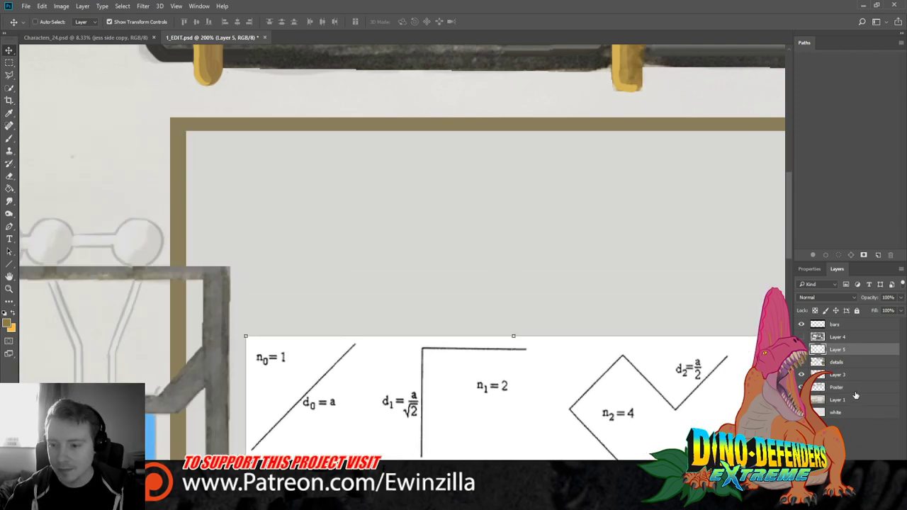
Draw the figure's rising diagonal line in dark paint on the Poster layer, in the whiteboard's upper left area
left_click(850, 388)
key("i")
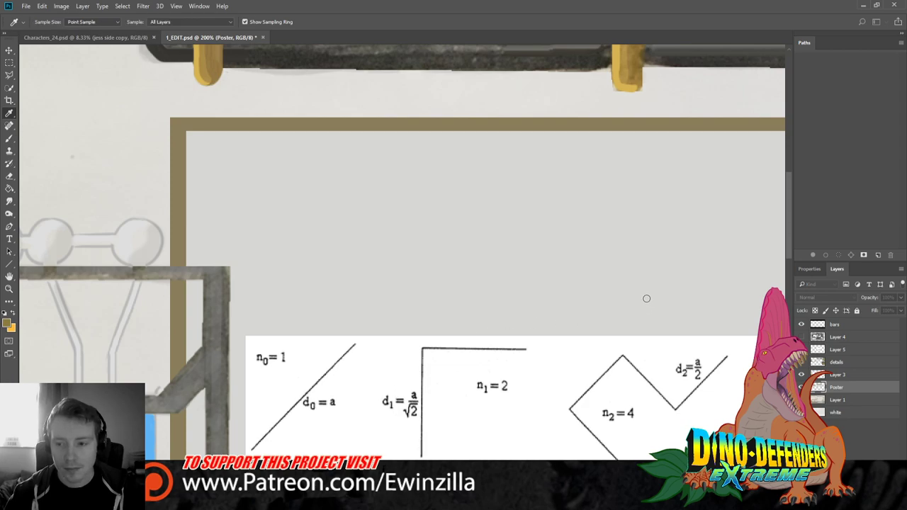
key("v")
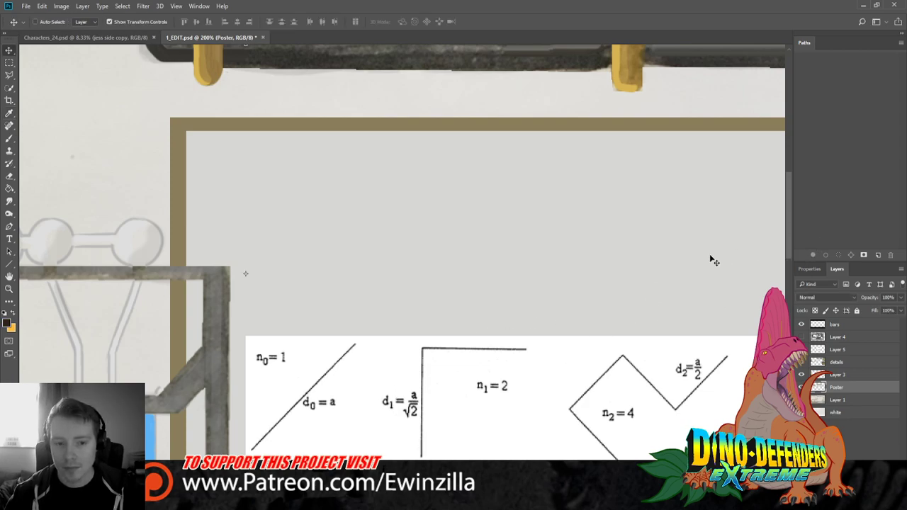
key("b")
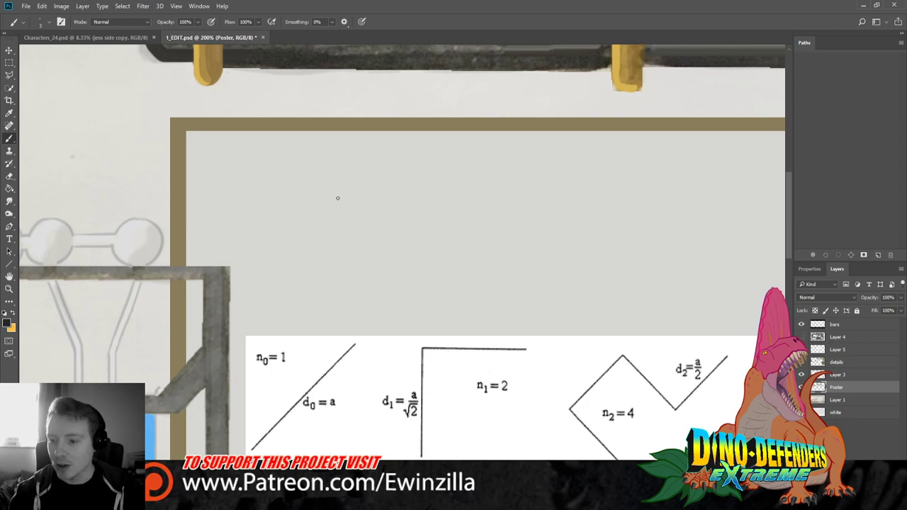
left_click_drag(370, 166, 234, 298)
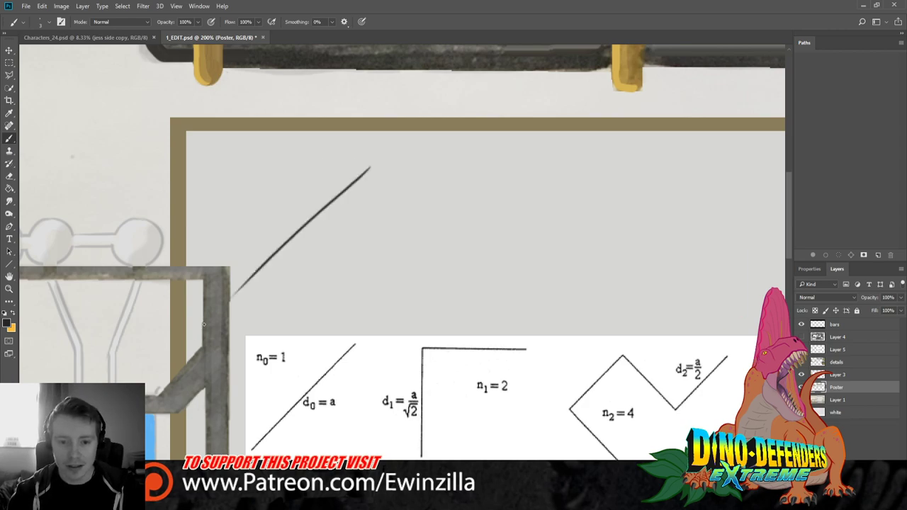
key("ctrl+z")
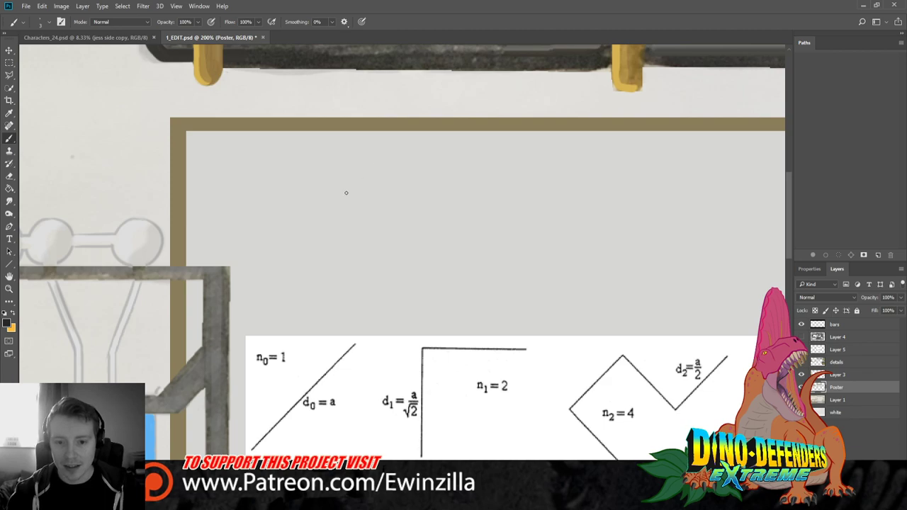
left_click_drag(380, 158, 202, 336)
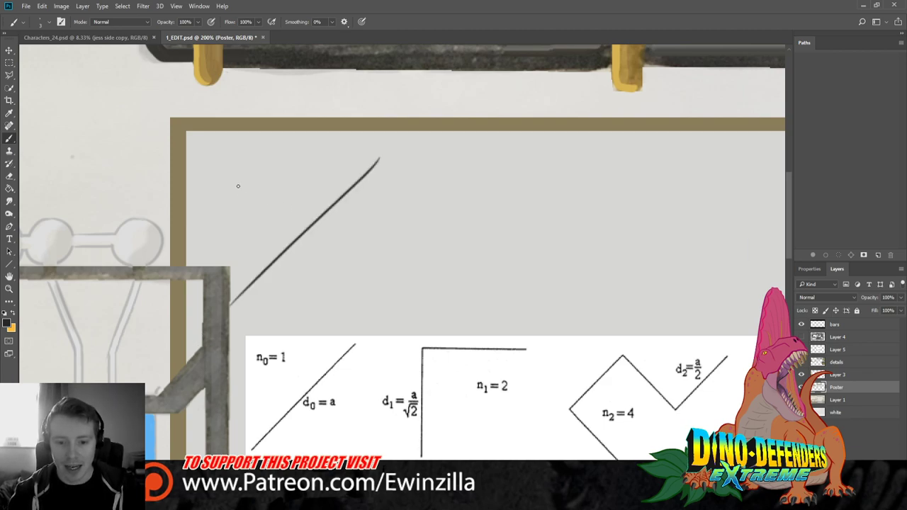
Letter the diagonal line by hand with n0 = 1 above it and d0 = a below it, copying the reference figure
mouse_move(227, 169)
left_mouse_down()
mouse_move(238, 177)
mouse_move(254, 171)
mouse_move(245, 177)
mouse_move(265, 167)
left_mouse_up()
key("ctrl+z")
left_click_drag(254, 174, 265, 173)
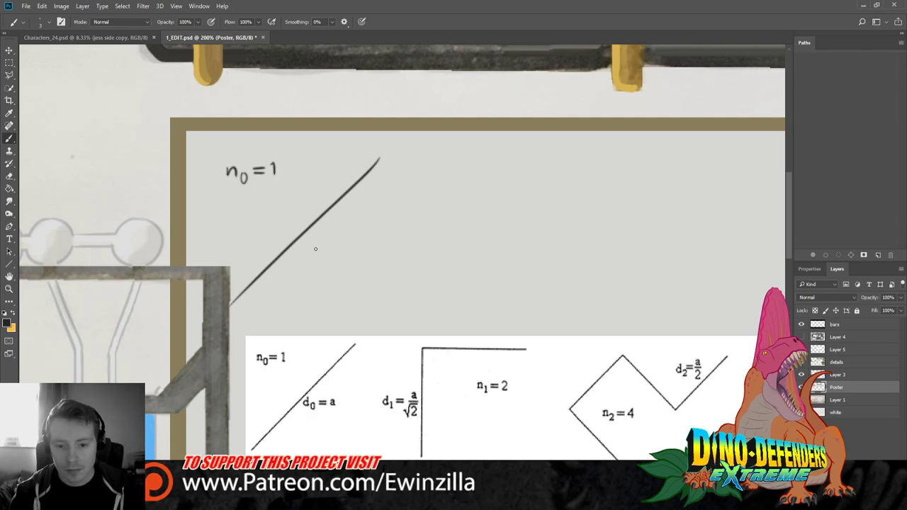
mouse_move(315, 249)
left_mouse_down()
mouse_move(319, 258)
mouse_move(347, 243)
left_mouse_up()
key("ctrl+z")
key("ctrl+z")
left_click_drag(337, 249, 365, 246)
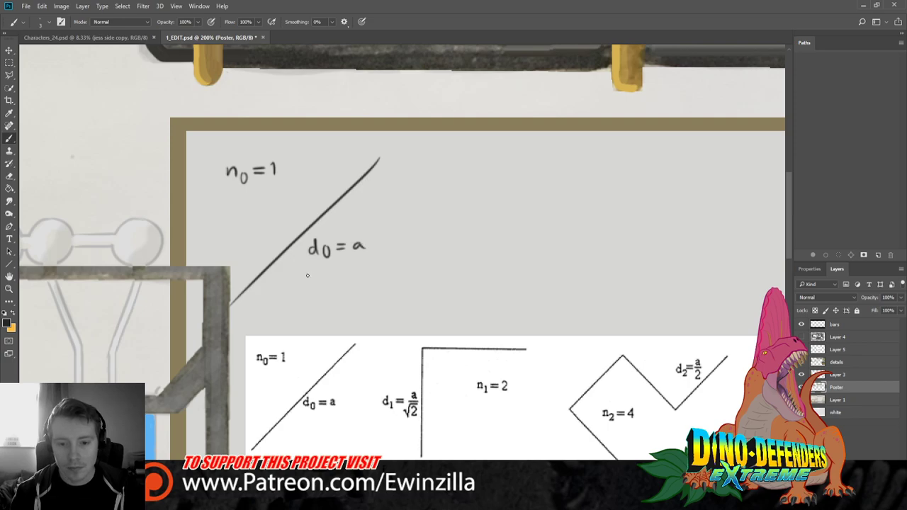
Letter Lv = 0 by hand beneath the diagonal line, copying the level caption of the reference figure
left_click_drag(267, 314, 305, 320)
key("ctrl+z")
mouse_move(317, 312)
left_mouse_down()
mouse_move(312, 319)
mouse_move(317, 312)
left_mouse_up()
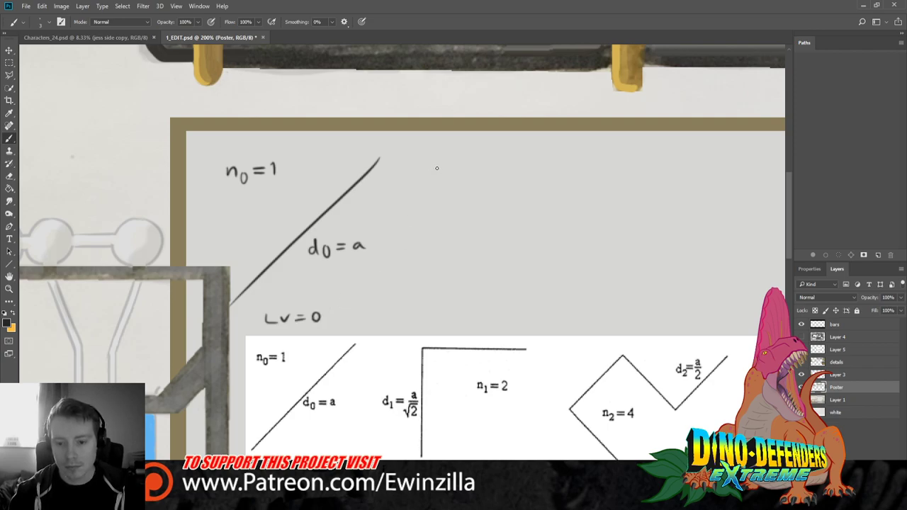
left_click_drag(447, 163, 446, 244)
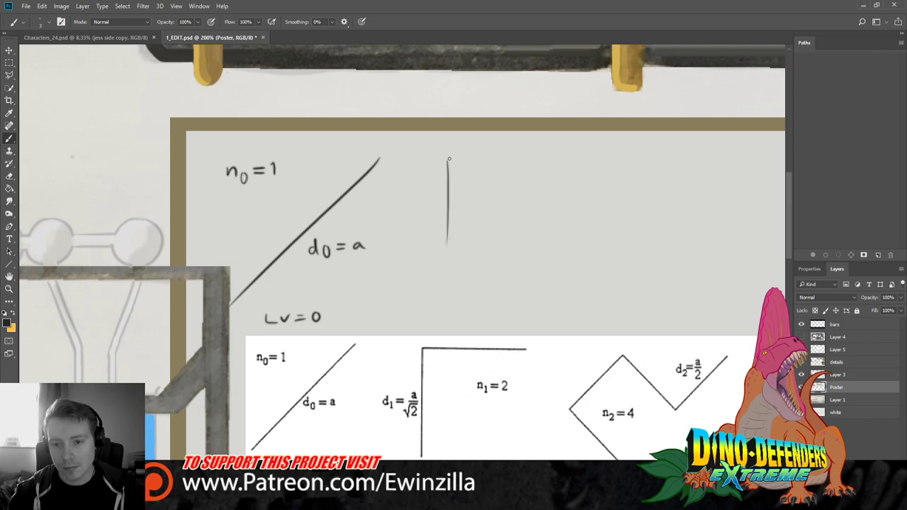
left_click_drag(449, 159, 526, 152)
key("ctrl+z")
key("ctrl+z")
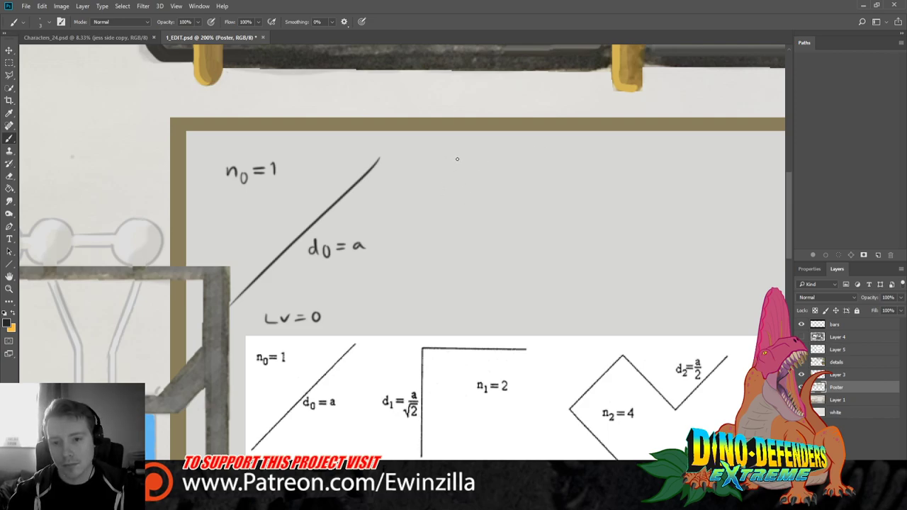
left_click_drag(457, 159, 460, 312)
key("ctrl+z")
left_click_drag(450, 155, 448, 315)
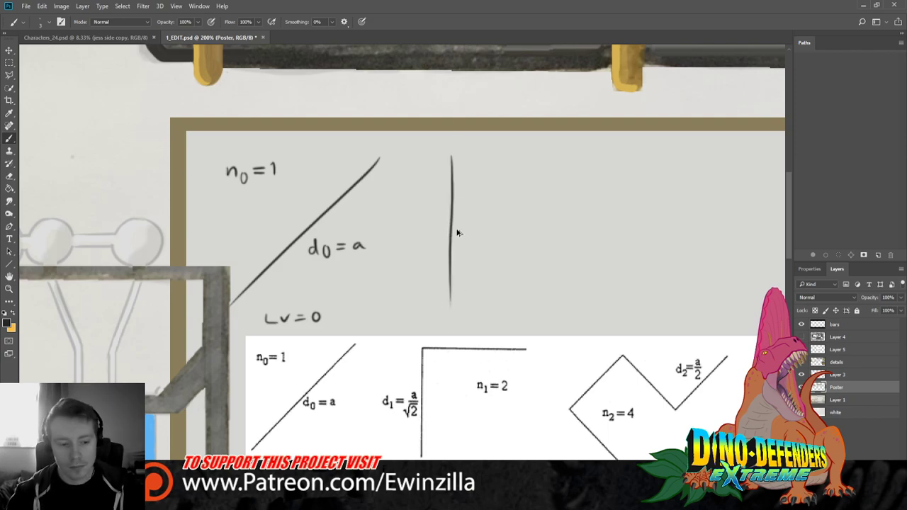
key("ctrl+z")
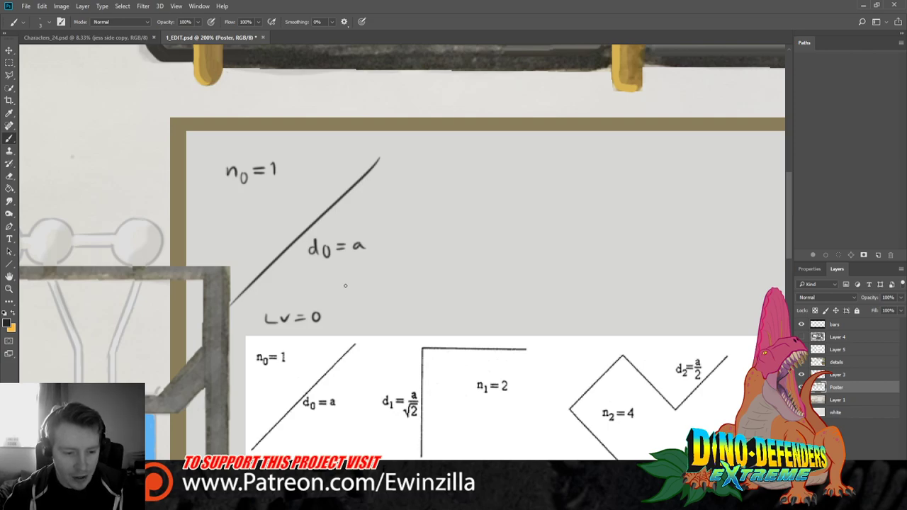
Shrink the hand-drawn diagonal line with its labels to about 54% and move it to the upper middle of the whiteboard
left_click(9, 288)
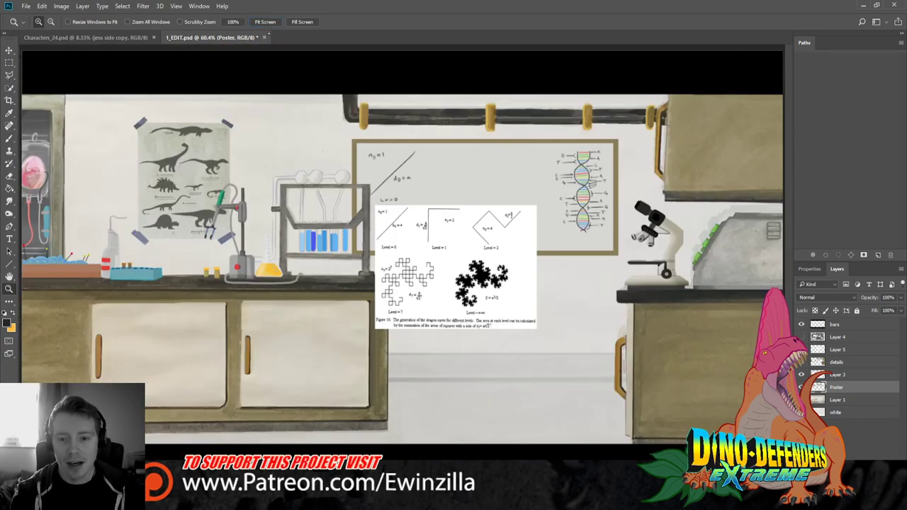
left_click(265, 21)
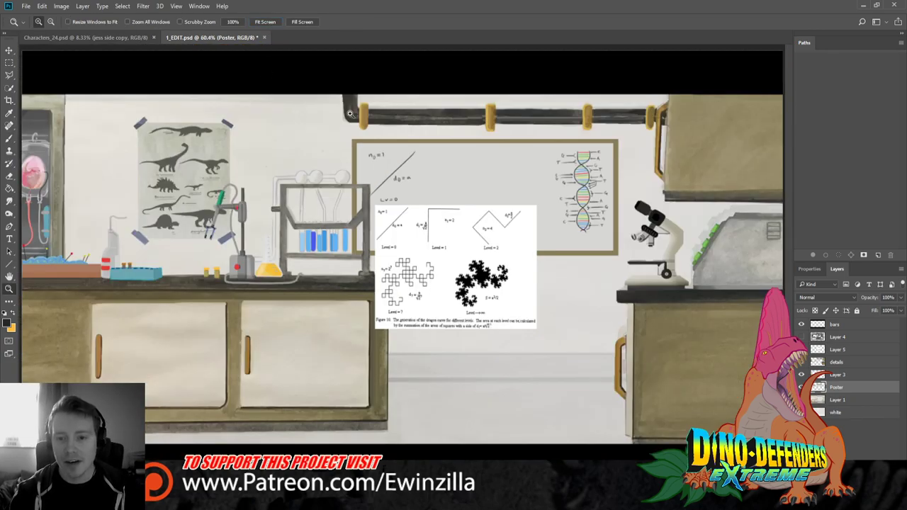
left_click(429, 163)
left_click(428, 161)
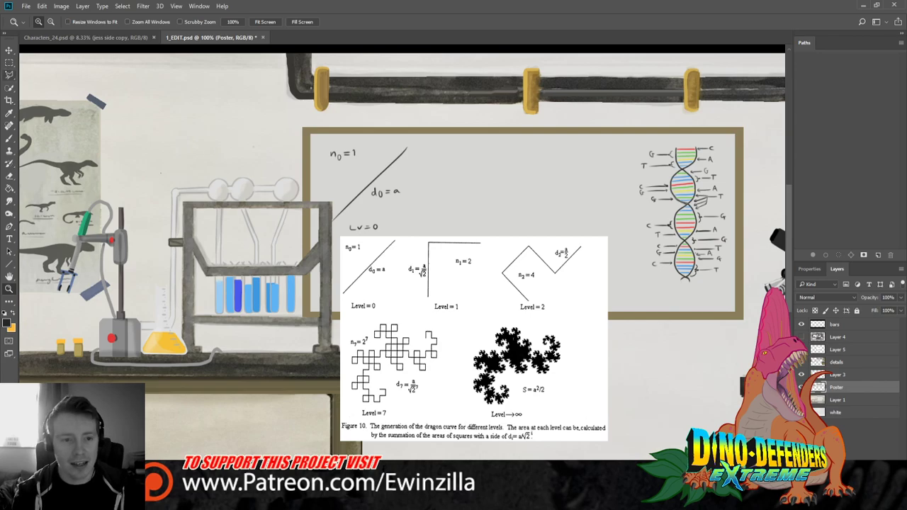
key("m")
left_click_drag(421, 139, 322, 234)
key("v")
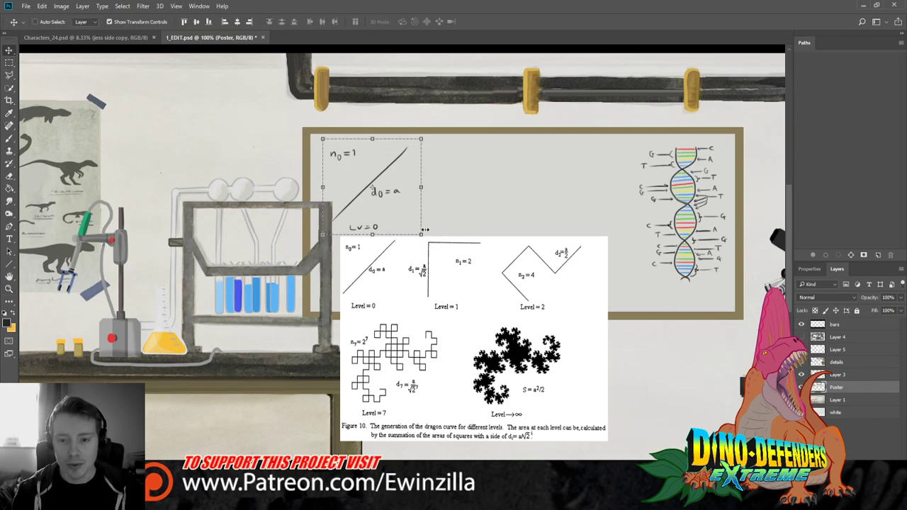
left_click(420, 232)
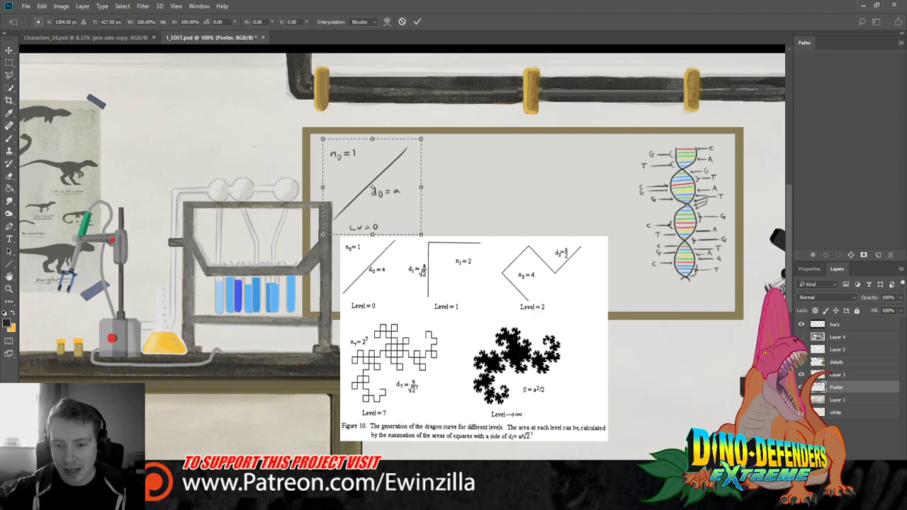
left_click_drag(421, 234, 489, 169)
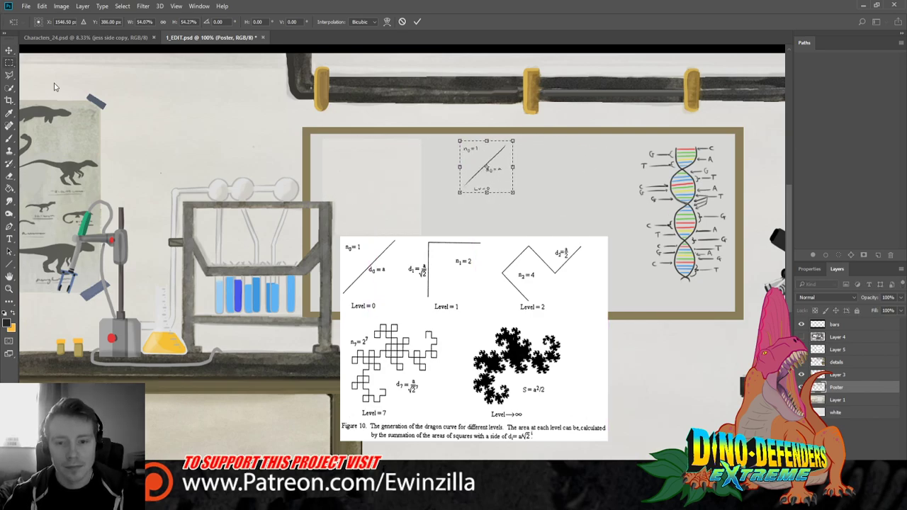
key("Return")
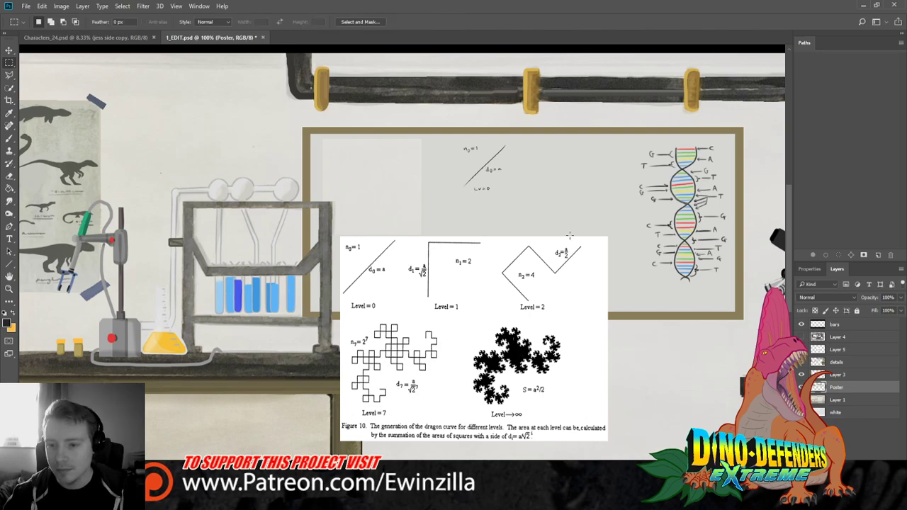
Cover the pale patch on the whiteboard's left part by stretching a narrow strip of clean board over it, with the reference hidden
left_click_drag(441, 139, 433, 310)
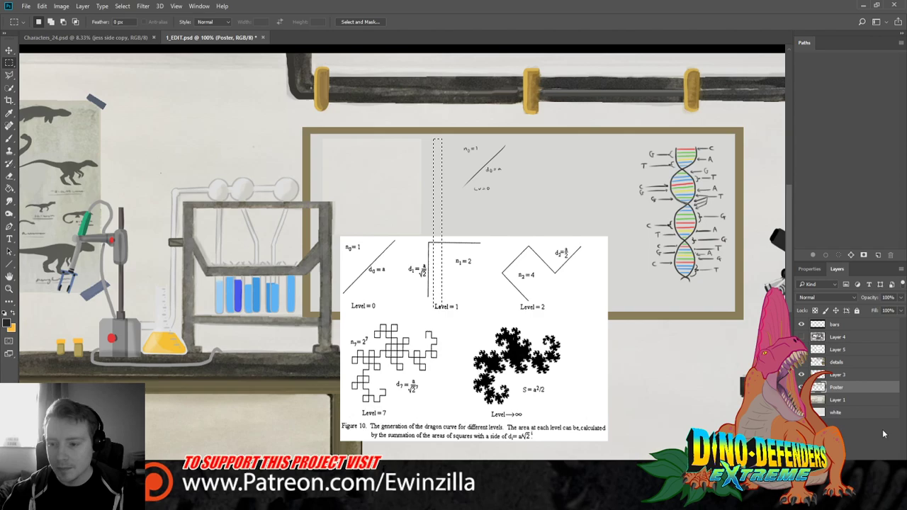
left_click(802, 363)
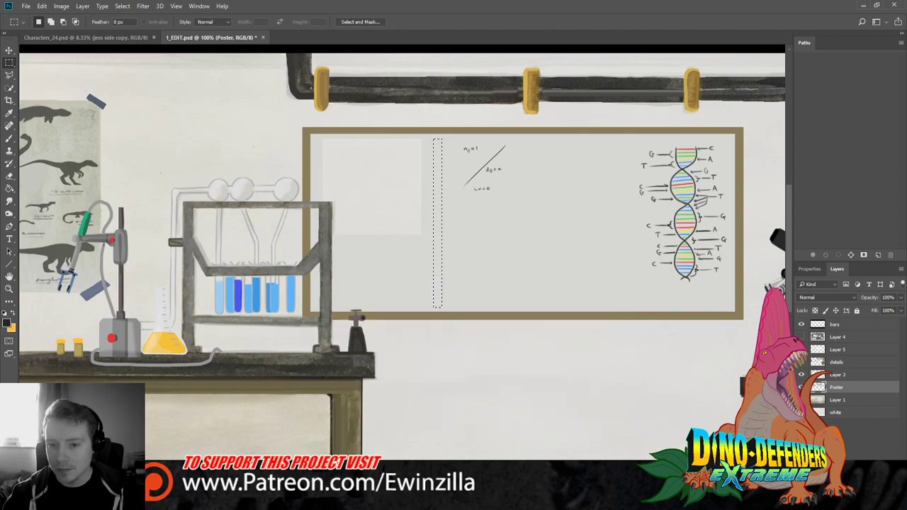
left_click(8, 51)
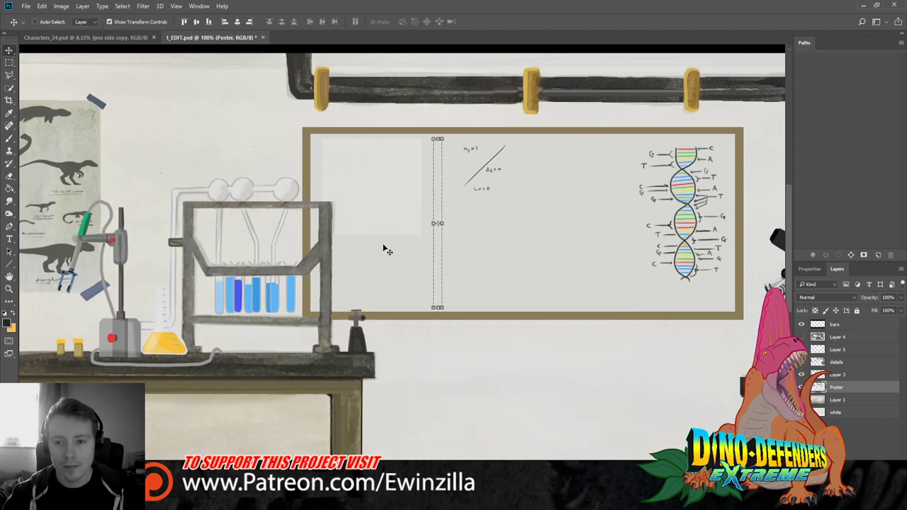
key("ctrl+t")
left_click_drag(433, 224, 317, 227)
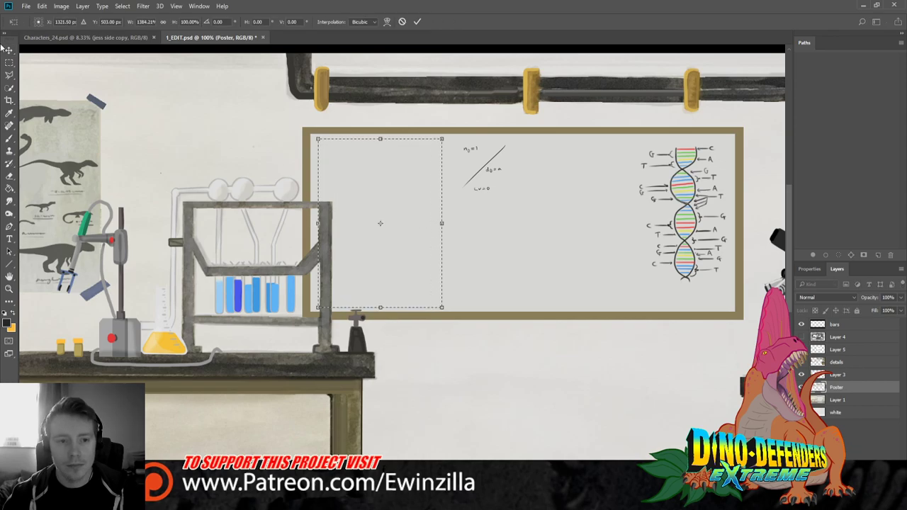
key("Return")
key("m")
key("ctrl+d")
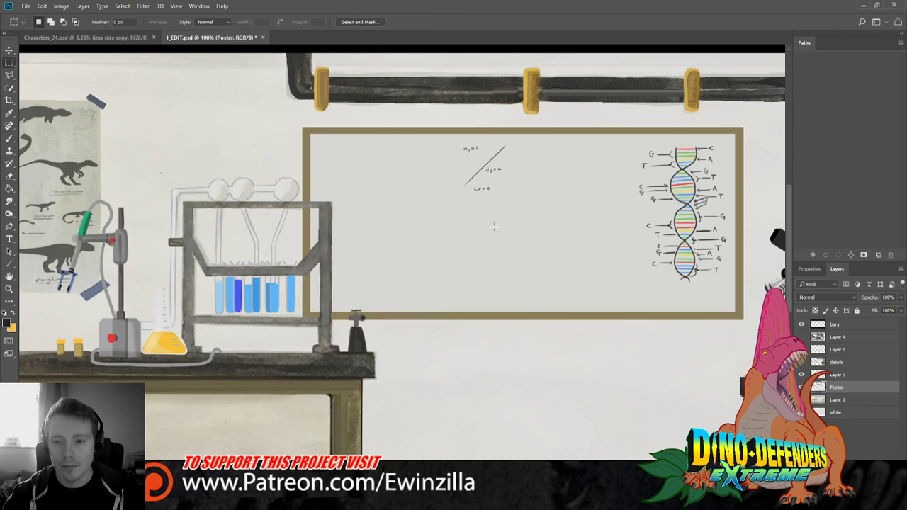
key("z")
left_click(630, 151)
left_click(630, 151)
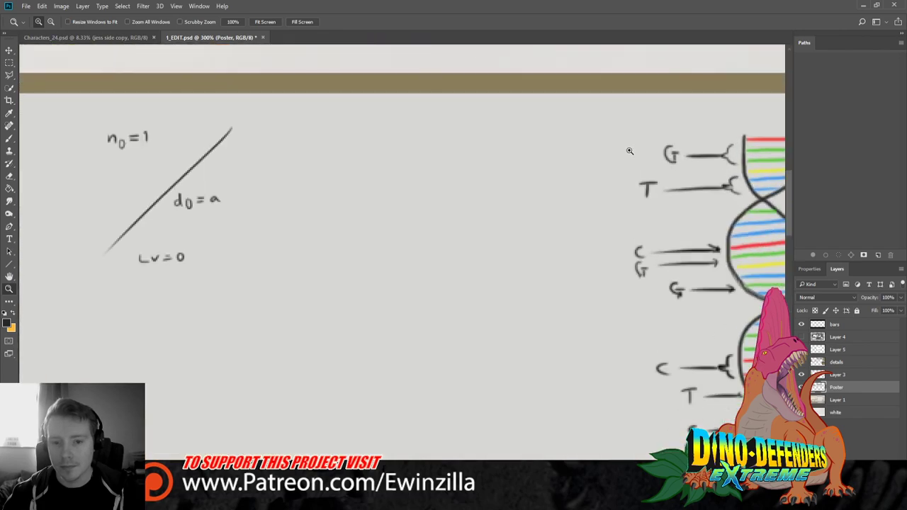
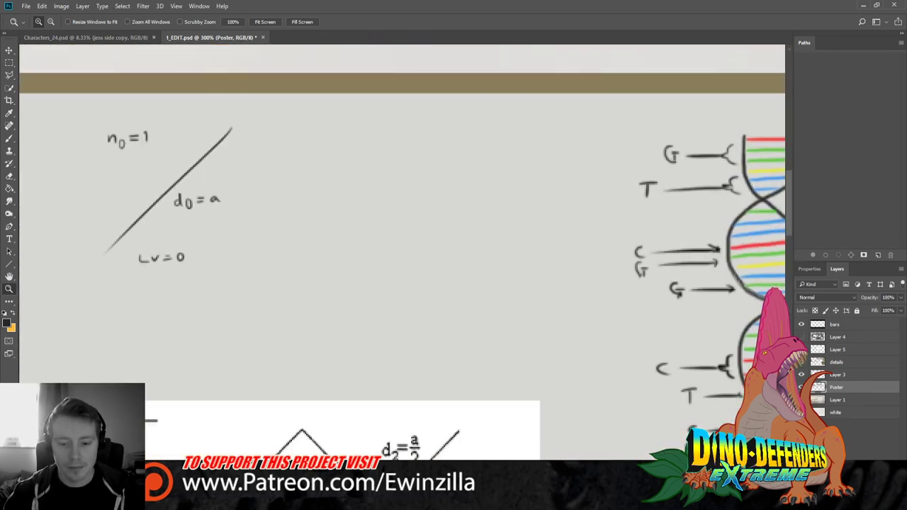
scroll(128, 167, "left", 3)
key("v")
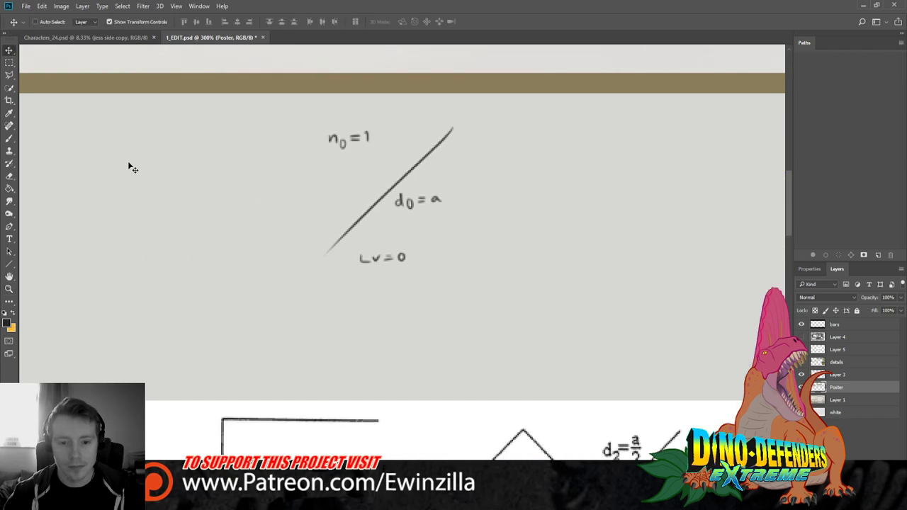
scroll(472, 346, "down", 3)
scroll(478, 341, "up", 3)
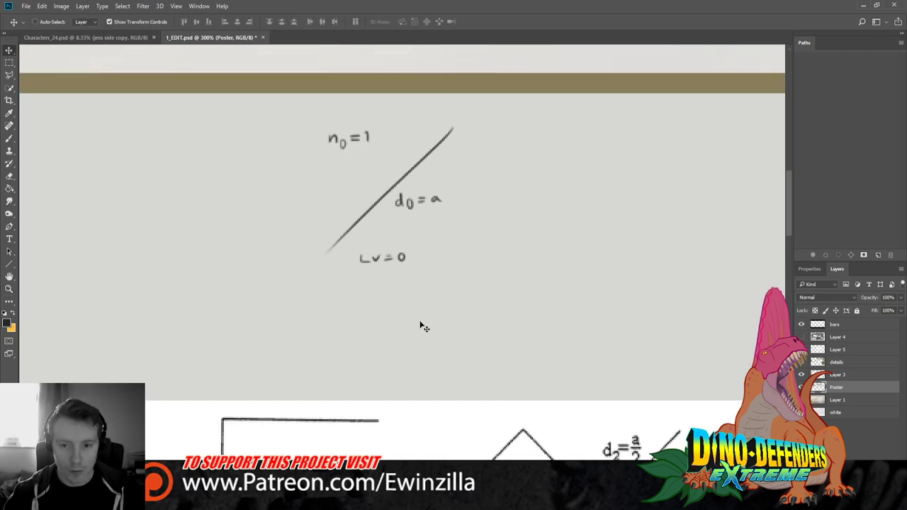
Scale the dragon-curve reference on Layer 5 to about 67% and place it directly below the hand-drawn line, near the DNA helix
left_click(9, 288)
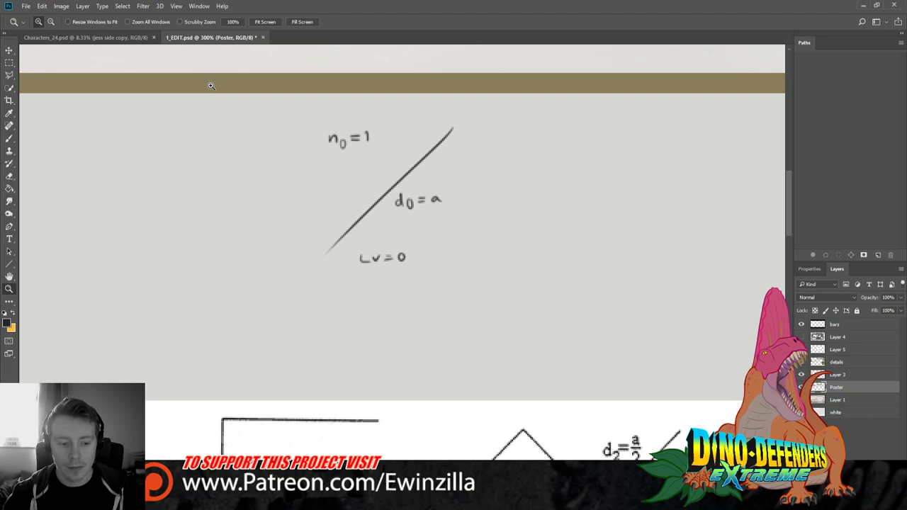
left_click(259, 23)
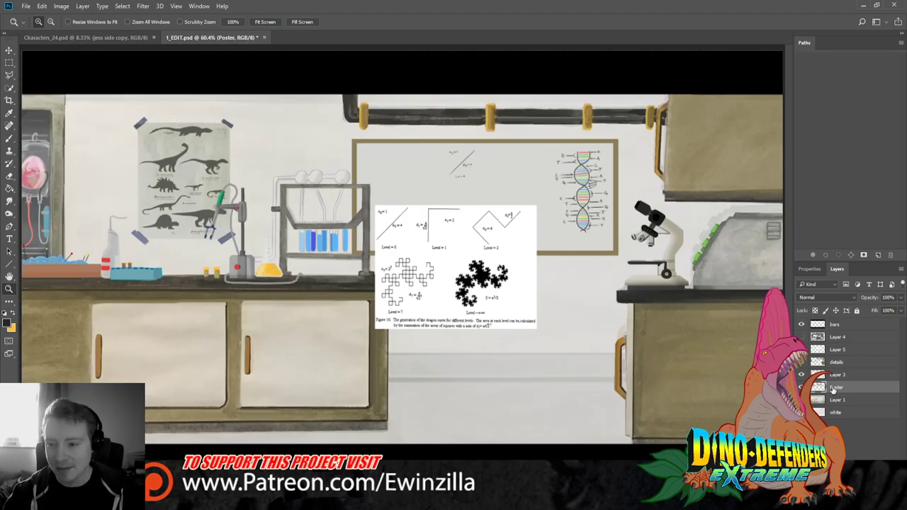
left_click(802, 387)
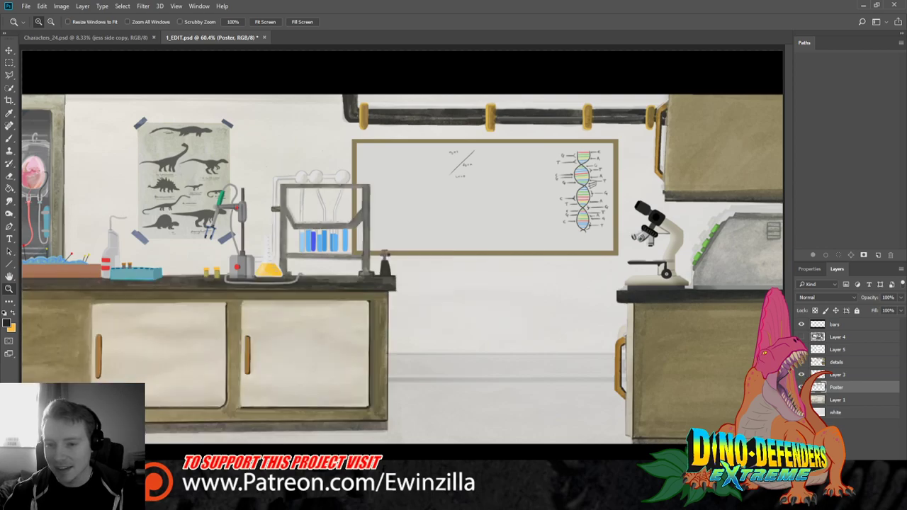
left_click(802, 349)
left_click(840, 350)
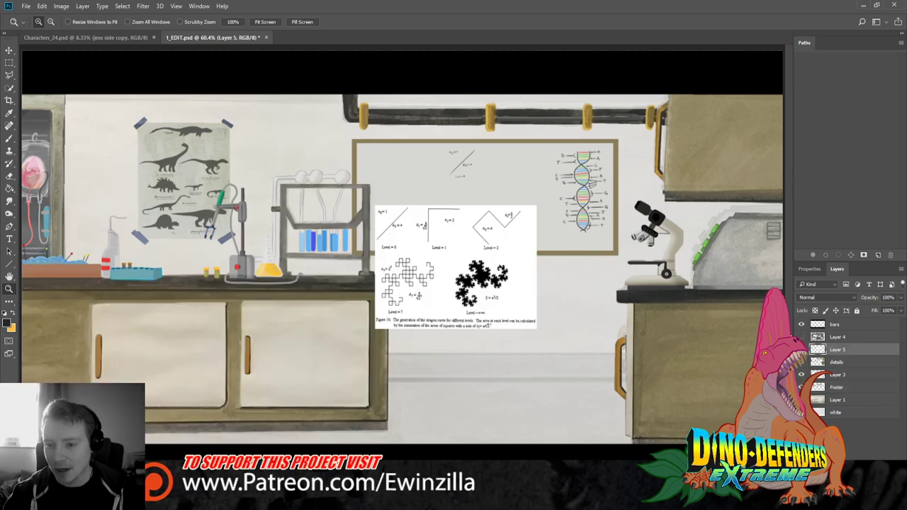
left_click(9, 48)
mouse_move(537, 205)
left_mouse_down()
mouse_move(482, 243)
mouse_move(494, 249)
mouse_move(541, 196)
left_mouse_up()
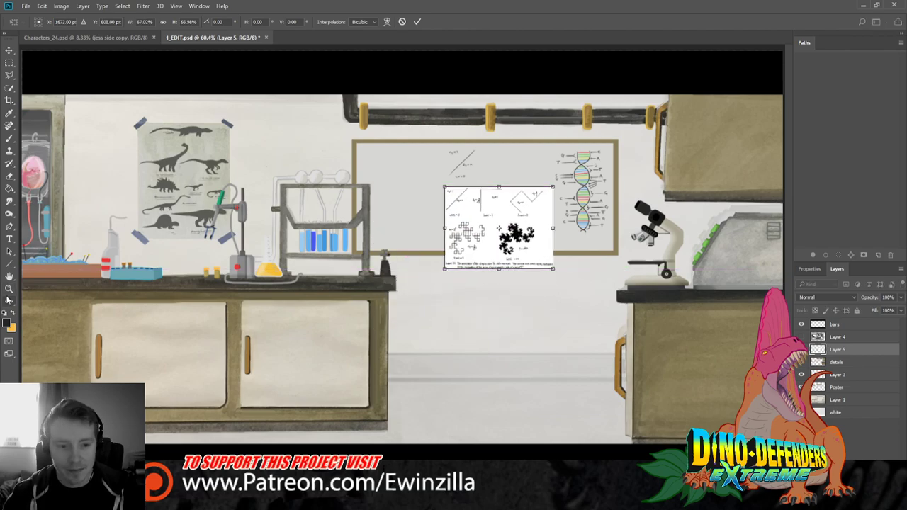
key("Return")
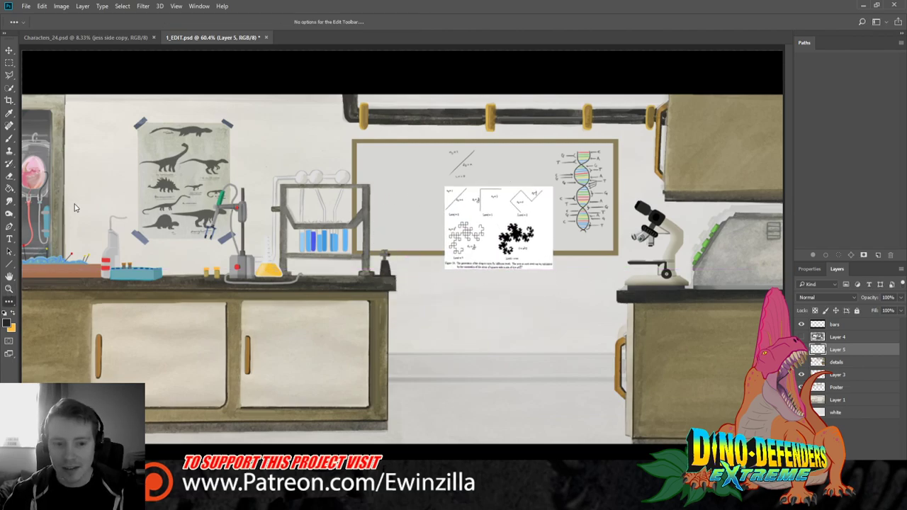
Check which layers hold the reference and the whiteboard drawing by toggling their visibility, and make the Poster layer active
left_click(9, 288)
left_click(540, 144)
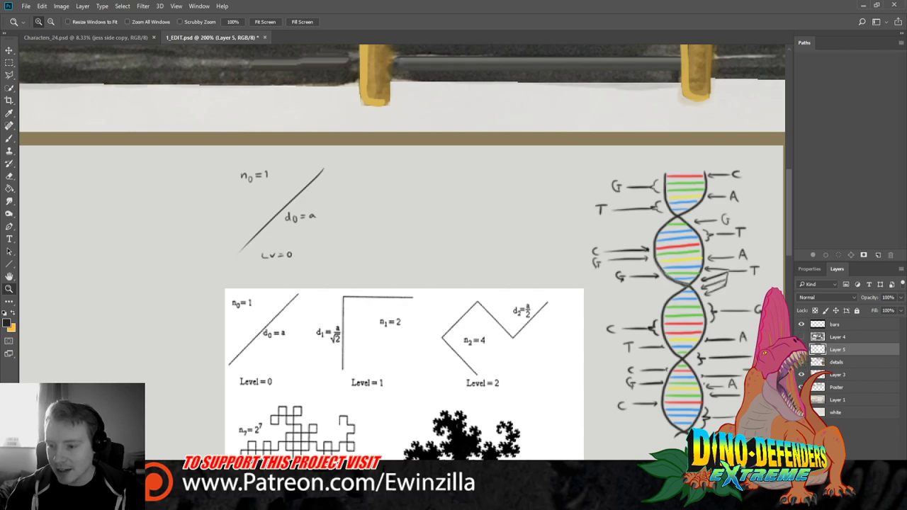
left_click(802, 364)
left_click(801, 364)
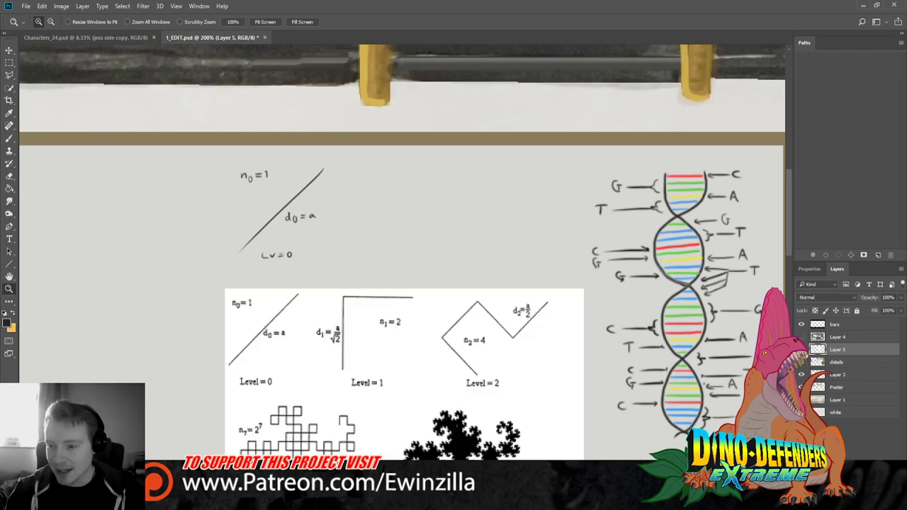
left_click(801, 350)
left_click(802, 349)
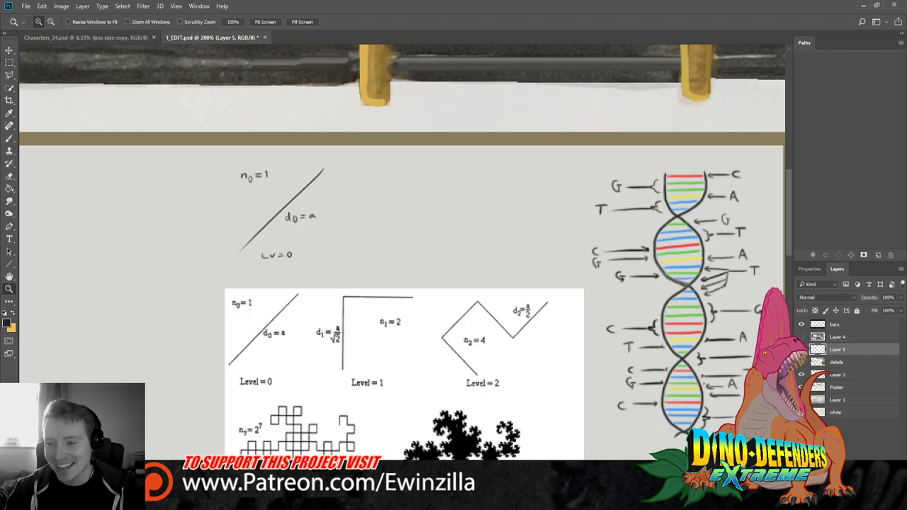
left_click(802, 349)
left_click(802, 349)
left_click(829, 397)
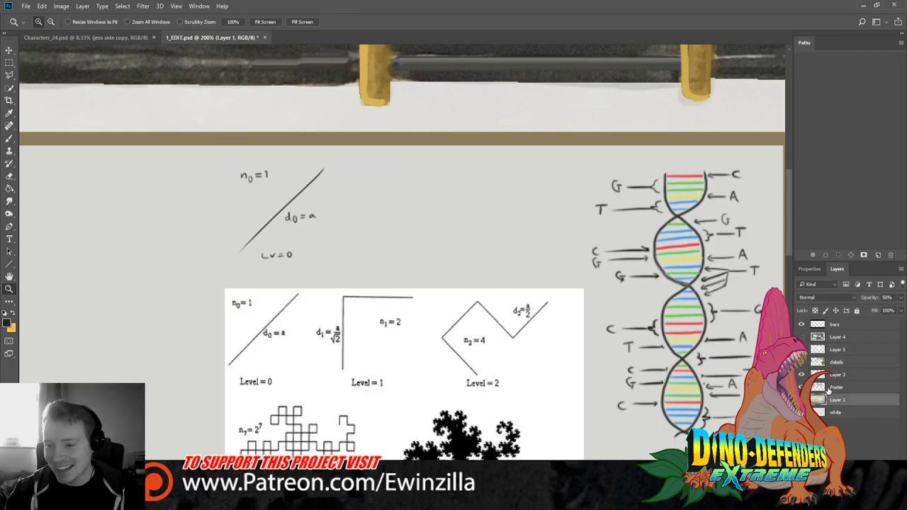
left_click(828, 388)
left_click(802, 387)
left_click(802, 387)
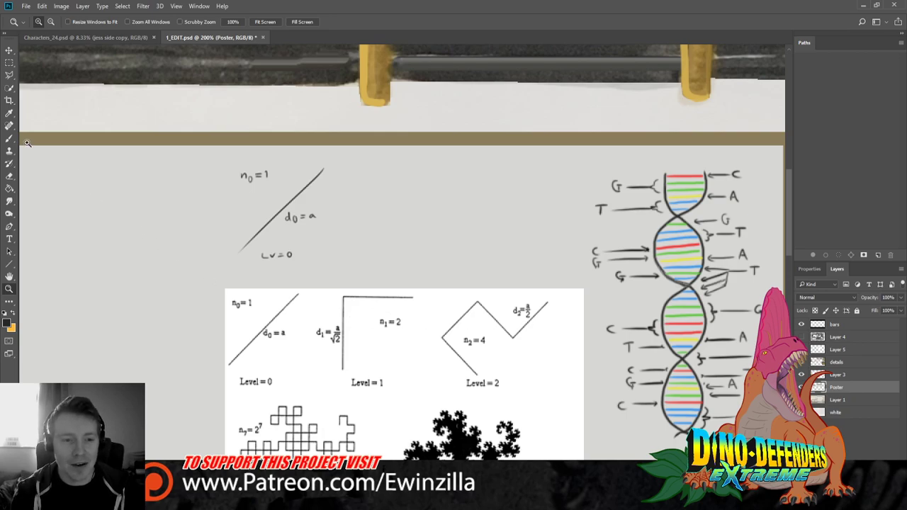
Brush the vertical line of the level 1 figure in dark paint beside the diagonal line, redoing the stroke until it suits
key("b")
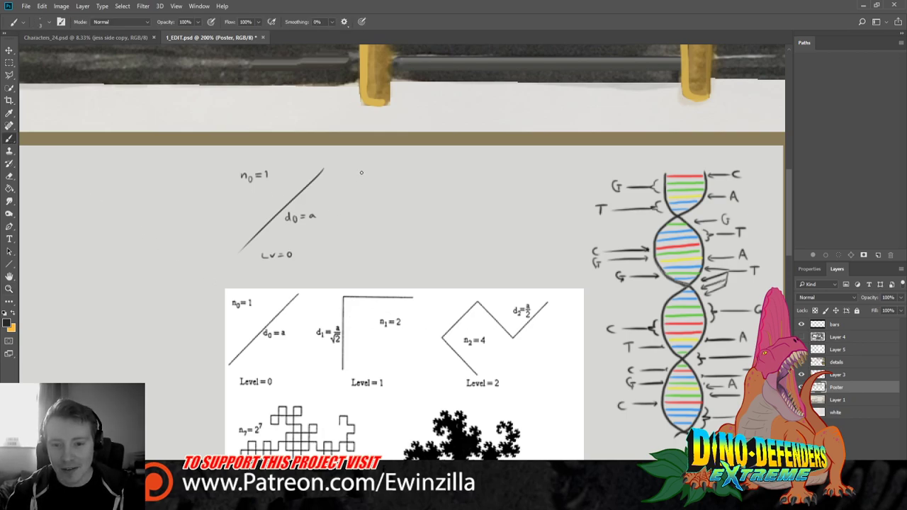
left_click_drag(361, 168, 359, 260)
key("ctrl+z")
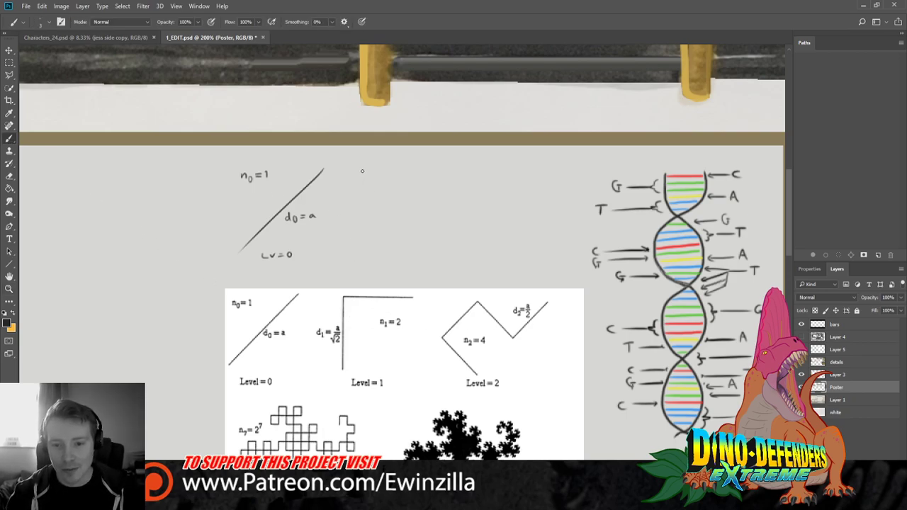
left_click_drag(362, 171, 366, 262)
key("ctrl+z")
left_click_drag(363, 169, 367, 267)
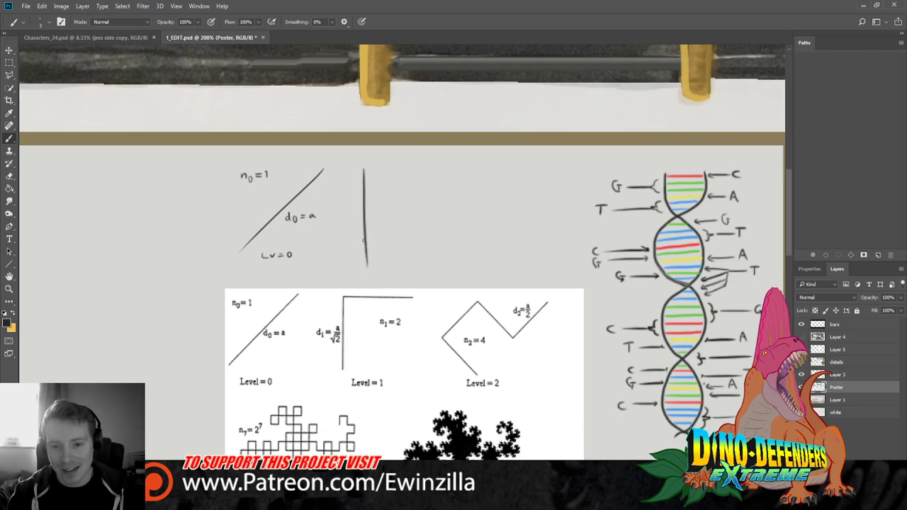
key("ctrl+z")
left_click_drag(367, 172, 365, 259)
key("ctrl+z")
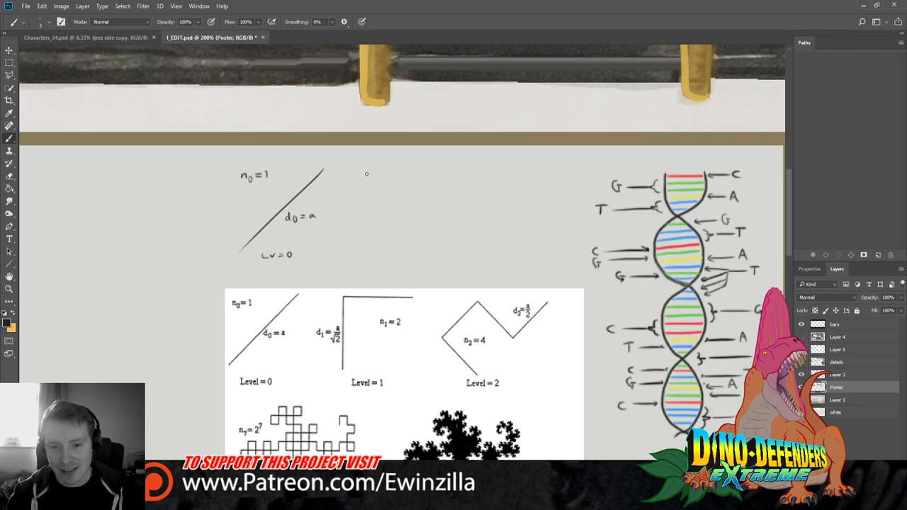
left_click_drag(364, 168, 366, 261)
key("ctrl+z")
left_click_drag(365, 170, 365, 262)
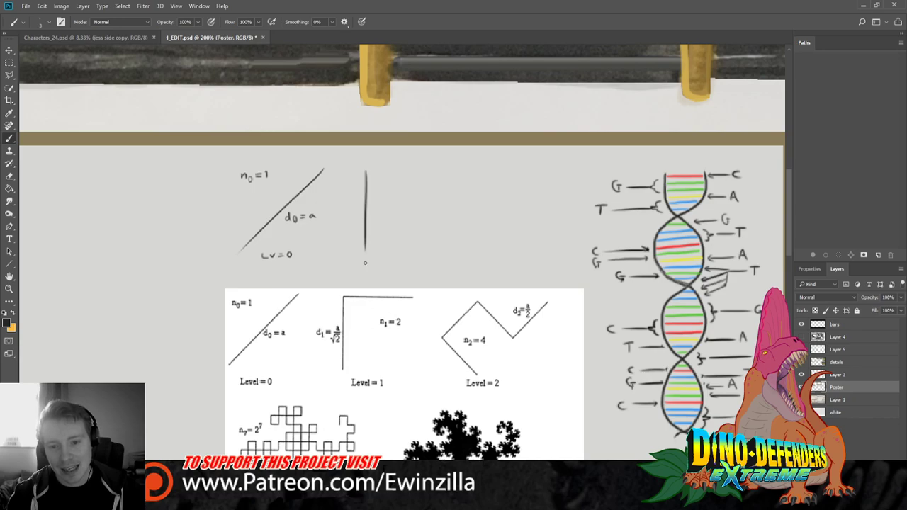
key("ctrl+z")
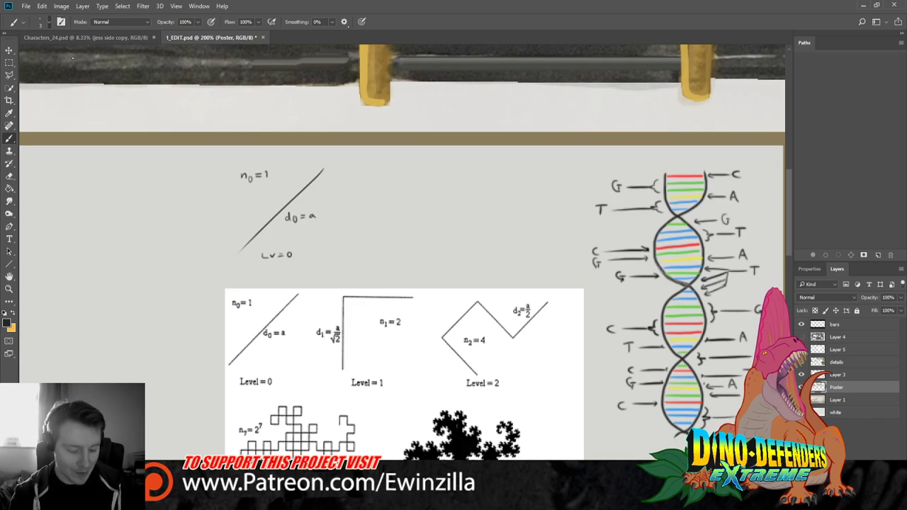
Brush the level 1 figure's vertical line and the straight horizontal line from its upper end with a 2 px brush
key("]")
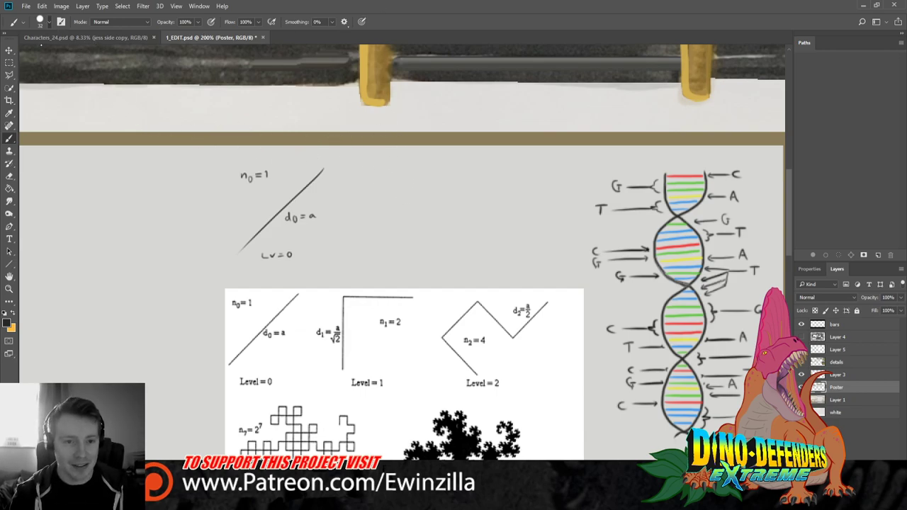
key("[")
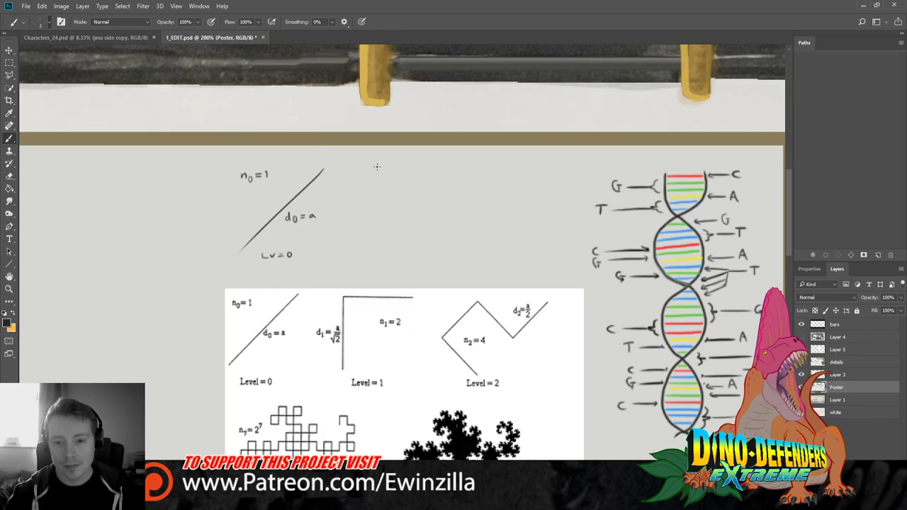
left_click_drag(376, 168, 377, 260)
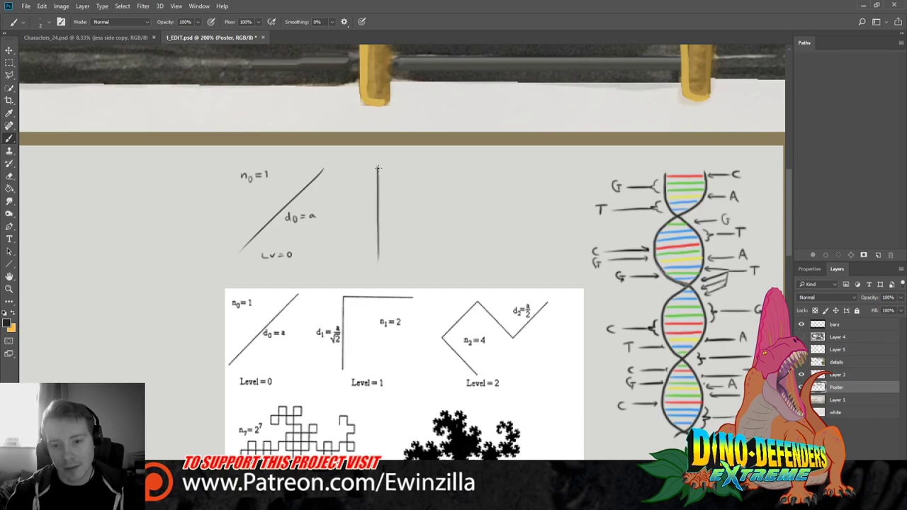
left_click(464, 167, "shift")
key("ctrl+z")
left_click(461, 167, "shift")
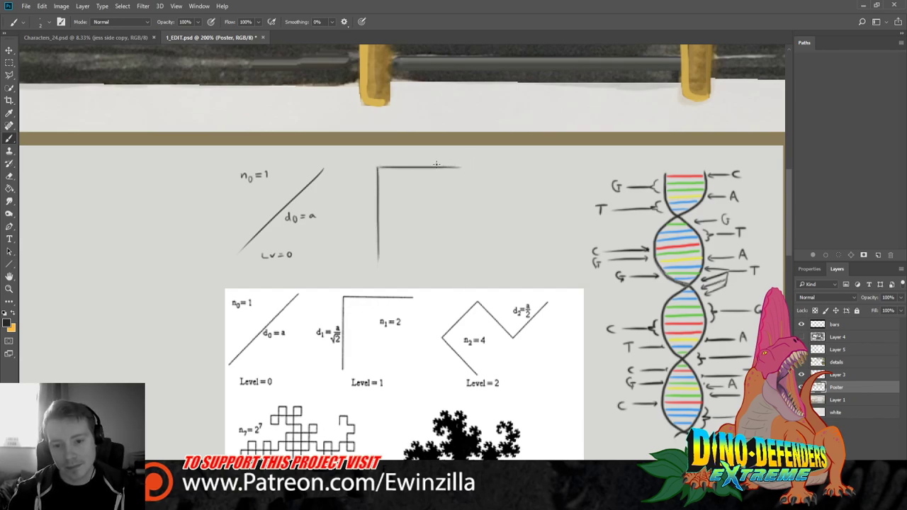
Handwrite the label "n1=2" beneath the horizontal line of the level 1 figure
left_click_drag(426, 186, 436, 189)
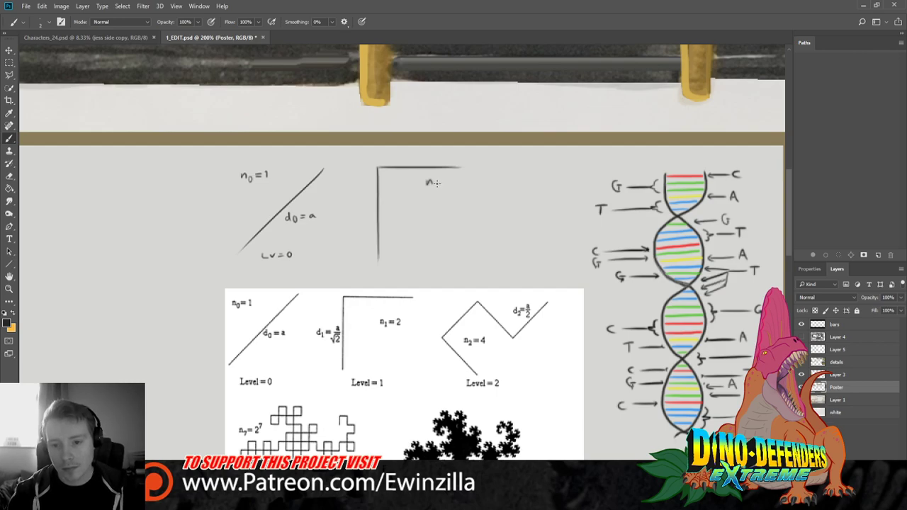
left_click_drag(437, 182, 450, 181)
left_click_drag(444, 185, 462, 187)
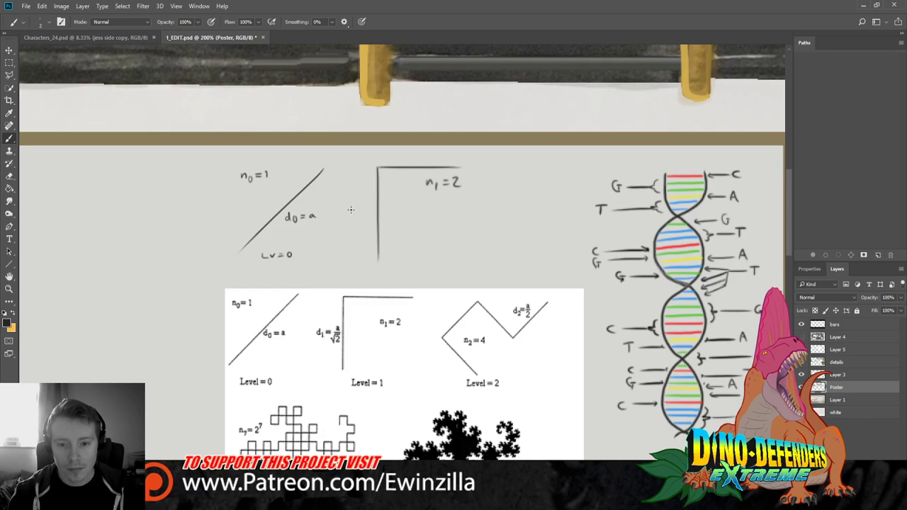
mouse_move(352, 206)
left_mouse_down()
mouse_move(357, 217)
mouse_move(371, 208)
left_mouse_up()
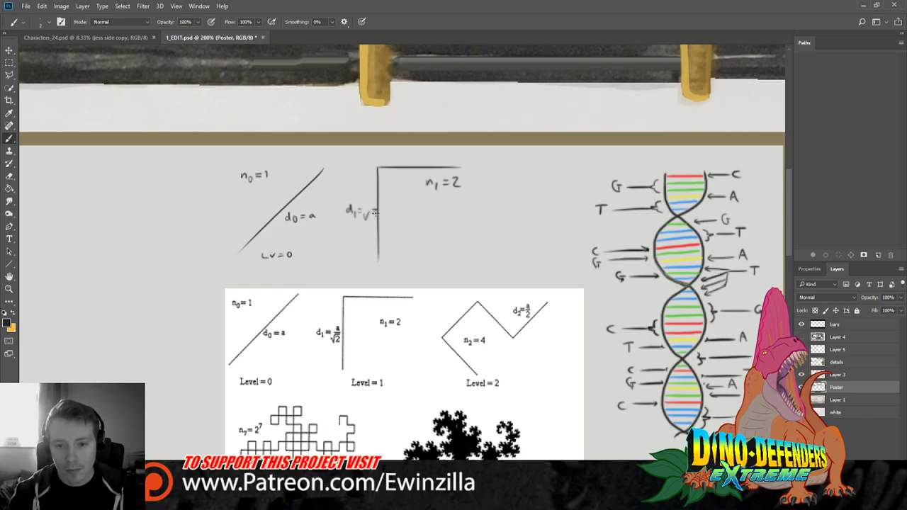
key("ctrl+z")
key("ctrl+z")
key("ctrl+z")
key("ctrl+z")
key("ctrl+z")
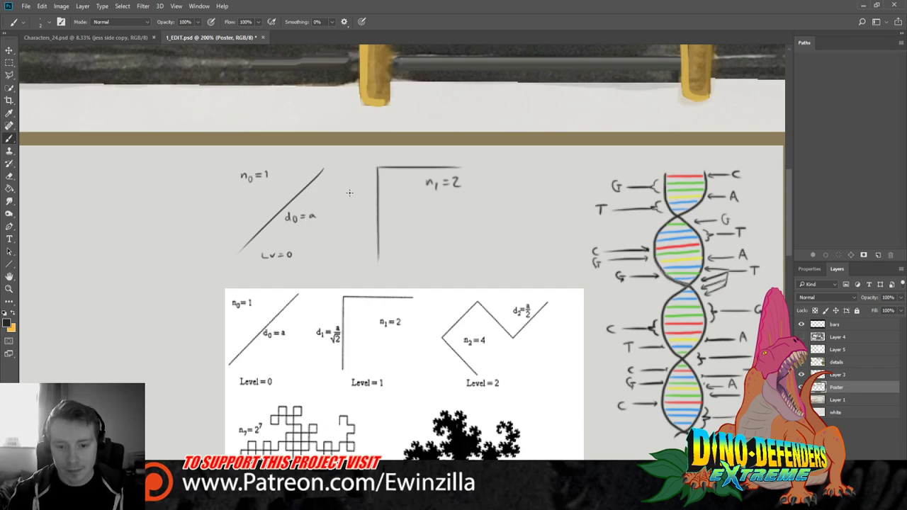
Handwrite "d1=a/√2" left of the level 1 figure's vertical line and "Lv=1" at the figure's lower right
left_click_drag(350, 193, 353, 197)
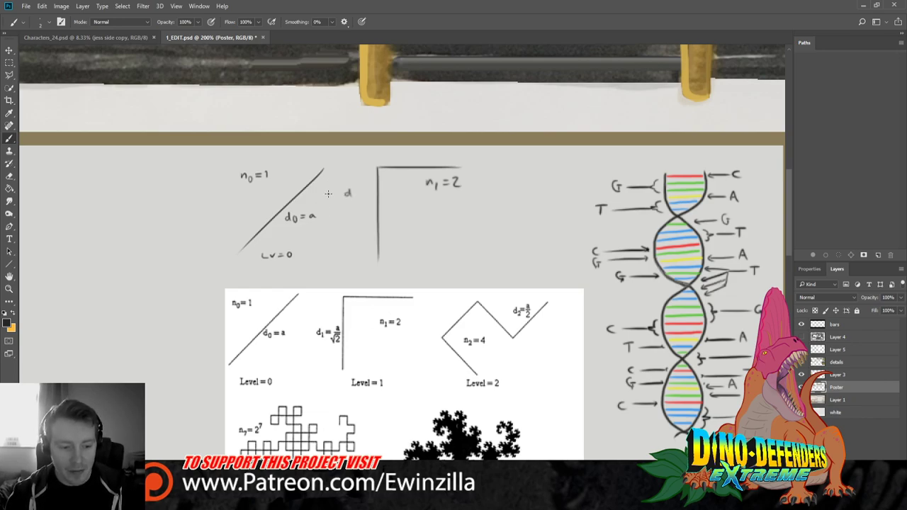
mouse_move(351, 195)
left_mouse_down()
mouse_move(356, 202)
mouse_move(371, 188)
mouse_move(375, 207)
left_mouse_up()
key("ctrl+z")
key("ctrl+z")
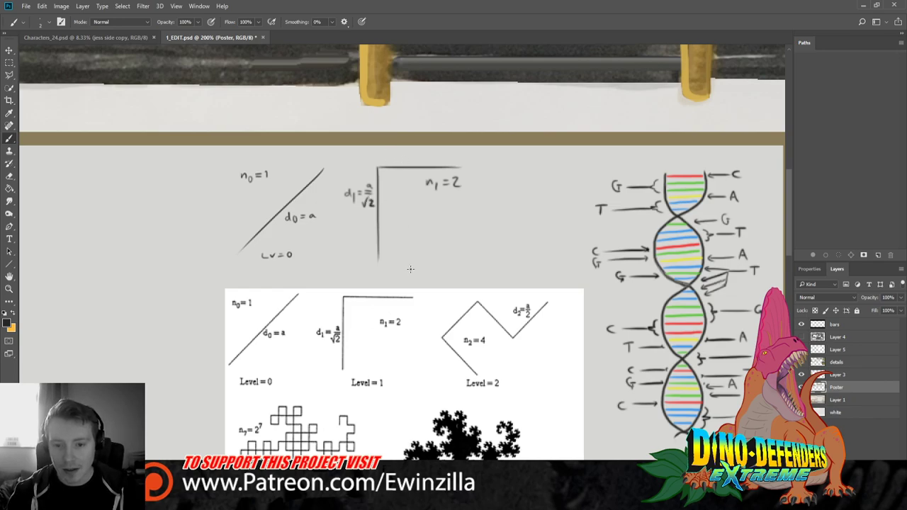
left_click_drag(411, 255, 419, 260)
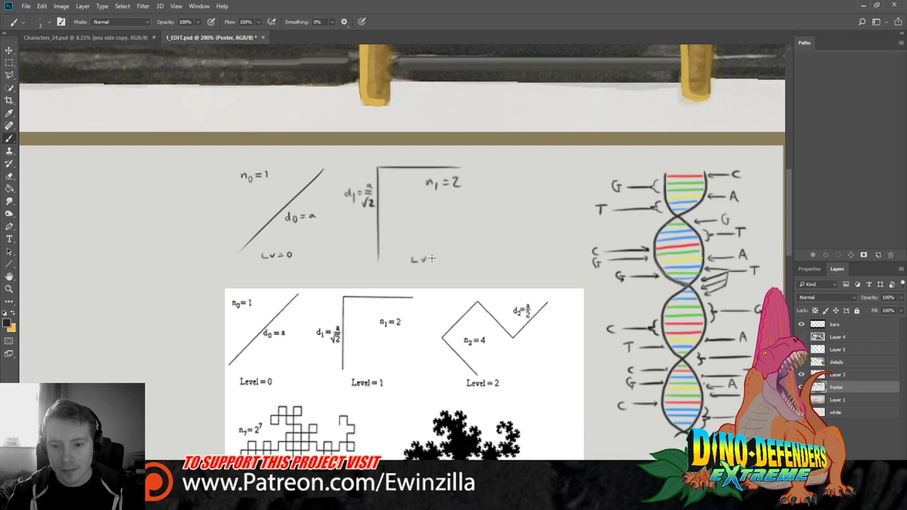
left_click_drag(418, 257, 443, 262)
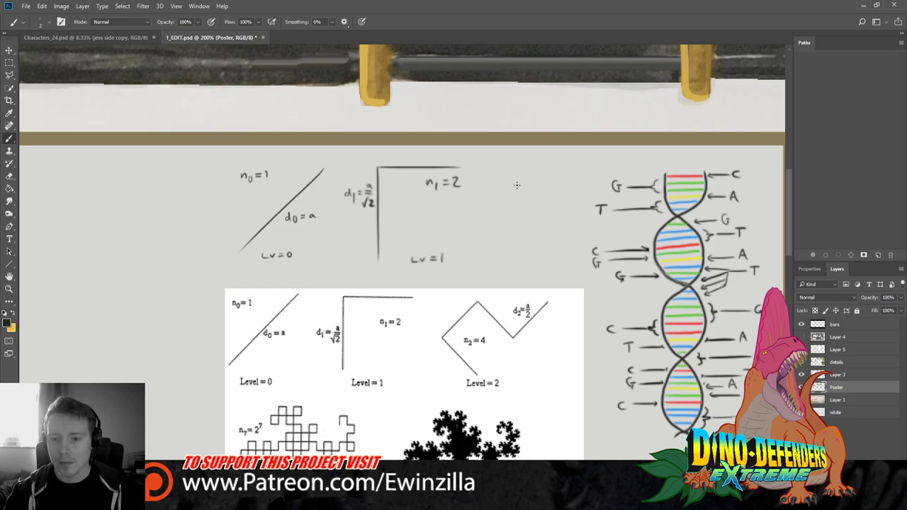
Select the level 0 and level 1 drawings together on the Poster layer, shift them left across the whiteboard, and deselect
key("m")
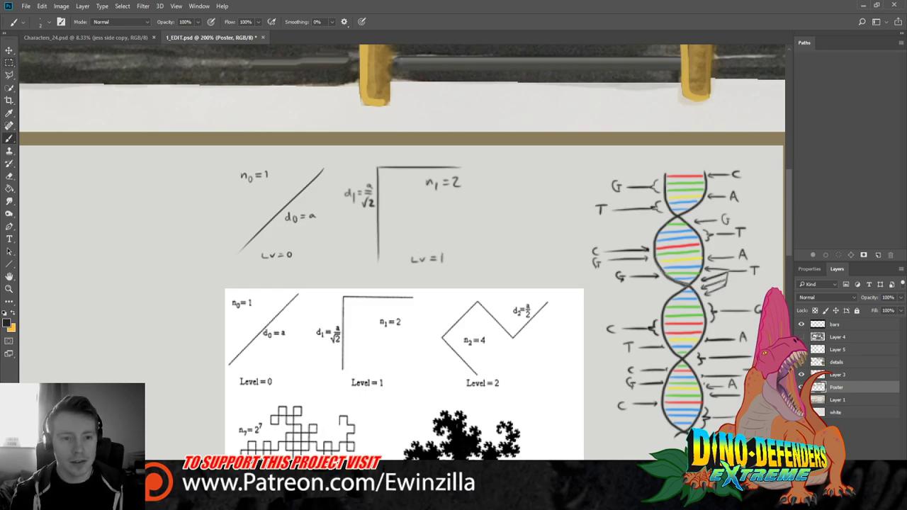
left_click(854, 402)
left_click(847, 389)
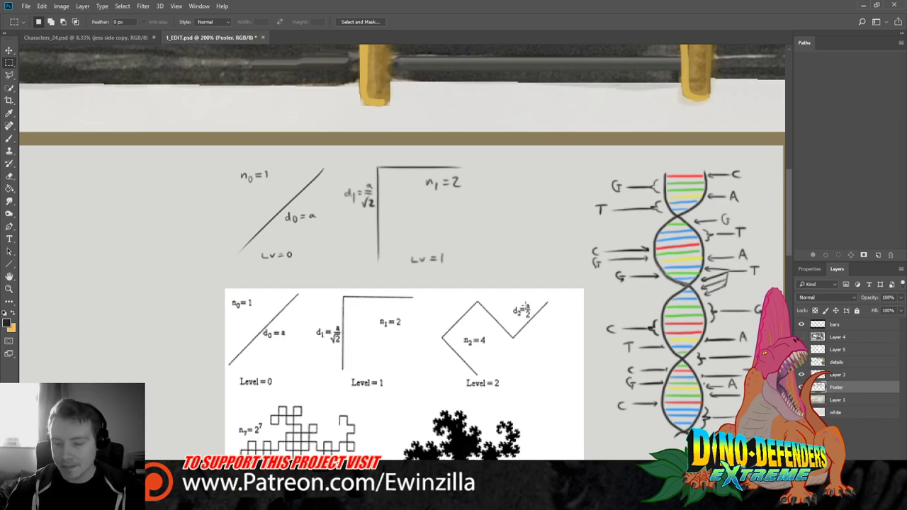
mouse_move(231, 167)
left_mouse_down()
mouse_move(276, 193)
mouse_move(475, 256)
mouse_move(478, 273)
left_mouse_up()
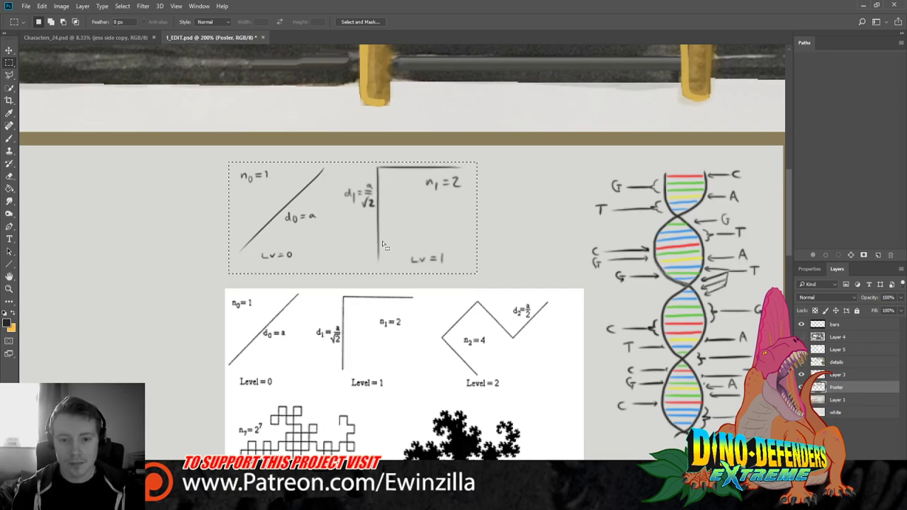
key("v")
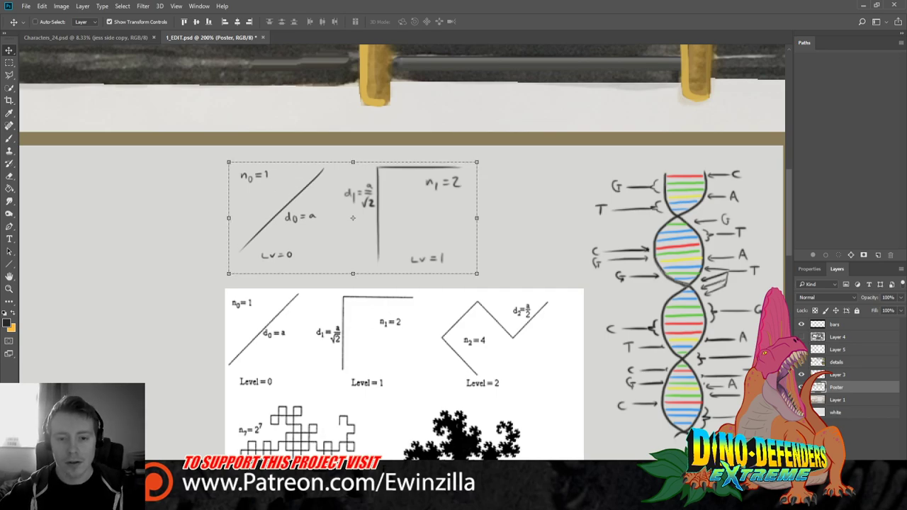
left_click_drag(299, 182, 253, 190)
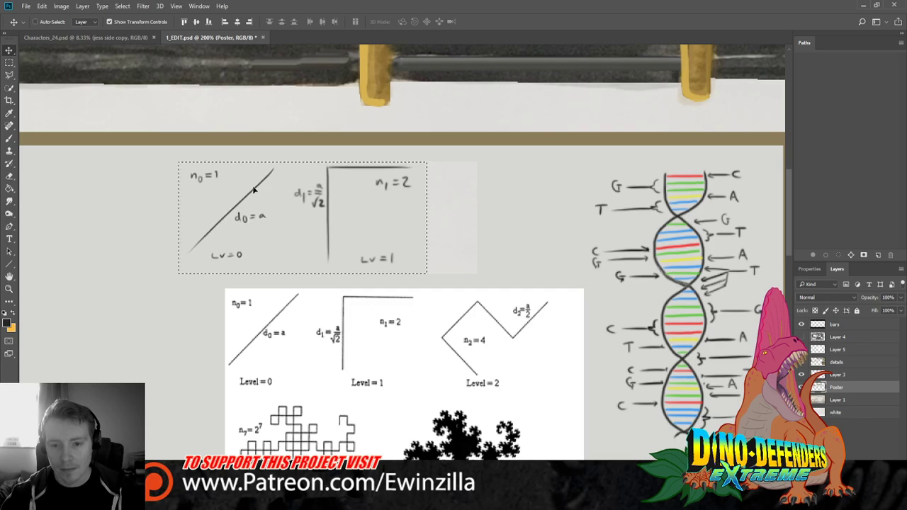
key("ctrl+t")
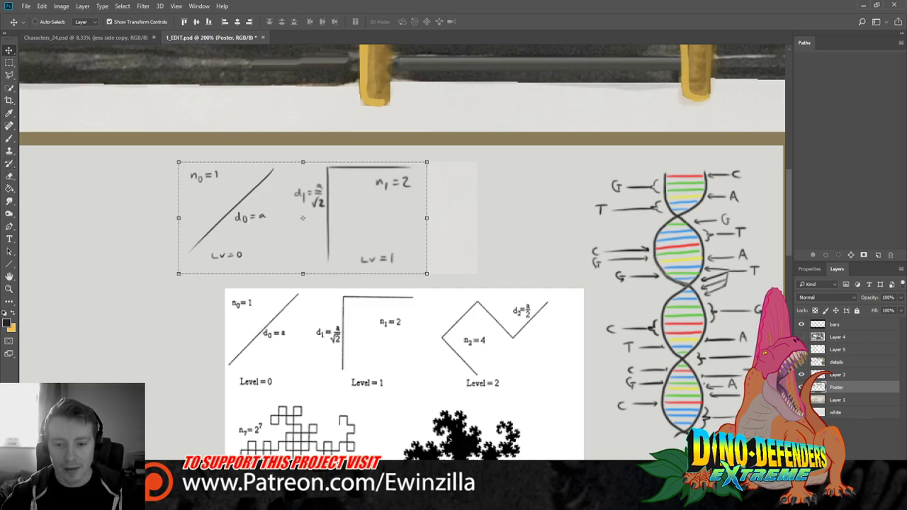
left_click(9, 63)
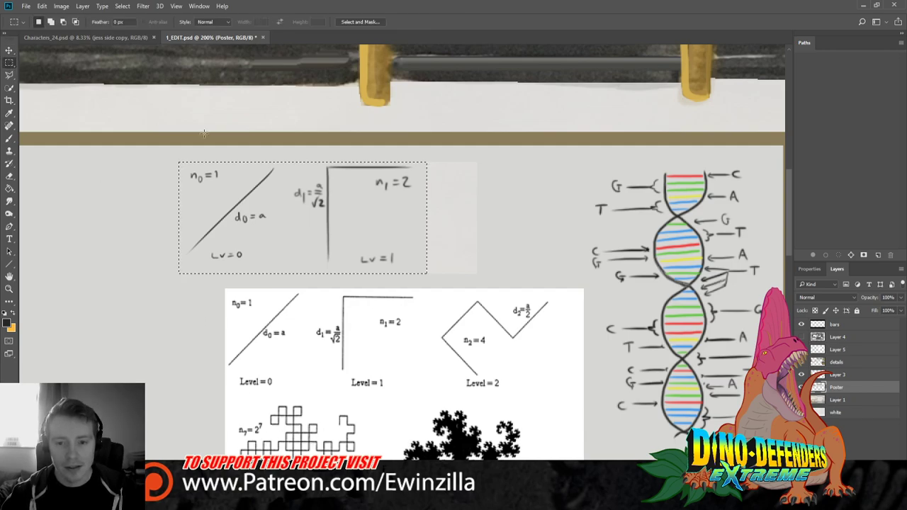
left_click(490, 168)
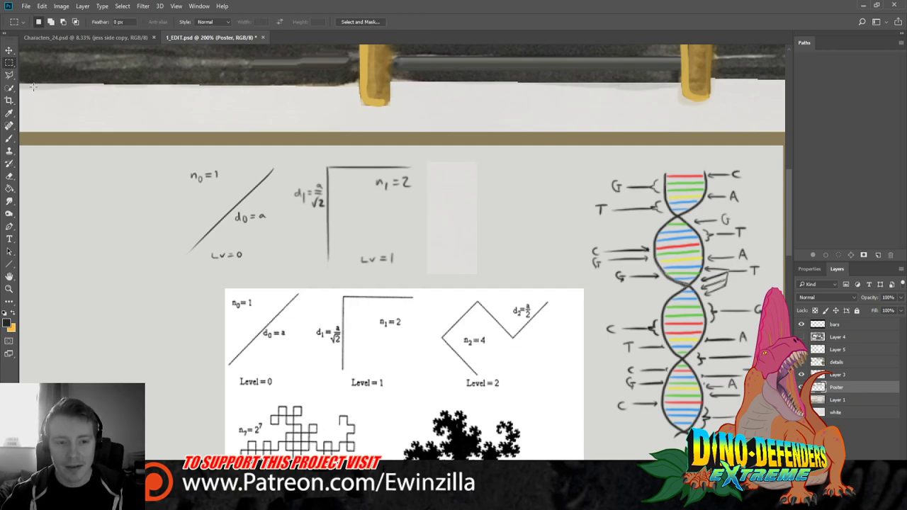
Cover the pale patch right of the level 1 figure by stretching a narrow strip of clean board leftward over it
left_click_drag(493, 156, 484, 280)
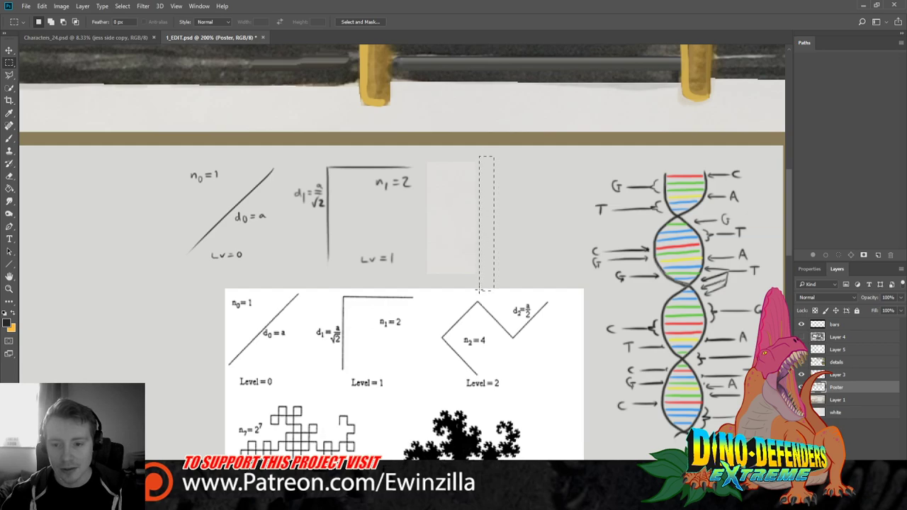
left_click(9, 51)
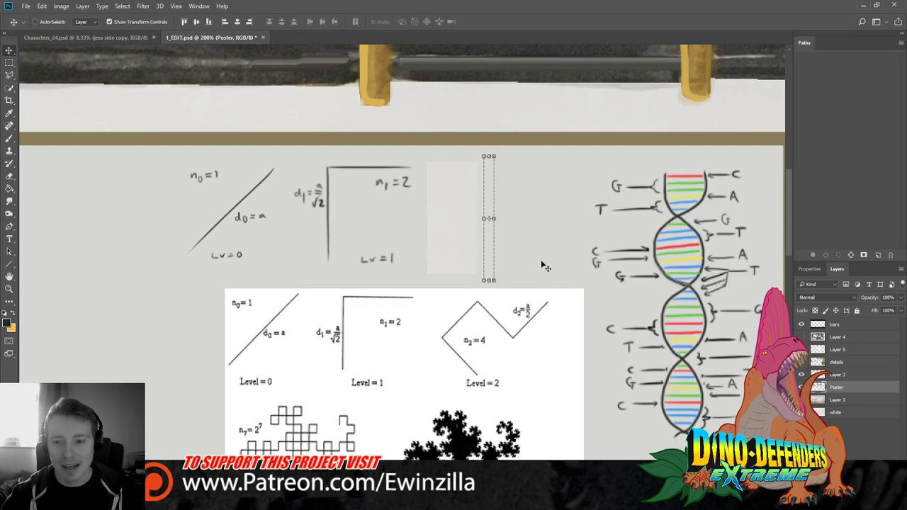
key("ctrl+t")
left_click_drag(484, 219, 422, 217)
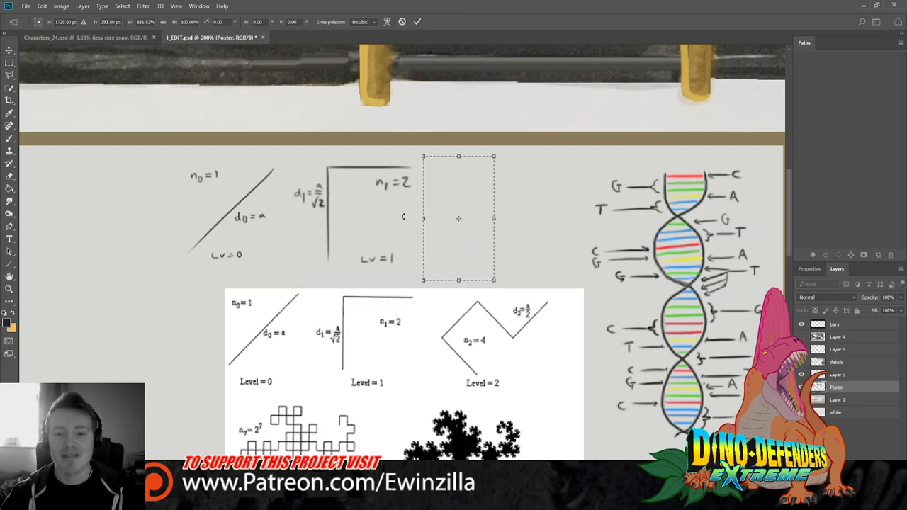
key("Left")
key("Return")
left_click(569, 201)
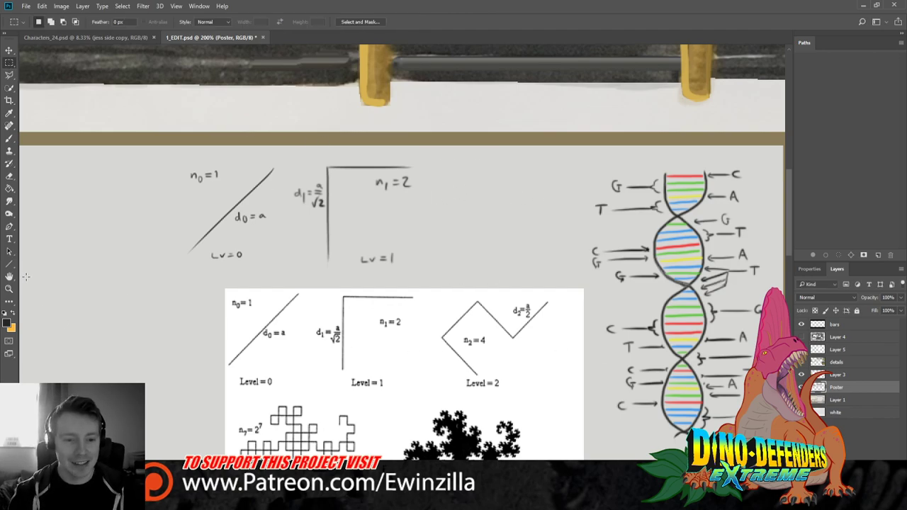
scroll(431, 392, "down", 3)
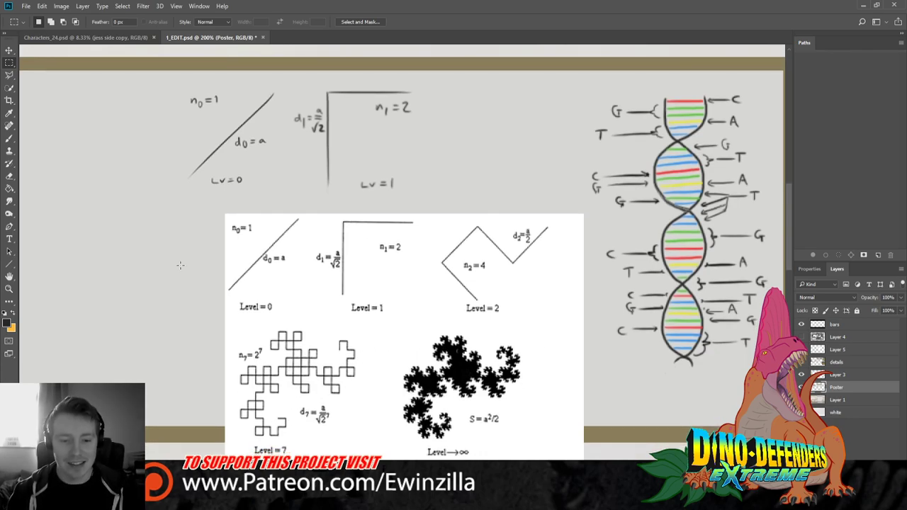
left_click(10, 138)
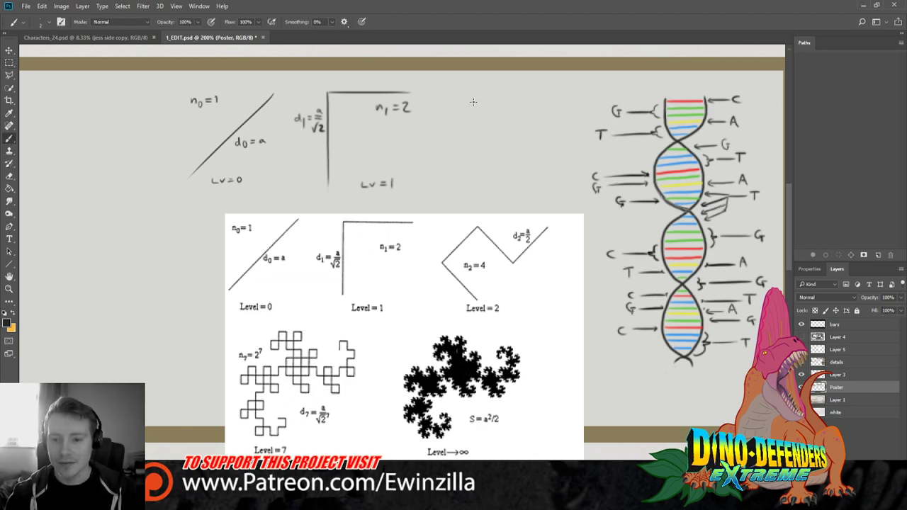
left_click_drag(481, 97, 425, 146)
key("ctrl+z")
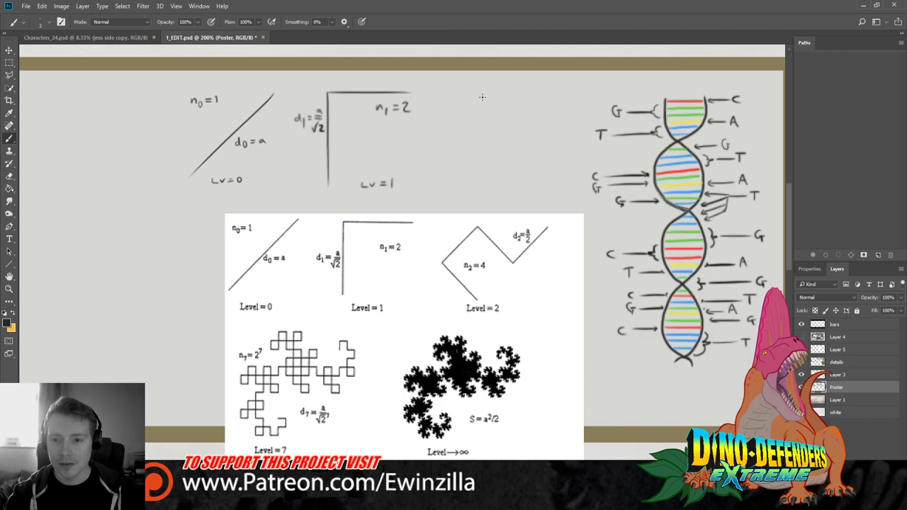
mouse_move(483, 95)
left_mouse_down()
mouse_move(436, 137)
mouse_move(473, 183)
left_mouse_up()
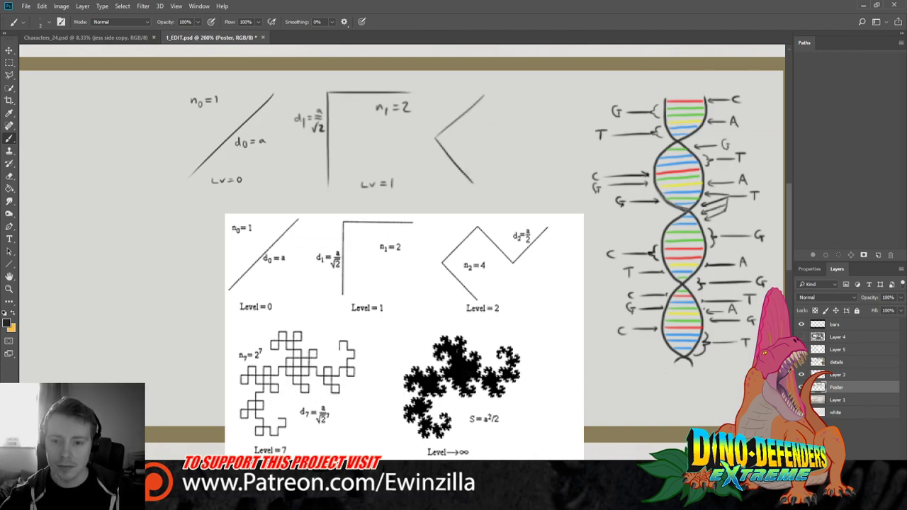
left_click_drag(485, 95, 525, 140)
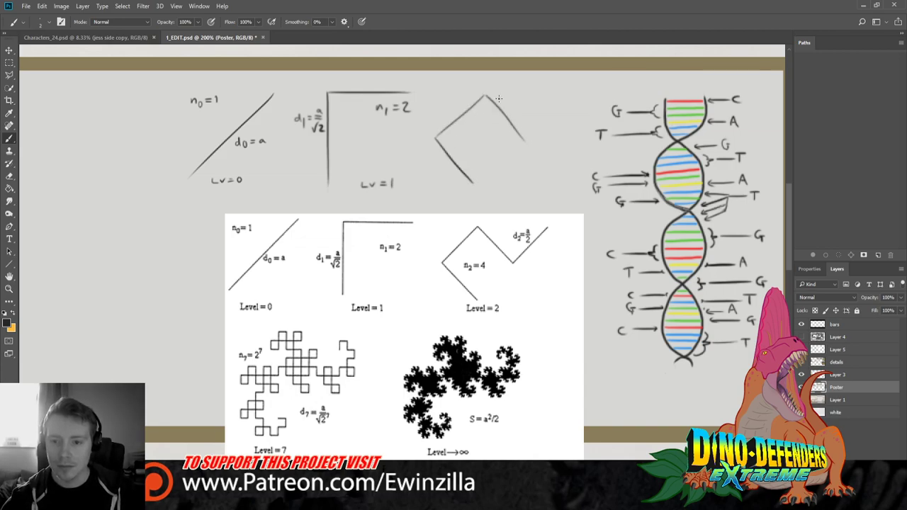
key("ctrl+z")
key("ctrl+z")
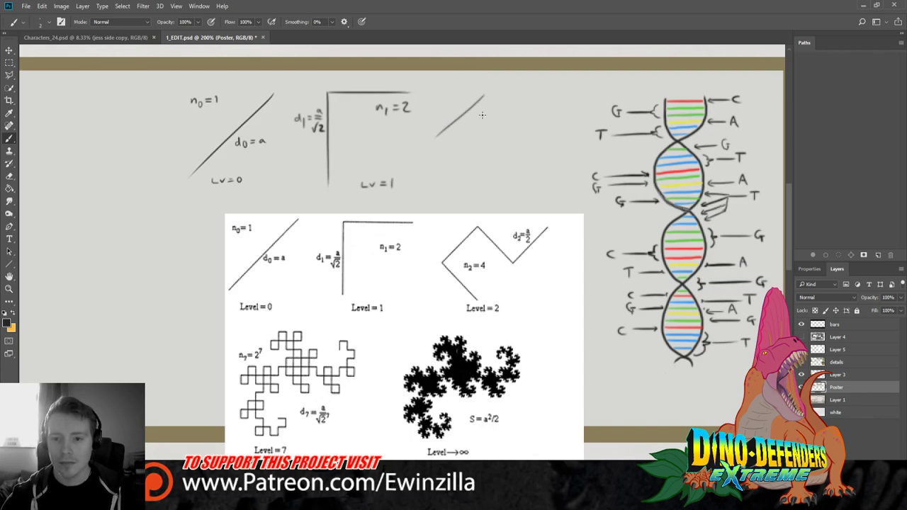
key("ctrl+z")
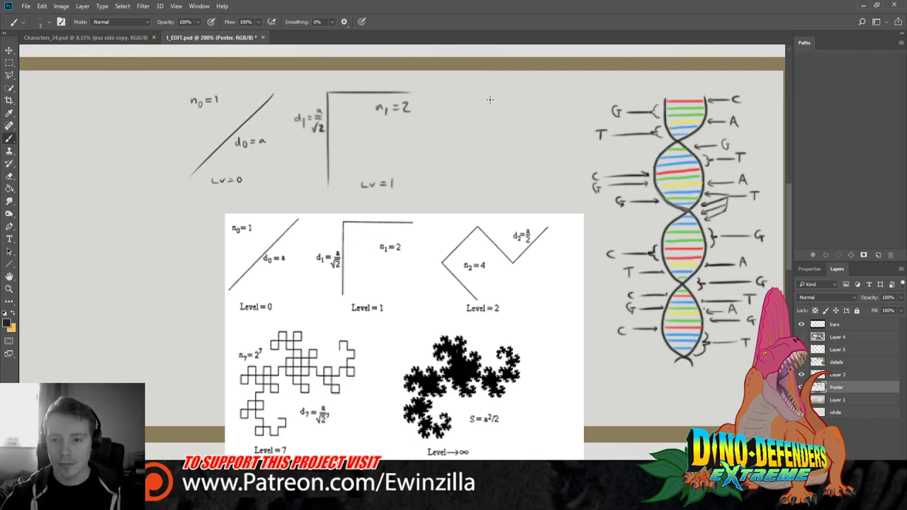
left_click_drag(493, 95, 438, 142)
key("ctrl+z")
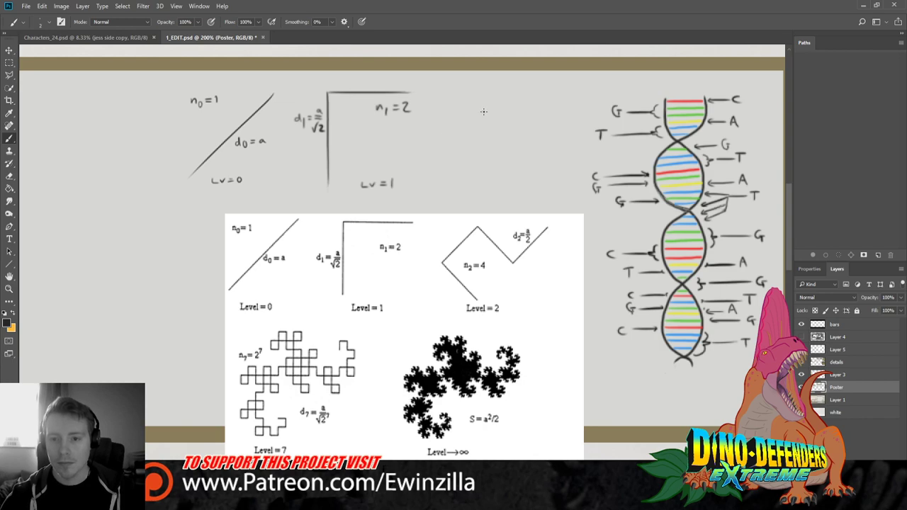
left_click_drag(498, 93, 440, 147)
key("ctrl+z")
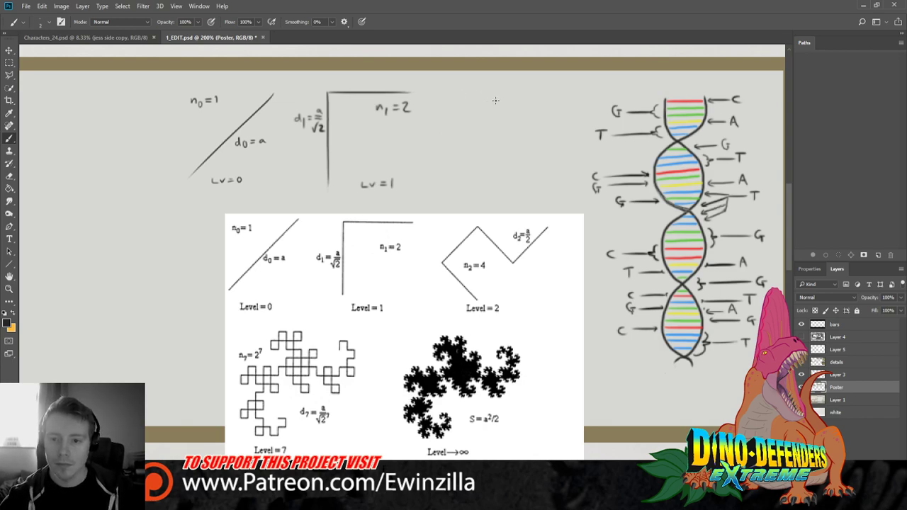
left_click_drag(497, 97, 441, 152)
key("ctrl+z")
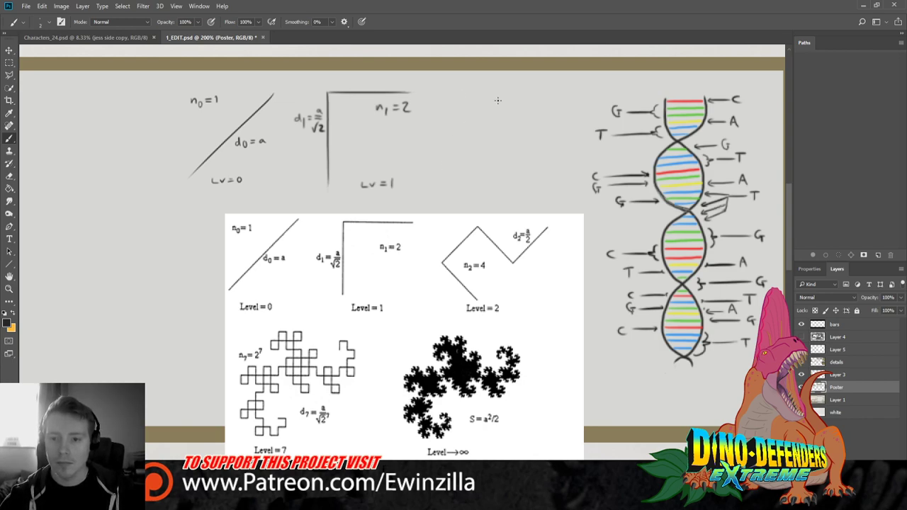
Draw the level 2 figure as a four-segment zigzag on the whiteboard, between the level 1 figure and the DNA helix
mouse_move(501, 97)
left_mouse_down()
mouse_move(440, 149)
mouse_move(478, 194)
left_mouse_up()
left_click_drag(500, 98, 544, 150)
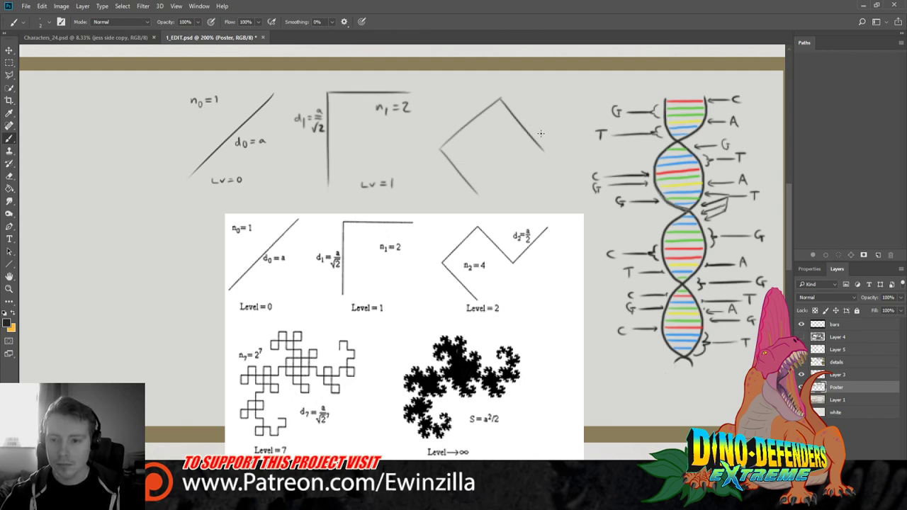
left_click_drag(541, 147, 592, 91)
key("ctrl+z")
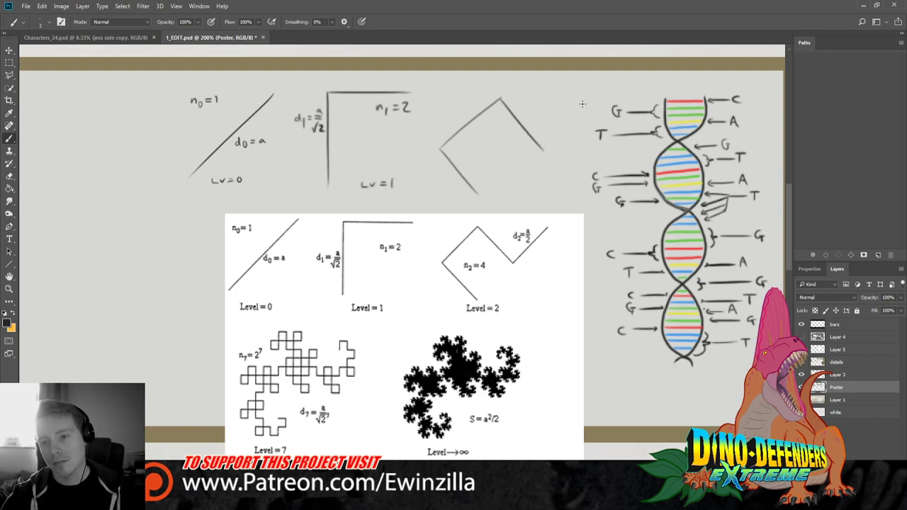
key("ctrl+z")
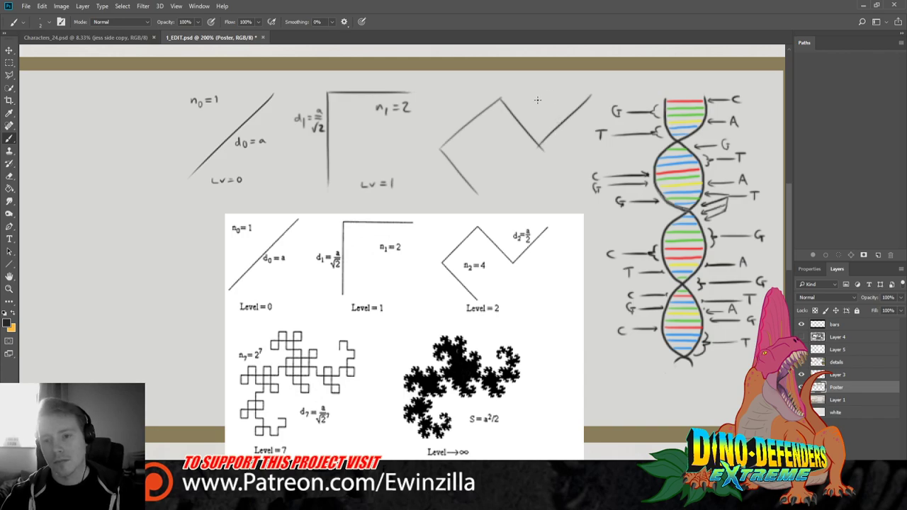
Handwrite the level 2 figure's labels: "d2=a/2" in the upper notch, "n2=4" inside the left corner, and "L=2" underneath
left_click_drag(536, 104, 554, 101)
mouse_move(549, 105)
left_mouse_down()
mouse_move(562, 96)
mouse_move(569, 107)
left_mouse_up()
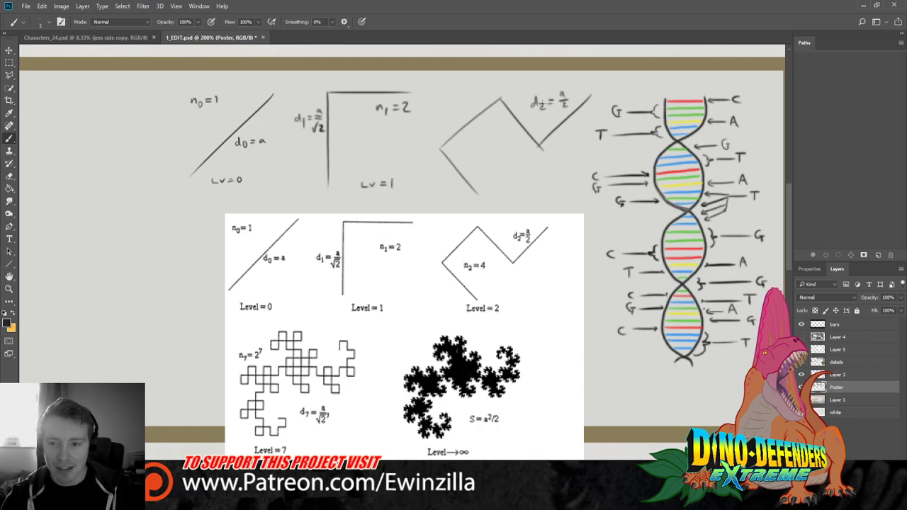
mouse_move(462, 151)
left_mouse_down()
mouse_move(498, 147)
mouse_move(495, 156)
left_mouse_up()
key("ctrl+z")
key("ctrl+z")
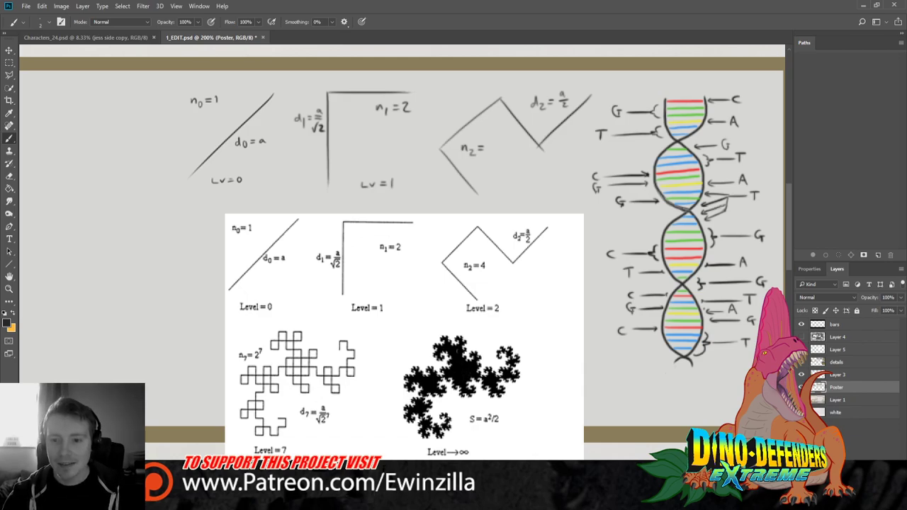
left_click_drag(491, 142, 495, 154)
key("ctrl+z")
key("ctrl+z")
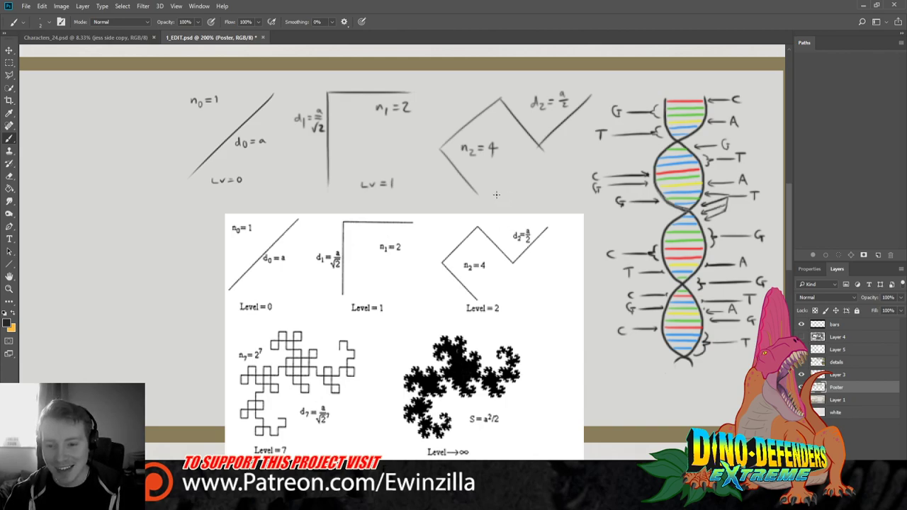
left_click_drag(496, 193, 526, 201)
key("ctrl+z")
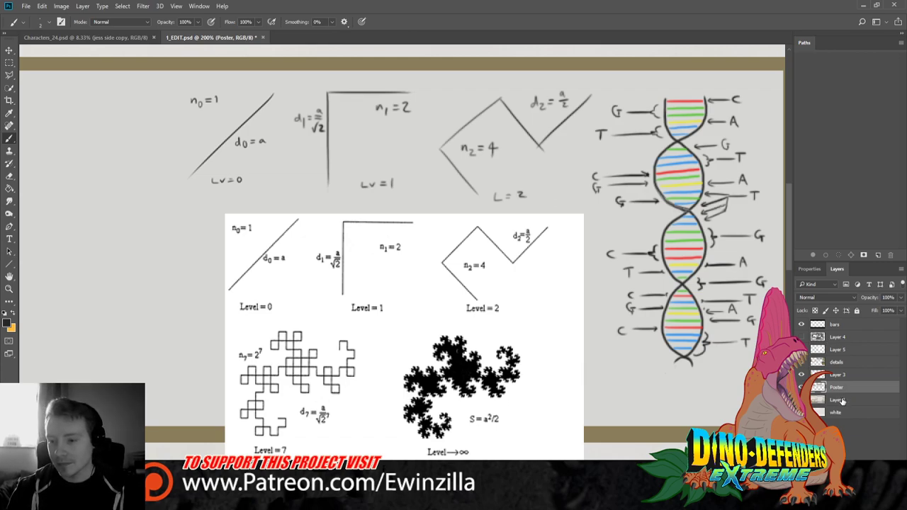
Move the dragon-curve reference image on Layer 5 up and right over the DNA helix, and make the Poster layer active again
left_click(842, 350)
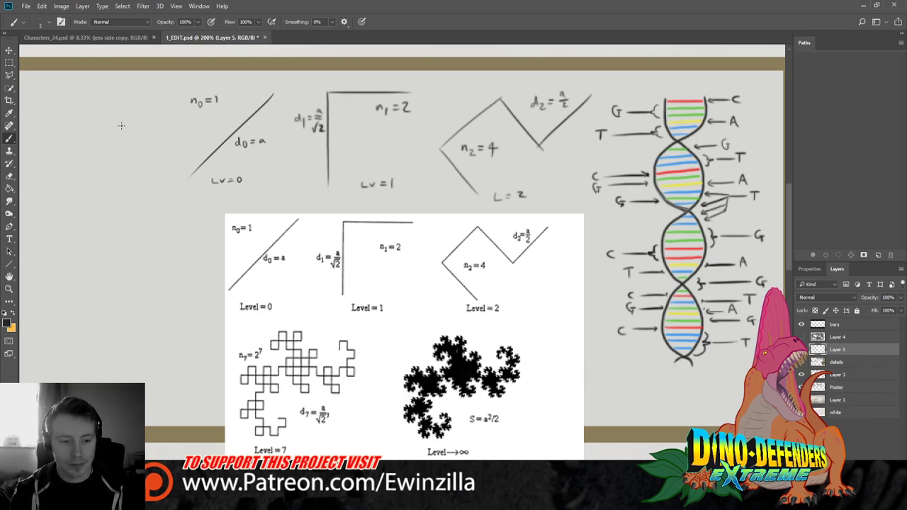
left_click(9, 51)
left_click_drag(301, 319, 559, 176)
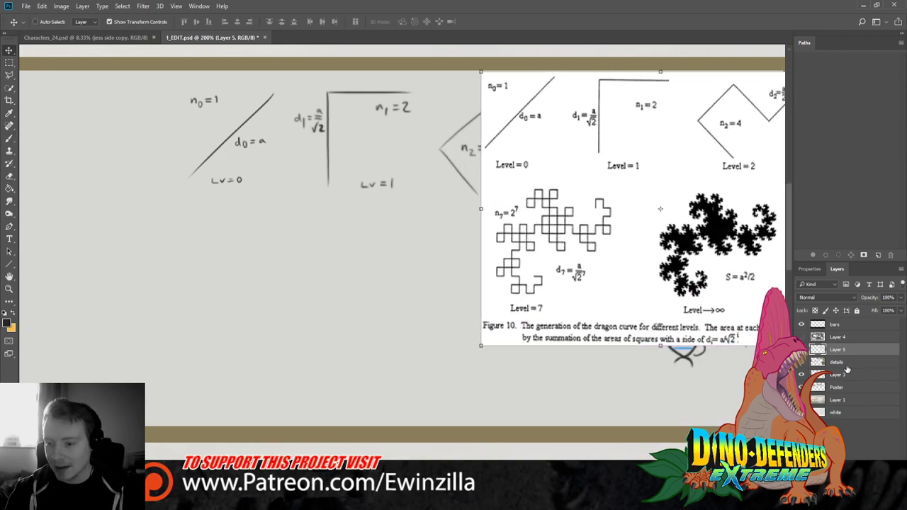
left_click(840, 388)
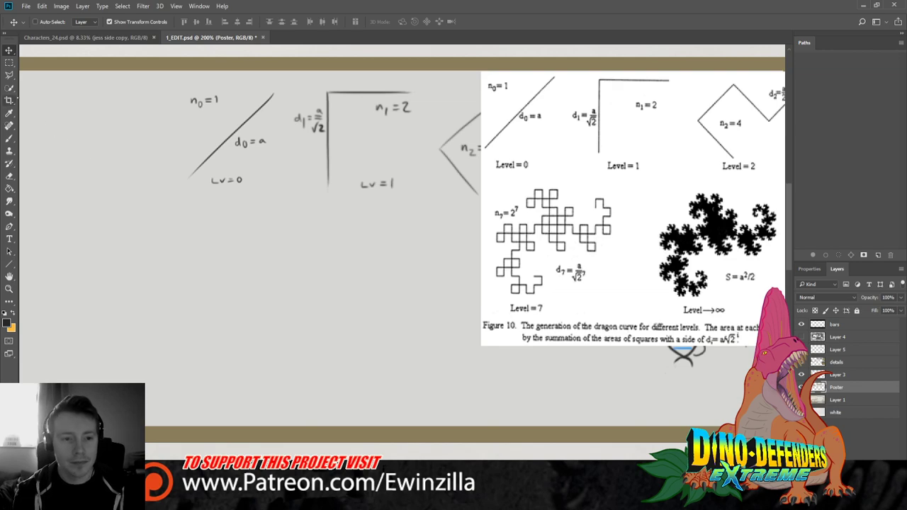
Draw the lower and left parts of the level 7 dragon curve as chained small squares beneath the level 0 figure
left_click(10, 138)
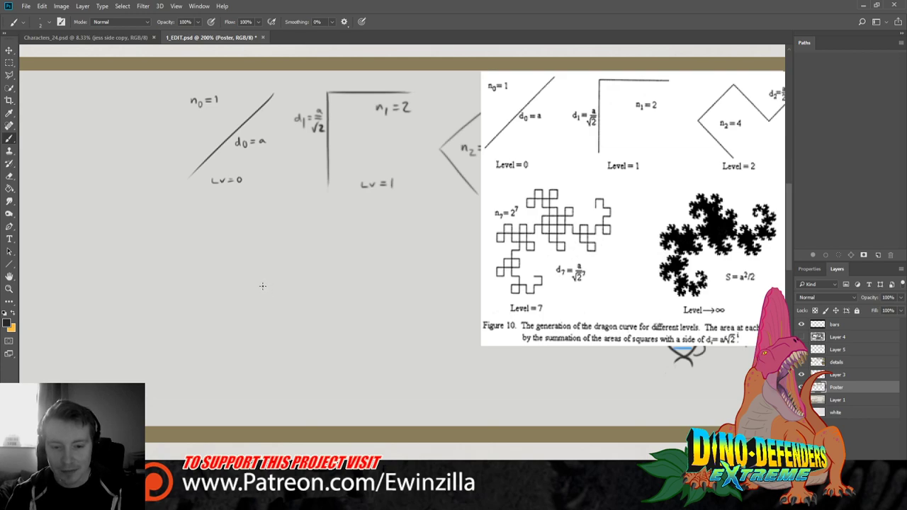
mouse_move(263, 286)
left_mouse_down()
mouse_move(270, 293)
mouse_move(255, 316)
mouse_move(248, 305)
mouse_move(227, 306)
mouse_move(227, 316)
mouse_move(238, 299)
mouse_move(229, 300)
mouse_move(229, 271)
mouse_move(240, 267)
left_mouse_up()
key("ctrl+z")
key("ctrl+z")
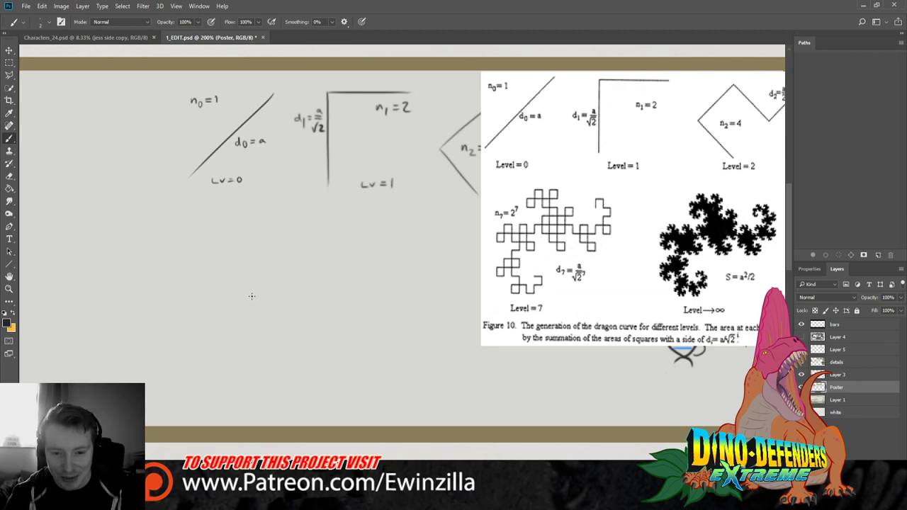
mouse_move(251, 295)
left_mouse_down()
mouse_move(248, 320)
mouse_move(237, 322)
mouse_move(237, 310)
mouse_move(213, 311)
mouse_move(214, 322)
mouse_move(225, 312)
mouse_move(211, 281)
mouse_move(201, 280)
mouse_move(204, 302)
mouse_move(191, 300)
mouse_move(192, 287)
mouse_move(223, 287)
mouse_move(223, 275)
mouse_move(211, 275)
left_mouse_up()
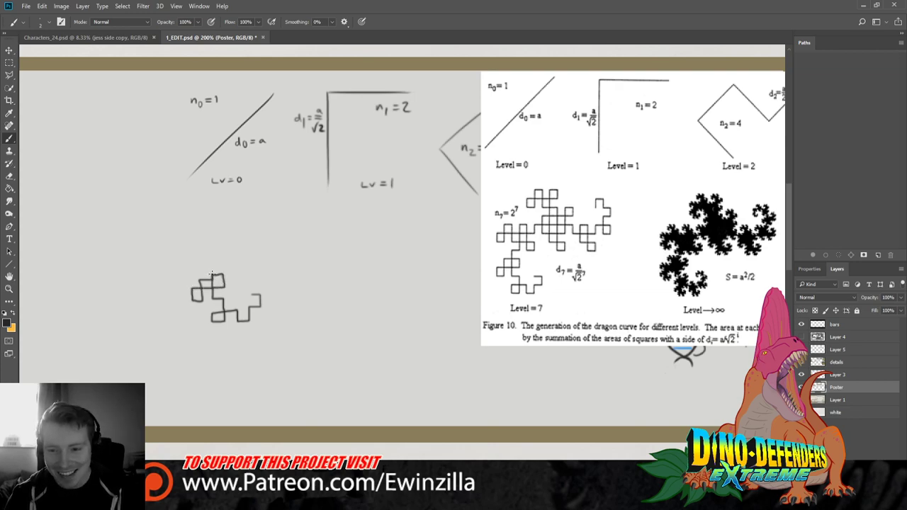
mouse_move(215, 263)
left_mouse_down()
mouse_move(211, 245)
mouse_move(211, 221)
mouse_move(199, 221)
mouse_move(197, 243)
mouse_move(188, 231)
mouse_move(237, 231)
mouse_move(229, 222)
mouse_move(222, 221)
mouse_move(224, 245)
mouse_move(243, 245)
mouse_move(239, 256)
mouse_move(231, 256)
mouse_move(233, 234)
mouse_move(256, 220)
left_mouse_up()
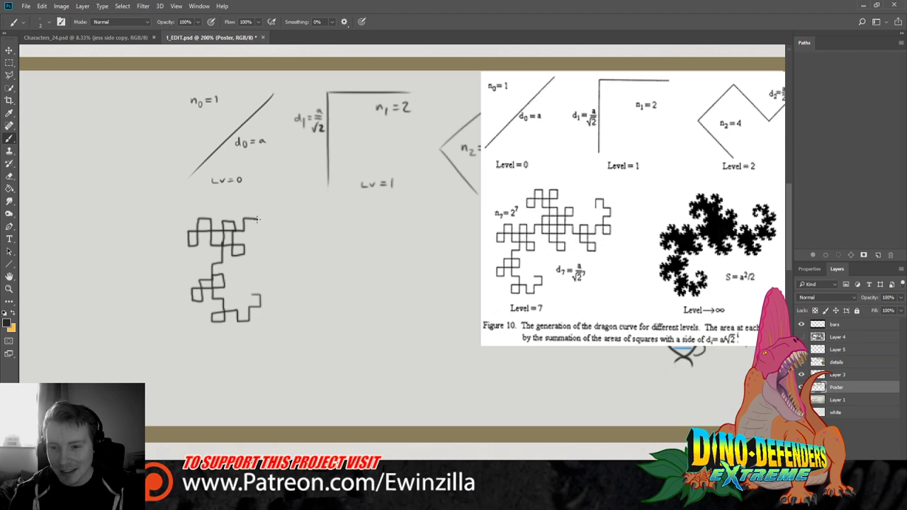
mouse_move(259, 220)
left_mouse_down()
mouse_move(301, 219)
mouse_move(309, 193)
mouse_move(301, 206)
mouse_move(271, 207)
left_mouse_up()
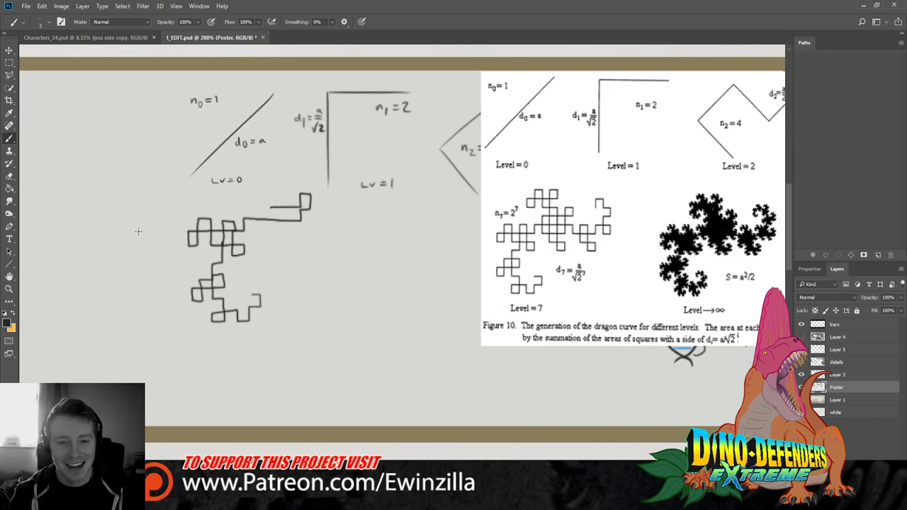
left_click(9, 202)
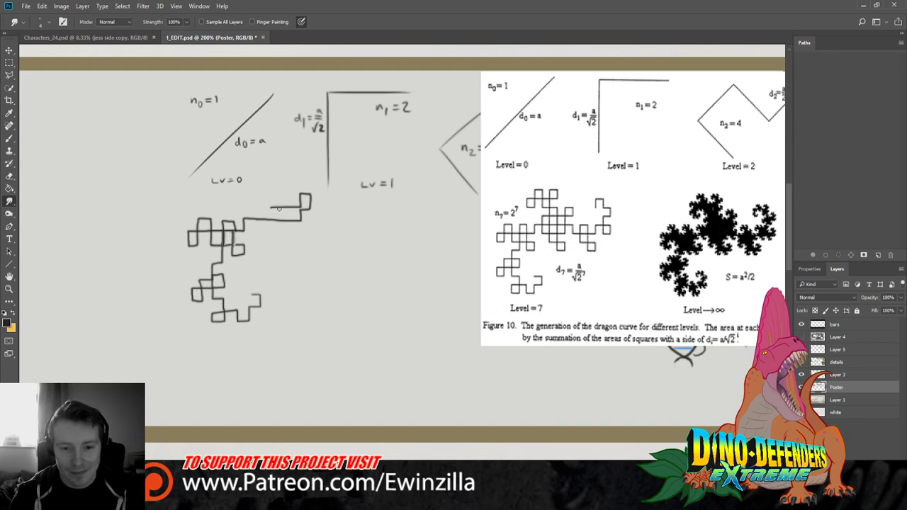
mouse_move(260, 207)
left_mouse_down()
mouse_move(311, 209)
mouse_move(292, 223)
mouse_move(246, 216)
left_mouse_up()
left_click_drag(297, 206, 304, 202)
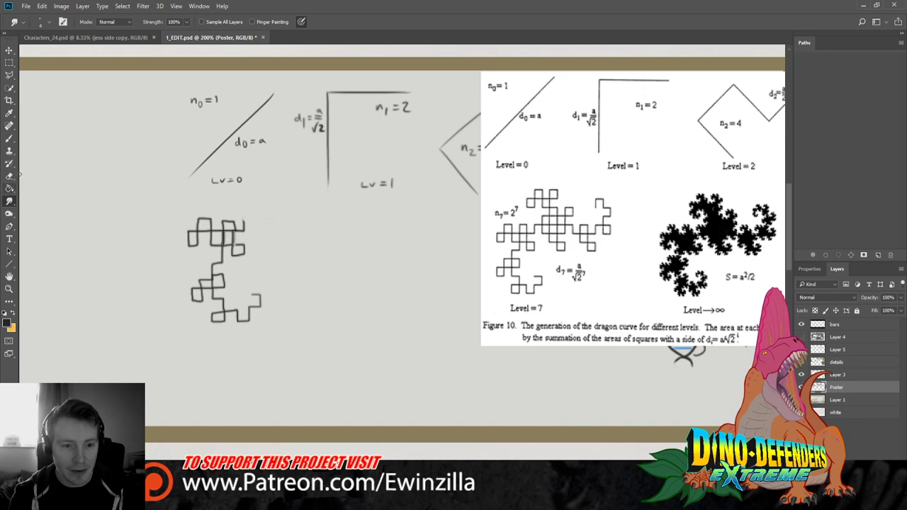
Extend the level 7 curve rightward with a two-row block of grid squares and one small square on top of it
left_click(9, 138)
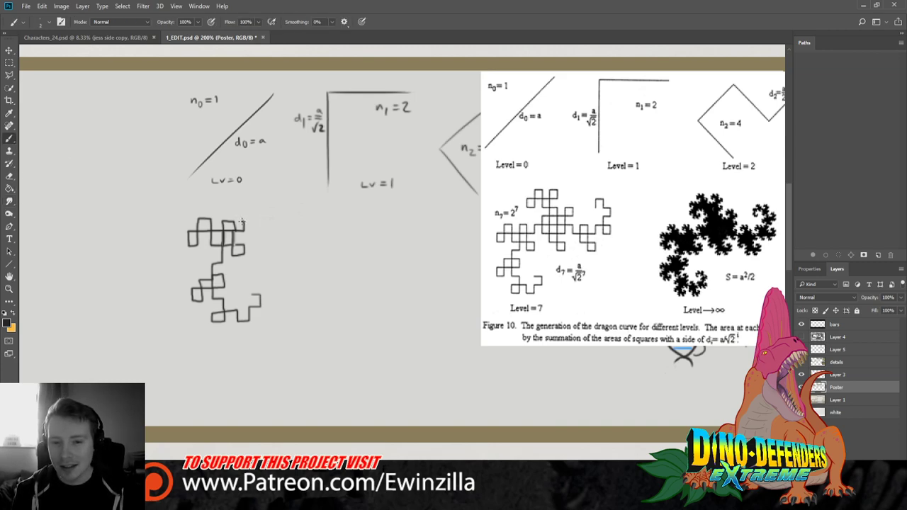
left_click_drag(244, 221, 297, 219)
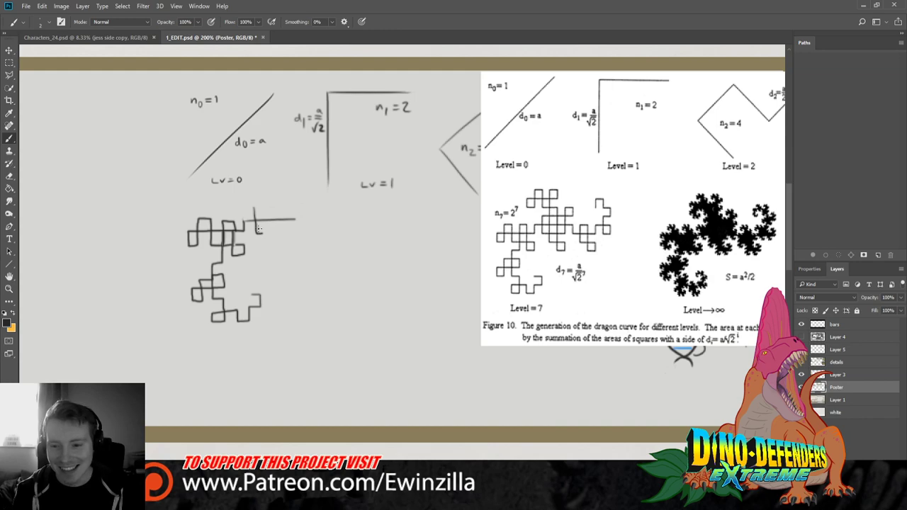
mouse_move(249, 208)
left_mouse_down()
mouse_move(258, 237)
mouse_move(287, 236)
mouse_move(290, 208)
mouse_move(250, 207)
mouse_move(262, 242)
left_mouse_up()
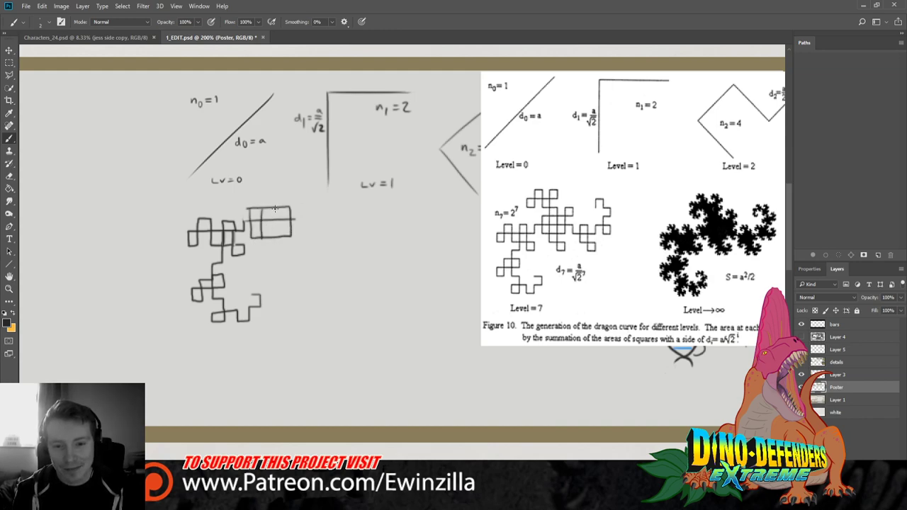
mouse_move(271, 207)
left_mouse_down()
mouse_move(271, 238)
mouse_move(280, 237)
left_mouse_up()
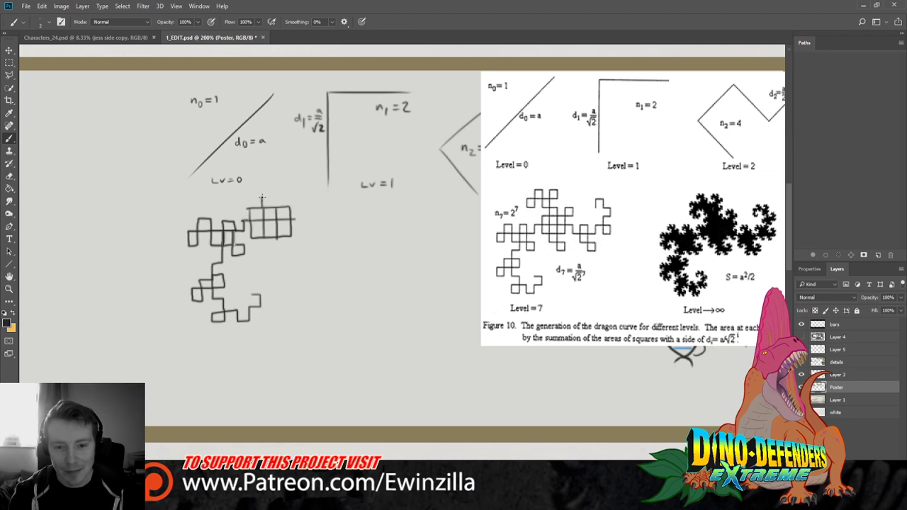
mouse_move(263, 206)
left_mouse_down()
mouse_move(275, 205)
mouse_move(263, 198)
mouse_move(275, 207)
left_mouse_up()
key("ctrl+z")
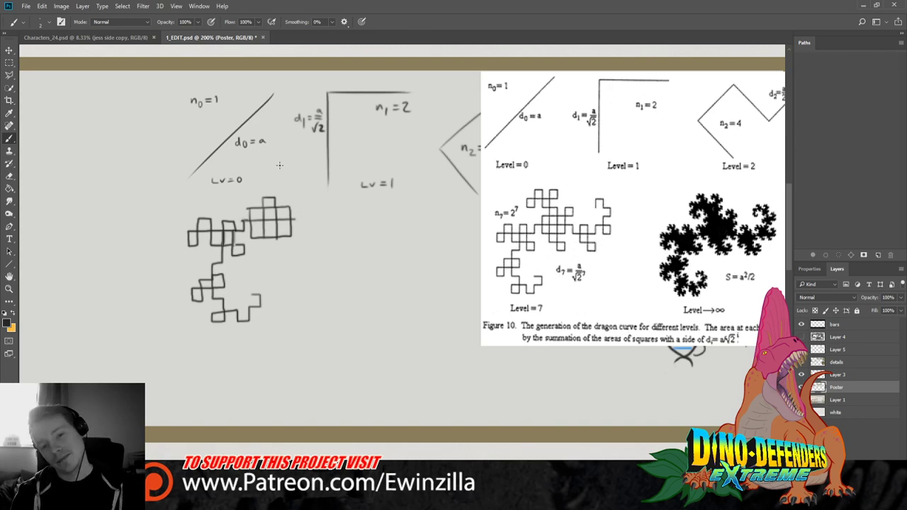
Select the partial level 7 curve on the Poster layer and shift it down and slightly right on the whiteboard
left_click(9, 62)
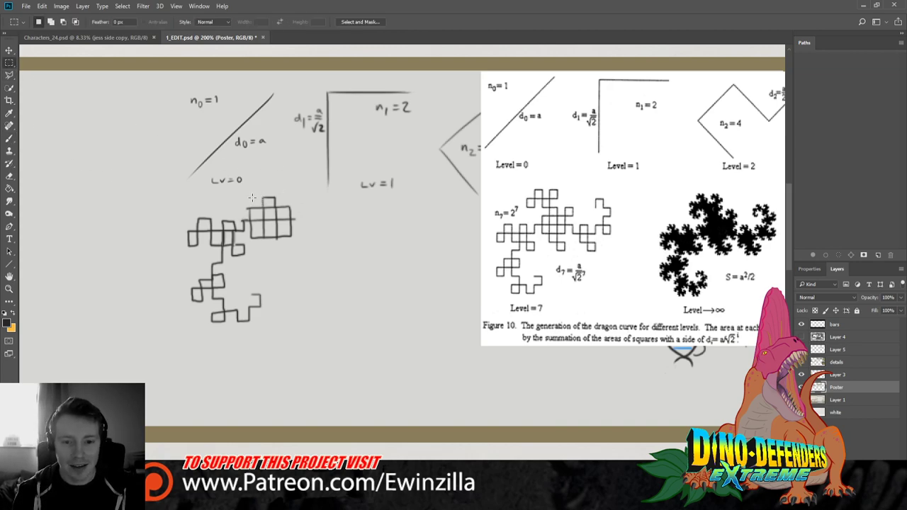
left_click_drag(172, 193, 299, 334)
key("v")
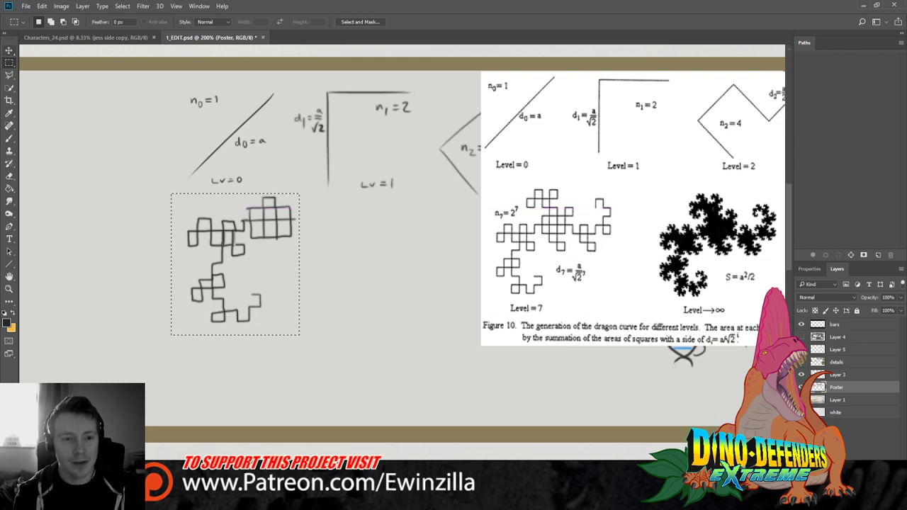
left_click_drag(233, 171, 267, 236)
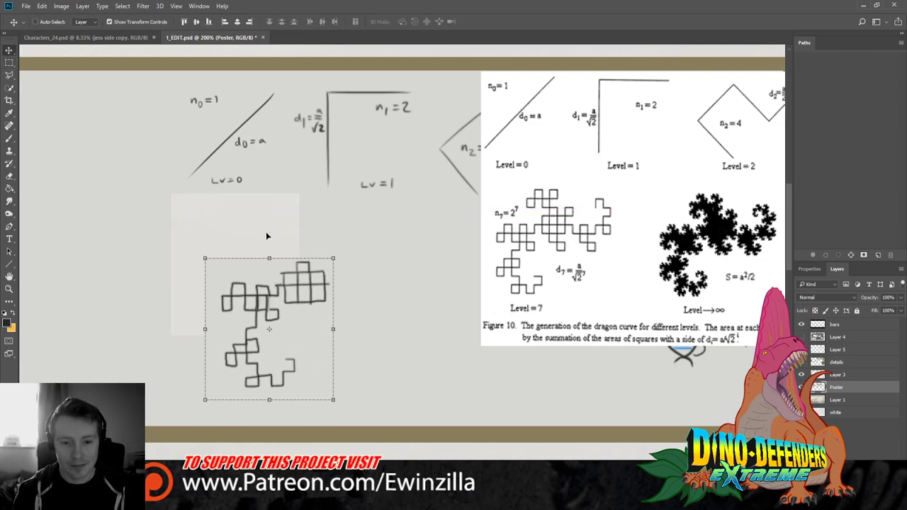
Select a thin strip of clean whiteboard beside the pale patch below Lv=0 and stretch it over the patch's left part
key("m")
left_click(99, 107)
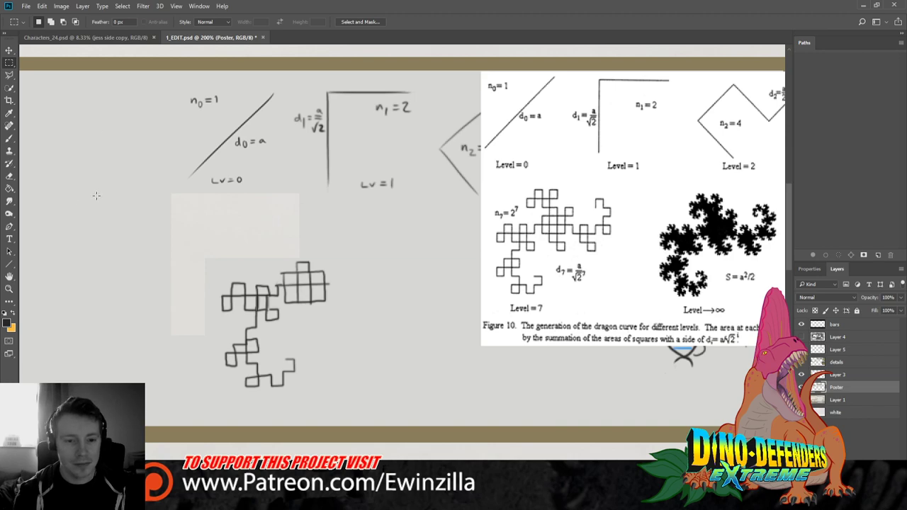
left_click_drag(316, 187, 305, 259)
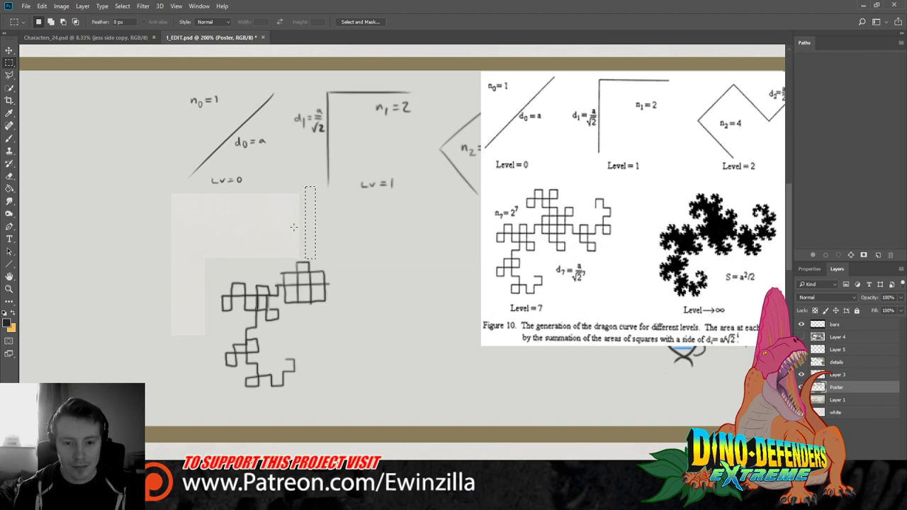
left_click(275, 187)
left_click_drag(171, 190, 168, 339)
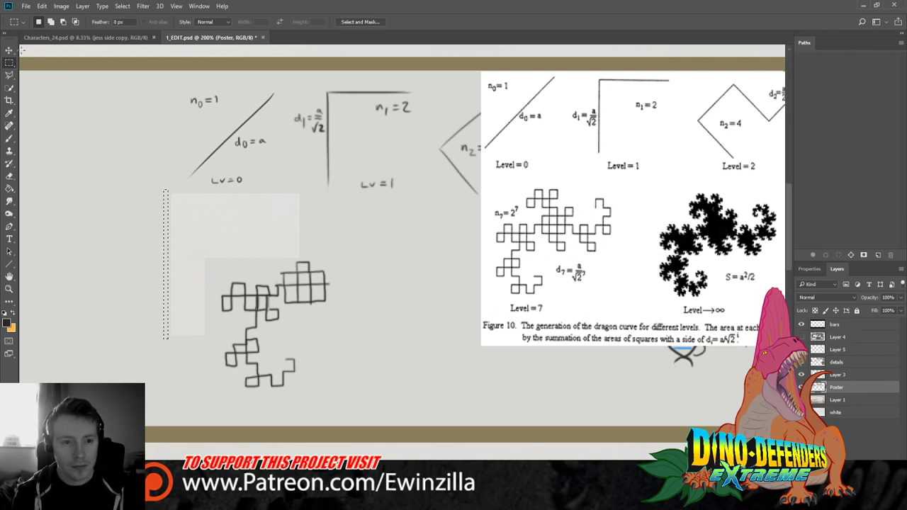
key("v")
left_click_drag(167, 265, 212, 266)
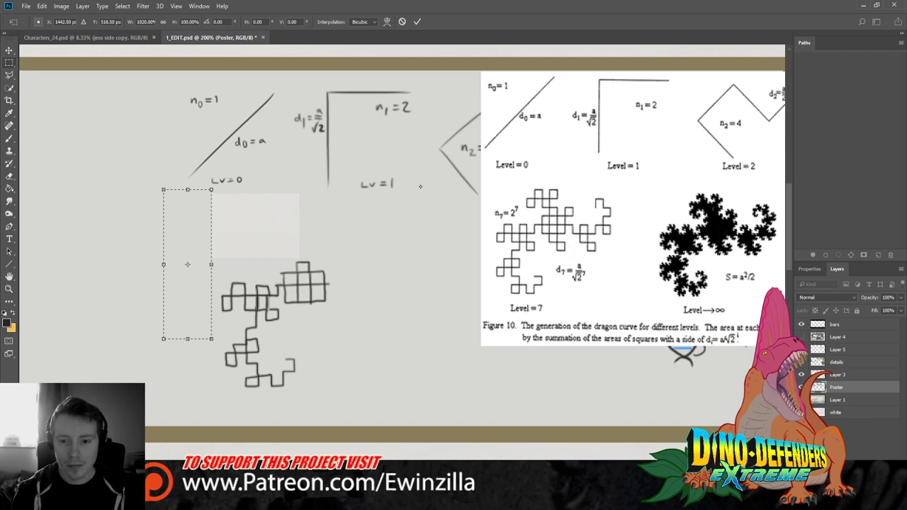
Stretch another thin strip of clean whiteboard rightward across the rest of the pale patch above the level 7 curve
key("m")
left_click_drag(194, 186, 211, 263)
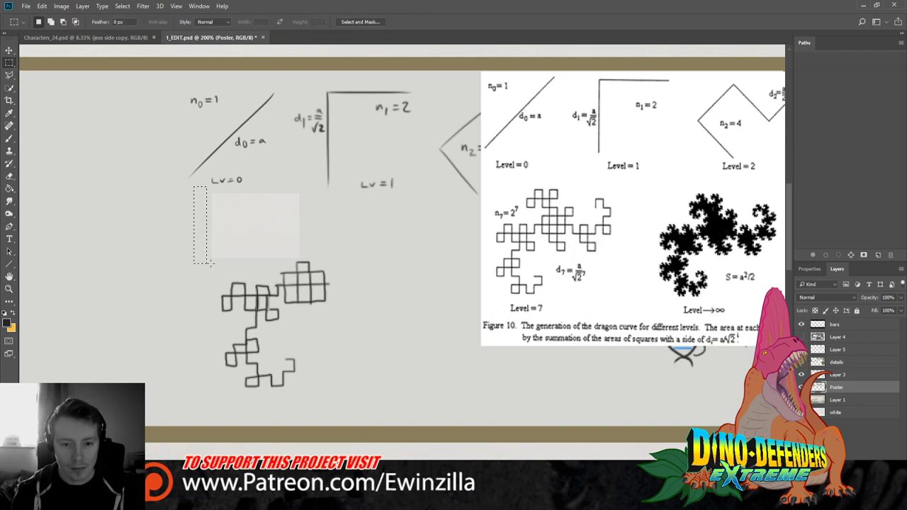
left_click_drag(202, 187, 207, 264)
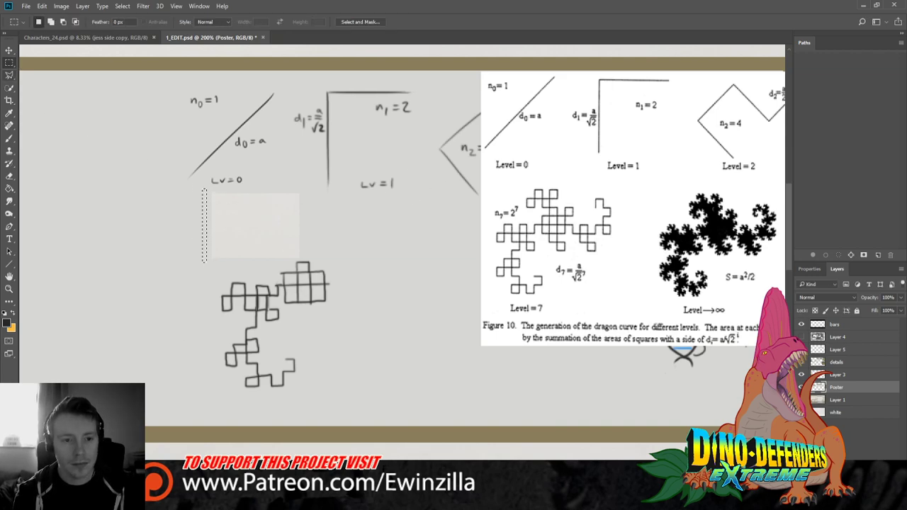
key("ctrl+t")
left_click_drag(207, 226, 307, 227)
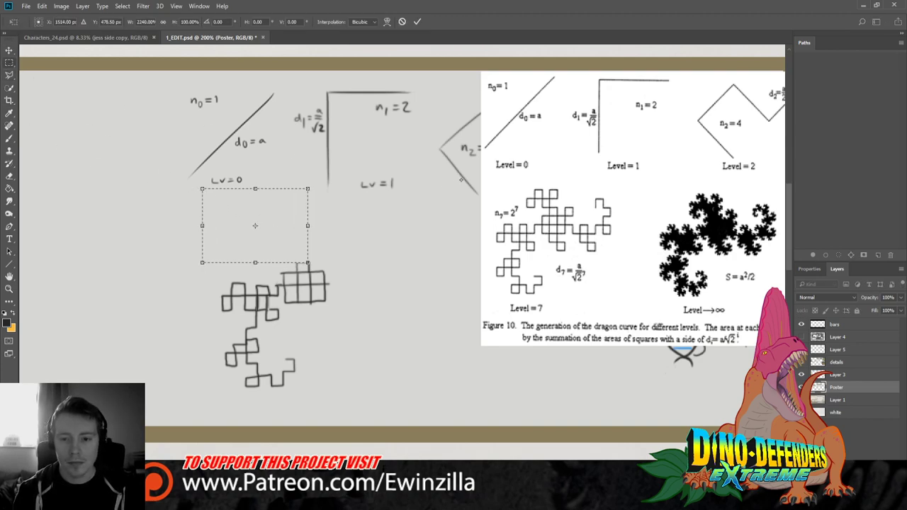
left_click(9, 62)
left_click(414, 211)
Remove the two-row grid block and the square on top of it from the level 7 curve's right end
key("e")
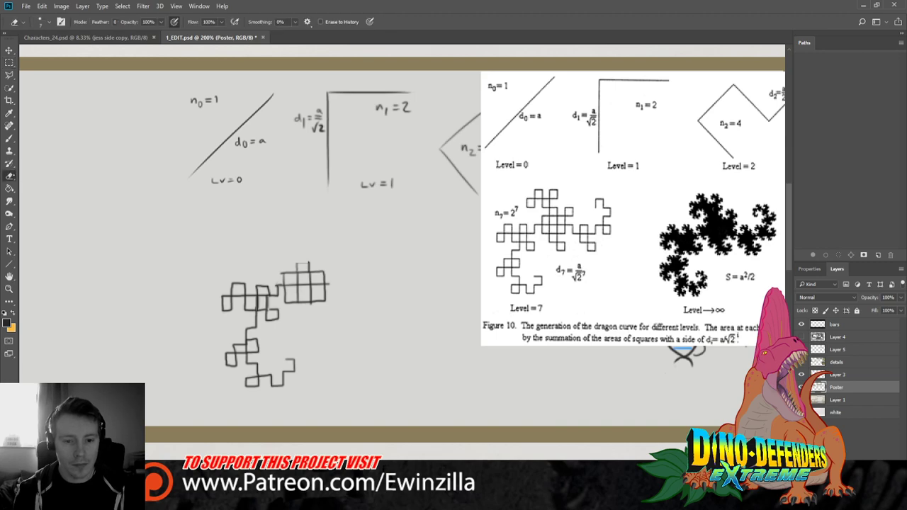
left_click_drag(282, 260, 286, 305)
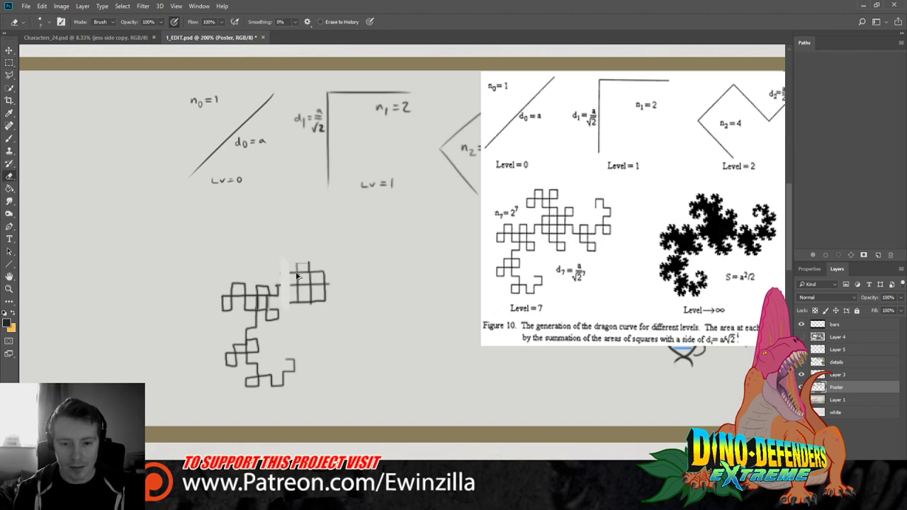
key("ctrl+z")
left_click(9, 201)
mouse_move(276, 260)
left_mouse_down()
mouse_move(292, 306)
mouse_move(288, 259)
mouse_move(296, 271)
mouse_move(292, 305)
mouse_move(313, 255)
mouse_move(301, 300)
mouse_move(325, 261)
mouse_move(325, 290)
left_mouse_up()
Redraw the block as two rows of three small squares, with further squares stepping down to the right beneath it
key("b")
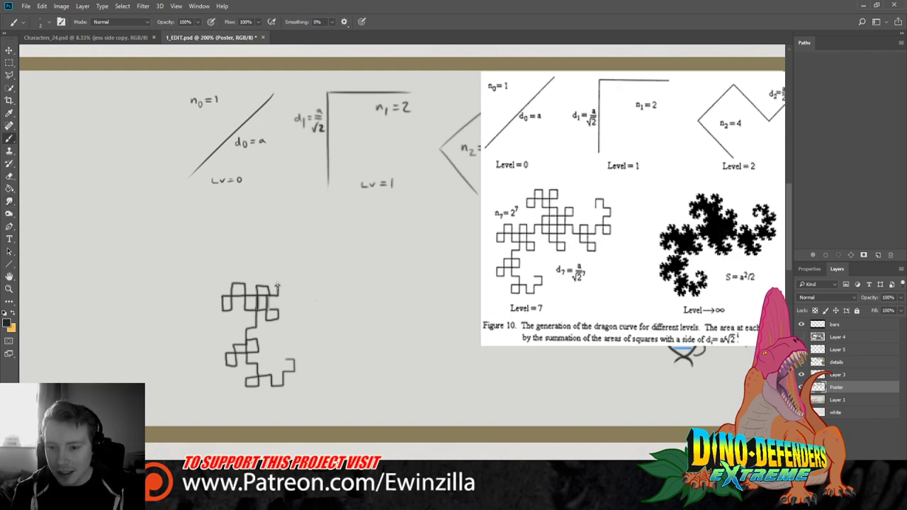
mouse_move(278, 285)
left_mouse_down()
mouse_move(323, 284)
mouse_move(325, 274)
mouse_move(312, 273)
mouse_move(312, 284)
mouse_move(287, 273)
mouse_move(286, 283)
mouse_move(299, 284)
mouse_move(286, 298)
mouse_move(309, 289)
left_mouse_up()
key("ctrl+z")
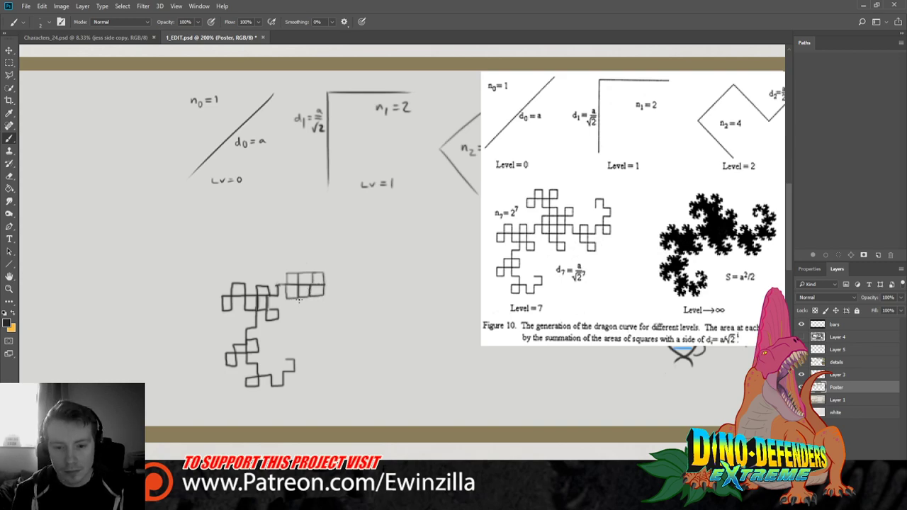
mouse_move(299, 296)
left_mouse_down()
mouse_move(299, 309)
mouse_move(317, 310)
left_mouse_up()
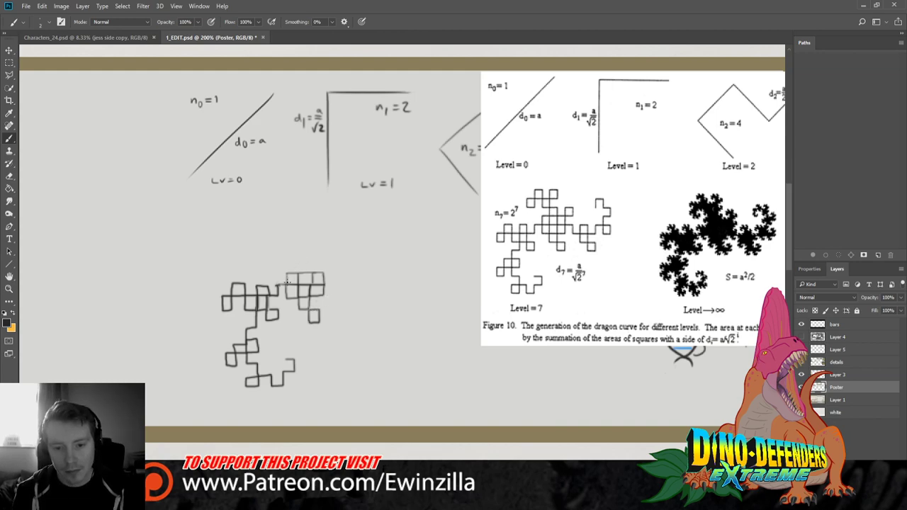
left_click_drag(287, 274, 305, 273)
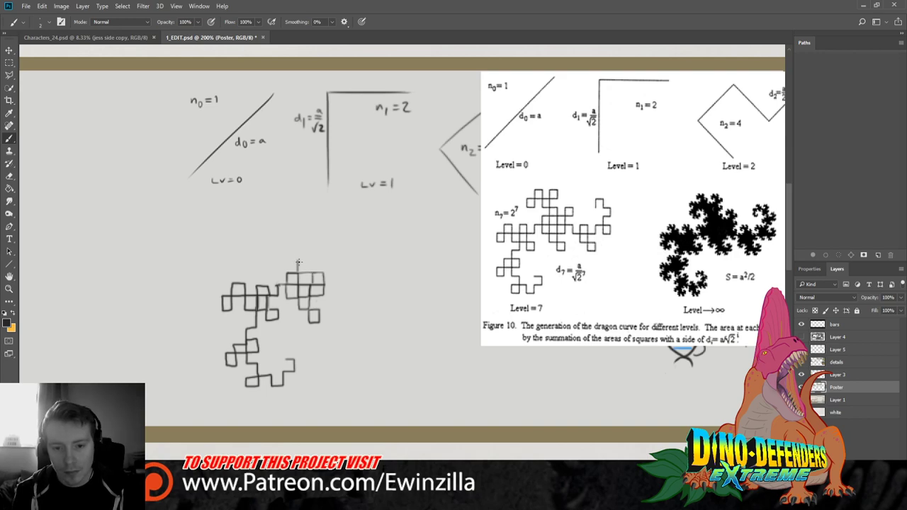
Brush small squares above the redrawn block: one on top, one off its upper right corner and one at the upper left
left_click_drag(298, 261, 313, 260)
left_click(312, 274, "shift")
mouse_move(324, 259)
left_mouse_down()
mouse_move(338, 273)
mouse_move(325, 259)
left_mouse_up()
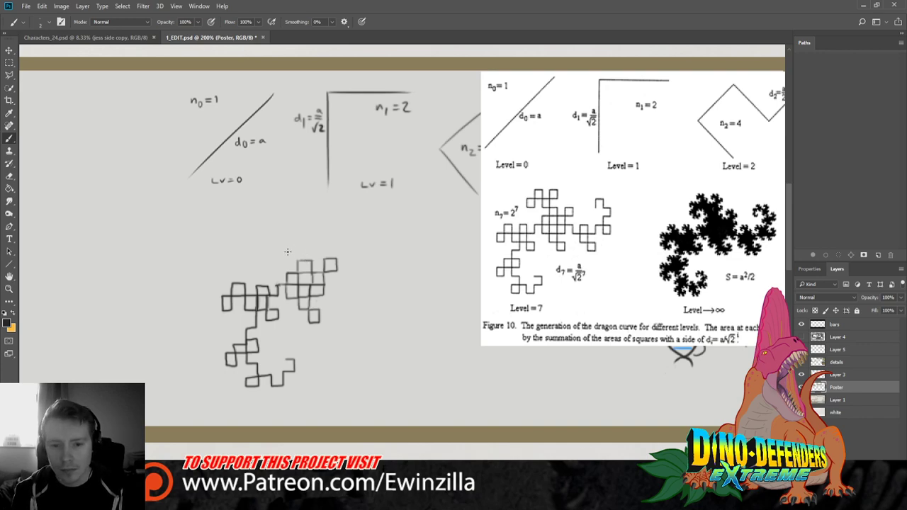
left_click_drag(283, 245, 285, 257)
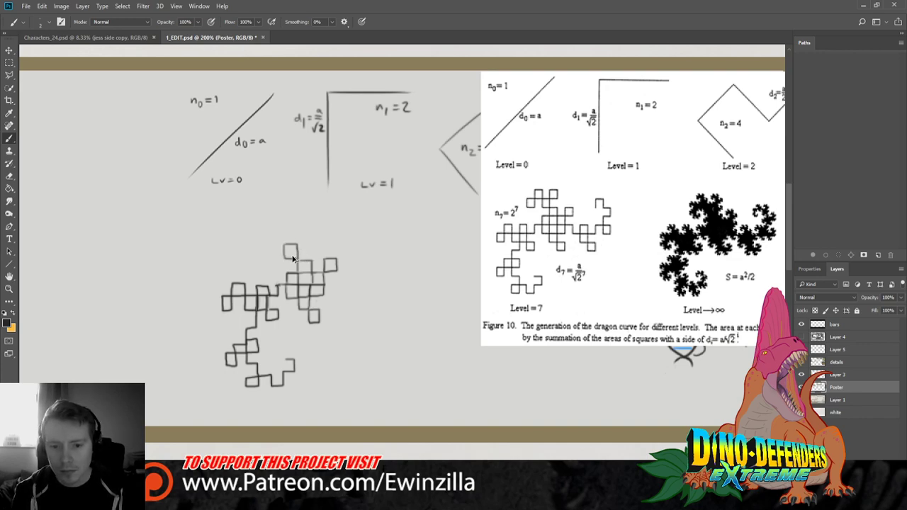
key("ctrl+z")
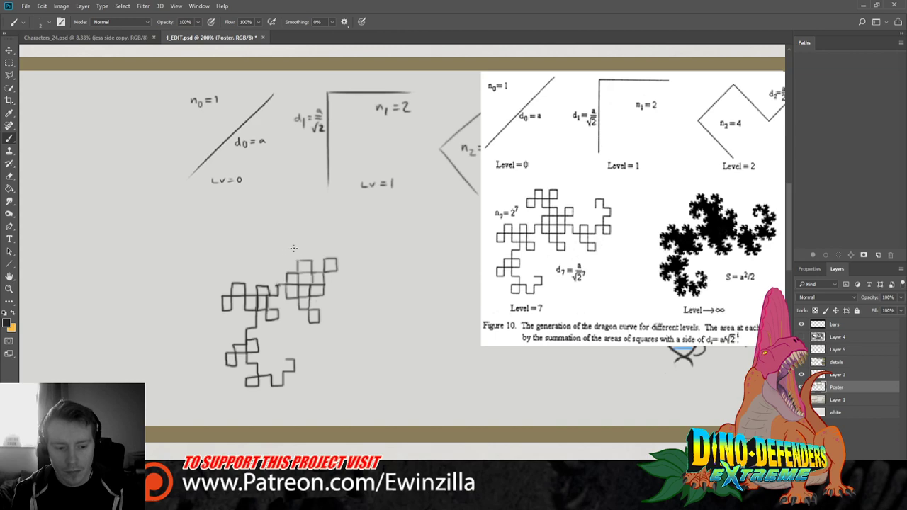
mouse_move(298, 260)
left_mouse_down()
mouse_move(286, 247)
mouse_move(297, 260)
left_mouse_up()
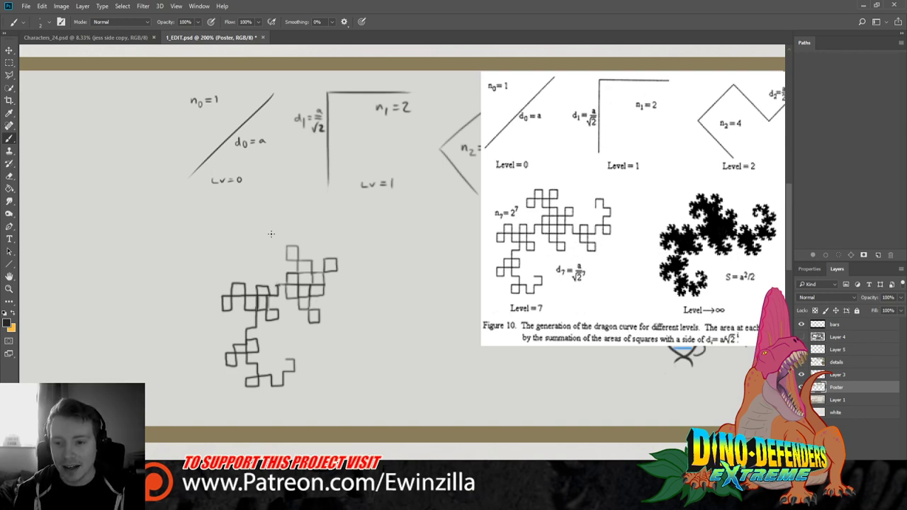
mouse_move(287, 259)
left_mouse_down()
mouse_move(287, 247)
mouse_move(298, 247)
left_mouse_up()
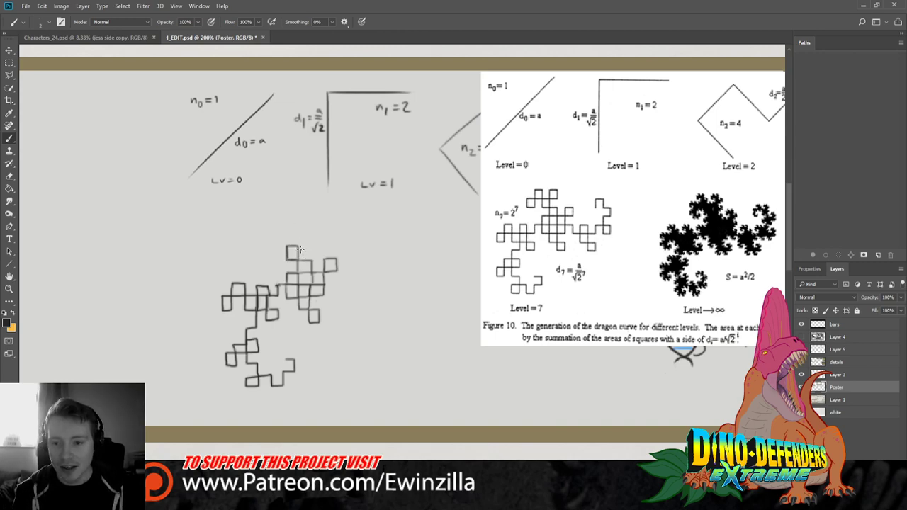
Draw the top branch of the level 7 curve, with squares on both sides and a small square hanging at its left end
mouse_move(298, 232)
left_mouse_down()
mouse_move(308, 246)
mouse_move(301, 235)
mouse_move(273, 236)
mouse_move(275, 245)
left_mouse_up()
key("ctrl+z")
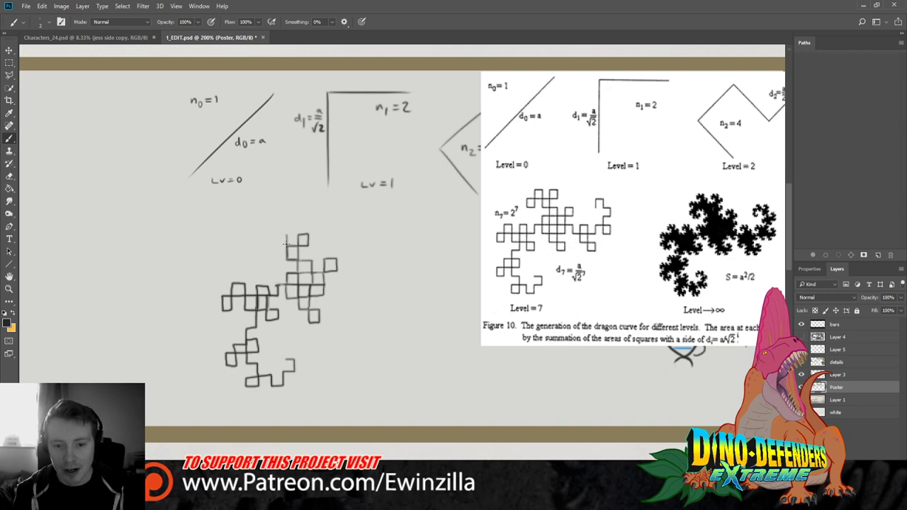
left_click_drag(287, 246, 272, 235)
key("ctrl+z")
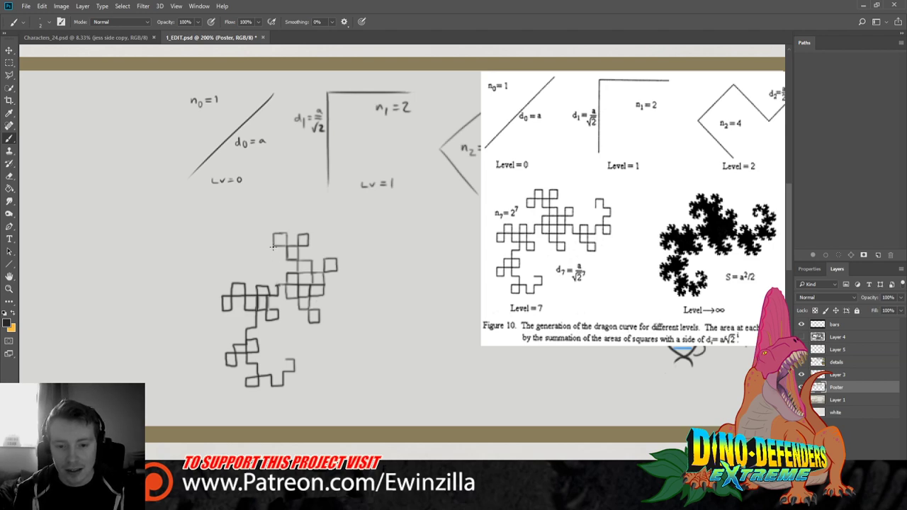
mouse_move(272, 246)
left_mouse_down()
mouse_move(259, 246)
mouse_move(261, 257)
mouse_move(272, 256)
left_mouse_up()
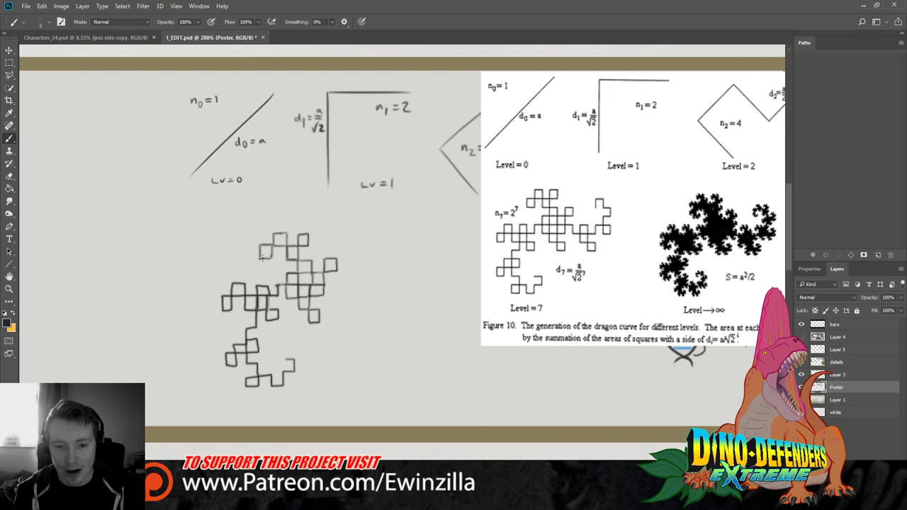
left_click_drag(259, 257, 272, 258)
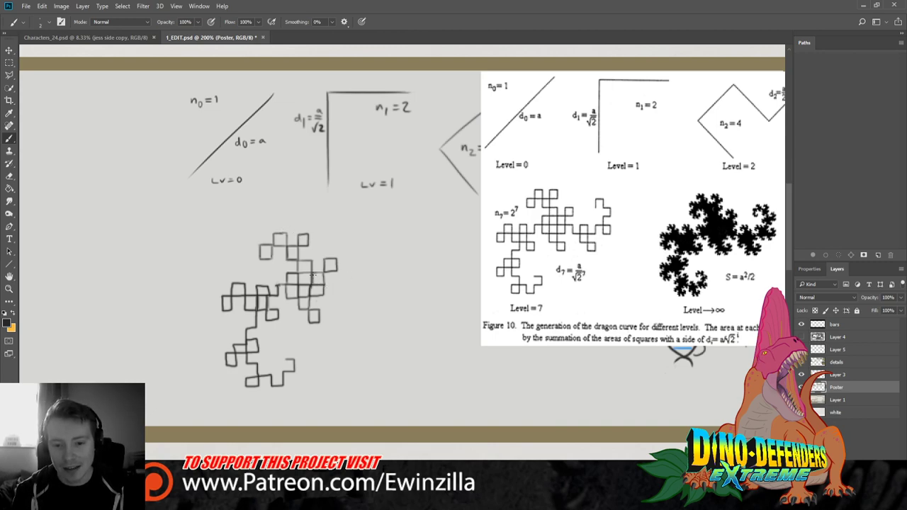
Extend the curve from the block's right side with a short line turning down, and darken the link on the block's left side
left_click_drag(323, 285, 332, 287)
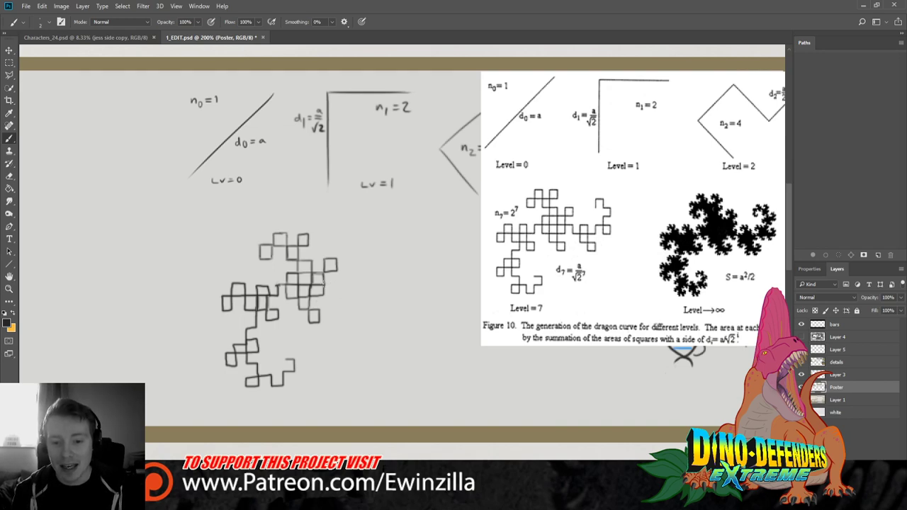
left_click_drag(333, 285, 334, 299)
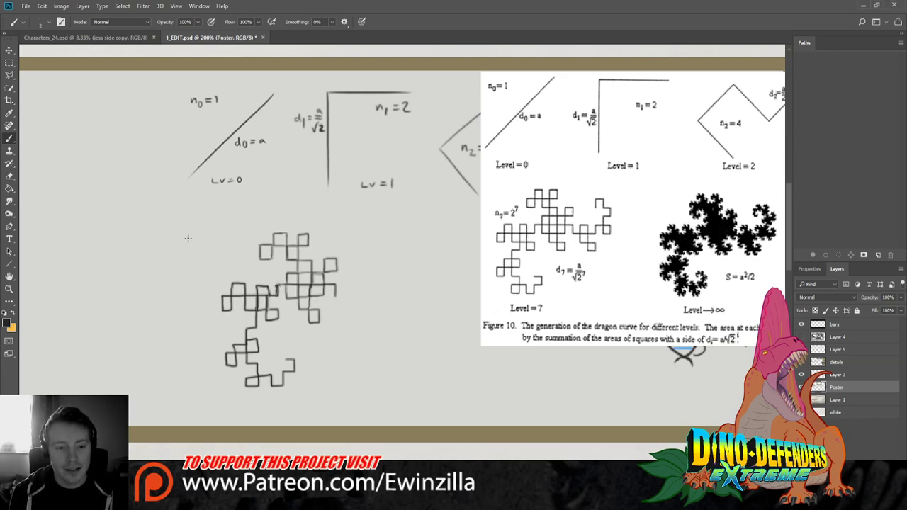
left_click(9, 201)
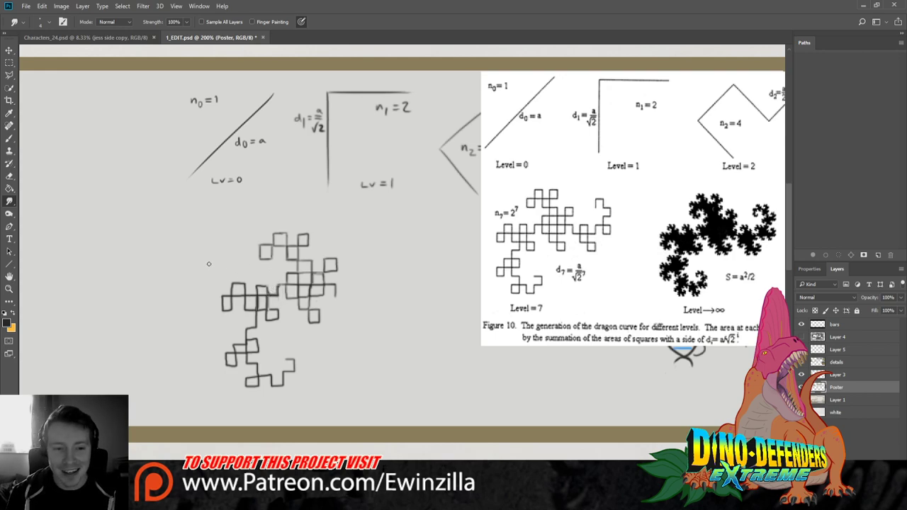
key("b")
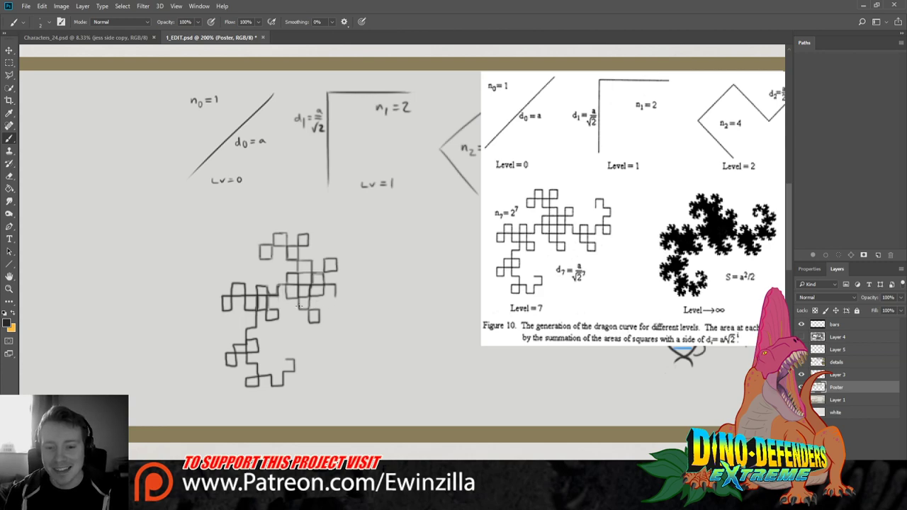
left_click_drag(278, 285, 291, 285)
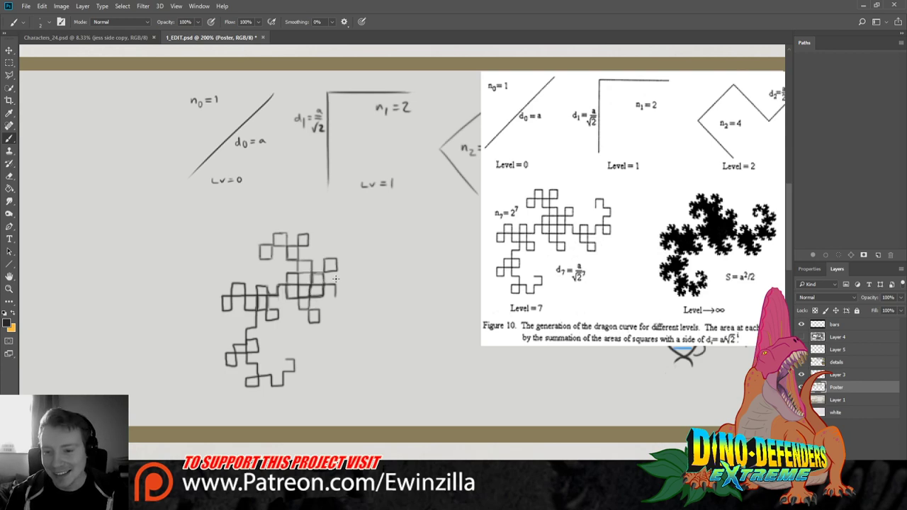
Complete the right arm of the level 7 curve with chained small squares and an open hook rising at its end
left_click_drag(336, 297, 361, 296)
left_click_drag(346, 295, 346, 286)
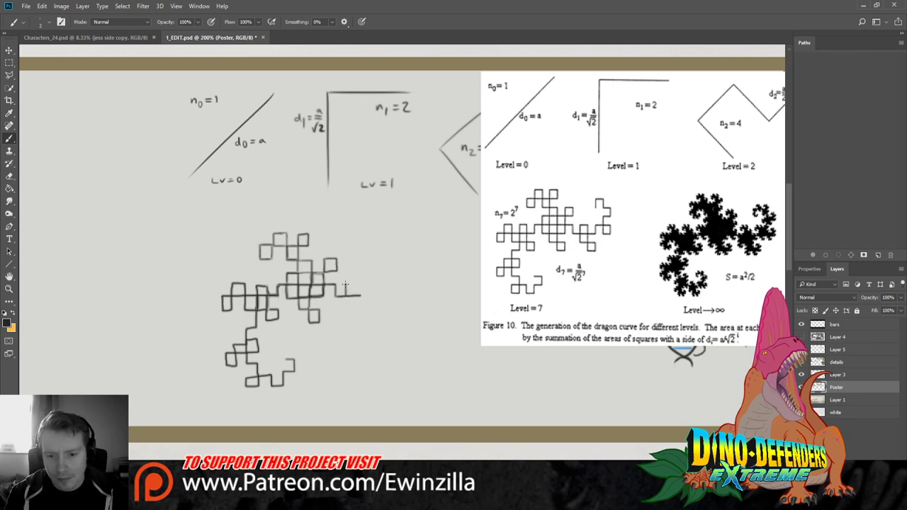
left_click_drag(345, 284, 360, 294)
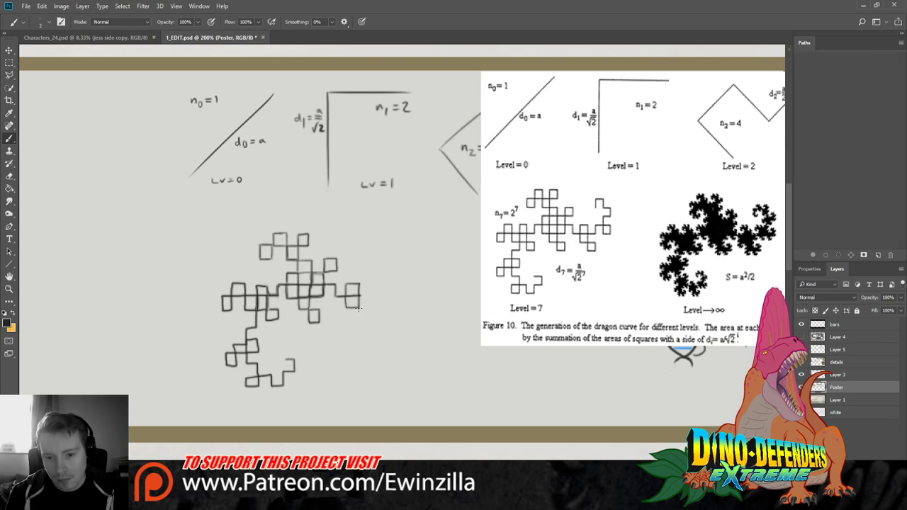
mouse_move(359, 308)
left_mouse_down()
mouse_move(372, 319)
mouse_move(363, 308)
left_mouse_up()
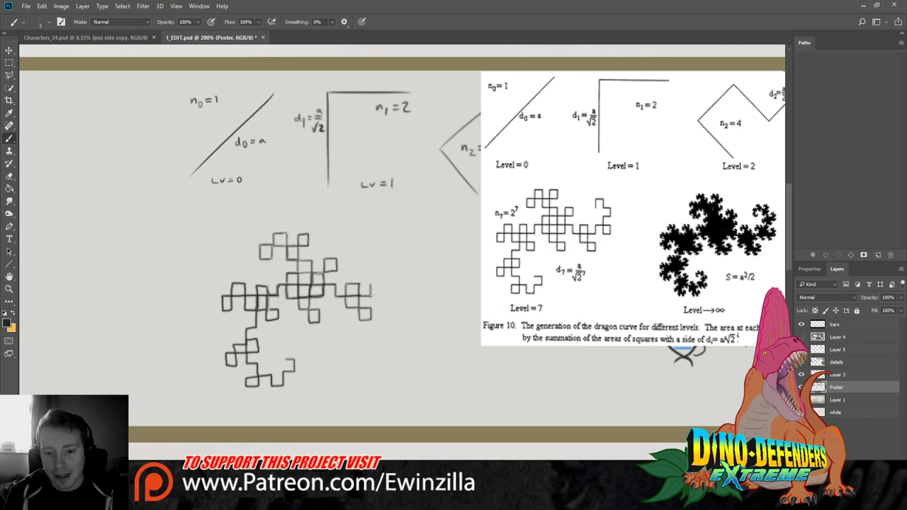
mouse_move(370, 284)
left_mouse_down()
mouse_move(391, 284)
mouse_move(389, 296)
mouse_move(380, 297)
mouse_move(380, 277)
mouse_move(392, 257)
mouse_move(374, 249)
mouse_move(390, 292)
mouse_move(380, 292)
mouse_move(371, 260)
left_mouse_up()
key("ctrl+z")
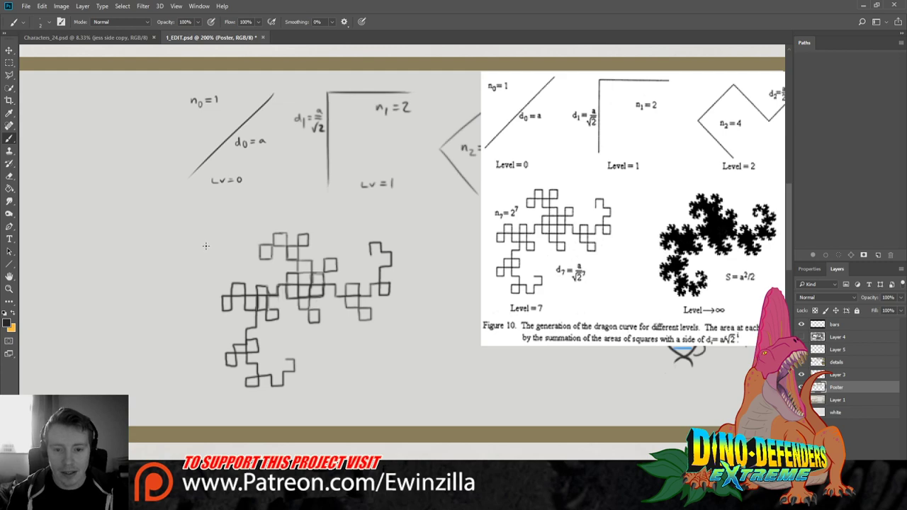
Hide the reference image, scale the level 7 curve to 68.63% width and 75.43% height, and place it below the Lv=0 diagram
key("m")
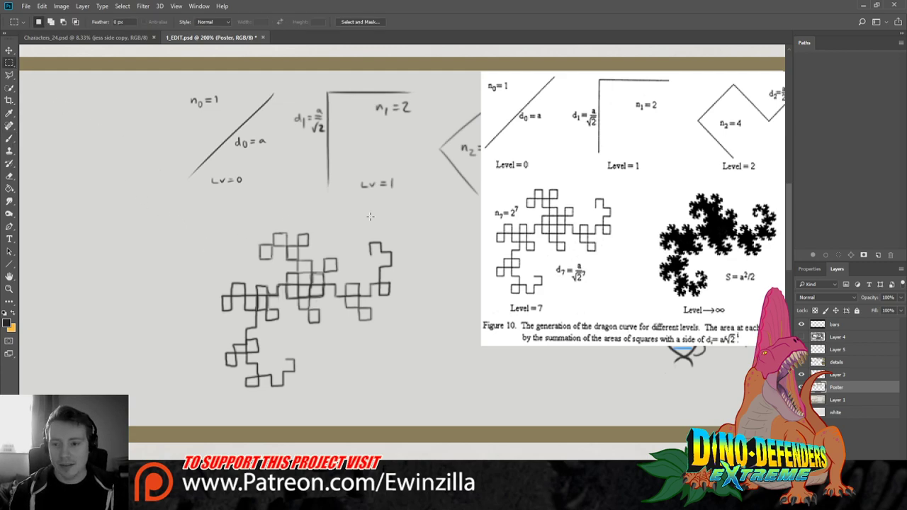
left_click(804, 349)
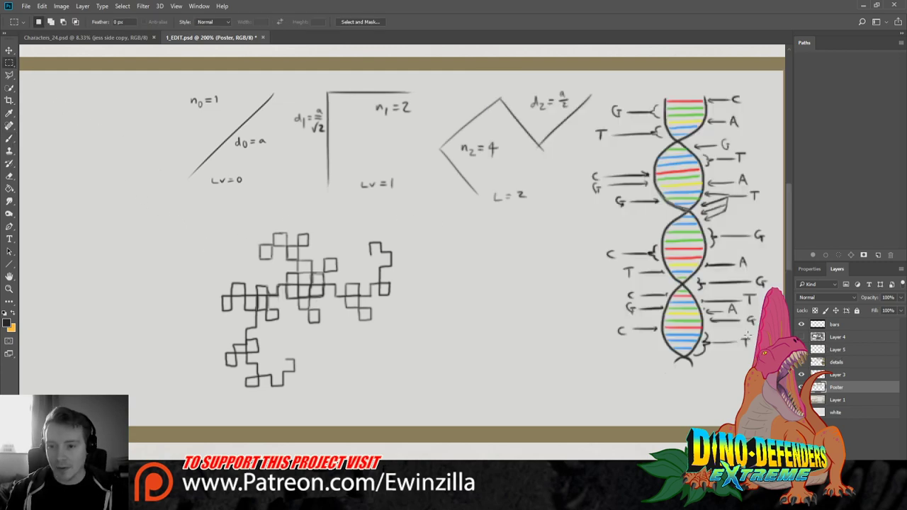
left_click_drag(219, 223, 407, 389)
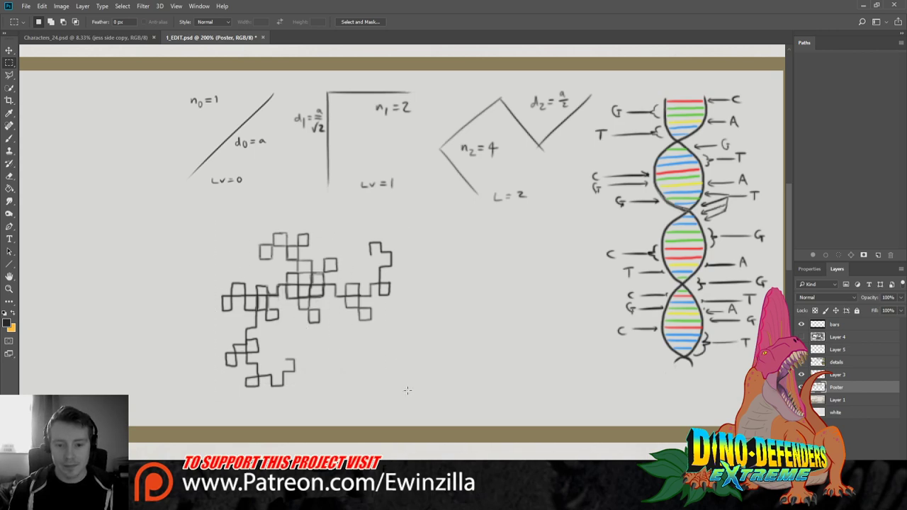
key("v")
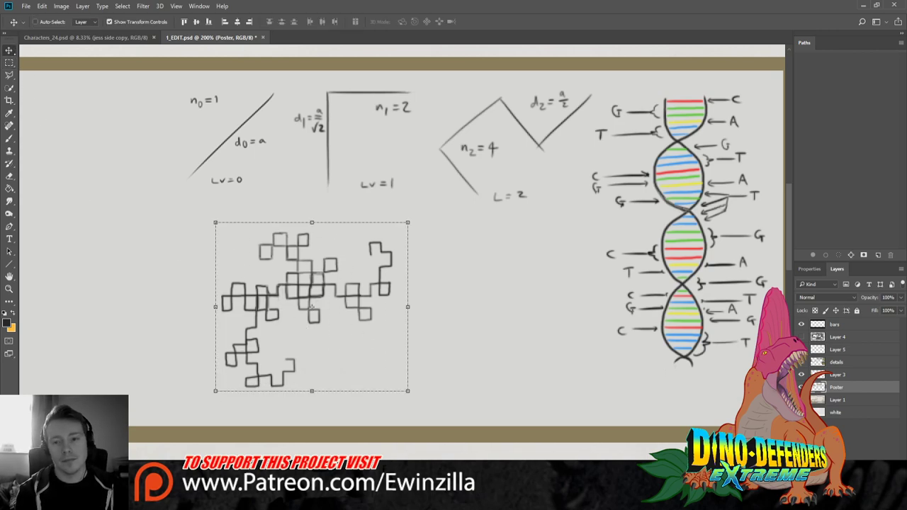
left_click_drag(407, 222, 292, 268)
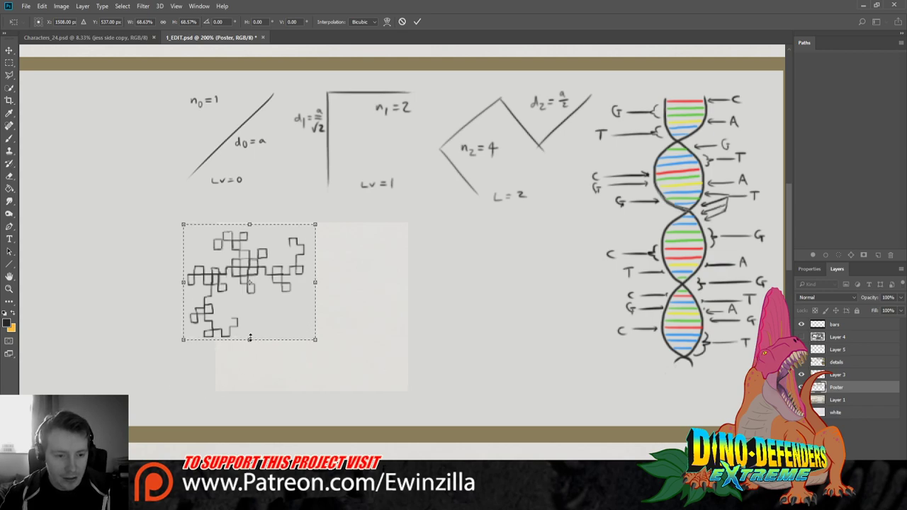
left_click_drag(250, 338, 247, 350)
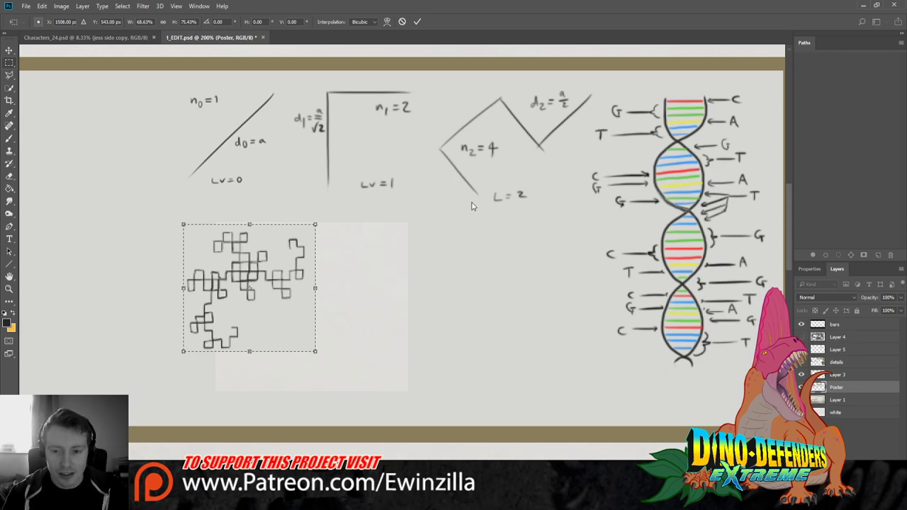
key("Return")
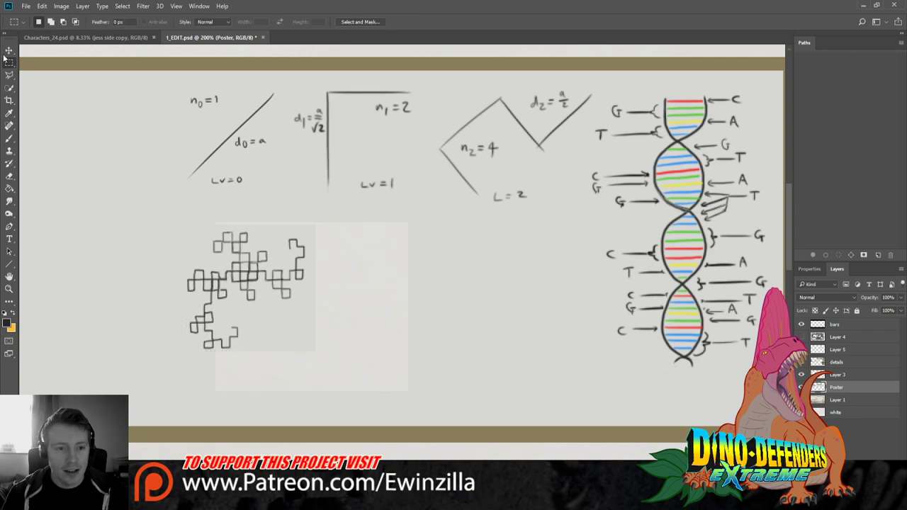
Cover the upper edge of the pale patches around the level 7 curve by stretching a small blank board sample horizontally to about 3514%
left_click_drag(203, 217, 207, 227)
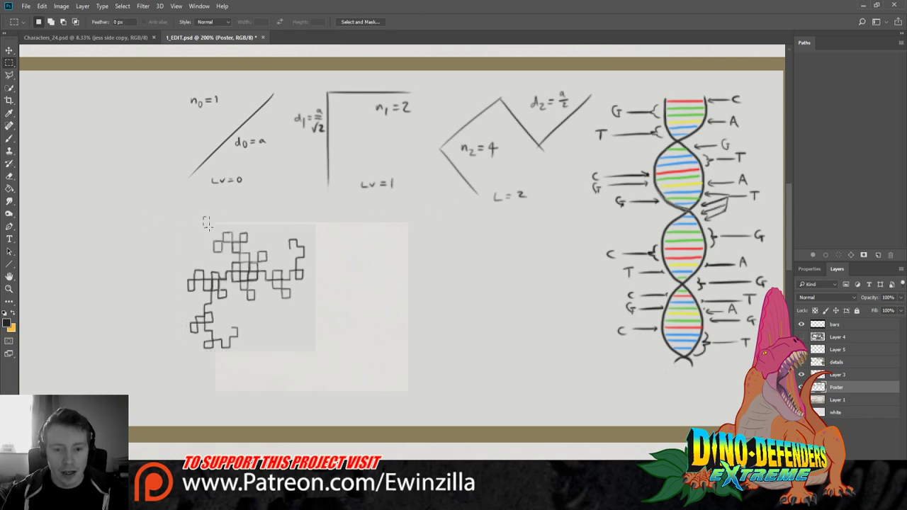
key("v")
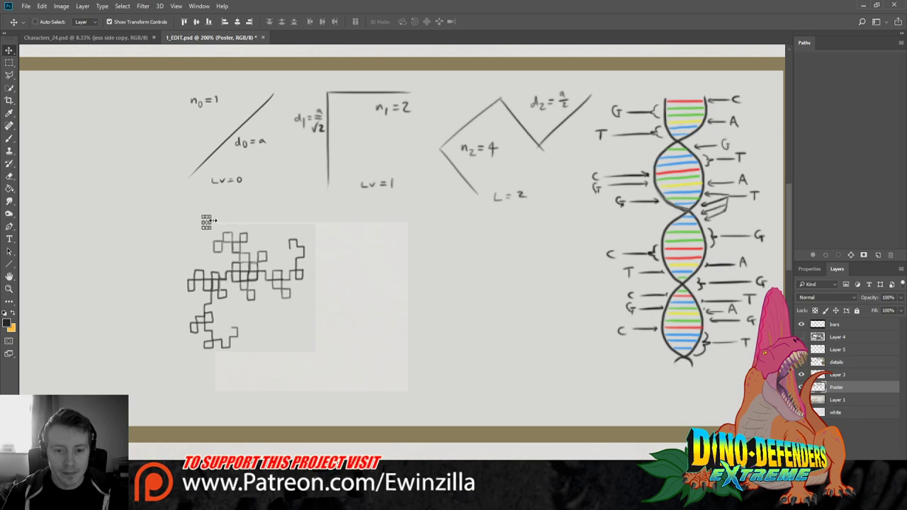
left_click_drag(209, 222, 435, 222)
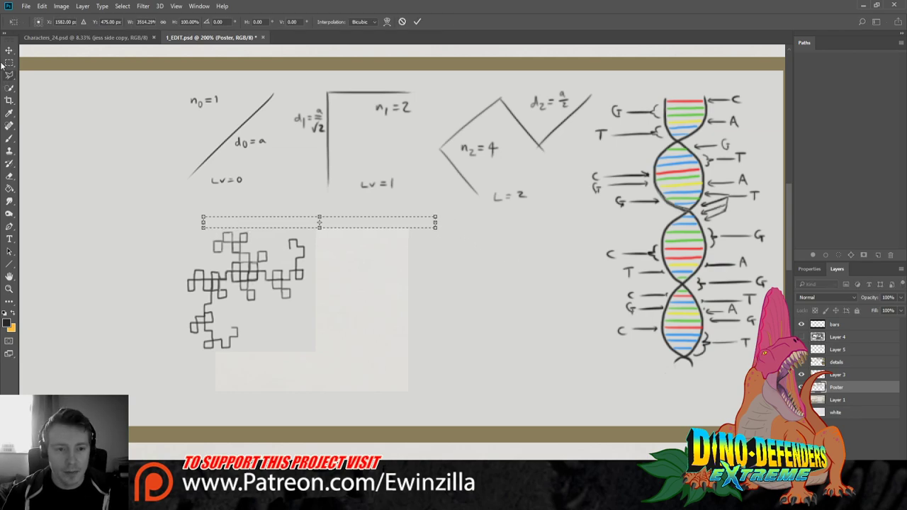
key("m")
key("Return")
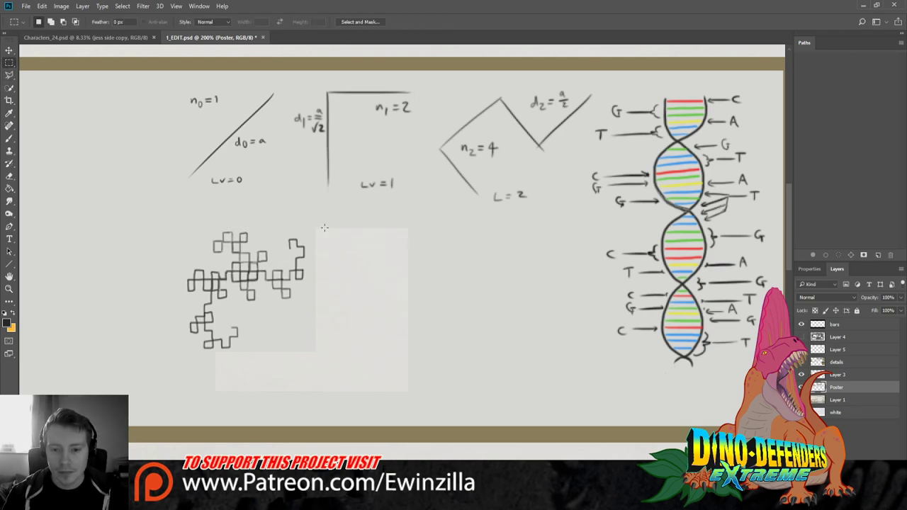
Cover the pale patch right of the level 7 curve with a blank board sample stretched to about 1980% height, and clean up the remaining patch
left_click_drag(312, 217, 362, 406)
key("v")
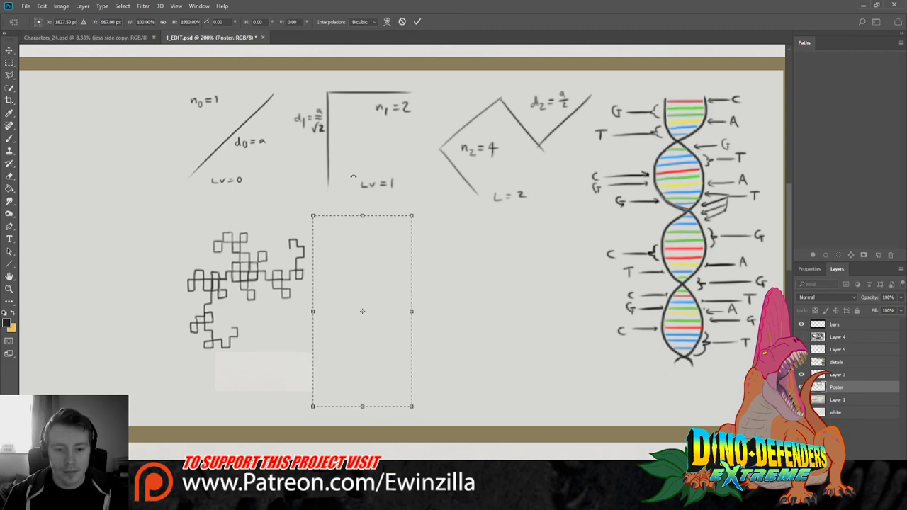
left_click(10, 50)
left_click(9, 62)
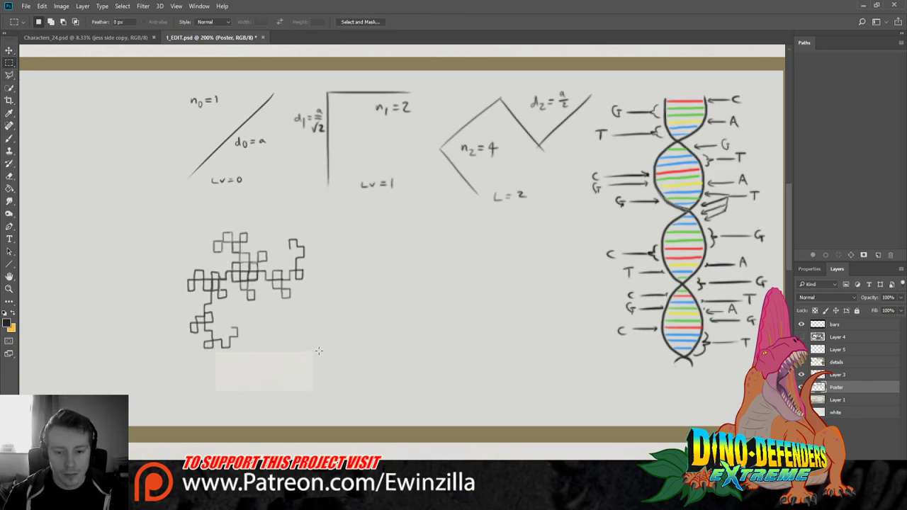
left_click(9, 201)
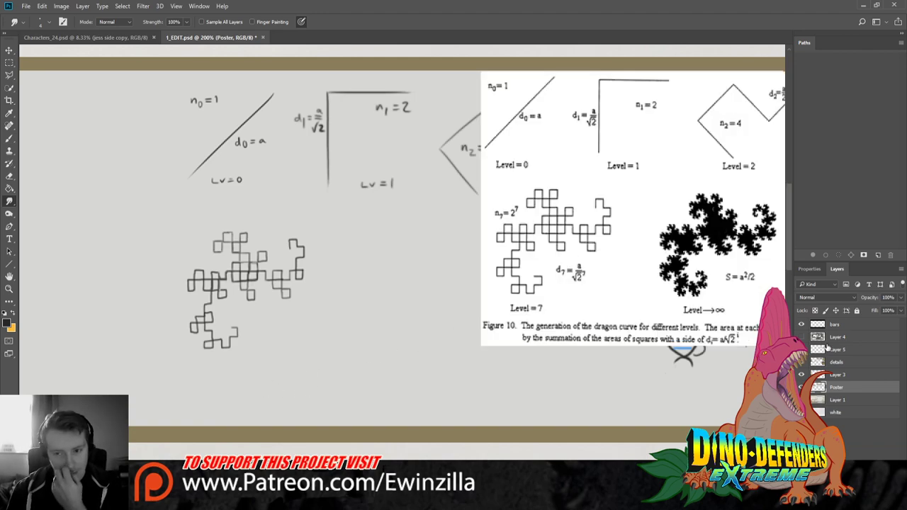
Handwrite n7=2^7 at the upper left of the level 7 curve and Lv=7 beneath it with the Brush
left_click(10, 138)
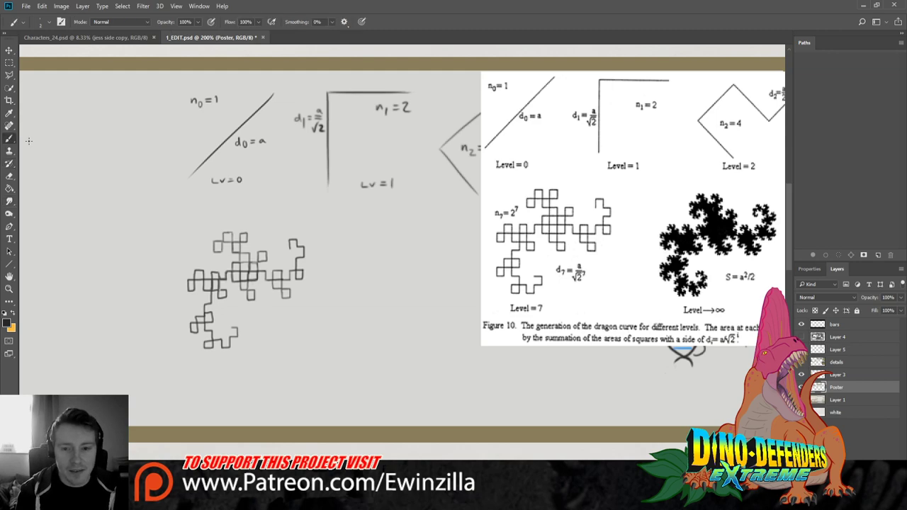
mouse_move(185, 238)
left_mouse_down()
mouse_move(194, 238)
mouse_move(190, 246)
mouse_move(210, 235)
left_mouse_up()
key("ctrl+z")
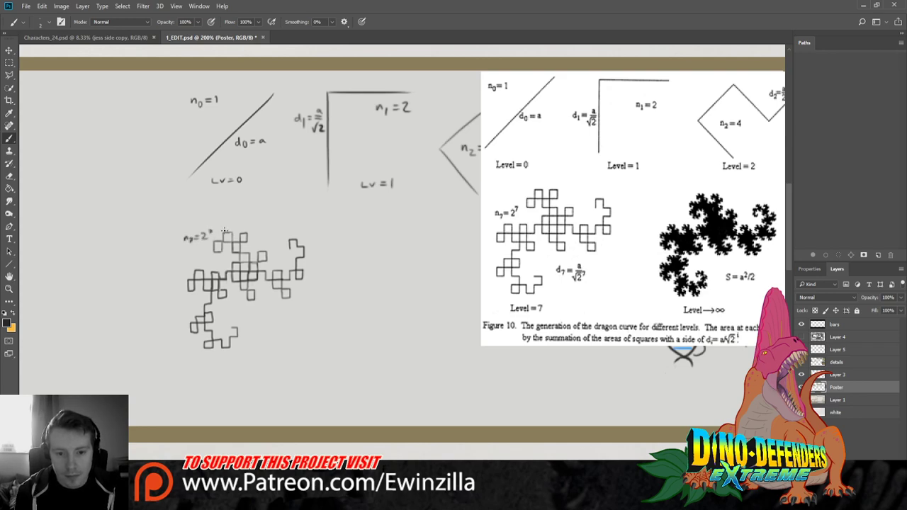
left_click_drag(221, 353, 252, 361)
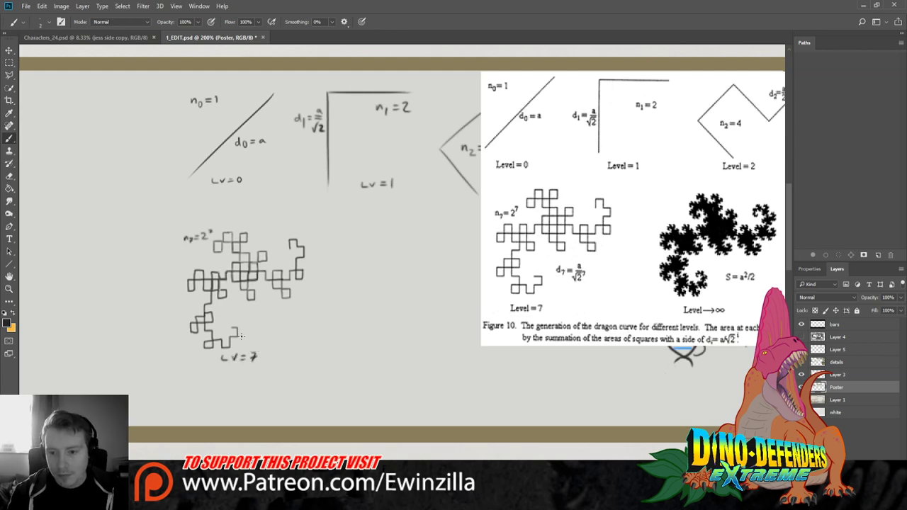
Handwrite the formula d7 = a/√2^7 to the lower right of the level 7 curve
left_click_drag(269, 317, 271, 320)
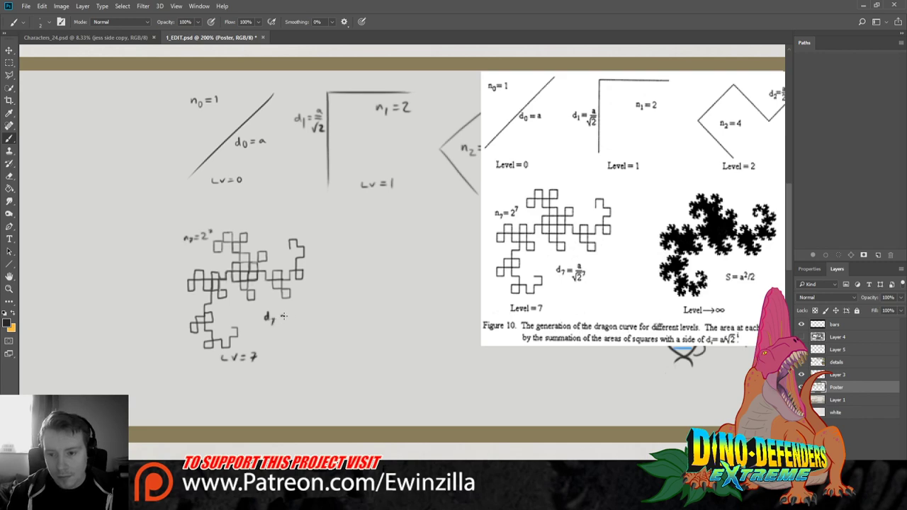
left_click_drag(278, 315, 284, 315)
left_click_drag(279, 318, 306, 318)
left_click_drag(301, 322, 308, 320)
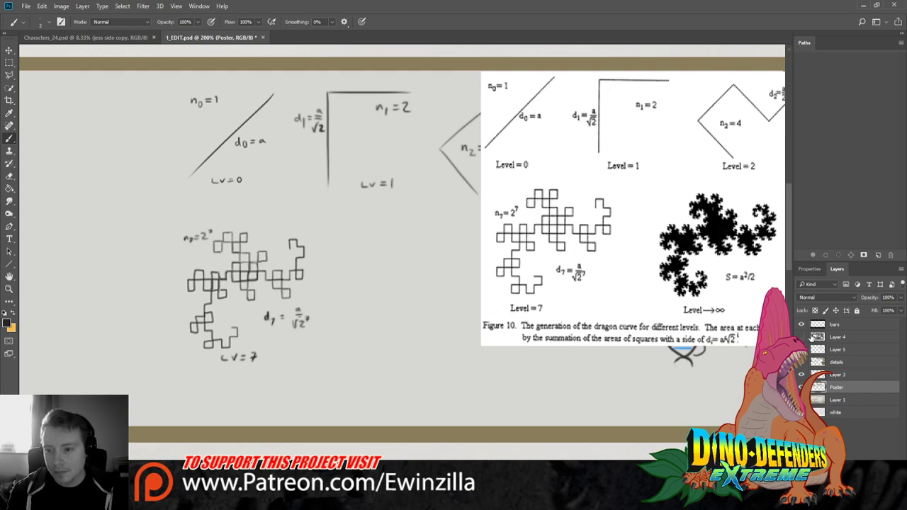
Move the reference image on Layer 5 over the finished level 7 drawing, leaving the blank board beside the solid dragon curve free
key("v")
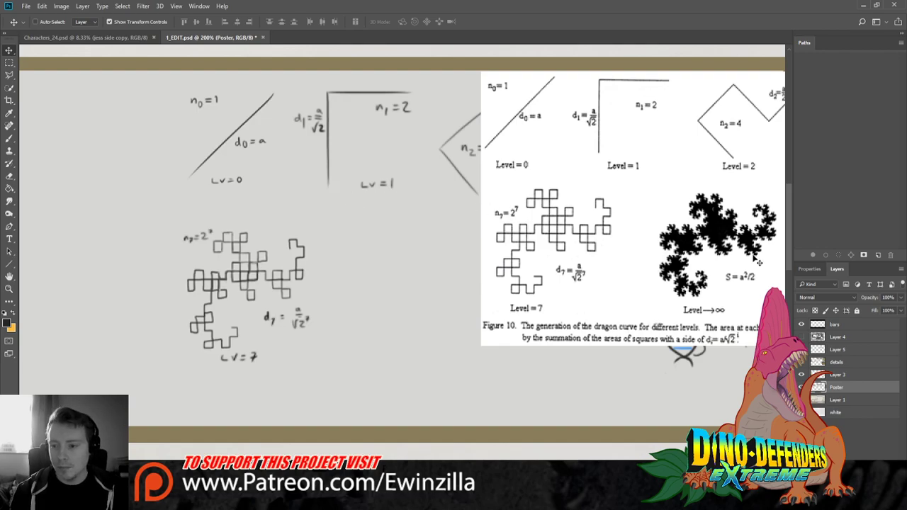
left_click(838, 350)
mouse_move(630, 194)
left_mouse_down()
mouse_move(316, 207)
mouse_move(168, 188)
mouse_move(208, 193)
left_mouse_up()
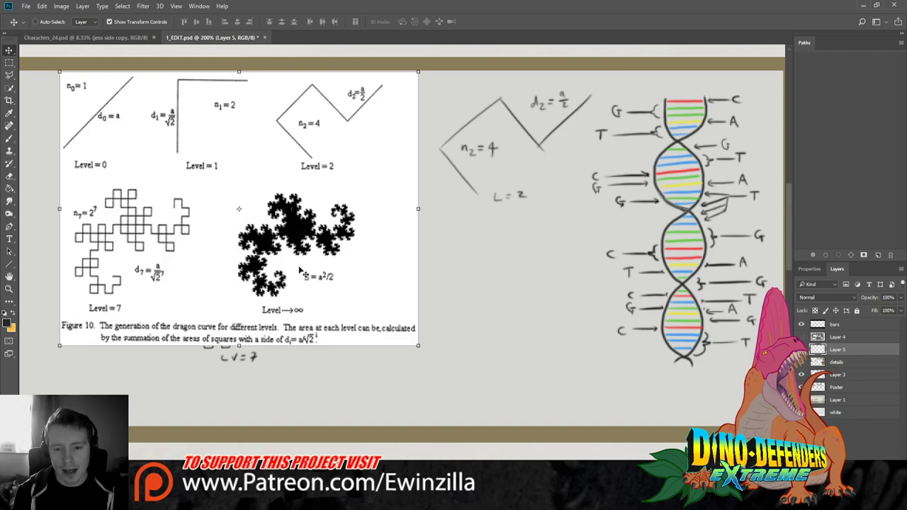
left_click_drag(299, 270, 199, 301)
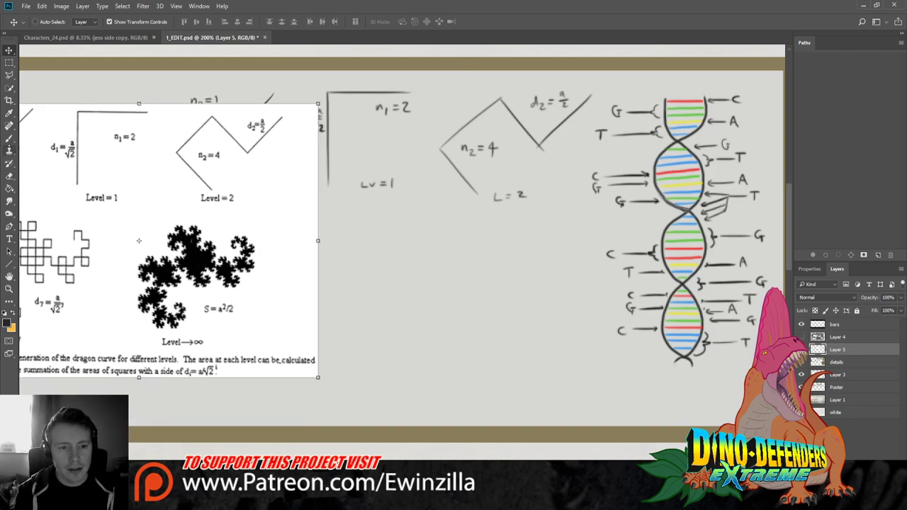
Write the formula S = a²/2 on the whiteboard below the n₁ = 2 diagram, using the Brush on the Poster layer
key("b")
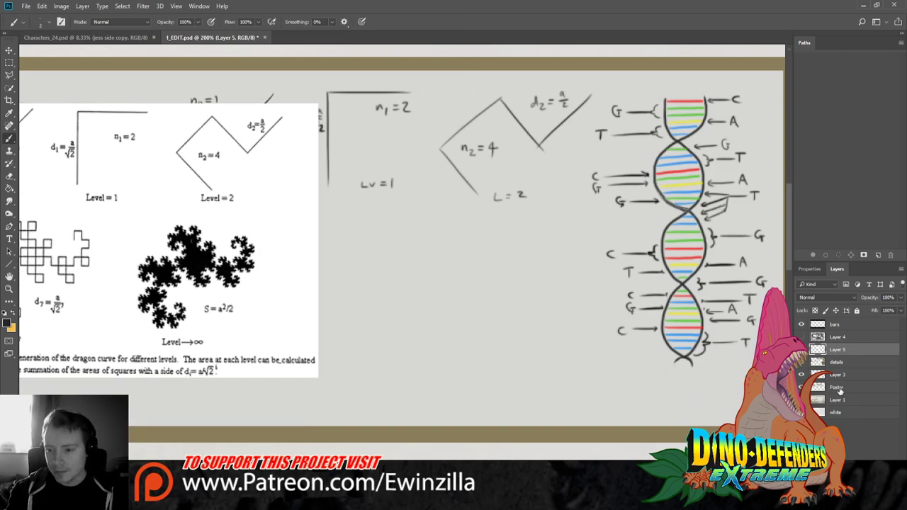
left_click(371, 294, "ctrl")
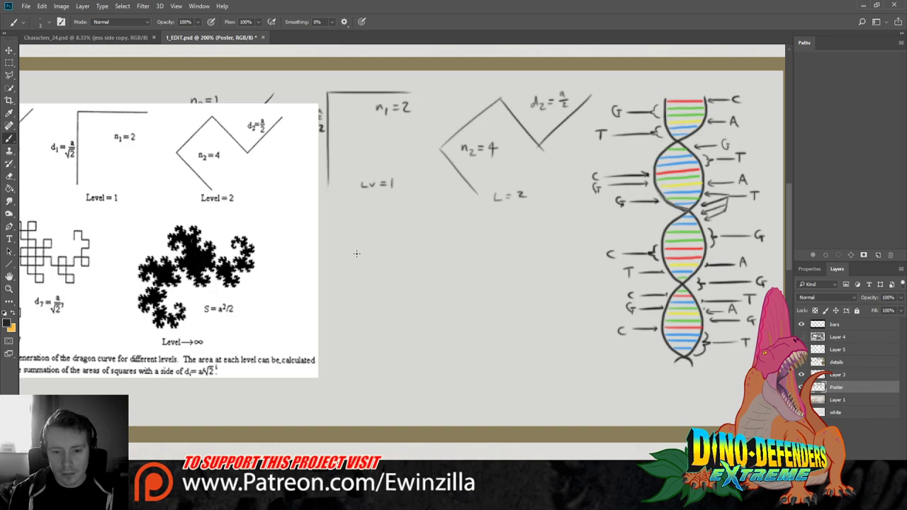
mouse_move(356, 253)
left_mouse_down()
mouse_move(348, 271)
mouse_move(385, 257)
mouse_move(409, 268)
mouse_move(424, 256)
mouse_move(420, 275)
mouse_move(447, 266)
left_mouse_up()
key("ctrl+z")
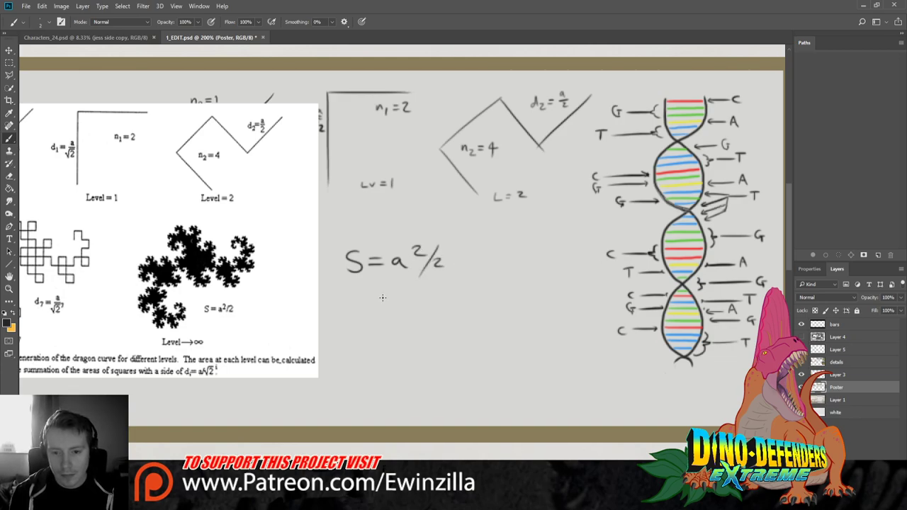
Write LV = ∞ beneath the S = a²/2 formula and delete Layer 5 with the dragon curve reference image
mouse_move(365, 297)
left_mouse_down()
mouse_move(379, 309)
mouse_move(397, 299)
mouse_move(377, 295)
mouse_move(390, 286)
mouse_move(441, 286)
mouse_move(433, 294)
left_mouse_up()
key("ctrl+alt+z")
key("ctrl+alt+z")
key("ctrl+alt+z")
key("ctrl+alt+z")
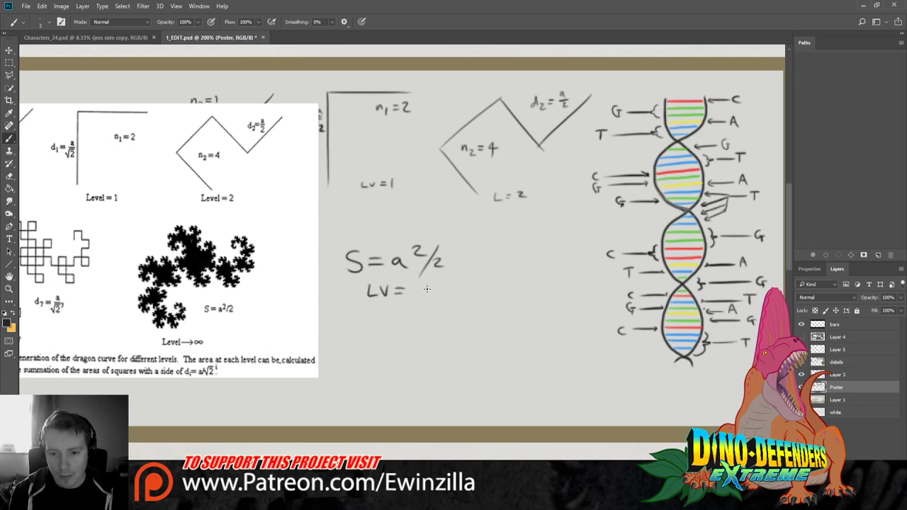
left_click_drag(428, 288, 443, 287)
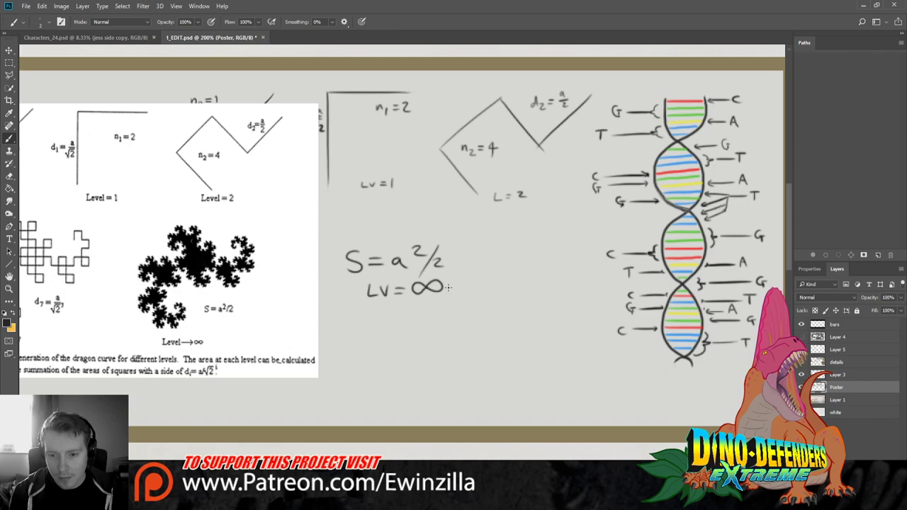
left_click(849, 351)
key("Delete")
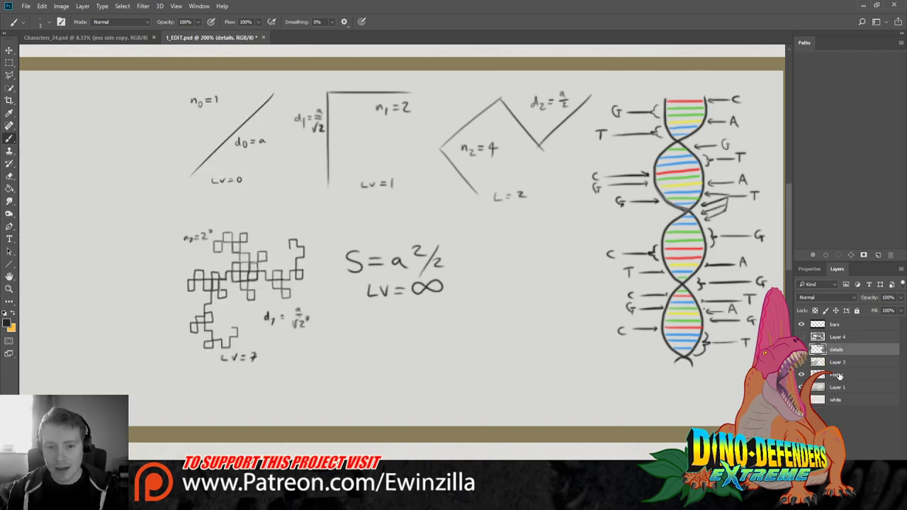
Select the S = a²/2 and LV = ∞ text on the Poster layer and scale it to about 65% width and 63% height
key("m")
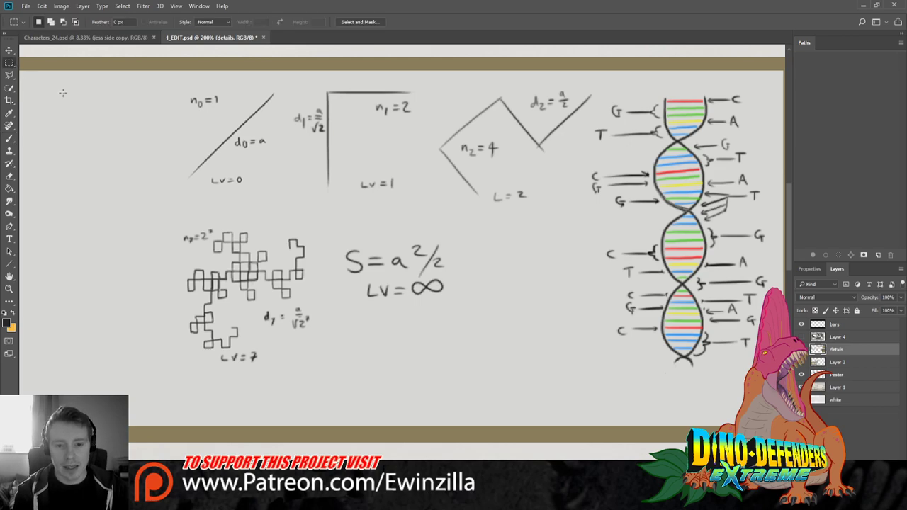
left_click_drag(464, 320, 458, 306)
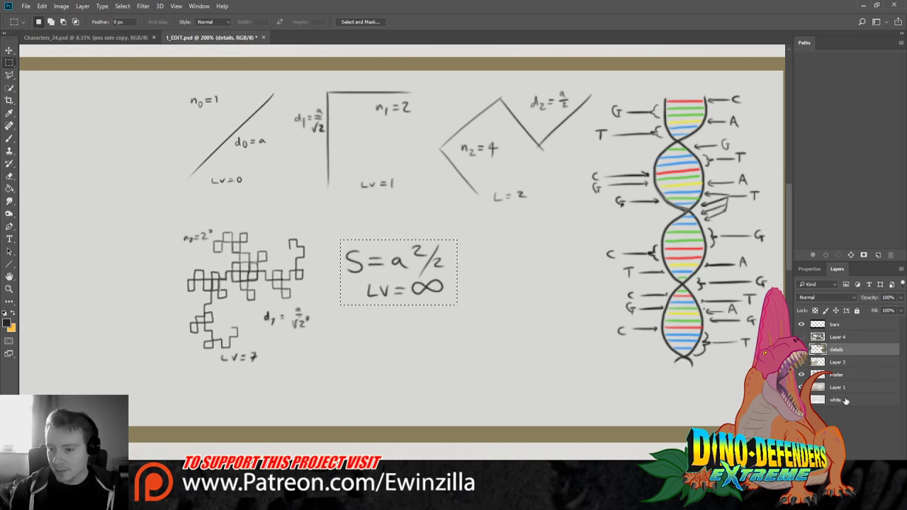
left_click(838, 387)
left_click(851, 375)
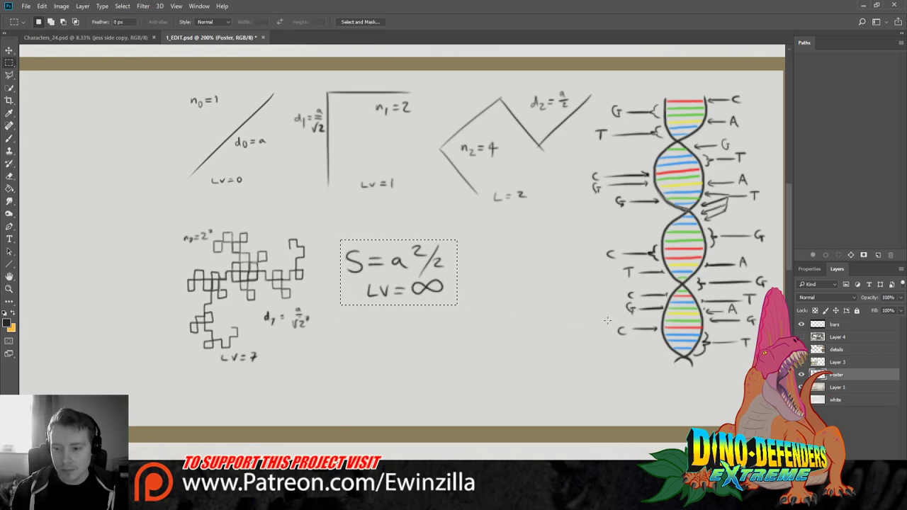
key("v")
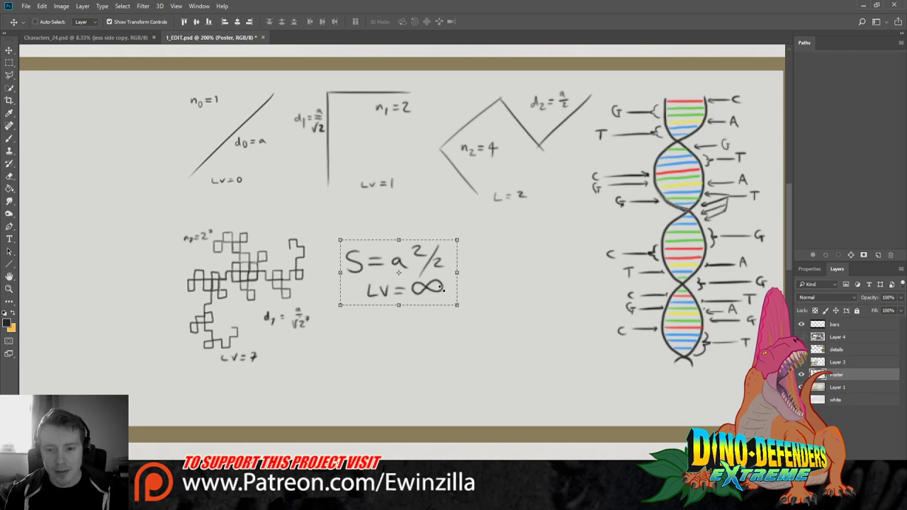
key("ctrl+t")
left_click_drag(453, 302, 417, 281)
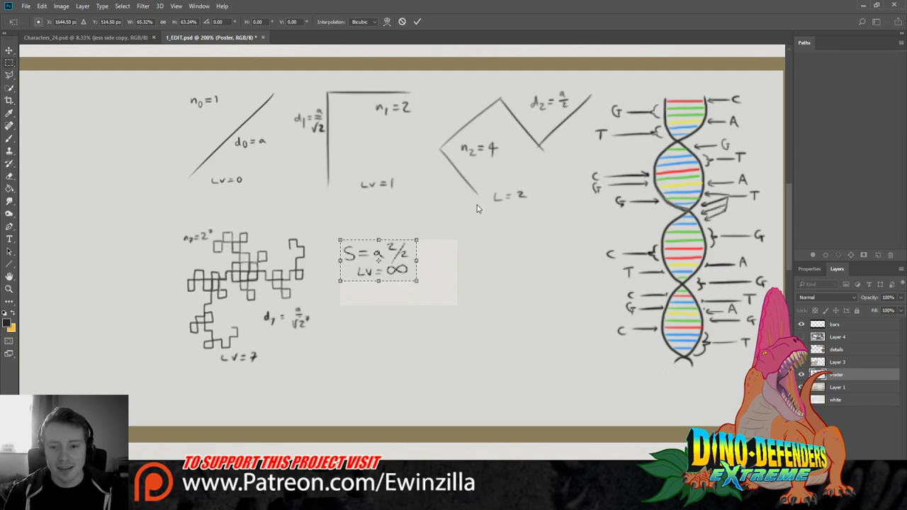
key("Return")
Move the reduced formula text down and slightly right on the whiteboard, then deselect it
key("m")
key("v")
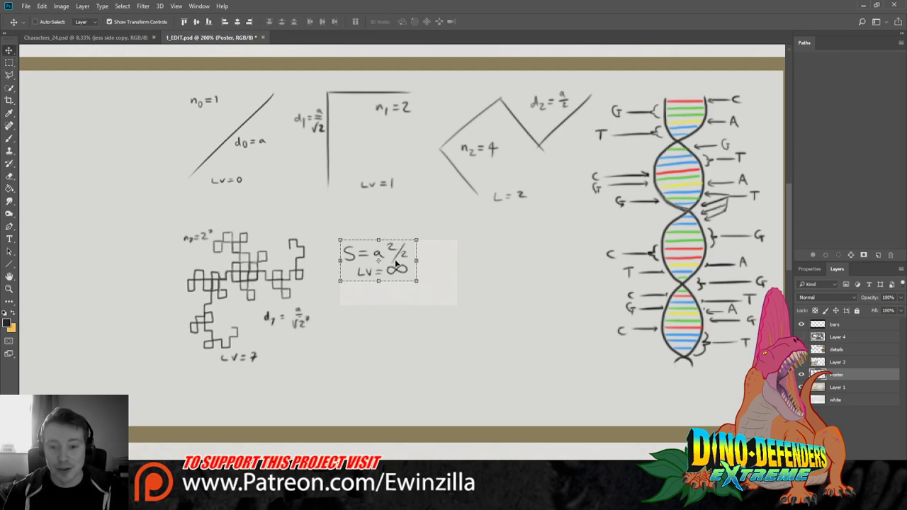
left_click_drag(402, 254, 420, 293)
key("ctrl+t")
key("Return")
left_click(9, 62)
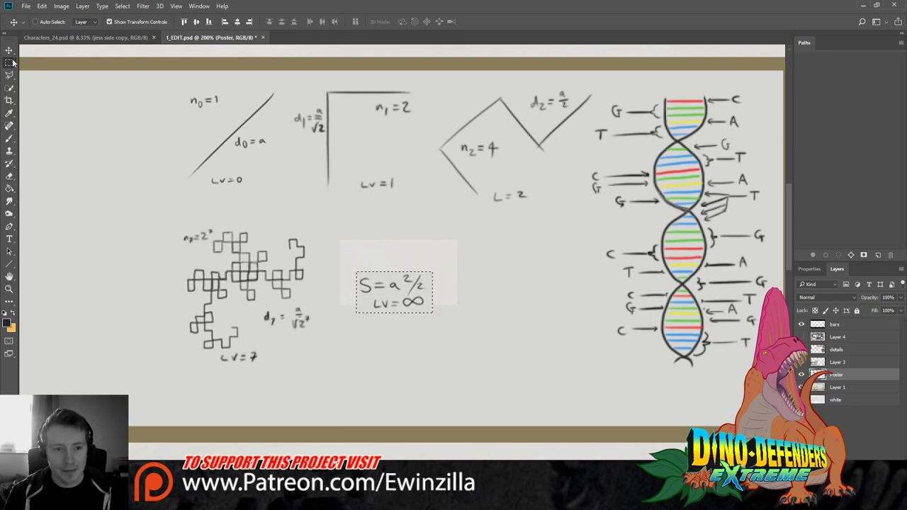
left_click(399, 283)
Stretch a narrow strip of clean whiteboard left of the formula rightward to cover the left edge of the pale patch
left_click_drag(323, 229, 337, 318)
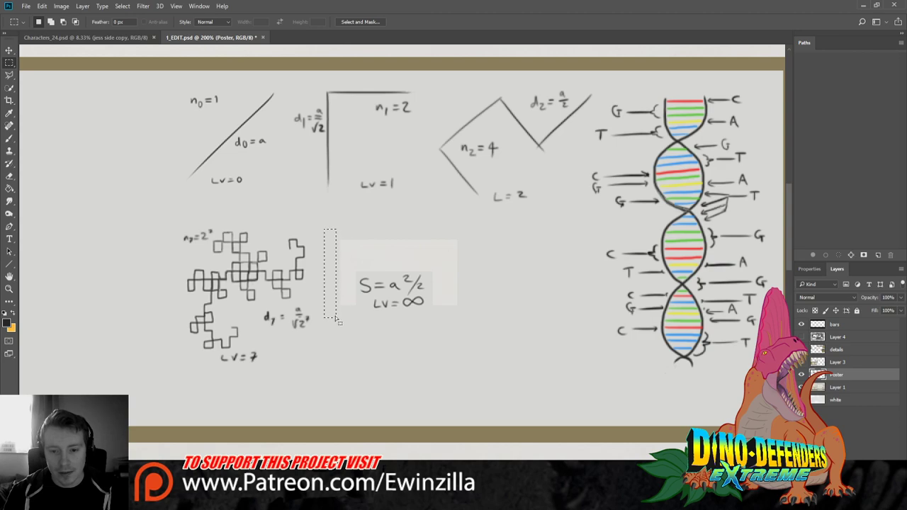
key("v")
left_click_drag(337, 273, 358, 274)
Stretch a clean whiteboard strip from right of the formula to 280% width, covering the right part of the pale patch
left_click(9, 63)
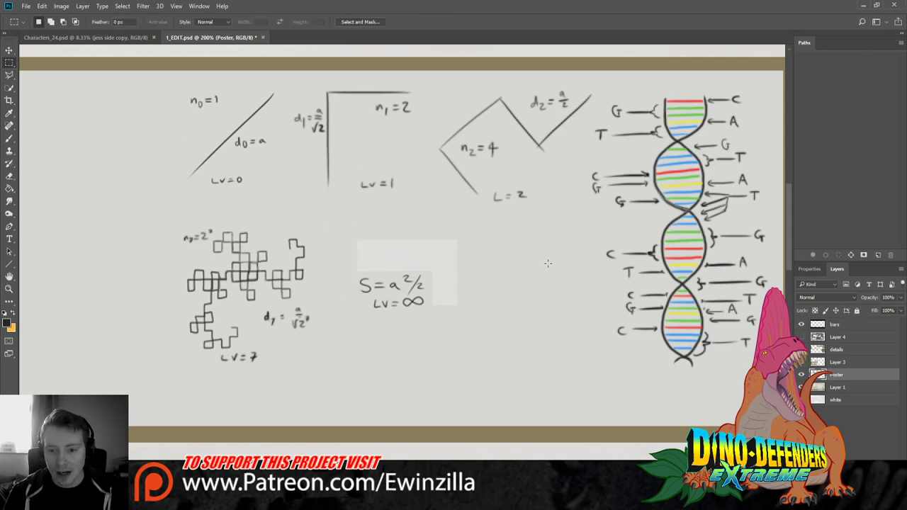
left_click_drag(482, 227, 465, 335)
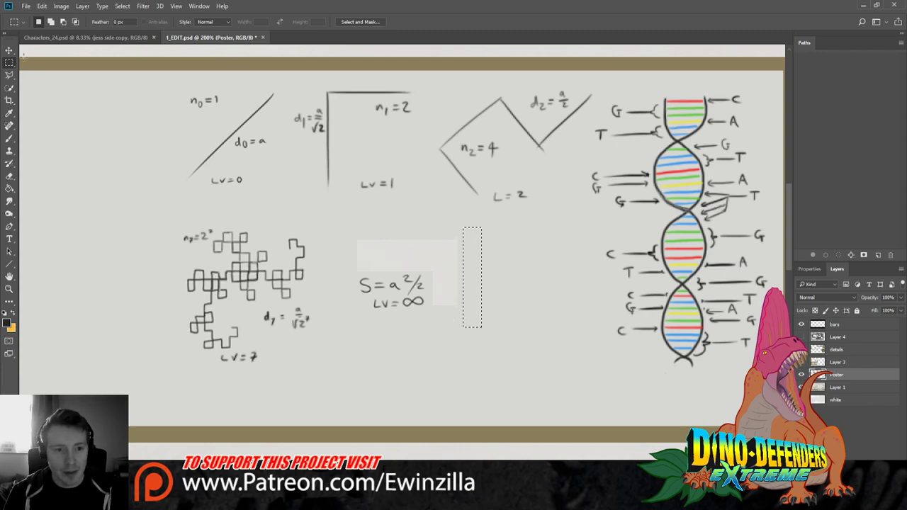
key("v")
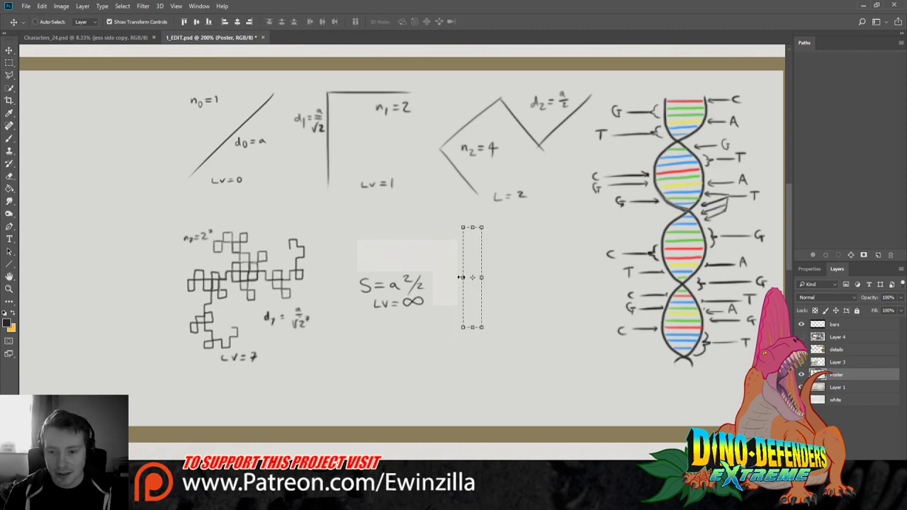
left_click_drag(463, 278, 430, 278)
Stretch a clean whiteboard strip from above the formula to about 294% height over the remaining pale patch, then deselect
left_click(9, 63)
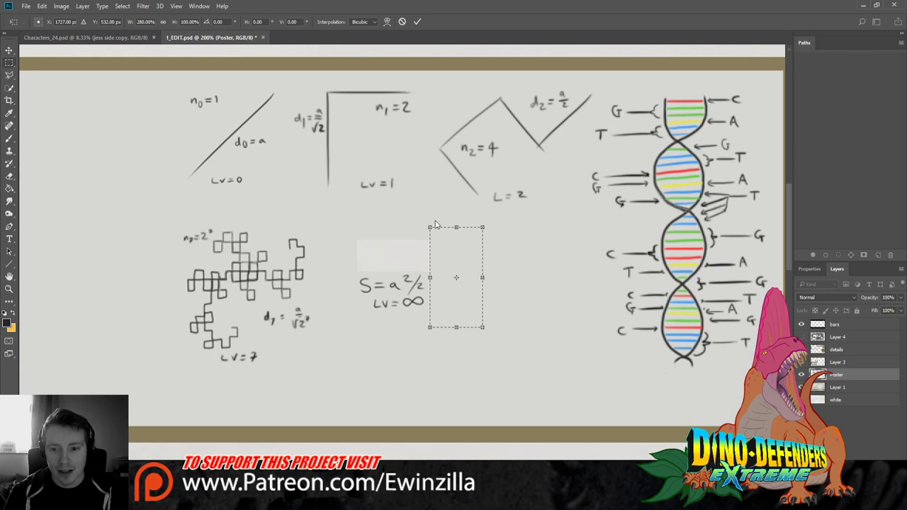
left_click_drag(339, 222, 448, 237)
left_click(9, 51)
left_click_drag(393, 238, 388, 273)
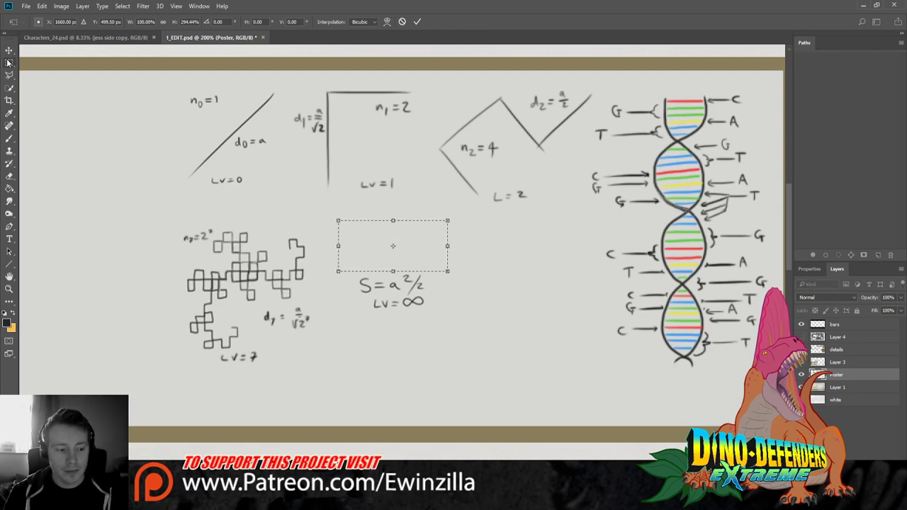
left_click(9, 62)
left_click(505, 240)
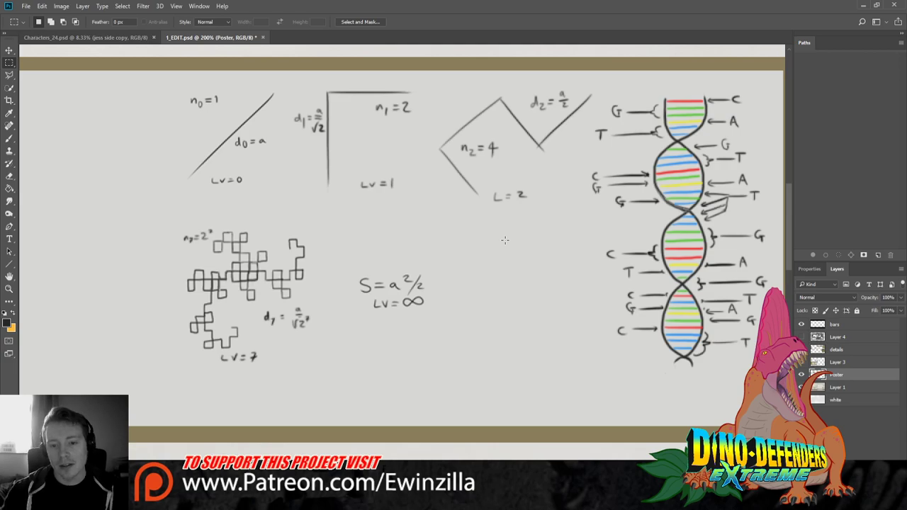
Write the underlined heading CHEMICAL TRIALS with the Brush in the whiteboard's empty upper-left area
key("z")
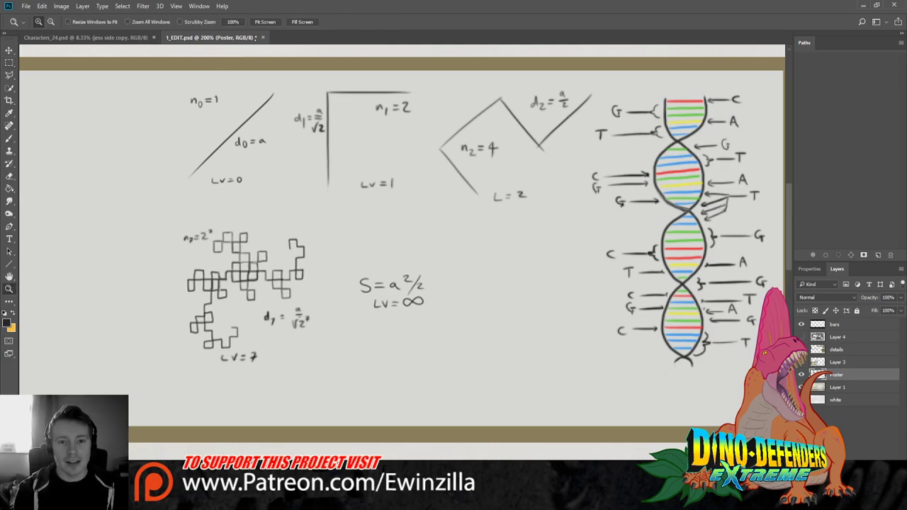
left_click_drag(485, 199, 327, 243)
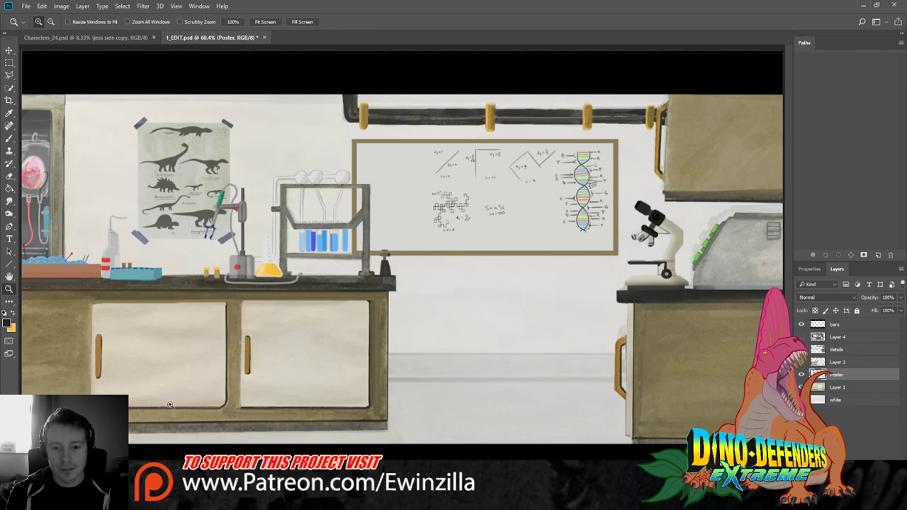
left_click(547, 200)
left_click(347, 144)
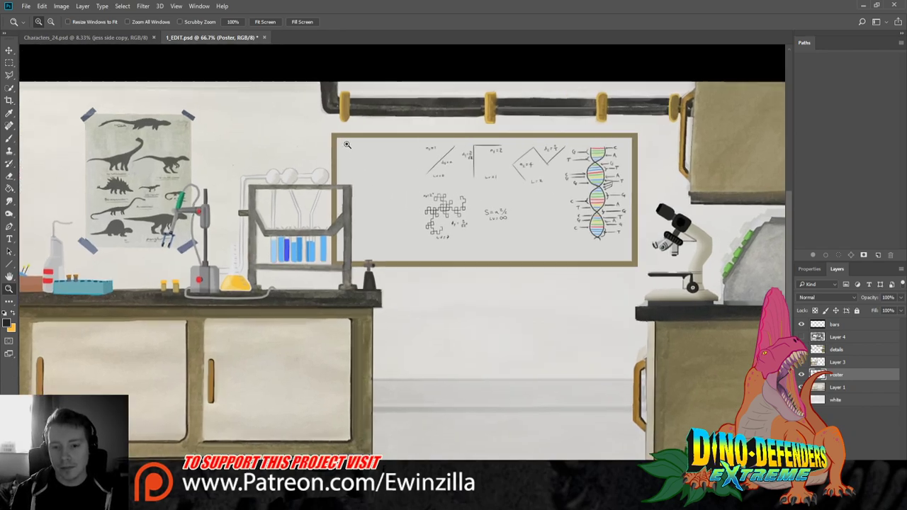
left_click(348, 145)
left_click(347, 145)
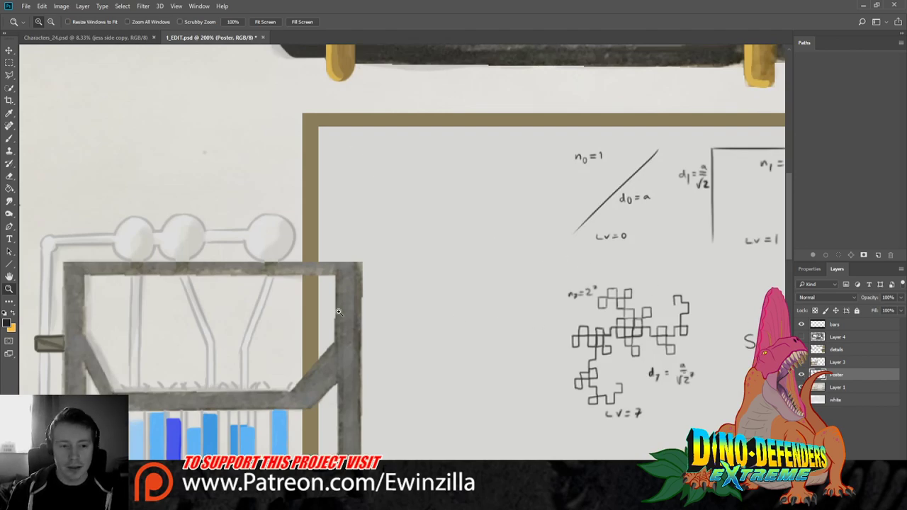
left_click(9, 138)
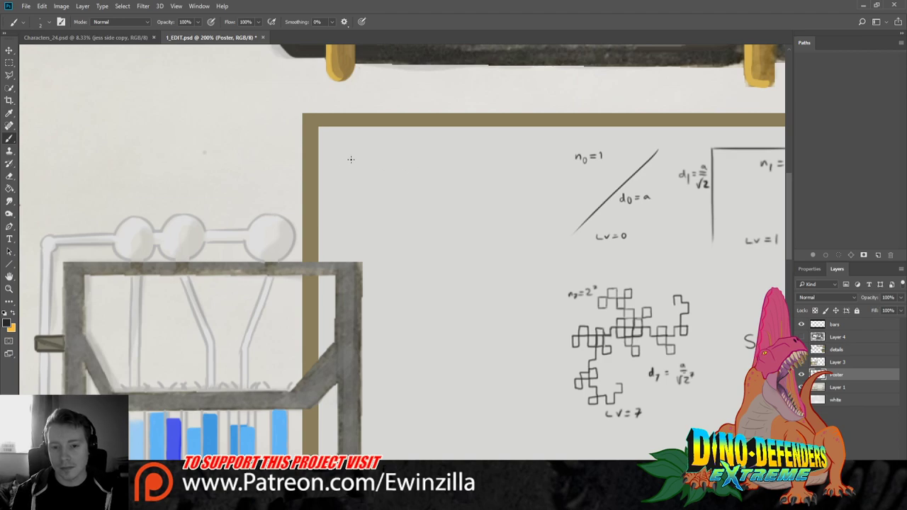
mouse_move(351, 158)
left_mouse_down()
mouse_move(359, 167)
mouse_move(351, 168)
left_mouse_up()
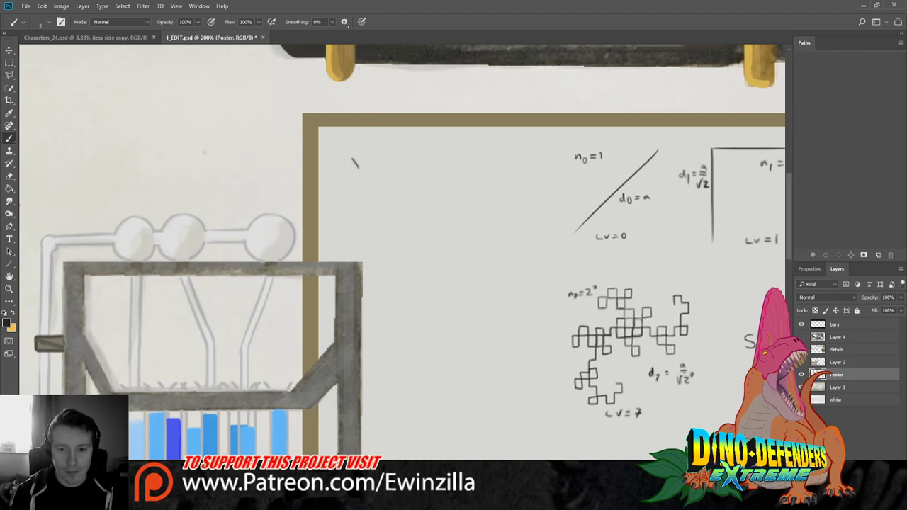
key("ctrl+z")
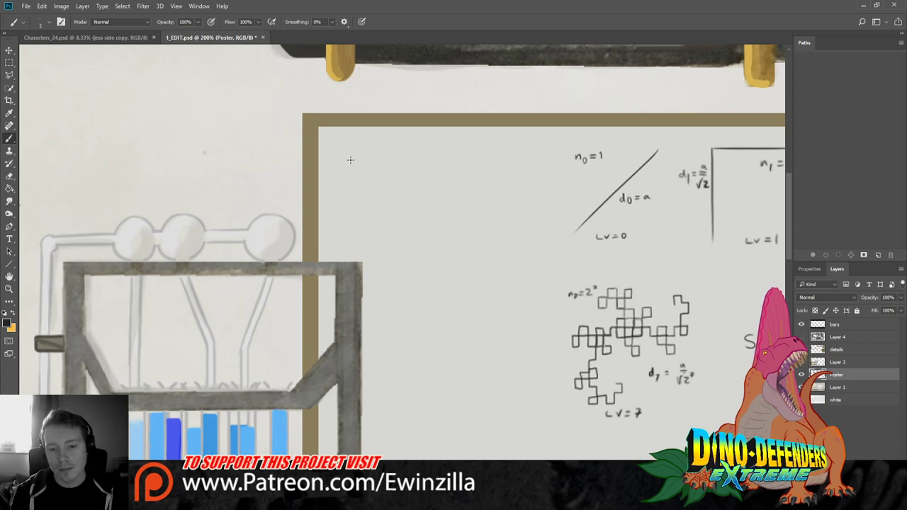
left_click_drag(354, 160, 374, 166)
mouse_move(381, 168)
left_mouse_down()
mouse_move(398, 157)
mouse_move(405, 165)
mouse_move(444, 159)
left_mouse_up()
left_click_drag(439, 158, 454, 165)
left_click_drag(457, 158, 474, 166)
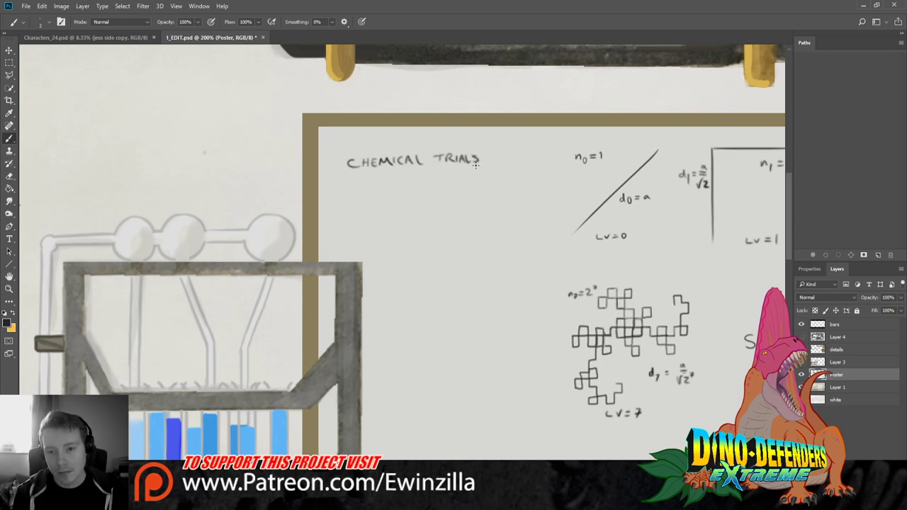
left_click_drag(347, 171, 501, 167)
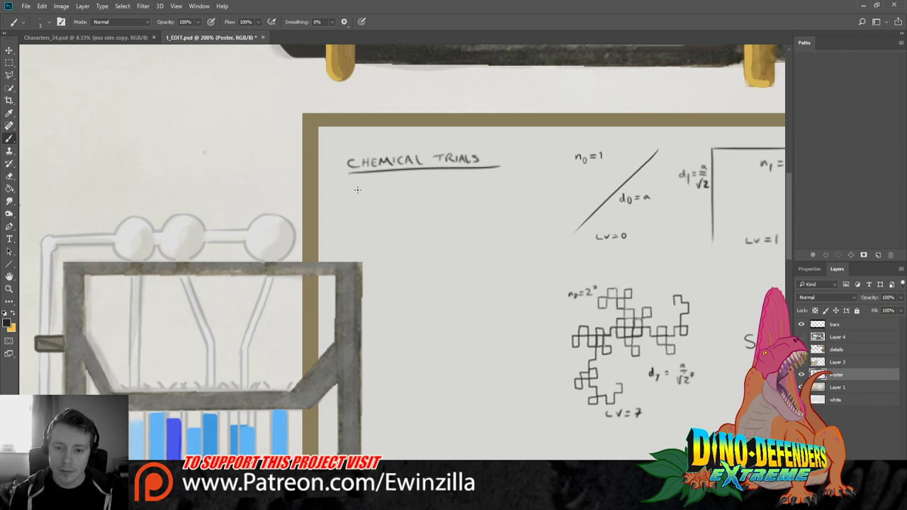
Write CV1 = NEG with NEG underlined below the heading, and start a second line reading CV2 =
mouse_move(360, 186)
left_mouse_down()
mouse_move(376, 195)
mouse_move(395, 187)
left_mouse_up()
mouse_move(385, 192)
left_mouse_down()
mouse_move(452, 192)
mouse_move(417, 181)
mouse_move(440, 187)
left_mouse_up()
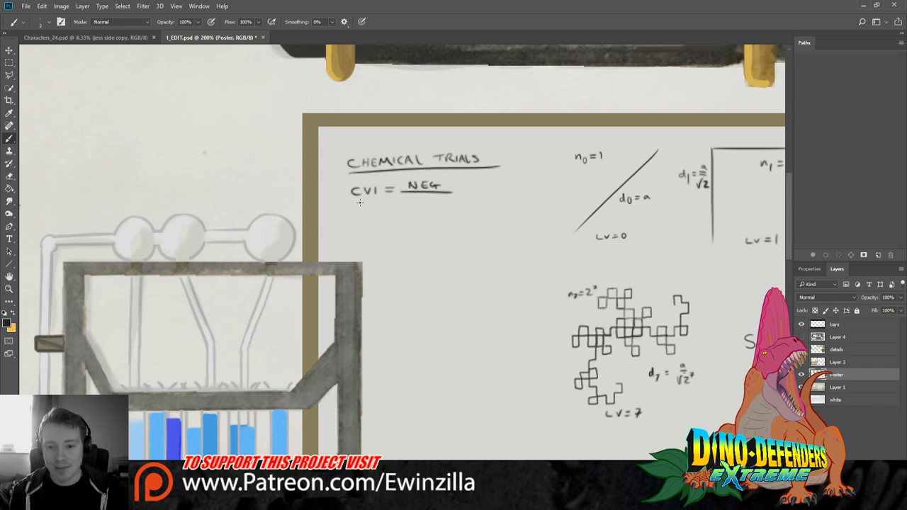
mouse_move(361, 202)
left_mouse_down()
mouse_move(363, 210)
mouse_move(369, 202)
mouse_move(398, 204)
left_mouse_up()
left_click_drag(387, 209, 426, 205)
mouse_move(422, 210)
left_mouse_down()
mouse_move(410, 205)
mouse_move(421, 209)
left_mouse_up()
Smudge out the word NEG above its line and draw a matching blank line after CV2 = with the Brush
left_click(9, 201)
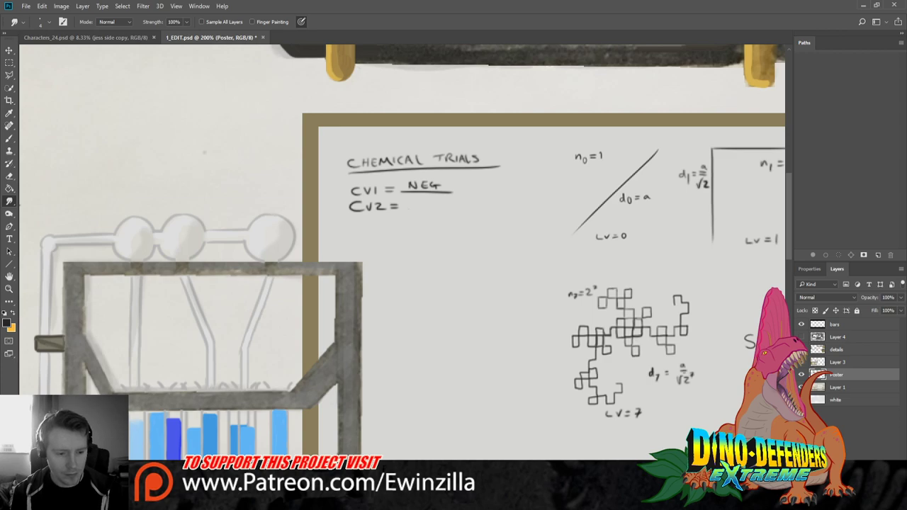
left_click_drag(444, 186, 402, 181)
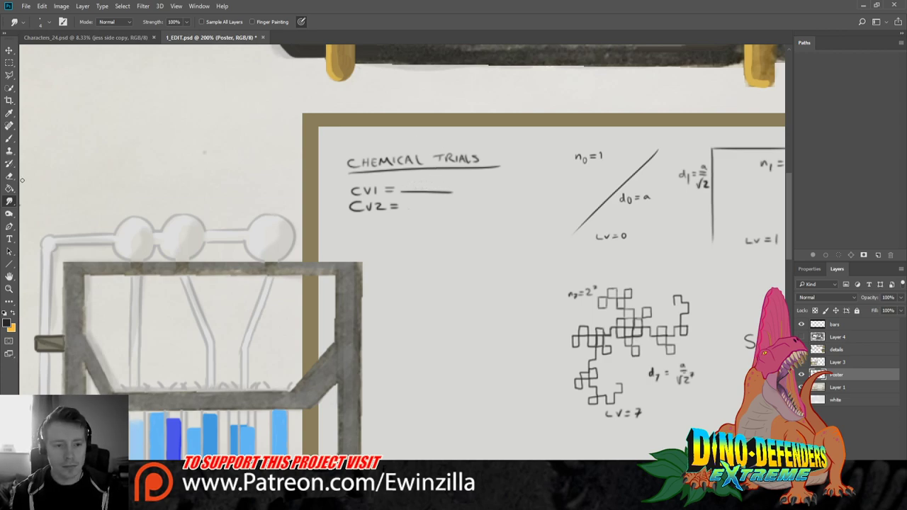
left_click(9, 138)
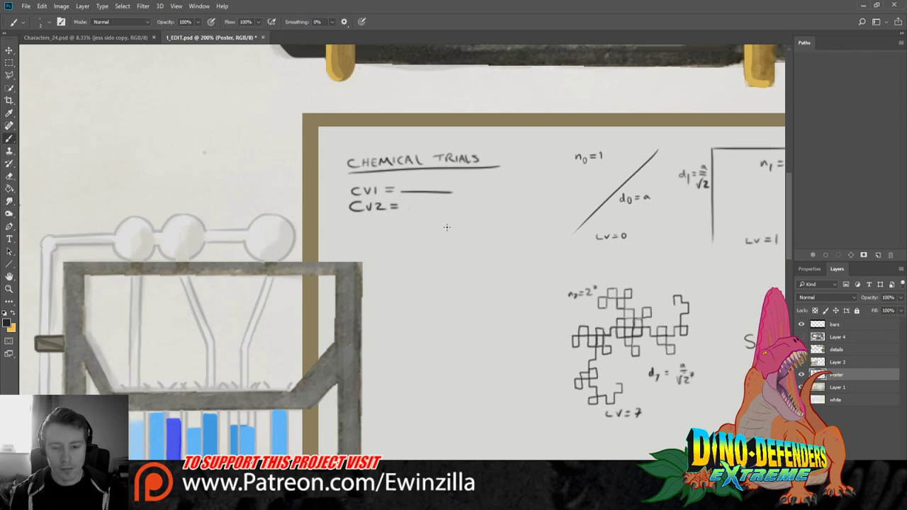
left_click_drag(406, 209, 472, 210)
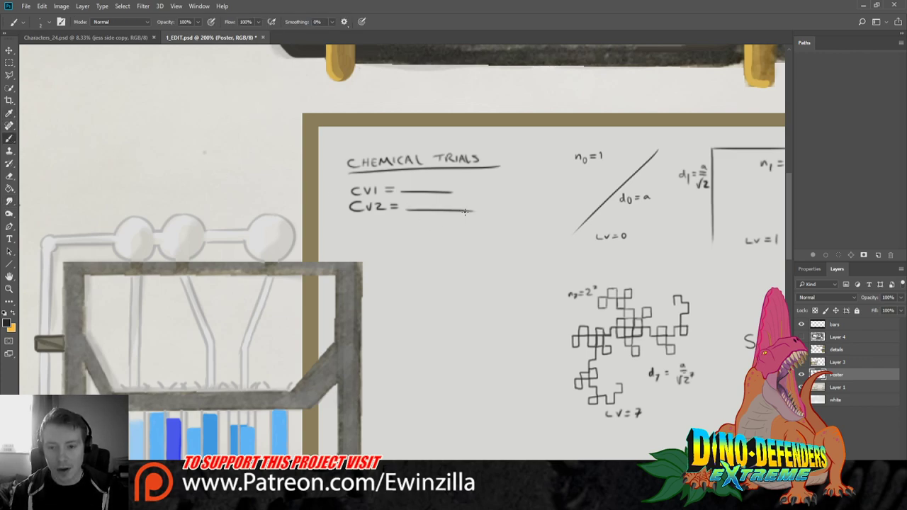
Write CV3 = as the third entry under the CHEMICAL TRIALS heading
left_click_drag(360, 222, 359, 230)
mouse_move(367, 222)
left_mouse_down()
mouse_move(369, 230)
mouse_move(398, 224)
left_mouse_up()
left_click_drag(389, 227, 398, 228)
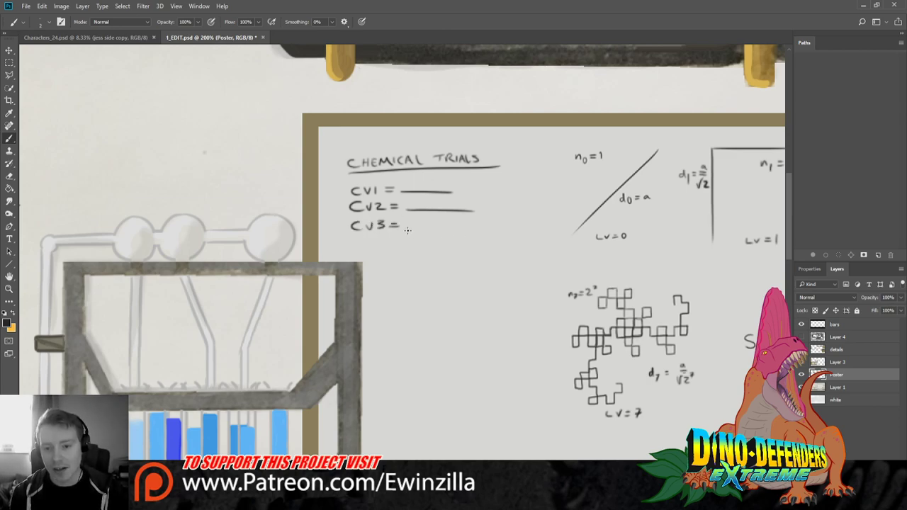
Draw a blank line after CV3 = and smudge the ends of the CV2 and CV3 lines to match the CV1 line
left_click_drag(480, 232, 407, 231)
key("r")
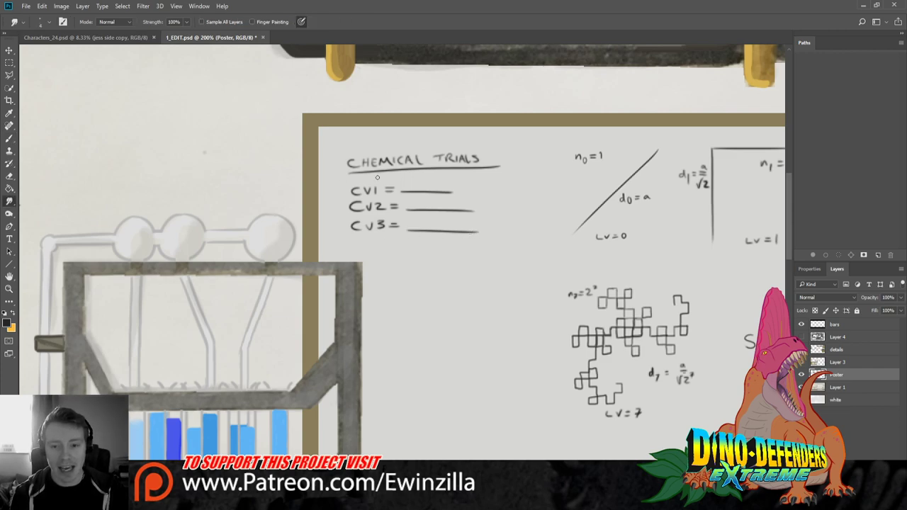
mouse_move(473, 210)
left_mouse_down()
mouse_move(460, 211)
mouse_move(455, 231)
left_mouse_up()
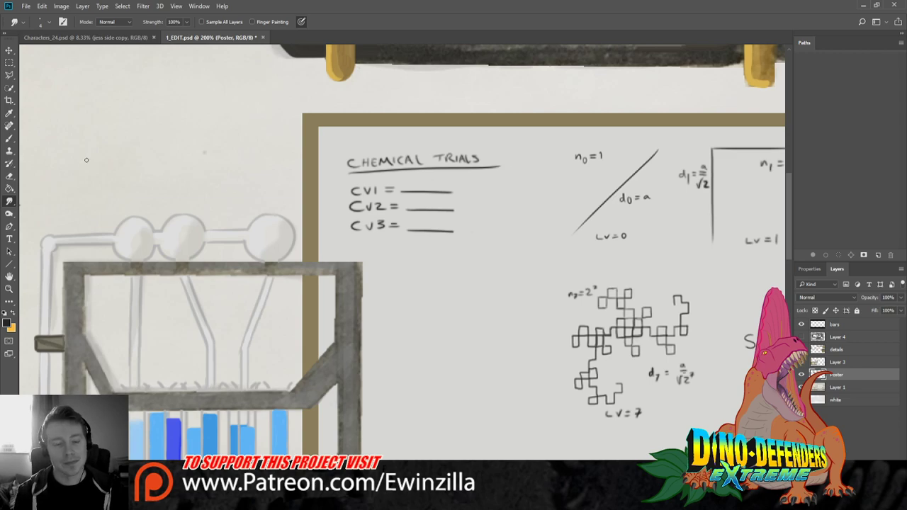
Write CV4 = below CV3 with the Brush and draw a blank line after it, matching the lines above
key("b")
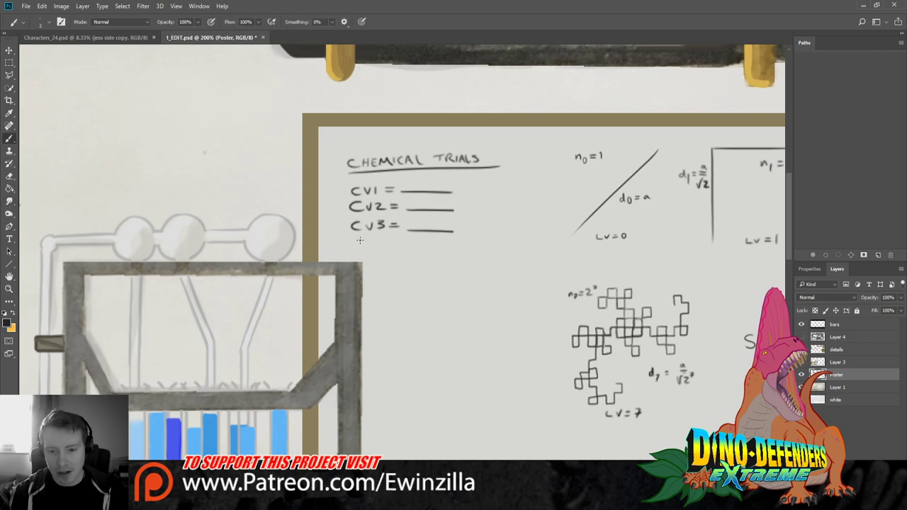
mouse_move(357, 241)
left_mouse_down()
mouse_move(357, 249)
mouse_move(384, 245)
left_mouse_up()
mouse_move(382, 240)
left_mouse_down()
mouse_move(382, 249)
mouse_move(399, 243)
left_mouse_up()
left_click_drag(390, 248, 467, 250)
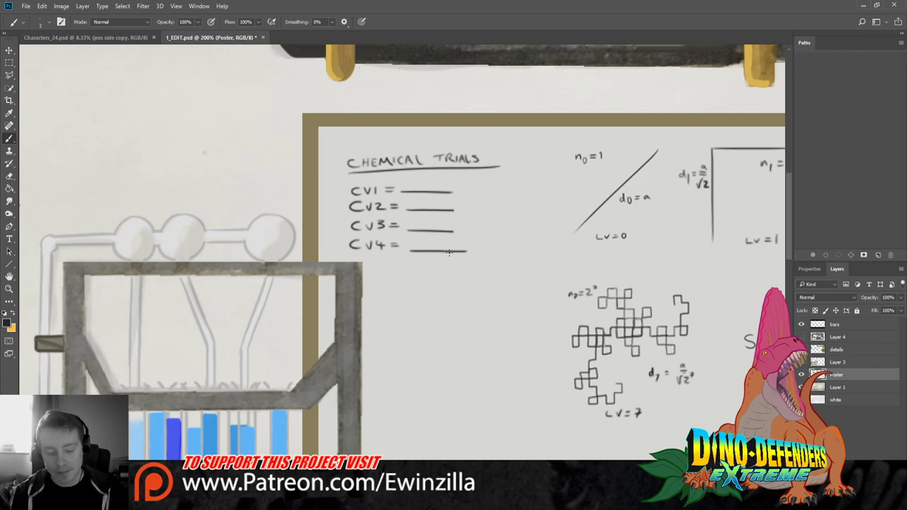
key("ctrl+z")
left_click_drag(406, 250, 452, 250)
key("ctrl+z")
key("ctrl+z")
key("ctrl+z")
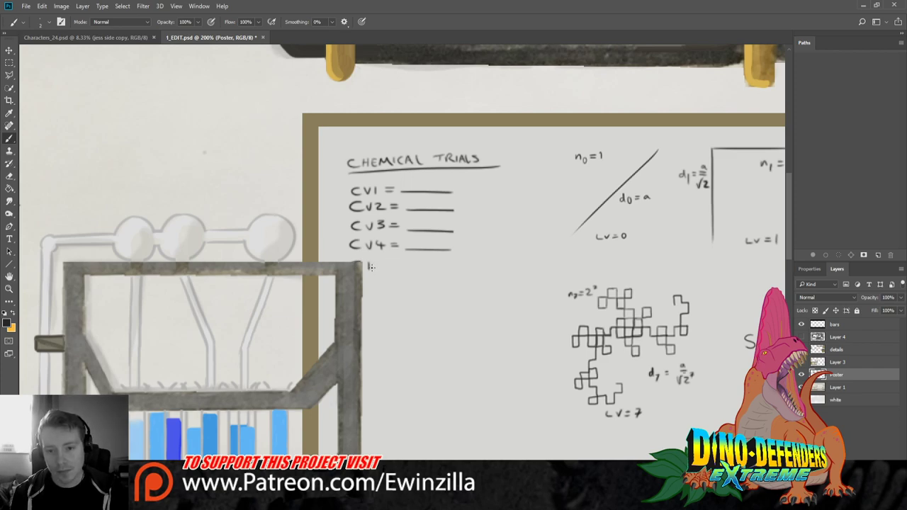
Write V1 =, V2 = and V3 = below CV4, starting at the grey frame's edge, each with a blank line
left_click_drag(366, 264, 378, 271)
mouse_move(386, 266)
left_mouse_down()
mouse_move(396, 270)
mouse_move(374, 281)
mouse_move(401, 287)
mouse_move(366, 301)
mouse_move(403, 303)
left_mouse_up()
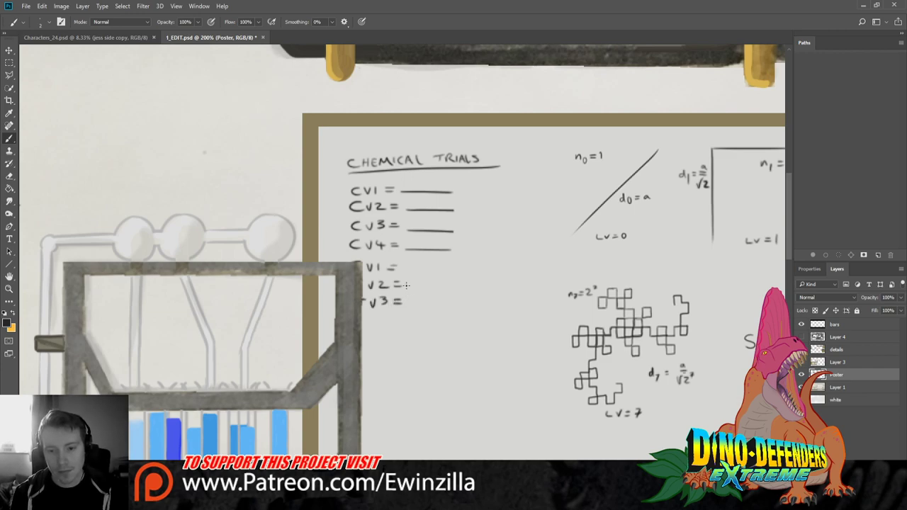
mouse_move(408, 269)
left_mouse_down()
mouse_move(453, 269)
mouse_move(424, 288)
mouse_move(448, 290)
mouse_move(417, 288)
mouse_move(458, 288)
mouse_move(457, 303)
left_mouse_up()
key("ctrl+z")
key("ctrl+z")
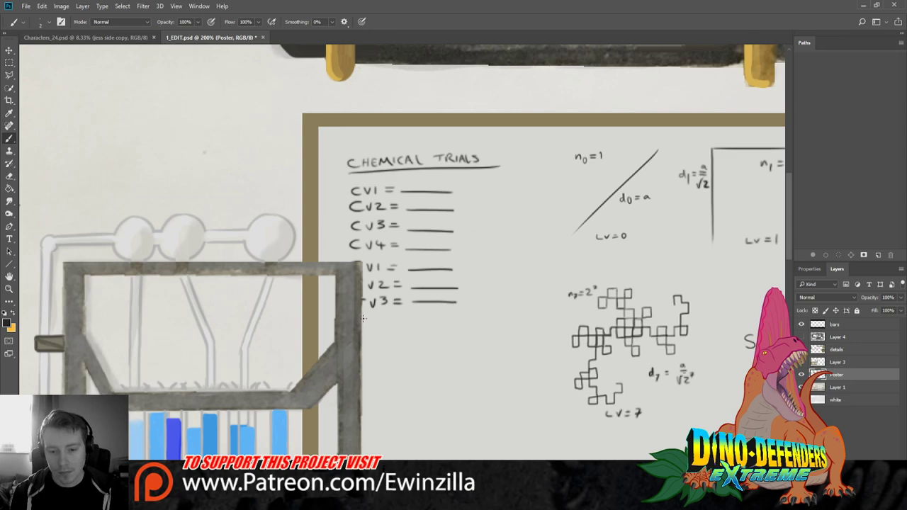
Continue the list with KV1 = and KV2 =, plus another partly hidden V1 = and V2 = pair, each with a blank line
mouse_move(366, 319)
left_mouse_down()
mouse_move(363, 328)
mouse_move(407, 325)
mouse_move(364, 350)
mouse_move(463, 323)
mouse_move(450, 342)
mouse_move(460, 343)
left_mouse_up()
key("ctrl+z")
key("ctrl+z")
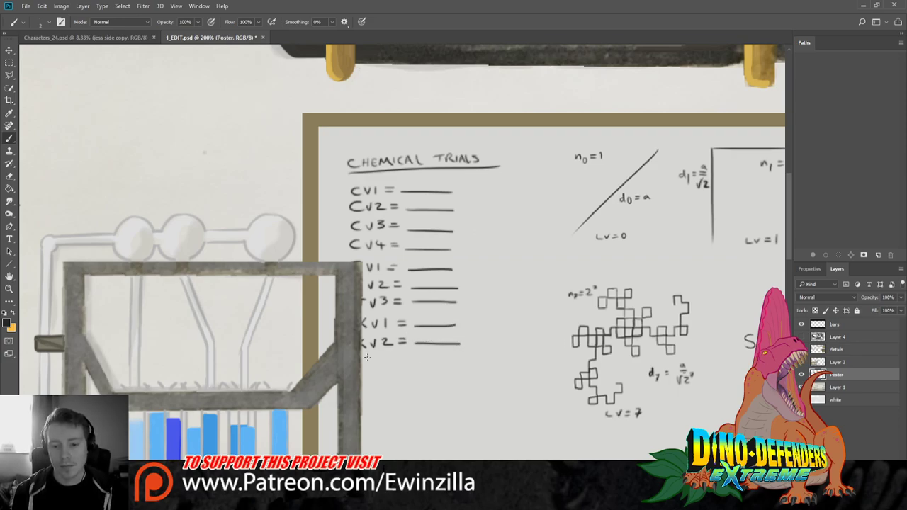
mouse_move(362, 358)
left_mouse_down()
mouse_move(365, 368)
mouse_move(378, 362)
left_mouse_up()
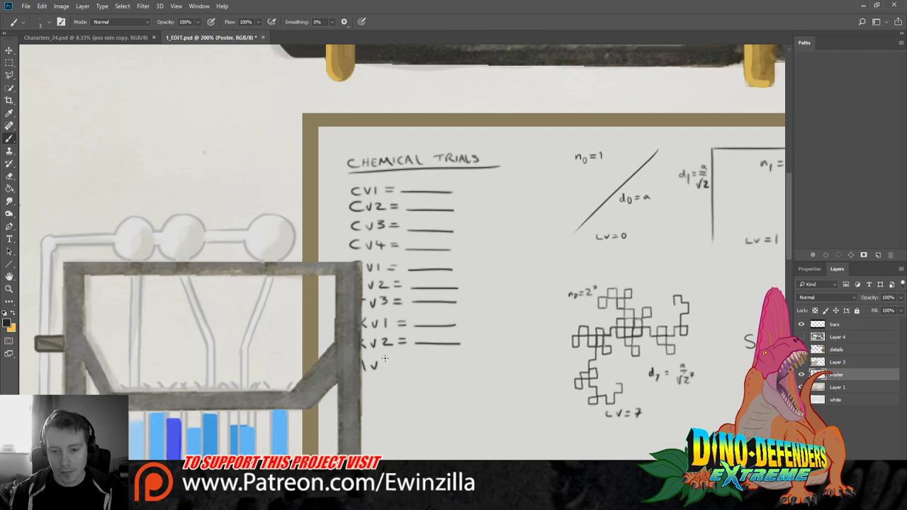
mouse_move(385, 359)
left_mouse_down()
mouse_move(385, 370)
mouse_move(405, 361)
left_mouse_up()
left_click_drag(396, 366, 461, 366)
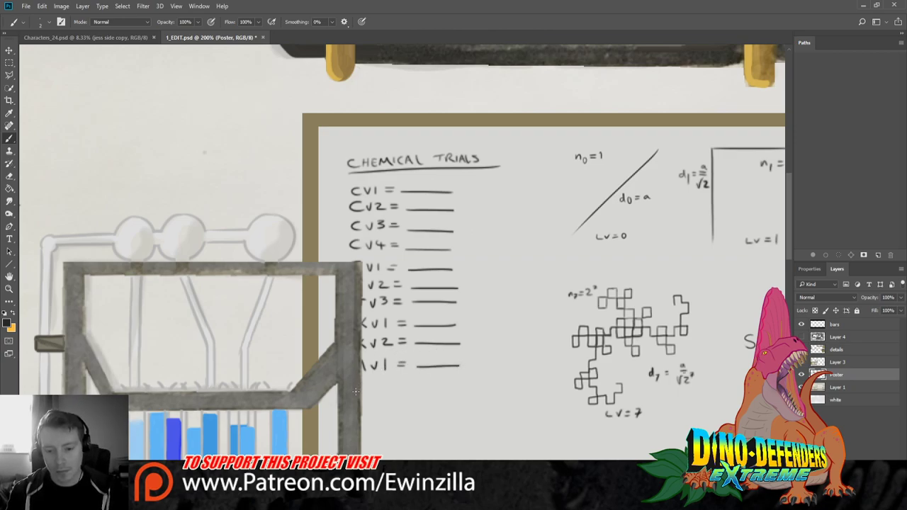
mouse_move(361, 384)
left_mouse_down()
mouse_move(364, 392)
mouse_move(393, 391)
left_mouse_up()
left_click_drag(397, 385, 464, 388)
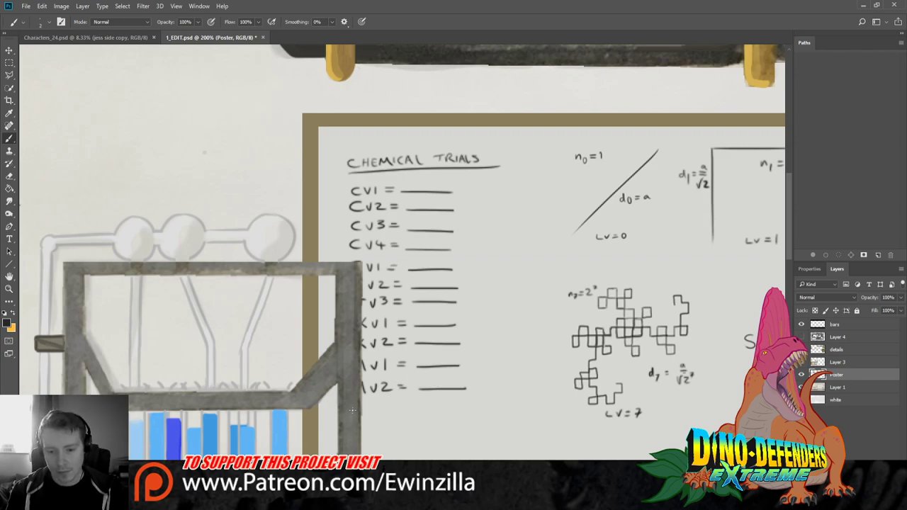
Write GV1 =, GV2 = and GV3 = at the end of the trials list, each with a blank line
mouse_move(367, 407)
left_mouse_down()
mouse_move(361, 412)
mouse_move(384, 412)
left_mouse_up()
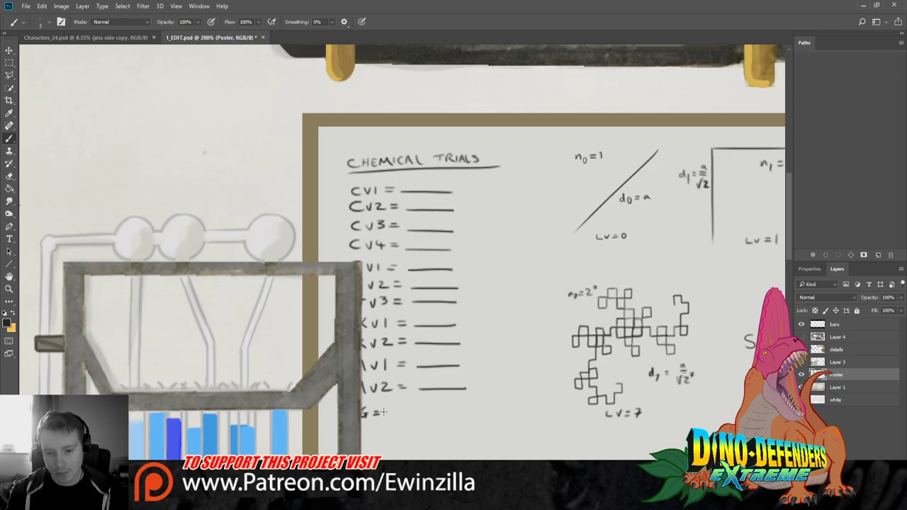
key("ctrl+z")
key("ctrl+z")
mouse_move(368, 409)
left_mouse_down()
mouse_move(385, 417)
mouse_move(405, 410)
left_mouse_up()
left_click_drag(398, 414, 467, 415)
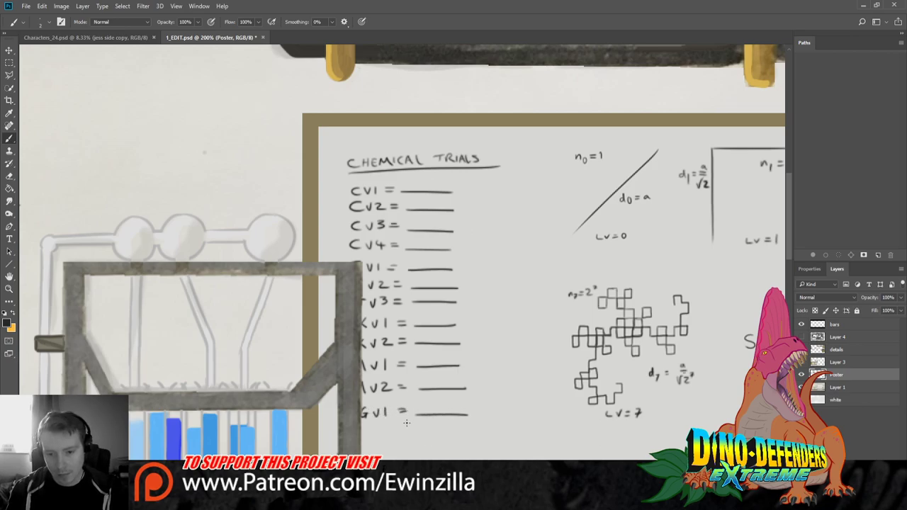
left_click_drag(371, 431, 385, 429)
mouse_move(387, 429)
left_mouse_down()
mouse_move(394, 437)
mouse_move(473, 434)
left_mouse_up()
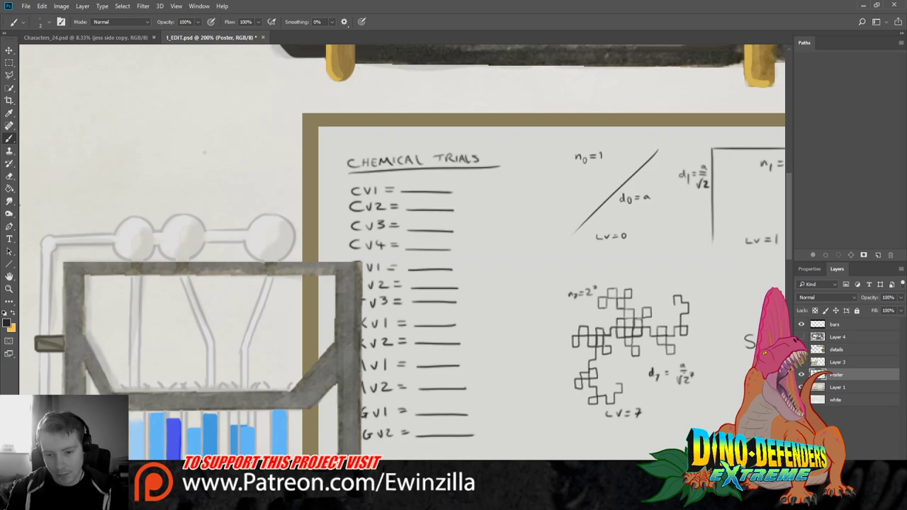
mouse_move(372, 448)
left_mouse_down()
mouse_move(367, 456)
mouse_move(398, 458)
mouse_move(482, 452)
left_mouse_up()
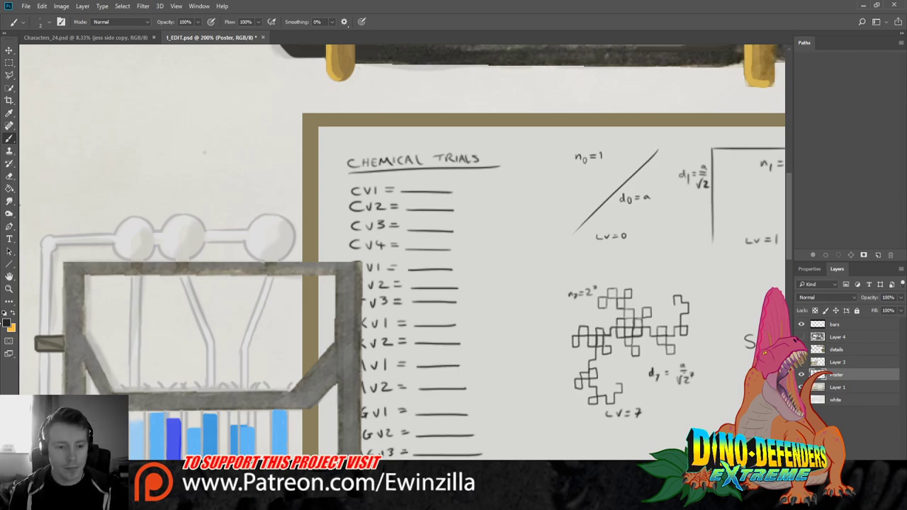
Switch the brush colour to red and write Negative on the blank lines of CV1 through CV4
key("i")
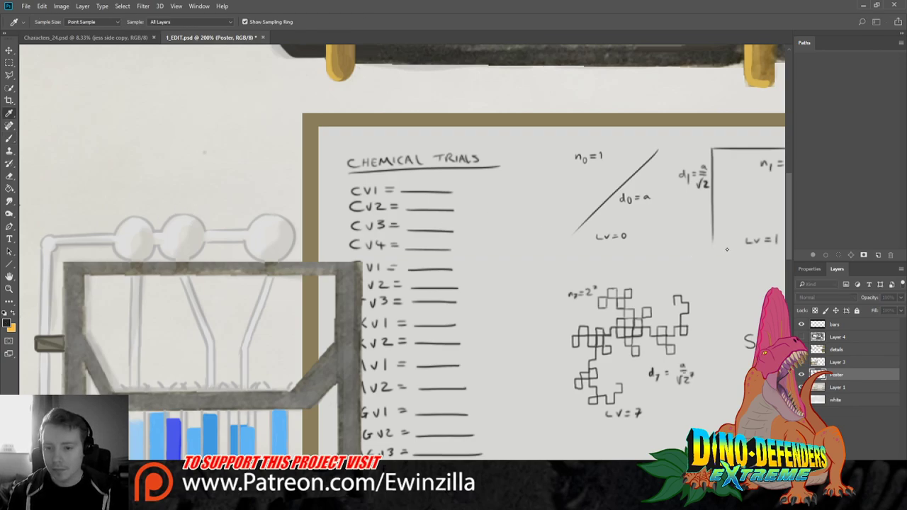
left_click(687, 265)
key("b")
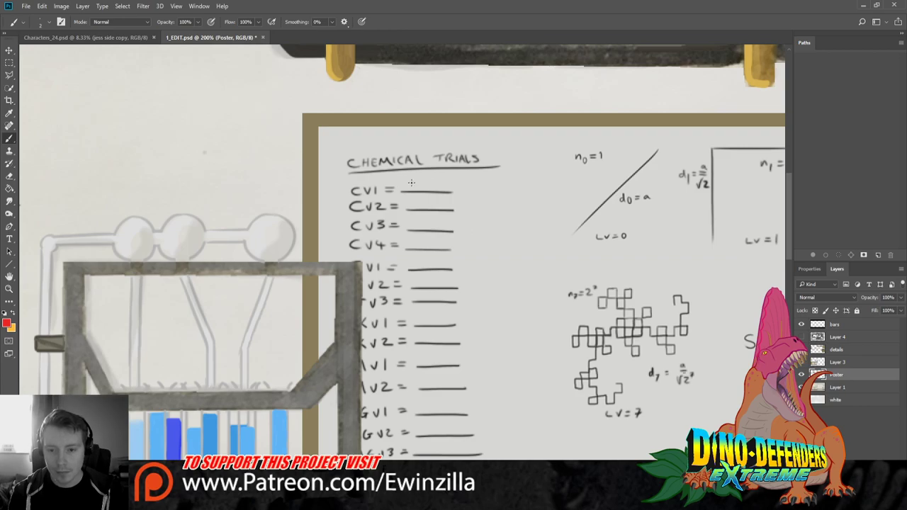
left_click_drag(407, 190, 444, 180)
mouse_move(411, 208)
left_mouse_down()
mouse_move(410, 200)
mouse_move(436, 206)
mouse_move(425, 209)
mouse_move(456, 204)
left_mouse_up()
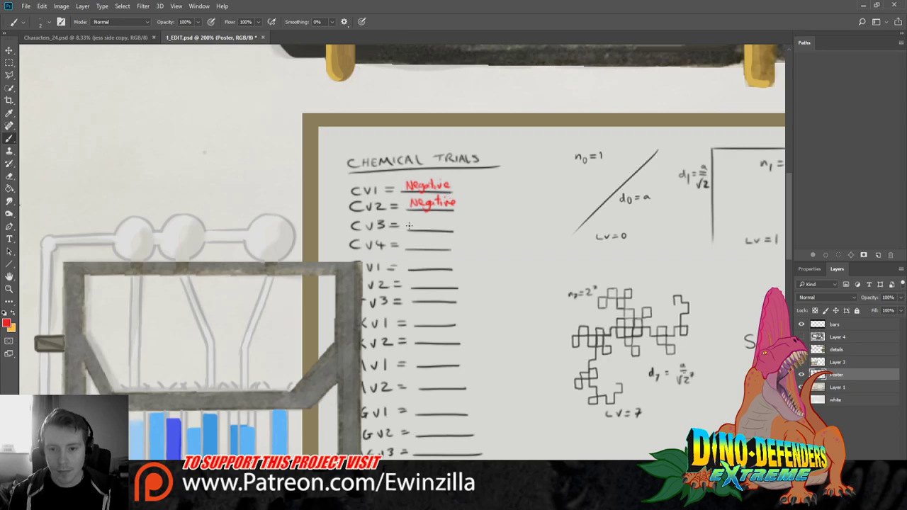
left_click_drag(411, 227, 439, 223)
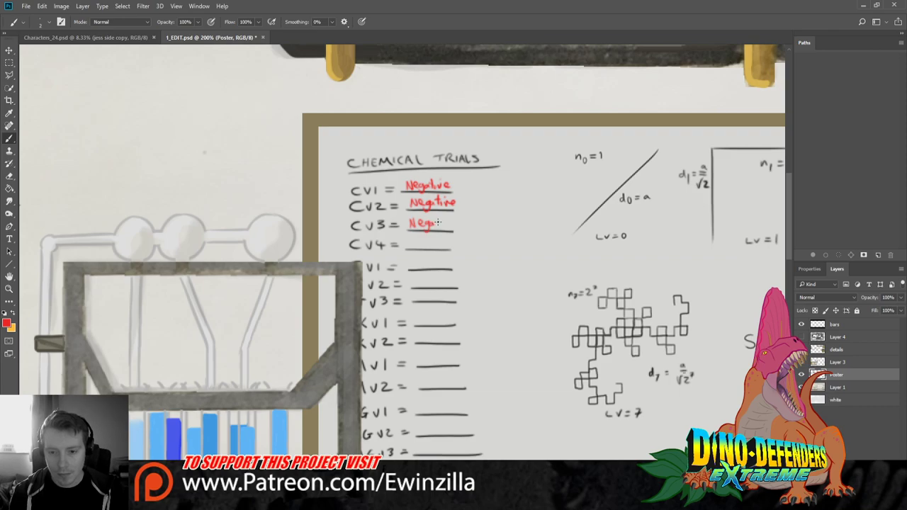
mouse_move(437, 217)
left_mouse_down()
mouse_move(437, 229)
mouse_move(453, 225)
mouse_move(421, 243)
mouse_move(426, 250)
mouse_move(454, 242)
left_mouse_up()
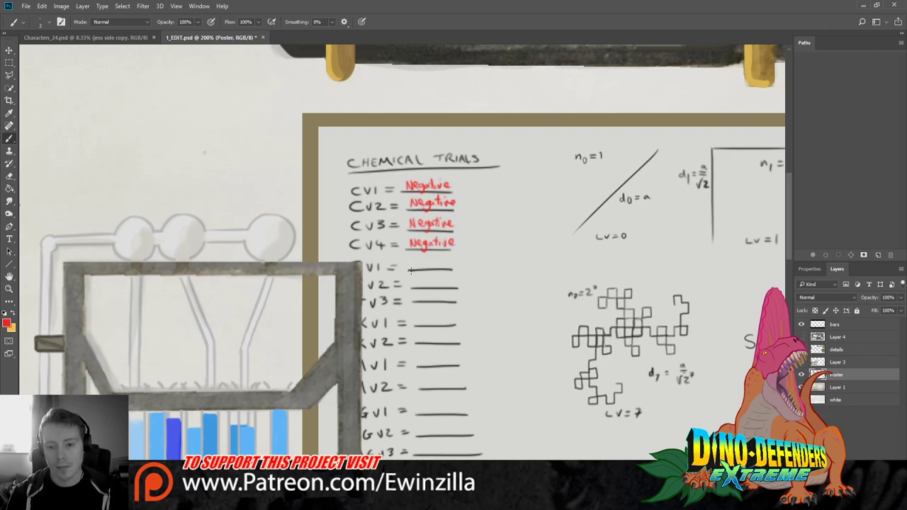
Write Negative in red on the lines of the V1, V2 and V3 rows below CV4 and on the KV1 line
left_click_drag(410, 271, 422, 268)
mouse_move(429, 263)
left_mouse_down()
mouse_move(425, 270)
mouse_move(456, 262)
left_mouse_up()
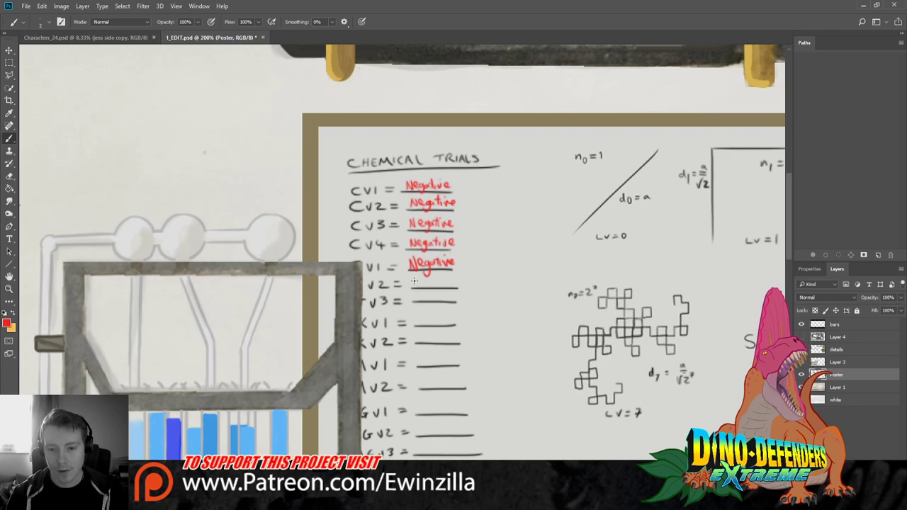
left_click_drag(412, 286, 421, 284)
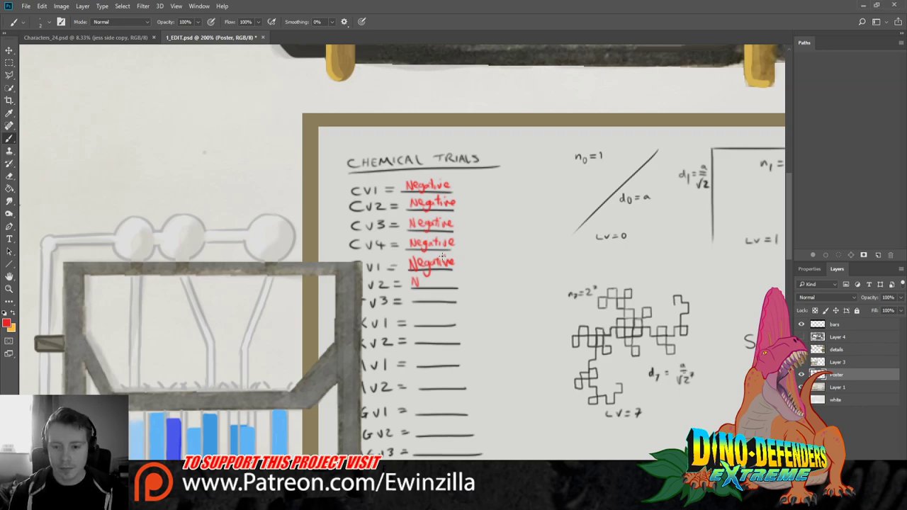
mouse_move(419, 282)
left_mouse_down()
mouse_move(456, 284)
mouse_move(444, 274)
mouse_move(422, 298)
mouse_move(457, 297)
mouse_move(425, 321)
mouse_move(455, 317)
left_mouse_up()
key("ctrl+z")
key("ctrl+z")
key("ctrl+z")
left_click(450, 314)
left_click_drag(455, 320, 459, 322)
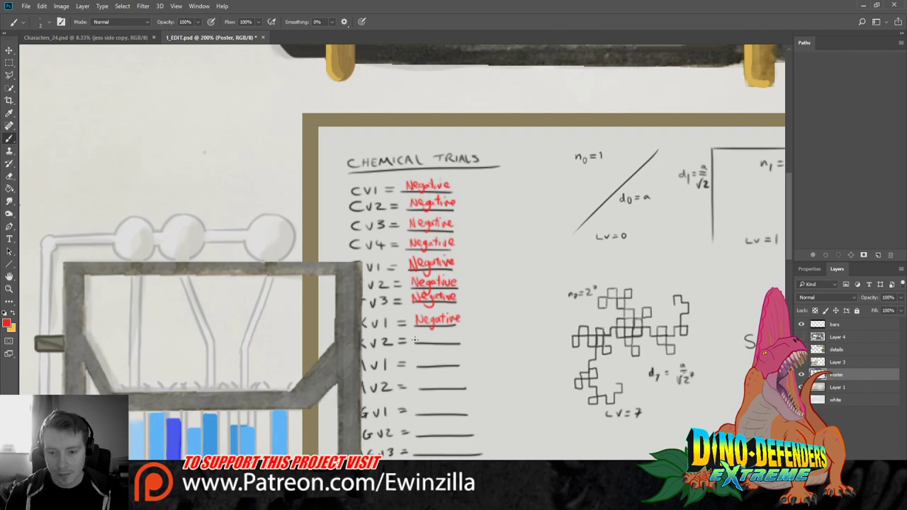
Write Negative in red on the KV2, following V1 and GV1 lines, leaving the V2 line above GV1 blank
mouse_move(416, 343)
left_mouse_down()
mouse_move(424, 333)
mouse_move(438, 343)
mouse_move(462, 338)
left_mouse_up()
mouse_move(418, 366)
left_mouse_down()
mouse_move(419, 356)
mouse_move(434, 370)
mouse_move(445, 352)
mouse_move(455, 364)
mouse_move(466, 356)
left_mouse_up()
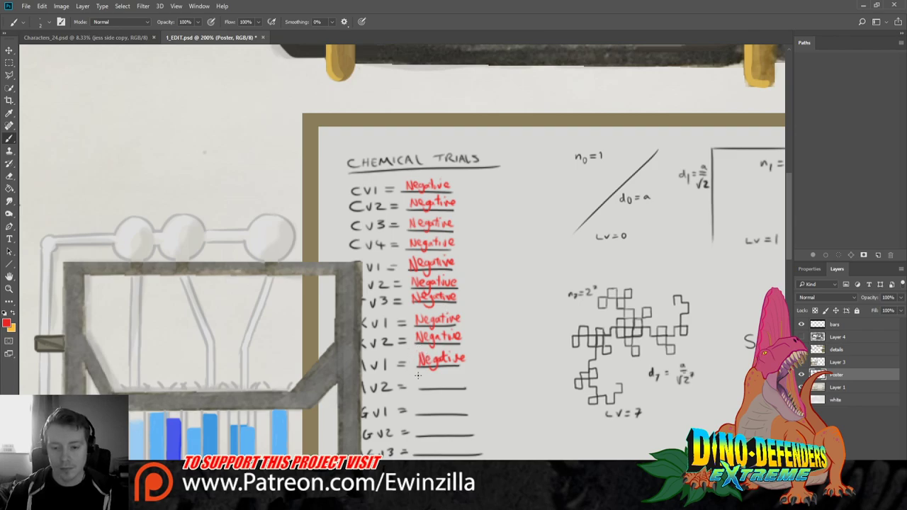
mouse_move(419, 403)
left_mouse_down()
mouse_move(442, 417)
mouse_move(446, 399)
mouse_move(458, 402)
left_mouse_up()
left_click_drag(422, 425, 468, 425)
left_click_drag(424, 446, 471, 445)
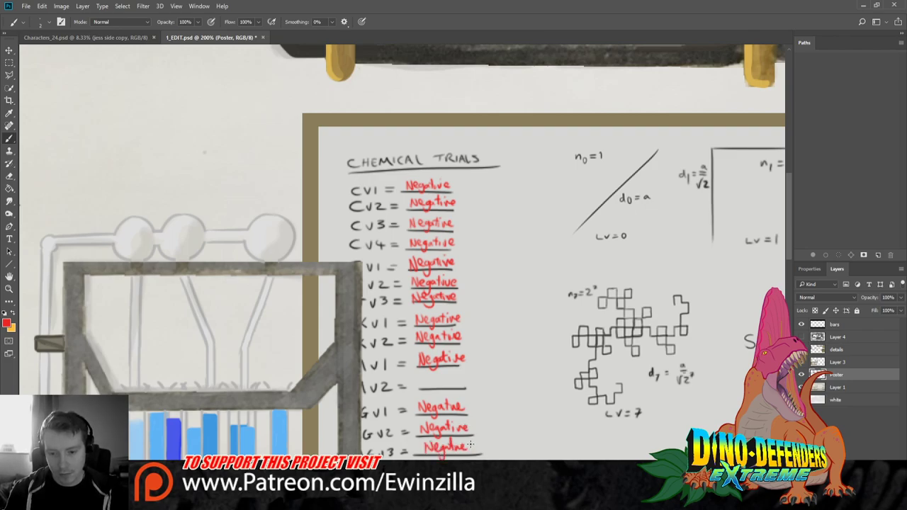
key("ctrl+z")
key("ctrl+z")
key("ctrl+z")
key("ctrl+z")
key("ctrl+z")
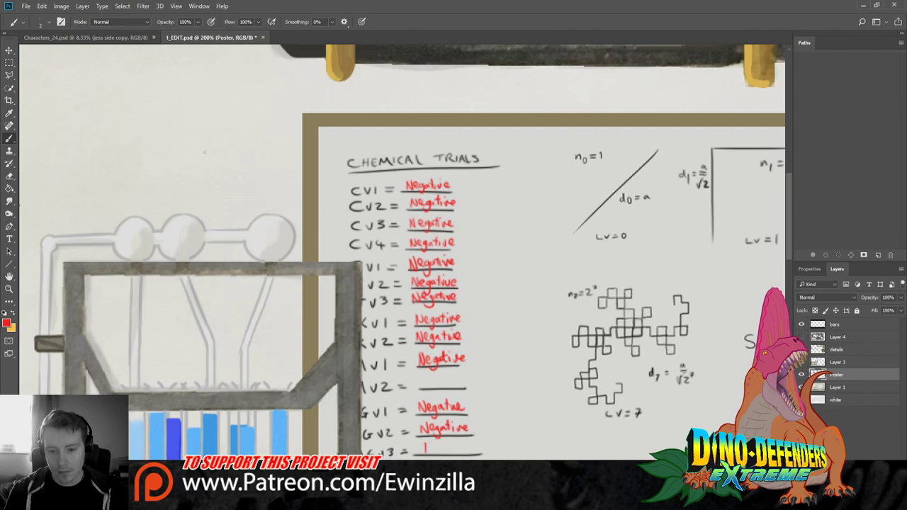
left_click_drag(429, 445, 435, 449)
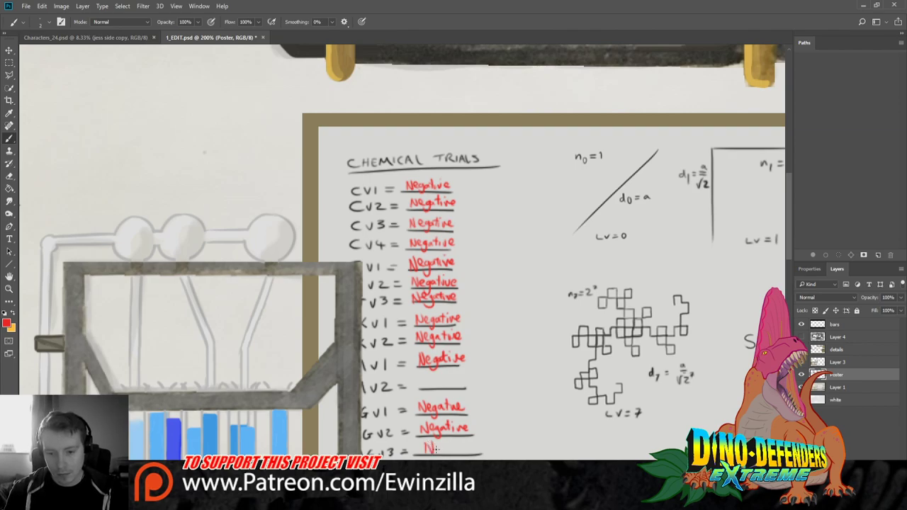
key("ctrl+z")
key("ctrl+z")
key("ctrl+z")
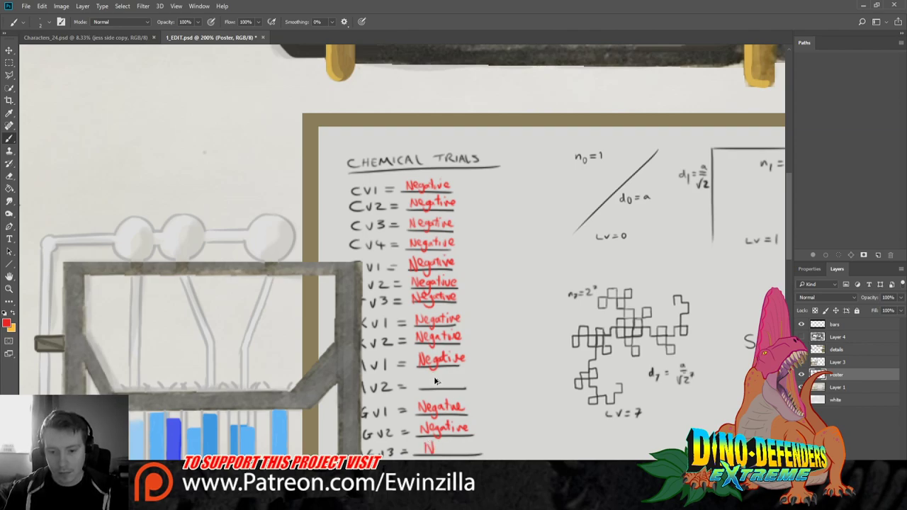
key("ctrl+z")
key("ctrl+z")
key("ctrl+z")
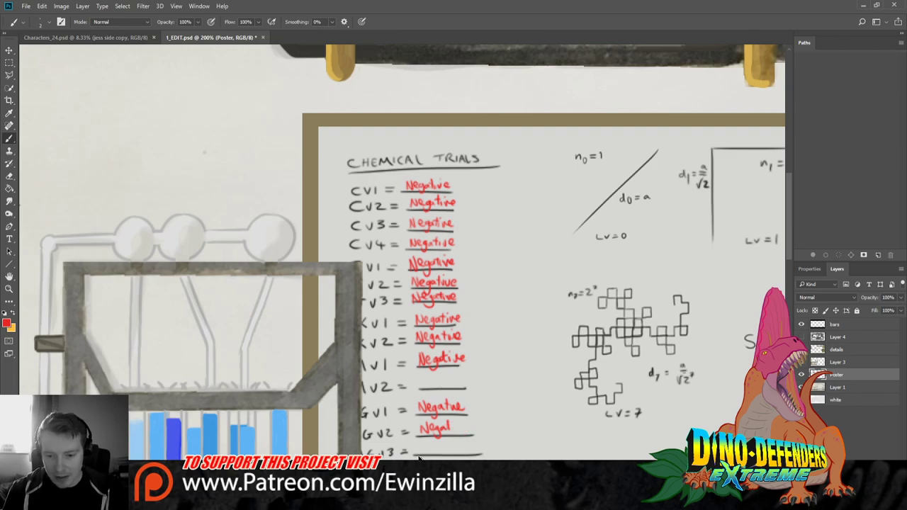
key("ctrl+z")
key("ctrl+z")
key("ctrl+z")
key("ctrl+z")
Rewrite the ending of Negative on the GV1 line and write Negative in red on the GV3 line, leaving GV2 blank
mouse_move(442, 404)
left_mouse_down()
mouse_move(456, 415)
mouse_move(467, 409)
left_mouse_up()
left_click_drag(424, 449, 468, 445)
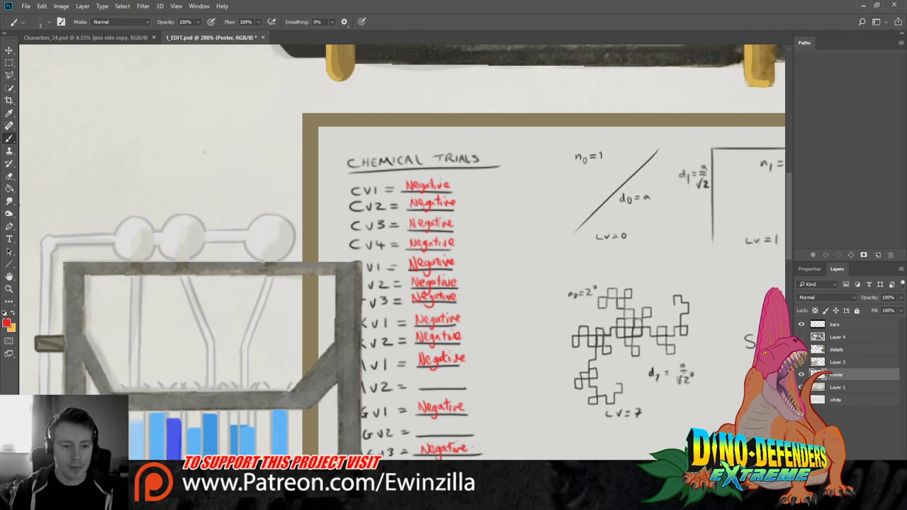
Switch the brush colour to black, draw a question mark on the V2 line above GV1 and write Possible Result on the GV2 line
key("i")
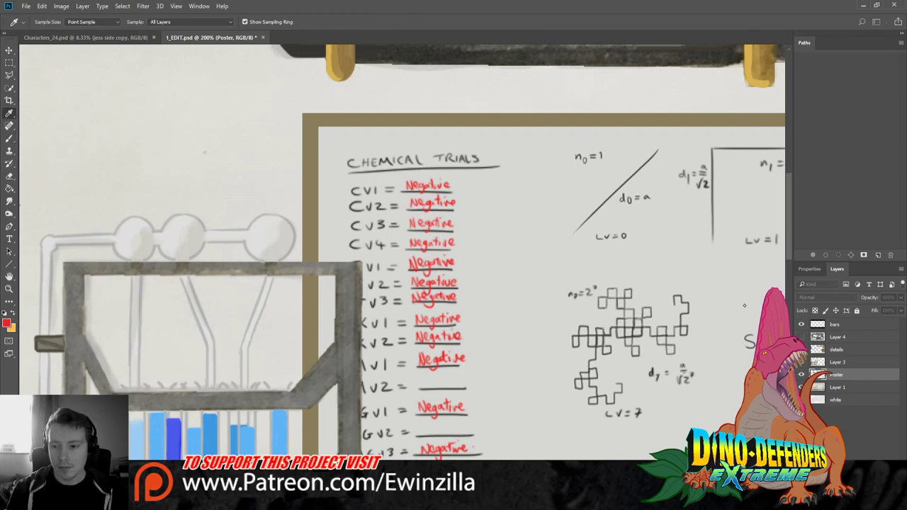
left_click(611, 350)
key("b")
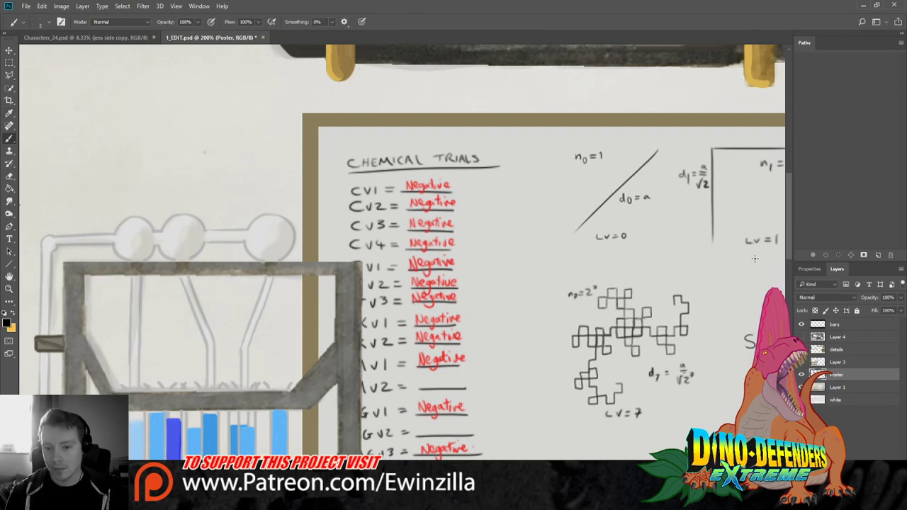
mouse_move(438, 375)
left_mouse_down()
mouse_move(448, 374)
mouse_move(447, 382)
left_mouse_up()
left_click(449, 387)
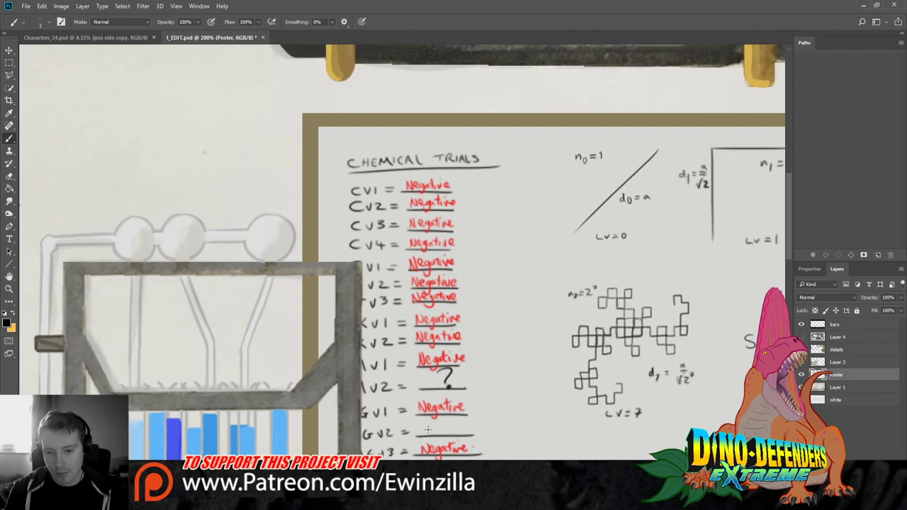
mouse_move(422, 426)
left_mouse_down()
mouse_move(422, 434)
mouse_move(447, 423)
mouse_move(462, 432)
mouse_move(496, 425)
left_mouse_up()
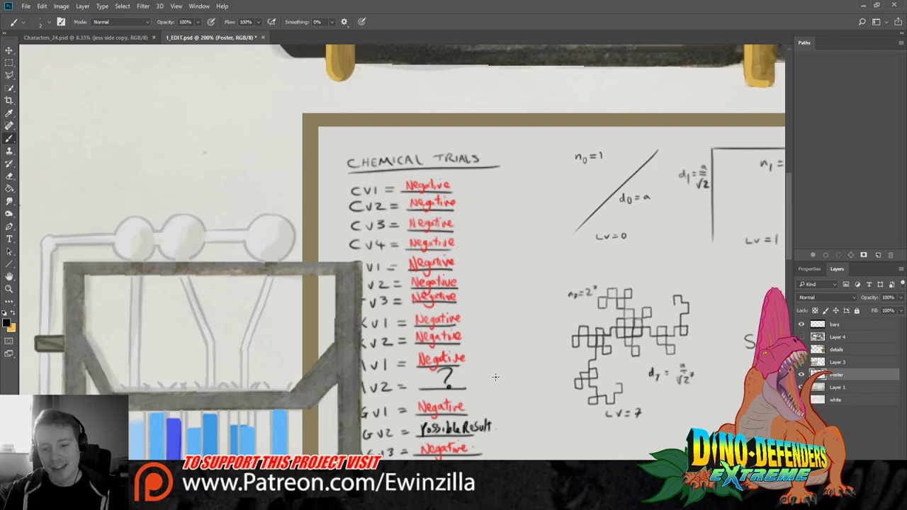
Add more black question marks around the single one on the V2 line above GV1, making it read ????
mouse_move(424, 376)
left_mouse_down()
mouse_move(434, 374)
mouse_move(430, 386)
mouse_move(479, 380)
left_mouse_up()
left_click(432, 394)
left_click(481, 388)
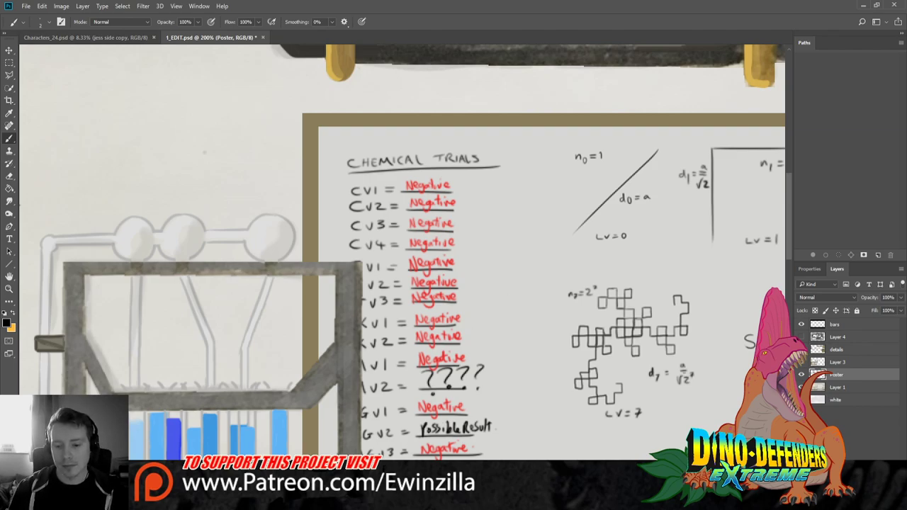
Switch the brush colour to green and paint a thick slanted block between the CHEMICAL TRIALS heading and the n0=1 formula
scroll(204, 151, "right", 5)
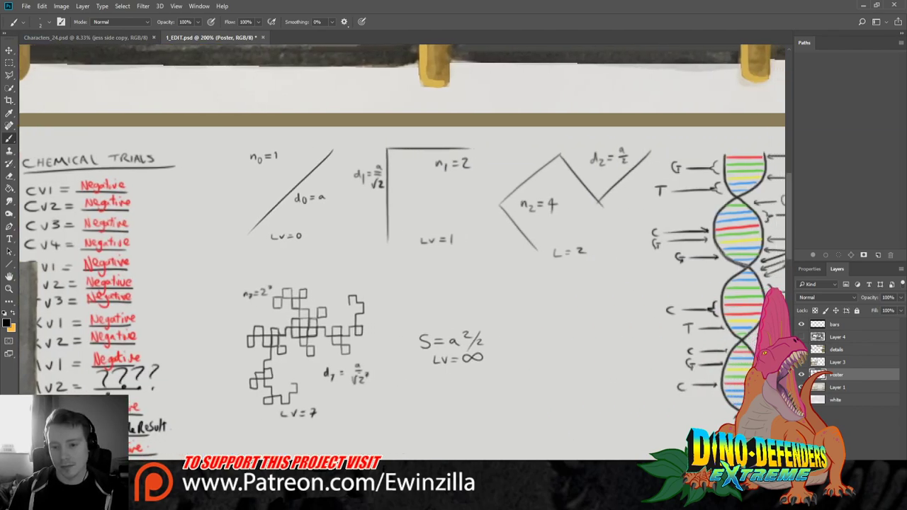
left_click(10, 288)
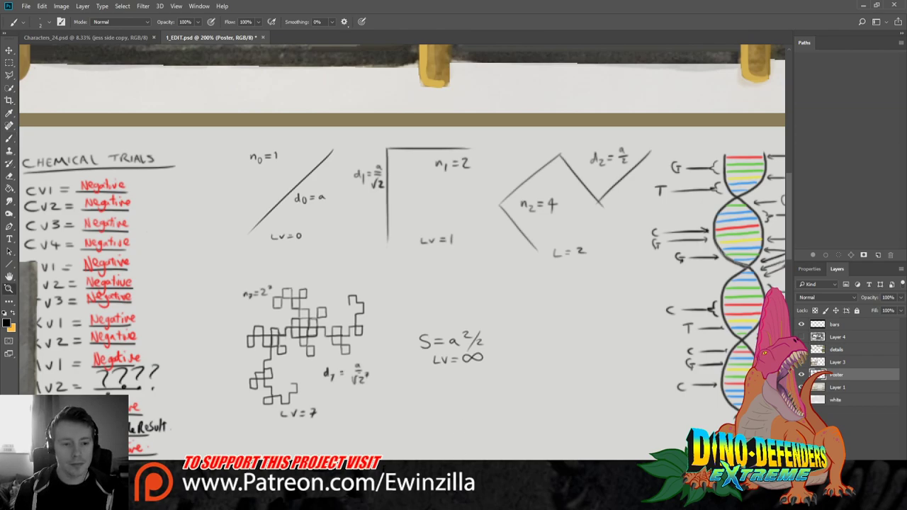
left_click(266, 21)
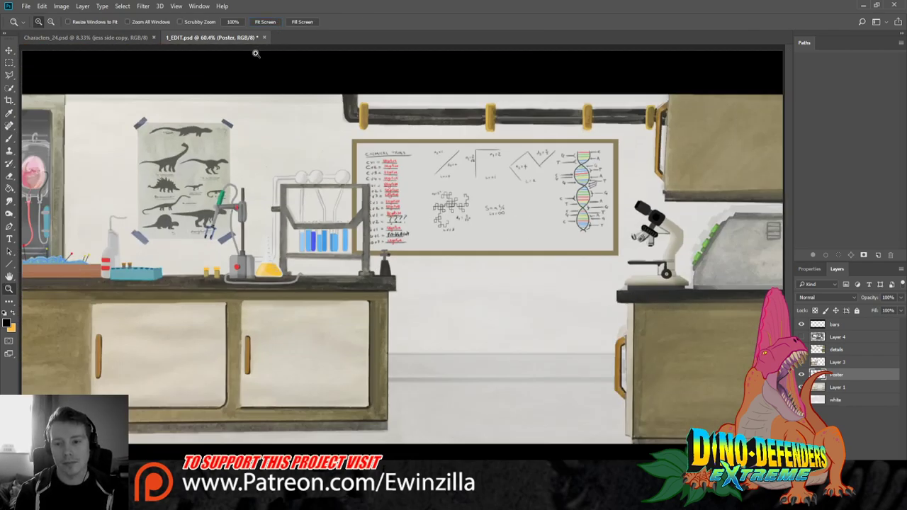
left_click(485, 179)
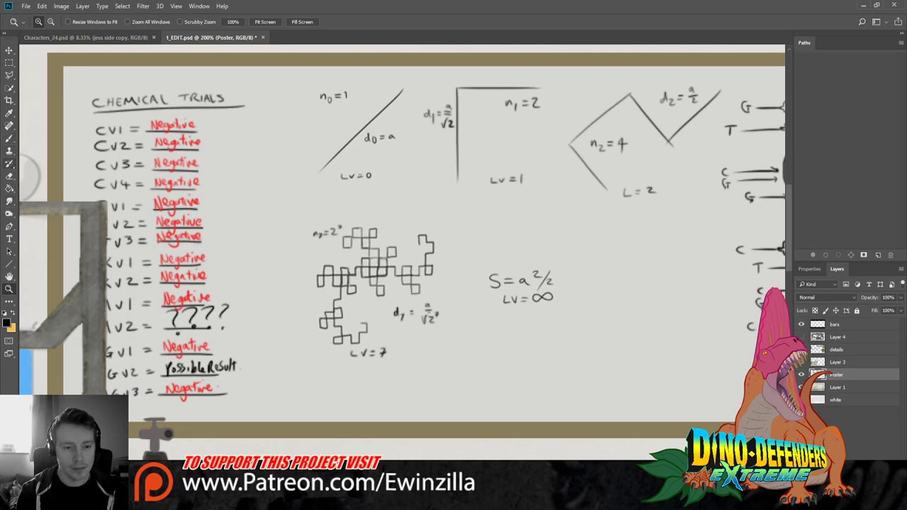
left_click(9, 112)
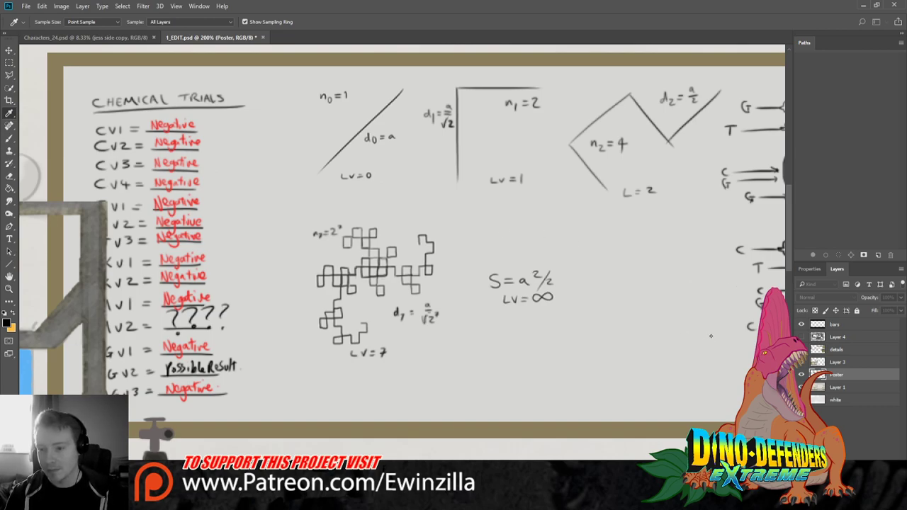
key("z")
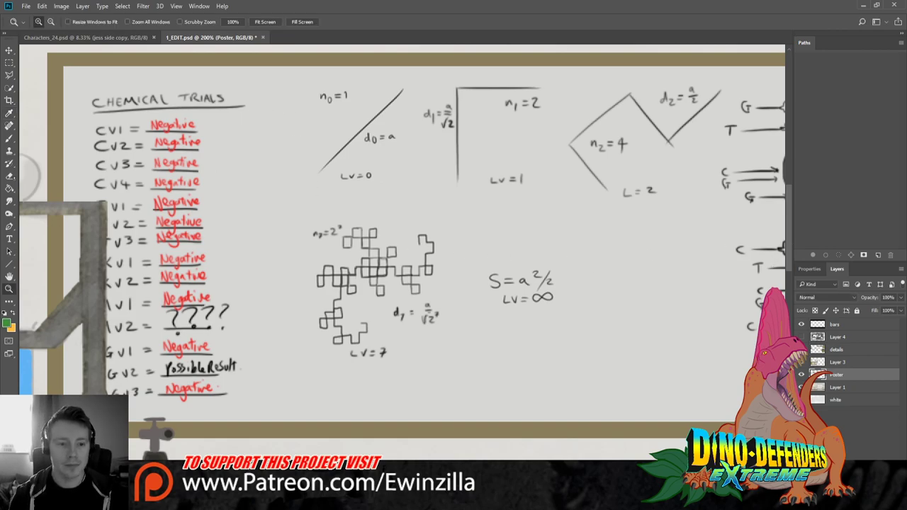
left_click(9, 139)
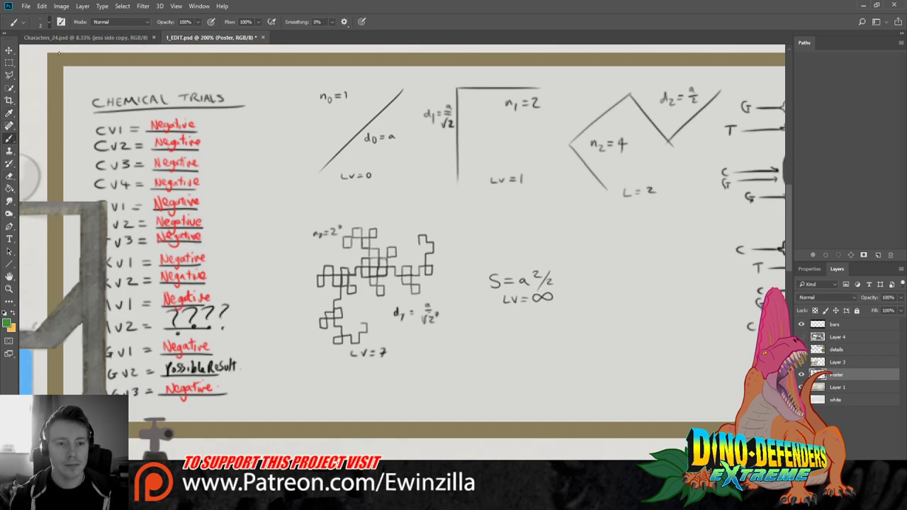
mouse_move(286, 89)
left_mouse_down()
mouse_move(268, 128)
mouse_move(287, 92)
mouse_move(256, 126)
mouse_move(264, 131)
mouse_move(285, 89)
left_mouse_up()
Pick a darker green and paint an edge along the green block to give it thickness
left_click(6, 323)
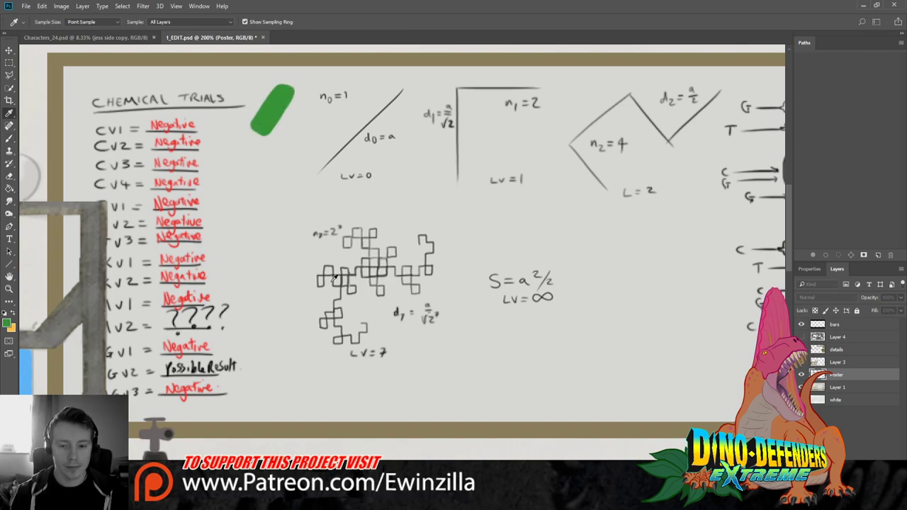
left_click(658, 324)
key("Return")
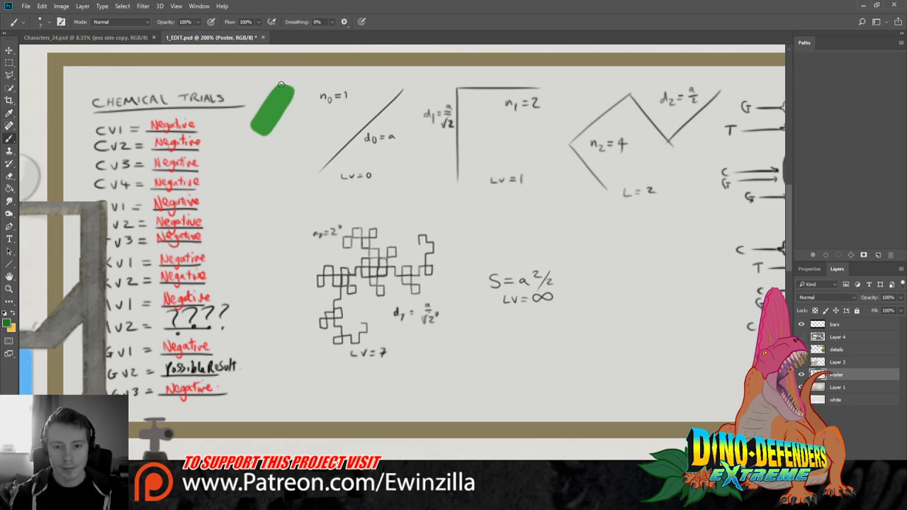
mouse_move(282, 86)
left_mouse_down()
mouse_move(290, 88)
mouse_move(282, 112)
mouse_move(256, 132)
left_mouse_up()
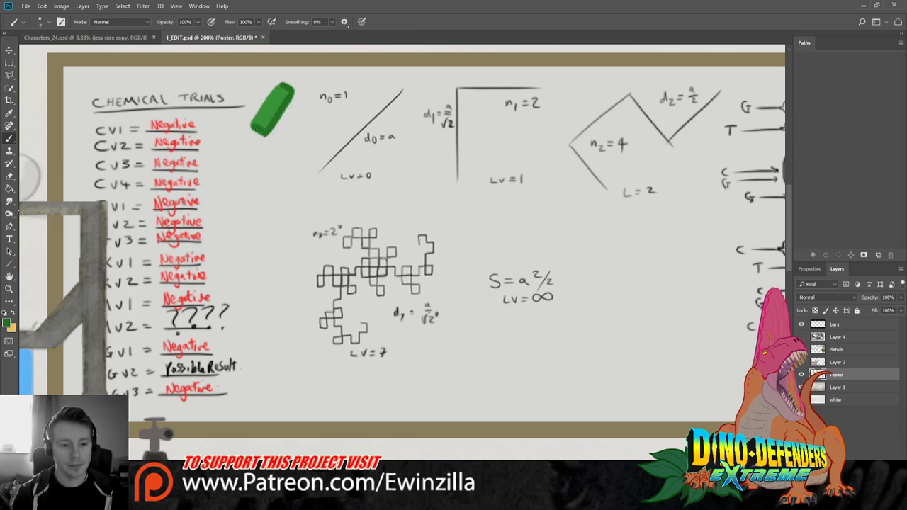
Burn a soft shadow around the green block using a smaller brush, with the range set to Midtones
left_click(9, 213)
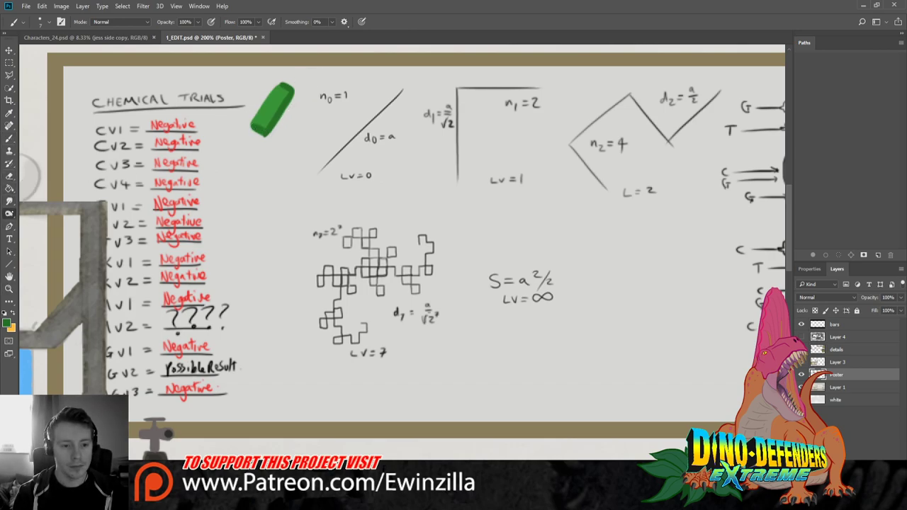
key("bracketleft")
key("bracketleft")
key("bracketleft")
key("bracketleft")
key("bracketleft")
key("bracketleft")
key("bracketleft")
key("bracketleft")
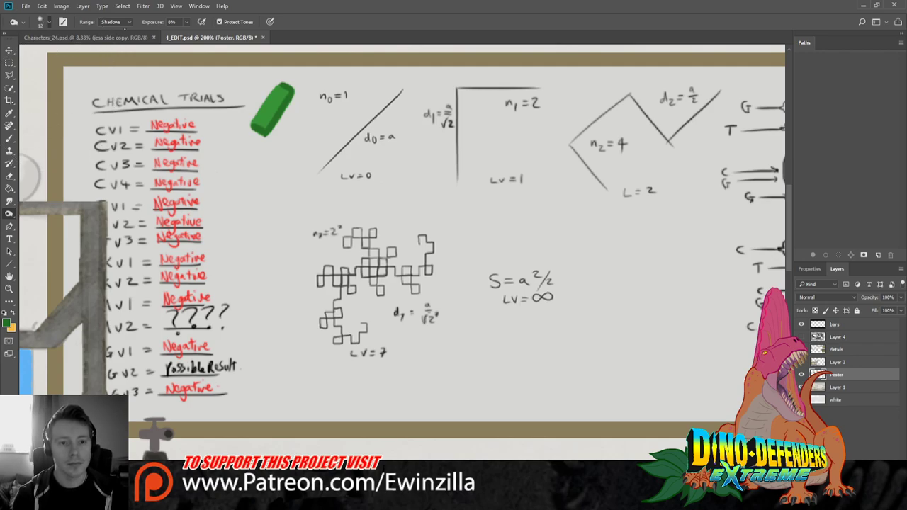
left_click(113, 21)
left_click(114, 37)
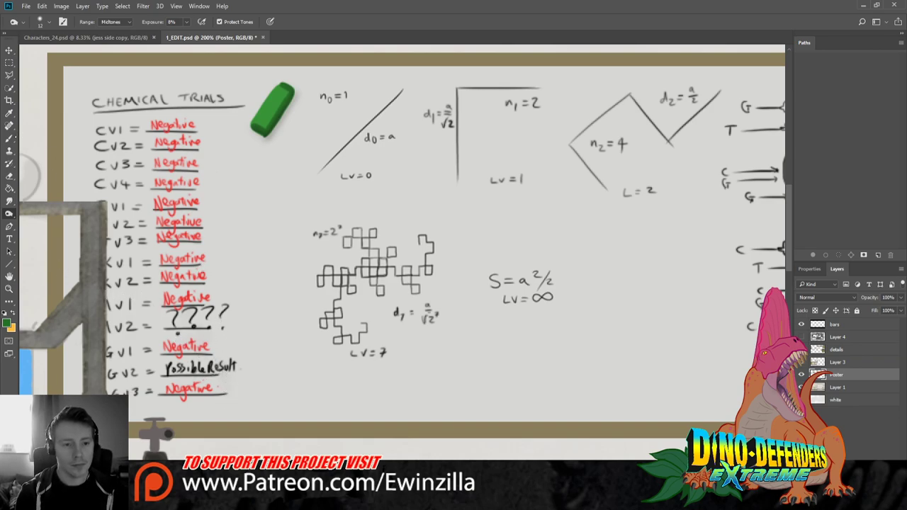
Sample red from the lettering and circle the V2 line with ???? in red, with the brush at 79% opacity
key("b")
left_click(9, 113)
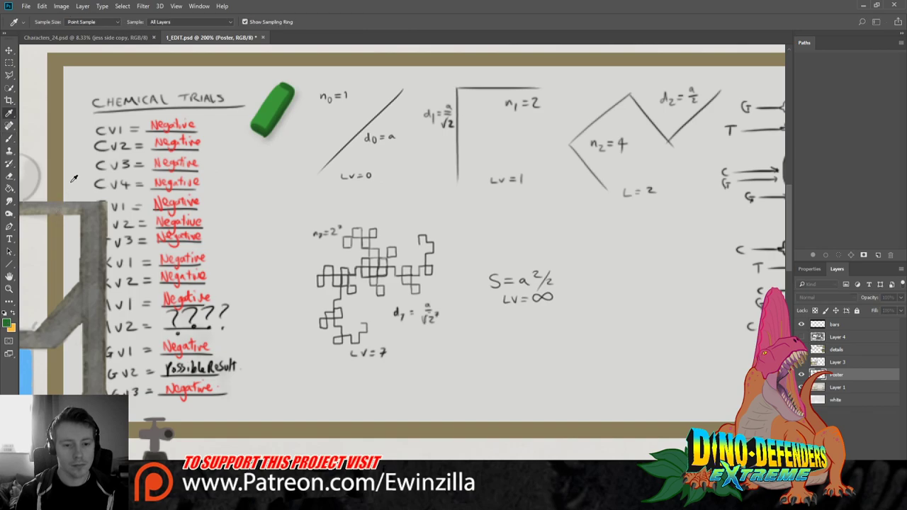
key("b")
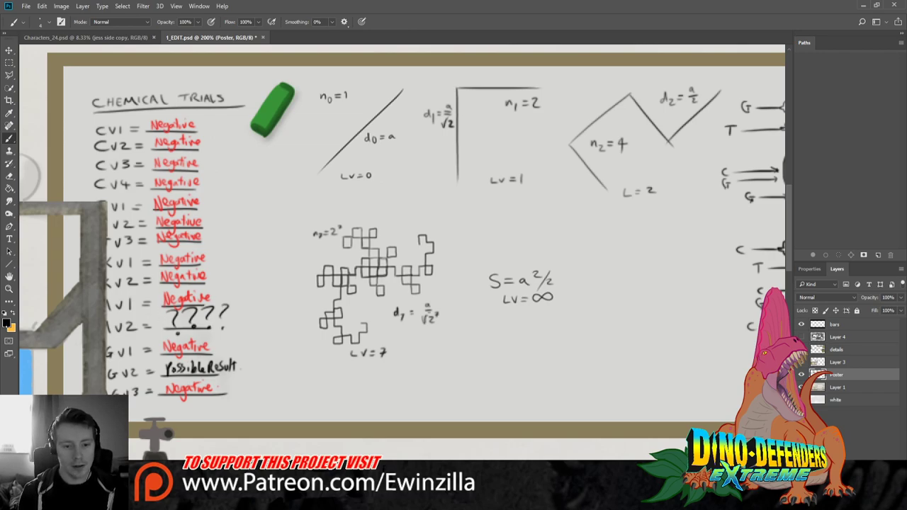
key("i")
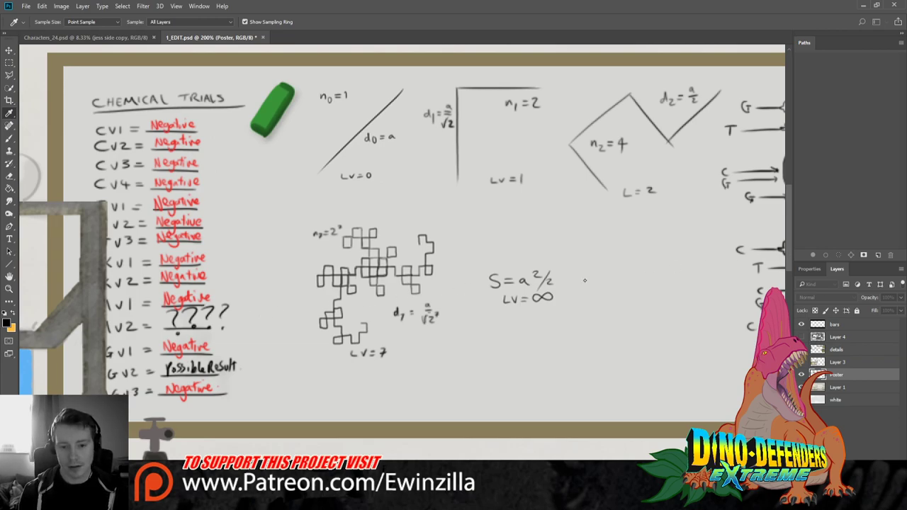
left_click(177, 346)
key("b")
mouse_move(229, 303)
left_mouse_down()
mouse_move(142, 340)
mouse_move(218, 301)
left_mouse_up()
key("ctrl+z")
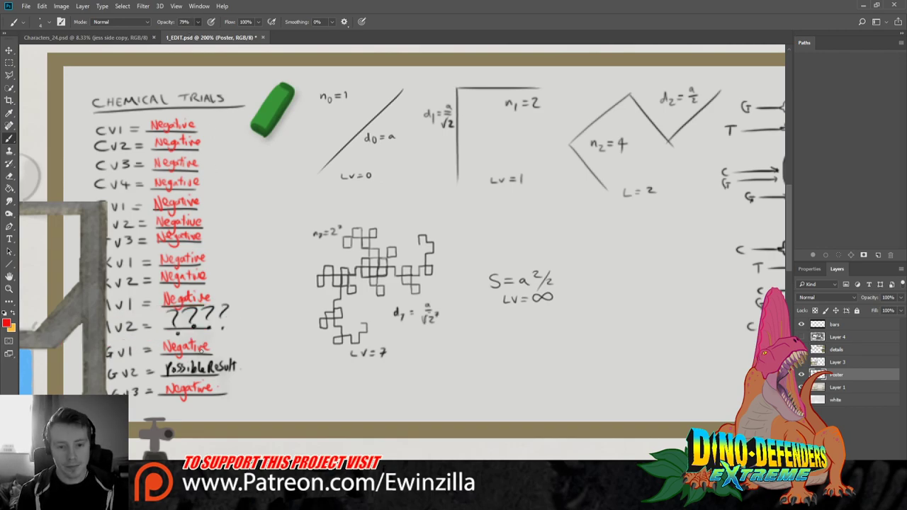
left_click_drag(227, 306, 234, 329)
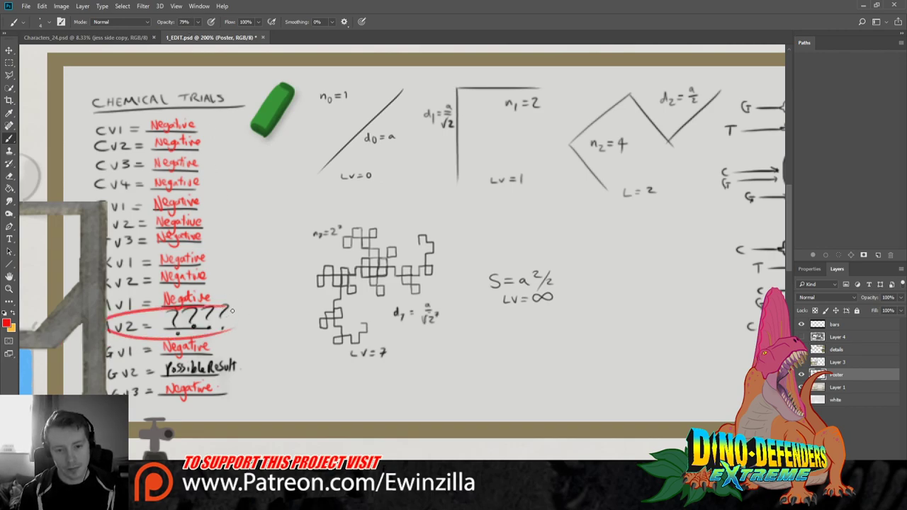
key("ctrl+z")
left_click_drag(181, 310, 202, 313)
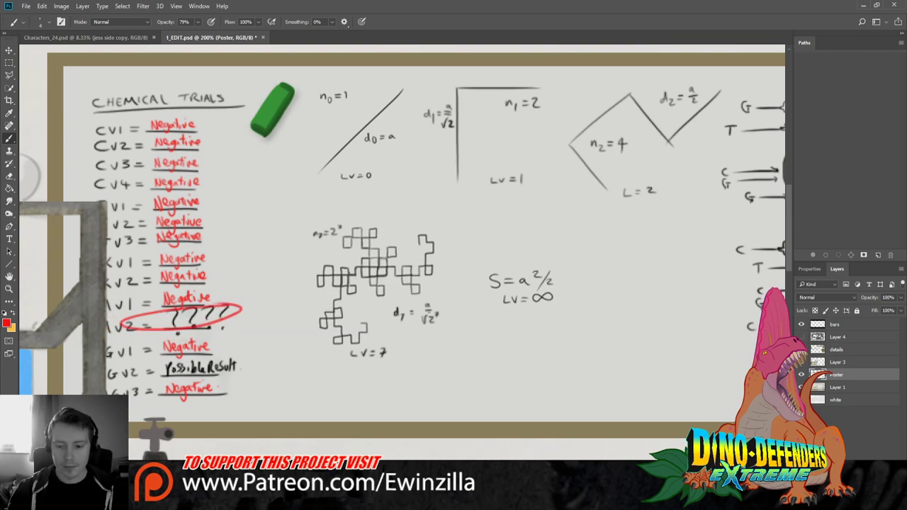
Draw short red underlines beneath the T with the four branching arrows on the DNA diagram
scroll(401, 253, "right", 10)
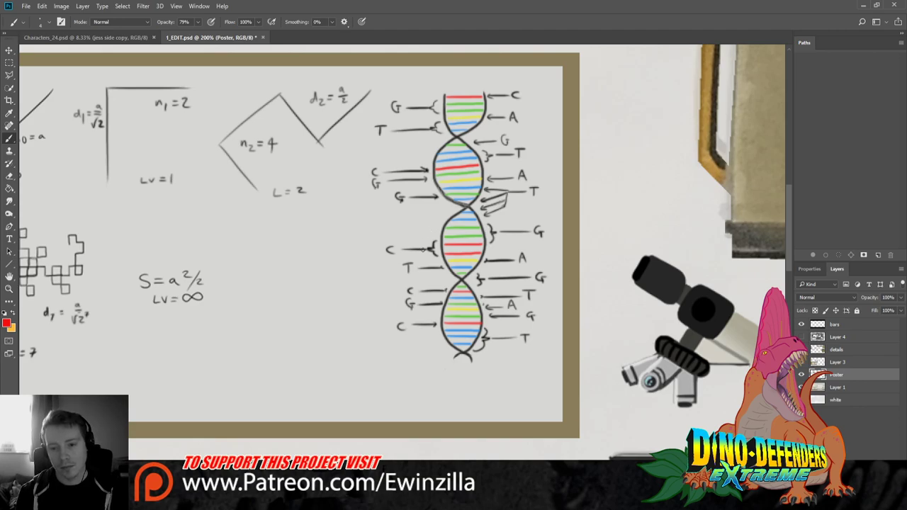
left_click_drag(430, 249, 400, 248)
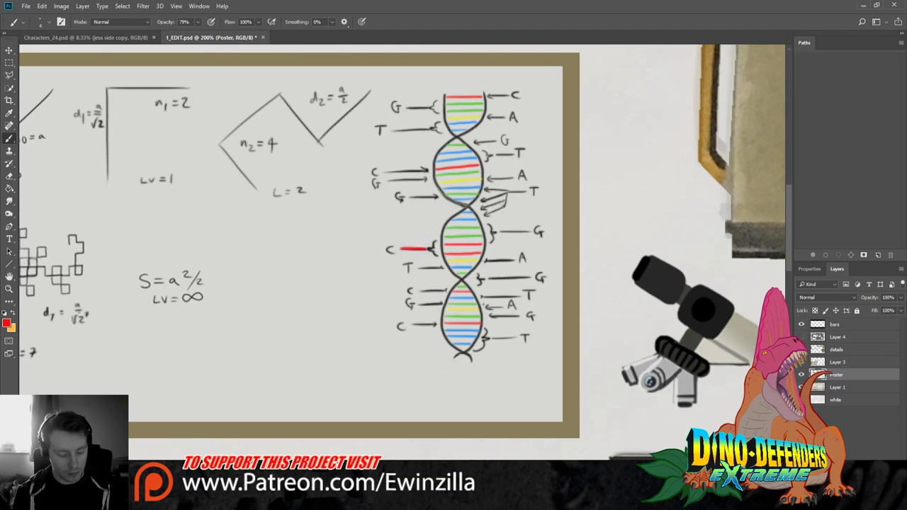
key("ctrl+z")
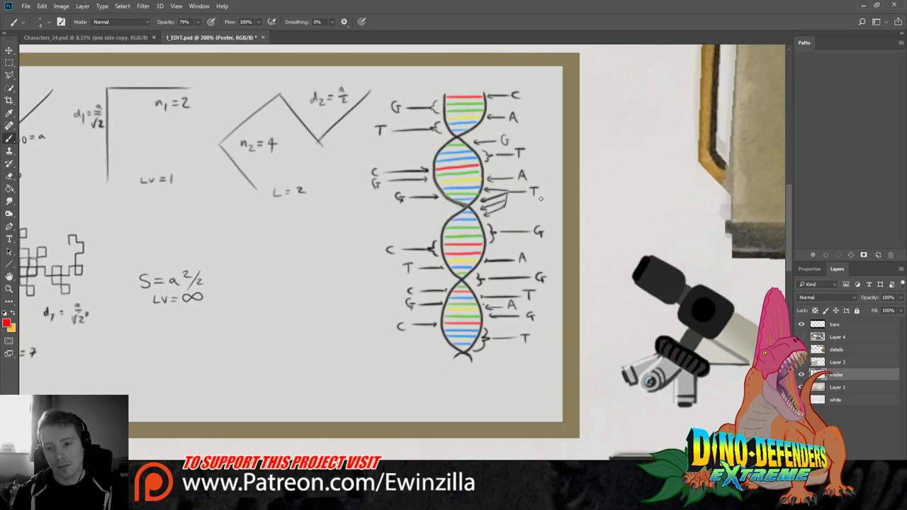
left_click_drag(543, 200, 525, 207)
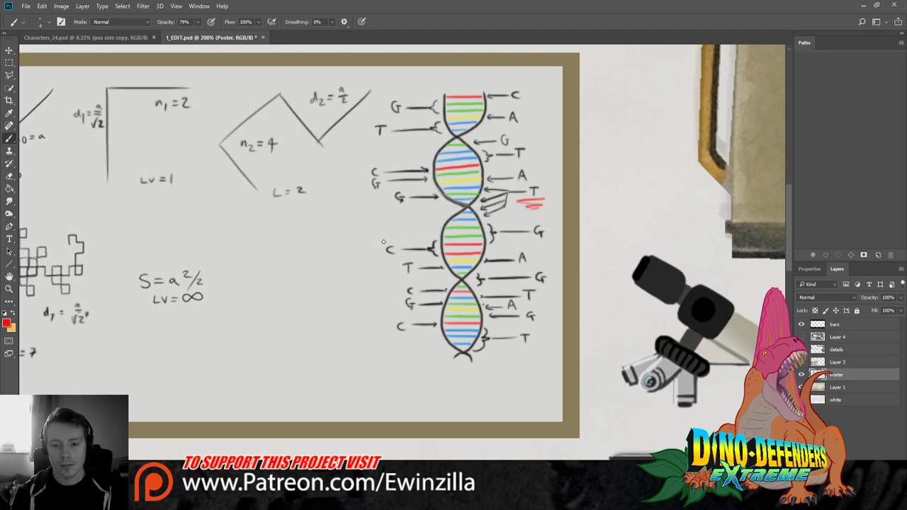
Cross out in red the C beside the third DNA loop and the lowest T on the opposite side
left_click_drag(385, 243, 397, 255)
left_click_drag(398, 243, 385, 257)
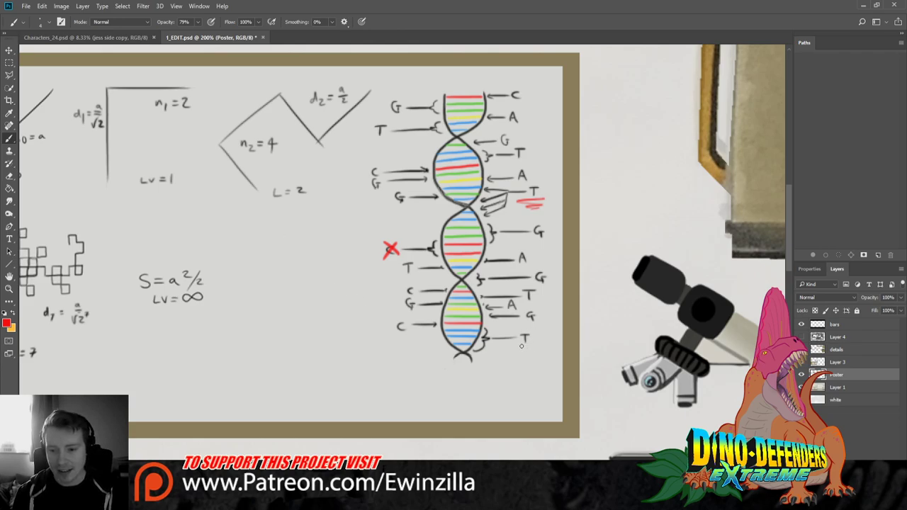
mouse_move(533, 332)
left_mouse_down()
mouse_move(517, 345)
mouse_move(532, 346)
left_mouse_up()
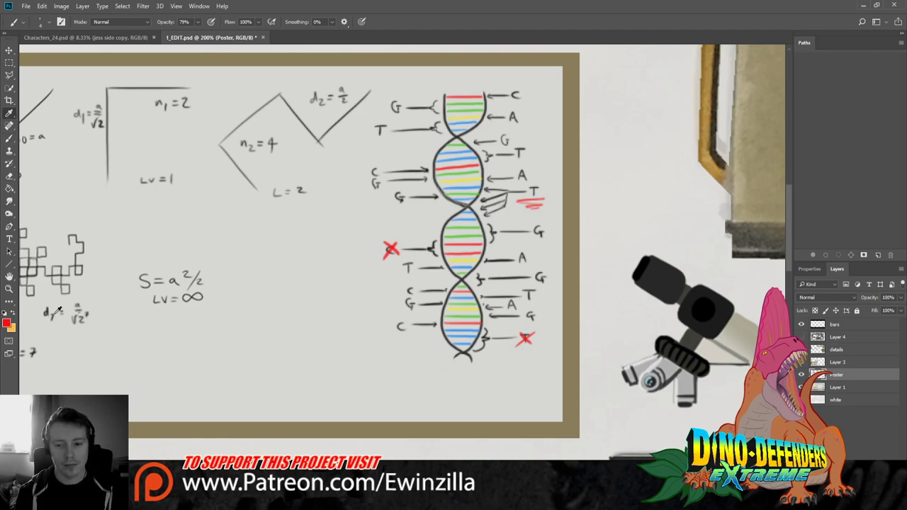
Switch the brush to black, write A beside the crossed-out T and draw a small curved arrow between them
key("i")
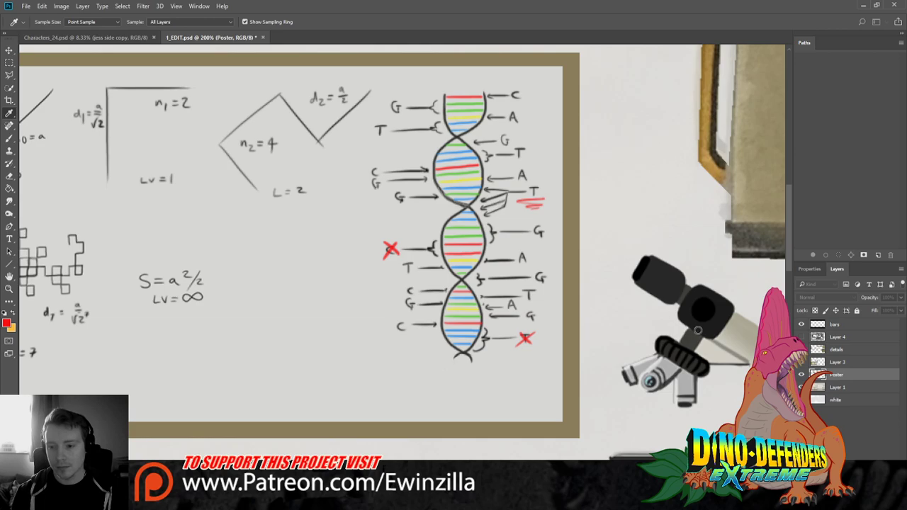
key("b")
left_click(171, 179)
key("b")
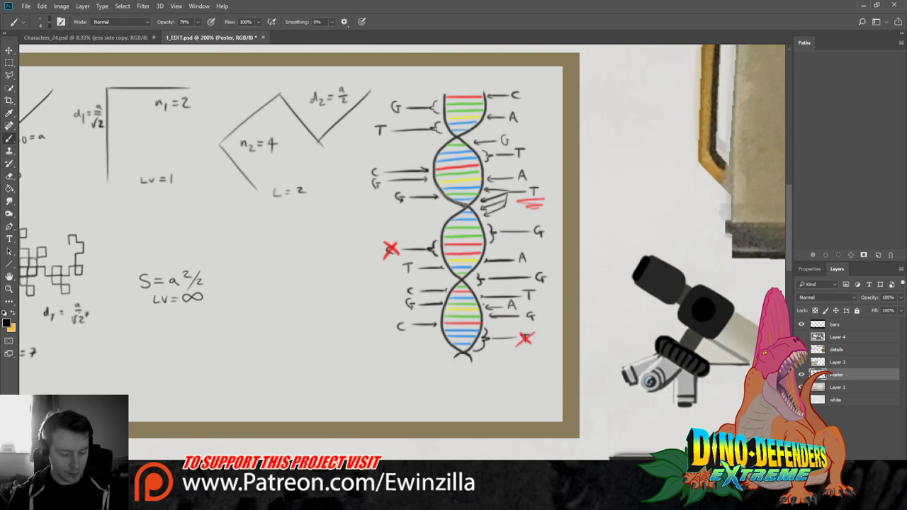
mouse_move(538, 351)
left_mouse_down()
mouse_move(543, 334)
mouse_move(546, 354)
left_mouse_up()
mouse_move(537, 346)
left_mouse_down()
mouse_move(547, 344)
mouse_move(533, 353)
left_mouse_up()
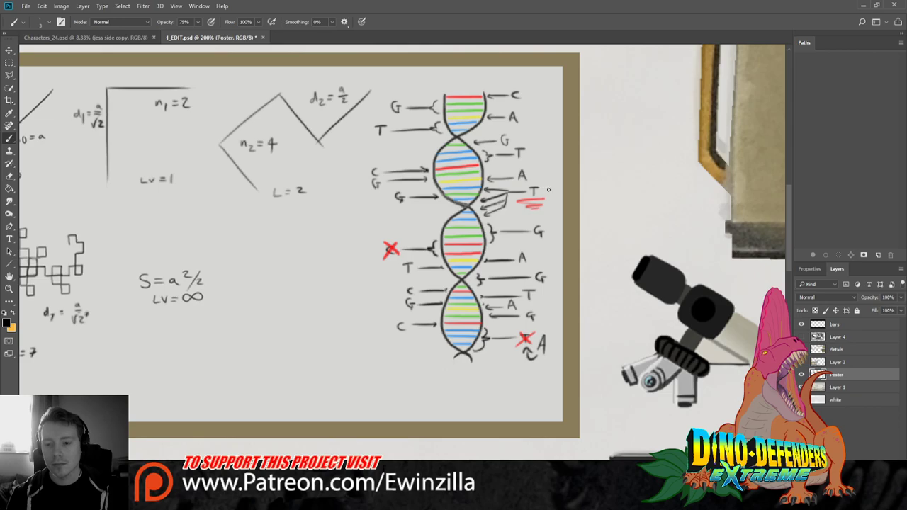
Draw a small black question mark after the red-underlined T on the DNA diagram
left_click(546, 193)
left_click_drag(544, 182, 547, 190)
key("ctrl+z")
left_click(548, 195)
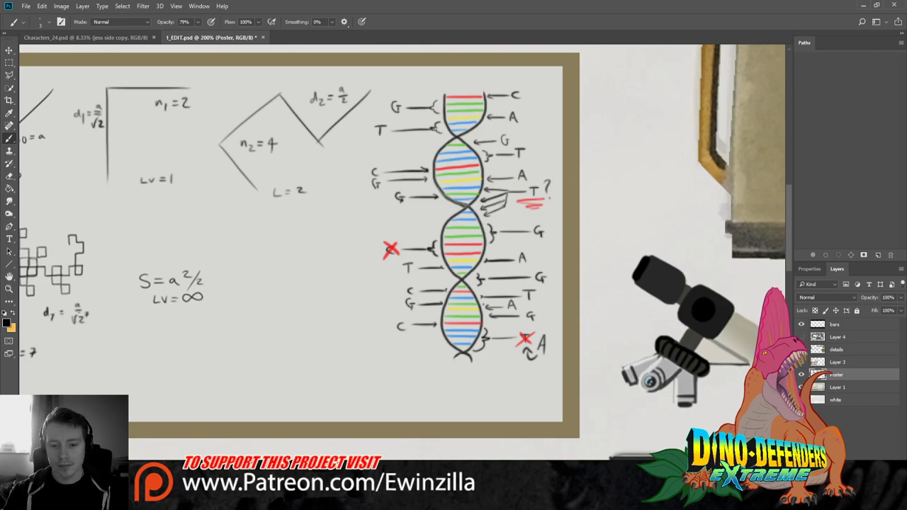
Smudge the shadow along the lower end of the green block at 100% strength
scroll(402, 253, "left", 10)
scroll(402, 253, "right", 1)
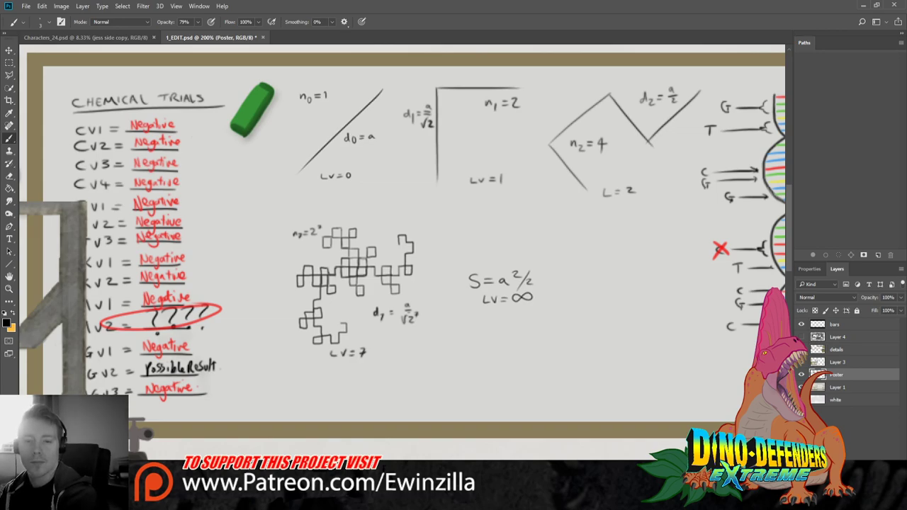
key("r")
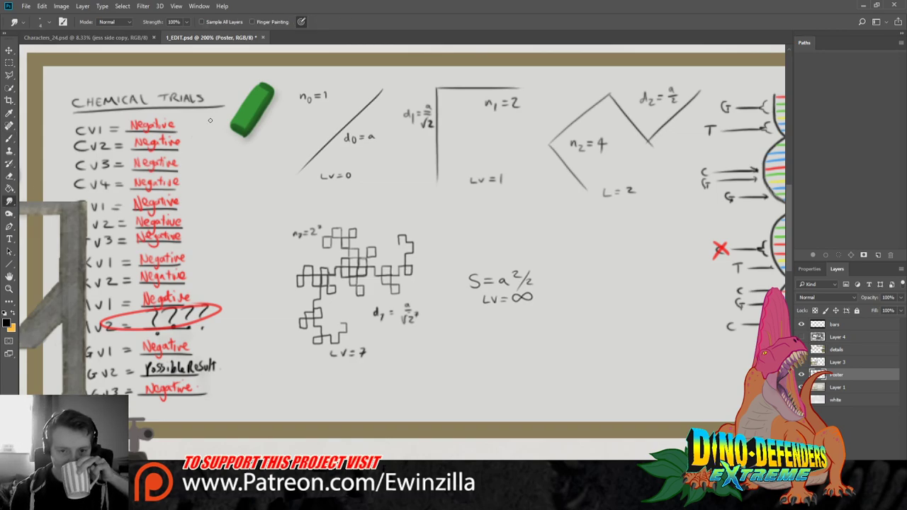
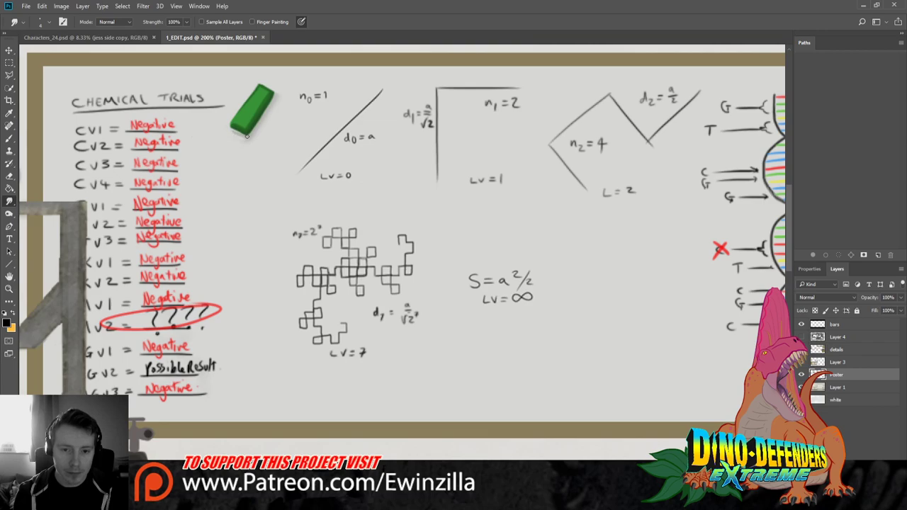
left_click_drag(247, 136, 222, 133)
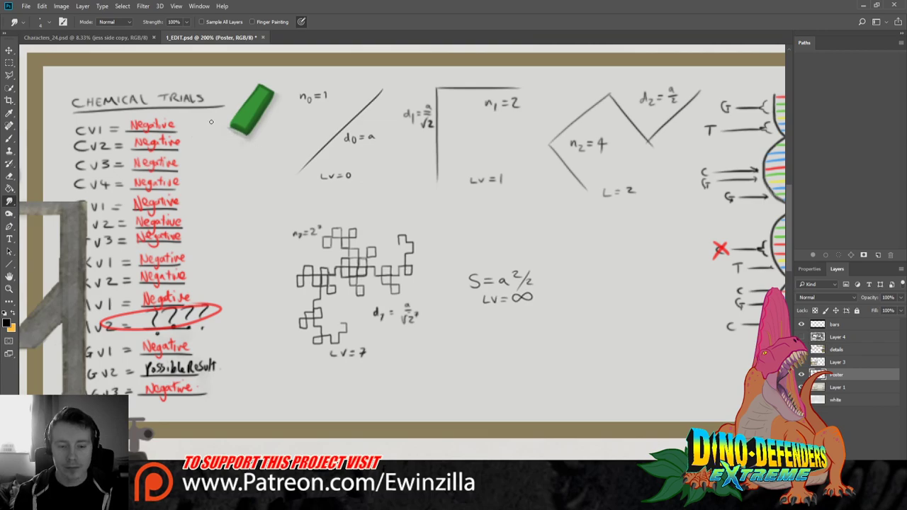
Select the details layer and toggle its visibility
left_click(9, 289)
key("ctrl+0")
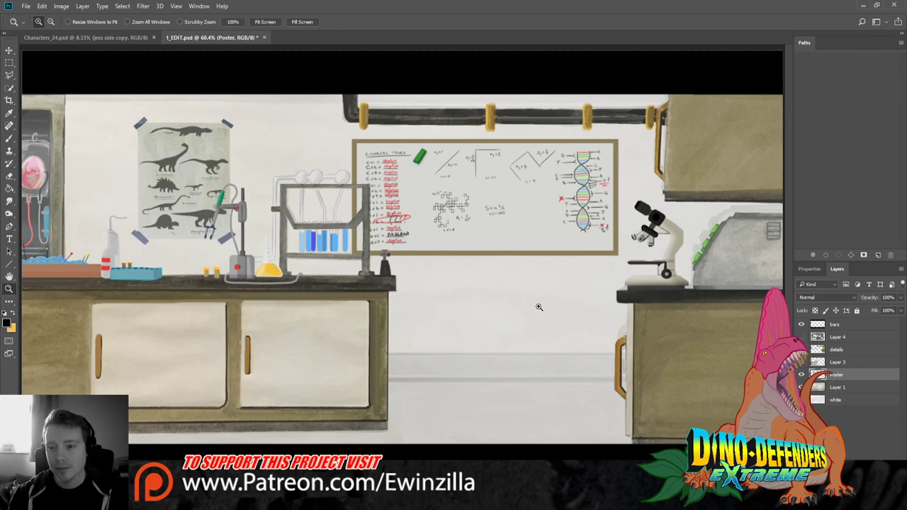
left_click(818, 351)
left_click(802, 349)
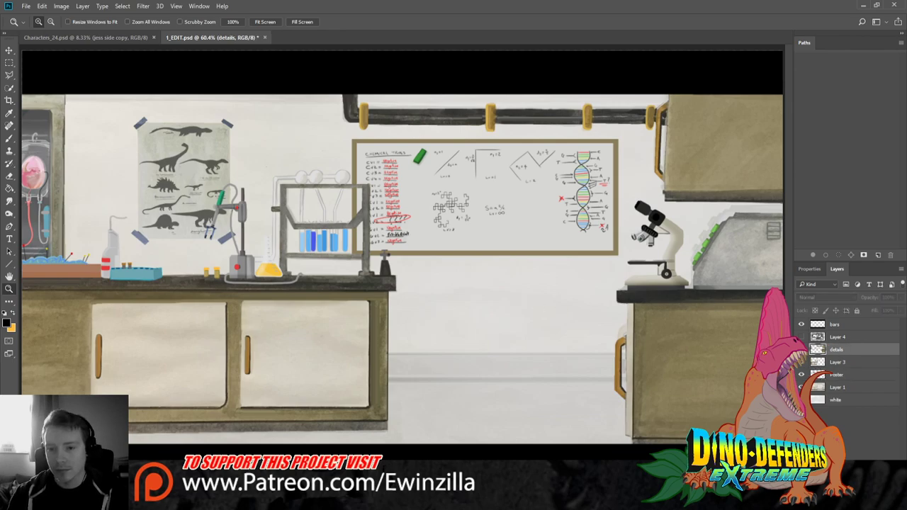
Copy the microscope area from the details layer onto a new layer and place that layer directly beneath details
left_click(801, 349)
left_click(744, 267)
left_click(745, 267)
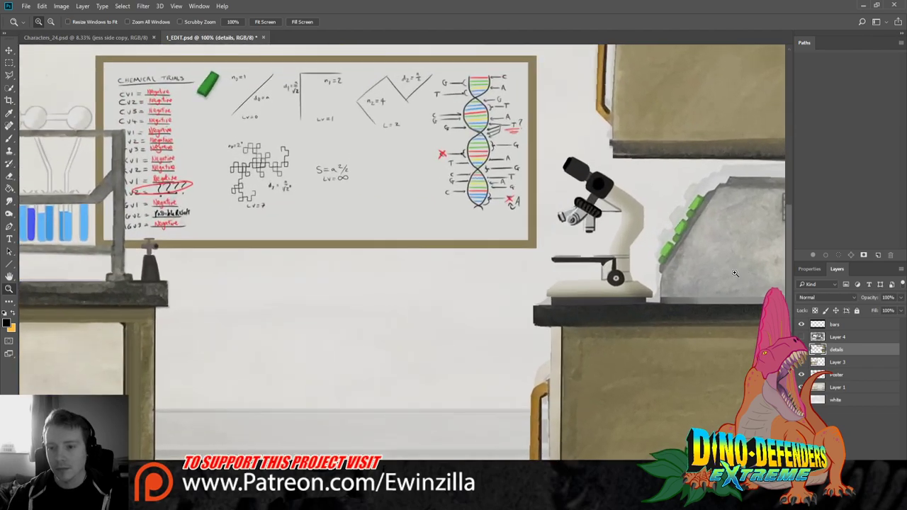
key("m")
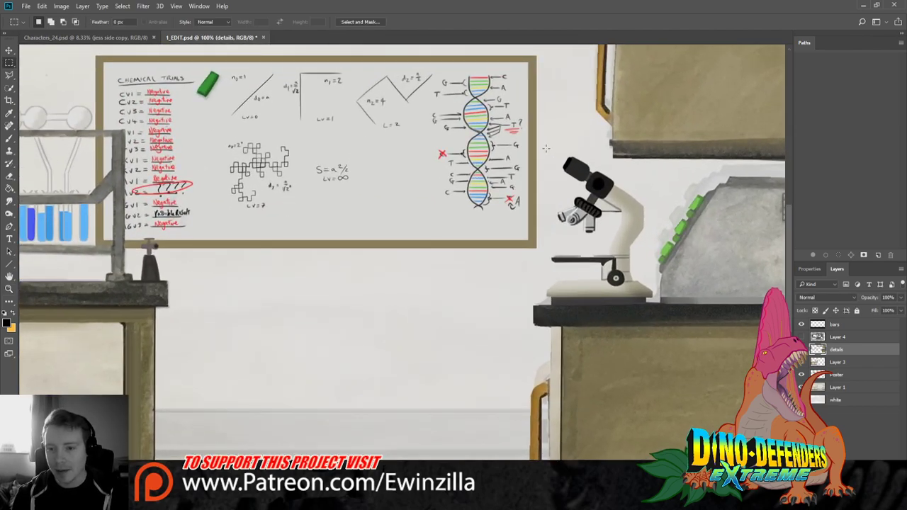
left_click_drag(546, 148, 658, 303)
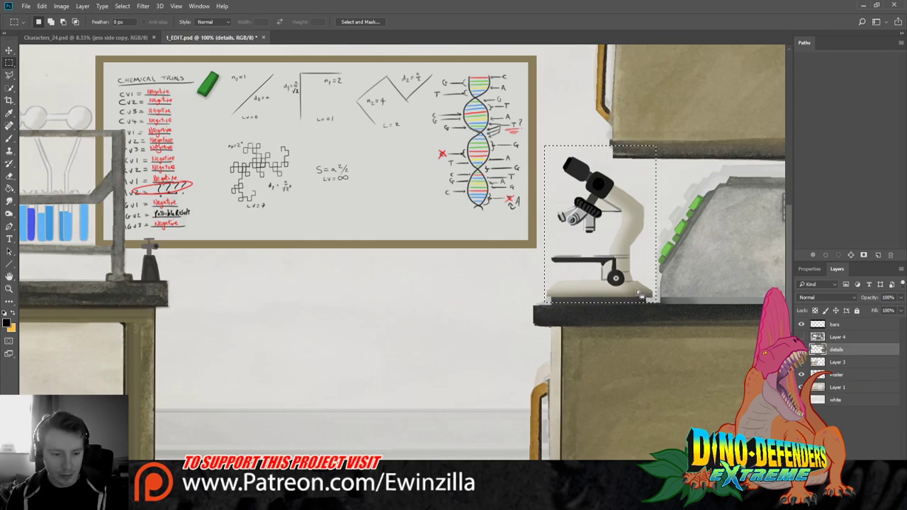
key("ctrl+j")
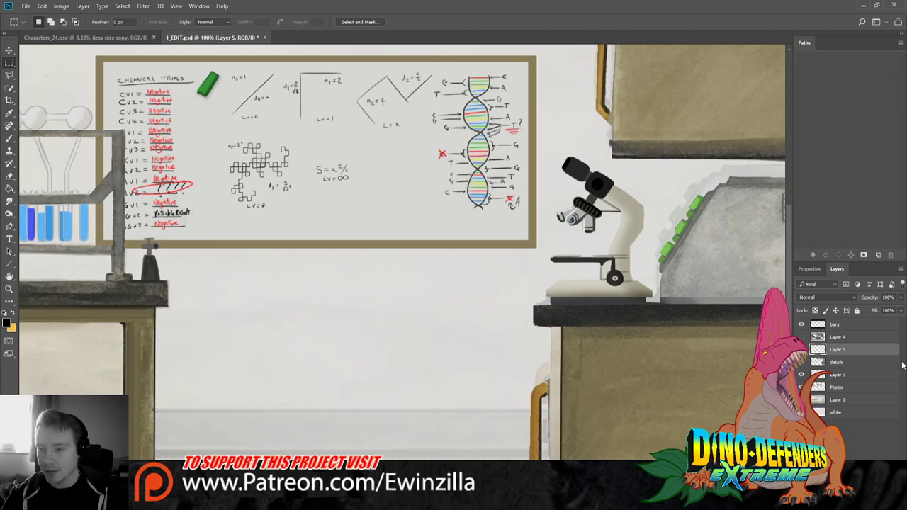
left_click(847, 363)
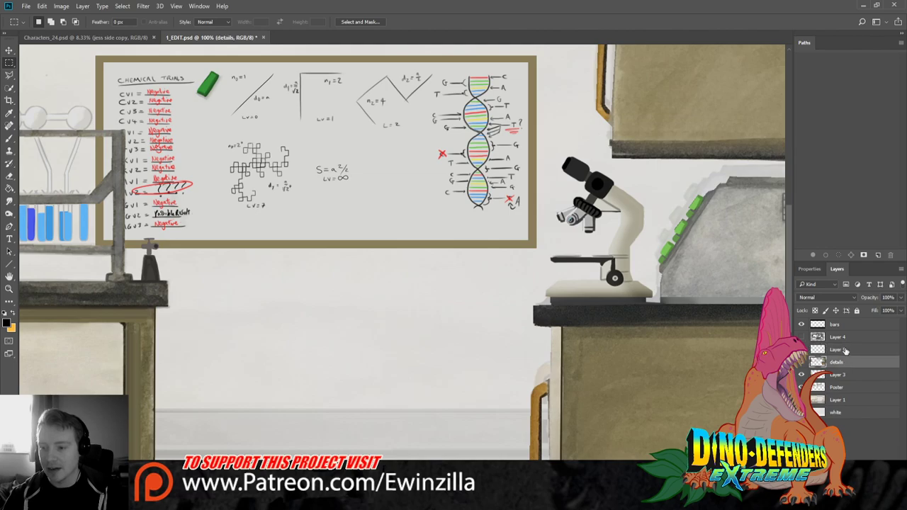
left_click(846, 352)
left_click_drag(843, 362, 842, 366)
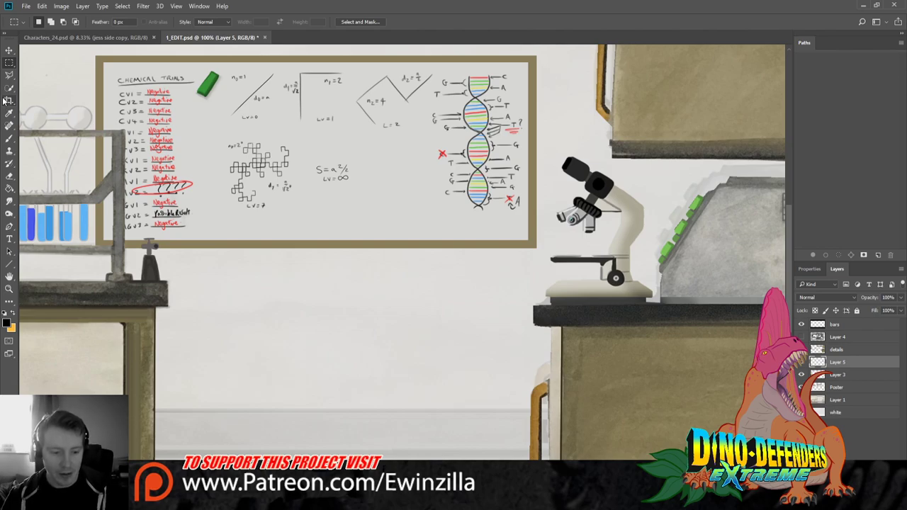
Scale the microscope copy to about 84% and offset it slightly so extra lenses show behind the original
left_click(9, 51)
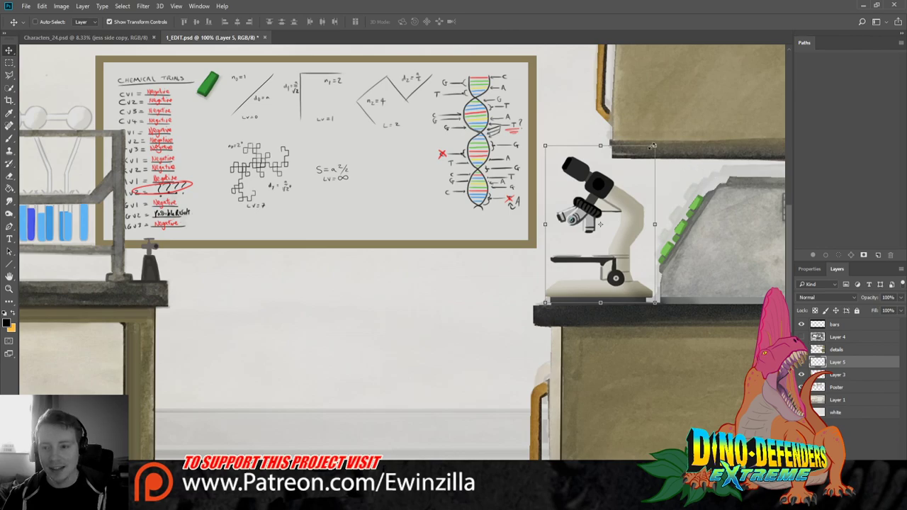
left_click_drag(655, 146, 636, 170)
left_click_drag(620, 204, 699, 170)
left_click_drag(661, 242, 627, 219)
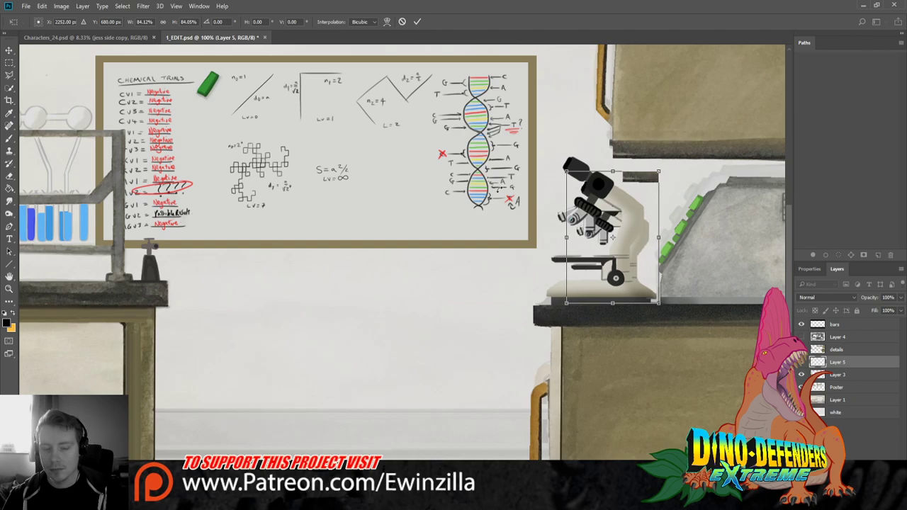
key("Return")
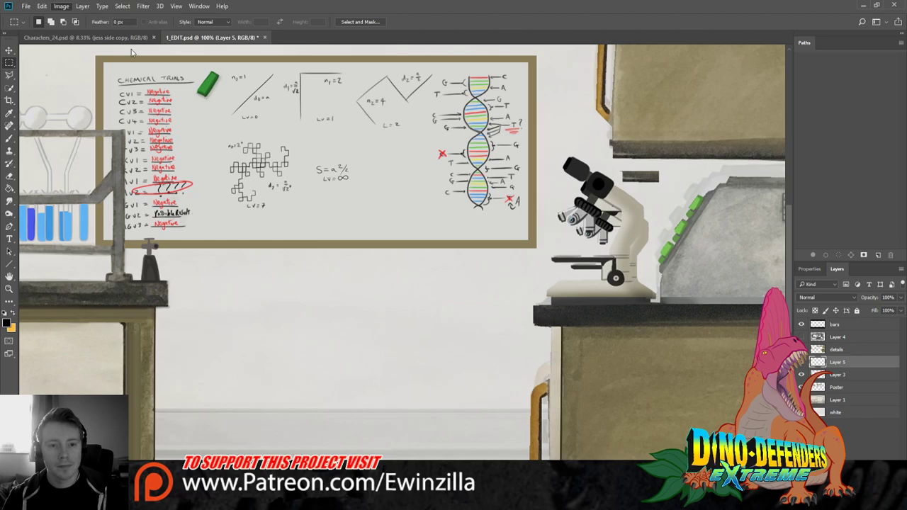
Delete the stray dark strip above the microscope copy and merge the copy's layer with the details layer
key("i")
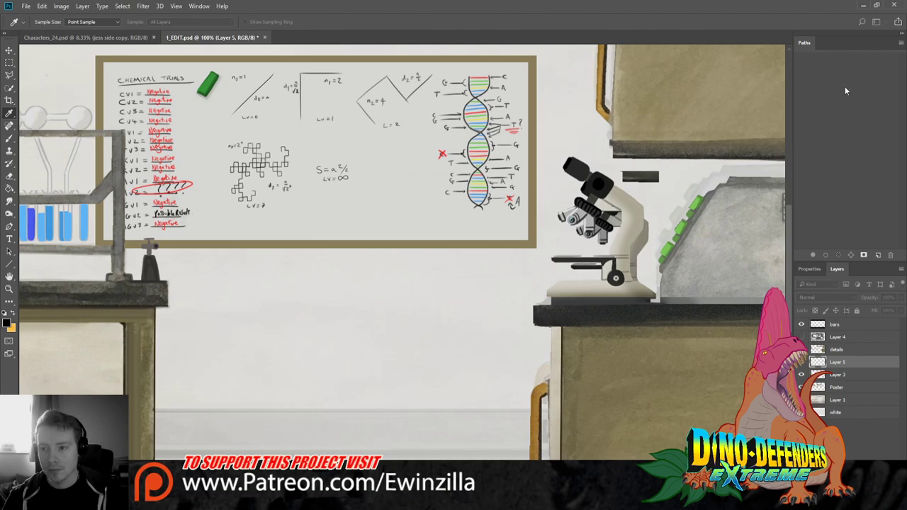
key("m")
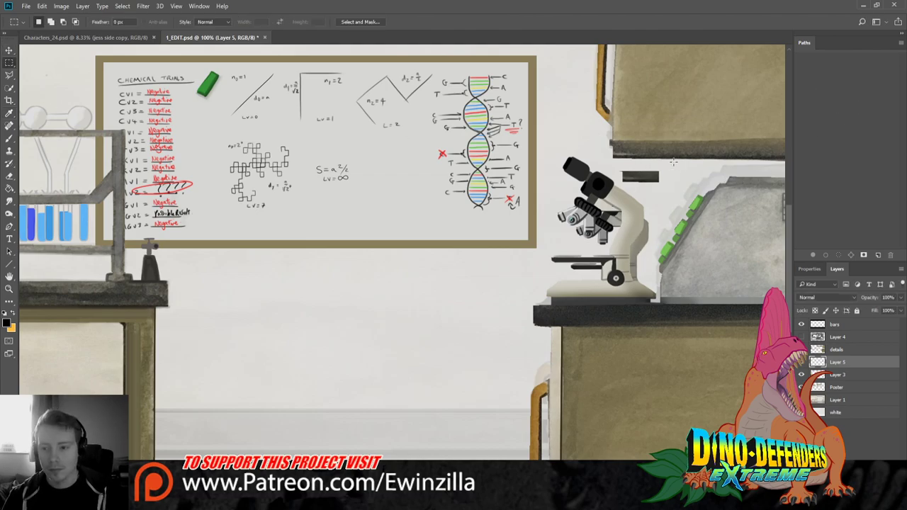
left_click_drag(673, 162, 617, 184)
key("Delete")
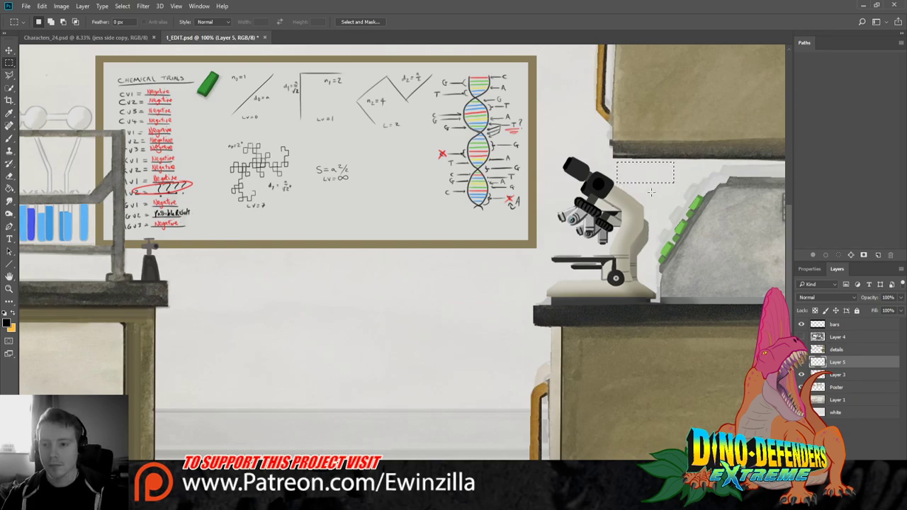
key("ctrl+d")
left_click(836, 350, "ctrl")
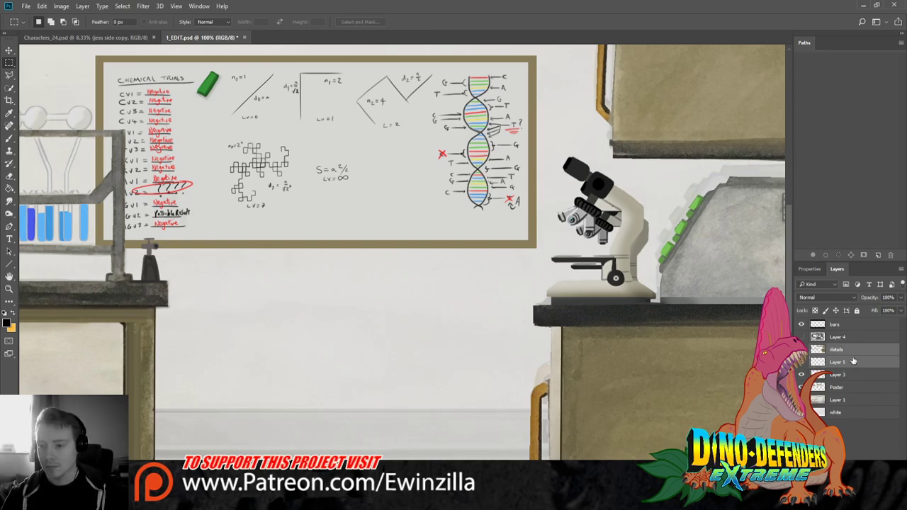
key("ctrl+e")
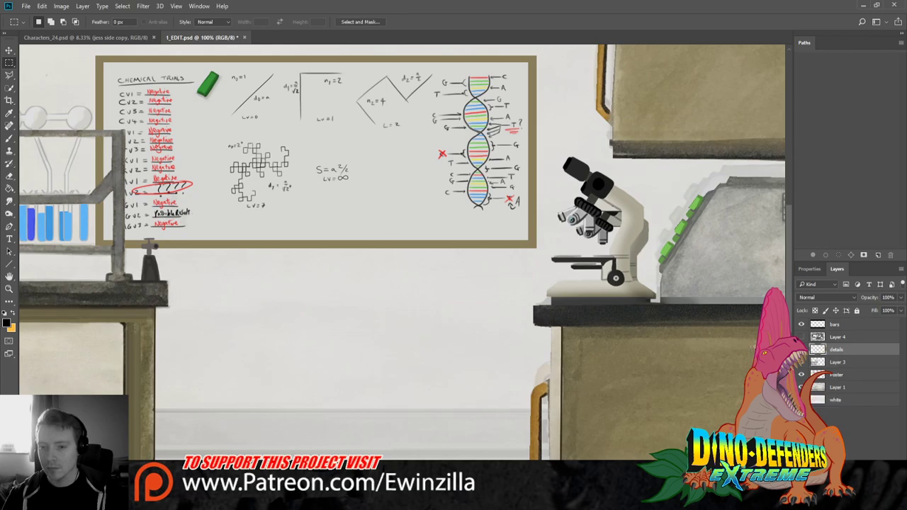
Draw a small black brush arrow pointing at Possible Result on the whiteboard and write Resume beside it
left_click(9, 289)
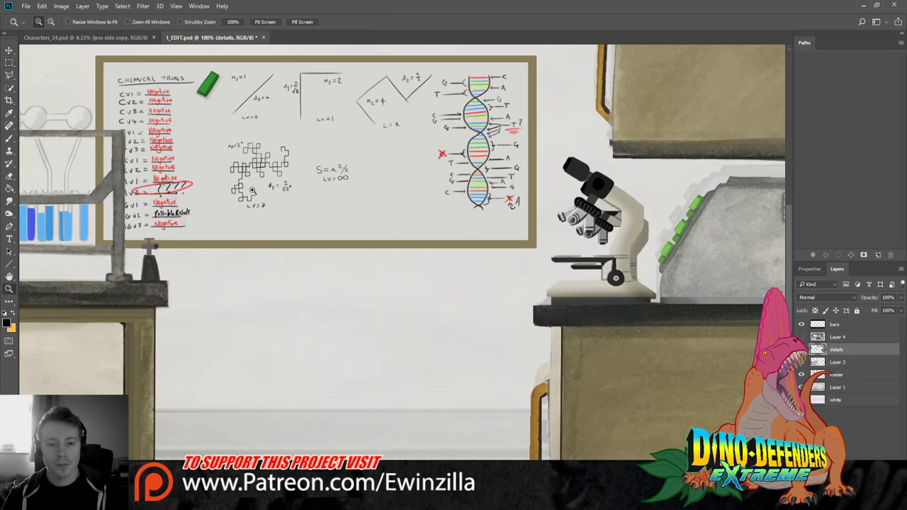
left_click(238, 123)
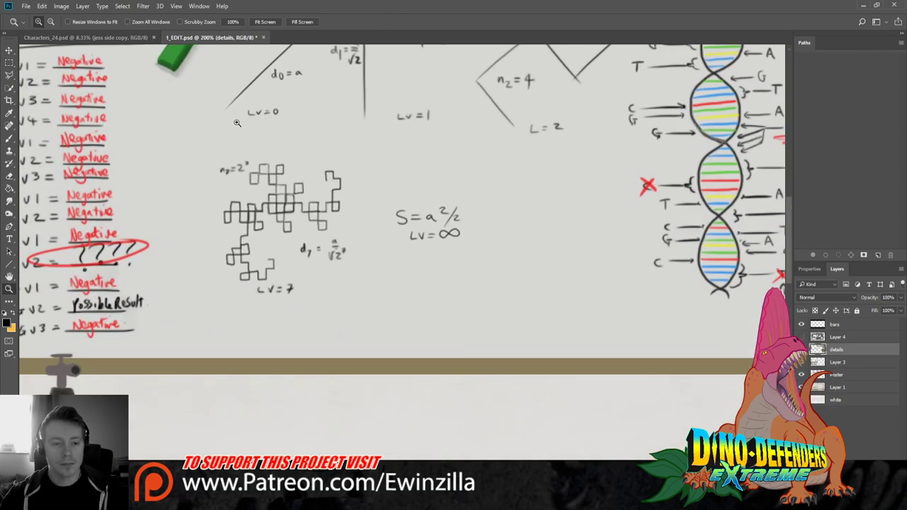
left_click(9, 138)
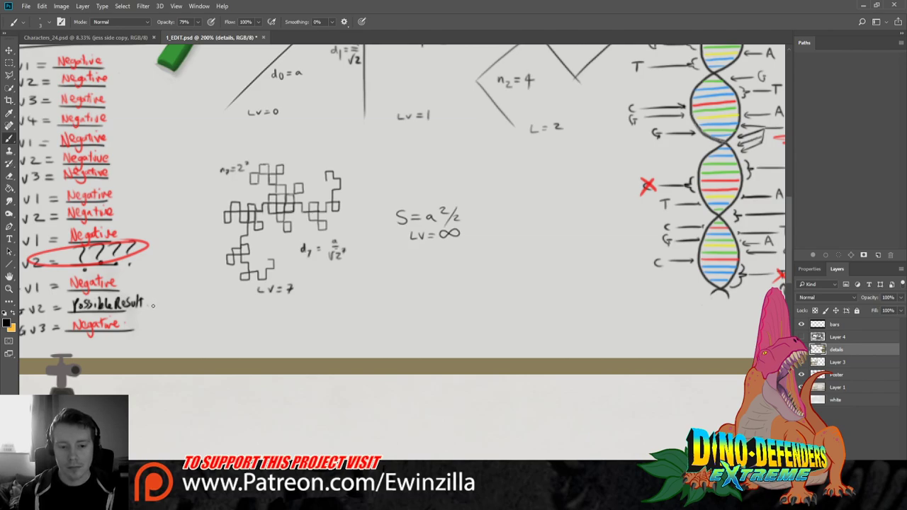
left_click_drag(151, 305, 184, 314)
key("ctrl+z")
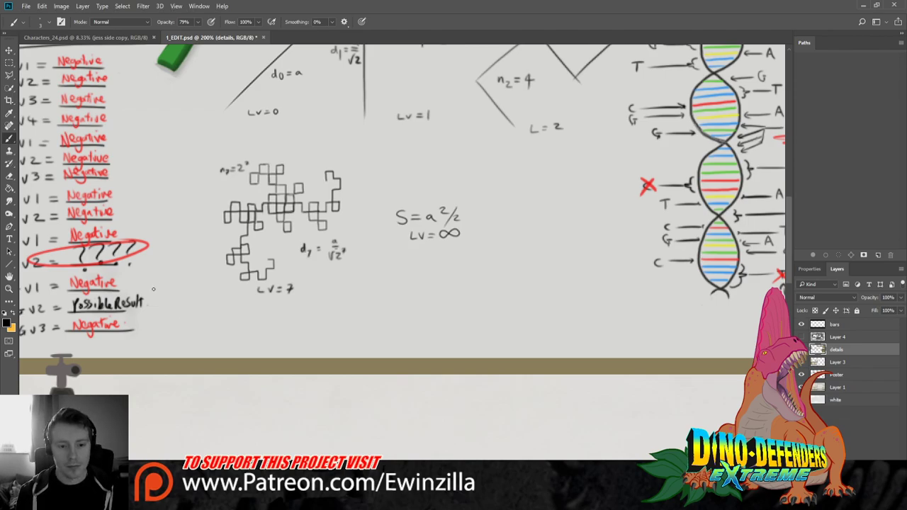
mouse_move(149, 304)
left_mouse_down()
mouse_move(186, 312)
mouse_move(225, 305)
left_mouse_up()
Try writing Tests in black beneath Resume, then remove the word
mouse_move(173, 320)
left_mouse_down()
mouse_move(207, 323)
mouse_move(192, 320)
left_mouse_up()
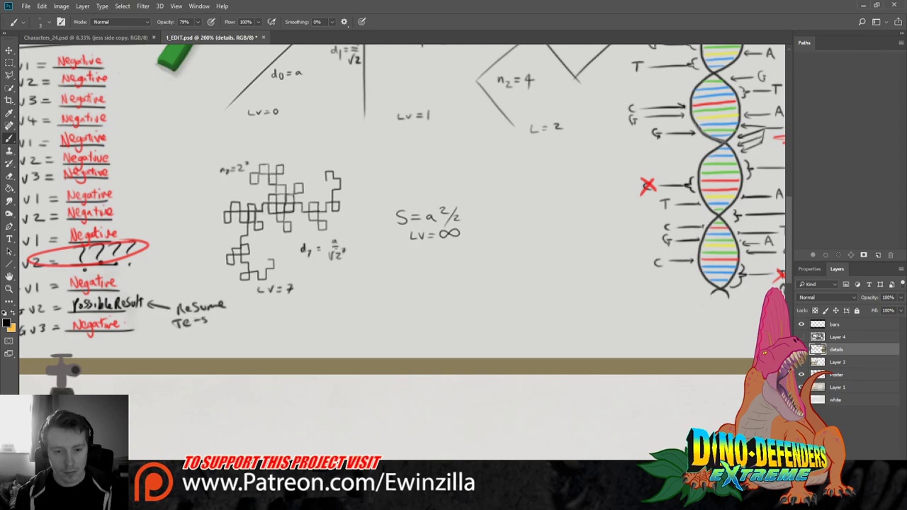
key("ctrl+z")
key("ctrl+z")
key("ctrl+z")
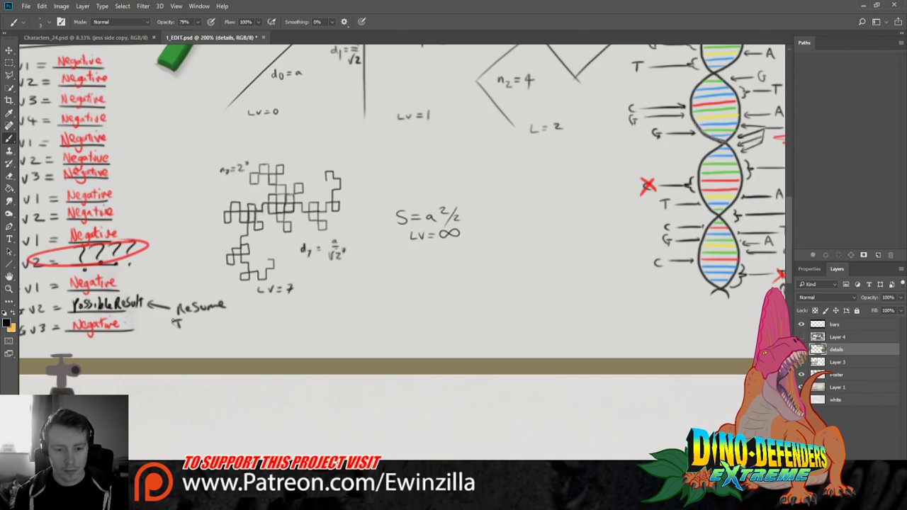
left_click_drag(184, 324, 207, 326)
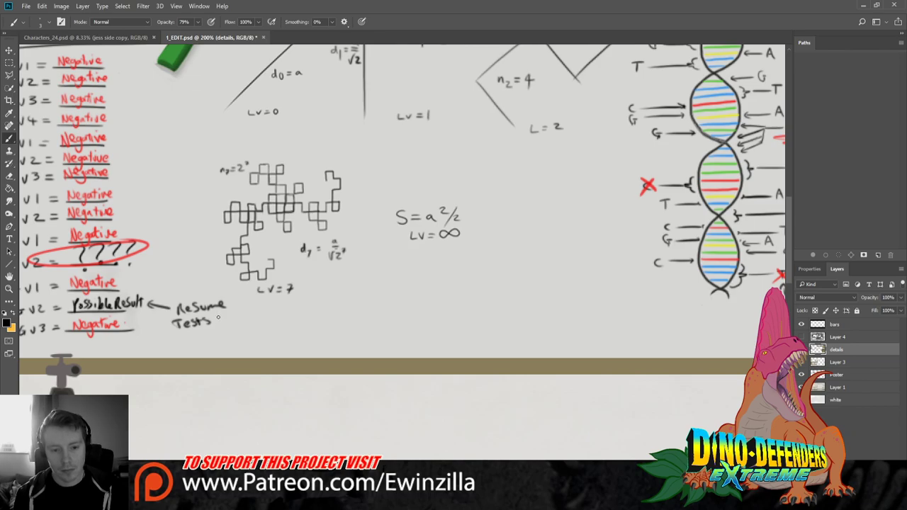
left_click_drag(211, 320, 173, 323)
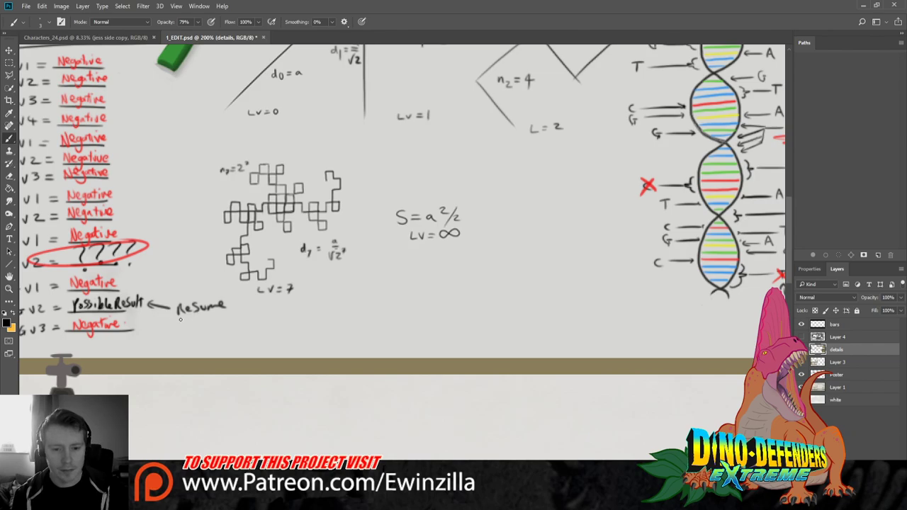
Complete the handwritten note to read Permission to Resume Testing, ending with a large question mark
left_click_drag(173, 321, 221, 316)
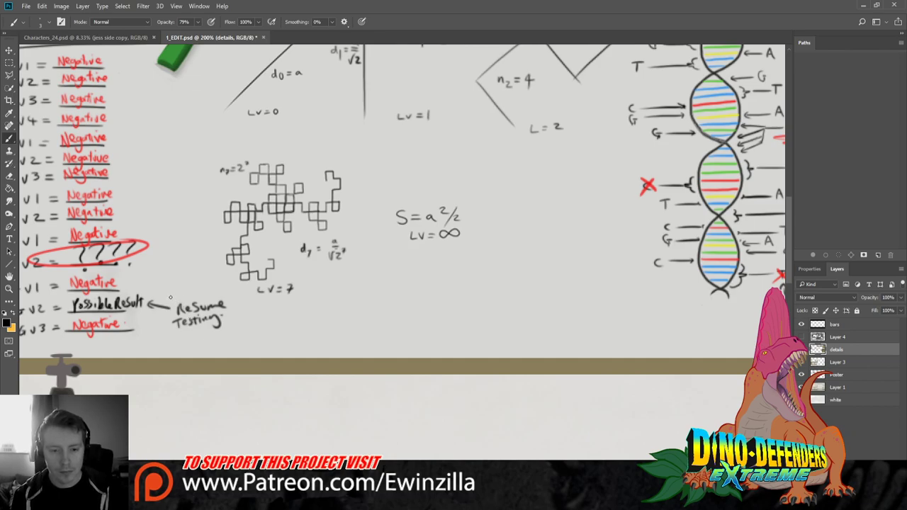
mouse_move(165, 295)
left_mouse_down()
mouse_move(224, 288)
mouse_move(201, 297)
mouse_move(213, 299)
mouse_move(231, 320)
left_mouse_up()
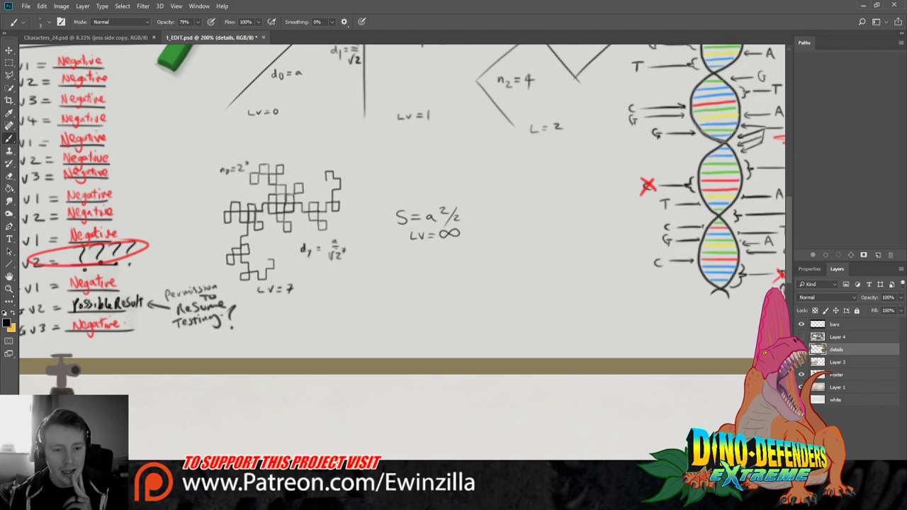
Paint a black marker pen with a separate cap resting on the whiteboard's lower frame beneath the DNA diagram
left_click(9, 301)
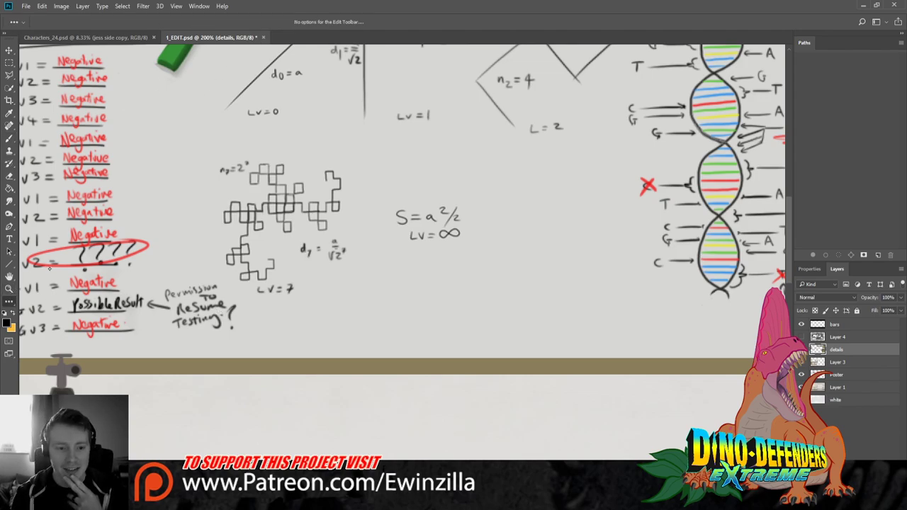
key("z")
key("ctrl+0")
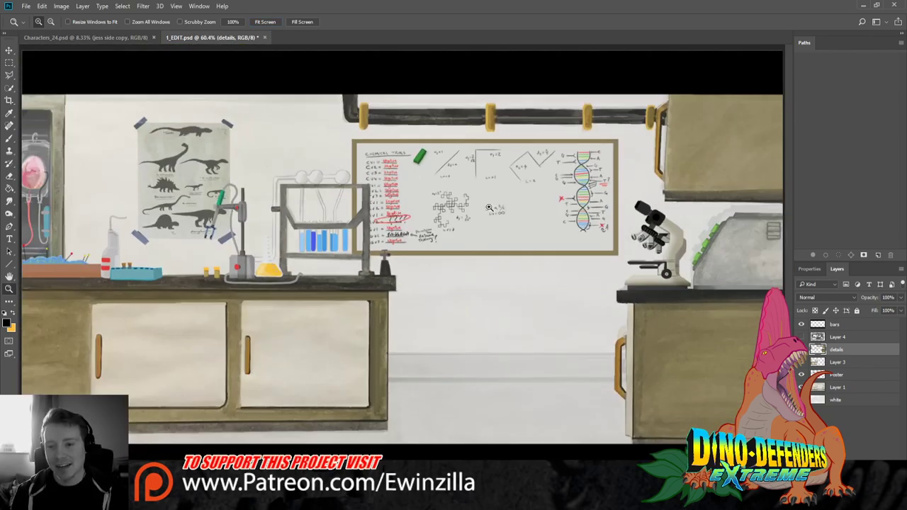
left_click(609, 253)
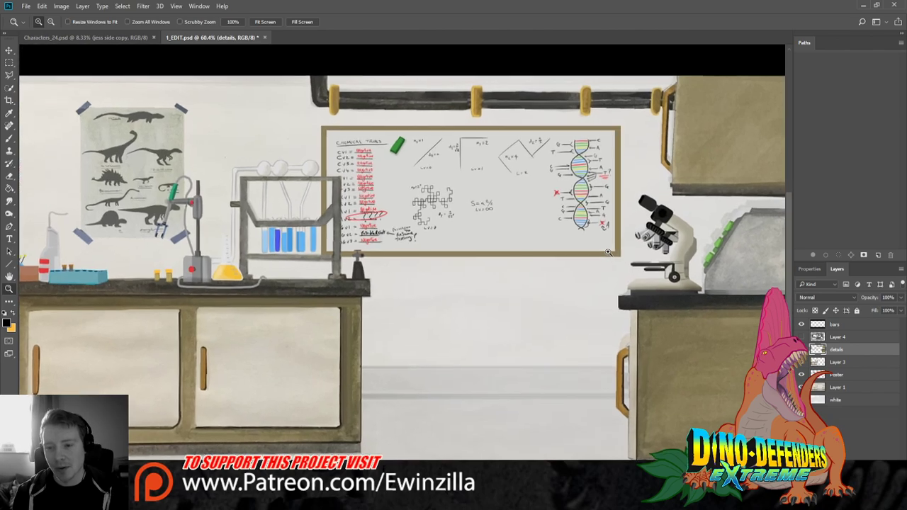
left_click(608, 252)
key("b")
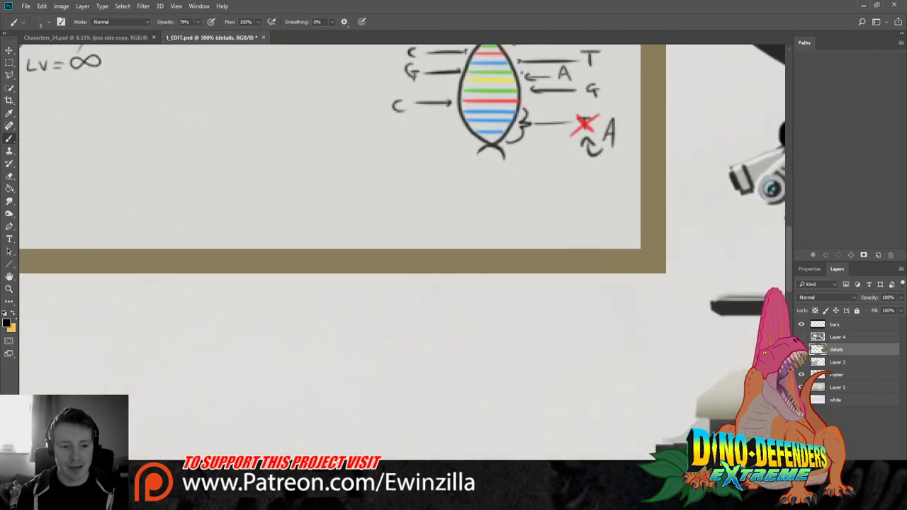
mouse_move(565, 233)
left_mouse_down()
mouse_move(514, 231)
mouse_move(503, 245)
mouse_move(575, 248)
mouse_move(555, 232)
mouse_move(501, 234)
mouse_move(501, 248)
mouse_move(573, 247)
mouse_move(553, 236)
mouse_move(505, 237)
mouse_move(571, 245)
left_mouse_up()
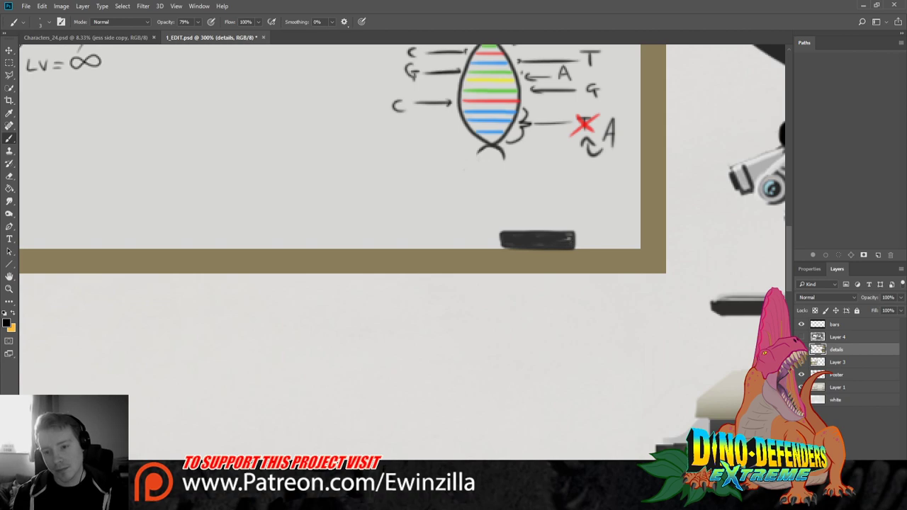
mouse_move(502, 248)
left_mouse_down()
mouse_move(502, 234)
mouse_move(476, 235)
mouse_move(496, 246)
mouse_move(475, 237)
mouse_move(495, 245)
left_mouse_up()
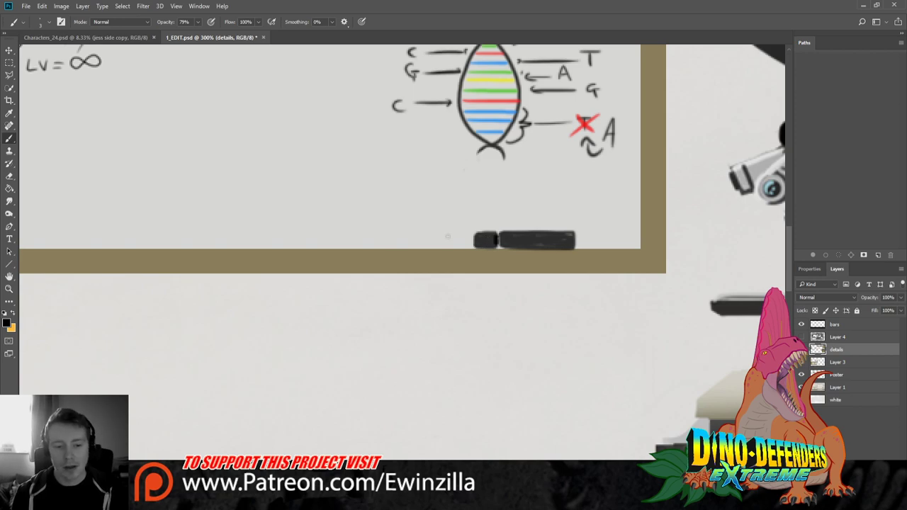
Paint a blue marker pen on the whiteboard's lower frame beside the black marker, using the blue sampled from the DNA rungs
key("z")
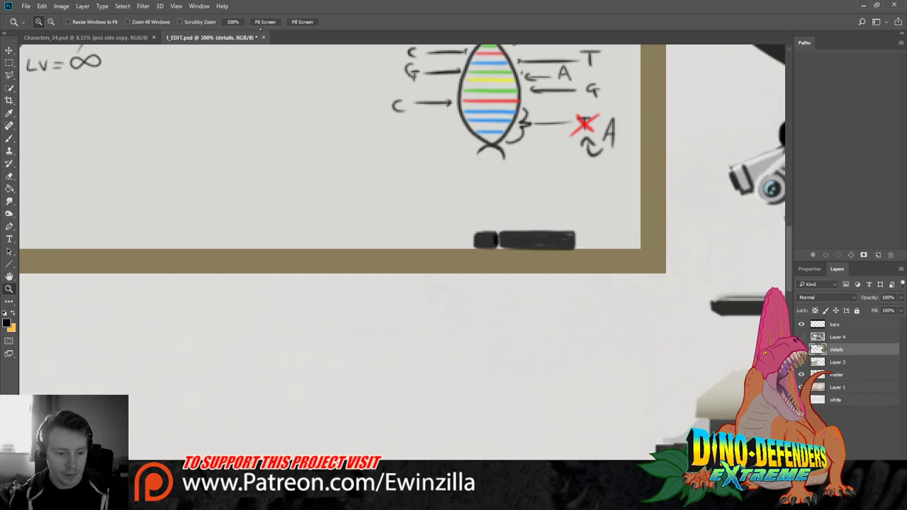
left_click(266, 22)
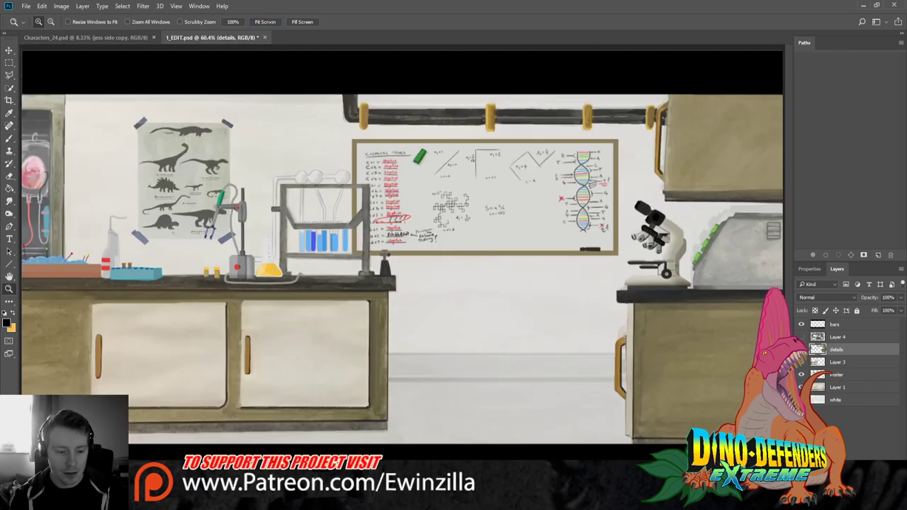
left_click(587, 227)
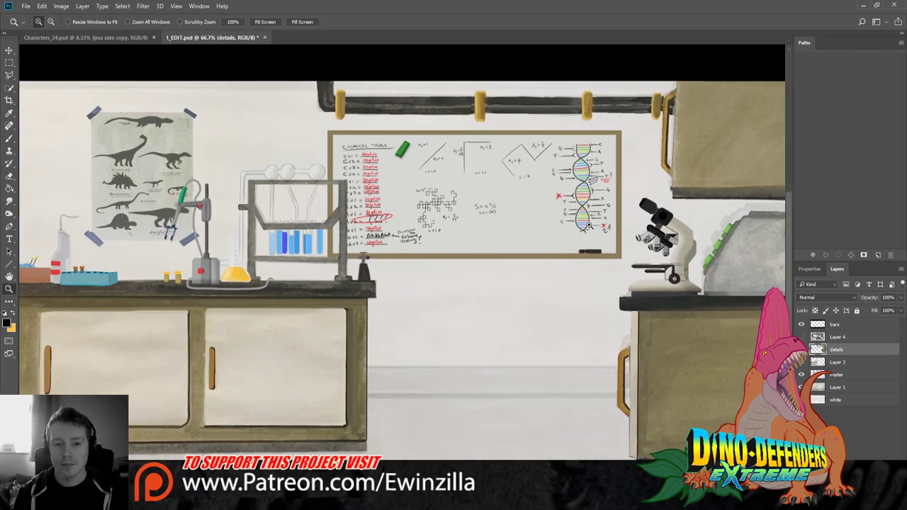
left_click(589, 226)
left_click(591, 225)
left_click(590, 225)
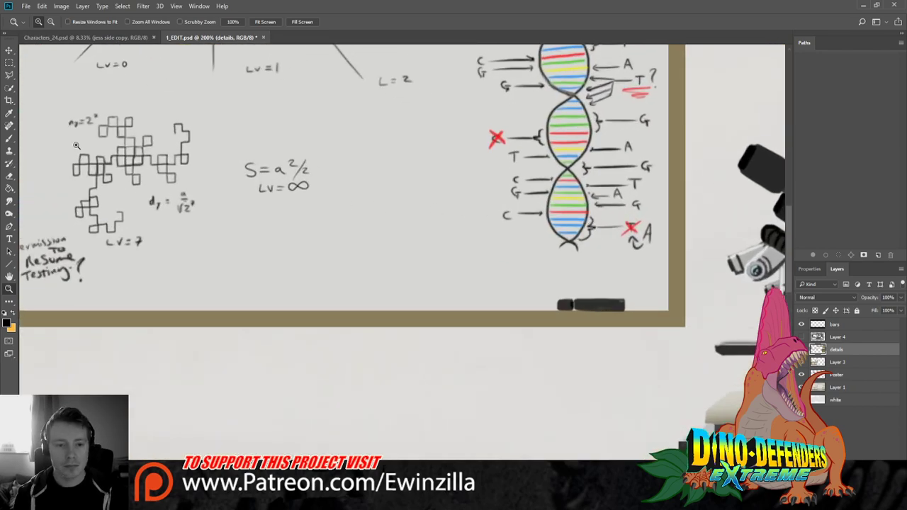
left_click(9, 113)
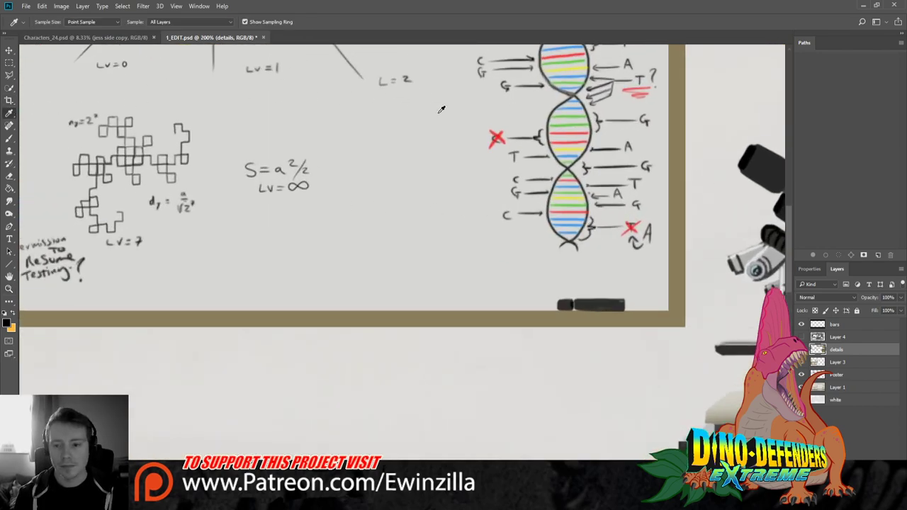
left_click(579, 219)
left_click(9, 138)
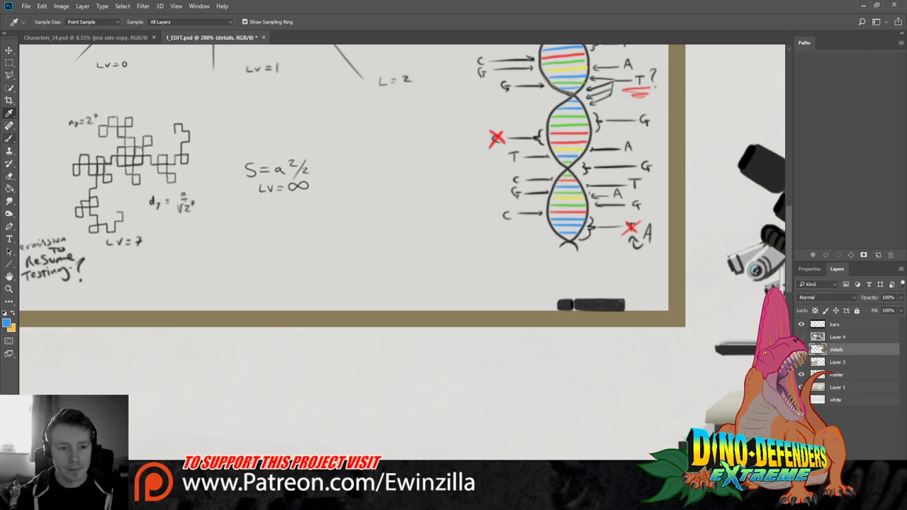
mouse_move(547, 301)
left_mouse_down()
mouse_move(485, 302)
mouse_move(511, 310)
mouse_move(544, 302)
mouse_move(485, 302)
mouse_move(532, 306)
mouse_move(502, 307)
mouse_move(532, 308)
left_mouse_up()
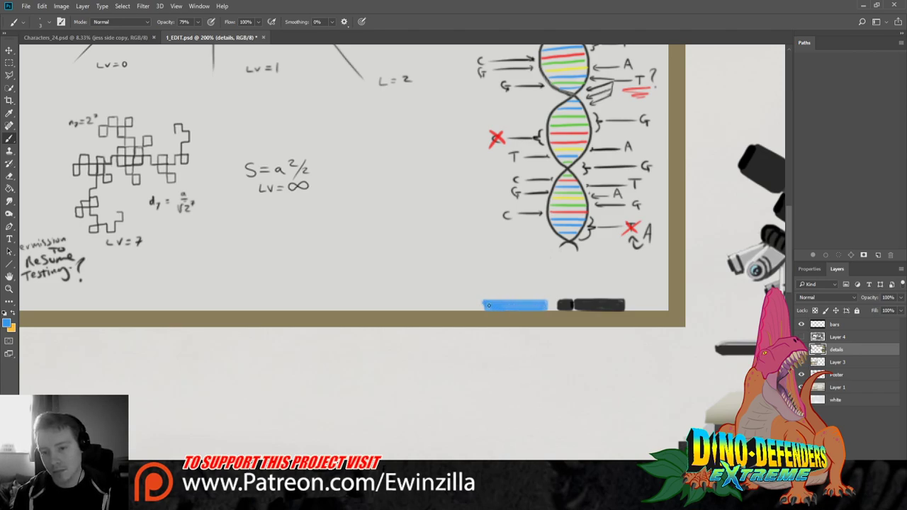
Paint a darker blue line across the blue marker to separate its cap from the body
left_click(9, 202)
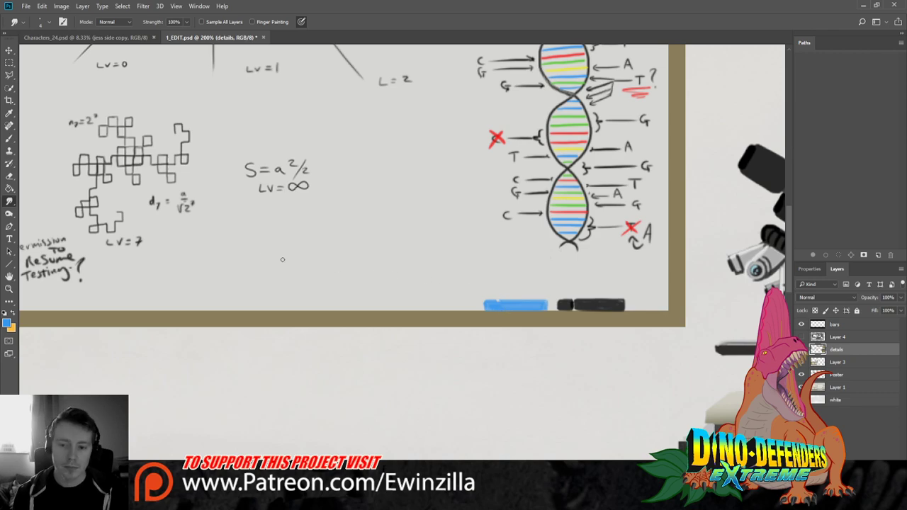
key("i")
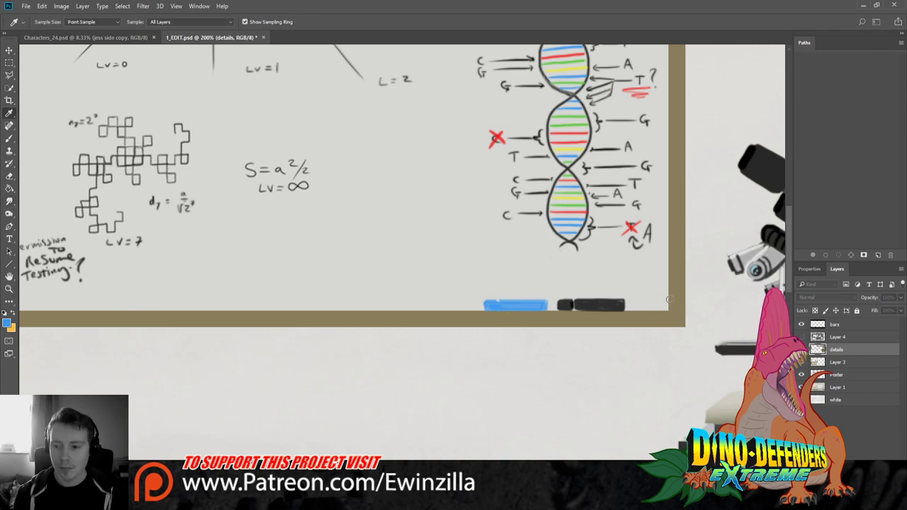
key("b")
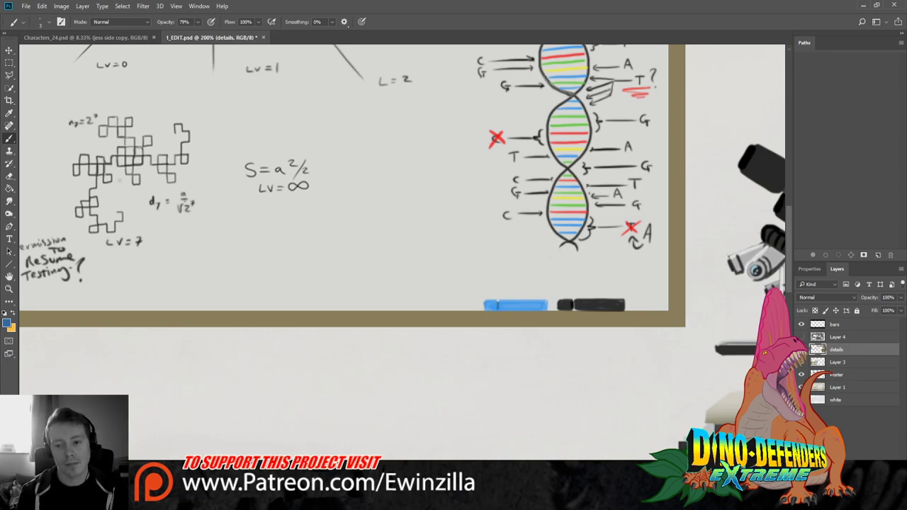
Paint a red marker pen beside the blue one, using the red sampled from the crossed-out DNA letter
key("i")
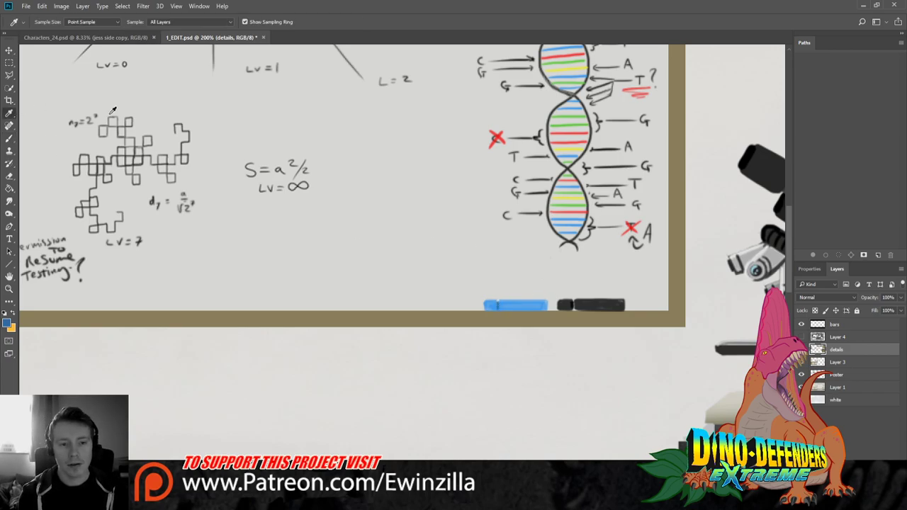
left_click(631, 227)
key("b")
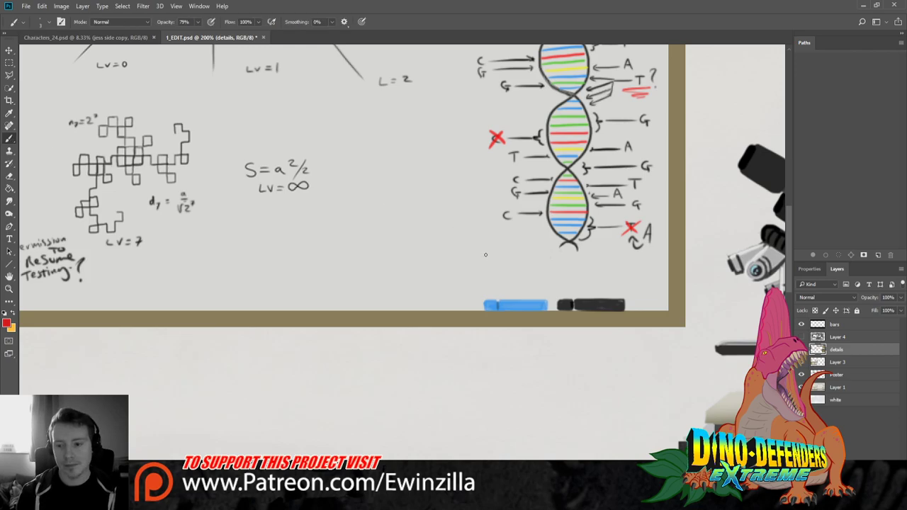
left_click_drag(474, 310, 473, 304)
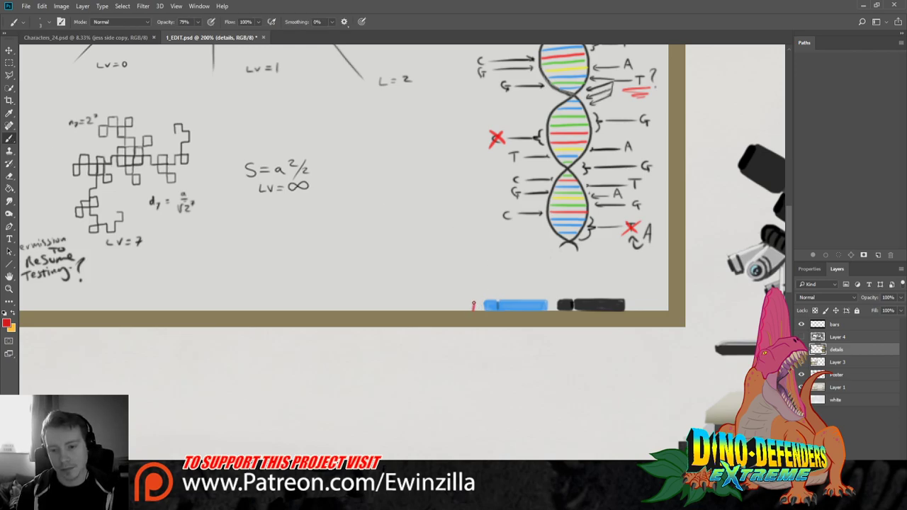
left_click(426, 303, "shift")
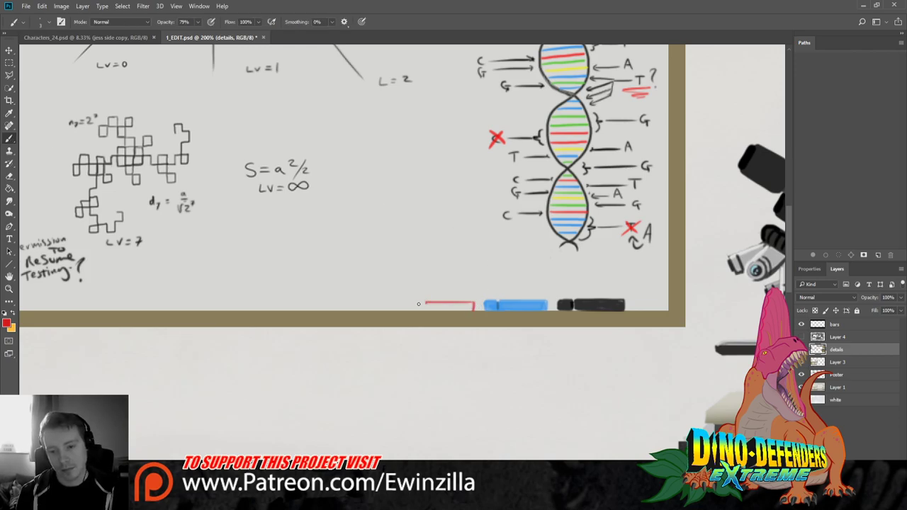
mouse_move(425, 304)
left_mouse_down()
mouse_move(473, 306)
mouse_move(421, 310)
mouse_move(442, 309)
left_mouse_up()
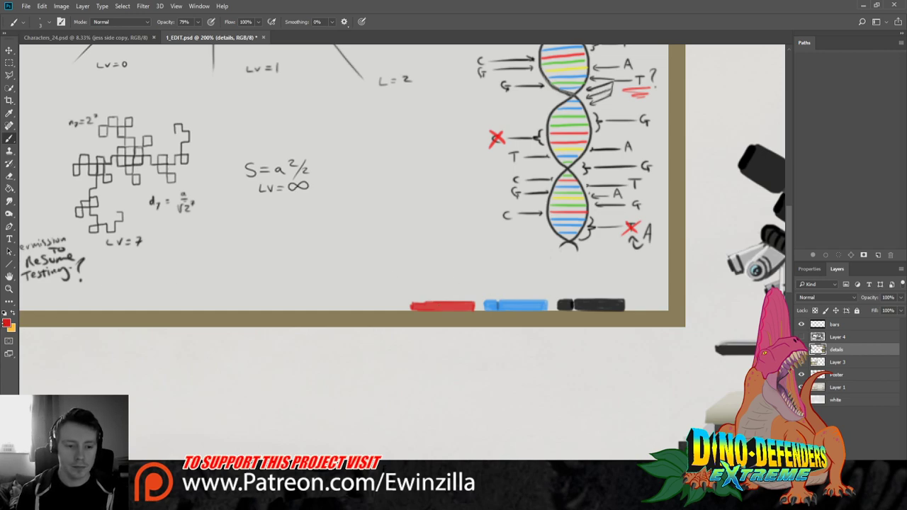
Add a dark red cap line to the red marker and smudge its cap end slightly outward
key("i")
key("b")
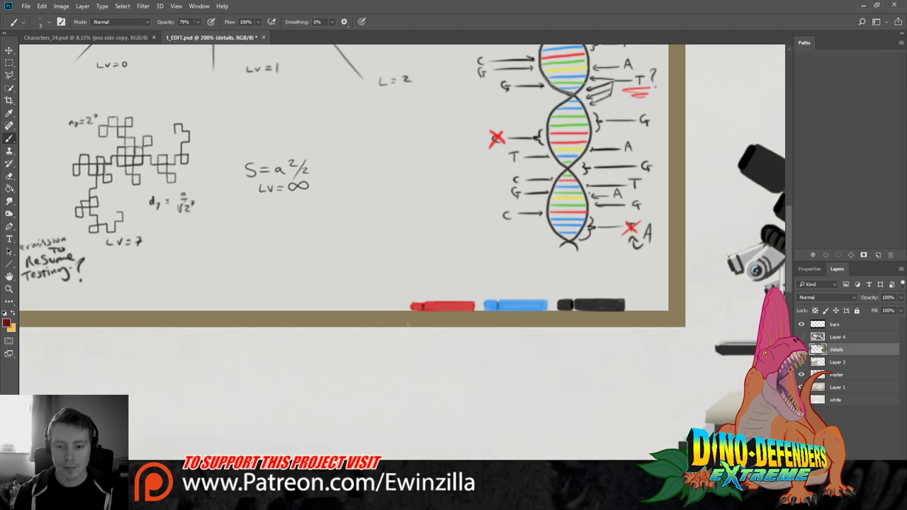
key("r")
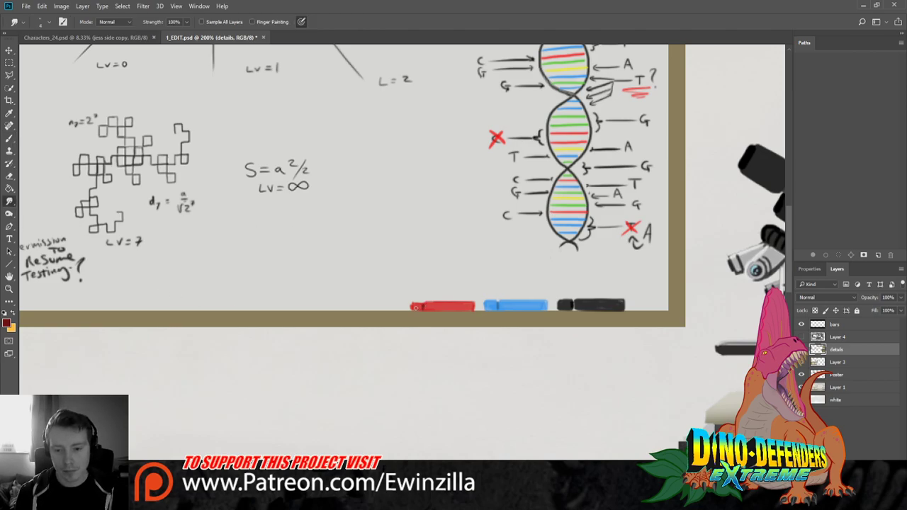
left_click_drag(417, 306, 408, 306)
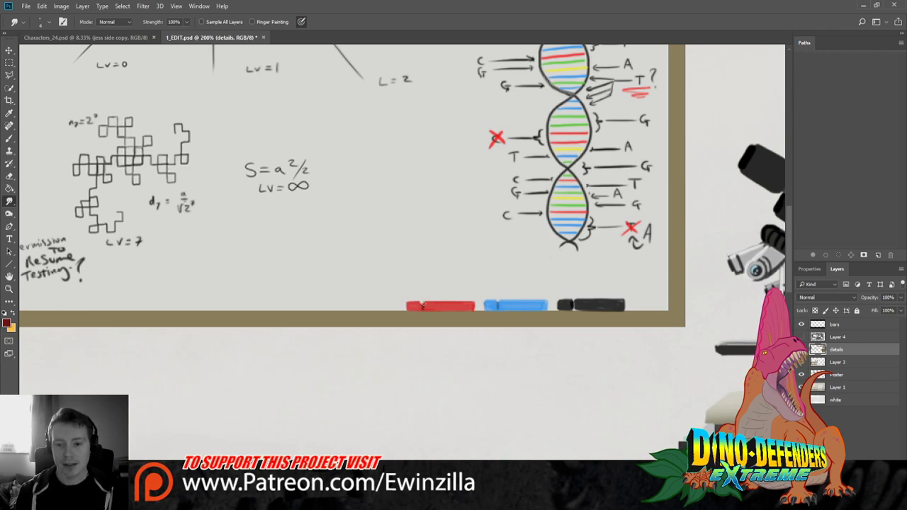
Paint a yellow marker pen beside the red one with yellow sampled from the DNA rungs, and go over it in a darker yellow
key("i")
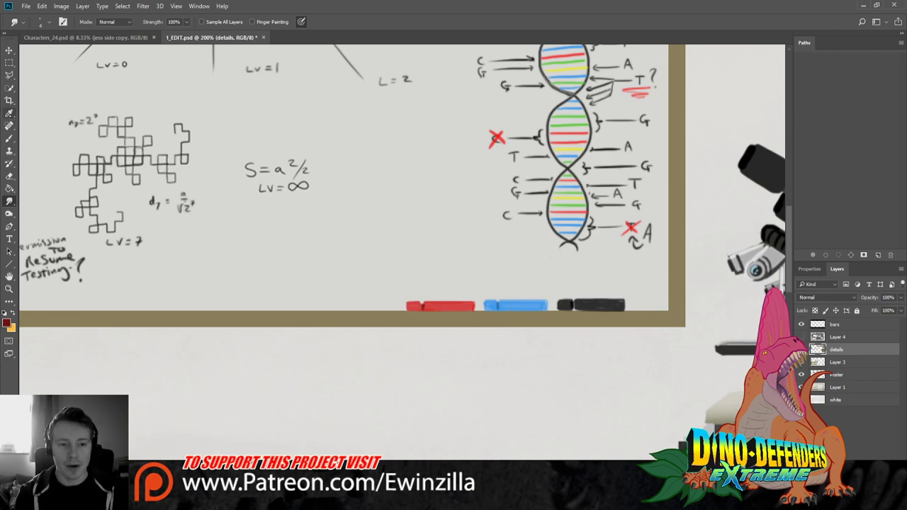
left_click(574, 145)
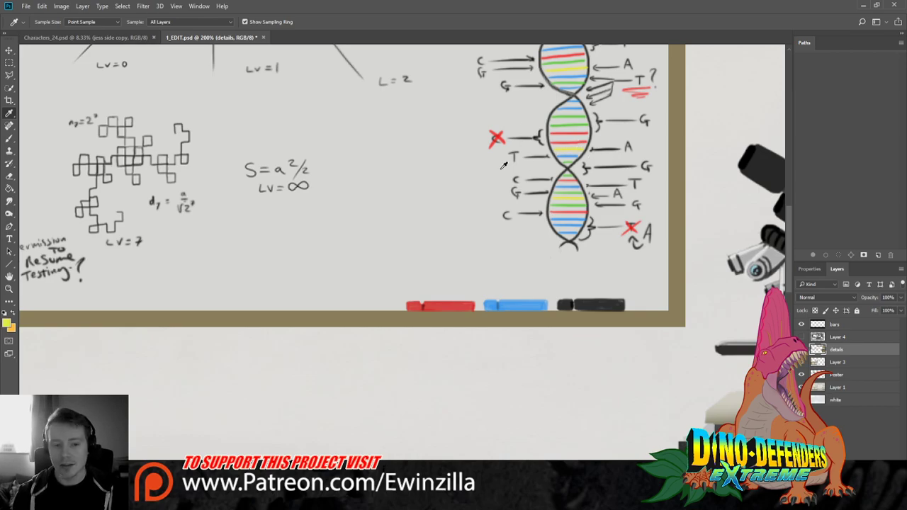
key("b")
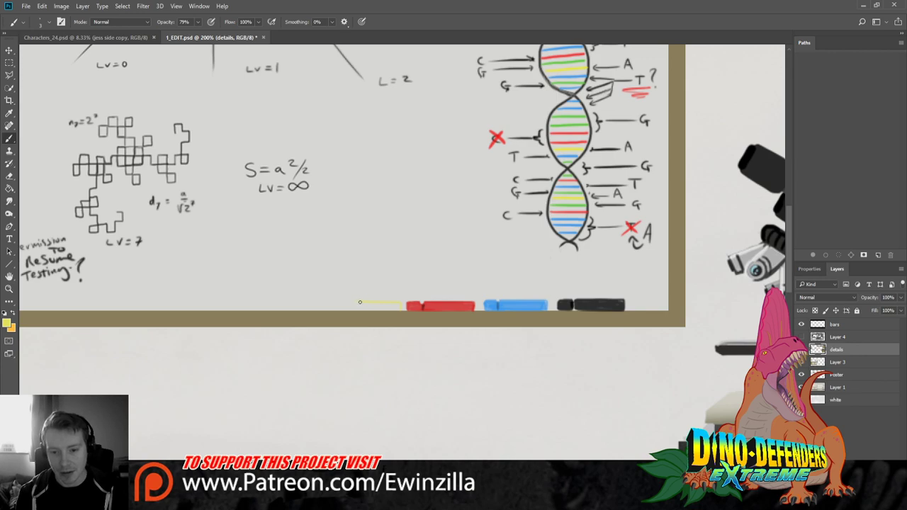
mouse_move(341, 309)
left_mouse_down()
mouse_move(400, 308)
mouse_move(392, 305)
left_mouse_up()
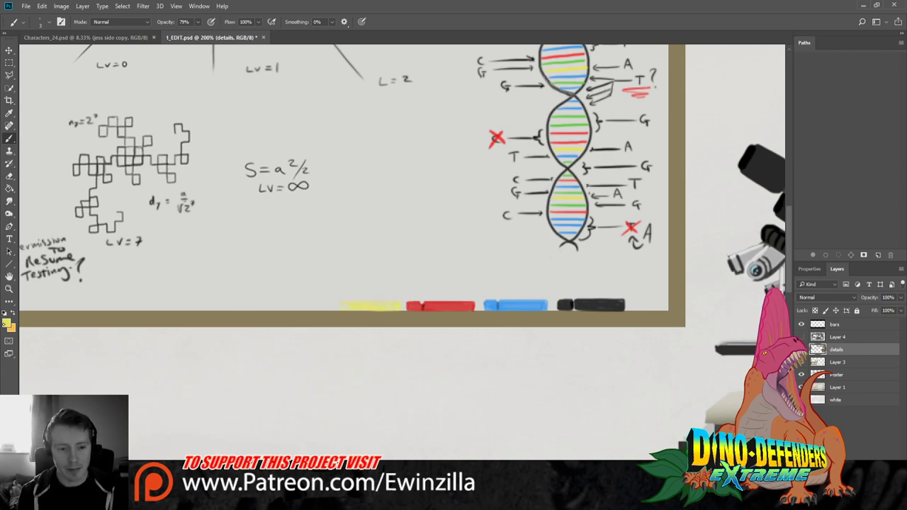
key("i")
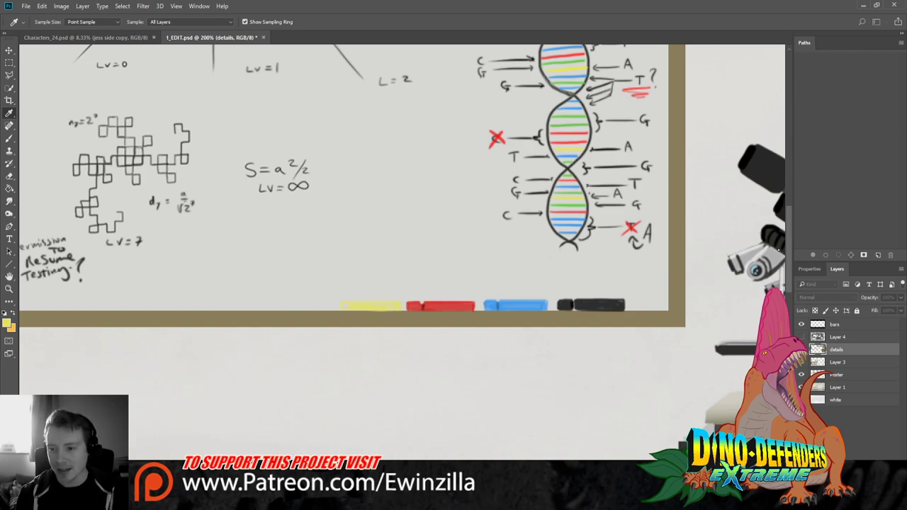
key("b")
mouse_move(343, 305)
left_mouse_down()
mouse_move(382, 308)
mouse_move(349, 303)
mouse_move(390, 311)
left_mouse_up()
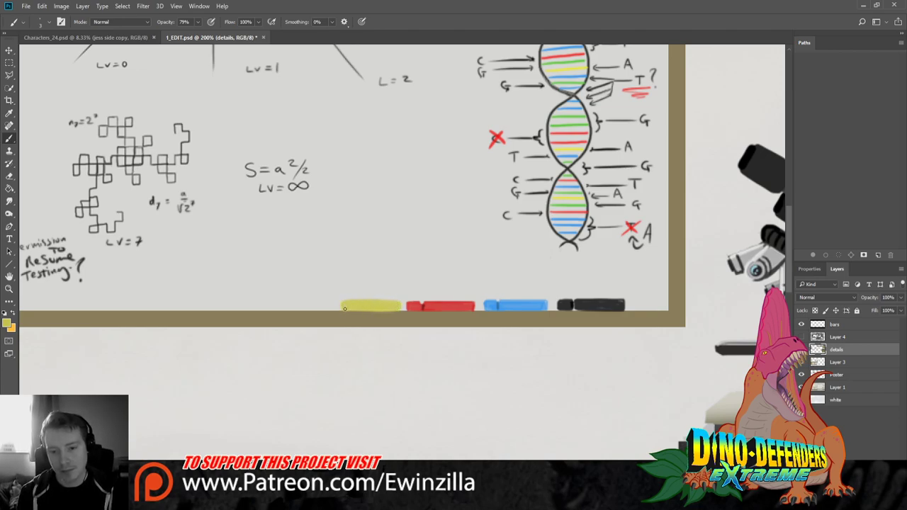
Paint a dark olive line across the yellow marker to separate its cap
key("i")
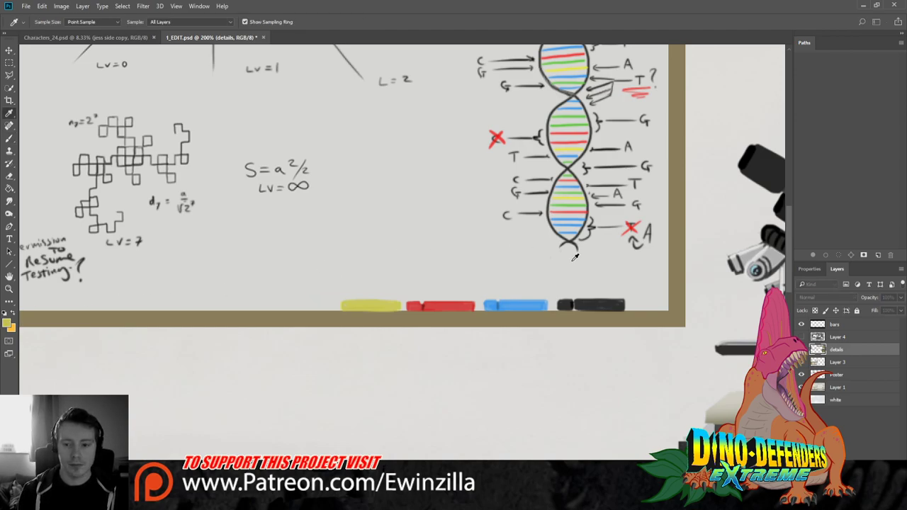
left_click(350, 312)
key("b")
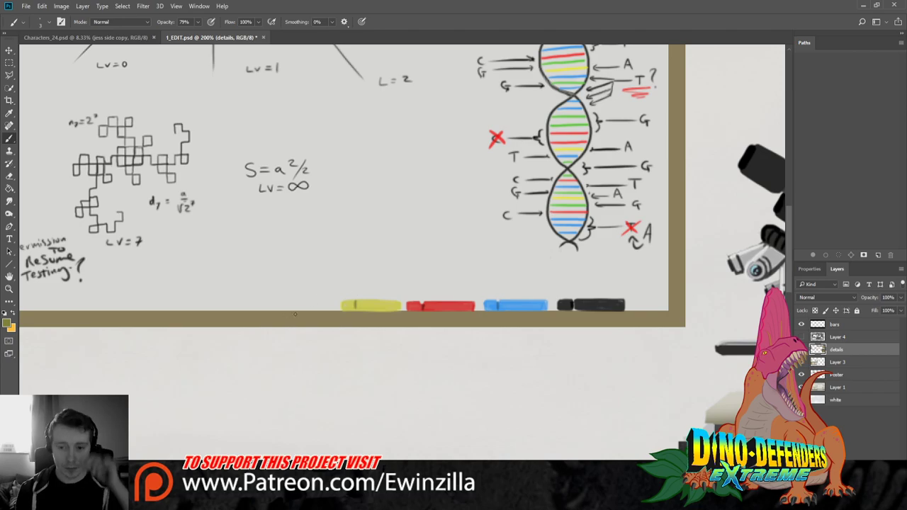
Paint a green marker pen on the lower frame beneath the fractal drawing, apart from the other markers, using the DNA's green
key("i")
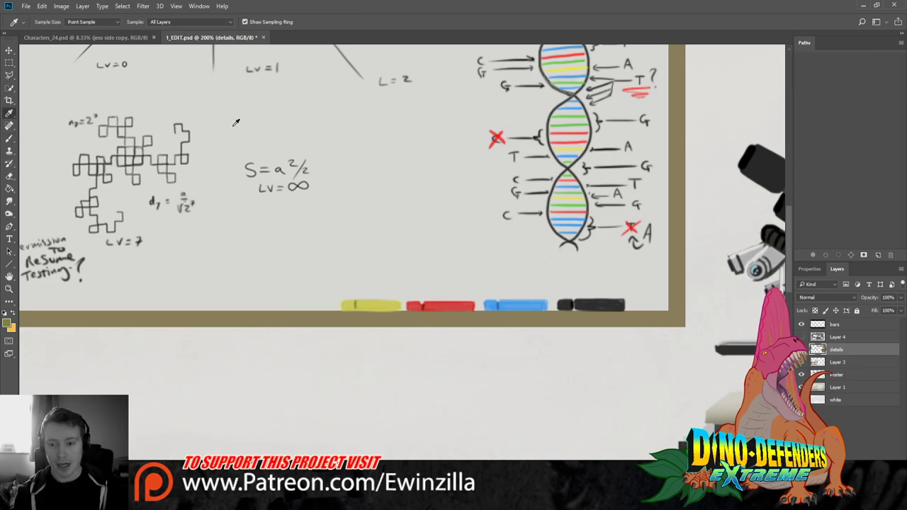
left_click(577, 202)
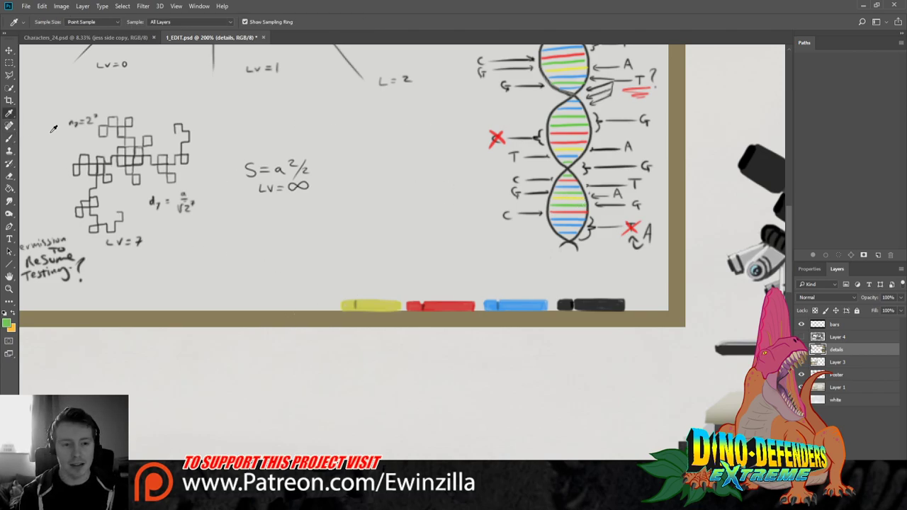
key("b")
mouse_move(100, 307)
left_mouse_down()
mouse_move(172, 307)
mouse_move(100, 310)
mouse_move(170, 308)
mouse_move(138, 307)
mouse_move(170, 306)
mouse_move(163, 303)
left_mouse_up()
left_click_drag(101, 307, 123, 304)
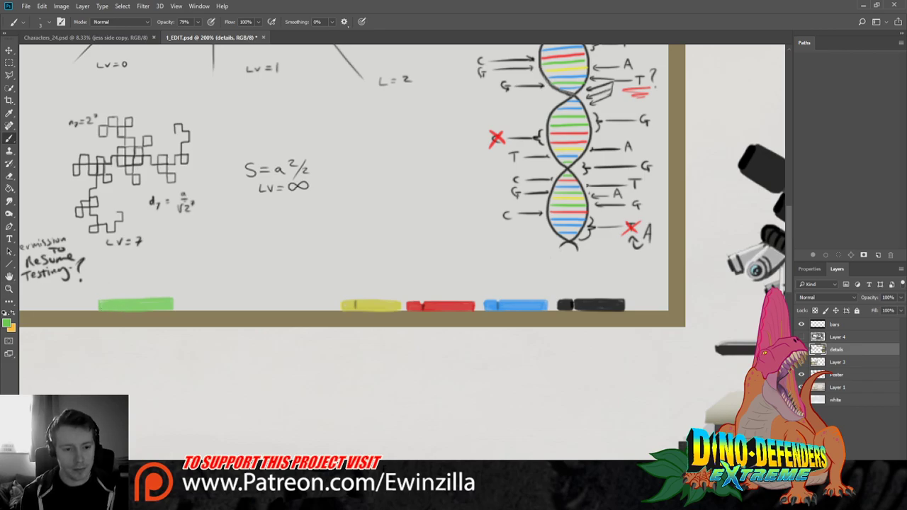
Add a dark green cap line near one end of the green marker and shade along its lower edge
key("i")
left_click(156, 306)
key("b")
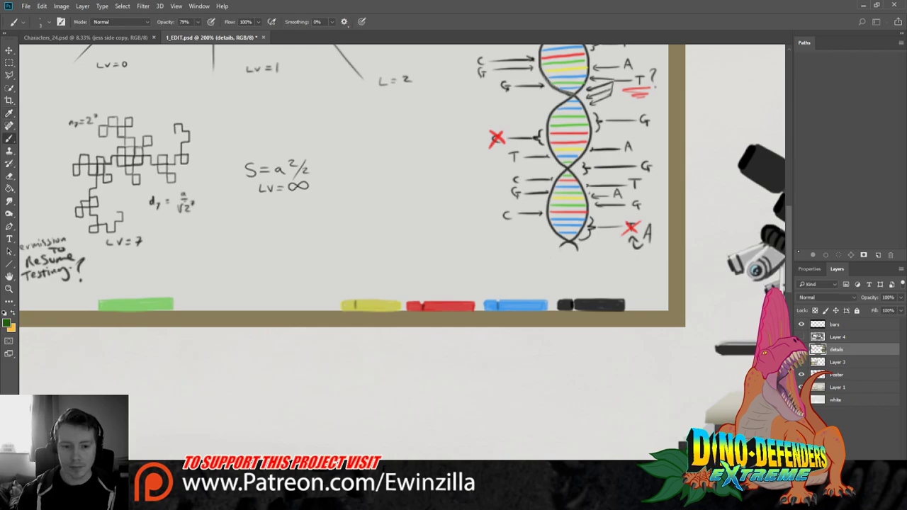
left_click_drag(157, 301, 155, 301)
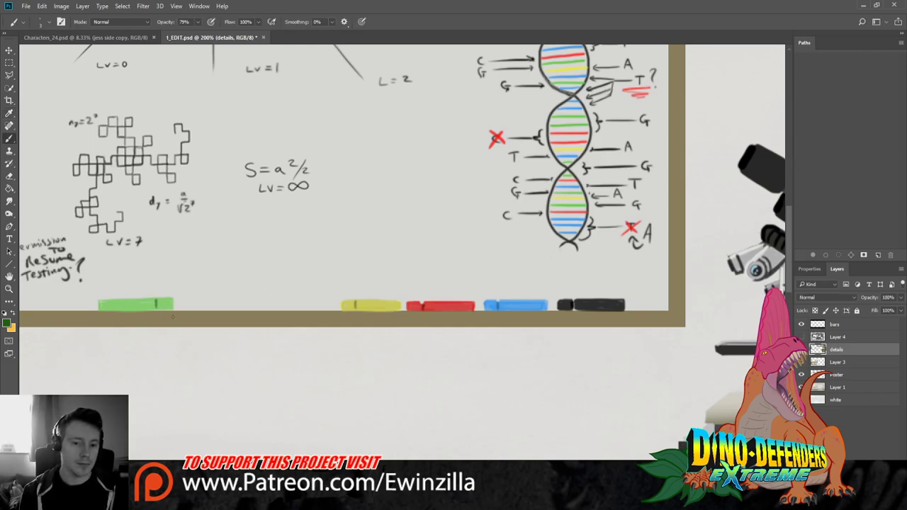
key("o")
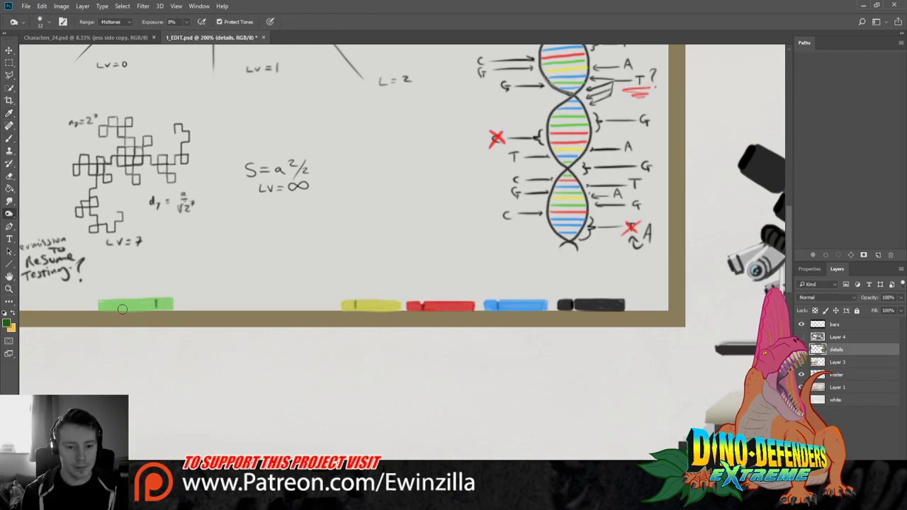
left_click_drag(191, 306, 105, 311)
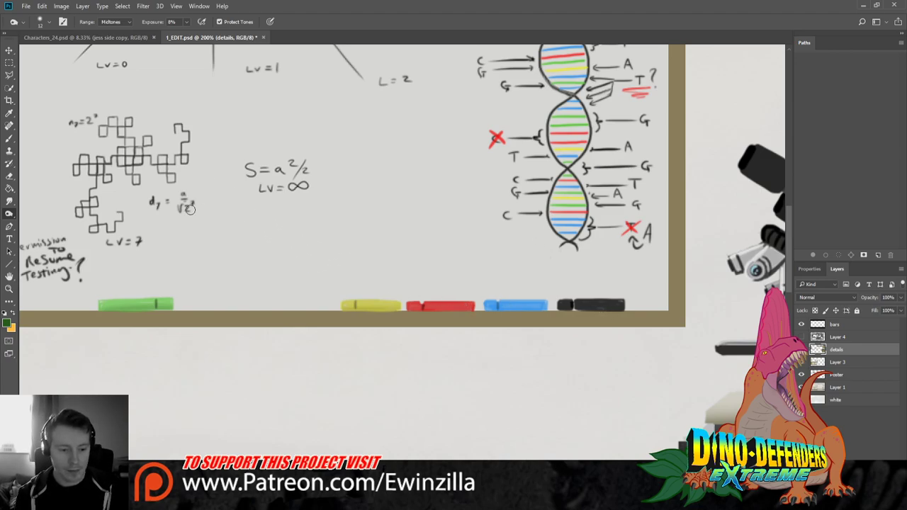
Examine the whole lab background and the Chemical Trials notes and green eraser on the whiteboard
left_click(9, 288)
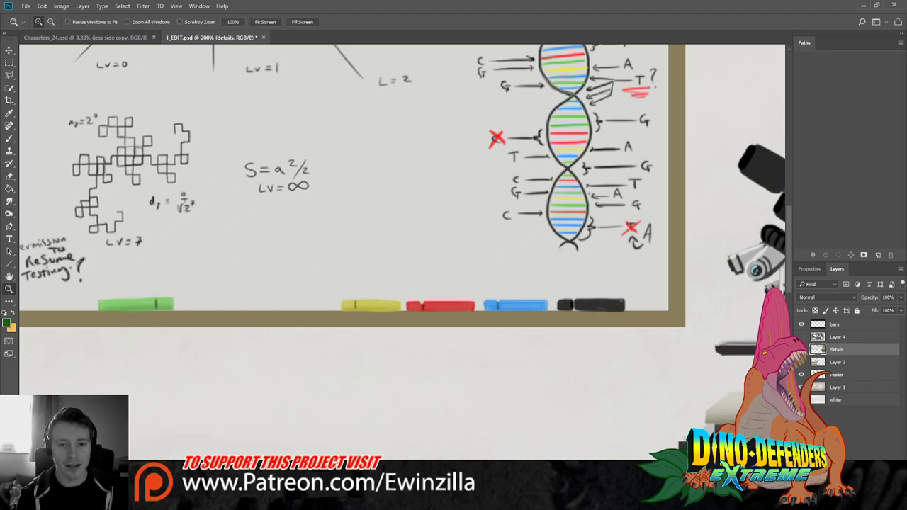
left_click(265, 21)
left_click(426, 150)
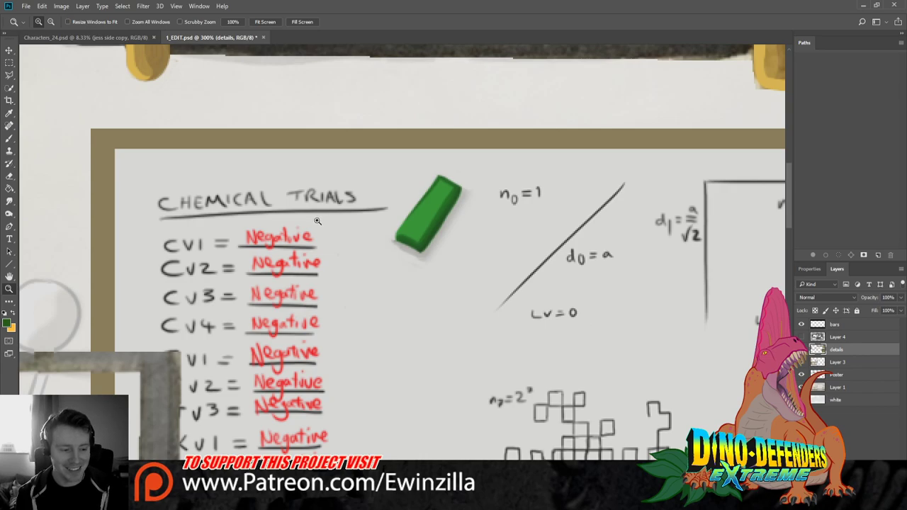
key("ctrl+0")
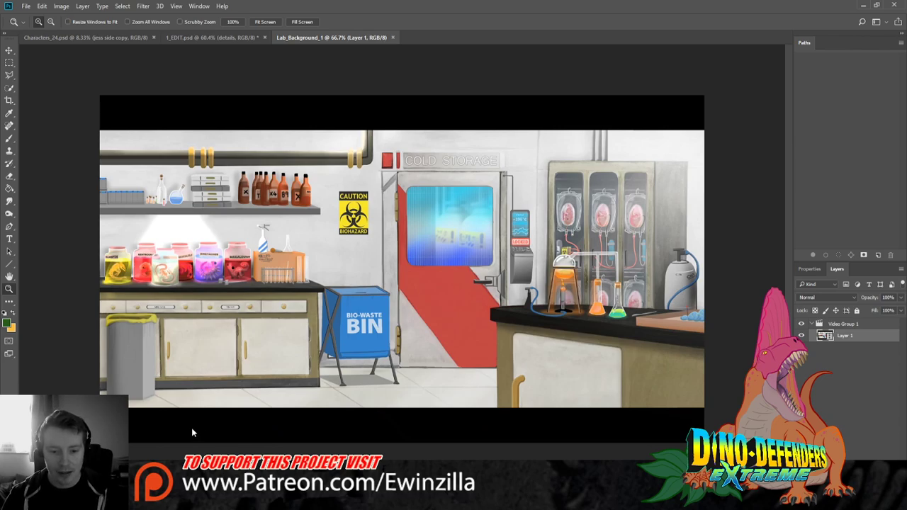
Look over the Lab_Background_1 picture at actual size and as a whole, and close it
left_click(233, 21)
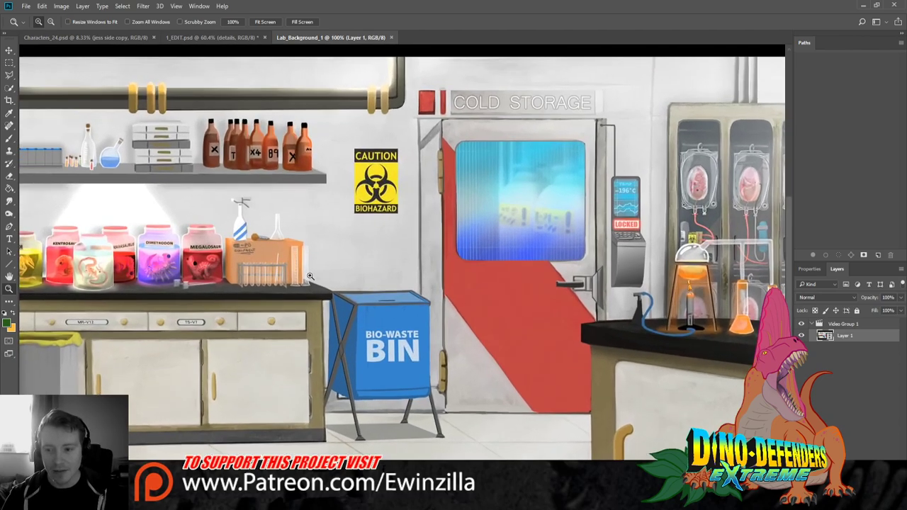
left_click(259, 22)
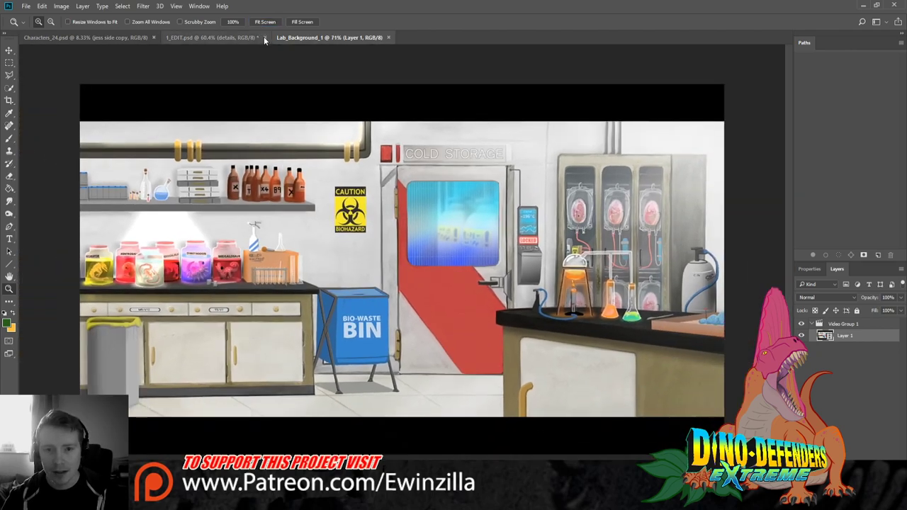
left_click(303, 22)
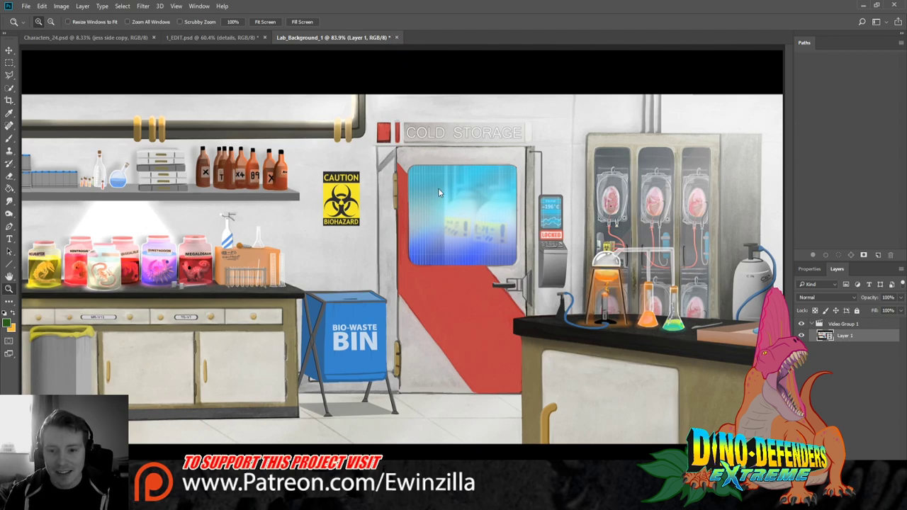
key("ctrl+w")
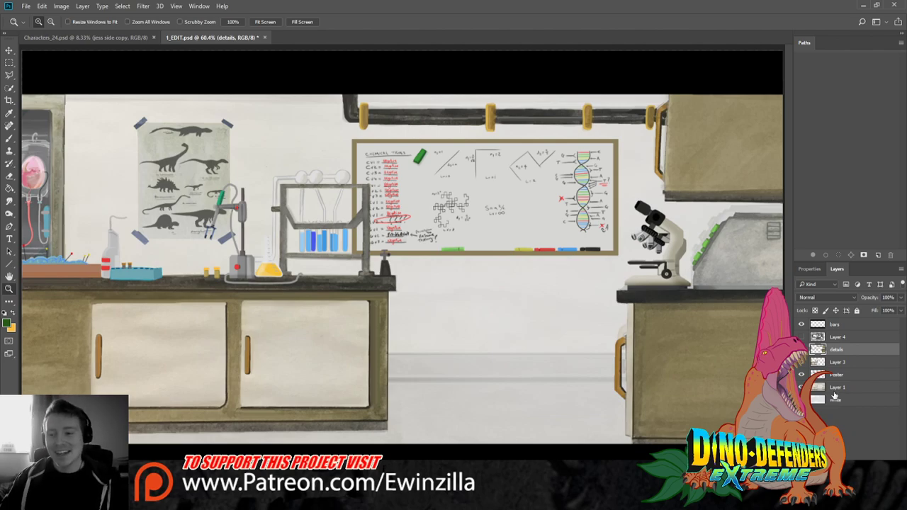
Compare the lab artwork with Layer 3 and the details layer each hidden and shown
left_click(801, 363)
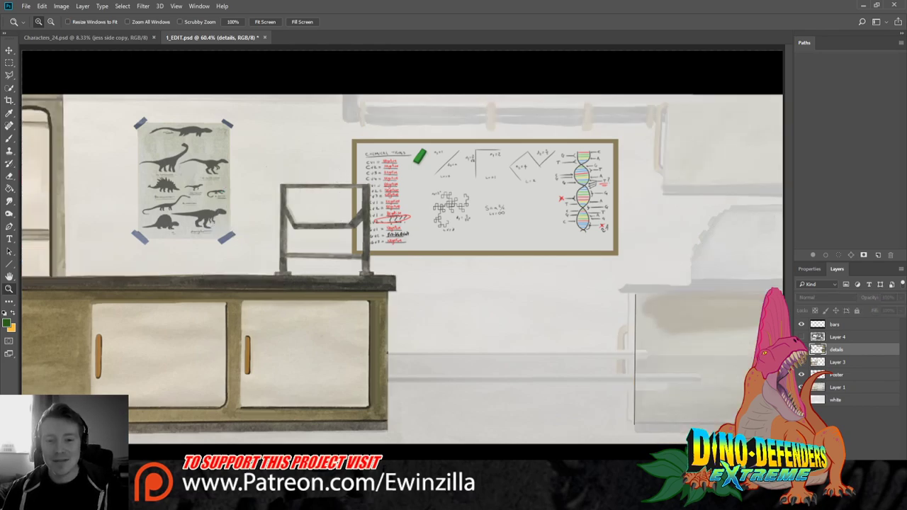
left_click(802, 362)
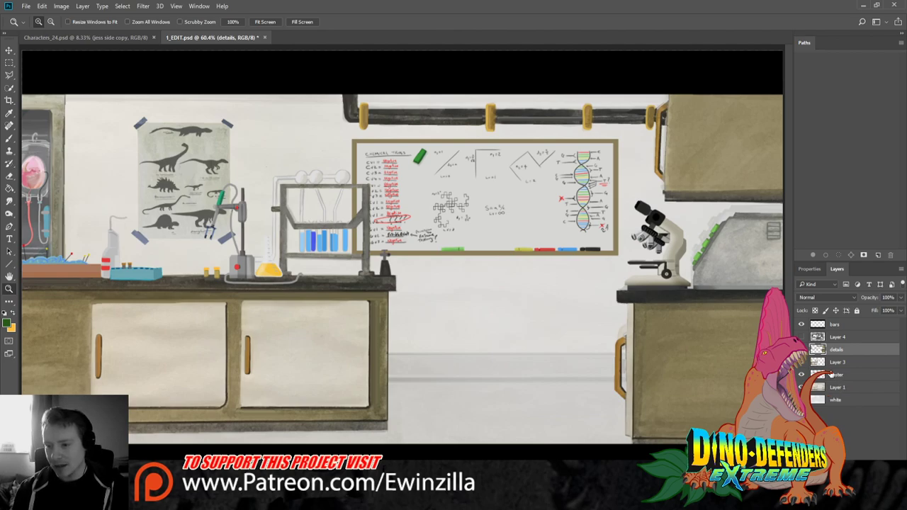
left_click(802, 350)
left_click(802, 350)
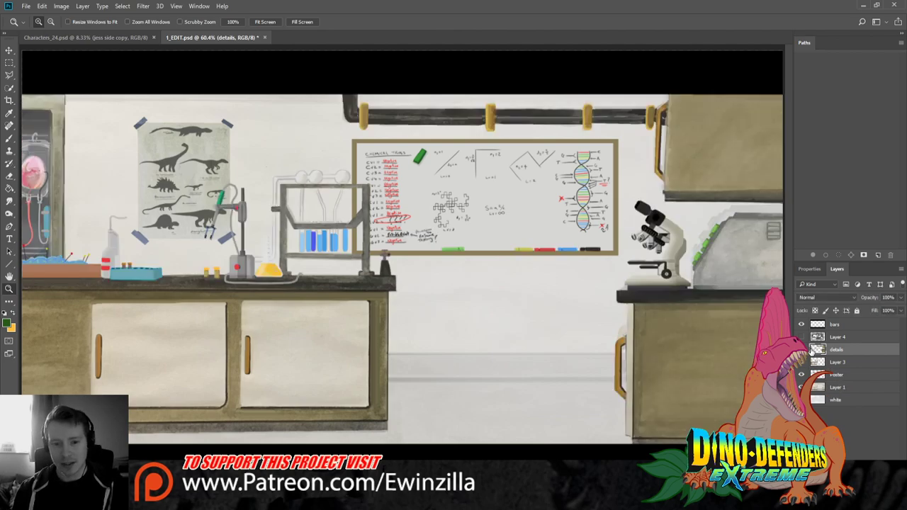
Sample an off-white from the artwork for the Line tool, working around the microscope and grey machine on the details layer
left_click(766, 249)
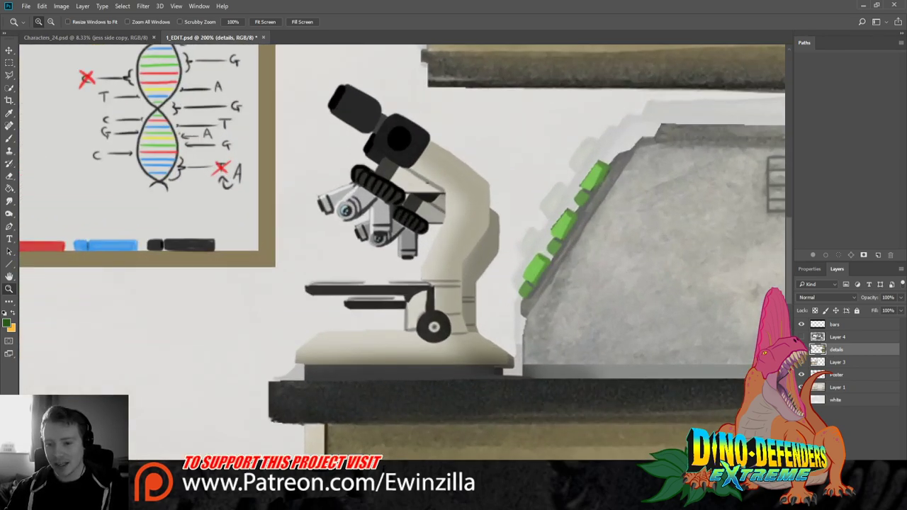
scroll(703, 392, "right", 5)
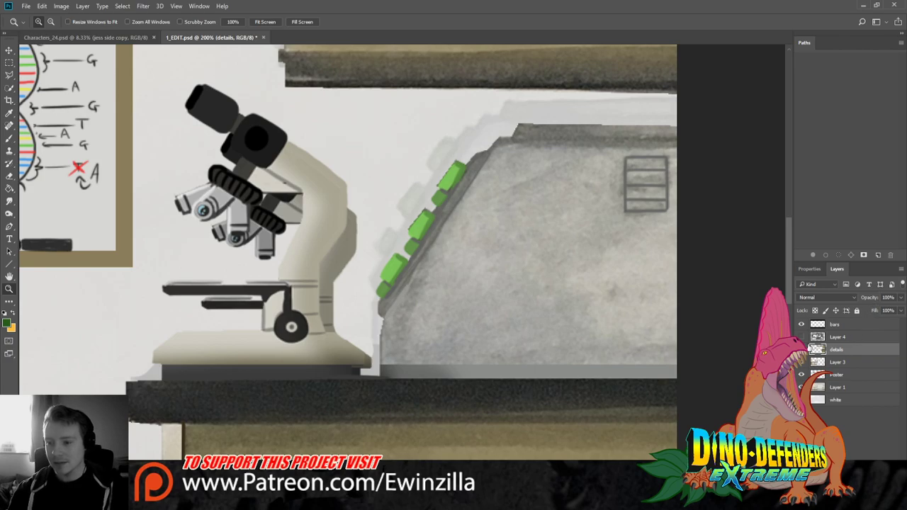
left_click(9, 264)
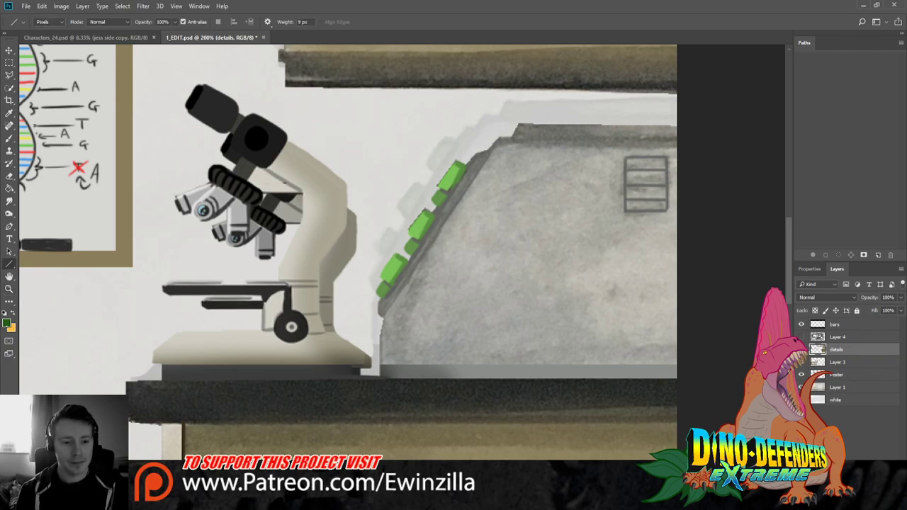
key("i")
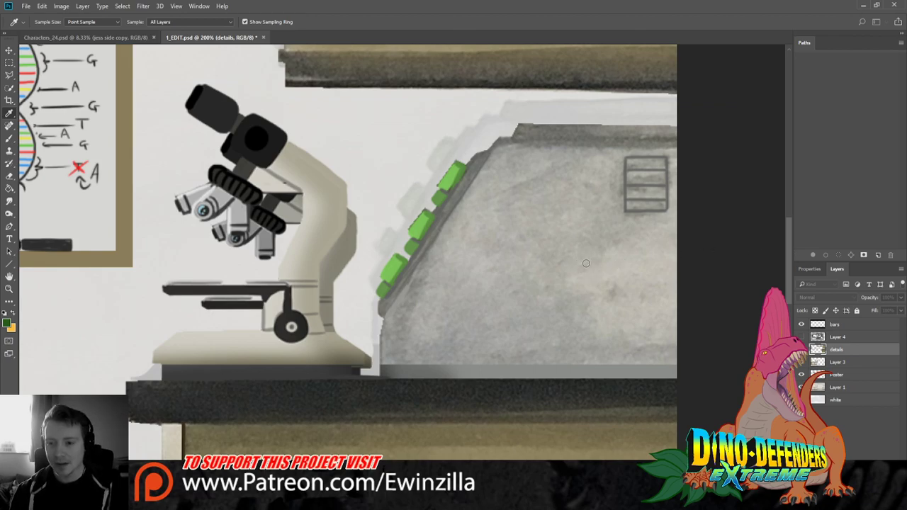
key("u")
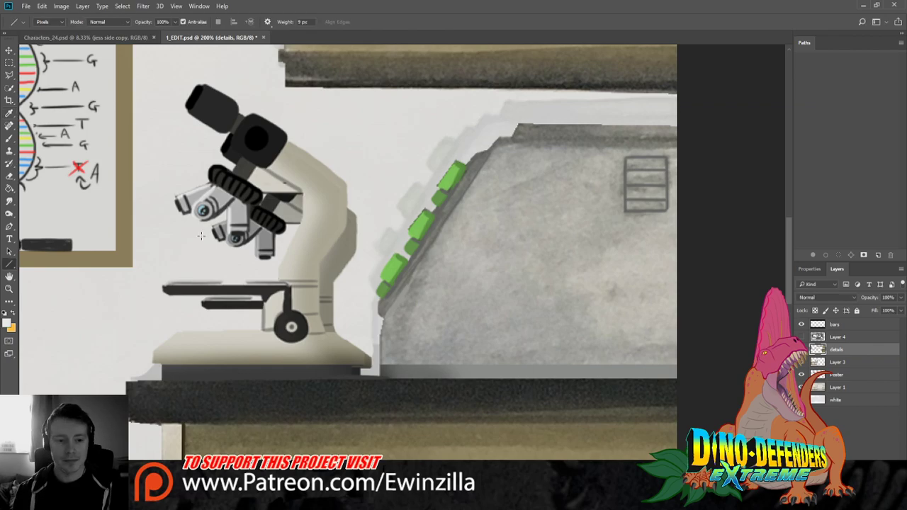
left_click(301, 22)
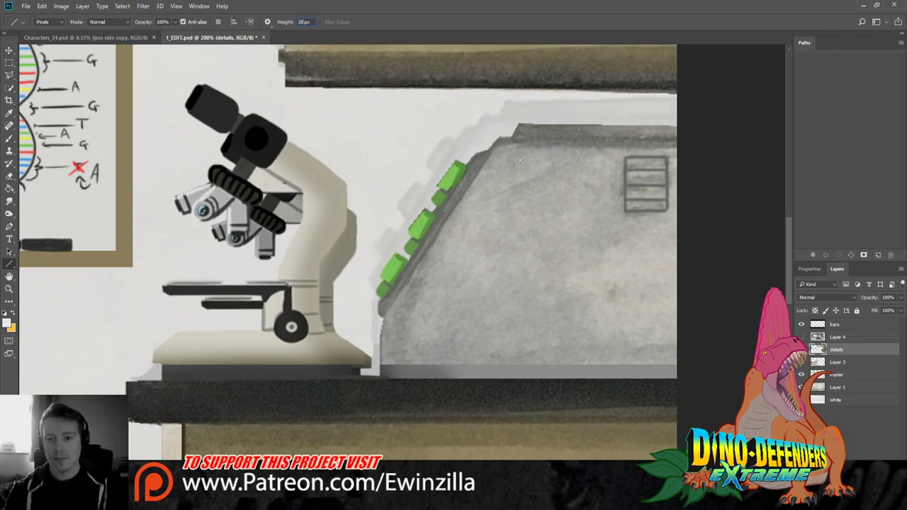
left_click_drag(527, 134, 528, 378)
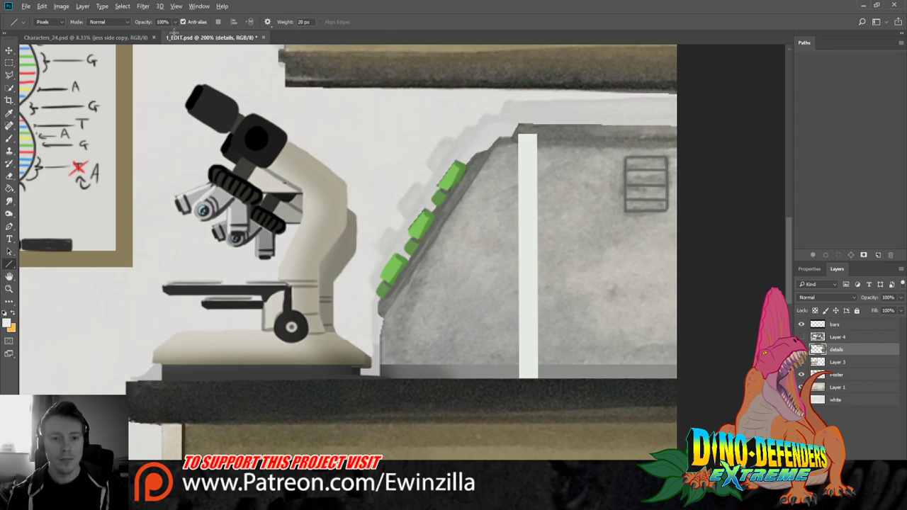
key("ctrl+z")
Draw a 30 px off-white vertical bar at 56% opacity over the grey machine, from under the wall cabinet to the counter
key("5")
key("6")
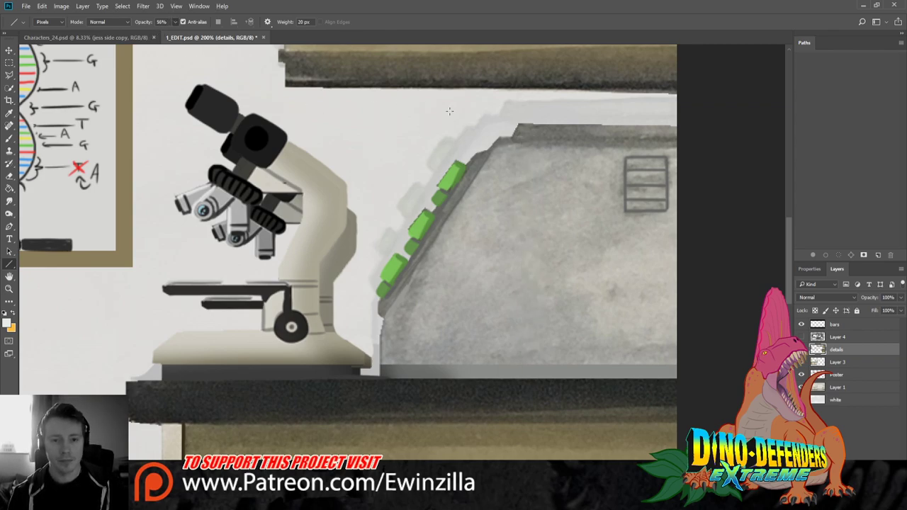
left_click(303, 22)
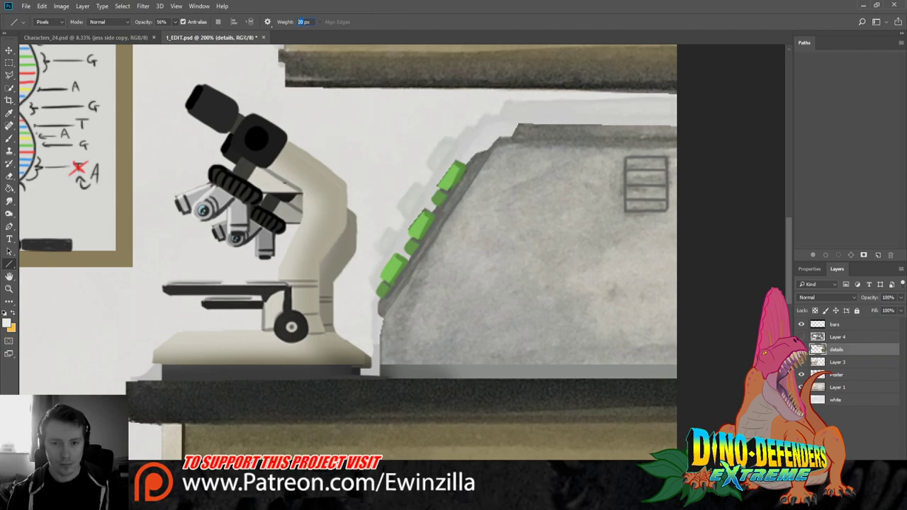
type("30")
key("Return")
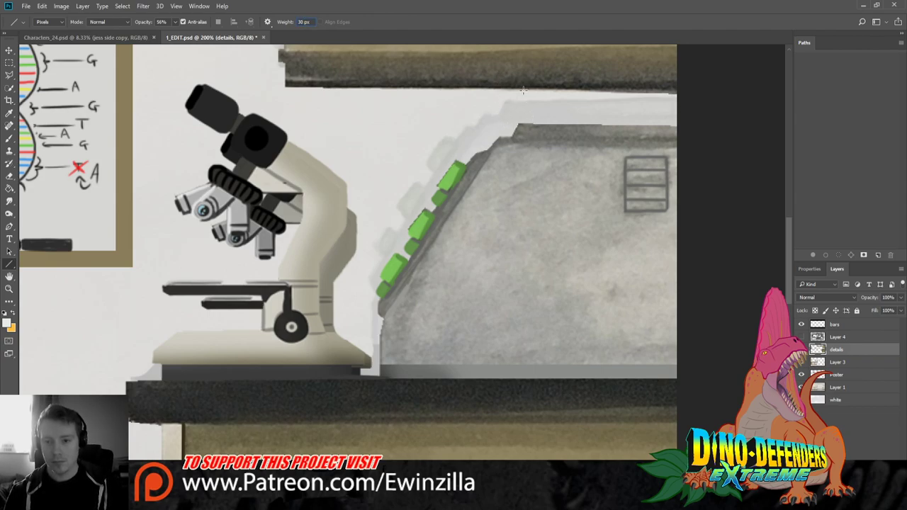
left_click_drag(523, 90, 523, 377)
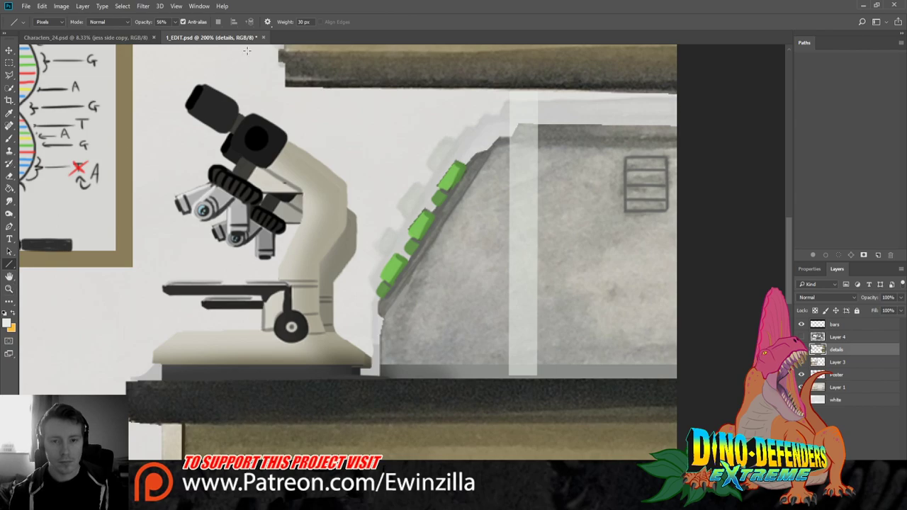
Add a 10 px horizontal foot at the base of the translucent bar and a 10 px vertical strip along its edge
left_click(304, 21)
type("1")
key("Return")
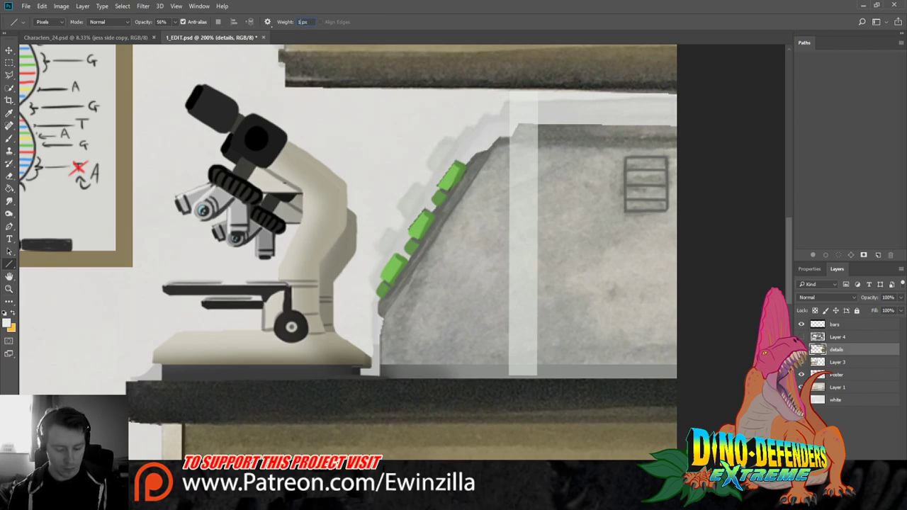
left_click_drag(482, 374, 562, 374)
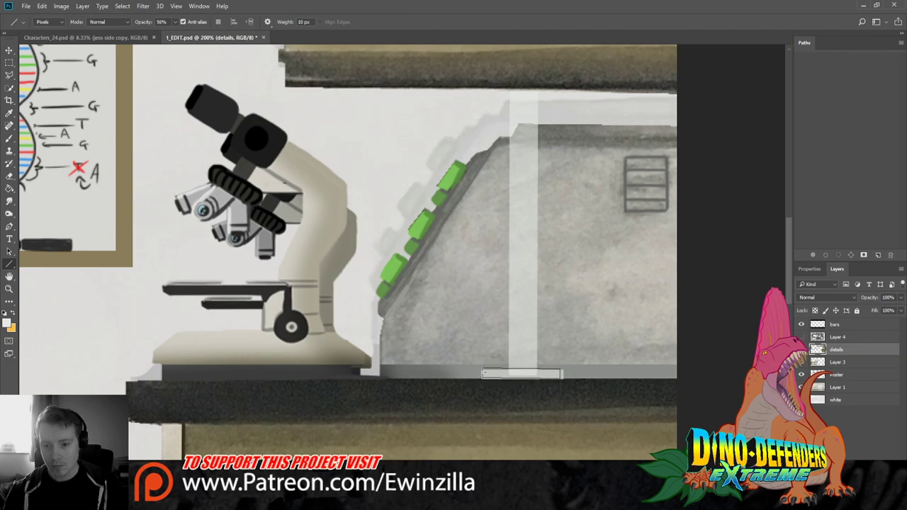
key("Return")
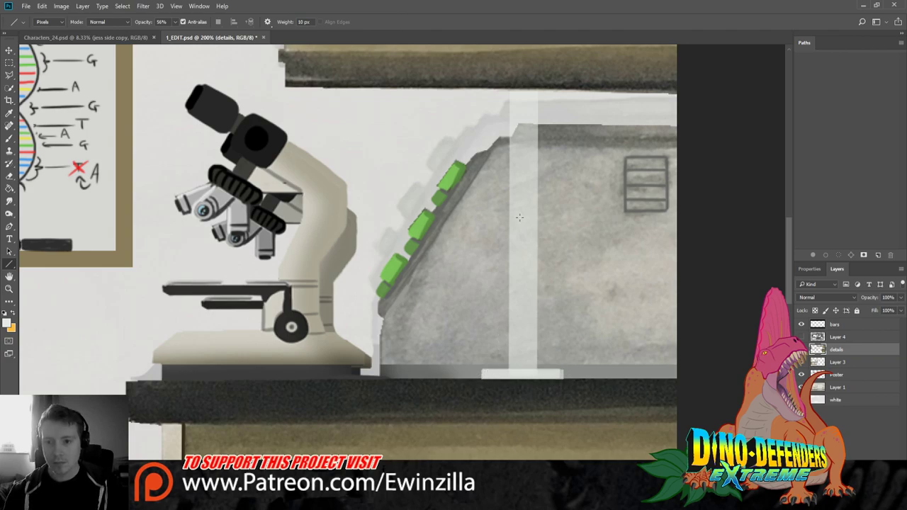
left_click_drag(536, 91, 533, 370)
key("Return")
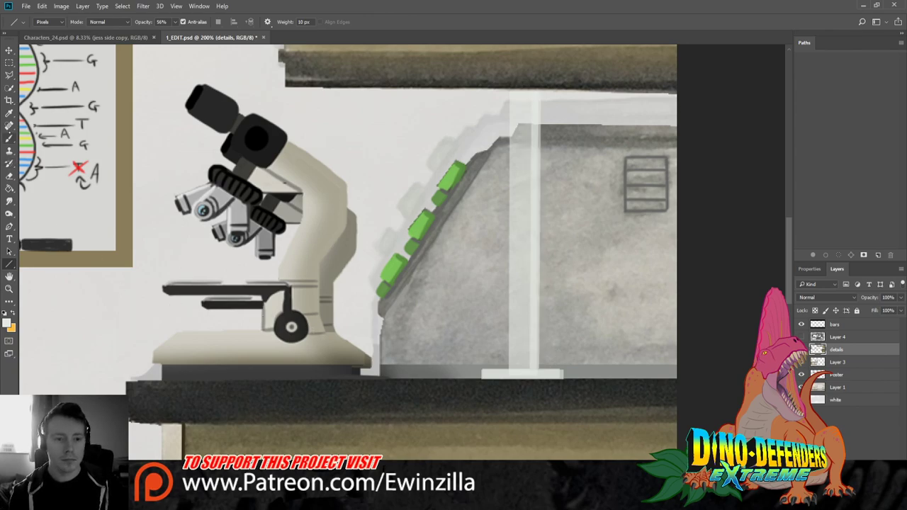
Sample a light grey from the artwork as the Brush colour
left_click(9, 138)
left_click(10, 113)
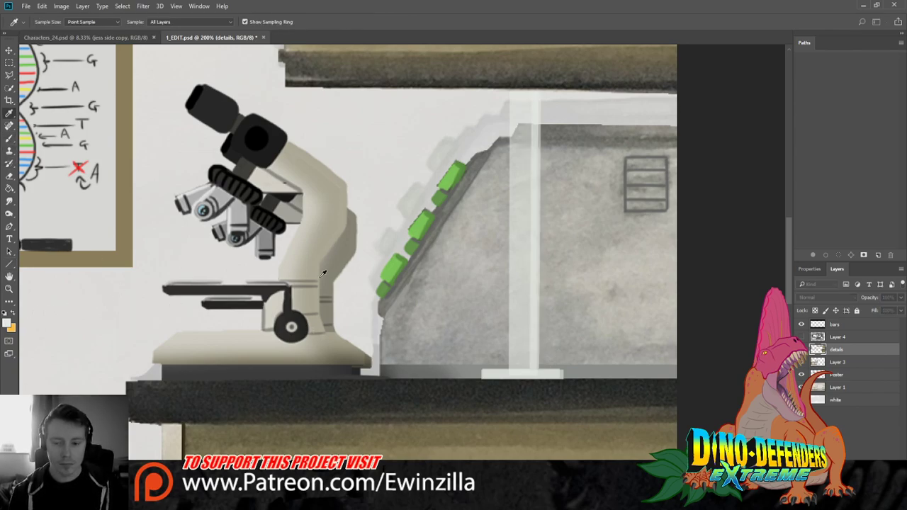
key("b")
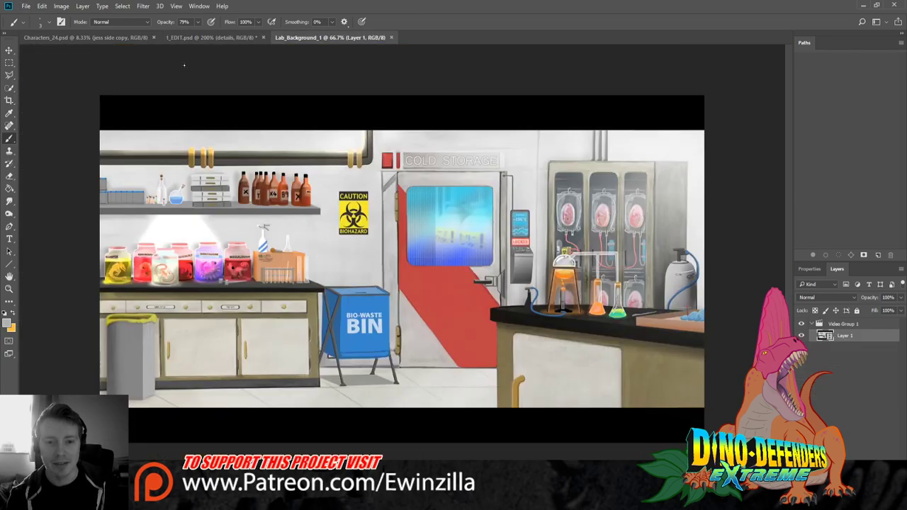
Examine the specimen cabinet, glowing flasks and gas cylinder up close in Lab_Background_1, and close the picture
left_click(10, 289)
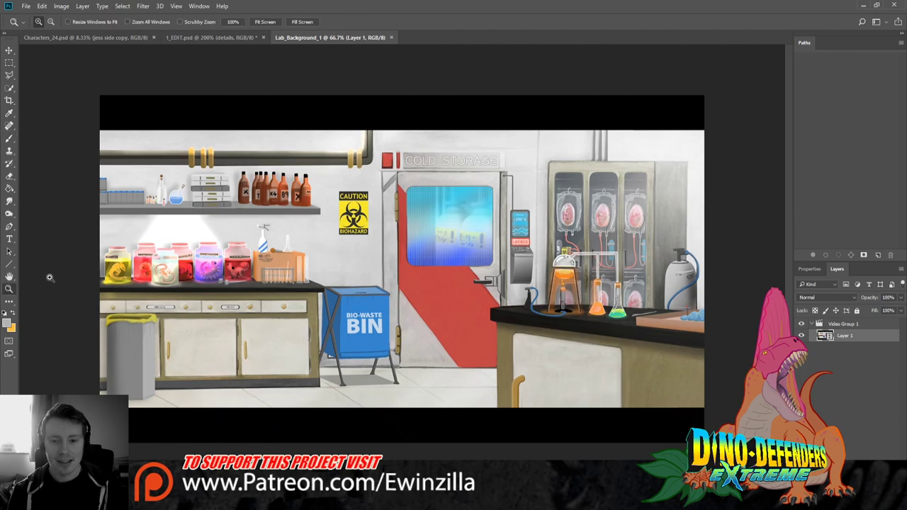
left_click(659, 210)
left_click(665, 215)
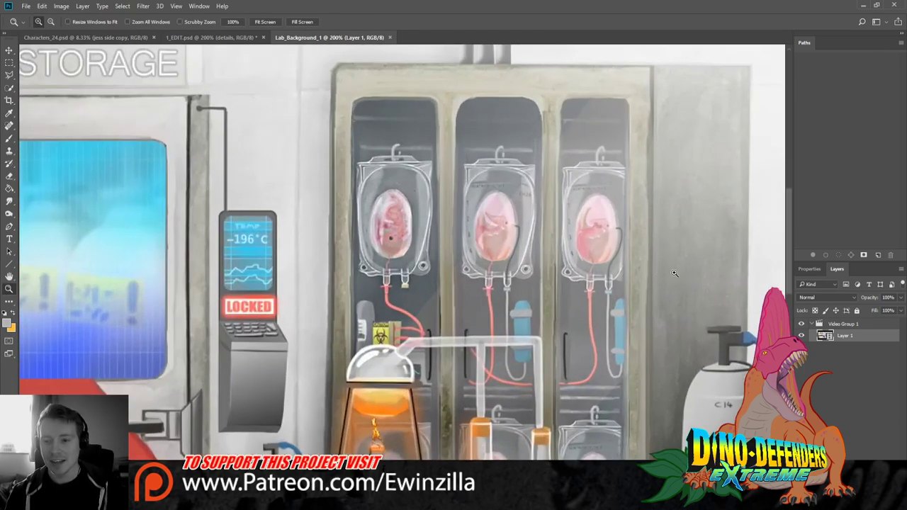
scroll(786, 255, "down", 4)
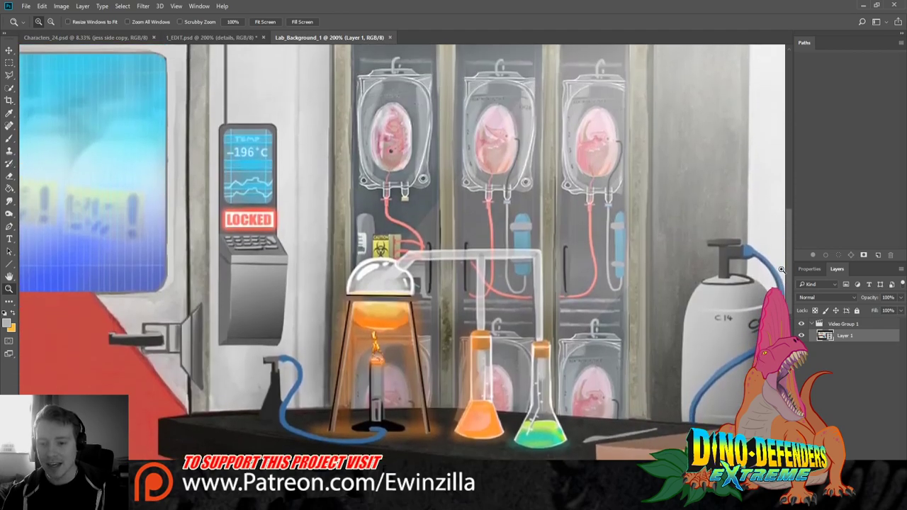
scroll(781, 266, "up", 2)
key("space")
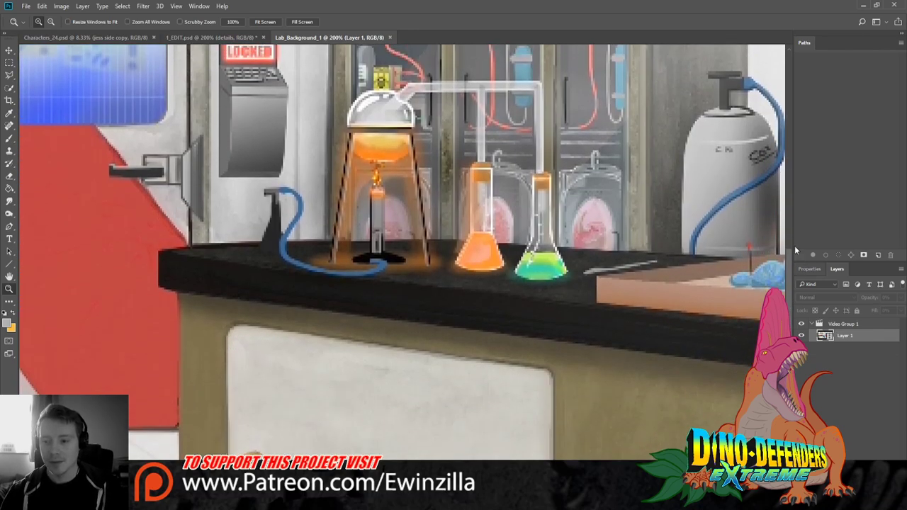
left_click_drag(789, 274, 789, 233)
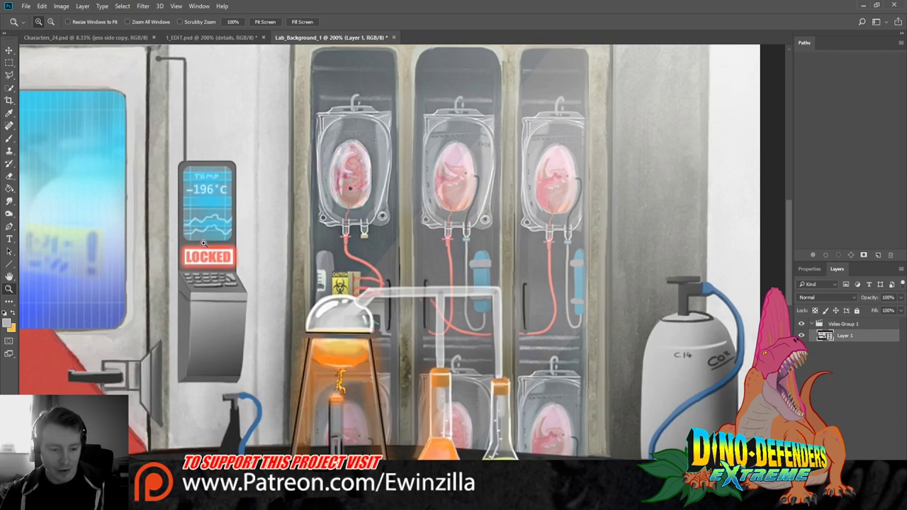
left_click(393, 37)
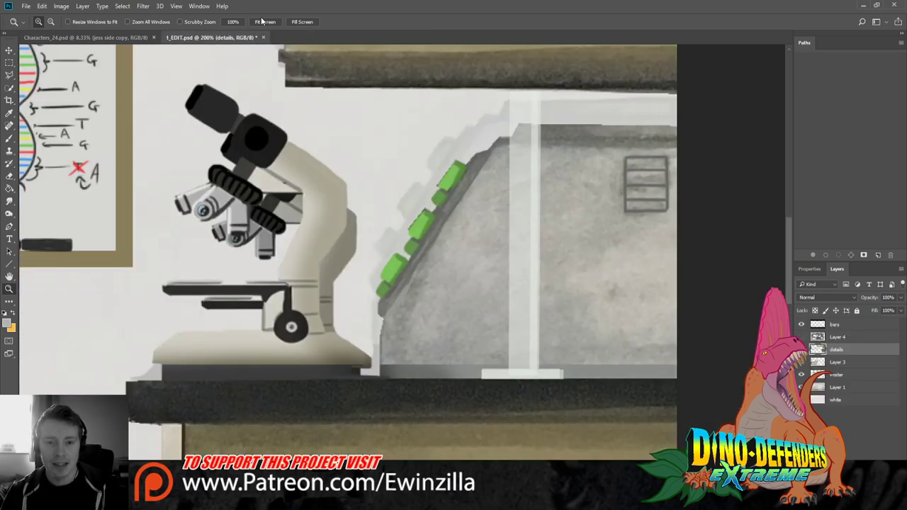
Inspect the dinosaur silhouette poster and its labels up close in the lab background
left_click(263, 22)
left_click(142, 144)
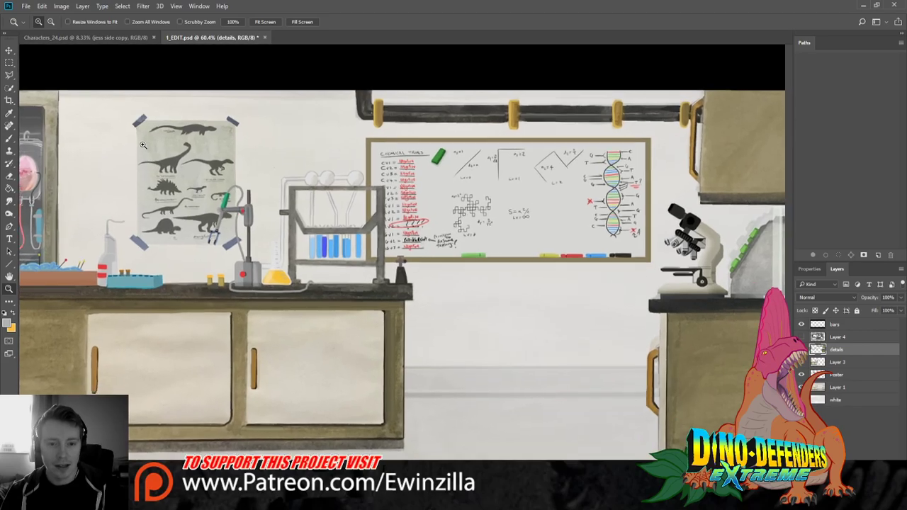
left_click(141, 144)
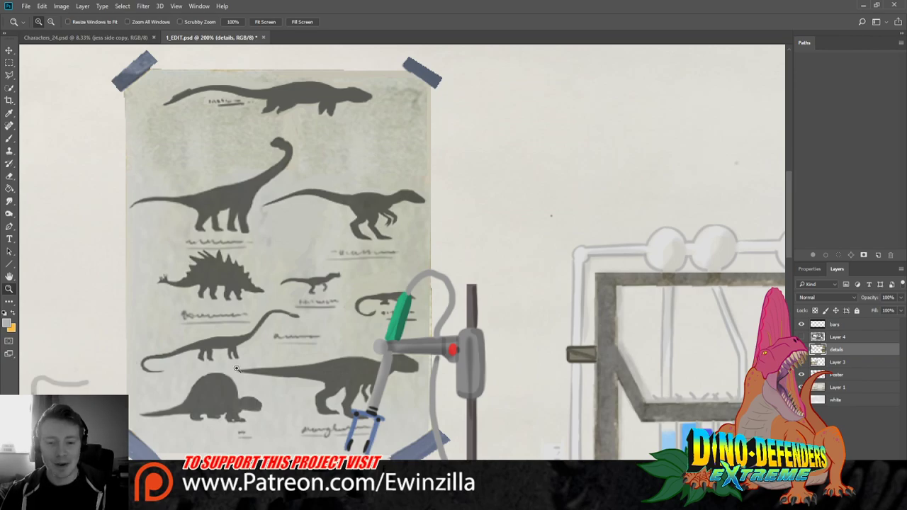
Inspect the microscope and grey machine up close with the details layer hidden and shown
left_click(264, 22)
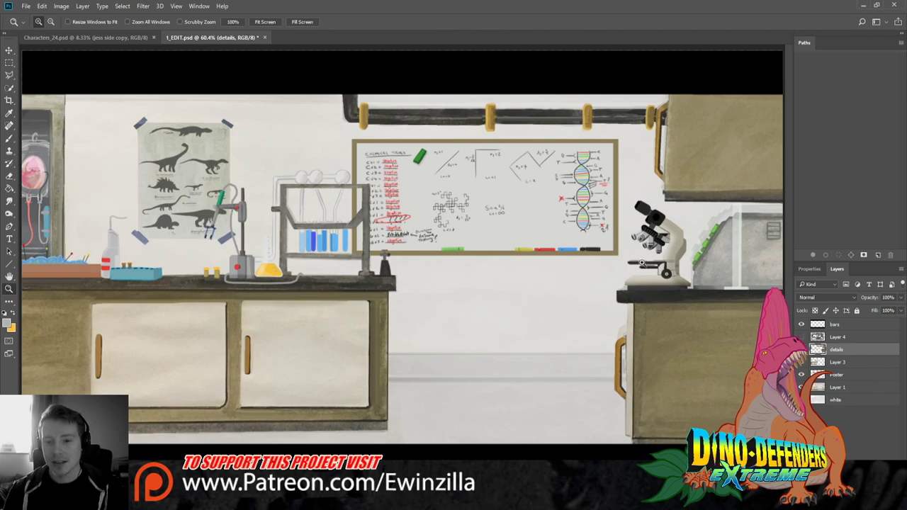
left_click(753, 254)
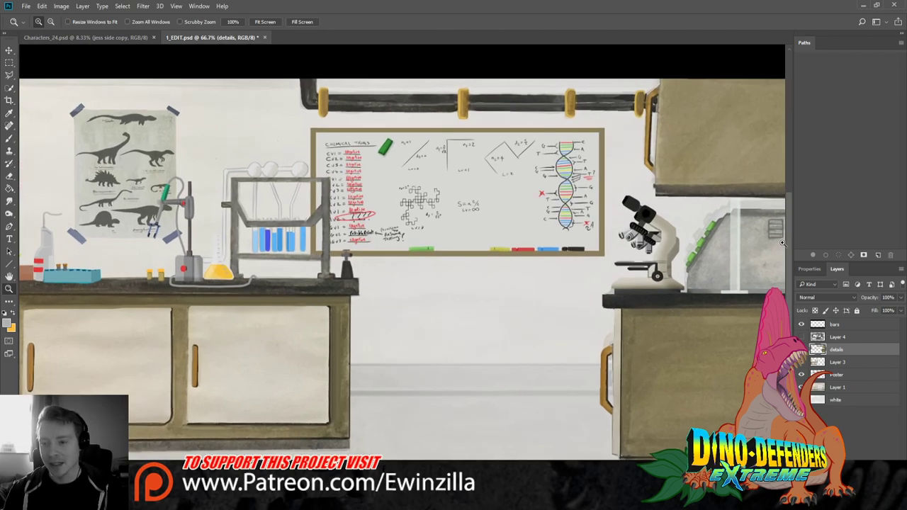
left_click(771, 247)
left_click(772, 246)
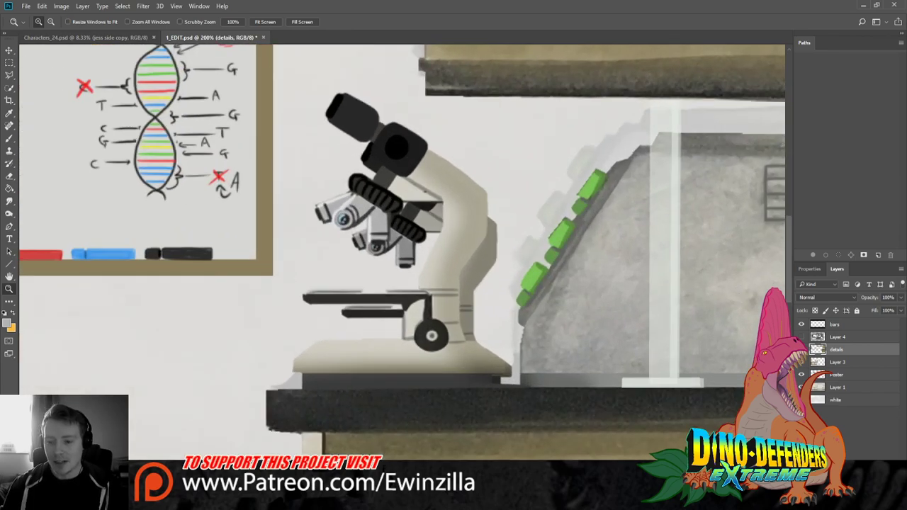
scroll(402, 252, "right", 5)
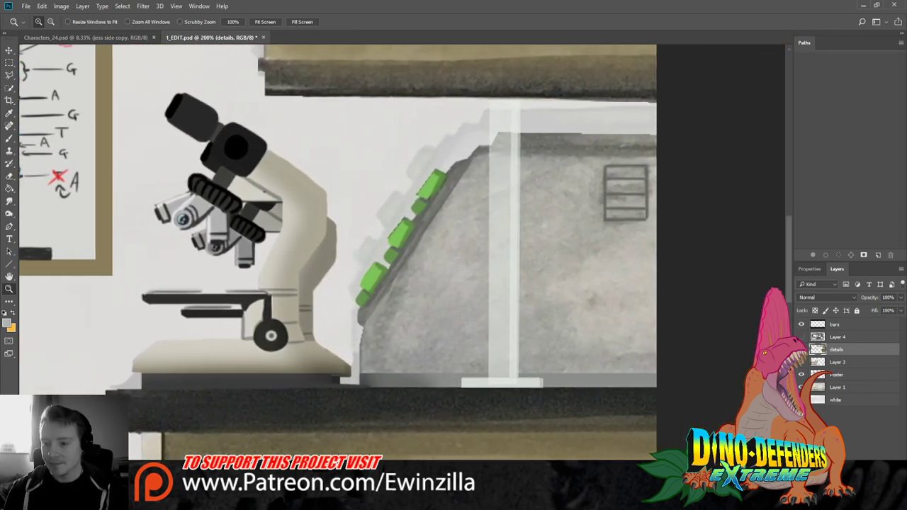
left_click(802, 349)
left_click(802, 350)
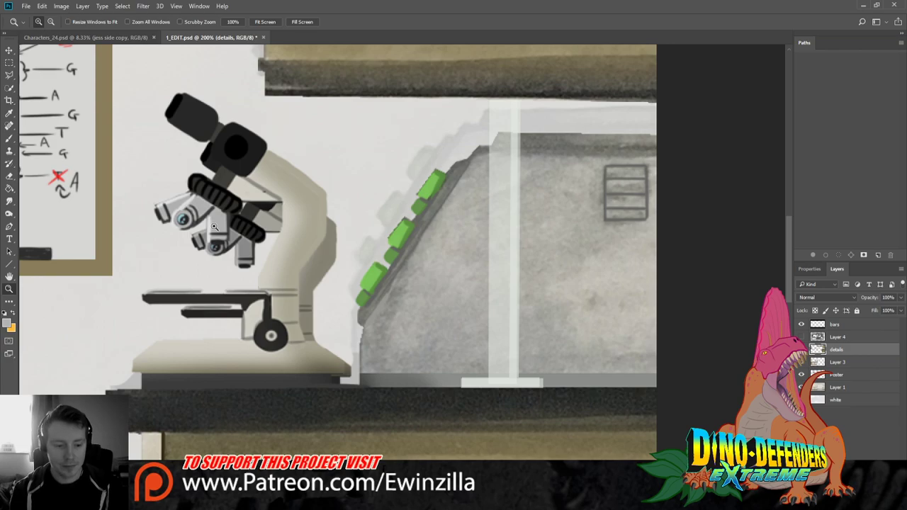
Brush short grey measuring ticks at 79% opacity down the translucent vertical bar in front of the grey machine
key("b")
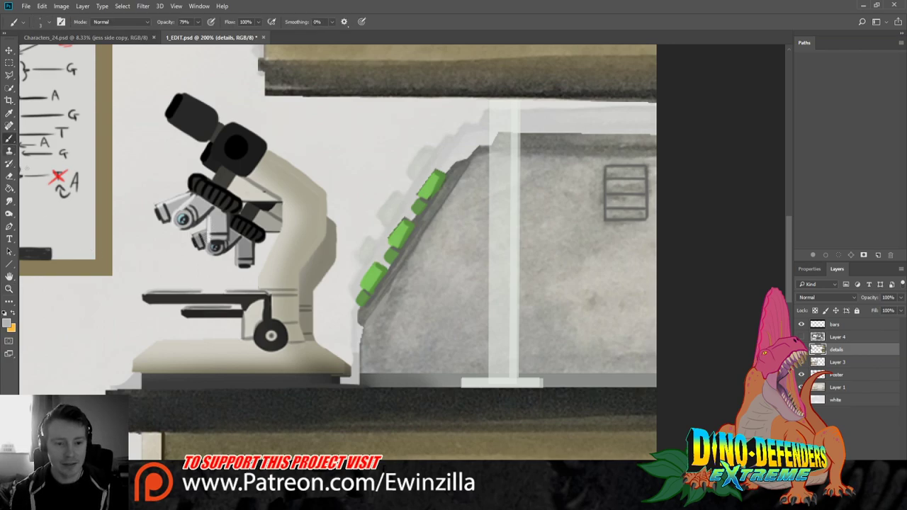
key("i")
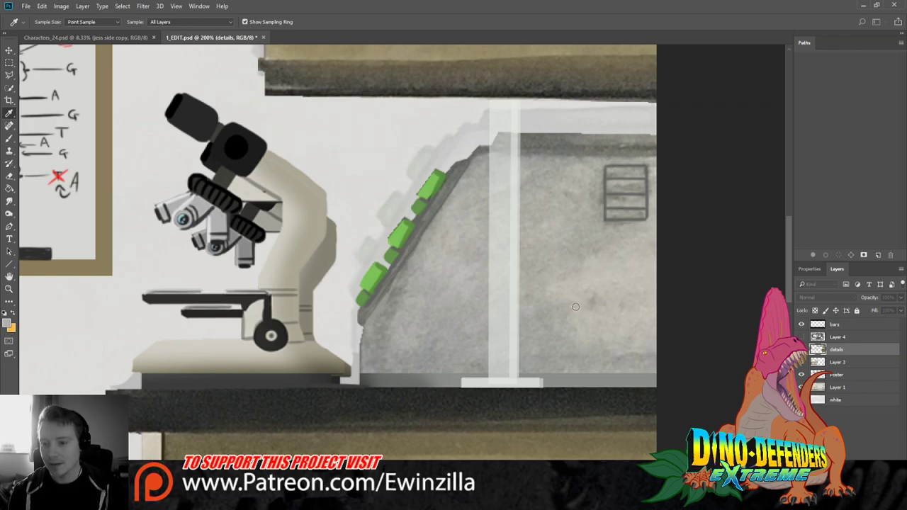
key("b")
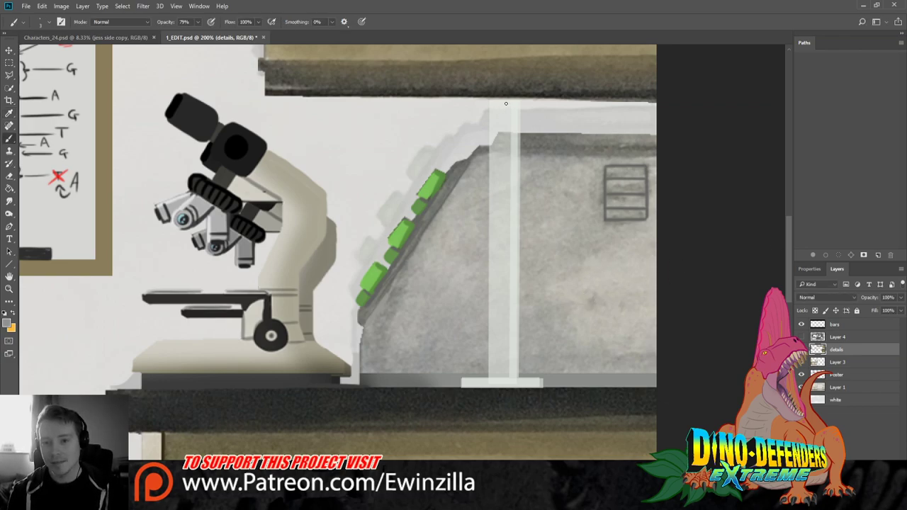
left_click_drag(508, 117, 495, 117)
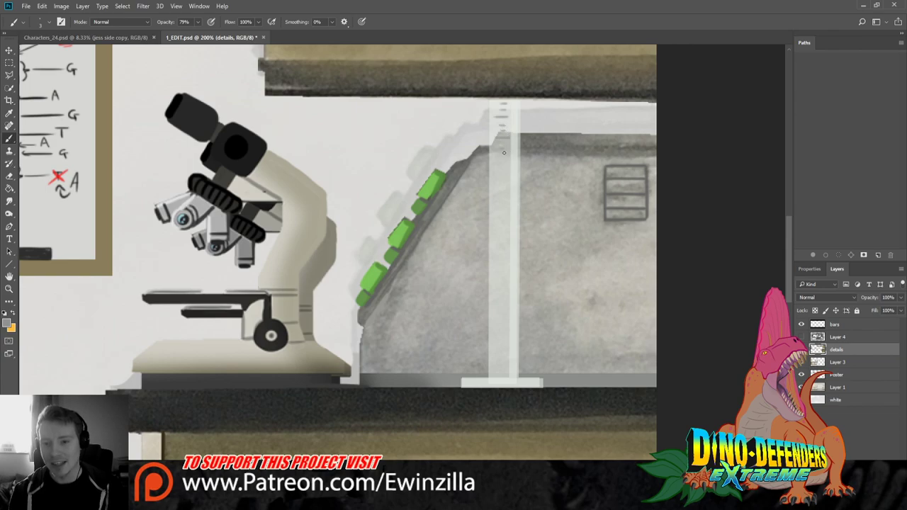
mouse_move(492, 163)
left_mouse_down()
mouse_move(508, 163)
mouse_move(492, 184)
mouse_move(506, 184)
mouse_move(492, 206)
left_mouse_up()
key("ctrl+z")
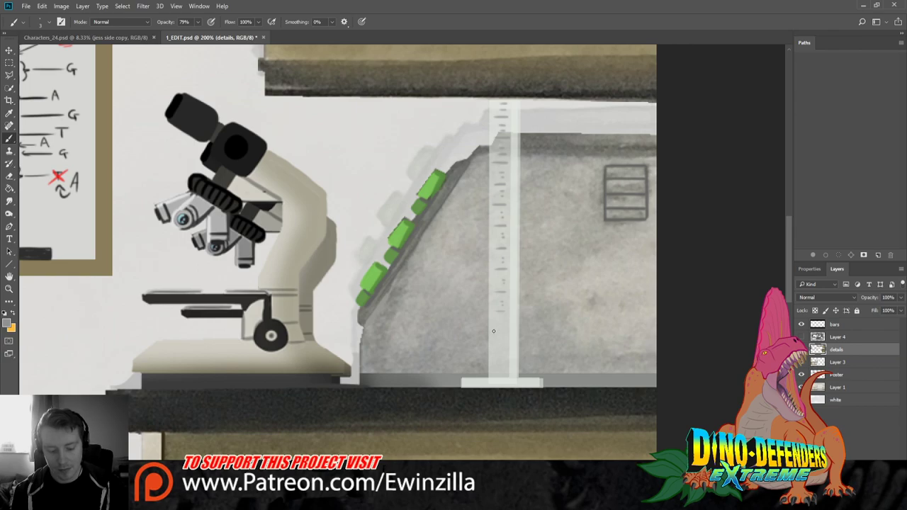
mouse_move(504, 331)
left_mouse_down()
mouse_move(496, 331)
mouse_move(500, 350)
left_mouse_up()
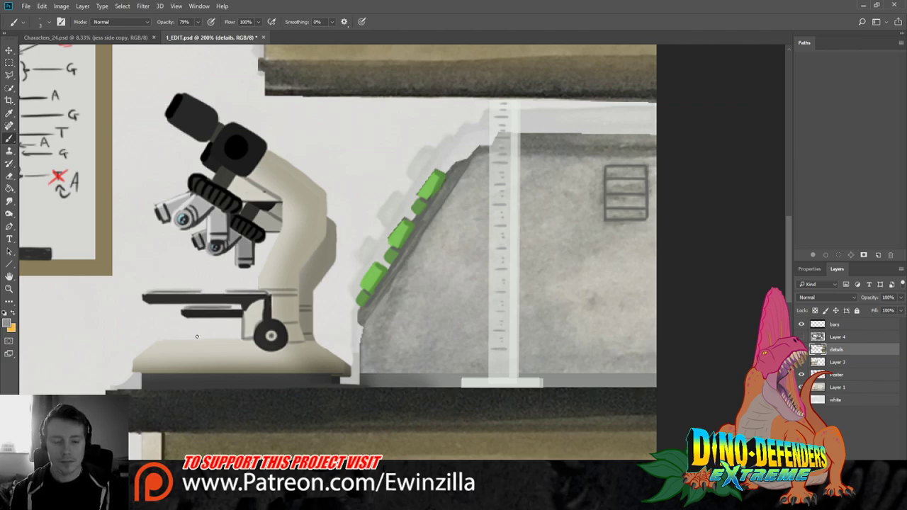
Brush a light grey trapezoid outline at 100% opacity in front of the microscope's base, leaving its underside open
key("i")
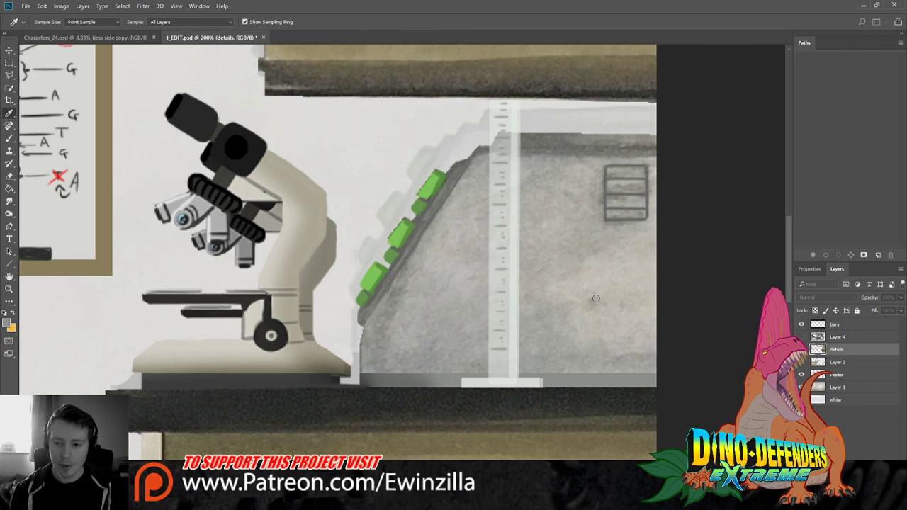
key("b")
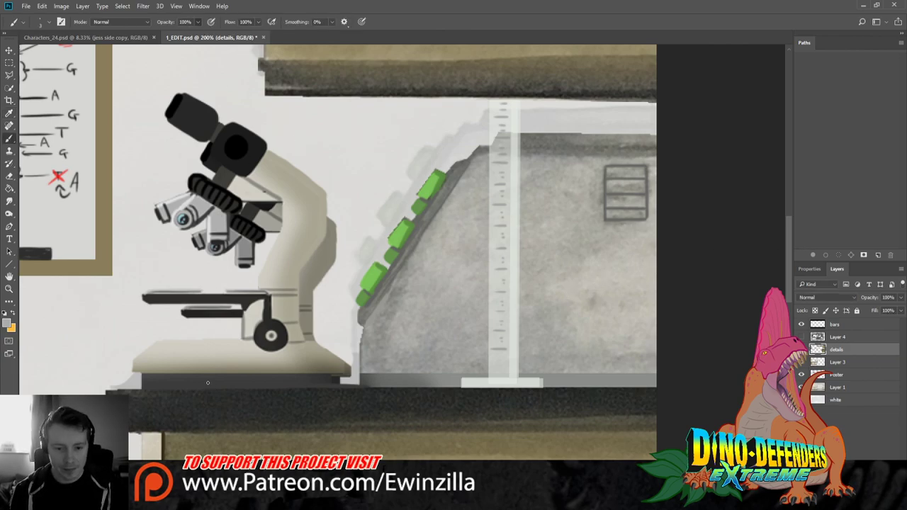
left_click_drag(208, 383, 213, 370)
left_click(314, 365, "shift")
left_click_drag(290, 365, 319, 366)
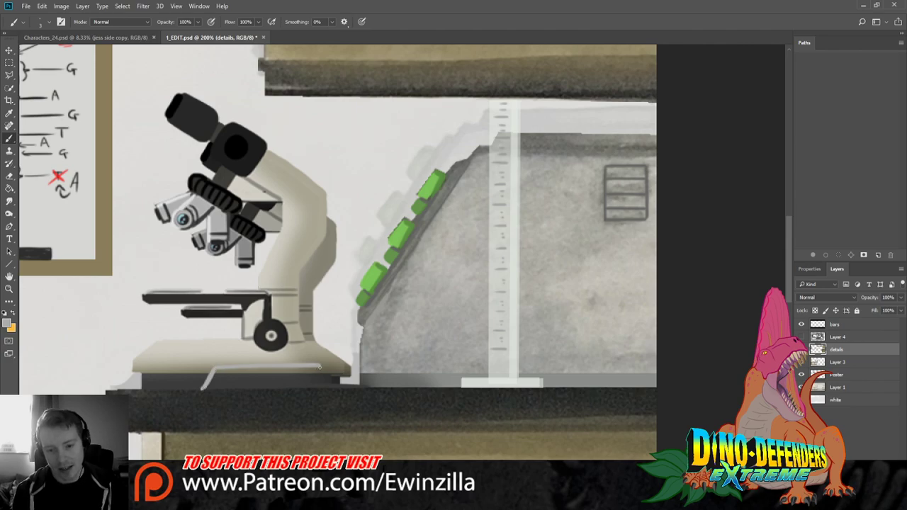
left_click_drag(320, 367, 332, 383)
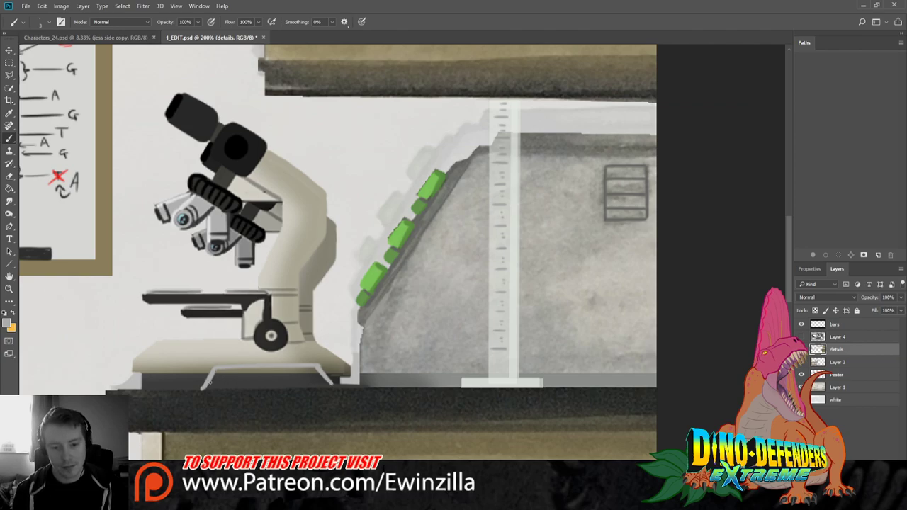
Fill the area inside the grey trapezoid outline with a dusty pink, using a polygonal selection, and deselect
key("i")
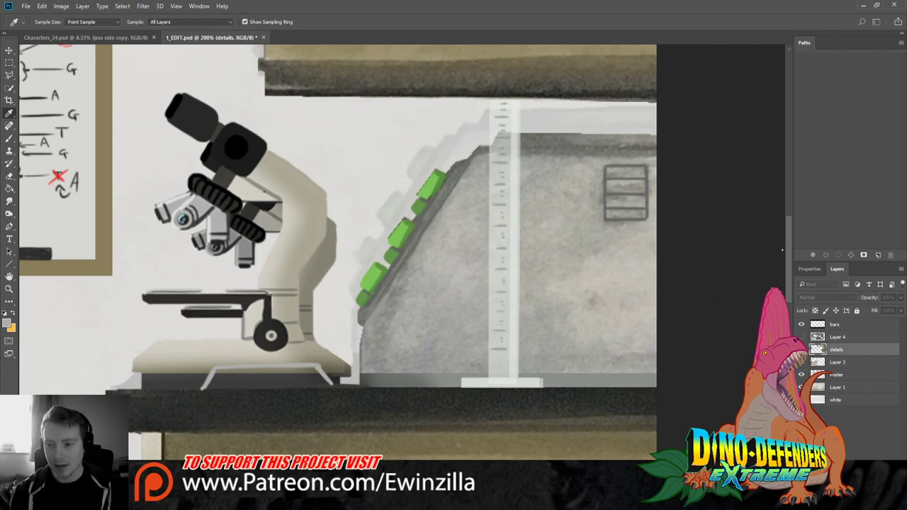
key("l")
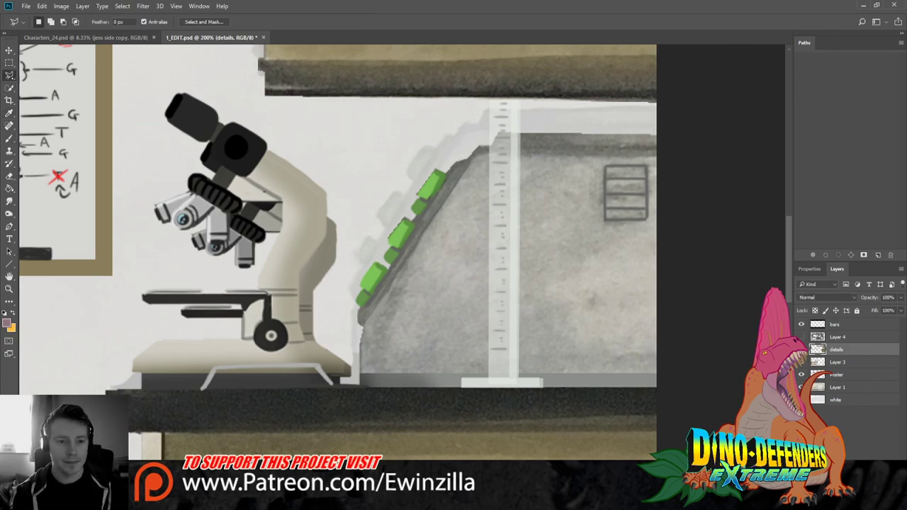
left_click(203, 389)
left_click(216, 368)
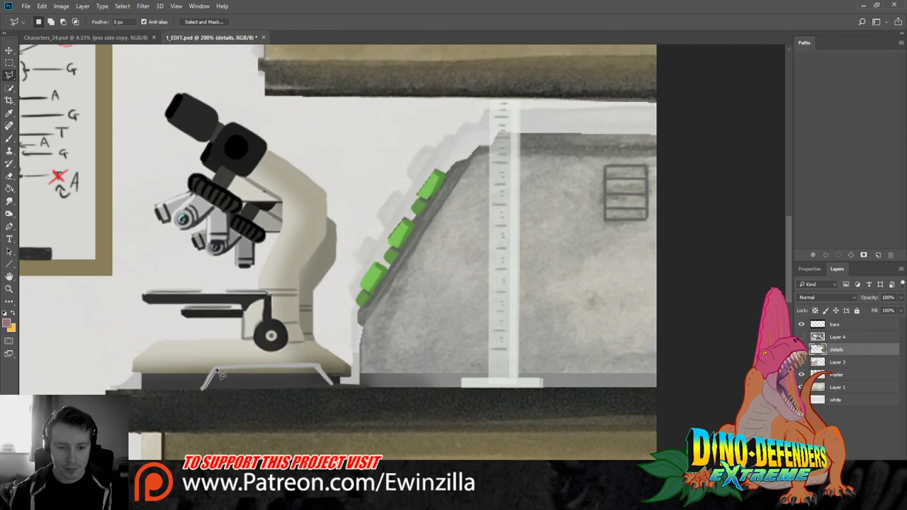
left_click(324, 367)
left_click(334, 386)
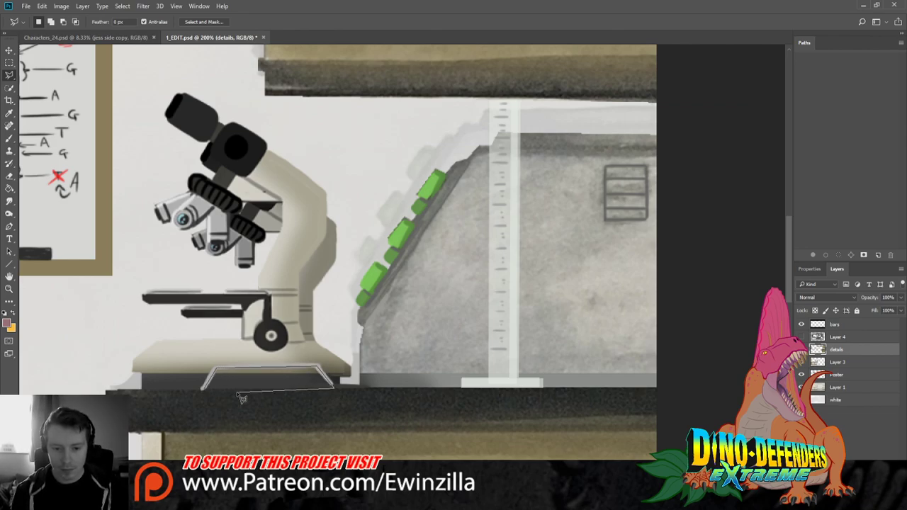
left_click(204, 388)
key("g")
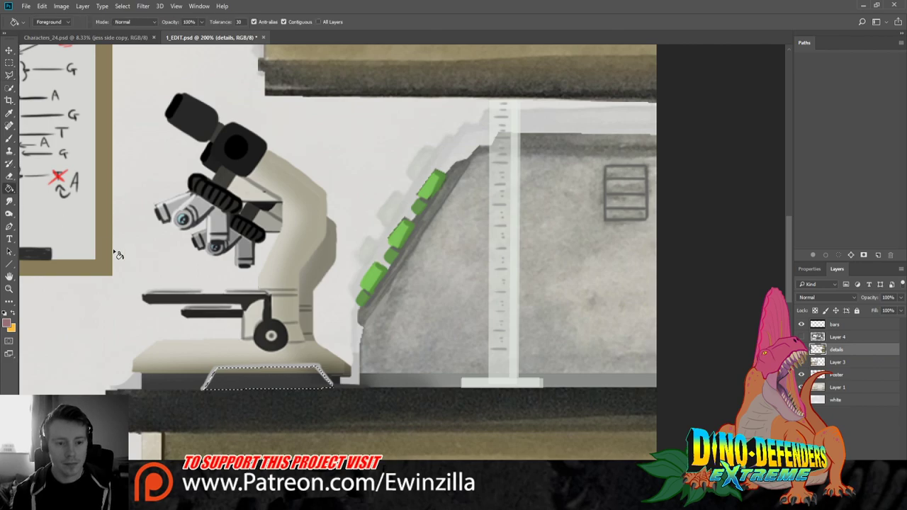
left_click(253, 375)
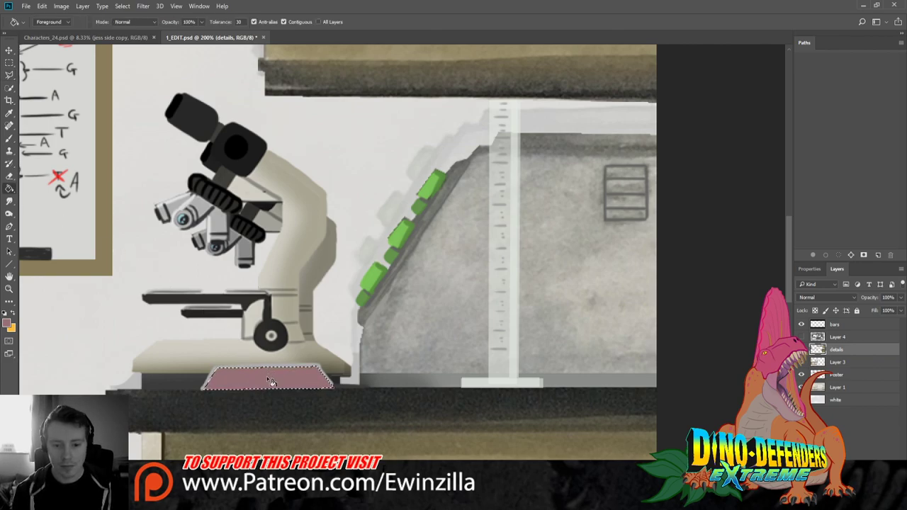
key("ctrl+d")
Smudge the pink tray's slanted grey edge clean and darken its fill along the edges at 8% midtone exposure
key("m")
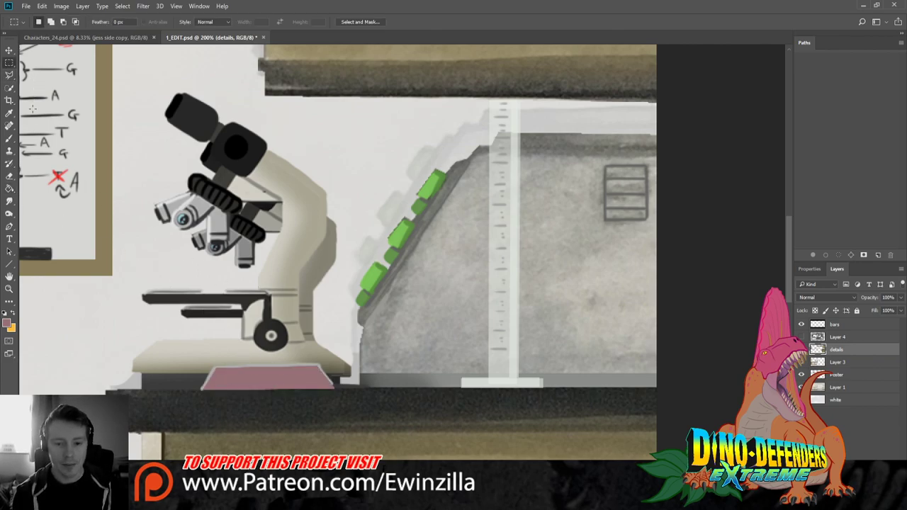
key("z")
left_click(216, 415)
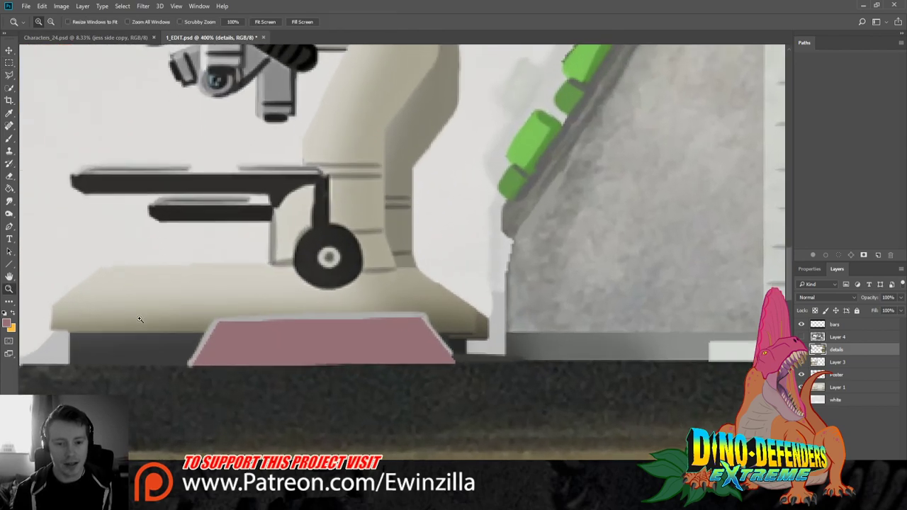
left_click(8, 201)
left_click_drag(424, 317, 449, 358)
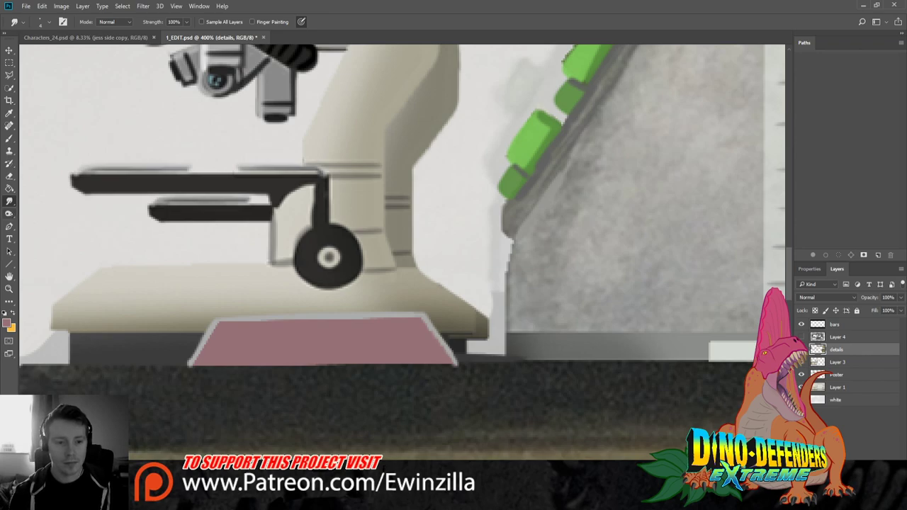
left_click(9, 213)
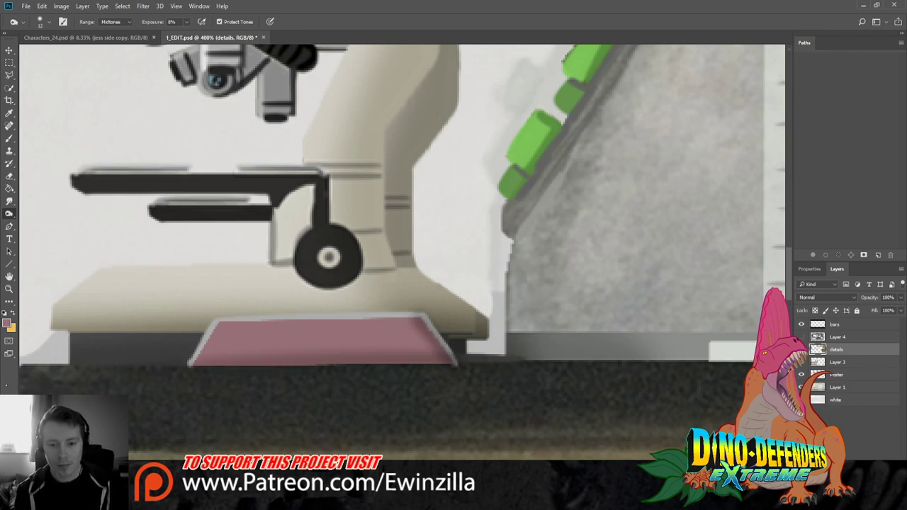
Try a 4 px light grey slanted line at 77% opacity rising from the pink tray's rim, and undo it
left_click(9, 264)
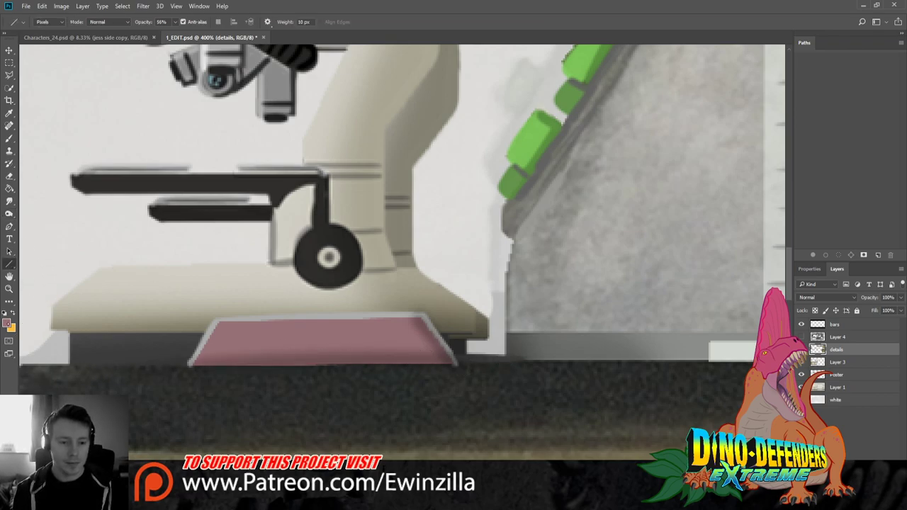
key("i")
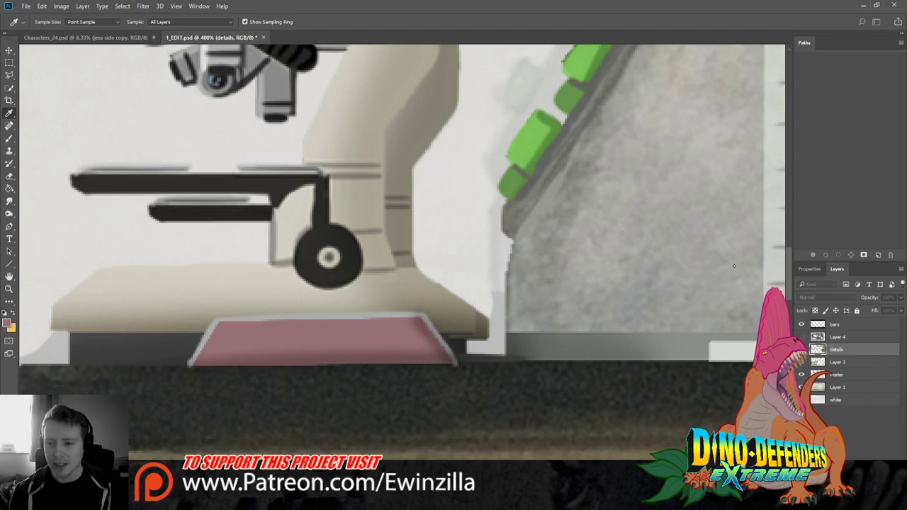
left_click(601, 277)
key("u")
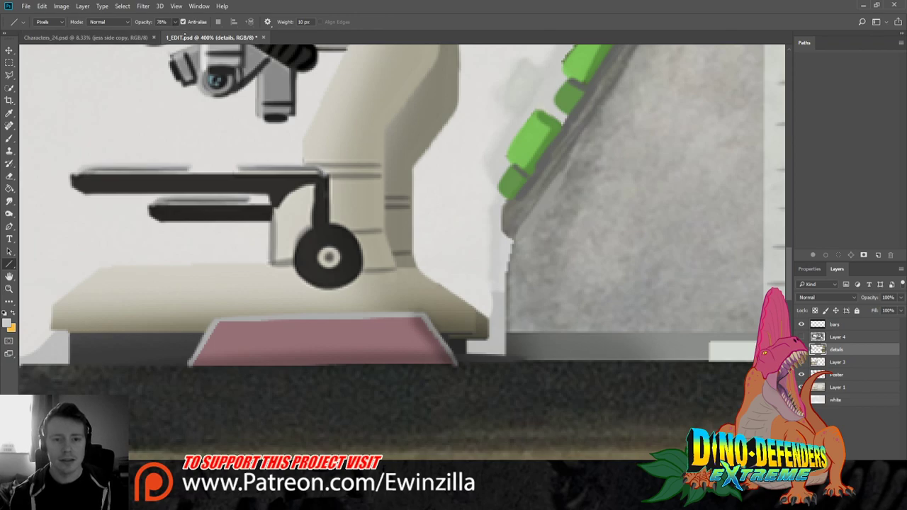
left_click(303, 22)
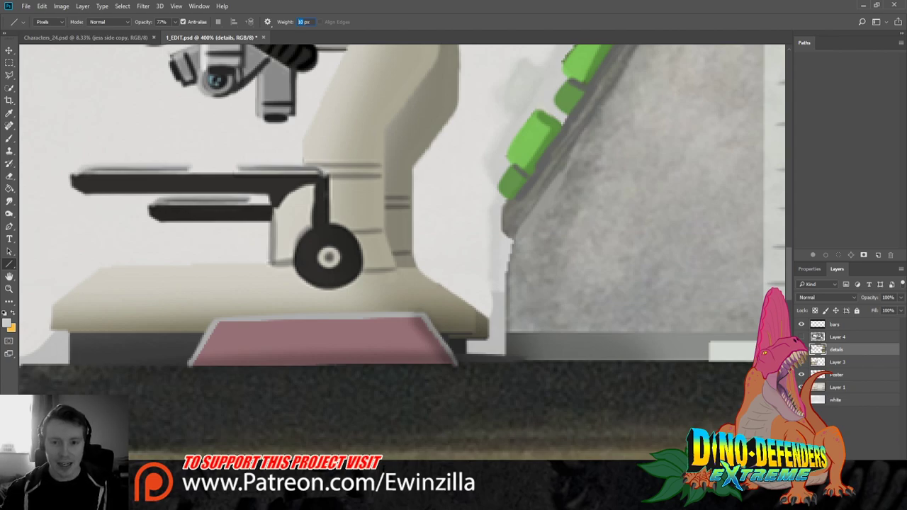
type("4")
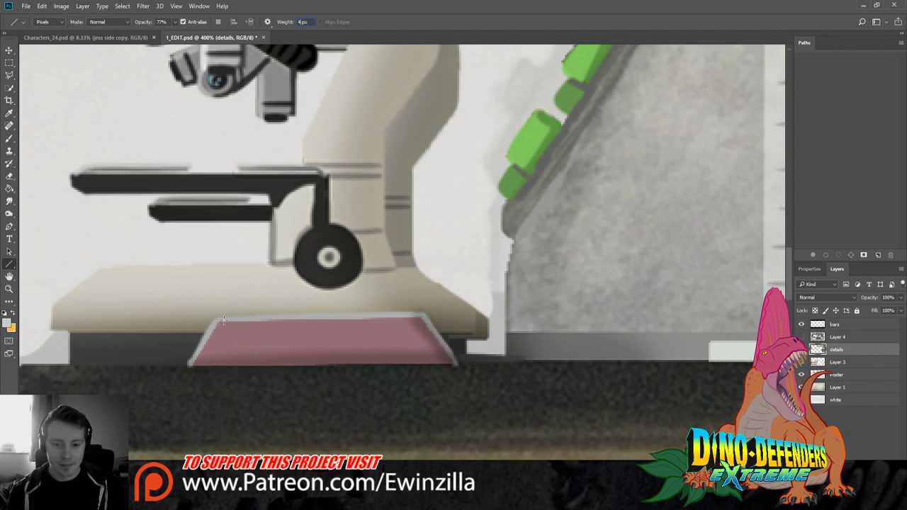
left_click_drag(223, 320, 236, 296)
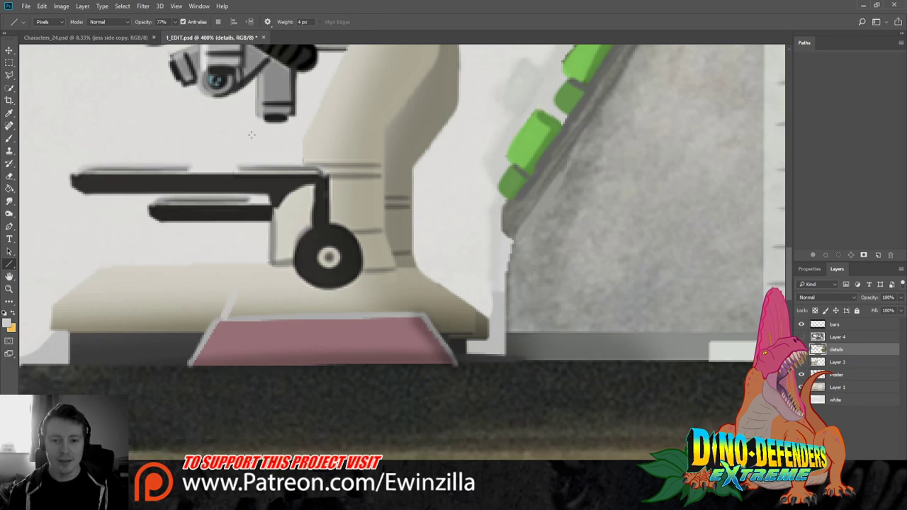
key("ctrl+z")
Draw two parallel 2 px pale blue slanted lines at 91% opacity rising from the pink tray's rim
left_click(303, 22)
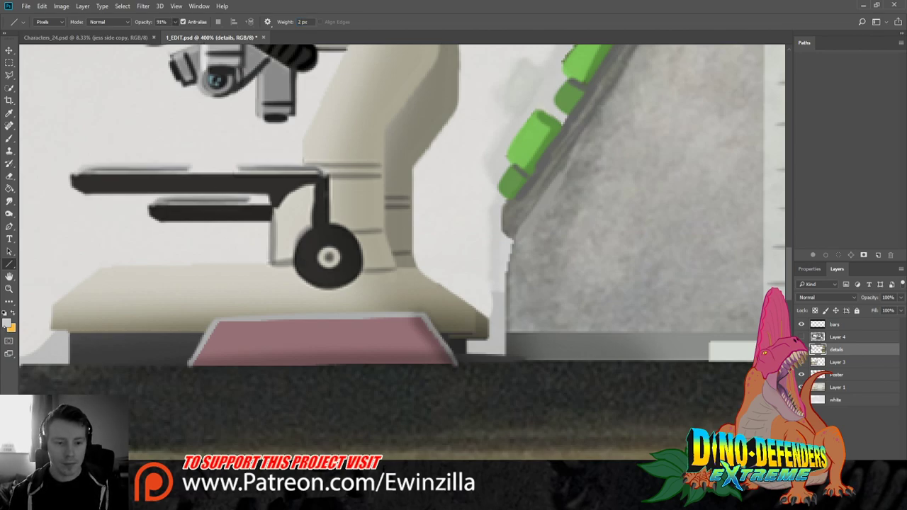
key("i")
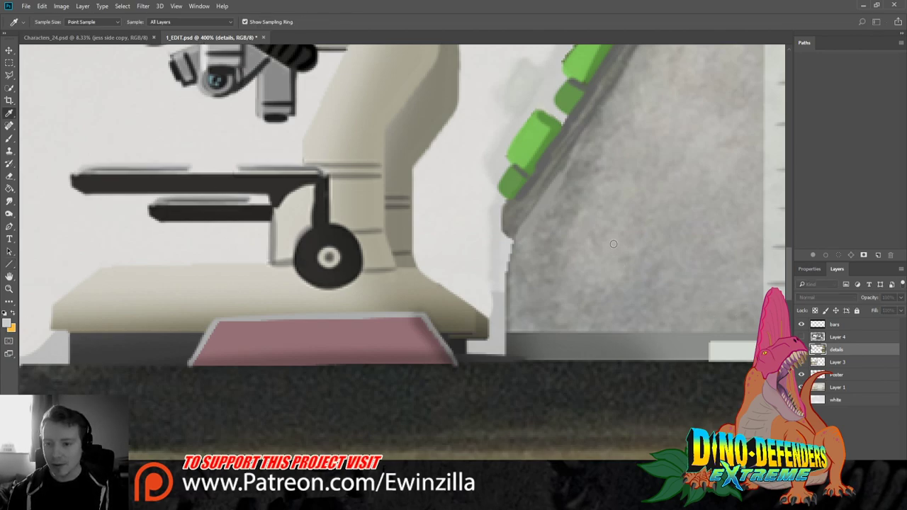
key("u")
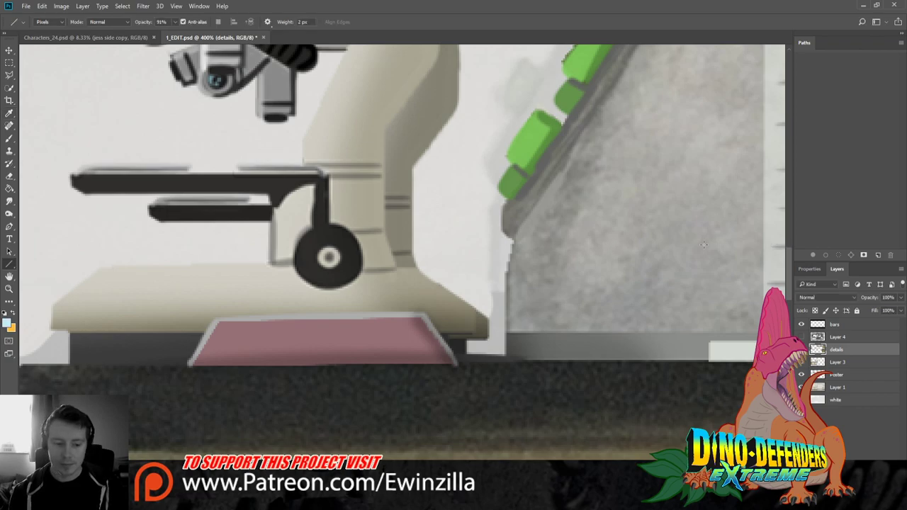
mouse_move(223, 320)
left_mouse_down()
mouse_move(238, 288)
mouse_move(232, 320)
mouse_move(250, 289)
left_mouse_up()
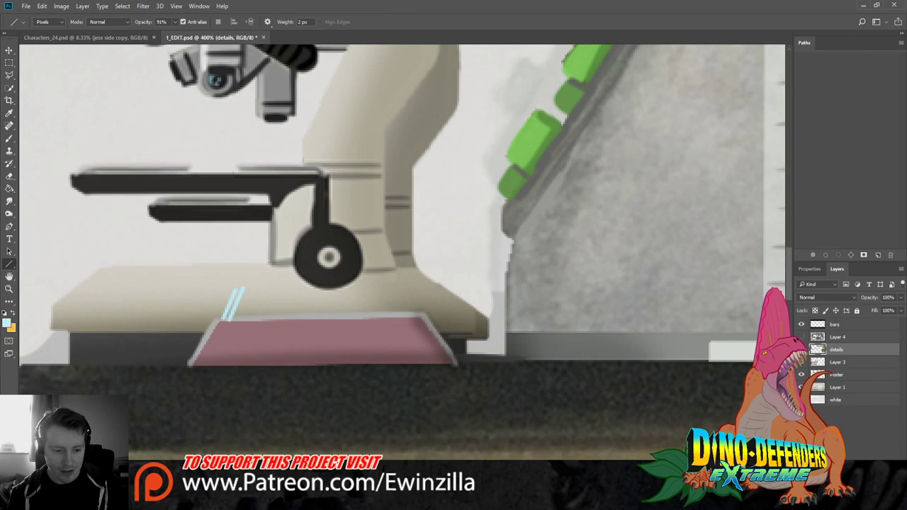
Extend the 2 px pale blue slanted lines into an evenly spaced group at the left end of the pink tray's rim
key("ctrl+z")
left_click_drag(241, 291, 230, 319)
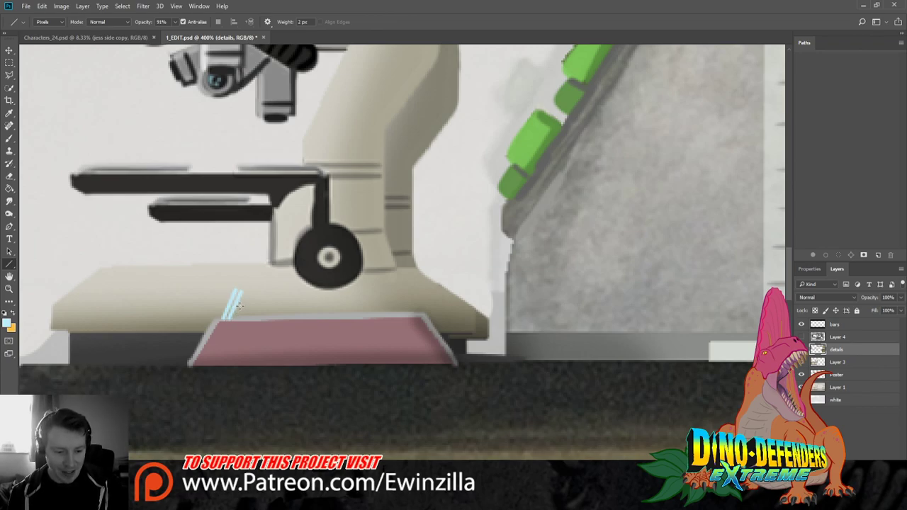
key("ctrl+z")
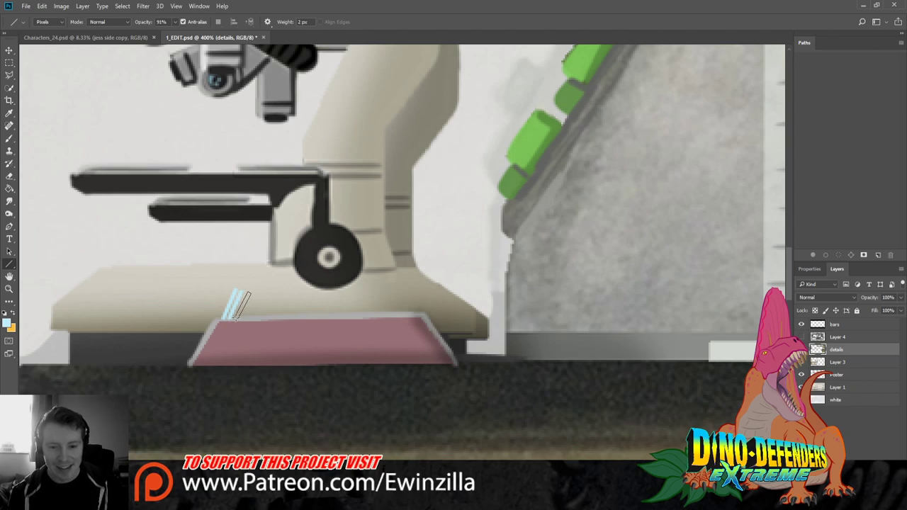
key("ctrl+shift+z")
mouse_move(237, 319)
left_mouse_down()
mouse_move(253, 296)
mouse_move(233, 321)
mouse_move(260, 324)
left_mouse_up()
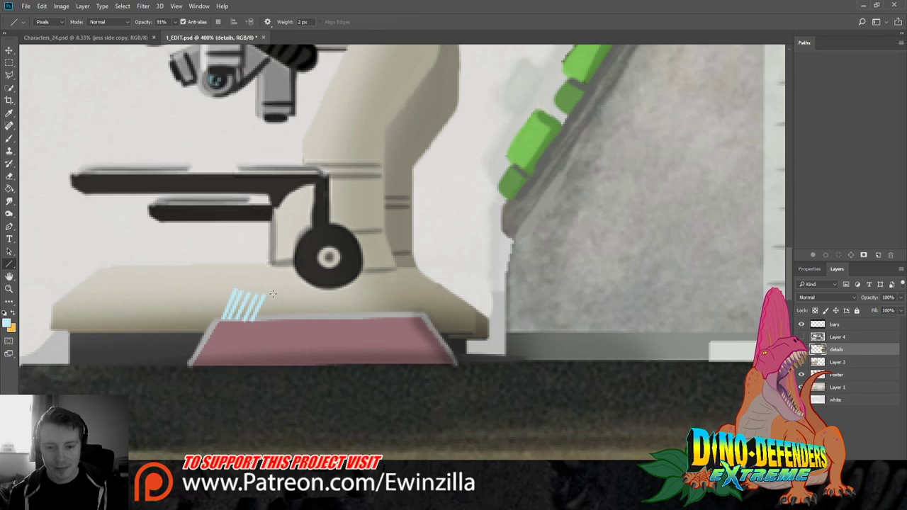
left_click_drag(273, 293, 260, 324)
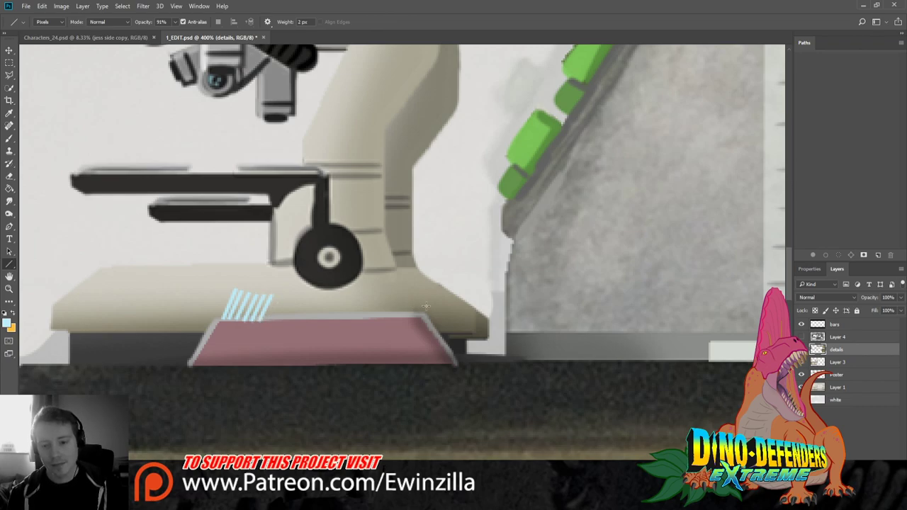
Draw matching pale blue slanted lines at the right end of the tray's rim and fill the gap between both groups
mouse_move(423, 294)
left_mouse_down()
mouse_move(416, 316)
mouse_move(397, 316)
left_mouse_up()
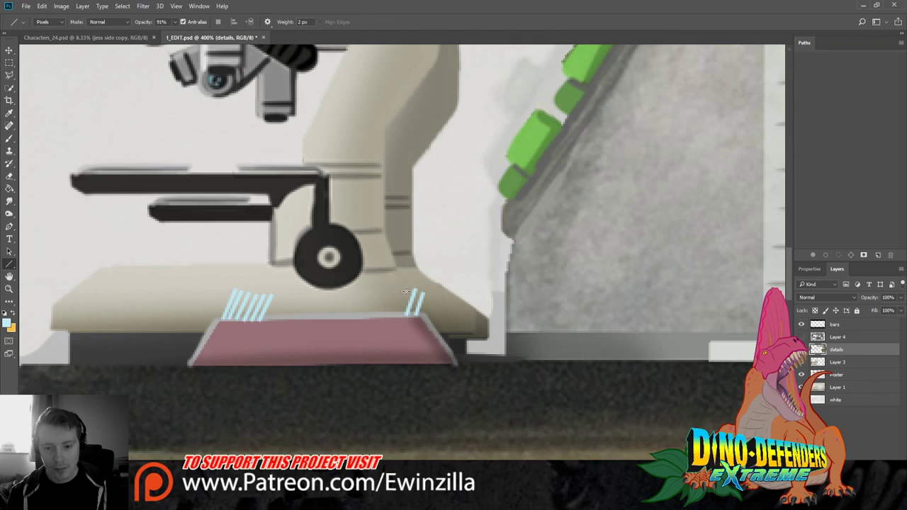
left_click_drag(406, 291, 388, 317)
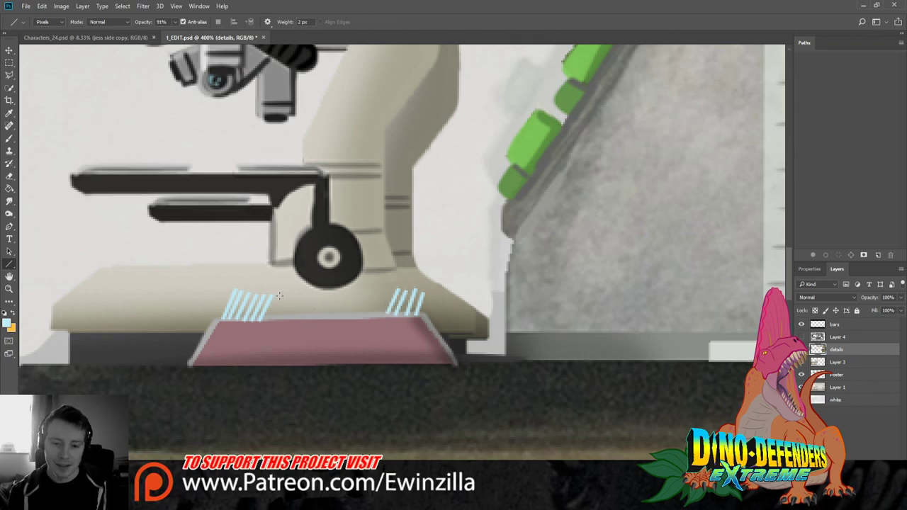
mouse_move(278, 295)
left_mouse_down()
mouse_move(271, 320)
mouse_move(295, 319)
left_mouse_up()
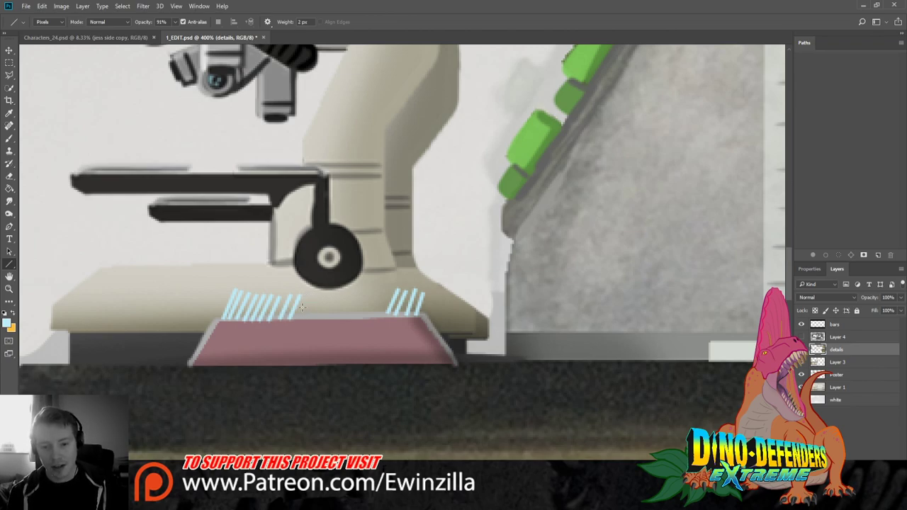
left_click_drag(310, 295, 302, 318)
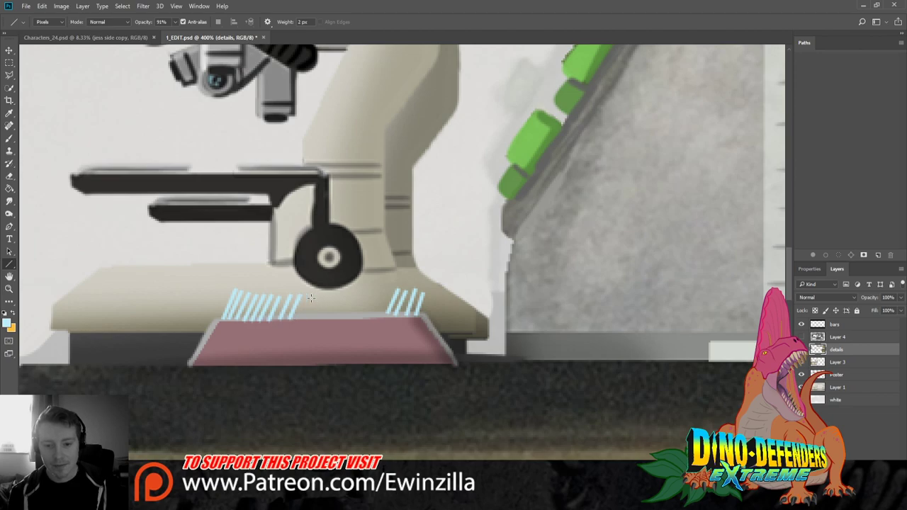
left_click_drag(317, 297, 317, 323)
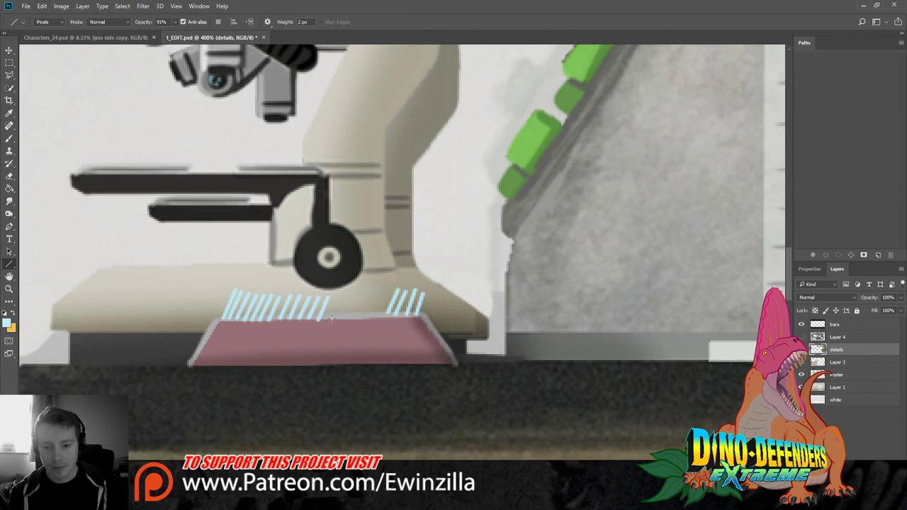
mouse_move(341, 294)
left_mouse_down()
mouse_move(329, 320)
mouse_move(386, 316)
left_mouse_up()
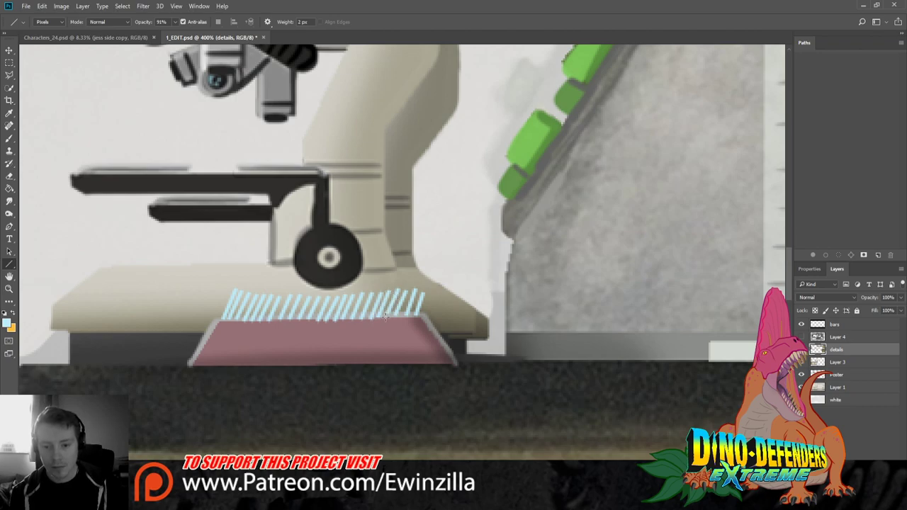
Draw a dark maroon line along the tray's upper rim, using a darkened shade of its sampled pink
left_click(9, 114)
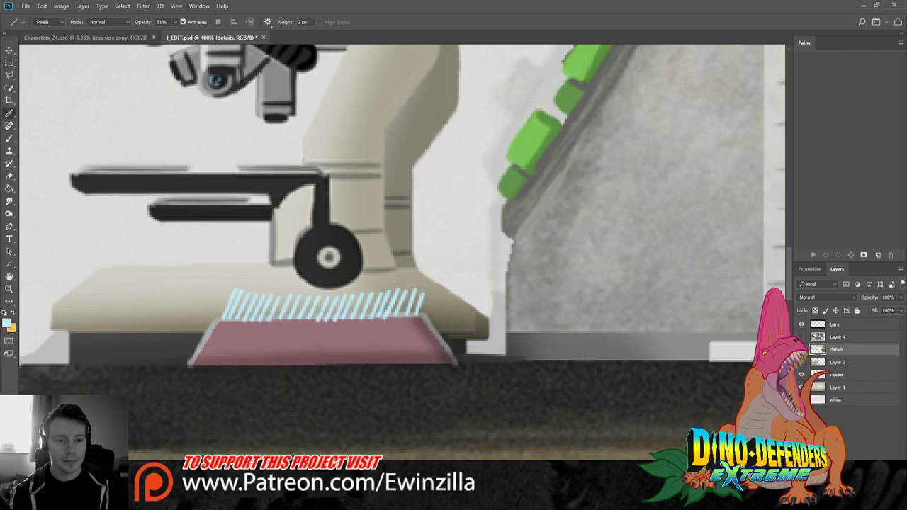
left_click(382, 327)
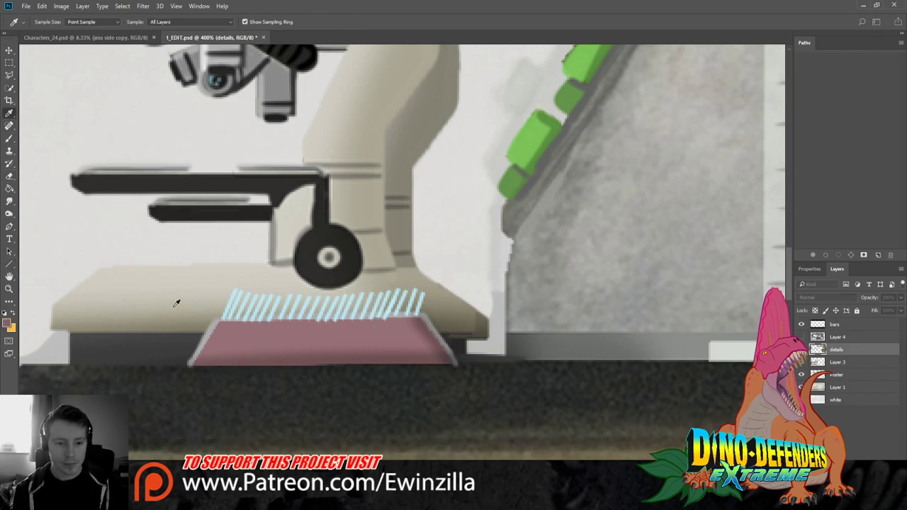
key("Return")
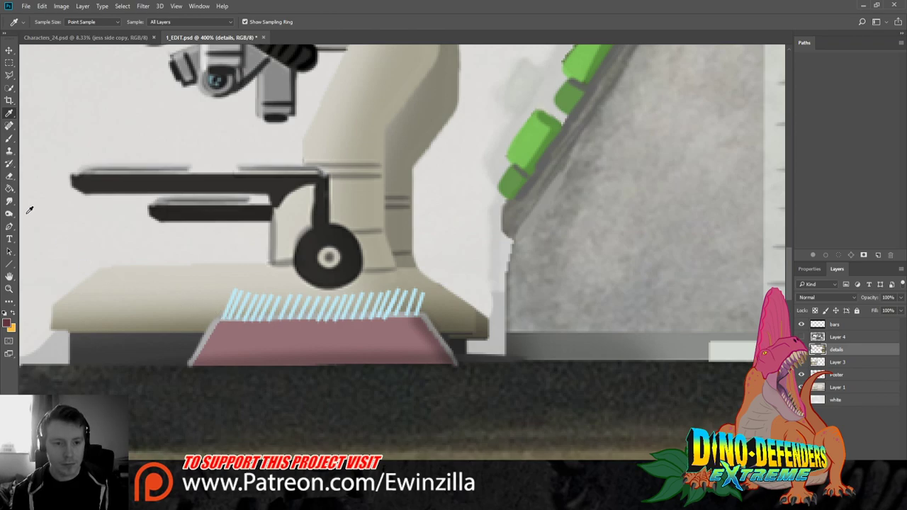
left_click(9, 264)
mouse_move(217, 321)
left_mouse_down()
mouse_move(447, 321)
mouse_move(214, 323)
left_mouse_up()
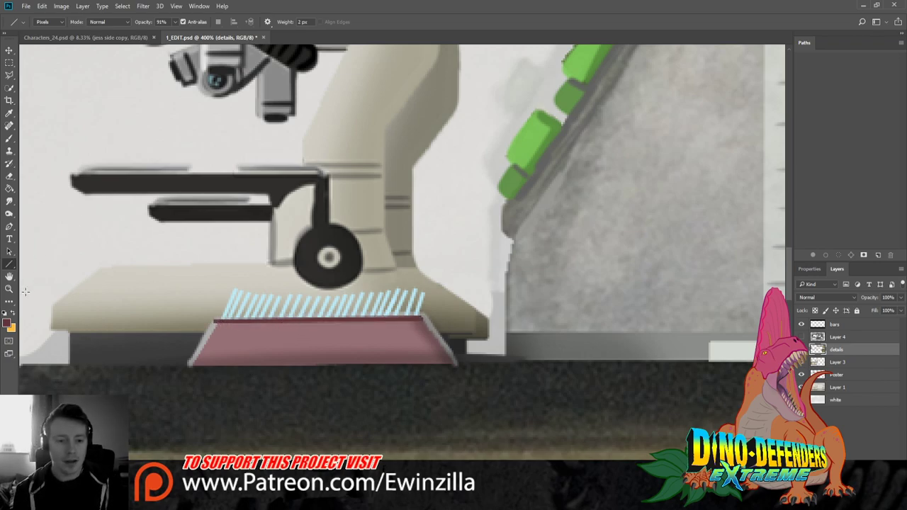
Show the skull reference on Layer 4 and add a new layer named "white" above it
left_click(10, 288)
left_click(266, 22)
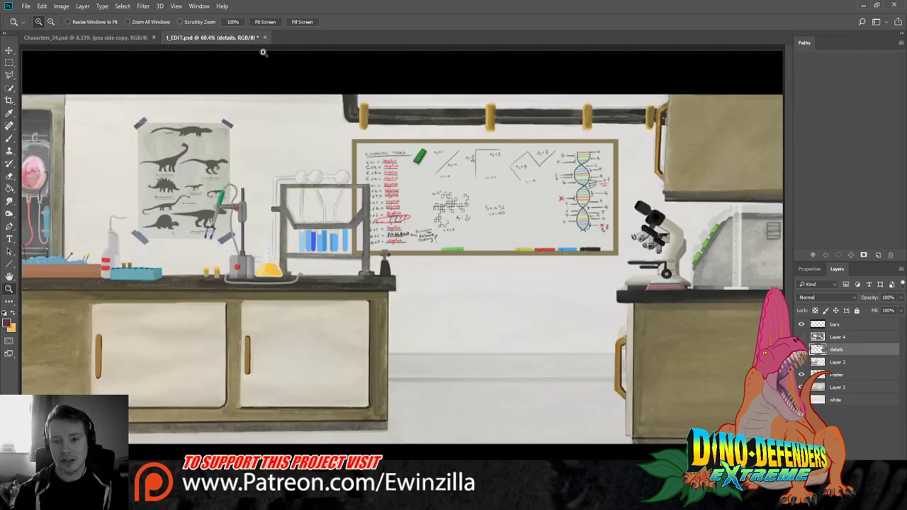
left_click(801, 338)
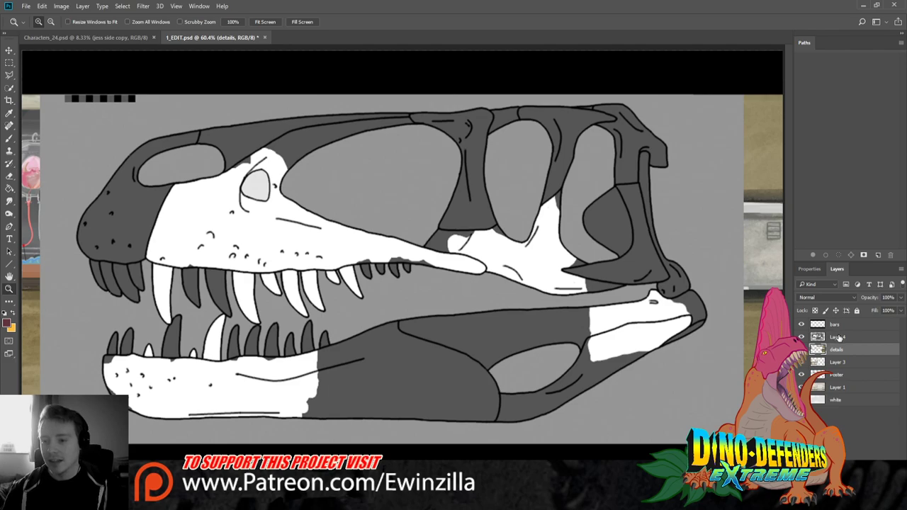
left_click(838, 337)
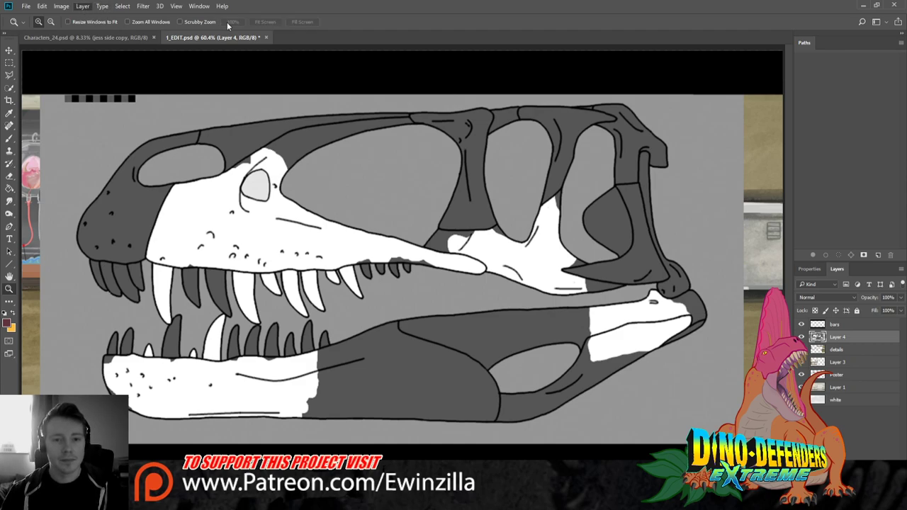
key("ctrl+shift+alt+n")
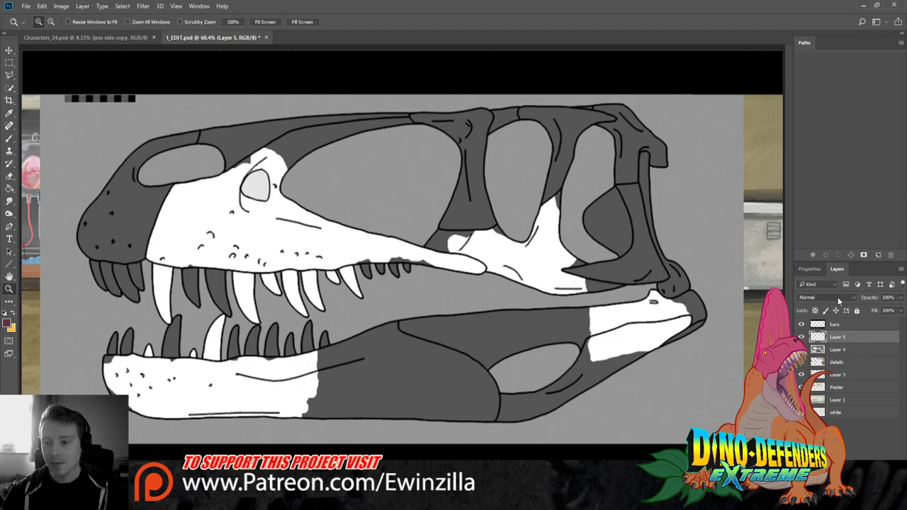
double_click(838, 337)
type("w")
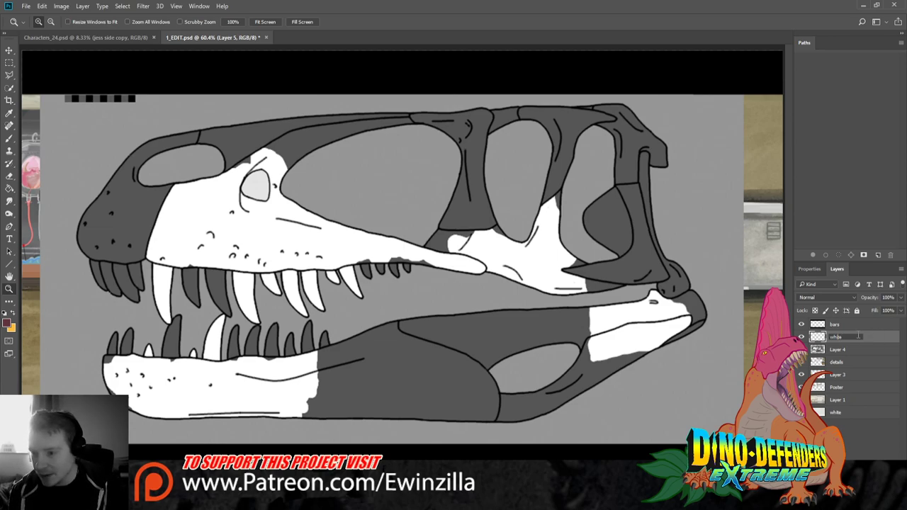
type("hite")
key("Return")
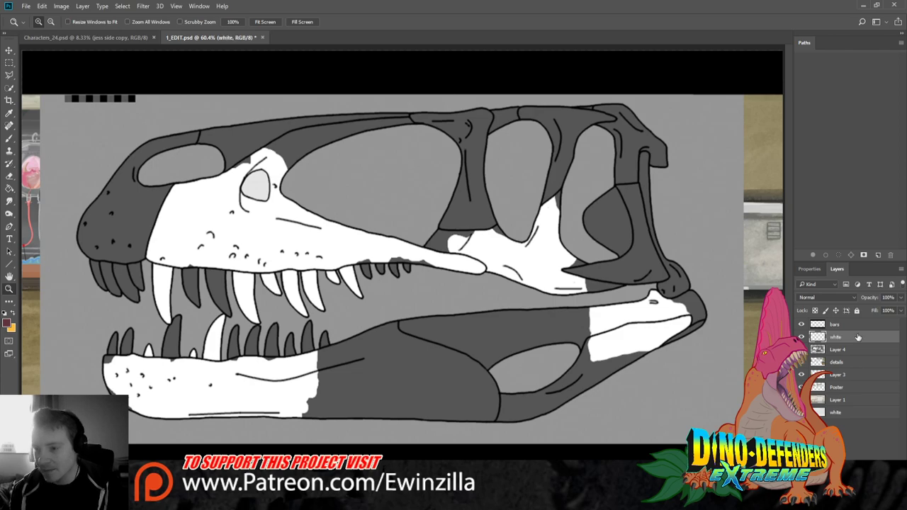
Fill the new white layer with white sampled from the skull drawing, place it beneath Layer 4 and select Layer 4
left_click(9, 177)
left_click(9, 114)
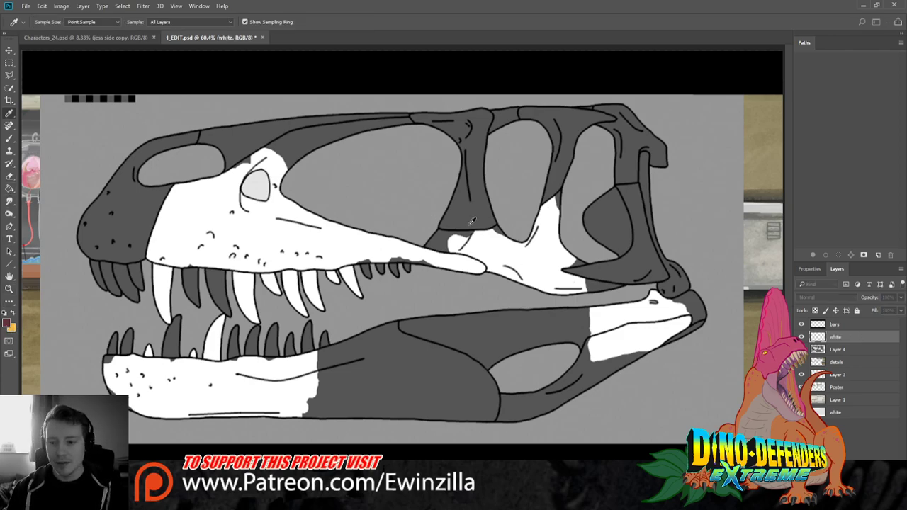
key("e")
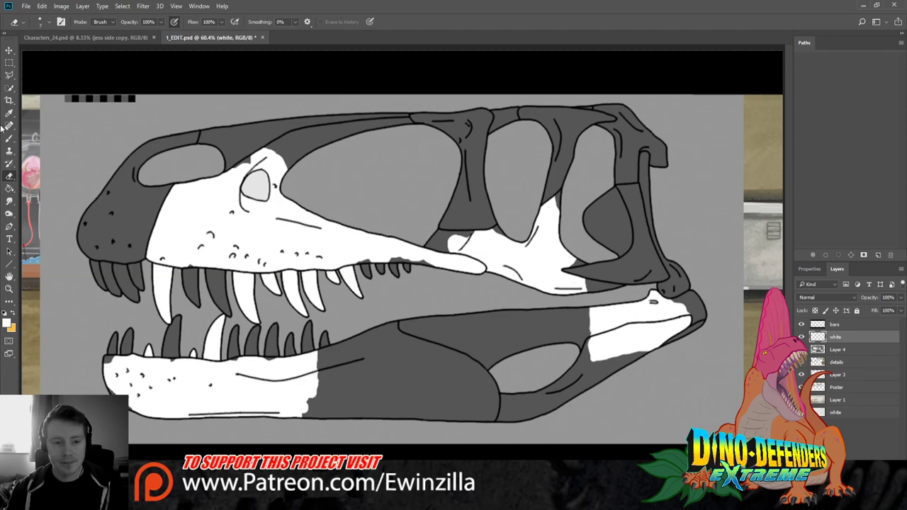
left_click(9, 188)
left_click(45, 178)
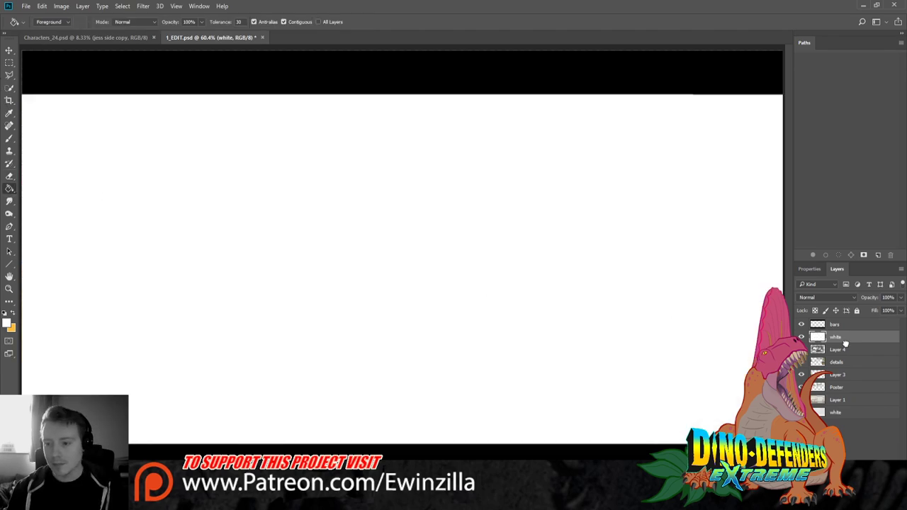
left_click_drag(845, 341, 846, 356)
left_click(848, 339)
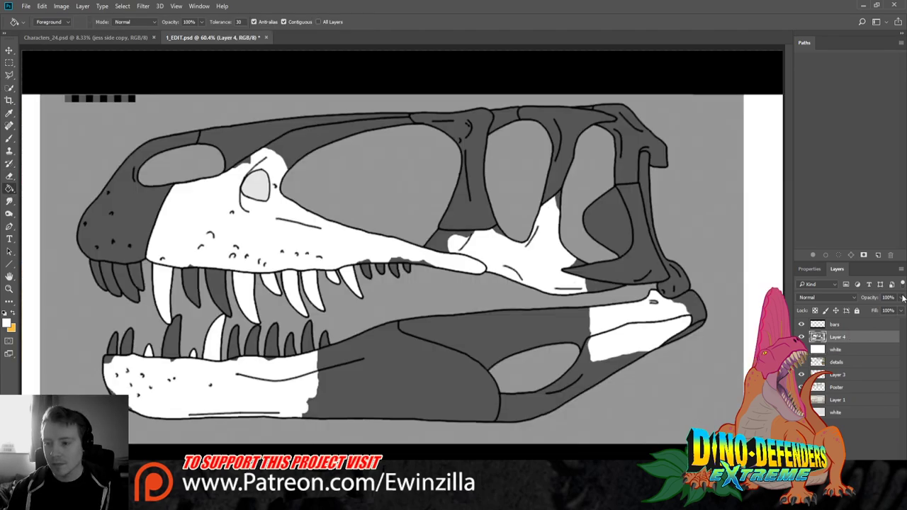
Fade the skull reference by lowering Layer 4's opacity, add a meg_skull layer above it and ready a red brush
left_click_drag(904, 298, 874, 311)
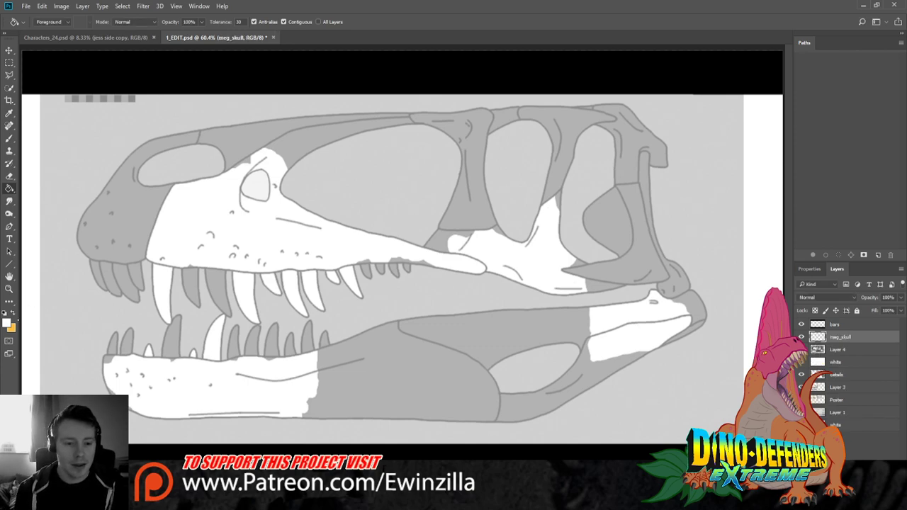
key("i")
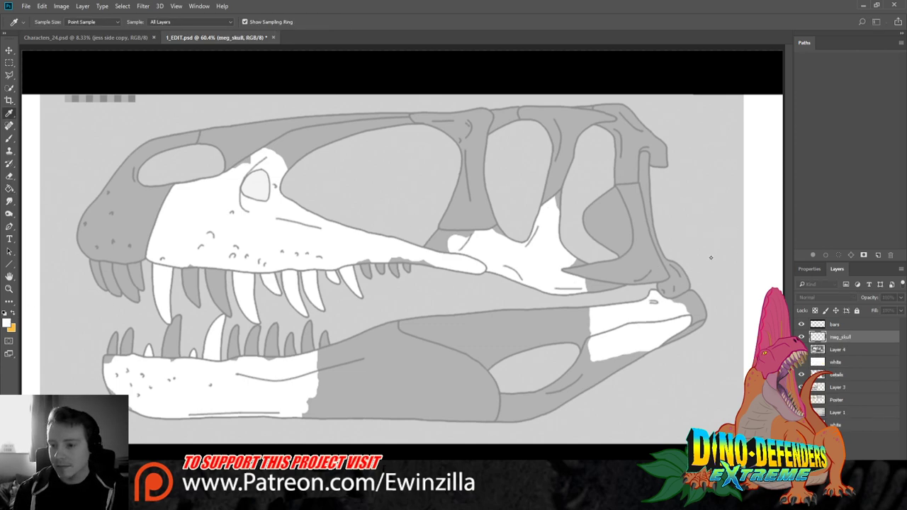
key("g")
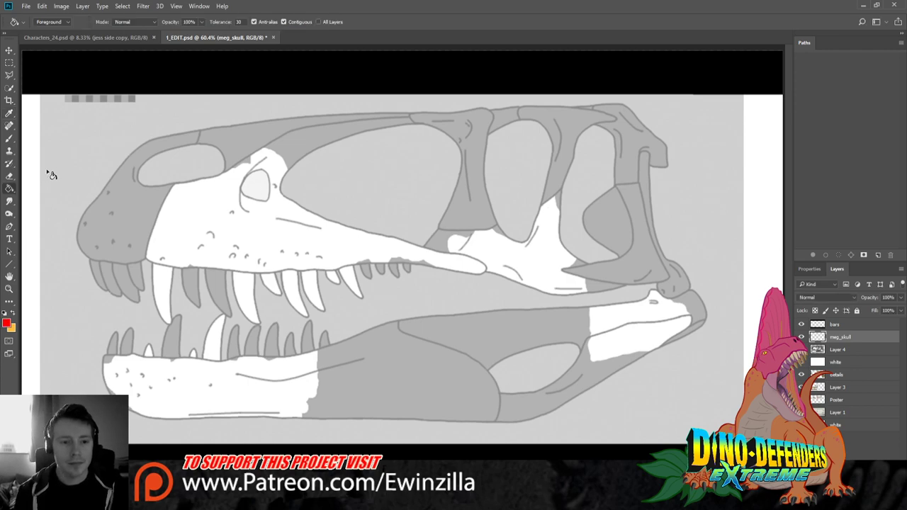
key("b")
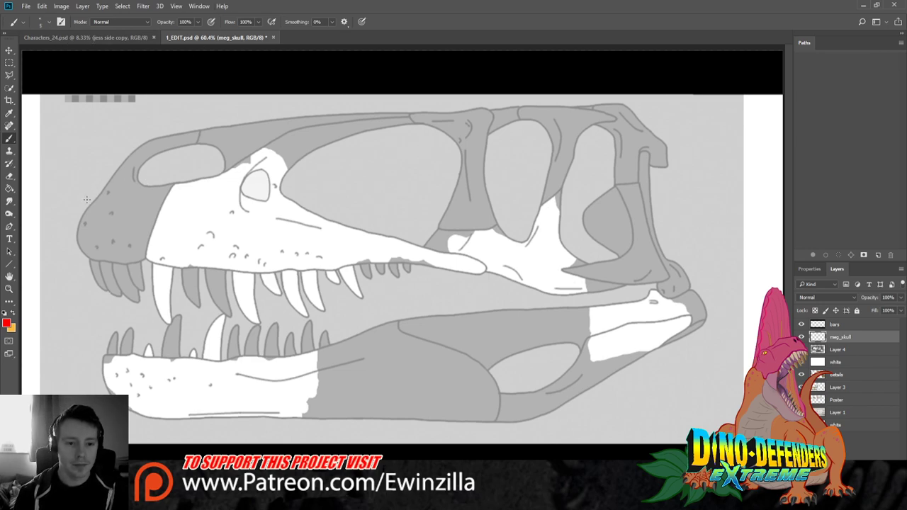
Try tracing the skull's upper outline in red from the tip of the snout, and undo the strokes
mouse_move(90, 260)
left_mouse_down()
mouse_move(75, 242)
mouse_move(83, 213)
mouse_move(110, 170)
mouse_move(163, 129)
mouse_move(444, 98)
mouse_move(489, 105)
left_mouse_up()
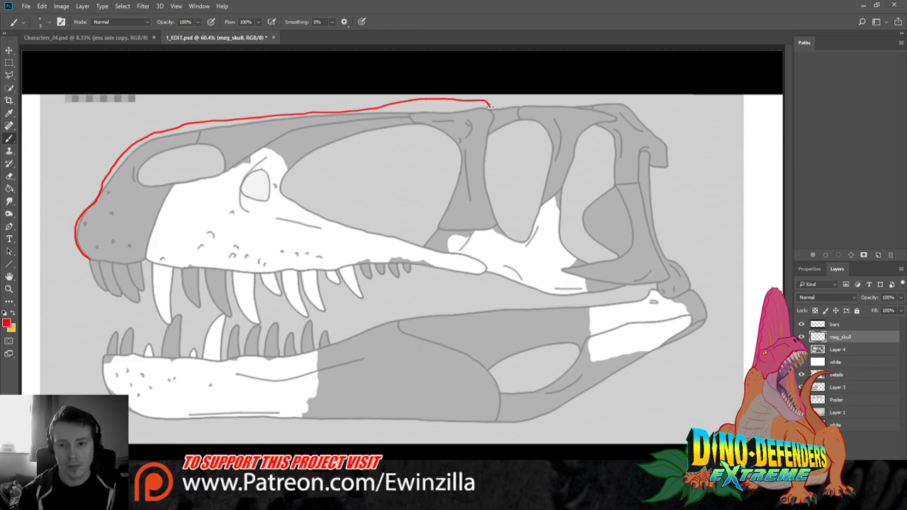
key("ctrl+z")
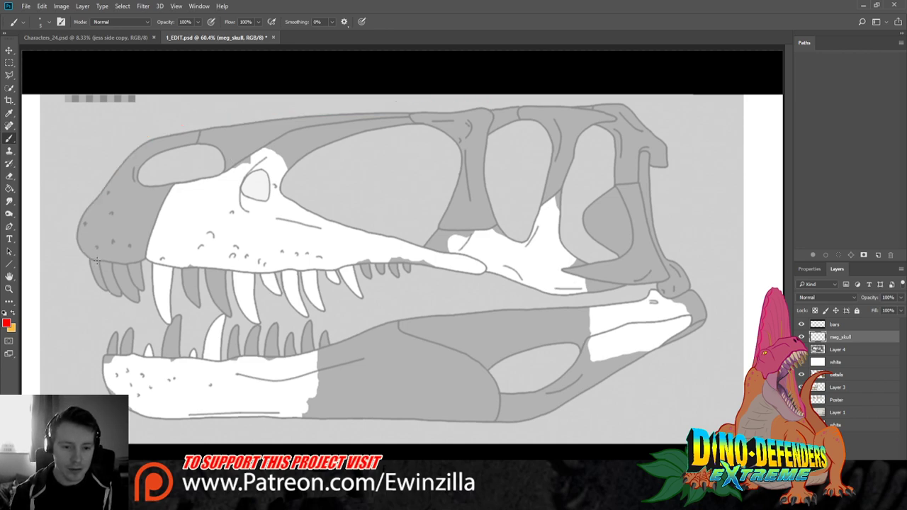
mouse_move(96, 260)
left_mouse_down()
mouse_move(78, 223)
mouse_move(91, 211)
left_mouse_up()
key("ctrl+z")
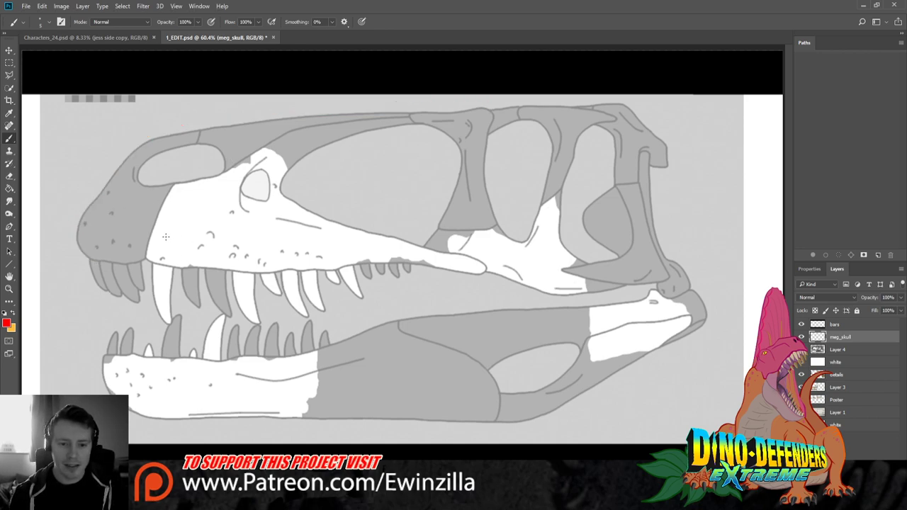
Mark the white bone areas of the upper skull and lower jaw with red crosses, and undo the marks
left_click_drag(208, 216, 248, 248)
left_click_drag(250, 225, 211, 250)
left_click_drag(213, 352, 245, 379)
left_click_drag(243, 349, 211, 385)
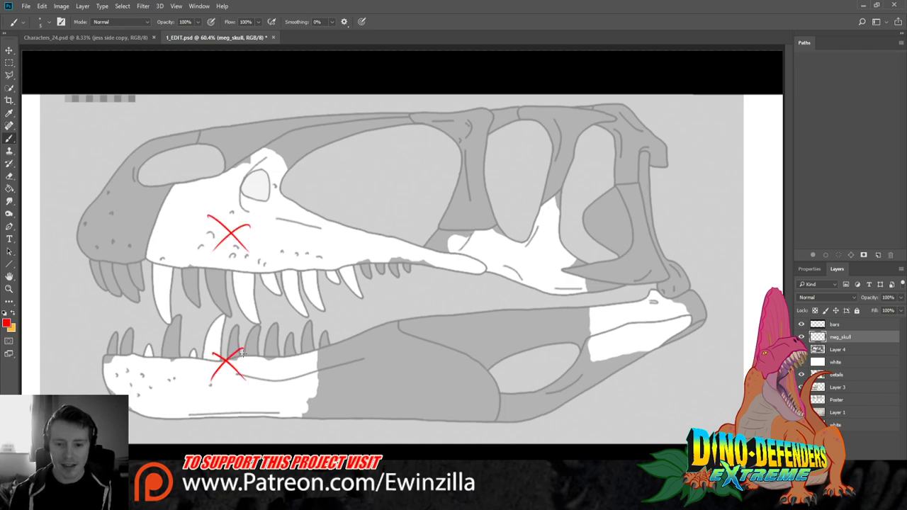
left_click_drag(500, 240, 519, 263)
left_click_drag(521, 248, 494, 271)
mouse_move(611, 307)
left_mouse_down()
mouse_move(637, 329)
mouse_move(604, 337)
left_mouse_up()
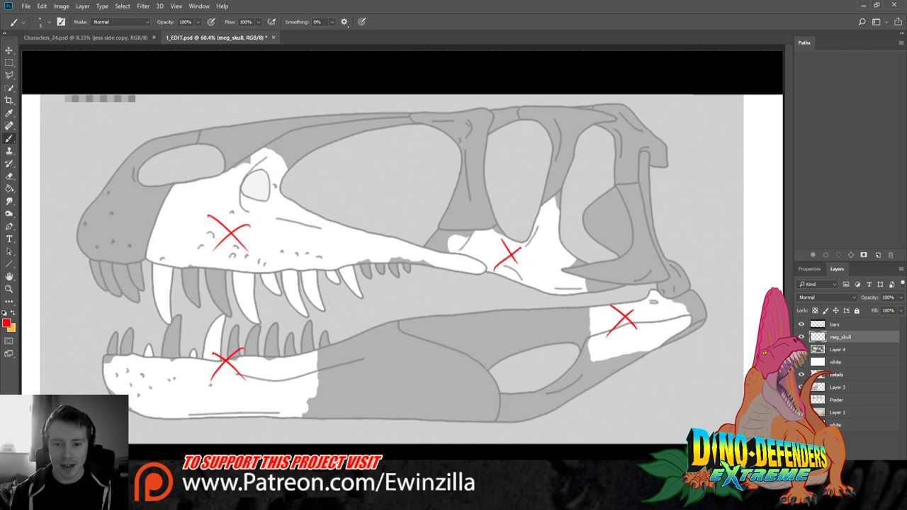
key("ctrl+z")
key("ctrl+z")
key("ctrl+z")
key("ctrl+z")
key("ctrl+z")
key("ctrl+z")
key("ctrl+z")
key("ctrl+z")
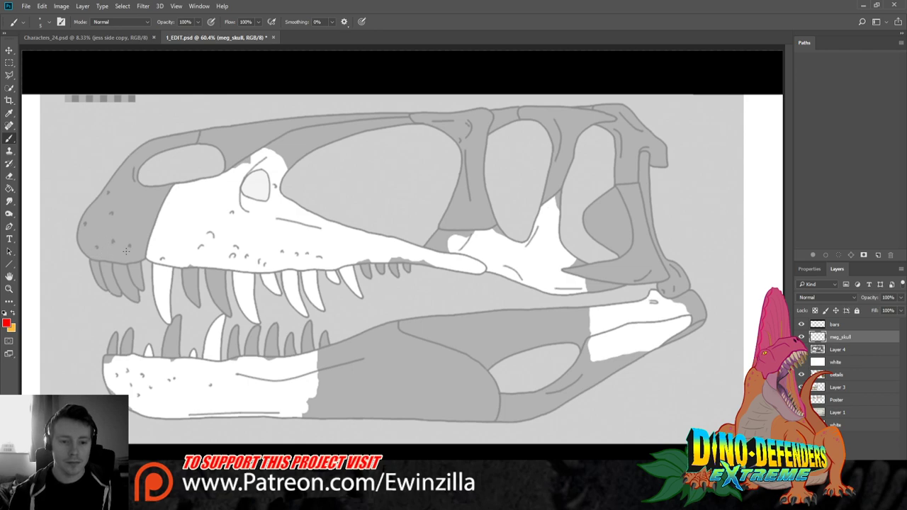
Trace the snout, the upper skull outline and edges of the skull openings in red on the meg_skull layer
mouse_move(146, 259)
left_mouse_down()
mouse_move(96, 259)
mouse_move(77, 227)
mouse_move(139, 153)
mouse_move(180, 132)
mouse_move(477, 100)
mouse_move(497, 112)
mouse_move(542, 101)
mouse_move(621, 117)
left_mouse_up()
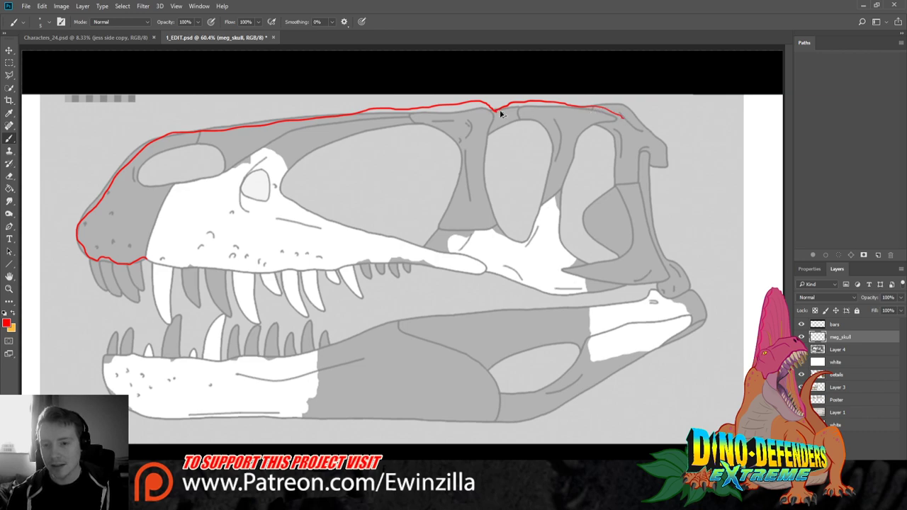
key("ctrl+z")
mouse_move(495, 108)
left_mouse_down()
mouse_move(528, 101)
mouse_move(607, 110)
mouse_move(616, 128)
mouse_move(580, 140)
left_mouse_up()
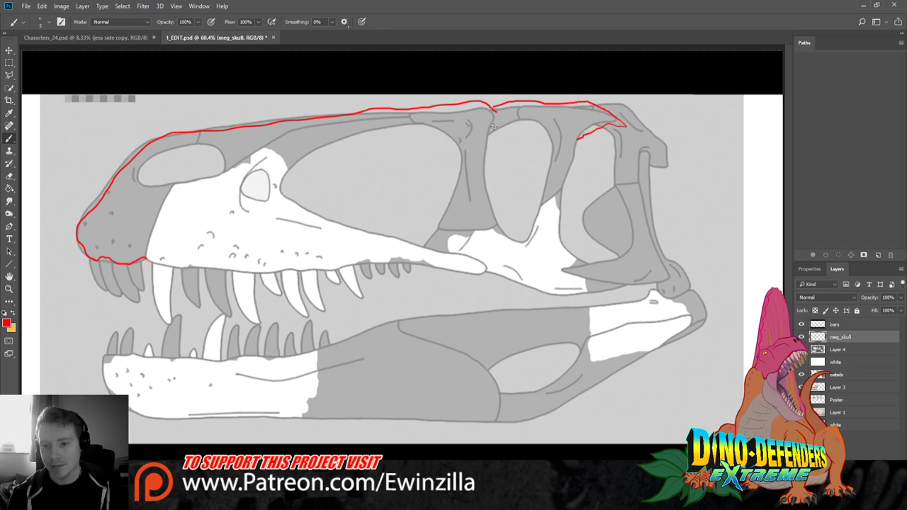
mouse_move(491, 111)
left_mouse_down()
mouse_move(487, 176)
mouse_move(518, 240)
left_mouse_up()
mouse_move(428, 238)
left_mouse_down()
mouse_move(454, 165)
mouse_move(440, 135)
mouse_move(407, 127)
mouse_move(374, 134)
mouse_move(282, 189)
left_mouse_up()
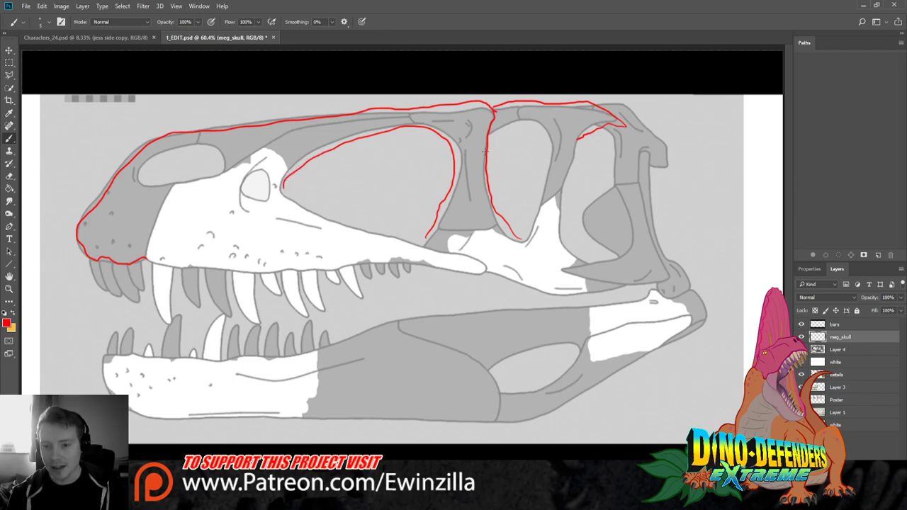
Try tracing the opening behind the large one and the skull's rear top edge in red, and undo the strokes
mouse_move(487, 153)
left_mouse_down()
mouse_move(497, 132)
mouse_move(524, 120)
left_mouse_up()
key("ctrl+z")
mouse_move(487, 155)
left_mouse_down()
mouse_move(499, 132)
mouse_move(525, 119)
mouse_move(547, 136)
mouse_move(550, 174)
mouse_move(523, 235)
left_mouse_up()
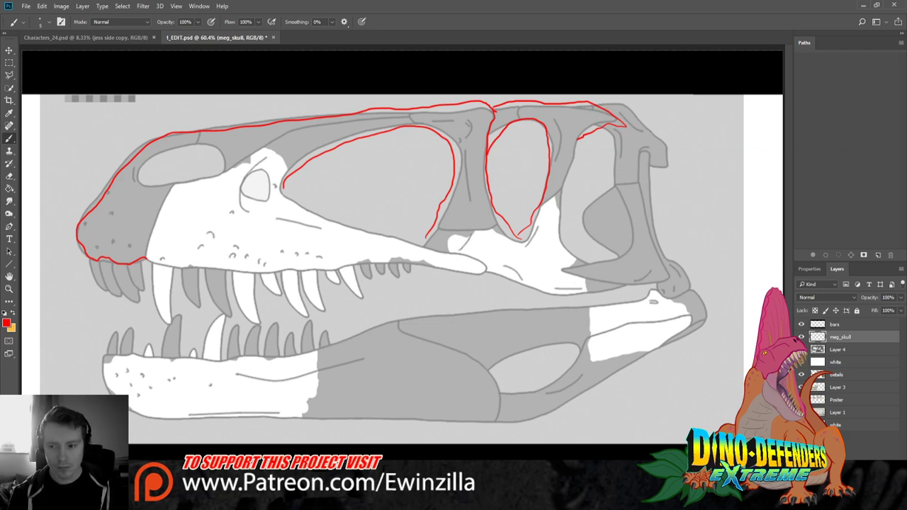
key("ctrl+z")
left_click_drag(598, 103, 657, 112)
left_click_drag(626, 158, 590, 173)
key("ctrl+z")
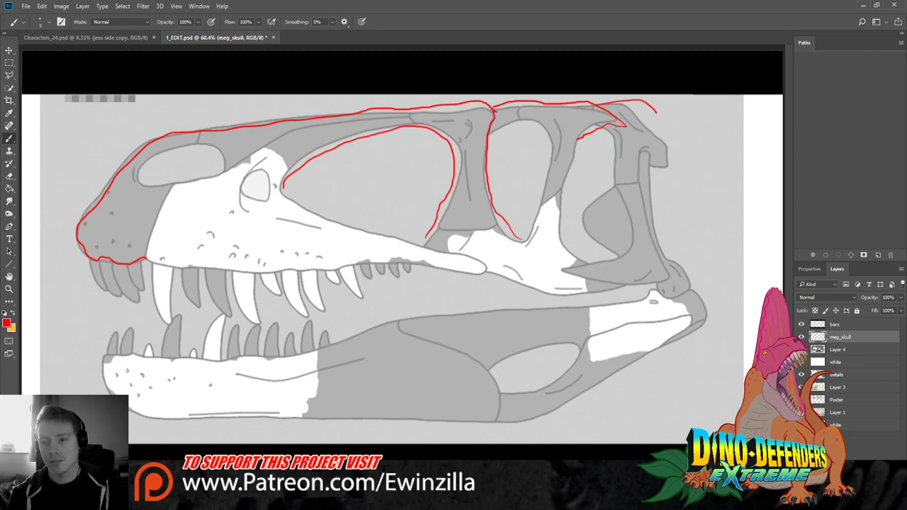
key("ctrl+z")
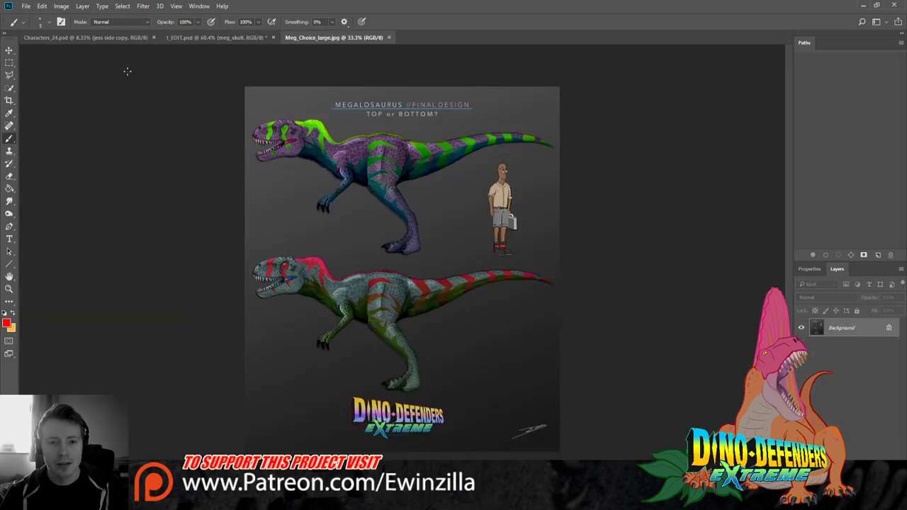
Examine the Megalosaurus designs in Meg_Choice_large.jpg, enlarging the upper one's head, and close the image
left_click(9, 289)
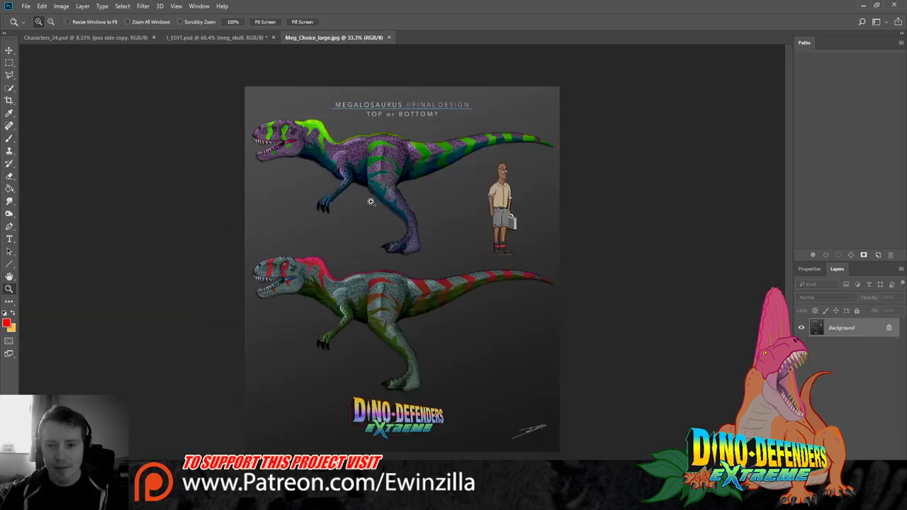
left_click(438, 98)
left_click(438, 98)
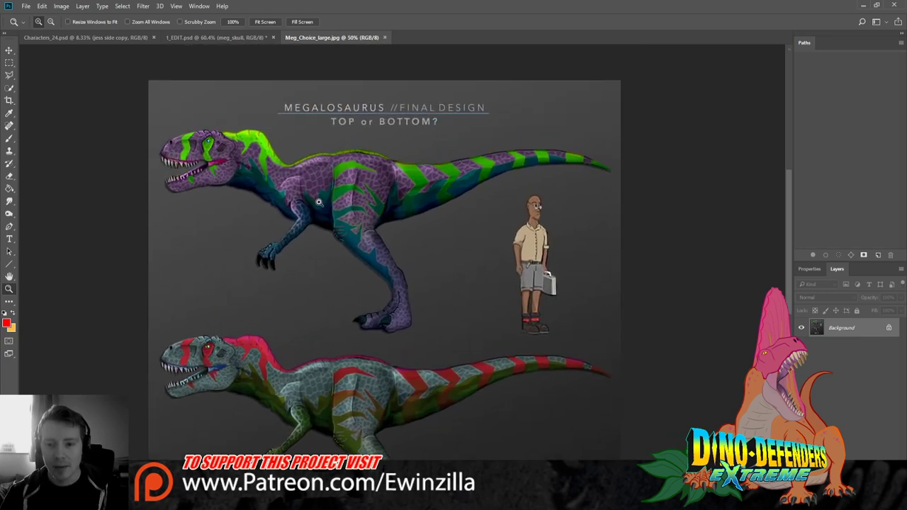
scroll(318, 202, "down", 5)
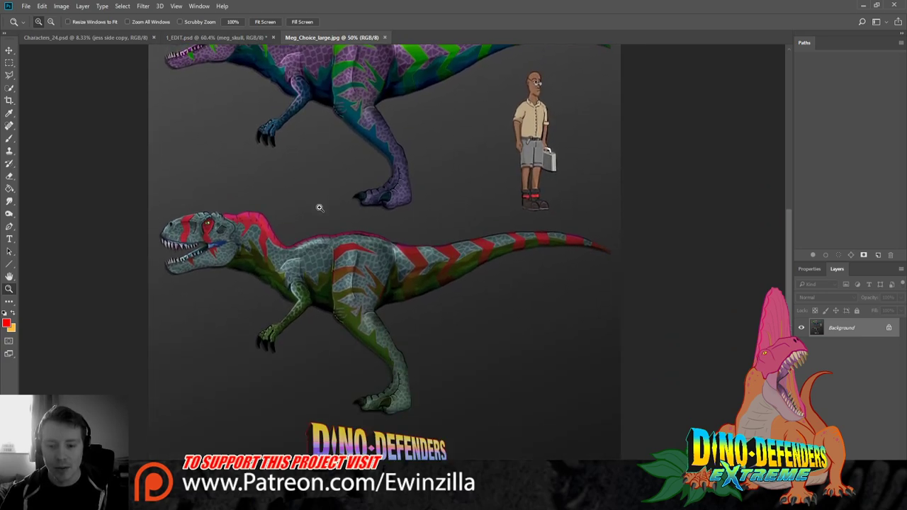
scroll(318, 207, "up", 4)
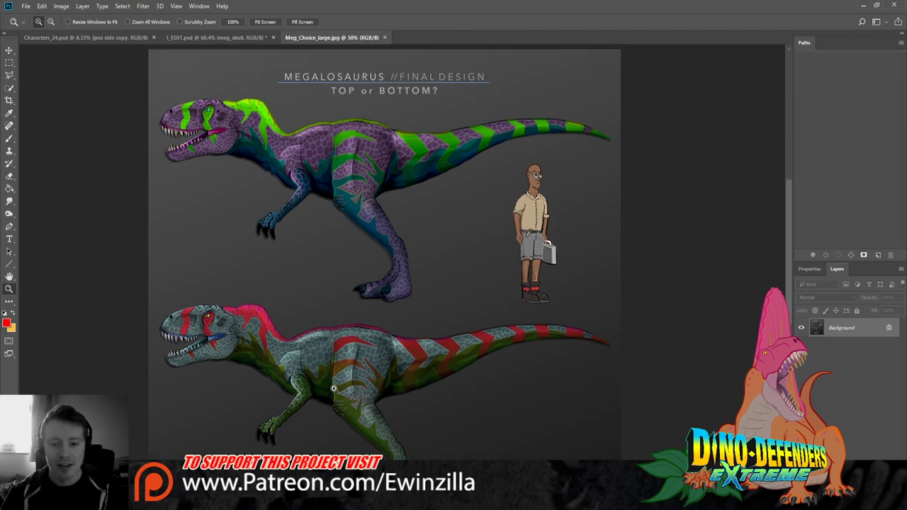
scroll(349, 390, "left", 3)
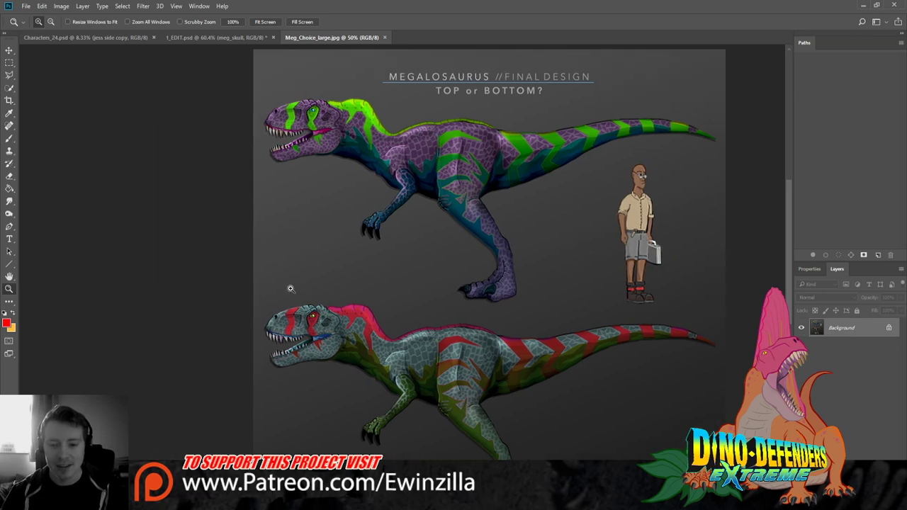
left_click(254, 89)
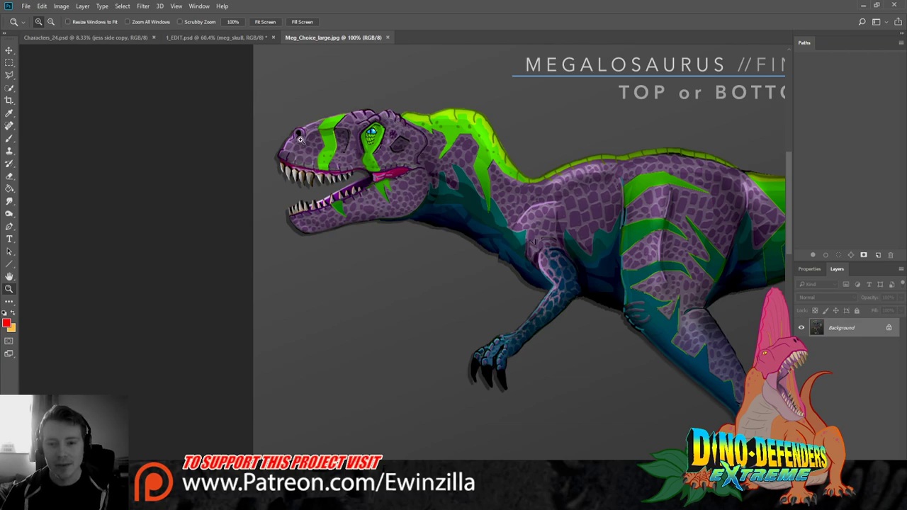
left_click(387, 37)
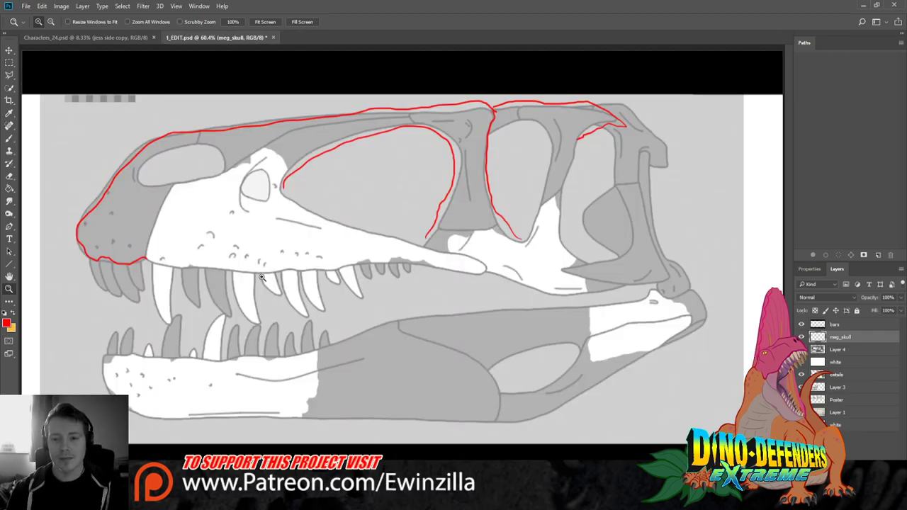
Draw a second, higher line along the top of the snout, and trace the upper jaw's front break, edge and white teeth in red
left_click(9, 138)
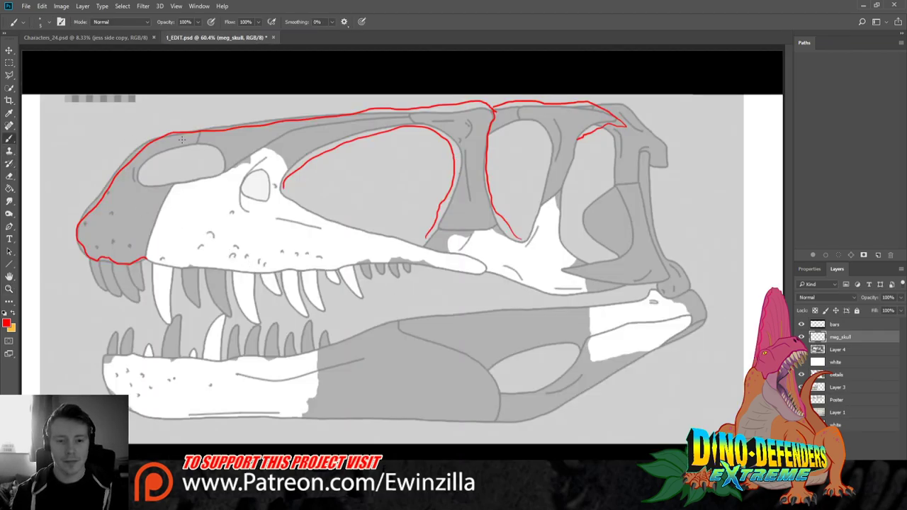
mouse_move(168, 133)
left_mouse_down()
mouse_move(282, 108)
mouse_move(424, 108)
left_mouse_up()
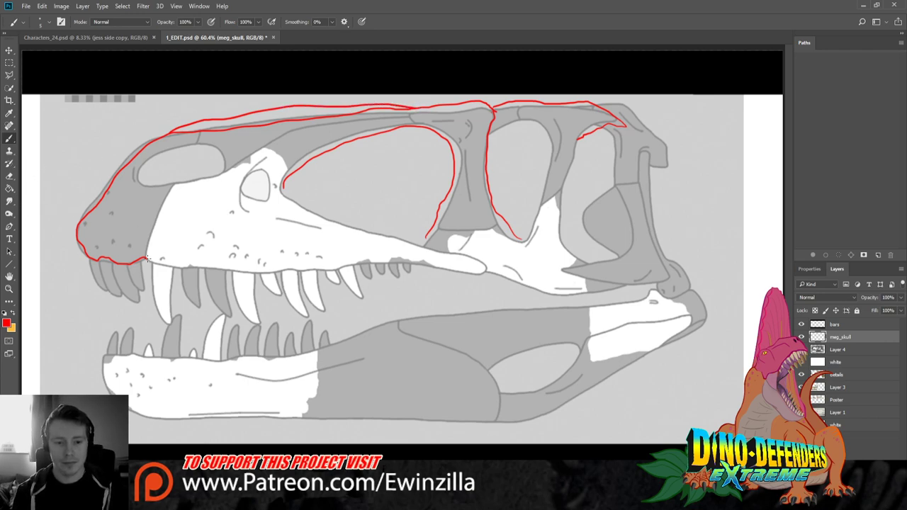
mouse_move(152, 266)
left_mouse_down()
mouse_move(171, 326)
mouse_move(173, 267)
mouse_move(153, 263)
mouse_move(149, 243)
mouse_move(170, 203)
mouse_move(159, 258)
mouse_move(172, 267)
mouse_move(156, 264)
mouse_move(235, 271)
mouse_move(242, 314)
left_mouse_up()
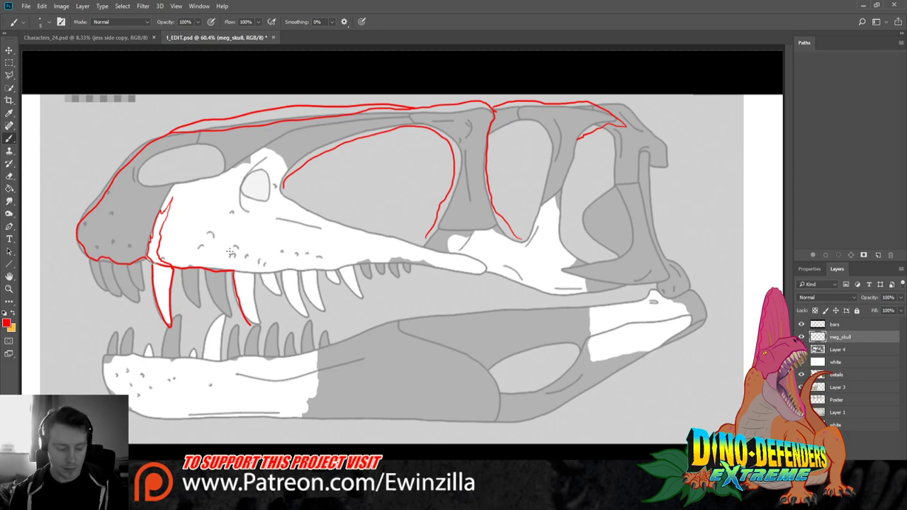
key("ctrl+z")
left_click_drag(232, 271, 255, 324)
key("ctrl+z")
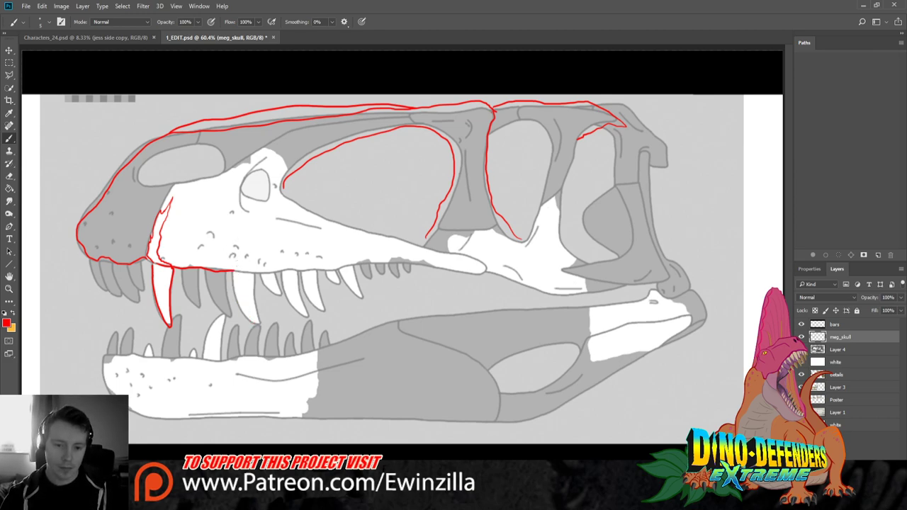
mouse_move(232, 272)
left_mouse_down()
mouse_move(242, 310)
mouse_move(259, 324)
mouse_move(255, 275)
mouse_move(238, 271)
mouse_move(257, 274)
mouse_move(280, 296)
mouse_move(283, 275)
mouse_move(305, 319)
mouse_move(300, 282)
mouse_move(321, 313)
mouse_move(302, 272)
left_mouse_up()
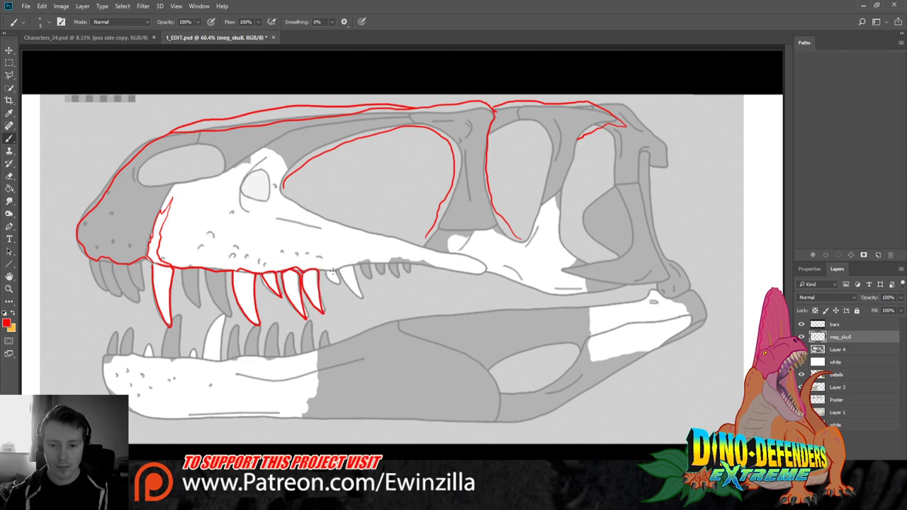
mouse_move(325, 269)
left_mouse_down()
mouse_move(339, 287)
mouse_move(338, 271)
mouse_move(326, 270)
mouse_move(362, 304)
mouse_move(355, 275)
left_mouse_up()
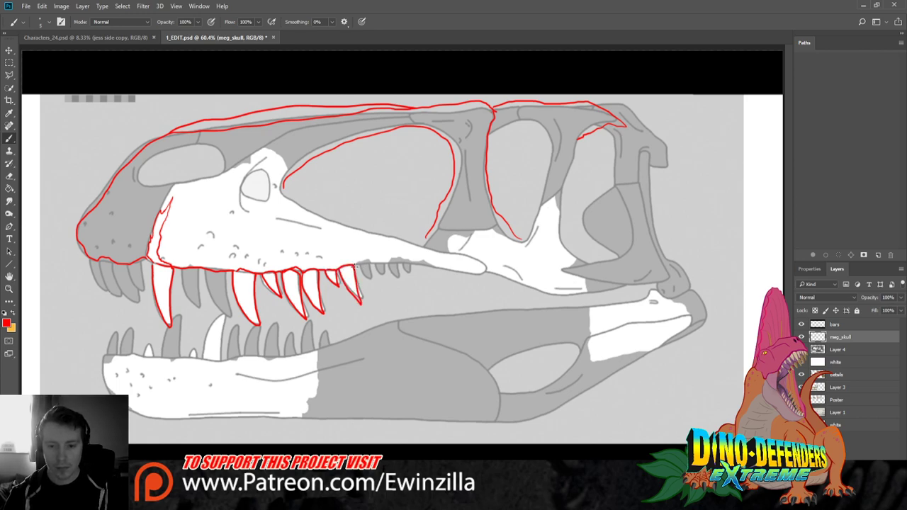
Trace the rear tip of the upper jawbone and its raised knob, and outline the nostril opening in red
mouse_move(355, 267)
left_mouse_down()
mouse_move(424, 261)
mouse_move(473, 277)
mouse_move(451, 249)
mouse_move(409, 242)
mouse_move(426, 239)
left_mouse_up()
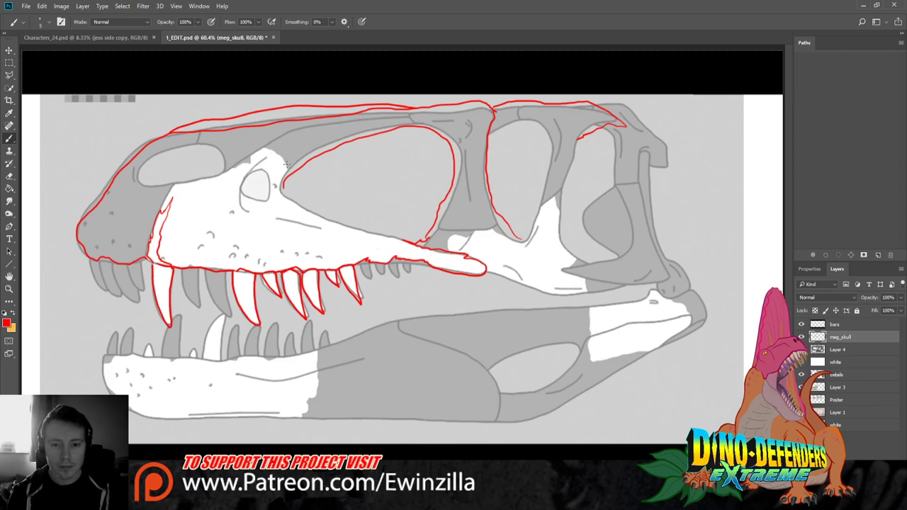
mouse_move(286, 166)
left_mouse_down()
mouse_move(268, 148)
mouse_move(248, 161)
left_mouse_up()
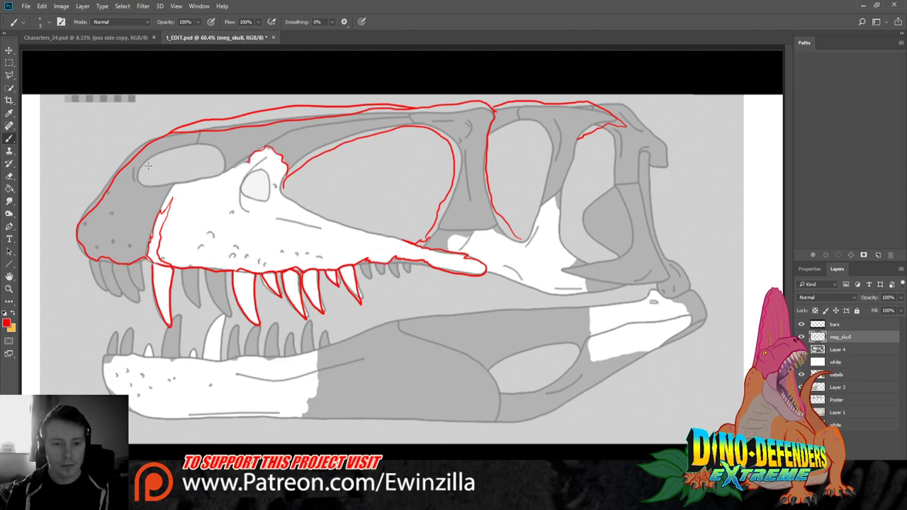
mouse_move(141, 177)
left_mouse_down()
mouse_move(212, 144)
mouse_move(221, 151)
mouse_move(218, 169)
mouse_move(141, 181)
left_mouse_up()
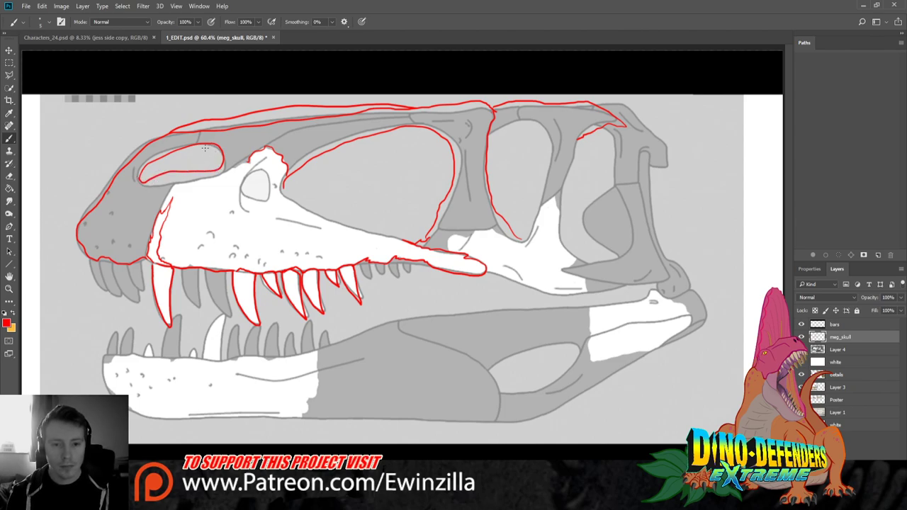
key("ctrl+z")
mouse_move(203, 147)
left_mouse_down()
mouse_move(158, 157)
mouse_move(145, 173)
mouse_move(153, 180)
mouse_move(199, 157)
mouse_move(162, 155)
mouse_move(144, 172)
mouse_move(221, 169)
mouse_move(222, 154)
mouse_move(205, 145)
mouse_move(133, 183)
mouse_move(214, 165)
mouse_move(176, 149)
left_mouse_up()
key("ctrl+z")
key("ctrl+z")
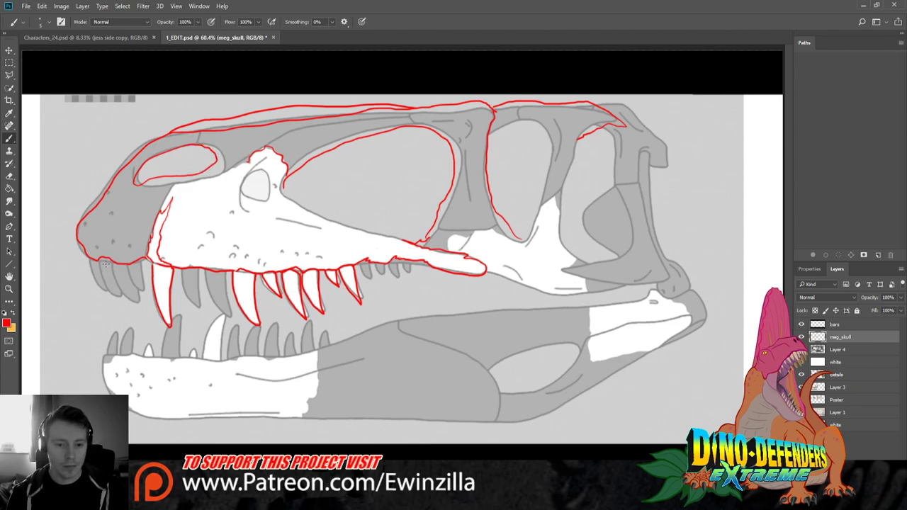
Trace the lower jaw in red: its white teeth, front, underside, upper edge and the seam running back from its middle
mouse_move(145, 358)
left_mouse_down()
mouse_move(147, 341)
mouse_move(153, 358)
mouse_move(194, 344)
mouse_move(201, 359)
mouse_move(222, 317)
mouse_move(221, 358)
mouse_move(258, 361)
mouse_move(321, 347)
mouse_move(317, 360)
mouse_move(395, 323)
left_mouse_up()
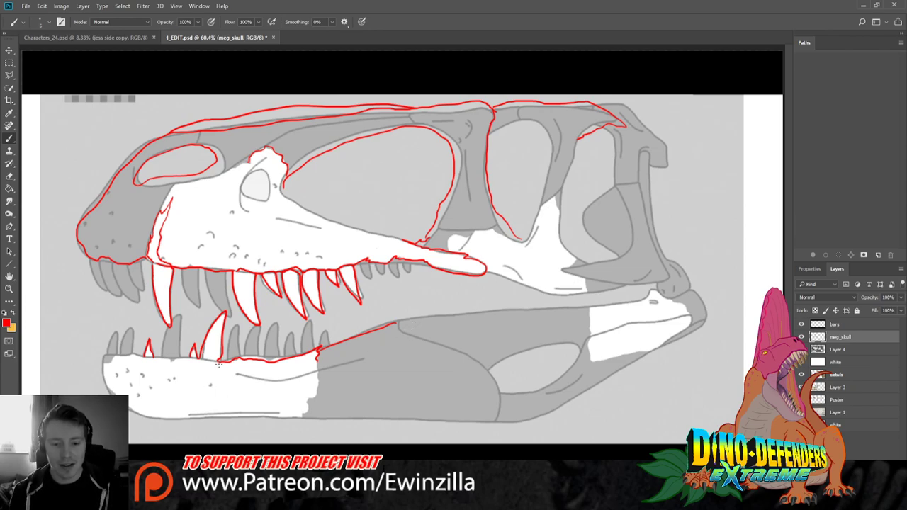
mouse_move(217, 362)
left_mouse_down()
mouse_move(119, 358)
mouse_move(101, 367)
mouse_move(105, 381)
left_mouse_up()
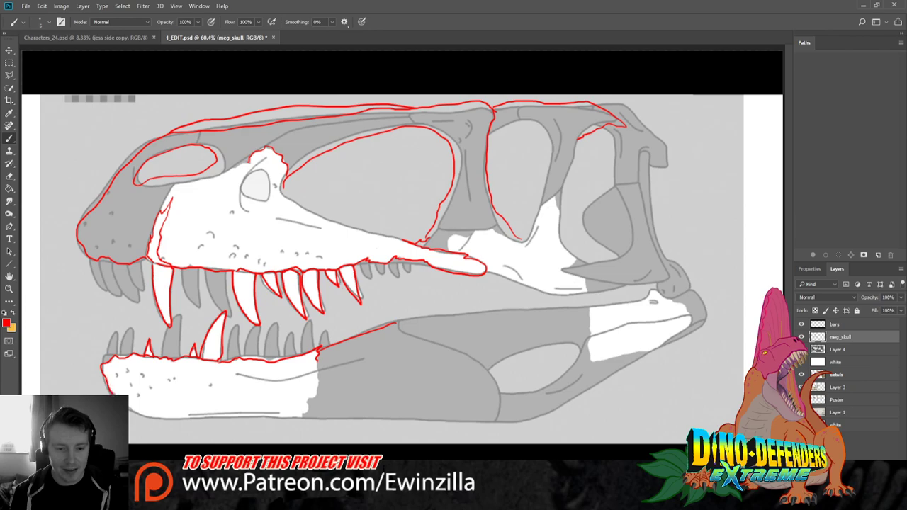
mouse_move(134, 411)
left_mouse_down()
mouse_move(165, 421)
mouse_move(526, 423)
mouse_move(579, 402)
mouse_move(667, 346)
left_mouse_up()
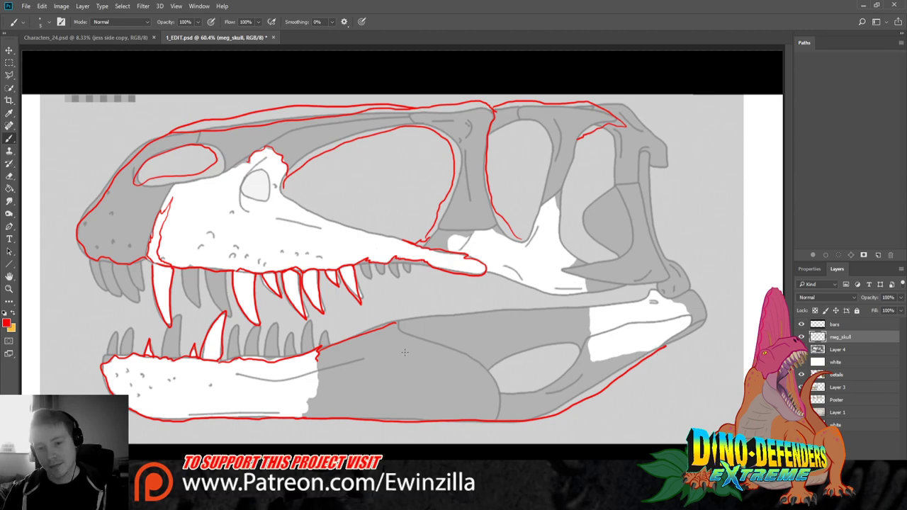
mouse_move(396, 324)
left_mouse_down()
mouse_move(423, 319)
mouse_move(399, 324)
mouse_move(485, 375)
mouse_move(422, 347)
mouse_move(454, 309)
mouse_move(560, 311)
left_mouse_up()
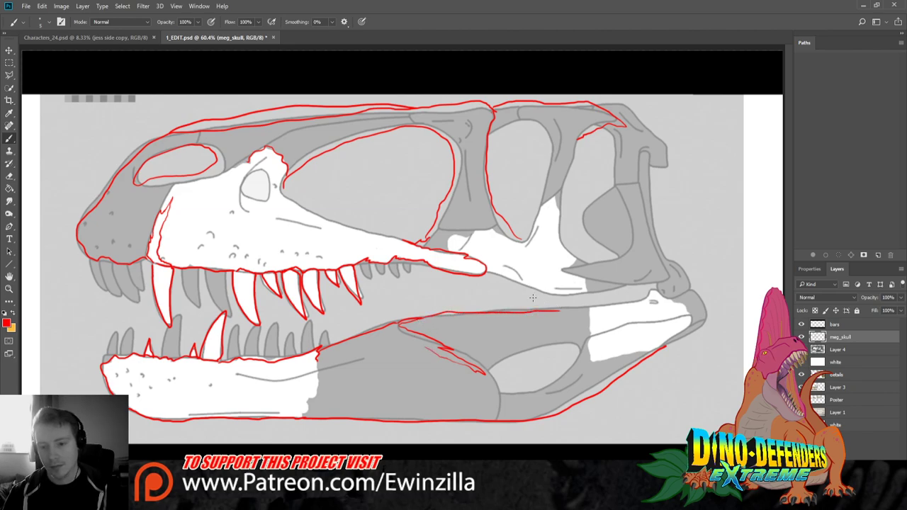
Trace the cheekbone's lower edge and the opening behind the large one, and check the linework with the Layer 4 reference hidden
mouse_move(486, 275)
left_mouse_down()
mouse_move(558, 305)
mouse_move(645, 284)
left_mouse_up()
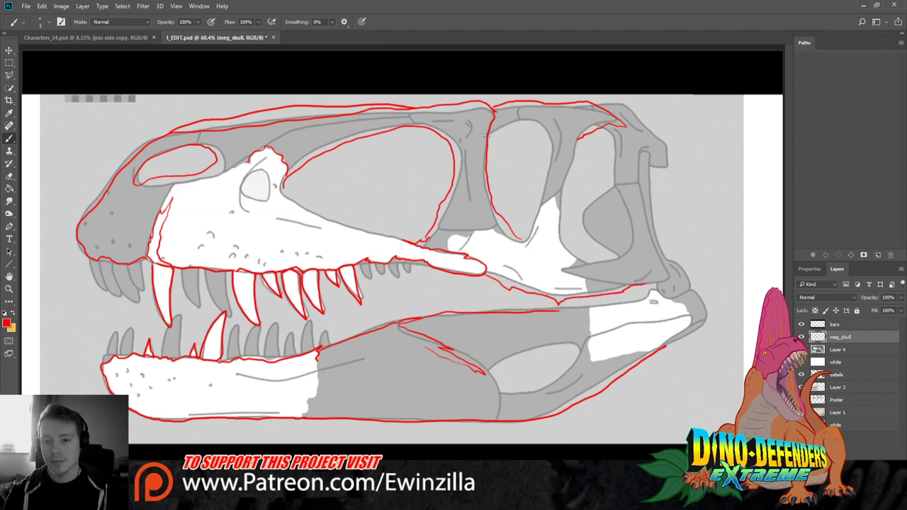
mouse_move(486, 136)
left_mouse_down()
mouse_move(504, 107)
mouse_move(547, 127)
mouse_move(551, 171)
mouse_move(535, 219)
left_mouse_up()
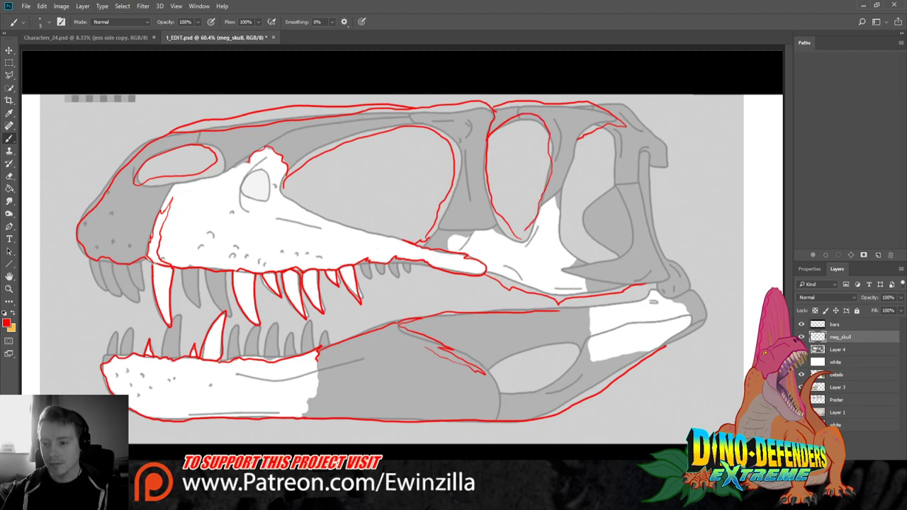
left_click(802, 350)
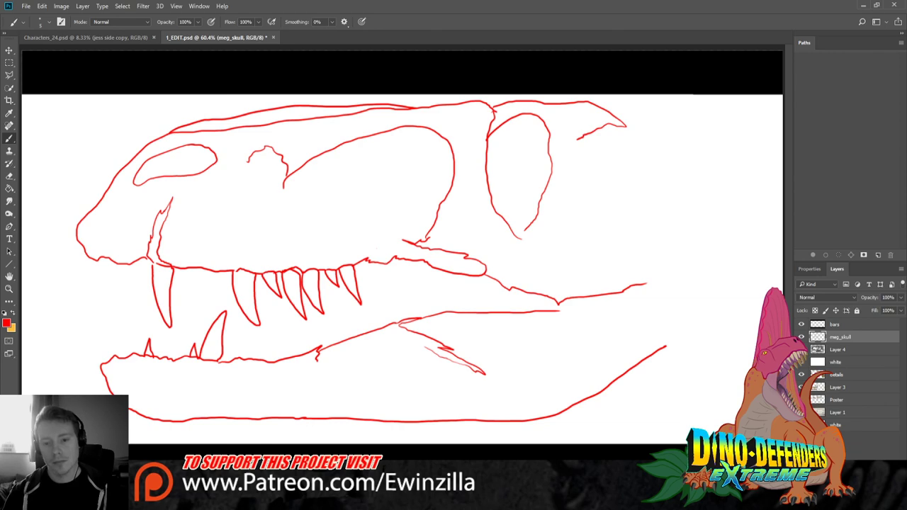
left_click(802, 349)
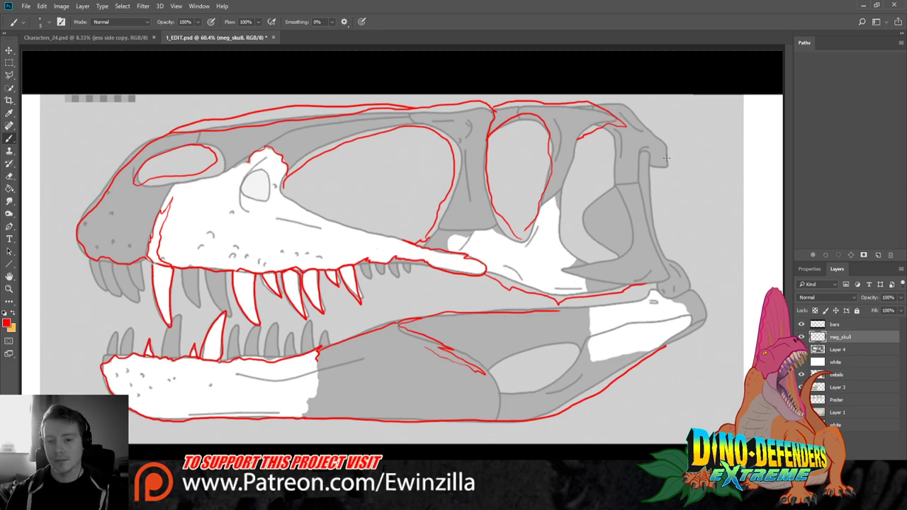
left_click(801, 349)
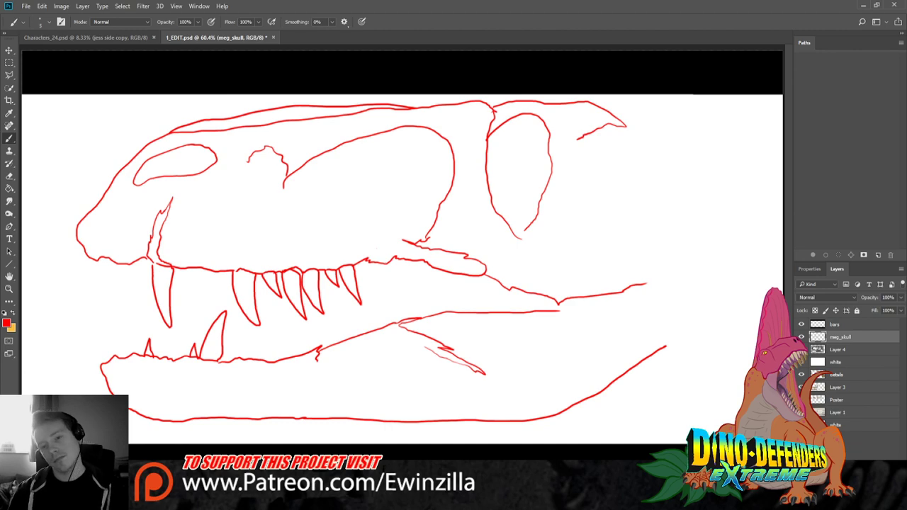
left_click(802, 349)
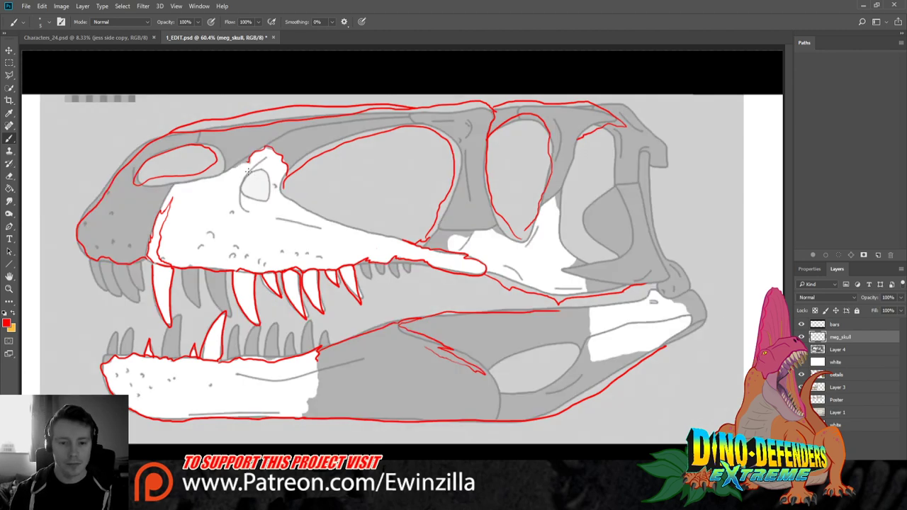
Trace the small opening in the white upper jawbone and the recess around it in red
mouse_move(248, 168)
left_mouse_down()
mouse_move(235, 204)
mouse_move(268, 206)
left_mouse_up()
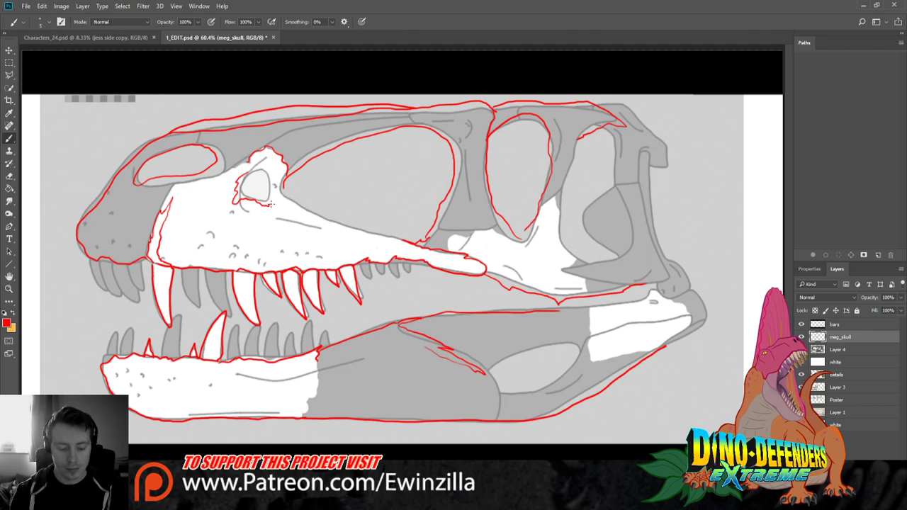
mouse_move(273, 201)
left_mouse_down()
mouse_move(260, 161)
mouse_move(247, 173)
left_mouse_up()
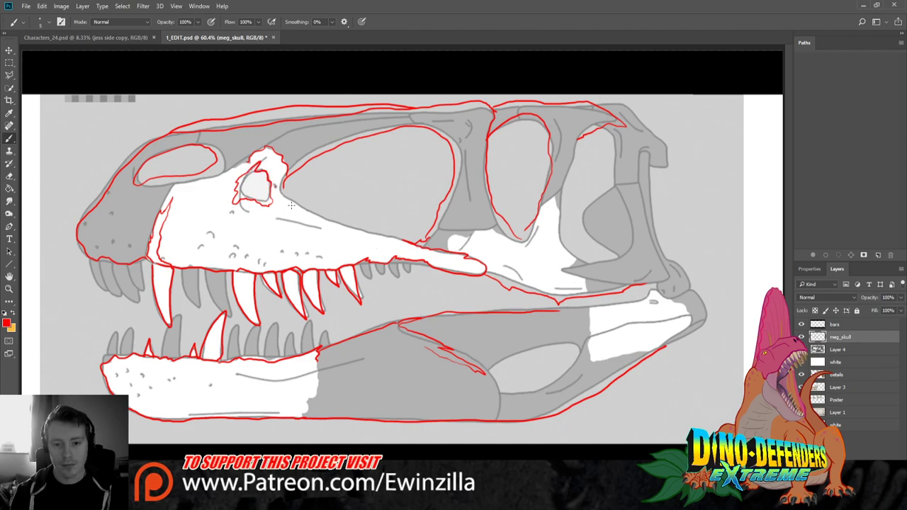
Add the upper jawbone's crease, the base of the bar behind the large opening, and a jagged outline for the third opening in red
left_click_drag(275, 218, 321, 228)
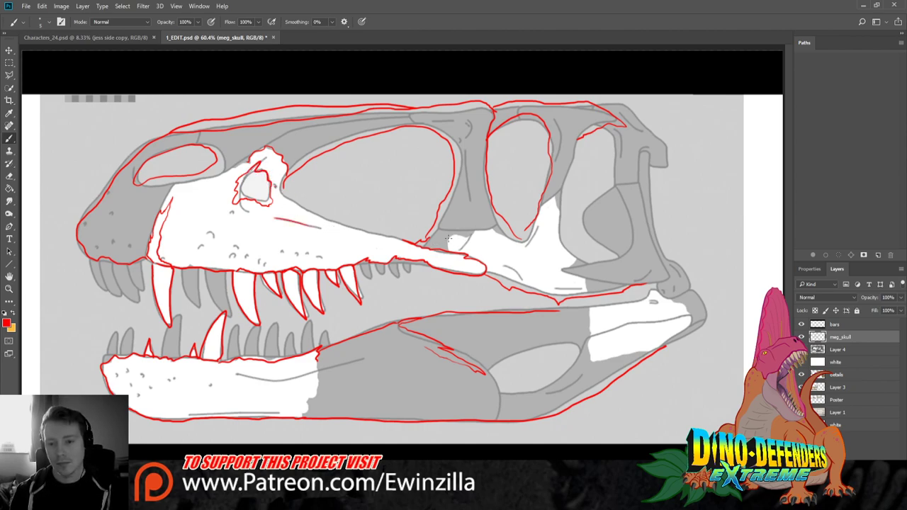
mouse_move(433, 226)
left_mouse_down()
mouse_move(472, 229)
mouse_move(485, 216)
mouse_move(437, 225)
left_mouse_up()
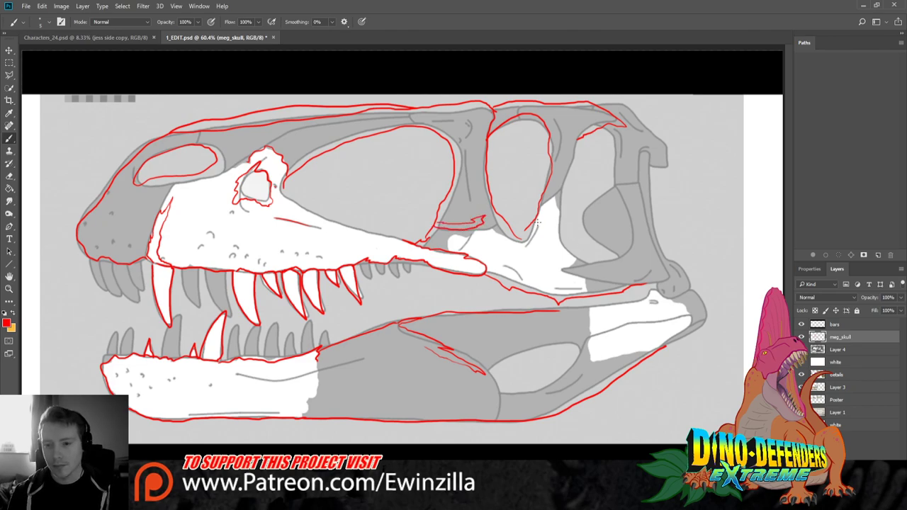
left_click_drag(526, 229, 519, 238)
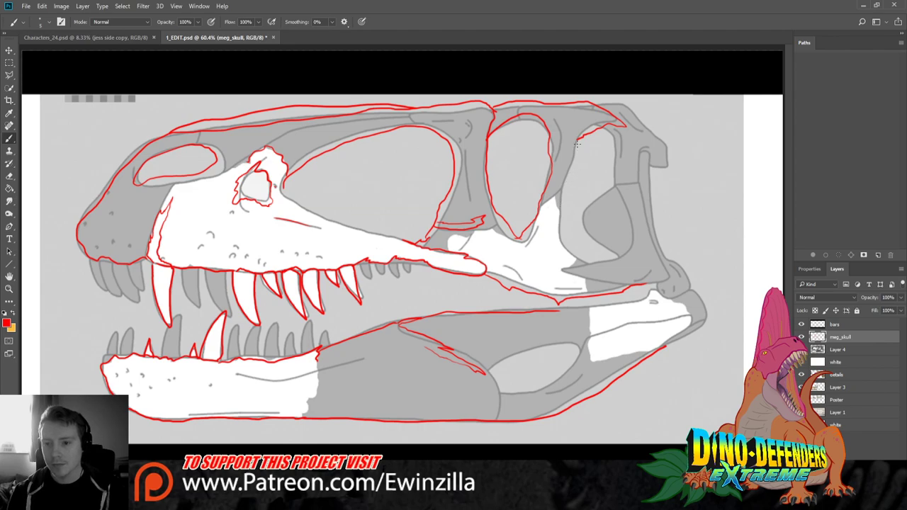
left_click_drag(580, 140, 571, 160)
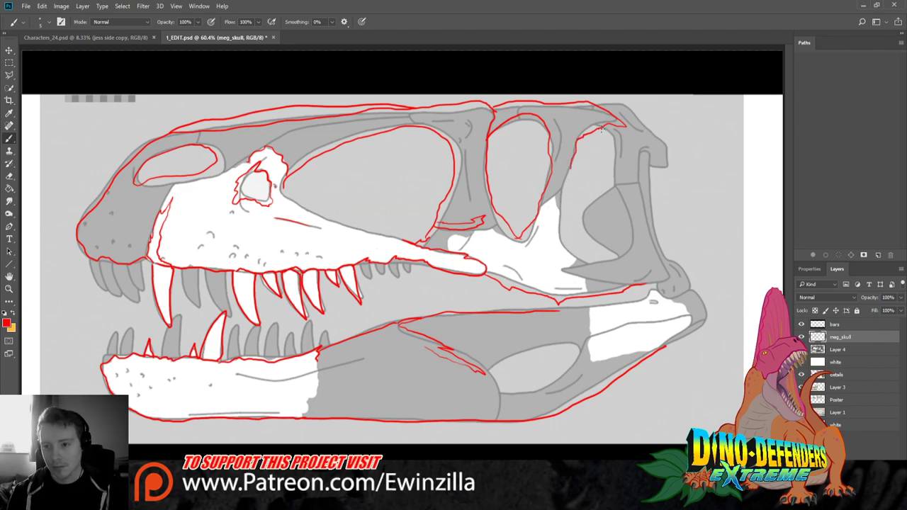
mouse_move(601, 128)
left_mouse_down()
mouse_move(614, 157)
mouse_move(595, 169)
mouse_move(591, 196)
mouse_move(577, 205)
mouse_move(566, 187)
mouse_move(558, 213)
mouse_move(571, 167)
left_mouse_up()
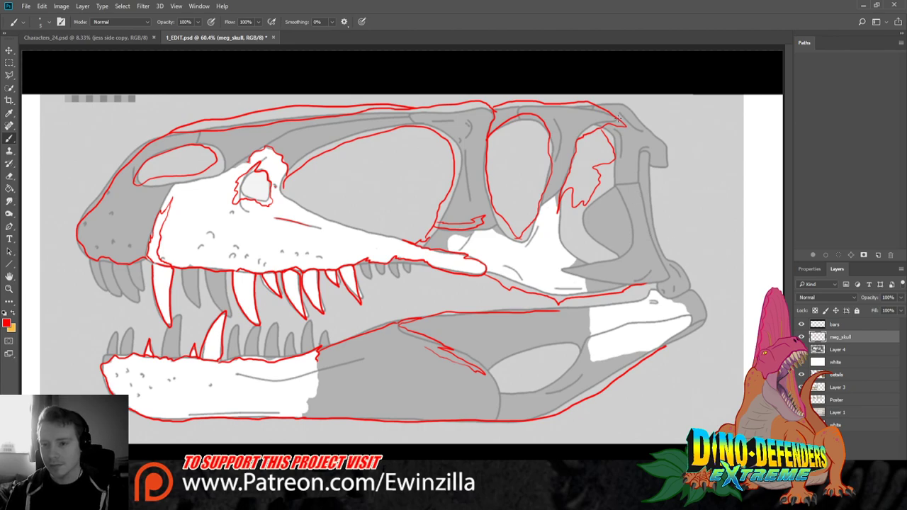
Outline the skull's back as a jagged broken edge and trace the lower jaw's rear opening and seams in red
mouse_move(601, 107)
left_mouse_down()
mouse_move(646, 111)
mouse_move(680, 131)
mouse_move(678, 174)
mouse_move(695, 193)
mouse_move(675, 222)
mouse_move(675, 245)
mouse_move(699, 278)
mouse_move(724, 288)
mouse_move(709, 338)
mouse_move(657, 372)
mouse_move(671, 381)
mouse_move(602, 406)
mouse_move(618, 409)
mouse_move(561, 412)
left_mouse_up()
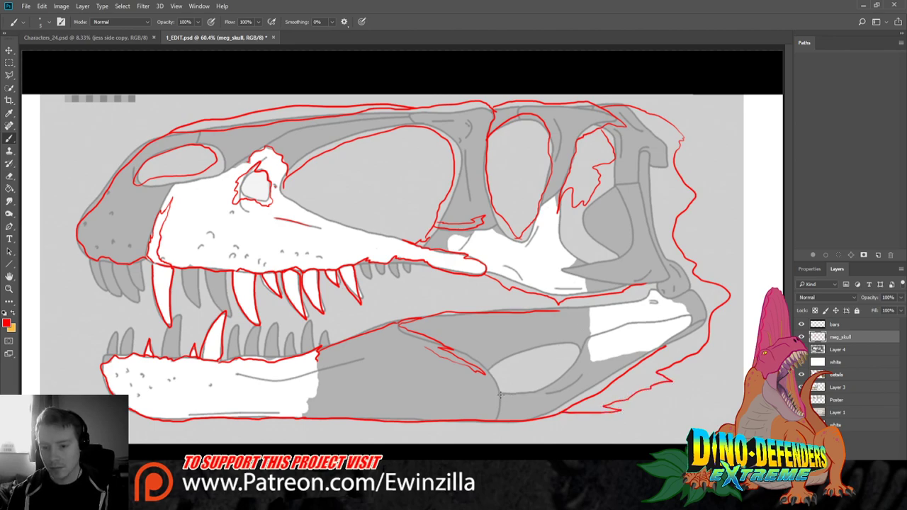
mouse_move(500, 395)
left_mouse_down()
mouse_move(489, 423)
mouse_move(497, 402)
mouse_move(579, 356)
mouse_move(569, 349)
mouse_move(491, 375)
mouse_move(526, 344)
mouse_move(571, 332)
mouse_move(586, 337)
mouse_move(582, 347)
mouse_move(642, 322)
mouse_move(690, 317)
mouse_move(666, 346)
mouse_move(701, 326)
mouse_move(671, 345)
mouse_move(697, 322)
left_mouse_up()
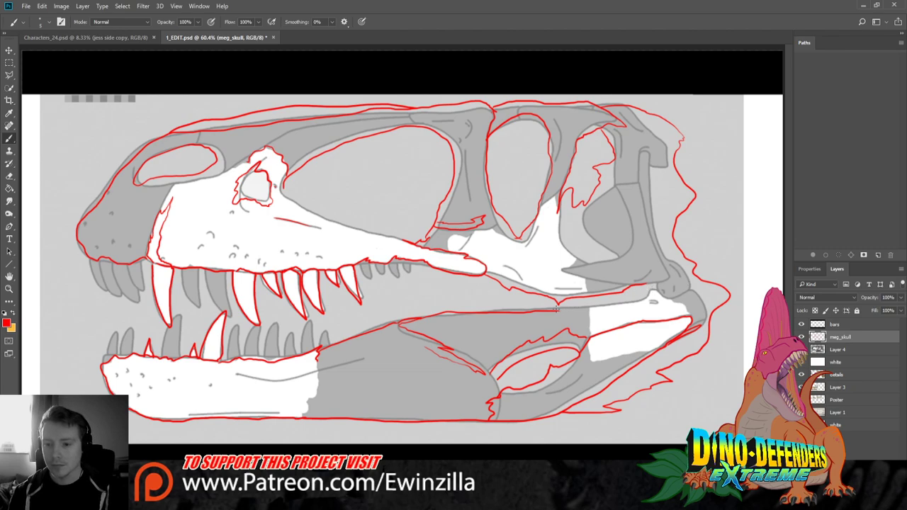
left_click_drag(556, 309, 581, 296)
Check the linework with the Layer 4 reference hidden, and draw an uneven lower edge across the large opening in red
left_click(802, 350)
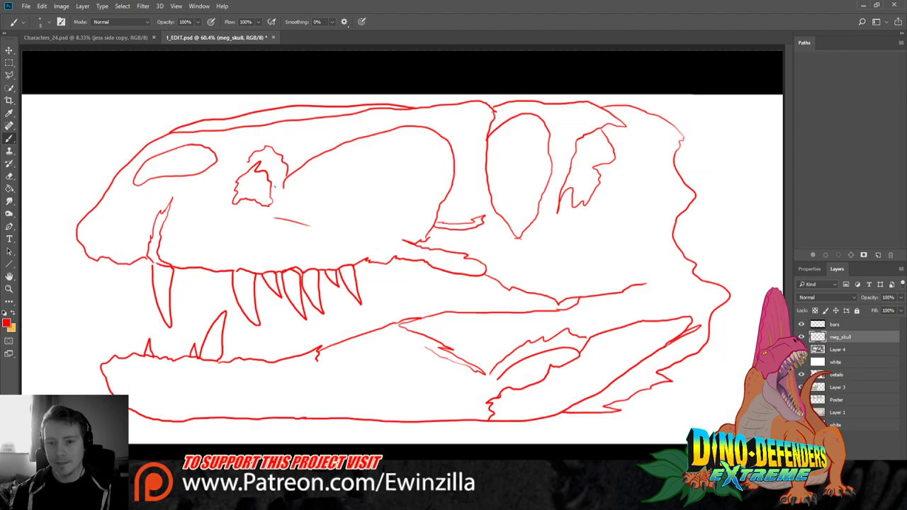
left_click(802, 349)
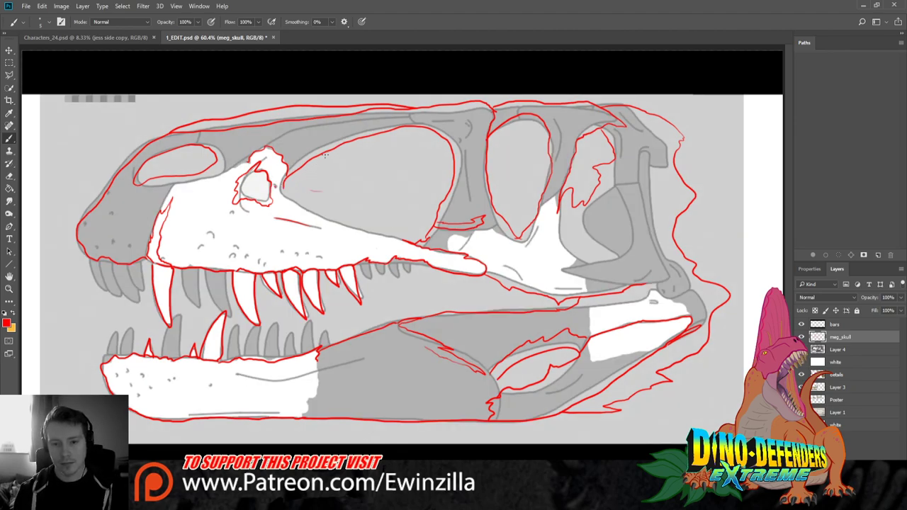
mouse_move(325, 156)
left_mouse_down()
mouse_move(349, 176)
mouse_move(378, 181)
mouse_move(438, 222)
left_mouse_up()
Delete the Layer 4 reference layer and make meg_skull the active layer again
left_click(802, 349)
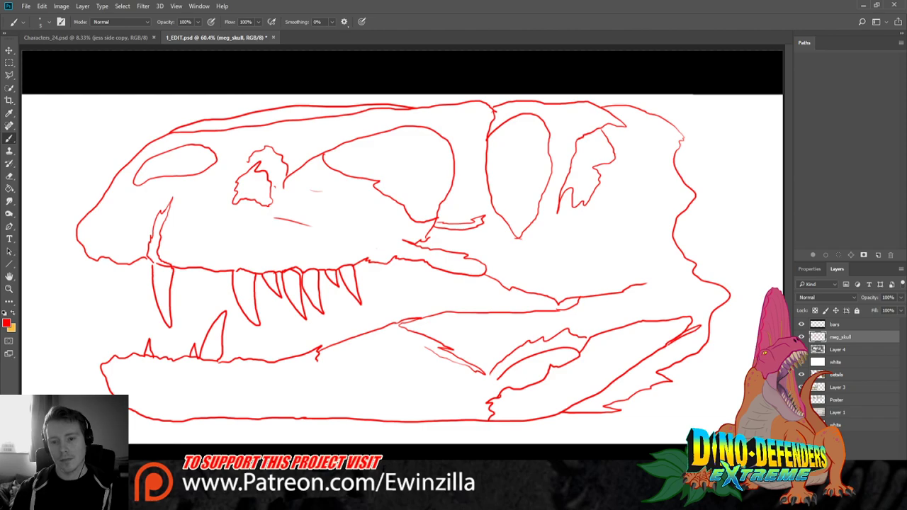
left_click(831, 350)
key("Delete")
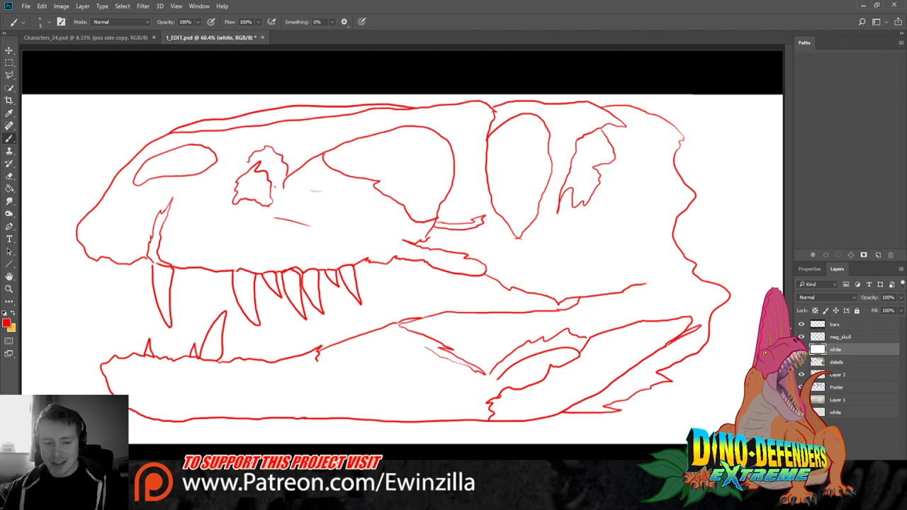
left_click(833, 339)
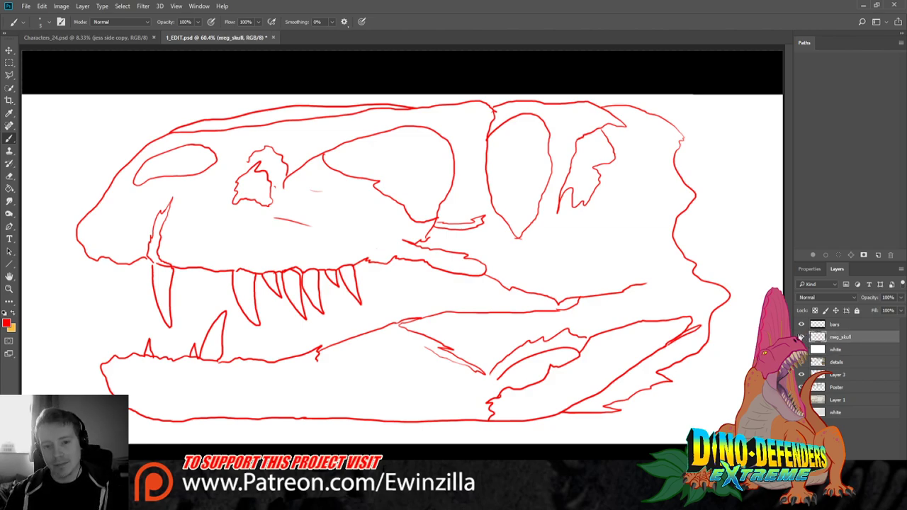
left_click(802, 338)
left_click(802, 337)
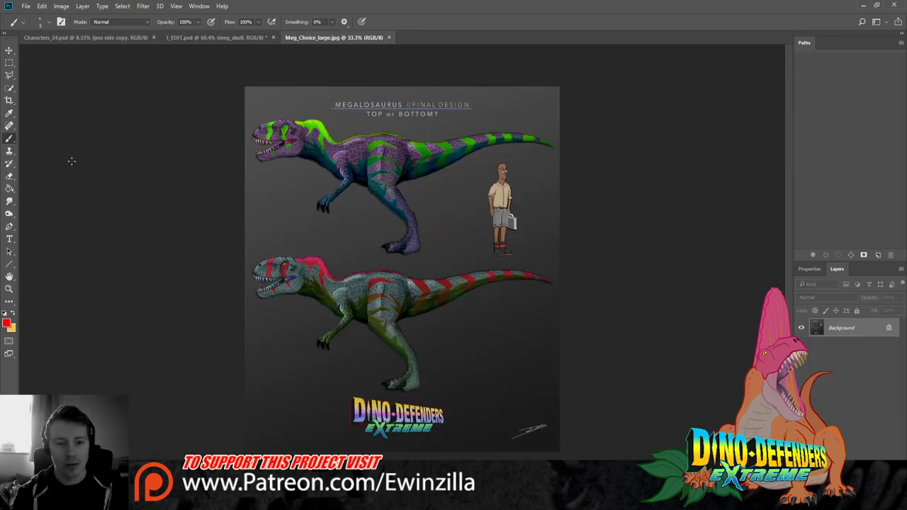
Examine the heads of both Megalosaurus designs in Meg_Choice_large.jpg at 100% zoom, and close the image
key("z")
left_click(243, 111)
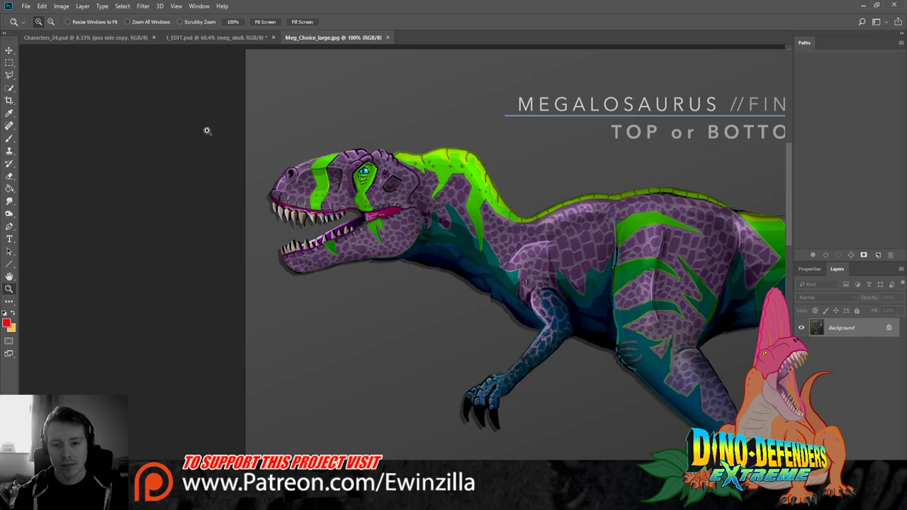
scroll(780, 229, "down", 5)
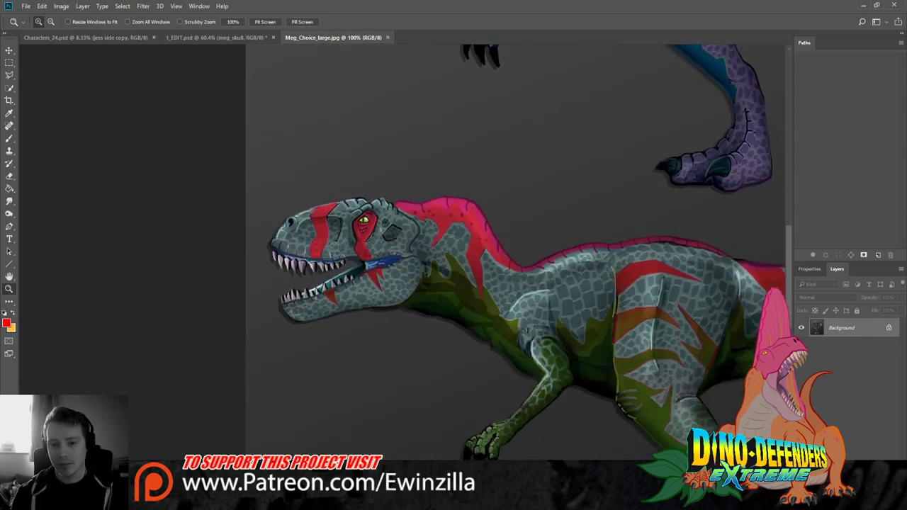
scroll(517, 253, "up", 5)
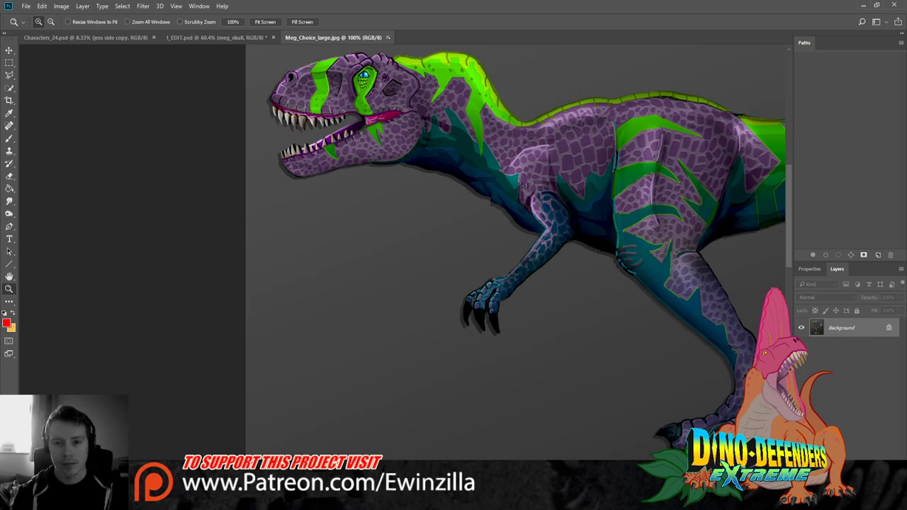
left_click(388, 37)
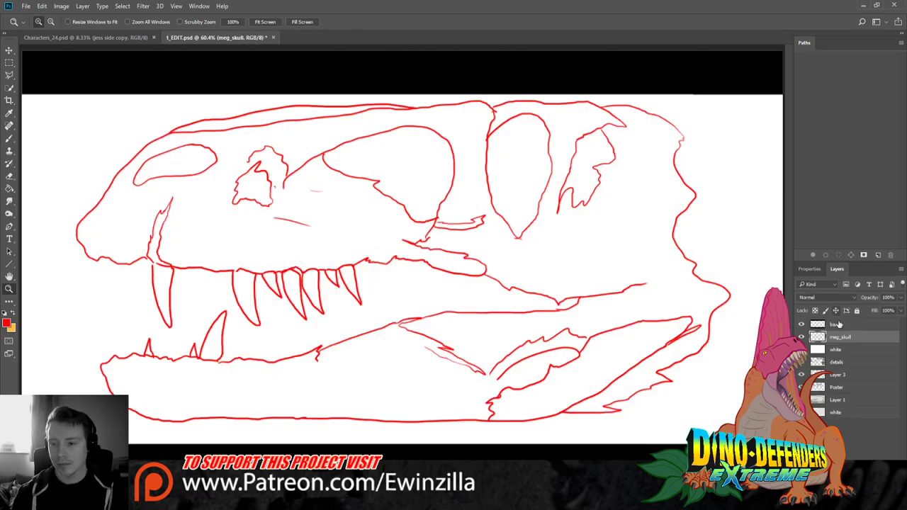
Wipe out the inner line beneath the skull's top outline using the Smudge tool with a size 15 brush
left_click(9, 201)
key("bracketright")
key("bracketright")
key("bracketright")
key("bracketright")
key("bracketright")
key("bracketright")
key("bracketright")
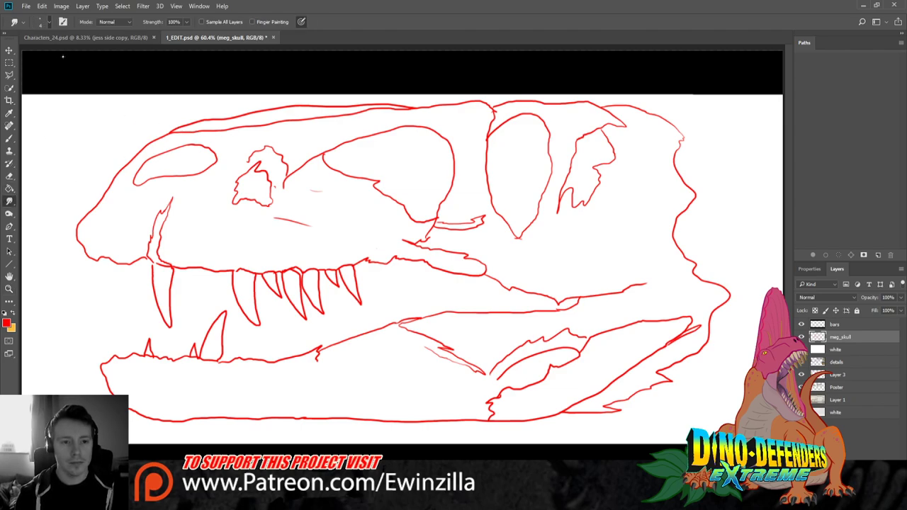
left_click_drag(206, 128, 172, 135)
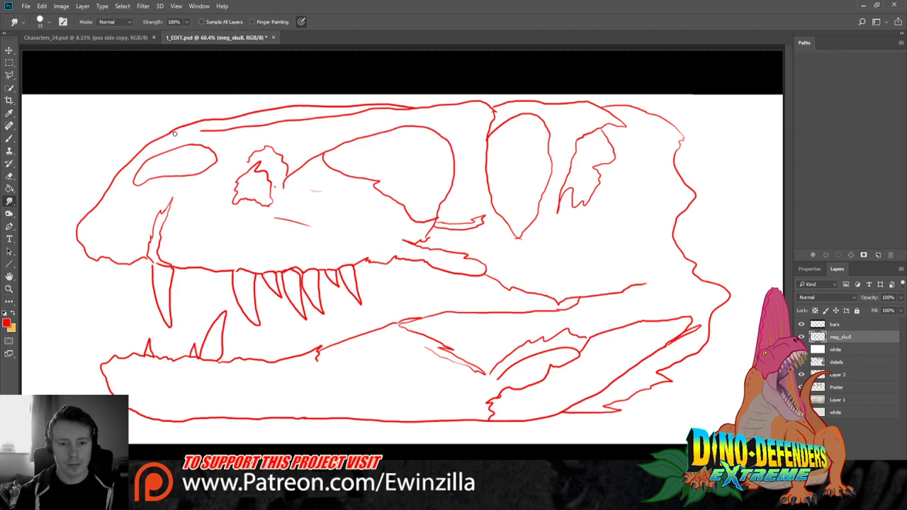
left_click_drag(110, 188, 84, 244)
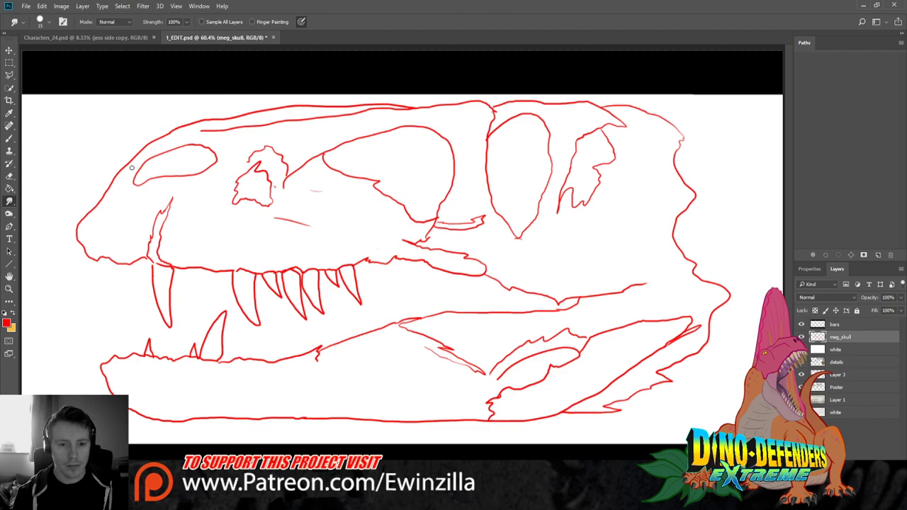
left_click_drag(206, 136, 405, 109)
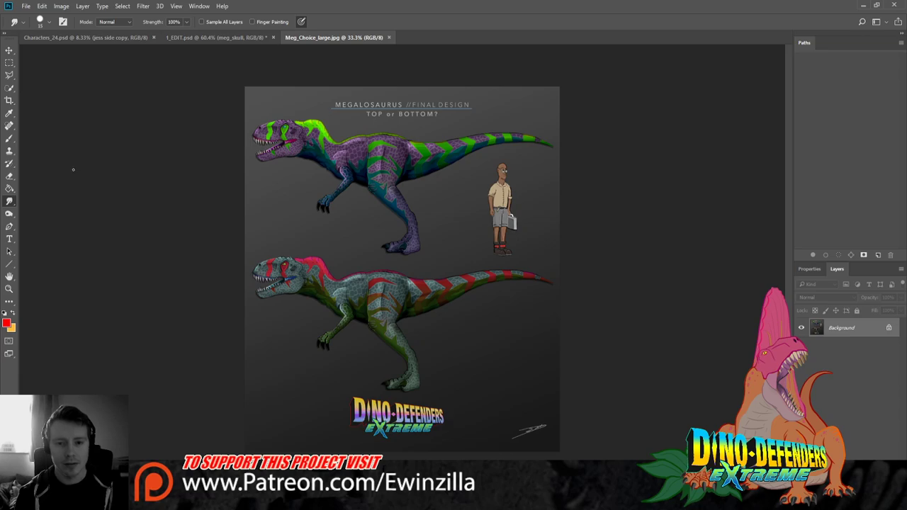
Go back to the 1_EDIT document and shift the skull drawing slightly down and to the left
key("ctrl+Tab")
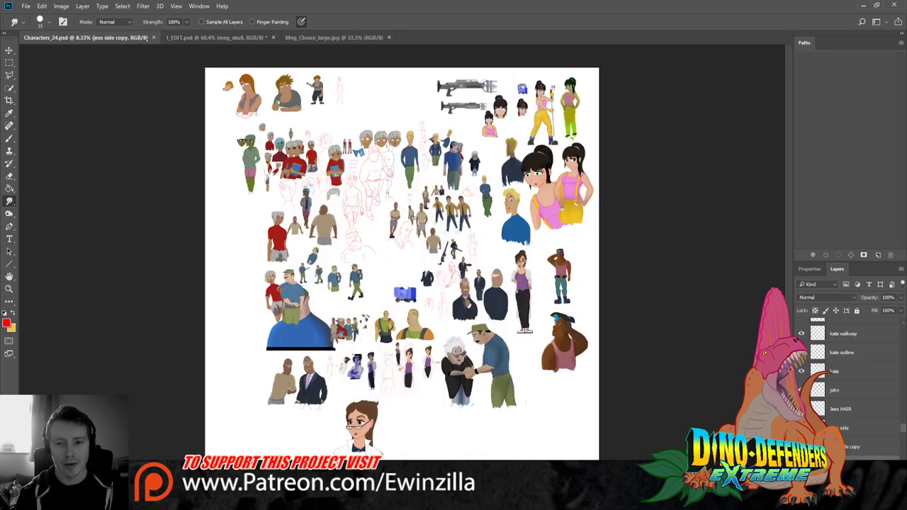
key("ctrl+Tab")
left_click(9, 139)
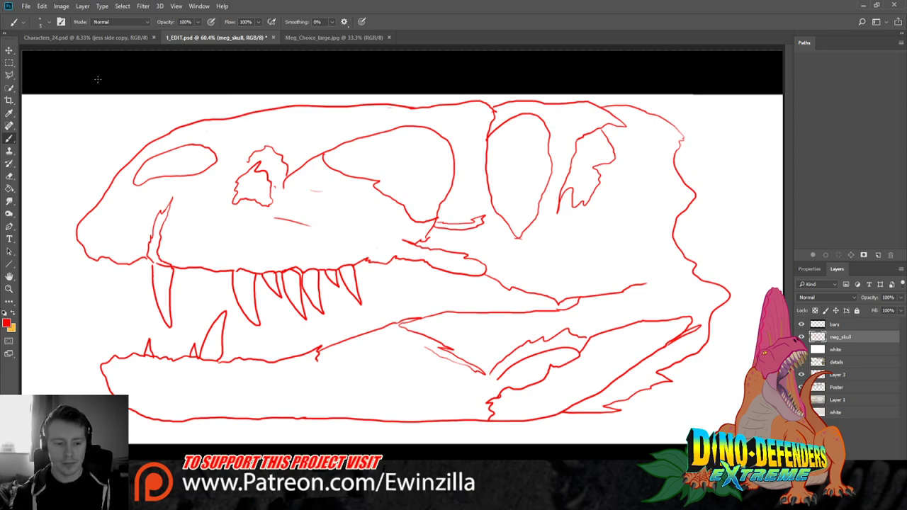
left_click(10, 51)
left_click_drag(261, 182, 253, 194)
Draw a higher, bumpier top outline along the skull in red, and smudge away the old line beneath it and strays above the front tooth
key("b")
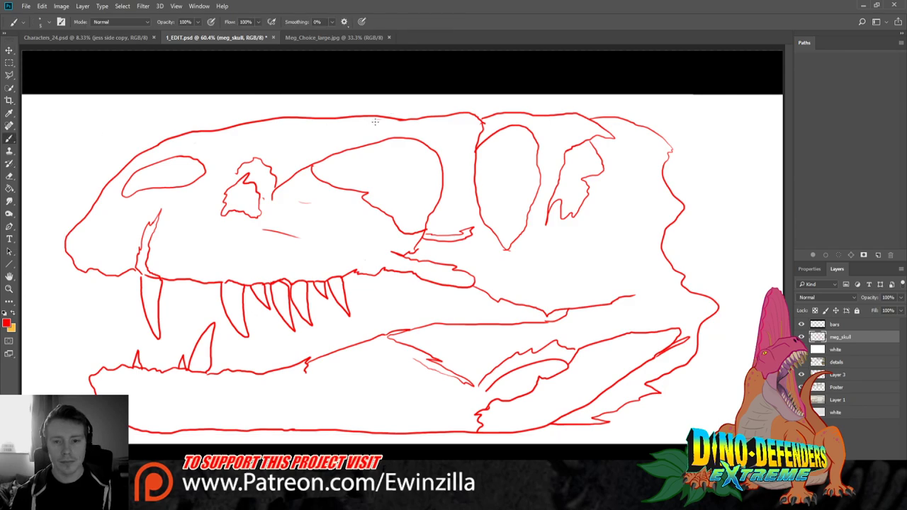
mouse_move(314, 115)
left_mouse_down()
mouse_move(461, 102)
mouse_move(492, 120)
left_mouse_up()
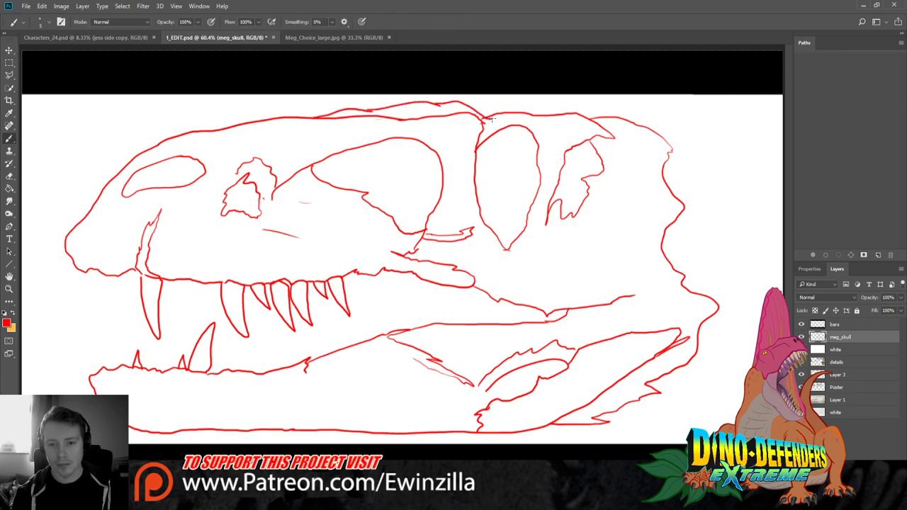
mouse_move(327, 111)
left_mouse_down()
mouse_move(287, 108)
mouse_move(174, 141)
left_mouse_up()
key("r")
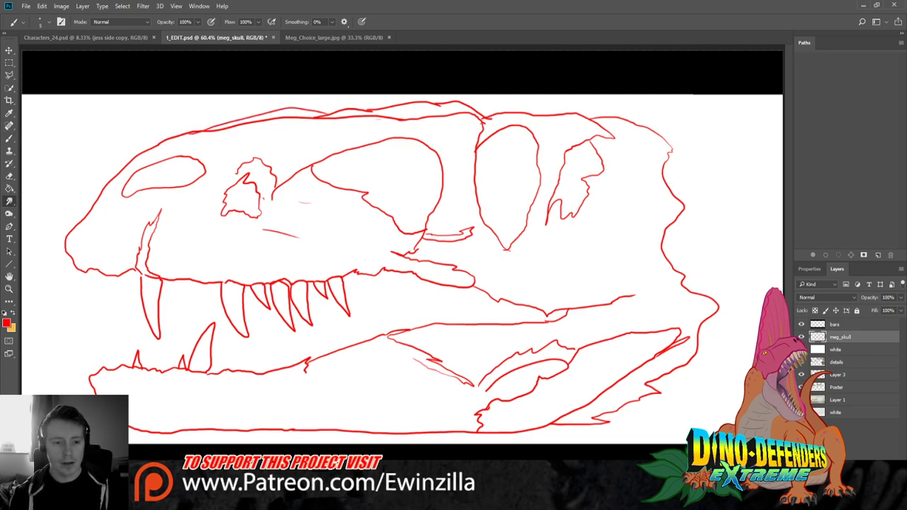
left_click_drag(254, 127, 187, 138)
left_click_drag(252, 122, 479, 119)
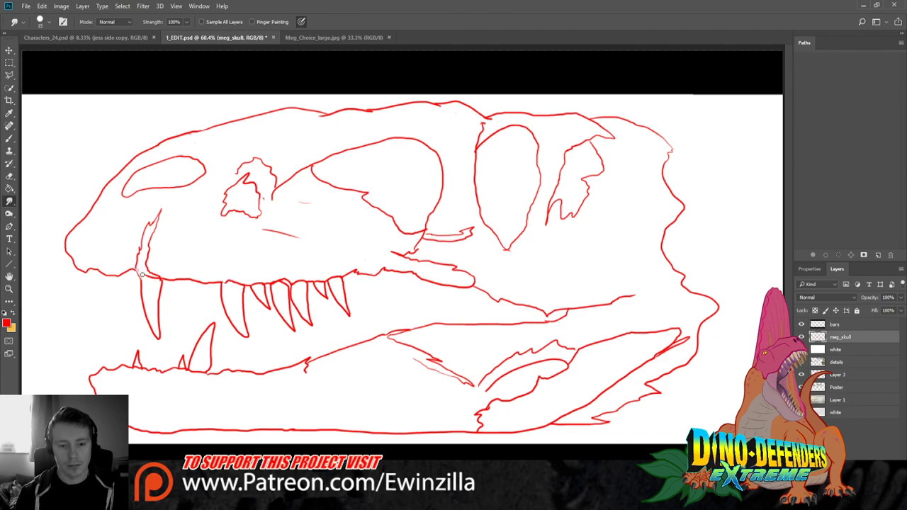
left_click_drag(140, 270, 139, 258)
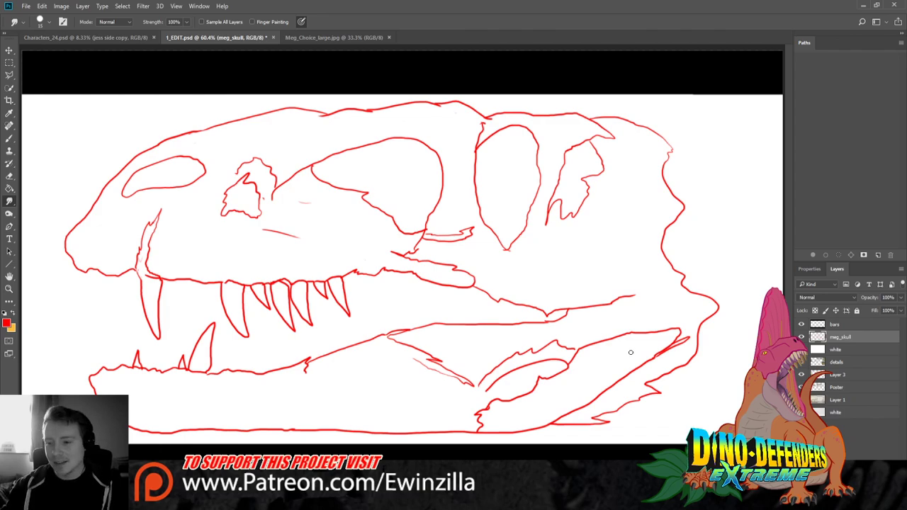
Compare the two Megalosaurus colour designs in Meg_Choice_large.jpg at 50% zoom
left_click(801, 337)
left_click(802, 337)
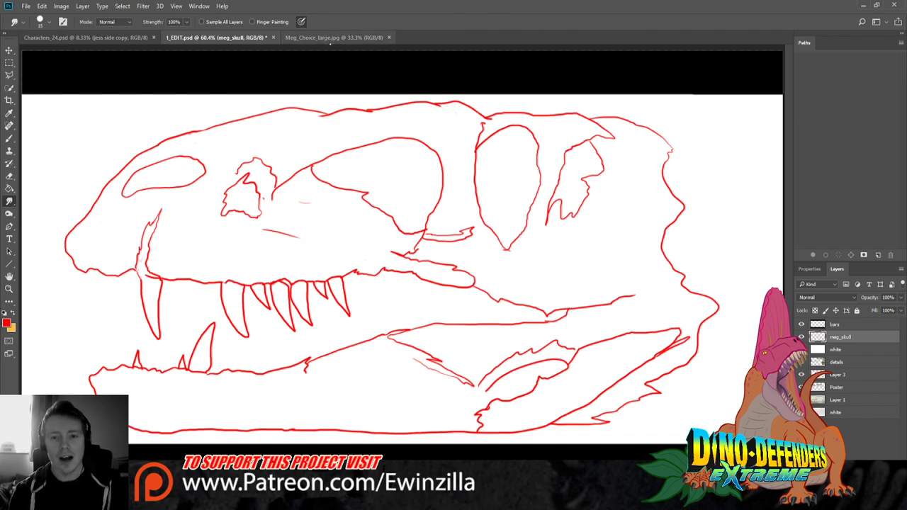
left_click(336, 39)
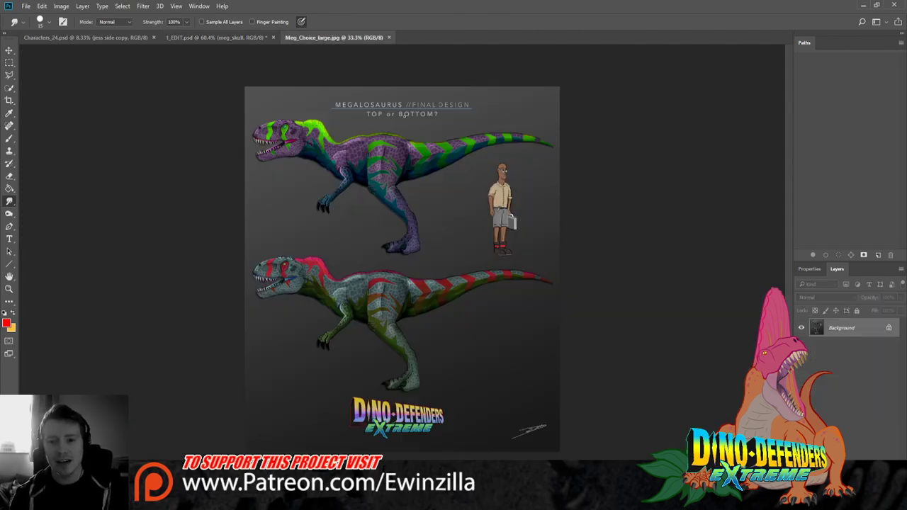
key("z")
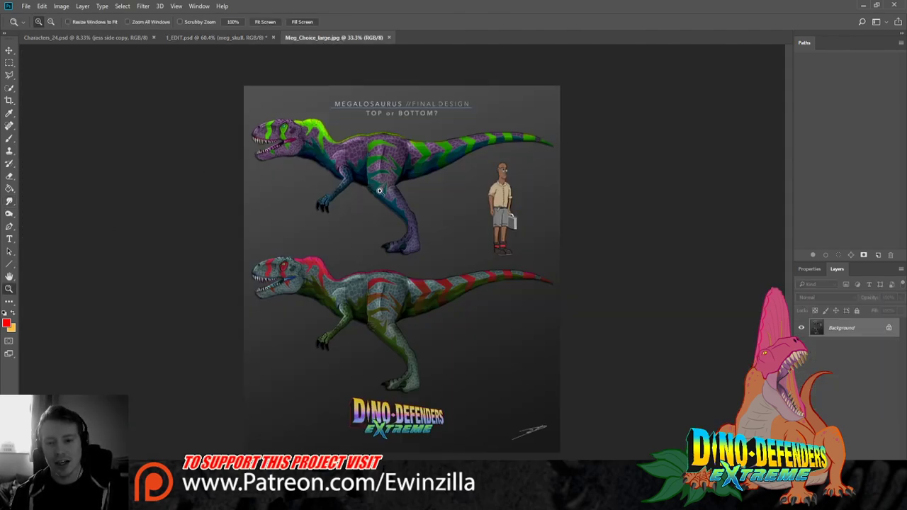
left_click(381, 190)
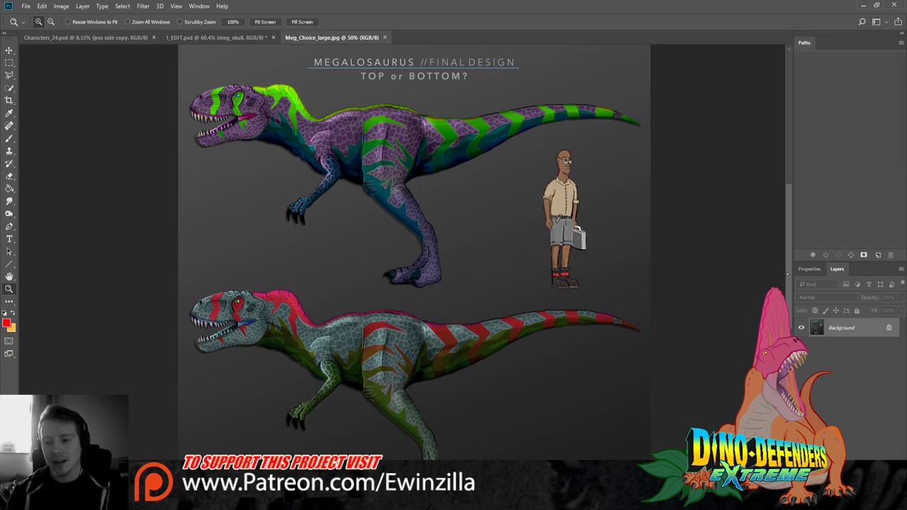
scroll(783, 274, "down", 3)
scroll(773, 280, "up", 4)
scroll(773, 280, "down", 4)
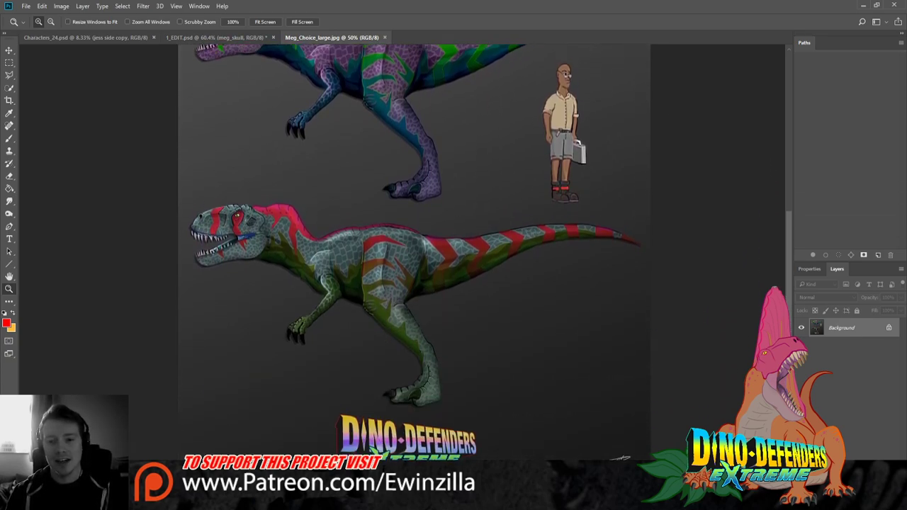
scroll(773, 280, "up", 4)
scroll(774, 280, "down", 2)
scroll(773, 280, "up", 2)
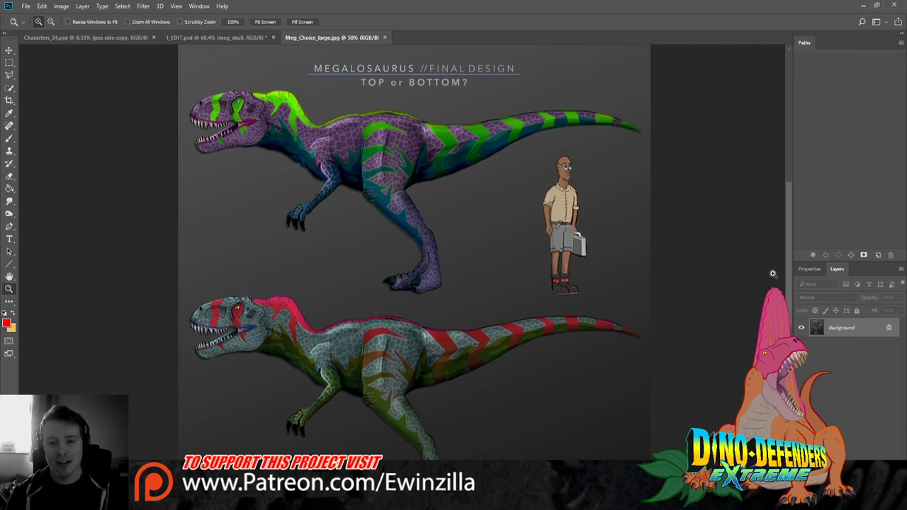
scroll(773, 274, "down", 1)
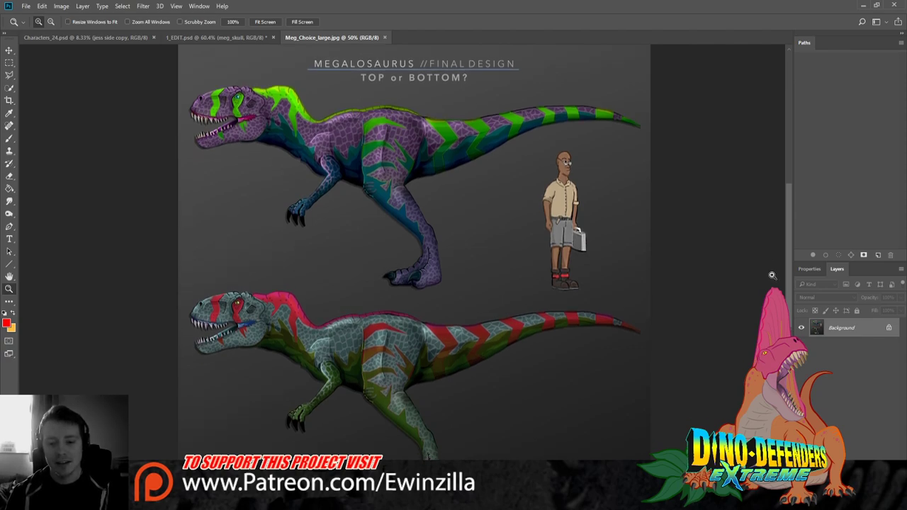
scroll(773, 275, "down", 2)
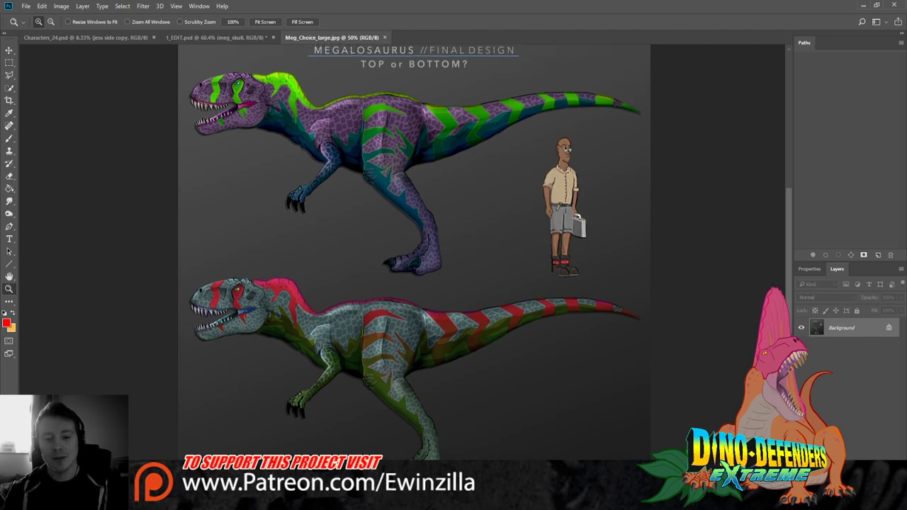
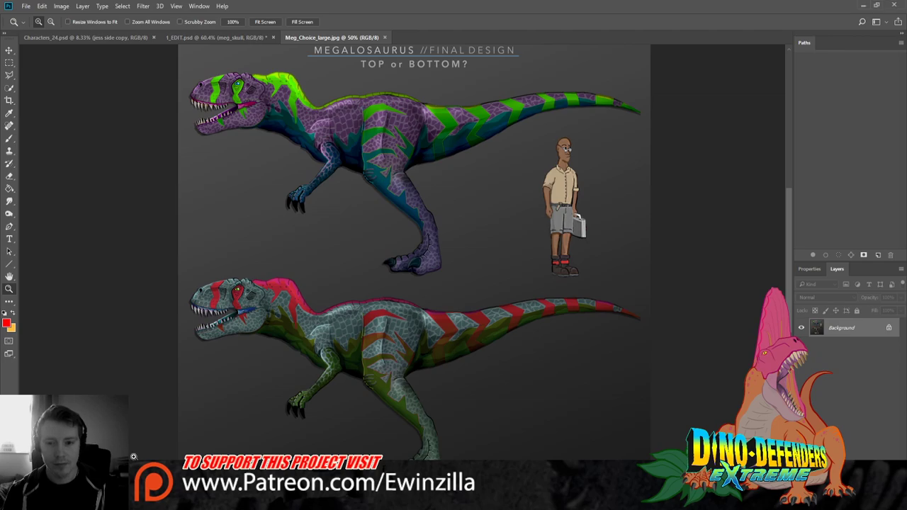
Return to the 1_EDIT document and wipe out the upper edge of the nostril opening with the Smudge tool
left_click(236, 38)
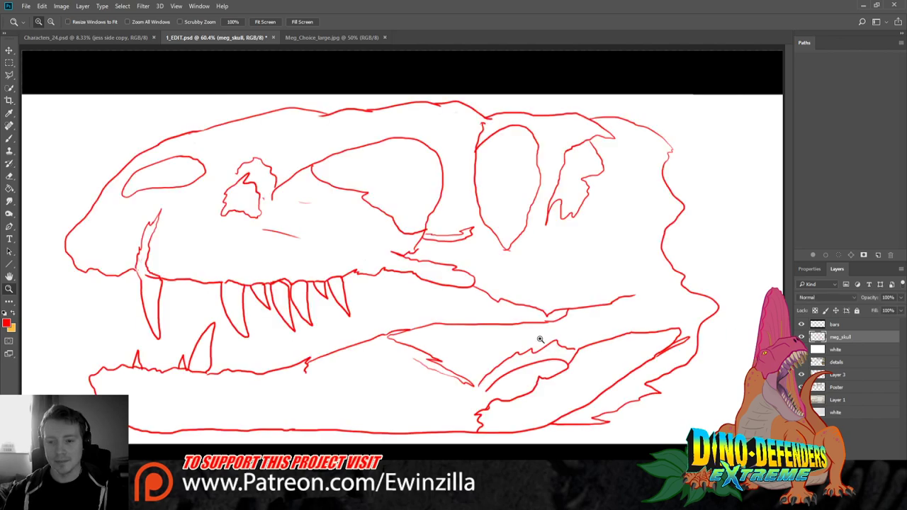
left_click(9, 138)
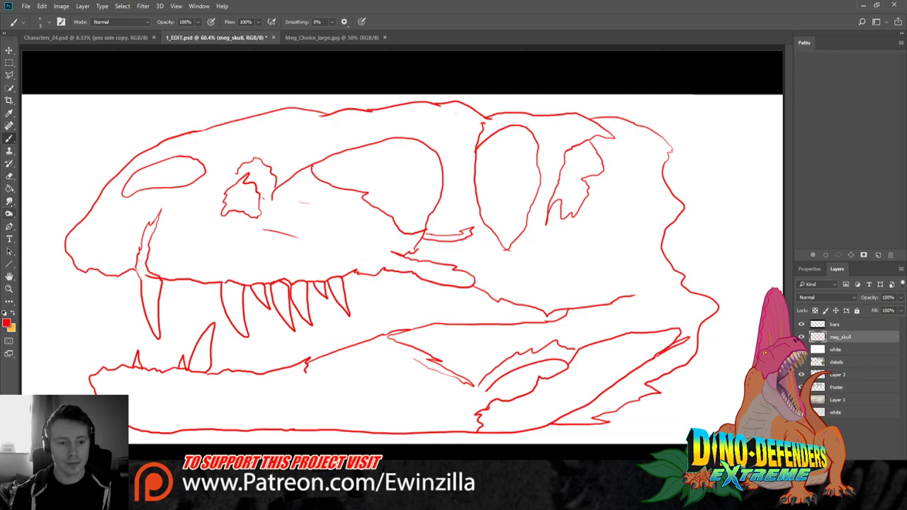
left_click(10, 201)
key("ctrl+z")
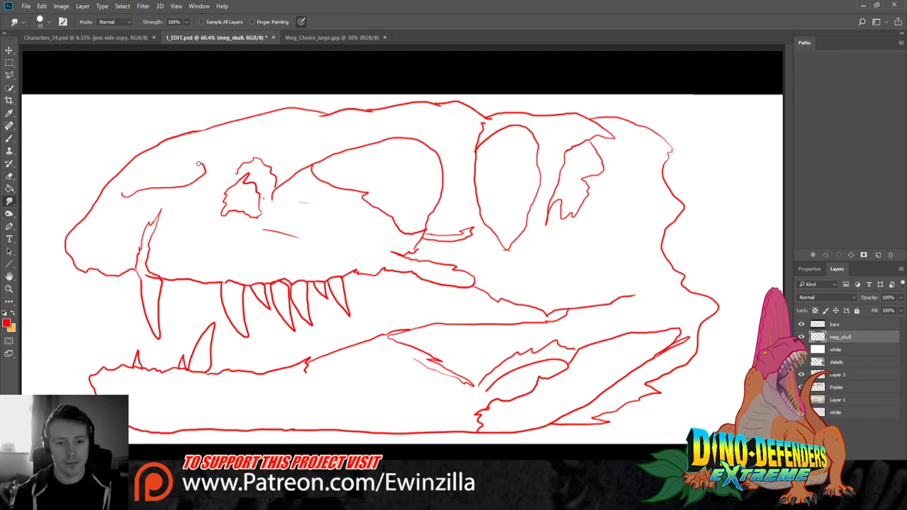
Undo the curved line on the snout and brush in a looped nostril with short creases around it
key("ctrl+alt+z")
key("ctrl+alt+z")
key("ctrl+alt+z")
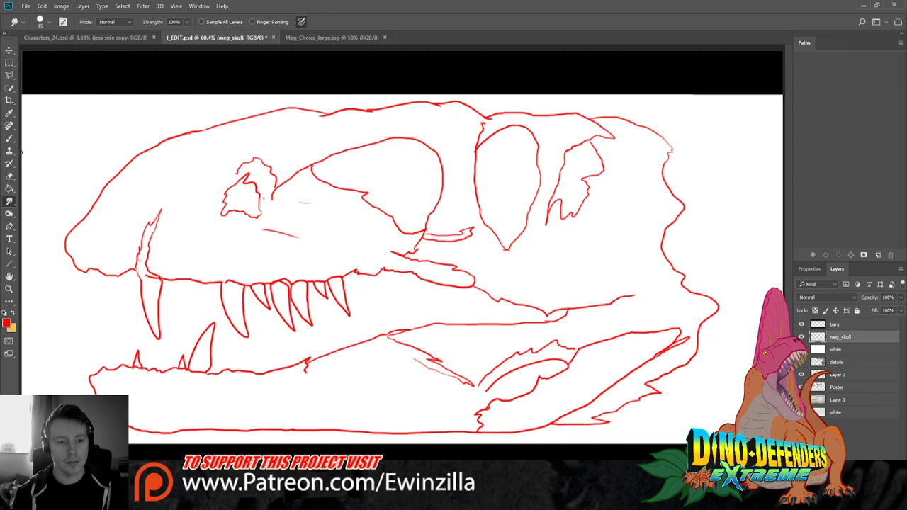
left_click(10, 138)
mouse_move(163, 154)
left_mouse_down()
mouse_move(128, 190)
mouse_move(187, 156)
mouse_move(165, 152)
mouse_move(189, 168)
mouse_move(153, 182)
mouse_move(115, 213)
left_mouse_up()
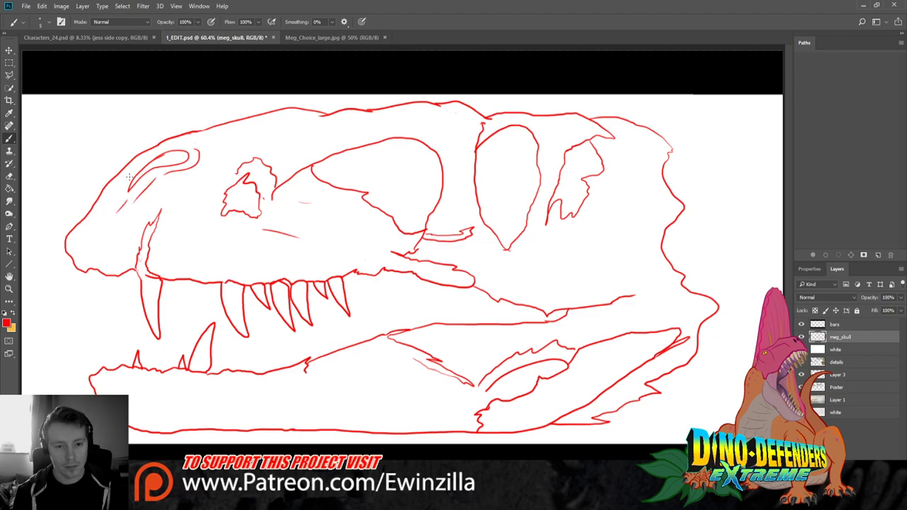
mouse_move(132, 173)
left_mouse_down()
mouse_move(99, 202)
mouse_move(98, 216)
left_mouse_up()
left_click_drag(164, 184, 159, 196)
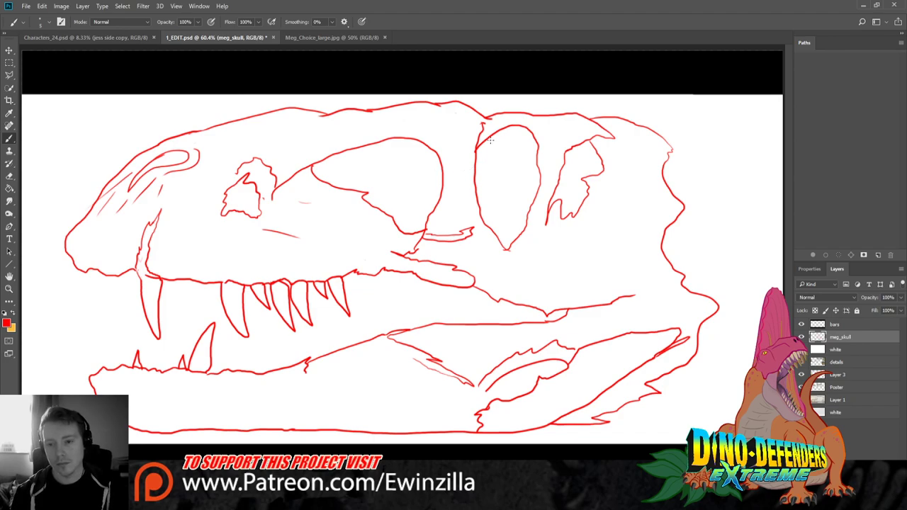
Draw a round eyeball in the upper part of the tapered socket, with creases radiating around it and brow lines above
mouse_move(479, 156)
left_mouse_down()
mouse_move(515, 138)
mouse_move(525, 156)
mouse_move(508, 173)
mouse_move(480, 157)
left_mouse_up()
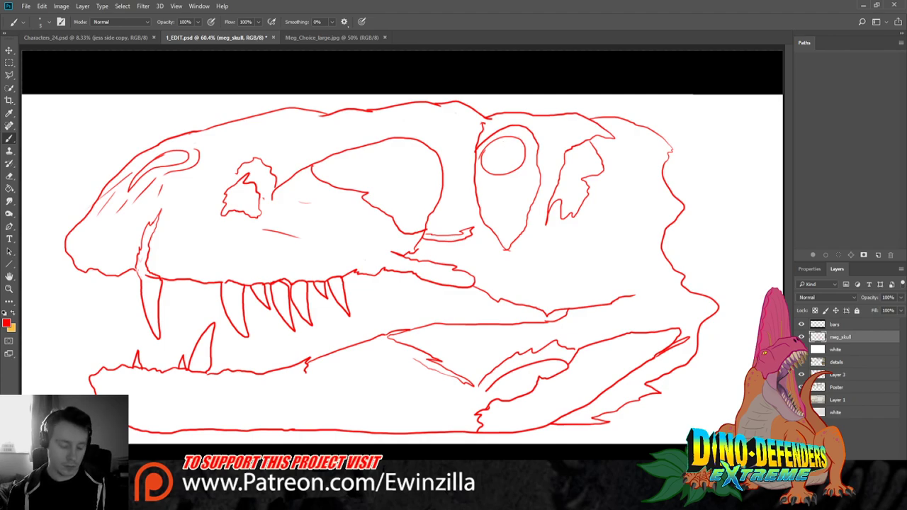
key("ctrl+z")
mouse_move(516, 136)
left_mouse_down()
mouse_move(485, 147)
mouse_move(496, 183)
mouse_move(524, 168)
mouse_move(519, 146)
mouse_move(489, 144)
mouse_move(496, 180)
mouse_move(522, 168)
mouse_move(521, 144)
mouse_move(488, 173)
mouse_move(523, 170)
mouse_move(521, 143)
mouse_move(496, 138)
left_mouse_up()
key("ctrl+z")
key("ctrl+z")
left_click_drag(494, 170, 480, 189)
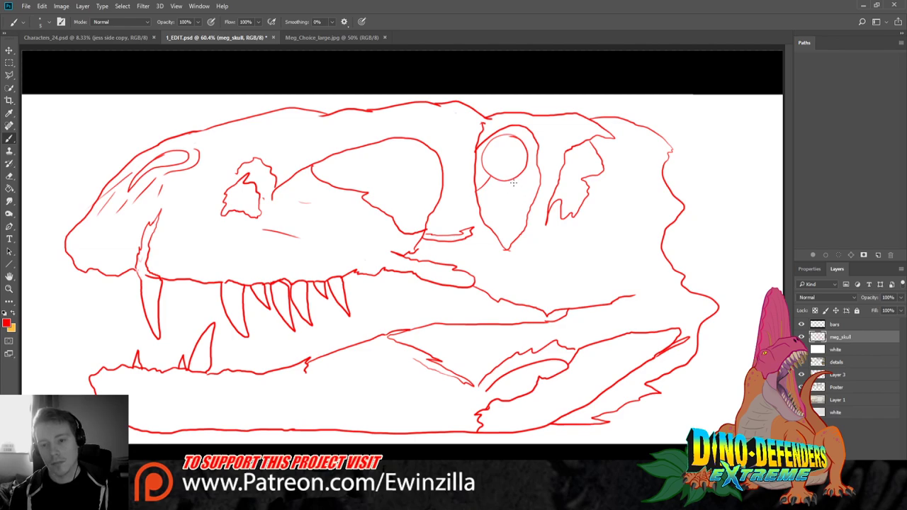
mouse_move(514, 184)
left_mouse_down()
mouse_move(538, 201)
mouse_move(505, 184)
mouse_move(495, 221)
left_mouse_up()
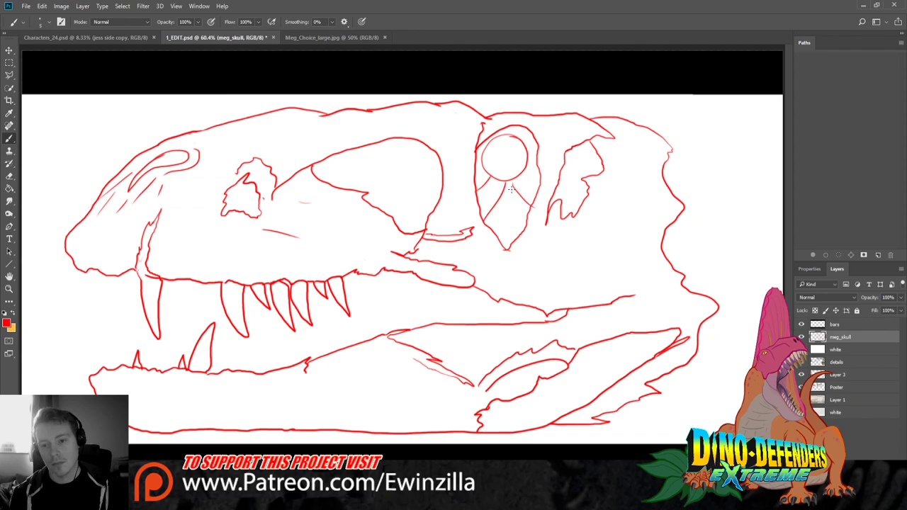
left_click_drag(511, 181, 518, 216)
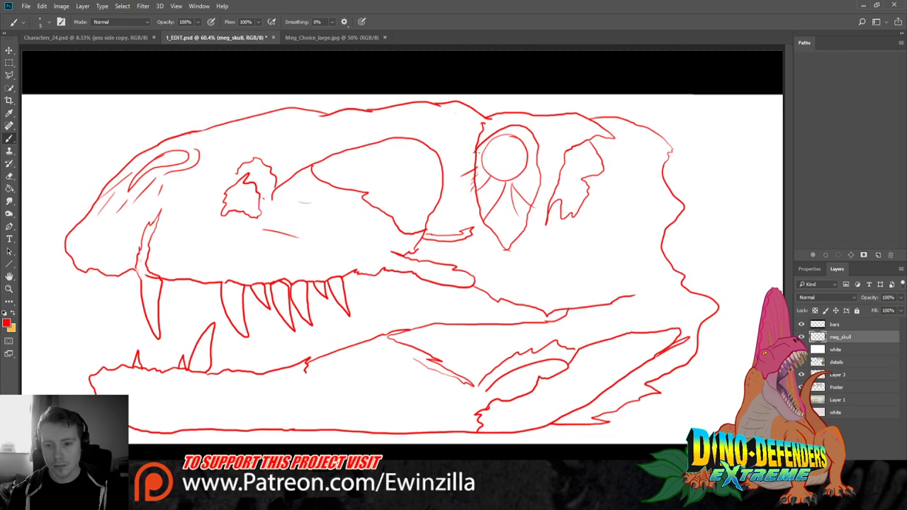
mouse_move(467, 144)
left_mouse_down()
mouse_move(486, 123)
mouse_move(516, 118)
mouse_move(555, 133)
mouse_move(560, 151)
mouse_move(530, 112)
mouse_move(482, 107)
mouse_move(446, 130)
left_mouse_up()
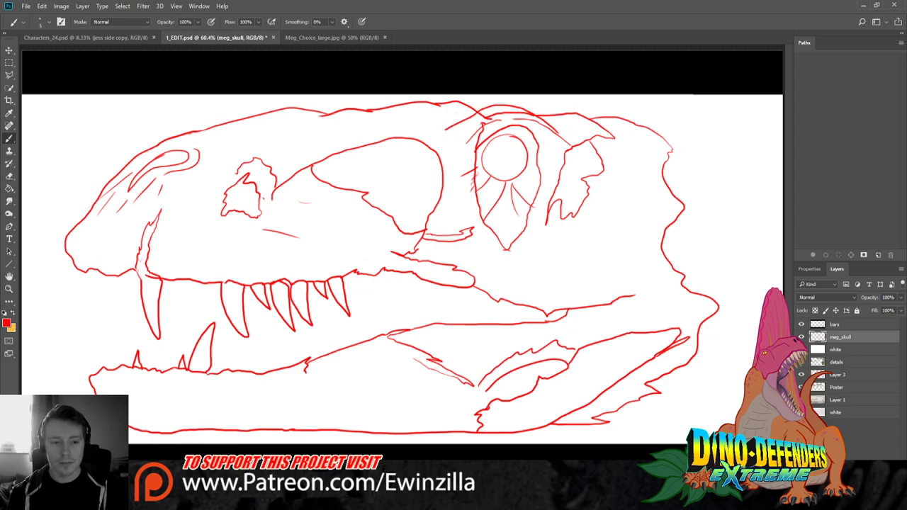
Smudge away the old socket outline around the eye and brush in a front eye corner and more short creases
key("r")
mouse_move(475, 135)
left_mouse_down()
mouse_move(470, 179)
mouse_move(484, 223)
mouse_move(502, 240)
mouse_move(527, 227)
mouse_move(532, 216)
mouse_move(520, 217)
mouse_move(544, 171)
left_mouse_up()
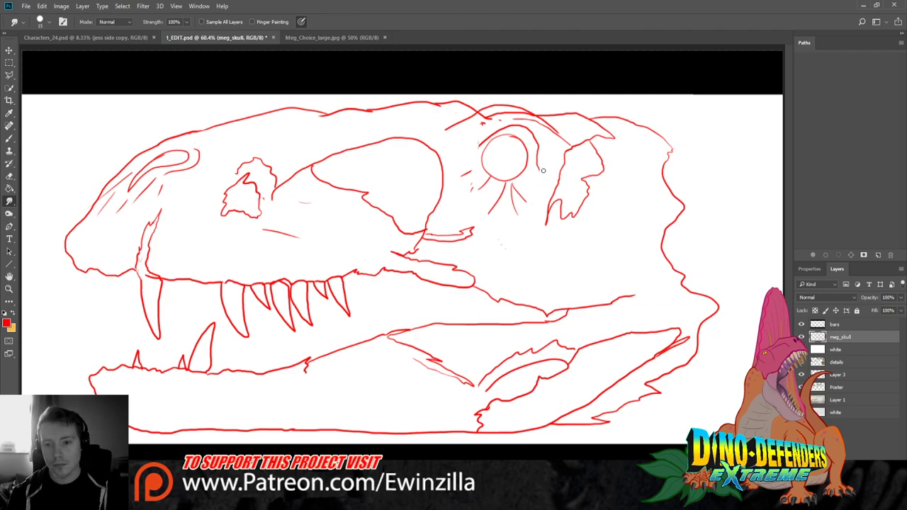
mouse_move(471, 134)
left_mouse_down()
mouse_move(491, 112)
mouse_move(483, 114)
mouse_move(542, 128)
mouse_move(510, 118)
left_mouse_up()
key("b")
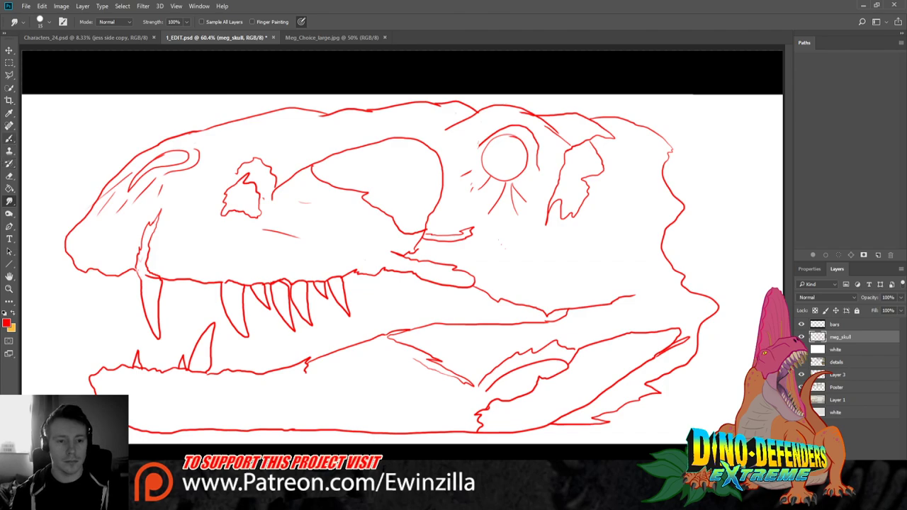
mouse_move(485, 143)
left_mouse_down()
mouse_move(458, 150)
mouse_move(538, 185)
mouse_move(538, 195)
mouse_move(512, 207)
mouse_move(516, 191)
mouse_move(518, 224)
left_mouse_up()
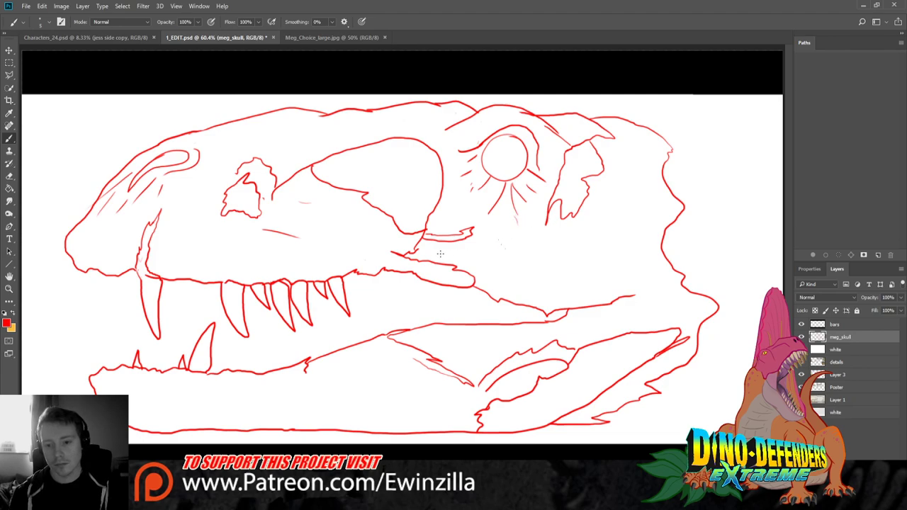
Draw crease lines across the cheek behind the mouth and short creases in front of the large skull opening
left_click_drag(438, 253, 543, 239)
mouse_move(468, 261)
left_mouse_down()
mouse_move(523, 259)
mouse_move(510, 290)
mouse_move(553, 299)
mouse_move(576, 284)
left_mouse_up()
left_click_drag(579, 294, 592, 285)
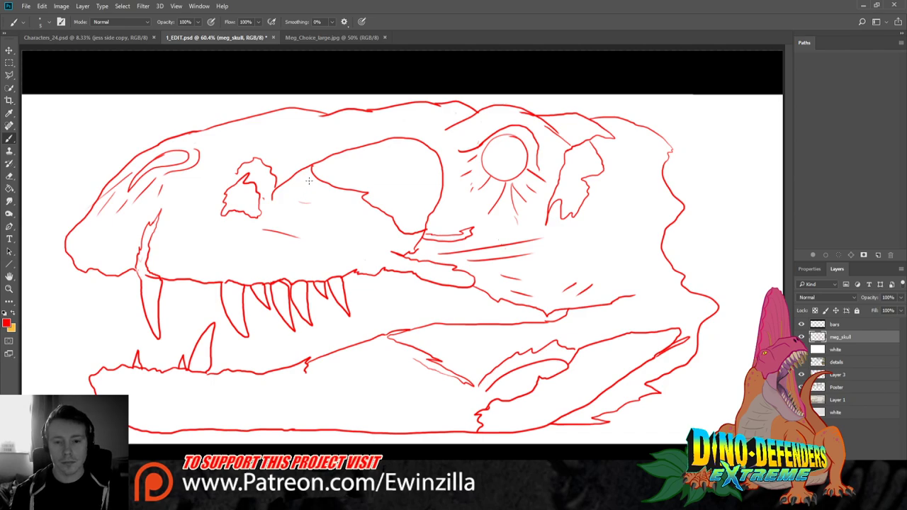
mouse_move(286, 199)
left_mouse_down()
mouse_move(311, 177)
mouse_move(321, 183)
left_mouse_up()
mouse_move(313, 204)
left_mouse_down()
mouse_move(334, 203)
mouse_move(340, 238)
left_mouse_up()
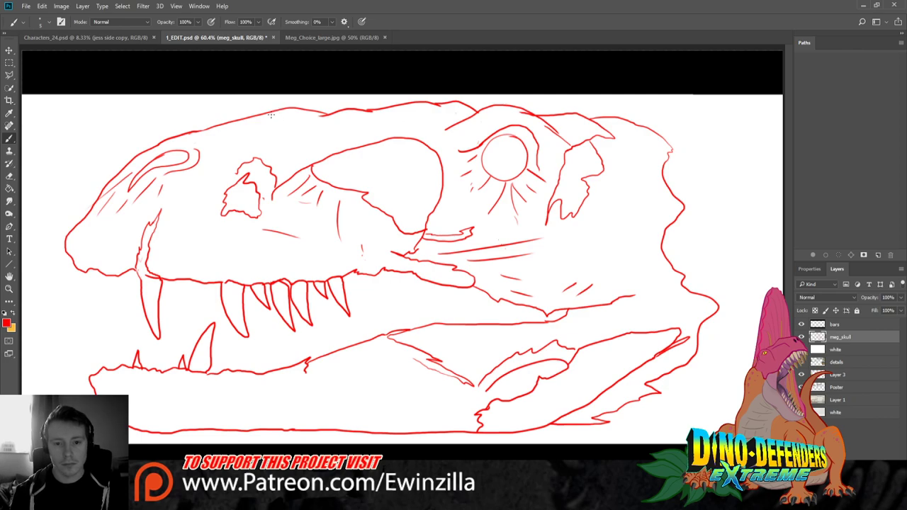
Draw a series of curved stripes running down from the top of the snout between the nostril and the eye
mouse_move(267, 112)
left_mouse_down()
mouse_move(304, 132)
mouse_move(314, 157)
left_mouse_up()
mouse_move(302, 109)
left_mouse_down()
mouse_move(331, 126)
mouse_move(342, 148)
left_mouse_up()
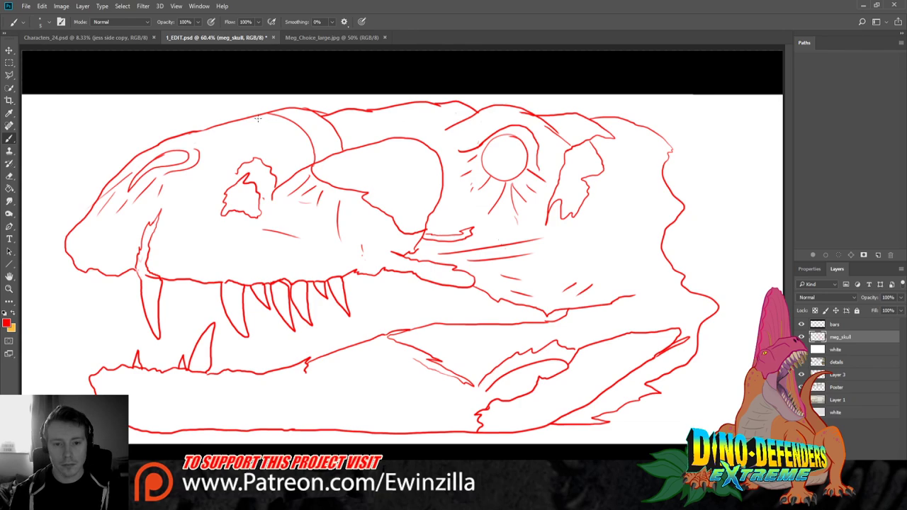
left_click_drag(258, 118, 292, 174)
left_click_drag(360, 111, 383, 142)
mouse_move(395, 108)
left_mouse_down()
mouse_move(408, 141)
mouse_move(345, 152)
left_mouse_up()
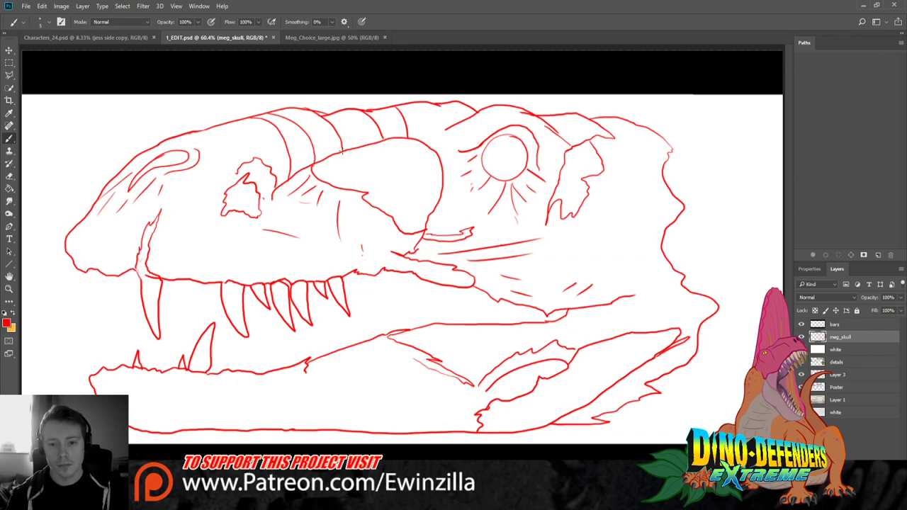
Extend the snout stripes down over the large skull opening and finish them with jagged ends
mouse_move(342, 148)
left_mouse_down()
mouse_move(344, 242)
mouse_move(325, 240)
mouse_move(317, 177)
left_mouse_up()
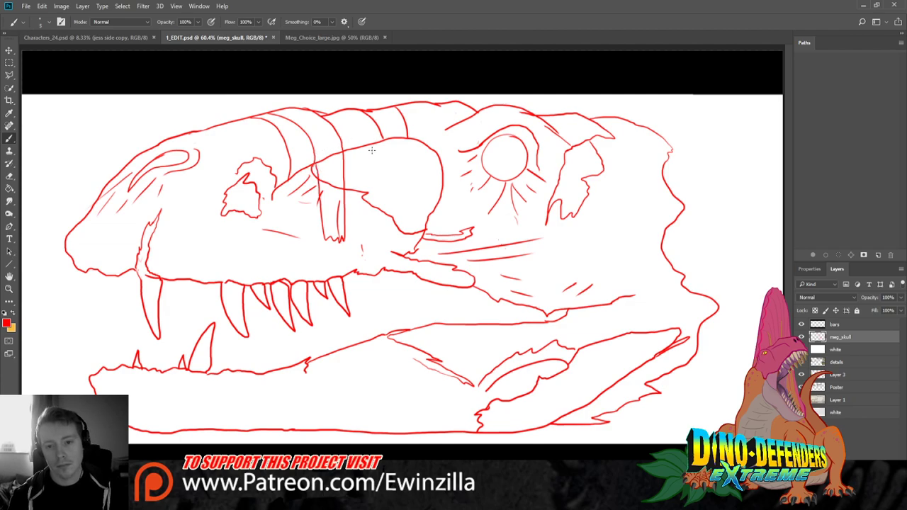
mouse_move(380, 136)
left_mouse_down()
mouse_move(376, 244)
mouse_move(366, 257)
mouse_move(347, 202)
left_mouse_up()
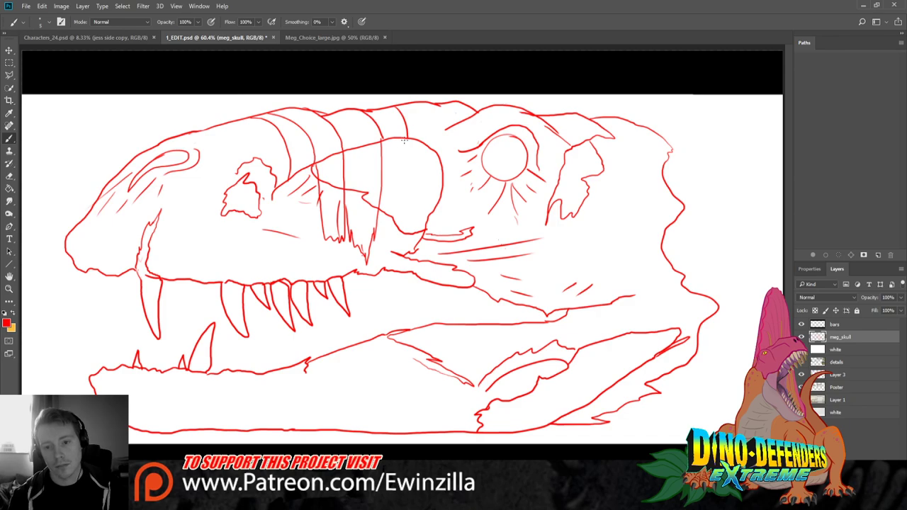
mouse_move(405, 140)
left_mouse_down()
mouse_move(401, 210)
mouse_move(389, 197)
mouse_move(386, 217)
mouse_move(382, 202)
left_mouse_up()
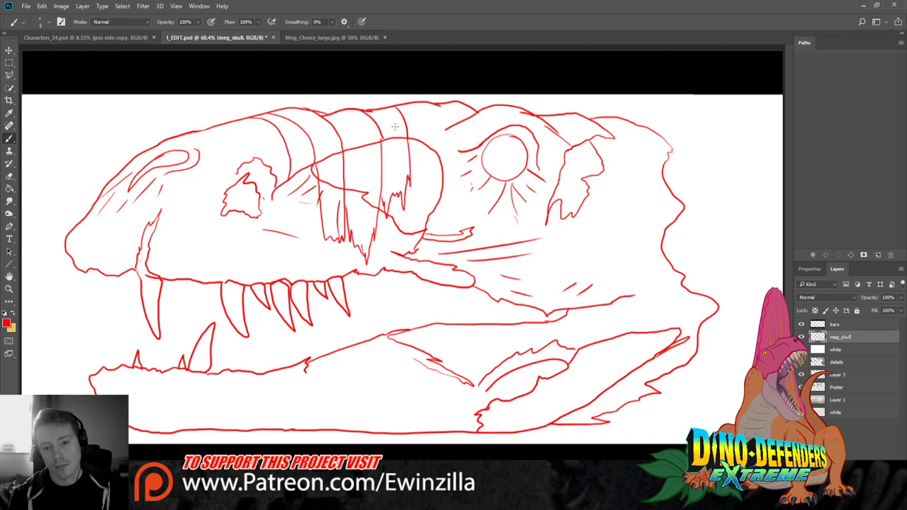
Smudge away the skull opening's outline and the stray creases inside the jagged stripes
left_click(10, 201)
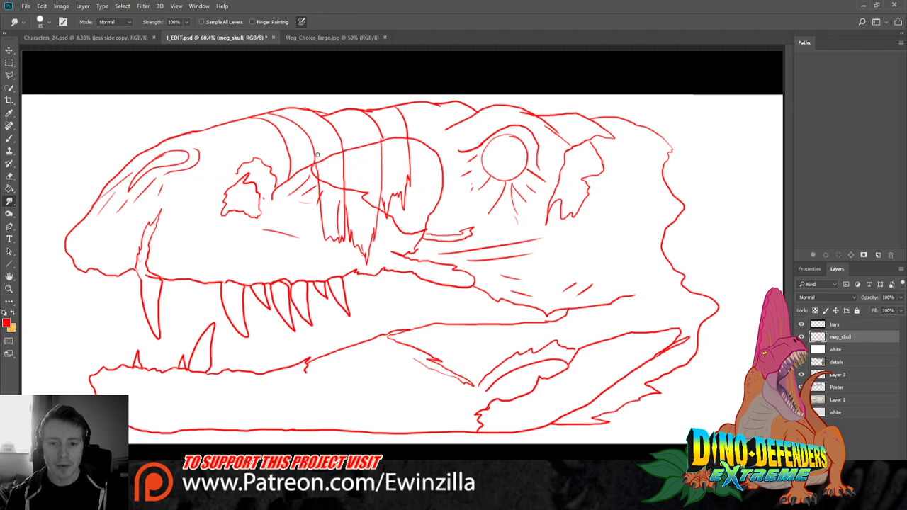
mouse_move(318, 156)
left_mouse_down()
mouse_move(324, 188)
mouse_move(321, 176)
left_mouse_up()
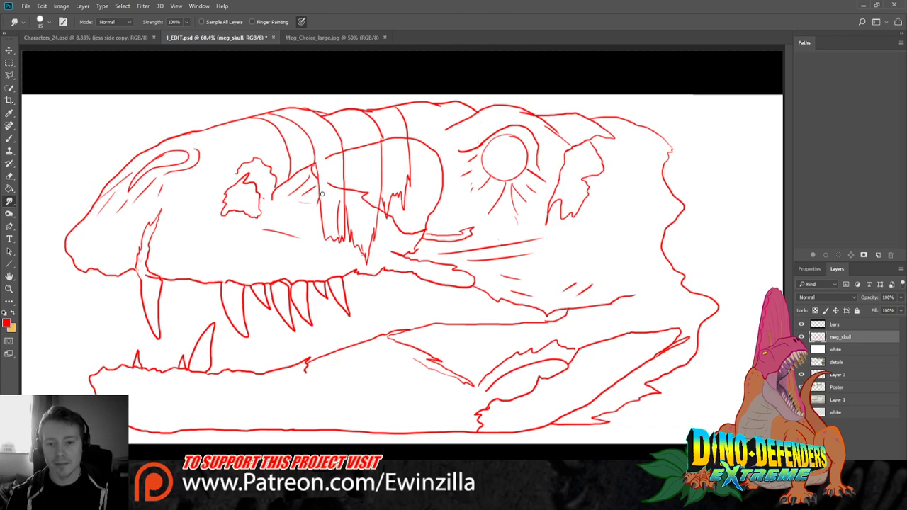
left_click_drag(331, 204, 338, 233)
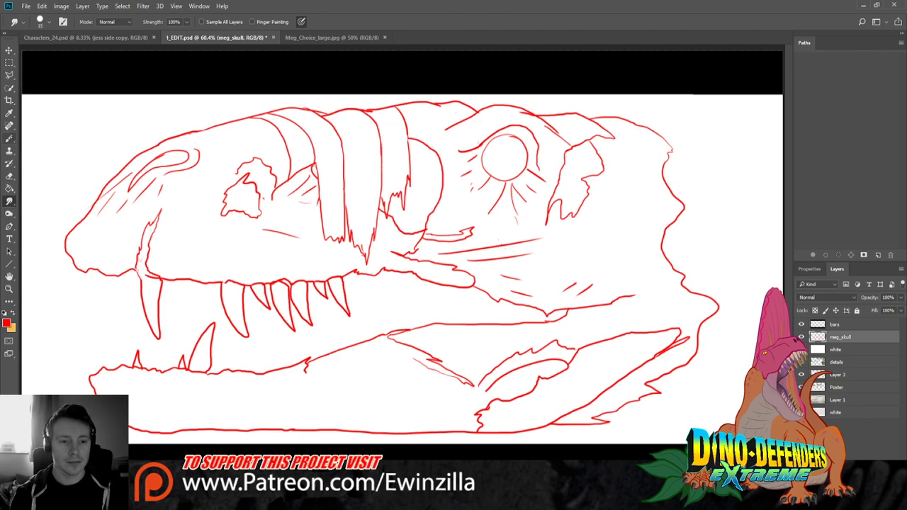
Draw a diagonal band and connecting bands around the back of the head, and smudge out jaw lines crossing the lower band
left_click(9, 139)
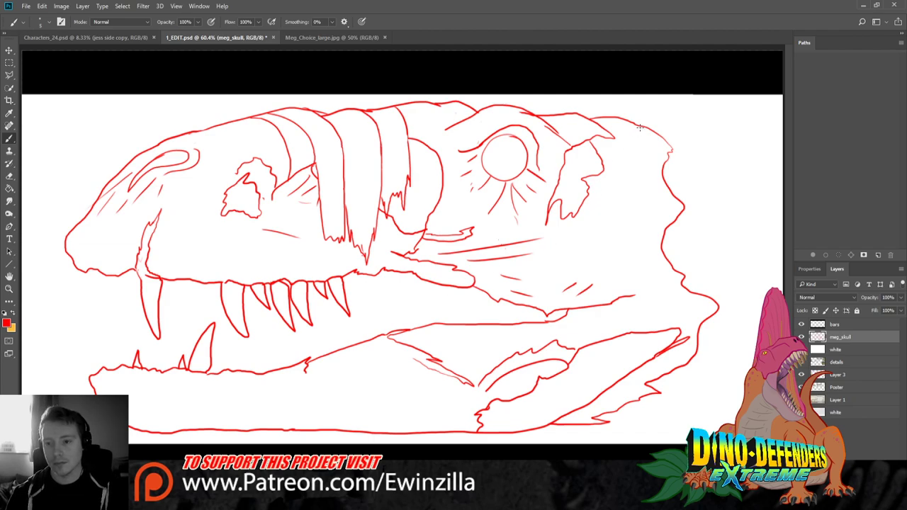
left_click_drag(639, 125, 515, 319)
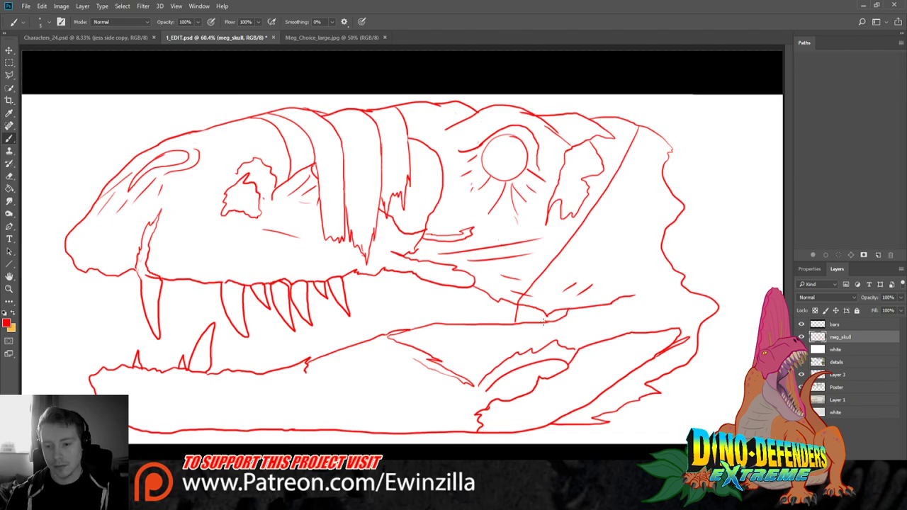
left_click_drag(545, 324, 667, 187)
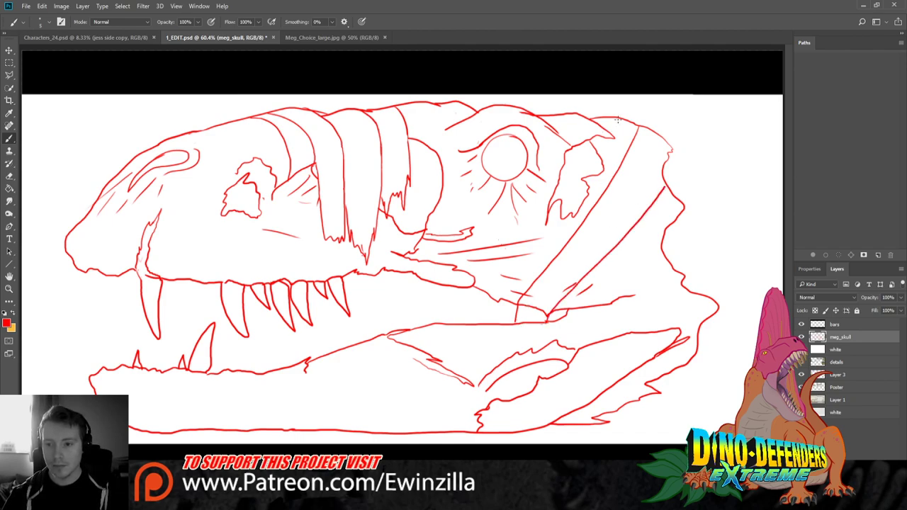
left_click_drag(618, 119, 615, 171)
mouse_move(616, 119)
left_mouse_down()
mouse_move(640, 125)
mouse_move(662, 165)
left_mouse_up()
mouse_move(621, 242)
left_mouse_down()
mouse_move(632, 313)
mouse_move(660, 380)
mouse_move(684, 363)
mouse_move(657, 205)
left_mouse_up()
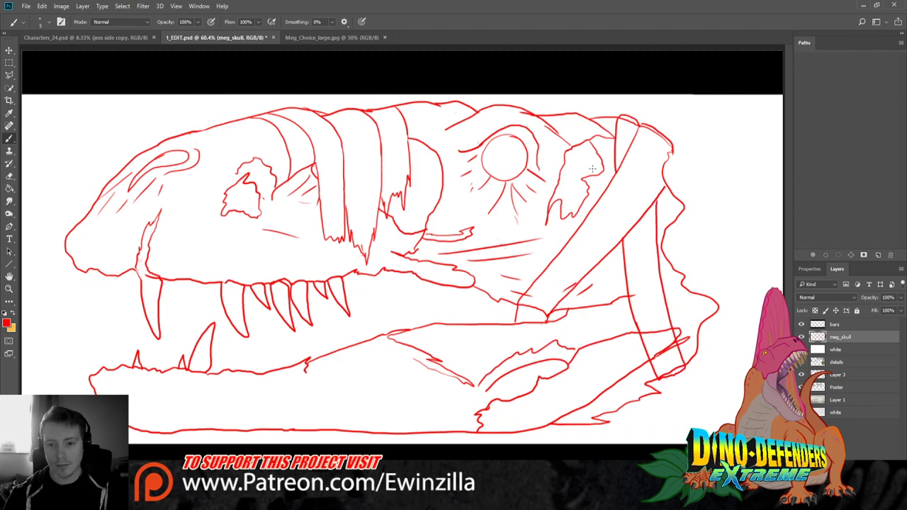
left_click(9, 201)
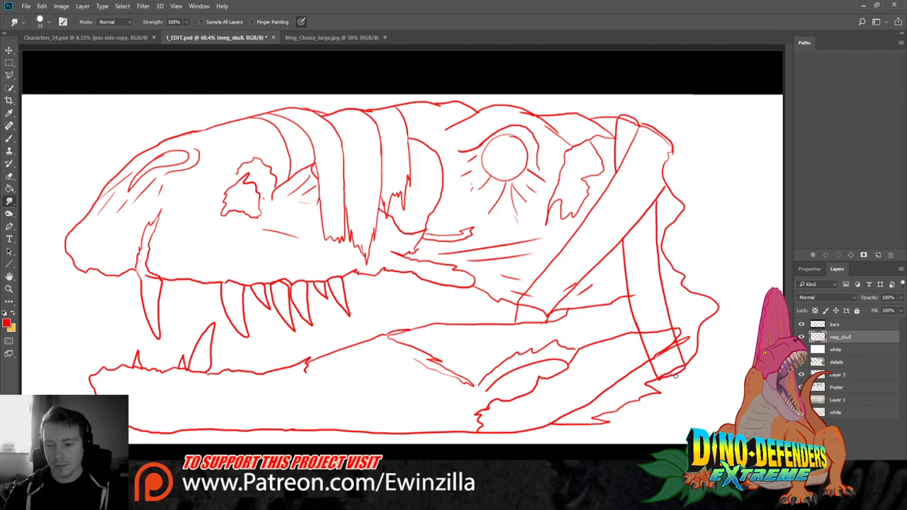
mouse_move(676, 377)
left_mouse_down()
mouse_move(646, 341)
mouse_move(649, 316)
mouse_move(649, 331)
mouse_move(642, 325)
mouse_move(658, 365)
mouse_move(664, 320)
mouse_move(673, 342)
mouse_move(666, 300)
mouse_move(663, 376)
mouse_move(681, 368)
mouse_move(658, 379)
mouse_move(695, 364)
mouse_move(669, 383)
mouse_move(661, 381)
mouse_move(693, 365)
left_mouse_up()
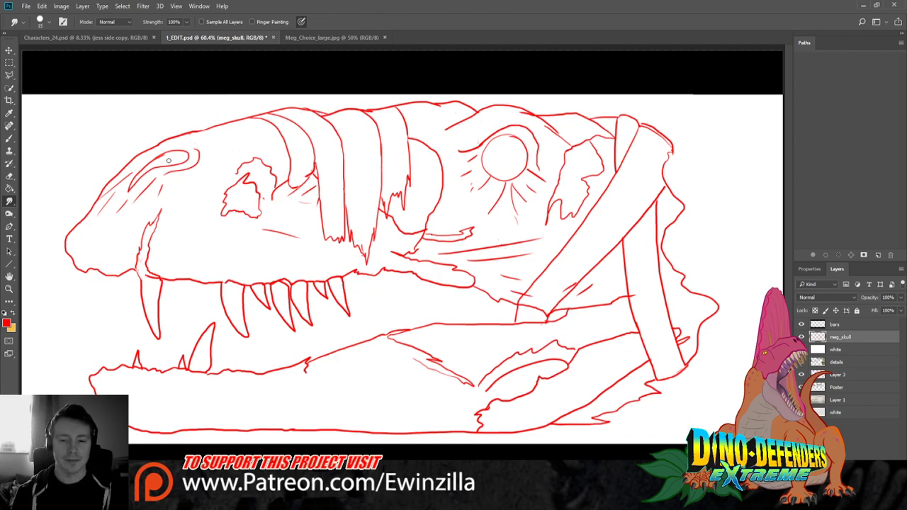
left_click(9, 139)
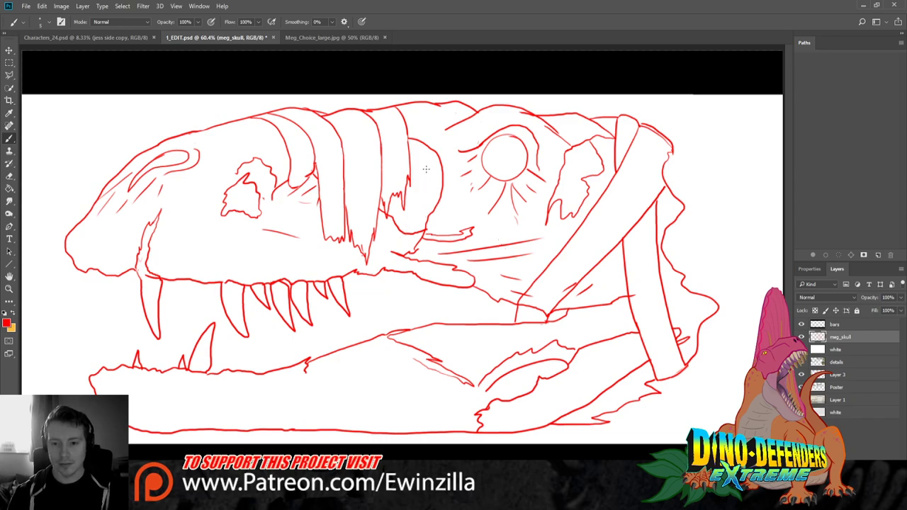
mouse_move(451, 105)
left_mouse_down()
mouse_move(402, 254)
mouse_move(415, 408)
mouse_move(425, 431)
mouse_move(445, 435)
mouse_move(423, 268)
mouse_move(458, 127)
mouse_move(491, 103)
left_mouse_up()
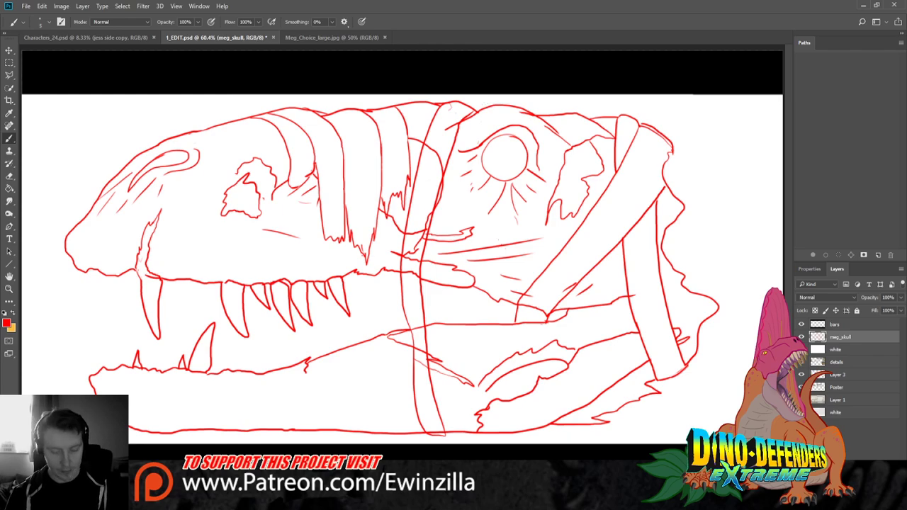
key("ctrl+z")
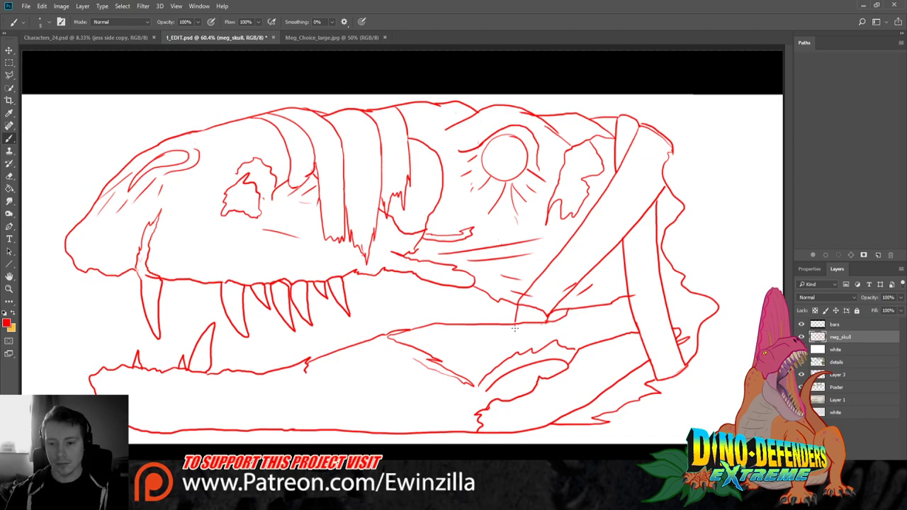
Smudge out the lines inside the diagonal band's lower end and straighten its front edge down to the jawline
left_click(10, 201)
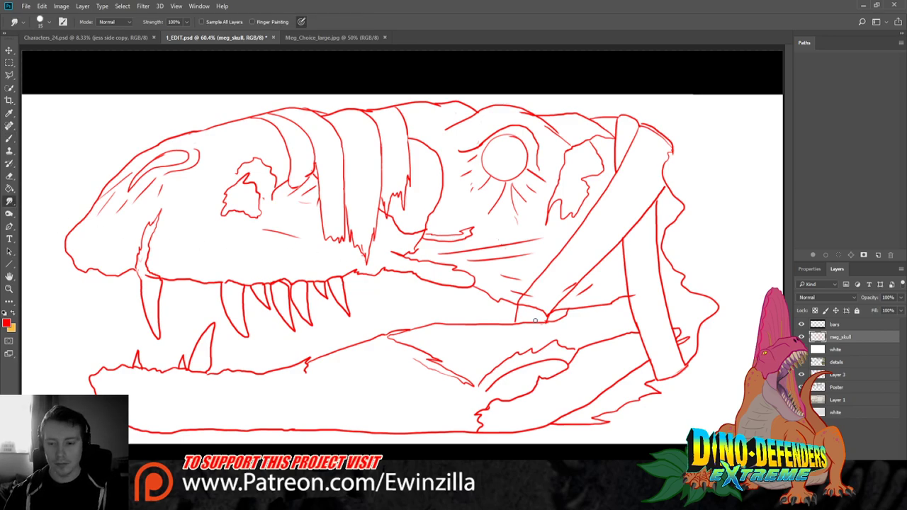
mouse_move(524, 297)
left_mouse_down()
mouse_move(505, 325)
mouse_move(528, 296)
mouse_move(512, 320)
mouse_move(532, 312)
left_mouse_up()
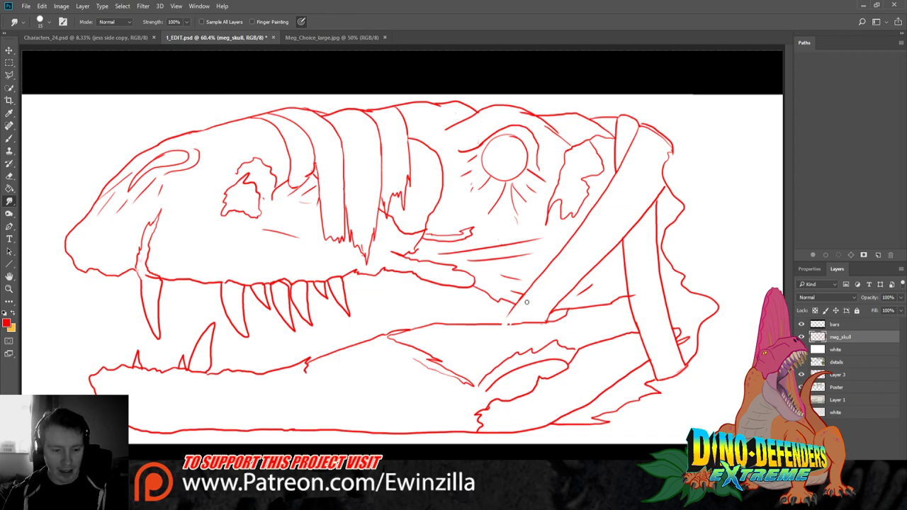
mouse_move(523, 298)
left_mouse_down()
mouse_move(514, 326)
mouse_move(545, 322)
mouse_move(492, 329)
mouse_move(527, 326)
mouse_move(503, 327)
left_mouse_up()
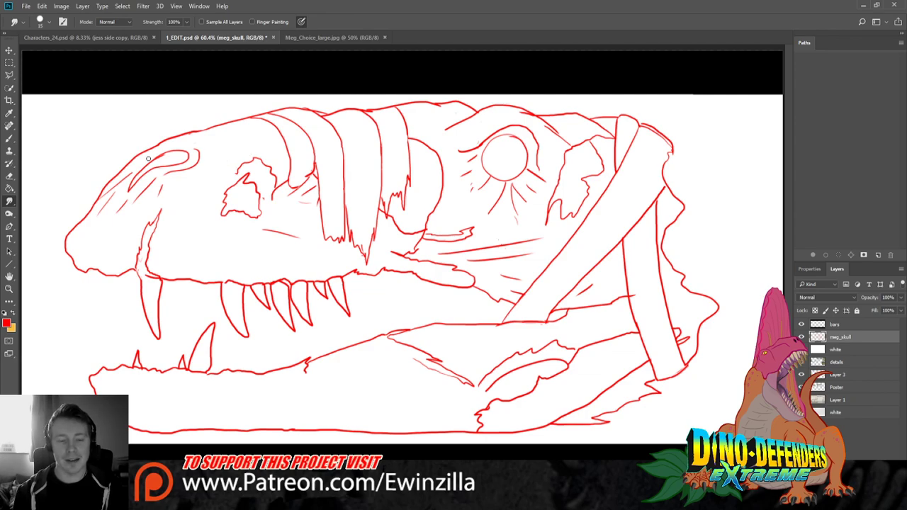
Narrow the skull drawing horizontally to about 91% of its width and shift it back toward the snout side
left_click(9, 50)
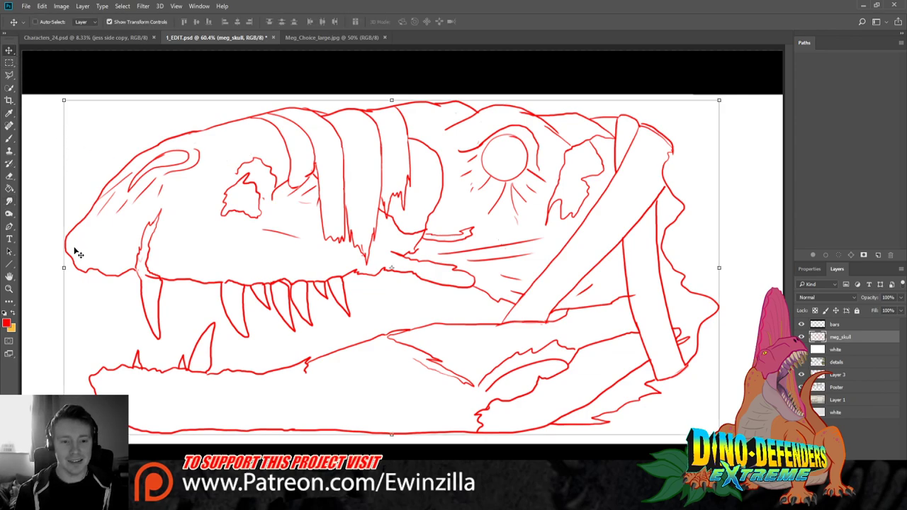
left_click_drag(64, 267, 121, 263)
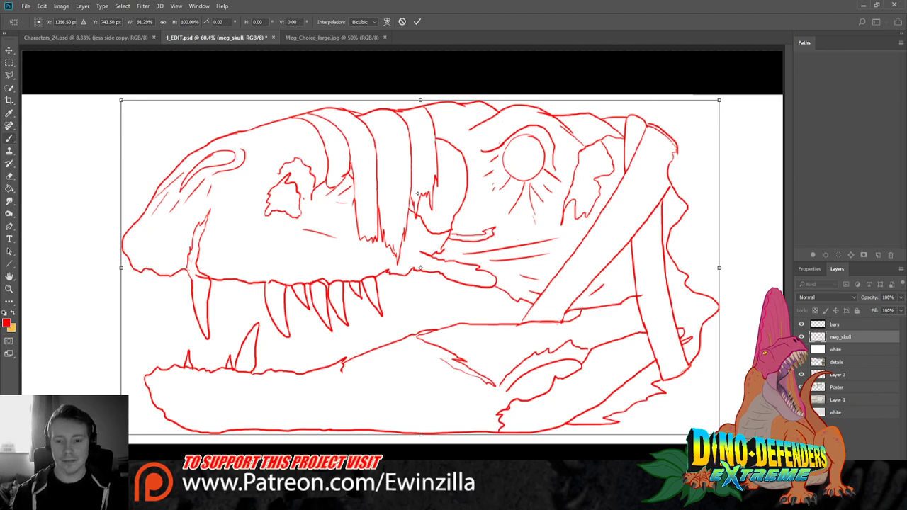
key("Return")
key("v")
left_click_drag(407, 188, 354, 188)
Draw small pits and nicks scattered over the front of the lower jaw with the brush
left_click(10, 139)
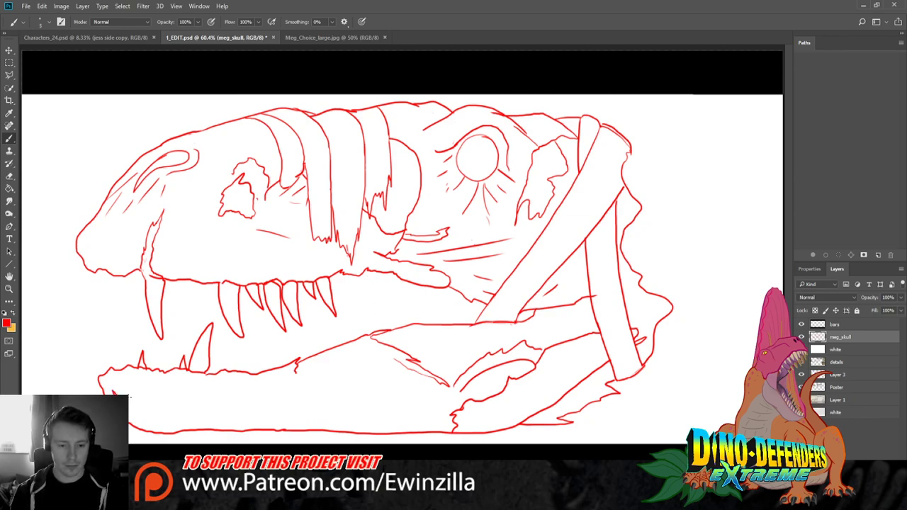
left_click_drag(127, 384, 125, 386)
left_click_drag(162, 414, 165, 419)
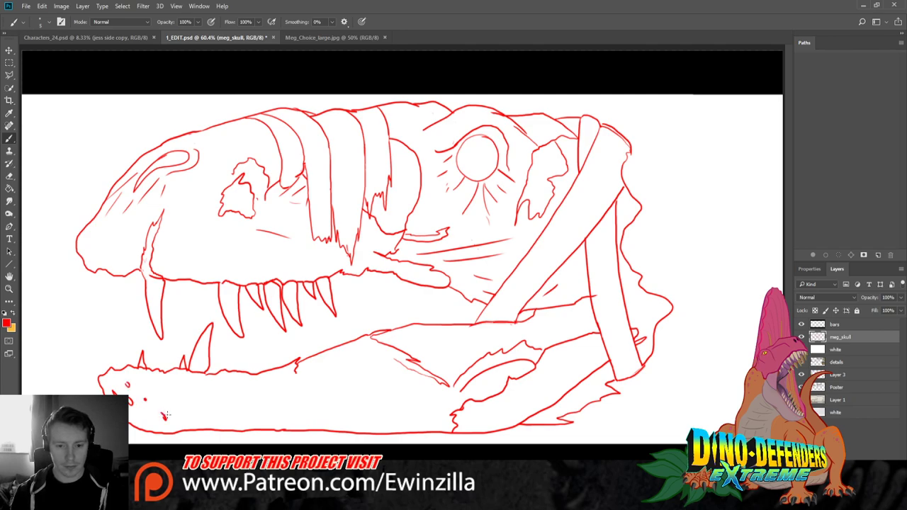
left_click_drag(227, 388, 235, 393)
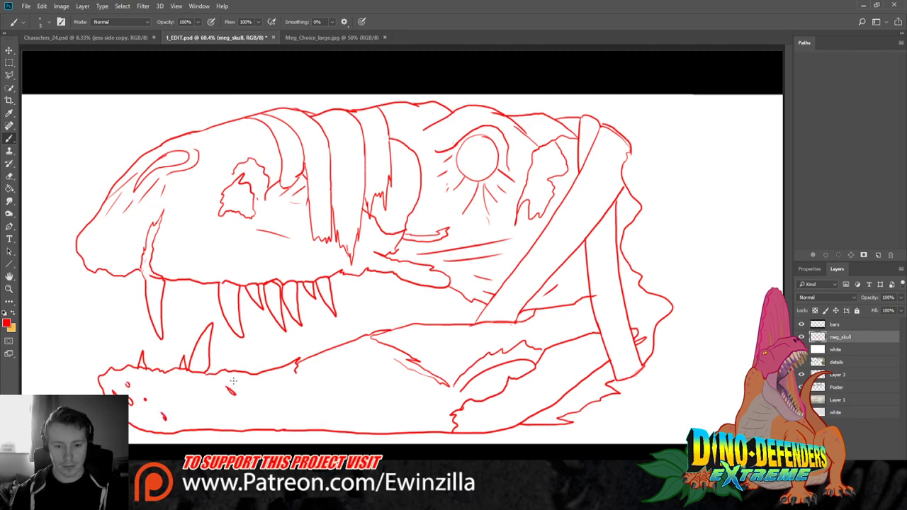
Draw a jagged root crack beneath the large lower tooth and smudge out the jawline crossing it
mouse_move(190, 373)
left_mouse_down()
mouse_move(207, 412)
mouse_move(213, 370)
left_mouse_up()
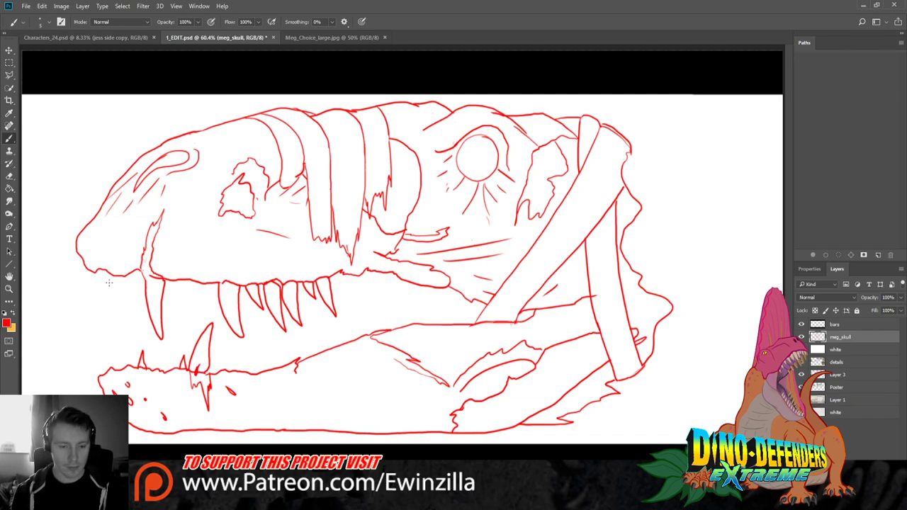
left_click(9, 201)
mouse_move(210, 386)
left_mouse_down()
mouse_move(200, 368)
mouse_move(196, 376)
mouse_move(206, 376)
left_mouse_up()
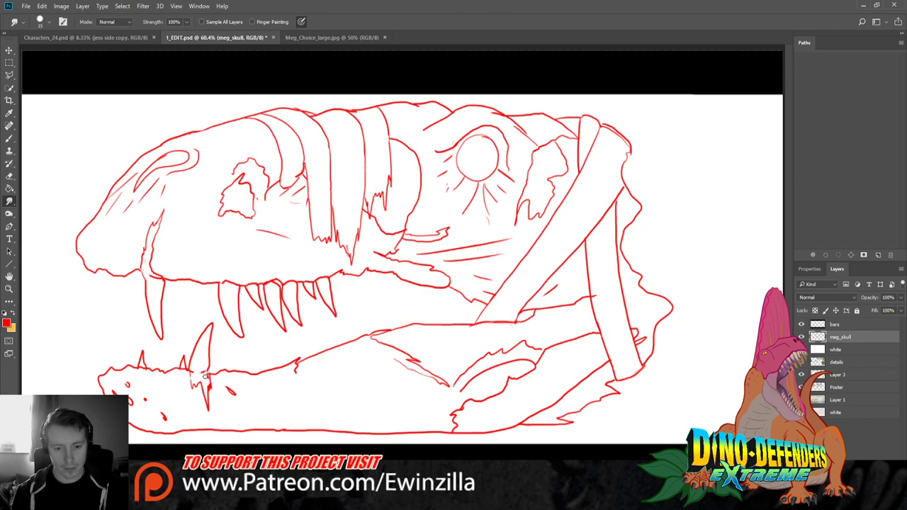
Redraw the snout bands' tops bulging over the head outline, add a new front edge to the foremost band, and smudge out the old lines
left_click(10, 138)
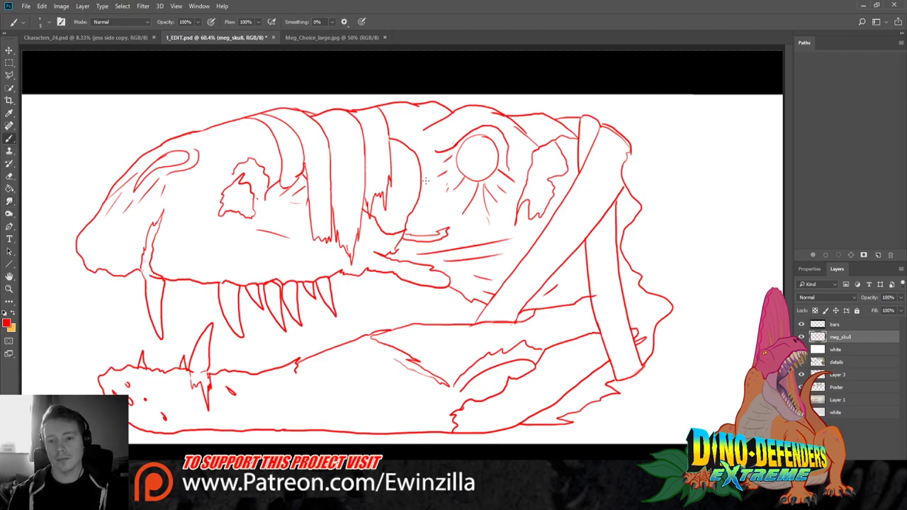
mouse_move(377, 107)
left_mouse_down()
mouse_move(253, 111)
mouse_move(244, 119)
mouse_move(268, 147)
mouse_move(276, 181)
left_mouse_up()
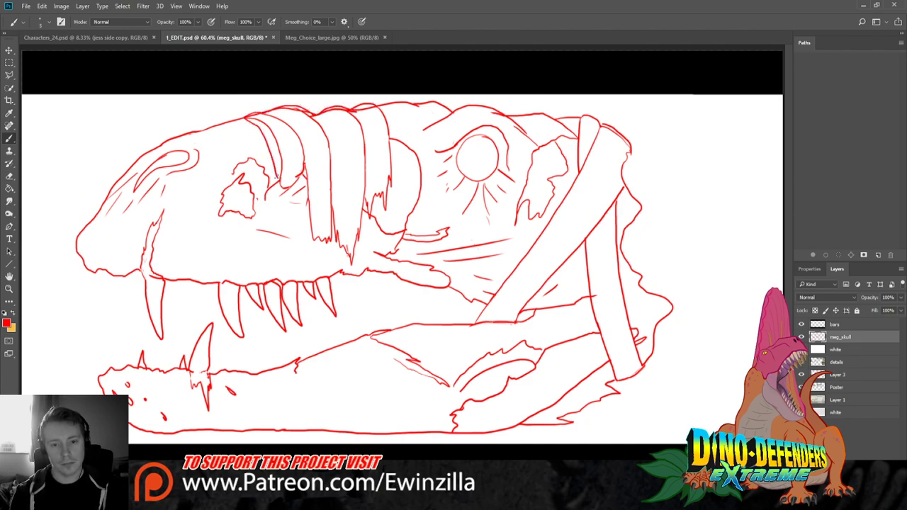
key("shift+r")
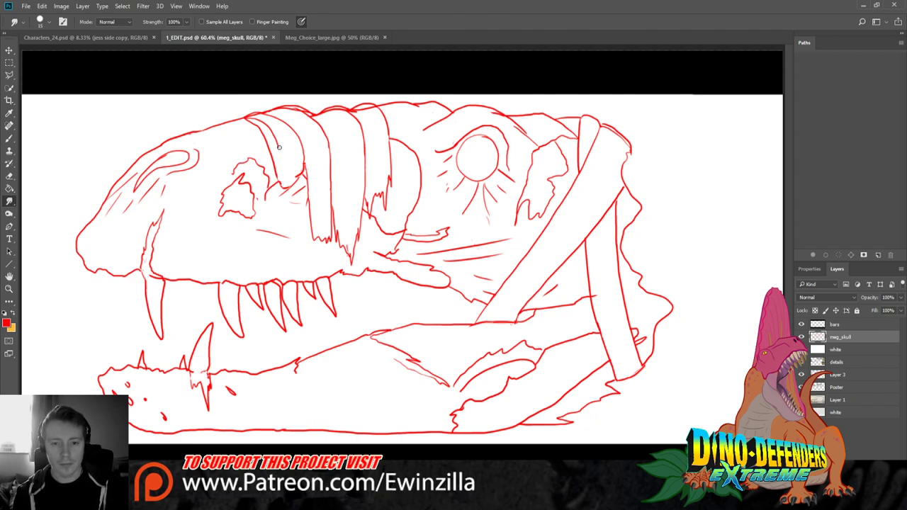
mouse_move(279, 147)
left_mouse_down()
mouse_move(248, 117)
mouse_move(272, 122)
left_mouse_up()
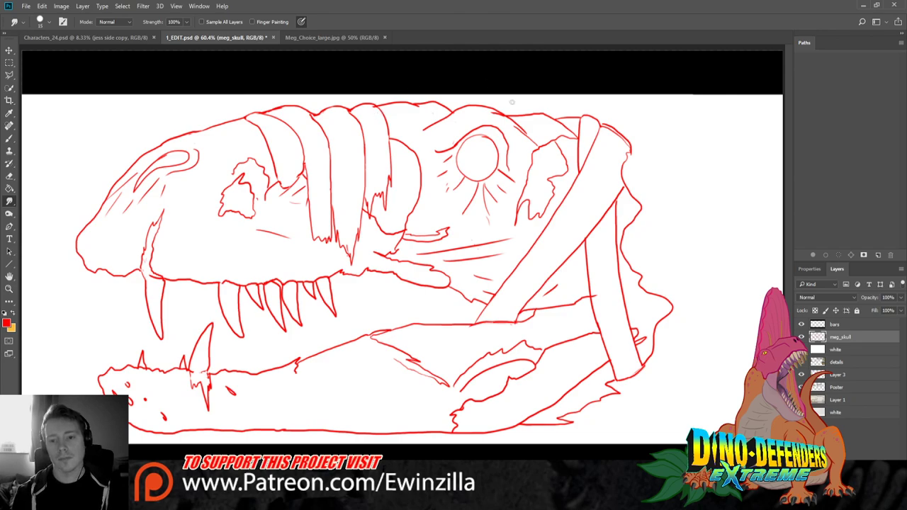
Smudge out the brow curve in front of the eye and draw a teardrop-shaped socket outline around the eye
left_click_drag(487, 126, 459, 158)
left_click_drag(478, 128, 455, 163)
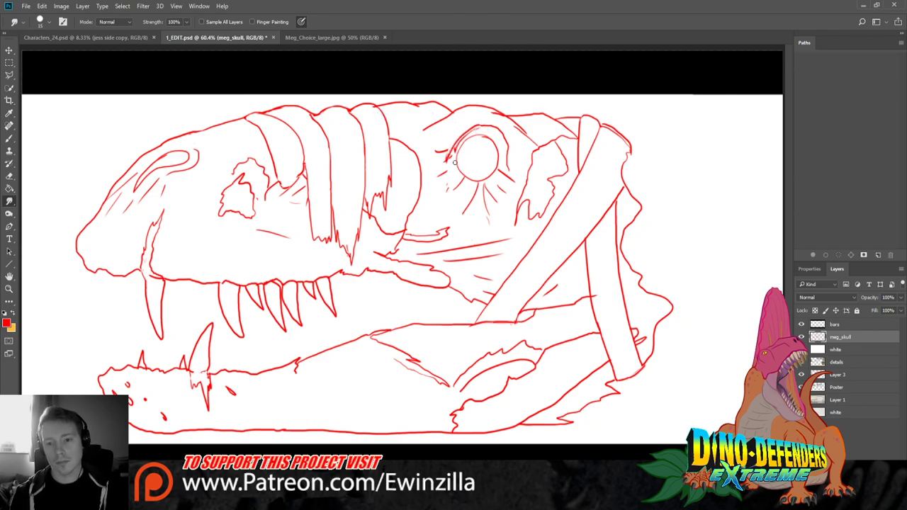
left_click_drag(482, 130, 451, 162)
left_click_drag(484, 126, 453, 147)
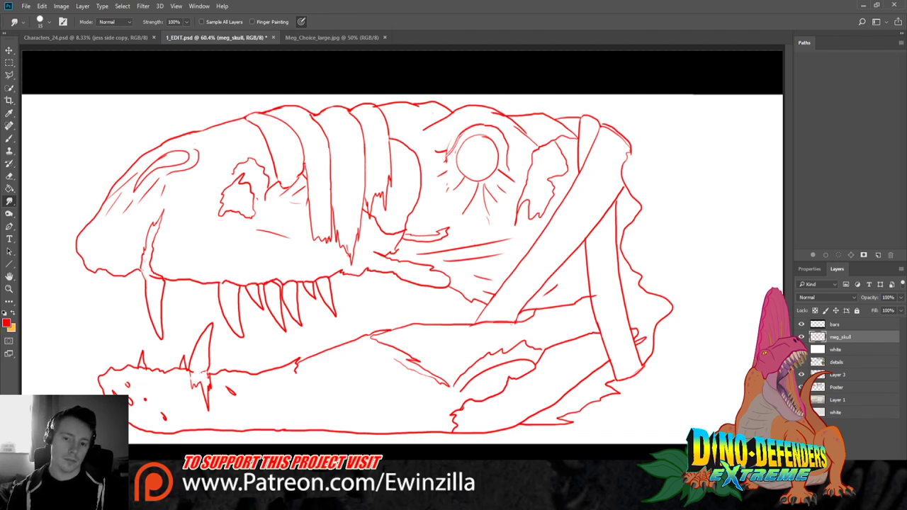
left_click_drag(480, 126, 448, 161)
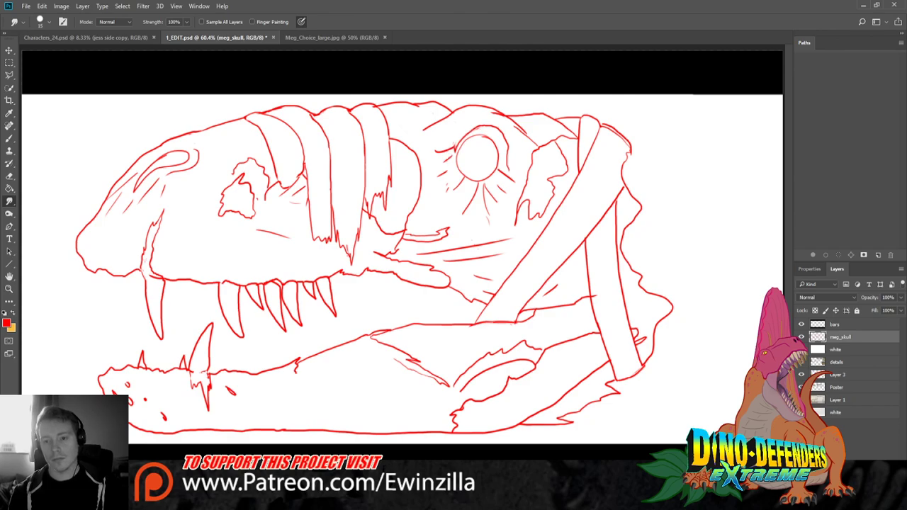
left_click(10, 138)
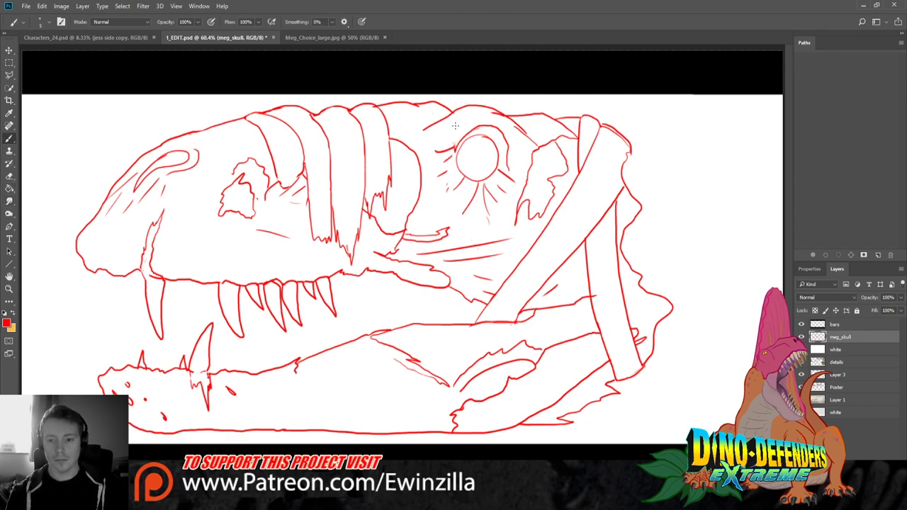
mouse_move(456, 126)
left_mouse_down()
mouse_move(429, 153)
mouse_move(430, 180)
mouse_move(468, 240)
mouse_move(506, 202)
mouse_move(521, 151)
mouse_move(485, 120)
mouse_move(452, 133)
left_mouse_up()
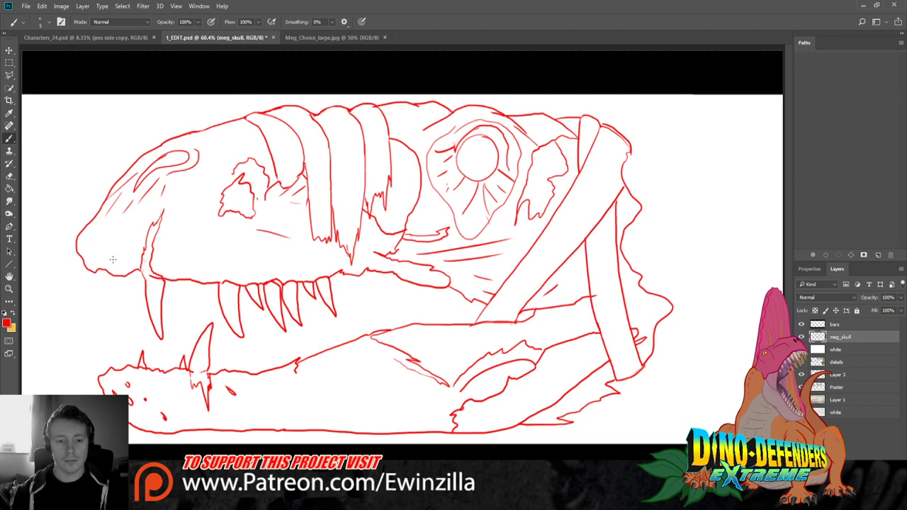
Draw short hatching lines along the snout tip and the upper jaw above the teeth
mouse_move(84, 255)
left_mouse_down()
mouse_move(99, 232)
mouse_move(111, 239)
left_mouse_up()
left_click_drag(112, 269, 121, 261)
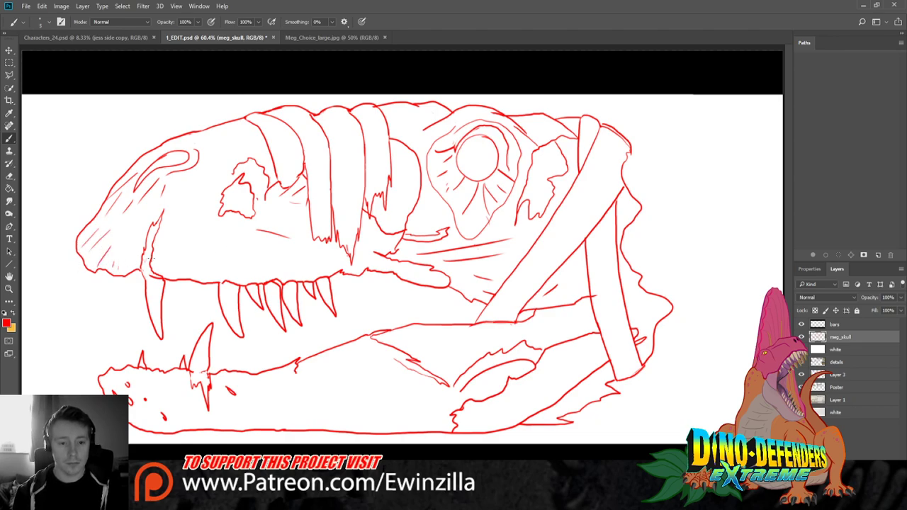
mouse_move(170, 274)
left_mouse_down()
mouse_move(192, 217)
mouse_move(183, 278)
left_mouse_up()
mouse_move(213, 239)
left_mouse_down()
mouse_move(200, 280)
mouse_move(223, 276)
left_mouse_up()
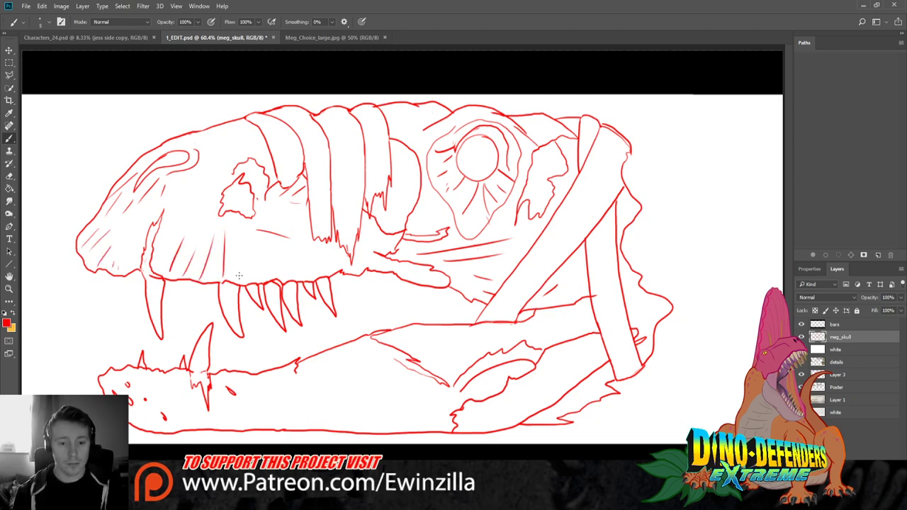
mouse_move(244, 237)
left_mouse_down()
mouse_move(236, 280)
mouse_move(261, 234)
left_mouse_up()
mouse_move(282, 278)
left_mouse_down()
mouse_move(285, 231)
mouse_move(292, 272)
mouse_move(320, 222)
left_mouse_up()
mouse_move(335, 270)
left_mouse_down()
mouse_move(341, 254)
mouse_move(349, 266)
left_mouse_up()
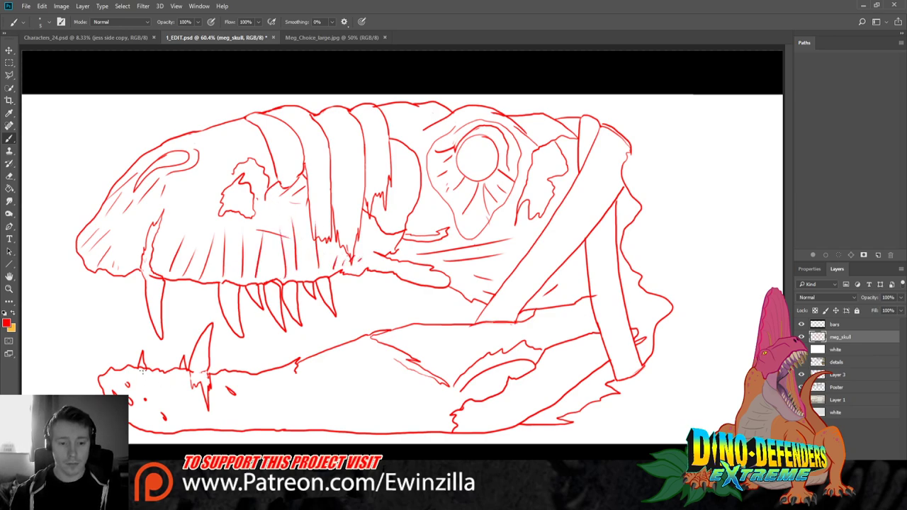
Draw short hatching lines below the upper edge of the lower jaw, from its front tip to the rising back part
left_click_drag(143, 370, 146, 392)
mouse_move(156, 373)
left_mouse_down()
mouse_move(157, 397)
mouse_move(170, 397)
left_mouse_up()
left_click_drag(186, 377, 193, 404)
left_click_drag(124, 371, 127, 394)
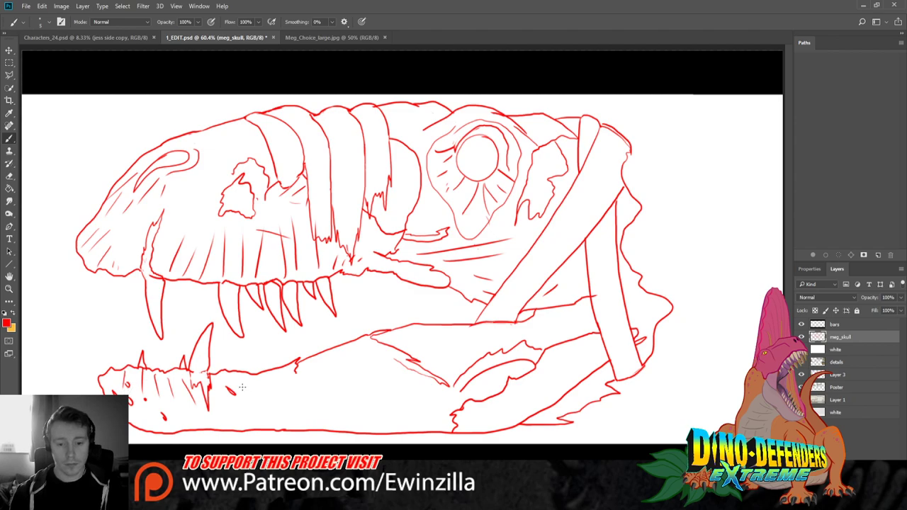
left_click_drag(231, 377, 249, 404)
left_click_drag(254, 378, 266, 403)
mouse_move(272, 378)
left_mouse_down()
mouse_move(275, 405)
mouse_move(287, 401)
left_mouse_up()
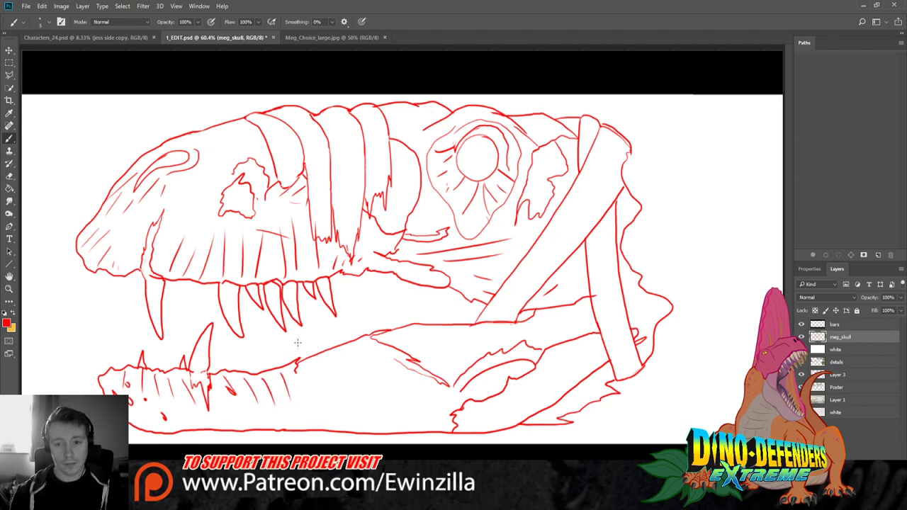
mouse_move(295, 370)
left_mouse_down()
mouse_move(298, 397)
mouse_move(311, 401)
left_mouse_up()
left_click_drag(318, 361, 322, 399)
mouse_move(329, 359)
left_mouse_down()
mouse_move(331, 400)
mouse_move(341, 377)
left_mouse_up()
left_click_drag(345, 353, 348, 367)
left_click_drag(353, 347, 359, 364)
mouse_move(368, 342)
left_mouse_down()
mouse_move(373, 354)
mouse_move(337, 341)
left_mouse_up()
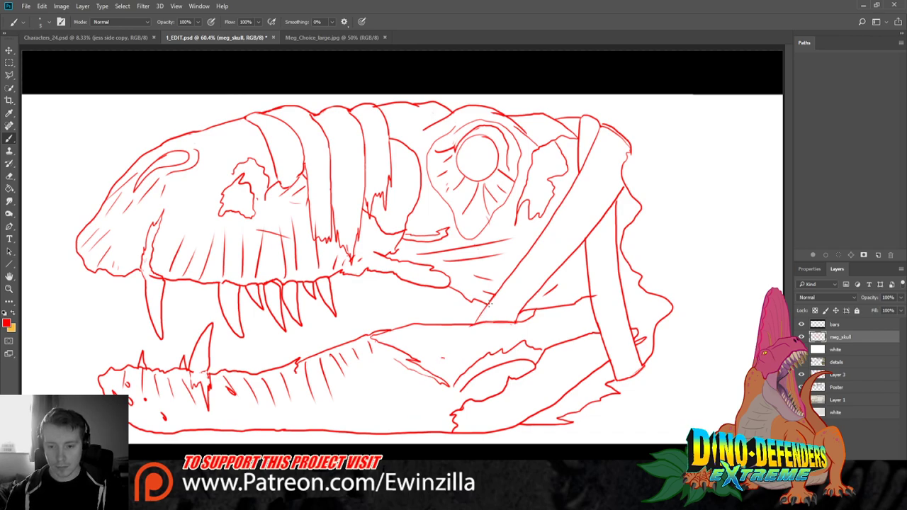
Extend both edges of the diagonal band straight down across the lower jaw to its bottom outline
left_click_drag(491, 304, 418, 394)
key("ctrl+z")
left_click_drag(485, 314, 388, 429)
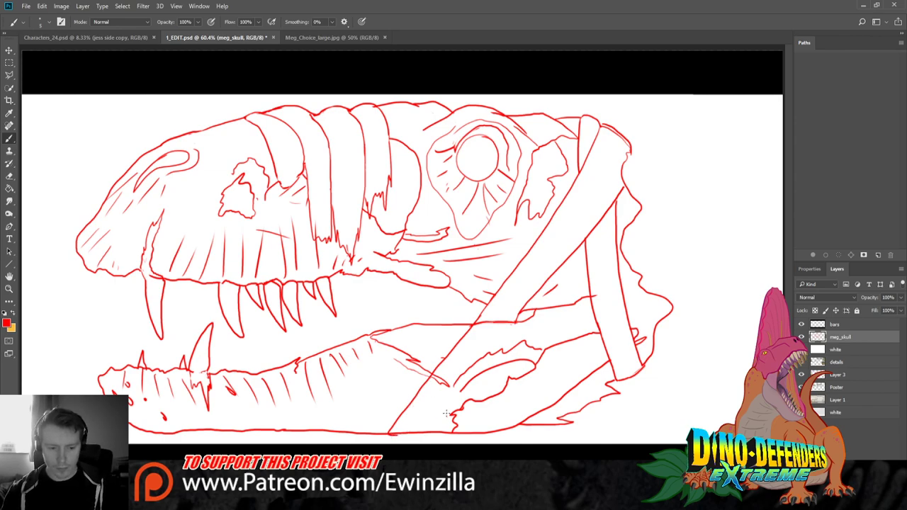
left_click_drag(521, 313, 420, 434)
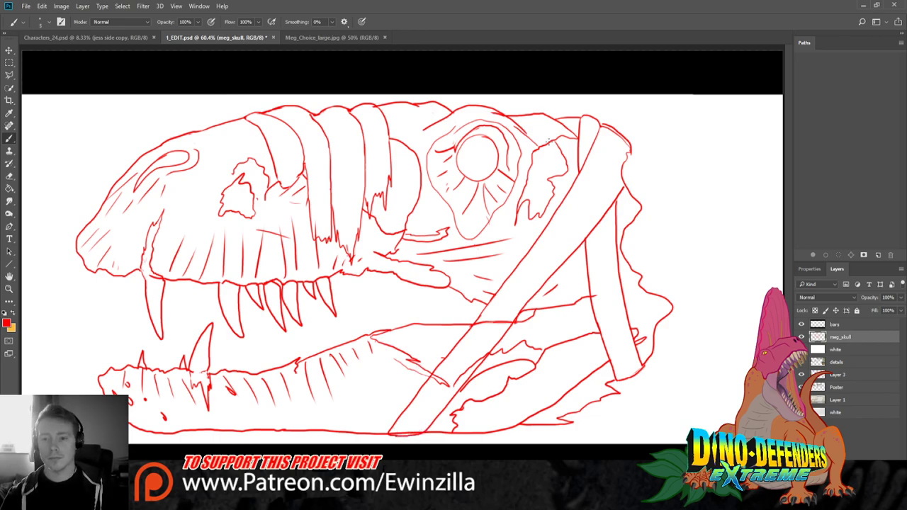
mouse_move(532, 109)
left_mouse_down()
mouse_move(510, 146)
mouse_move(524, 247)
left_mouse_up()
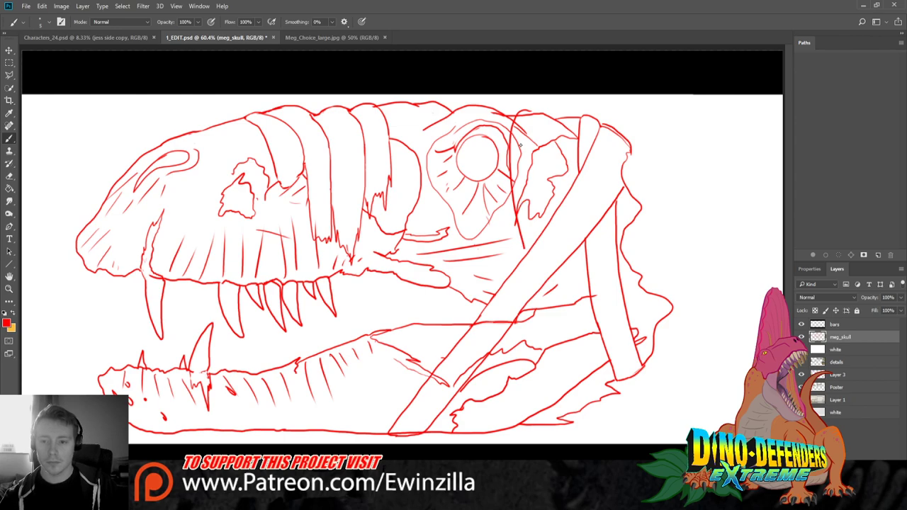
key("ctrl+z")
mouse_move(525, 110)
left_mouse_down()
mouse_move(512, 156)
mouse_move(528, 241)
left_mouse_up()
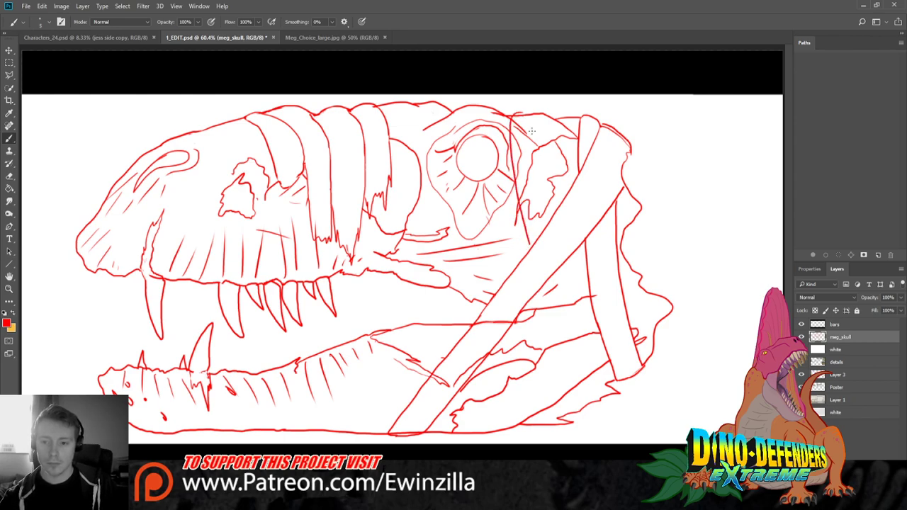
mouse_move(518, 113)
left_mouse_down()
mouse_move(537, 118)
mouse_move(557, 205)
left_mouse_up()
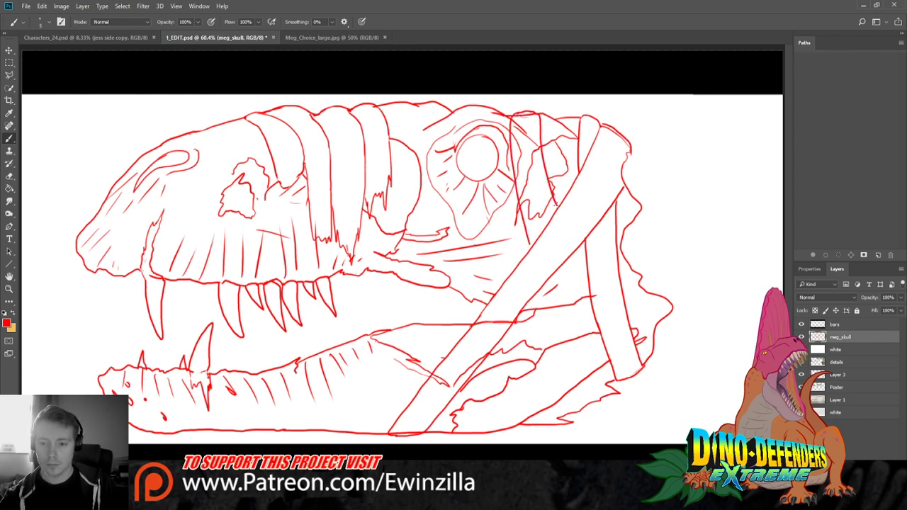
left_click_drag(572, 249, 618, 392)
key("ctrl+z")
key("ctrl+z")
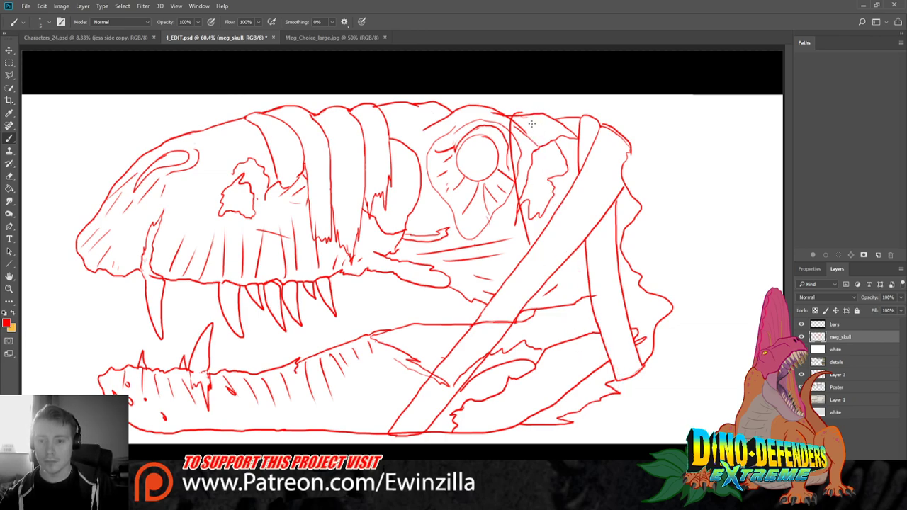
key("ctrl+z")
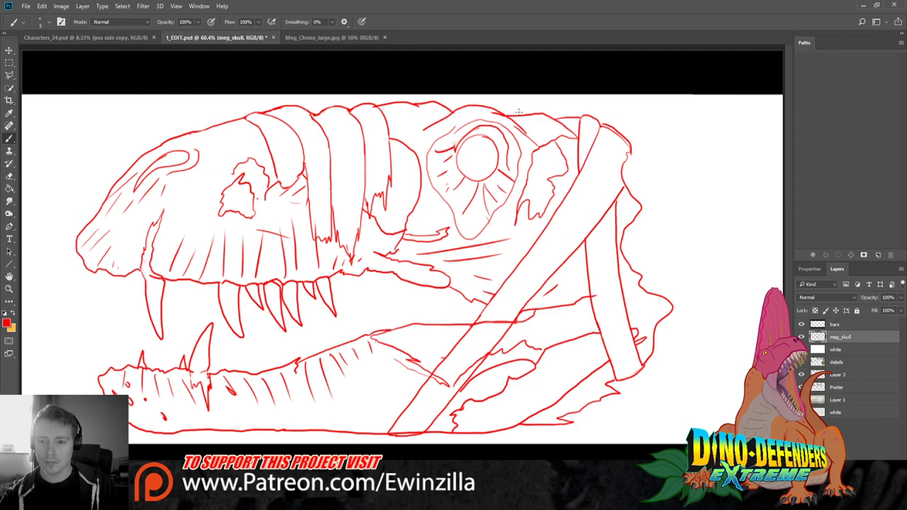
mouse_move(519, 112)
left_mouse_down()
mouse_move(508, 132)
mouse_move(513, 236)
left_mouse_up()
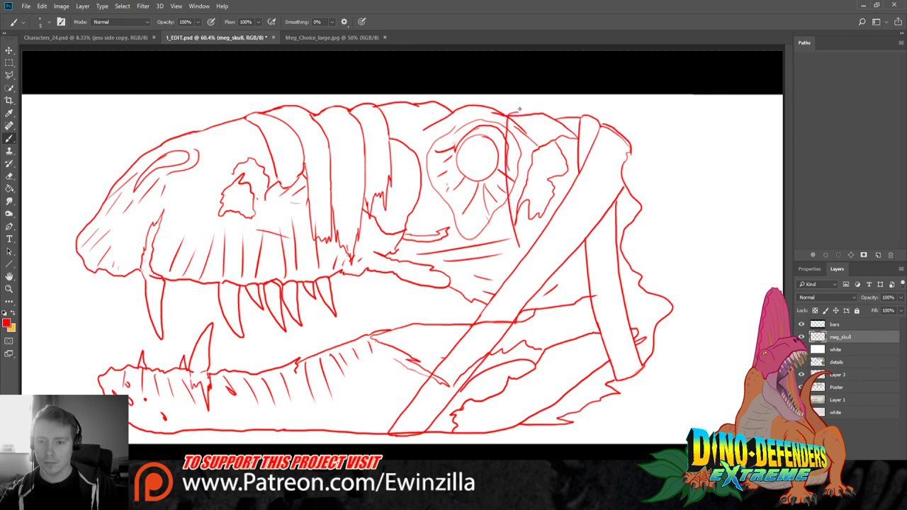
key("ctrl+z")
Draw a band behind the eye from the skull's top to the lower jaw's rear edge, interrupted by the diagonal band, with a short slanted line beside it
mouse_move(517, 113)
left_mouse_down()
mouse_move(509, 137)
mouse_move(526, 248)
left_mouse_up()
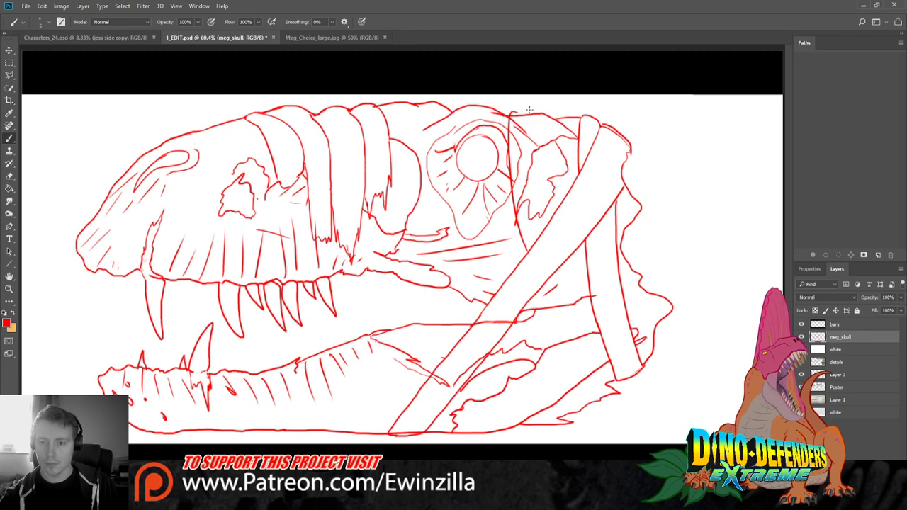
mouse_move(529, 110)
left_mouse_down()
mouse_move(541, 112)
mouse_move(554, 216)
left_mouse_up()
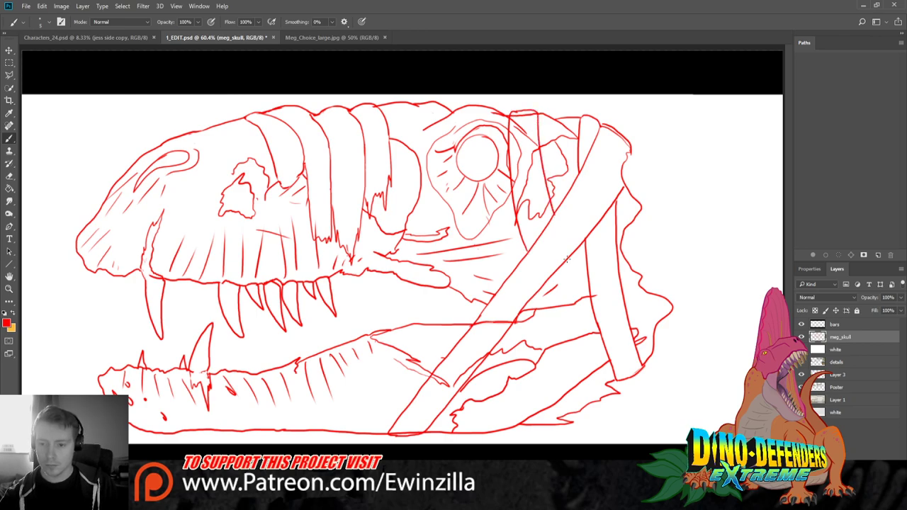
left_click_drag(567, 259, 620, 386)
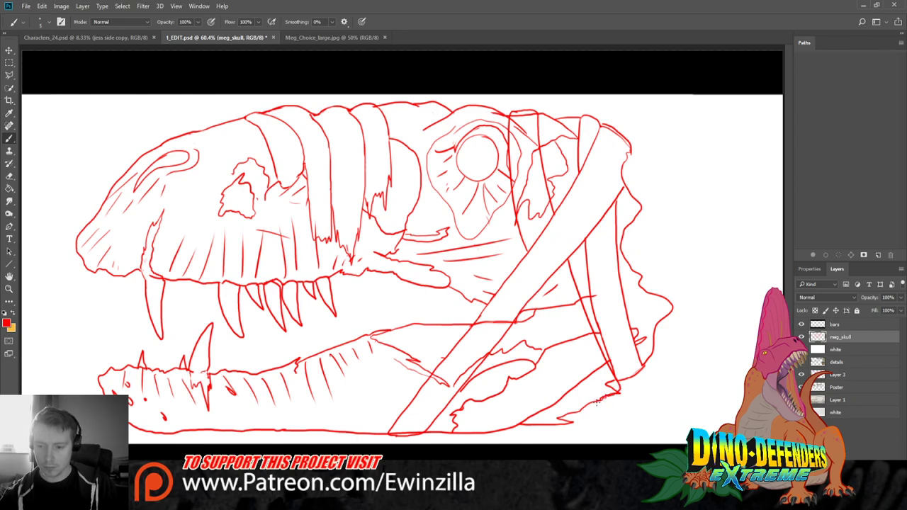
left_click_drag(598, 402, 541, 294)
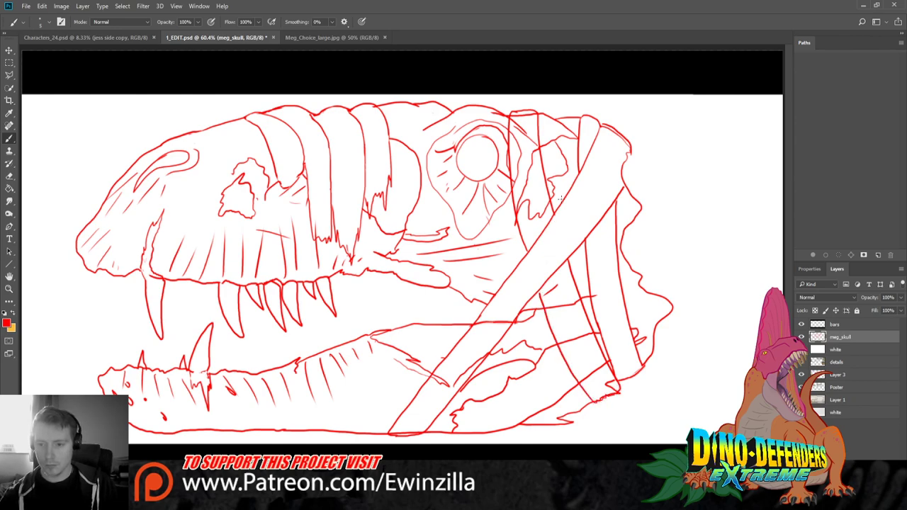
left_click_drag(580, 127, 546, 173)
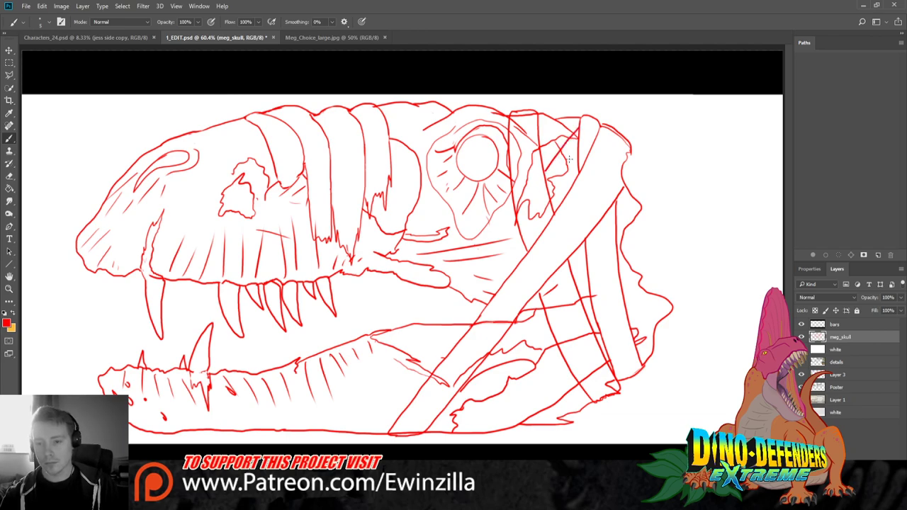
left_click_drag(513, 211, 475, 315)
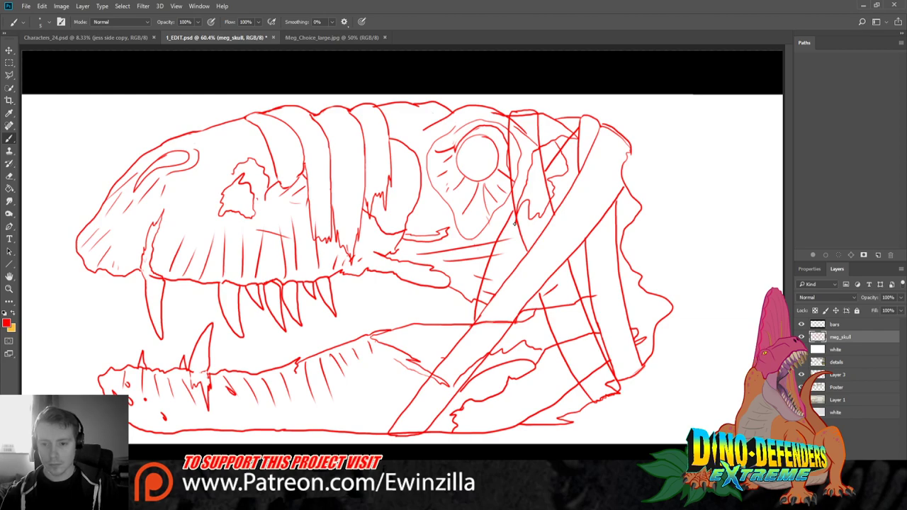
key("ctrl+z")
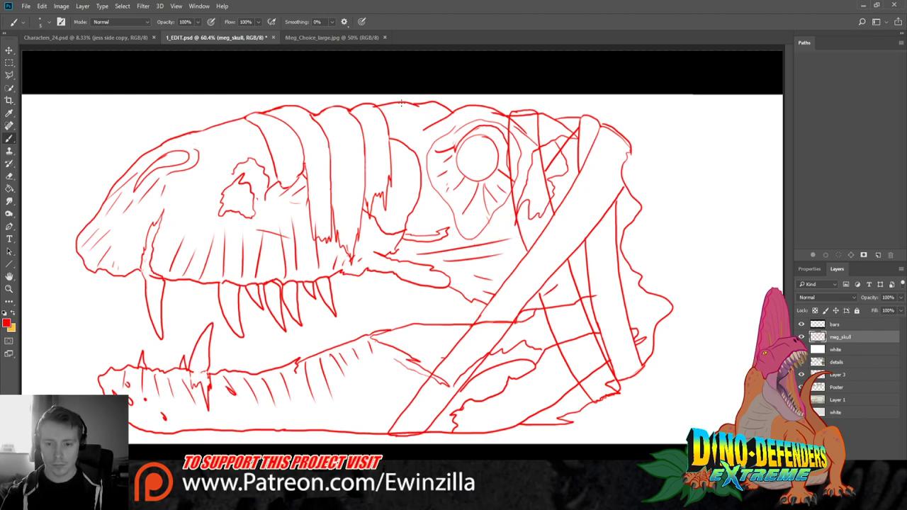
Draw a second band in front of the eye down to the lower jaw's bottom outline, plus a slanted line below the eye socket
mouse_move(401, 103)
left_mouse_down()
mouse_move(411, 242)
mouse_move(450, 355)
left_mouse_up()
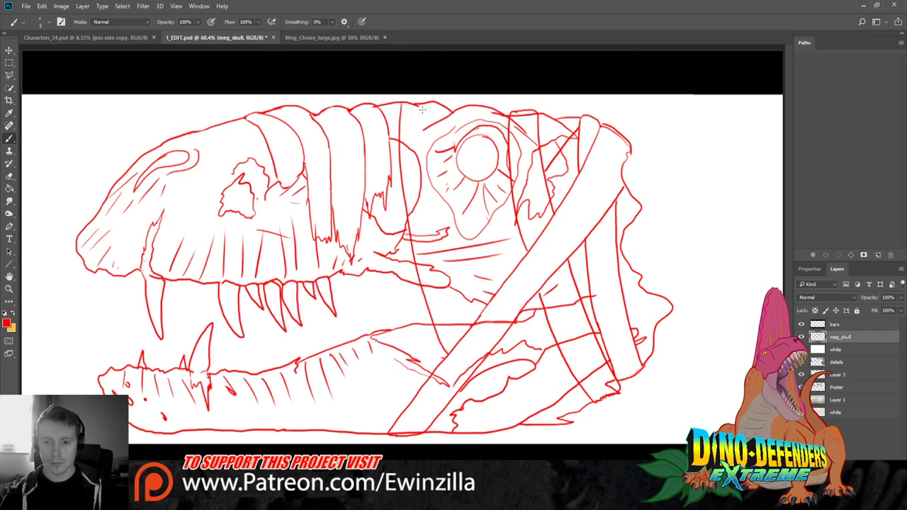
mouse_move(433, 104)
left_mouse_down()
mouse_move(425, 129)
mouse_move(448, 248)
mouse_move(527, 424)
mouse_move(505, 430)
mouse_move(464, 378)
left_mouse_up()
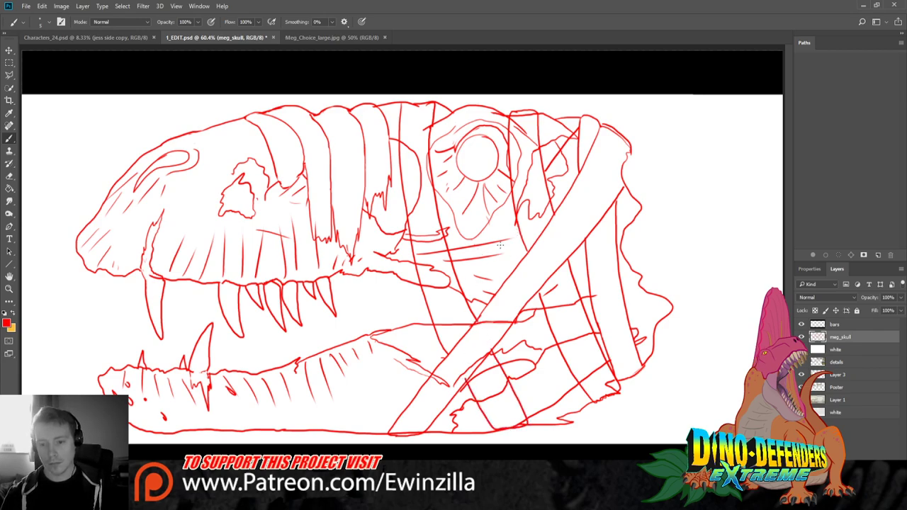
left_click_drag(516, 229, 469, 286)
key("ctrl+z")
left_click_drag(516, 225, 465, 293)
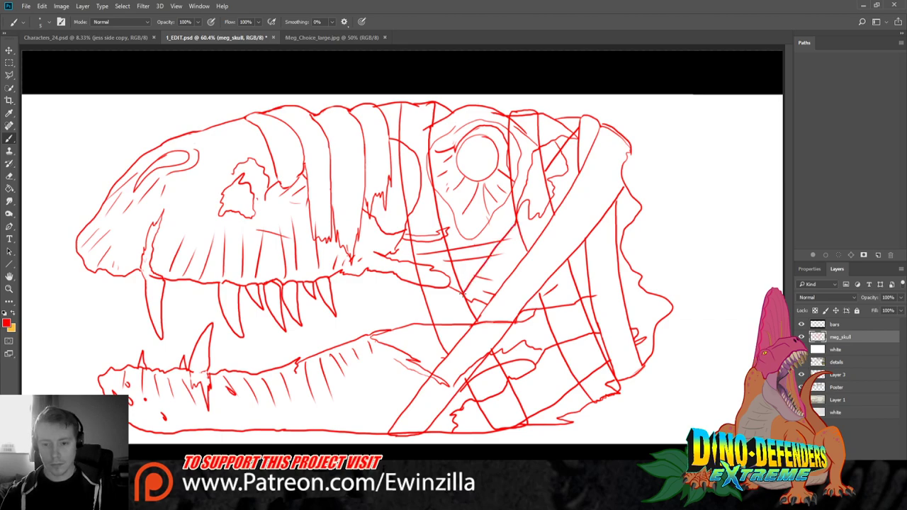
Add a short line ahead of the diagonal band at the mouth corner and a curved line continuing under the lower jaw's bottom outline
left_click_drag(435, 334, 426, 378)
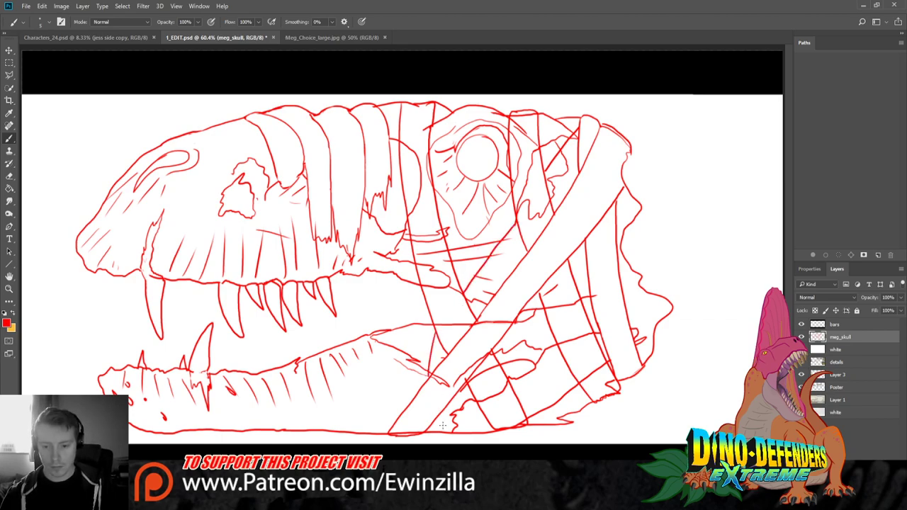
mouse_move(457, 416)
left_mouse_down()
mouse_move(481, 440)
mouse_move(482, 420)
mouse_move(461, 410)
mouse_move(465, 443)
mouse_move(485, 437)
left_mouse_up()
key("ctrl+z")
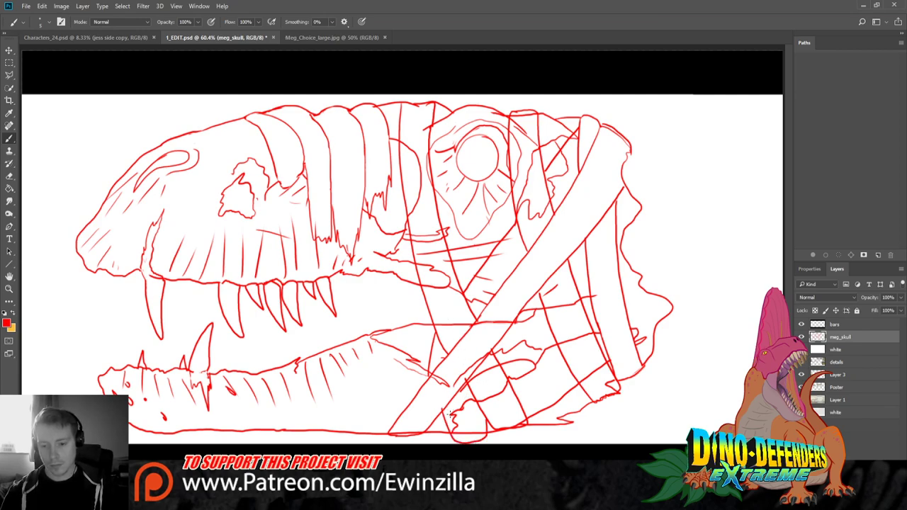
key("ctrl+z")
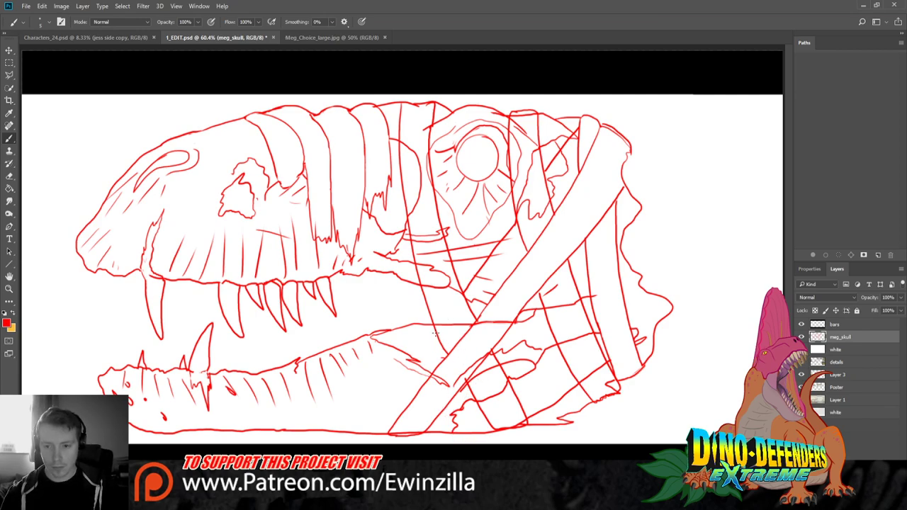
left_click_drag(434, 327, 425, 377)
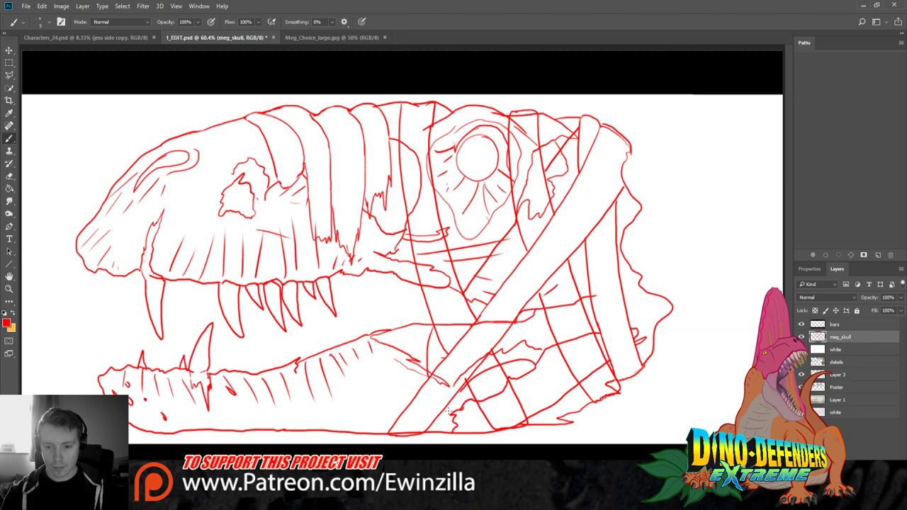
mouse_move(448, 410)
left_mouse_down()
mouse_move(450, 430)
mouse_move(482, 436)
mouse_move(509, 421)
left_mouse_up()
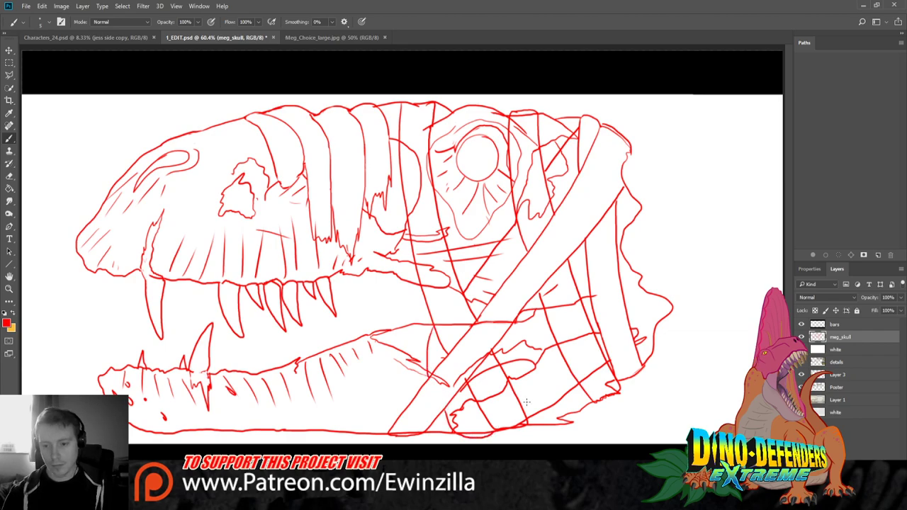
Smudge out the stripe, brow and jaw lines running through the band in front of the eye
key("r")
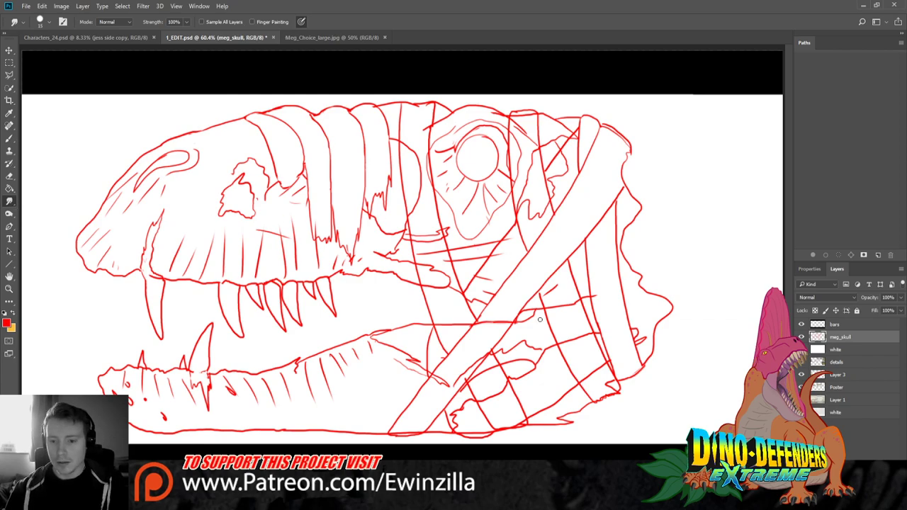
mouse_move(411, 158)
left_mouse_down()
mouse_move(421, 197)
mouse_move(426, 124)
left_mouse_up()
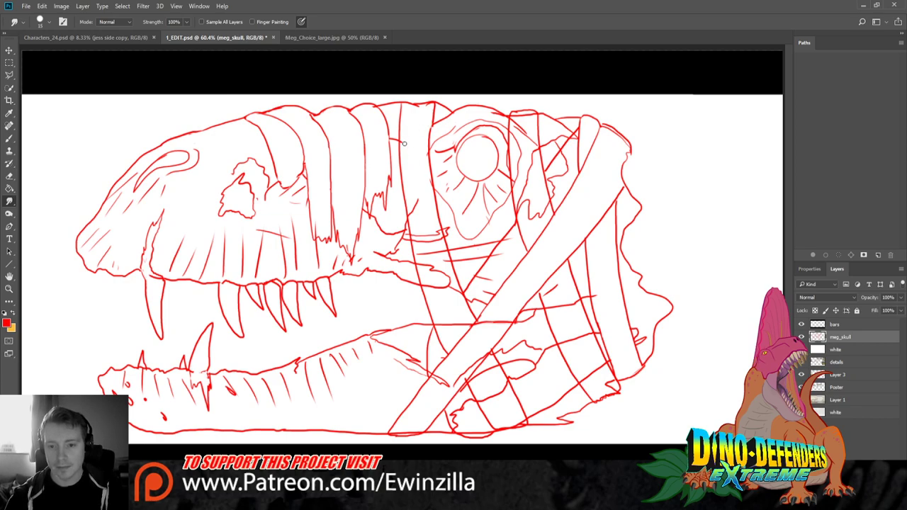
mouse_move(404, 147)
left_mouse_down()
mouse_move(415, 236)
mouse_move(411, 221)
mouse_move(425, 252)
mouse_move(433, 223)
mouse_move(451, 302)
mouse_move(452, 276)
mouse_move(432, 255)
mouse_move(432, 294)
mouse_move(423, 274)
mouse_move(419, 230)
left_mouse_up()
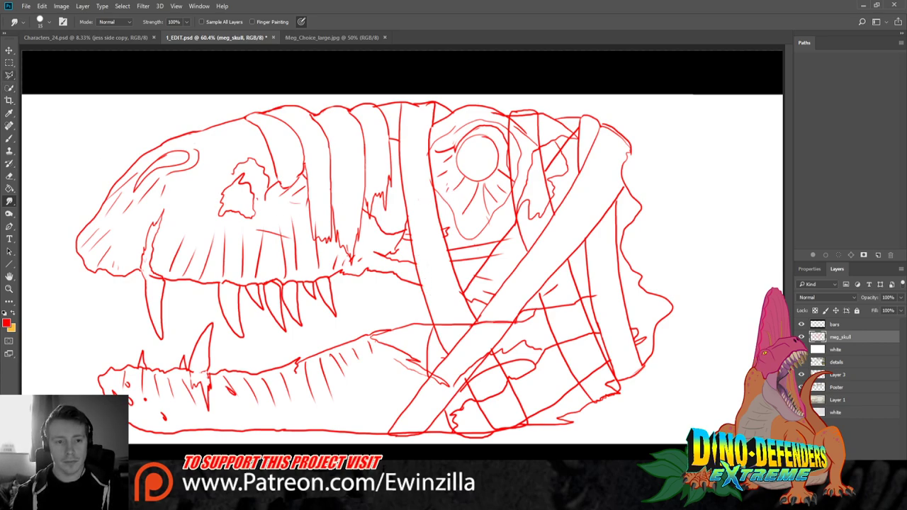
Cut the whole lower jaw out of meg_skull onto its own layer and move it up against the upper jaw
left_click(9, 75)
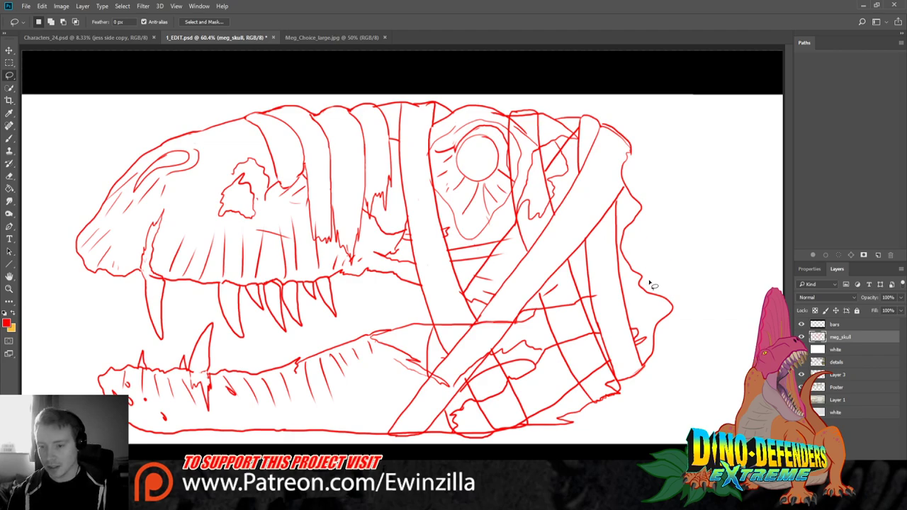
mouse_move(650, 283)
left_mouse_down()
mouse_move(234, 357)
mouse_move(217, 330)
mouse_move(183, 343)
mouse_move(146, 339)
mouse_move(167, 456)
mouse_move(666, 429)
mouse_move(723, 268)
left_mouse_up()
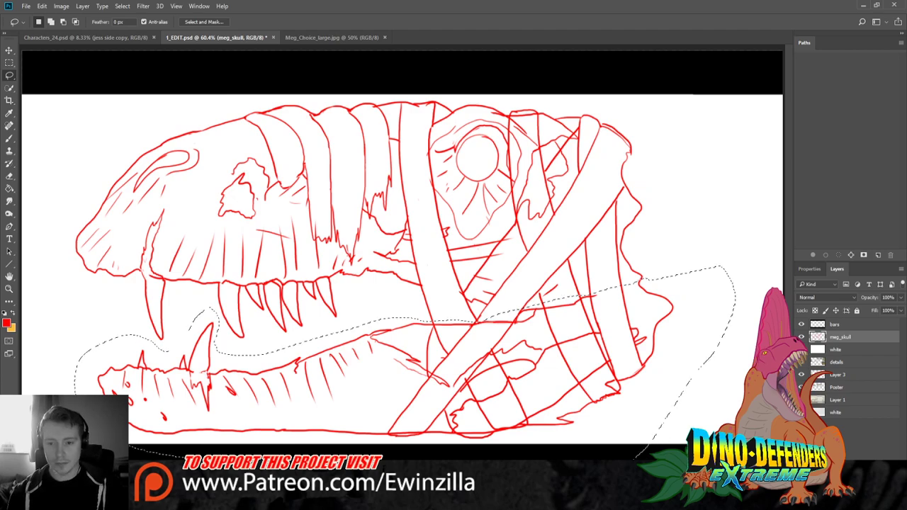
key("Delete")
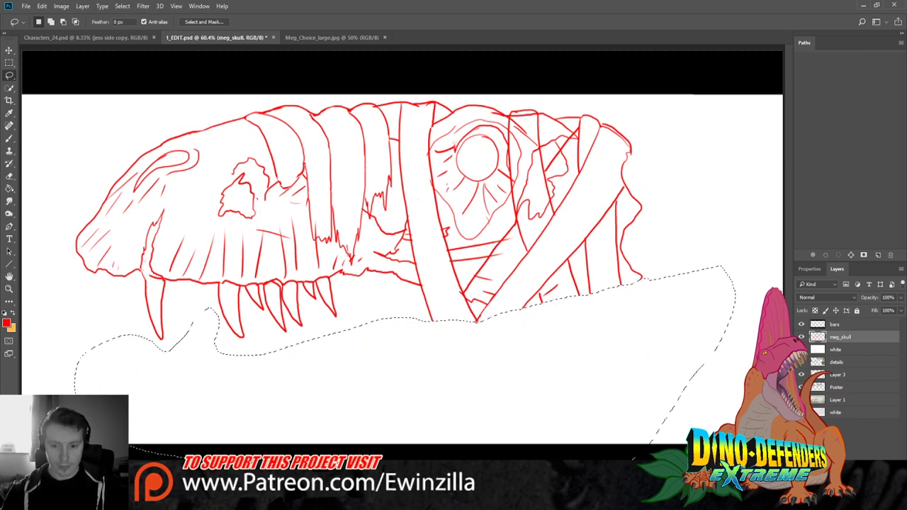
key("ctrl+v")
key("v")
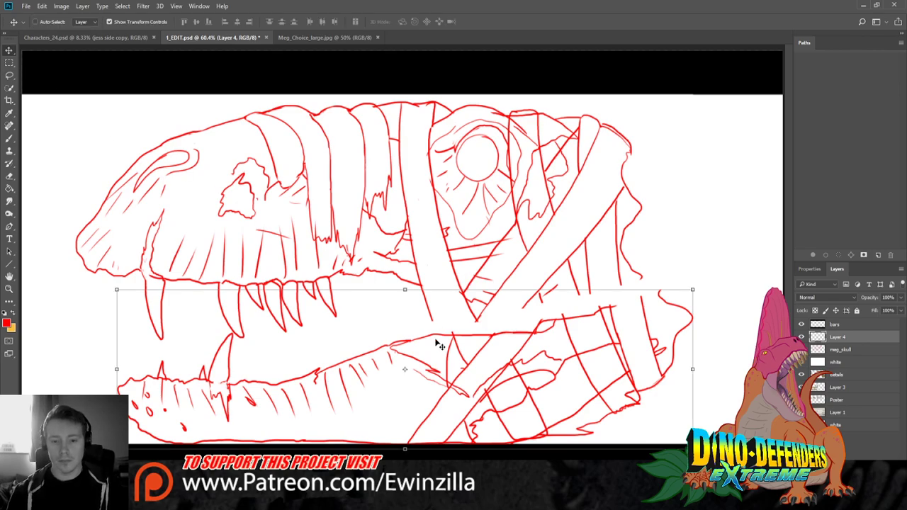
mouse_move(439, 345)
left_mouse_down()
mouse_move(405, 300)
mouse_move(402, 339)
mouse_move(404, 313)
left_mouse_up()
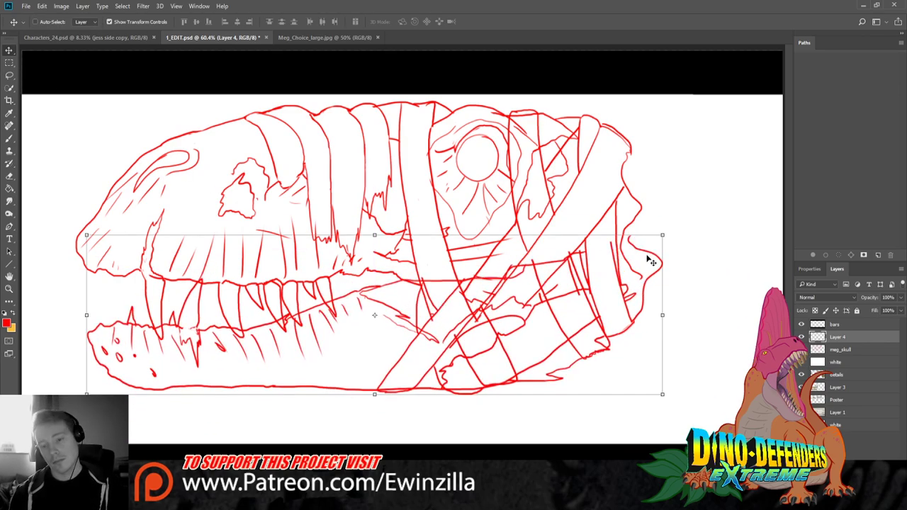
Rotate the lower jaw 8.67°, stretch its height to 121.79% and position it so the mouth is closed
mouse_move(672, 230)
left_mouse_down()
mouse_move(685, 254)
mouse_move(670, 216)
left_mouse_up()
left_click_drag(376, 319, 383, 354)
left_click_drag(674, 256, 618, 312)
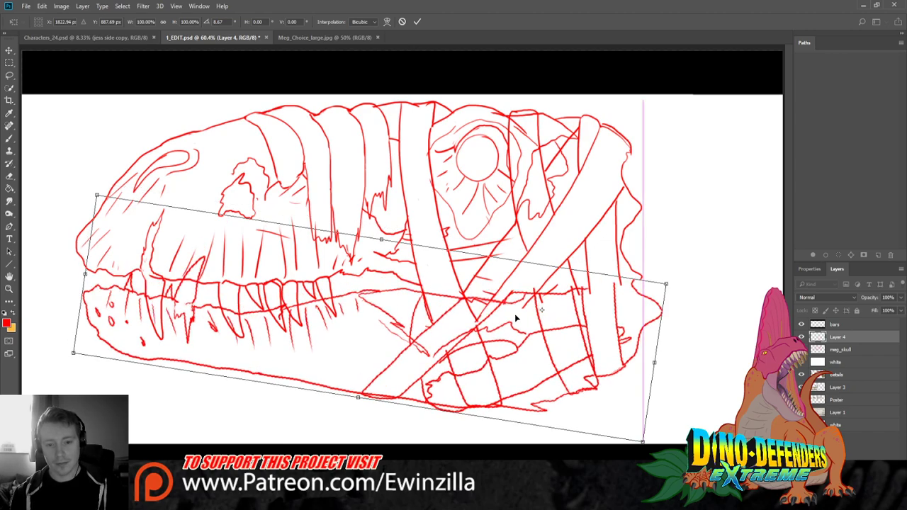
left_click_drag(522, 319, 525, 297)
mouse_move(519, 298)
left_mouse_down()
mouse_move(508, 299)
mouse_move(517, 295)
left_mouse_up()
left_click_drag(358, 384, 344, 418)
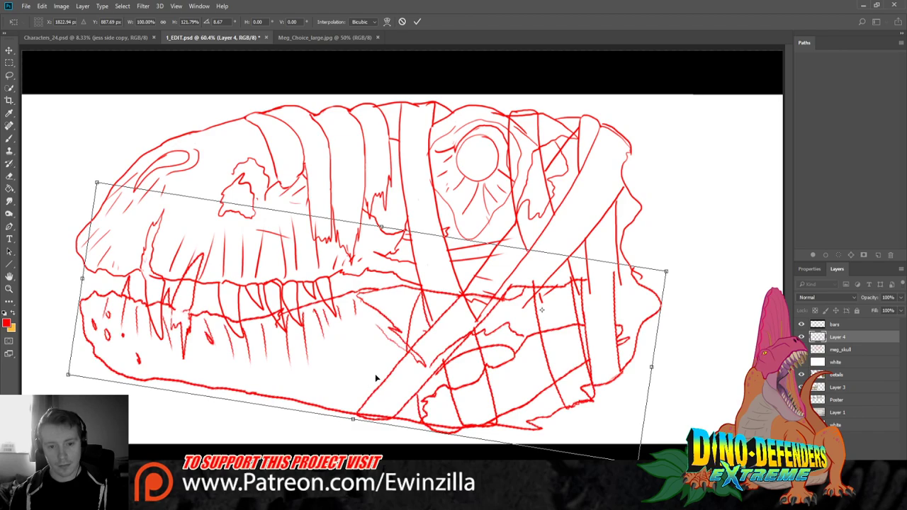
left_click_drag(377, 379, 380, 365)
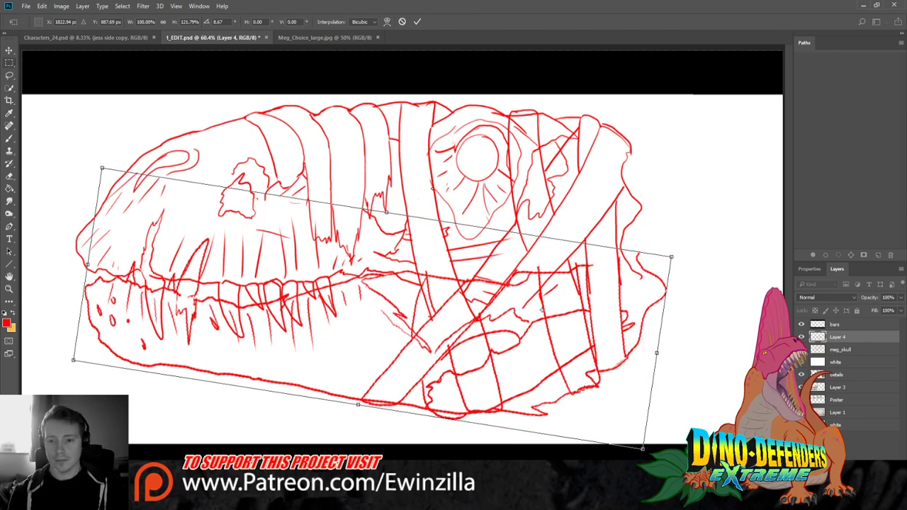
key("m")
key("v")
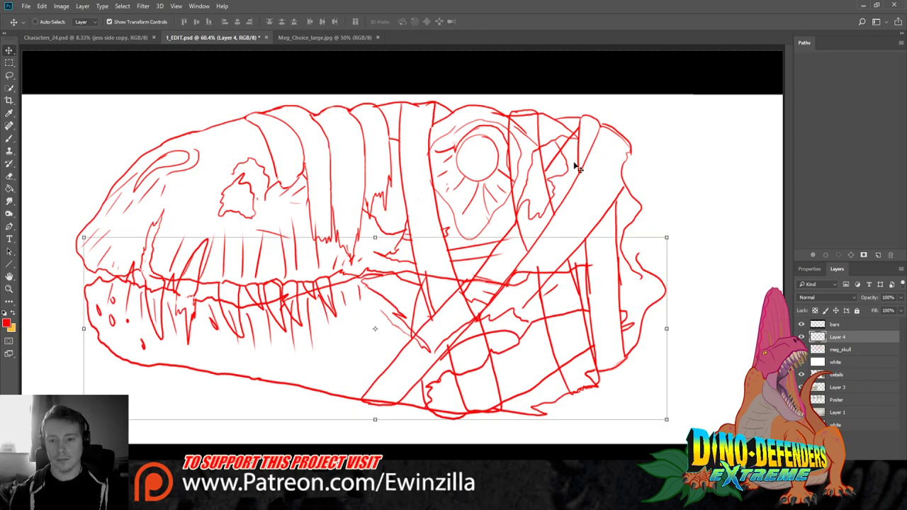
Combine the lower jaw layer with meg_skull, then rotate the whole skull -3.67° and shift it slightly down
left_click(841, 353, "shift")
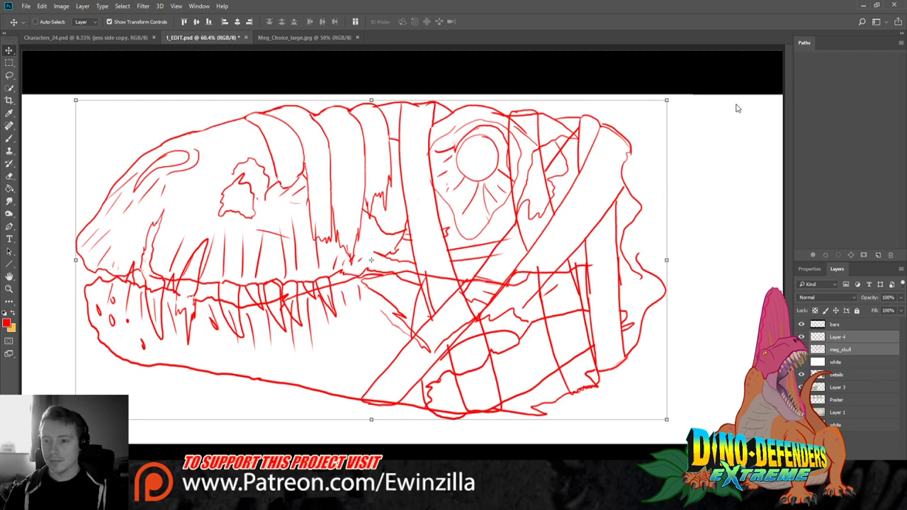
key("ctrl+e")
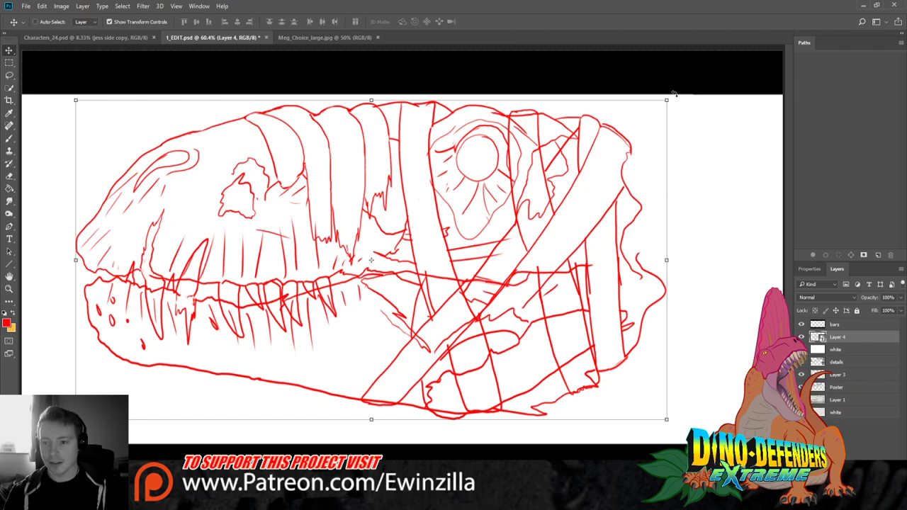
left_click_drag(675, 93, 658, 67)
left_click_drag(590, 125, 604, 153)
mouse_move(758, 171)
left_mouse_down()
mouse_move(761, 156)
mouse_move(766, 189)
mouse_move(764, 180)
left_mouse_up()
left_click_drag(636, 227, 640, 216)
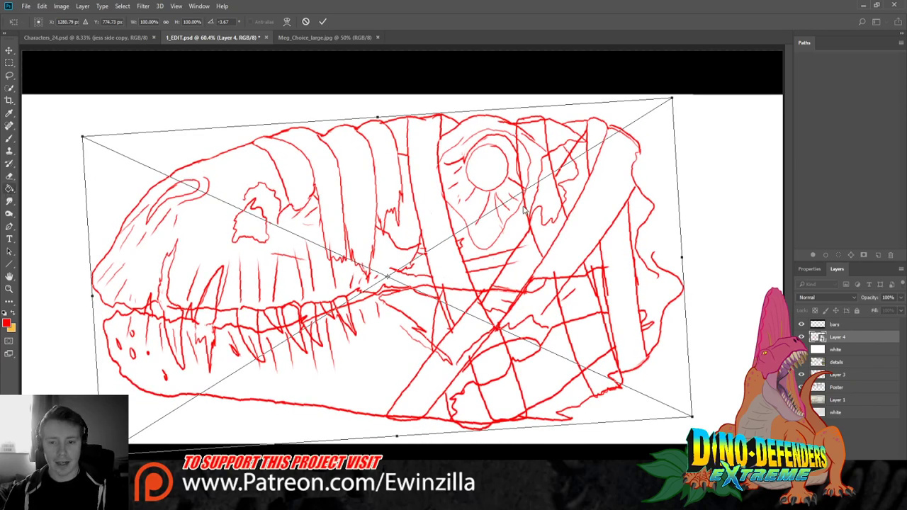
key("Return")
Smudge out the jaw lines that overlap the tall front lower tooth and the row of upper teeth
key("g")
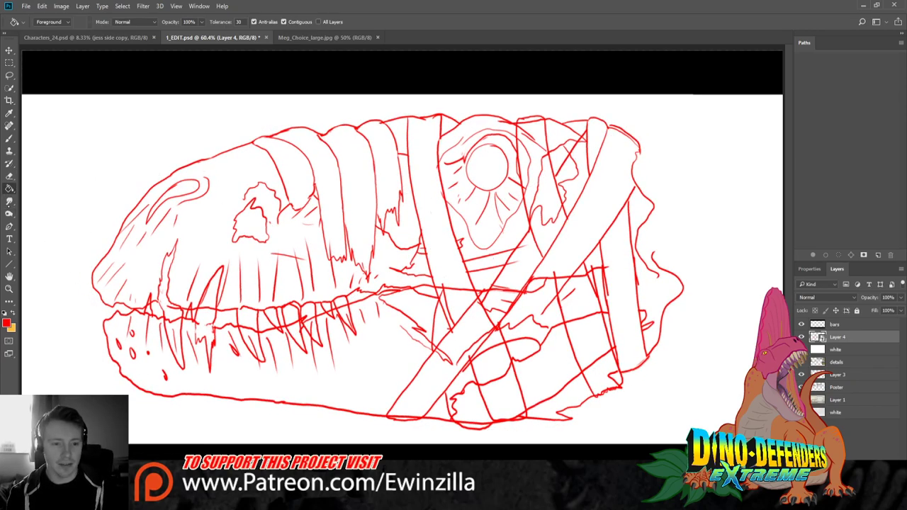
left_click(9, 202)
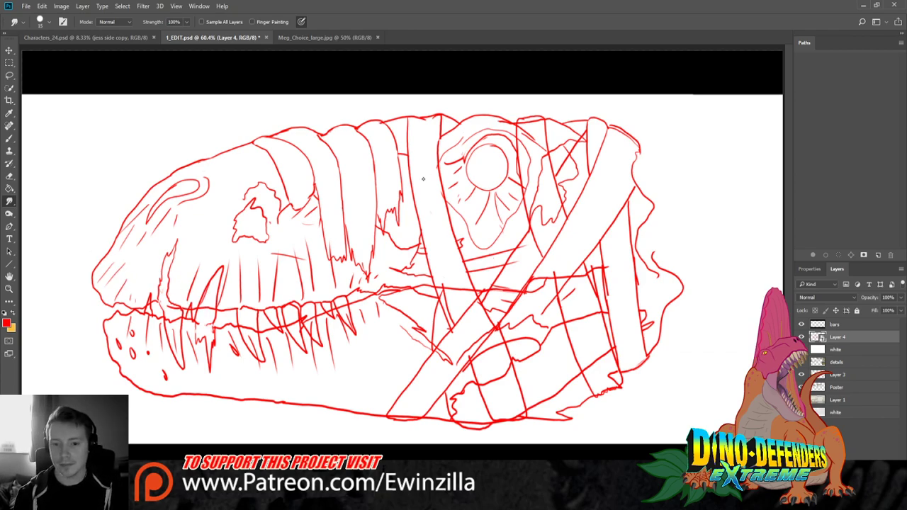
left_click_drag(211, 287, 203, 306)
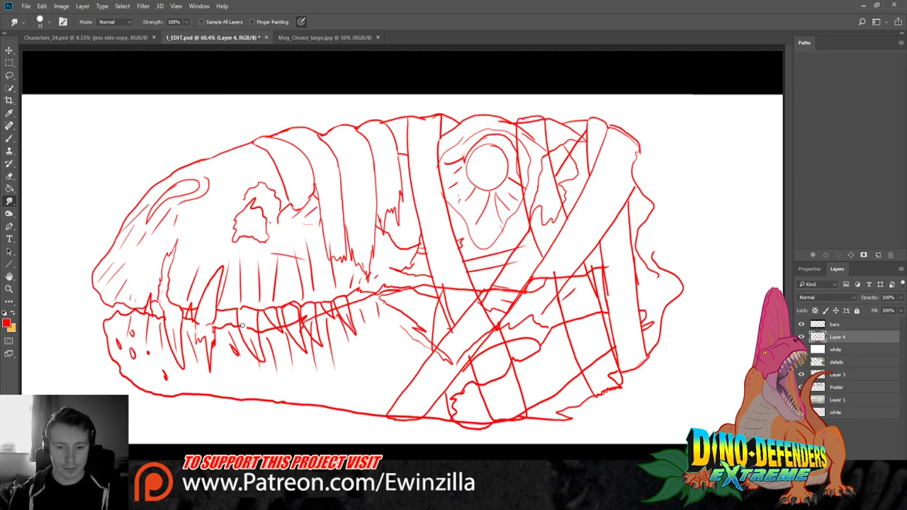
left_click_drag(246, 328, 258, 352)
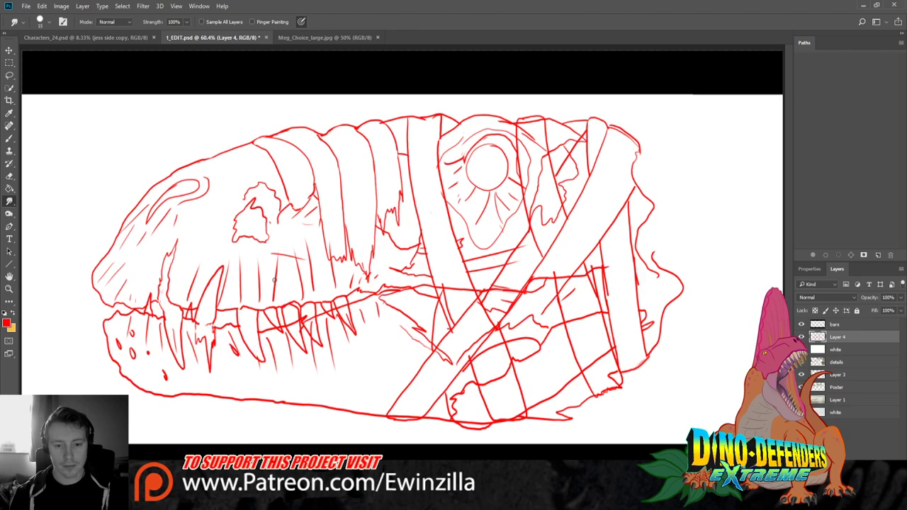
mouse_move(290, 314)
left_mouse_down()
mouse_move(290, 326)
mouse_move(345, 315)
mouse_move(350, 323)
left_mouse_up()
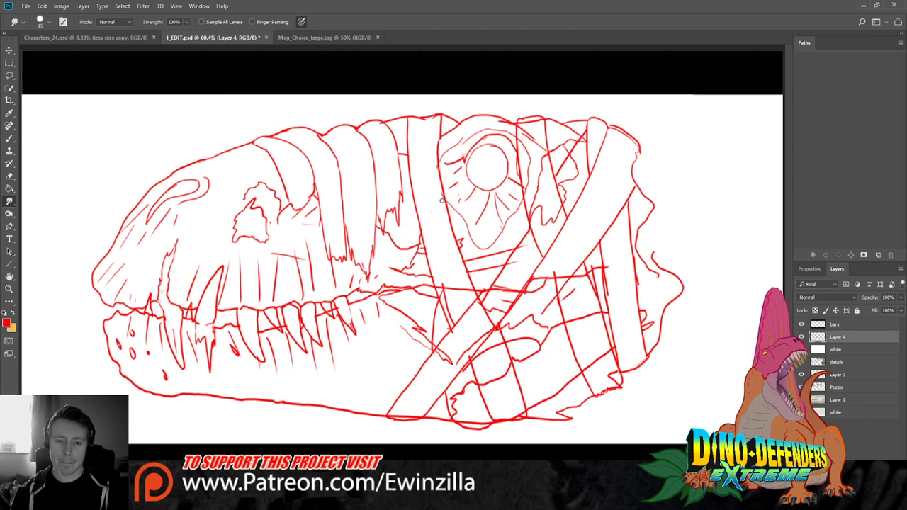
Smudge out the remaining stray lines between the middle and rear upper teeth
mouse_move(340, 306)
left_mouse_down()
mouse_move(351, 322)
mouse_move(290, 333)
left_mouse_up()
left_click_drag(255, 338, 250, 354)
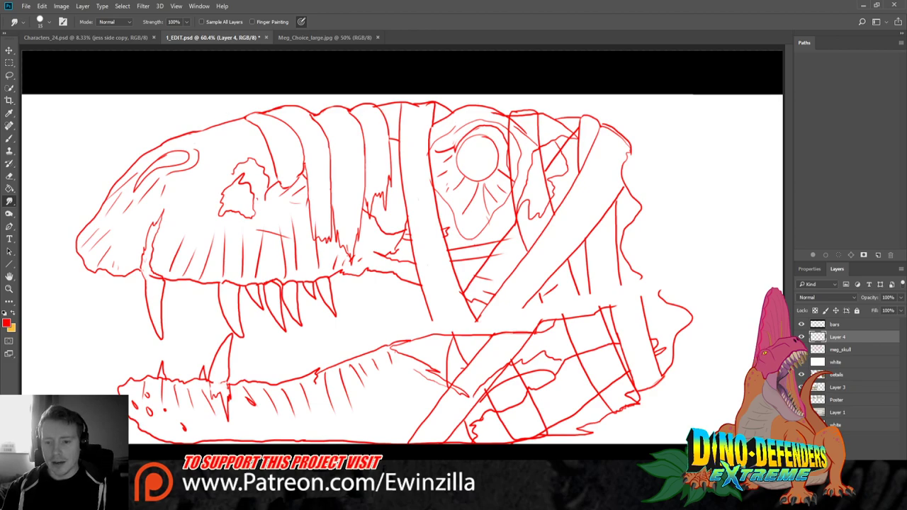
Hide Layer 4 and try turning the meg_skull upper skull upside down at a rotation of 179.38°
left_click(801, 337)
left_click(844, 350)
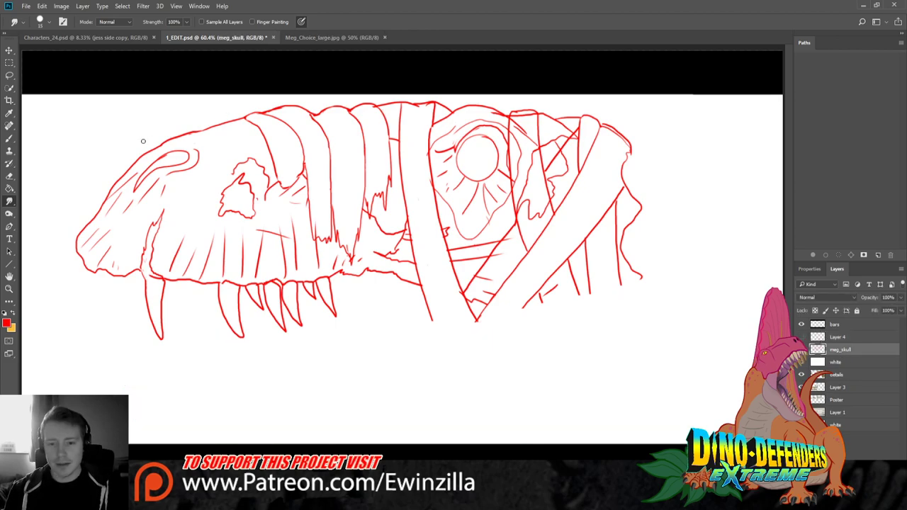
key("ctrl+t")
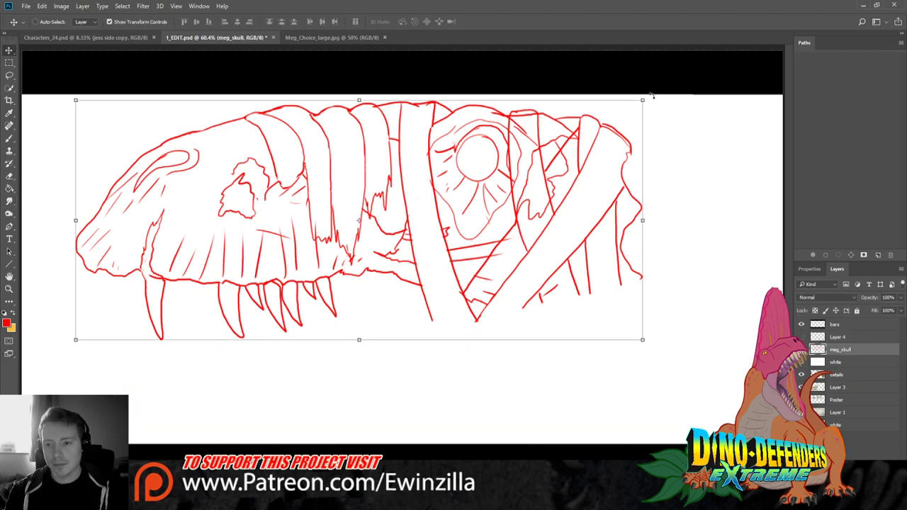
mouse_move(655, 95)
left_mouse_down()
mouse_move(246, 2)
mouse_move(42, 86)
mouse_move(40, 260)
mouse_move(60, 338)
left_mouse_up()
left_click_drag(184, 221, 228, 291)
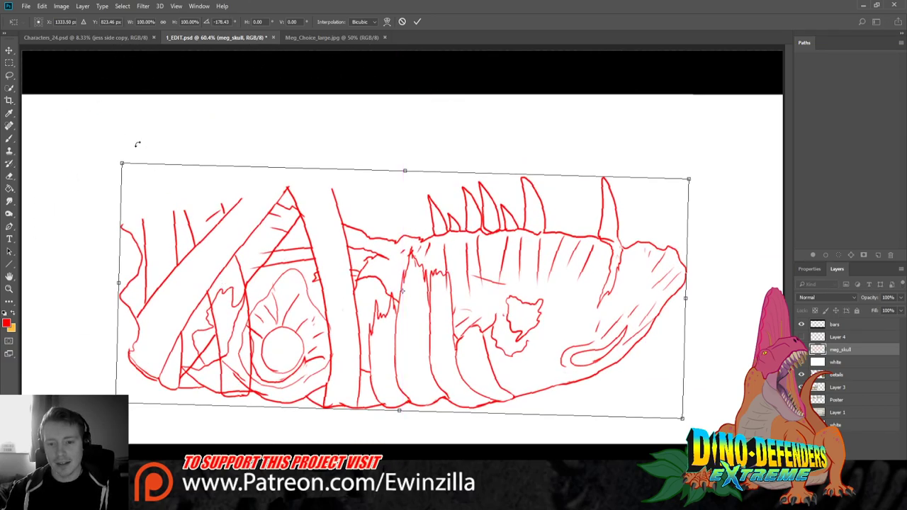
left_click_drag(127, 133, 102, 132)
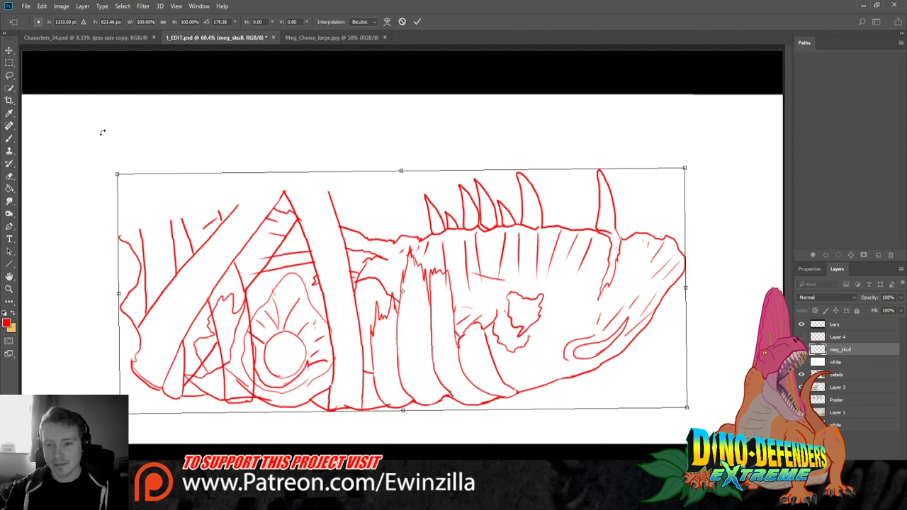
mouse_move(254, 225)
left_mouse_down()
mouse_move(170, 212)
mouse_move(246, 211)
left_mouse_up()
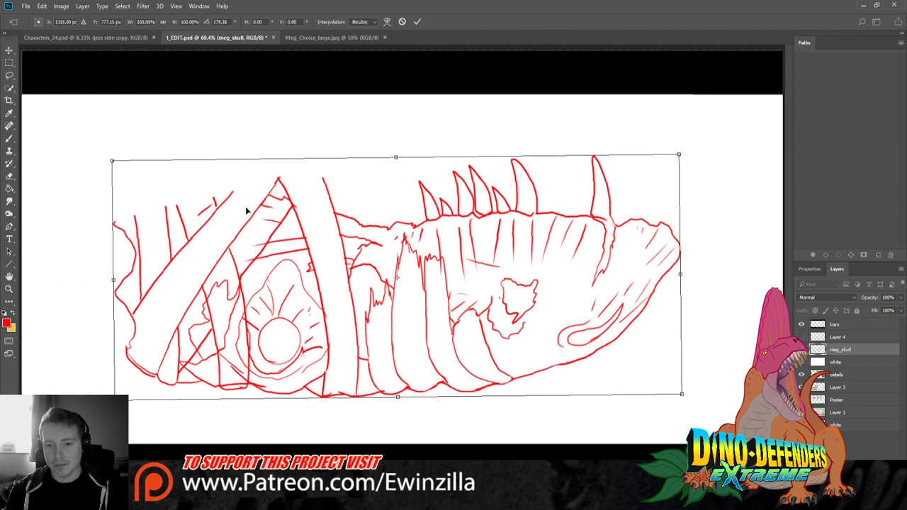
Mirror the upturned upper skull horizontally, enlarge it to 125.59% width and 122.18% height, and reposition it on the canvas
mouse_move(679, 154)
left_mouse_down()
mouse_move(106, 134)
mouse_move(487, 140)
mouse_move(603, 131)
mouse_move(594, 138)
mouse_move(620, 126)
mouse_move(651, 143)
mouse_move(660, 129)
left_mouse_up()
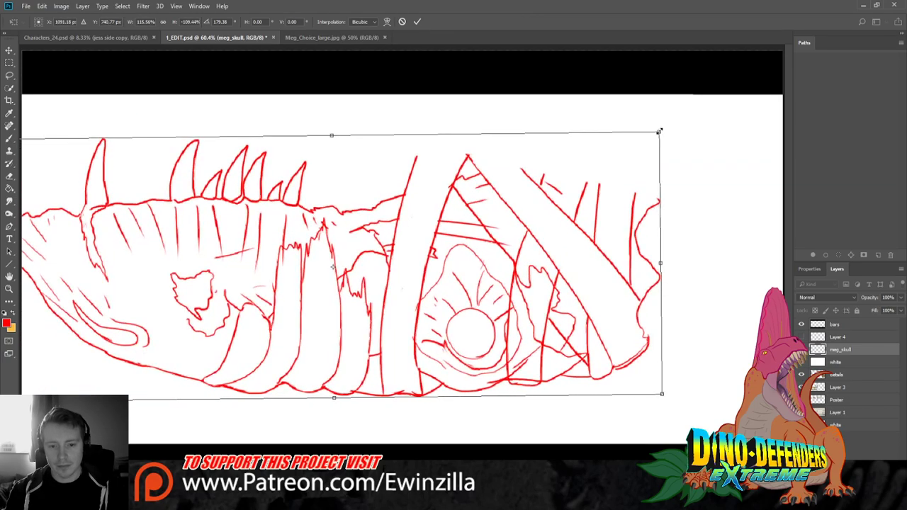
left_click_drag(438, 197, 509, 222)
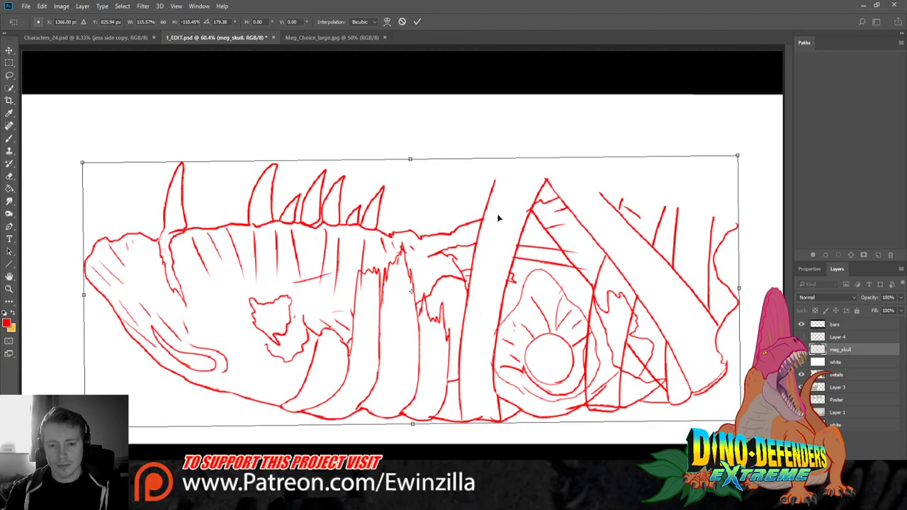
mouse_move(488, 211)
left_mouse_down()
mouse_move(364, 212)
mouse_move(431, 219)
left_mouse_up()
left_click_drag(100, 170, 41, 142)
mouse_move(139, 191)
left_mouse_down()
mouse_move(139, 173)
mouse_move(127, 175)
left_mouse_up()
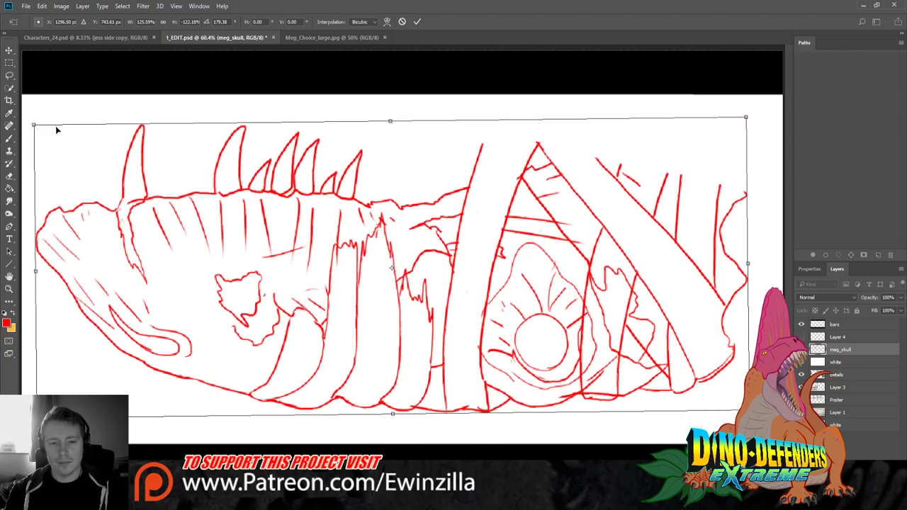
key("Return")
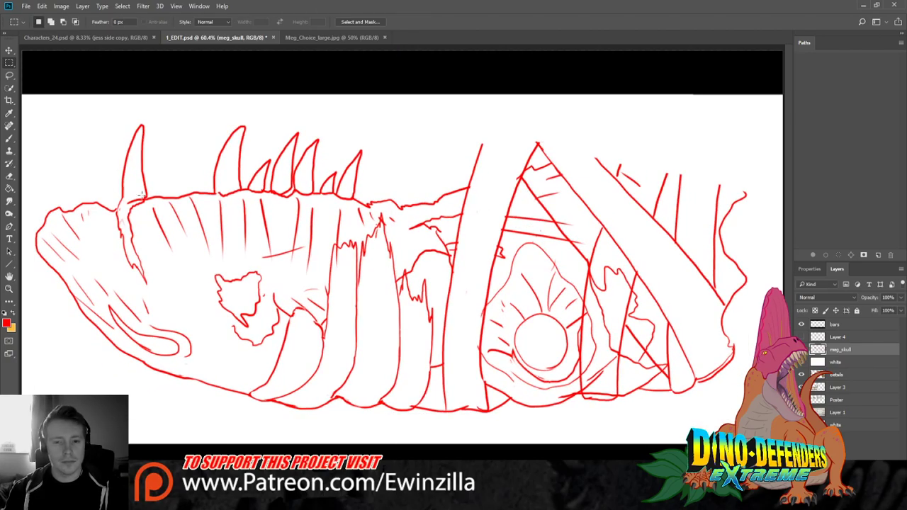
Try smudging a rounded end onto the broad band in front of the upturned skull's eye socket
left_click(10, 201)
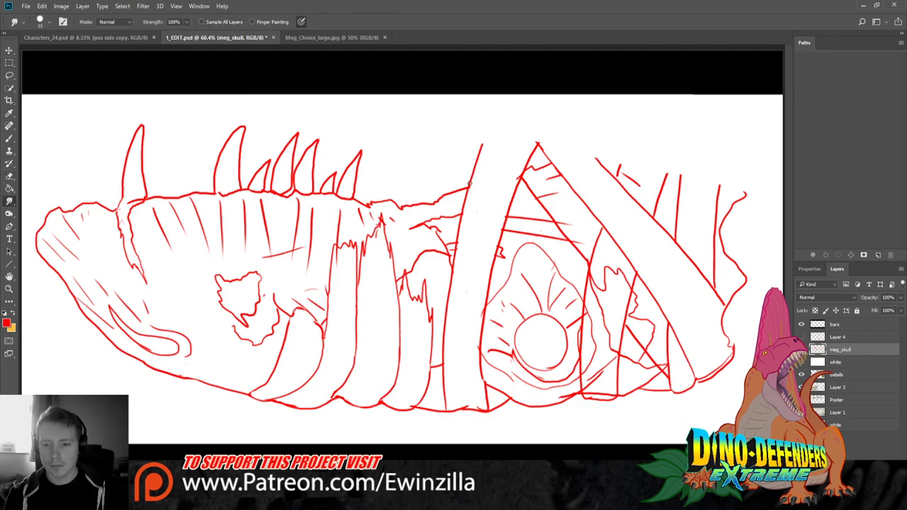
mouse_move(469, 183)
left_mouse_down()
mouse_move(498, 163)
mouse_move(521, 168)
mouse_move(472, 175)
mouse_move(476, 155)
left_mouse_up()
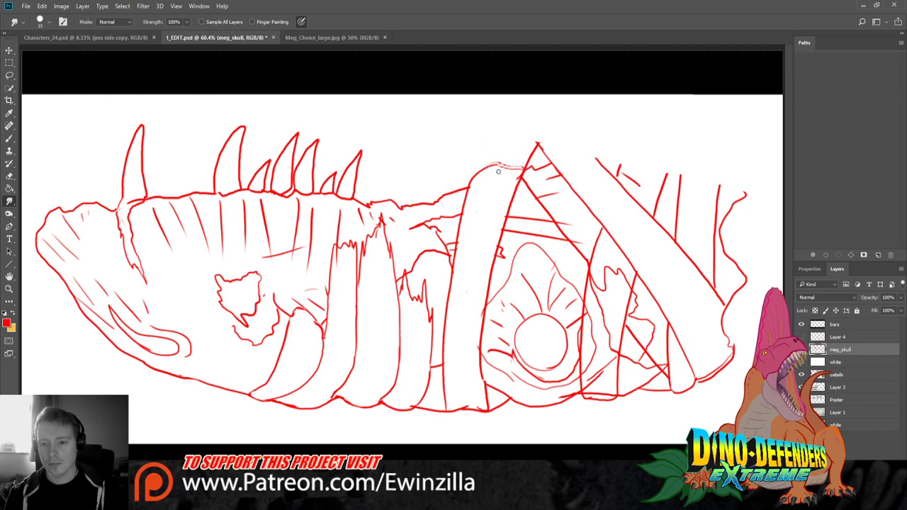
mouse_move(525, 167)
left_mouse_down()
mouse_move(498, 165)
mouse_move(472, 178)
left_mouse_up()
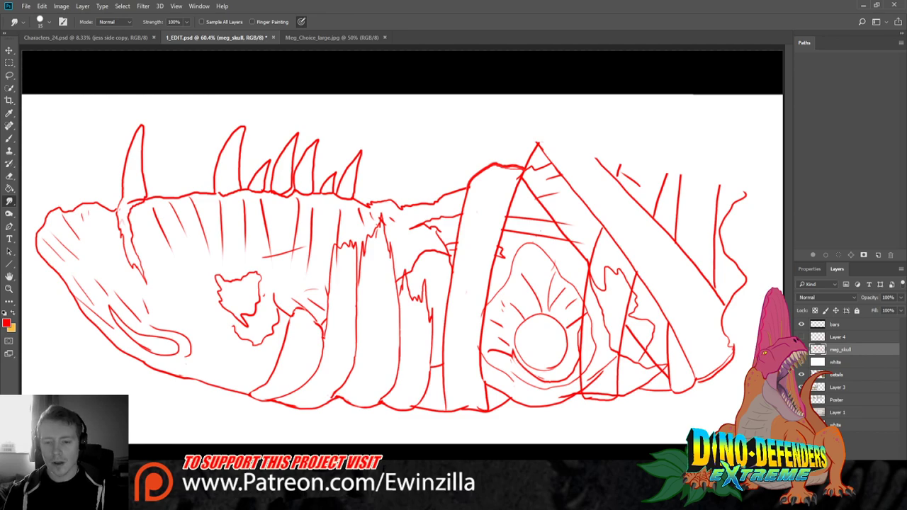
Undo the smudging, the upper skull transform and the lower jaw separation, back to the lower jaw selection on meg_skull
key("ctrl+alt+z")
key("ctrl+alt+z")
key("ctrl+alt+z")
key("ctrl+alt+z")
key("ctrl+alt+z")
key("ctrl+alt+z")
key("ctrl+alt+z")
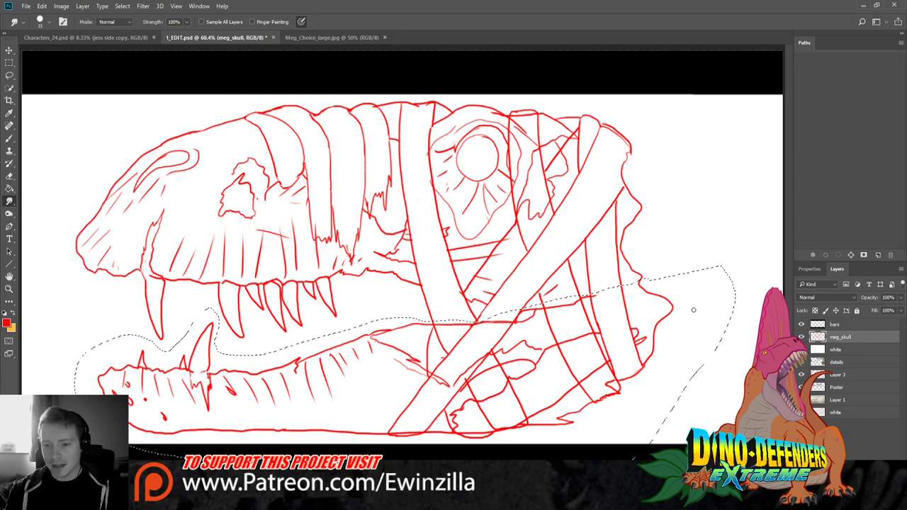
Move the selected lower jaw up toward the upper jaw and rotate it 1.53°
left_click(9, 51)
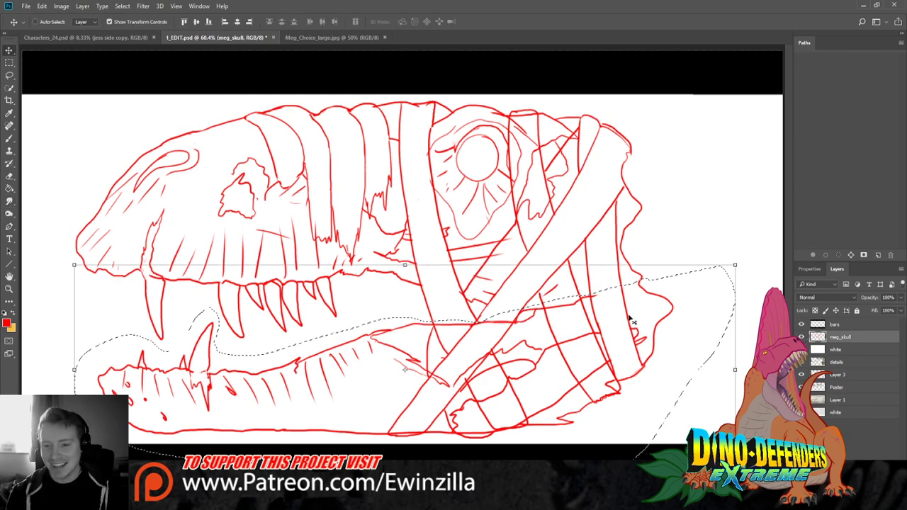
left_click_drag(521, 353, 508, 329)
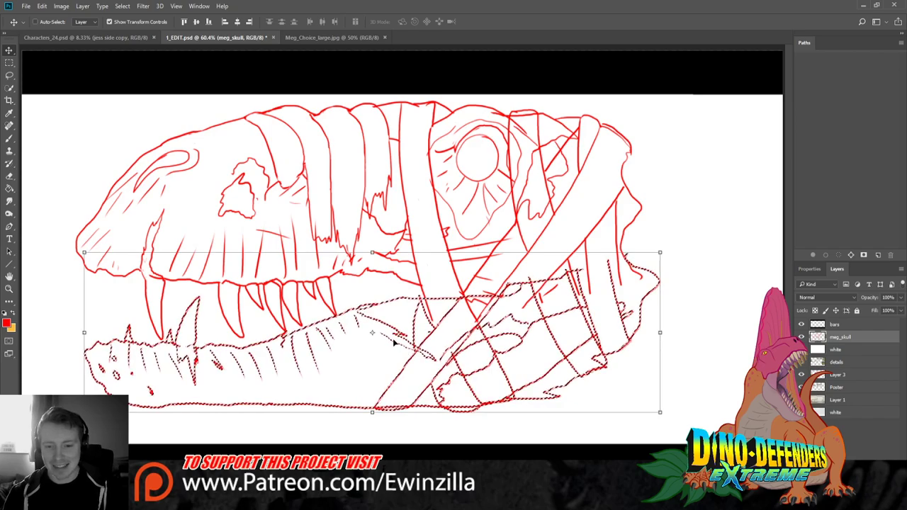
key("ctrl+t")
left_click_drag(695, 240, 699, 267)
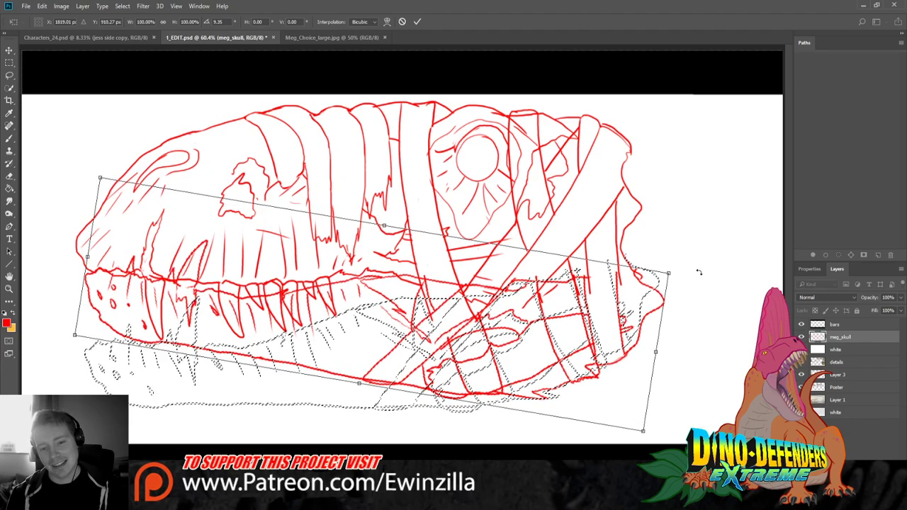
left_click_drag(609, 281, 603, 303)
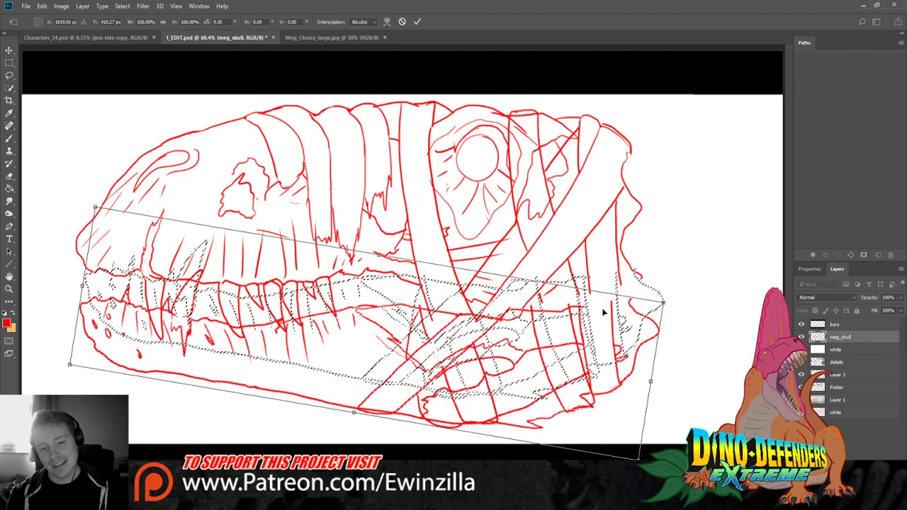
left_click_drag(672, 296, 682, 279)
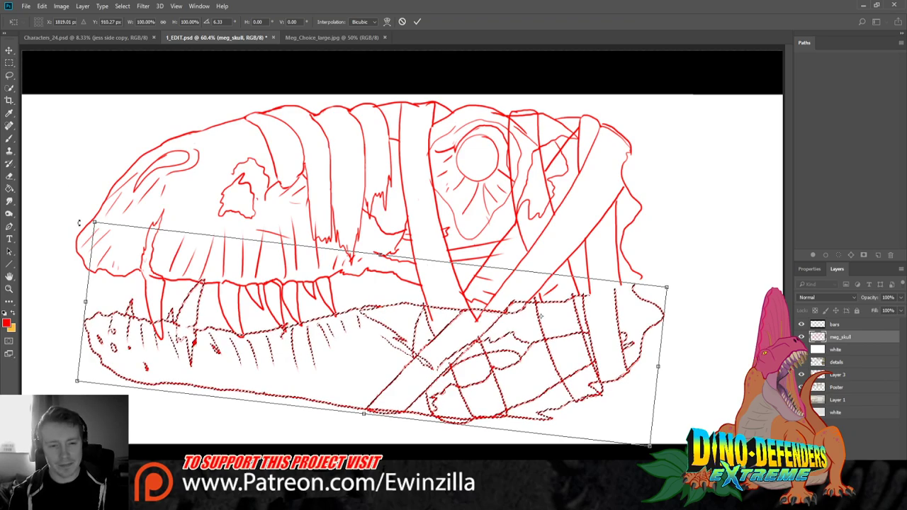
left_click_drag(79, 202, 63, 250)
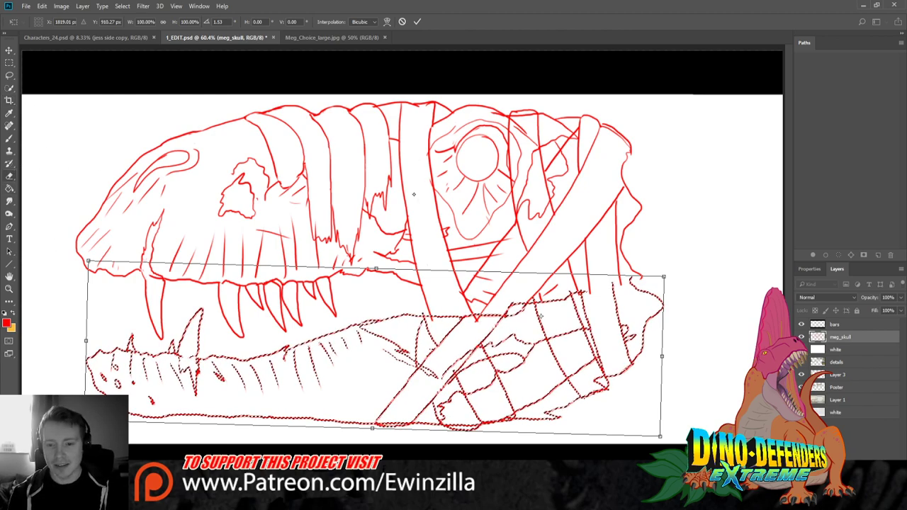
key("Return")
Erase the cross-banded rear part of the lower jaw with an enlarged eraser, then clear the selection
key("e")
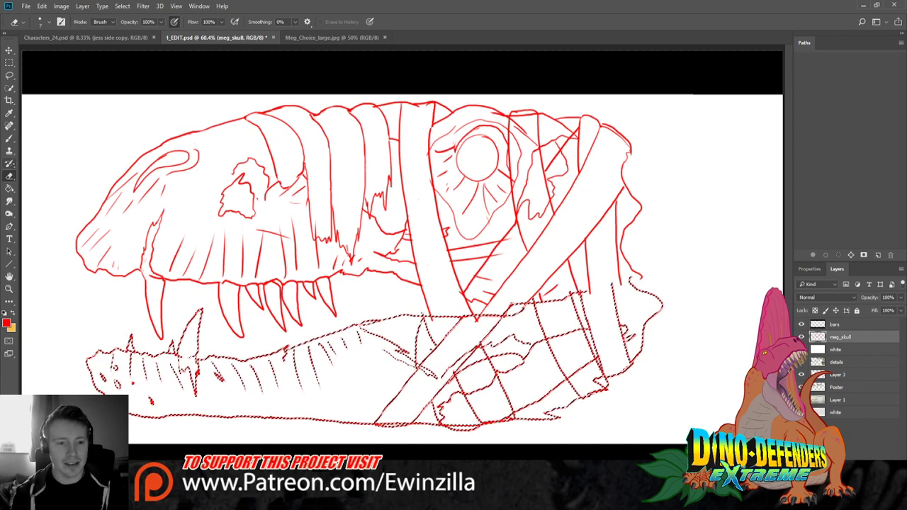
key("bracketright")
key("bracketright")
key("bracketright")
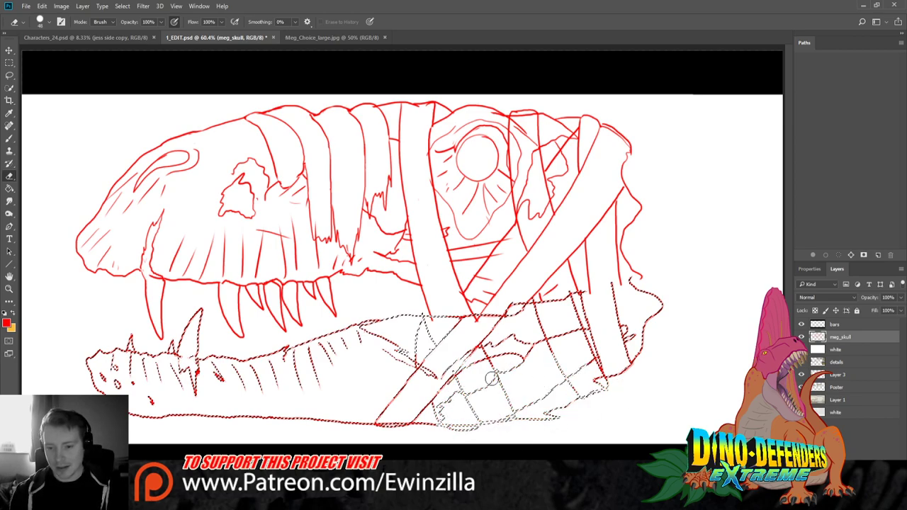
mouse_move(592, 274)
left_mouse_down()
mouse_move(528, 329)
mouse_move(539, 343)
mouse_move(608, 329)
mouse_move(609, 391)
left_mouse_up()
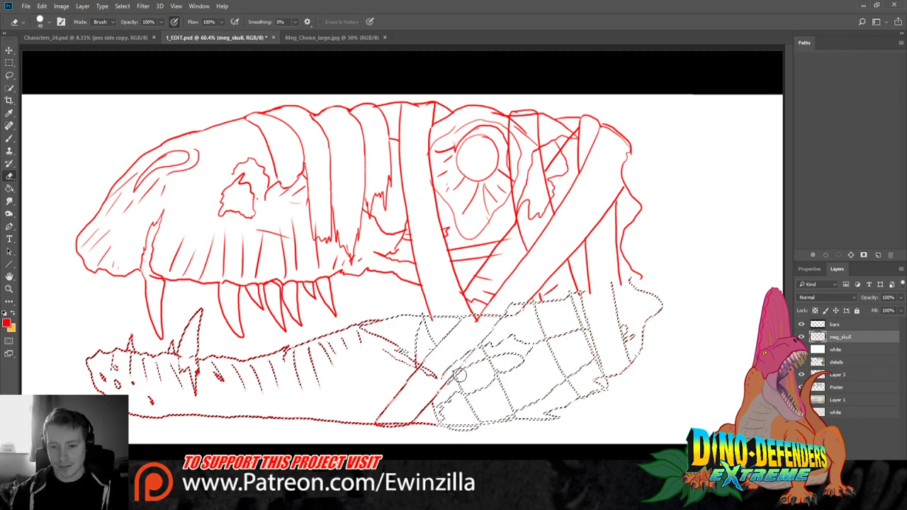
left_click(9, 62)
left_click(37, 68)
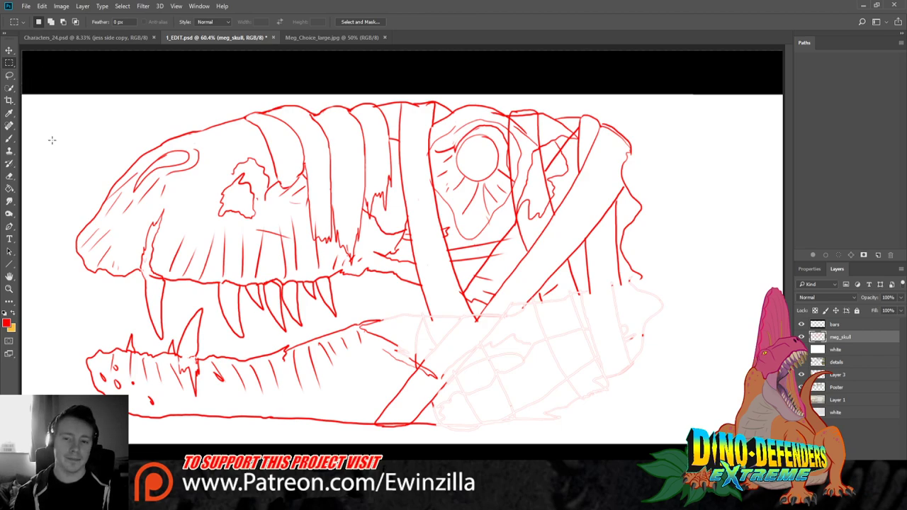
Erase the faint remnants of the rear jaw and the lines crossing inside the bands behind and below the eye socket
left_click(9, 177)
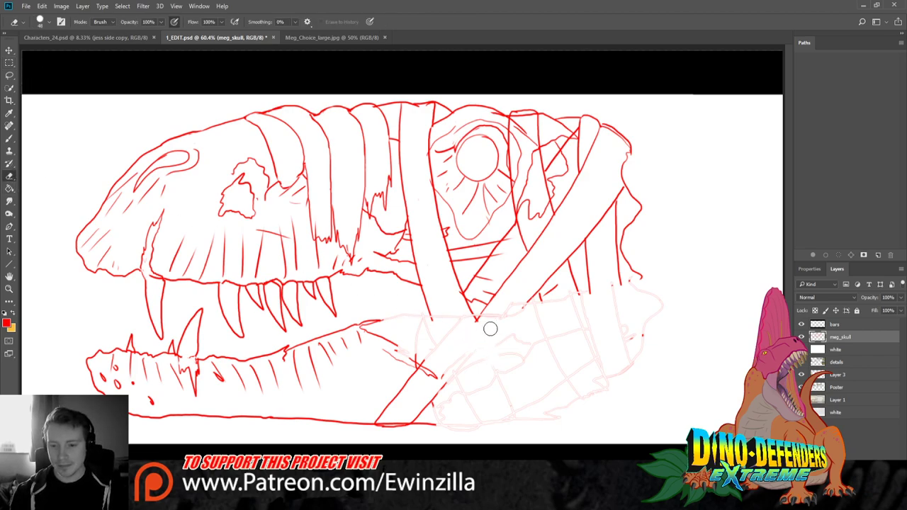
mouse_move(489, 324)
left_mouse_down()
mouse_move(387, 319)
mouse_move(467, 382)
mouse_move(445, 411)
mouse_move(443, 401)
mouse_move(471, 396)
mouse_move(477, 437)
mouse_move(497, 415)
mouse_move(504, 372)
mouse_move(531, 341)
mouse_move(465, 349)
mouse_move(468, 416)
mouse_move(501, 404)
mouse_move(483, 437)
mouse_move(536, 430)
mouse_move(543, 424)
mouse_move(528, 430)
mouse_move(627, 327)
mouse_move(622, 282)
mouse_move(571, 326)
mouse_move(581, 351)
mouse_move(560, 294)
mouse_move(486, 328)
mouse_move(531, 285)
left_mouse_up()
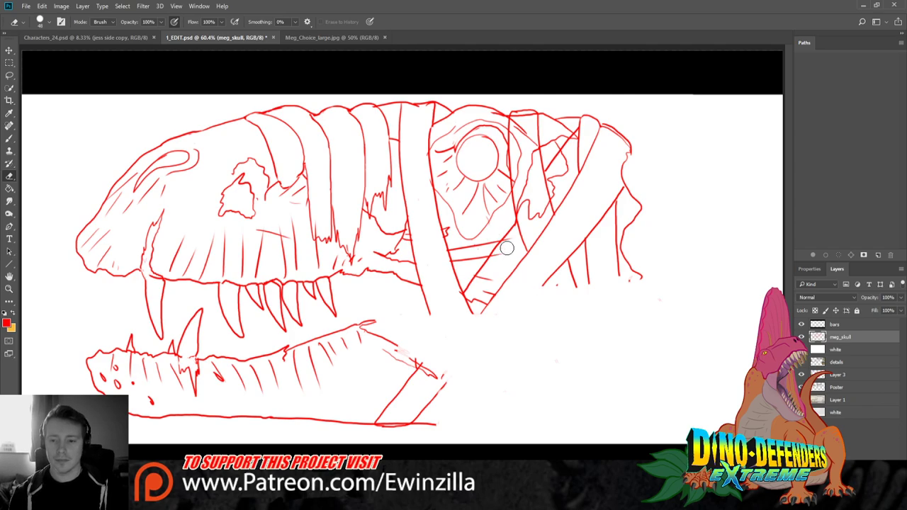
mouse_move(524, 143)
left_mouse_down()
mouse_move(516, 121)
mouse_move(530, 118)
mouse_move(542, 207)
mouse_move(527, 217)
left_mouse_up()
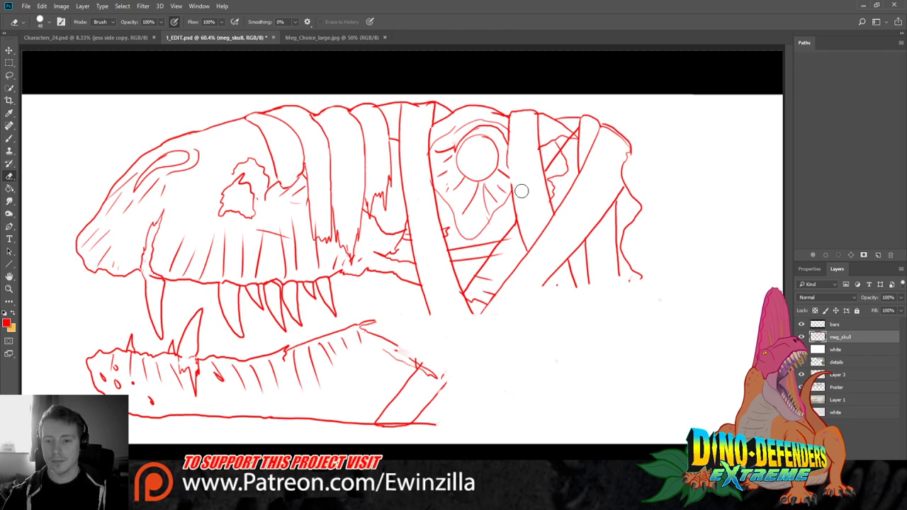
mouse_move(494, 268)
left_mouse_down()
mouse_move(480, 285)
mouse_move(491, 289)
mouse_move(475, 296)
left_mouse_up()
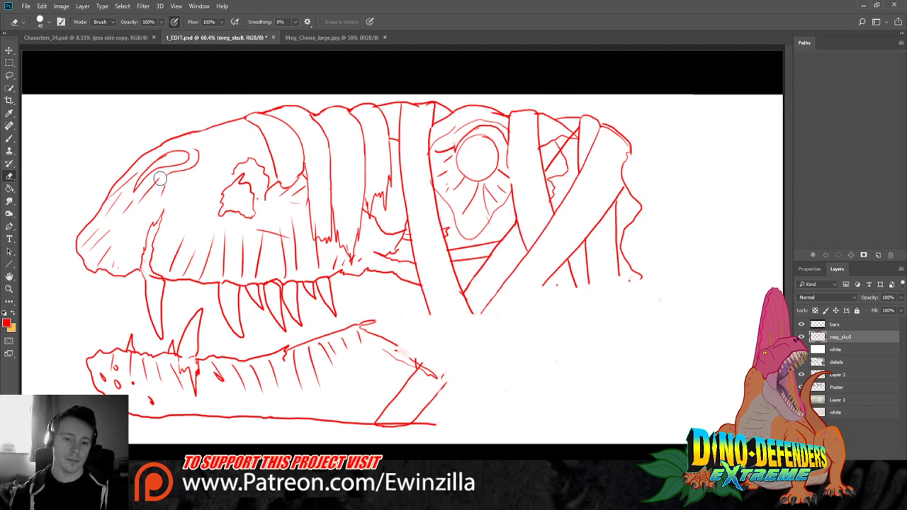
Lasso the remaining front part of the lower jaw, shift it slightly down and cut it onto its own layer
key("l")
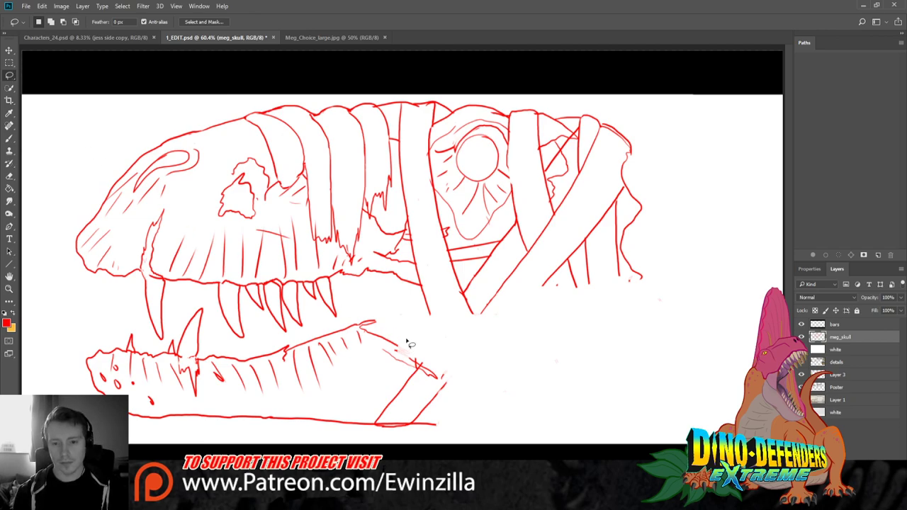
mouse_move(364, 311)
left_mouse_down()
mouse_move(242, 352)
mouse_move(220, 340)
mouse_move(199, 296)
mouse_move(162, 347)
mouse_move(148, 333)
mouse_move(101, 320)
mouse_move(72, 378)
mouse_move(174, 443)
mouse_move(493, 414)
mouse_move(376, 310)
left_mouse_up()
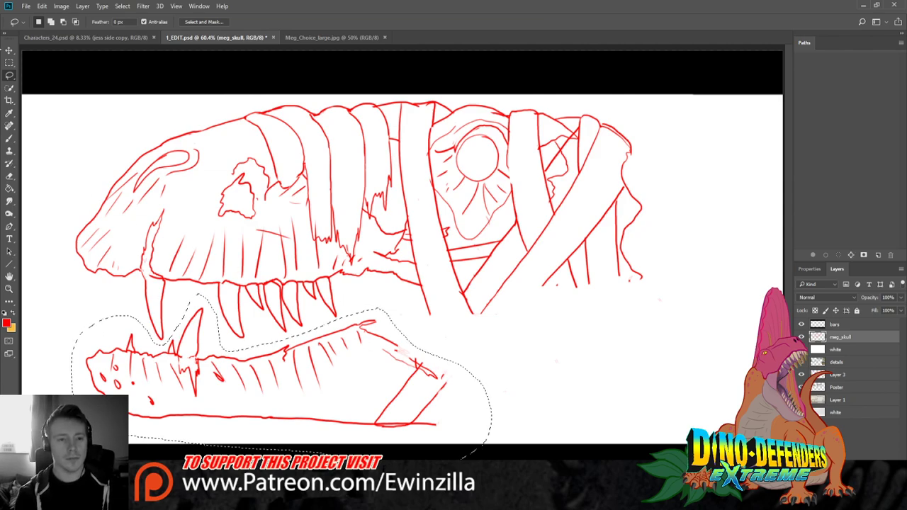
key("v")
mouse_move(229, 369)
left_mouse_down()
mouse_move(231, 319)
mouse_move(229, 333)
mouse_move(383, 383)
mouse_move(489, 369)
mouse_move(217, 358)
mouse_move(184, 370)
mouse_move(249, 363)
mouse_move(248, 318)
mouse_move(239, 376)
left_mouse_up()
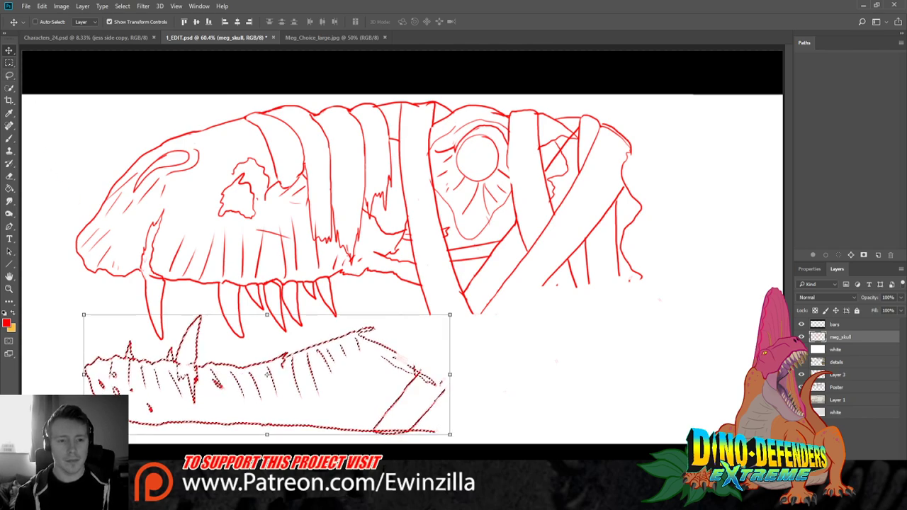
key("m")
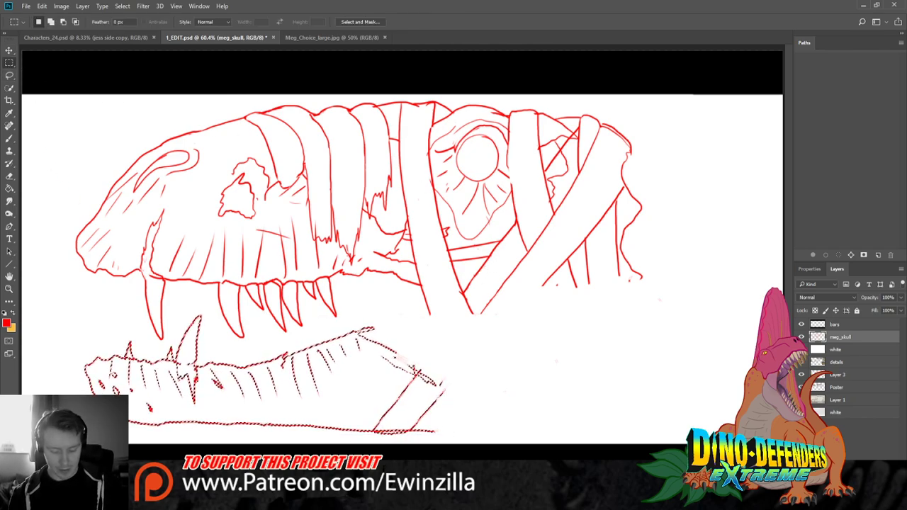
key("ctrl+x")
key("ctrl+v")
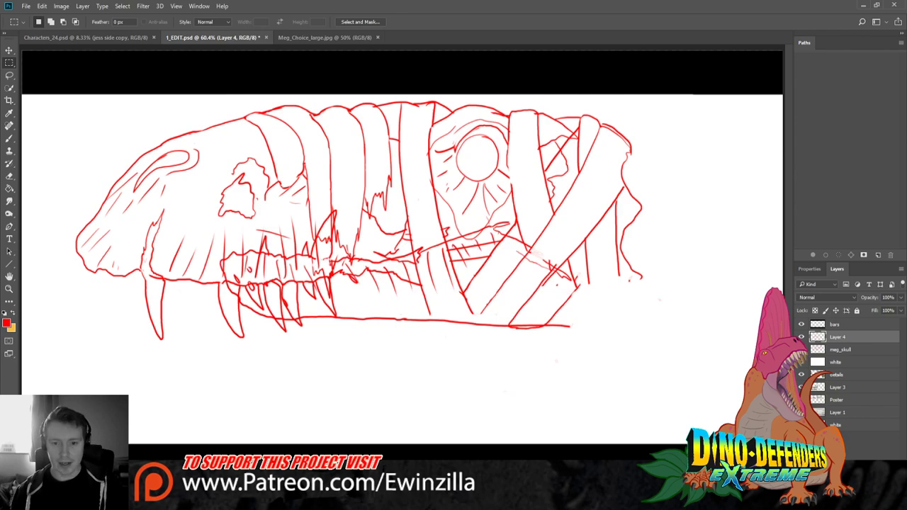
Rename the pasted jaw layer as "lower jaw" and hide it
double_click(838, 337)
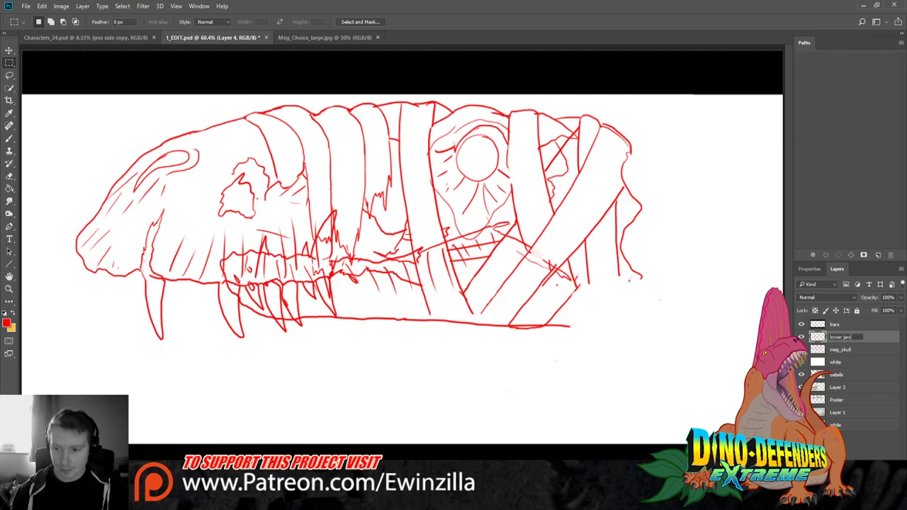
key("Return")
left_click(802, 337)
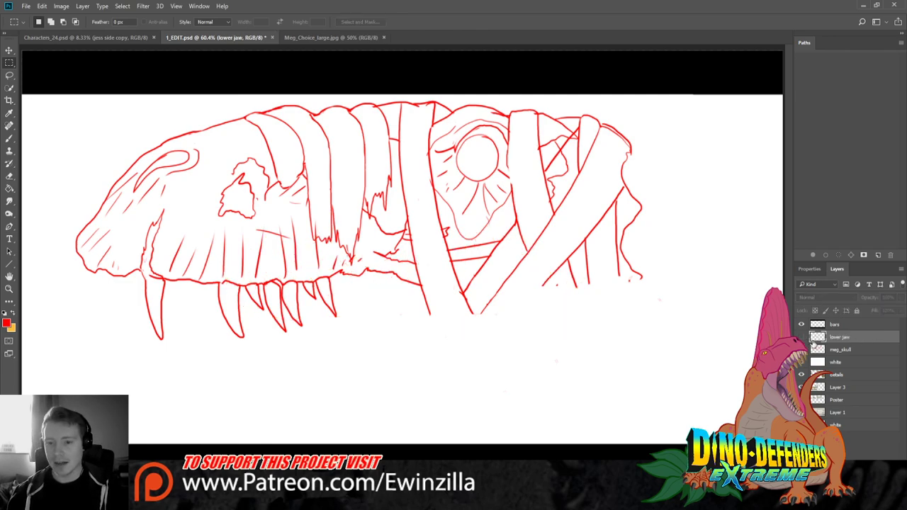
Move the artwork on the meg_skull layer slightly down and to the right on the canvas
left_click(854, 352)
key("v")
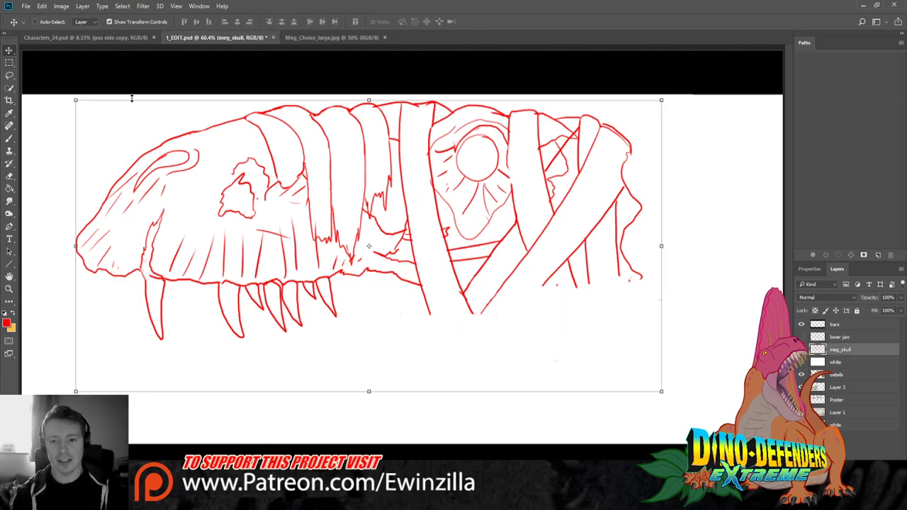
mouse_move(396, 187)
left_mouse_down()
mouse_move(424, 246)
mouse_move(419, 239)
left_mouse_up()
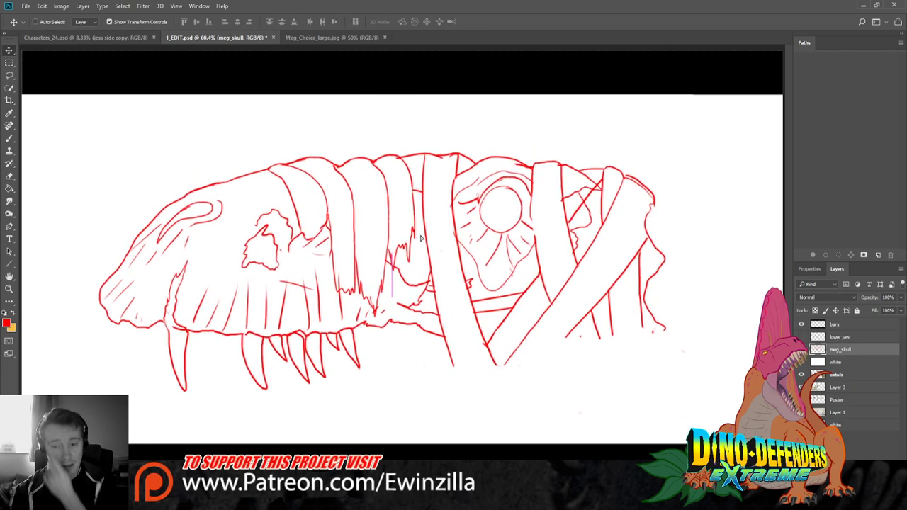
Smudge the lower ends of the crossed bands in front of and below the eye socket downward past the upper jaw
left_click(10, 201)
left_click_drag(446, 341, 454, 399)
left_click_drag(445, 341, 448, 394)
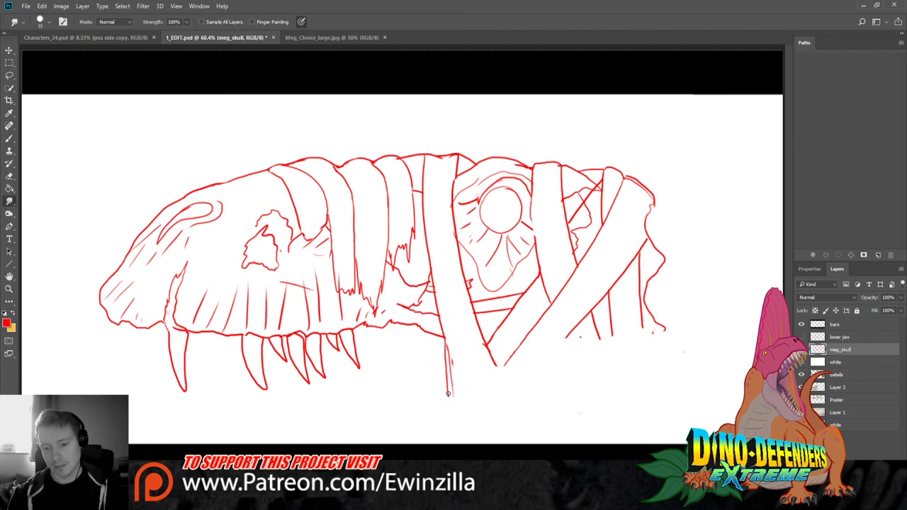
left_click_drag(450, 336, 448, 403)
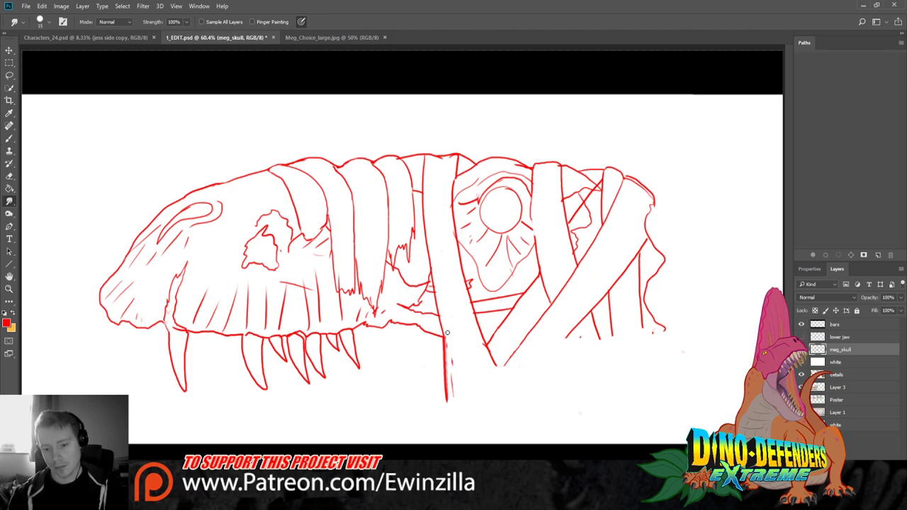
left_click_drag(447, 333, 449, 398)
left_click_drag(454, 353, 451, 402)
left_click_drag(480, 327, 491, 382)
mouse_move(489, 346)
left_mouse_down()
mouse_move(491, 381)
mouse_move(494, 346)
mouse_move(498, 370)
mouse_move(516, 349)
mouse_move(506, 382)
mouse_move(505, 350)
mouse_move(509, 363)
mouse_move(515, 351)
mouse_move(506, 388)
left_mouse_up()
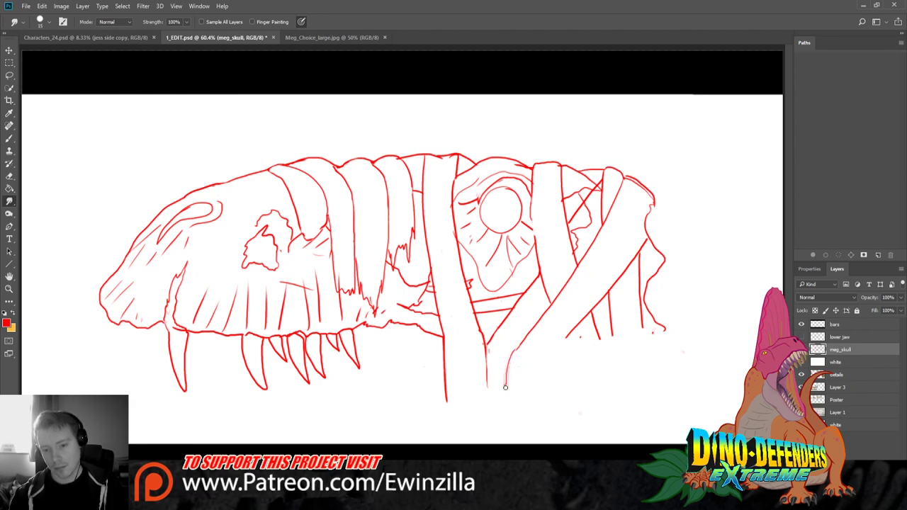
mouse_move(519, 344)
left_mouse_down()
mouse_move(506, 387)
mouse_move(486, 382)
left_mouse_up()
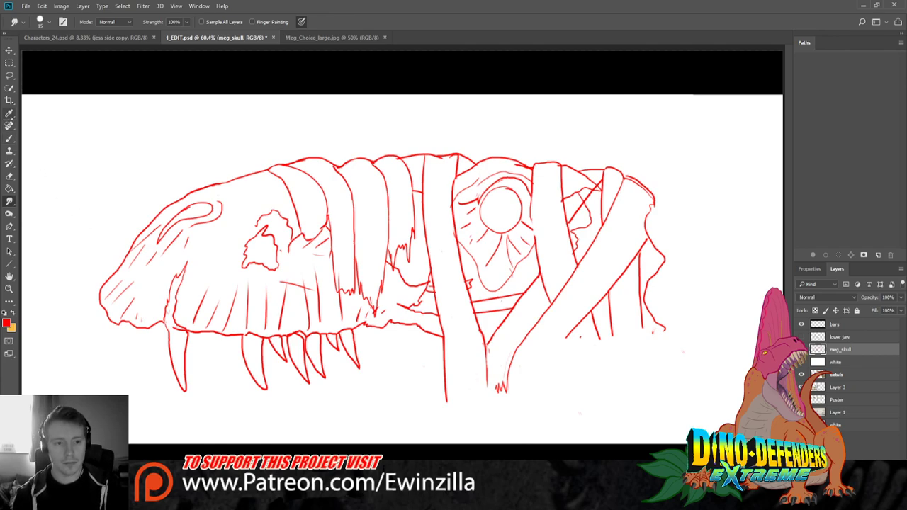
Brush ragged torn ends onto the extended bands, a jagged hanging lower edge on the rear skull, and thin strand lines between the bands
key("b")
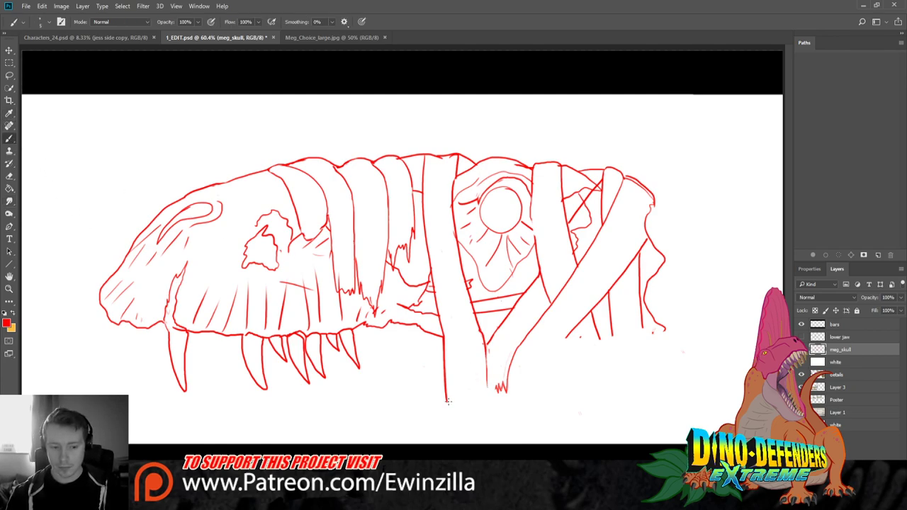
mouse_move(448, 401)
left_mouse_down()
mouse_move(474, 386)
mouse_move(490, 396)
mouse_move(492, 382)
mouse_move(489, 392)
left_mouse_up()
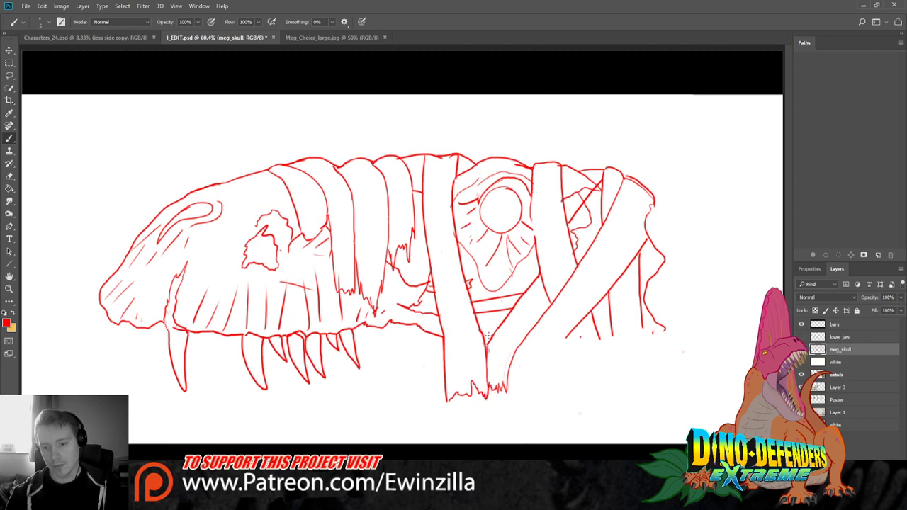
mouse_move(481, 328)
left_mouse_down()
mouse_move(509, 287)
mouse_move(537, 276)
left_mouse_up()
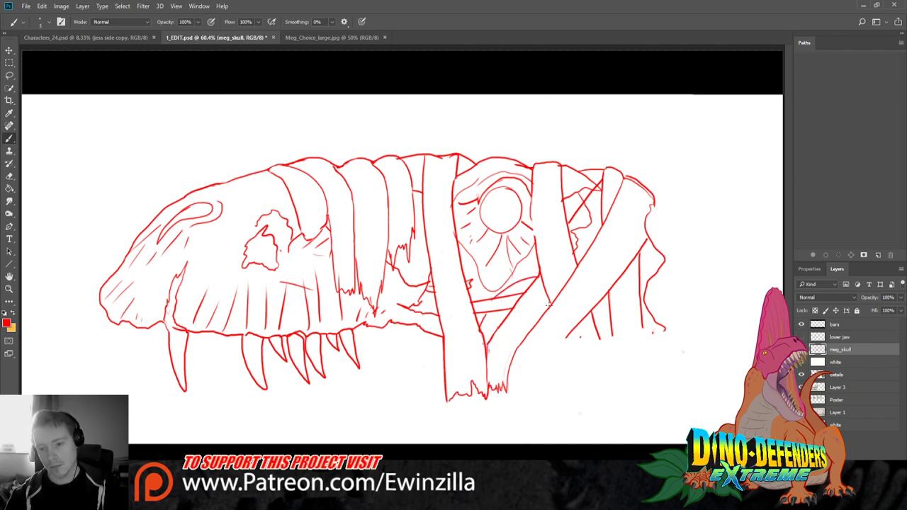
mouse_move(521, 349)
left_mouse_down()
mouse_move(515, 370)
mouse_move(548, 335)
mouse_move(574, 337)
mouse_move(595, 351)
mouse_move(602, 375)
mouse_move(619, 305)
mouse_move(615, 382)
mouse_move(613, 342)
mouse_move(627, 343)
mouse_move(631, 365)
mouse_move(634, 343)
mouse_move(665, 329)
left_mouse_up()
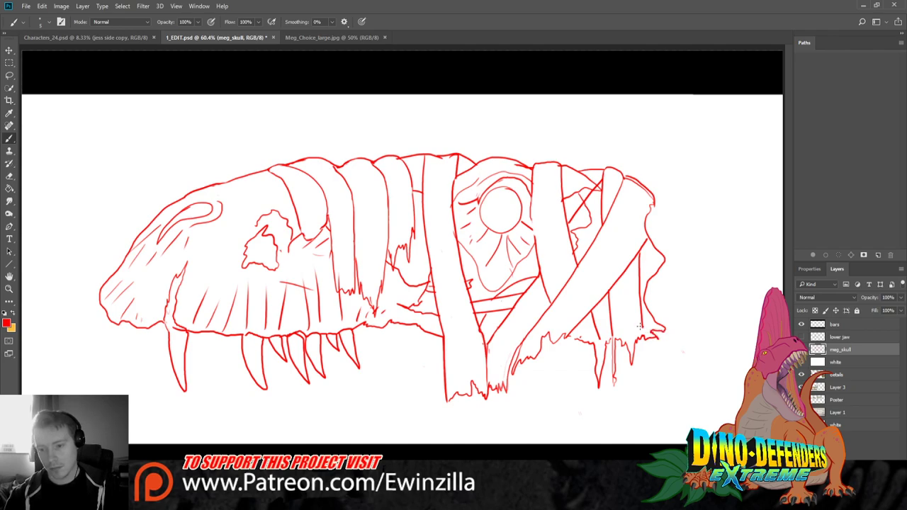
left_click_drag(600, 337, 614, 344)
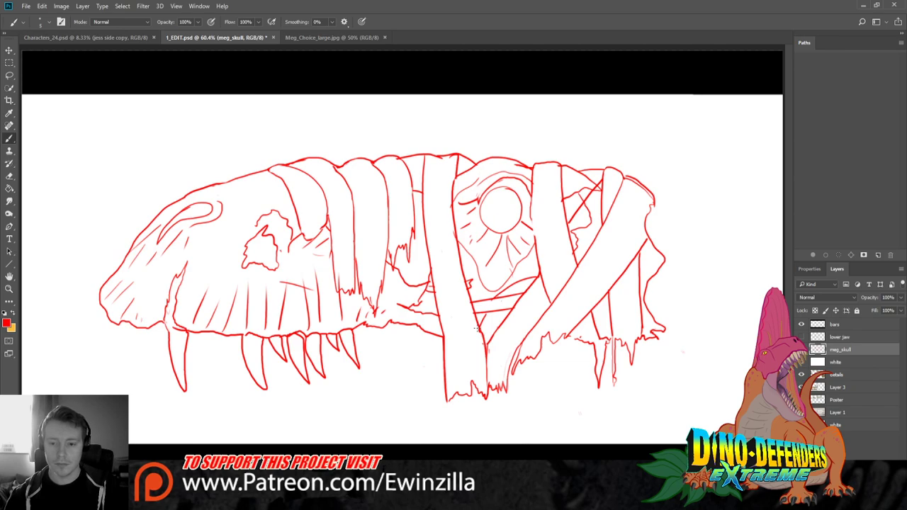
left_click_drag(473, 319, 479, 392)
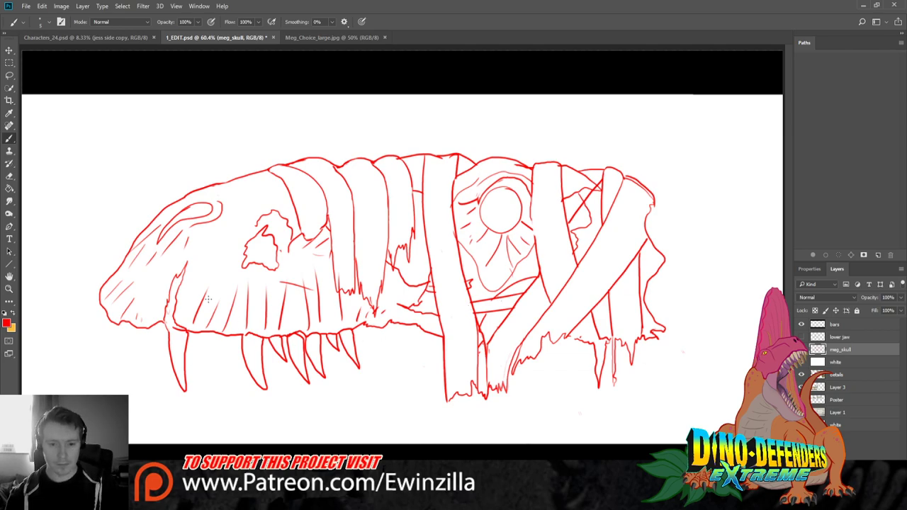
Draw a slanted band across the snout behind the nostril, smudge its overlapping lines clean and round off its lower end
mouse_move(197, 333)
left_mouse_down()
mouse_move(227, 204)
mouse_move(259, 167)
mouse_move(239, 230)
mouse_move(225, 344)
mouse_move(207, 341)
left_mouse_up()
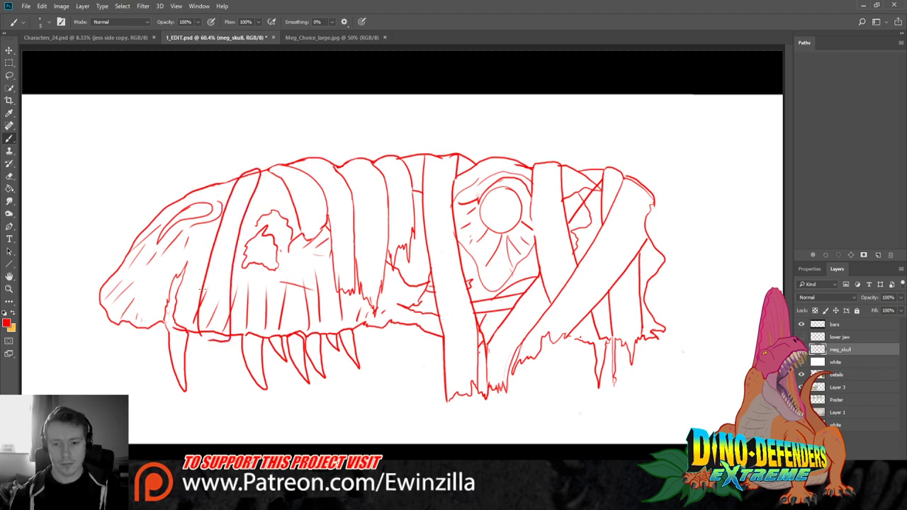
key("r")
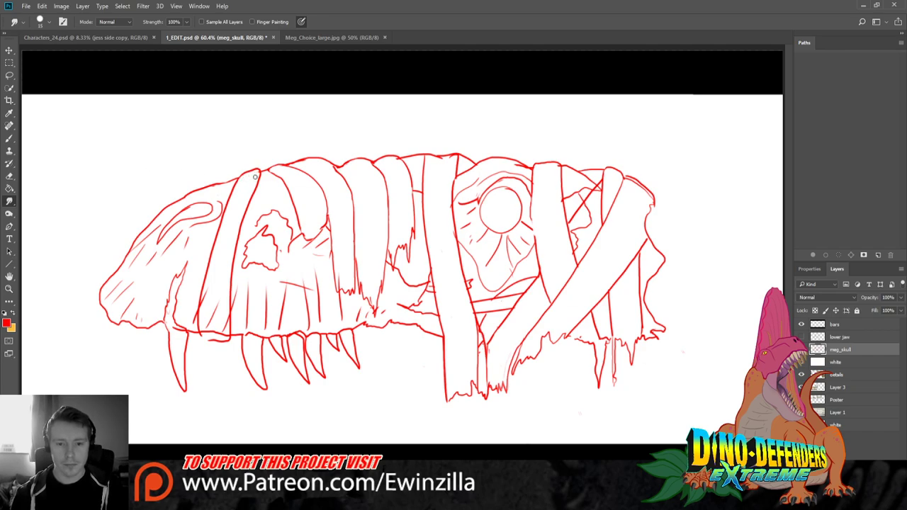
left_click_drag(239, 182, 263, 170)
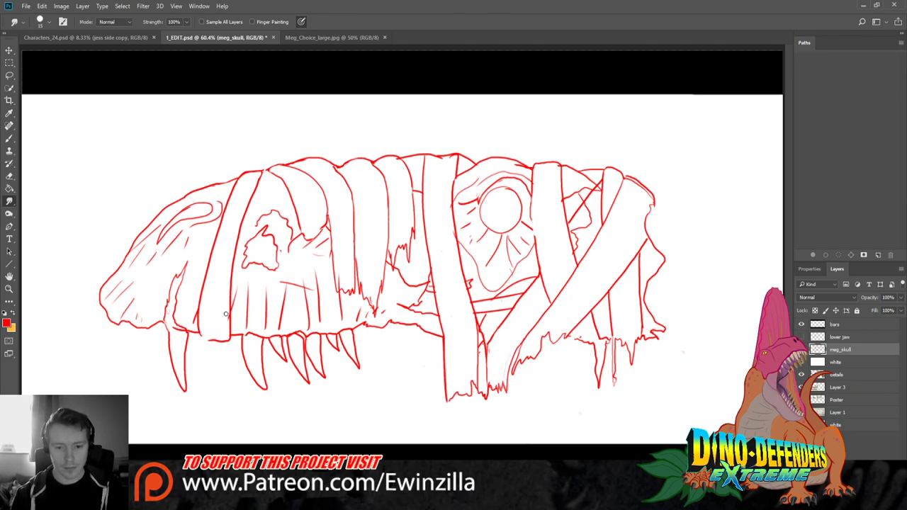
key("b")
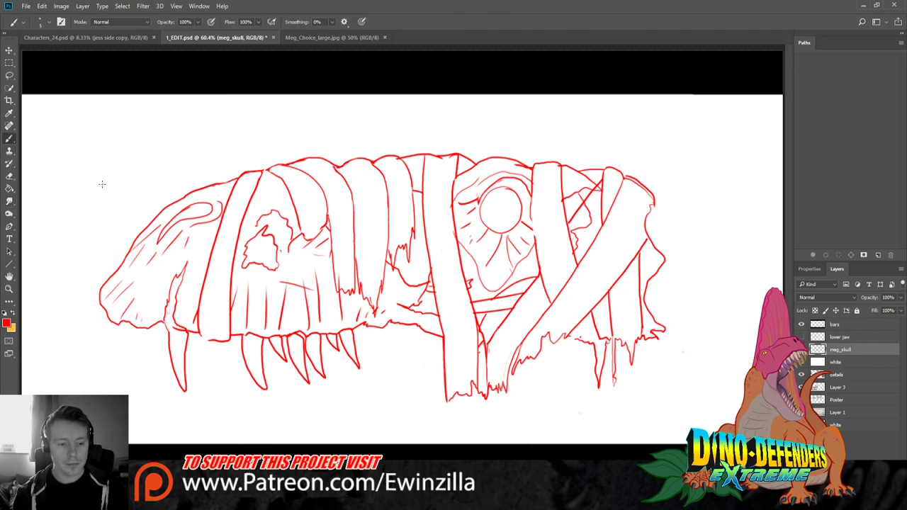
left_click_drag(201, 338, 222, 338)
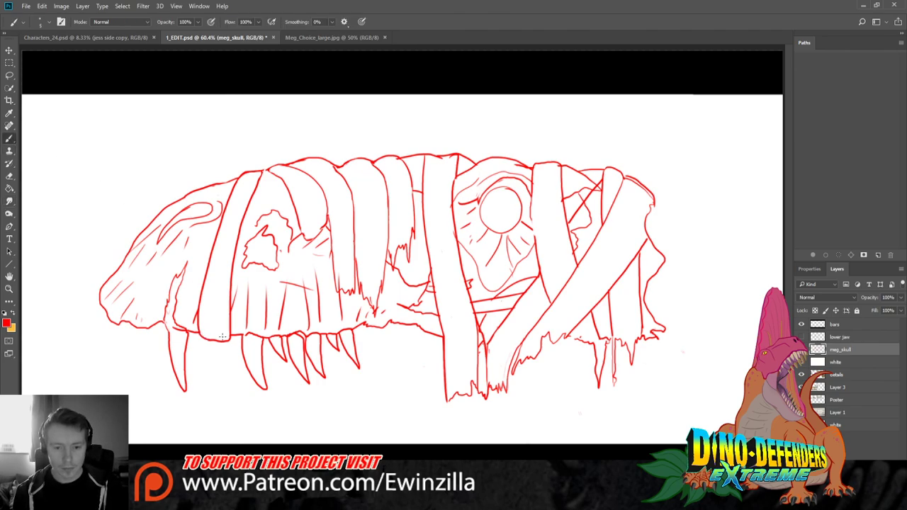
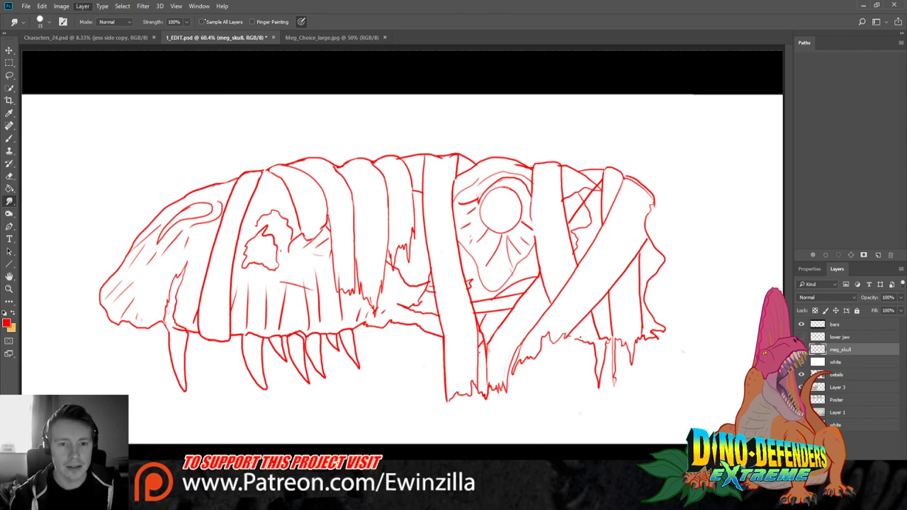
Add a new layer beneath meg_skull and pick a dark grey-green as the painting colour
key("Return")
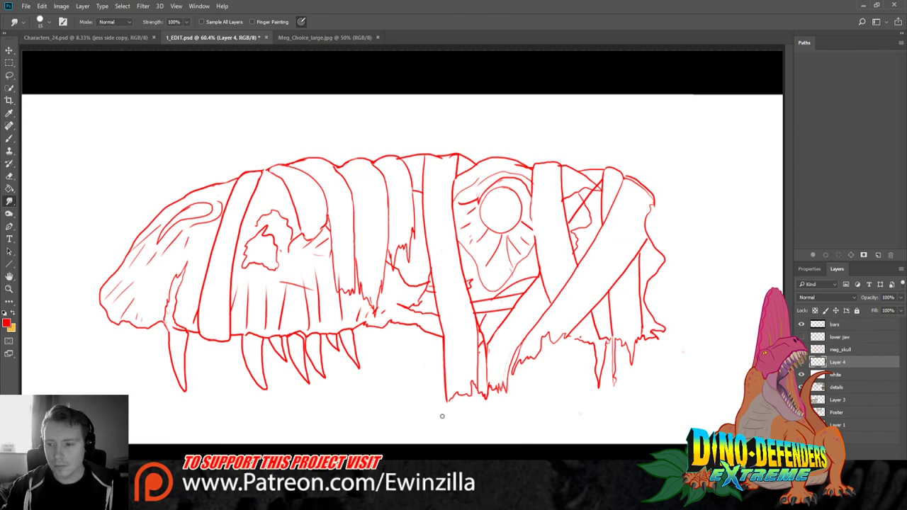
left_click(803, 363)
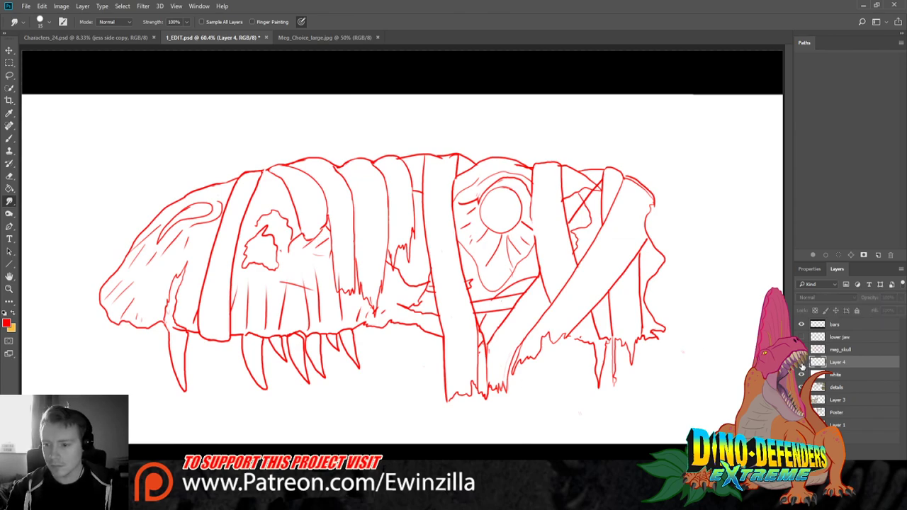
left_click(804, 363)
left_click(9, 113)
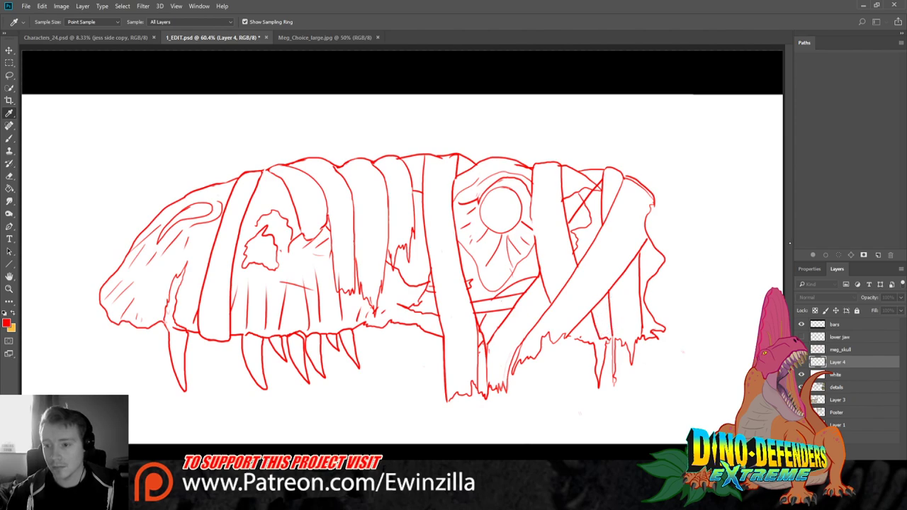
key("r")
Paint the upper snout in front of the slanted band dark grey-green, leaving the nostril opening unpainted
left_click(10, 288)
left_click(141, 222)
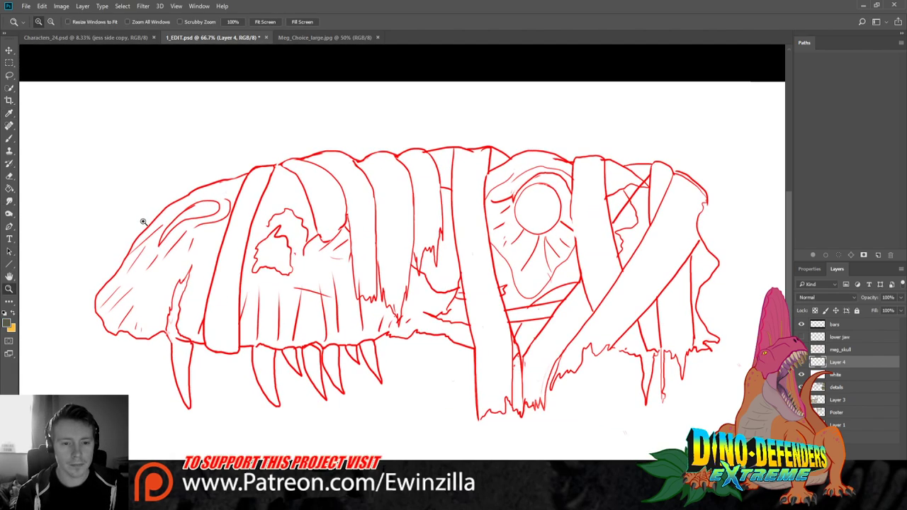
left_click(87, 168)
key("b")
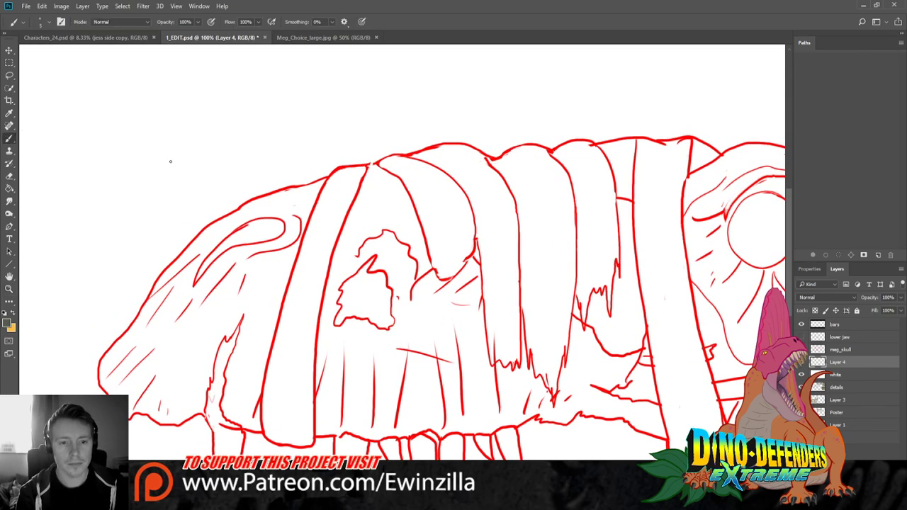
mouse_move(276, 199)
left_mouse_down()
mouse_move(241, 208)
mouse_move(290, 190)
left_mouse_up()
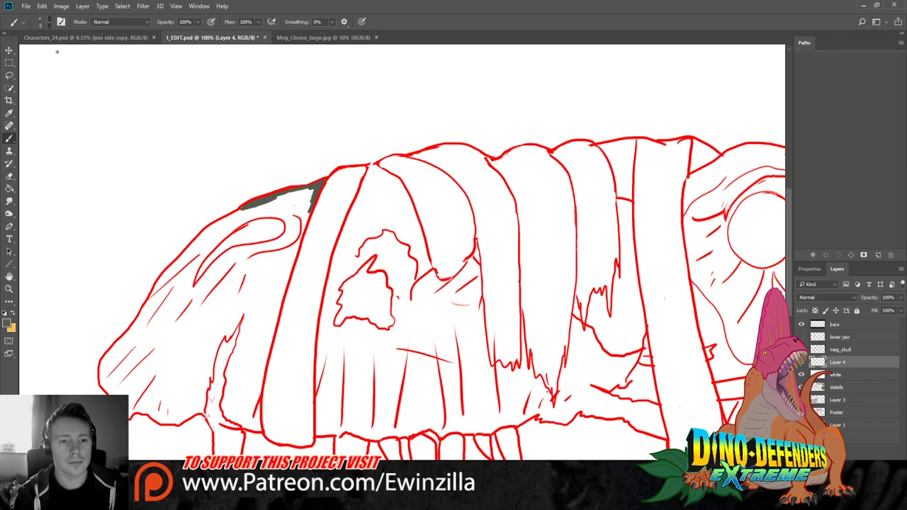
mouse_move(286, 188)
left_mouse_down()
mouse_move(297, 198)
mouse_move(270, 202)
mouse_move(312, 191)
mouse_move(289, 205)
mouse_move(281, 241)
mouse_move(234, 253)
mouse_move(204, 278)
mouse_move(227, 250)
mouse_move(290, 235)
mouse_move(302, 206)
mouse_move(290, 212)
mouse_move(310, 197)
left_mouse_up()
mouse_move(298, 230)
left_mouse_down()
mouse_move(309, 199)
mouse_move(278, 289)
mouse_move(273, 274)
mouse_move(298, 234)
mouse_move(256, 272)
mouse_move(274, 244)
mouse_move(224, 265)
mouse_move(236, 271)
mouse_move(198, 303)
mouse_move(267, 275)
mouse_move(195, 320)
mouse_move(232, 314)
mouse_move(229, 335)
mouse_move(244, 304)
mouse_move(235, 310)
mouse_move(266, 289)
mouse_move(256, 302)
mouse_move(258, 287)
mouse_move(243, 329)
mouse_move(241, 321)
mouse_move(225, 411)
mouse_move(226, 378)
mouse_move(230, 419)
mouse_move(252, 429)
mouse_move(237, 423)
mouse_move(255, 418)
mouse_move(254, 384)
mouse_move(241, 366)
mouse_move(237, 416)
mouse_move(229, 410)
mouse_move(250, 305)
mouse_move(264, 297)
mouse_move(270, 369)
mouse_move(258, 381)
mouse_move(283, 283)
mouse_move(270, 365)
mouse_move(271, 339)
left_mouse_up()
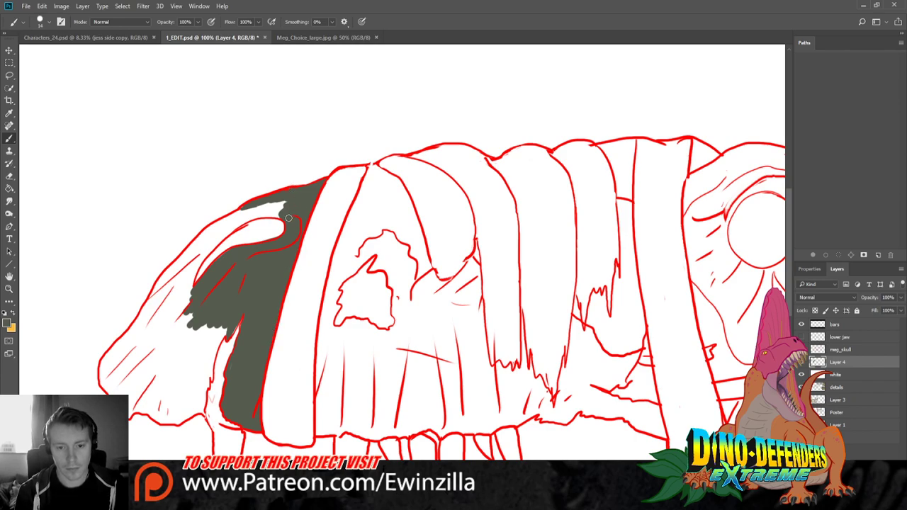
mouse_move(289, 217)
left_mouse_down()
mouse_move(231, 228)
mouse_move(202, 253)
mouse_move(254, 213)
mouse_move(196, 267)
mouse_move(260, 210)
mouse_move(285, 211)
mouse_move(242, 212)
mouse_move(251, 209)
mouse_move(190, 249)
mouse_move(173, 288)
mouse_move(174, 302)
mouse_move(192, 291)
mouse_move(190, 301)
mouse_move(171, 275)
mouse_move(154, 302)
mouse_move(172, 273)
mouse_move(107, 357)
mouse_move(105, 386)
mouse_move(134, 344)
mouse_move(179, 315)
mouse_move(205, 317)
mouse_move(190, 341)
mouse_move(198, 349)
mouse_move(234, 333)
mouse_move(226, 324)
mouse_move(211, 343)
left_mouse_up()
Fill the remaining white area at the snout tip down to the jaw edge with dark grey-green
left_click(9, 201)
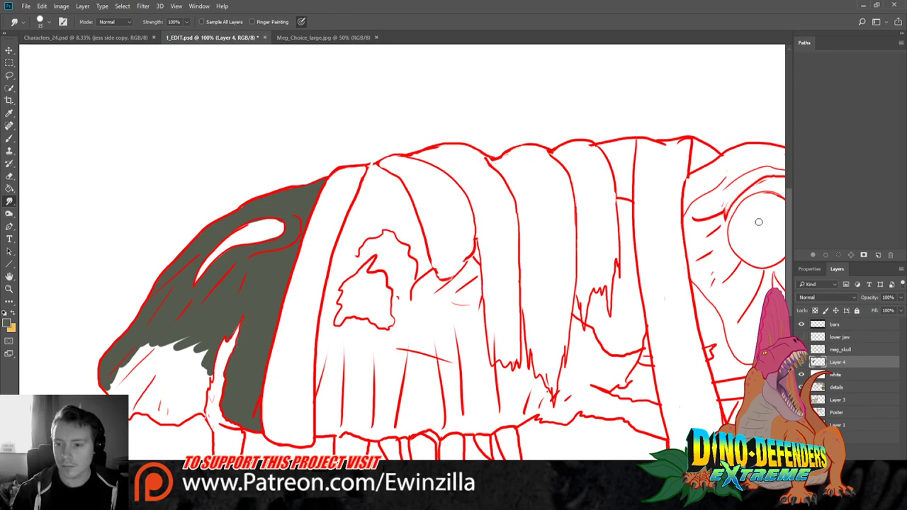
scroll(759, 222, "down", 3)
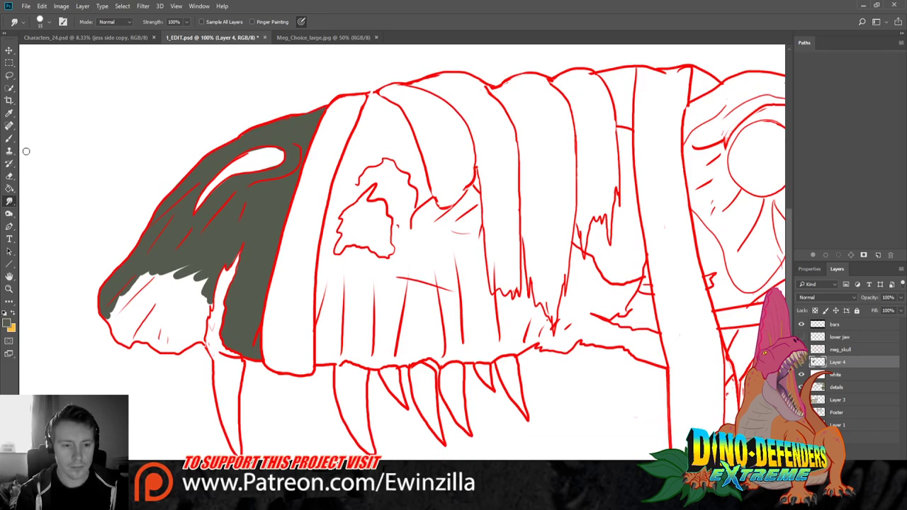
left_click(9, 139)
mouse_move(129, 332)
left_mouse_down()
mouse_move(123, 338)
mouse_move(137, 333)
mouse_move(132, 340)
mouse_move(197, 338)
left_mouse_up()
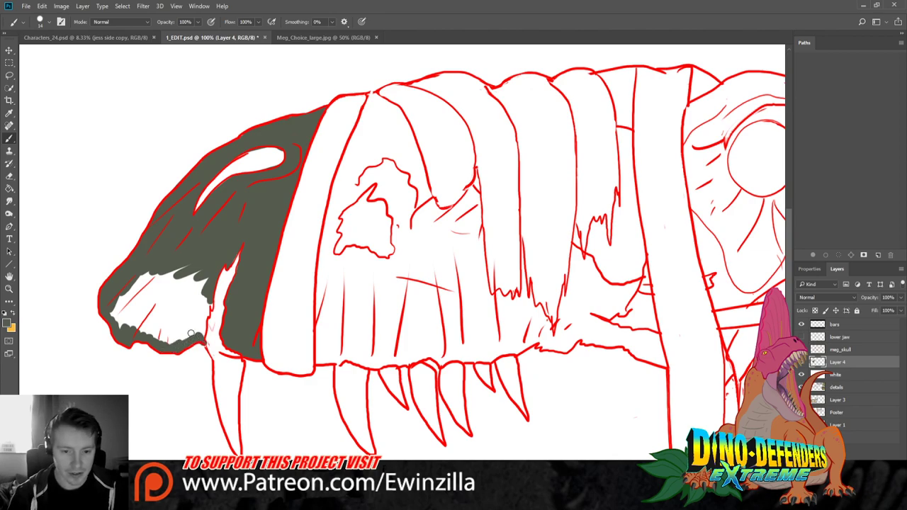
key("r")
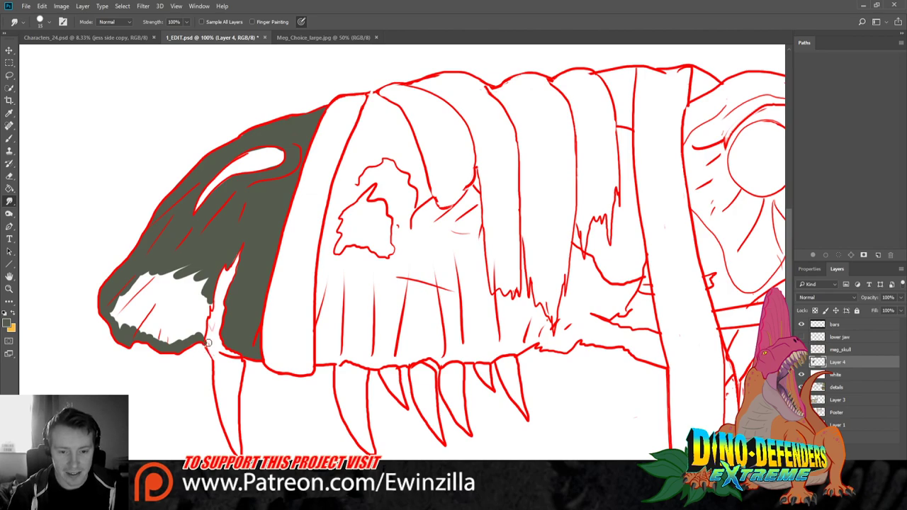
mouse_move(208, 292)
left_mouse_down()
mouse_move(201, 334)
mouse_move(191, 316)
mouse_move(175, 326)
mouse_move(192, 273)
mouse_move(123, 334)
mouse_move(149, 280)
mouse_move(121, 301)
mouse_move(117, 319)
mouse_move(111, 308)
left_mouse_up()
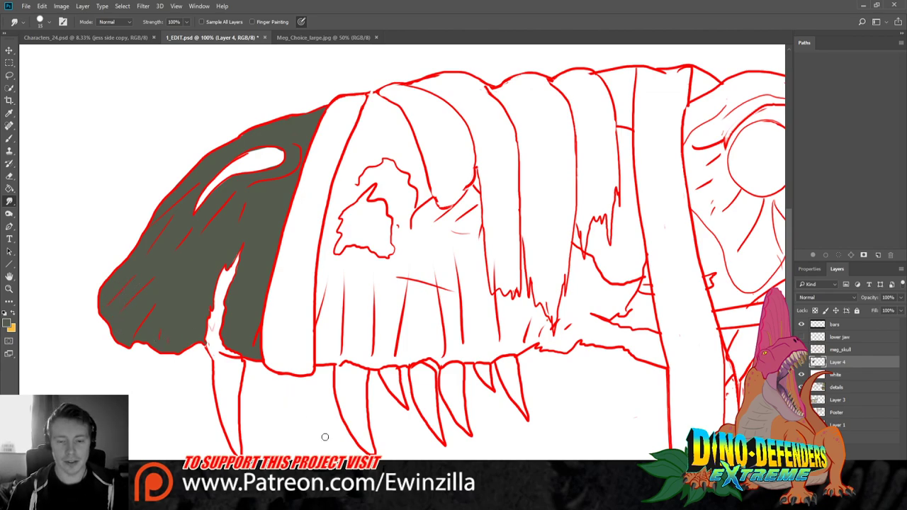
Outline the snout section behind the slanted band with dark grey-green along bands, jaw edge and torn edges, tracing around the jagged opening
left_click_drag(187, 142, 38, 142)
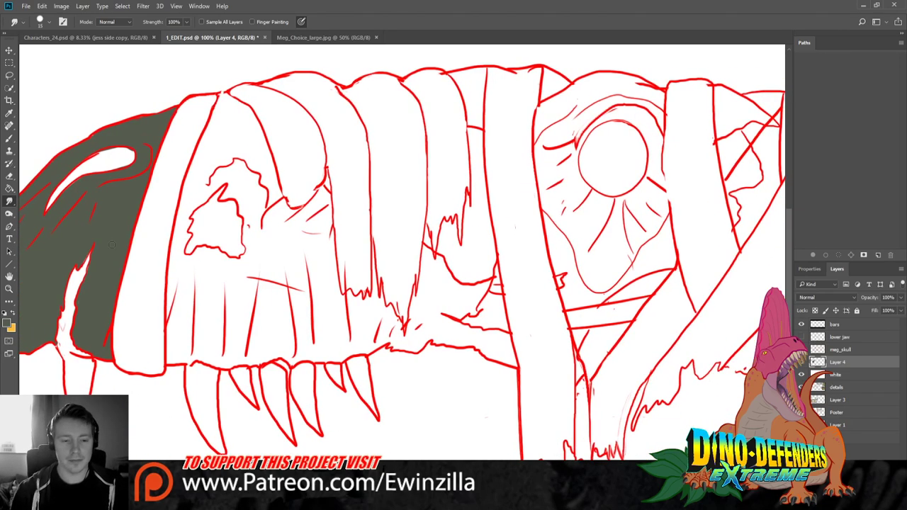
key("b")
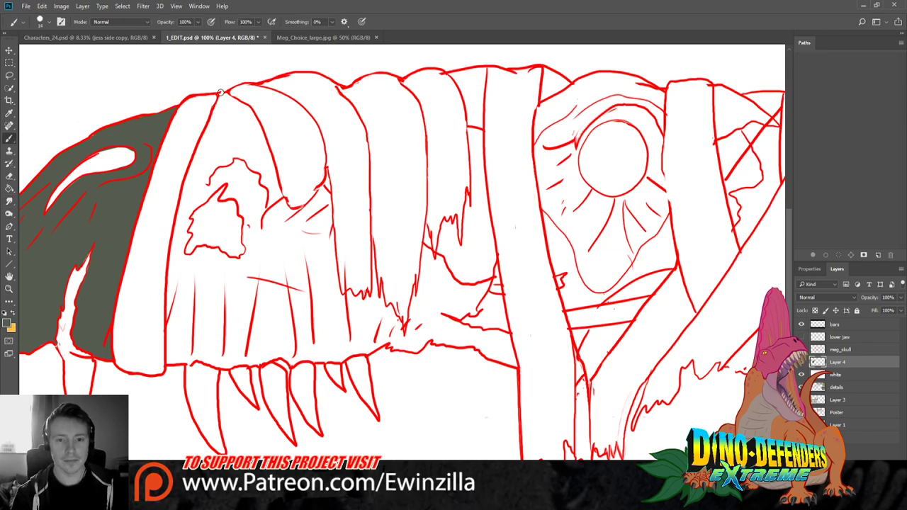
mouse_move(219, 101)
left_mouse_down()
mouse_move(251, 113)
mouse_move(234, 105)
mouse_move(257, 124)
mouse_move(277, 182)
left_mouse_up()
mouse_move(265, 149)
left_mouse_down()
mouse_move(280, 205)
mouse_move(216, 187)
mouse_move(186, 221)
mouse_move(186, 259)
mouse_move(172, 237)
mouse_move(182, 186)
mouse_move(225, 100)
mouse_move(188, 165)
left_mouse_up()
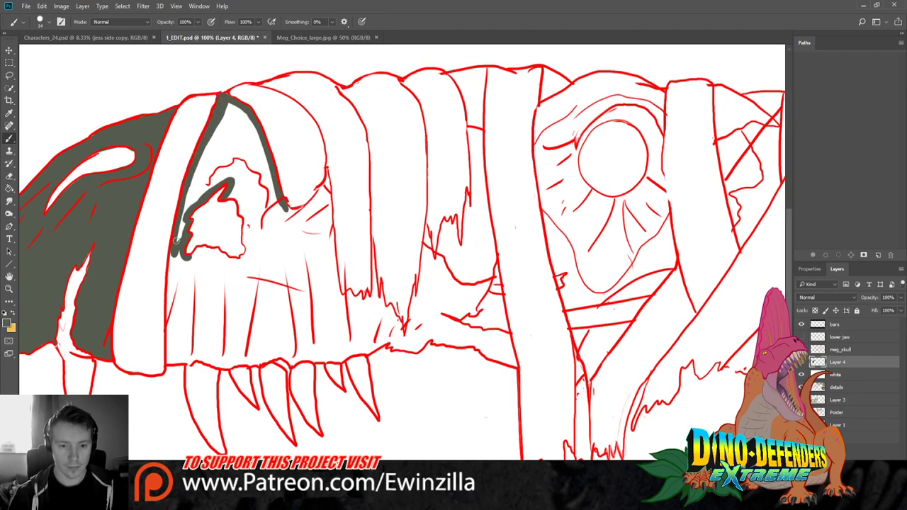
left_click_drag(179, 244, 186, 212)
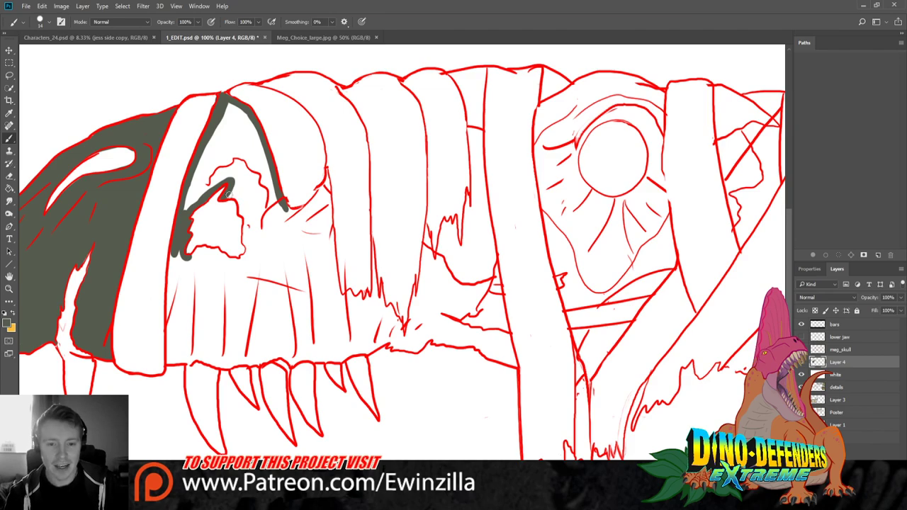
mouse_move(230, 190)
left_mouse_down()
mouse_move(248, 200)
mouse_move(246, 261)
mouse_move(202, 251)
mouse_move(175, 282)
left_mouse_up()
left_click_drag(175, 247, 169, 302)
mouse_move(184, 290)
left_mouse_down()
mouse_move(175, 317)
mouse_move(169, 295)
mouse_move(169, 360)
mouse_move(181, 363)
mouse_move(194, 307)
mouse_move(188, 356)
mouse_move(199, 351)
mouse_move(193, 360)
mouse_move(206, 355)
mouse_move(228, 365)
mouse_move(279, 351)
mouse_move(269, 360)
mouse_move(342, 358)
mouse_move(398, 333)
mouse_move(397, 343)
mouse_move(383, 309)
left_mouse_up()
mouse_move(374, 248)
left_mouse_down()
mouse_move(383, 335)
mouse_move(387, 326)
mouse_move(370, 333)
mouse_move(367, 299)
mouse_move(353, 303)
mouse_move(350, 293)
mouse_move(341, 305)
left_mouse_up()
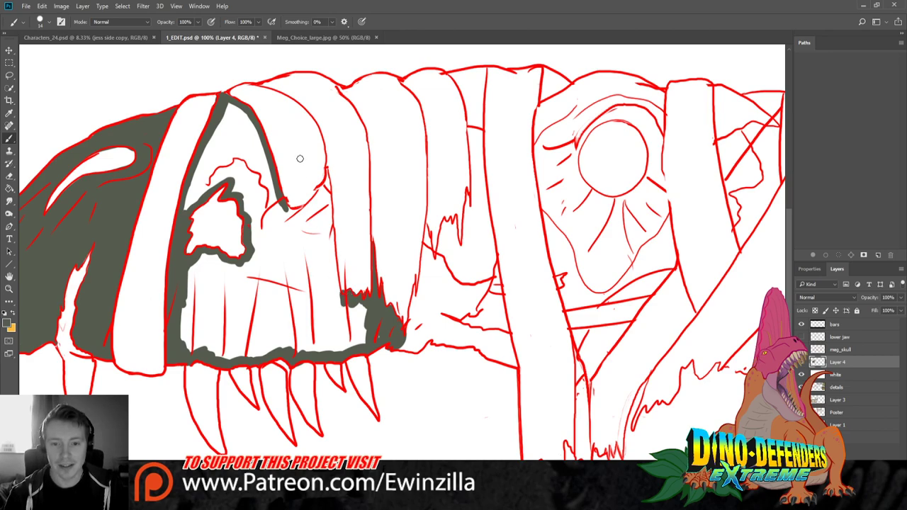
mouse_move(328, 171)
left_mouse_down()
mouse_move(338, 292)
mouse_move(325, 245)
mouse_move(326, 186)
mouse_move(322, 225)
mouse_move(321, 193)
mouse_move(285, 207)
left_mouse_up()
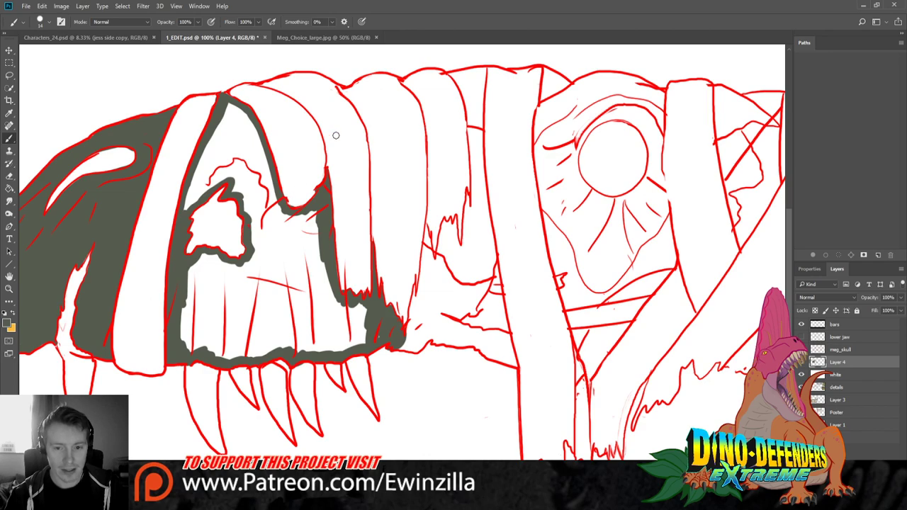
Fill the outlined snout section with dark grey-green and paint over the thin seam around the jagged opening
left_click(9, 189)
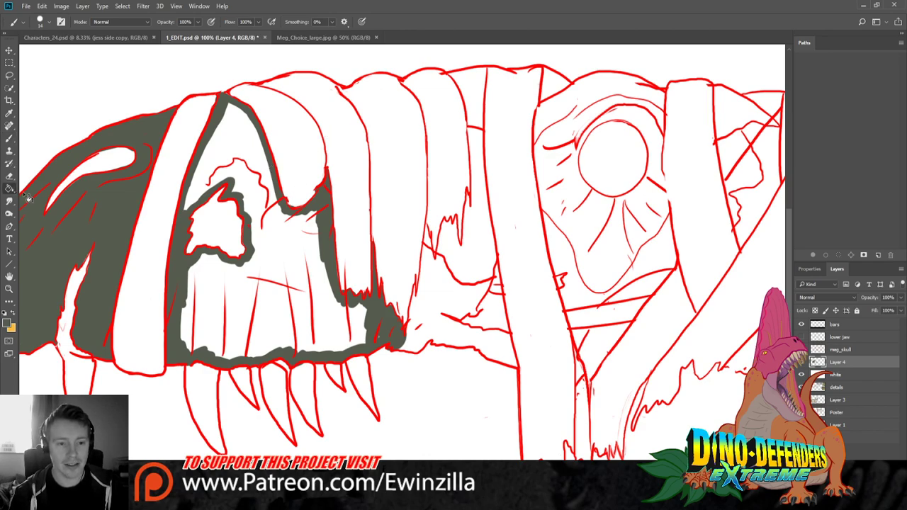
left_click(272, 268)
left_click(10, 139)
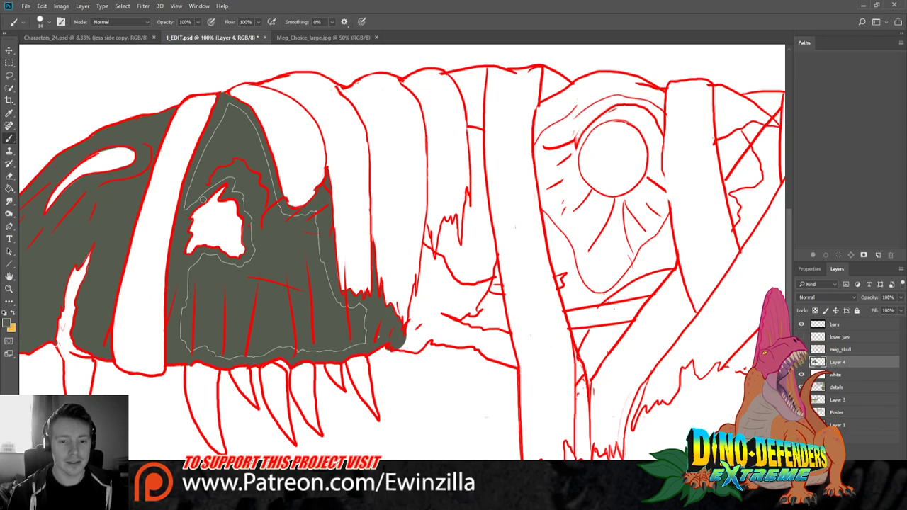
mouse_move(236, 180)
left_mouse_down()
mouse_move(251, 232)
mouse_move(253, 203)
mouse_move(253, 248)
left_mouse_up()
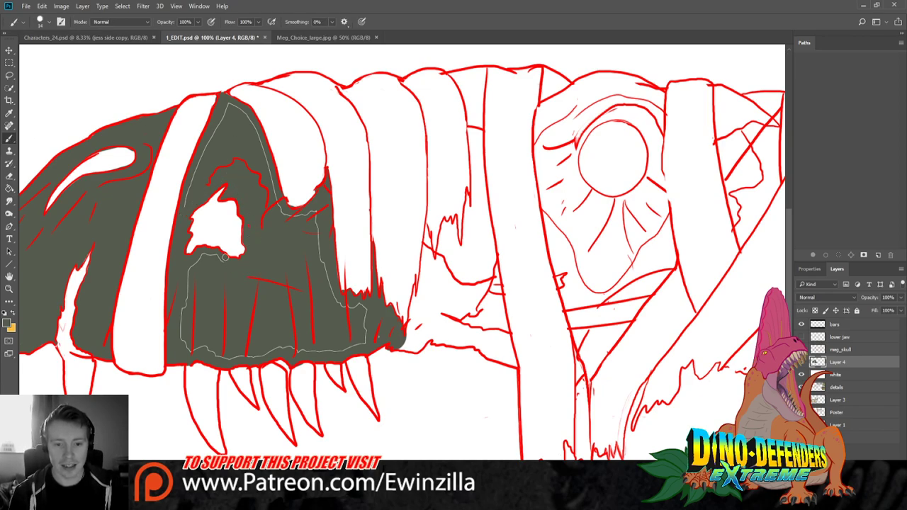
mouse_move(198, 260)
left_mouse_down()
mouse_move(177, 320)
mouse_move(181, 345)
mouse_move(192, 340)
mouse_move(199, 356)
mouse_move(371, 343)
mouse_move(349, 333)
mouse_move(369, 310)
mouse_move(336, 303)
mouse_move(365, 304)
mouse_move(333, 292)
mouse_move(313, 210)
mouse_move(283, 213)
mouse_move(319, 214)
mouse_move(278, 204)
mouse_move(238, 107)
mouse_move(228, 106)
mouse_move(186, 207)
left_mouse_up()
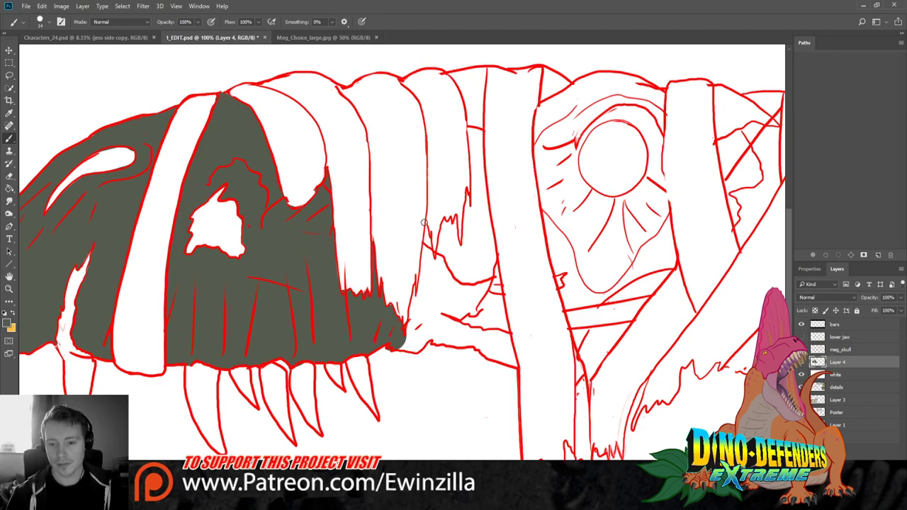
Paint the gap between the torn band ends and the vertical band in front of the eye dark grey-green
scroll(284, 229, "right", 5)
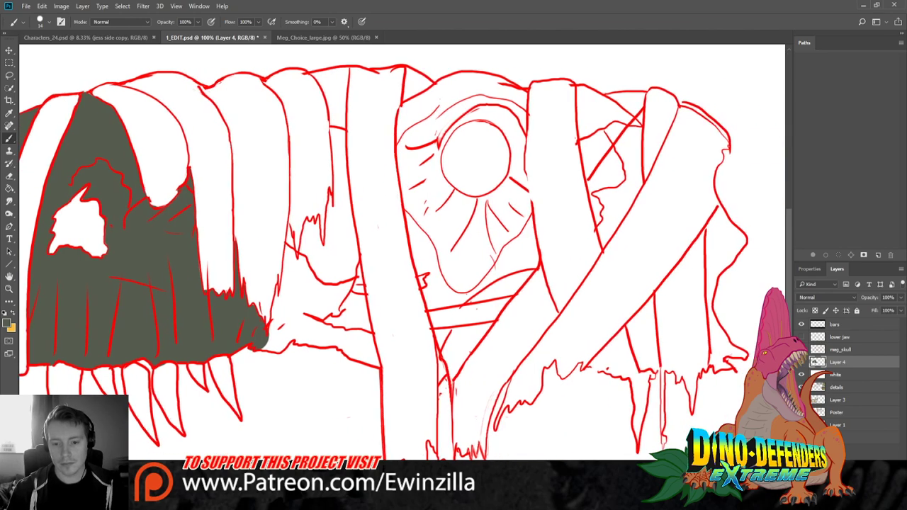
left_click_drag(284, 227, 283, 244)
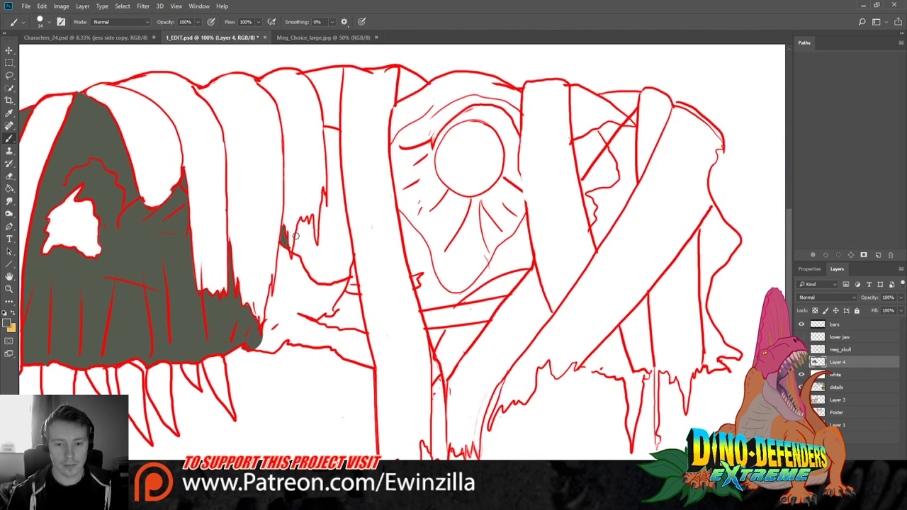
mouse_move(299, 226)
left_mouse_down()
mouse_move(302, 255)
mouse_move(301, 225)
mouse_move(313, 222)
mouse_move(314, 241)
mouse_move(308, 231)
mouse_move(304, 243)
mouse_move(311, 270)
mouse_move(319, 262)
mouse_move(322, 280)
mouse_move(347, 271)
mouse_move(327, 278)
mouse_move(348, 257)
mouse_move(333, 267)
mouse_move(320, 236)
mouse_move(331, 192)
mouse_move(349, 245)
mouse_move(335, 153)
left_mouse_up()
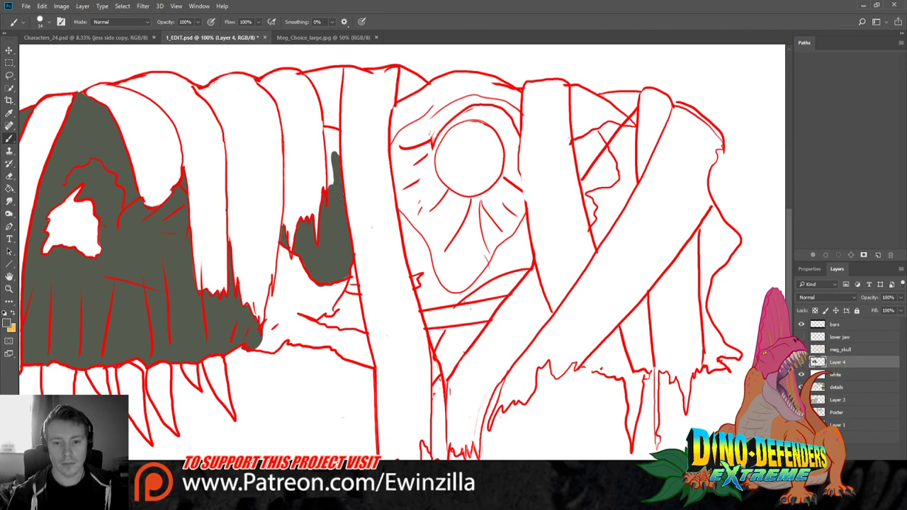
left_click_drag(339, 196, 331, 192)
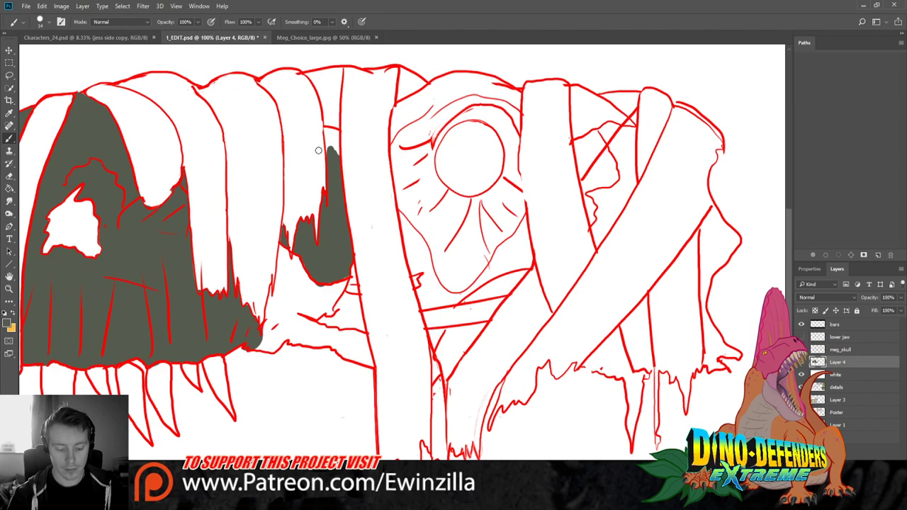
mouse_move(331, 158)
left_mouse_down()
mouse_move(327, 137)
mouse_move(338, 133)
mouse_move(336, 158)
mouse_move(328, 131)
left_mouse_up()
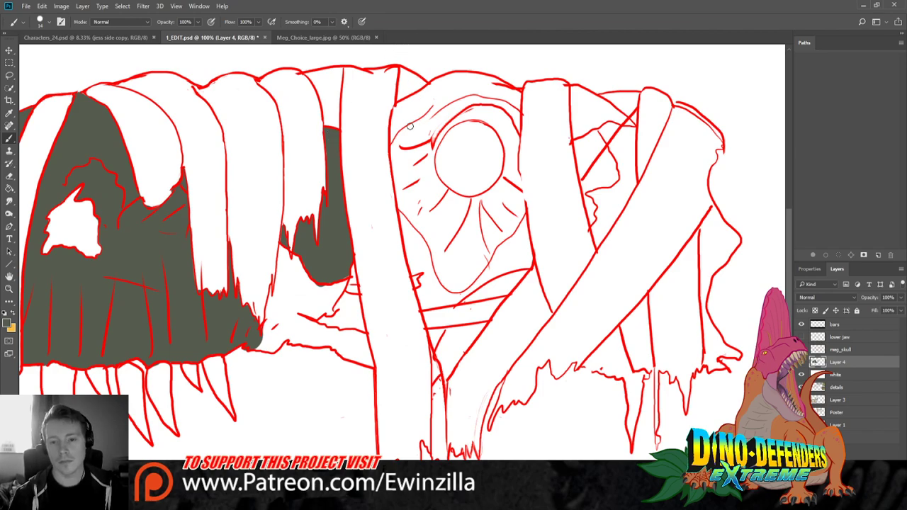
Paint the brow strip above the eye and the area beneath the eye socket between the two vertical bands dark grey-green
mouse_move(399, 122)
left_mouse_down()
mouse_move(434, 100)
mouse_move(393, 138)
mouse_move(399, 106)
mouse_move(439, 91)
mouse_move(405, 123)
mouse_move(437, 92)
mouse_move(432, 112)
mouse_move(473, 90)
mouse_move(519, 106)
mouse_move(526, 87)
mouse_move(520, 107)
mouse_move(522, 91)
mouse_move(491, 86)
mouse_move(516, 98)
mouse_move(493, 82)
mouse_move(426, 90)
mouse_move(462, 73)
mouse_move(495, 82)
mouse_move(468, 78)
mouse_move(454, 94)
left_mouse_up()
left_click(9, 201)
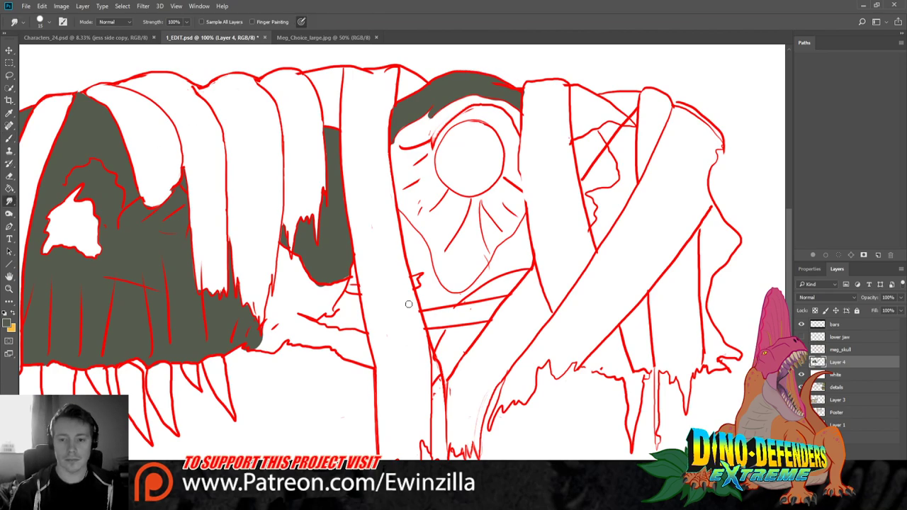
scroll(661, 392, "right", 3)
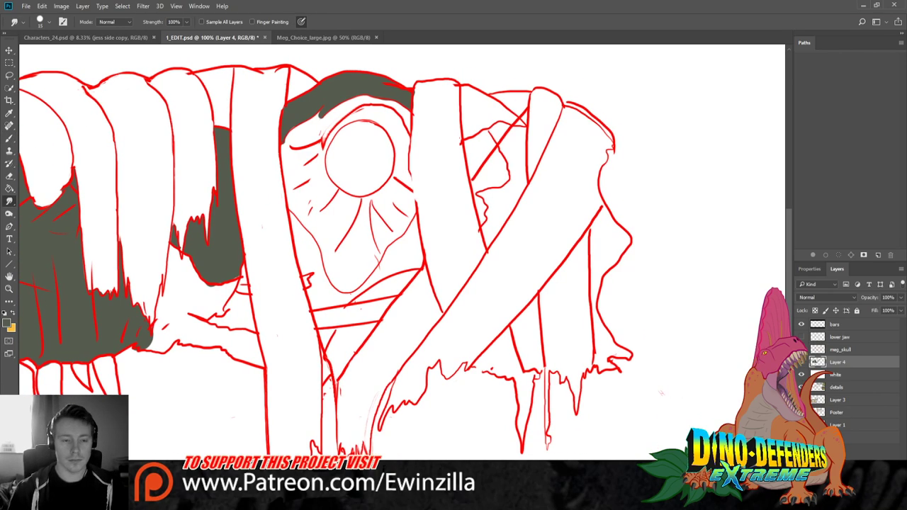
key("b")
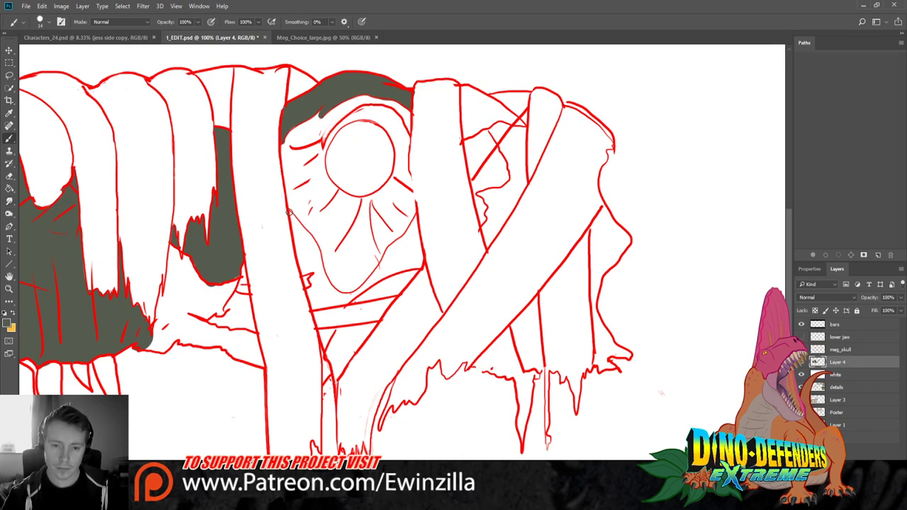
left_click_drag(289, 212, 313, 251)
mouse_move(298, 221)
left_mouse_down()
mouse_move(316, 271)
mouse_move(305, 272)
mouse_move(290, 218)
mouse_move(305, 262)
mouse_move(304, 240)
mouse_move(308, 252)
left_mouse_up()
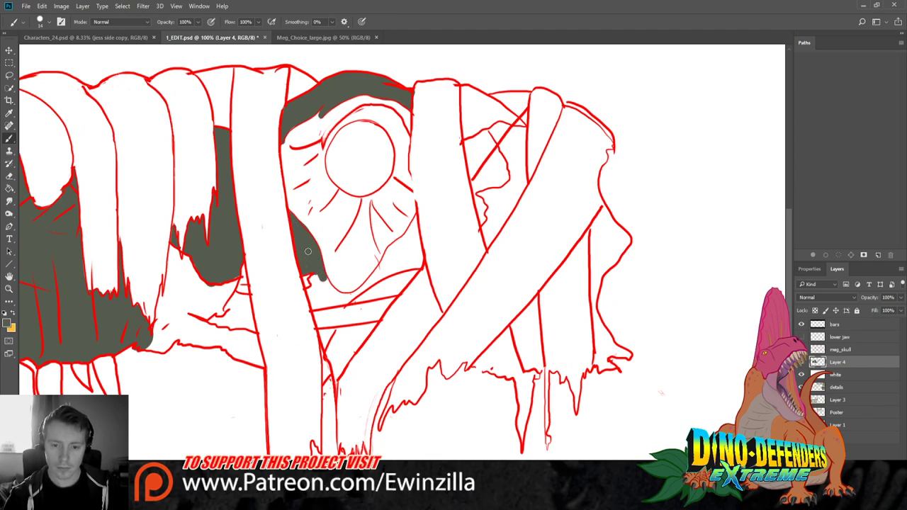
mouse_move(317, 282)
left_mouse_down()
mouse_move(311, 303)
mouse_move(341, 303)
mouse_move(324, 280)
mouse_move(320, 290)
mouse_move(344, 299)
mouse_move(329, 293)
mouse_move(336, 302)
mouse_move(313, 307)
mouse_move(353, 267)
mouse_move(344, 309)
mouse_move(342, 300)
mouse_move(368, 282)
mouse_move(345, 300)
mouse_move(417, 266)
mouse_move(416, 215)
mouse_move(365, 285)
mouse_move(385, 261)
mouse_move(385, 270)
mouse_move(413, 261)
left_mouse_up()
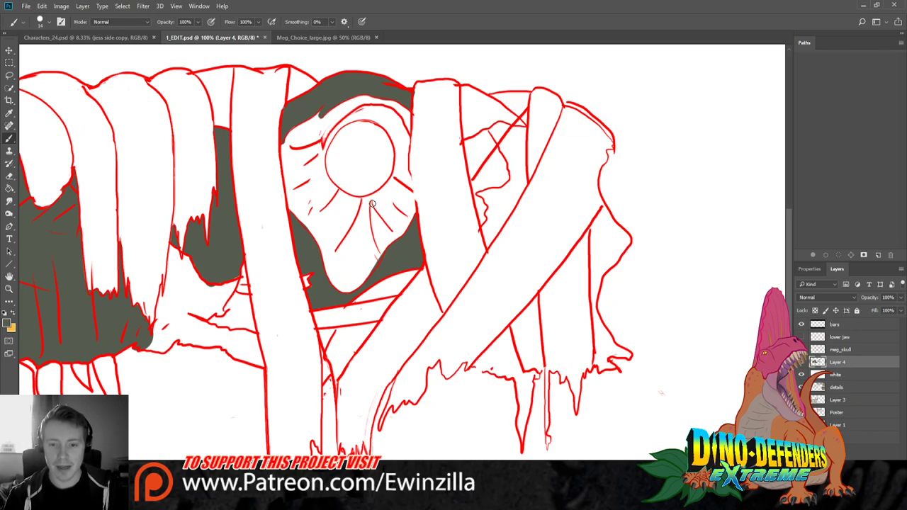
Paint a dark grey-green wedge between the two crease lines below the eye and smudge its edges to match the lines
mouse_move(372, 195)
left_mouse_down()
mouse_move(379, 249)
mouse_move(374, 217)
mouse_move(387, 234)
left_mouse_up()
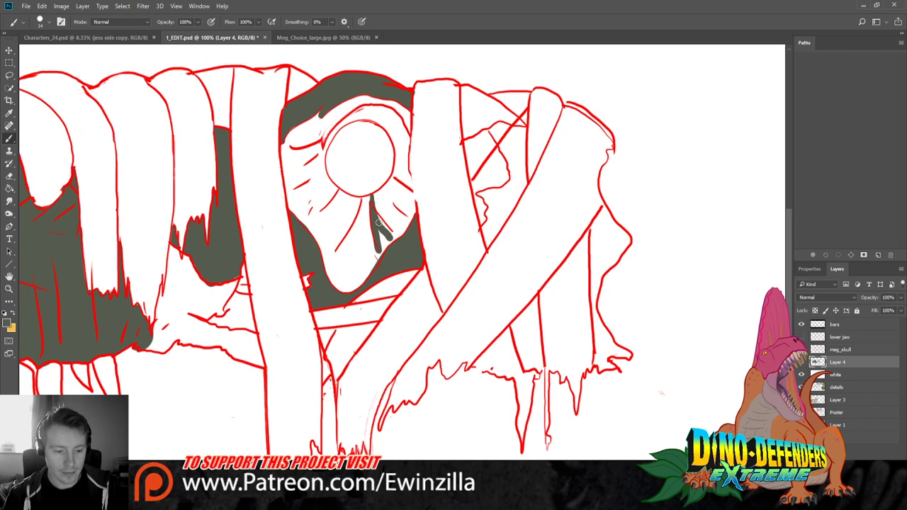
left_click_drag(379, 221, 389, 235)
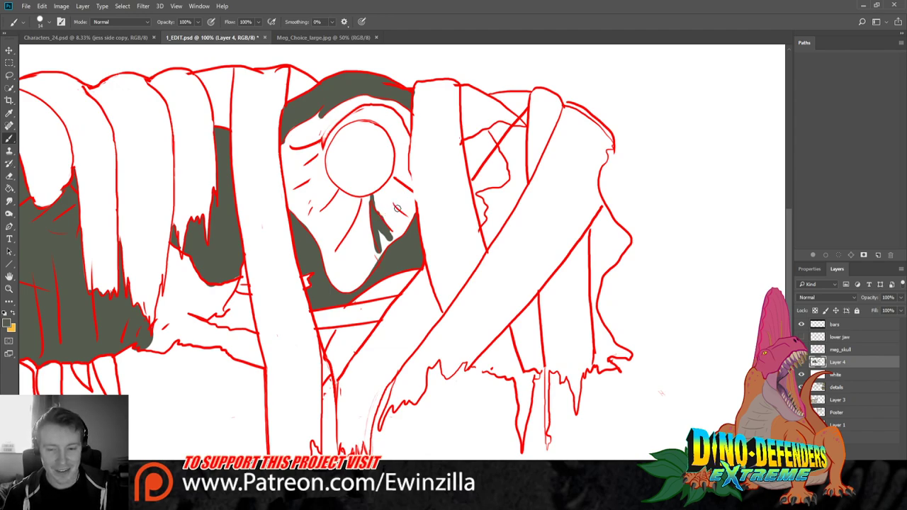
mouse_move(381, 222)
left_mouse_down()
mouse_move(382, 255)
mouse_move(385, 229)
mouse_move(391, 234)
mouse_move(379, 232)
mouse_move(374, 244)
mouse_move(382, 240)
left_mouse_up()
left_click(9, 201)
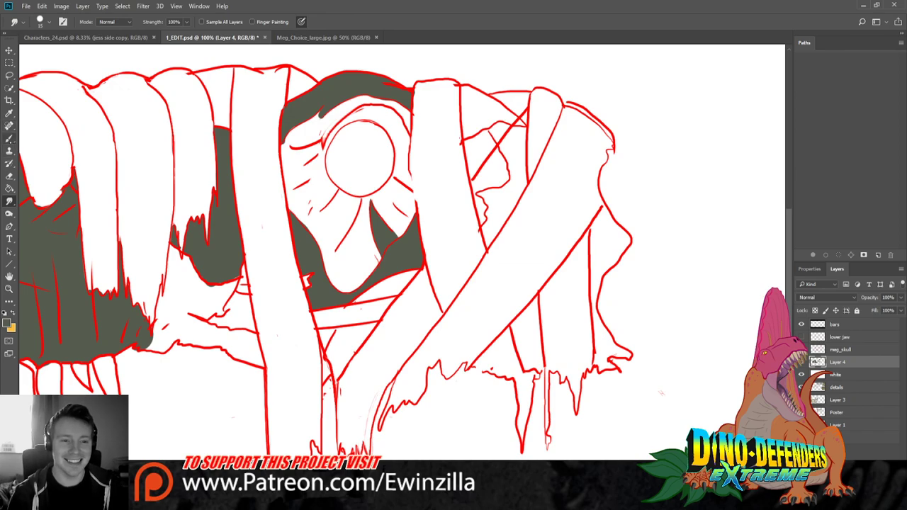
Paint the skin around the upper eye dark grey-green, plus a crease at the socket's front edge and the small triangle below the bars
left_click(9, 139)
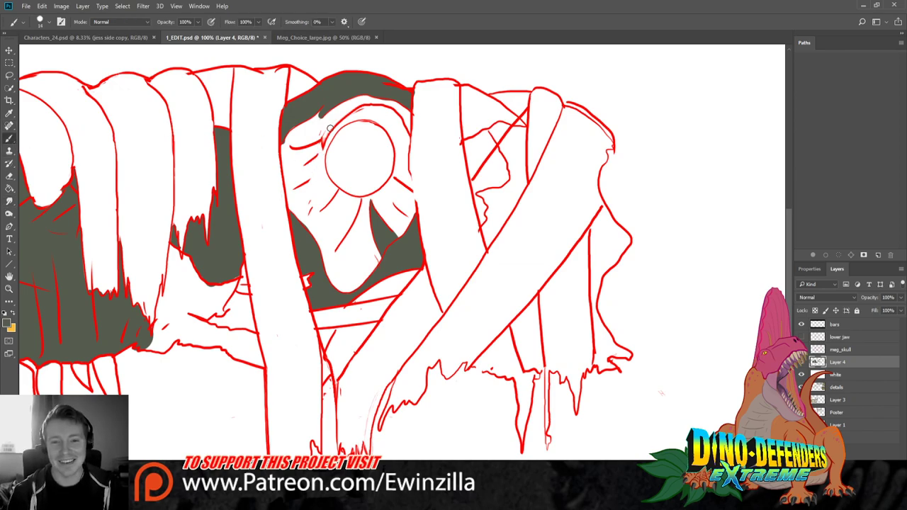
mouse_move(322, 149)
left_mouse_down()
mouse_move(304, 164)
mouse_move(297, 151)
mouse_move(285, 171)
mouse_move(309, 153)
mouse_move(289, 156)
left_mouse_up()
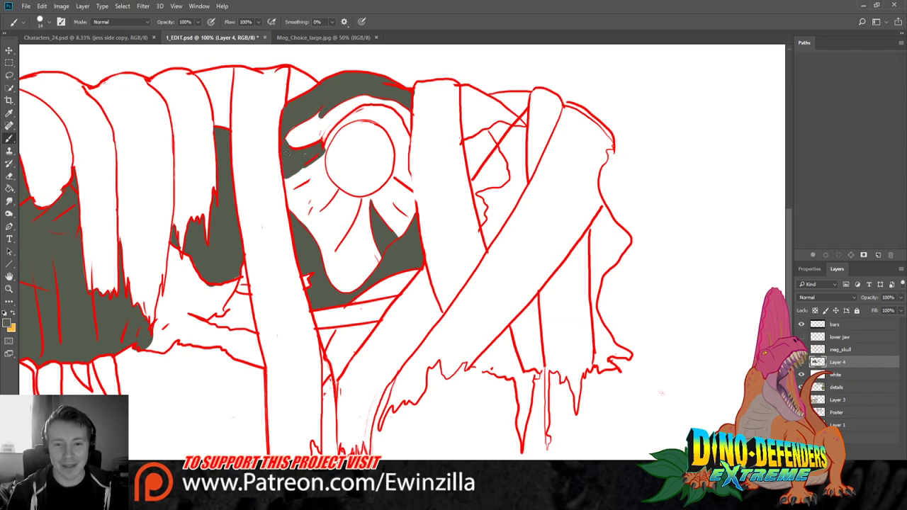
mouse_move(322, 151)
left_mouse_down()
mouse_move(360, 113)
mouse_move(379, 118)
mouse_move(359, 113)
mouse_move(383, 113)
mouse_move(403, 128)
mouse_move(405, 141)
mouse_move(378, 119)
mouse_move(398, 153)
mouse_move(407, 143)
mouse_move(403, 181)
mouse_move(396, 155)
mouse_move(408, 169)
left_mouse_up()
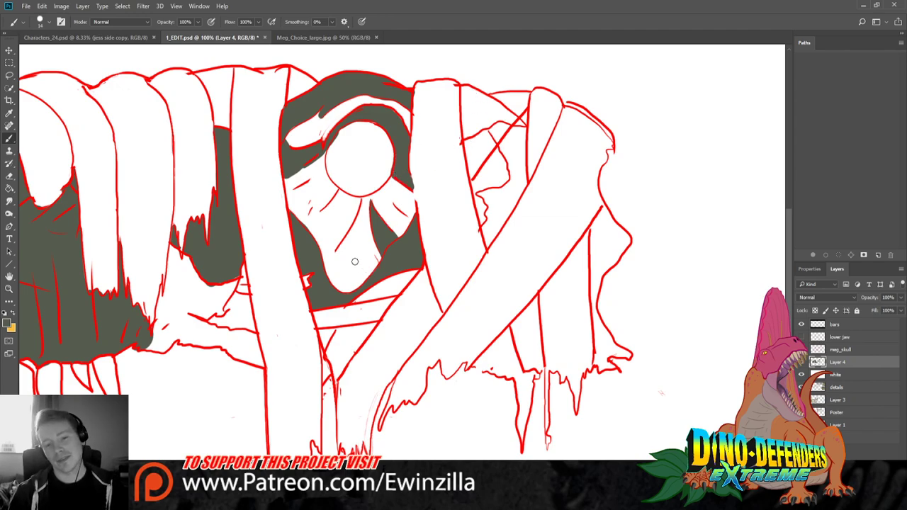
left_click_drag(316, 201, 309, 234)
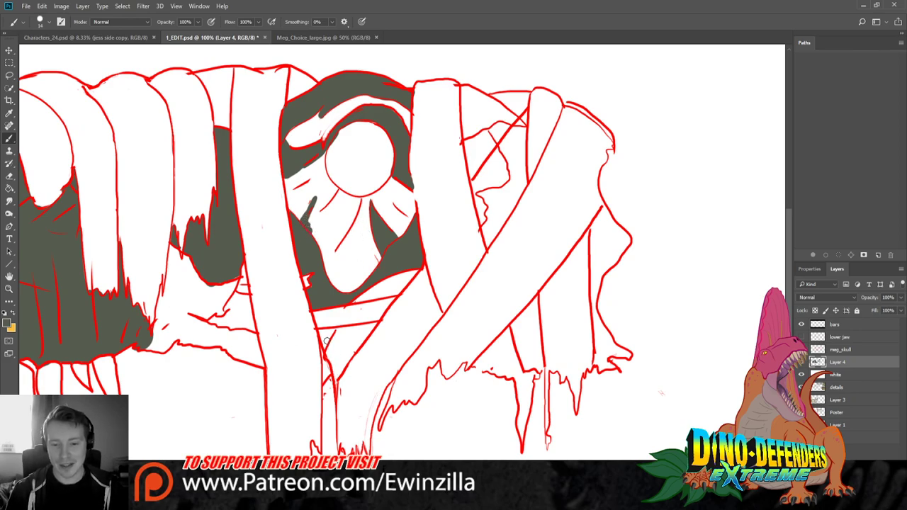
mouse_move(336, 330)
left_mouse_down()
mouse_move(324, 347)
mouse_move(326, 332)
mouse_move(345, 323)
left_mouse_up()
On the meg_skull layer, smudge away the part of the diagonal line that crosses the pointed shape behind the eye
left_click(10, 202)
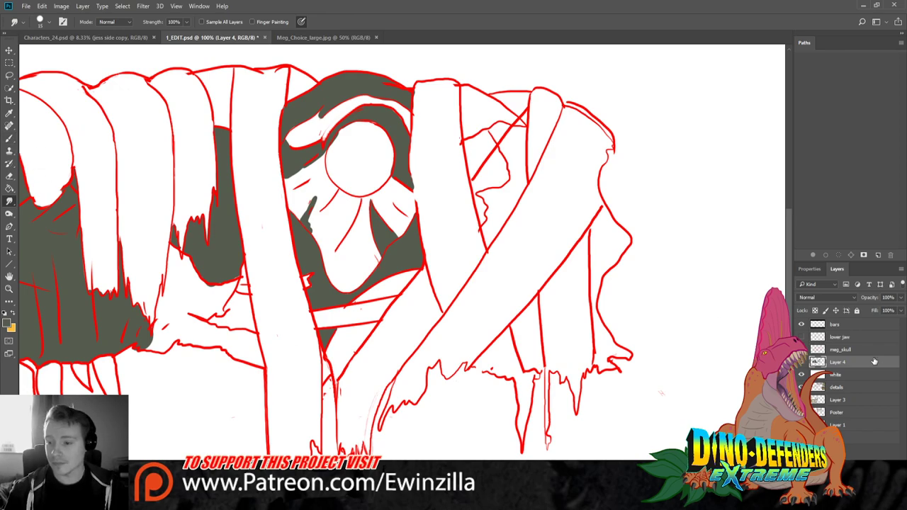
left_click(855, 351)
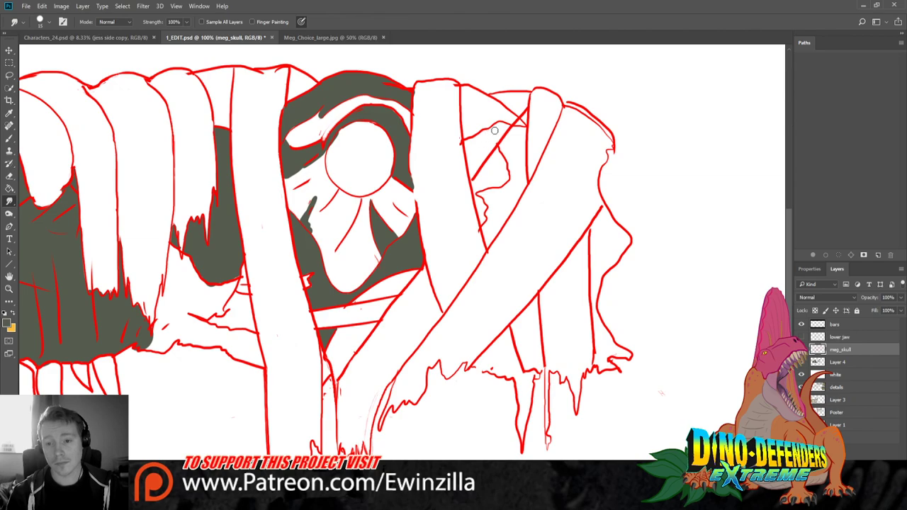
mouse_move(495, 130)
left_mouse_down()
mouse_move(488, 136)
mouse_move(510, 118)
mouse_move(519, 122)
left_mouse_up()
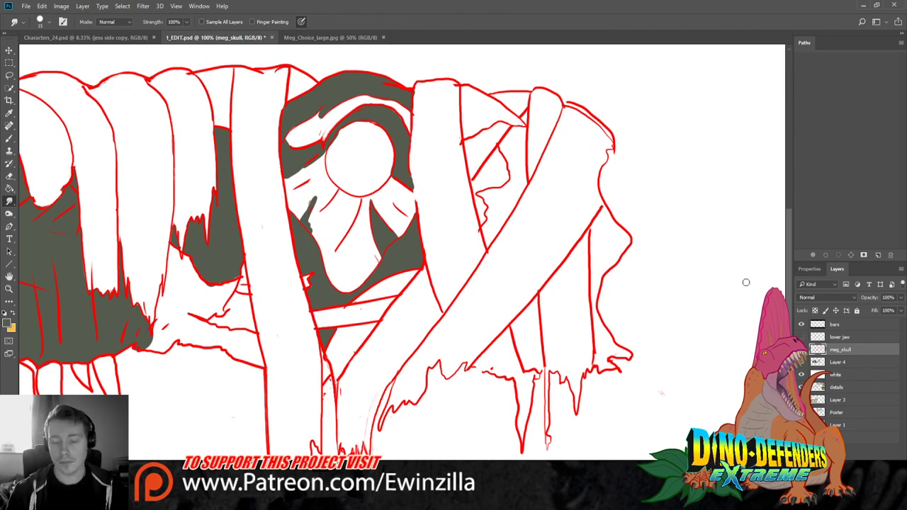
On Layer 4, fill the pointed shape behind the rear vertical band with dark grey-green
left_click(844, 363)
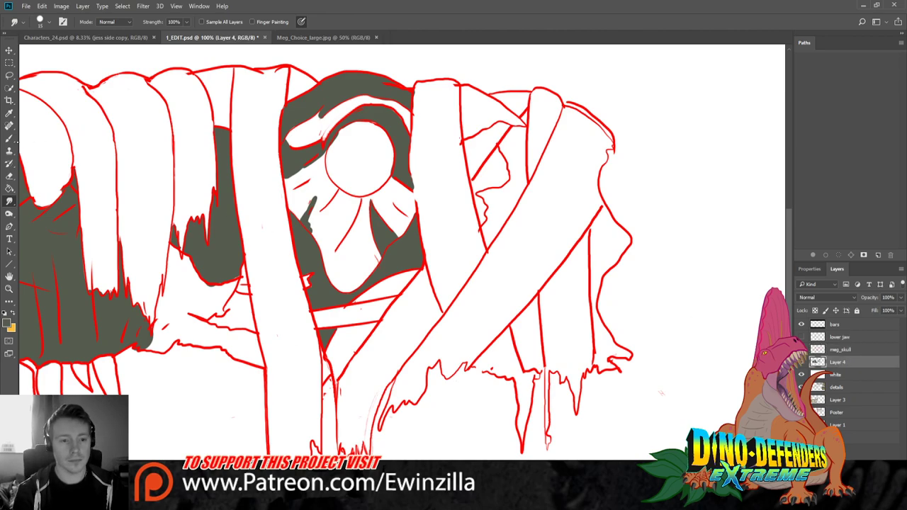
key("b")
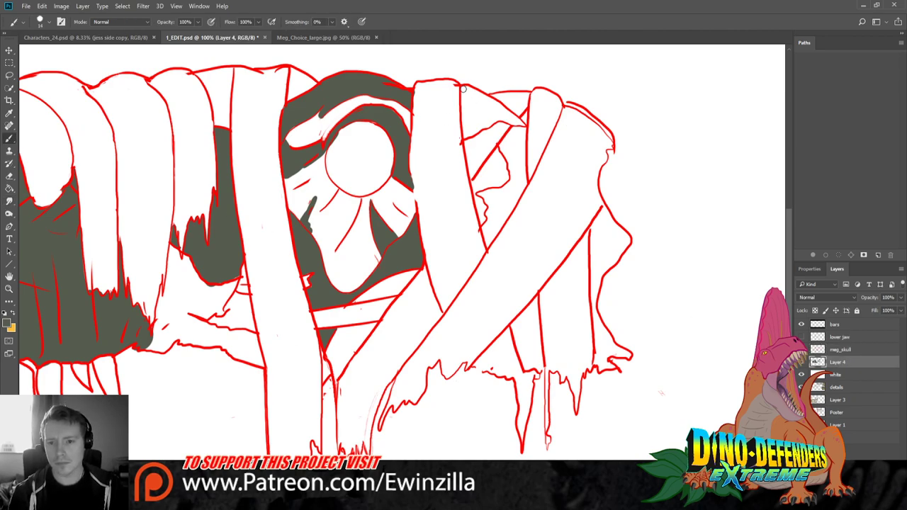
mouse_move(464, 88)
left_mouse_down()
mouse_move(467, 136)
mouse_move(494, 121)
mouse_move(521, 125)
mouse_move(470, 89)
mouse_move(481, 124)
mouse_move(525, 126)
mouse_move(475, 116)
mouse_move(483, 119)
mouse_move(498, 114)
mouse_move(471, 94)
left_mouse_up()
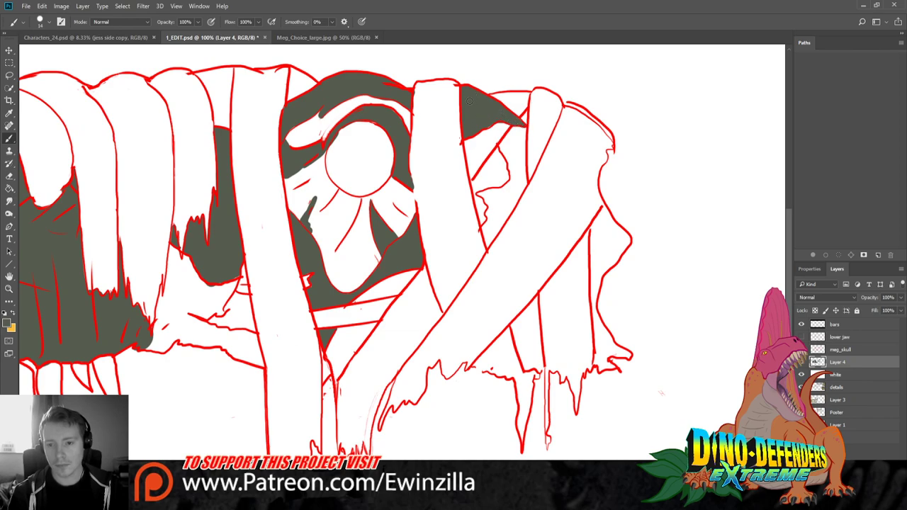
left_click(9, 188)
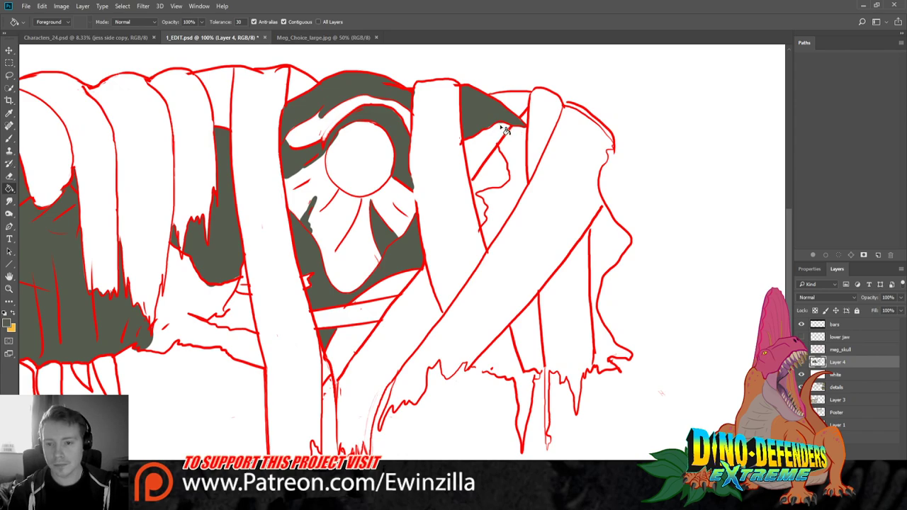
left_click(505, 130)
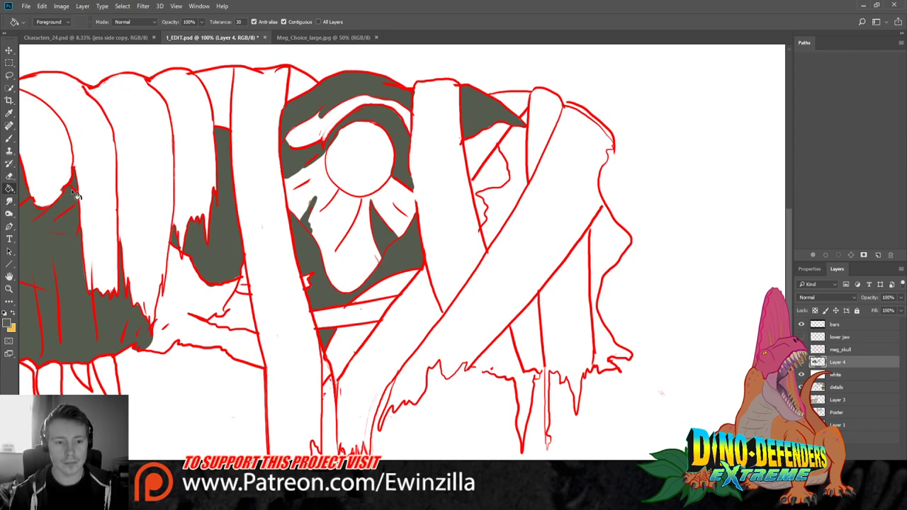
Paint the skin between the rear vertical band and the diagonal band dark grey-green, working around the jagged opening
key("r")
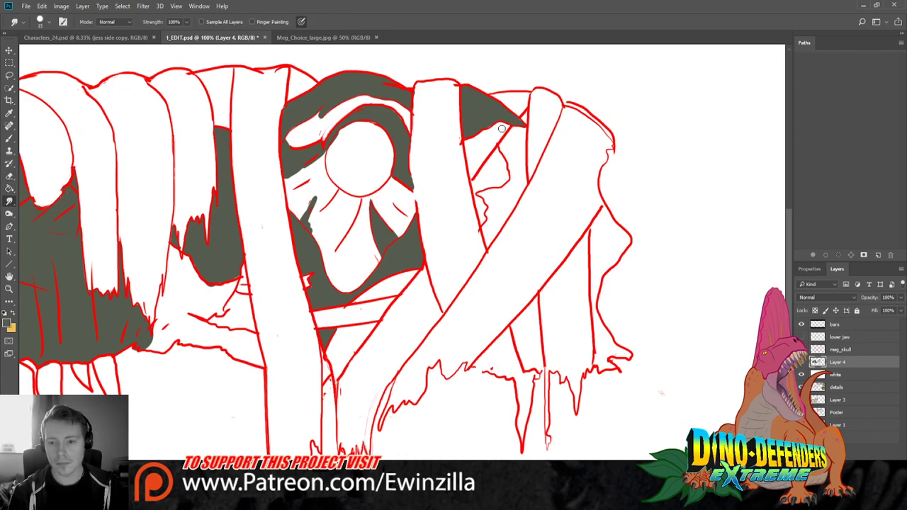
left_click(9, 138)
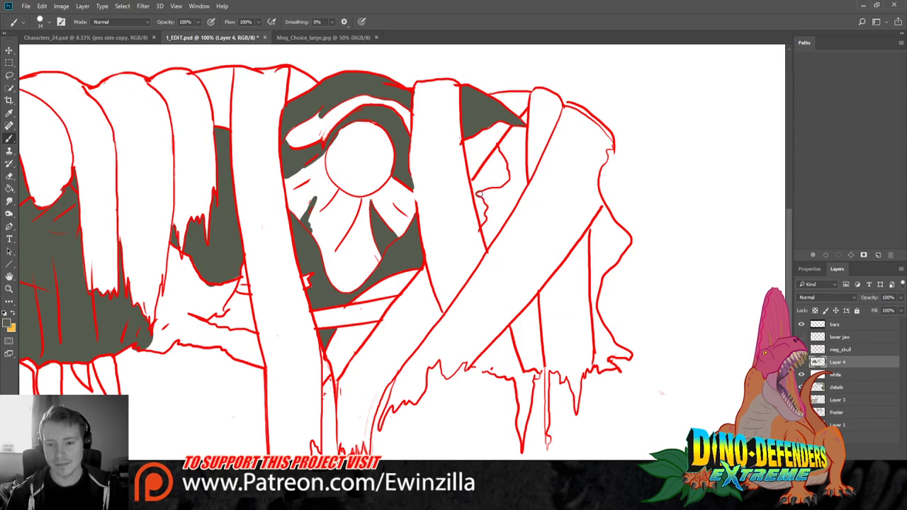
left_click_drag(479, 193, 493, 210)
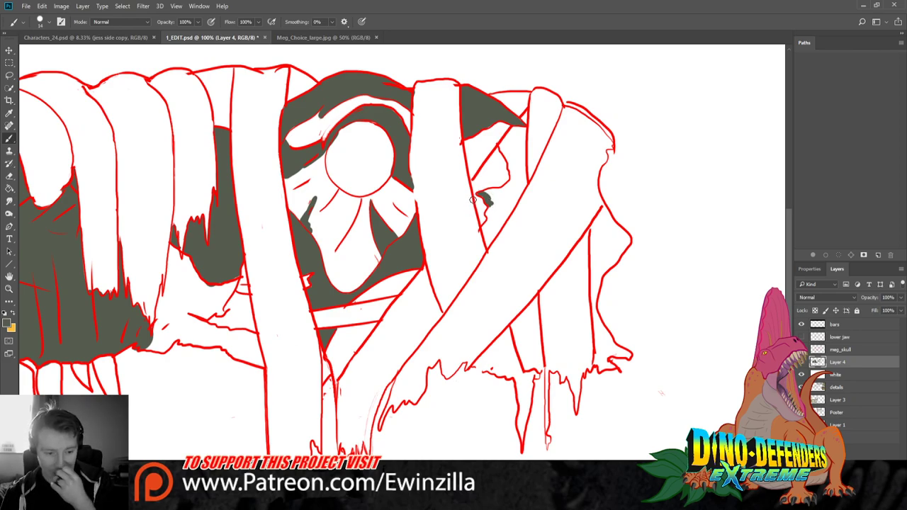
mouse_move(492, 206)
left_mouse_down()
mouse_move(489, 217)
mouse_move(492, 210)
left_mouse_up()
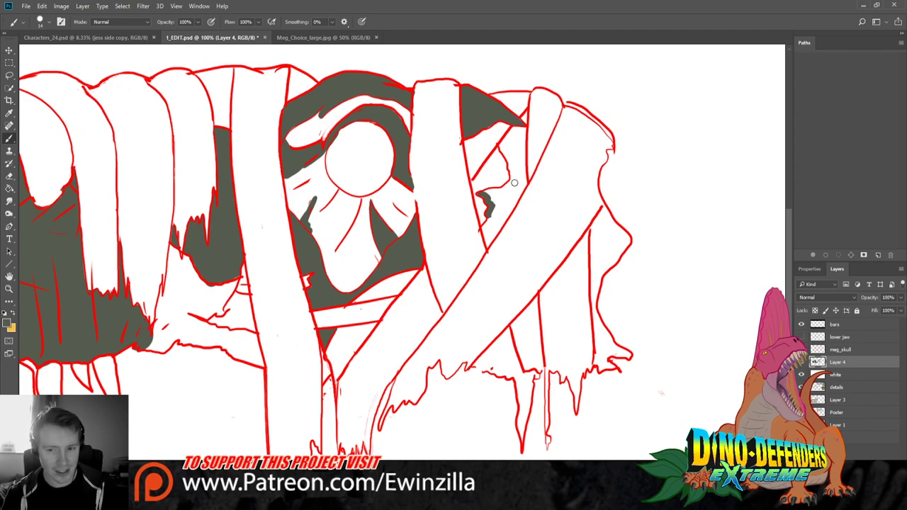
mouse_move(500, 190)
left_mouse_down()
mouse_move(486, 193)
mouse_move(507, 191)
mouse_move(514, 177)
mouse_move(512, 185)
left_mouse_up()
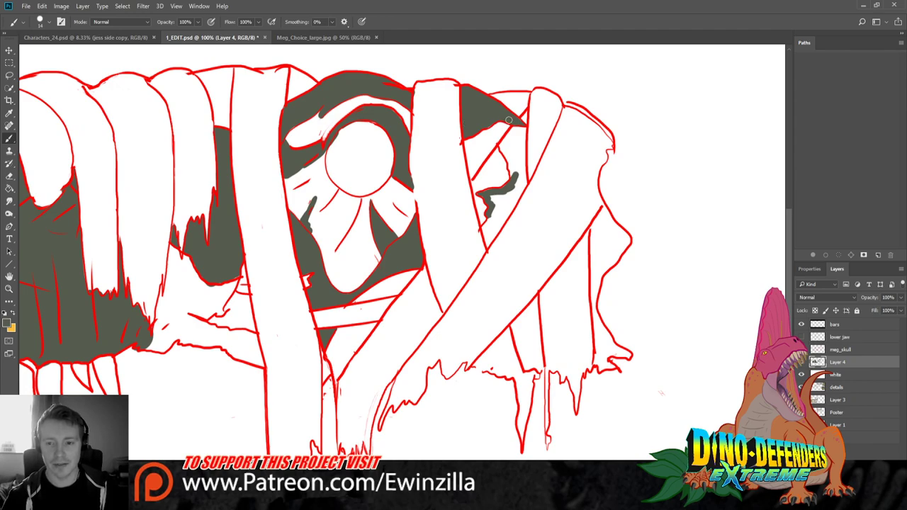
mouse_move(512, 120)
left_mouse_down()
mouse_move(502, 146)
mouse_move(509, 139)
mouse_move(513, 174)
mouse_move(515, 133)
mouse_move(508, 155)
mouse_move(521, 147)
mouse_move(526, 113)
mouse_move(524, 181)
mouse_move(503, 181)
mouse_move(490, 214)
left_mouse_up()
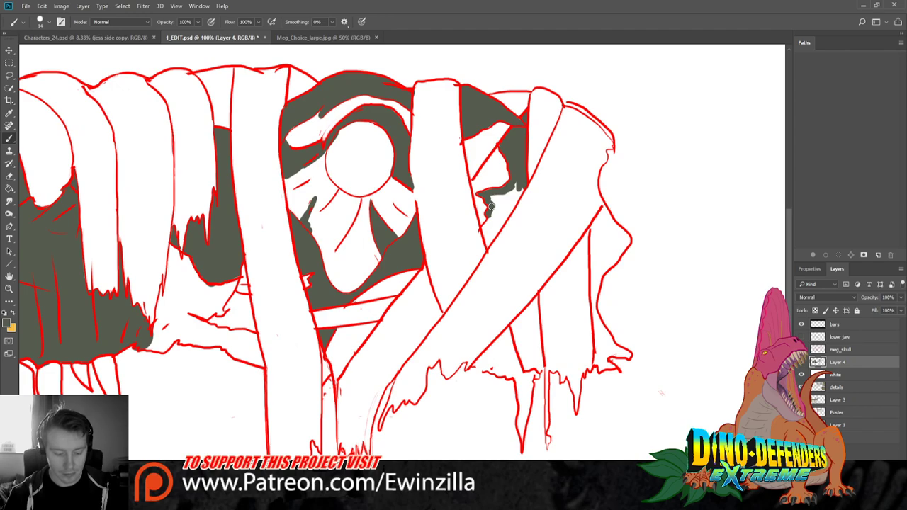
mouse_move(490, 206)
left_mouse_down()
mouse_move(520, 175)
mouse_move(523, 188)
mouse_move(485, 246)
mouse_move(522, 192)
mouse_move(485, 234)
mouse_move(508, 194)
left_mouse_up()
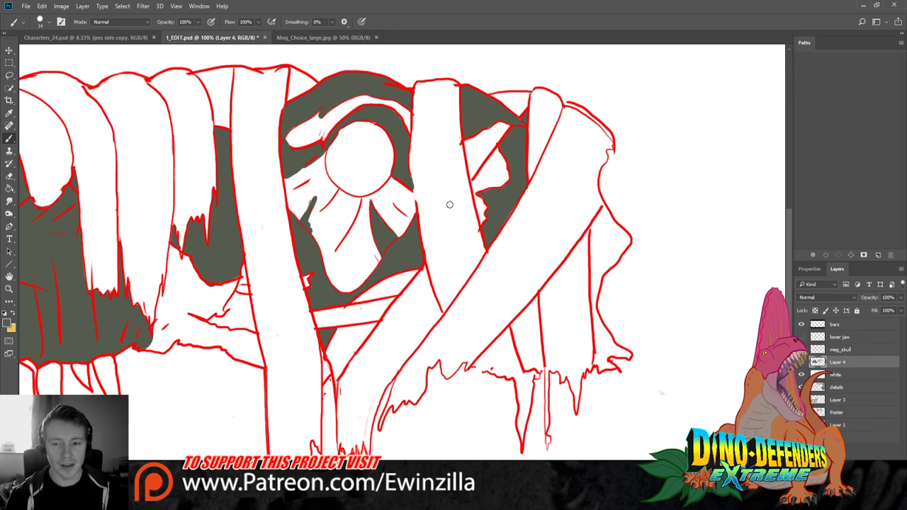
key("r")
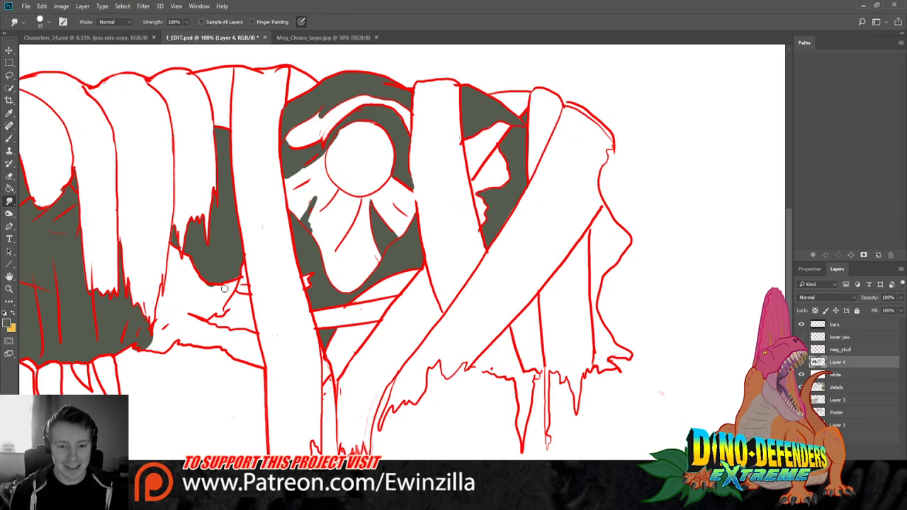
Paint the small jagged cheek patch in front of the wide vertical band dark grey-green
left_click(10, 138)
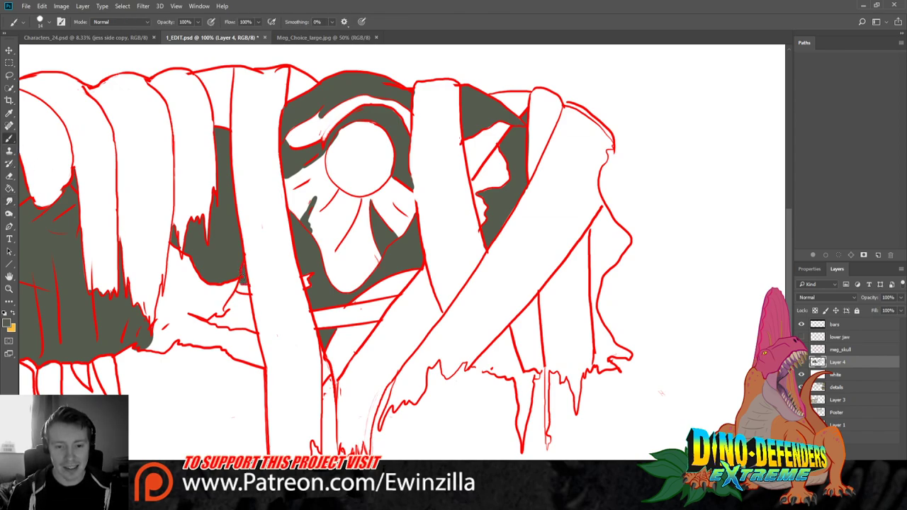
mouse_move(236, 294)
left_mouse_down()
mouse_move(211, 319)
mouse_move(252, 328)
mouse_move(248, 299)
mouse_move(251, 317)
mouse_move(246, 298)
mouse_move(245, 319)
left_mouse_up()
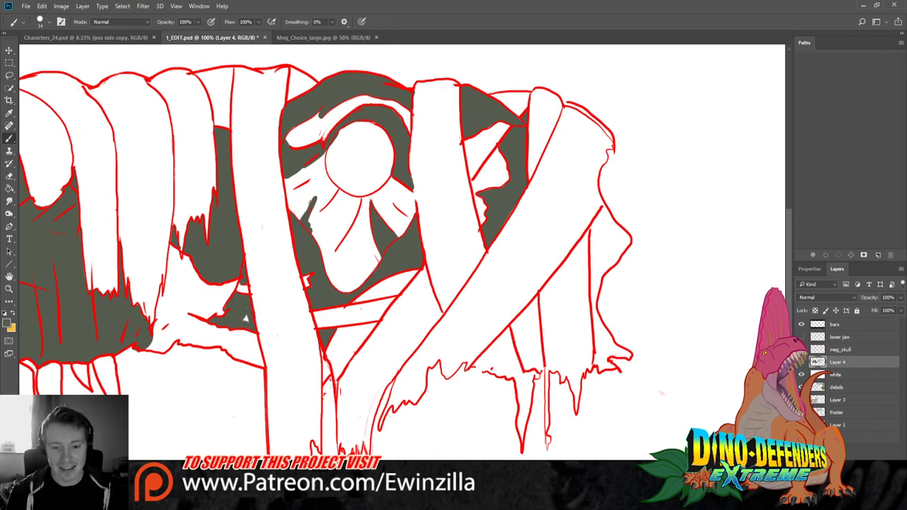
left_click(9, 202)
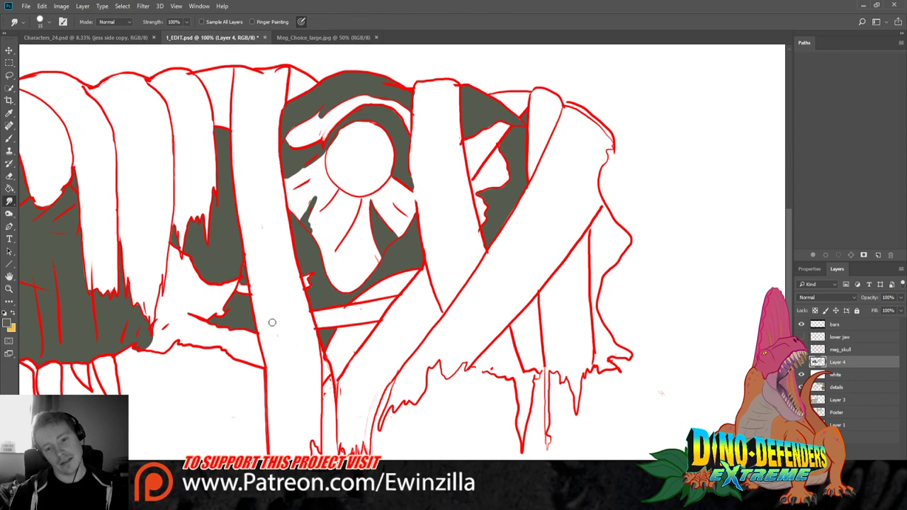
left_click(9, 289)
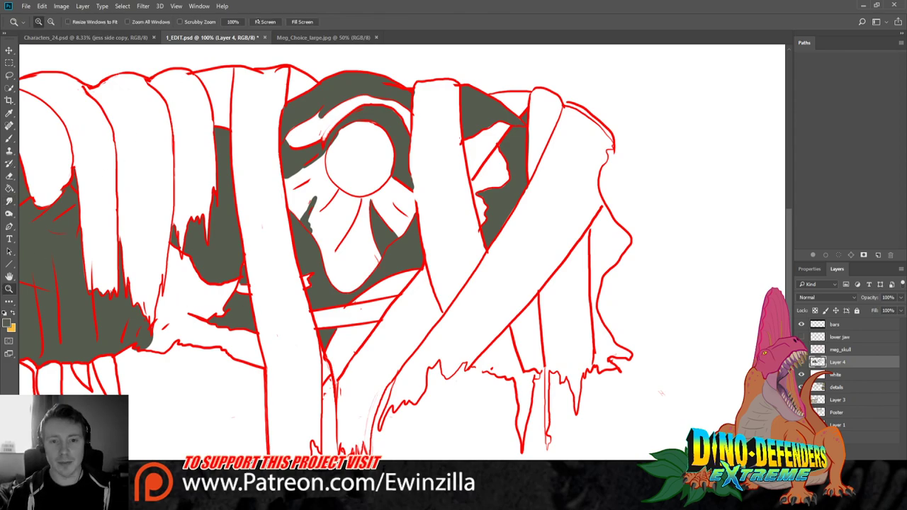
left_click(265, 21)
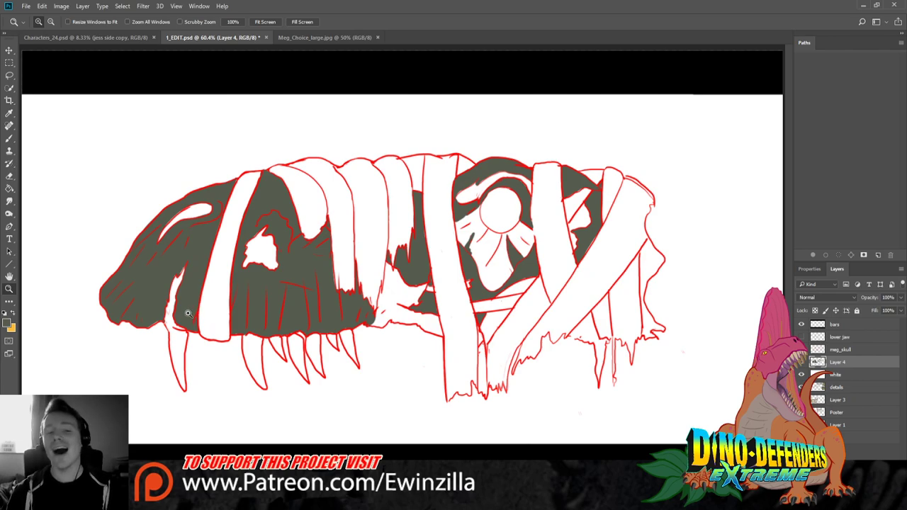
Fill the nostril slit and the jagged crack ahead of the front band with near-black on Layer 4
key("i")
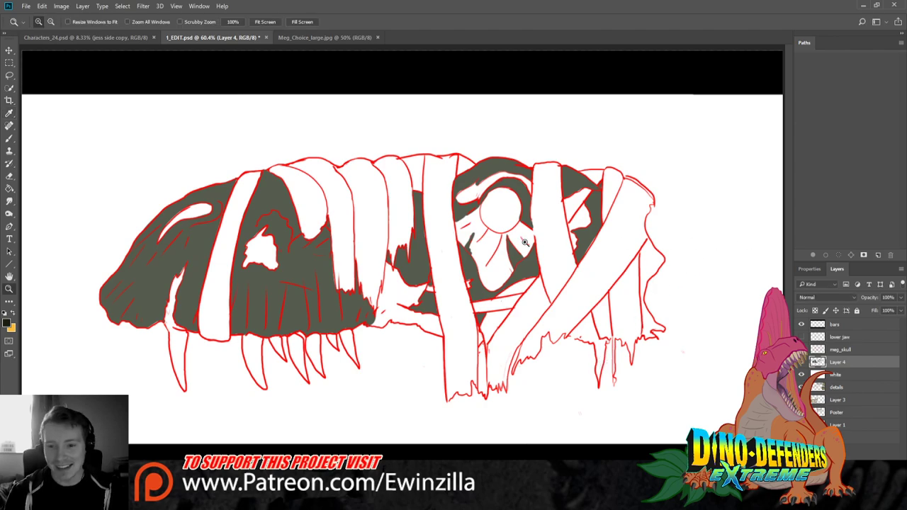
key("b")
key("z")
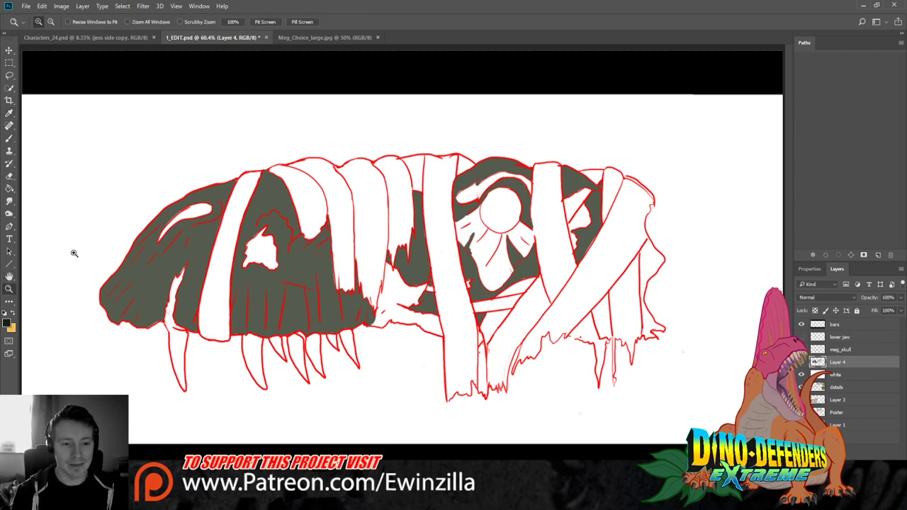
left_click(135, 206)
key("b")
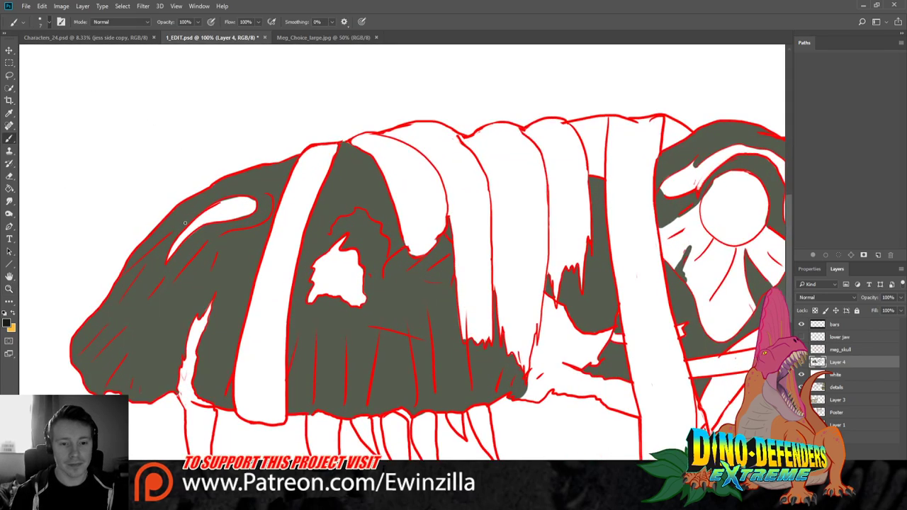
mouse_move(169, 259)
left_mouse_down()
mouse_move(204, 216)
mouse_move(190, 226)
mouse_move(224, 204)
mouse_move(212, 207)
mouse_move(253, 201)
mouse_move(247, 214)
mouse_move(185, 235)
mouse_move(223, 207)
mouse_move(215, 212)
mouse_move(242, 213)
left_mouse_up()
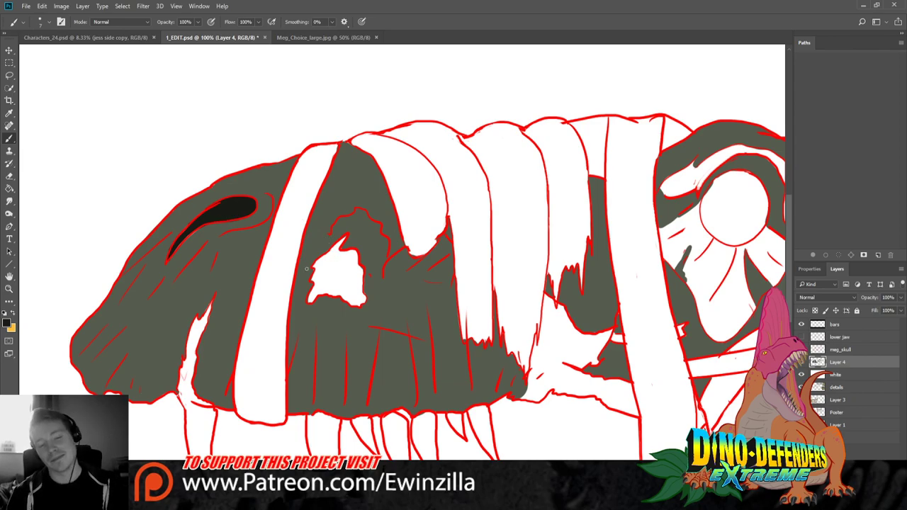
mouse_move(210, 304)
left_mouse_down()
mouse_move(195, 340)
mouse_move(204, 319)
mouse_move(196, 319)
mouse_move(191, 367)
mouse_move(194, 360)
mouse_move(183, 370)
mouse_move(182, 397)
mouse_move(184, 388)
mouse_move(211, 405)
mouse_move(191, 379)
left_mouse_up()
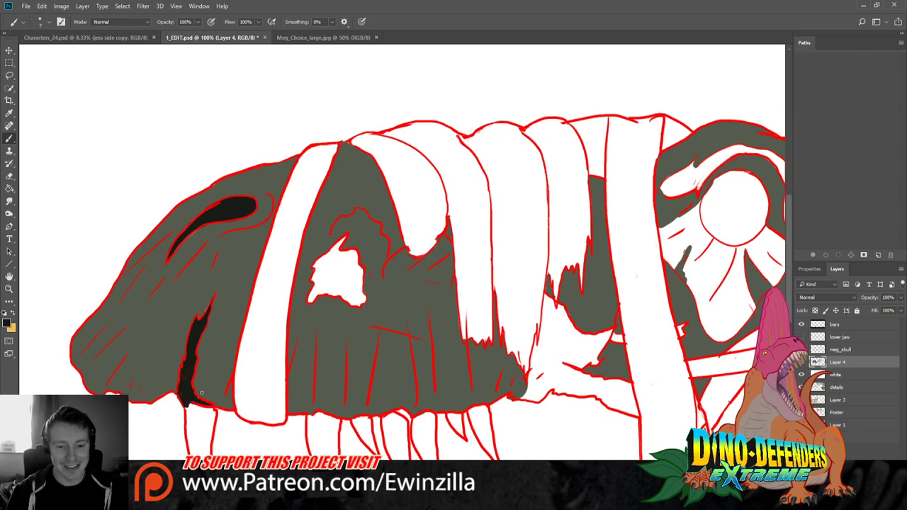
Paint the front tooth near-black with a small brush, leaving thin unpainted streaks as highlights
scroll(401, 253, "down", 4)
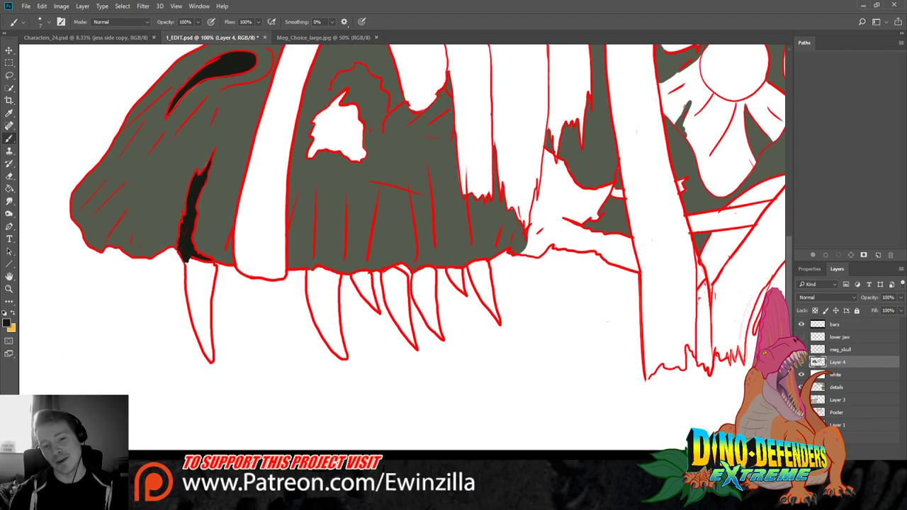
mouse_move(189, 267)
left_mouse_down()
mouse_move(192, 300)
mouse_move(196, 276)
left_mouse_up()
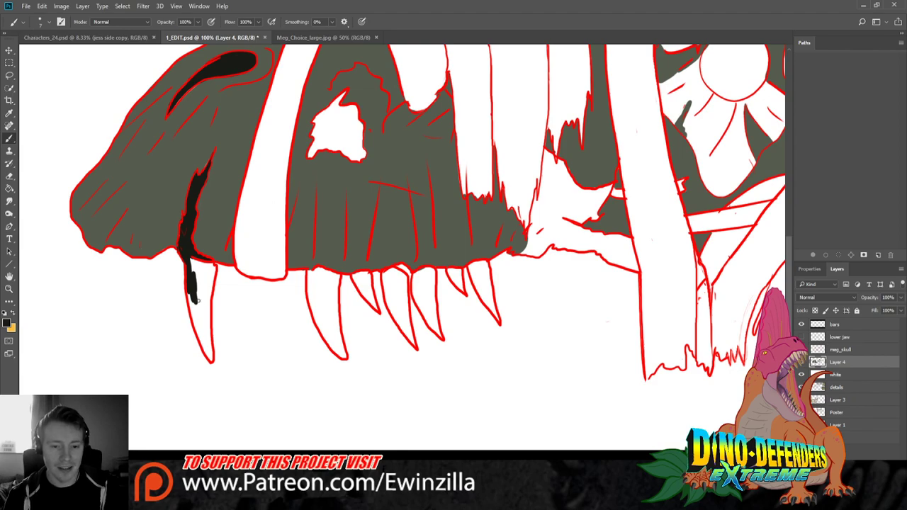
mouse_move(198, 300)
left_mouse_down()
mouse_move(202, 332)
mouse_move(192, 287)
mouse_move(211, 360)
left_mouse_up()
left_click_drag(205, 319, 211, 356)
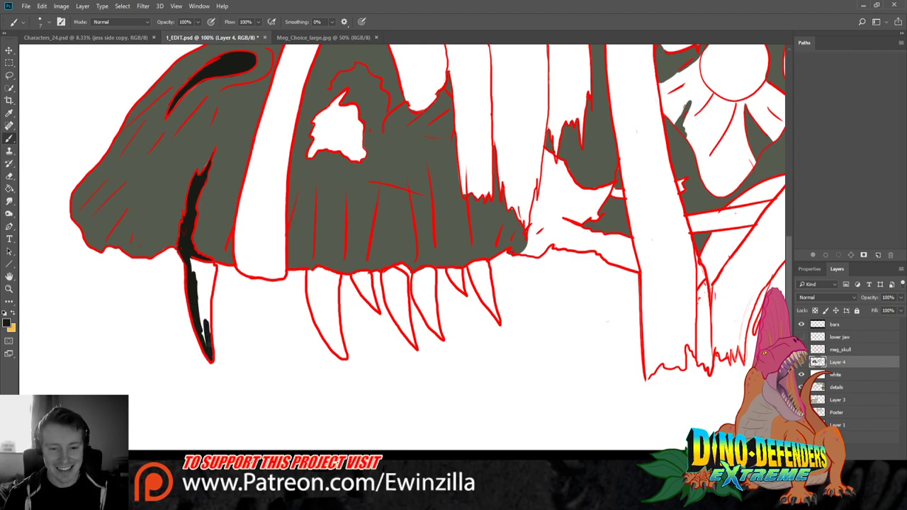
left_click_drag(203, 289, 205, 336)
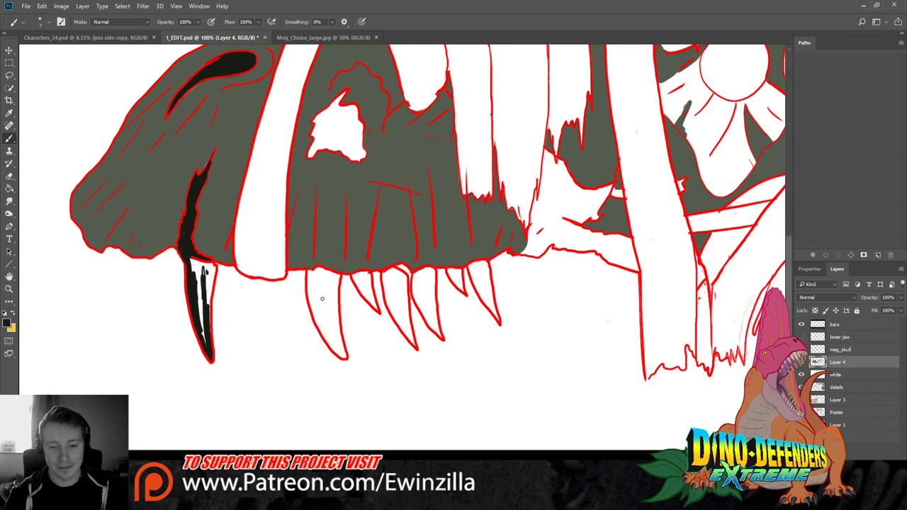
Paint the three teeth just behind the front band near-black, leaving unpainted highlight streaks on the two larger ones
left_click_drag(316, 287, 336, 351)
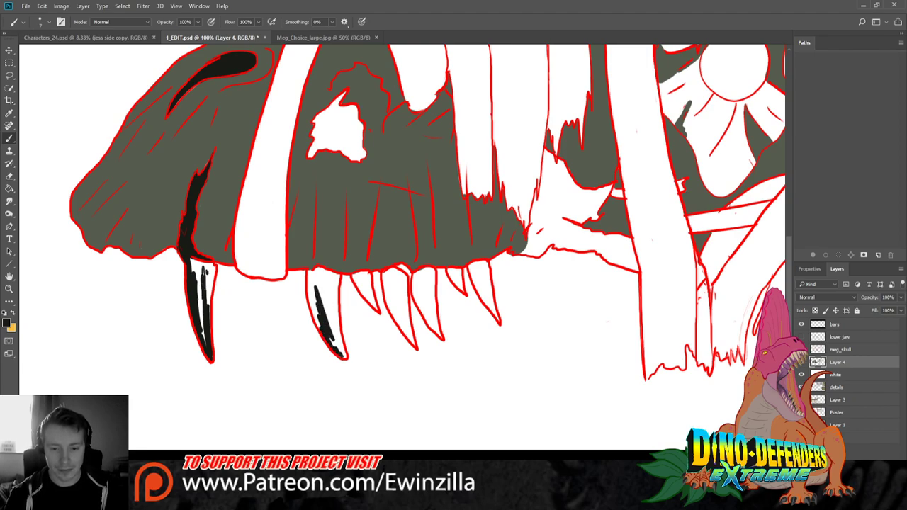
left_click_drag(328, 298, 343, 349)
left_click_drag(331, 278, 336, 316)
mouse_move(336, 277)
left_mouse_down()
mouse_move(341, 342)
mouse_move(330, 301)
left_mouse_up()
left_click_drag(309, 271, 320, 286)
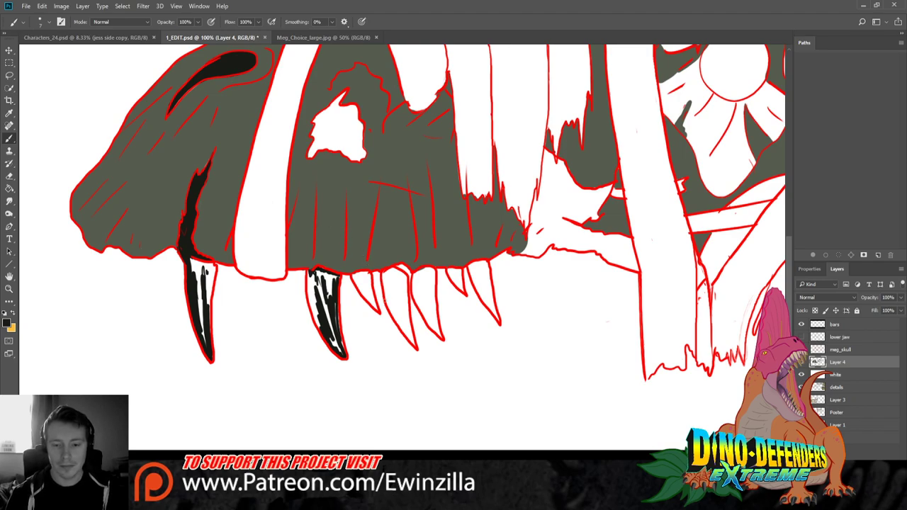
left_click_drag(356, 280, 363, 292)
left_click_drag(353, 274, 359, 277)
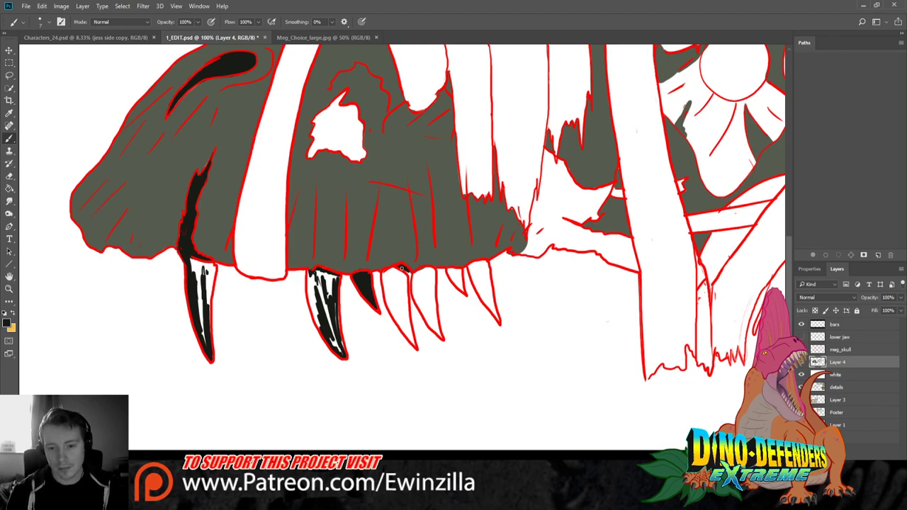
mouse_move(393, 290)
left_mouse_down()
mouse_move(410, 343)
mouse_move(387, 302)
mouse_move(384, 283)
mouse_move(390, 305)
mouse_move(395, 278)
left_mouse_up()
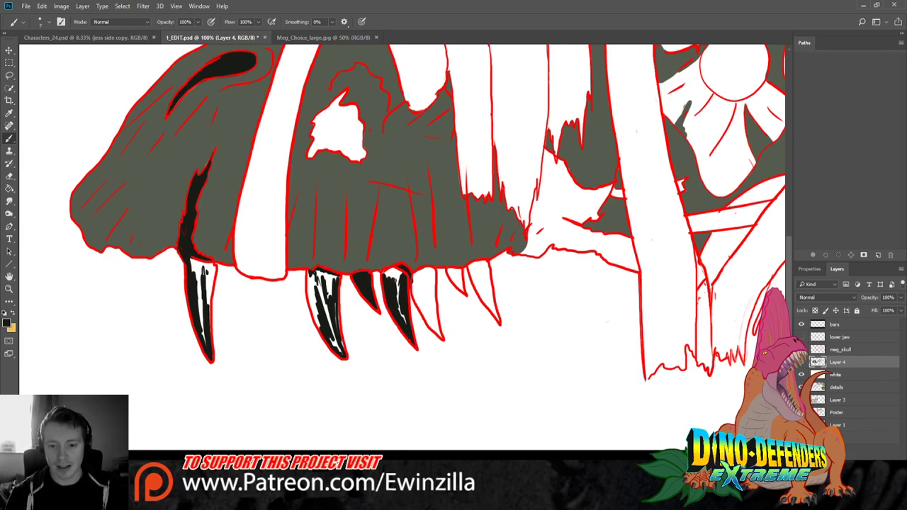
Hide the white layer and the skull painting to examine the laboratory background and its whiteboard, and show them again
key("z")
key("ctrl+0")
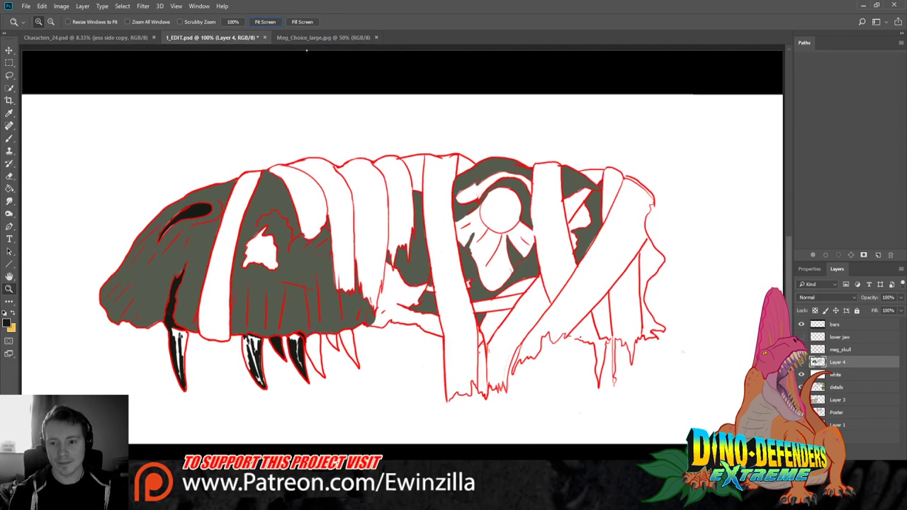
left_click(802, 375)
left_click(802, 363)
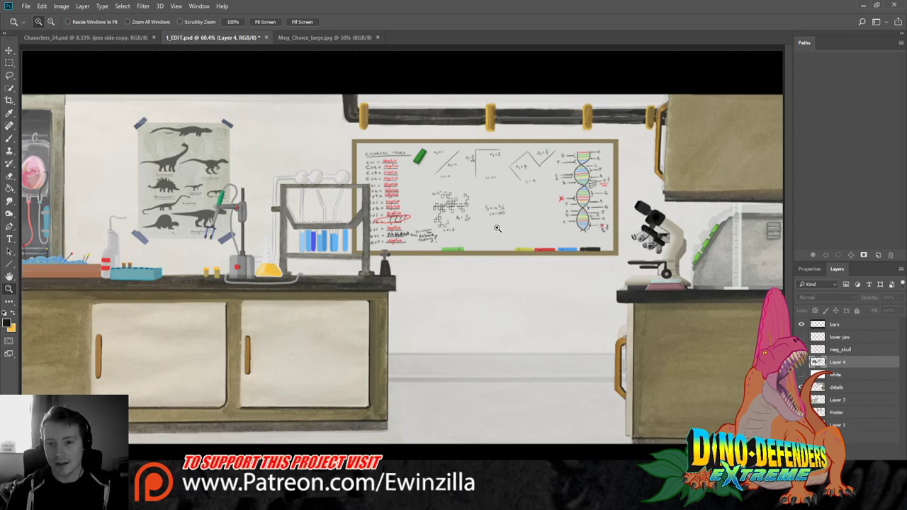
left_click(504, 164)
left_click(504, 165)
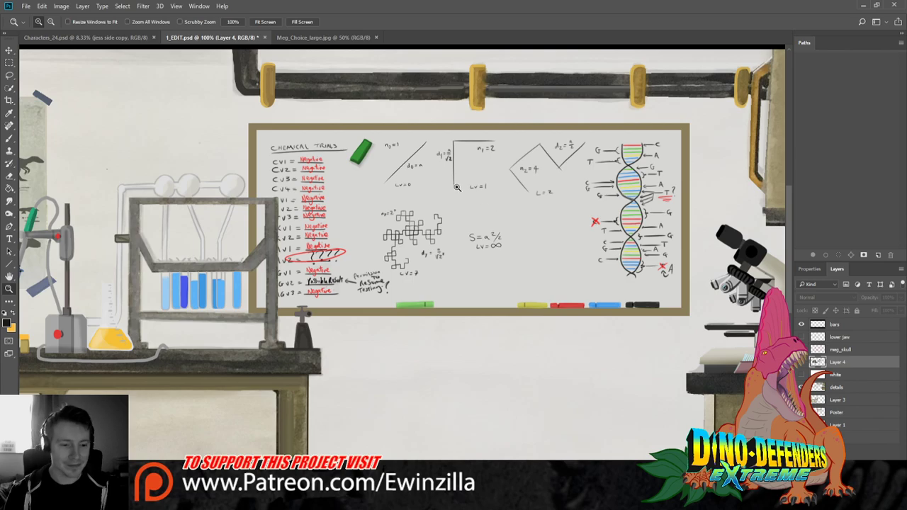
left_click(267, 21)
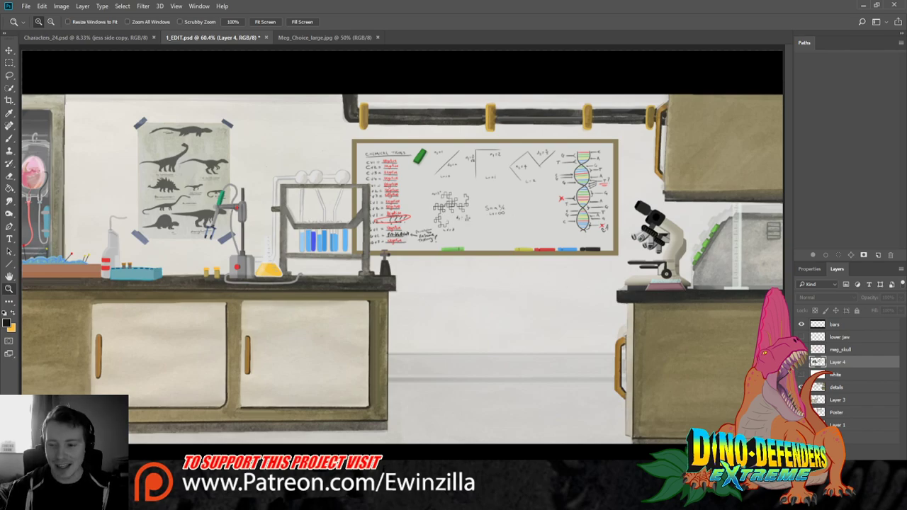
left_click(801, 374)
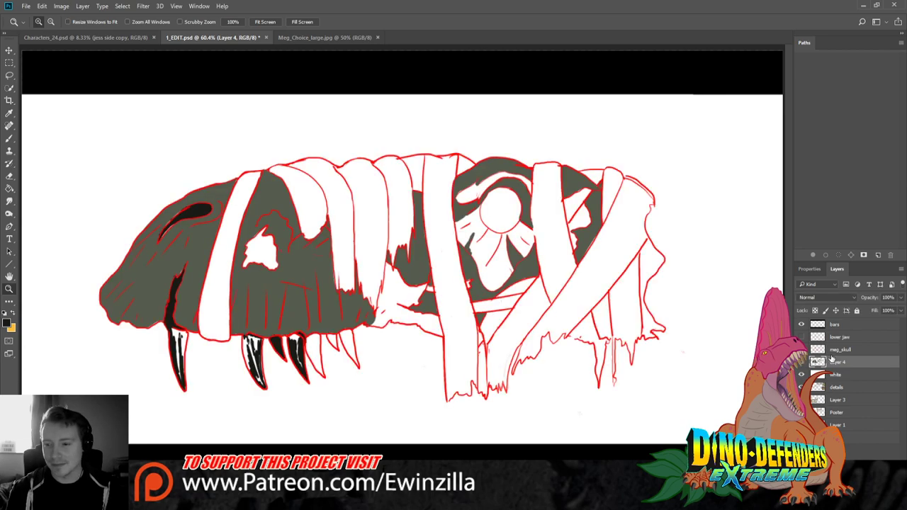
Paint the three rearmost unpainted teeth of the front tooth row near-black, leaving thin unpainted highlight streaks on the two larger ones
left_click(305, 397)
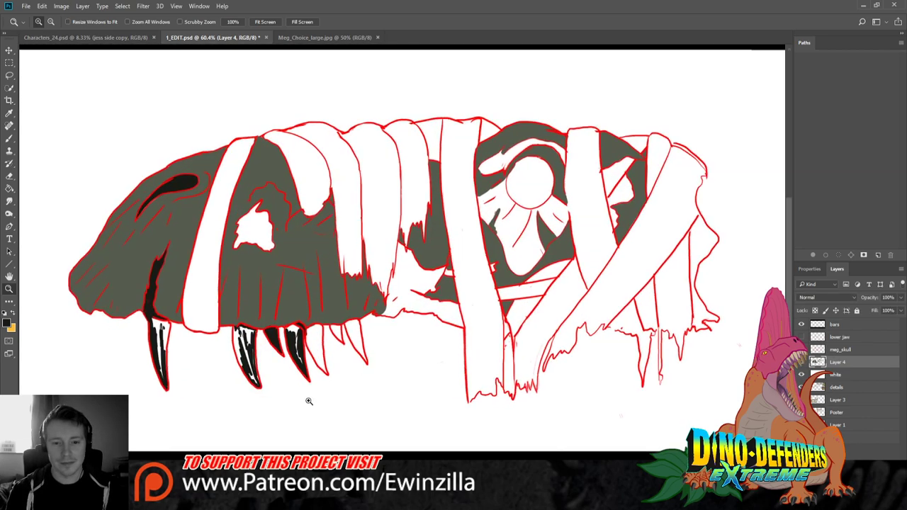
left_click(305, 398)
left_click(304, 397)
key("b")
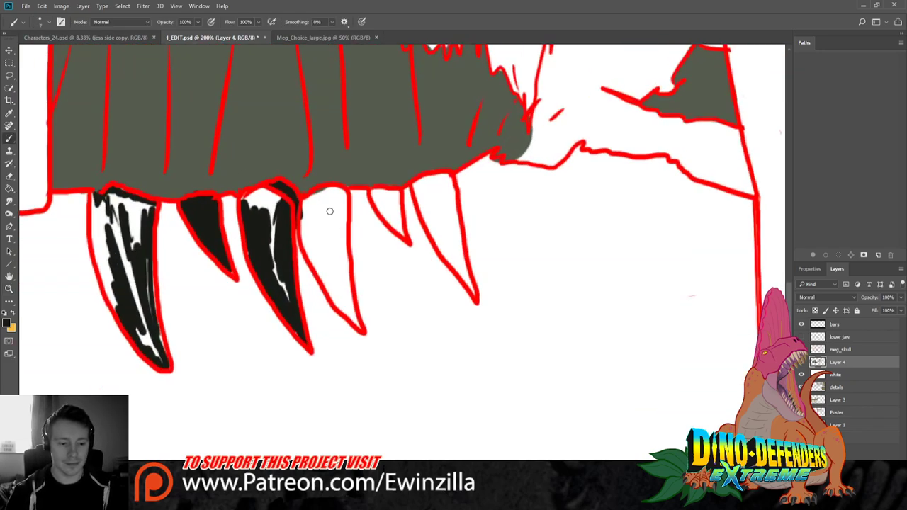
mouse_move(333, 270)
left_mouse_down()
mouse_move(357, 322)
mouse_move(313, 252)
left_mouse_up()
left_click_drag(334, 306, 306, 233)
mouse_move(312, 268)
left_mouse_down()
mouse_move(303, 201)
mouse_move(322, 216)
mouse_move(338, 205)
mouse_move(343, 236)
mouse_move(346, 194)
mouse_move(317, 200)
mouse_move(328, 195)
left_mouse_up()
mouse_move(383, 197)
left_mouse_down()
mouse_move(380, 211)
mouse_move(401, 226)
left_mouse_up()
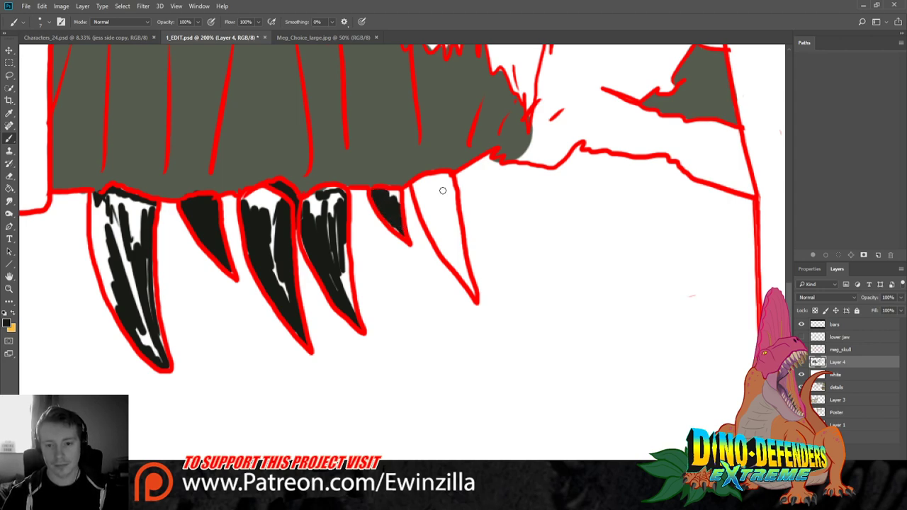
mouse_move(443, 191)
left_mouse_down()
mouse_move(443, 243)
mouse_move(462, 275)
mouse_move(455, 237)
mouse_move(470, 285)
left_mouse_up()
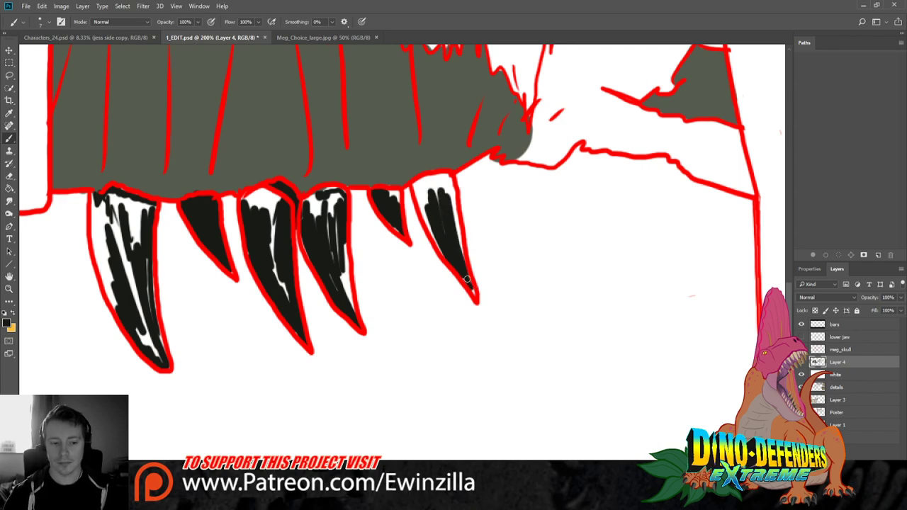
Fill the round eye socket between the two vertical bands completely with near-black on Layer 4
scroll(402, 241, "right", 15)
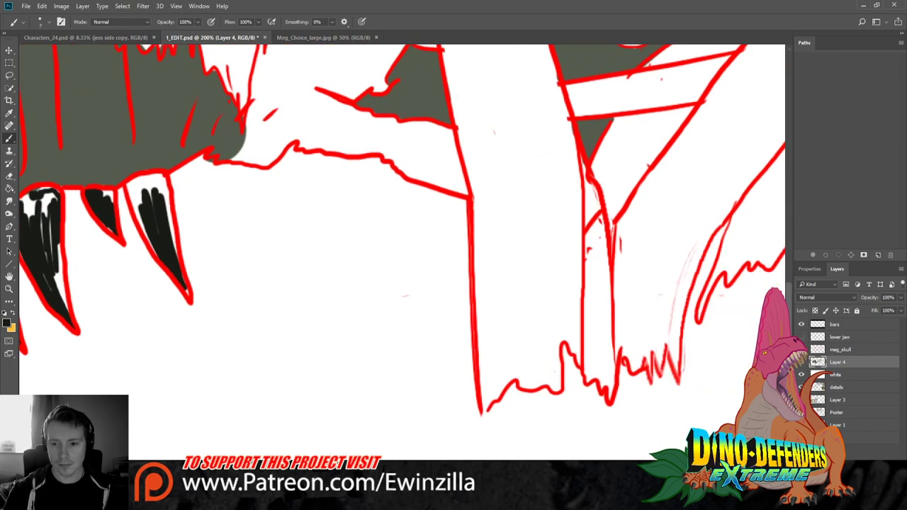
scroll(402, 241, "left", 1)
scroll(705, 329, "left", 12)
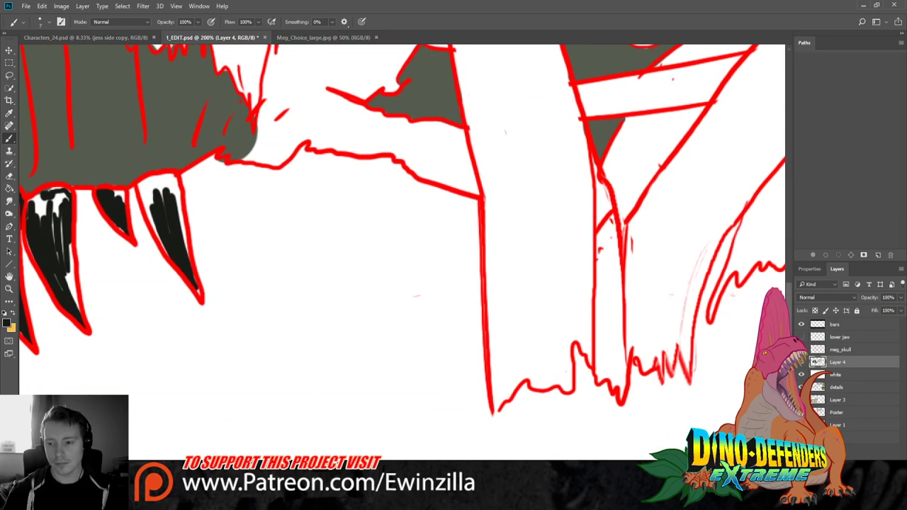
scroll(662, 274, "up", 10)
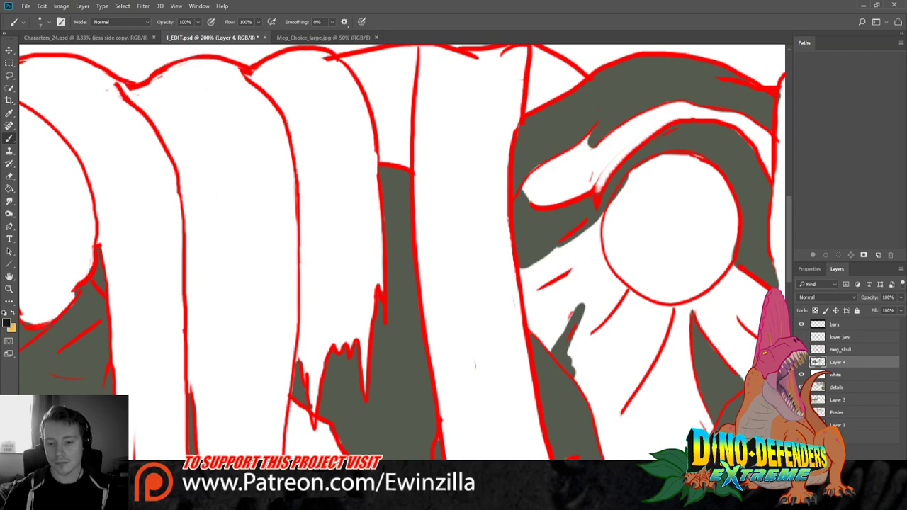
scroll(402, 252, "right", 5)
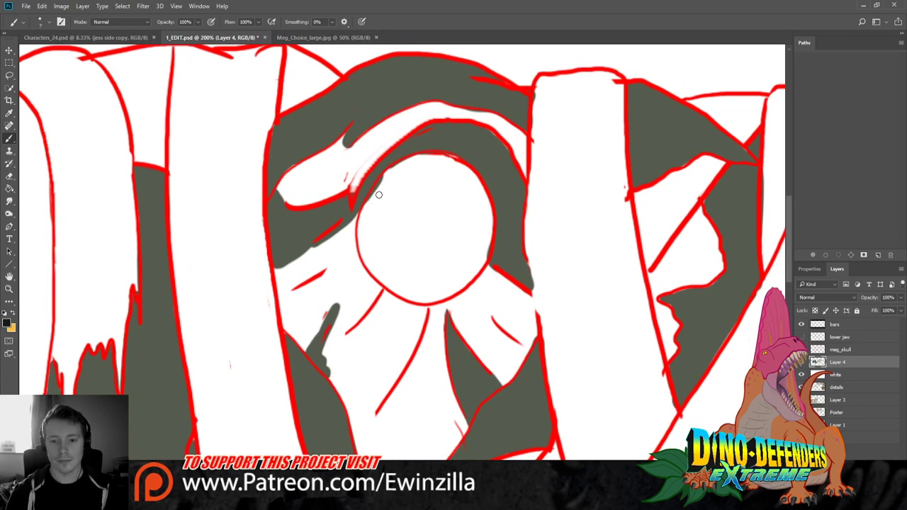
mouse_move(413, 204)
left_mouse_down()
mouse_move(411, 227)
mouse_move(410, 196)
mouse_move(367, 230)
mouse_move(383, 178)
mouse_move(419, 156)
mouse_move(457, 163)
mouse_move(452, 156)
mouse_move(487, 210)
mouse_move(479, 266)
mouse_move(430, 298)
mouse_move(409, 296)
mouse_move(371, 270)
mouse_move(363, 220)
mouse_move(394, 283)
mouse_move(428, 304)
mouse_move(427, 285)
mouse_move(409, 290)
mouse_move(476, 263)
mouse_move(409, 275)
mouse_move(454, 252)
mouse_move(405, 264)
mouse_move(403, 248)
mouse_move(465, 185)
mouse_move(425, 178)
mouse_move(438, 169)
mouse_move(391, 176)
left_mouse_up()
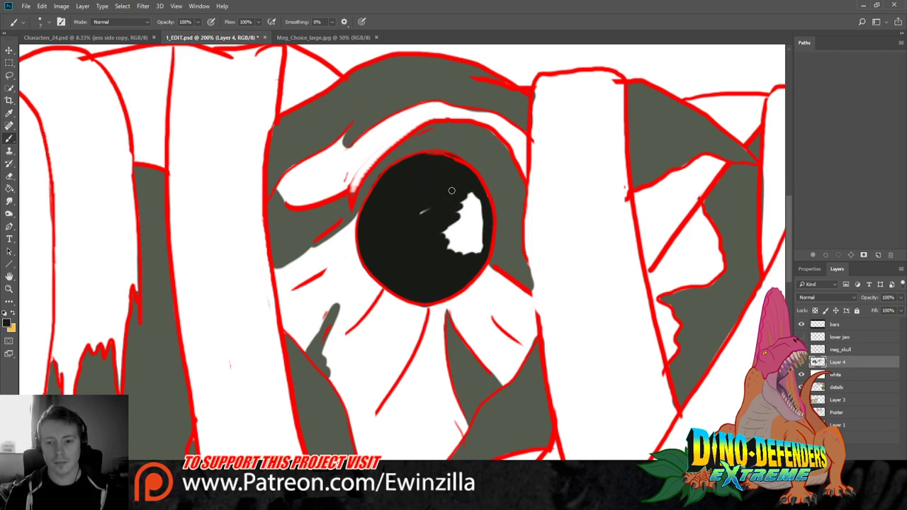
mouse_move(452, 190)
left_mouse_down()
mouse_move(429, 213)
mouse_move(468, 212)
mouse_move(471, 234)
mouse_move(453, 251)
mouse_move(493, 219)
mouse_move(477, 253)
mouse_move(489, 248)
left_mouse_up()
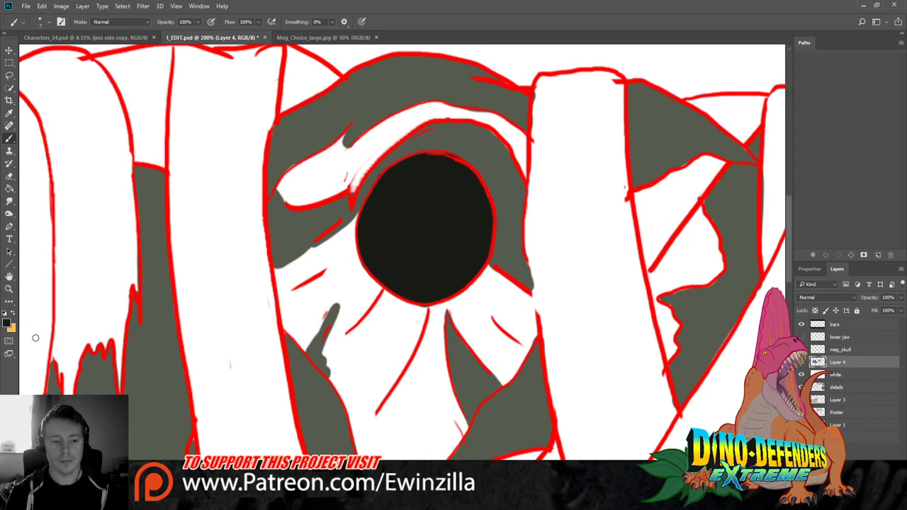
Paint the curved brow ridge above the eye socket in a lighter grey-green, from the front band to the rear band
key("i")
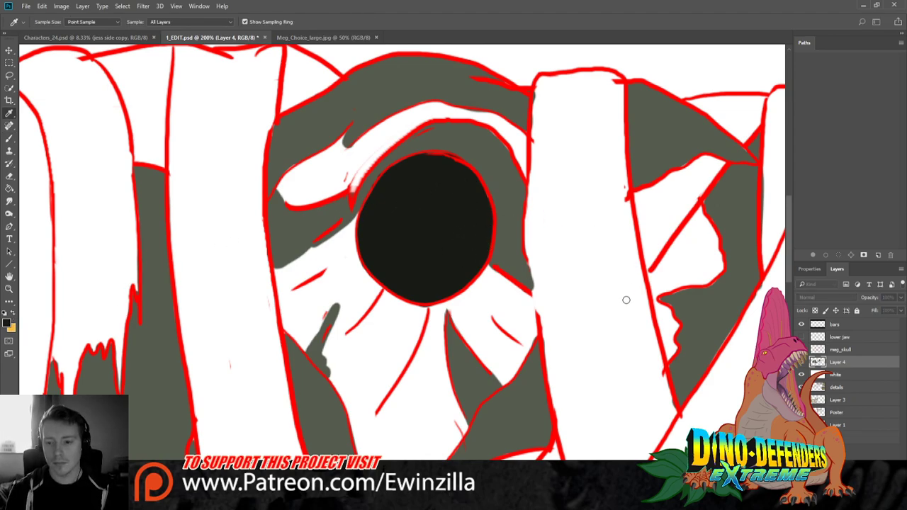
left_click(660, 277)
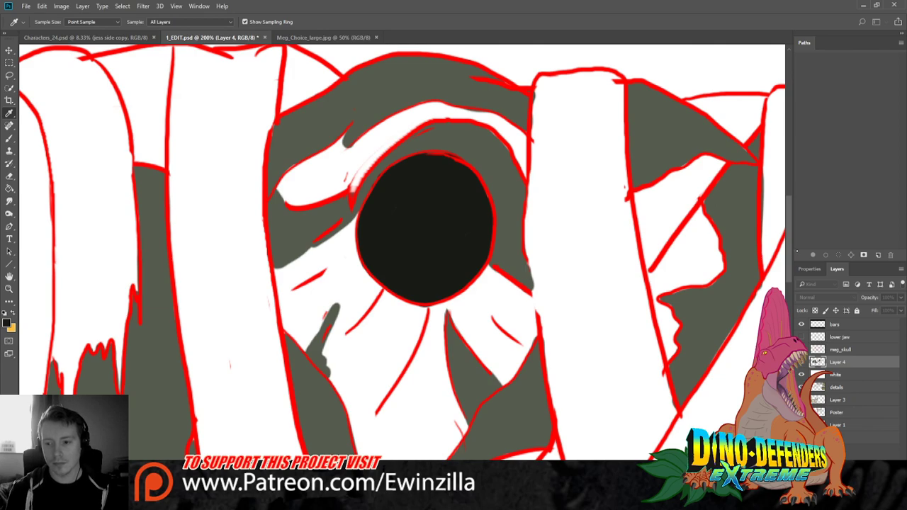
key("b")
left_click_drag(300, 177, 283, 182)
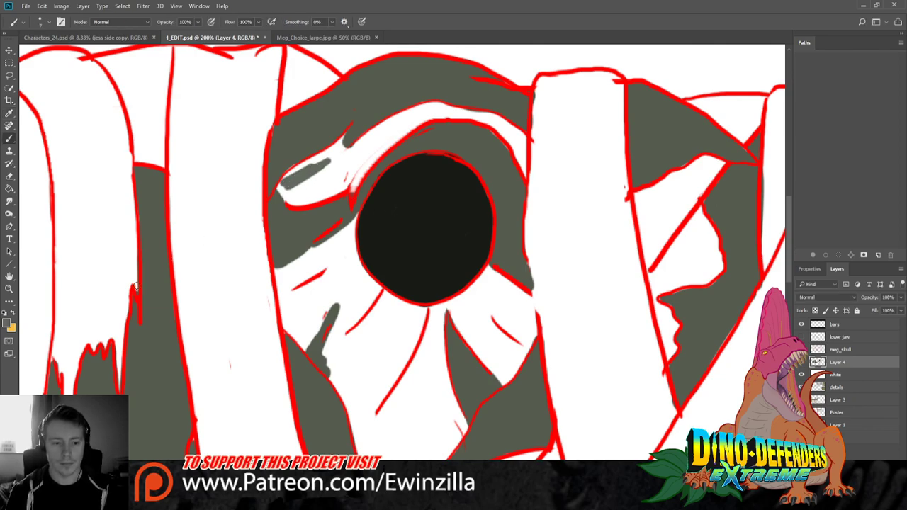
key("i")
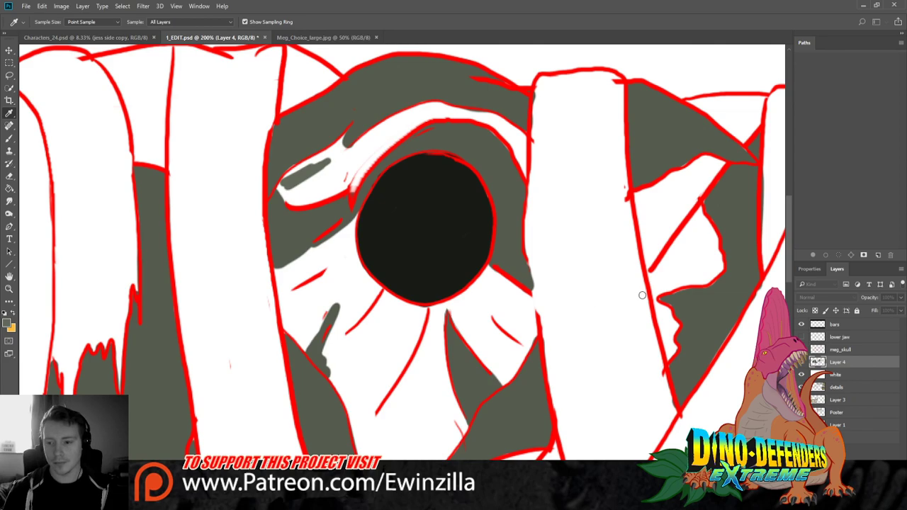
left_click(291, 174)
key("b")
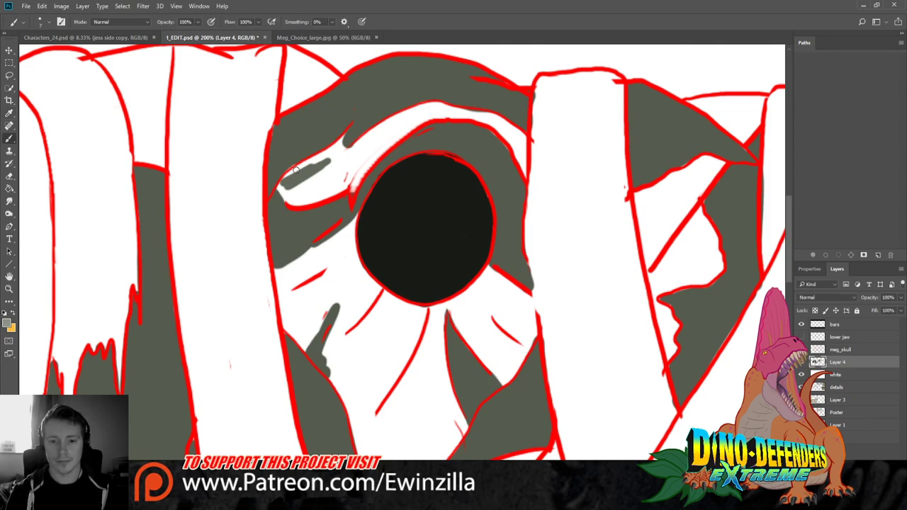
mouse_move(333, 162)
left_mouse_down()
mouse_move(287, 180)
mouse_move(349, 128)
mouse_move(340, 150)
mouse_move(348, 151)
mouse_move(280, 189)
mouse_move(308, 193)
mouse_move(294, 182)
mouse_move(285, 190)
mouse_move(300, 199)
mouse_move(336, 193)
mouse_move(300, 200)
mouse_move(345, 177)
mouse_move(342, 188)
mouse_move(358, 185)
mouse_move(393, 139)
mouse_move(327, 189)
mouse_move(313, 183)
mouse_move(395, 137)
mouse_move(410, 123)
mouse_move(350, 146)
mouse_move(422, 114)
mouse_move(392, 137)
mouse_move(419, 107)
mouse_move(408, 111)
mouse_move(447, 105)
mouse_move(431, 106)
mouse_move(491, 118)
mouse_move(438, 110)
mouse_move(450, 114)
mouse_move(420, 122)
mouse_move(483, 116)
left_mouse_up()
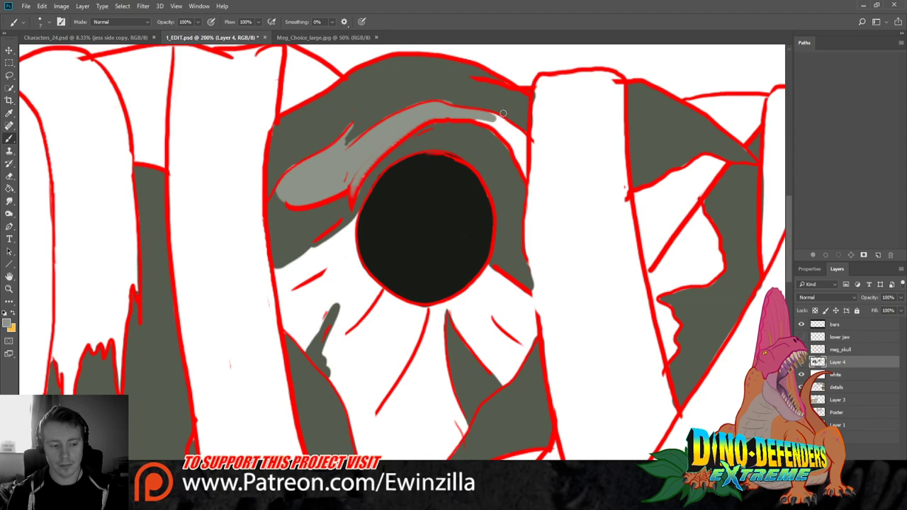
mouse_move(476, 117)
left_mouse_down()
mouse_move(499, 126)
mouse_move(482, 119)
mouse_move(516, 146)
mouse_move(522, 167)
mouse_move(524, 146)
mouse_move(500, 120)
mouse_move(523, 148)
left_mouse_up()
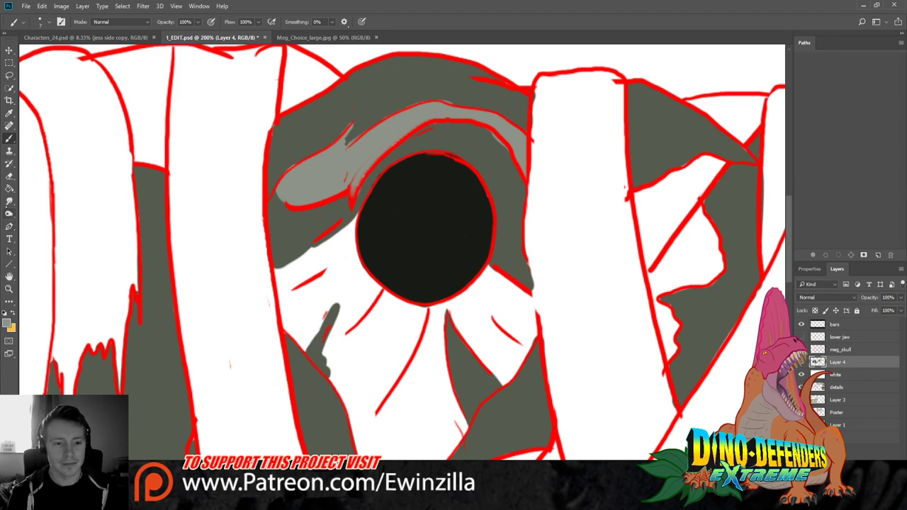
Add light grey-green edge strokes along the eye socket's lower rim and around the creases in front of it
left_click(9, 201)
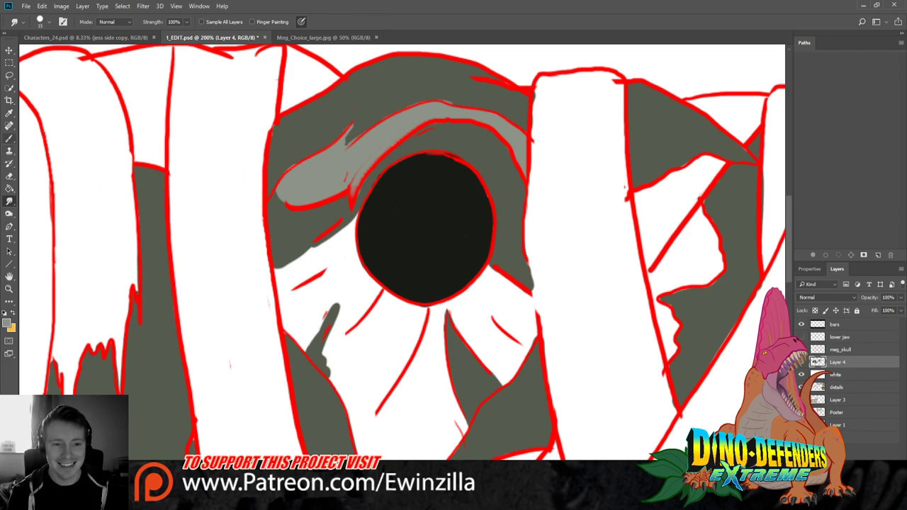
key("b")
mouse_move(277, 271)
left_mouse_down()
mouse_move(358, 214)
mouse_move(352, 239)
mouse_move(361, 266)
mouse_move(404, 298)
mouse_move(452, 304)
mouse_move(489, 265)
mouse_move(430, 309)
mouse_move(360, 309)
mouse_move(358, 282)
mouse_move(346, 274)
mouse_move(292, 309)
mouse_move(318, 277)
mouse_move(293, 295)
left_mouse_up()
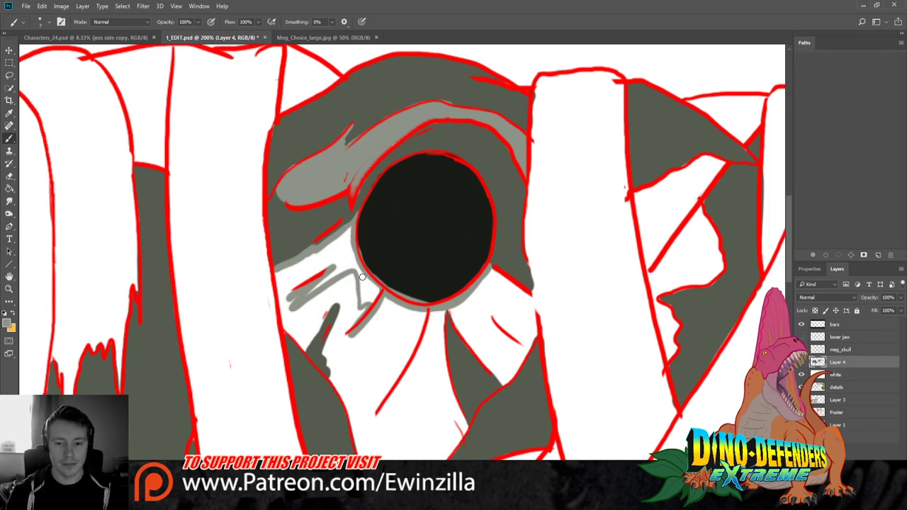
mouse_move(362, 286)
left_mouse_down()
mouse_move(369, 300)
mouse_move(375, 296)
left_mouse_up()
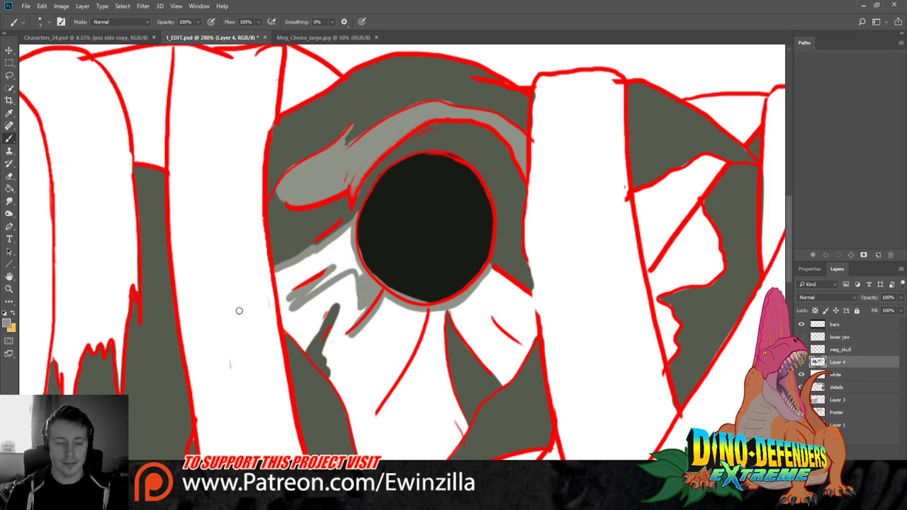
Paint the creased areas in front of and behind the eye socket's lower rim dark charcoal green, keeping the light rim and crease highlights
key("i")
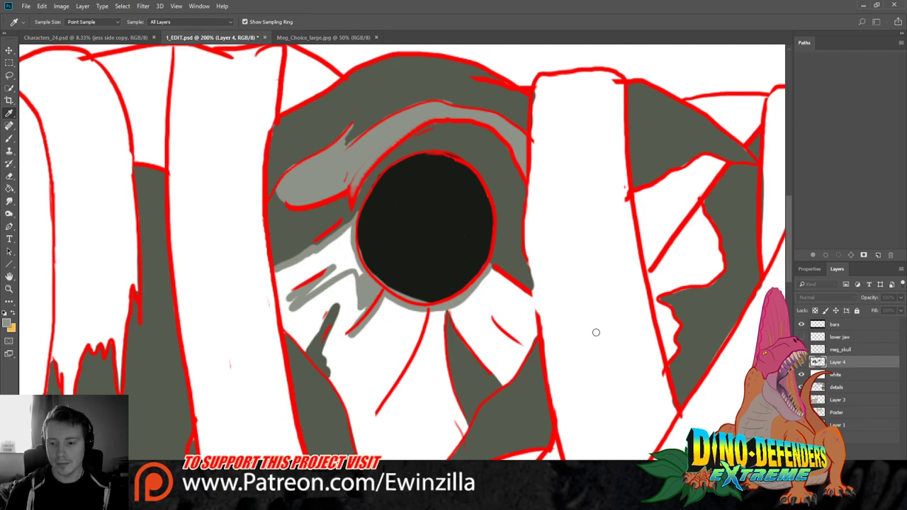
left_click(371, 238)
key("b")
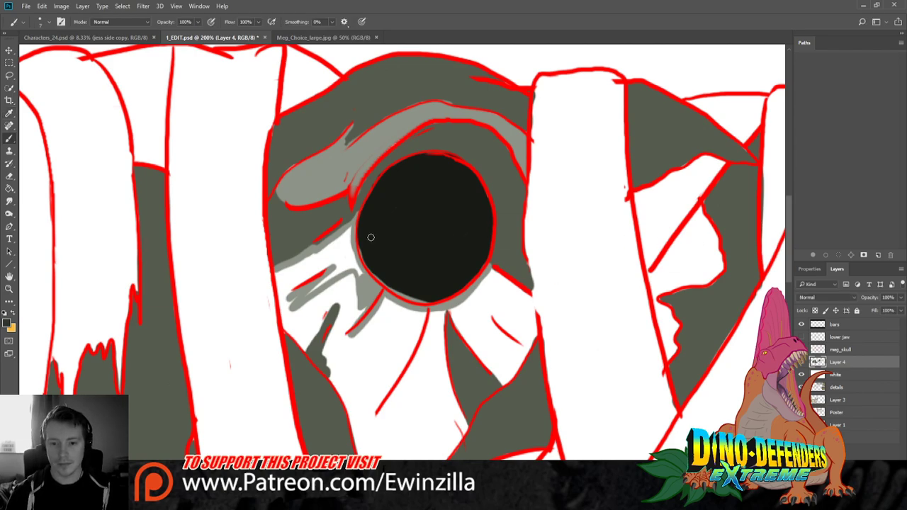
left_click_drag(350, 227, 360, 277)
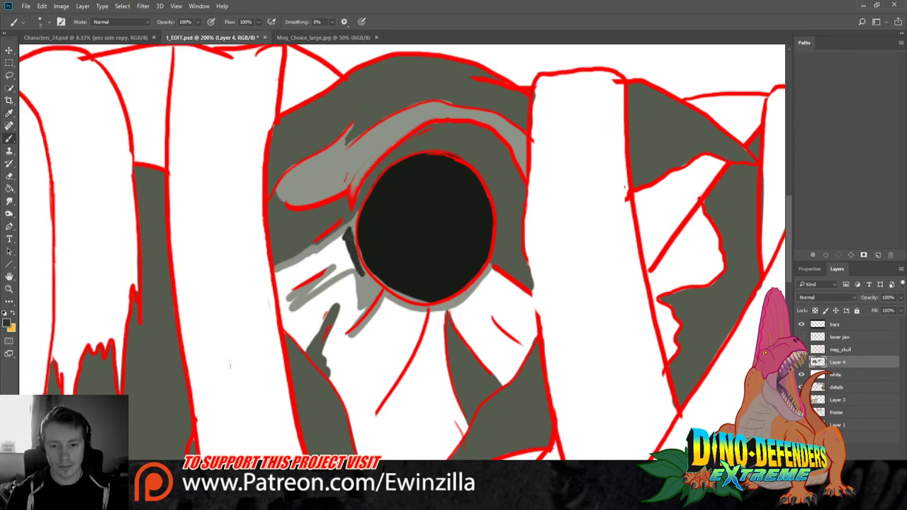
mouse_move(328, 250)
left_mouse_down()
mouse_move(341, 240)
mouse_move(280, 273)
mouse_move(297, 285)
mouse_move(328, 264)
mouse_move(290, 275)
mouse_move(345, 243)
mouse_move(332, 267)
mouse_move(349, 268)
mouse_move(302, 298)
mouse_move(355, 265)
mouse_move(292, 312)
mouse_move(288, 292)
left_mouse_up()
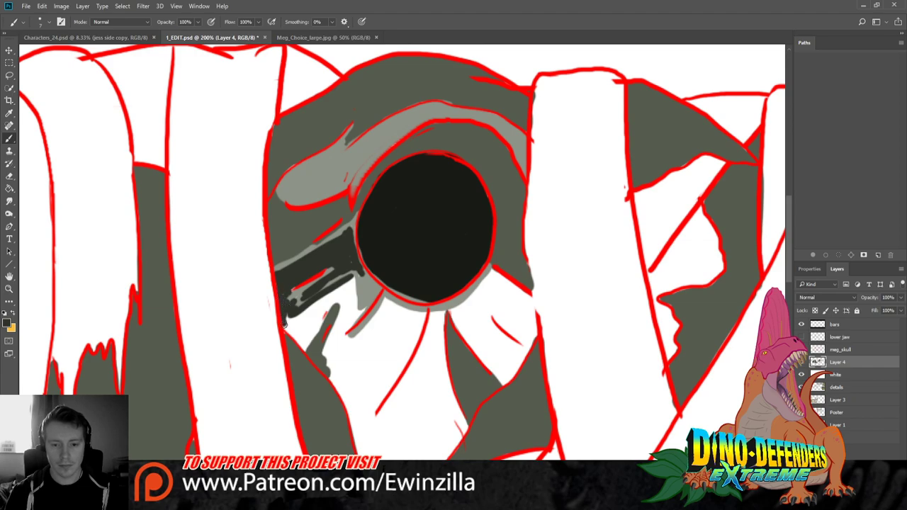
left_click_drag(285, 325, 301, 342)
mouse_move(331, 306)
left_mouse_down()
mouse_move(317, 322)
mouse_move(328, 297)
mouse_move(319, 322)
mouse_move(296, 323)
mouse_move(356, 279)
mouse_move(356, 313)
mouse_move(361, 310)
mouse_move(349, 323)
mouse_move(343, 293)
mouse_move(327, 351)
mouse_move(349, 330)
left_mouse_up()
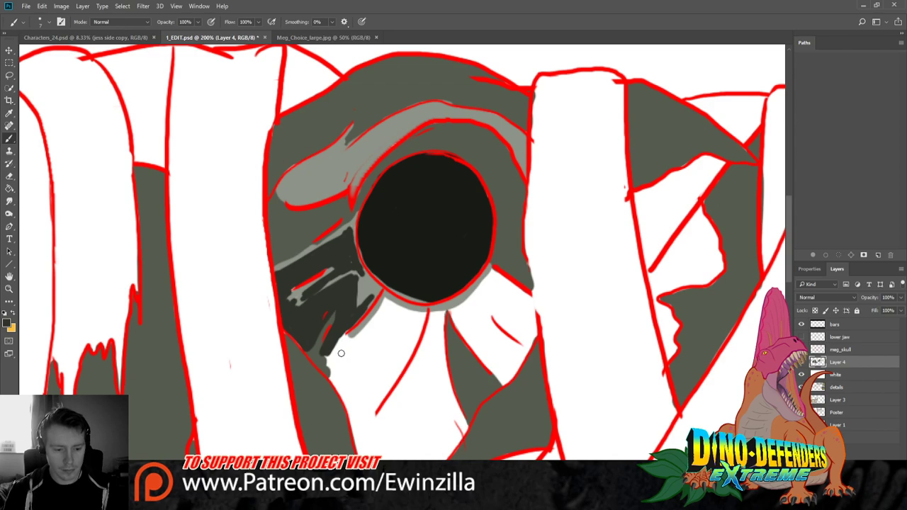
mouse_move(324, 352)
left_mouse_down()
mouse_move(332, 380)
mouse_move(340, 334)
mouse_move(348, 327)
mouse_move(341, 339)
mouse_move(349, 340)
mouse_move(385, 303)
mouse_move(349, 346)
mouse_move(387, 303)
mouse_move(437, 314)
mouse_move(392, 304)
mouse_move(429, 312)
mouse_move(484, 300)
mouse_move(453, 315)
mouse_move(488, 287)
mouse_move(460, 311)
left_mouse_up()
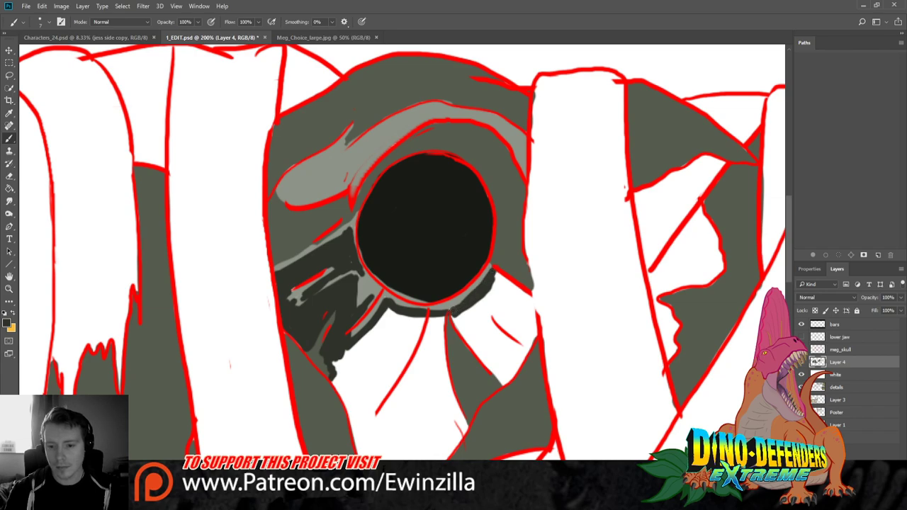
mouse_move(496, 275)
left_mouse_down()
mouse_move(521, 290)
mouse_move(534, 337)
mouse_move(502, 382)
mouse_move(475, 358)
mouse_move(455, 317)
mouse_move(500, 298)
mouse_move(498, 282)
mouse_move(524, 294)
mouse_move(507, 300)
mouse_move(474, 353)
mouse_move(488, 363)
mouse_move(482, 319)
mouse_move(495, 363)
mouse_move(514, 312)
mouse_move(521, 351)
mouse_move(533, 315)
mouse_move(538, 330)
left_mouse_up()
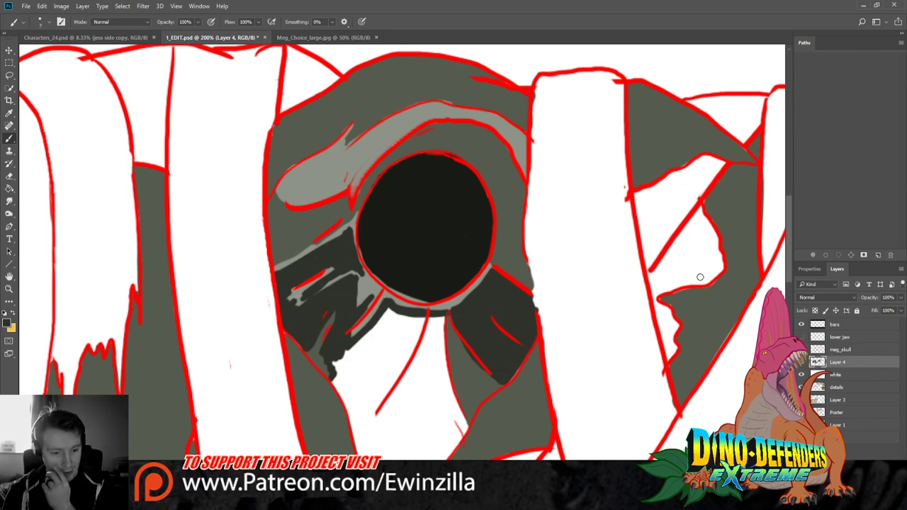
Fill the large lobe hanging below the eye socket with the same dark charcoal green, down to its rounded lower tip
left_click_drag(783, 248, 784, 269)
mouse_move(433, 231)
left_mouse_down()
mouse_move(433, 256)
mouse_move(443, 223)
mouse_move(440, 260)
mouse_move(440, 246)
left_mouse_up()
left_click_drag(444, 278, 463, 328)
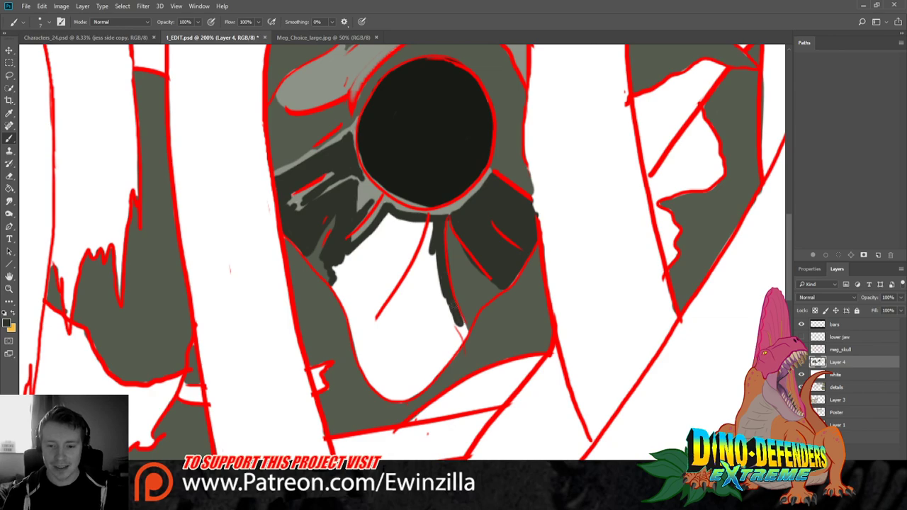
mouse_move(361, 233)
left_mouse_down()
mouse_move(359, 263)
mouse_move(336, 269)
left_mouse_up()
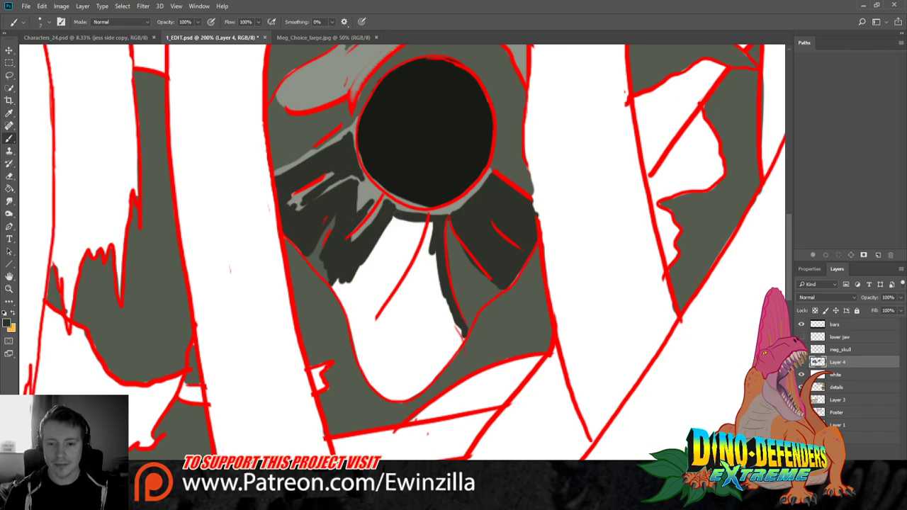
mouse_move(427, 221)
left_mouse_down()
mouse_move(387, 227)
mouse_move(395, 218)
mouse_move(375, 244)
mouse_move(386, 308)
mouse_move(402, 287)
mouse_move(390, 333)
mouse_move(429, 255)
mouse_move(403, 344)
mouse_move(425, 343)
mouse_move(439, 304)
mouse_move(447, 336)
mouse_move(453, 319)
mouse_move(460, 332)
left_mouse_up()
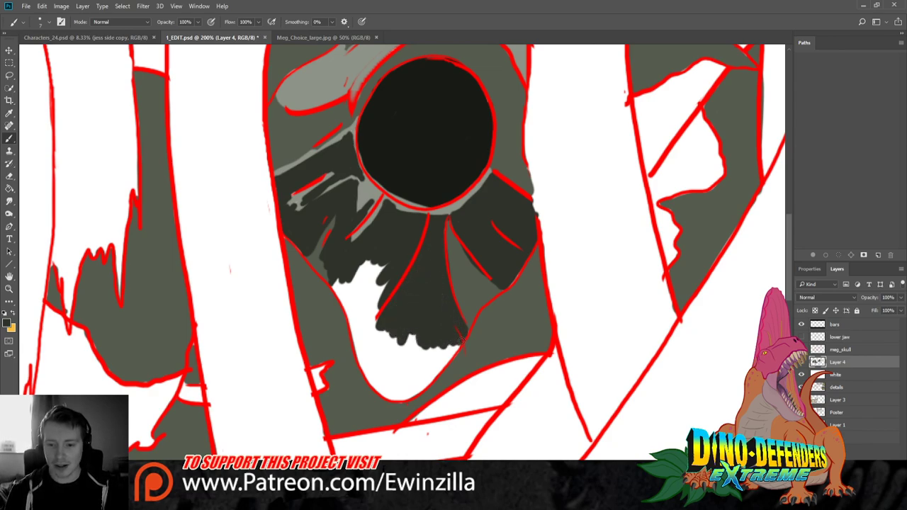
mouse_move(387, 278)
left_mouse_down()
mouse_move(375, 318)
mouse_move(365, 312)
mouse_move(367, 372)
mouse_move(353, 309)
mouse_move(323, 252)
mouse_move(323, 259)
mouse_move(341, 253)
mouse_move(364, 302)
left_mouse_up()
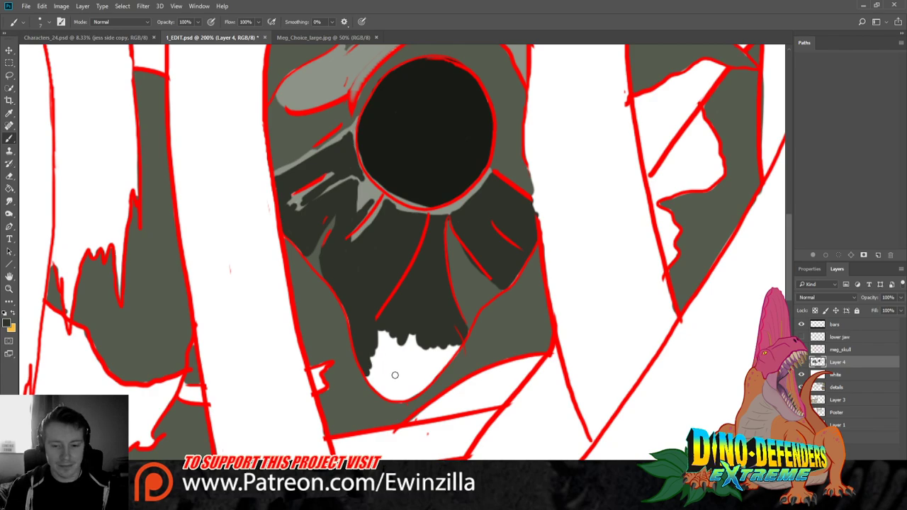
mouse_move(370, 357)
left_mouse_down()
mouse_move(373, 379)
mouse_move(401, 397)
mouse_move(426, 385)
mouse_move(458, 345)
mouse_move(430, 373)
mouse_move(436, 352)
mouse_move(384, 375)
mouse_move(420, 341)
mouse_move(417, 333)
mouse_move(371, 349)
mouse_move(385, 326)
left_mouse_up()
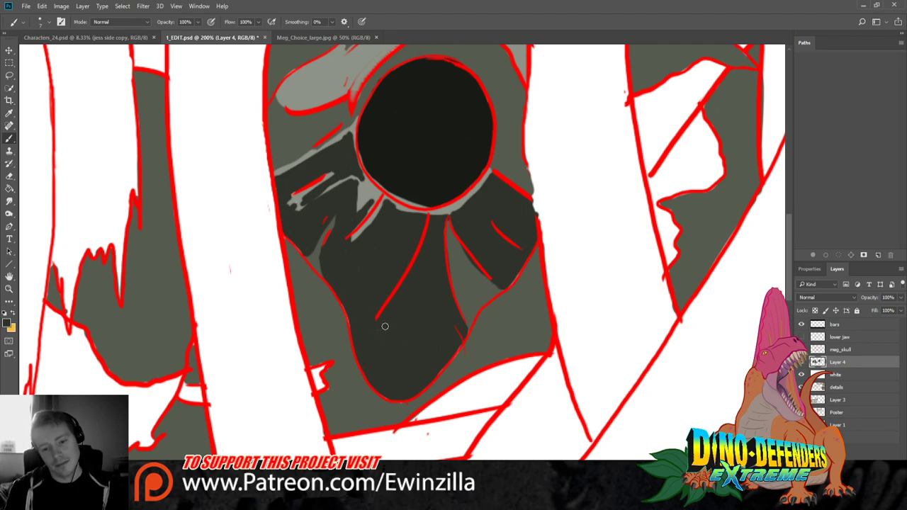
key("z")
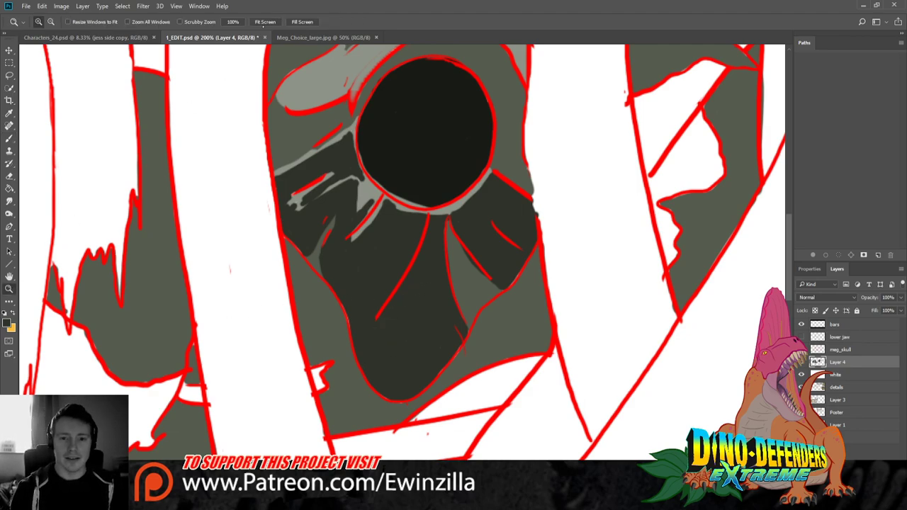
left_click(265, 21)
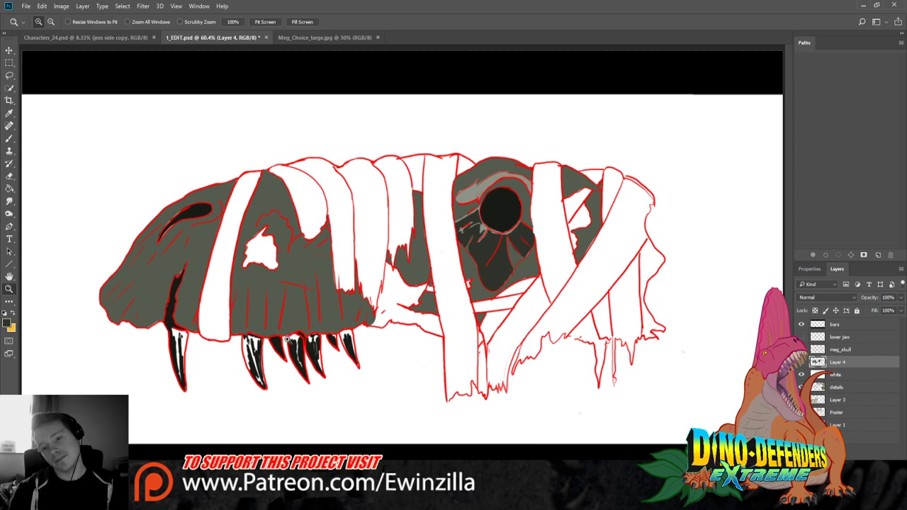
left_click(228, 244)
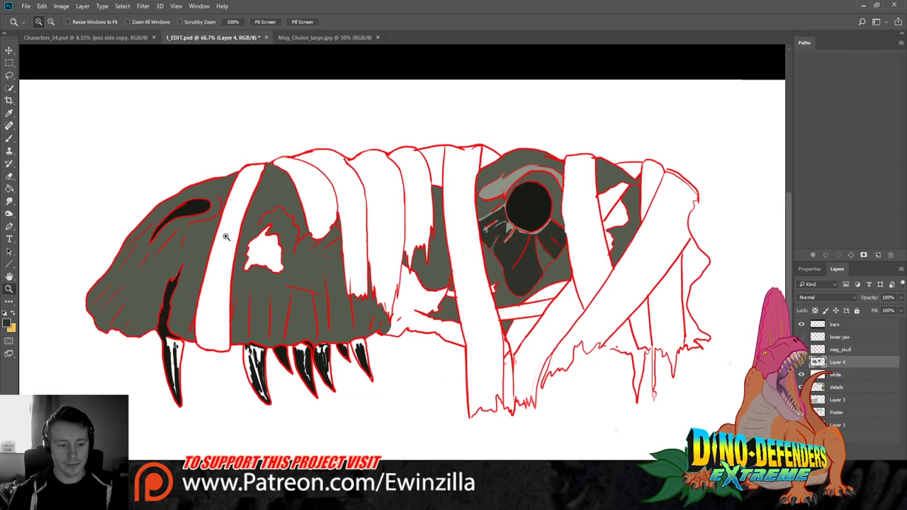
Fill the jagged white opening just behind the front band with dark charcoal green, up to its red outline
left_click(224, 234)
left_click(237, 233)
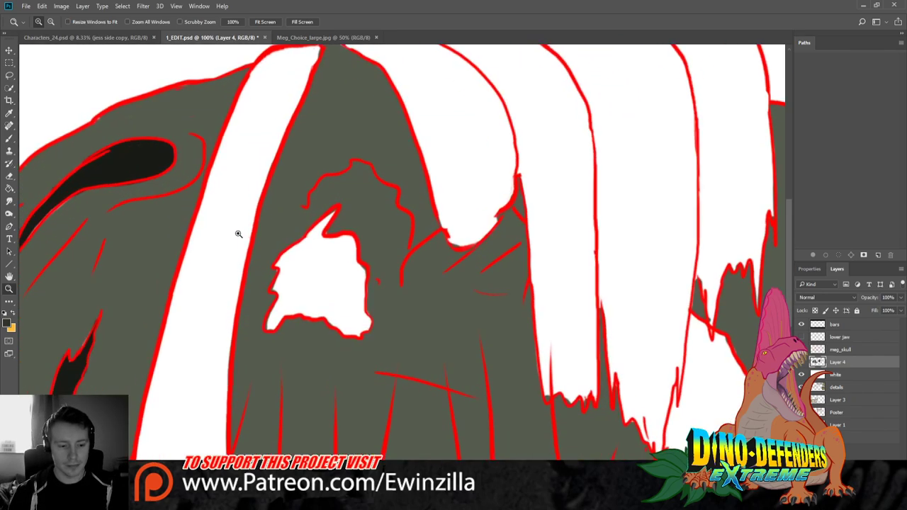
left_click(10, 138)
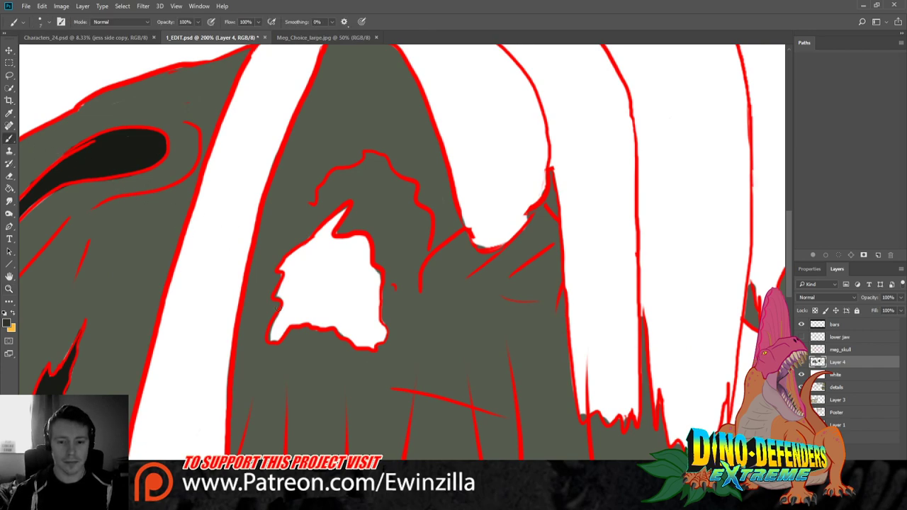
mouse_move(285, 309)
left_mouse_down()
mouse_move(270, 339)
mouse_move(298, 302)
left_mouse_up()
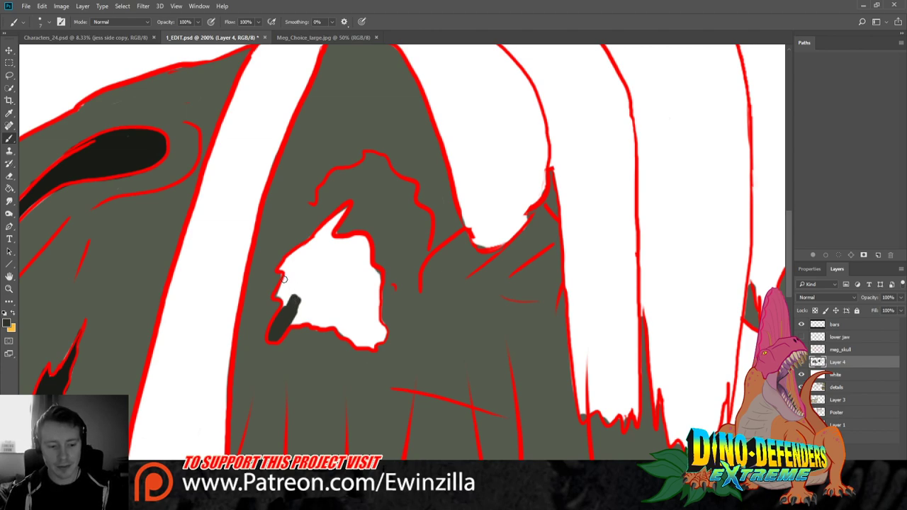
mouse_move(291, 309)
left_mouse_down()
mouse_move(295, 256)
mouse_move(285, 262)
mouse_move(280, 269)
mouse_move(346, 207)
mouse_move(325, 248)
mouse_move(336, 257)
mouse_move(328, 234)
mouse_move(341, 246)
mouse_move(364, 243)
mouse_move(377, 329)
left_mouse_up()
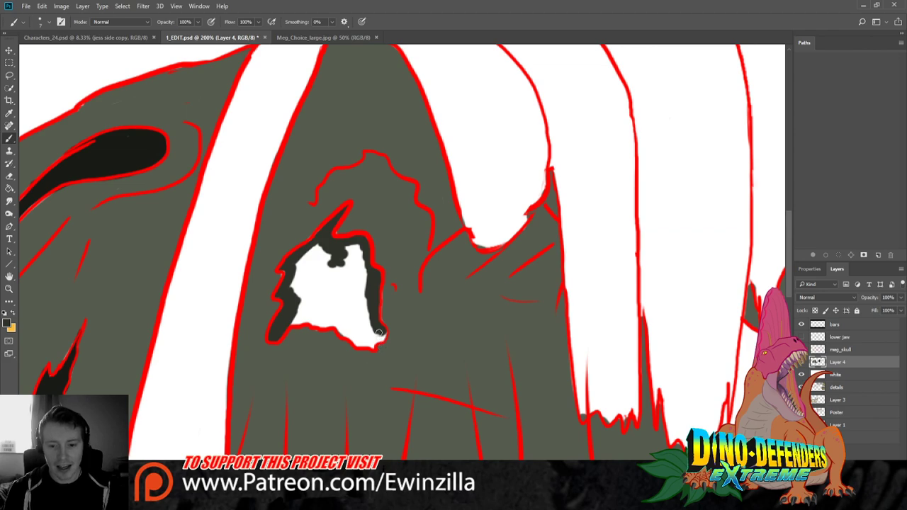
mouse_move(378, 339)
left_mouse_down()
mouse_move(333, 324)
mouse_move(300, 321)
mouse_move(332, 306)
mouse_move(340, 308)
mouse_move(324, 322)
mouse_move(370, 315)
mouse_move(355, 341)
left_mouse_up()
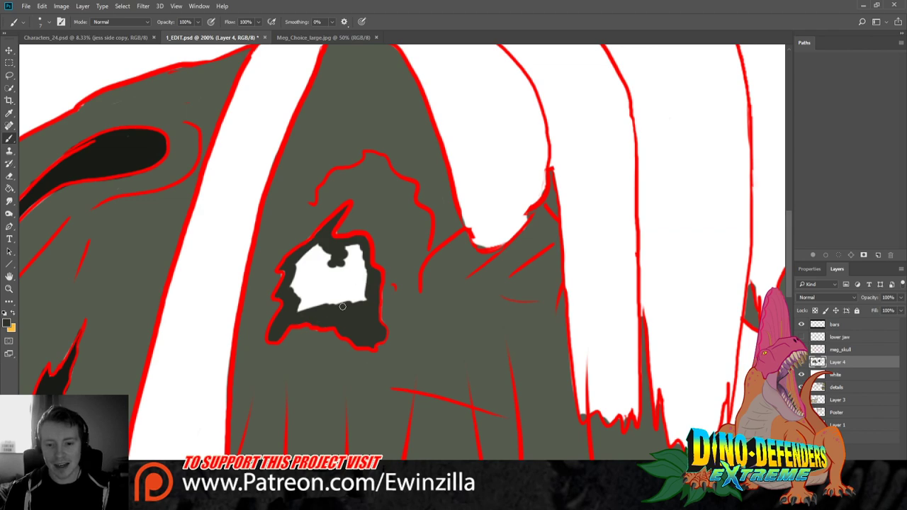
mouse_move(342, 306)
left_mouse_down()
mouse_move(301, 298)
mouse_move(360, 300)
mouse_move(365, 287)
mouse_move(298, 291)
mouse_move(295, 302)
mouse_move(323, 252)
mouse_move(294, 259)
mouse_move(353, 245)
mouse_move(350, 260)
mouse_move(362, 256)
mouse_move(351, 271)
mouse_move(365, 276)
left_mouse_up()
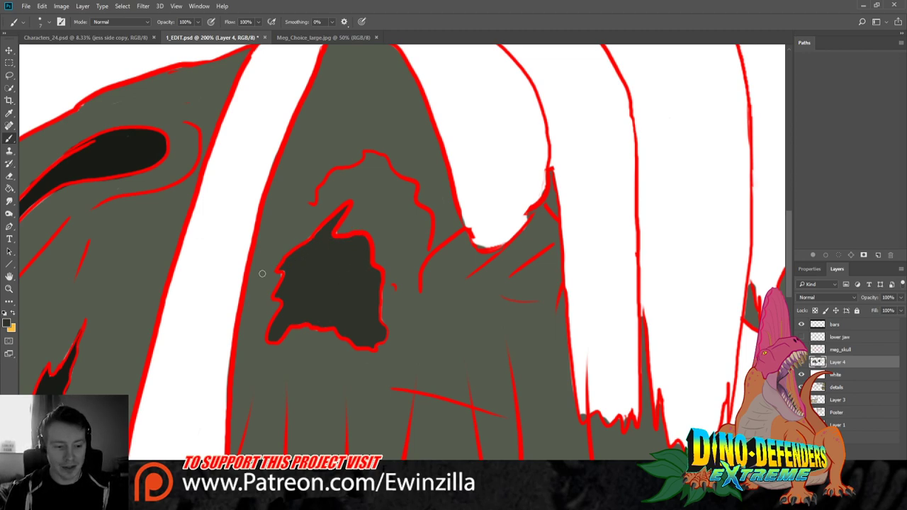
key("r")
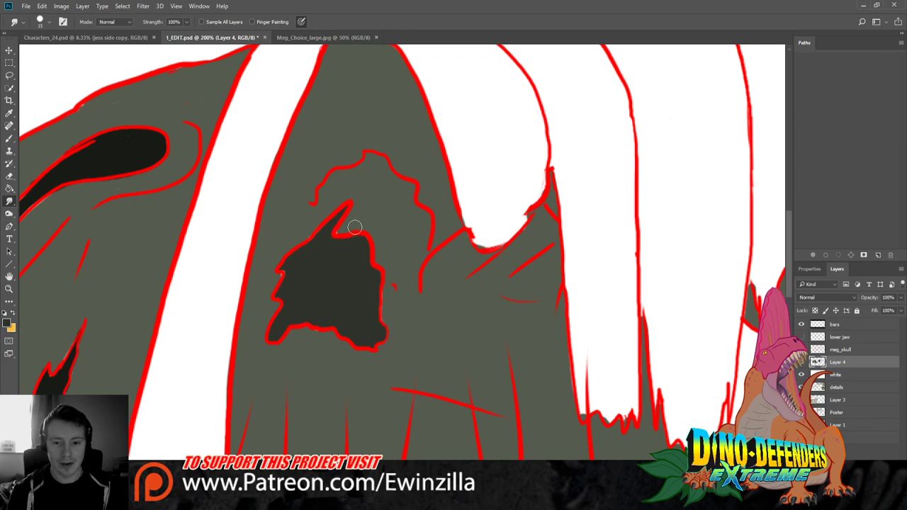
Paint the upper recess at the corner of the jaw dark charcoal green, leaving a few unpainted gaps inside it
key("z")
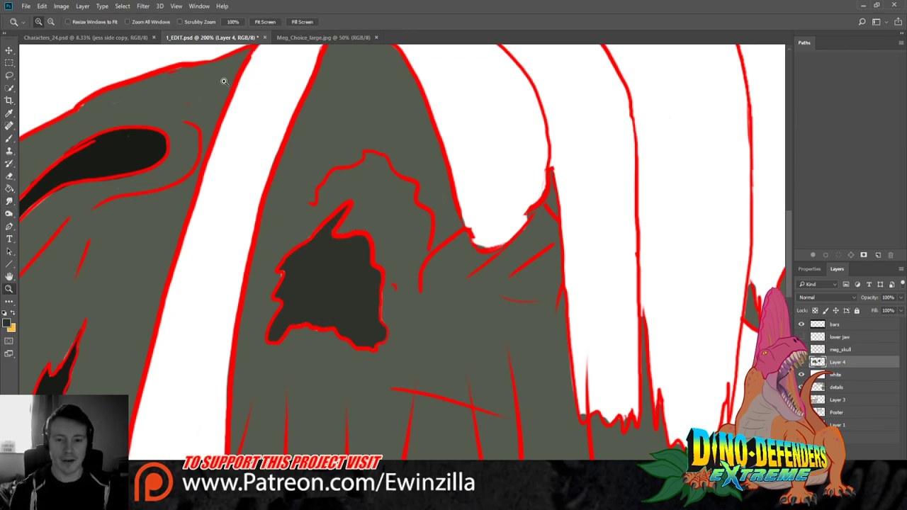
left_click(266, 21)
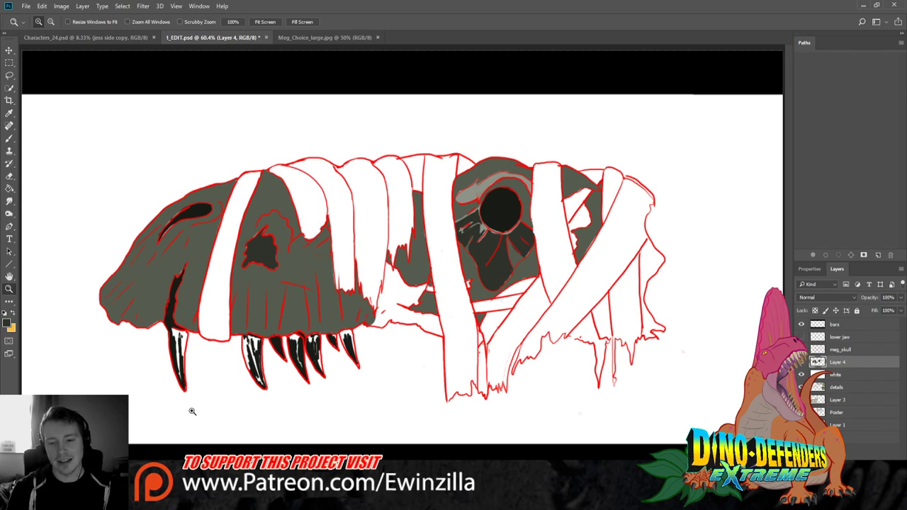
left_click(431, 311)
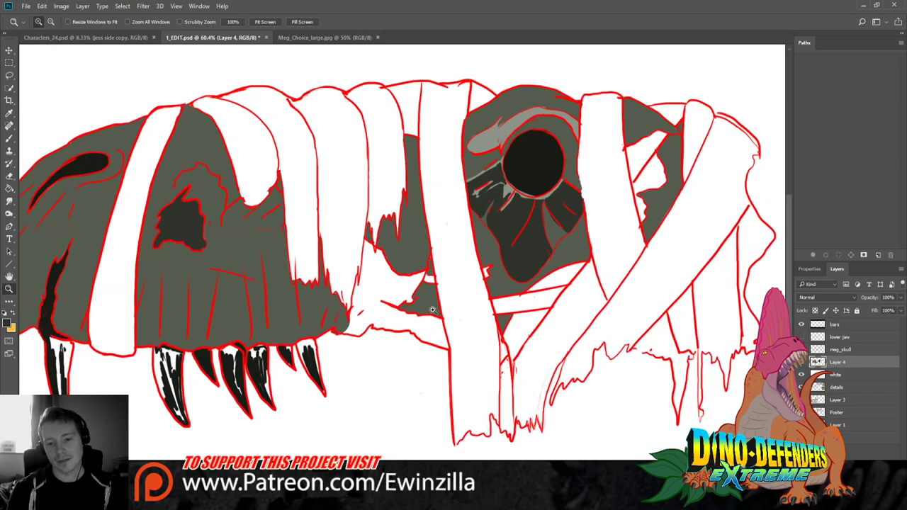
left_click(431, 311)
left_click(9, 139)
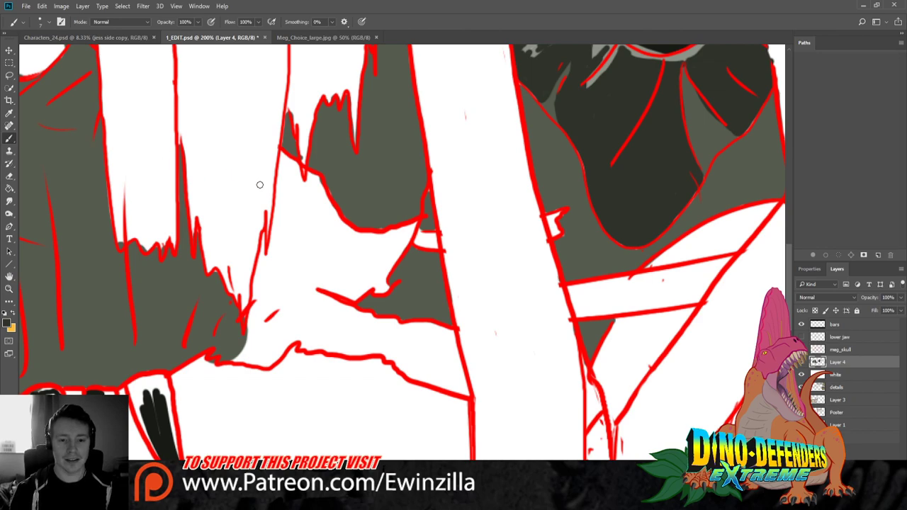
mouse_move(281, 155)
left_mouse_down()
mouse_move(361, 237)
mouse_move(390, 242)
mouse_move(417, 224)
mouse_move(384, 276)
left_mouse_up()
mouse_move(385, 287)
left_mouse_down()
mouse_move(355, 297)
mouse_move(319, 285)
mouse_move(355, 289)
mouse_move(293, 283)
mouse_move(249, 333)
mouse_move(258, 284)
left_mouse_up()
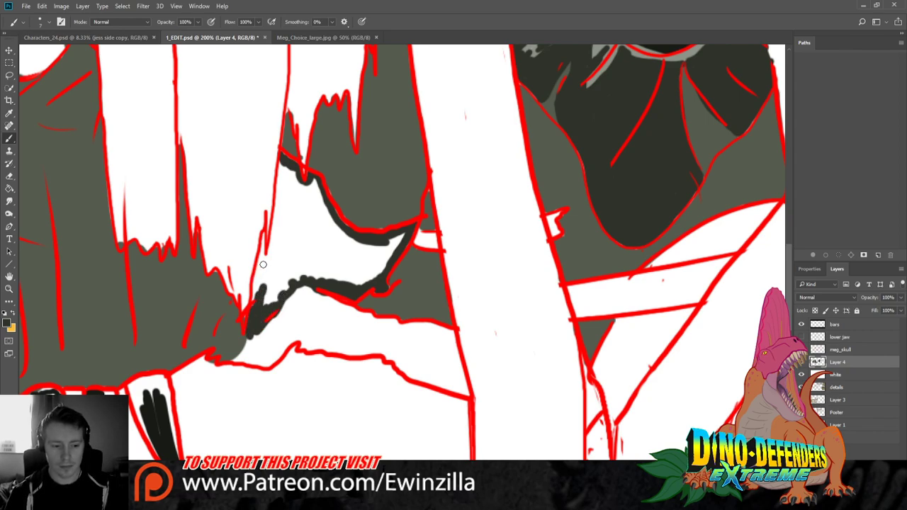
mouse_move(263, 280)
left_mouse_down()
mouse_move(266, 233)
mouse_move(269, 280)
mouse_move(281, 229)
mouse_move(285, 163)
mouse_move(283, 209)
mouse_move(295, 185)
mouse_move(312, 190)
mouse_move(342, 240)
mouse_move(355, 241)
mouse_move(323, 248)
mouse_move(273, 301)
left_mouse_up()
mouse_move(320, 259)
left_mouse_down()
mouse_move(316, 275)
mouse_move(393, 255)
left_mouse_up()
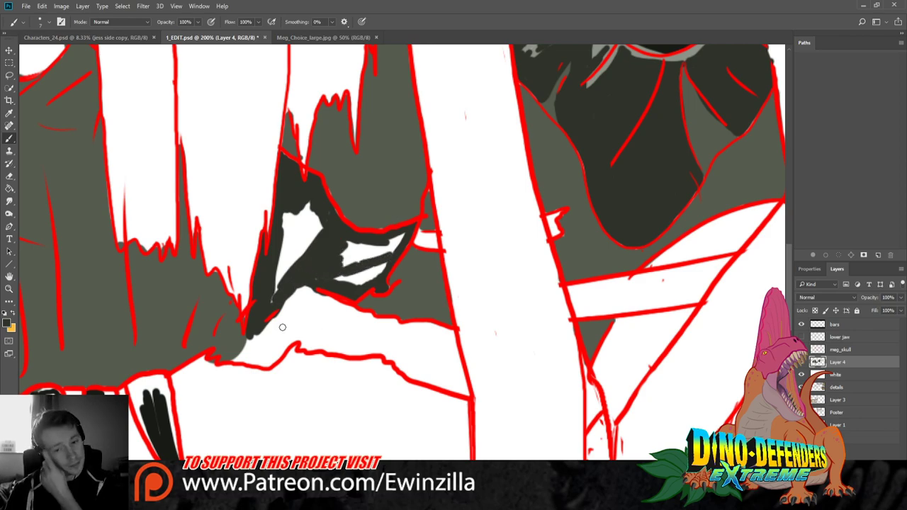
Extend the dark charcoal green along the lower jaw-corner strip back to the wide band, leaving two small gaps near the band
mouse_move(293, 315)
left_mouse_down()
mouse_move(259, 344)
mouse_move(167, 374)
mouse_move(225, 354)
left_mouse_up()
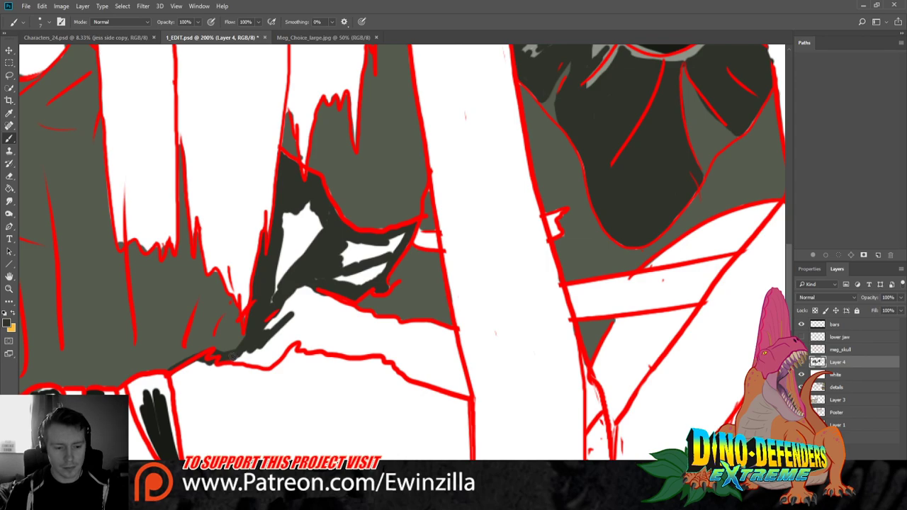
mouse_move(232, 356)
left_mouse_down()
mouse_move(268, 364)
mouse_move(305, 335)
mouse_move(309, 346)
left_mouse_up()
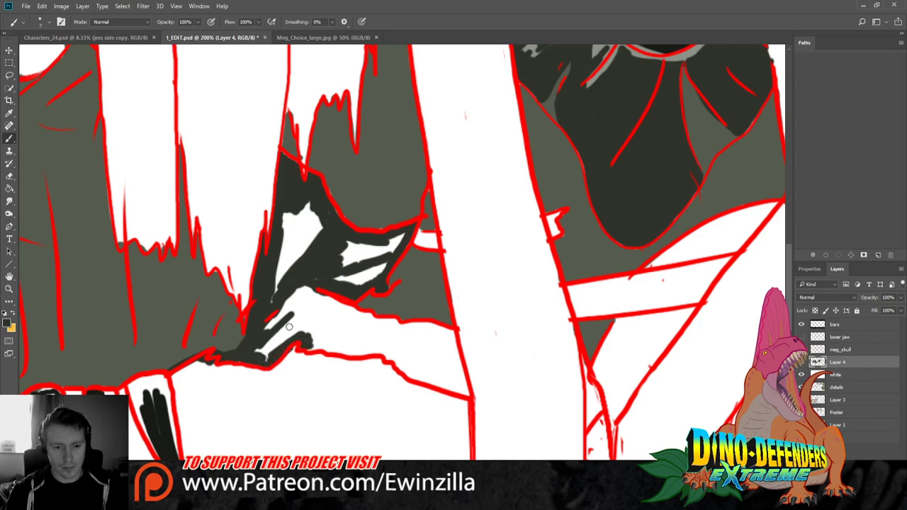
left_click(9, 201)
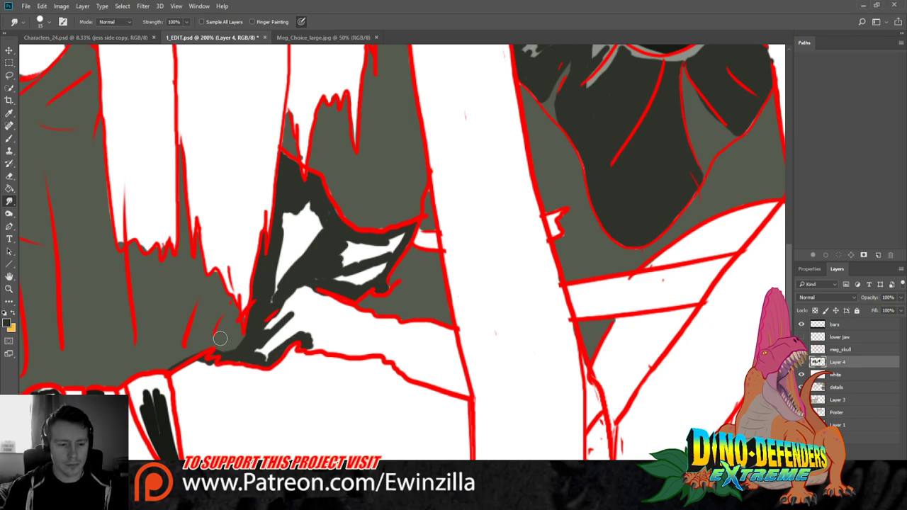
mouse_move(303, 344)
left_mouse_down()
mouse_move(323, 335)
mouse_move(256, 351)
mouse_move(298, 328)
mouse_move(262, 352)
mouse_move(315, 332)
mouse_move(327, 341)
mouse_move(260, 355)
mouse_move(314, 333)
mouse_move(328, 343)
mouse_move(317, 345)
mouse_move(363, 341)
mouse_move(467, 393)
mouse_move(452, 386)
mouse_move(461, 380)
mouse_move(447, 332)
mouse_move(394, 331)
mouse_move(360, 313)
mouse_move(391, 319)
mouse_move(326, 320)
mouse_move(326, 301)
mouse_move(307, 282)
mouse_move(297, 314)
mouse_move(327, 325)
mouse_move(346, 310)
mouse_move(369, 337)
mouse_move(415, 338)
mouse_move(416, 351)
mouse_move(450, 354)
left_mouse_up()
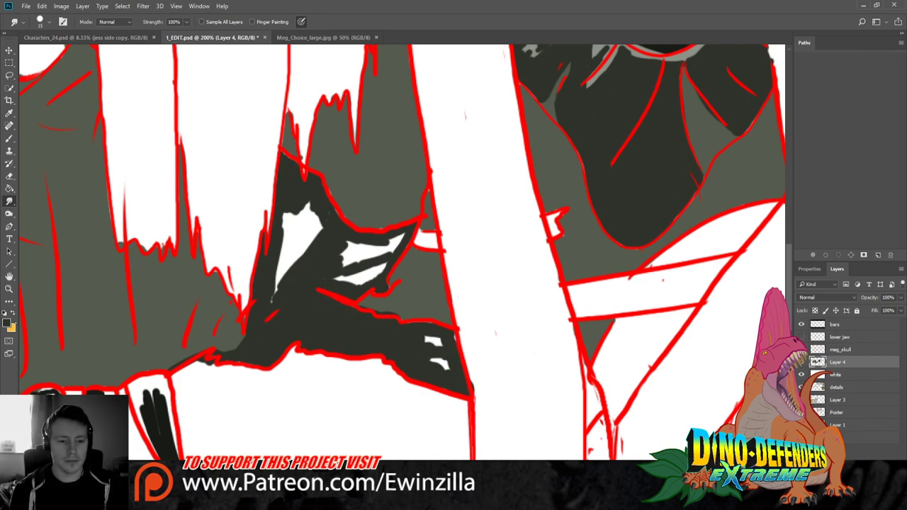
Fill the unpainted gaps in the jaw-corner recess with black and add short black shading strokes along the strip's upper edge
key("i")
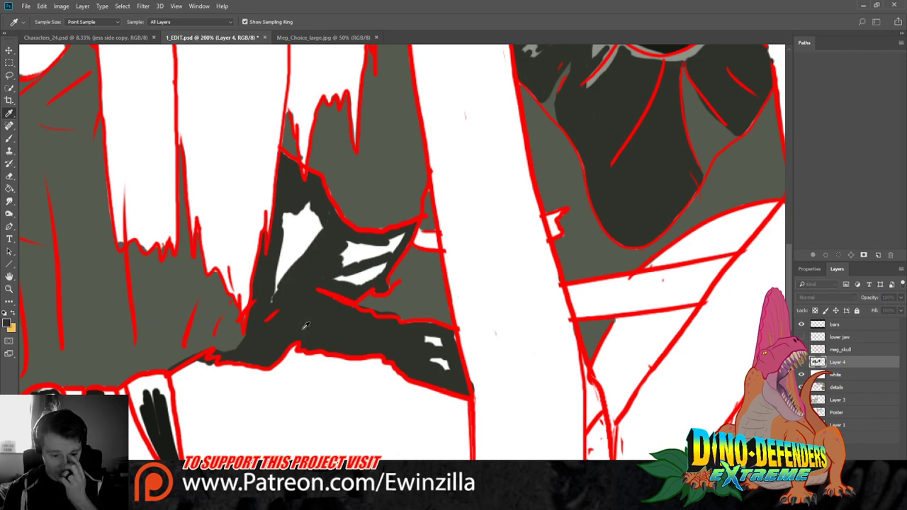
key("b")
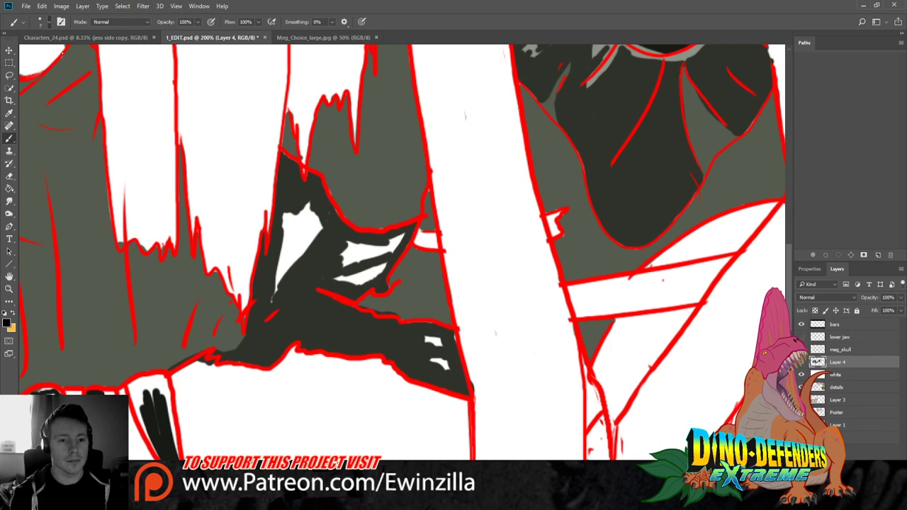
mouse_move(295, 222)
left_mouse_down()
mouse_move(309, 203)
mouse_move(323, 236)
mouse_move(290, 262)
mouse_move(271, 304)
mouse_move(288, 234)
left_mouse_up()
mouse_move(271, 306)
left_mouse_down()
mouse_move(284, 213)
mouse_move(293, 212)
mouse_move(298, 238)
mouse_move(282, 274)
mouse_move(315, 217)
mouse_move(308, 251)
mouse_move(295, 256)
left_mouse_up()
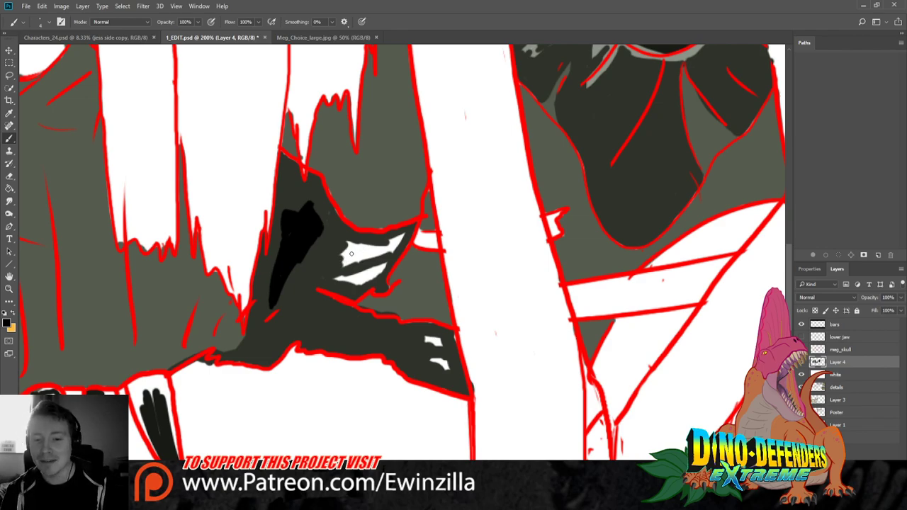
mouse_move(346, 241)
left_mouse_down()
mouse_move(383, 247)
mouse_move(407, 233)
mouse_move(392, 252)
mouse_move(340, 269)
mouse_move(349, 246)
mouse_move(357, 246)
mouse_move(347, 258)
mouse_move(372, 248)
mouse_move(351, 263)
mouse_move(399, 242)
left_mouse_up()
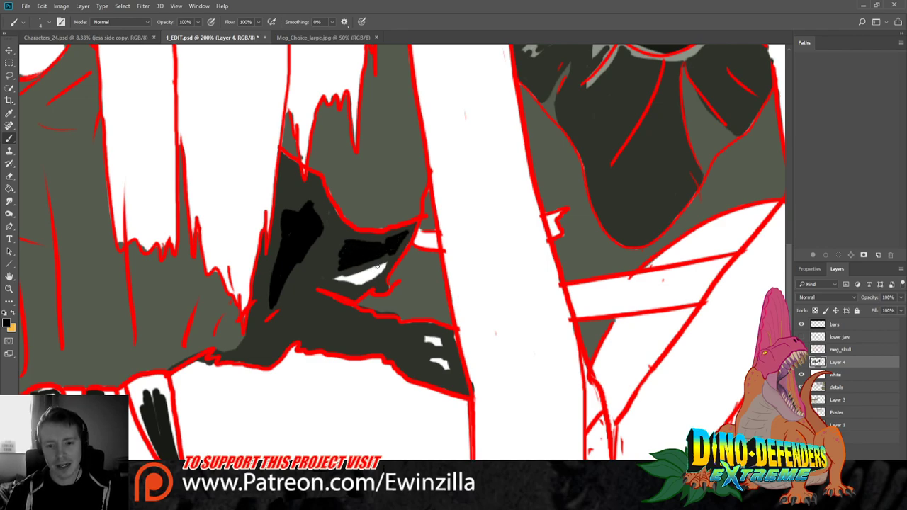
mouse_move(372, 273)
left_mouse_down()
mouse_move(329, 278)
mouse_move(355, 284)
mouse_move(387, 264)
mouse_move(355, 278)
mouse_move(368, 272)
left_mouse_up()
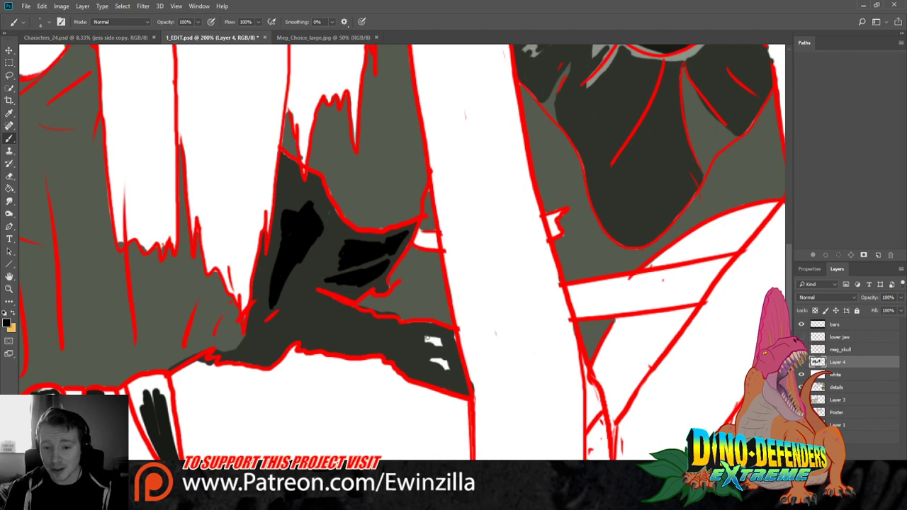
mouse_move(428, 338)
left_mouse_down()
mouse_move(445, 345)
mouse_move(428, 339)
mouse_move(444, 344)
mouse_move(434, 360)
mouse_move(445, 370)
mouse_move(450, 347)
left_mouse_up()
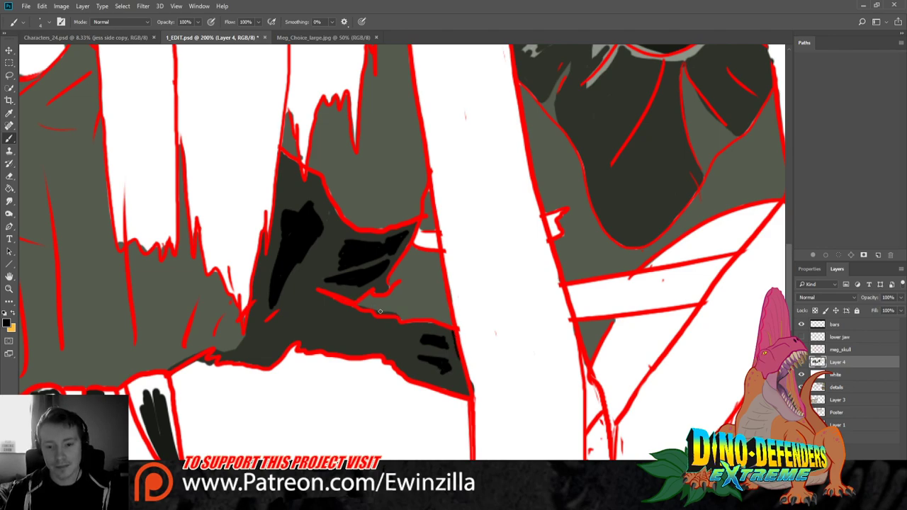
mouse_move(362, 307)
left_mouse_down()
mouse_move(412, 301)
mouse_move(384, 315)
mouse_move(452, 322)
left_mouse_up()
Fill the white gaps in the frontmost tooth with medium grey, keeping its near-black shading streaks
mouse_move(417, 248)
left_mouse_down()
mouse_move(430, 191)
mouse_move(424, 228)
mouse_move(659, 284)
mouse_move(713, 283)
left_mouse_up()
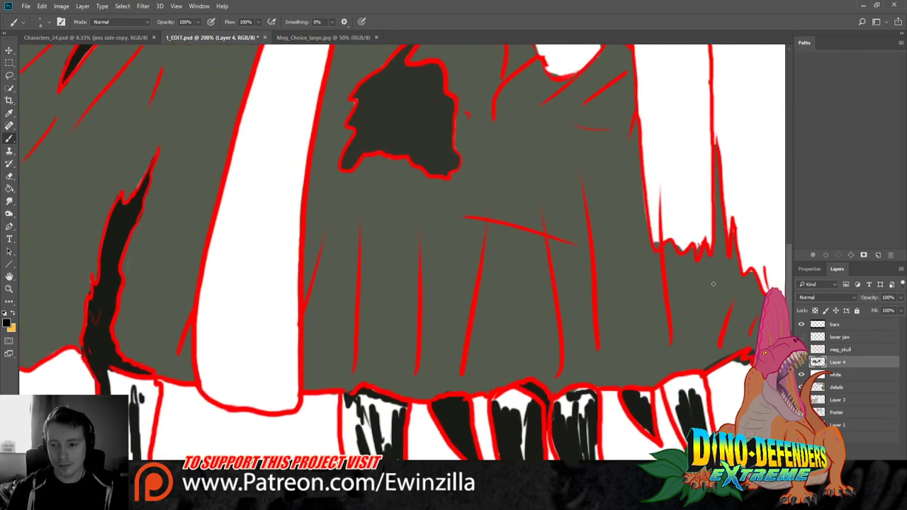
scroll(402, 252, "down", 3)
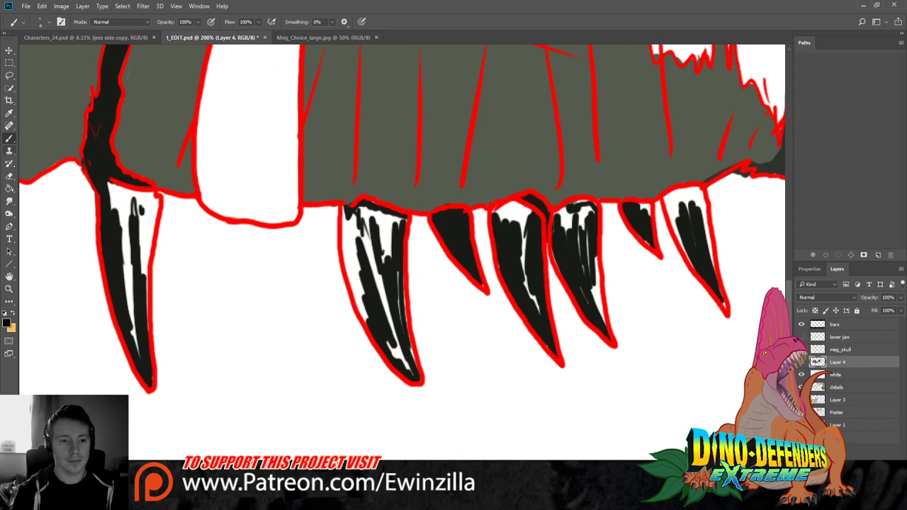
key("i")
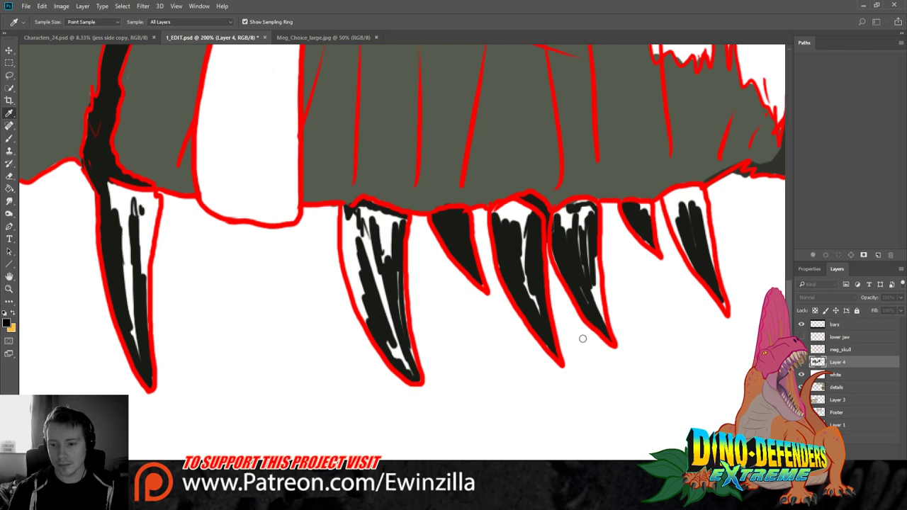
key("b")
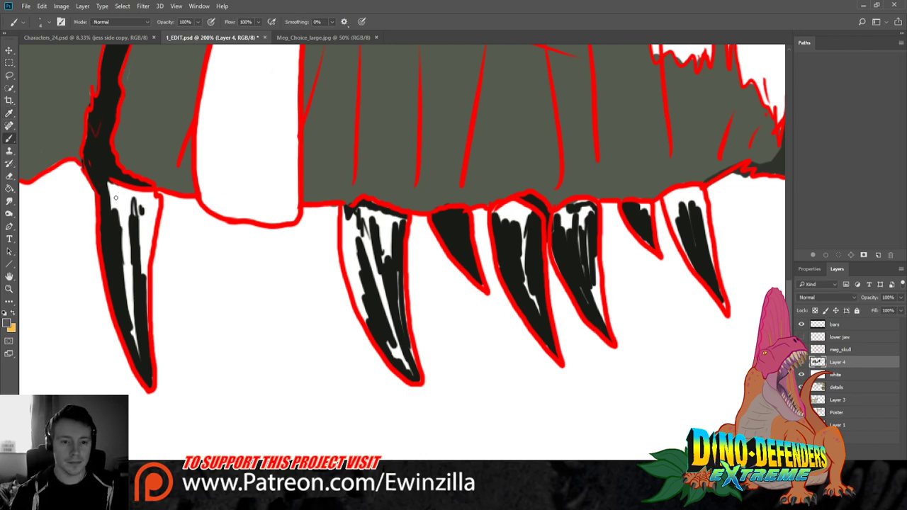
left_click_drag(113, 181, 140, 365)
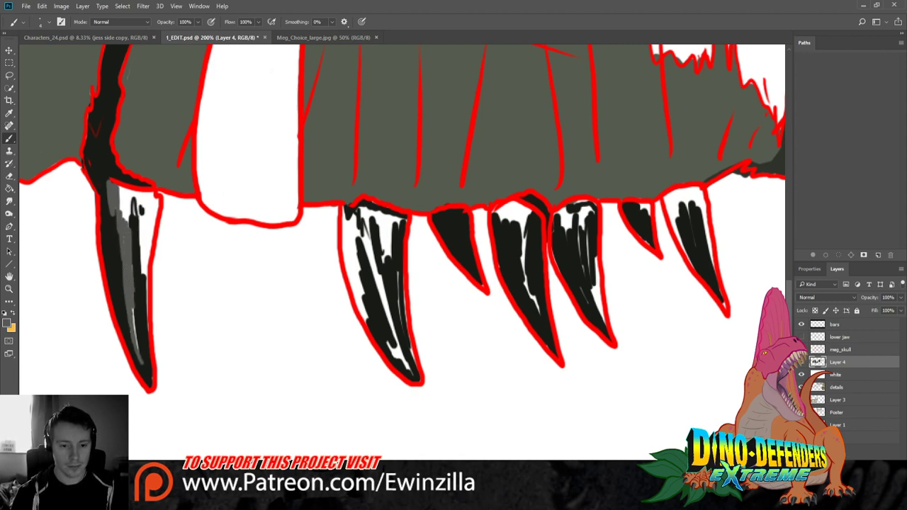
left_click_drag(135, 311, 142, 359)
mouse_move(132, 230)
left_mouse_down()
mouse_move(131, 192)
mouse_move(131, 208)
mouse_move(137, 198)
mouse_move(142, 216)
mouse_move(143, 208)
mouse_move(123, 225)
mouse_move(118, 187)
mouse_move(121, 198)
mouse_move(155, 194)
mouse_move(139, 227)
left_mouse_up()
left_click_drag(146, 278, 146, 310)
left_click_drag(130, 246, 129, 272)
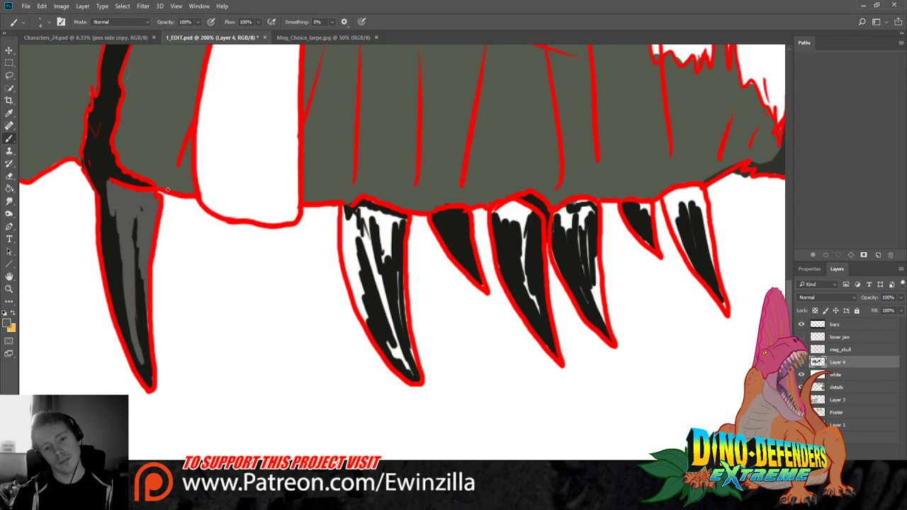
Paint medium grey over the white areas of the large tooth just behind the front band, keeping its near-black streaks
mouse_move(343, 207)
left_mouse_down()
mouse_move(355, 284)
mouse_move(345, 253)
mouse_move(348, 270)
mouse_move(370, 332)
mouse_move(356, 216)
mouse_move(349, 236)
mouse_move(345, 206)
left_mouse_up()
mouse_move(354, 242)
left_mouse_down()
mouse_move(369, 252)
mouse_move(372, 216)
mouse_move(362, 207)
left_mouse_up()
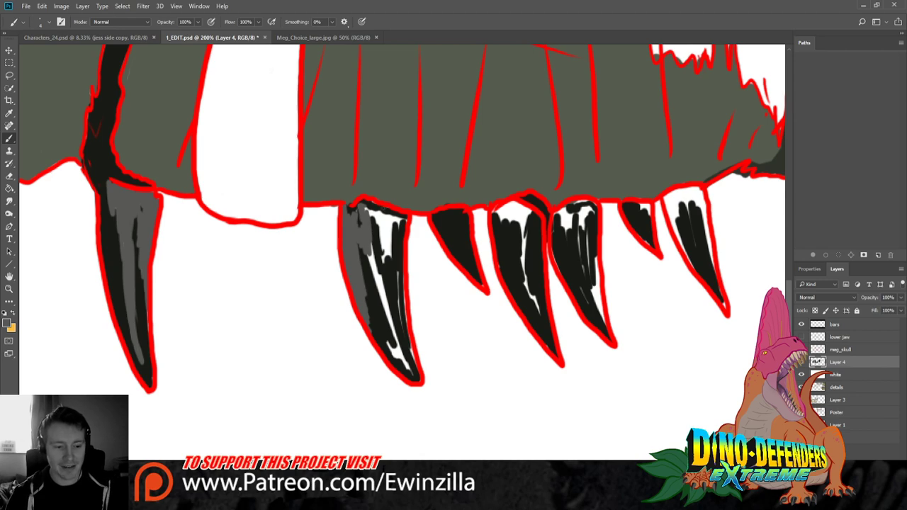
mouse_move(368, 218)
left_mouse_down()
mouse_move(384, 262)
mouse_move(395, 221)
mouse_move(404, 220)
mouse_move(381, 215)
mouse_move(385, 241)
mouse_move(388, 230)
left_mouse_up()
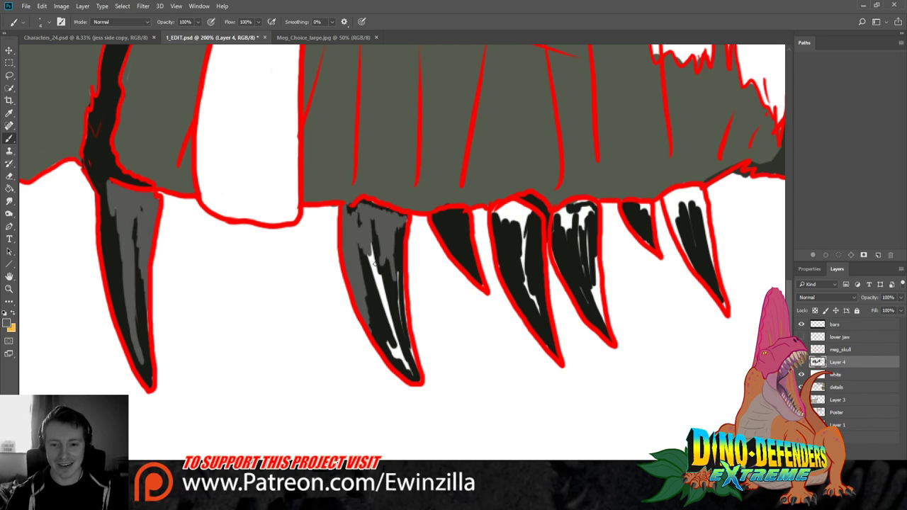
mouse_move(375, 264)
left_mouse_down()
mouse_move(370, 256)
mouse_move(413, 377)
mouse_move(394, 346)
mouse_move(392, 355)
left_mouse_up()
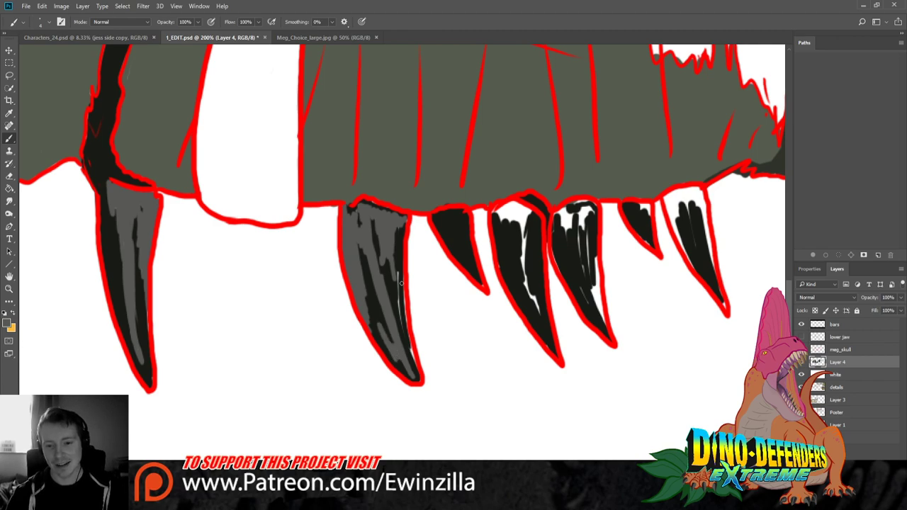
left_click_drag(401, 283, 404, 348)
mouse_move(403, 282)
left_mouse_down()
mouse_move(415, 367)
mouse_move(411, 348)
left_mouse_up()
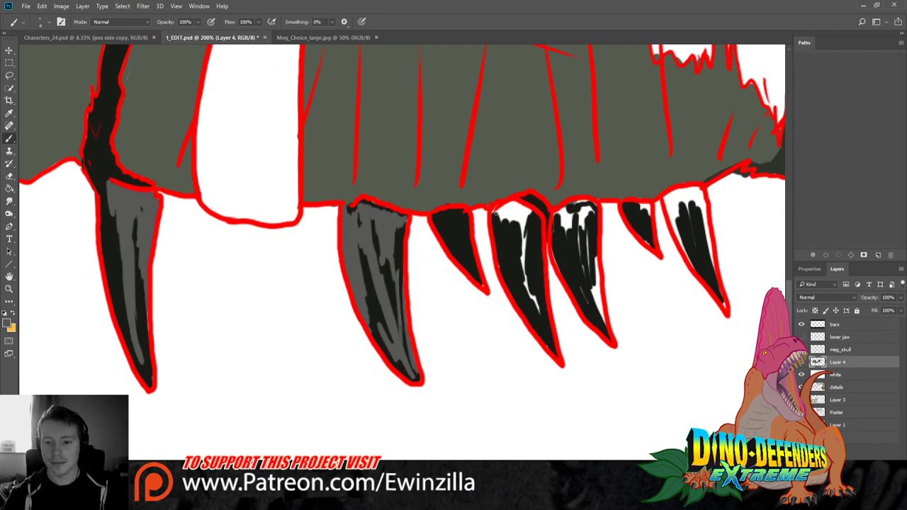
Fill the white root area and gaps of the next large tooth, behind the small solid dark one, with medium grey
mouse_move(506, 207)
left_mouse_down()
mouse_move(496, 211)
mouse_move(523, 218)
mouse_move(525, 287)
mouse_move(548, 337)
left_mouse_up()
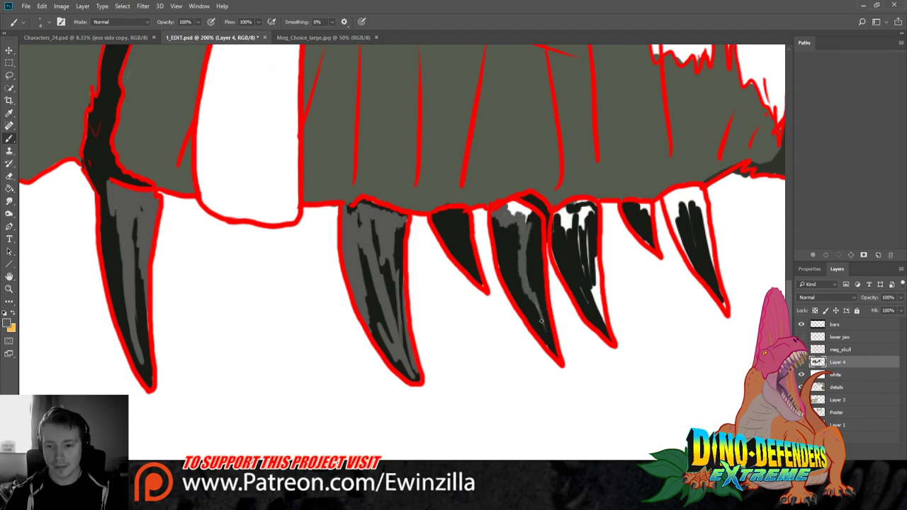
mouse_move(517, 205)
left_mouse_down()
mouse_move(510, 214)
mouse_move(528, 211)
mouse_move(379, 212)
left_mouse_up()
scroll(402, 252, "right", 10)
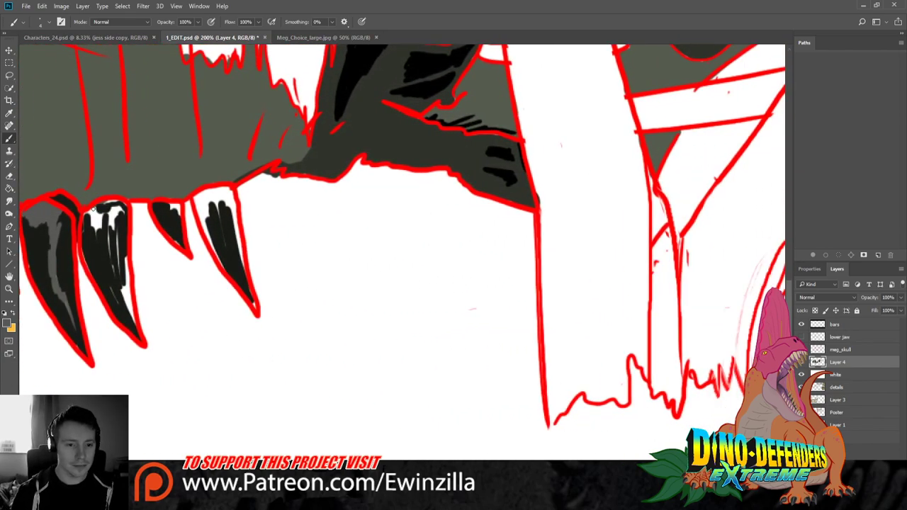
Fill the white gaps in the three rearmost teeth with medium grey, leaving their near-black streaks showing through
mouse_move(95, 206)
left_mouse_down()
mouse_move(98, 244)
mouse_move(101, 216)
mouse_move(85, 220)
mouse_move(83, 230)
mouse_move(112, 203)
mouse_move(113, 228)
mouse_move(112, 214)
mouse_move(124, 212)
mouse_move(102, 209)
mouse_move(122, 285)
mouse_move(115, 271)
mouse_move(115, 306)
mouse_move(111, 285)
mouse_move(130, 308)
mouse_move(126, 268)
left_mouse_up()
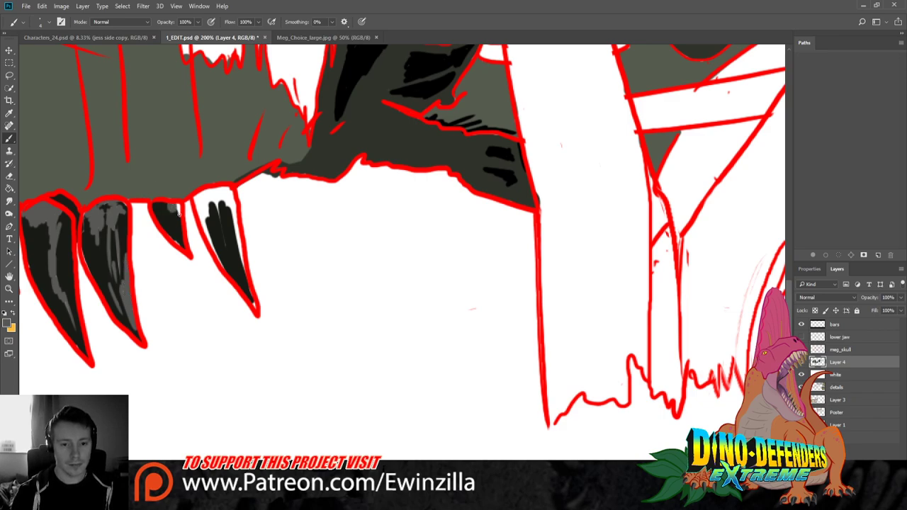
left_click_drag(176, 204, 179, 204)
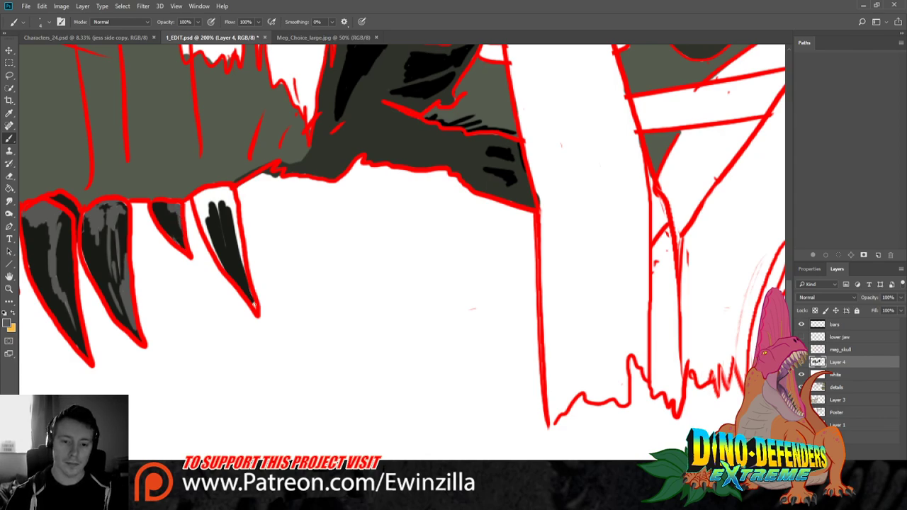
mouse_move(252, 297)
left_mouse_down()
mouse_move(226, 190)
mouse_move(216, 201)
mouse_move(213, 190)
mouse_move(207, 197)
mouse_move(204, 219)
mouse_move(197, 200)
mouse_move(218, 256)
left_mouse_up()
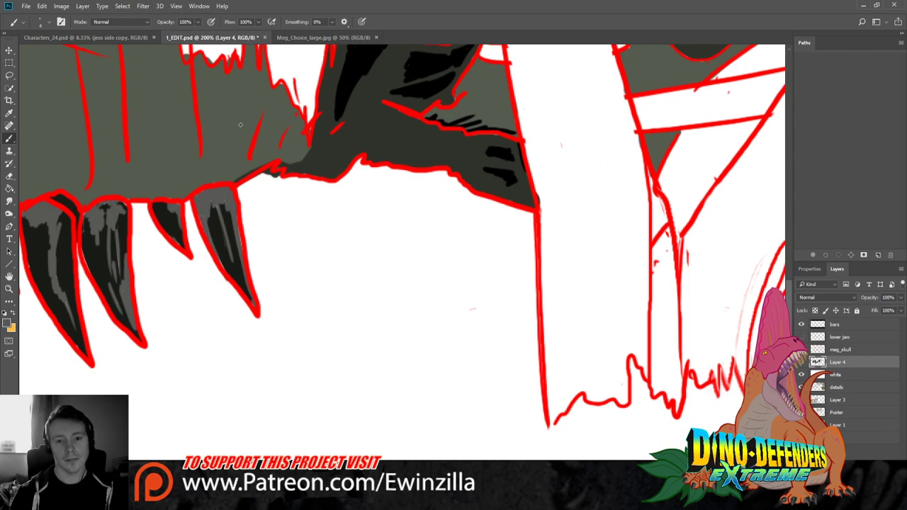
Paint a medium grey rim around the inside edge of the black eye socket and smudge its rear edge at 100% strength
key("z")
left_click(42, 258, "alt")
left_click(265, 21)
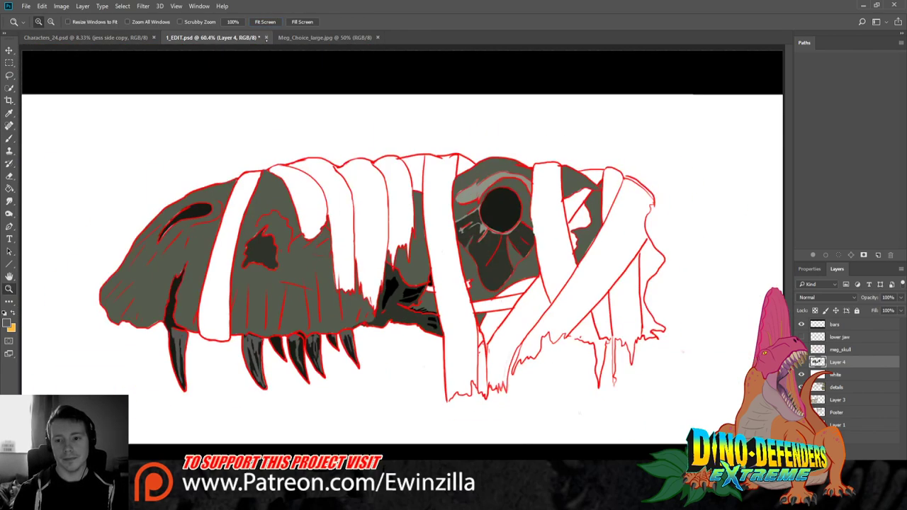
left_click(528, 186)
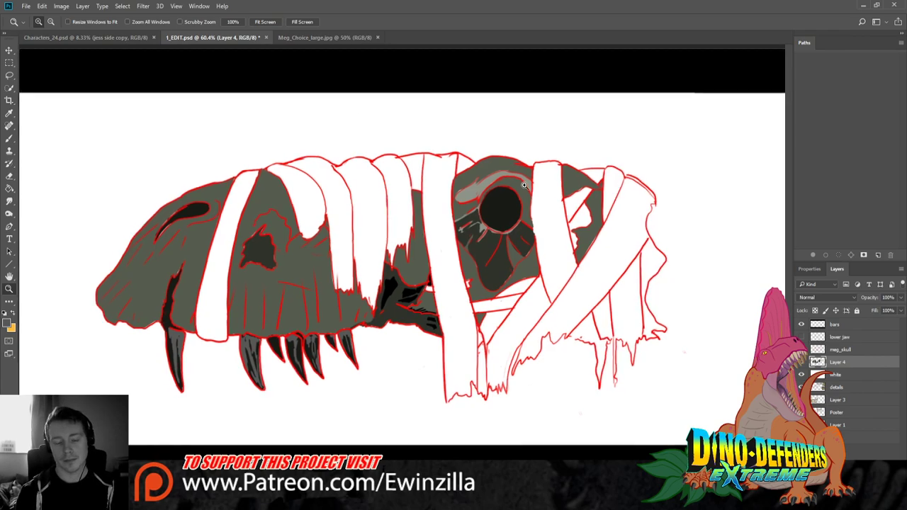
left_click(9, 138)
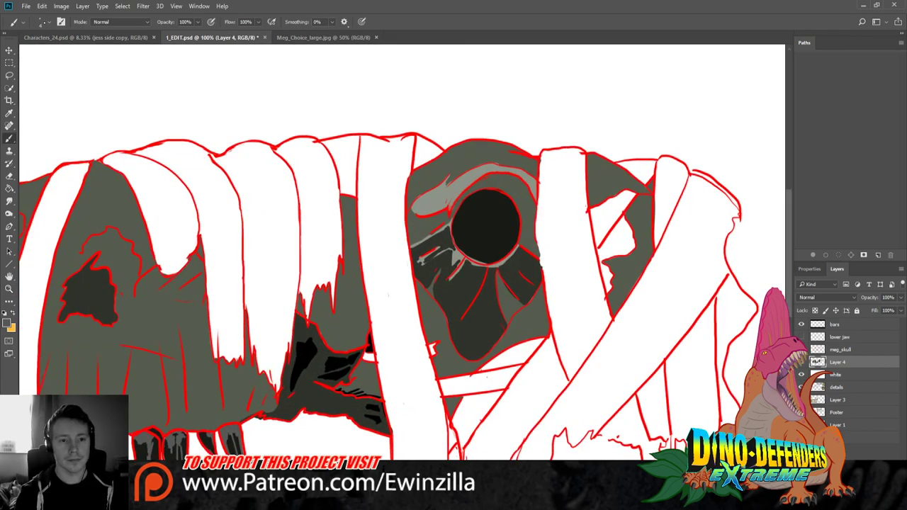
mouse_move(476, 194)
left_mouse_down()
mouse_move(503, 195)
mouse_move(515, 238)
mouse_move(489, 261)
mouse_move(472, 257)
mouse_move(454, 213)
mouse_move(453, 238)
mouse_move(462, 255)
mouse_move(502, 260)
mouse_move(519, 233)
mouse_move(512, 205)
mouse_move(496, 193)
mouse_move(461, 202)
left_mouse_up()
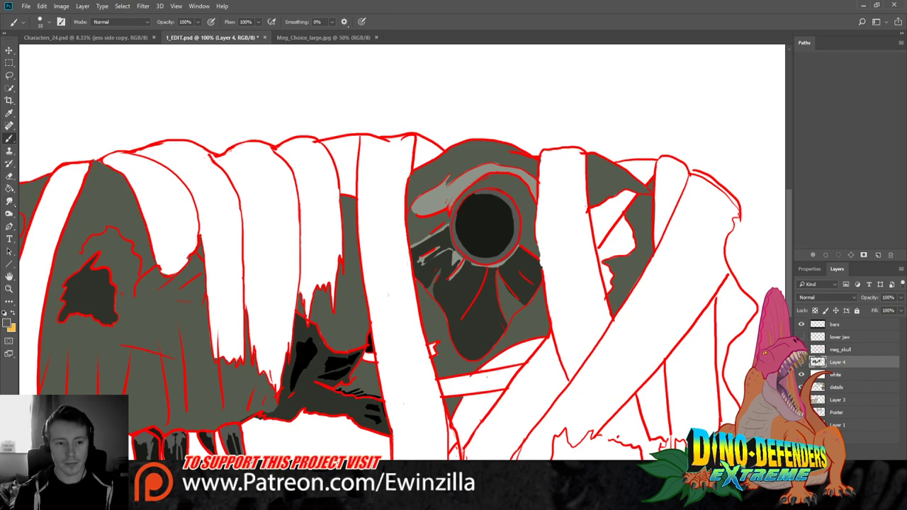
key("r")
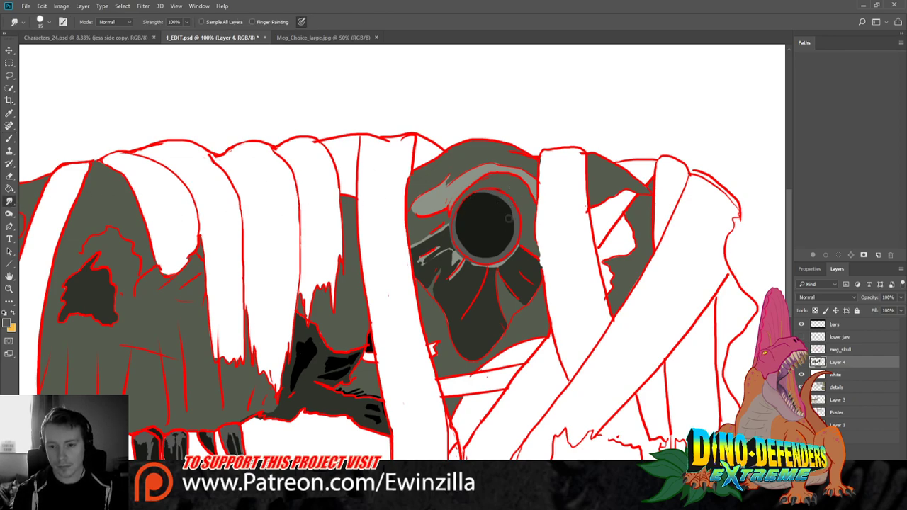
mouse_move(509, 220)
left_mouse_down()
mouse_move(494, 202)
mouse_move(507, 211)
mouse_move(510, 241)
mouse_move(482, 253)
mouse_move(460, 223)
mouse_move(469, 250)
mouse_move(502, 249)
mouse_move(510, 237)
mouse_move(501, 251)
mouse_move(532, 219)
left_mouse_up()
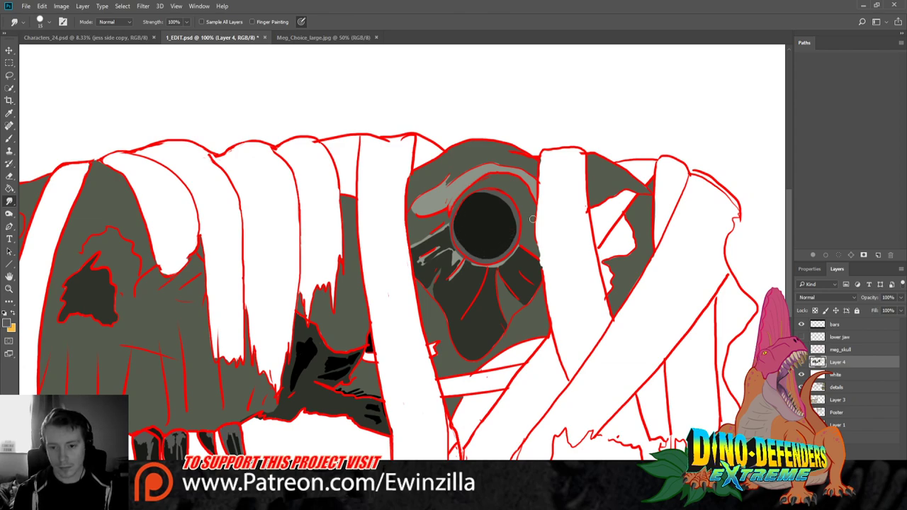
Brush curved grey shading strokes at 43% opacity along the upper, rear and lower inside of the eye socket
left_click(9, 138)
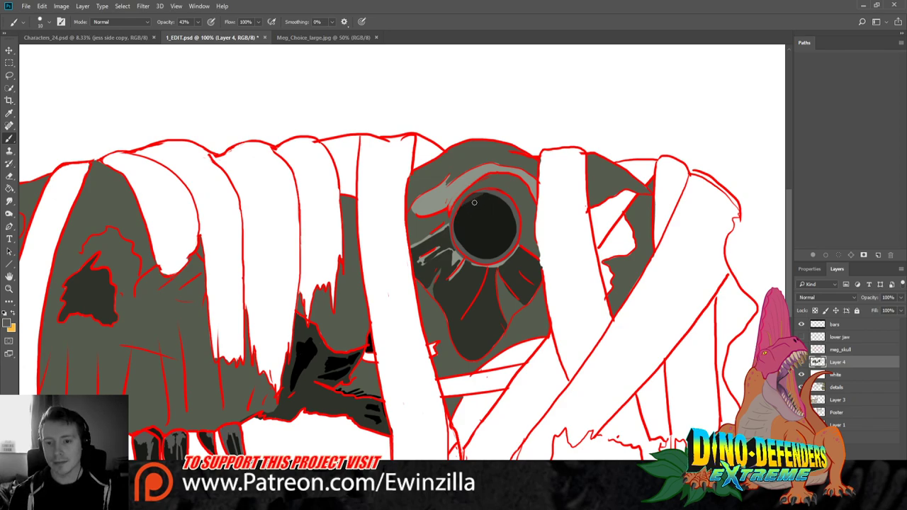
left_click_drag(482, 196, 507, 250)
key("ctrl+z")
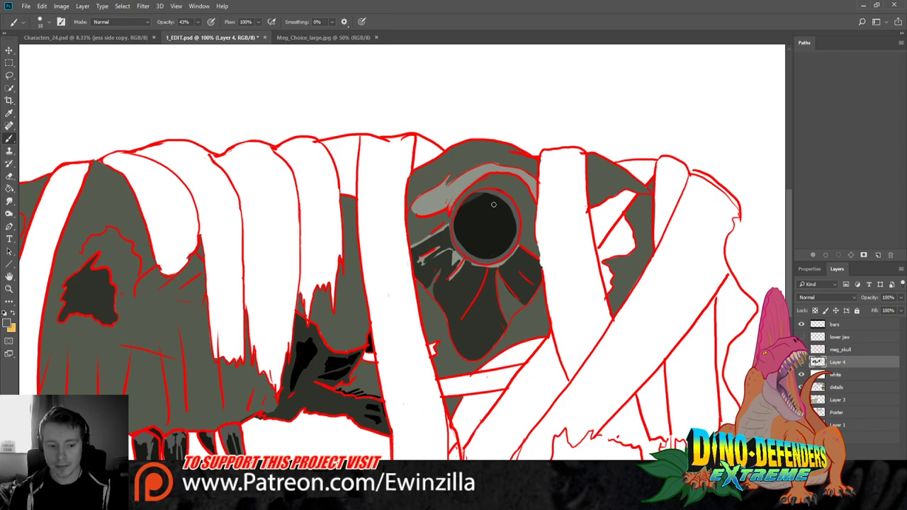
left_click_drag(494, 196, 475, 252)
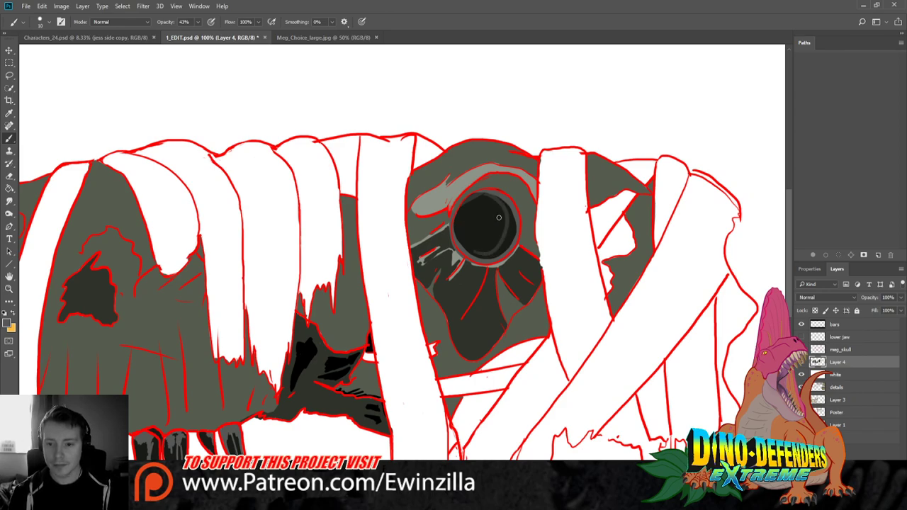
mouse_move(466, 210)
left_mouse_down()
mouse_move(499, 209)
mouse_move(486, 210)
mouse_move(500, 219)
mouse_move(501, 236)
mouse_move(484, 249)
mouse_move(473, 243)
mouse_move(496, 250)
mouse_move(510, 228)
mouse_move(485, 255)
mouse_move(494, 256)
mouse_move(464, 239)
mouse_move(499, 246)
mouse_move(475, 255)
mouse_move(511, 236)
left_mouse_up()
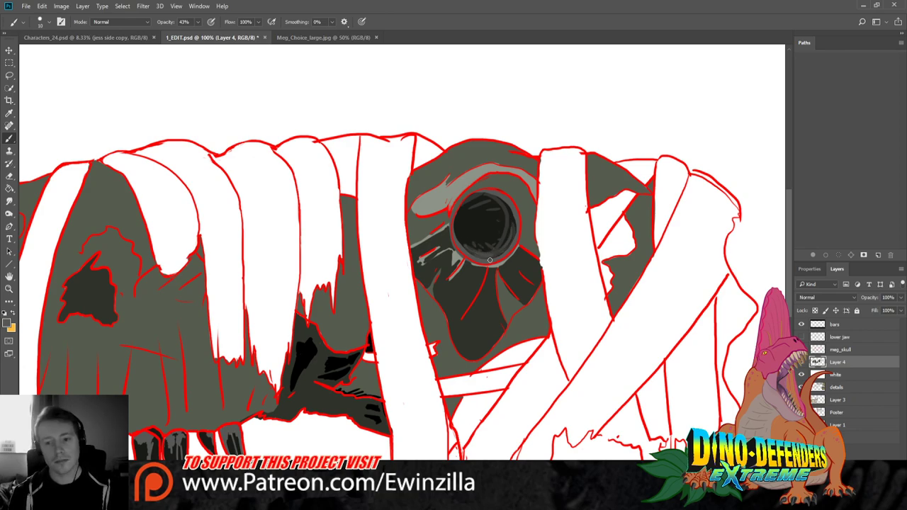
Shade the upper part of the opening behind the front band and the nostril slit with grey at 43% opacity
mouse_move(87, 279)
left_mouse_down()
mouse_move(99, 272)
mouse_move(75, 278)
mouse_move(92, 262)
mouse_move(70, 279)
mouse_move(95, 266)
mouse_move(115, 308)
mouse_move(89, 269)
left_mouse_up()
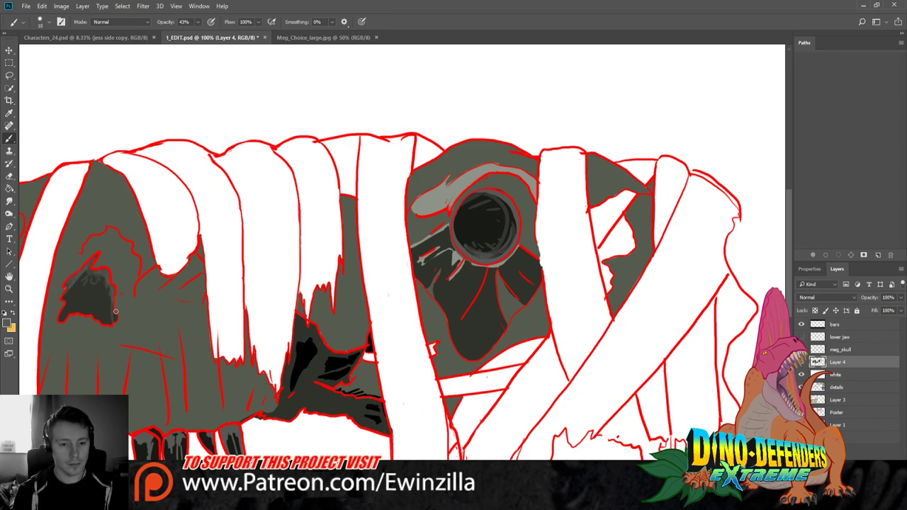
scroll(223, 319, "left", 5)
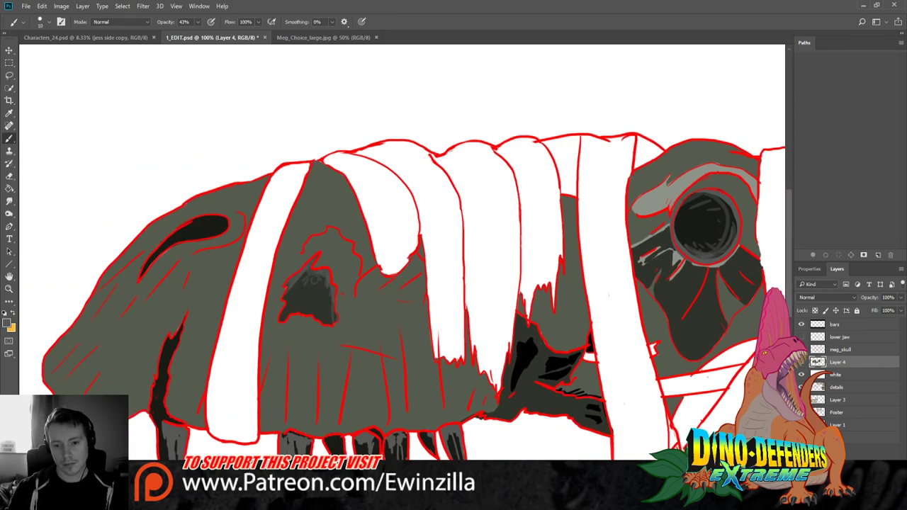
mouse_move(205, 224)
left_mouse_down()
mouse_move(167, 240)
mouse_move(206, 219)
mouse_move(145, 265)
left_mouse_up()
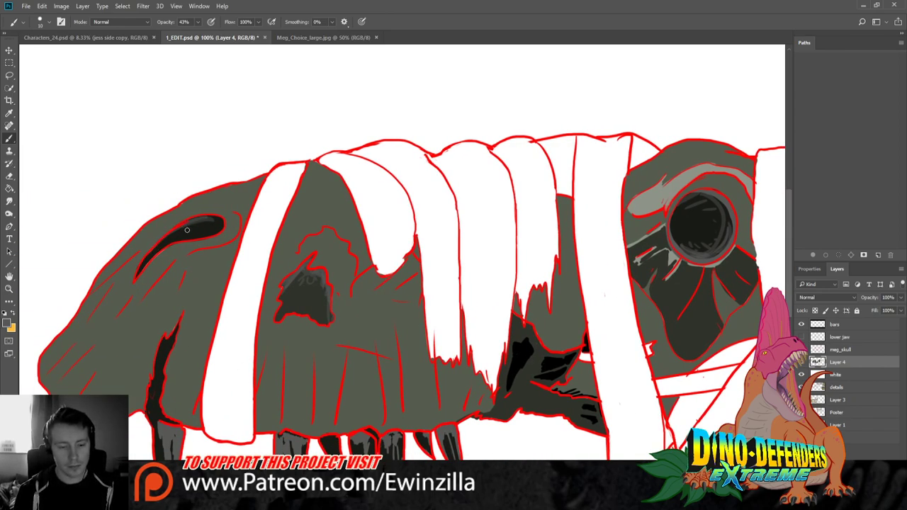
mouse_move(200, 222)
left_mouse_down()
mouse_move(140, 279)
mouse_move(158, 245)
mouse_move(216, 224)
mouse_move(196, 220)
mouse_move(228, 227)
left_mouse_up()
Smudge the nostril slit's dark paint along its upper edge and front tip on Layer 4
left_click(10, 201)
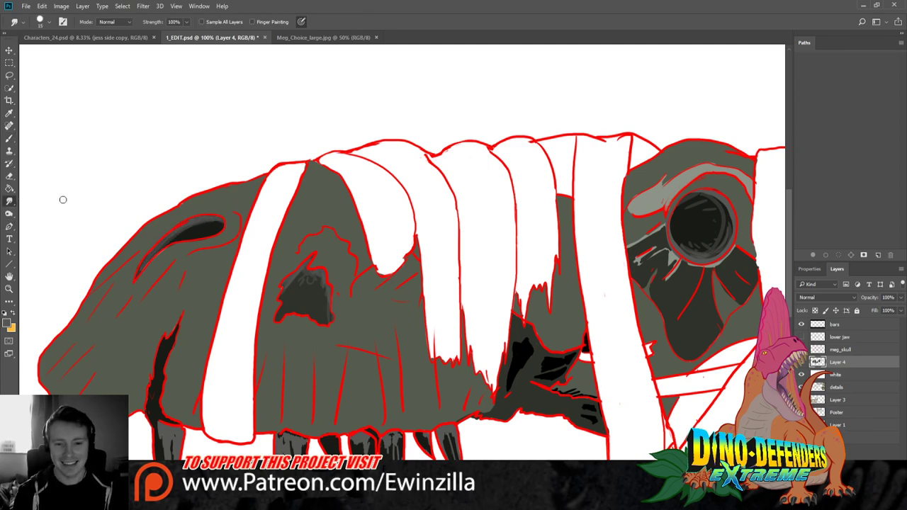
left_click(851, 350)
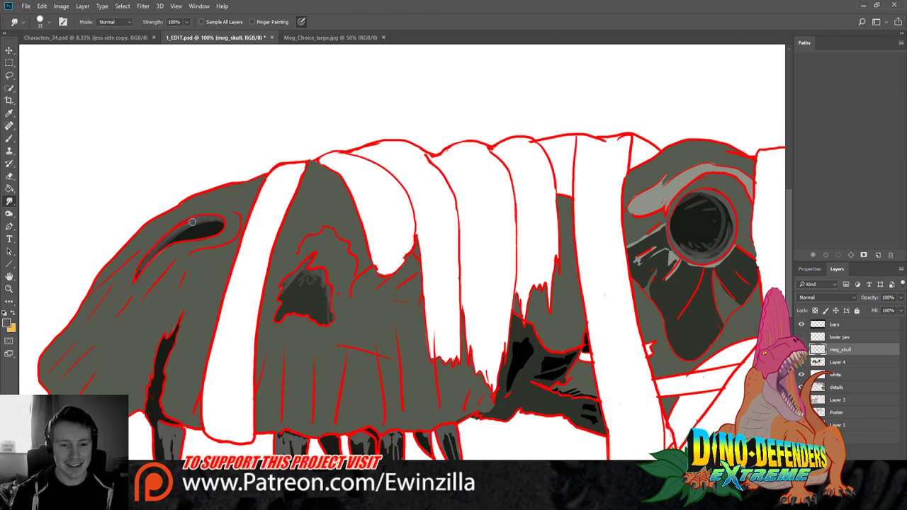
mouse_move(180, 226)
left_mouse_down()
mouse_move(189, 241)
mouse_move(157, 258)
mouse_move(165, 245)
mouse_move(145, 269)
left_mouse_up()
left_click(849, 362)
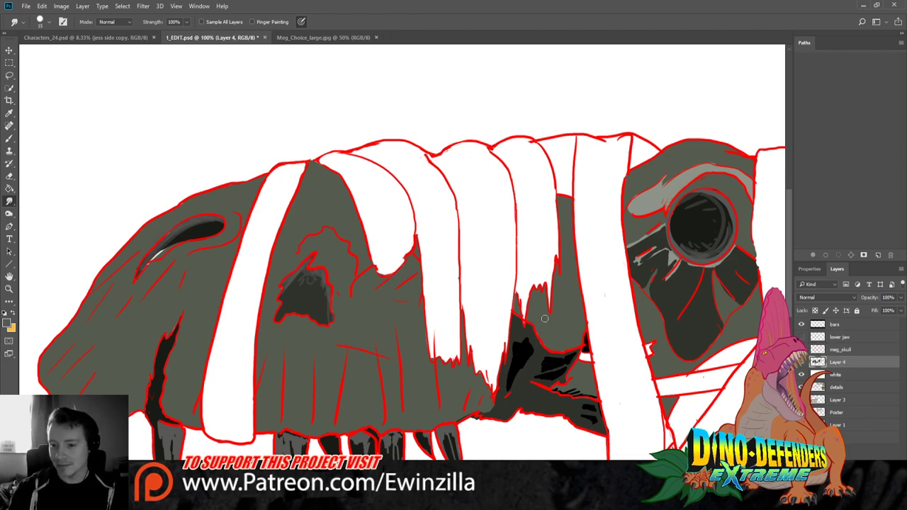
mouse_move(184, 236)
left_mouse_down()
mouse_move(143, 277)
mouse_move(173, 260)
mouse_move(151, 264)
mouse_move(191, 229)
mouse_move(165, 243)
mouse_move(155, 254)
mouse_move(210, 225)
left_mouse_up()
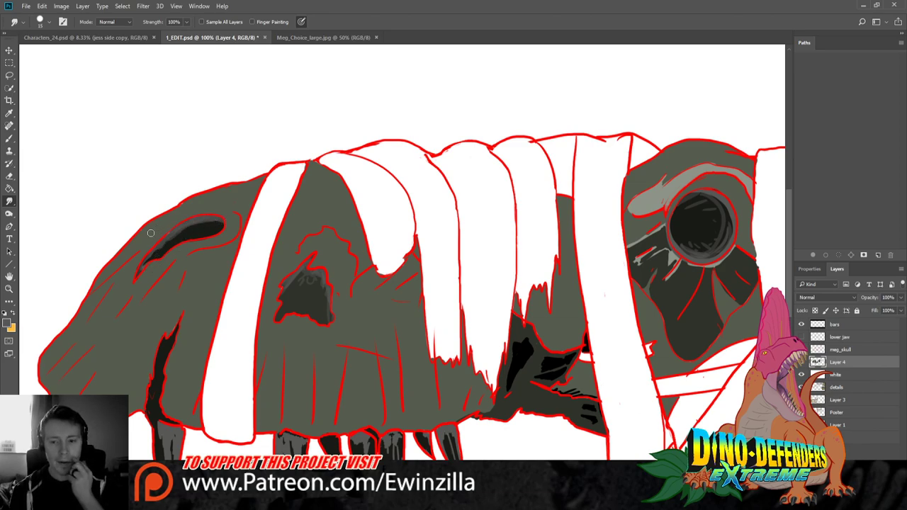
Review the whole skull and toggle Layer 4's visibility to compare the paint with the bare red line art
left_click(9, 289)
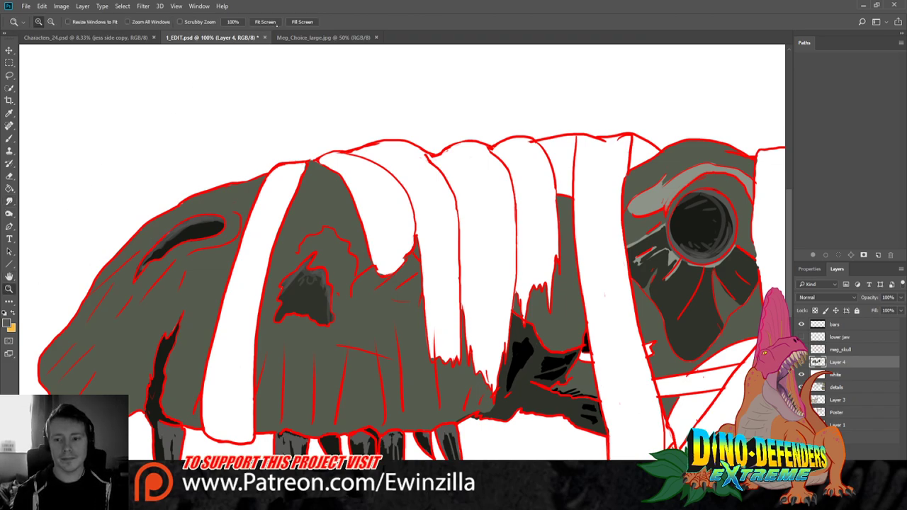
left_click(275, 23)
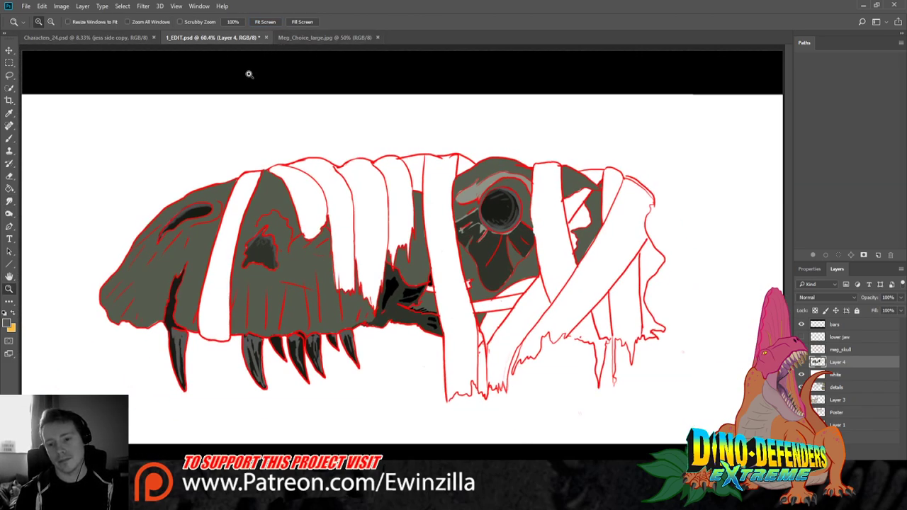
key("ctrl+1")
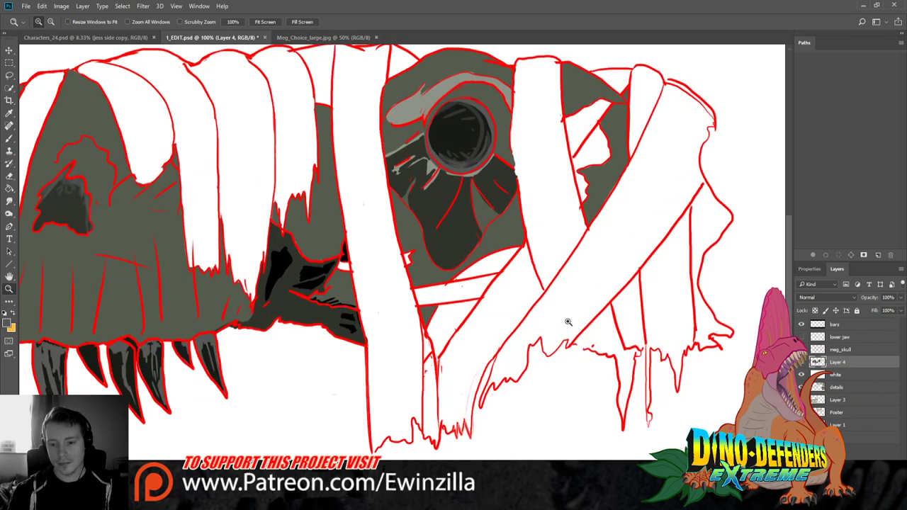
left_click(10, 114)
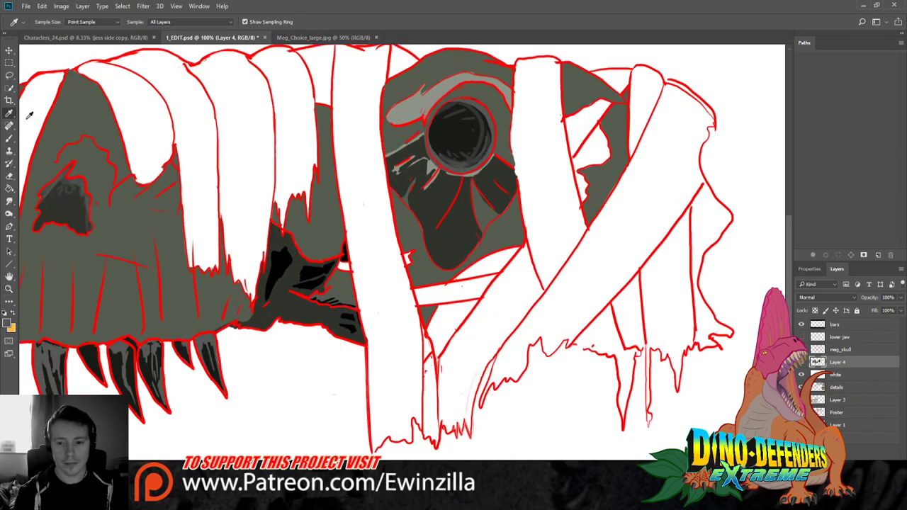
key("z")
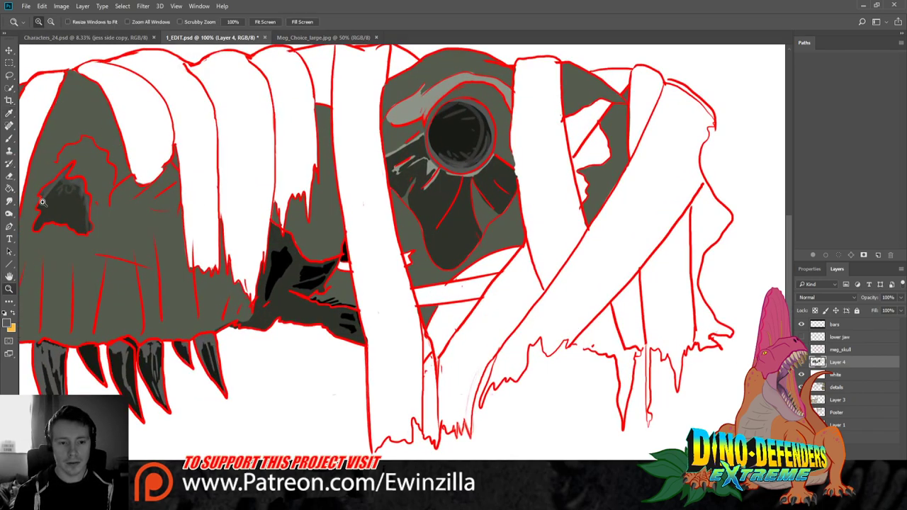
left_click(265, 21)
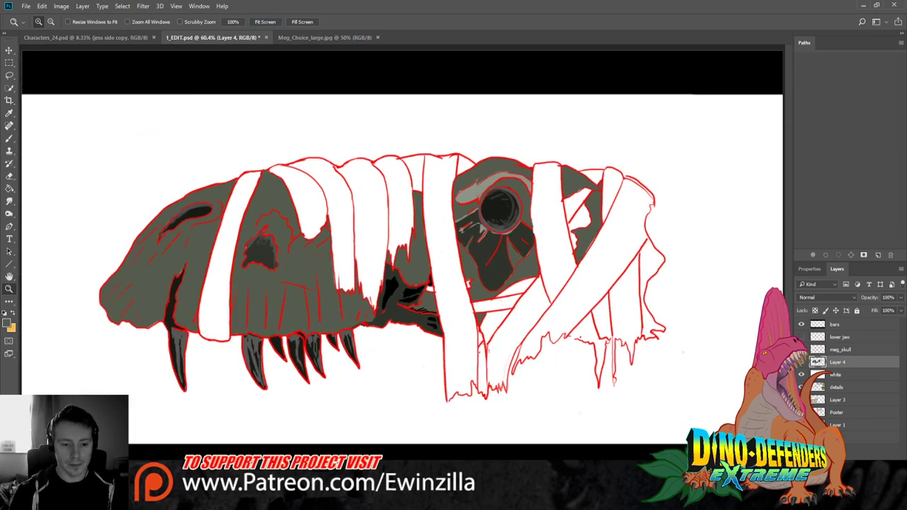
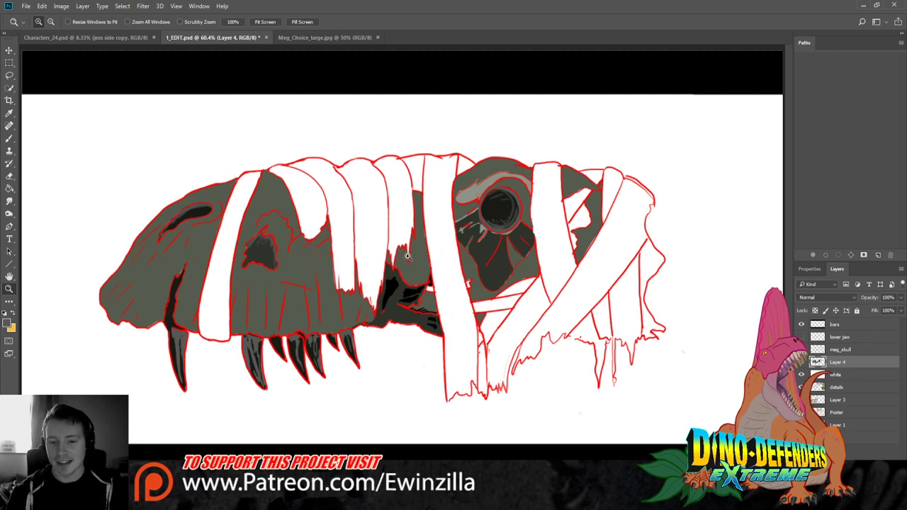
left_click(802, 363)
left_click(802, 362)
left_click(801, 362)
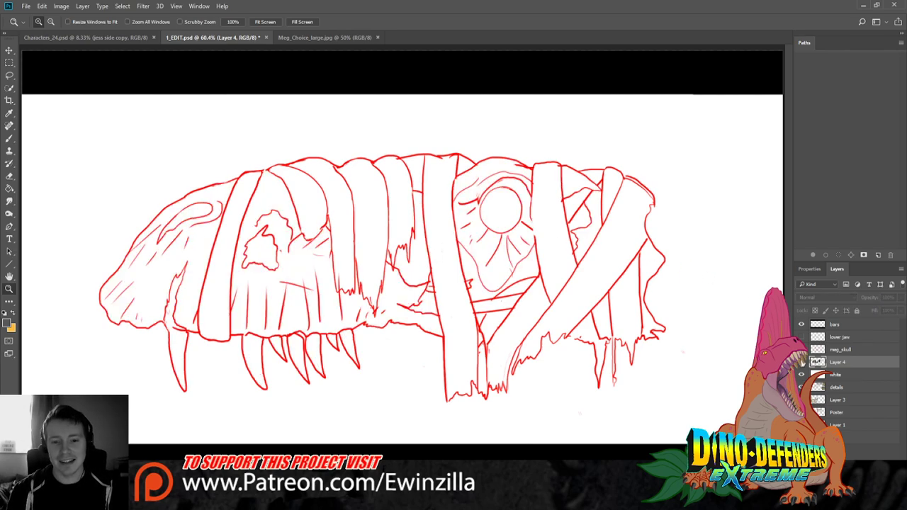
left_click(802, 362)
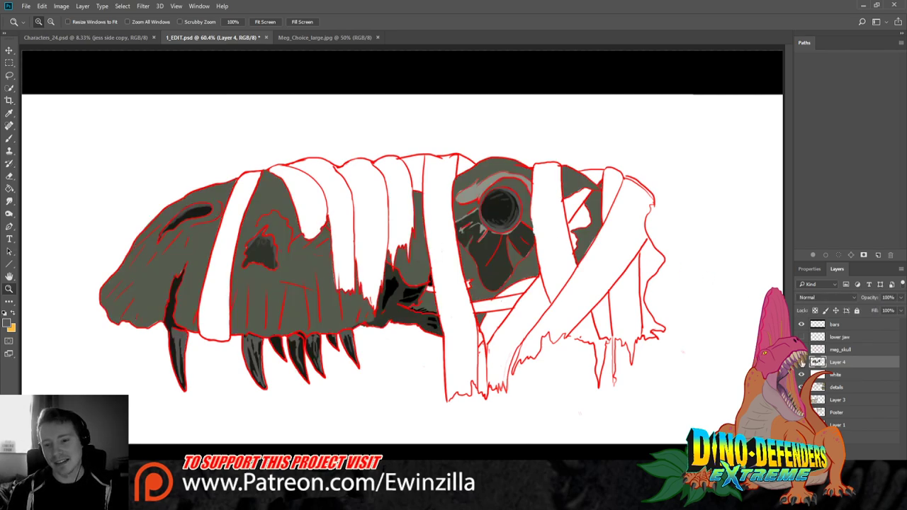
Fill the white recess between the crossing bands behind the eye with charcoal at 100% opacity
left_click(664, 216)
left_click(664, 216)
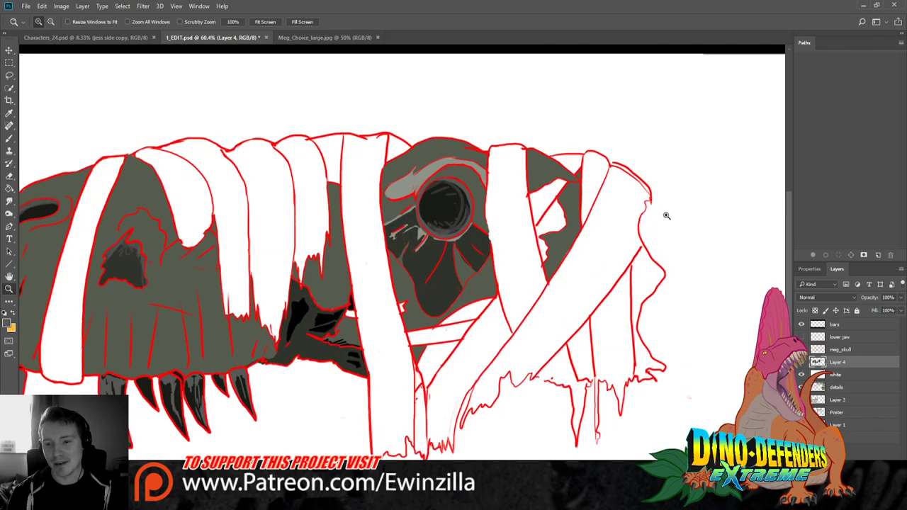
key("b")
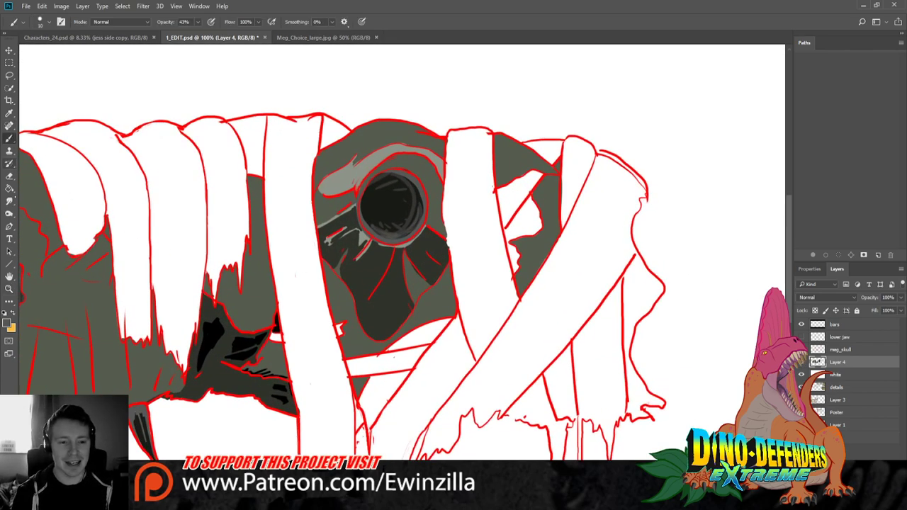
key("alt")
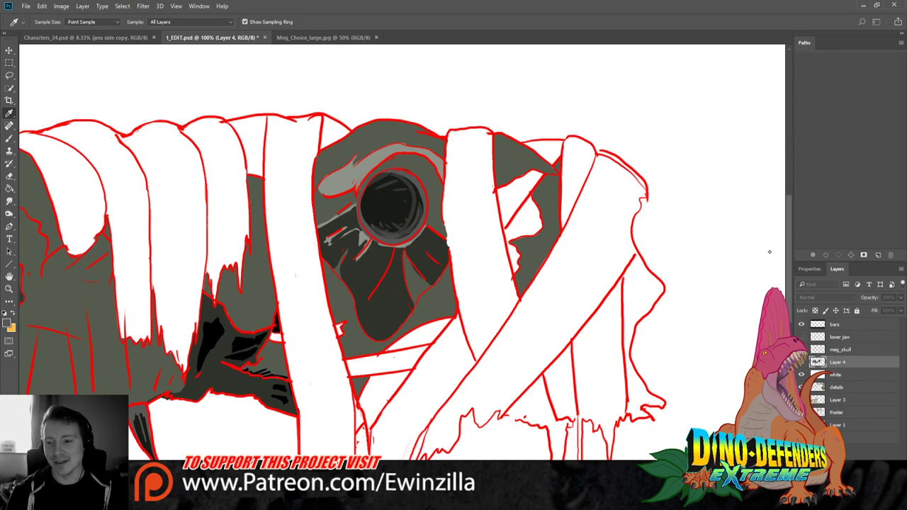
mouse_move(530, 197)
left_mouse_down()
mouse_move(523, 214)
mouse_move(533, 206)
left_mouse_up()
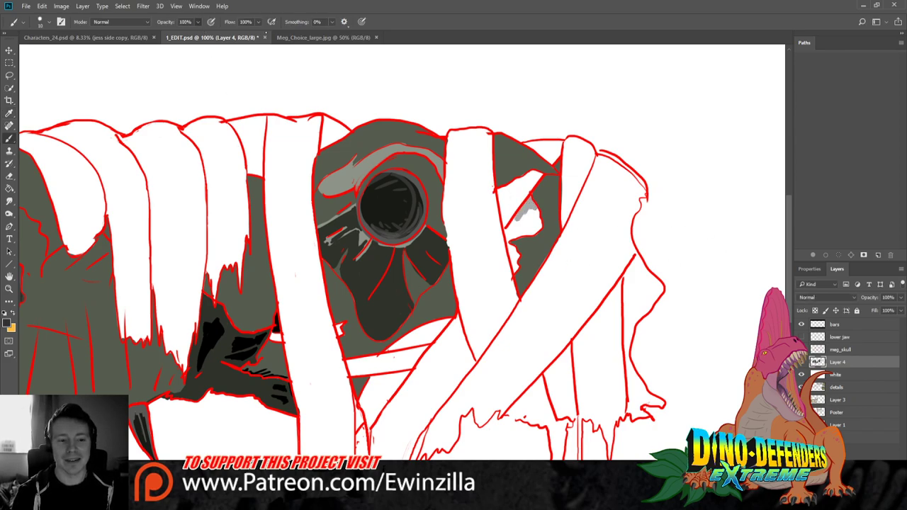
mouse_move(533, 204)
left_mouse_down()
mouse_move(515, 223)
mouse_move(534, 212)
mouse_move(539, 224)
mouse_move(508, 236)
mouse_move(538, 226)
mouse_move(526, 212)
mouse_move(510, 232)
mouse_move(517, 270)
left_mouse_up()
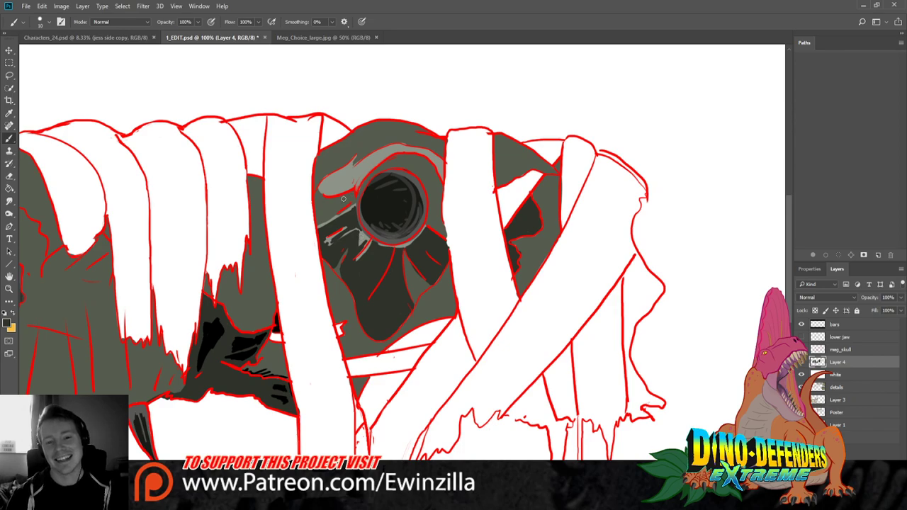
Paint a charcoal shadow beneath the grey brow ridge around the eye and smudge its lower edge behind the front of the socket
mouse_move(317, 192)
left_mouse_down()
mouse_move(353, 196)
mouse_move(382, 164)
mouse_move(412, 153)
mouse_move(427, 158)
mouse_move(441, 185)
mouse_move(423, 163)
mouse_move(386, 162)
mouse_move(426, 160)
left_mouse_up()
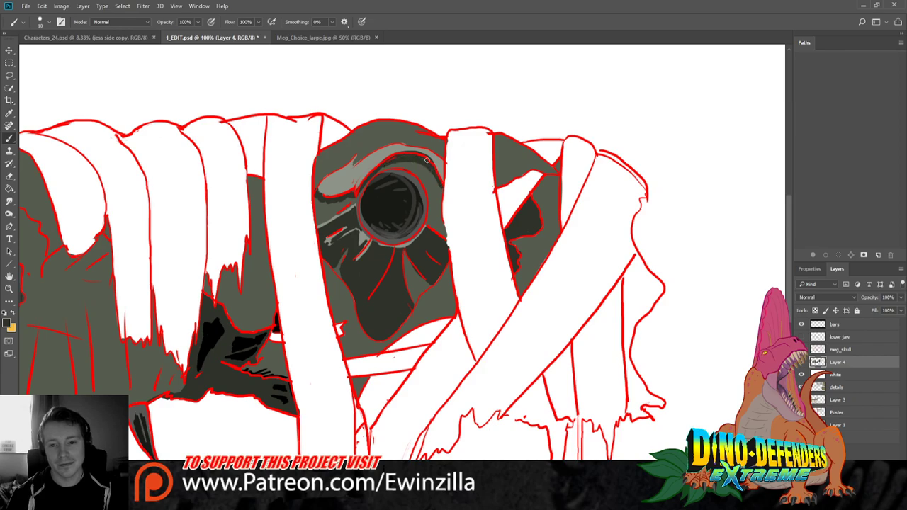
key("r")
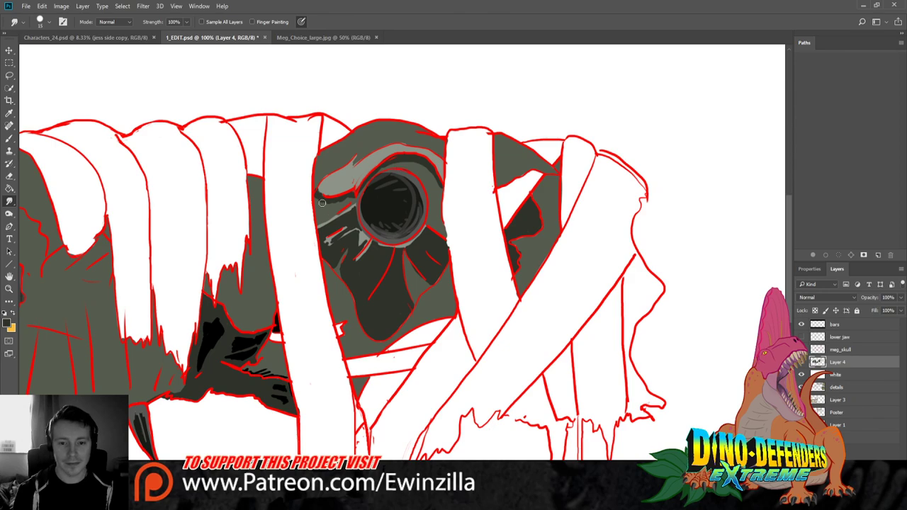
mouse_move(329, 201)
left_mouse_down()
mouse_move(334, 211)
mouse_move(322, 208)
mouse_move(339, 205)
left_mouse_up()
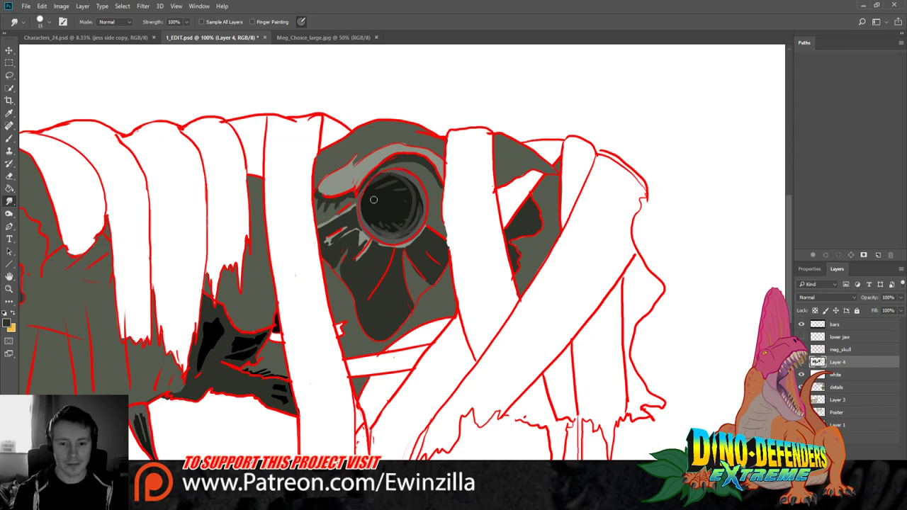
Pick a brown colour and fill the narrow front band around the snout with it at 100% opacity on Layer 4
left_click(9, 289)
scroll(250, 128, "down", 5)
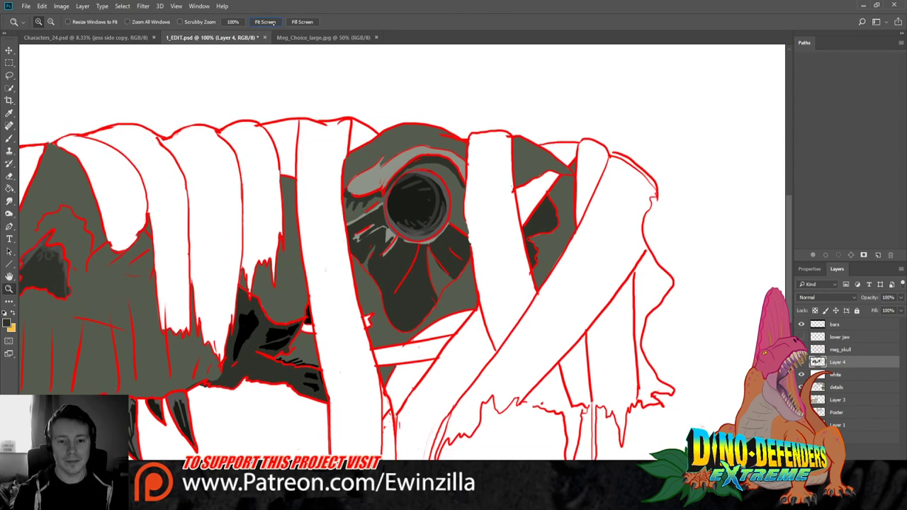
left_click(251, 245)
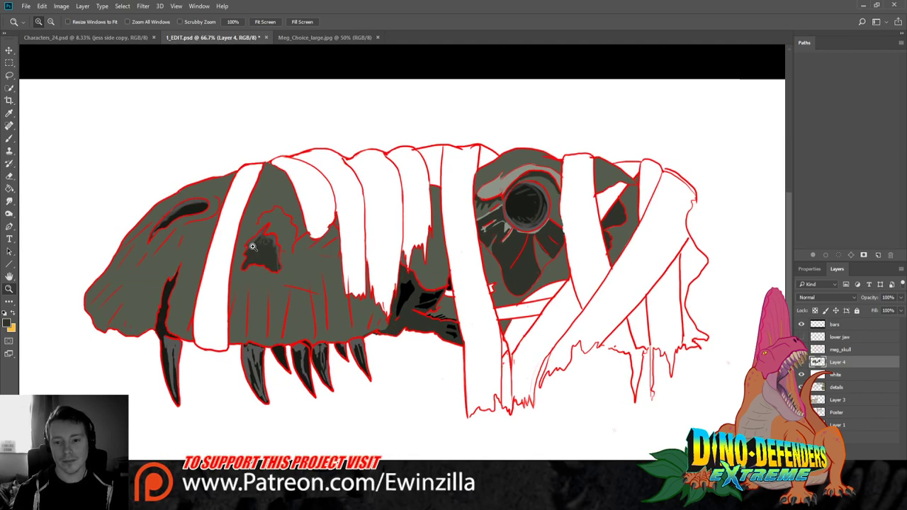
left_click(9, 114)
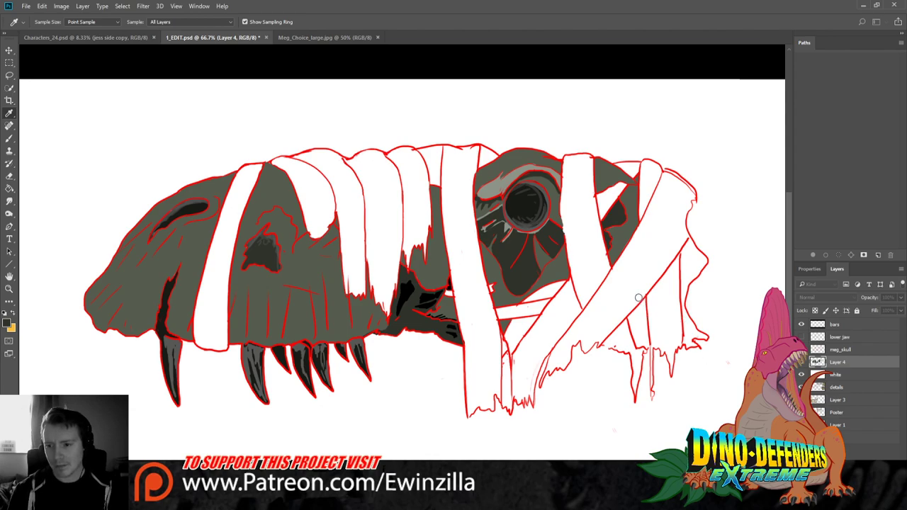
key("z")
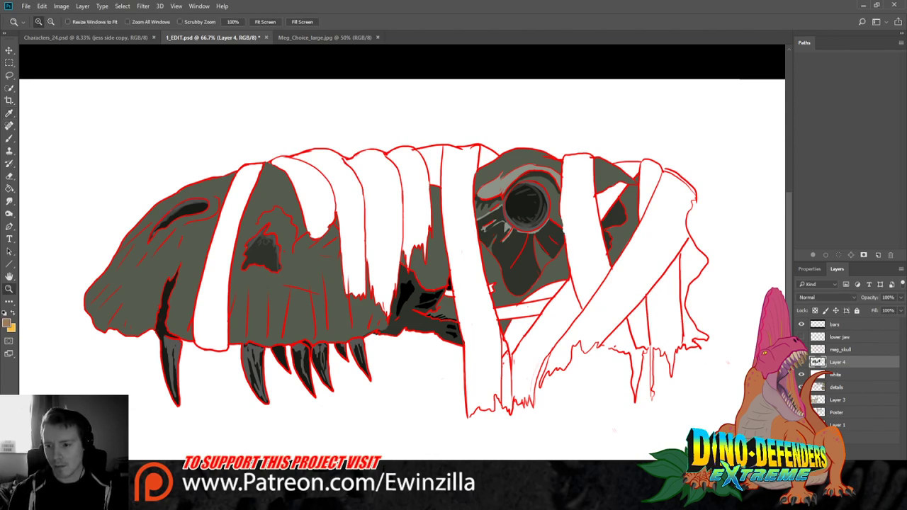
left_click(168, 270)
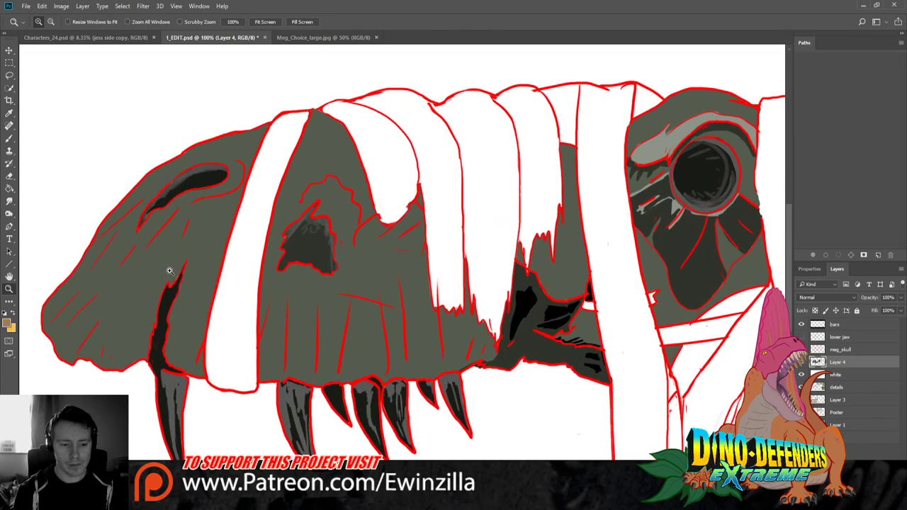
key("b")
mouse_move(281, 142)
left_mouse_down()
mouse_move(261, 226)
mouse_move(244, 221)
mouse_move(268, 142)
mouse_move(262, 148)
mouse_move(281, 118)
mouse_move(305, 113)
mouse_move(281, 167)
left_mouse_up()
mouse_move(297, 136)
left_mouse_down()
mouse_move(275, 174)
mouse_move(263, 173)
left_mouse_up()
mouse_move(298, 122)
left_mouse_down()
mouse_move(268, 136)
mouse_move(290, 117)
left_mouse_up()
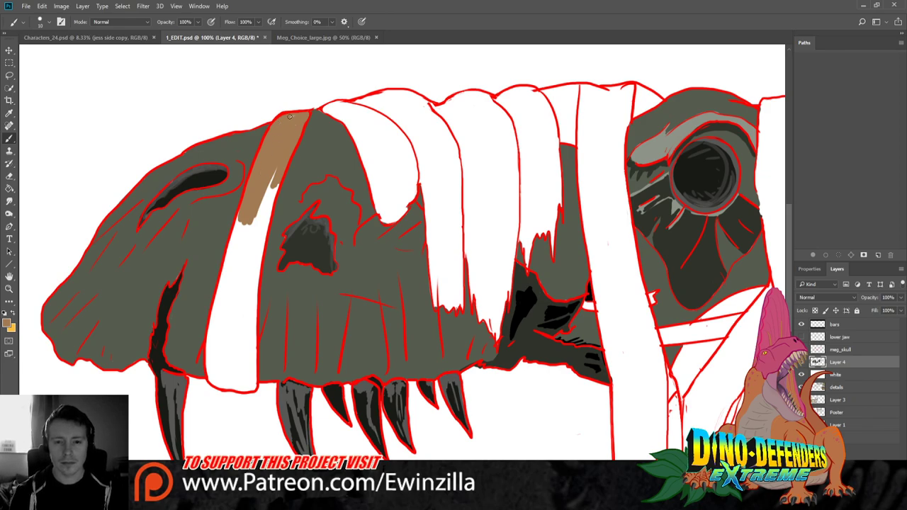
mouse_move(273, 168)
left_mouse_down()
mouse_move(257, 226)
mouse_move(266, 205)
mouse_move(254, 379)
mouse_move(224, 386)
mouse_move(252, 387)
mouse_move(211, 382)
mouse_move(207, 347)
mouse_move(233, 386)
mouse_move(239, 343)
mouse_move(250, 383)
mouse_move(252, 368)
mouse_move(213, 333)
mouse_move(210, 342)
mouse_move(238, 228)
mouse_move(233, 278)
mouse_move(237, 218)
mouse_move(236, 297)
mouse_move(248, 347)
mouse_move(260, 251)
mouse_move(238, 295)
mouse_move(228, 354)
mouse_move(234, 297)
mouse_move(231, 361)
mouse_move(225, 305)
mouse_move(228, 373)
mouse_move(217, 322)
mouse_move(214, 342)
left_mouse_up()
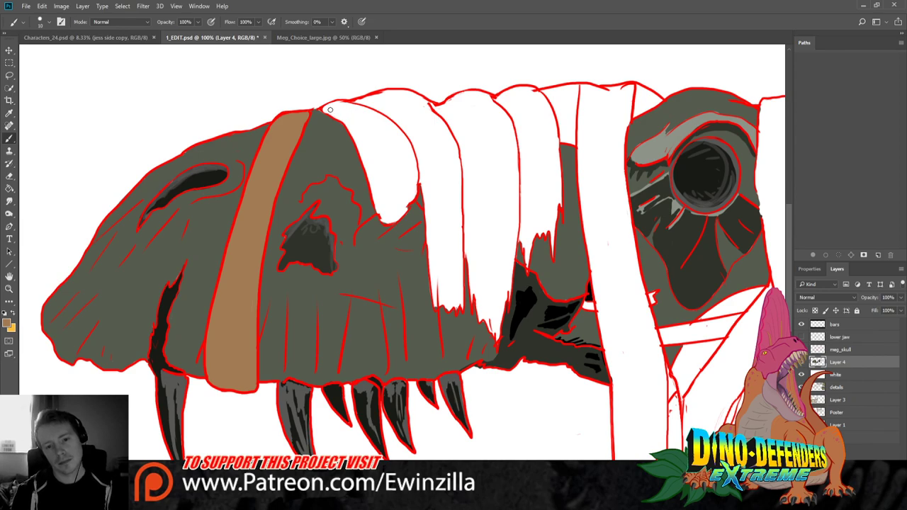
Paint the overlapping bands in the middle of the snout brown along their upper front edge, outlines and ragged lower ends
mouse_move(320, 110)
left_mouse_down()
mouse_move(357, 124)
mouse_move(327, 109)
mouse_move(367, 108)
mouse_move(374, 102)
mouse_move(361, 101)
mouse_move(394, 92)
mouse_move(379, 93)
mouse_move(411, 94)
mouse_move(399, 92)
mouse_move(437, 107)
mouse_move(390, 96)
mouse_move(415, 106)
mouse_move(388, 104)
mouse_move(430, 109)
mouse_move(354, 112)
mouse_move(356, 124)
mouse_move(333, 113)
mouse_move(358, 138)
mouse_move(382, 220)
mouse_move(396, 220)
mouse_move(412, 195)
left_mouse_up()
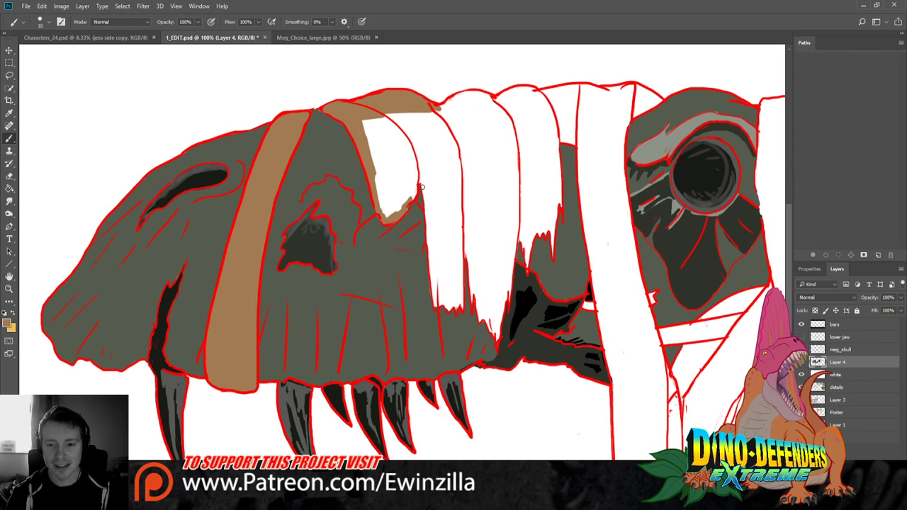
mouse_move(399, 204)
left_mouse_down()
mouse_move(415, 188)
mouse_move(406, 211)
mouse_move(405, 197)
mouse_move(386, 215)
mouse_move(378, 197)
mouse_move(391, 169)
mouse_move(395, 208)
mouse_move(421, 172)
mouse_move(418, 182)
mouse_move(385, 191)
mouse_move(436, 163)
mouse_move(421, 179)
mouse_move(426, 165)
mouse_move(435, 308)
mouse_move(456, 303)
mouse_move(455, 312)
mouse_move(460, 248)
mouse_move(455, 298)
mouse_move(441, 266)
mouse_move(434, 158)
left_mouse_up()
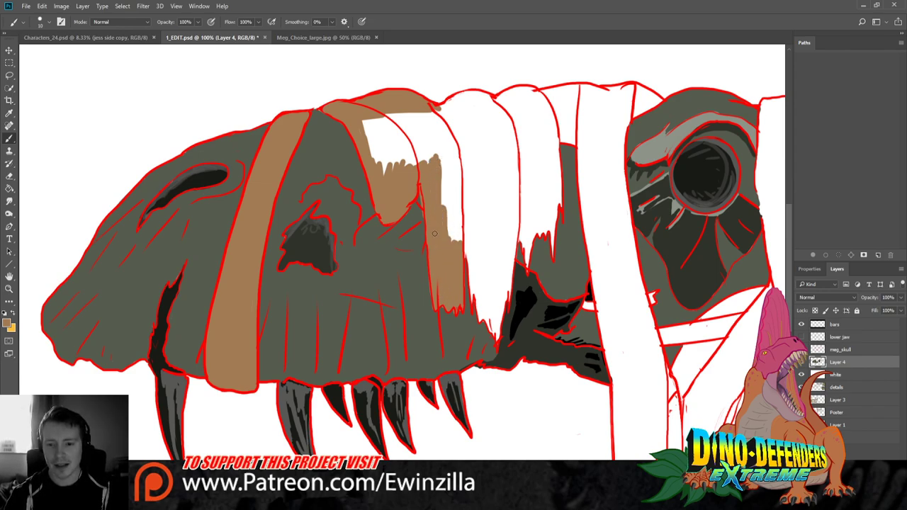
mouse_move(435, 233)
left_mouse_down()
mouse_move(454, 192)
mouse_move(473, 296)
mouse_move(475, 207)
mouse_move(481, 318)
left_mouse_up()
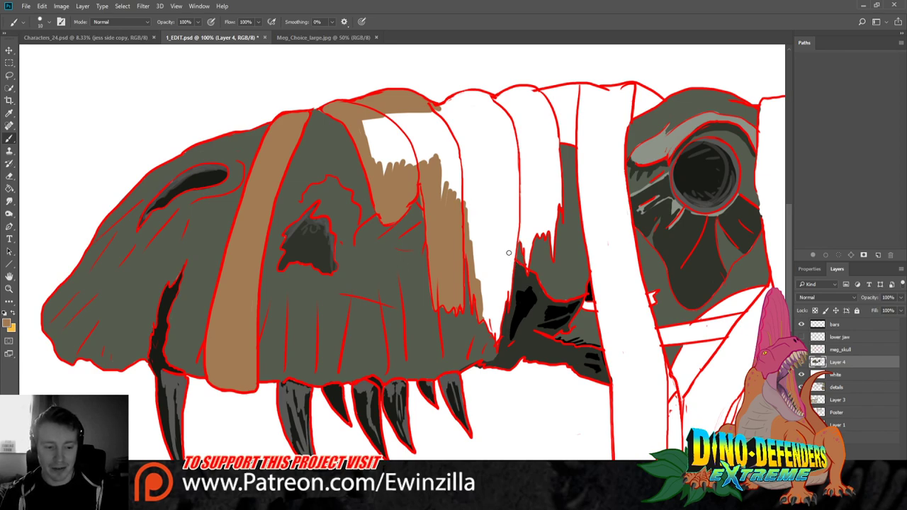
left_click_drag(486, 296, 497, 336)
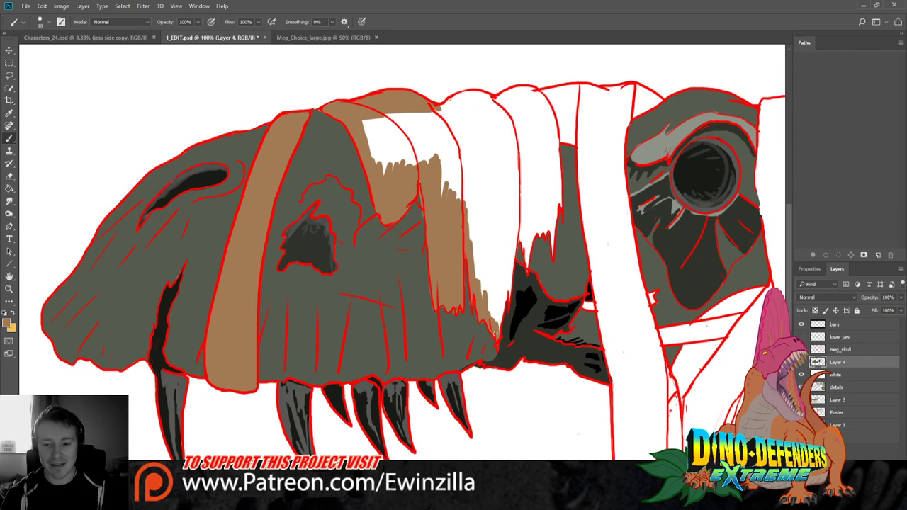
mouse_move(496, 334)
left_mouse_down()
mouse_move(513, 240)
mouse_move(525, 235)
mouse_move(527, 257)
mouse_move(528, 230)
mouse_move(532, 255)
mouse_move(548, 224)
left_mouse_up()
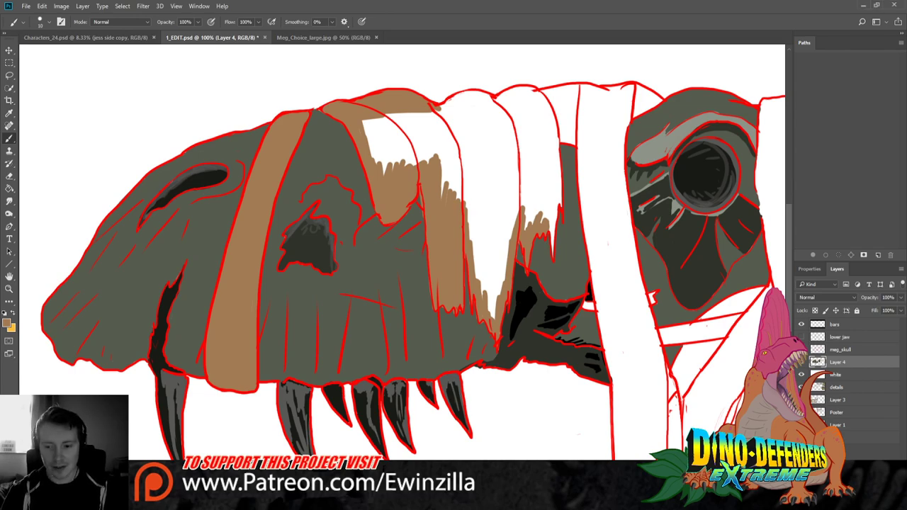
Paint brown along the ragged lower edge and the upper border of the bandages wrapped over the snout
mouse_move(534, 201)
left_mouse_down()
mouse_move(553, 226)
mouse_move(552, 251)
mouse_move(556, 202)
mouse_move(554, 229)
left_mouse_up()
mouse_move(558, 193)
left_mouse_down()
mouse_move(559, 206)
mouse_move(558, 134)
left_mouse_up()
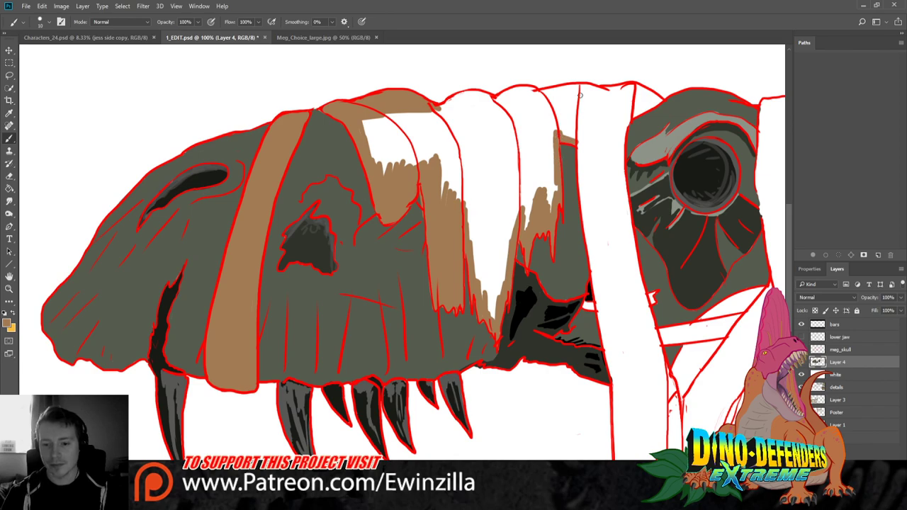
mouse_move(448, 109)
left_mouse_down()
mouse_move(436, 112)
mouse_move(469, 96)
mouse_move(519, 100)
mouse_move(475, 102)
mouse_move(575, 87)
mouse_move(626, 86)
mouse_move(659, 99)
mouse_move(642, 109)
mouse_move(661, 101)
mouse_move(628, 119)
mouse_move(642, 101)
mouse_move(597, 94)
mouse_move(607, 95)
left_mouse_up()
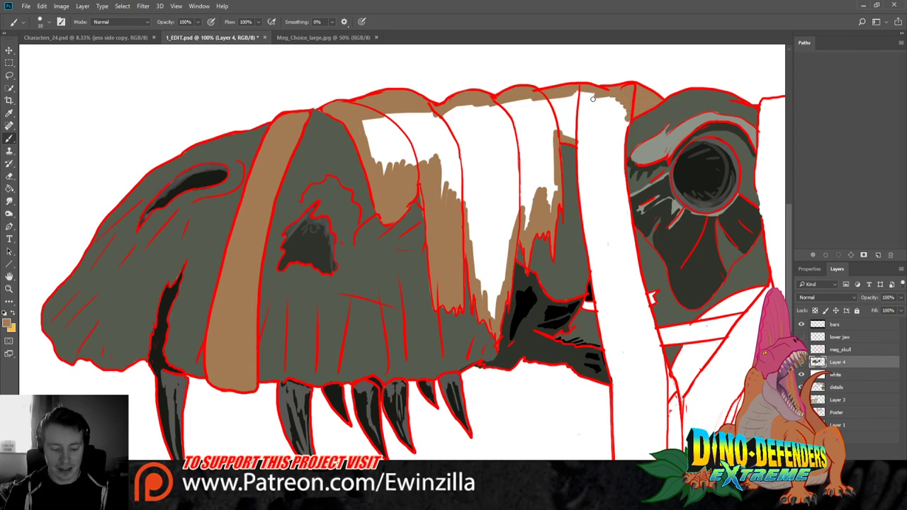
Paint the upper part of the wide vertical bandage in front of the eye brown, plus the small strap crossing behind it
mouse_move(620, 139)
left_mouse_down()
mouse_move(630, 107)
mouse_move(617, 186)
mouse_move(629, 221)
mouse_move(628, 211)
left_mouse_up()
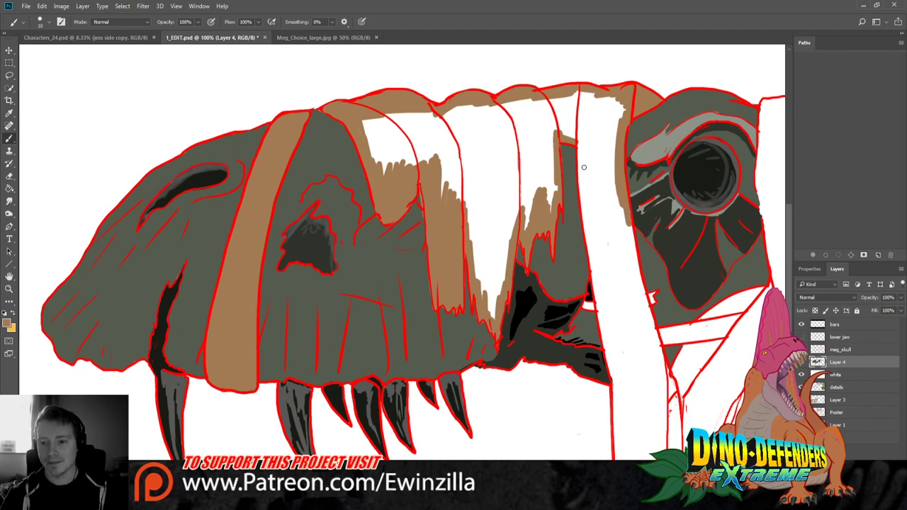
mouse_move(586, 142)
left_mouse_down()
mouse_move(587, 212)
mouse_move(582, 139)
mouse_move(600, 219)
mouse_move(605, 137)
mouse_move(611, 218)
mouse_move(618, 120)
mouse_move(622, 213)
left_mouse_up()
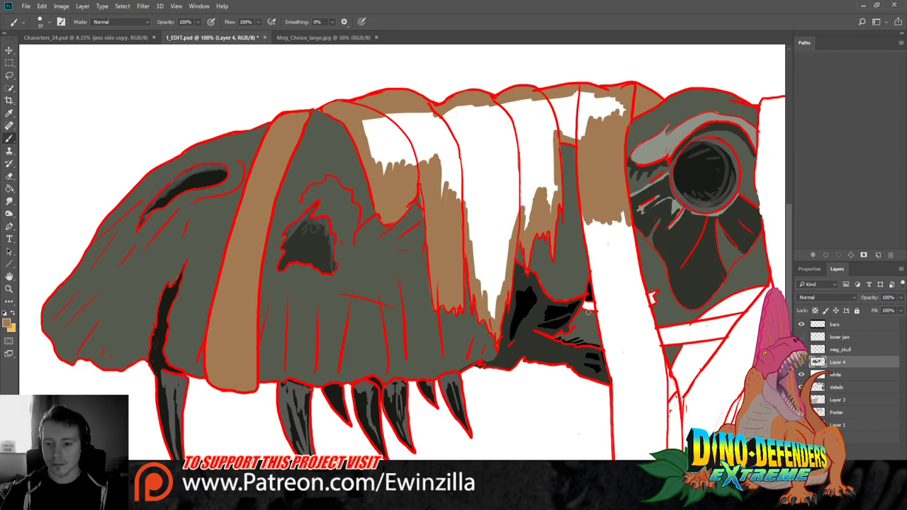
left_click_drag(586, 305, 601, 304)
mouse_move(601, 305)
left_mouse_down()
mouse_move(584, 305)
mouse_move(654, 294)
left_mouse_up()
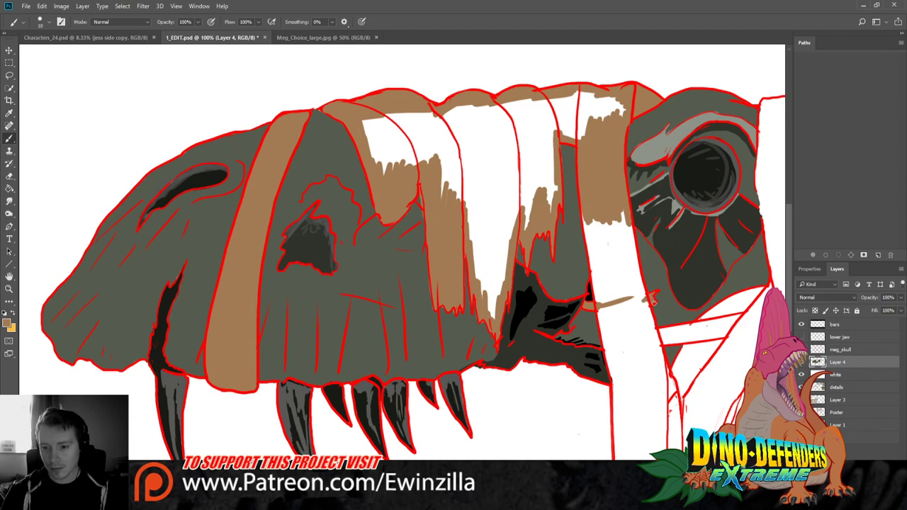
Paint the rest of the wide vertical bandage in front of the eye brown, down to its ragged lower end
scroll(649, 298, "right", 6)
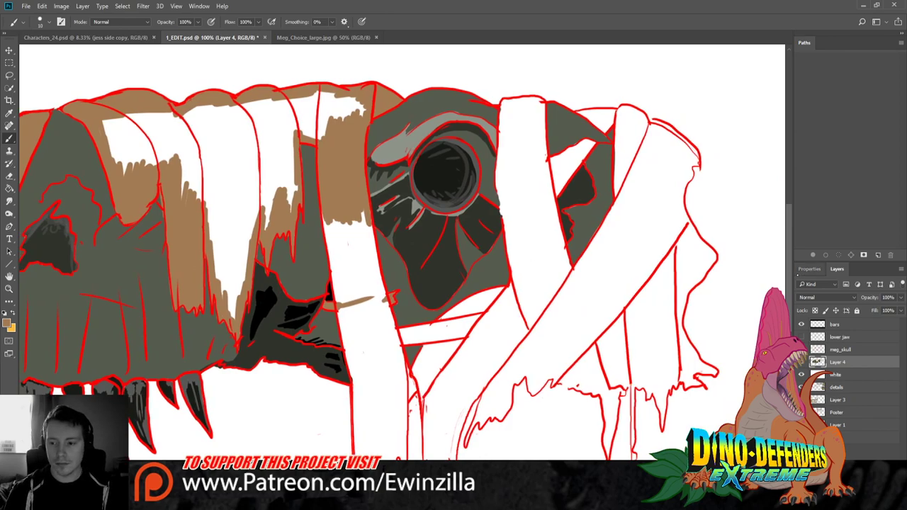
scroll(791, 294, "down", 3)
scroll(791, 294, "down", 1)
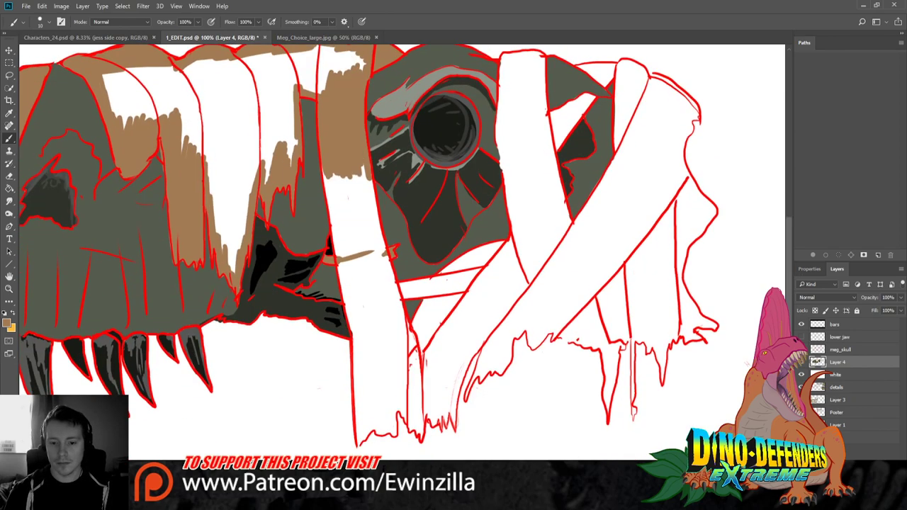
mouse_move(342, 234)
left_mouse_down()
mouse_move(340, 256)
mouse_move(330, 208)
mouse_move(347, 252)
mouse_move(366, 229)
mouse_move(380, 244)
mouse_move(377, 231)
mouse_move(378, 261)
mouse_move(384, 254)
mouse_move(416, 365)
left_mouse_up()
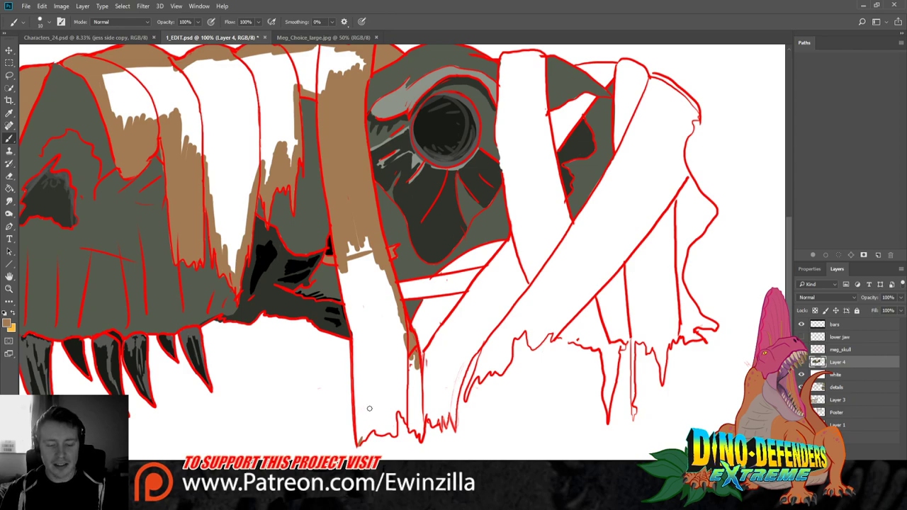
mouse_move(359, 441)
left_mouse_down()
mouse_move(358, 426)
mouse_move(394, 432)
mouse_move(398, 398)
mouse_move(418, 430)
mouse_move(416, 353)
mouse_move(415, 377)
left_mouse_up()
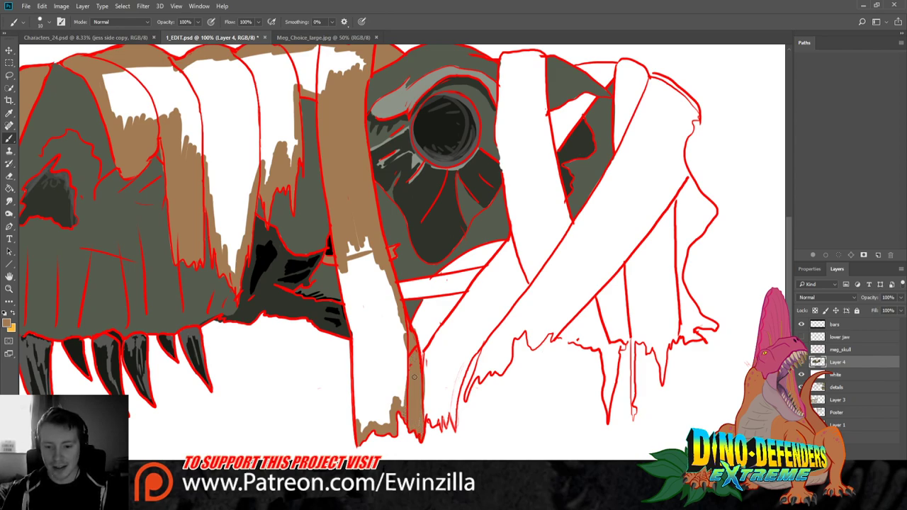
mouse_move(350, 272)
left_mouse_down()
mouse_move(354, 333)
mouse_move(346, 303)
mouse_move(364, 344)
mouse_move(358, 244)
mouse_move(369, 337)
mouse_move(369, 264)
mouse_move(372, 305)
mouse_move(364, 280)
mouse_move(375, 251)
mouse_move(383, 283)
mouse_move(390, 274)
left_mouse_up()
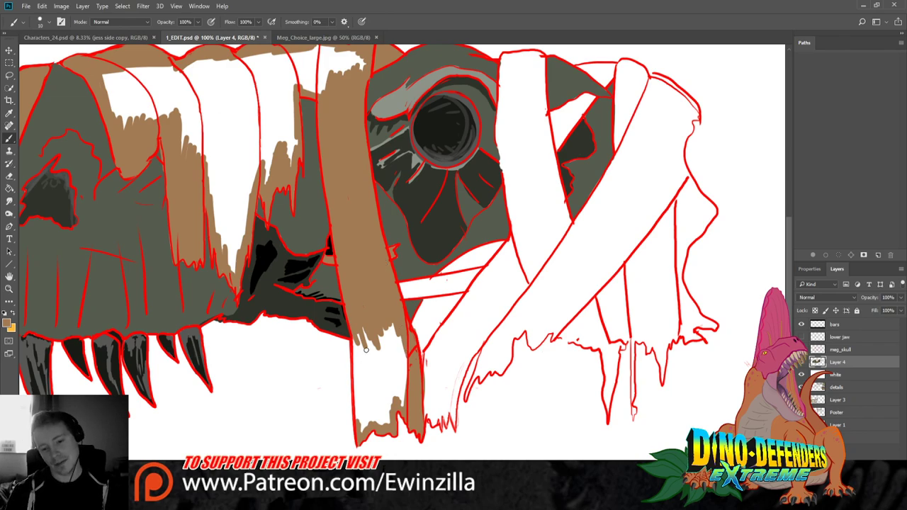
mouse_move(361, 336)
left_mouse_down()
mouse_move(355, 382)
mouse_move(354, 340)
mouse_move(357, 420)
mouse_move(378, 414)
mouse_move(361, 426)
mouse_move(365, 341)
mouse_move(372, 361)
mouse_move(376, 309)
mouse_move(372, 356)
mouse_move(370, 348)
mouse_move(371, 329)
mouse_move(383, 427)
mouse_move(391, 377)
mouse_move(391, 401)
mouse_move(407, 406)
mouse_move(382, 327)
left_mouse_up()
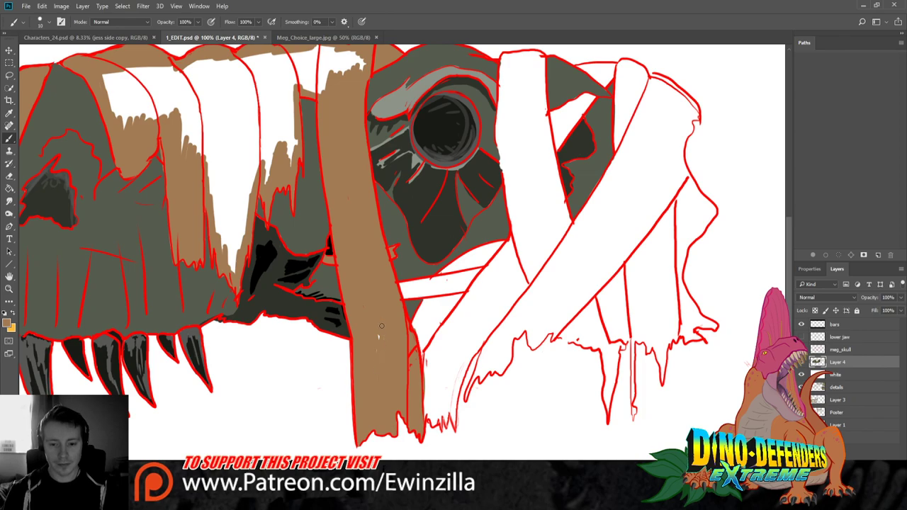
Paint the narrow straps below the eye and the front edge of the bandage behind the eye brown
mouse_move(415, 285)
left_mouse_down()
mouse_move(453, 285)
mouse_move(425, 282)
mouse_move(490, 271)
mouse_move(418, 290)
mouse_move(475, 282)
mouse_move(429, 294)
mouse_move(447, 268)
mouse_move(511, 238)
mouse_move(472, 259)
mouse_move(503, 258)
mouse_move(458, 289)
mouse_move(424, 347)
mouse_move(465, 292)
mouse_move(422, 330)
mouse_move(442, 286)
mouse_move(415, 323)
left_mouse_up()
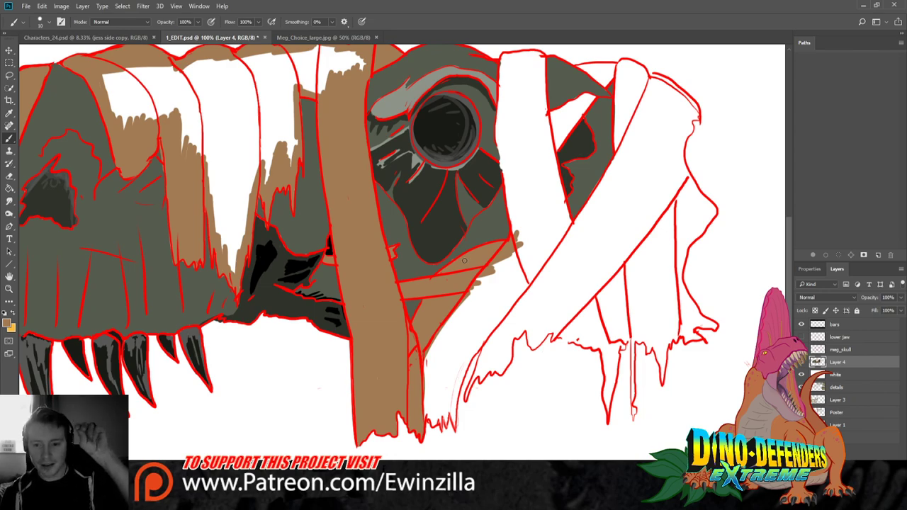
left_click(10, 201)
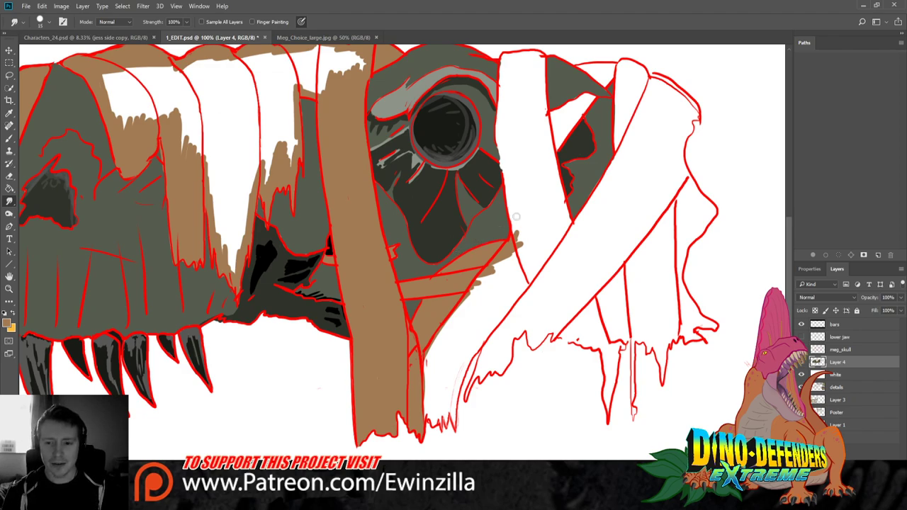
mouse_move(511, 252)
left_mouse_down()
mouse_move(522, 206)
mouse_move(523, 227)
mouse_move(519, 247)
mouse_move(500, 129)
mouse_move(506, 69)
left_mouse_up()
Fill the remaining white area of the snout bandages with brown and brush over the thin light seams left around the fill
left_click(9, 189)
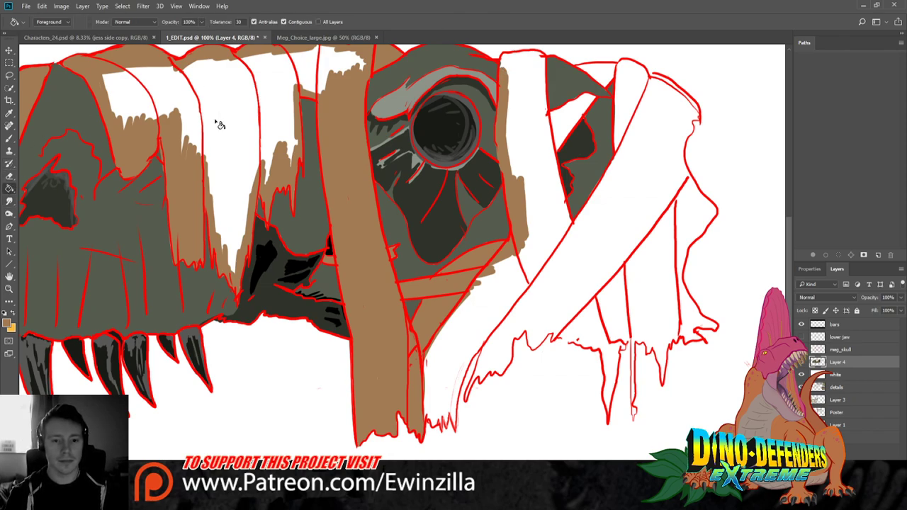
left_click(234, 125)
key("b")
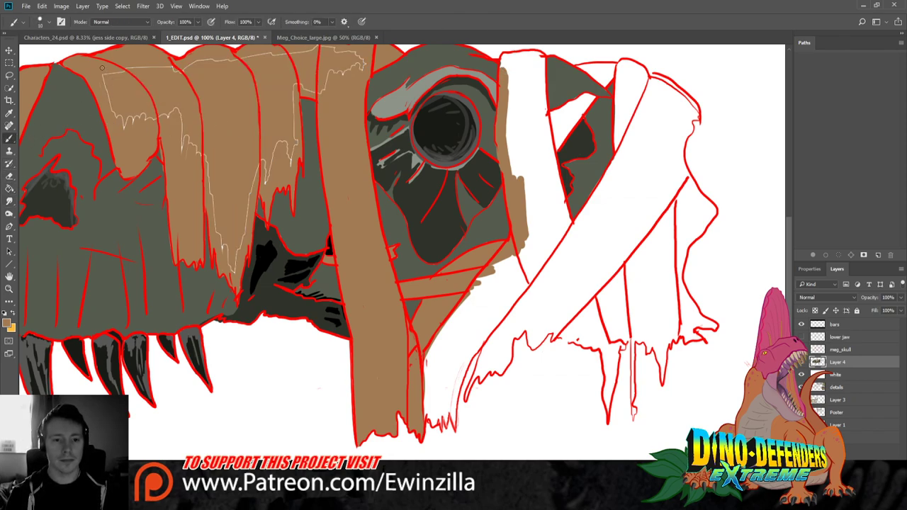
mouse_move(102, 68)
left_mouse_down()
mouse_move(99, 83)
mouse_move(122, 114)
mouse_move(115, 121)
mouse_move(158, 121)
left_mouse_up()
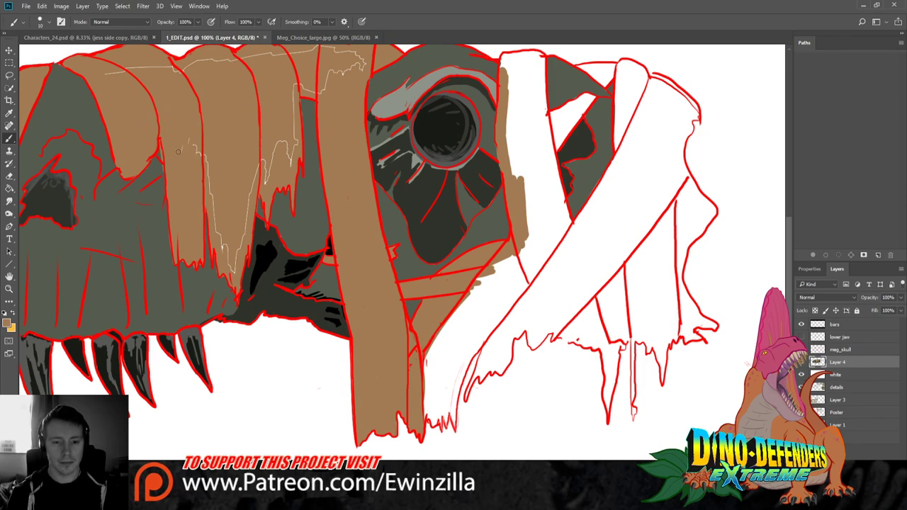
mouse_move(209, 176)
left_mouse_down()
mouse_move(227, 254)
mouse_move(249, 193)
left_mouse_up()
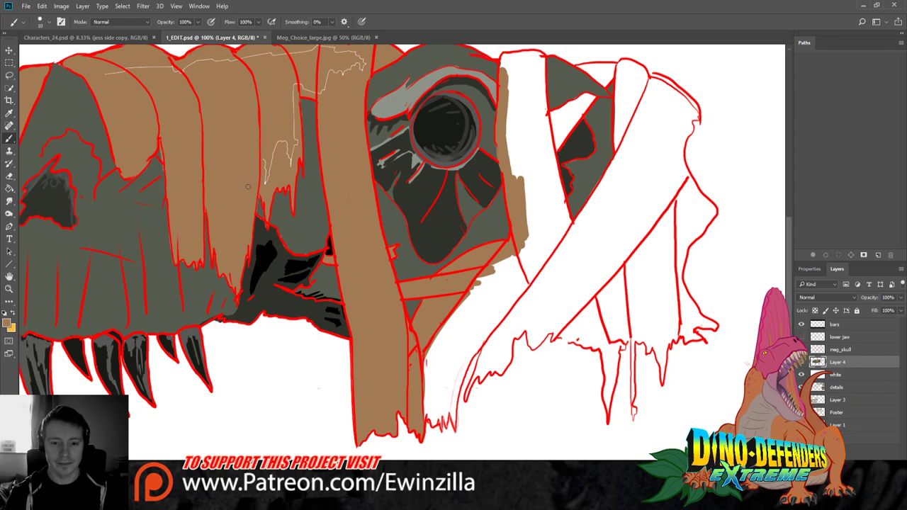
left_click_drag(278, 144, 262, 177)
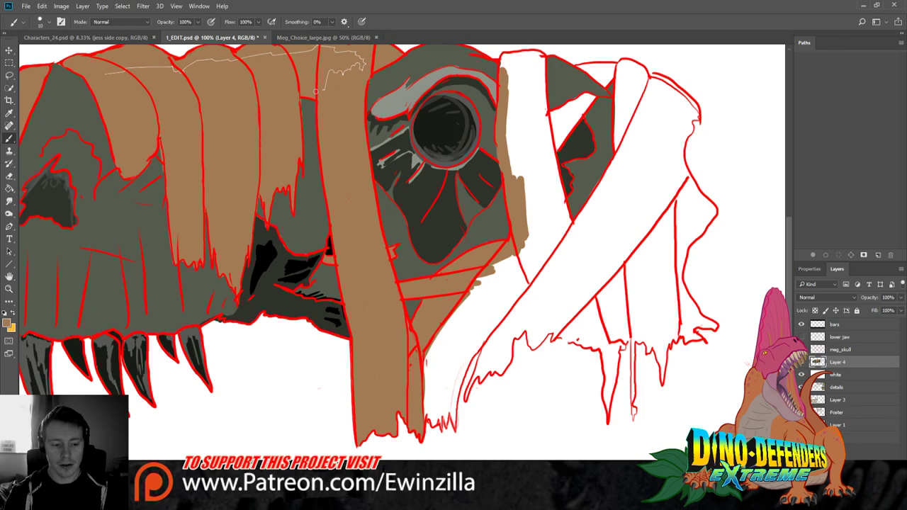
mouse_move(347, 72)
left_mouse_down()
mouse_move(361, 62)
mouse_move(354, 69)
left_mouse_up()
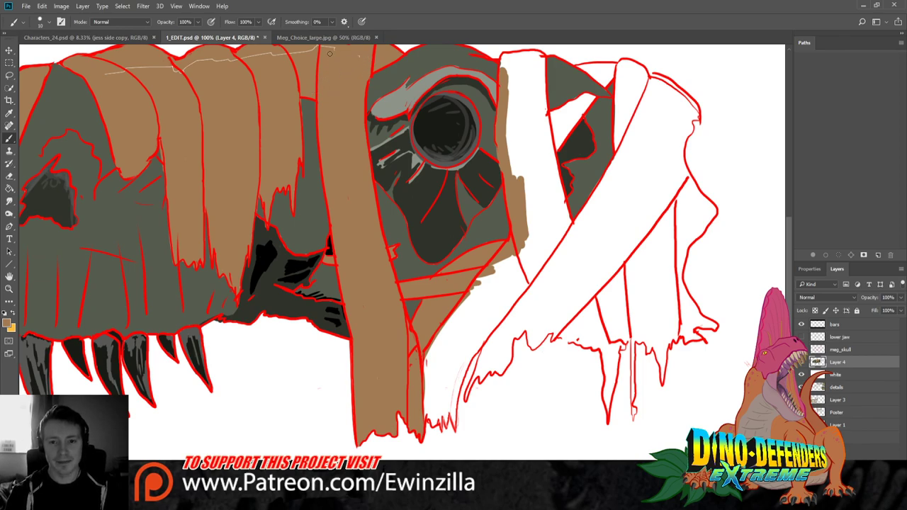
left_click_drag(308, 51, 272, 54)
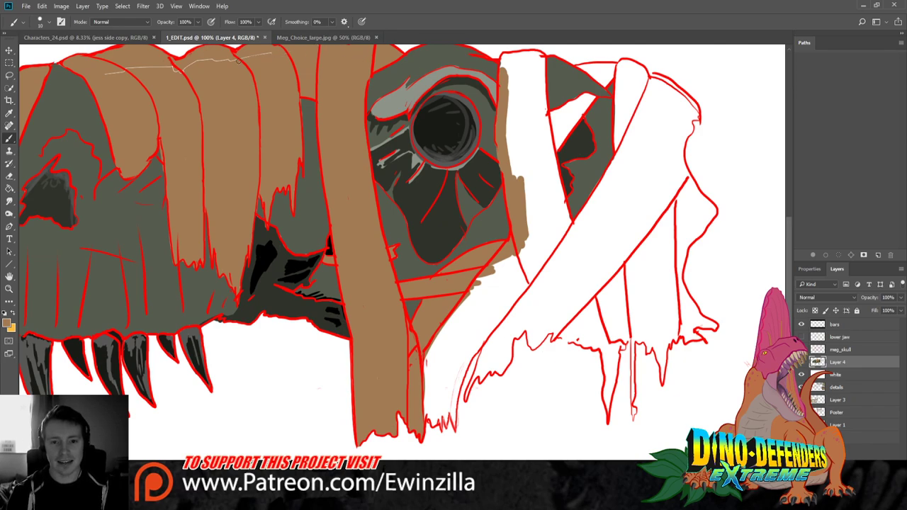
mouse_move(183, 68)
left_mouse_down()
mouse_move(197, 68)
mouse_move(118, 69)
left_mouse_up()
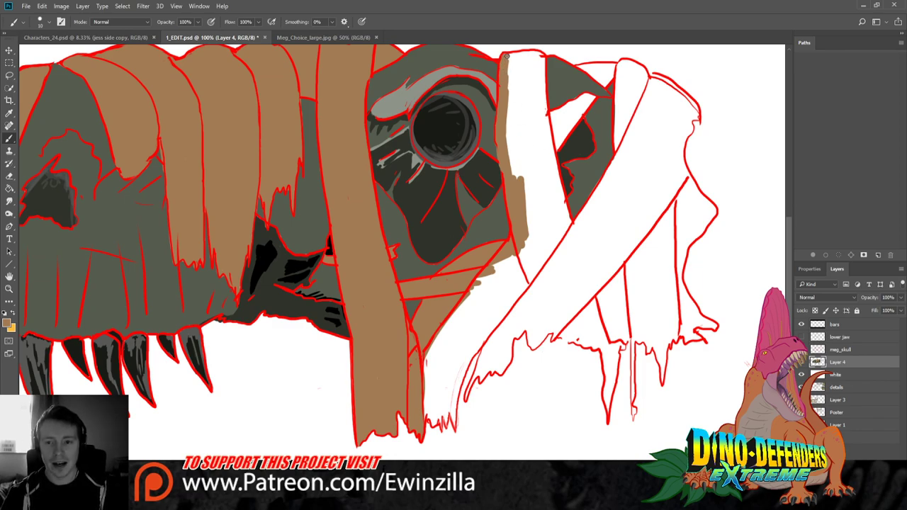
Paint the vertical bandage behind the eye solid brown, from its upper edge down to the diagonal wrap
mouse_move(506, 56)
left_mouse_down()
mouse_move(541, 55)
mouse_move(540, 110)
left_mouse_up()
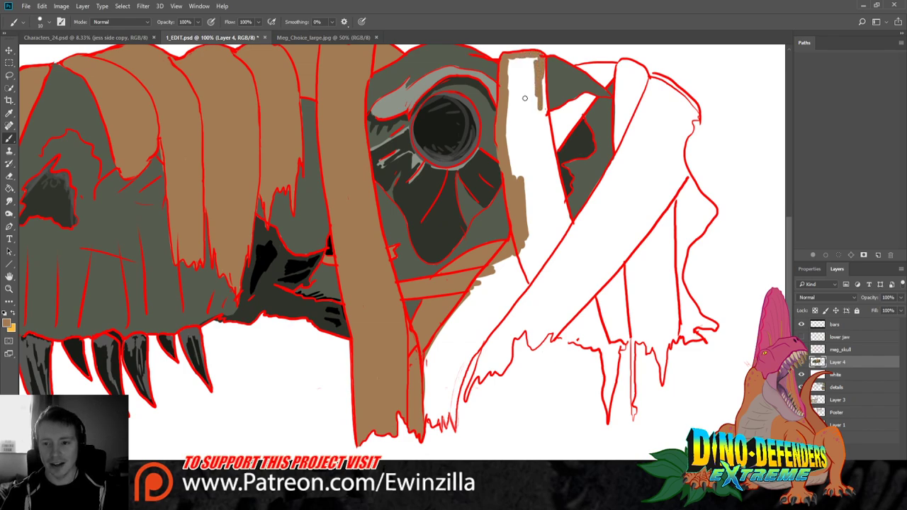
left_click_drag(536, 66, 556, 162)
mouse_move(544, 128)
left_mouse_down()
mouse_move(535, 61)
mouse_move(510, 57)
mouse_move(507, 79)
mouse_move(520, 57)
mouse_move(510, 104)
mouse_move(528, 73)
left_mouse_up()
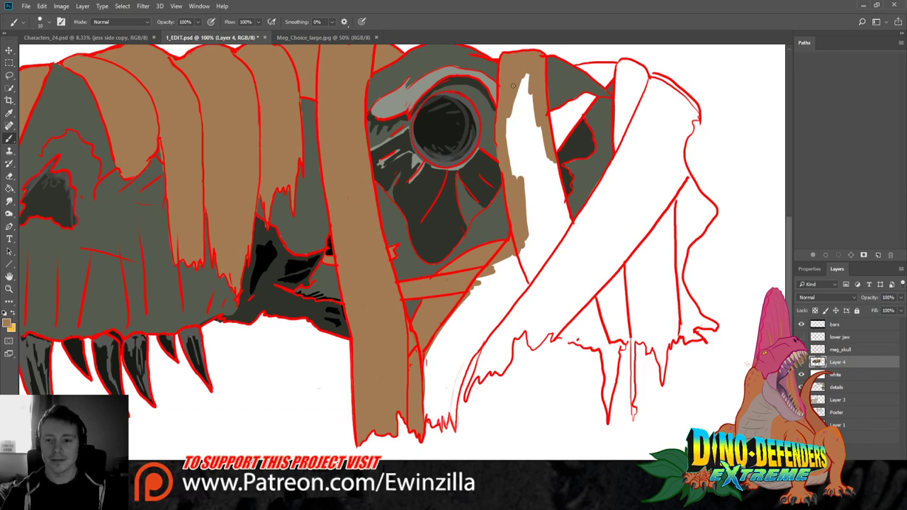
mouse_move(513, 86)
left_mouse_down()
mouse_move(509, 164)
mouse_move(517, 190)
mouse_move(522, 167)
mouse_move(544, 160)
mouse_move(554, 206)
mouse_move(564, 170)
mouse_move(573, 232)
mouse_move(560, 238)
mouse_move(555, 203)
mouse_move(560, 241)
mouse_move(542, 213)
mouse_move(552, 273)
mouse_move(531, 289)
mouse_move(519, 243)
left_mouse_up()
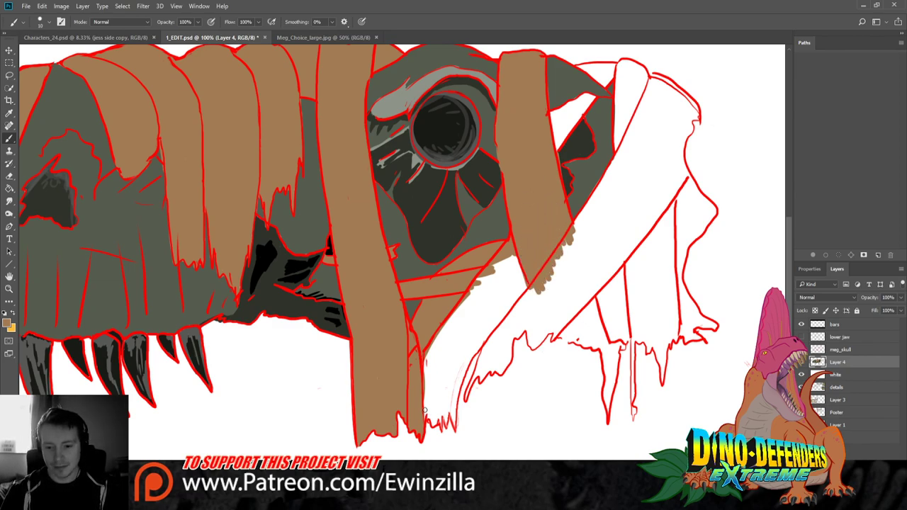
Paint the diagonal strap below the eye and the lower part of the large diagonal wrap brown, including their ragged ends
mouse_move(420, 419)
left_mouse_down()
mouse_move(427, 407)
mouse_move(439, 426)
mouse_move(444, 408)
mouse_move(454, 428)
mouse_move(464, 363)
mouse_move(458, 377)
mouse_move(525, 292)
mouse_move(527, 278)
mouse_move(489, 284)
mouse_move(511, 261)
left_mouse_up()
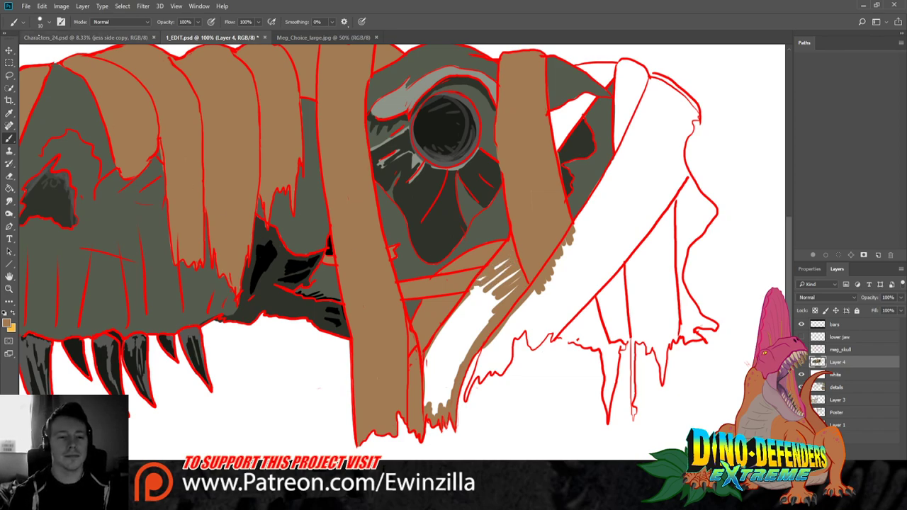
mouse_move(490, 291)
left_mouse_down()
mouse_move(448, 328)
mouse_move(496, 291)
mouse_move(444, 405)
mouse_move(434, 361)
mouse_move(486, 344)
mouse_move(467, 395)
left_mouse_up()
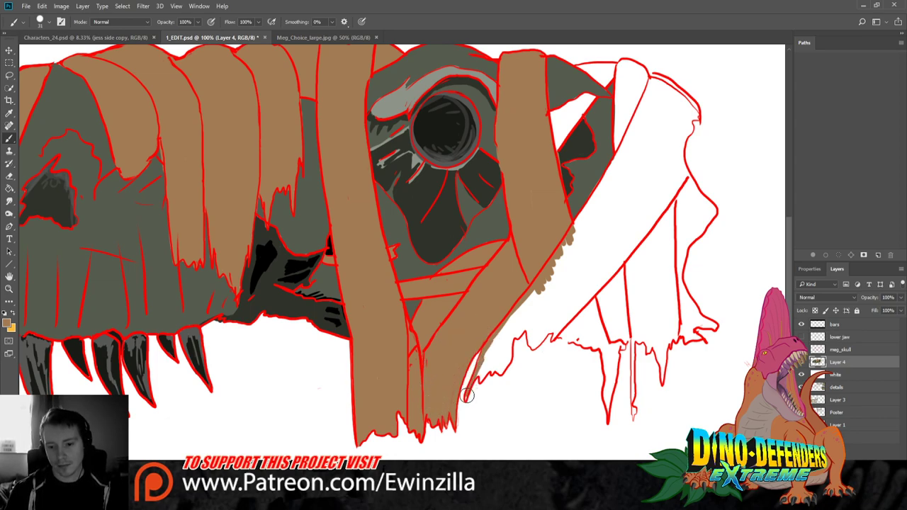
mouse_move(488, 363)
left_mouse_down()
mouse_move(499, 336)
mouse_move(487, 364)
mouse_move(501, 356)
mouse_move(497, 373)
mouse_move(536, 291)
mouse_move(517, 335)
mouse_move(531, 325)
mouse_move(536, 345)
mouse_move(580, 266)
mouse_move(561, 250)
mouse_move(546, 313)
mouse_move(561, 305)
mouse_move(551, 340)
mouse_move(570, 322)
mouse_move(563, 334)
mouse_move(597, 344)
mouse_move(584, 340)
mouse_move(599, 337)
mouse_move(607, 407)
left_mouse_up()
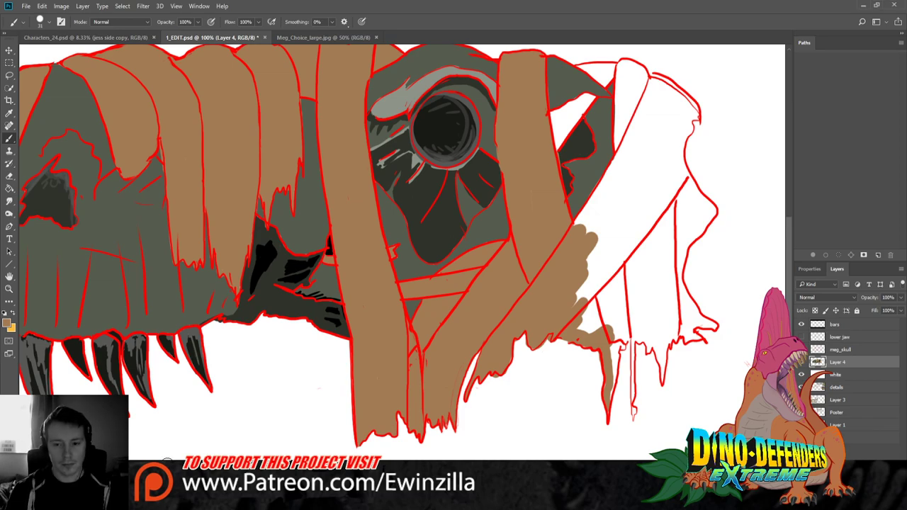
Extend the brown along the rear wrap's ragged lower edge, undo the oversized strand stroke and repaint the thin hanging strand with a smaller brush
mouse_move(577, 238)
left_mouse_down()
mouse_move(615, 278)
mouse_move(580, 309)
mouse_move(611, 318)
mouse_move(601, 341)
mouse_move(611, 333)
mouse_move(624, 354)
mouse_move(626, 339)
mouse_move(609, 390)
mouse_move(633, 339)
mouse_move(634, 413)
left_mouse_up()
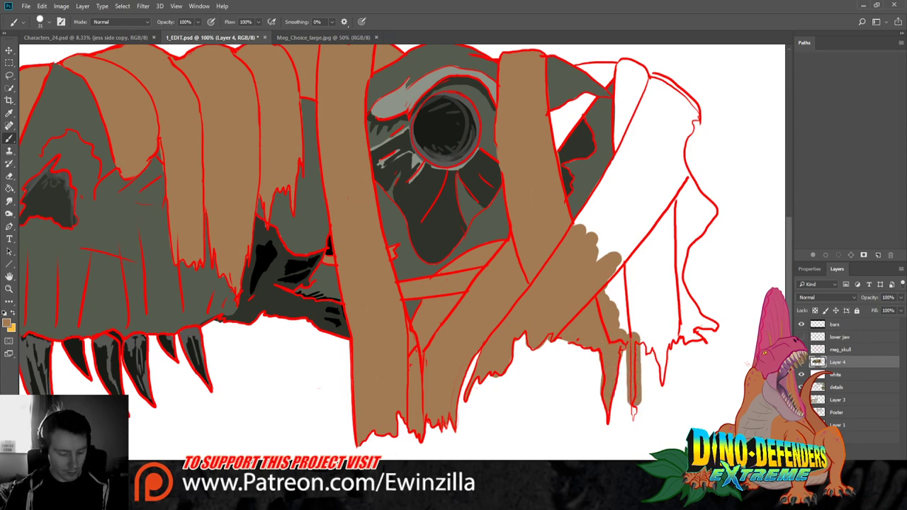
key("ctrl+z")
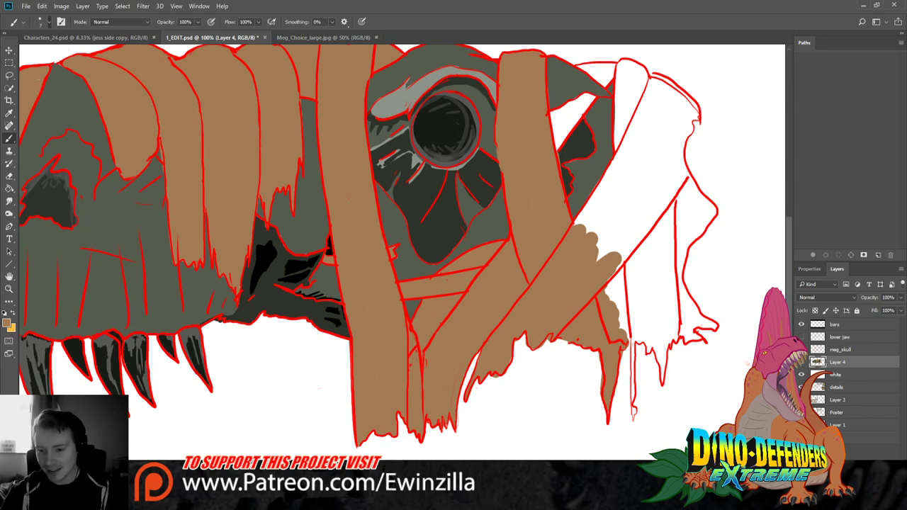
left_click_drag(635, 332, 635, 411)
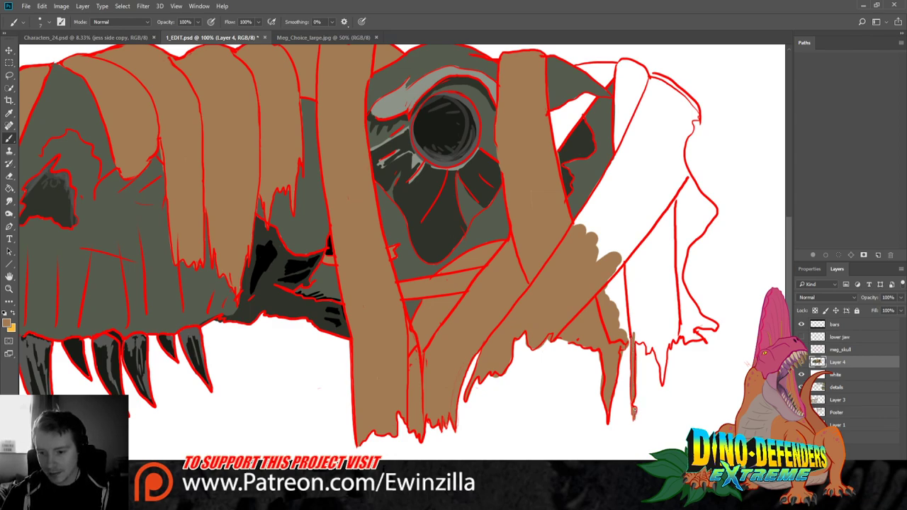
mouse_move(637, 337)
left_mouse_down()
mouse_move(662, 375)
mouse_move(659, 345)
left_mouse_up()
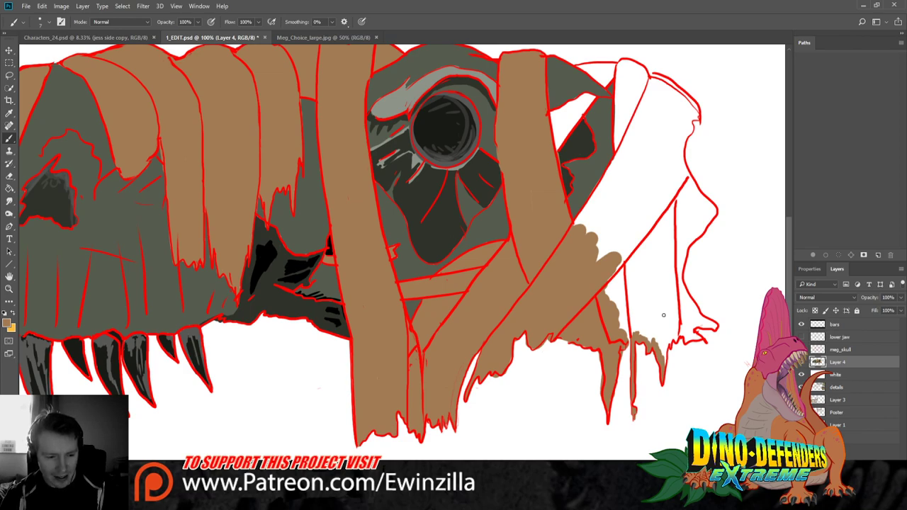
Paint the rear wrap's outer and upper edges brown and colour the short straps at the skull's upper rear and behind the eye
mouse_move(664, 328)
left_mouse_down()
mouse_move(667, 365)
mouse_move(678, 327)
mouse_move(672, 183)
mouse_move(686, 175)
mouse_move(679, 152)
mouse_move(682, 142)
mouse_move(683, 165)
mouse_move(684, 126)
mouse_move(682, 145)
mouse_move(697, 107)
mouse_move(651, 74)
mouse_move(691, 104)
left_mouse_up()
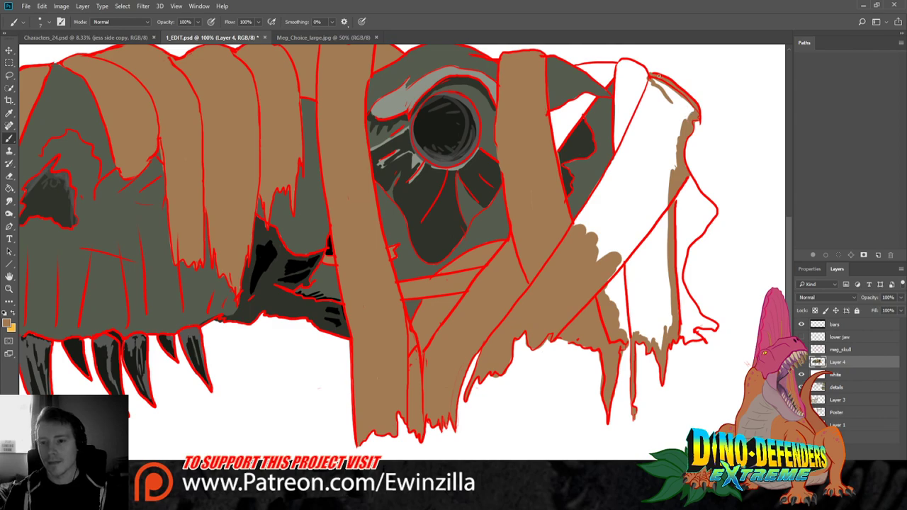
mouse_move(577, 66)
left_mouse_down()
mouse_move(632, 68)
mouse_move(618, 65)
mouse_move(626, 63)
mouse_move(644, 73)
mouse_move(604, 86)
left_mouse_up()
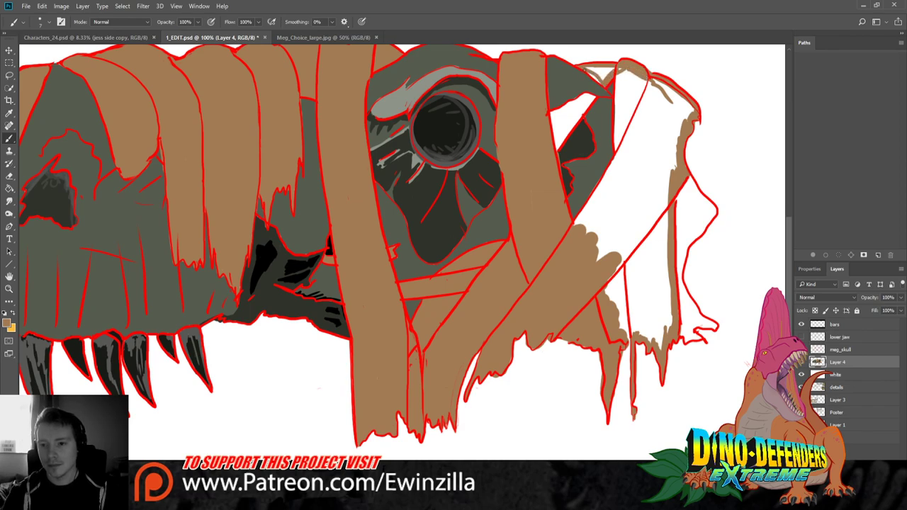
mouse_move(594, 69)
left_mouse_down()
mouse_move(663, 86)
mouse_move(657, 79)
mouse_move(668, 95)
mouse_move(680, 92)
mouse_move(666, 98)
mouse_move(692, 115)
left_mouse_up()
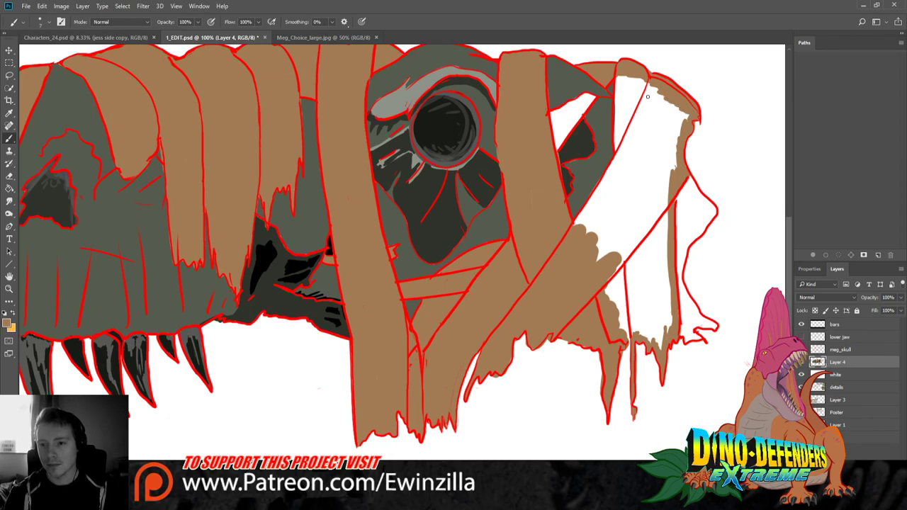
mouse_move(588, 101)
left_mouse_down()
mouse_move(560, 142)
mouse_move(574, 115)
mouse_move(556, 124)
mouse_move(560, 110)
mouse_move(579, 105)
left_mouse_up()
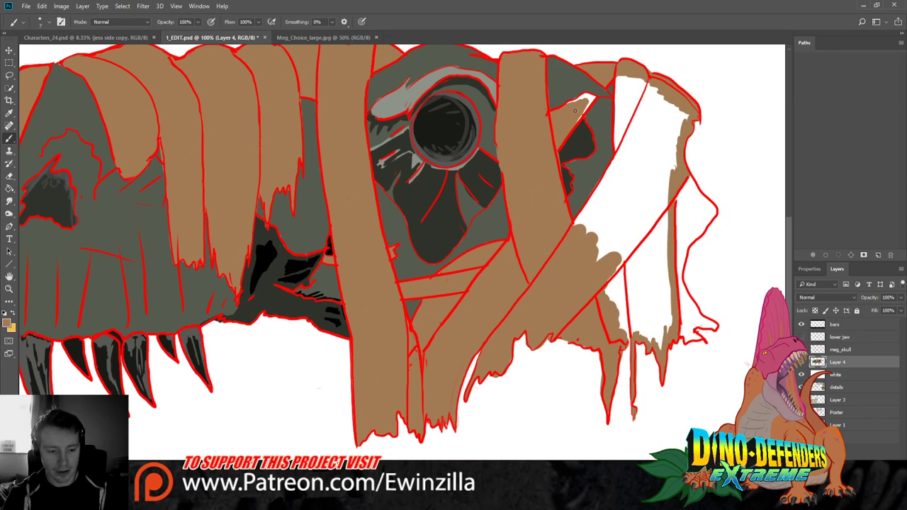
left_click_drag(583, 115, 590, 102)
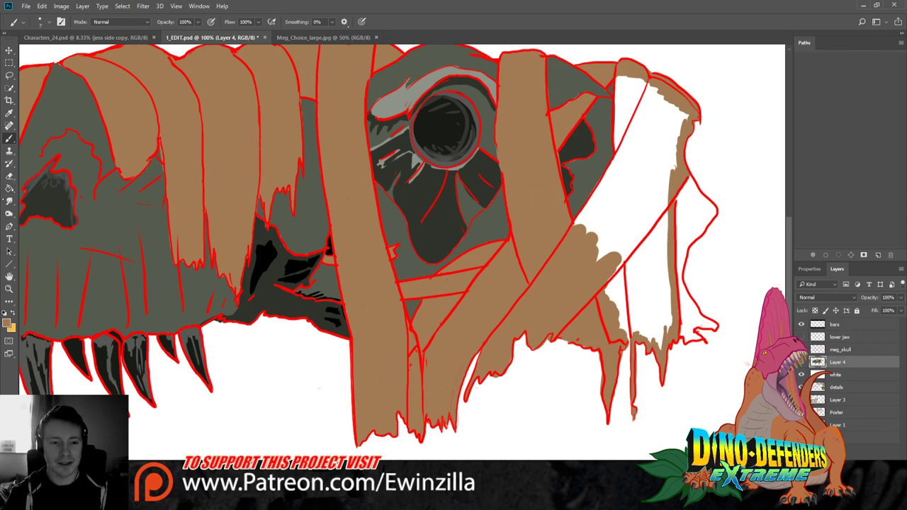
Paint the upper end of the large diagonal wrap brown and extend the colour down along its inner edge
key("r")
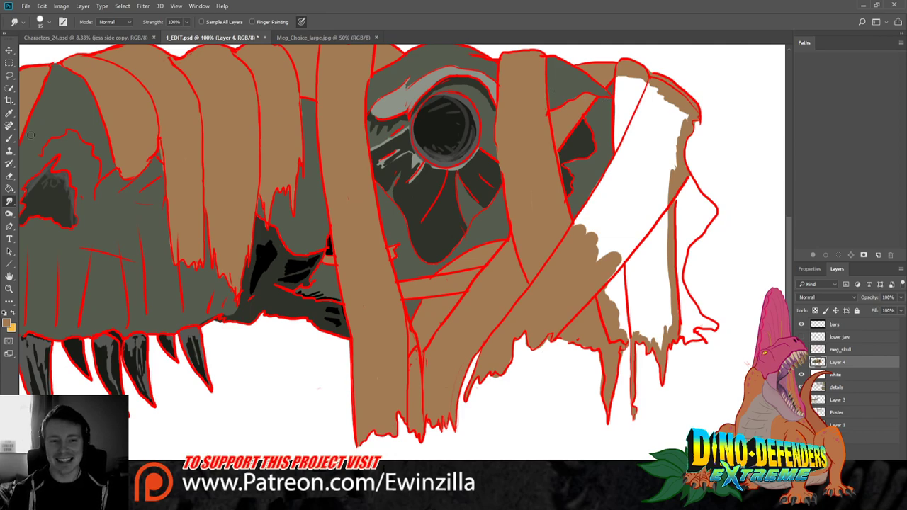
left_click(10, 138)
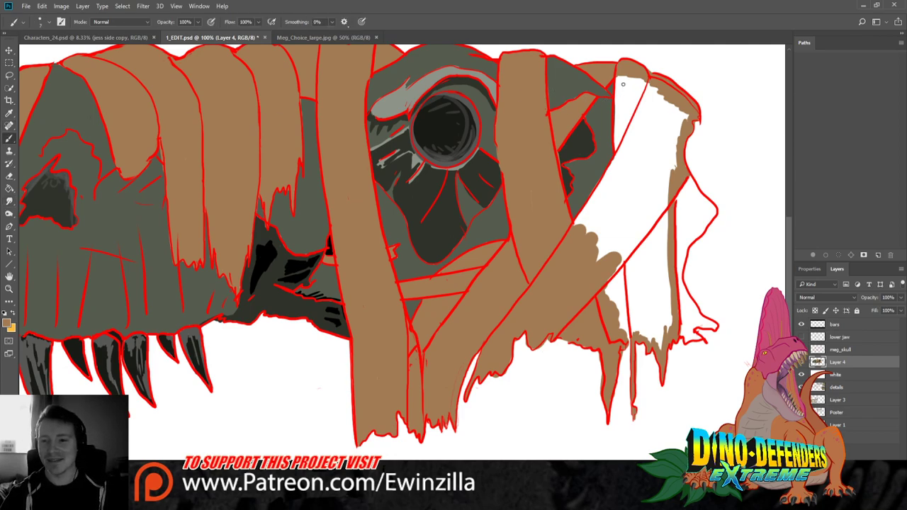
mouse_move(624, 84)
left_mouse_down()
mouse_move(619, 156)
mouse_move(622, 68)
mouse_move(621, 145)
mouse_move(636, 76)
mouse_move(630, 126)
mouse_move(645, 83)
left_mouse_up()
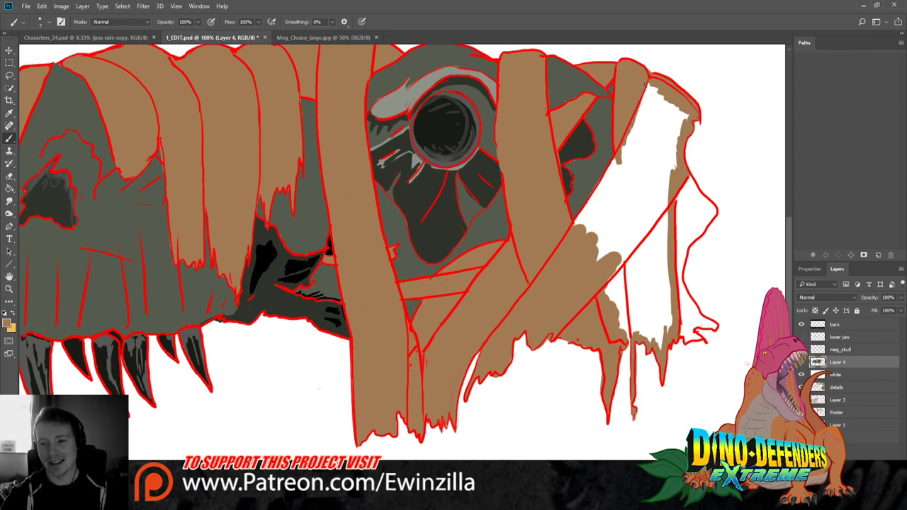
mouse_move(628, 147)
left_mouse_down()
mouse_move(601, 197)
mouse_move(621, 150)
left_mouse_up()
mouse_move(592, 207)
left_mouse_down()
mouse_move(581, 224)
mouse_move(592, 197)
left_mouse_up()
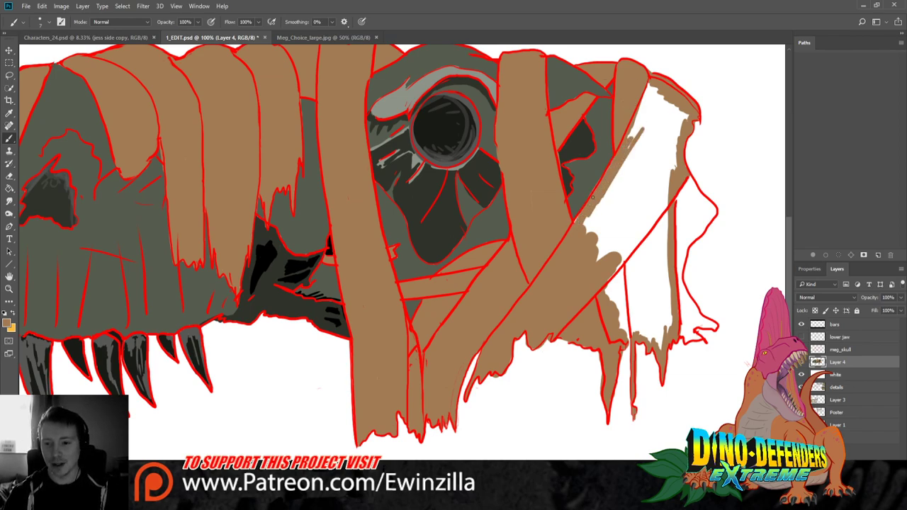
Cover the remaining white area of the rear wraps with brown, from the upper edge down to the ragged hem
left_click(9, 201)
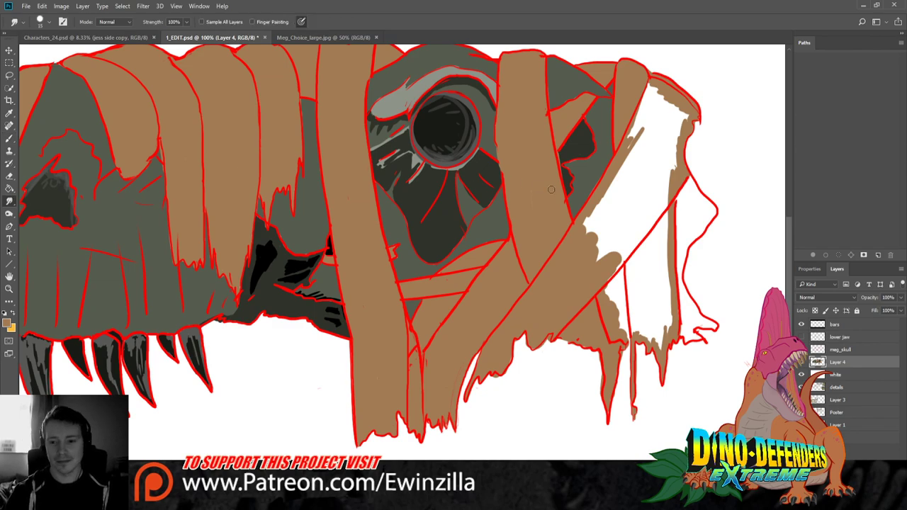
mouse_move(580, 251)
left_mouse_down()
mouse_move(637, 212)
mouse_move(624, 206)
mouse_move(599, 256)
mouse_move(602, 246)
mouse_move(639, 231)
mouse_move(608, 220)
mouse_move(625, 247)
mouse_move(643, 237)
mouse_move(604, 322)
mouse_move(635, 303)
mouse_move(622, 334)
mouse_move(660, 327)
mouse_move(652, 341)
mouse_move(661, 339)
mouse_move(674, 303)
mouse_move(676, 317)
mouse_move(664, 260)
mouse_move(660, 269)
mouse_move(641, 242)
mouse_move(655, 300)
left_mouse_up()
mouse_move(651, 215)
left_mouse_down()
mouse_move(665, 254)
mouse_move(672, 154)
mouse_move(686, 118)
mouse_move(653, 85)
mouse_move(624, 142)
mouse_move(658, 88)
mouse_move(648, 140)
mouse_move(653, 202)
mouse_move(663, 173)
left_mouse_up()
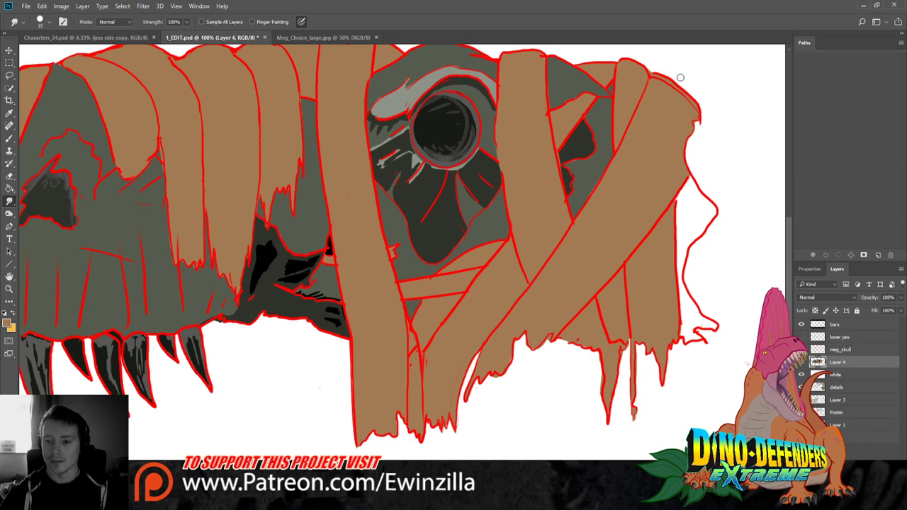
left_click(9, 138)
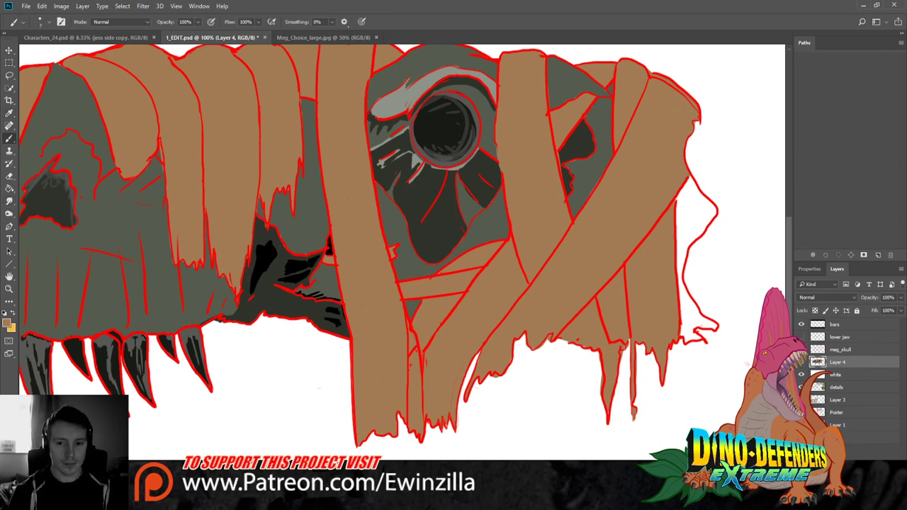
Sample the dark grey-green by the eye socket and paint the exposed bone at the back of the skull, down to its pointed lower tip
left_click(9, 113)
left_click(454, 169)
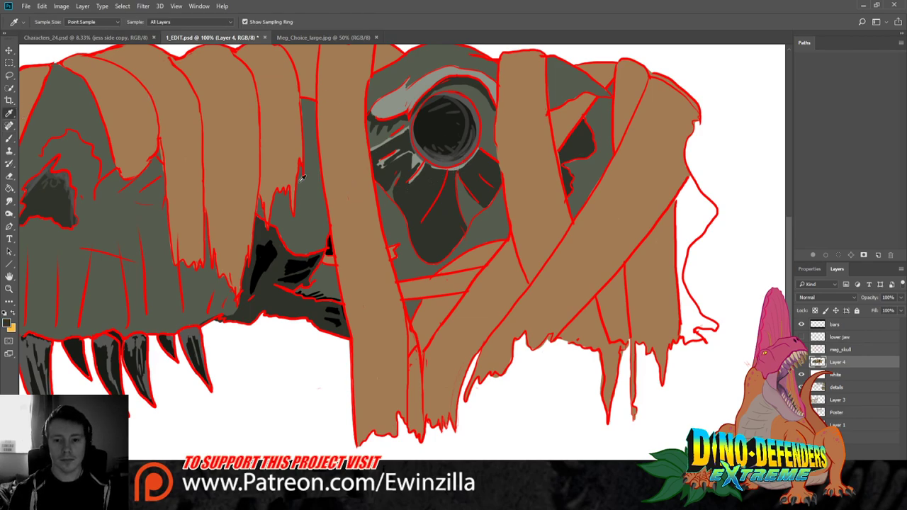
key("b")
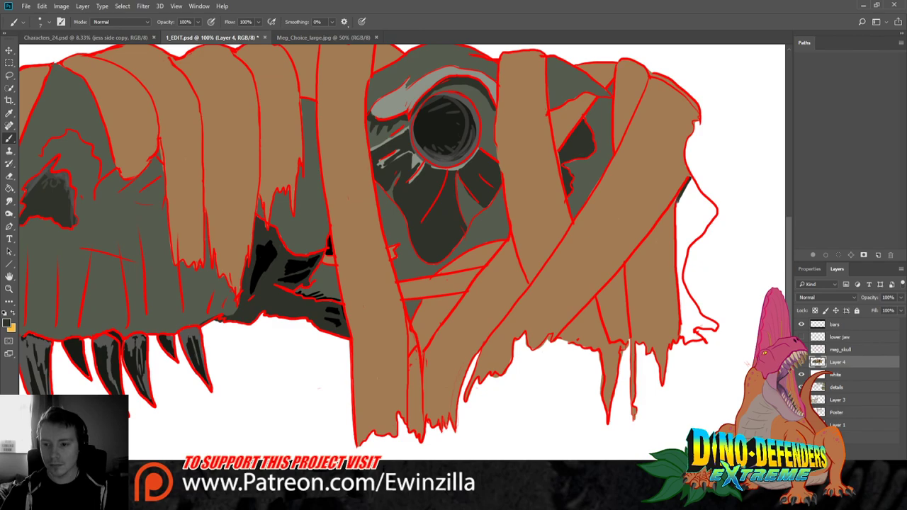
left_click_drag(689, 185, 681, 200)
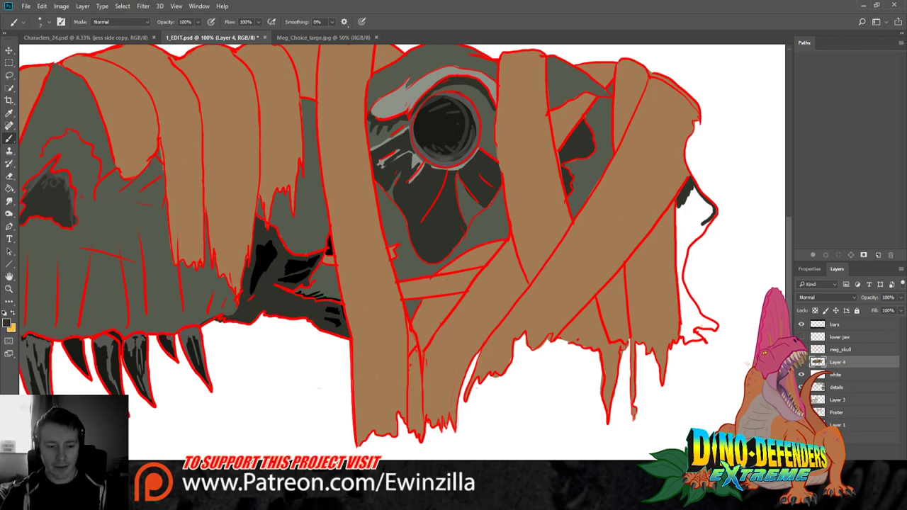
left_click_drag(682, 216, 677, 249)
left_click_drag(686, 200, 678, 277)
left_click_drag(680, 246, 680, 282)
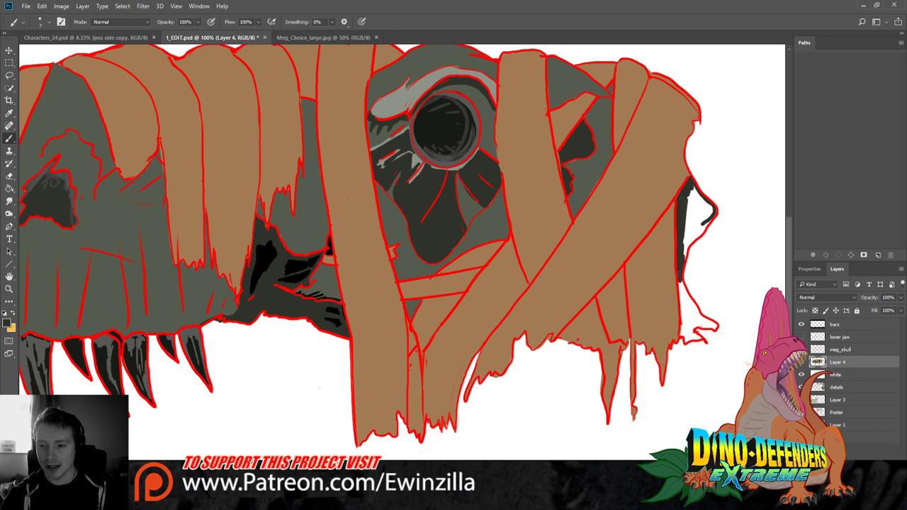
mouse_move(686, 241)
left_mouse_down()
mouse_move(685, 261)
mouse_move(698, 235)
mouse_move(690, 189)
left_mouse_up()
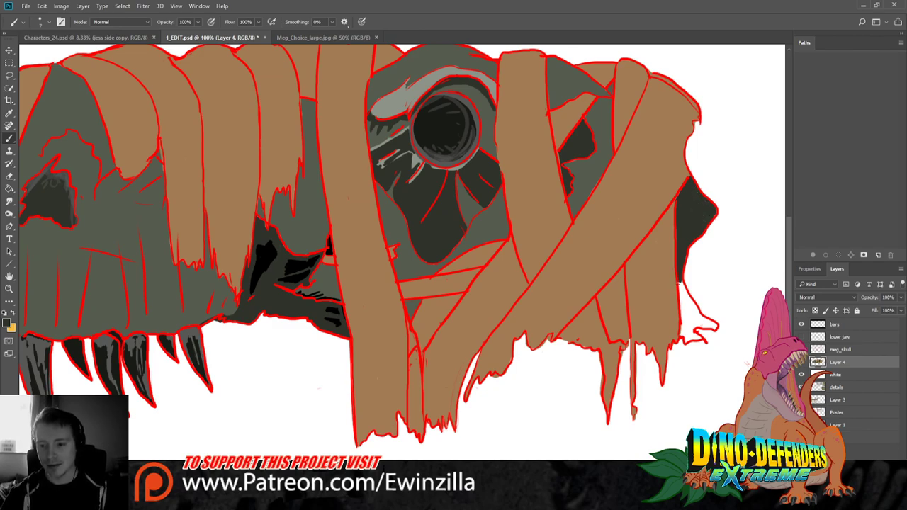
mouse_move(683, 282)
left_mouse_down()
mouse_move(687, 311)
mouse_move(697, 314)
mouse_move(686, 306)
mouse_move(682, 334)
mouse_move(673, 304)
mouse_move(686, 326)
left_mouse_up()
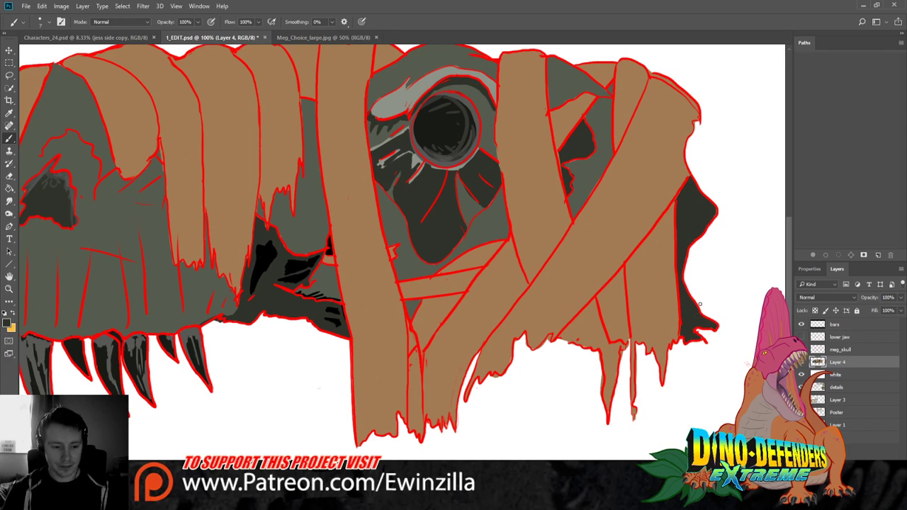
key("r")
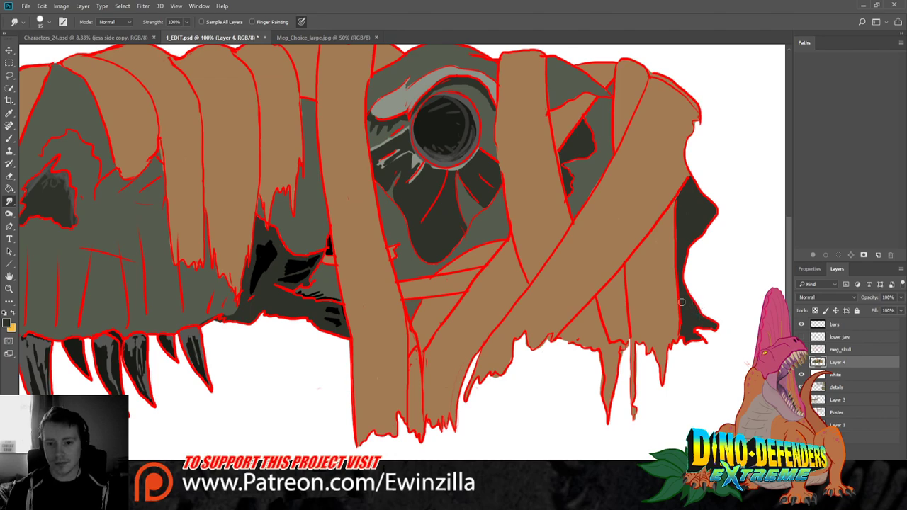
On the meg_skull layer, lasso the outlines of the exposed skull and teeth, leaving the bandages out of the selection
key("z")
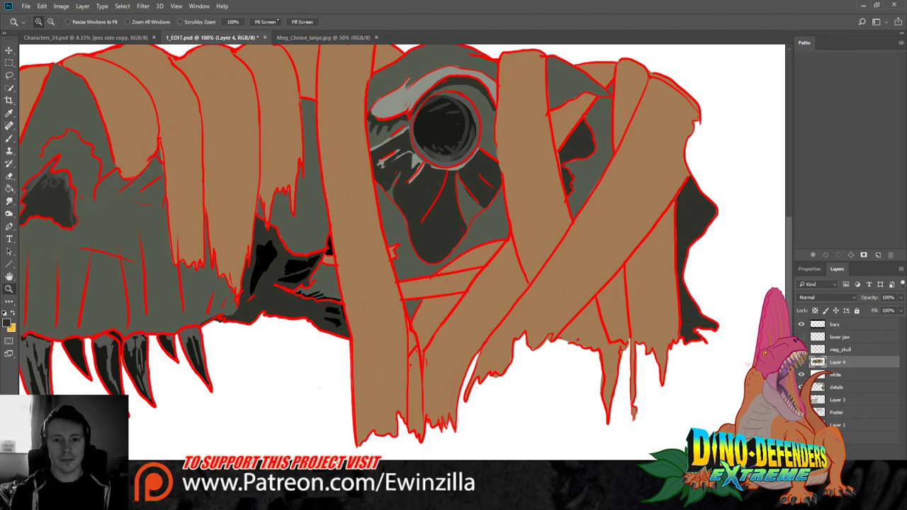
left_click(273, 21)
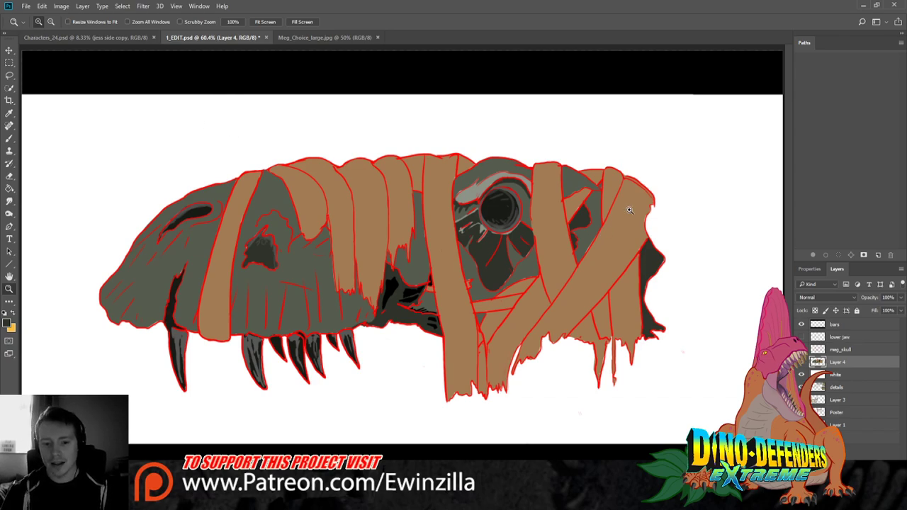
left_click(857, 351)
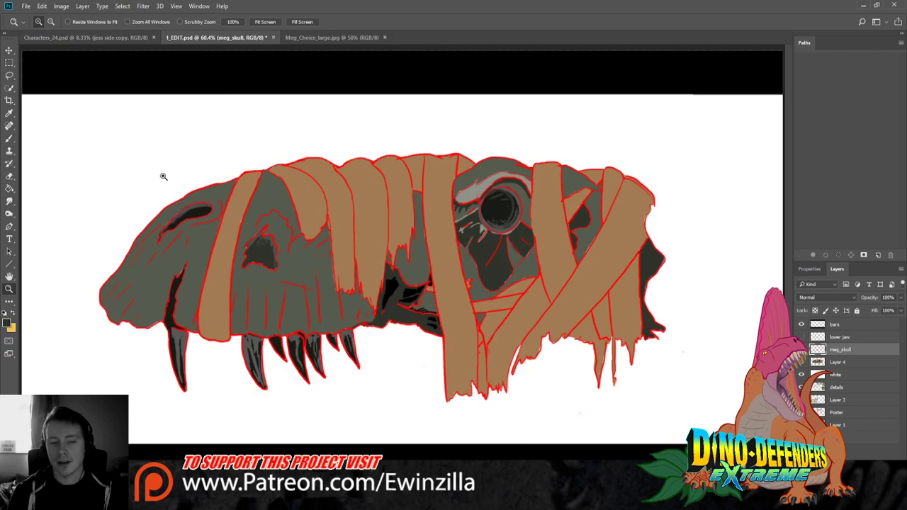
left_click(10, 76)
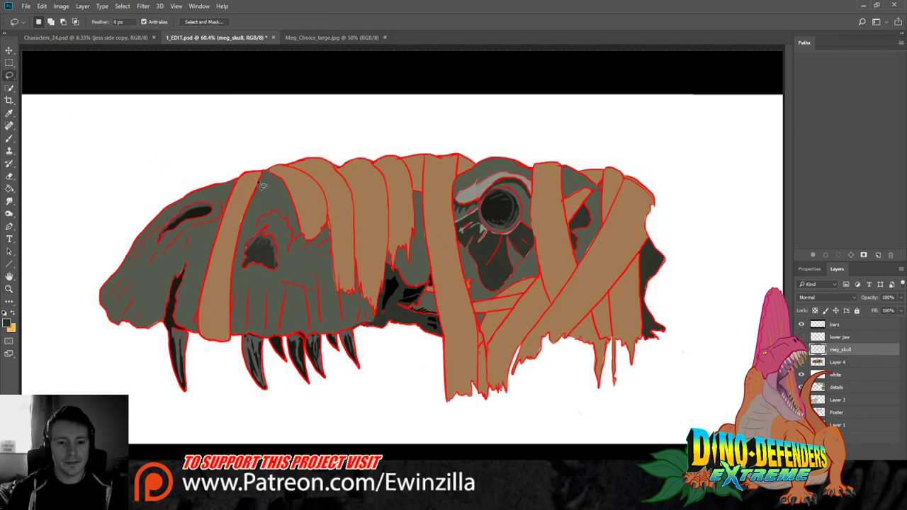
mouse_move(242, 167)
left_mouse_down()
mouse_move(193, 278)
mouse_move(204, 350)
mouse_move(226, 354)
mouse_move(234, 338)
mouse_move(241, 241)
mouse_move(265, 168)
mouse_move(305, 245)
mouse_move(330, 227)
mouse_move(336, 299)
mouse_move(377, 314)
mouse_move(391, 291)
mouse_move(390, 265)
mouse_move(395, 280)
mouse_move(402, 270)
mouse_move(431, 273)
mouse_move(427, 299)
mouse_move(447, 339)
mouse_move(406, 404)
mouse_move(663, 424)
mouse_move(648, 285)
left_mouse_up()
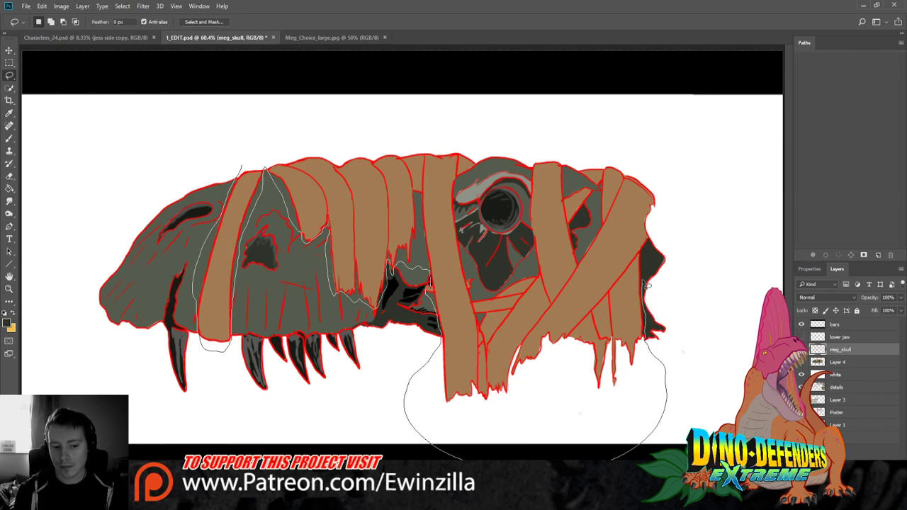
mouse_move(648, 284)
left_mouse_down()
mouse_move(662, 231)
mouse_move(703, 233)
mouse_move(761, 312)
left_mouse_up()
mouse_move(42, 440)
left_mouse_down()
mouse_move(36, 360)
mouse_move(132, 121)
mouse_move(284, 45)
mouse_move(438, 44)
mouse_move(529, 61)
mouse_move(610, 127)
mouse_move(576, 146)
mouse_move(581, 172)
mouse_move(607, 200)
mouse_move(580, 256)
mouse_move(574, 236)
mouse_move(599, 194)
mouse_move(588, 188)
mouse_move(569, 207)
mouse_move(564, 169)
mouse_move(539, 159)
mouse_move(539, 268)
mouse_move(501, 300)
mouse_move(476, 278)
mouse_move(458, 231)
mouse_move(459, 180)
mouse_move(481, 161)
mouse_move(429, 128)
mouse_move(290, 128)
left_mouse_up()
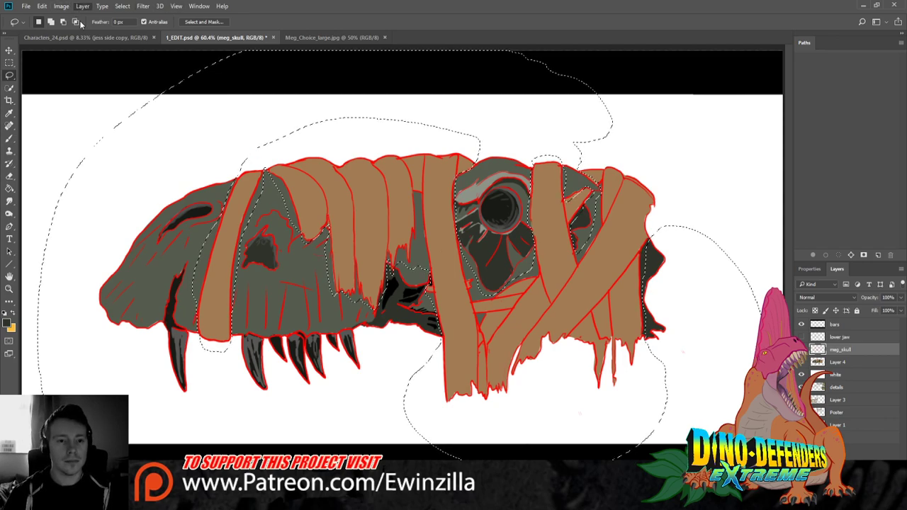
Recolour the selected red skull outlines to dark olive with Hue/Saturation and deselect
key("ctrl+u")
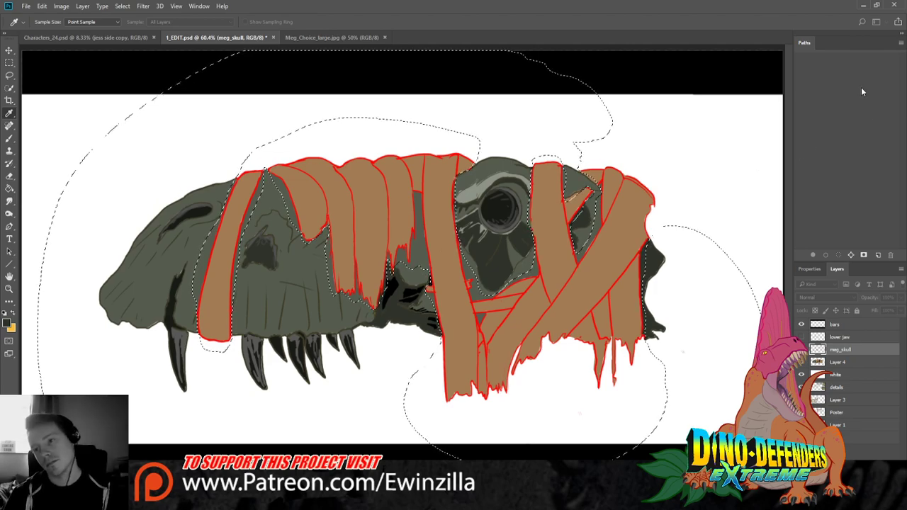
key("l")
key("ctrl+d")
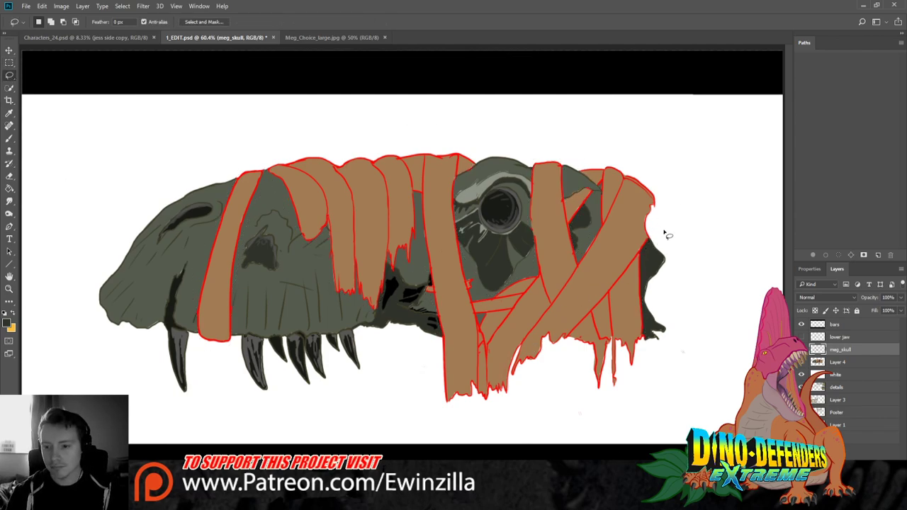
Lasso the bandage outlines on the meg_skull layer, recolour them from red to a muted reddish brown and deselect
mouse_move(692, 210)
left_mouse_down()
mouse_move(650, 244)
mouse_move(649, 364)
mouse_move(606, 418)
mouse_move(507, 438)
mouse_move(436, 420)
mouse_move(424, 374)
mouse_move(441, 338)
mouse_move(424, 288)
mouse_move(434, 284)
mouse_move(430, 272)
mouse_move(402, 270)
mouse_move(378, 311)
mouse_move(341, 298)
mouse_move(322, 280)
mouse_move(328, 232)
mouse_move(307, 244)
mouse_move(266, 198)
mouse_move(242, 247)
mouse_move(234, 356)
mouse_move(221, 368)
mouse_move(198, 347)
mouse_move(208, 239)
mouse_move(248, 160)
mouse_move(405, 98)
mouse_move(492, 136)
mouse_move(458, 189)
mouse_move(477, 287)
mouse_move(500, 293)
mouse_move(528, 276)
mouse_move(533, 168)
mouse_move(568, 158)
mouse_move(566, 170)
mouse_move(592, 189)
mouse_move(599, 181)
mouse_move(583, 169)
mouse_move(698, 186)
left_mouse_up()
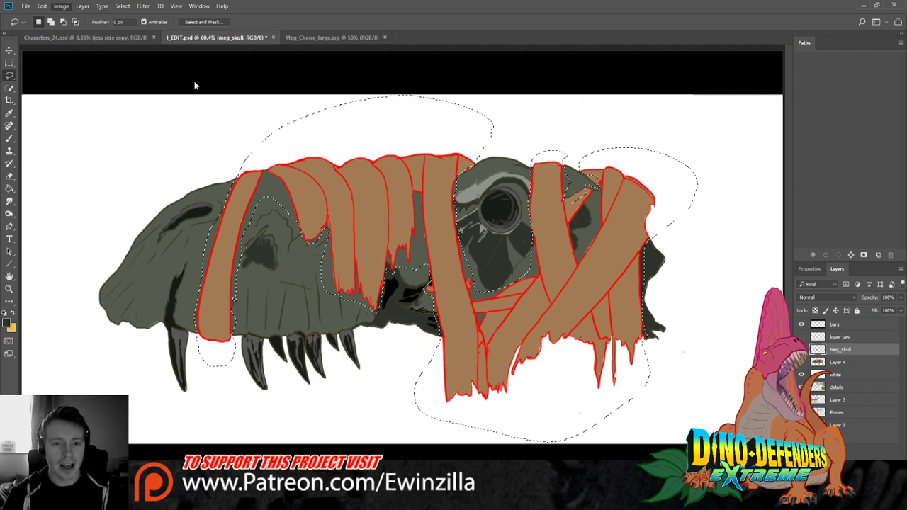
key("i")
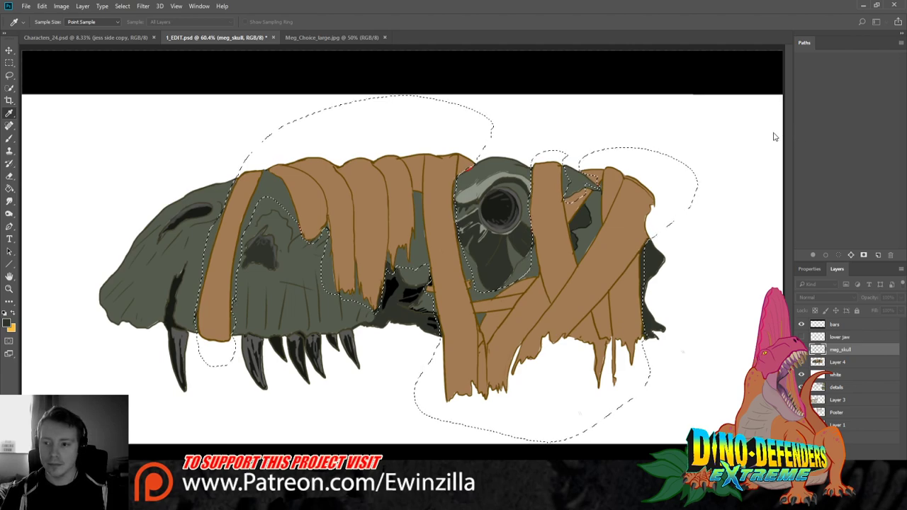
left_click_drag(763, 134, 754, 135)
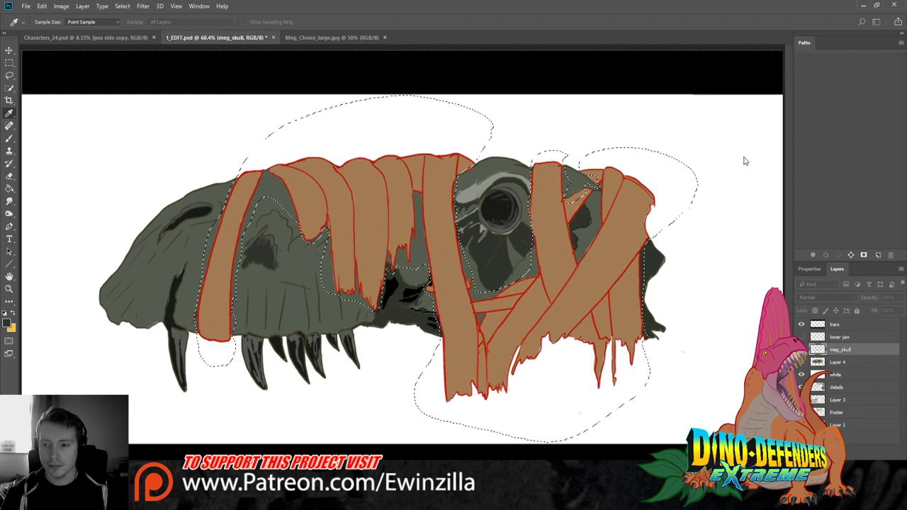
left_click_drag(745, 161, 709, 154)
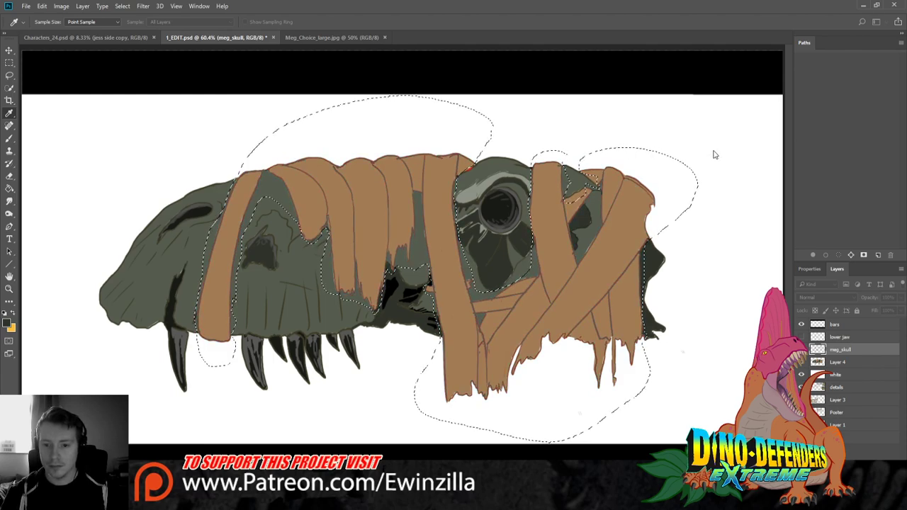
mouse_move(741, 179)
left_mouse_down()
mouse_move(728, 180)
mouse_move(745, 180)
mouse_move(716, 161)
mouse_move(745, 184)
left_mouse_up()
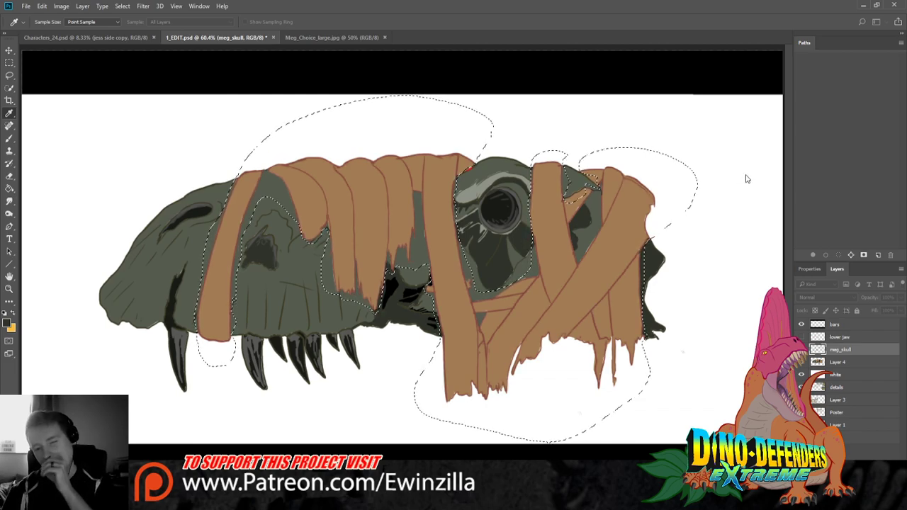
key("Return")
key("m")
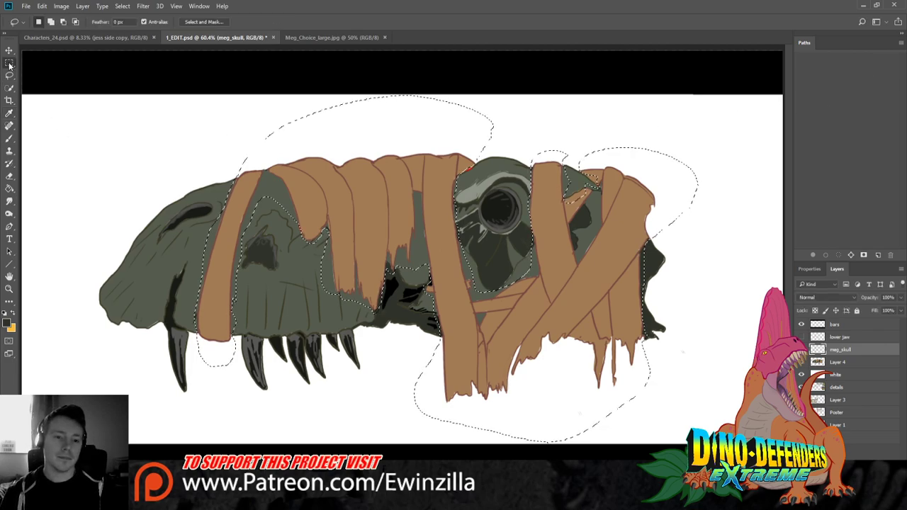
key("ctrl+d")
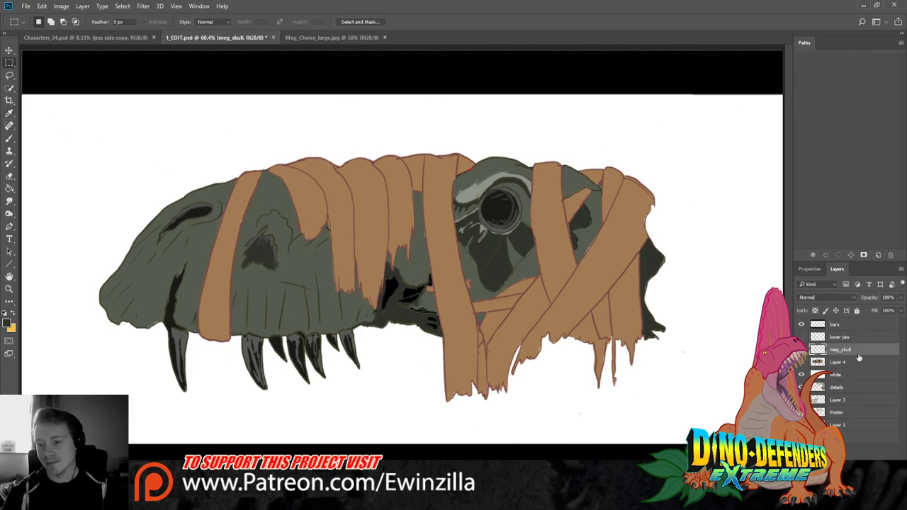
Merge Layer 4 with meg_skull, and smudge the frontmost bandage's top and lower ends so they wrap past the skull's outline
left_click(843, 362, "shift")
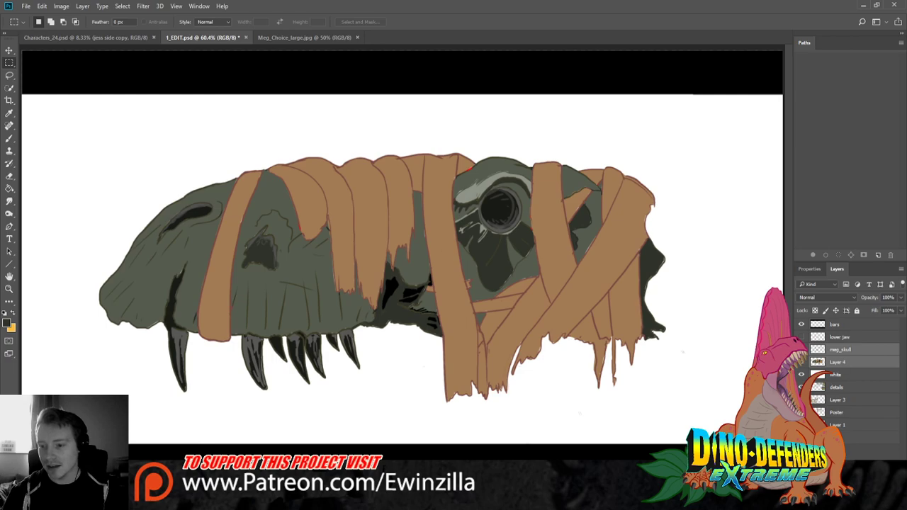
key("ctrl+e")
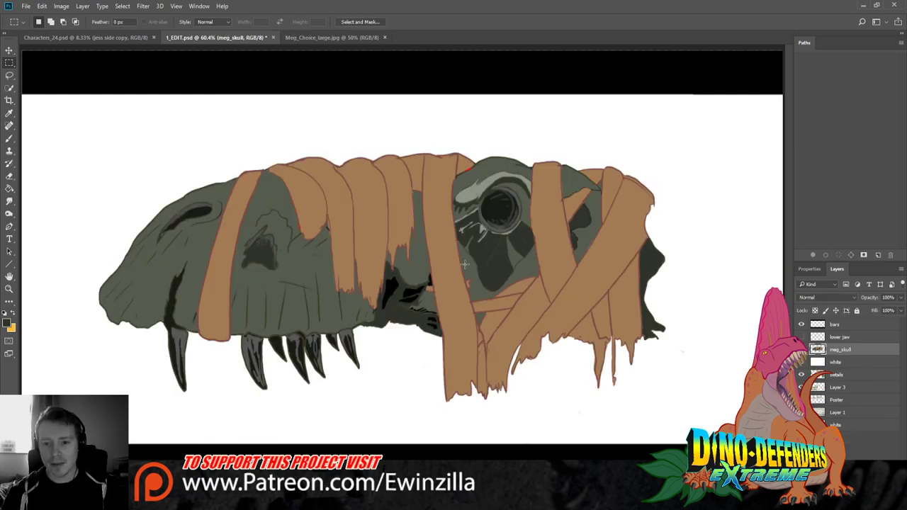
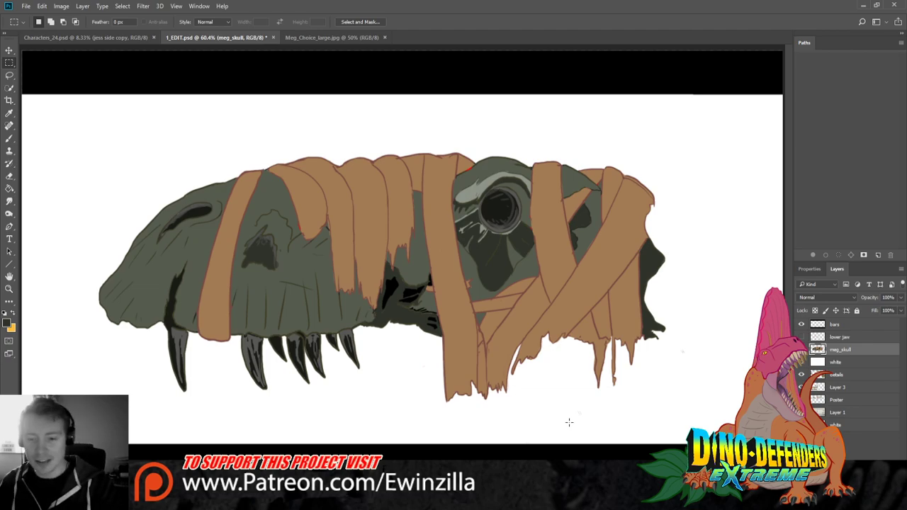
left_click(9, 202)
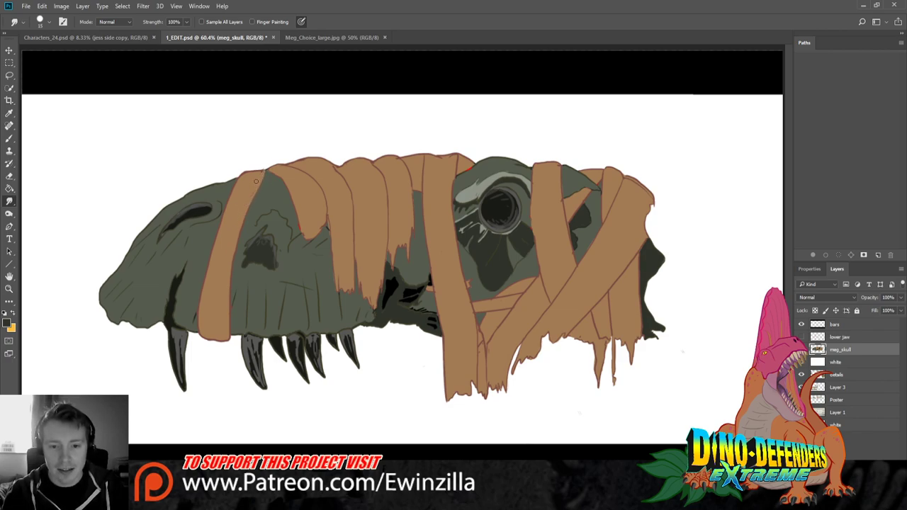
left_click_drag(247, 174, 267, 171)
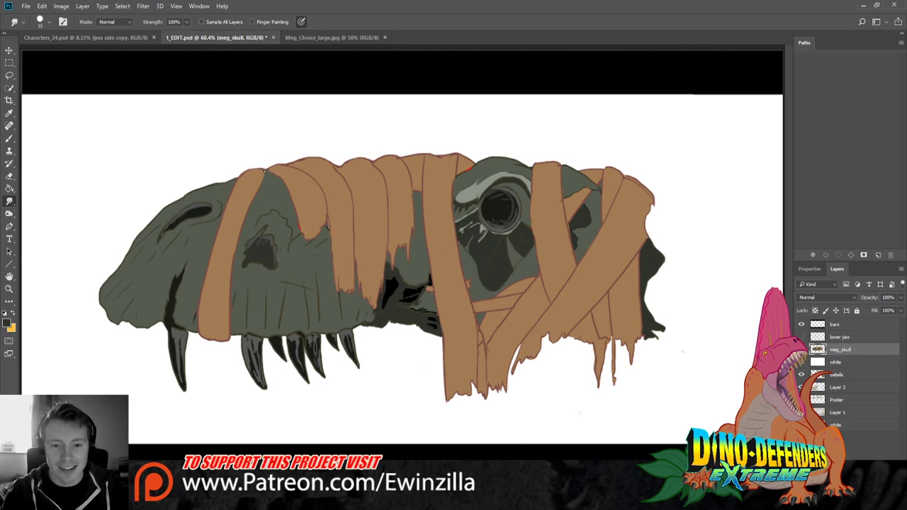
left_click_drag(245, 172, 267, 167)
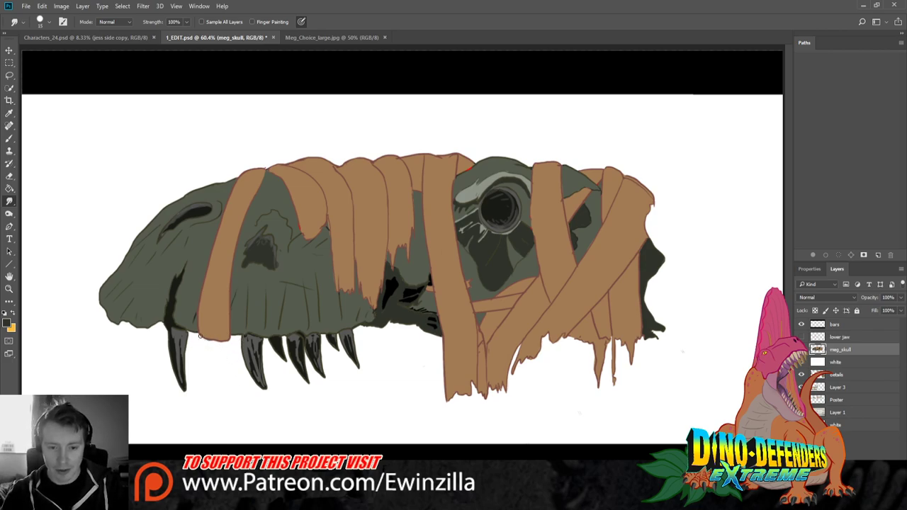
mouse_move(200, 336)
left_mouse_down()
mouse_move(228, 335)
mouse_move(213, 344)
mouse_move(202, 334)
mouse_move(228, 329)
left_mouse_up()
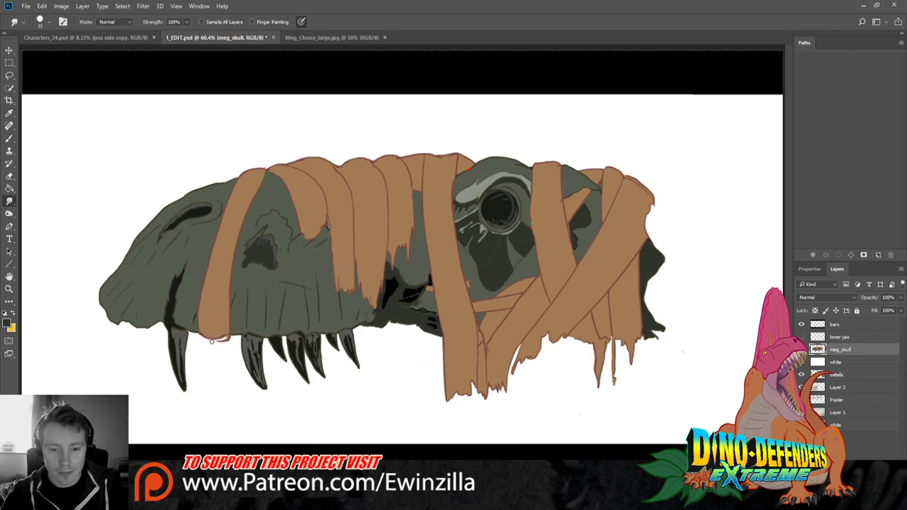
mouse_move(223, 343)
left_mouse_down()
mouse_move(234, 339)
mouse_move(226, 340)
left_mouse_up()
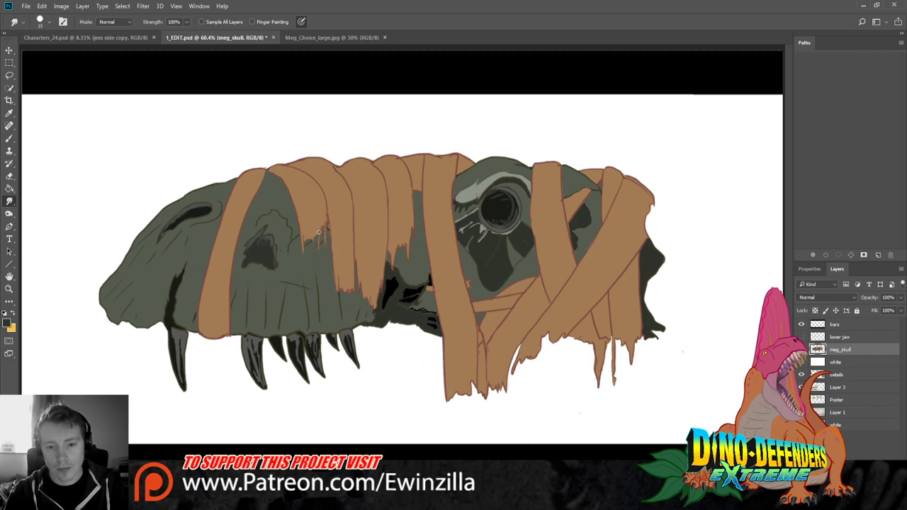
Smudge the torn lower ends of the bandages hanging over the snout and cheek into thin frayed threads
left_click_drag(326, 224, 321, 262)
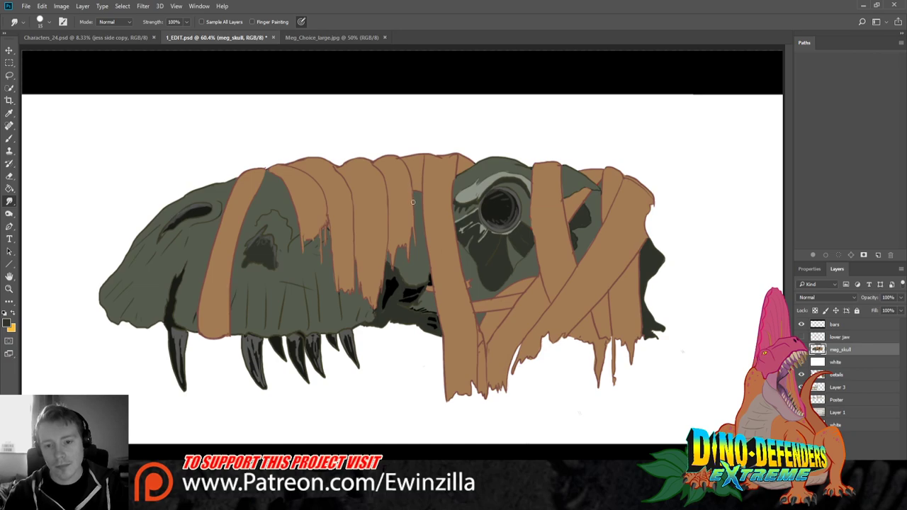
left_click_drag(382, 282, 376, 310)
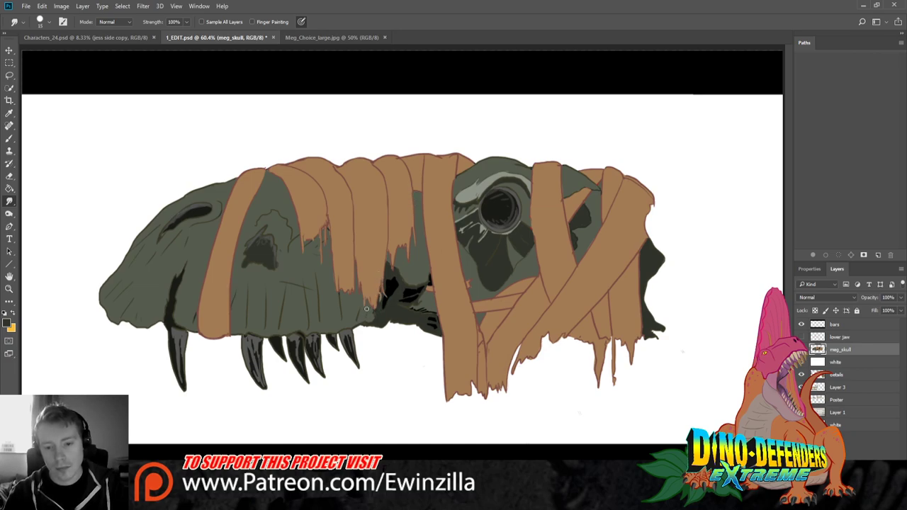
left_click_drag(349, 290, 356, 301)
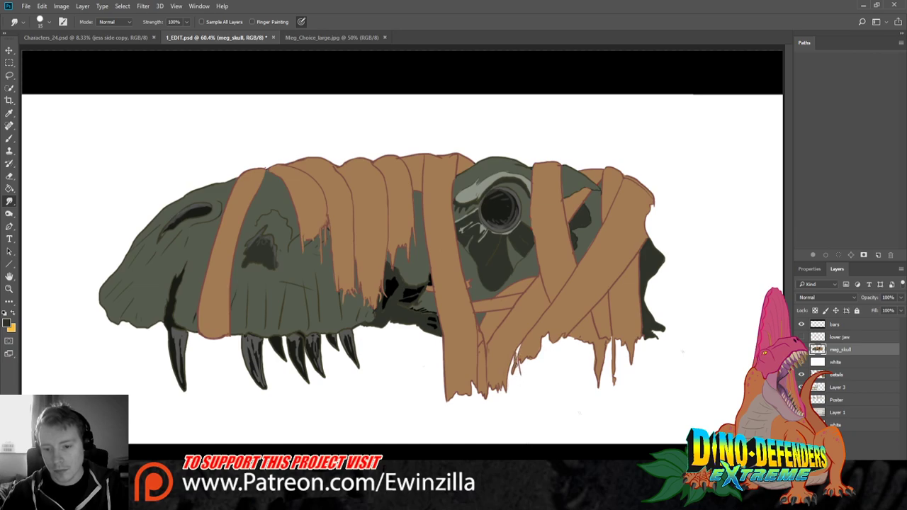
Smudge the rear bandages' crossing strips, hanging ends and back edge into a frayed, ragged shape
mouse_move(516, 363)
left_mouse_down()
mouse_move(516, 383)
mouse_move(520, 350)
mouse_move(518, 361)
left_mouse_up()
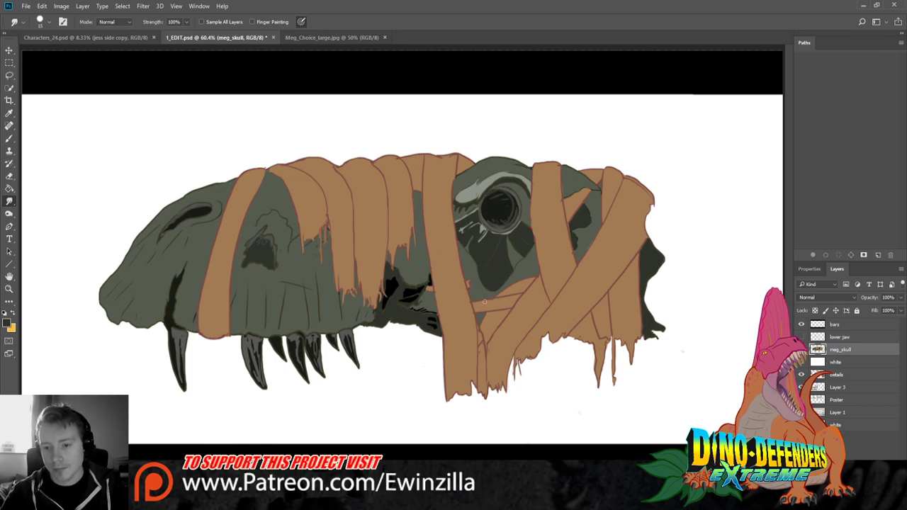
mouse_move(512, 309)
left_mouse_down()
mouse_move(479, 319)
mouse_move(495, 318)
left_mouse_up()
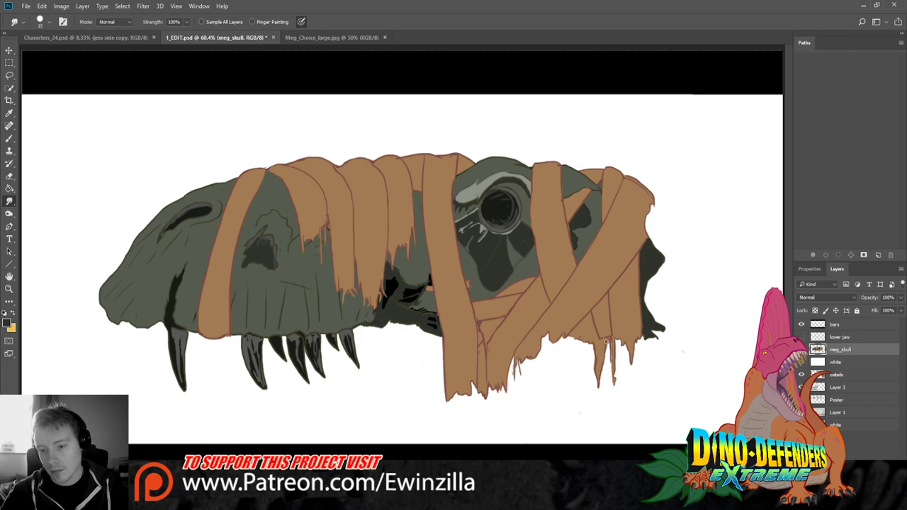
left_click_drag(605, 339, 606, 376)
left_click_drag(600, 334, 607, 372)
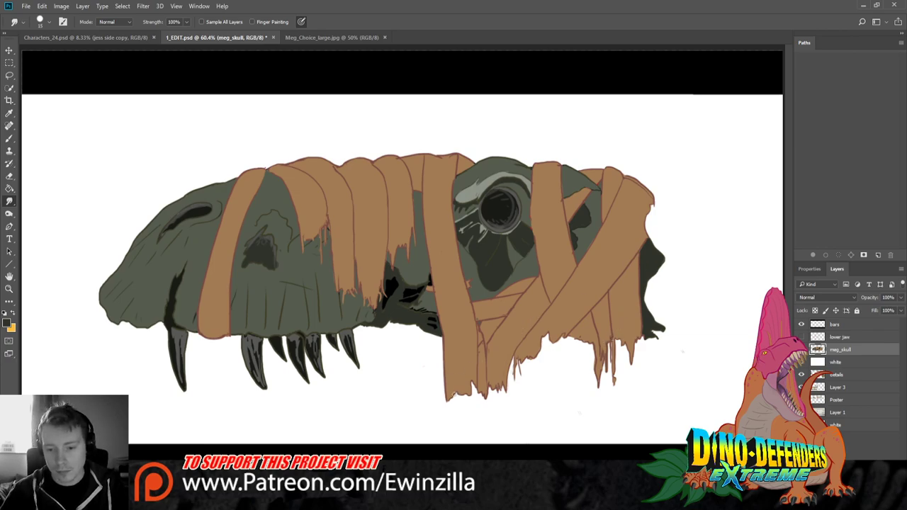
left_click_drag(453, 396, 454, 364)
left_click_drag(456, 396, 455, 357)
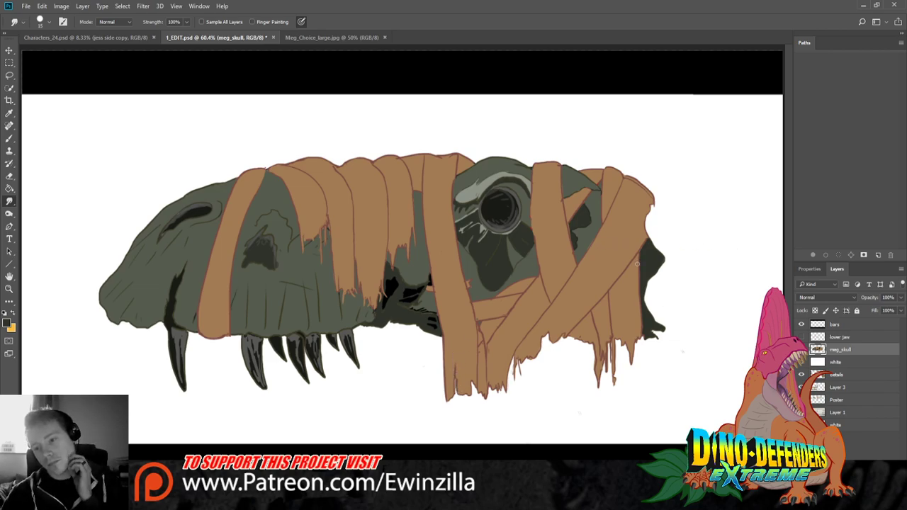
left_click_drag(638, 261, 638, 289)
mouse_move(639, 255)
left_mouse_down()
mouse_move(640, 330)
mouse_move(640, 267)
left_mouse_up()
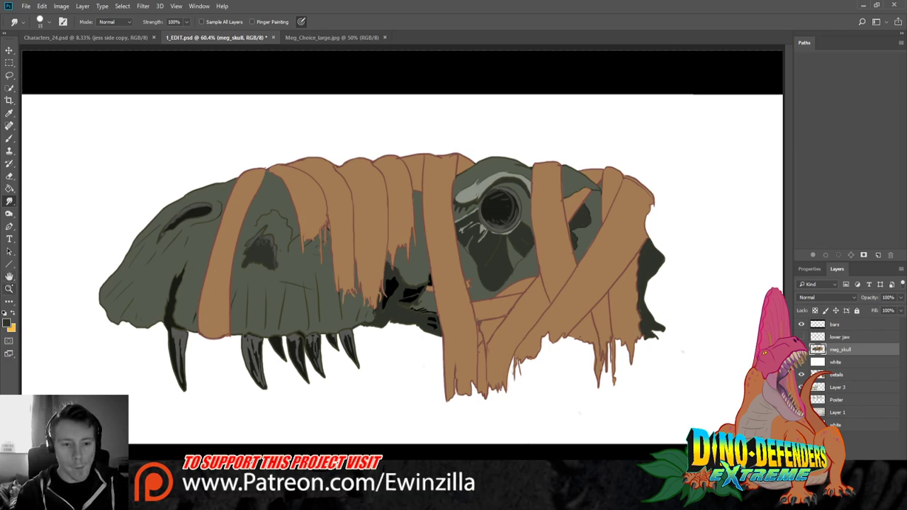
Smudge both long edges of the frontmost bandage into uneven, wavy contours
key("z")
left_click(221, 195)
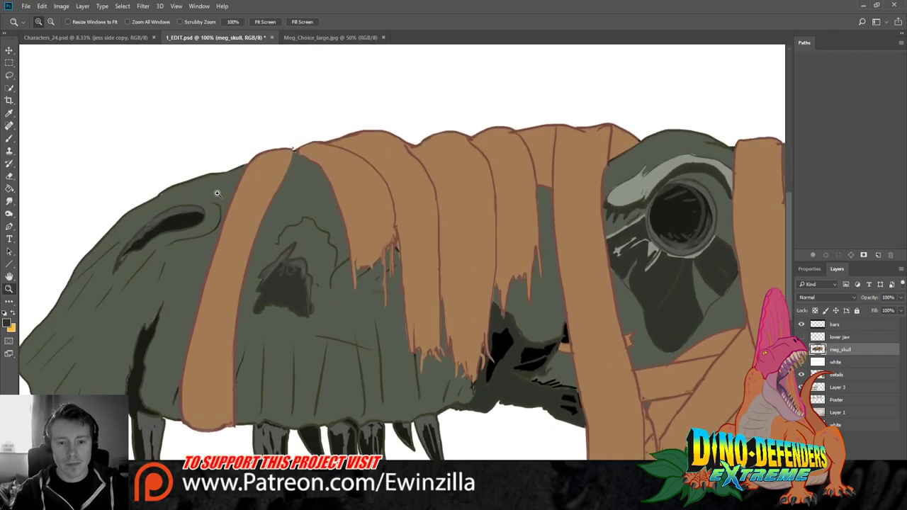
left_click(9, 201)
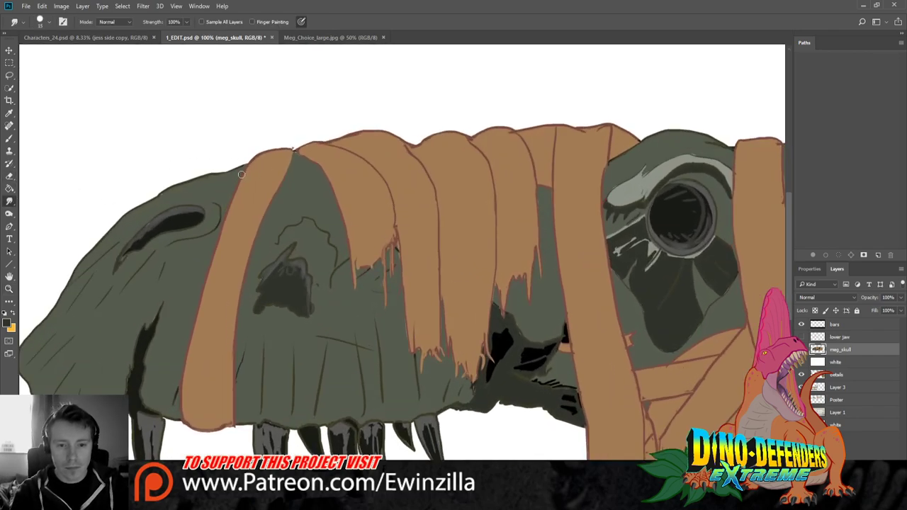
mouse_move(241, 174)
left_mouse_down()
mouse_move(181, 374)
mouse_move(175, 367)
mouse_move(184, 359)
left_mouse_up()
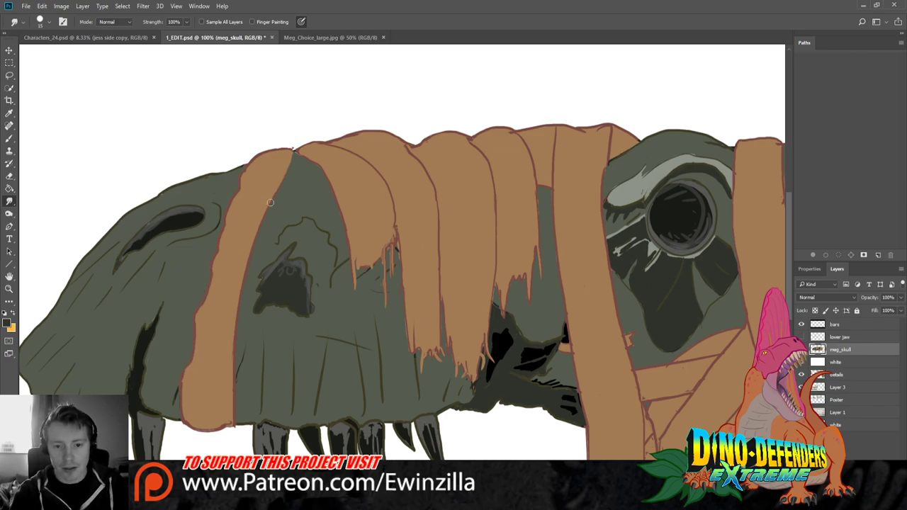
left_click_drag(270, 203, 231, 350)
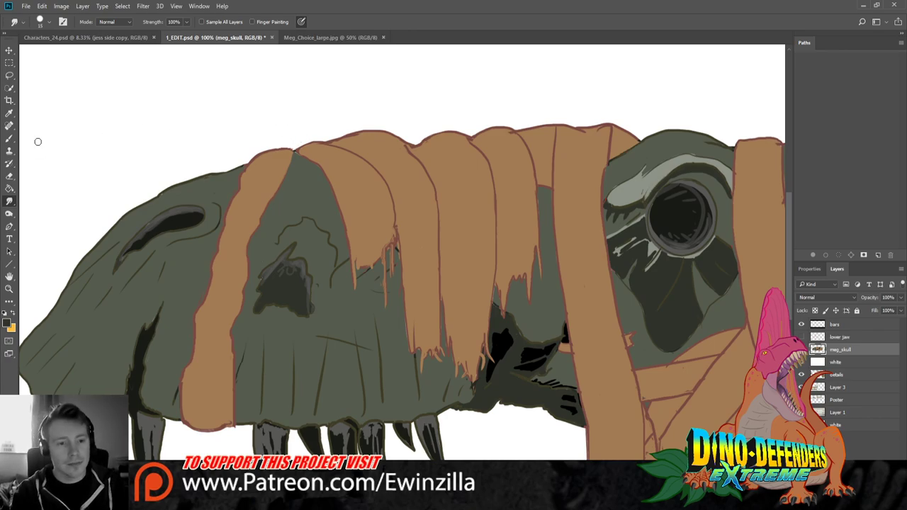
Choose a brown darker than the bandages' tan as the painting colour for the bandage texture
left_click(9, 139)
left_click(9, 288)
left_click(188, 203)
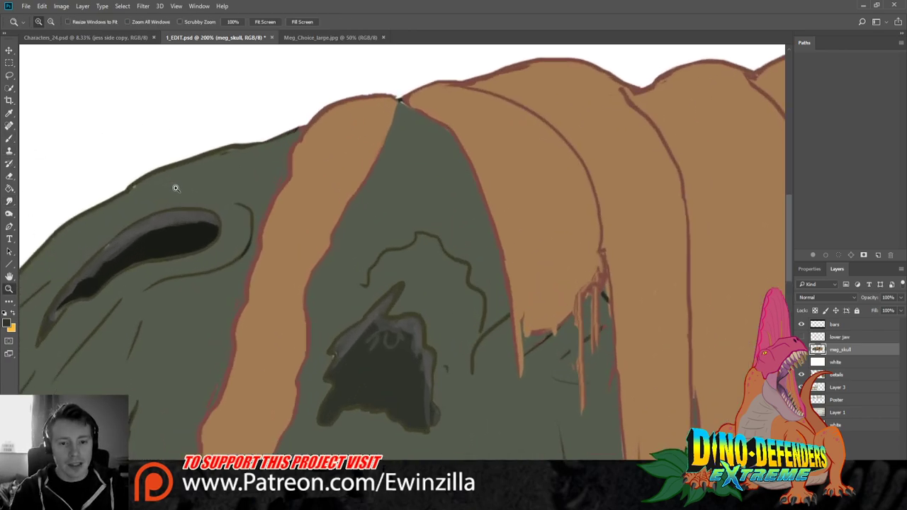
left_click(9, 139)
key("i")
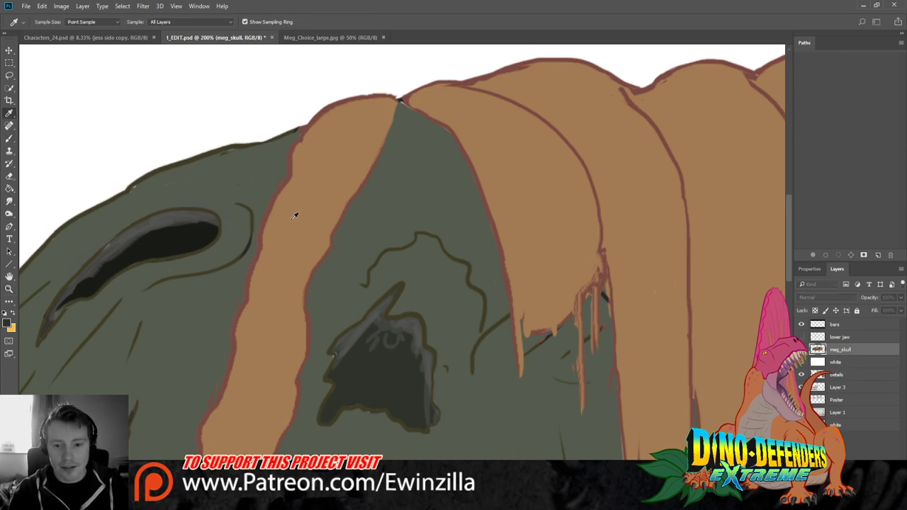
left_click(752, 268)
key("b")
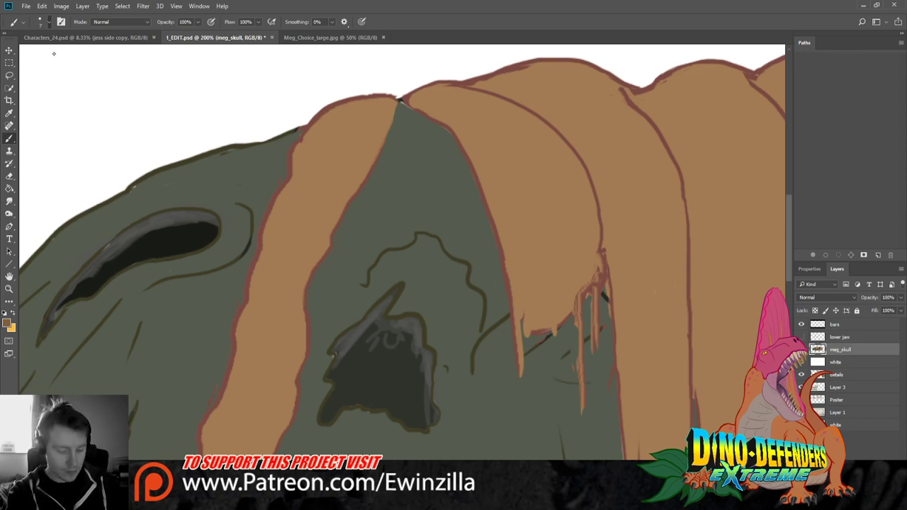
With a small brush, draw closely spaced dark brown lines across the frontmost bandage, from its top to about halfway down
left_click_drag(328, 112, 399, 111)
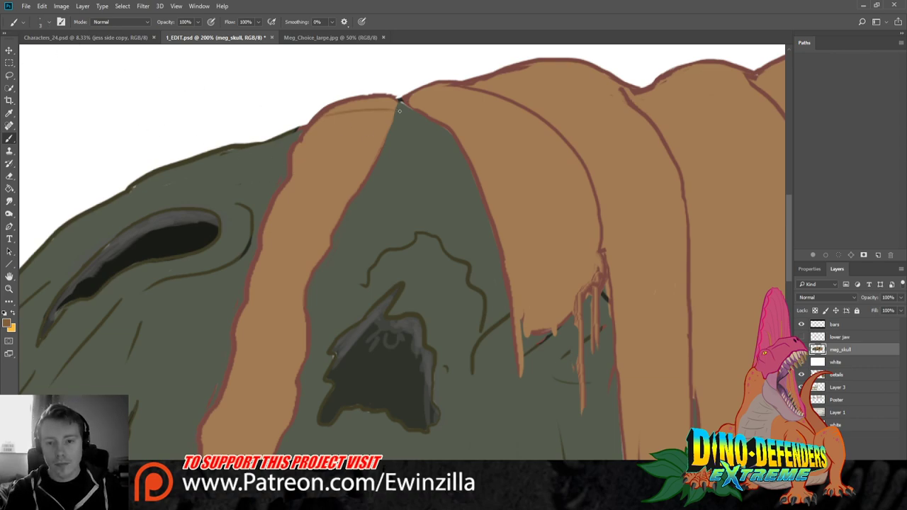
left_click_drag(336, 106, 359, 105)
mouse_move(315, 127)
left_mouse_down()
mouse_move(383, 119)
mouse_move(373, 130)
left_mouse_up()
mouse_move(298, 151)
left_mouse_down()
mouse_move(361, 139)
mouse_move(356, 150)
left_mouse_up()
mouse_move(292, 174)
left_mouse_down()
mouse_move(357, 161)
mouse_move(348, 173)
left_mouse_up()
mouse_move(283, 194)
left_mouse_down()
mouse_move(329, 187)
mouse_move(327, 199)
left_mouse_up()
mouse_move(273, 221)
left_mouse_down()
mouse_move(326, 212)
mouse_move(322, 224)
left_mouse_up()
mouse_move(268, 246)
left_mouse_down()
mouse_move(320, 239)
mouse_move(308, 252)
left_mouse_up()
left_click_drag(253, 272, 316, 261)
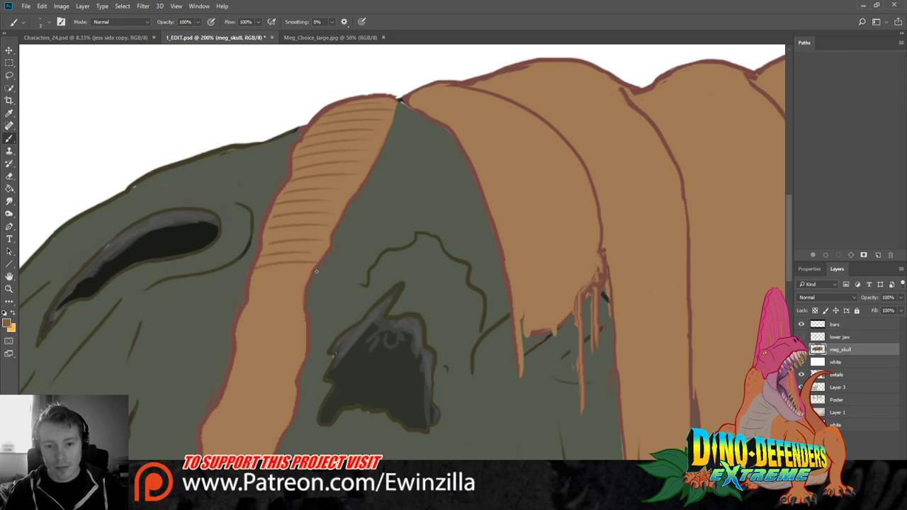
left_click_drag(255, 287, 300, 276)
left_click_drag(256, 298, 302, 287)
left_click_drag(247, 315, 301, 302)
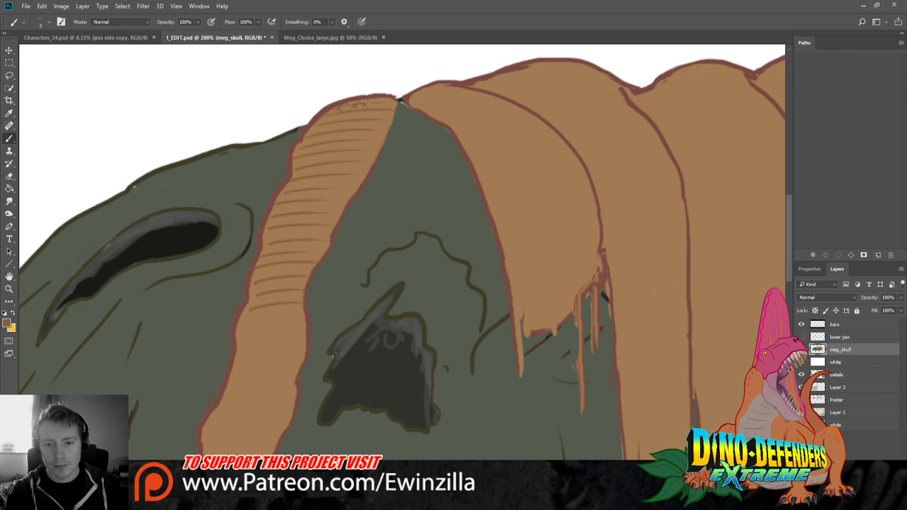
Fill the top of the frontmost bandage with small crosshatched weave marks between the lines and darken its rear edge
mouse_move(367, 103)
left_mouse_down()
mouse_move(392, 105)
mouse_move(331, 116)
mouse_move(381, 112)
left_mouse_up()
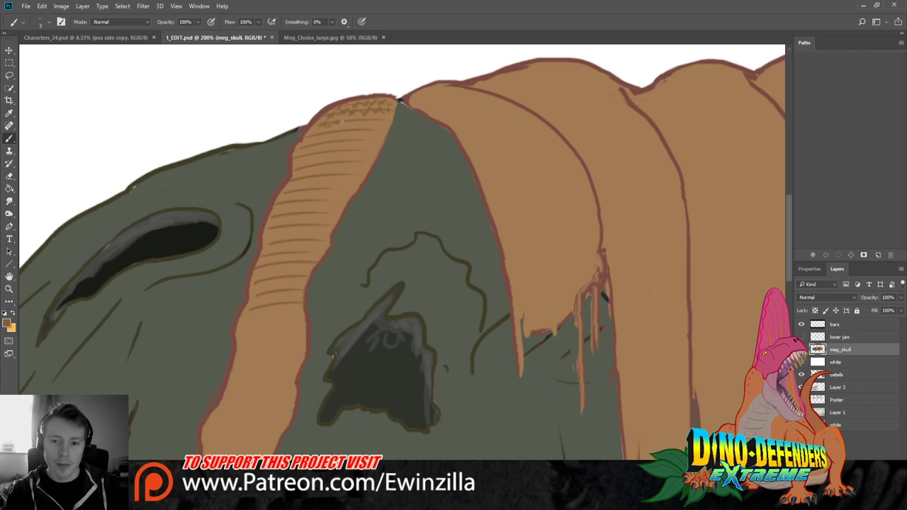
left_click_drag(355, 120, 378, 118)
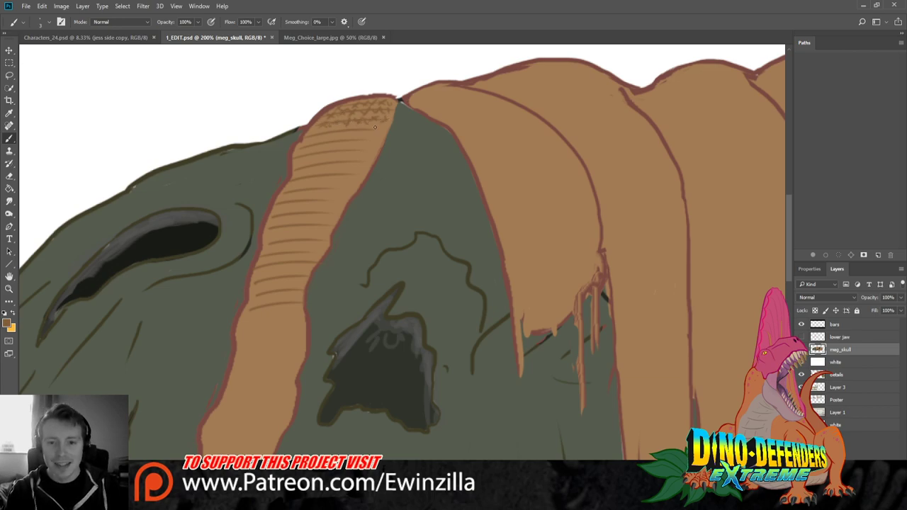
left_click_drag(312, 135, 388, 131)
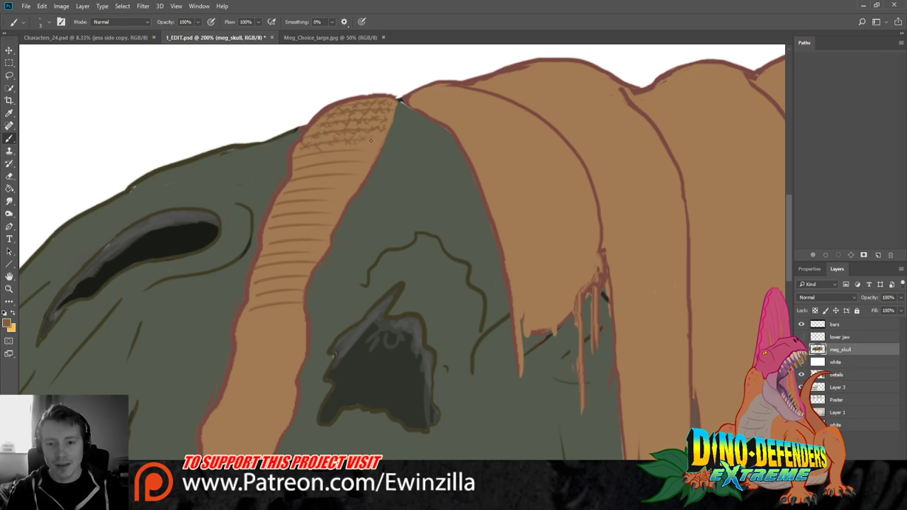
left_click_drag(396, 104, 386, 137)
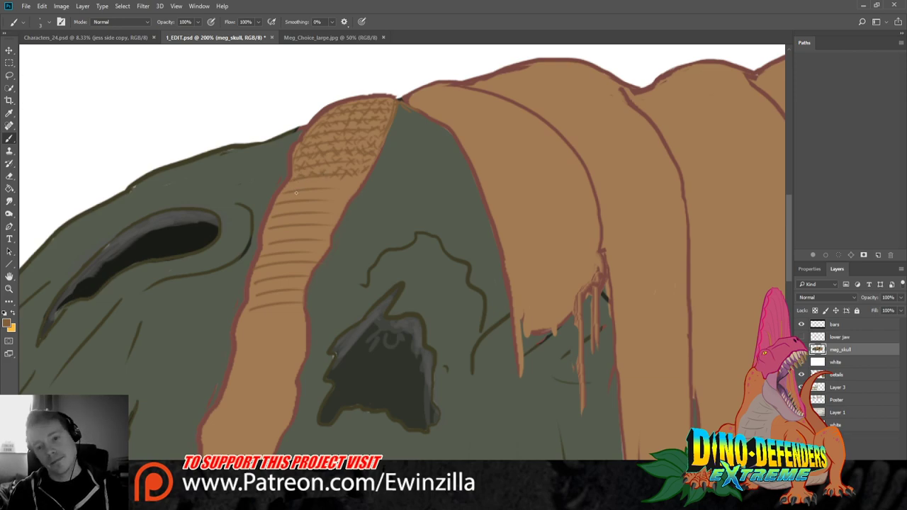
Crosshatch small weave marks between the dark lines on the frontmost bandage, continuing down from the finished patch at its top
key("z")
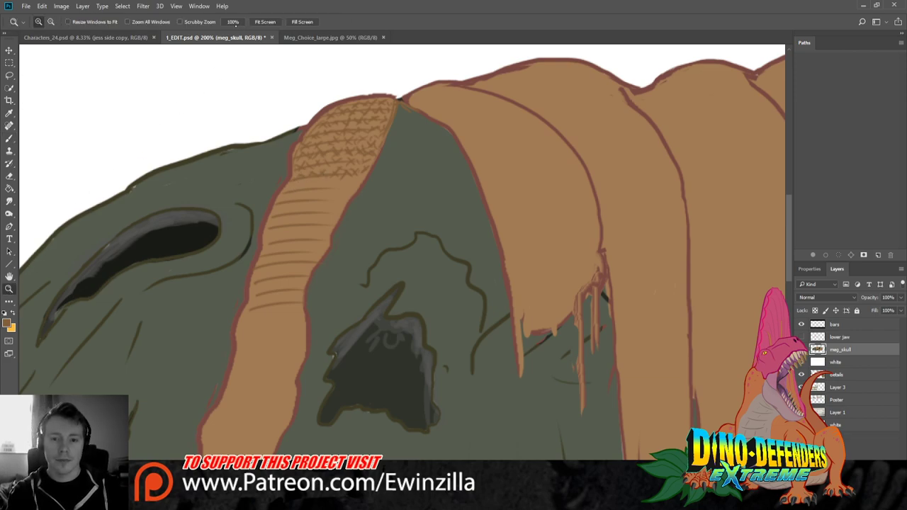
left_click(233, 22)
left_click(257, 23)
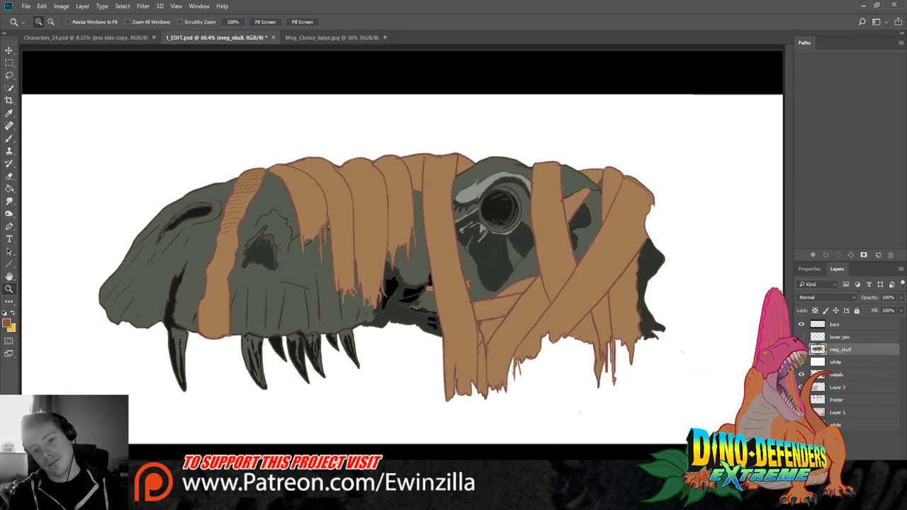
left_click(233, 194)
left_click(232, 193)
key("b")
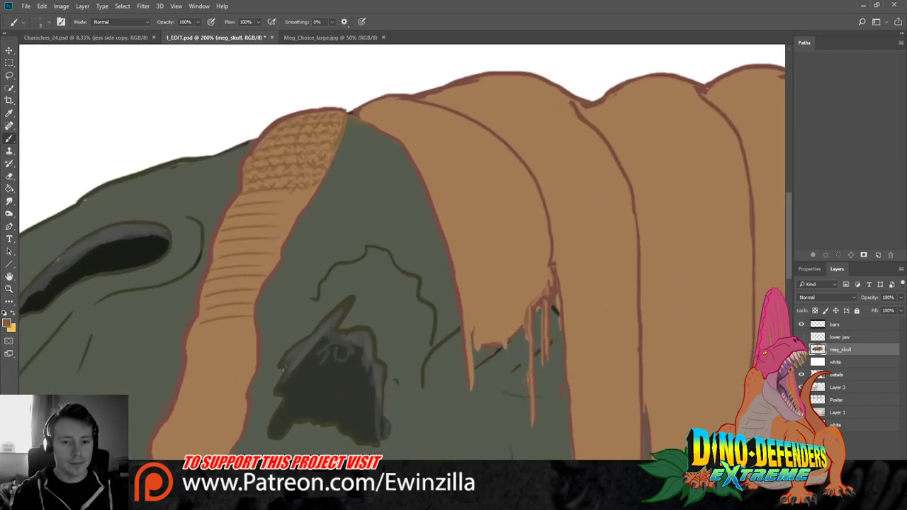
left_click_drag(261, 193, 299, 198)
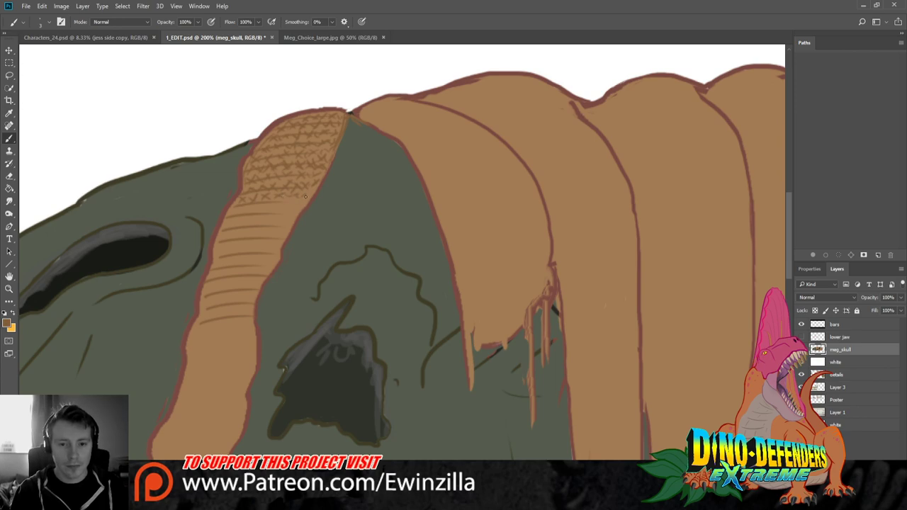
left_click_drag(242, 215, 305, 202)
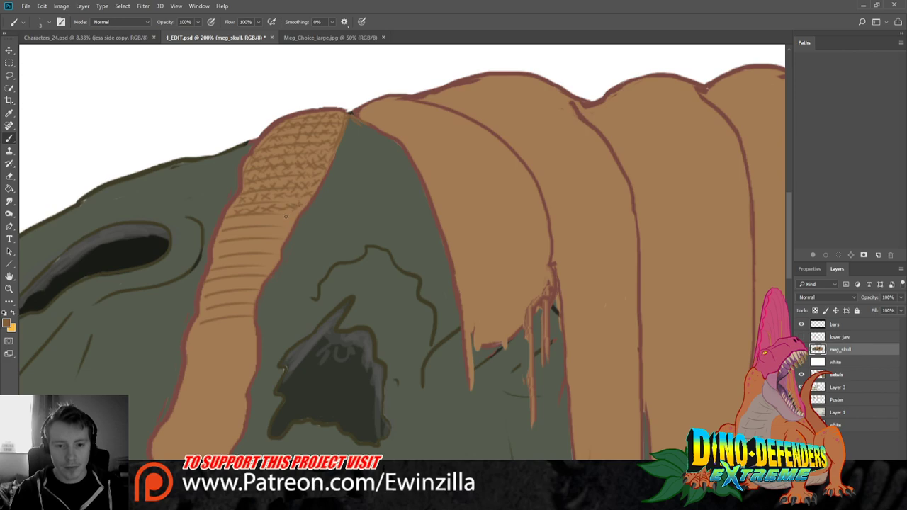
mouse_move(238, 224)
left_mouse_down()
mouse_move(294, 228)
mouse_move(229, 230)
mouse_move(229, 239)
mouse_move(275, 241)
mouse_move(273, 232)
mouse_move(290, 245)
mouse_move(245, 271)
mouse_move(222, 249)
mouse_move(277, 246)
mouse_move(232, 246)
left_mouse_up()
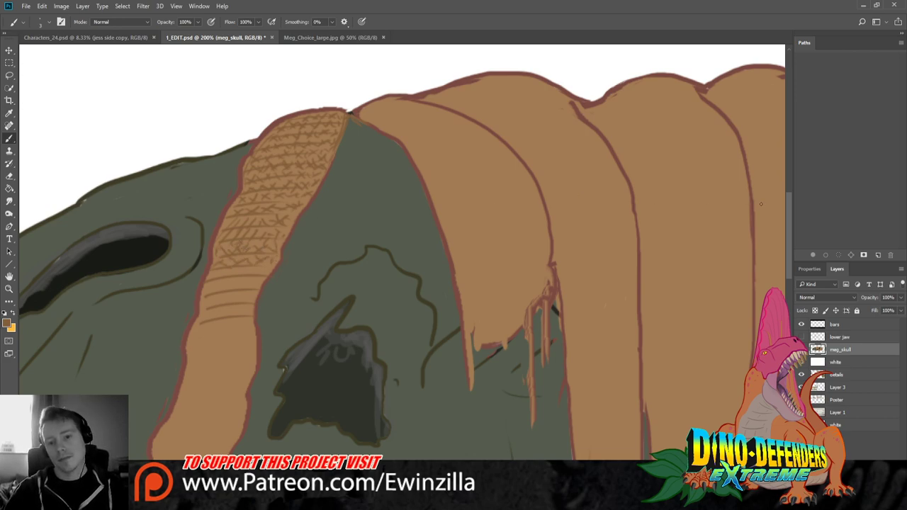
left_click_drag(285, 231, 292, 217)
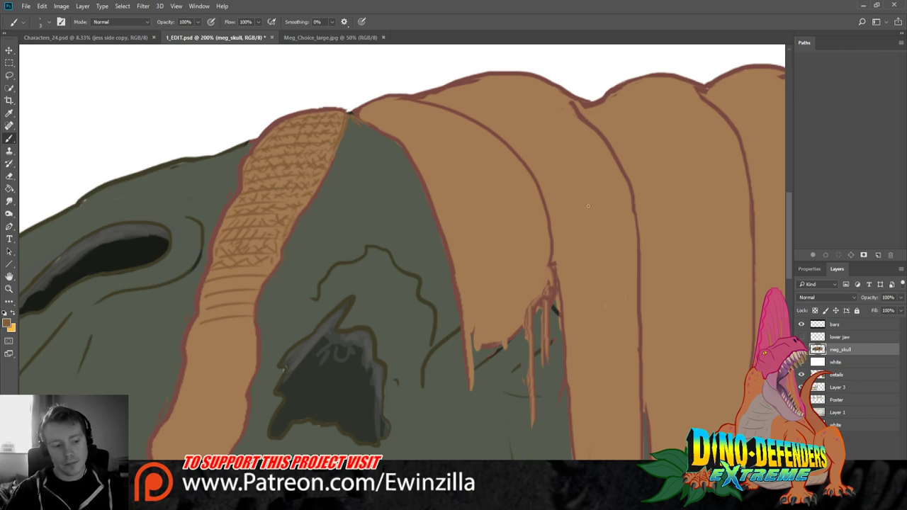
Extend the crosshatched weave through the last existing lines and on into the plain middle of the frontmost bandage
scroll(684, 263, "down", 3)
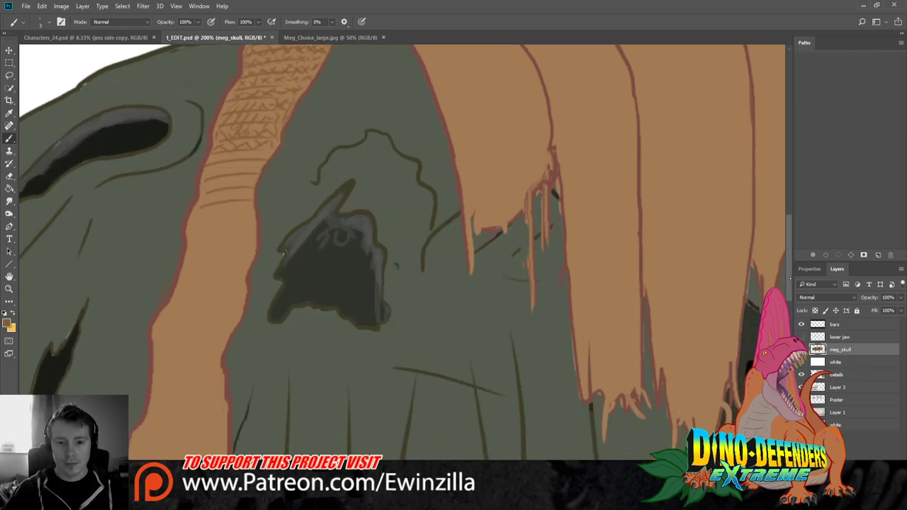
mouse_move(200, 211)
left_mouse_down()
mouse_move(239, 215)
mouse_move(250, 202)
mouse_move(247, 210)
mouse_move(206, 192)
mouse_move(228, 199)
mouse_move(254, 173)
mouse_move(259, 182)
mouse_move(254, 165)
mouse_move(261, 169)
mouse_move(229, 167)
mouse_move(251, 162)
left_mouse_up()
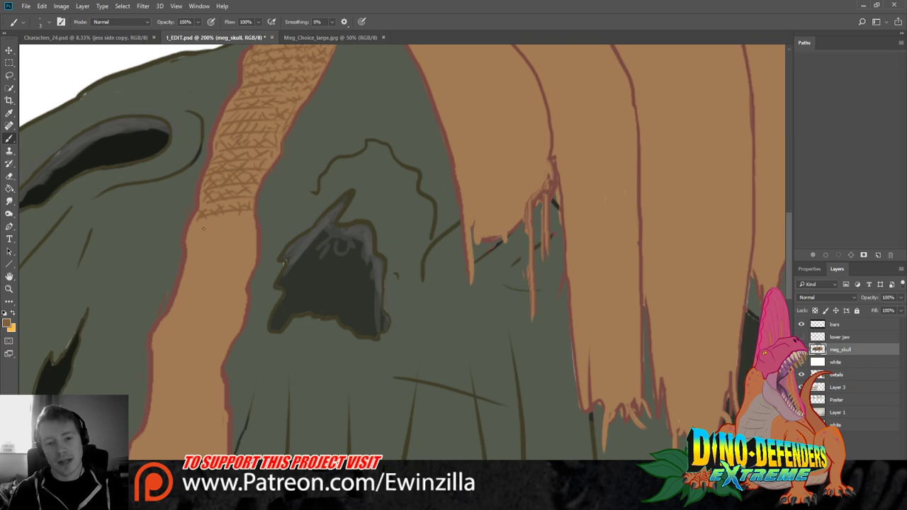
left_click_drag(239, 230, 189, 234)
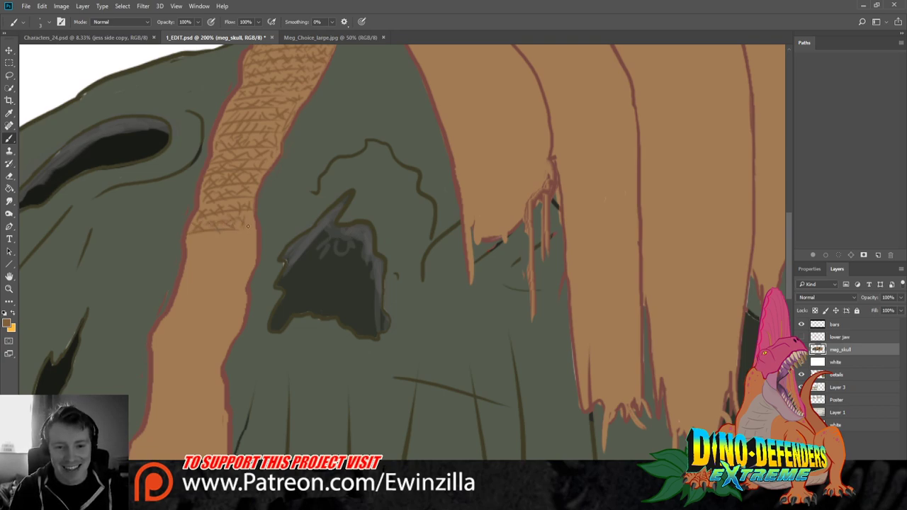
left_click_drag(189, 243, 248, 237)
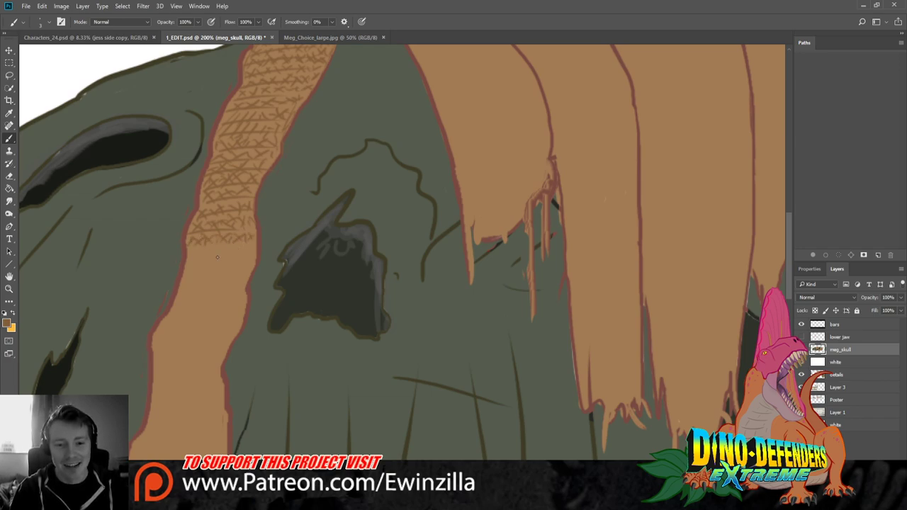
mouse_move(193, 248)
left_mouse_down()
mouse_move(254, 252)
mouse_move(244, 265)
mouse_move(251, 258)
mouse_move(187, 261)
mouse_move(198, 273)
mouse_move(182, 272)
mouse_move(218, 265)
left_mouse_up()
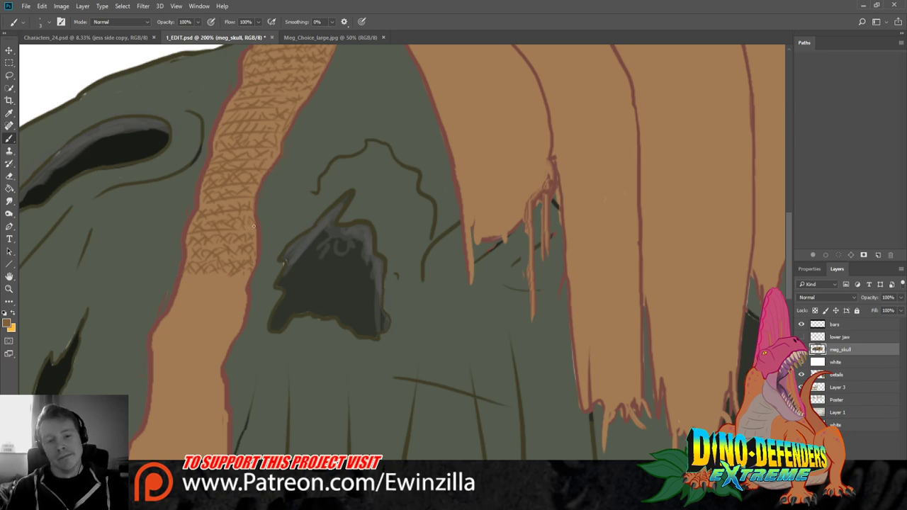
left_click_drag(253, 225, 245, 233)
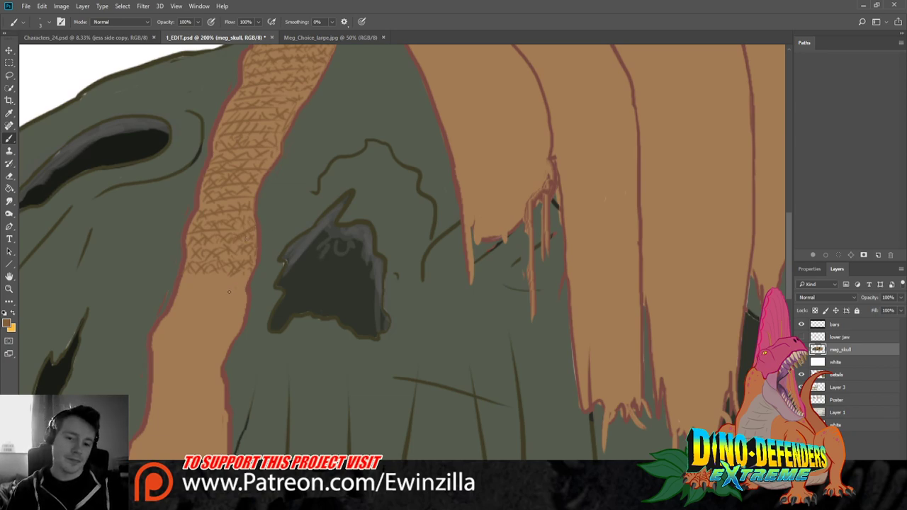
Draw spaced, slightly curved dark brown lines across the frontmost bandage just below the crosshatched area
mouse_move(190, 290)
left_mouse_down()
mouse_move(186, 281)
mouse_move(236, 279)
left_mouse_up()
mouse_move(204, 285)
left_mouse_down()
mouse_move(241, 288)
mouse_move(179, 295)
mouse_move(230, 277)
left_mouse_up()
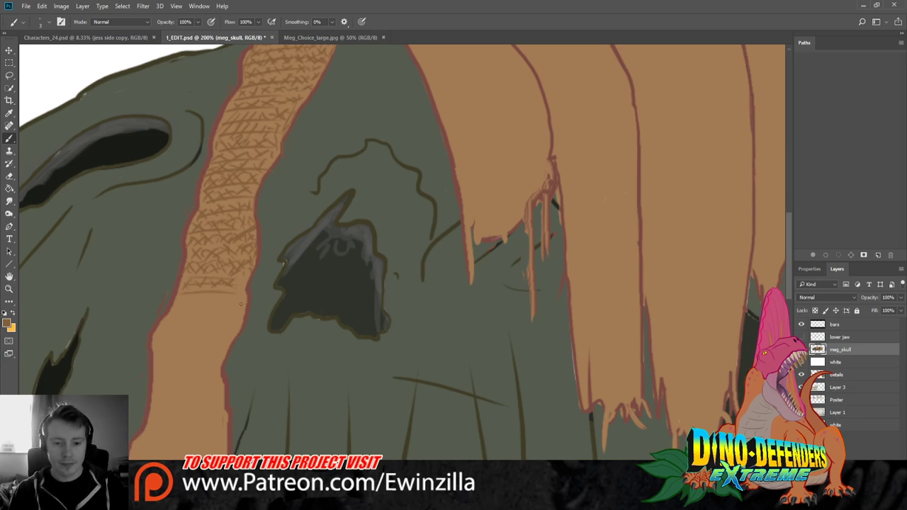
mouse_move(174, 305)
left_mouse_down()
mouse_move(217, 315)
mouse_move(188, 318)
mouse_move(229, 311)
left_mouse_up()
left_click_drag(214, 323, 240, 317)
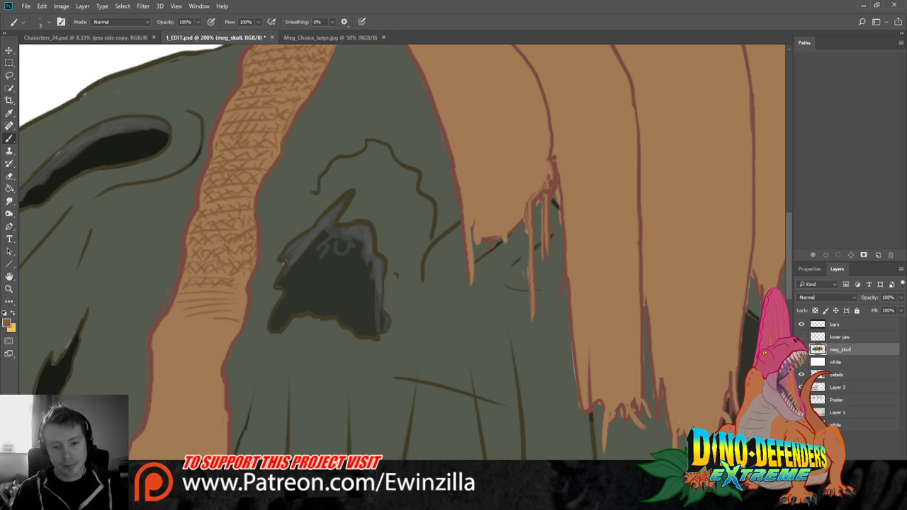
mouse_move(171, 326)
left_mouse_down()
mouse_move(224, 319)
mouse_move(234, 327)
left_mouse_up()
mouse_move(161, 345)
left_mouse_down()
mouse_move(224, 337)
mouse_move(204, 346)
left_mouse_up()
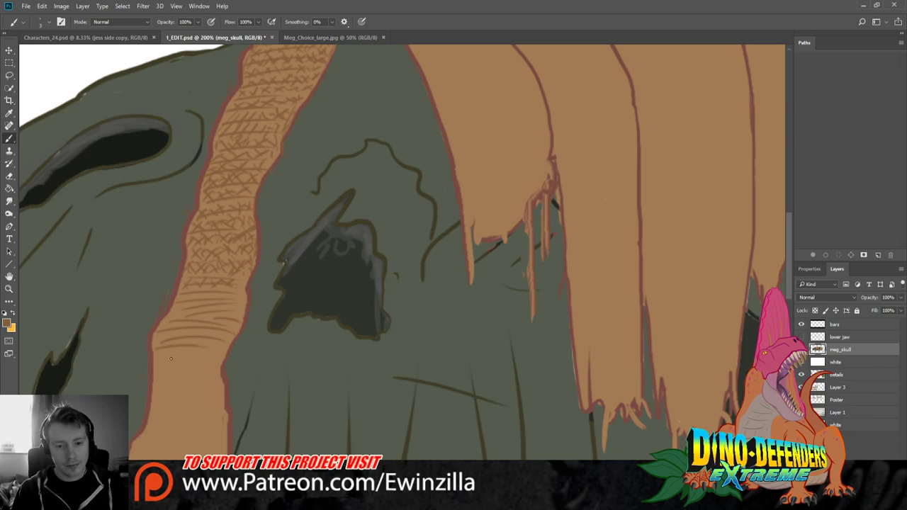
mouse_move(155, 364)
left_mouse_down()
mouse_move(178, 375)
mouse_move(207, 366)
left_mouse_up()
mouse_move(158, 386)
left_mouse_down()
mouse_move(216, 373)
mouse_move(215, 389)
left_mouse_up()
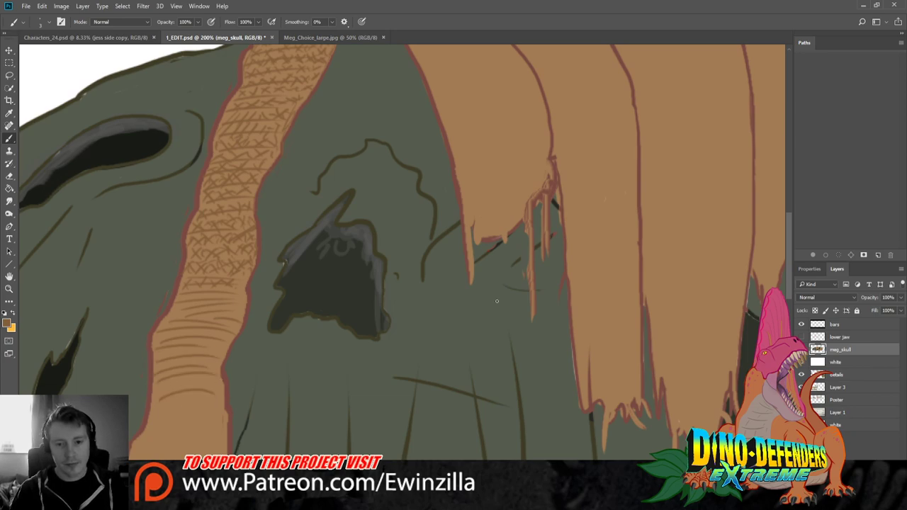
Draw curved dark brown lines across the lower part of the frontmost bandage, working up from its bottom edge to the existing lines
scroll(442, 350, "down", 3)
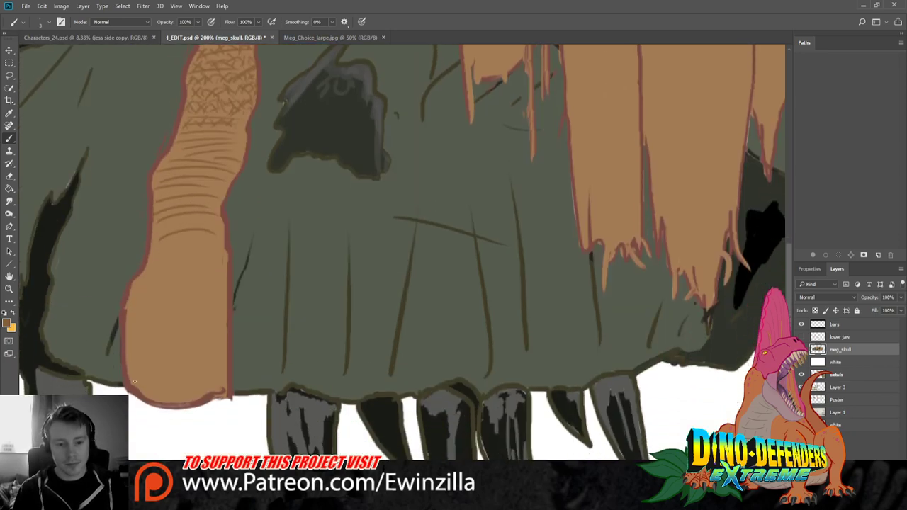
mouse_move(135, 392)
left_mouse_down()
mouse_move(204, 384)
mouse_move(208, 373)
left_mouse_up()
mouse_move(135, 370)
left_mouse_down()
mouse_move(203, 357)
mouse_move(216, 364)
mouse_move(216, 342)
left_mouse_up()
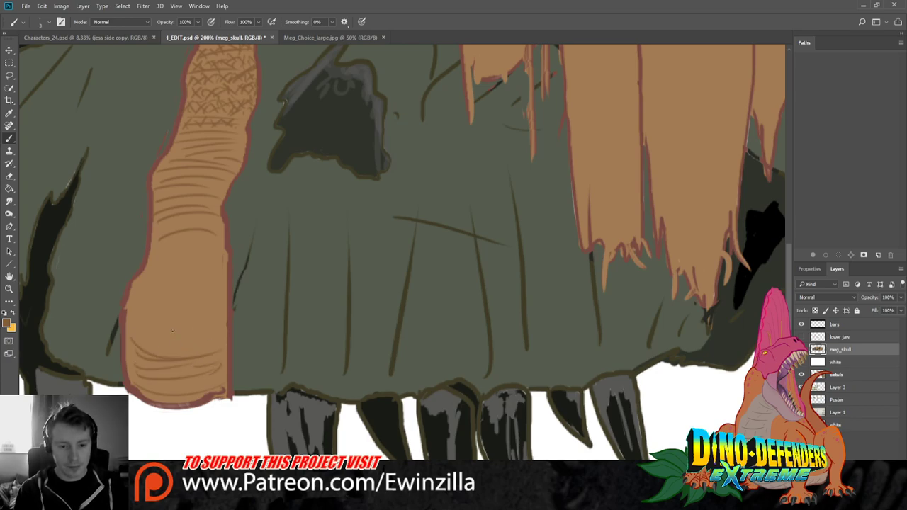
mouse_move(136, 346)
left_mouse_down()
mouse_move(215, 331)
mouse_move(156, 317)
mouse_move(133, 323)
mouse_move(205, 324)
left_mouse_up()
mouse_move(132, 324)
left_mouse_down()
mouse_move(207, 313)
mouse_move(207, 306)
left_mouse_up()
mouse_move(134, 305)
left_mouse_down()
mouse_move(204, 297)
mouse_move(180, 290)
mouse_move(210, 286)
left_mouse_up()
mouse_move(145, 286)
left_mouse_down()
mouse_move(207, 280)
mouse_move(198, 262)
mouse_move(210, 235)
left_mouse_up()
Crosshatch weave marks between the lines on the lower half of the frontmost bandage, down to its bottom edge
mouse_move(180, 139)
left_mouse_down()
mouse_move(223, 133)
mouse_move(231, 156)
mouse_move(174, 154)
mouse_move(200, 153)
mouse_move(157, 181)
mouse_move(205, 179)
left_mouse_up()
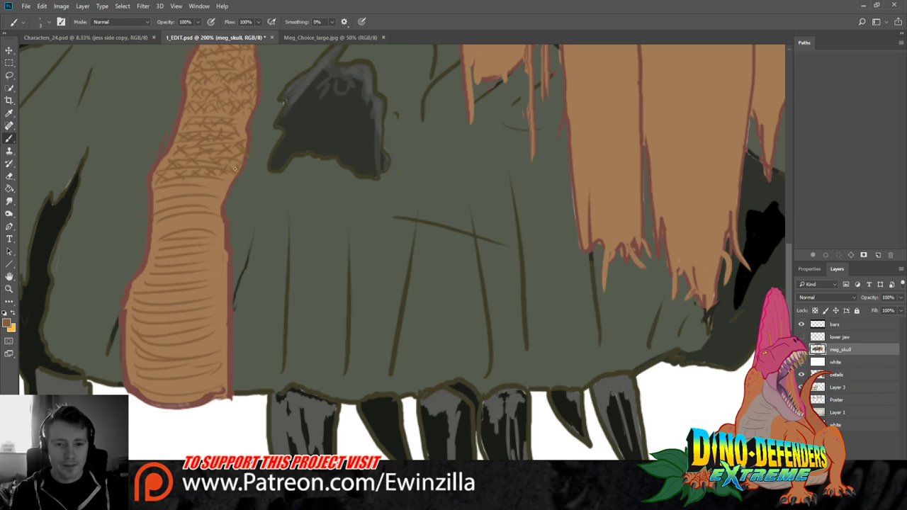
mouse_move(159, 194)
left_mouse_down()
mouse_move(226, 185)
mouse_move(221, 201)
mouse_move(210, 191)
mouse_move(219, 195)
mouse_move(199, 202)
mouse_move(207, 207)
mouse_move(192, 205)
mouse_move(214, 205)
mouse_move(153, 206)
mouse_move(172, 218)
left_mouse_up()
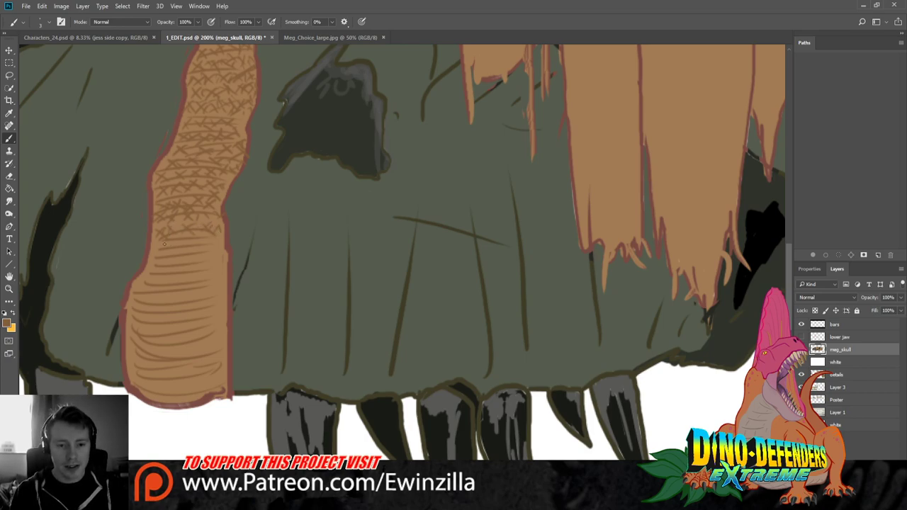
left_click_drag(178, 250, 219, 247)
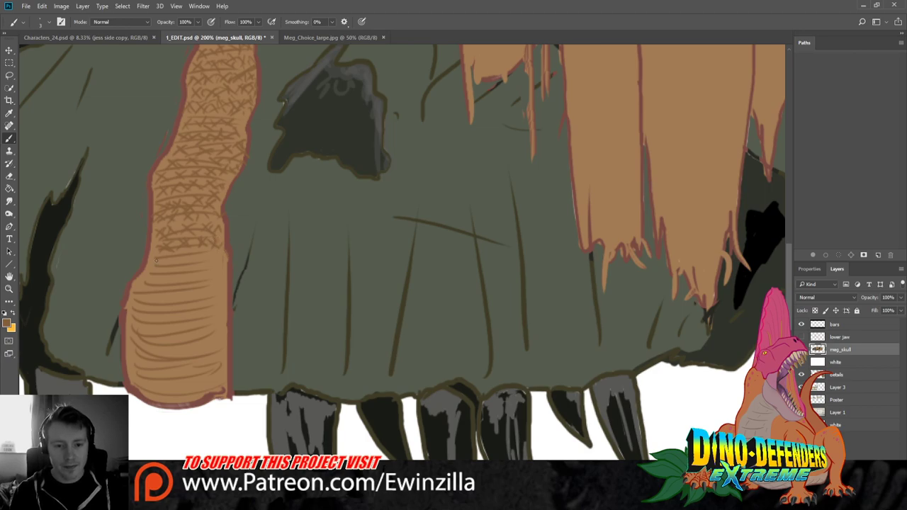
left_click_drag(167, 258, 212, 254)
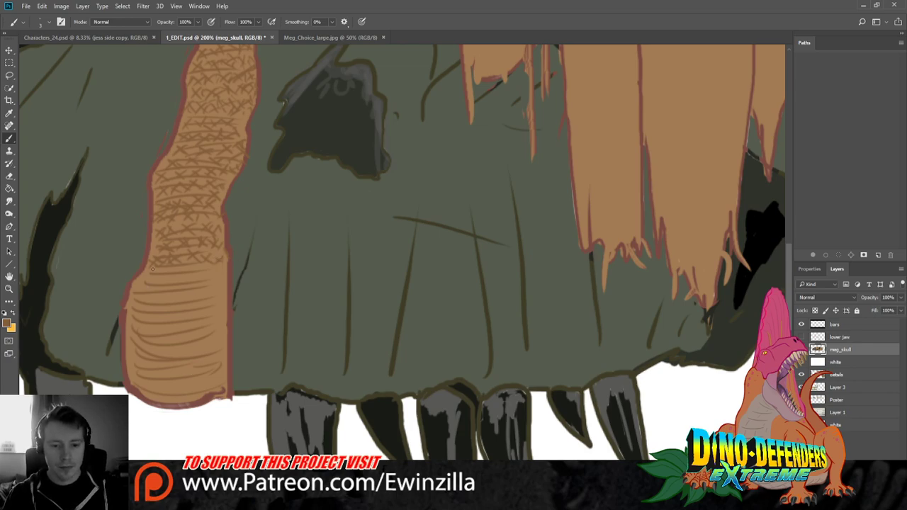
left_click_drag(159, 281, 172, 273)
mouse_move(180, 281)
left_mouse_down()
mouse_move(188, 268)
mouse_move(184, 282)
left_mouse_up()
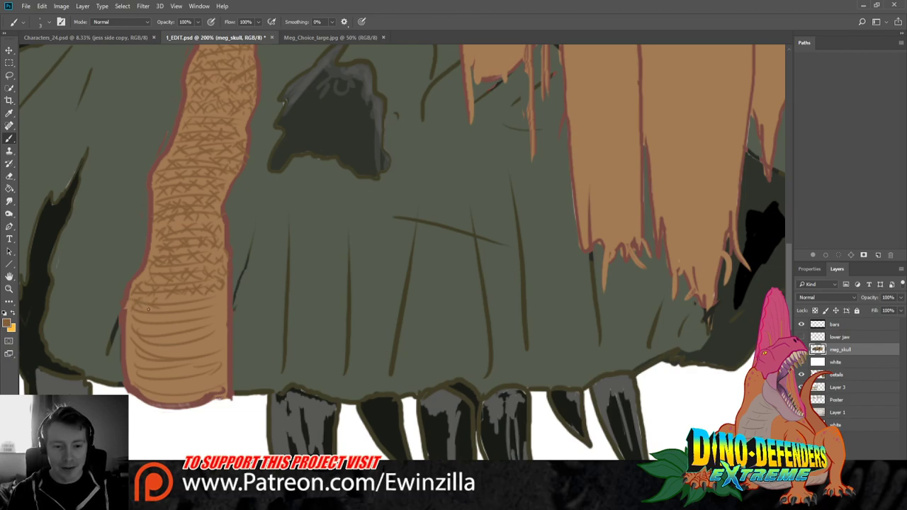
mouse_move(202, 307)
left_mouse_down()
mouse_move(227, 297)
mouse_move(212, 358)
mouse_move(224, 350)
mouse_move(228, 366)
mouse_move(216, 384)
mouse_move(228, 388)
mouse_move(210, 400)
mouse_move(147, 394)
mouse_move(167, 403)
mouse_move(140, 389)
mouse_move(198, 401)
mouse_move(164, 405)
mouse_move(144, 395)
mouse_move(170, 406)
mouse_move(201, 399)
left_mouse_up()
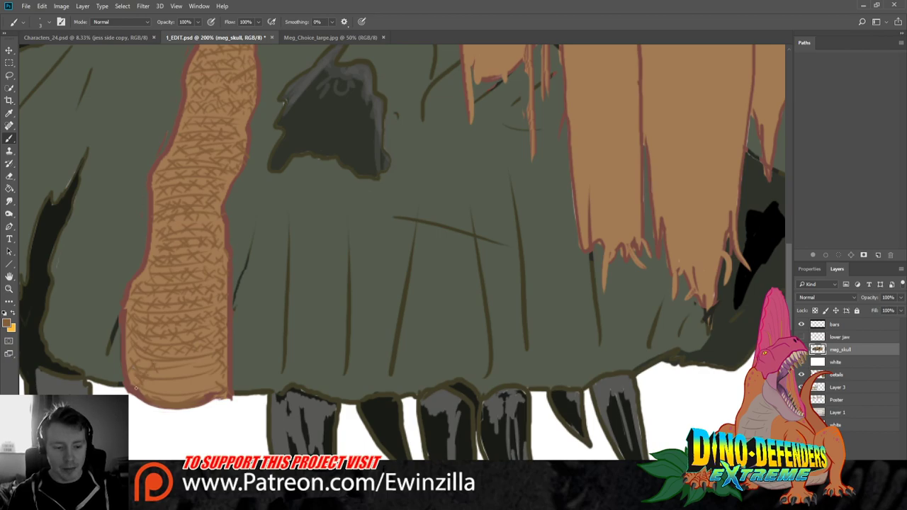
mouse_move(149, 395)
left_mouse_down()
mouse_move(176, 372)
mouse_move(198, 378)
mouse_move(186, 389)
mouse_move(217, 377)
mouse_move(204, 379)
left_mouse_up()
Outline the textured area of the frontmost bandage with the Lasso tool and copy it onto a new layer
key("z")
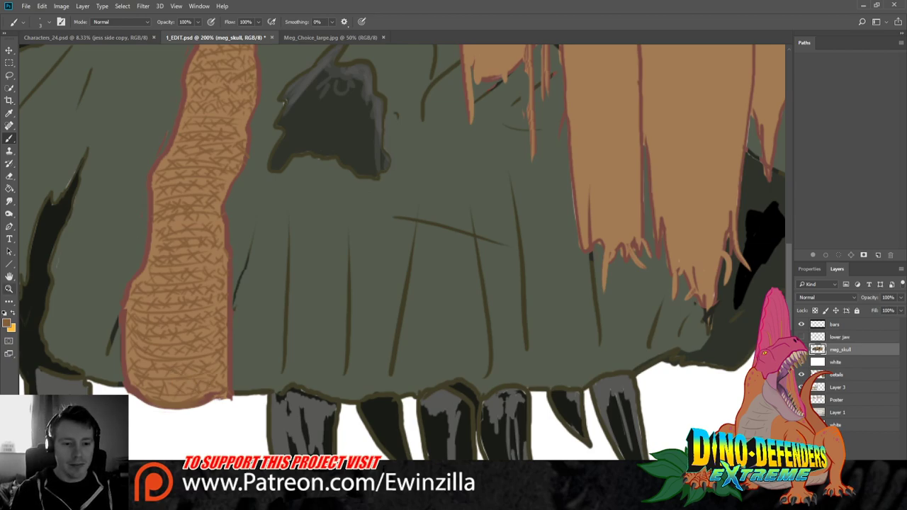
left_click(265, 21)
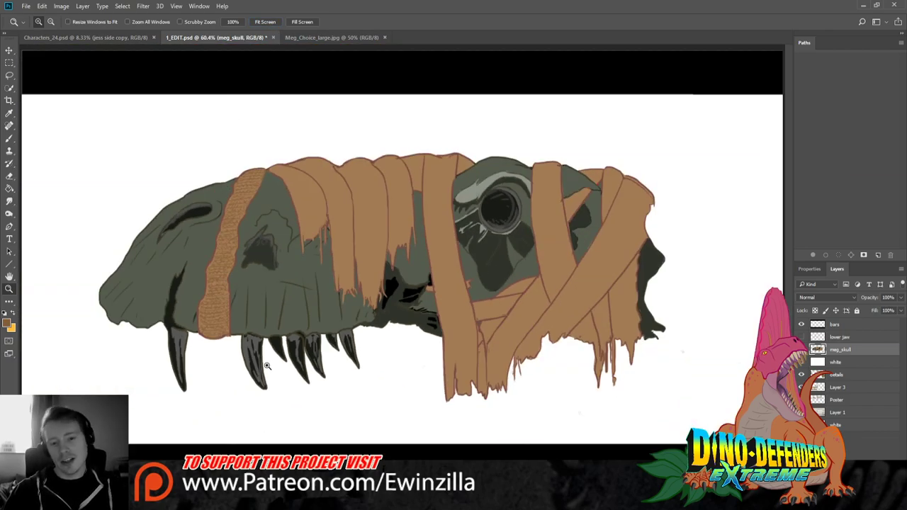
left_click(230, 231)
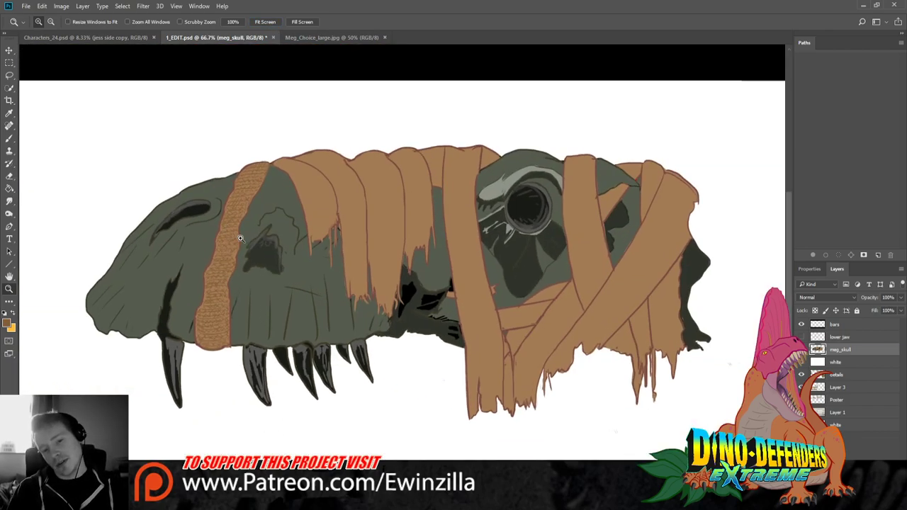
left_click(242, 242)
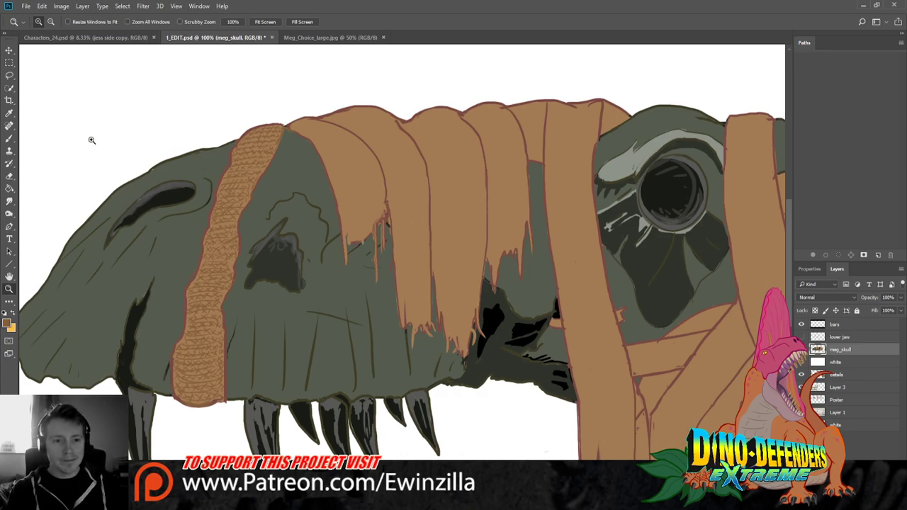
left_click(9, 75)
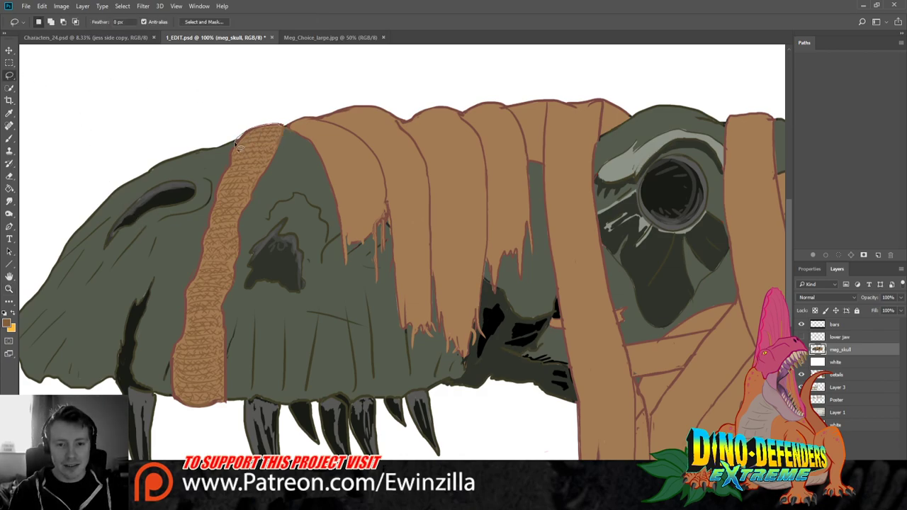
mouse_move(257, 130)
left_mouse_down()
mouse_move(237, 151)
mouse_move(187, 295)
mouse_move(175, 381)
mouse_move(196, 404)
mouse_move(224, 389)
mouse_move(220, 305)
mouse_move(236, 225)
mouse_move(280, 152)
left_mouse_up()
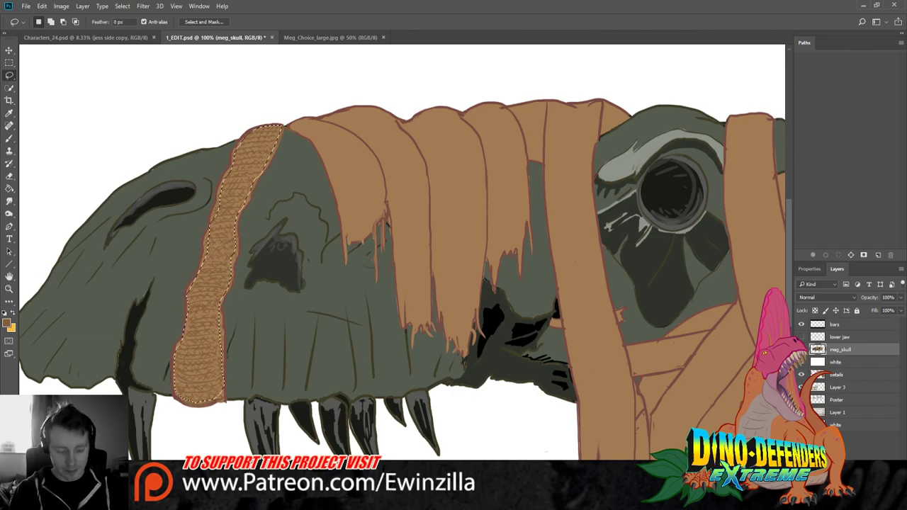
key("ctrl+j")
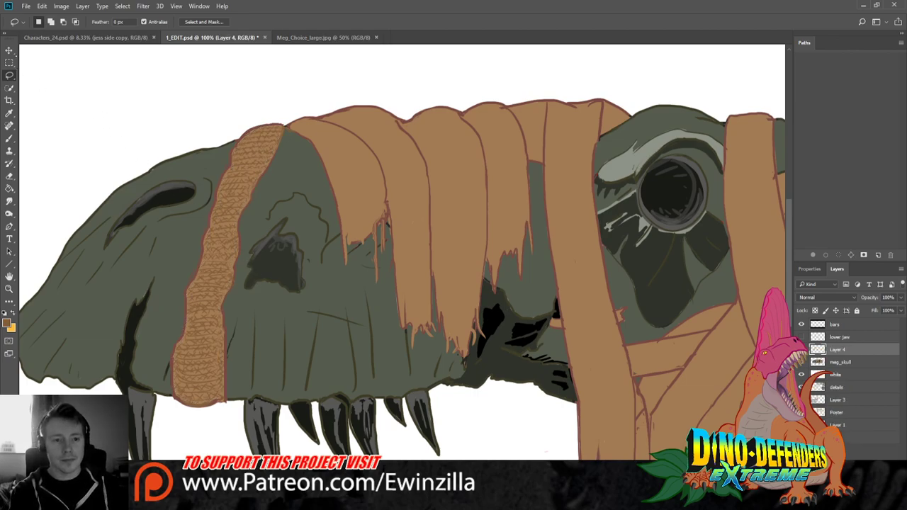
Move the copied weave onto the long bandage in front of the eye and flip it vertically
key("v")
mouse_move(243, 184)
left_mouse_down()
mouse_move(480, 189)
mouse_move(575, 162)
left_mouse_up()
left_click_drag(617, 111, 550, 505)
left_click_drag(570, 349, 602, 145)
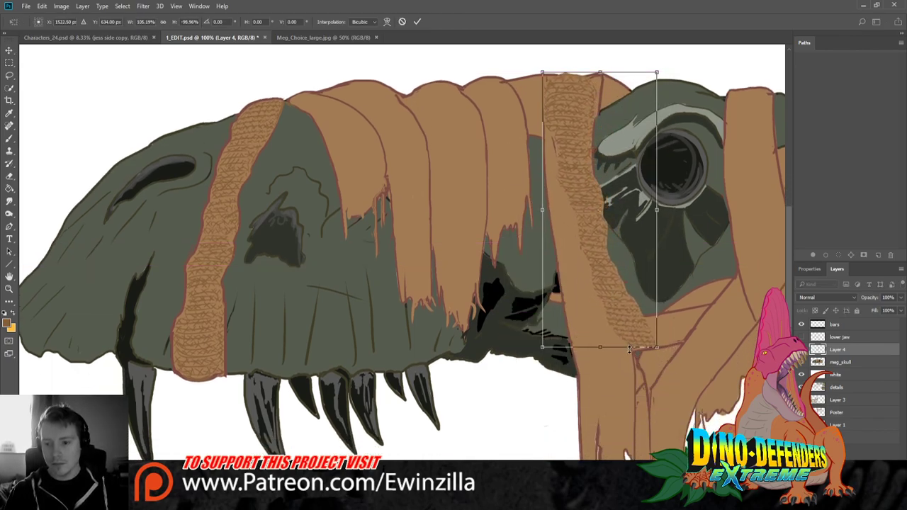
Lengthen, skew and slightly widen the weave so it follows the slanted bandage in front of the eye, and apply the transform
left_click_drag(601, 348, 581, 427)
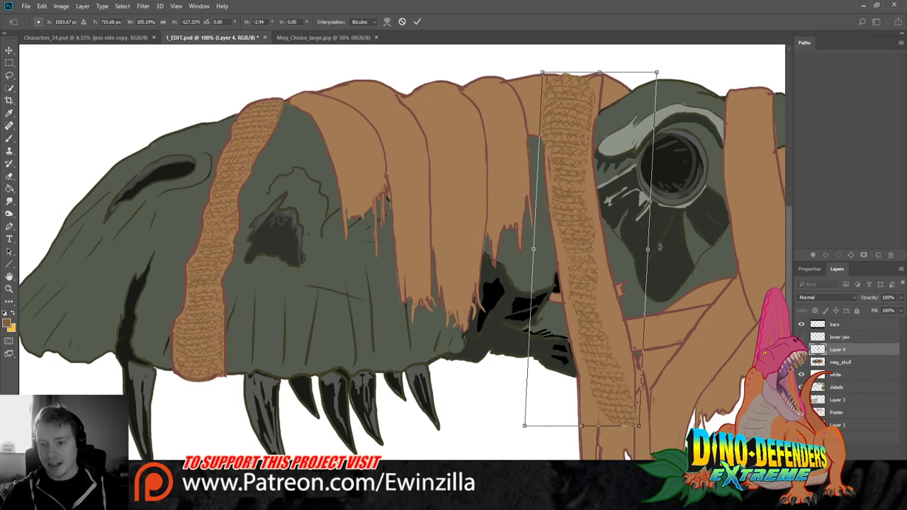
left_click_drag(648, 249, 662, 250)
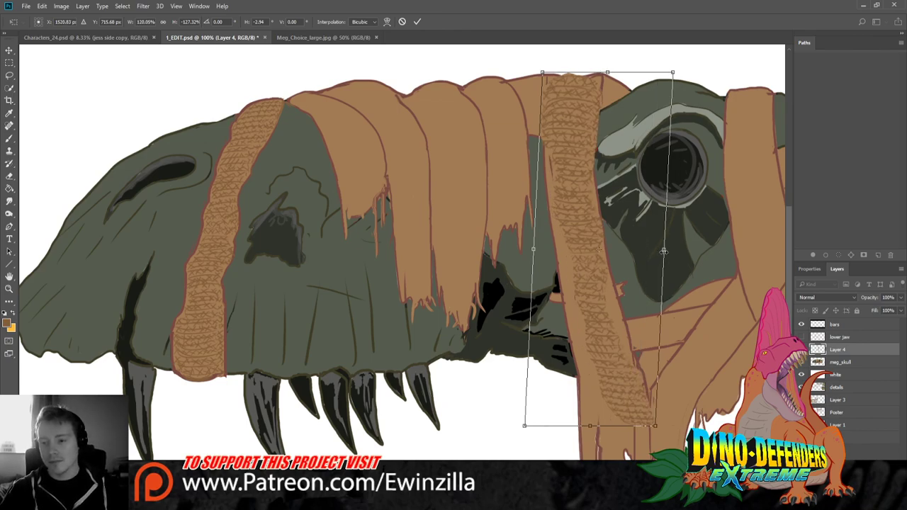
left_click_drag(664, 250, 631, 251)
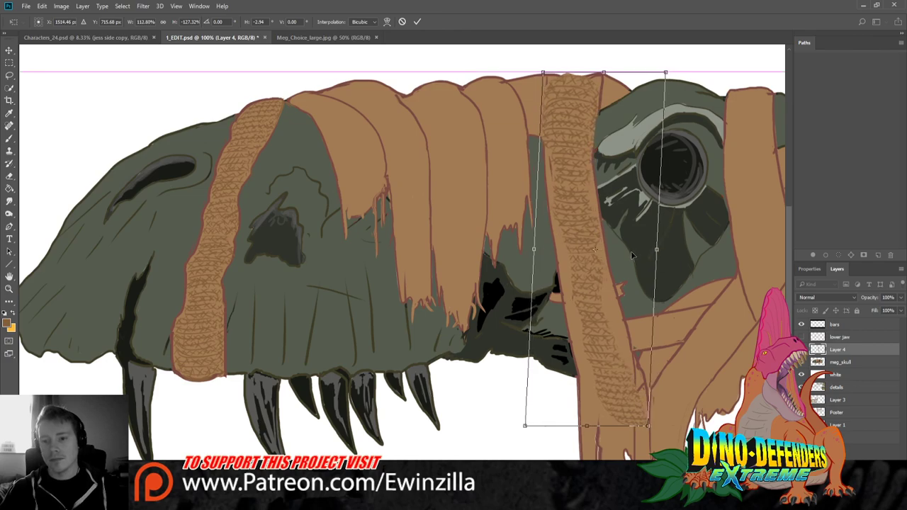
left_click_drag(735, 264, 735, 264)
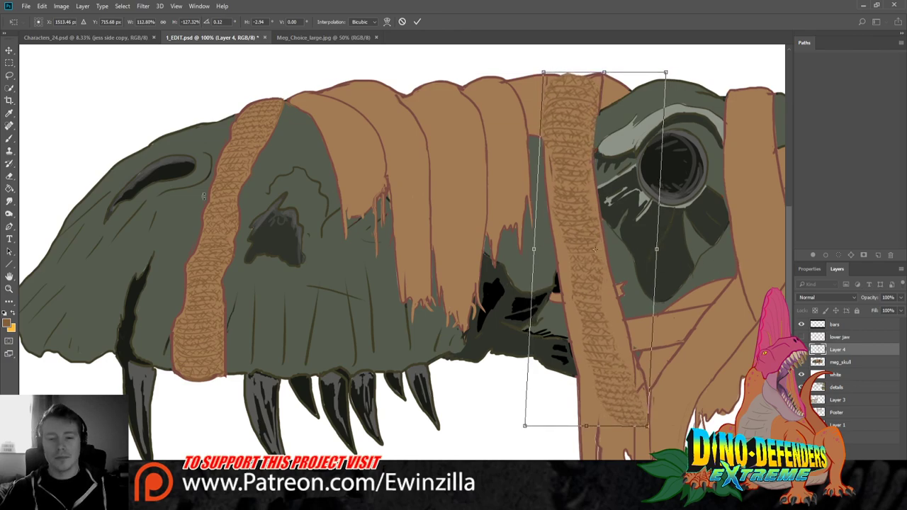
left_click(9, 74)
key("Return")
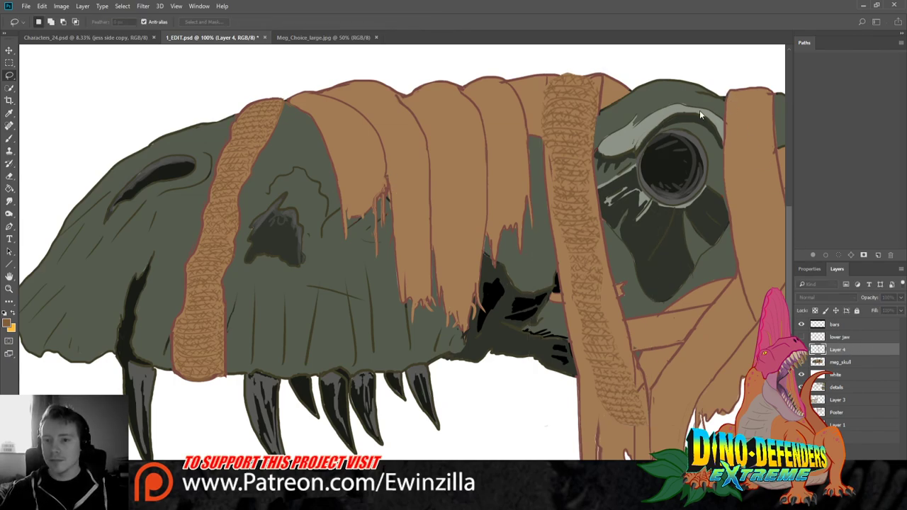
Duplicate the weave layer, move the copy over the hanging bandages, flip it both ways and shrink its height to about 76%
key("ctrl+j")
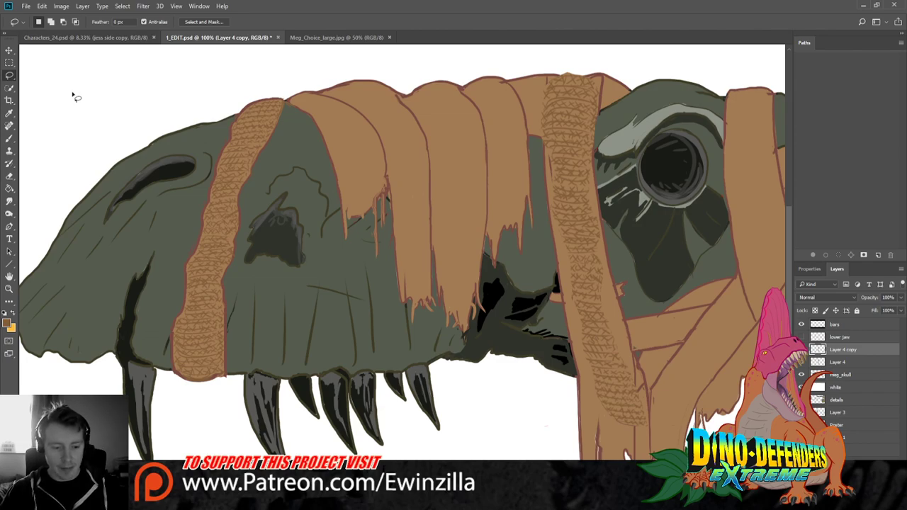
key("v")
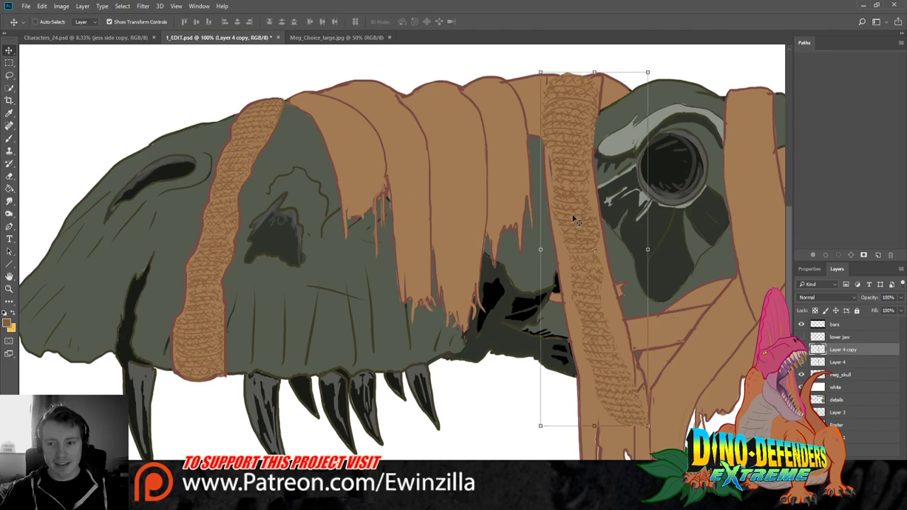
mouse_move(577, 212)
left_mouse_down()
mouse_move(597, 202)
mouse_move(521, 215)
mouse_move(532, 209)
left_mouse_up()
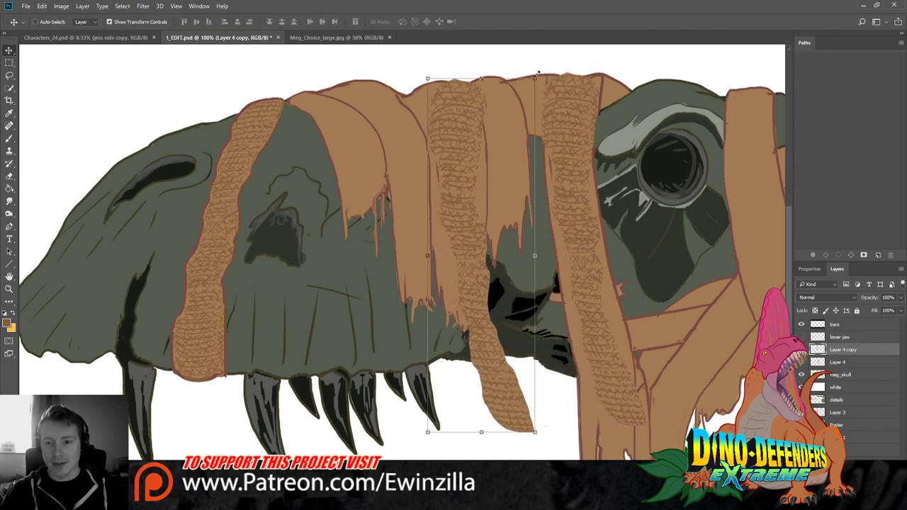
left_click_drag(537, 78, 494, 451)
left_click_drag(493, 358, 328, 180)
left_click_drag(366, 267, 413, 119)
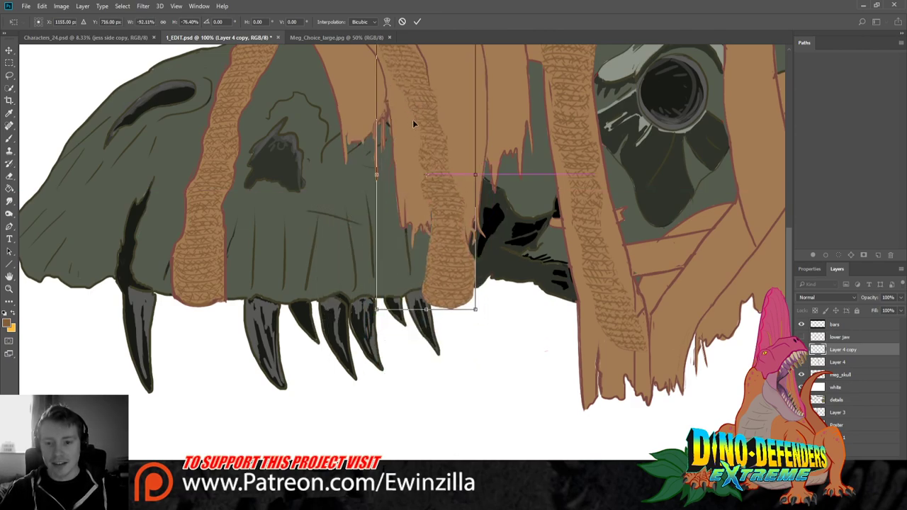
Position the copied weave over the second frayed hanging bandage and distort its corners to fit the bandage's outline
scroll(512, 319, "up", 2)
scroll(512, 319, "up", 2)
left_click_drag(432, 274, 416, 229)
scroll(407, 220, "up", 1)
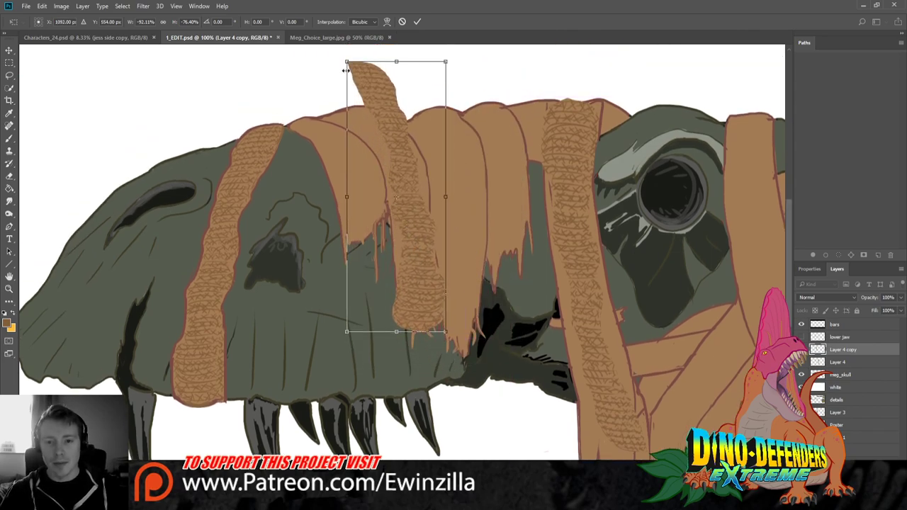
left_click_drag(347, 62, 339, 115)
left_click_drag(404, 230, 414, 218)
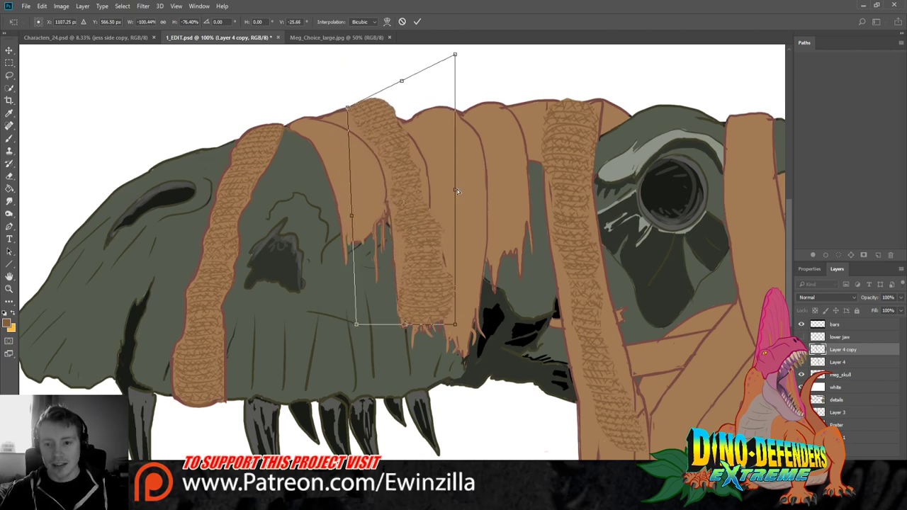
left_click_drag(457, 190, 440, 190)
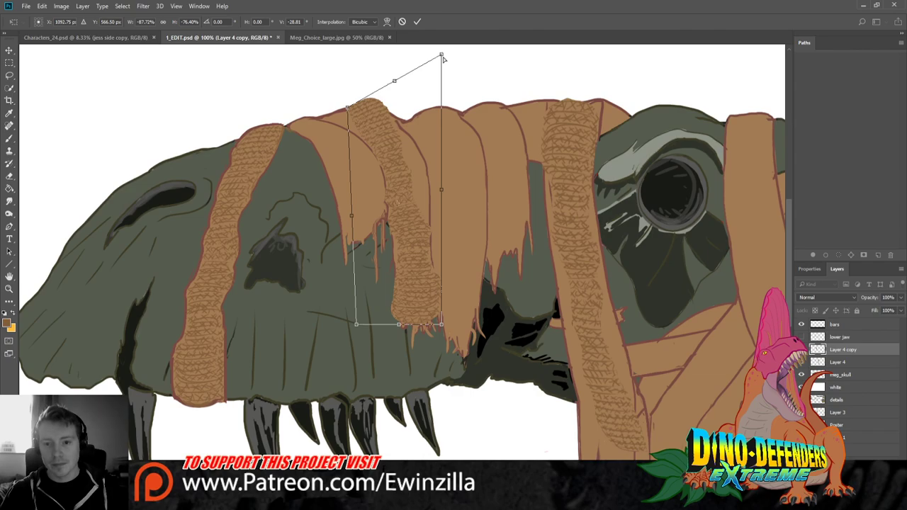
left_click_drag(439, 56, 438, 90)
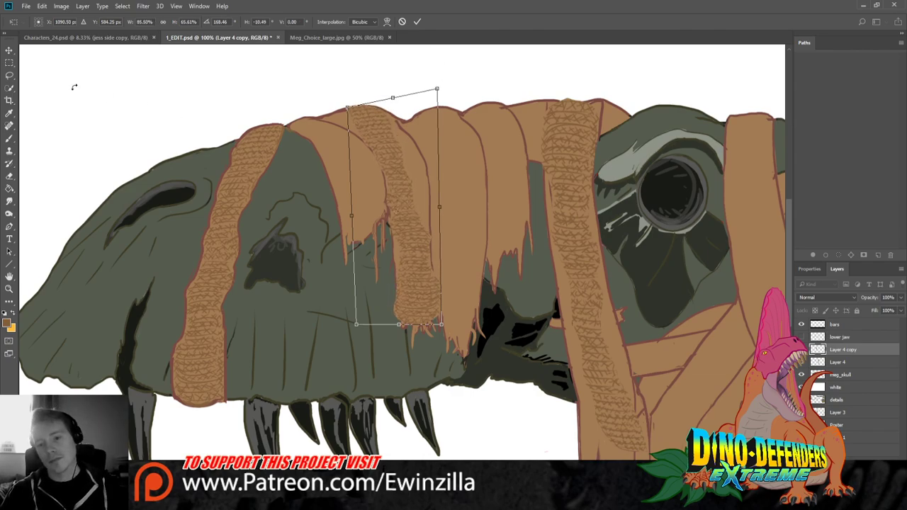
key("Return")
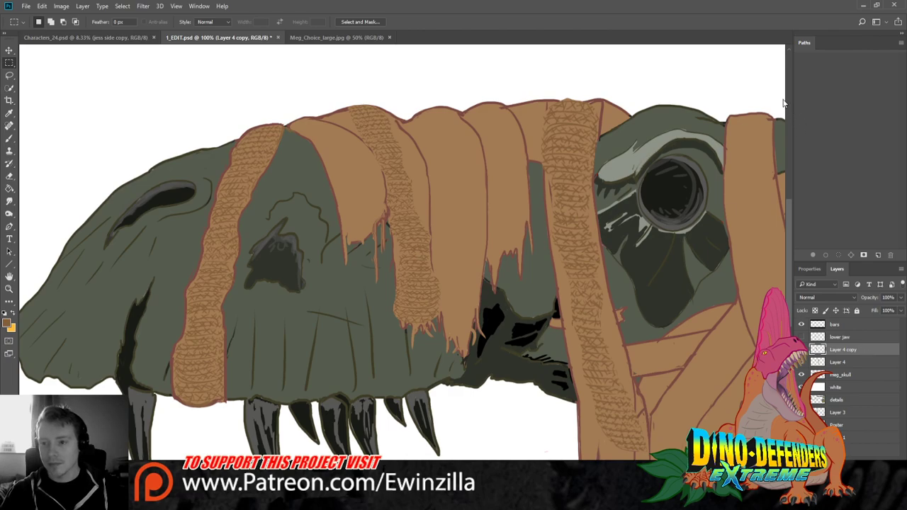
Duplicate that weave and flip, widen, rotate and distort the copy to fit the third hanging bandage
key("ctrl+j")
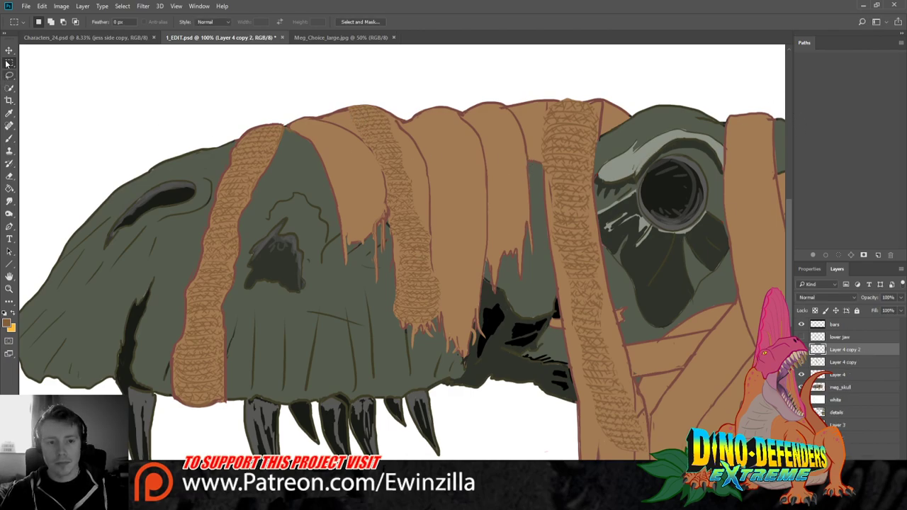
left_click(9, 50)
left_click_drag(418, 188, 494, 185)
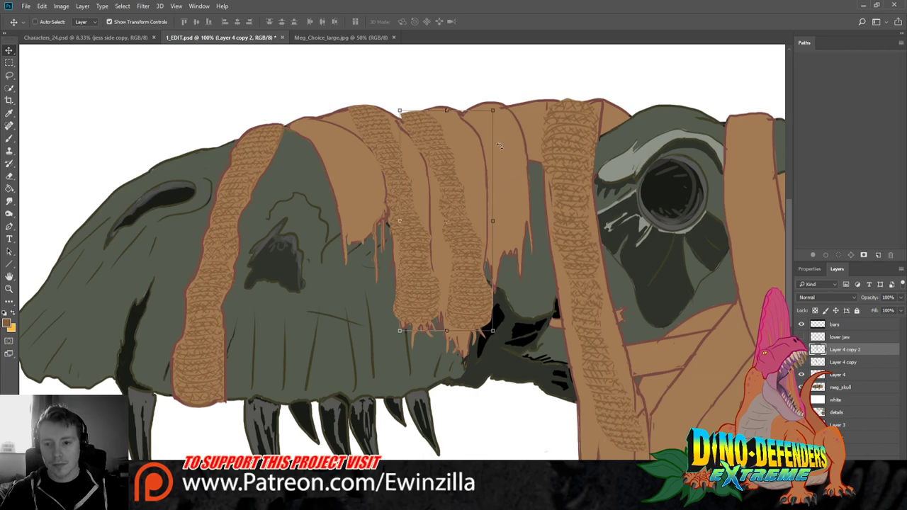
left_click_drag(506, 107, 402, 301)
left_click_drag(400, 220, 523, 221)
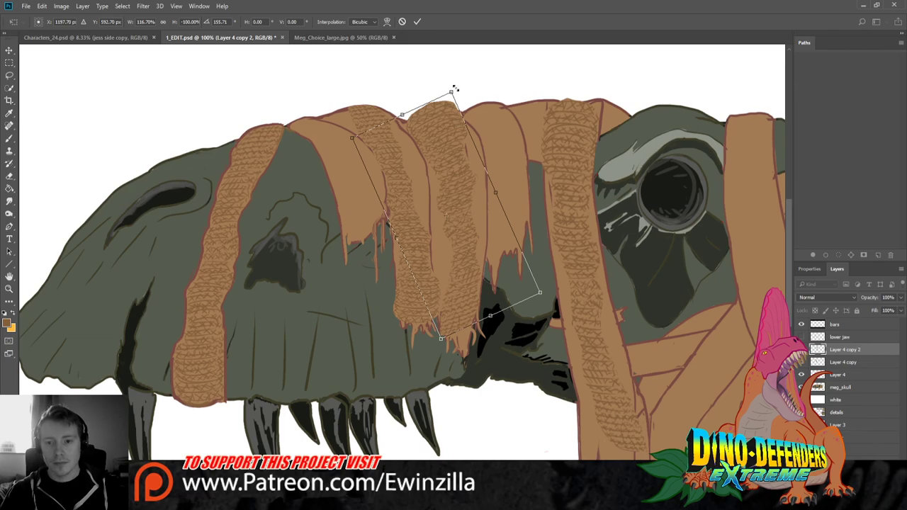
left_click_drag(451, 92, 451, 106)
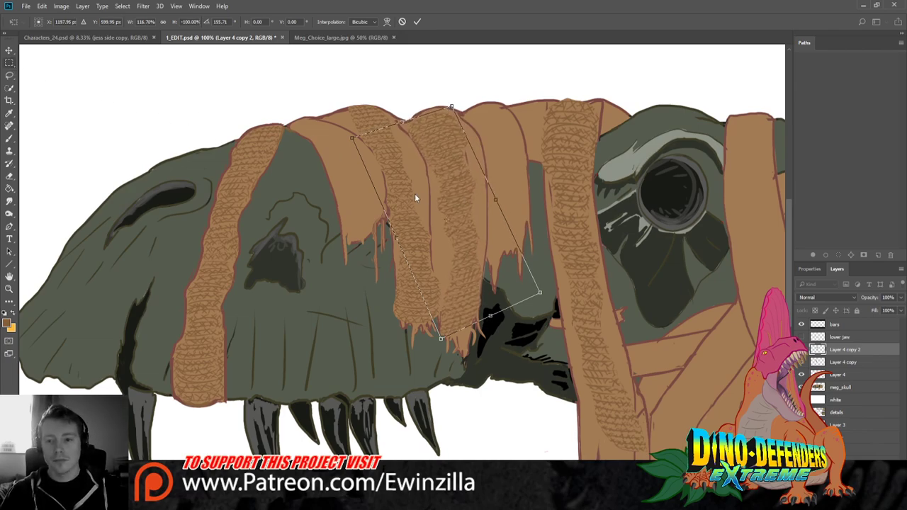
key("Return")
key("m")
Merge the two weave layers on the hanging bandages into one layer
scroll(402, 280, "right", 3)
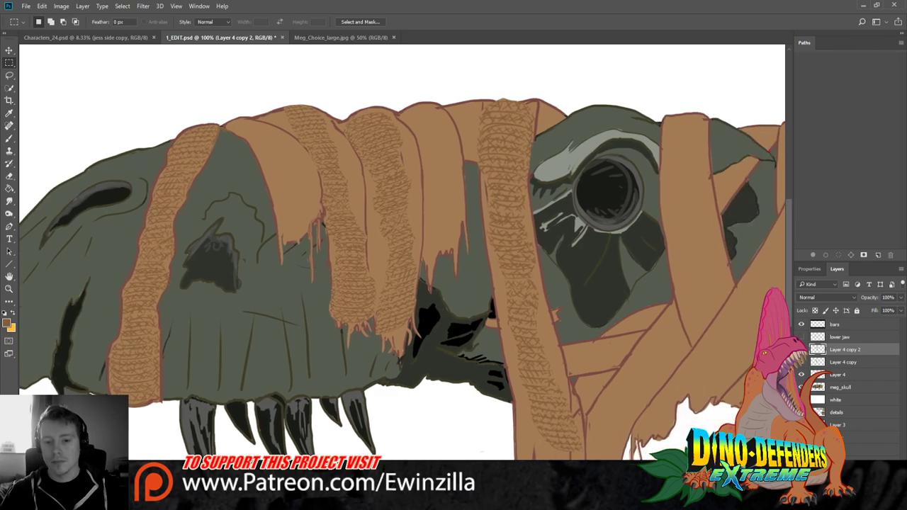
left_click(852, 364, "shift")
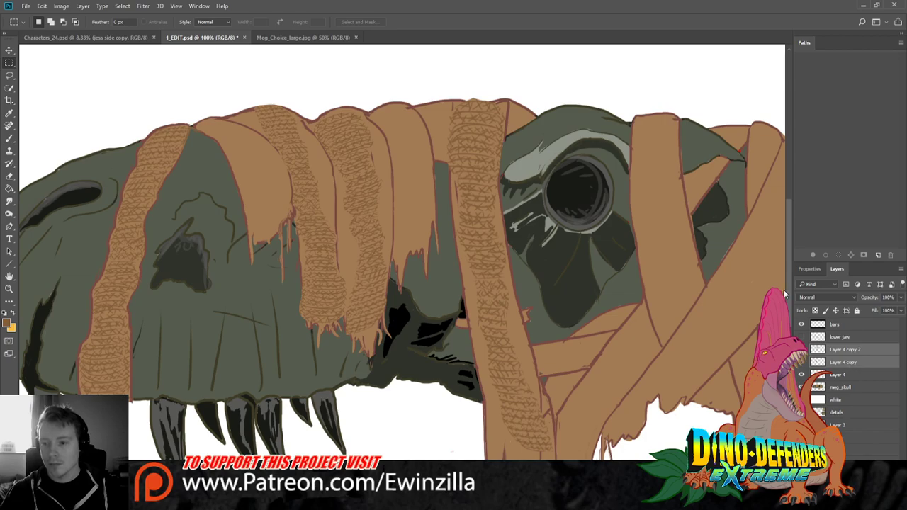
key("ctrl+e")
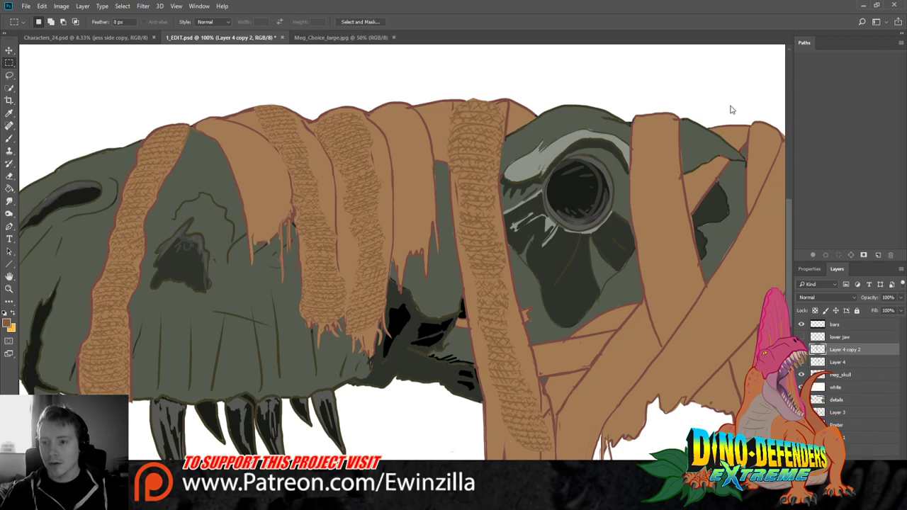
Duplicate the merged weave, rotate the copy about 46 degrees and place it over the wide diagonal bandage behind the eye
left_click_drag(467, 128, 466, 127)
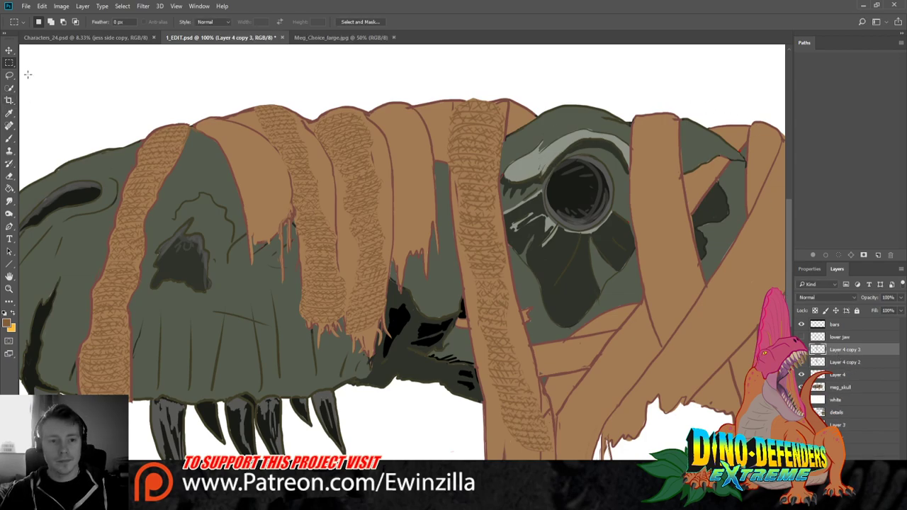
left_click(9, 50)
left_click_drag(368, 179, 664, 329)
left_click_drag(765, 292, 738, 342)
scroll(404, 248, "right", 3)
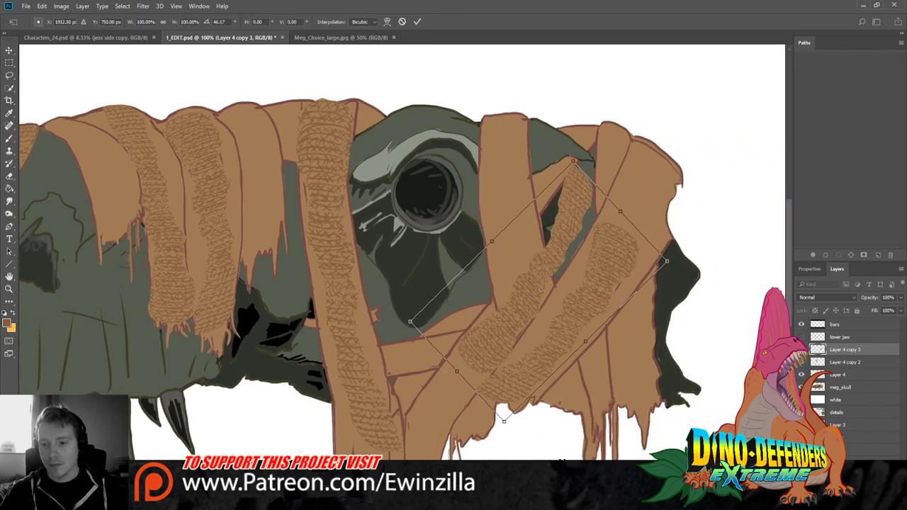
left_click_drag(558, 292, 601, 231)
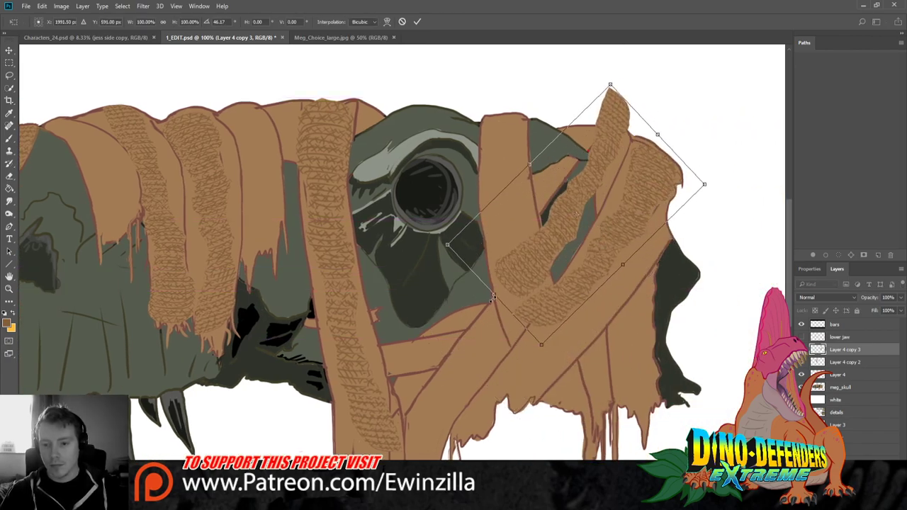
Enlarge and skew the rotated weave so it runs down the whole diagonal bandage, and apply the transform
left_click_drag(499, 313, 491, 468)
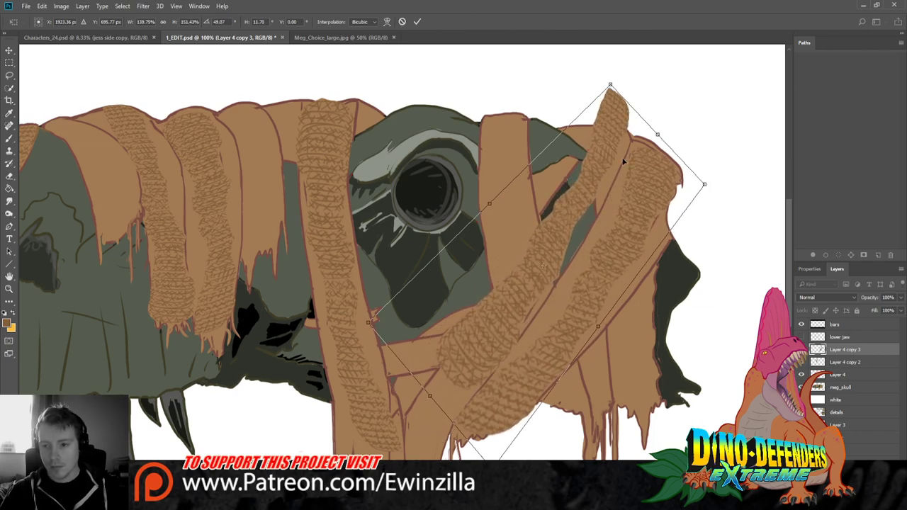
left_click_drag(658, 134, 651, 140)
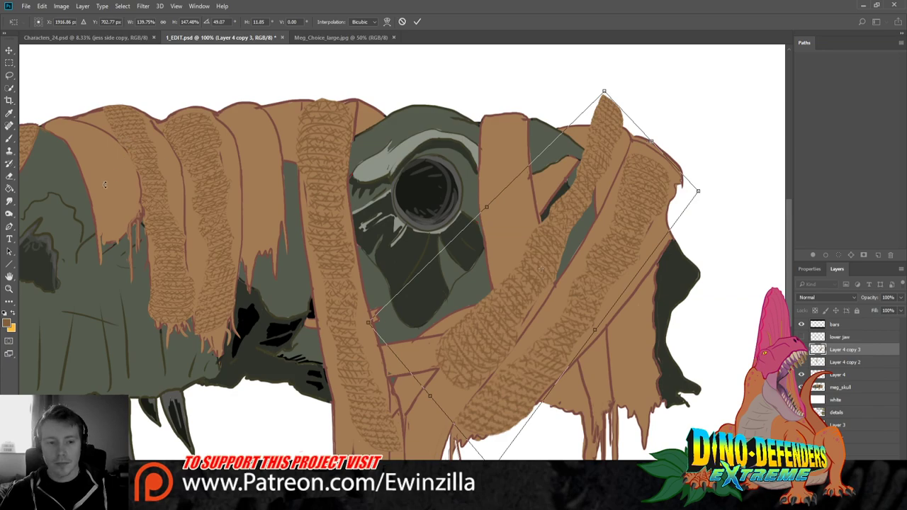
key("Return")
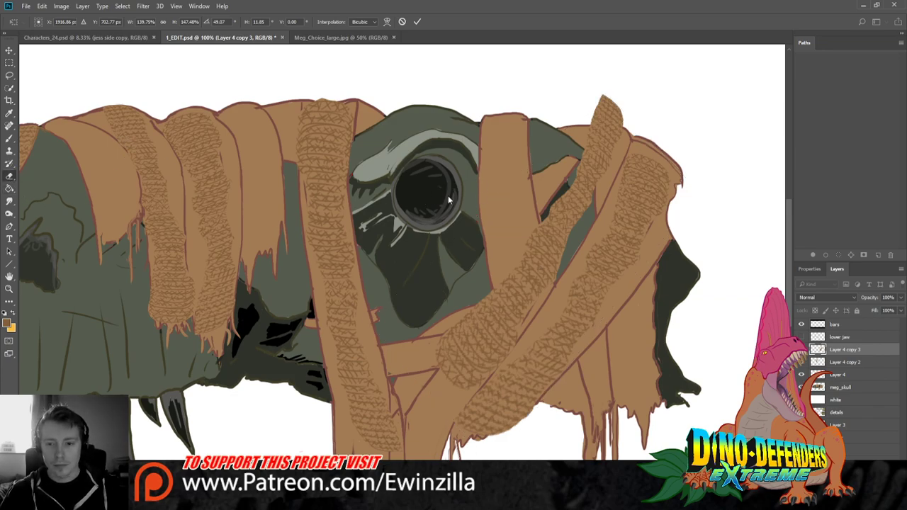
Erase the surplus second weave strip beside the diagonal bandage, keeping a small patch on the narrow upper bandage
key("e")
left_click_drag(603, 80, 603, 124)
mouse_move(586, 164)
left_mouse_down()
mouse_move(586, 186)
mouse_move(536, 292)
mouse_move(491, 361)
mouse_move(415, 357)
mouse_move(447, 370)
mouse_move(431, 358)
mouse_move(592, 368)
mouse_move(488, 361)
left_mouse_up()
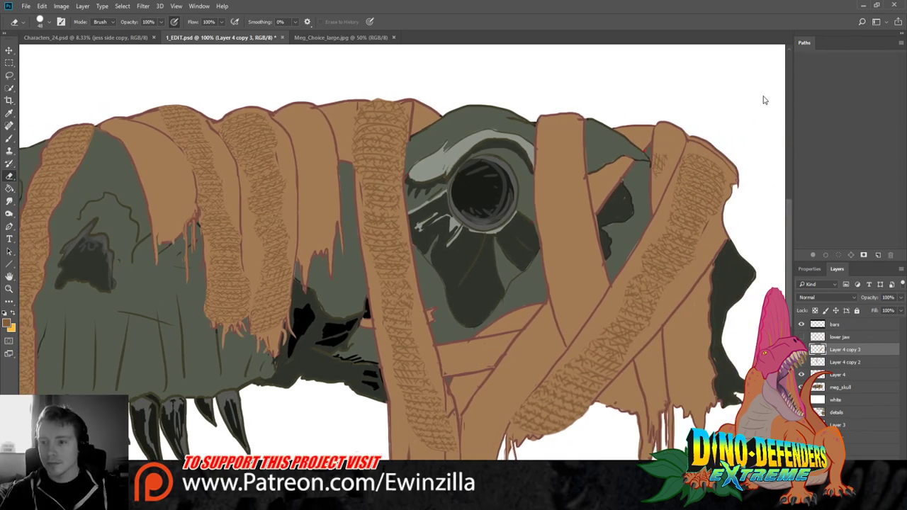
Duplicate the diagonal weave layer, then flip, rotate and skew the copy over the upright bandage just behind the eye
left_click_drag(398, 147, 398, 146)
key("ctrl+j")
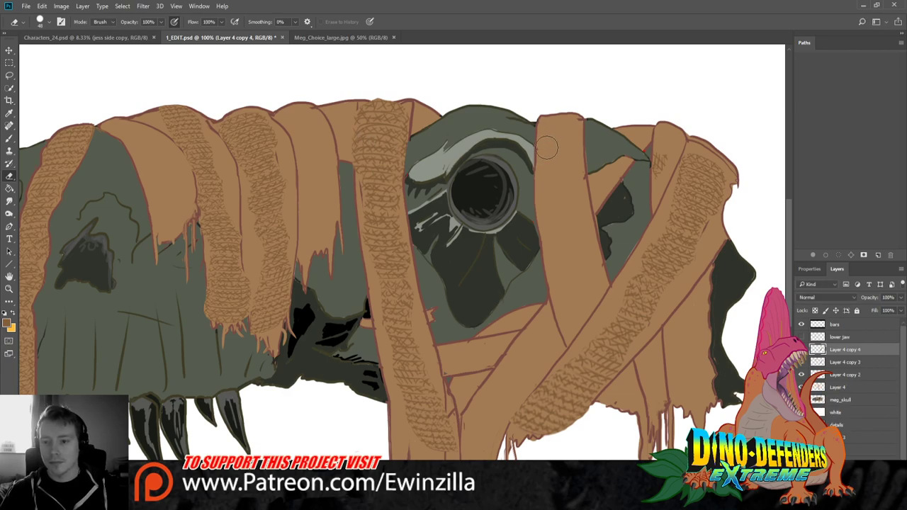
key("v")
left_click_drag(736, 154, 383, 290)
left_click_drag(446, 323, 594, 158)
left_click_drag(670, 141, 353, 294)
left_click_drag(494, 299, 487, 331)
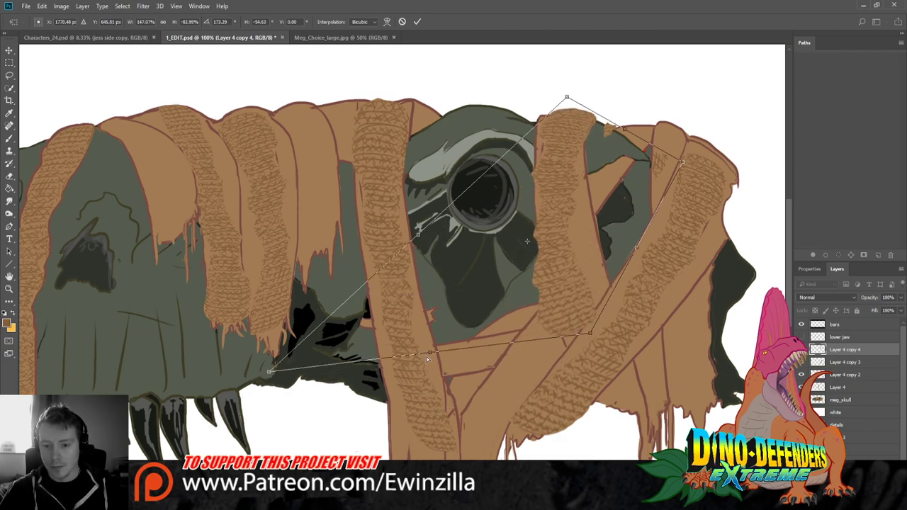
Stretch the weave down the upright bandage behind the eye and erase the parts spilling past the bandage and onto the diagonal one
left_click_drag(428, 359, 454, 375)
left_click_drag(567, 97, 571, 103)
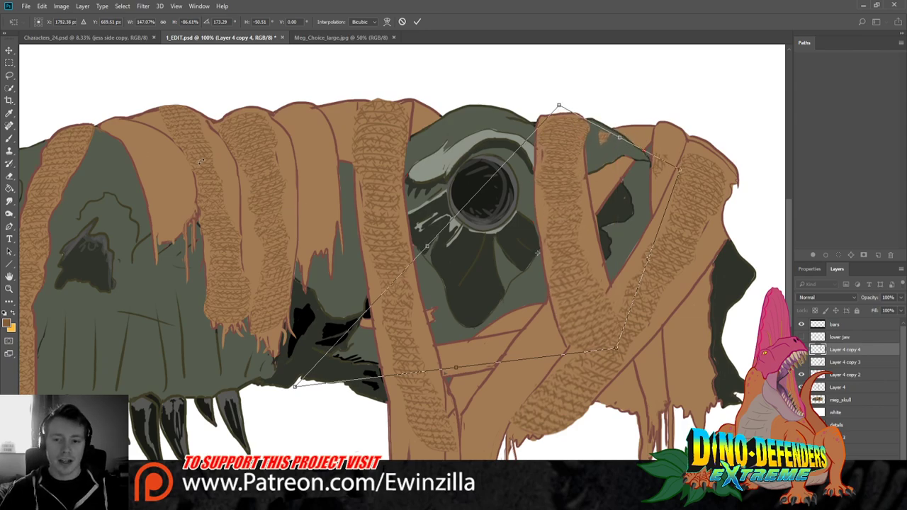
left_click(9, 62)
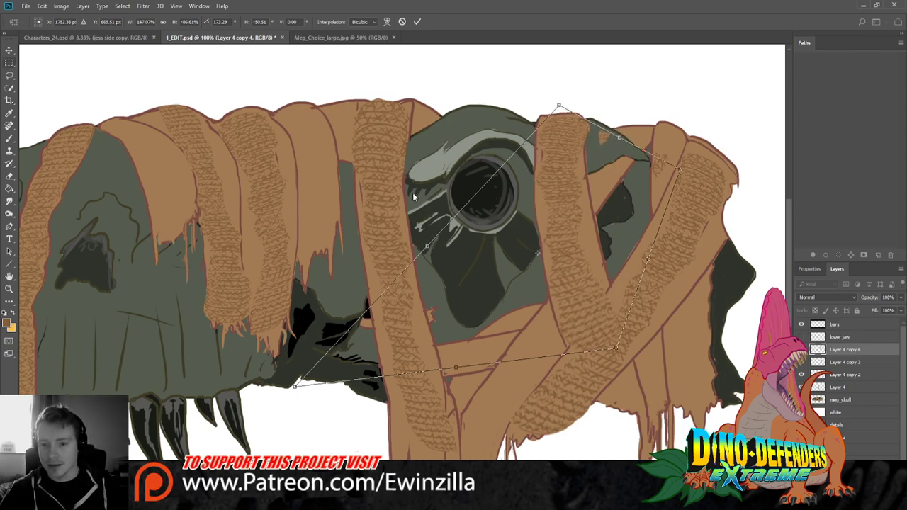
left_click(9, 176)
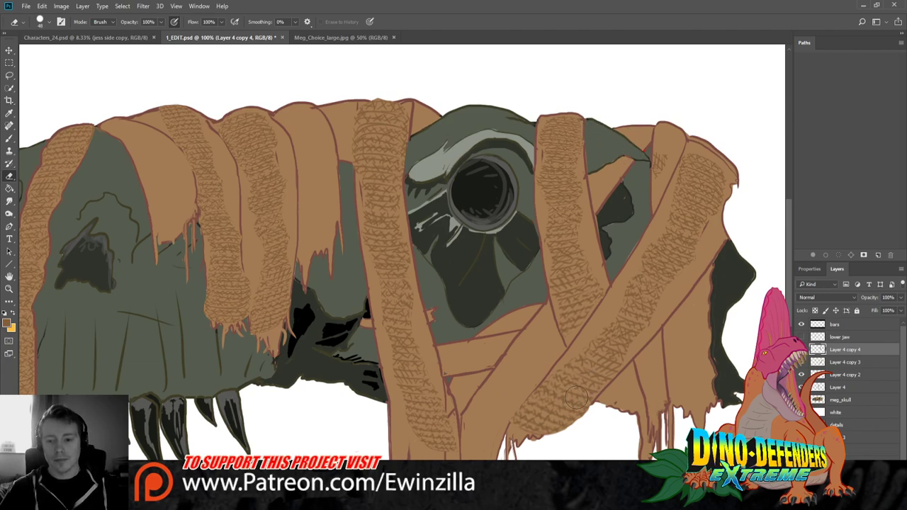
scroll(402, 280, "left", 2)
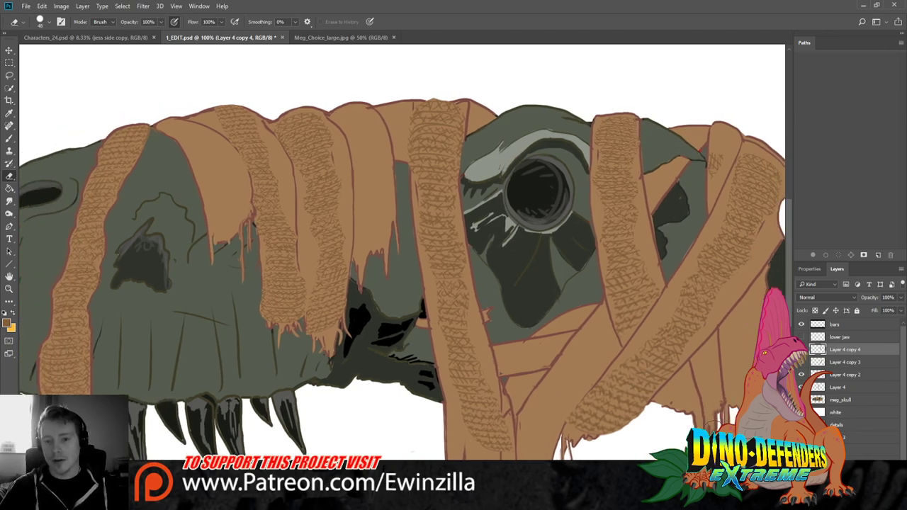
Merge Layer 4 and its copies 2, 3 and 4 into a single weave layer
left_click(849, 362, "shift")
left_click(847, 375, "shift")
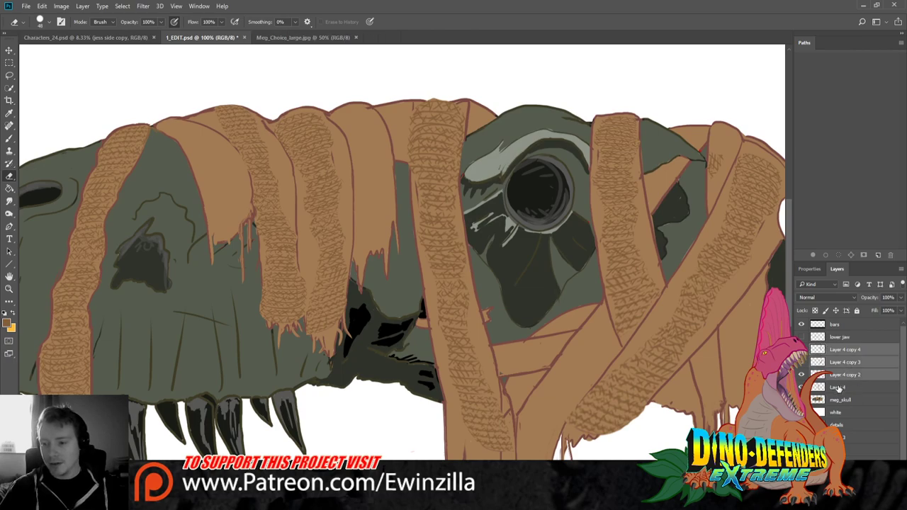
left_click(838, 388, "shift")
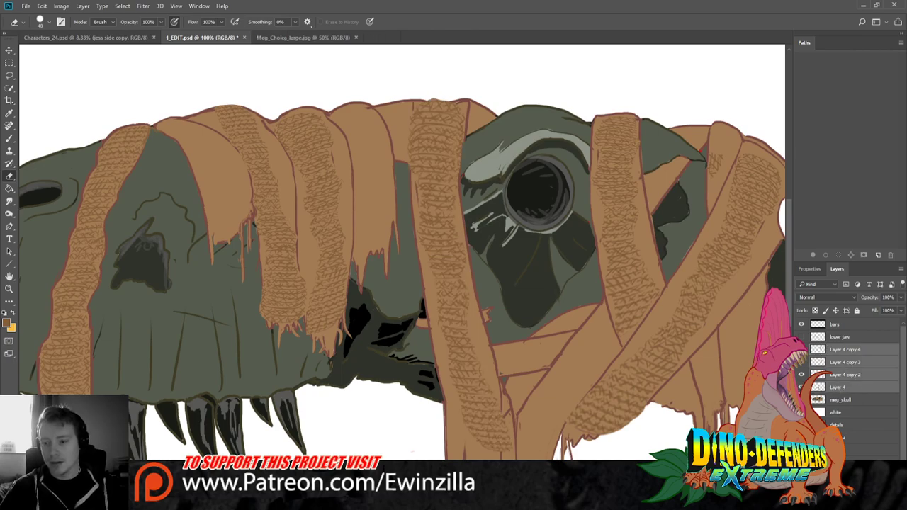
key("ctrl+e")
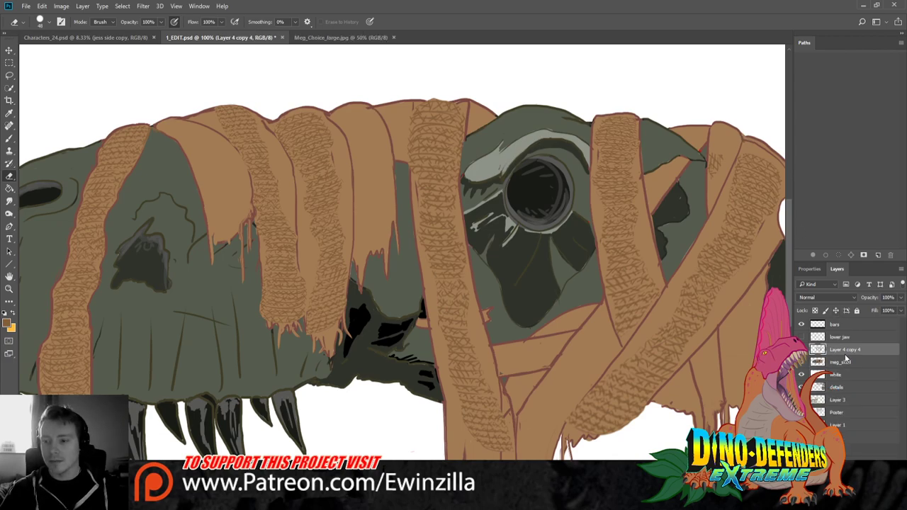
key("ctrl+u")
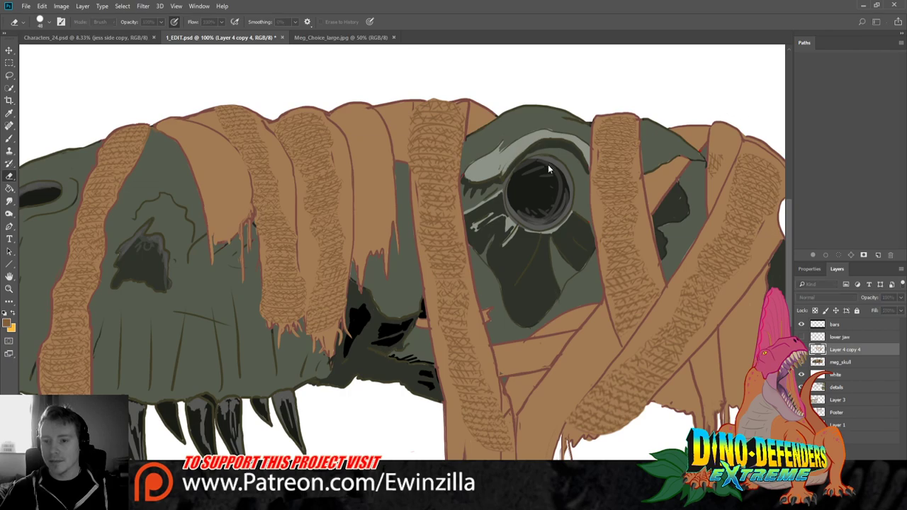
Duplicate the merged weave layer and shift the copy towards the snout over the bare bandage areas
key("ctrl+j")
left_click(9, 50)
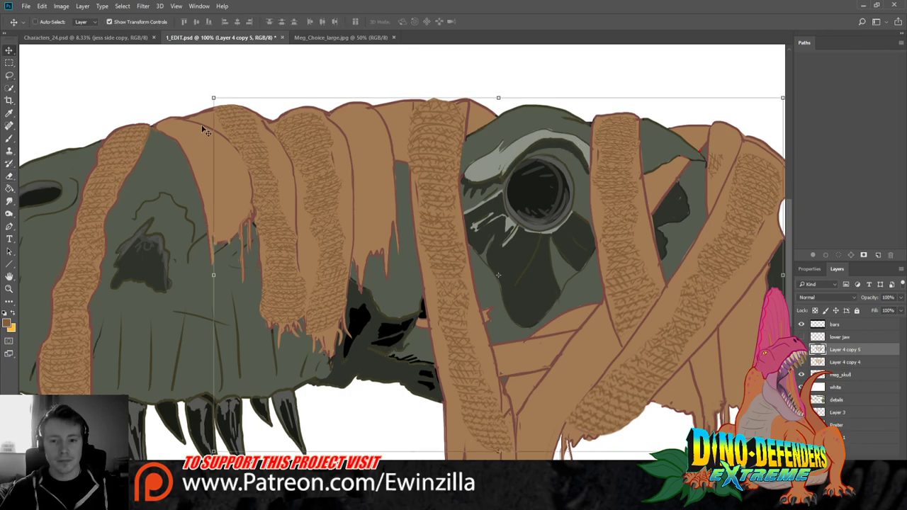
left_click_drag(204, 130, 277, 159)
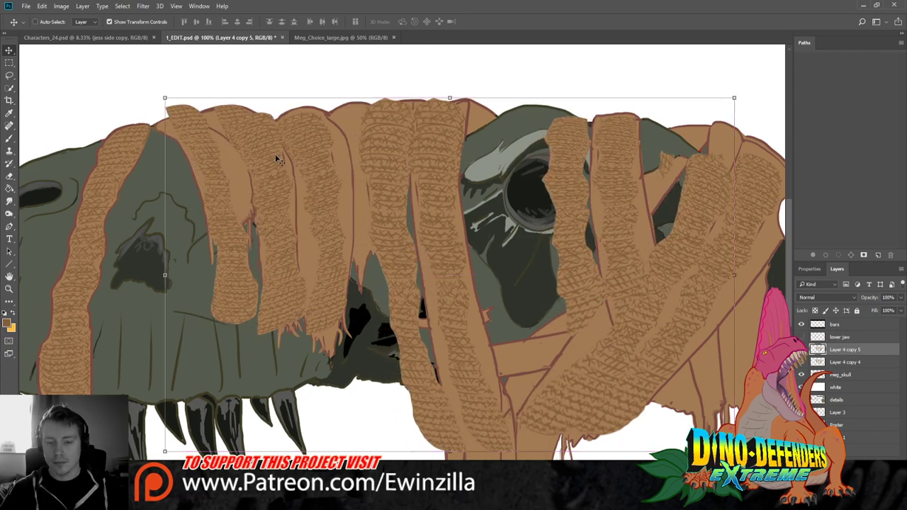
Set the weave copy's opacity to 58% and erase its parts spilling over the eye, the skull and the background
left_click(9, 176)
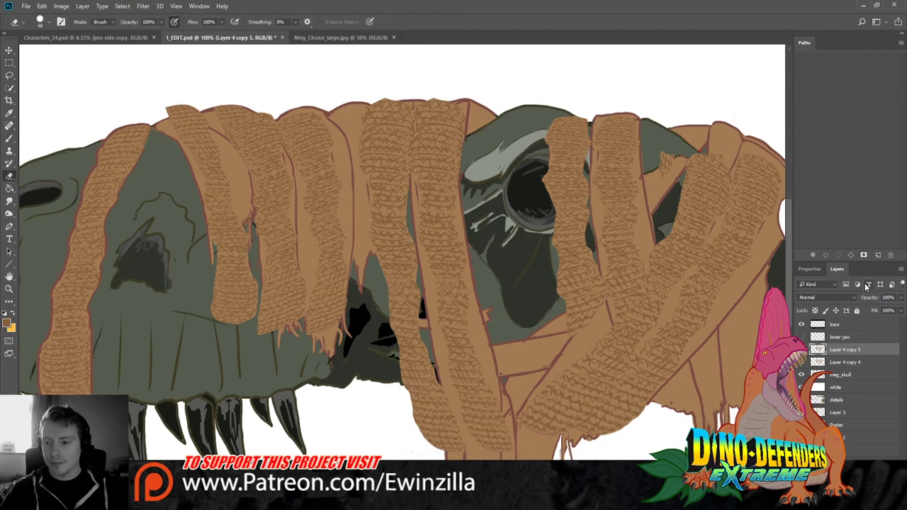
left_click_drag(900, 298, 886, 308)
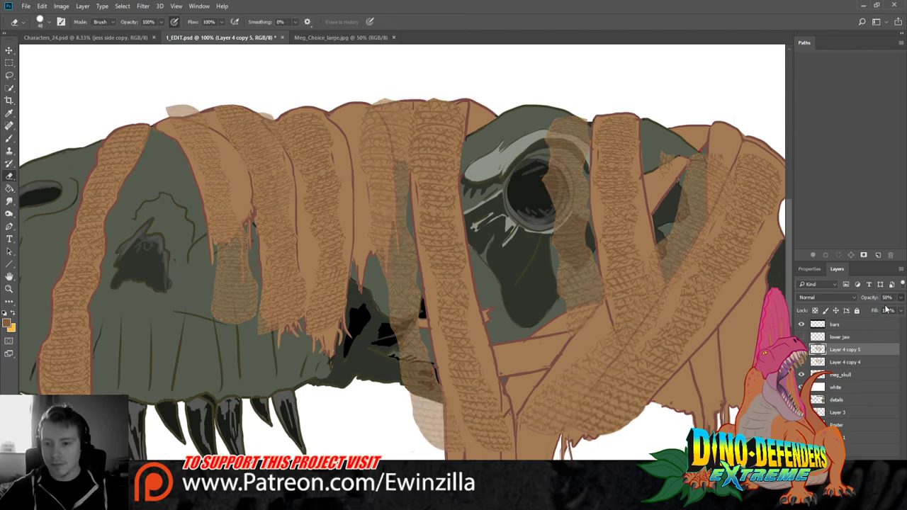
mouse_move(538, 135)
left_mouse_down()
mouse_move(577, 178)
mouse_move(564, 273)
mouse_move(577, 296)
mouse_move(584, 261)
mouse_move(587, 284)
mouse_move(673, 220)
mouse_move(663, 262)
mouse_move(685, 228)
mouse_move(699, 161)
mouse_move(699, 205)
mouse_move(693, 165)
mouse_move(671, 183)
mouse_move(682, 177)
left_mouse_up()
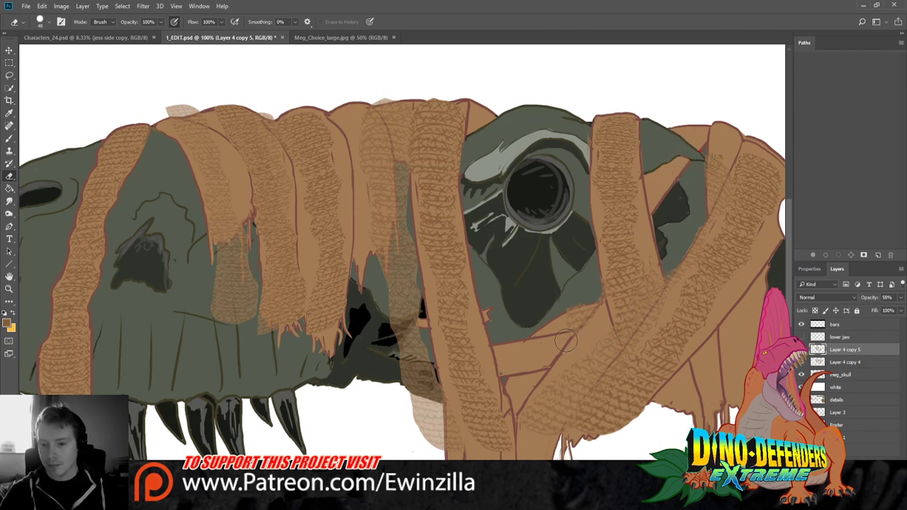
mouse_move(246, 243)
left_mouse_down()
mouse_move(218, 273)
mouse_move(245, 240)
mouse_move(226, 297)
mouse_move(242, 262)
left_mouse_up()
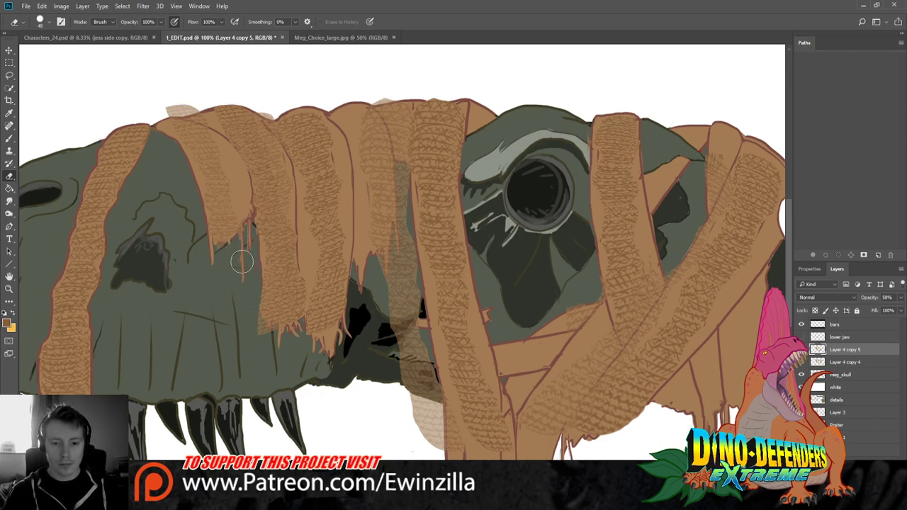
mouse_move(186, 120)
left_mouse_down()
mouse_move(186, 91)
mouse_move(173, 107)
mouse_move(229, 95)
left_mouse_up()
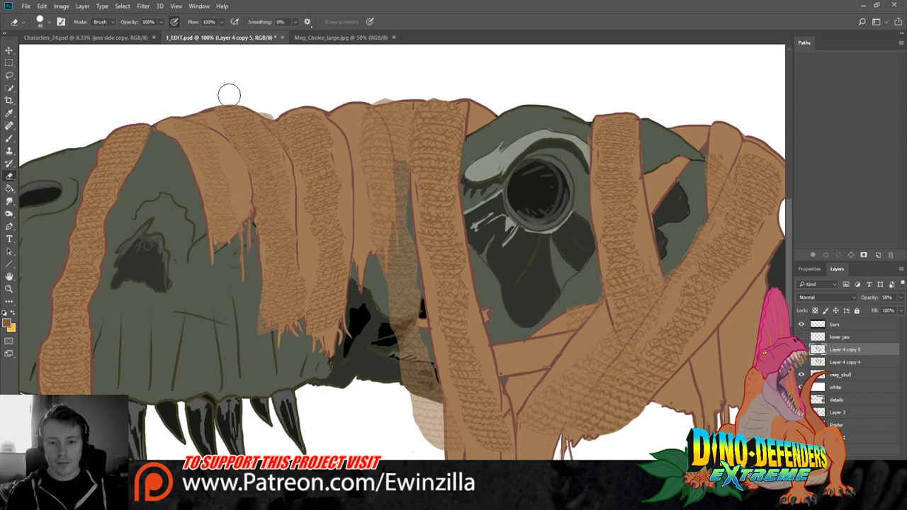
mouse_move(382, 292)
left_mouse_down()
mouse_move(403, 210)
mouse_move(411, 107)
mouse_move(401, 86)
mouse_move(368, 97)
mouse_move(359, 90)
mouse_move(375, 101)
mouse_move(403, 197)
mouse_move(388, 297)
mouse_move(402, 265)
mouse_move(410, 320)
mouse_move(388, 348)
mouse_move(401, 340)
mouse_move(412, 366)
mouse_move(413, 408)
mouse_move(426, 371)
mouse_move(431, 421)
mouse_move(438, 396)
mouse_move(418, 348)
mouse_move(451, 434)
left_mouse_up()
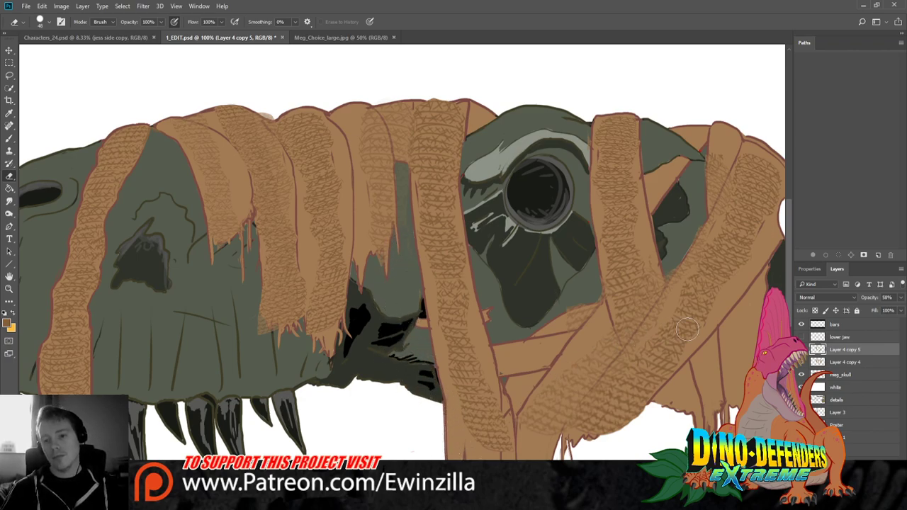
Merge both weave layers with meg_skull and hand-draw the missing weave across the short hanging bandage nearest the snout
left_click(848, 363, "shift")
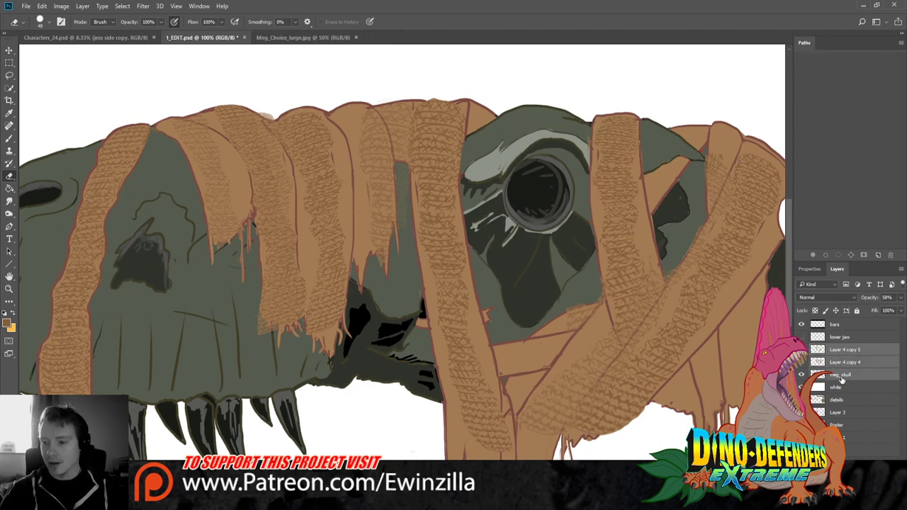
key("ctrl+e")
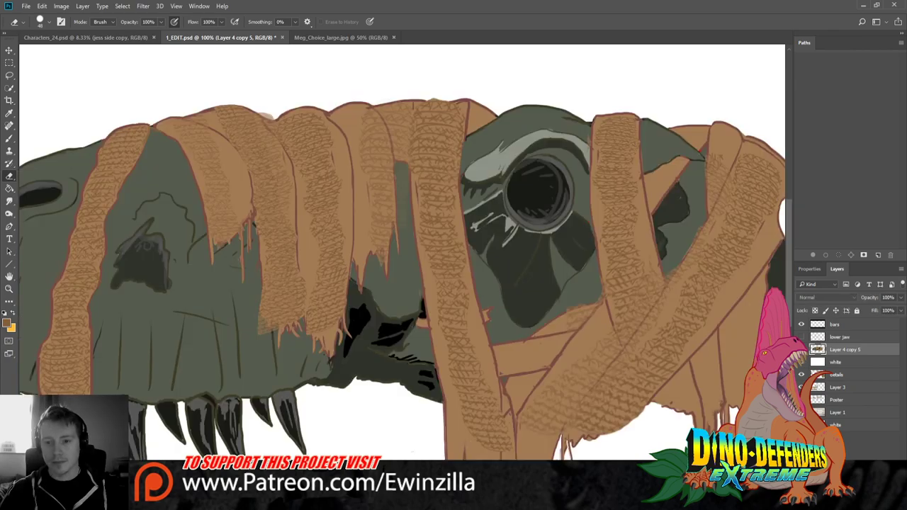
left_click(6, 140)
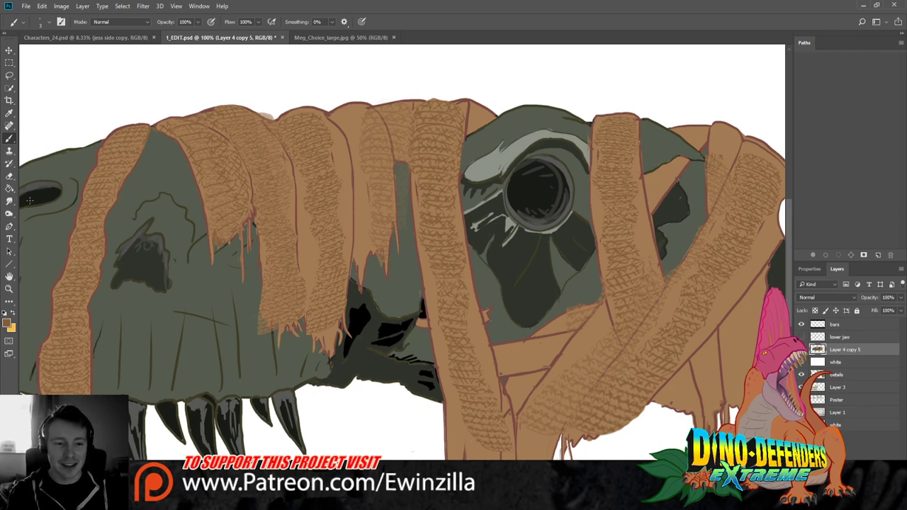
Draw the missing weave on the two long hanging bandages and smudge away the weave spilling past their upper edge and frayed ends
key("r")
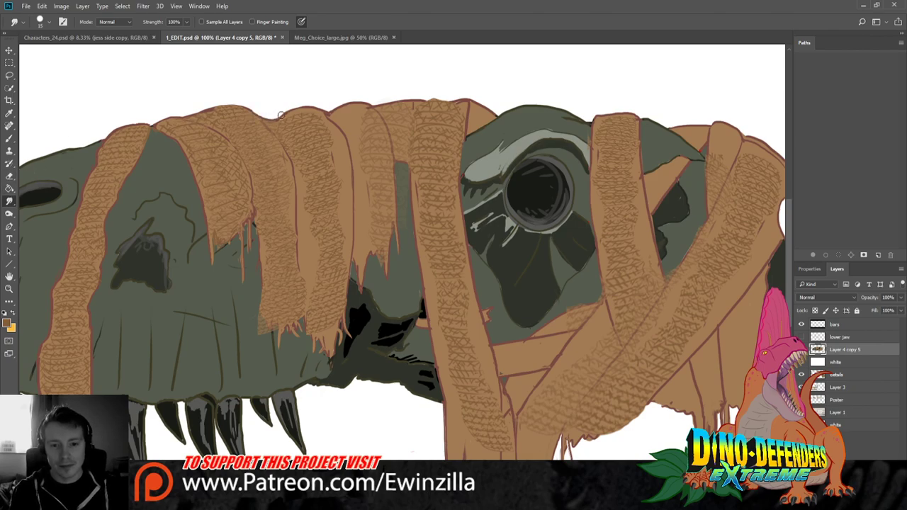
left_click(10, 138)
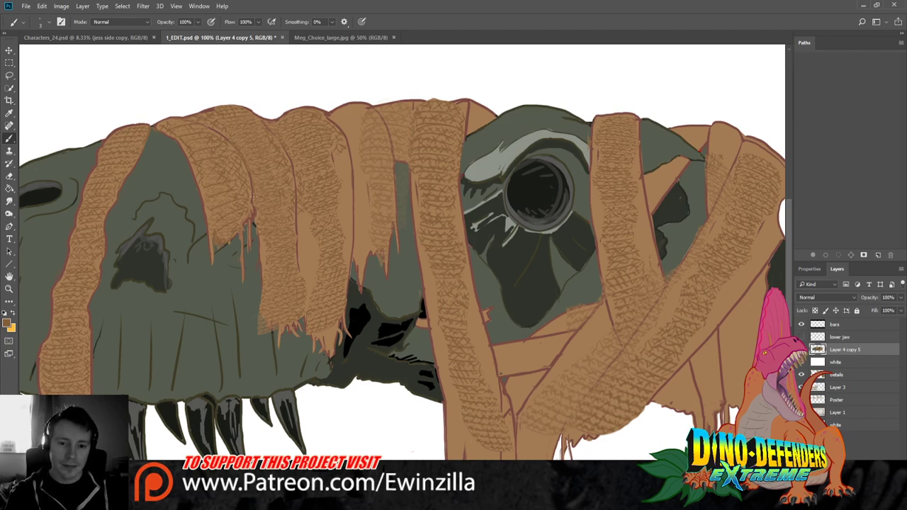
left_click_drag(253, 187, 321, 170)
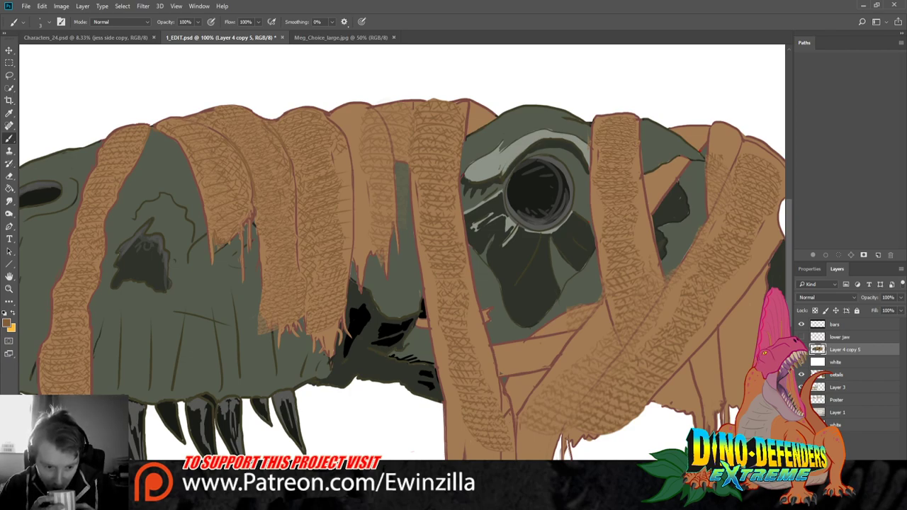
key("r")
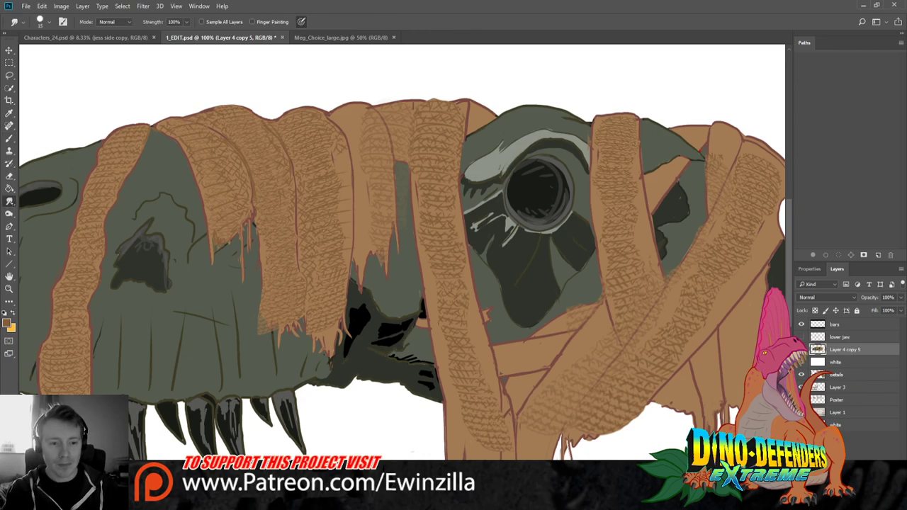
mouse_move(257, 320)
left_mouse_down()
mouse_move(268, 333)
mouse_move(285, 319)
left_mouse_up()
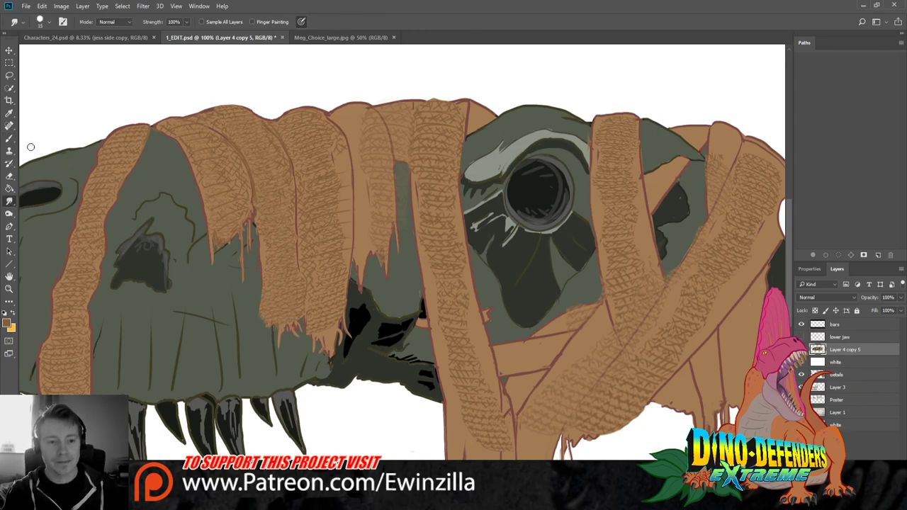
Draw the weave over the last hanging bandage before the eye and on the small bandage piece above the brow
key("b")
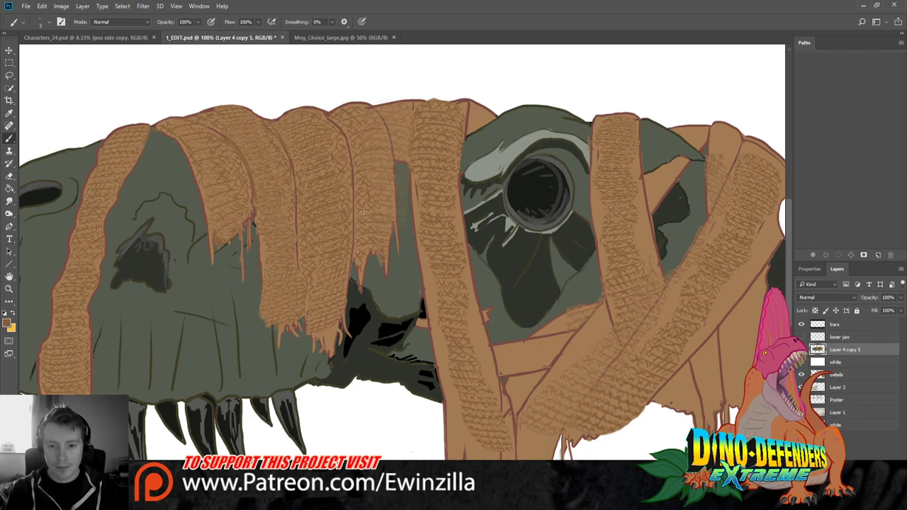
mouse_move(387, 192)
left_mouse_down()
mouse_move(370, 192)
mouse_move(366, 166)
left_mouse_up()
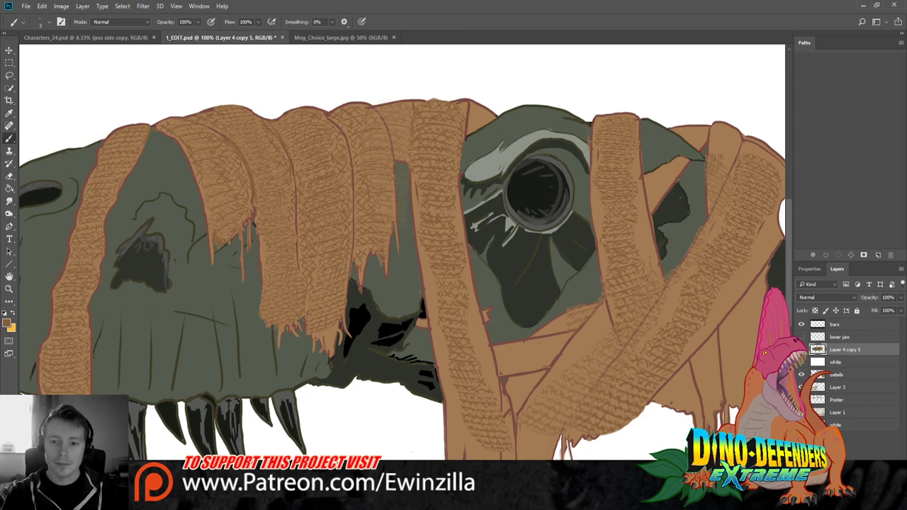
left_click_drag(382, 113, 395, 148)
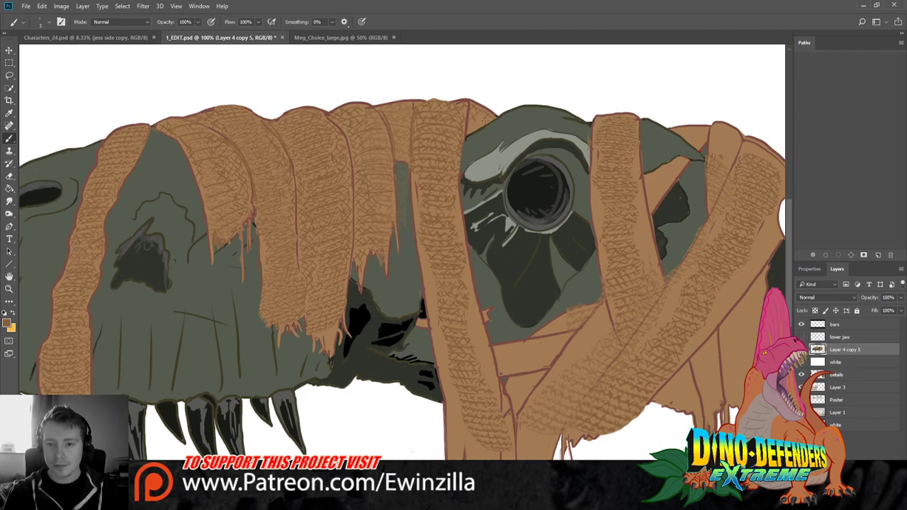
left_click_drag(469, 124, 470, 132)
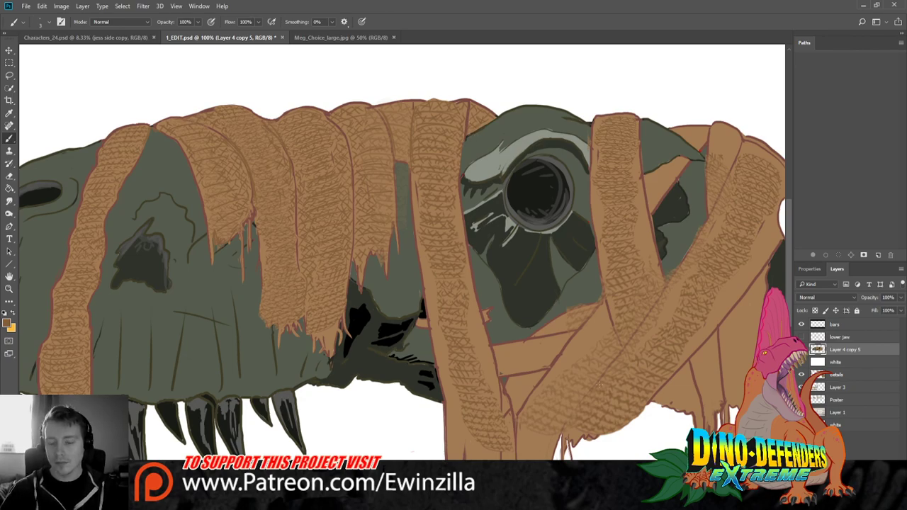
Extend the hand-drawn weave down the lower end of the tall bandage before the eye and add strokes to the neighbouring hanging bandage
scroll(402, 281, "right", 3)
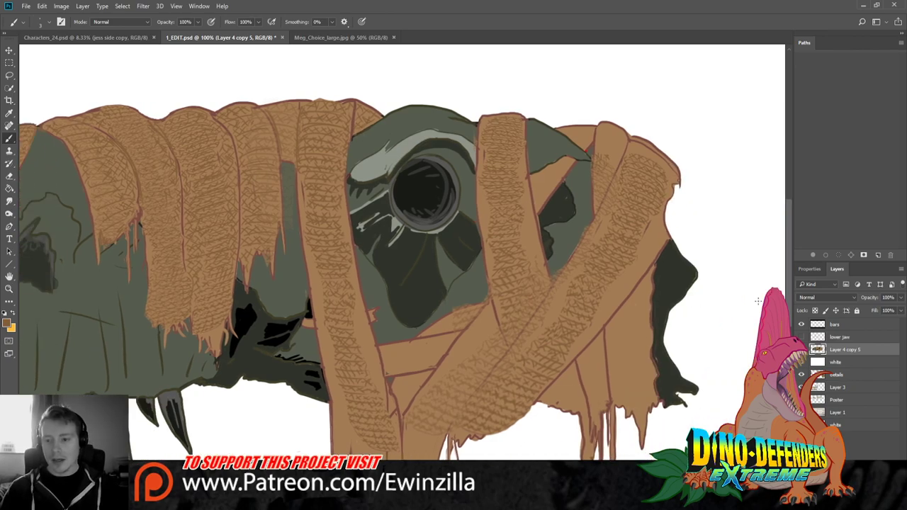
scroll(402, 253, "down", 2)
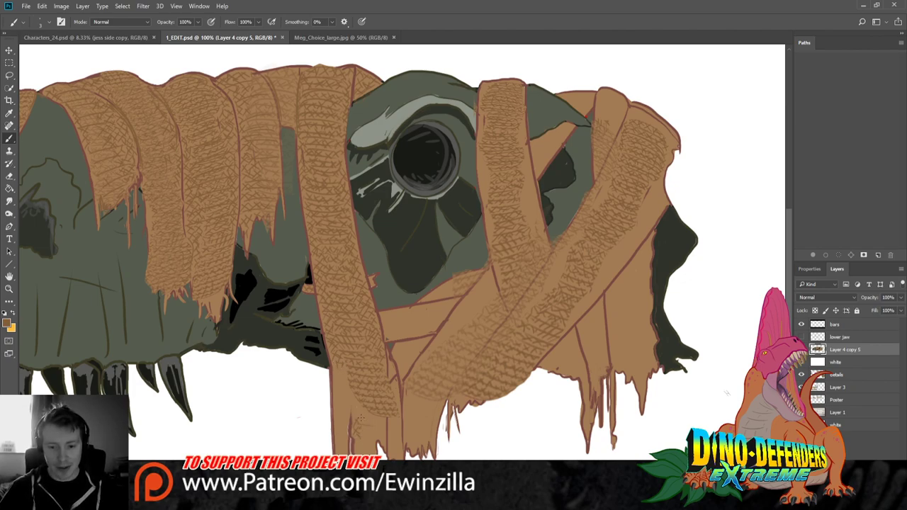
left_click_drag(370, 426, 386, 421)
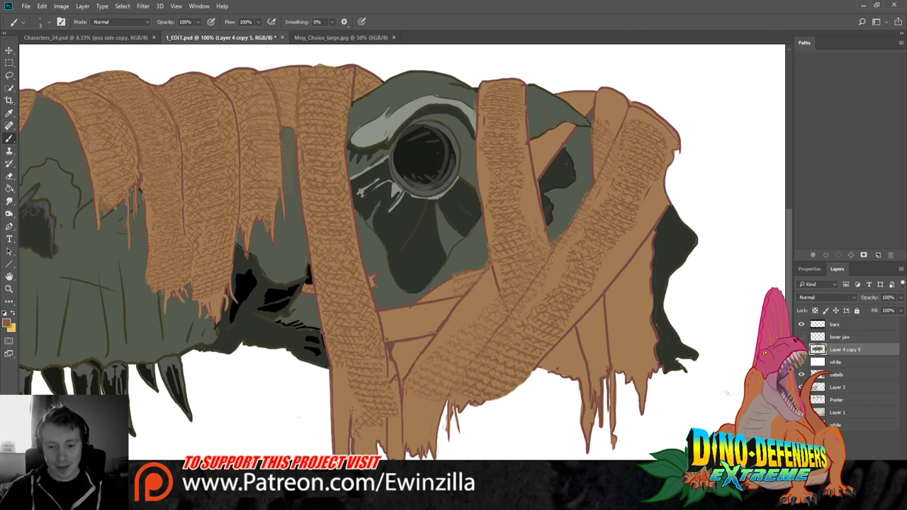
left_click_drag(338, 407, 366, 392)
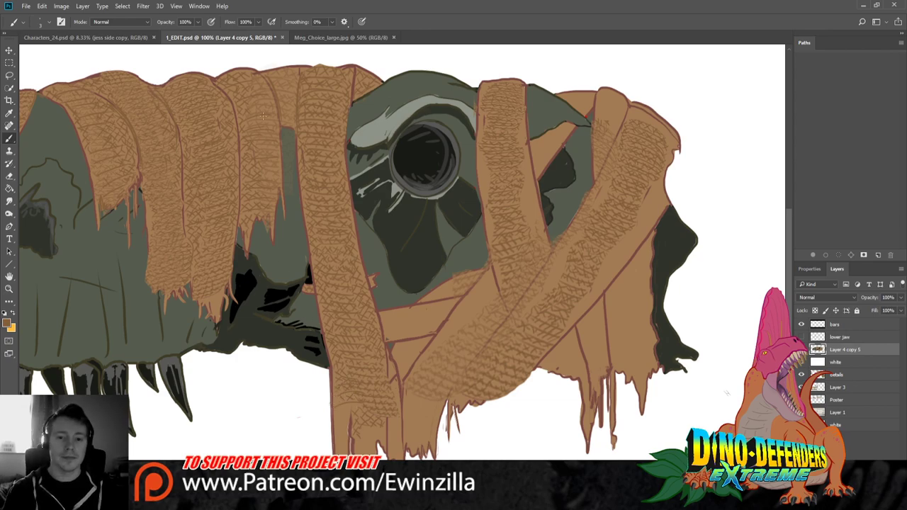
left_click_drag(261, 111, 270, 127)
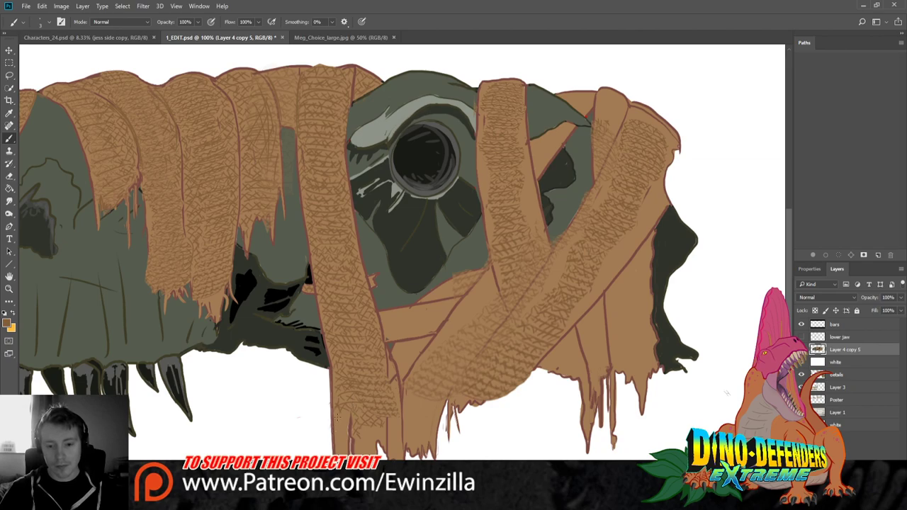
Smudge the rim of the eye socket into a rougher, jagged edge
key("r")
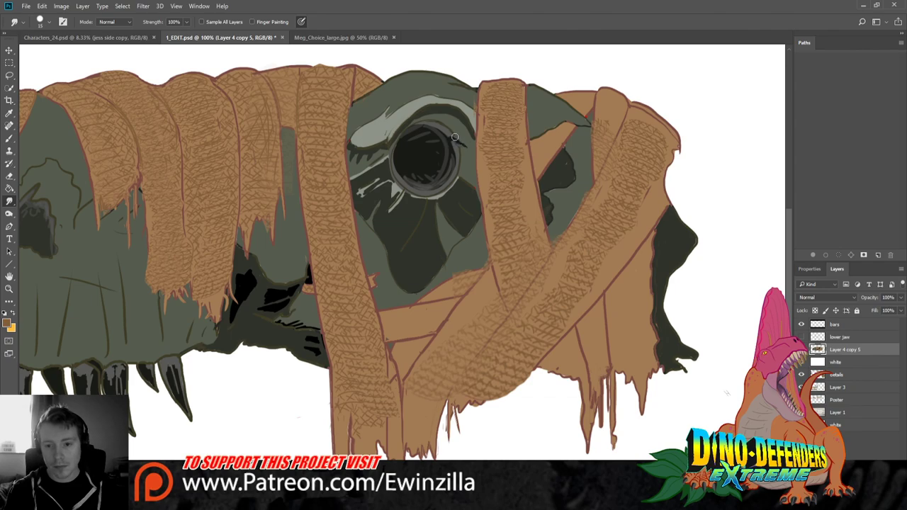
mouse_move(452, 135)
left_mouse_down()
mouse_move(469, 149)
mouse_move(459, 158)
mouse_move(461, 177)
mouse_move(434, 203)
mouse_move(433, 193)
left_mouse_up()
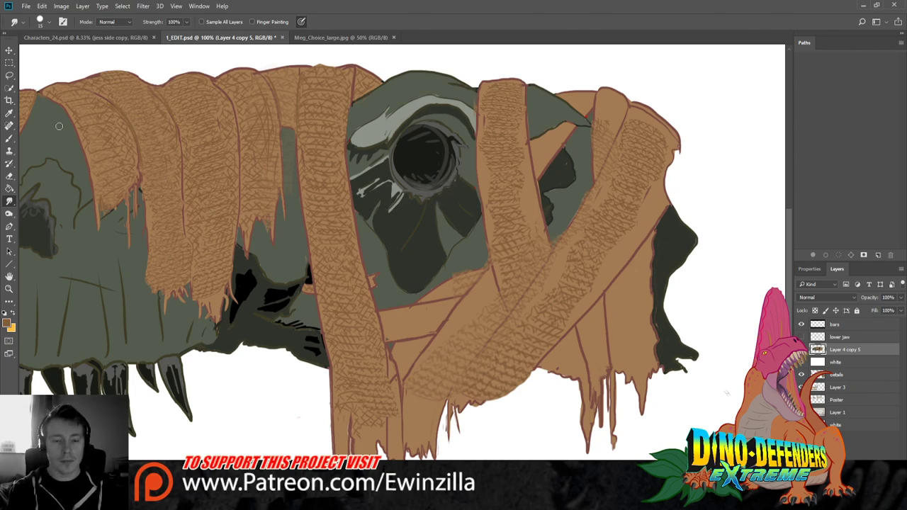
Hatch the small triangle between the tall and diagonal bandages, and draw loose thread strokes at the frayed ends of the tall and long hanging bandages
key("b")
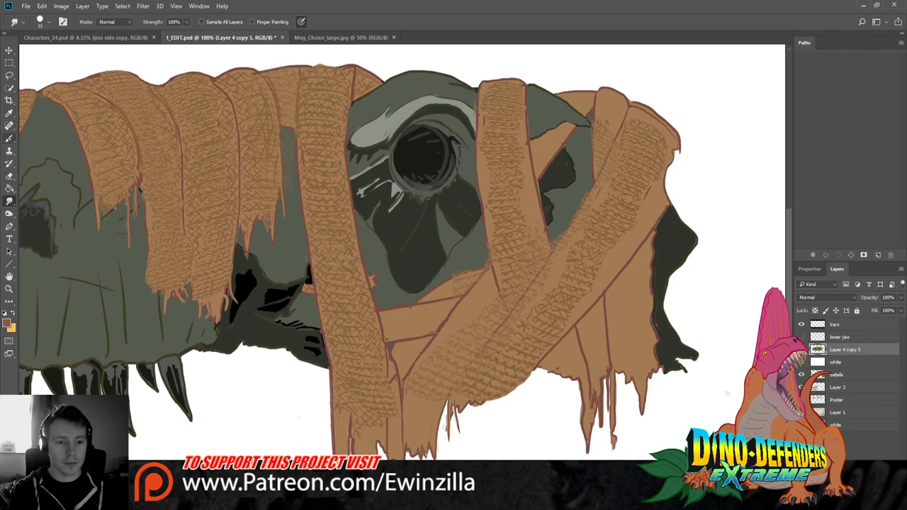
key("b")
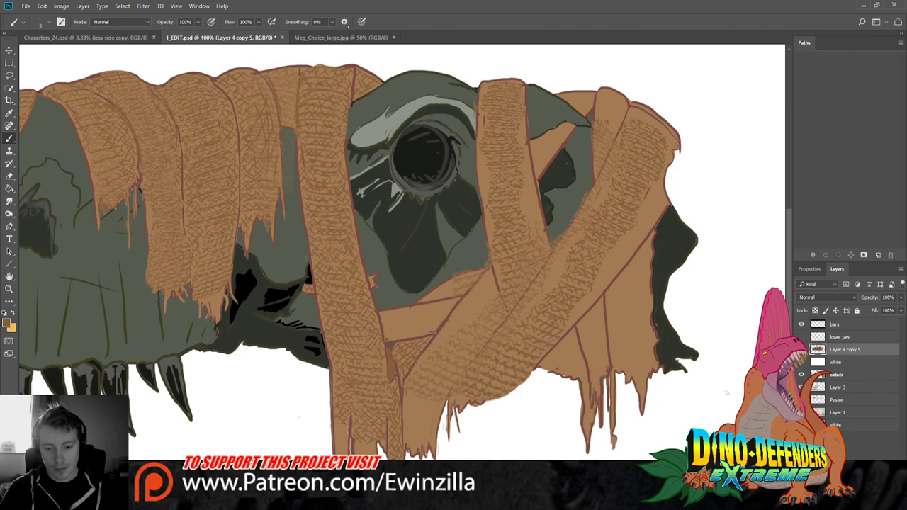
left_click_drag(341, 453, 339, 434)
left_click_drag(338, 455, 338, 435)
left_click_drag(337, 439, 336, 426)
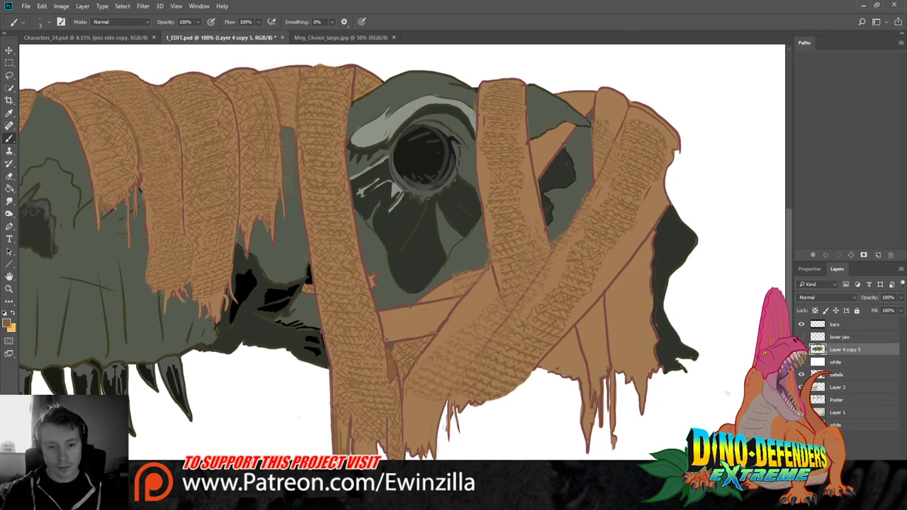
mouse_move(206, 305)
left_mouse_down()
mouse_move(204, 293)
mouse_move(211, 297)
mouse_move(219, 279)
mouse_move(223, 286)
mouse_move(199, 297)
mouse_move(196, 283)
left_mouse_up()
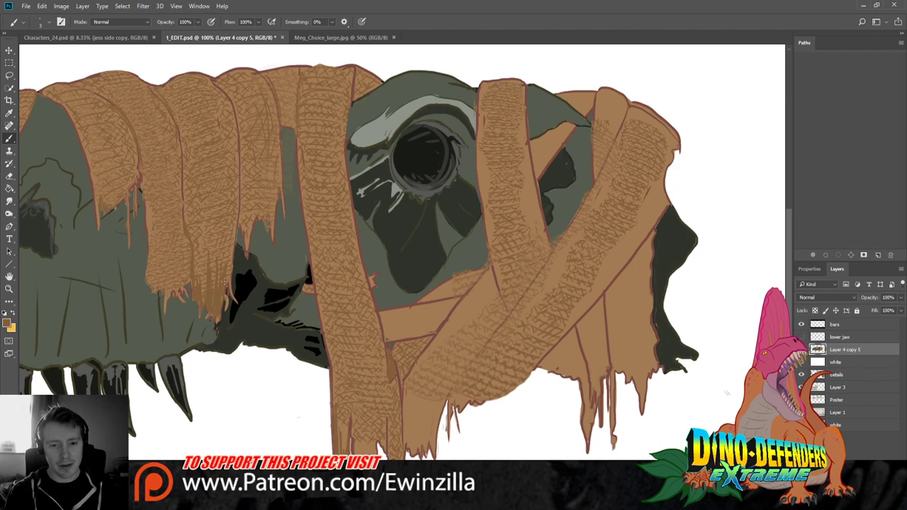
Draw loose thread strokes along the frayed ends of the hanging bandages before the eye and on the small piece beside the tall bandage
mouse_move(225, 310)
left_mouse_down()
mouse_move(225, 292)
mouse_move(217, 324)
left_mouse_up()
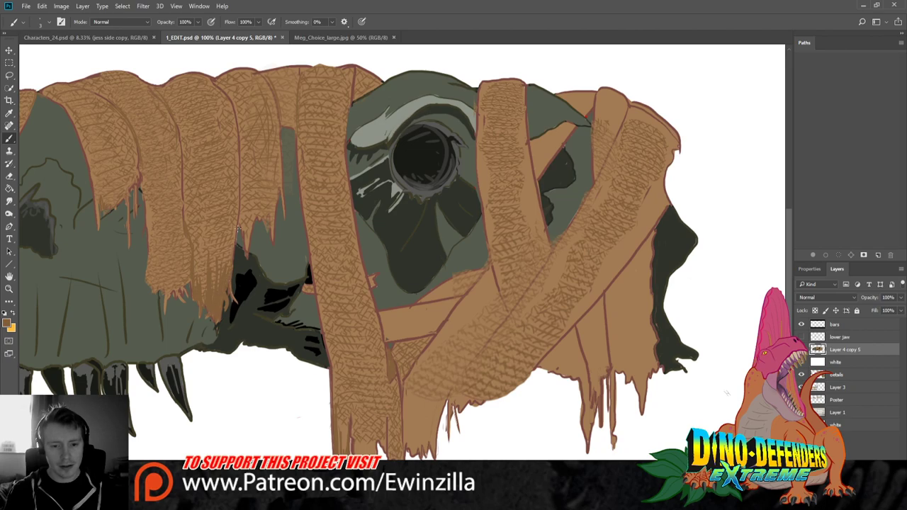
left_click_drag(242, 224, 241, 213)
mouse_move(246, 249)
left_mouse_down()
mouse_move(255, 204)
mouse_move(255, 218)
mouse_move(263, 205)
mouse_move(268, 227)
mouse_move(269, 205)
left_mouse_up()
left_click_drag(272, 241, 271, 224)
left_click_drag(277, 198, 274, 193)
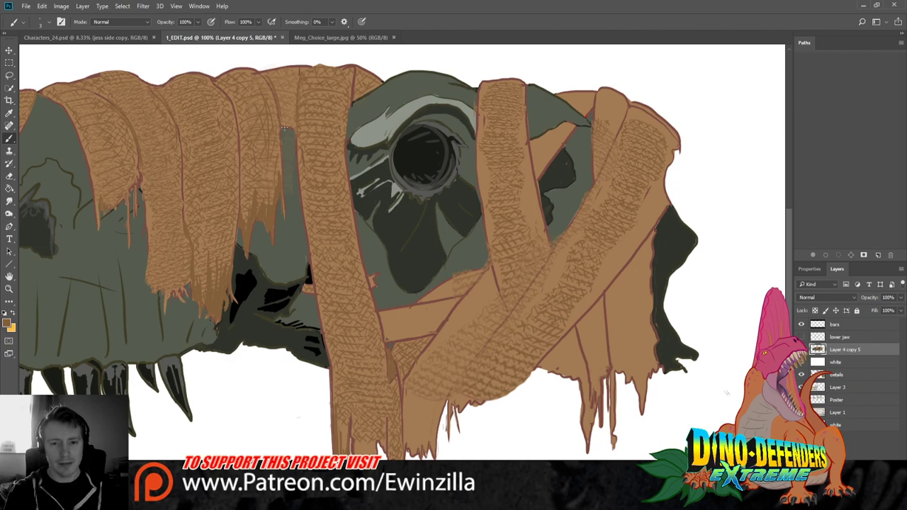
left_click_drag(284, 128, 287, 106)
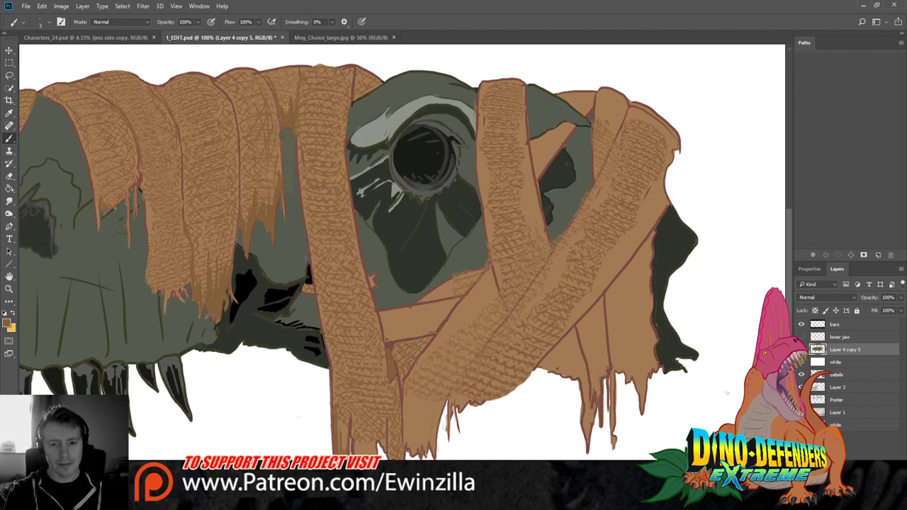
mouse_move(147, 278)
left_mouse_down()
mouse_move(148, 255)
mouse_move(160, 280)
left_mouse_up()
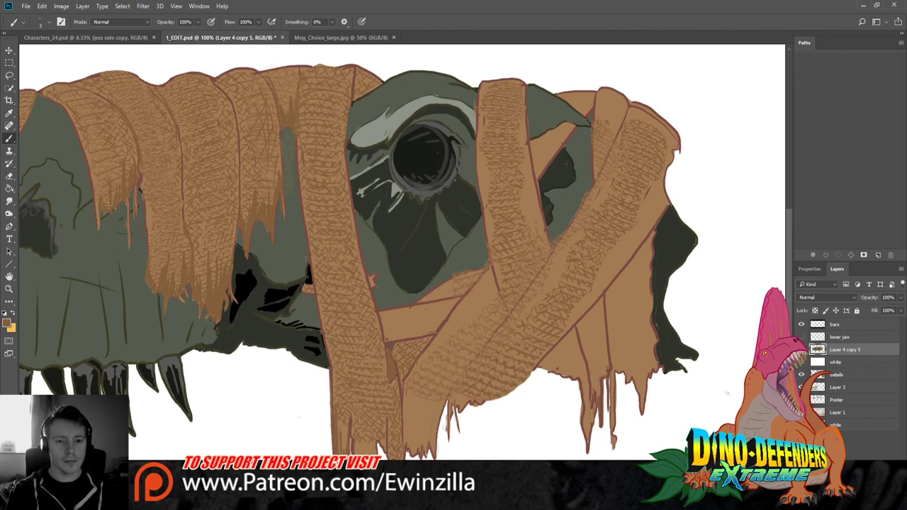
left_click_drag(96, 178, 99, 222)
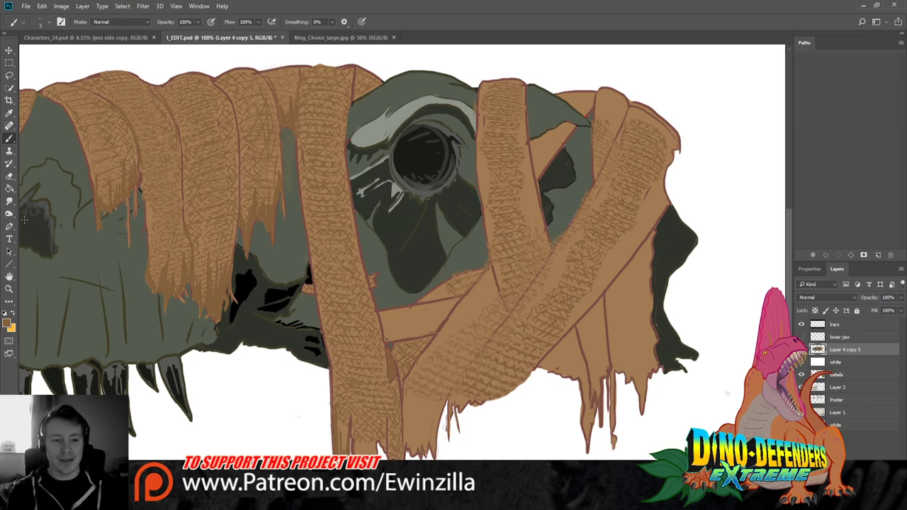
key("shift+r")
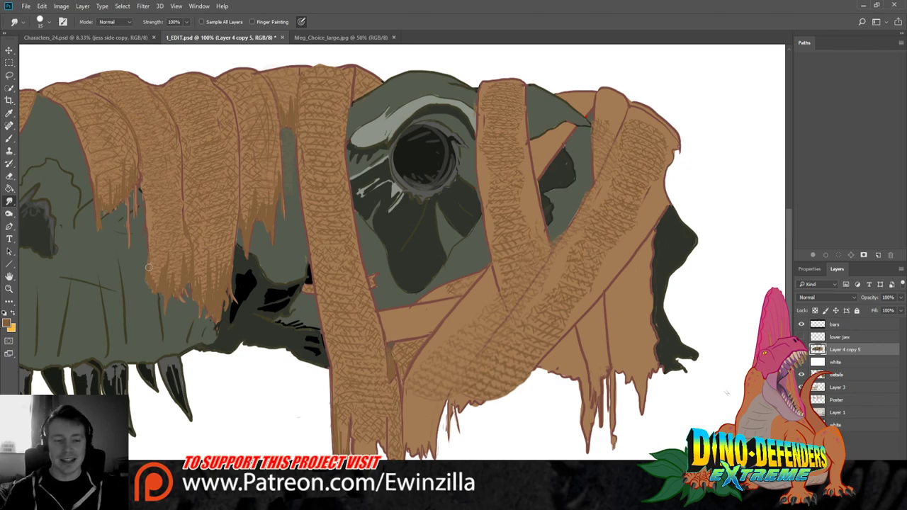
Hatch the weave on the thin crossing bandages below the eye and darken the dividing edge between the two wide diagonal bandages
key("b")
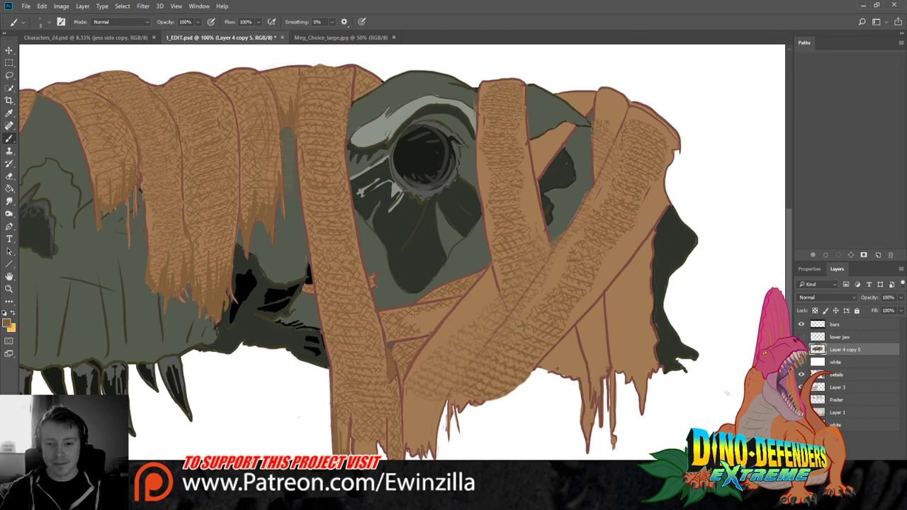
mouse_move(417, 313)
left_mouse_down()
mouse_move(449, 307)
mouse_move(423, 330)
left_mouse_up()
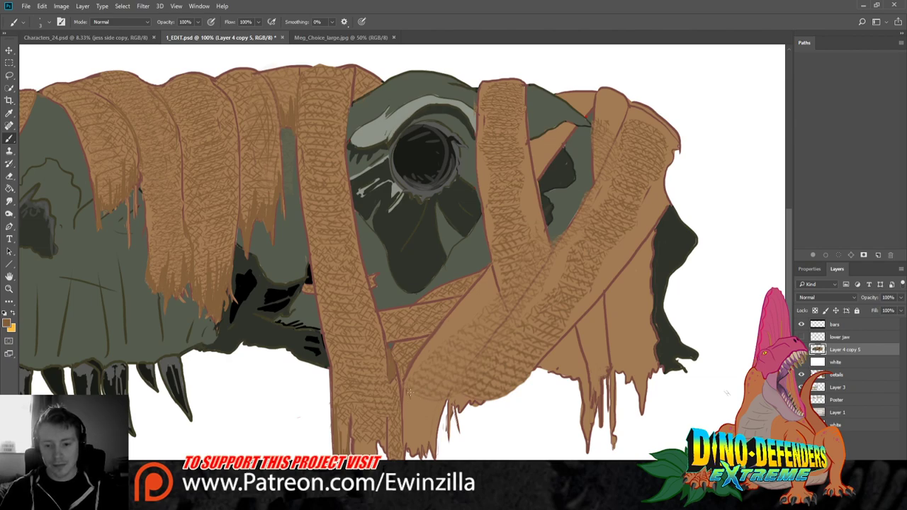
mouse_move(418, 395)
left_mouse_down()
mouse_move(420, 406)
mouse_move(452, 402)
left_mouse_up()
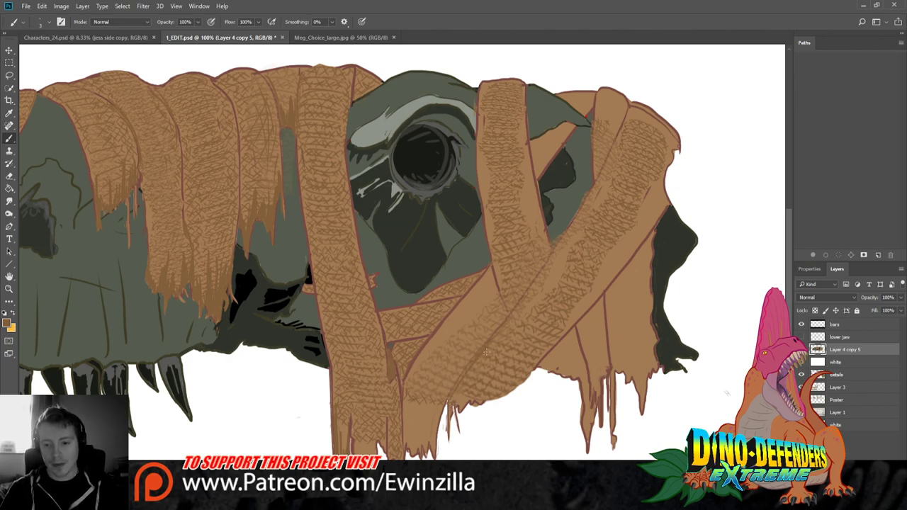
left_click_drag(534, 291, 521, 305)
mouse_move(557, 252)
left_mouse_down()
mouse_move(533, 283)
mouse_move(546, 267)
left_mouse_up()
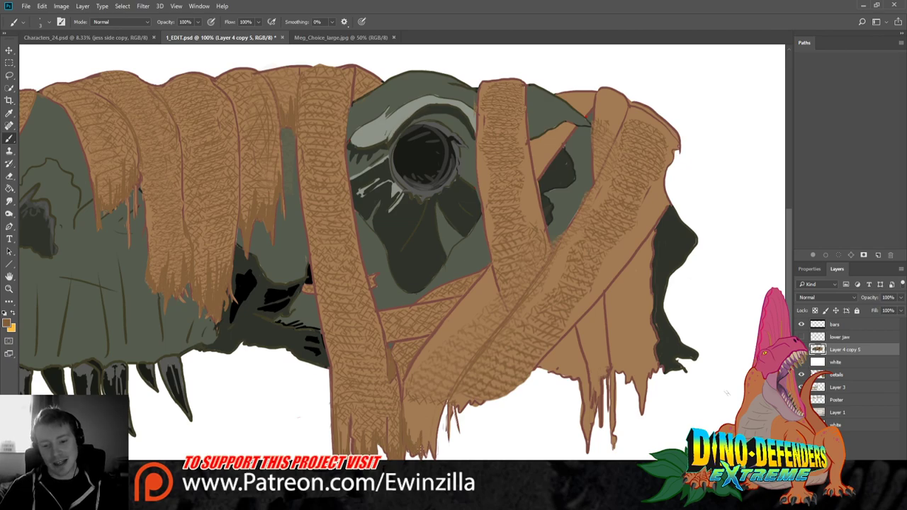
Draw threads at the front diagonal bandage's frayed lower end and fill the bare weave areas there and on the bandage behind the eye
mouse_move(426, 440)
left_mouse_down()
mouse_move(428, 447)
mouse_move(431, 419)
mouse_move(433, 445)
mouse_move(435, 433)
left_mouse_up()
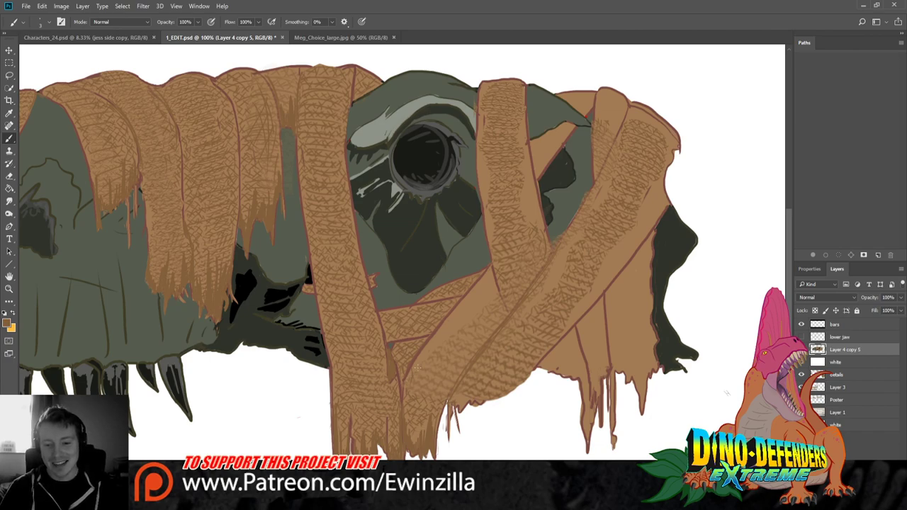
mouse_move(421, 368)
left_mouse_down()
mouse_move(441, 363)
mouse_move(438, 353)
mouse_move(452, 342)
left_mouse_up()
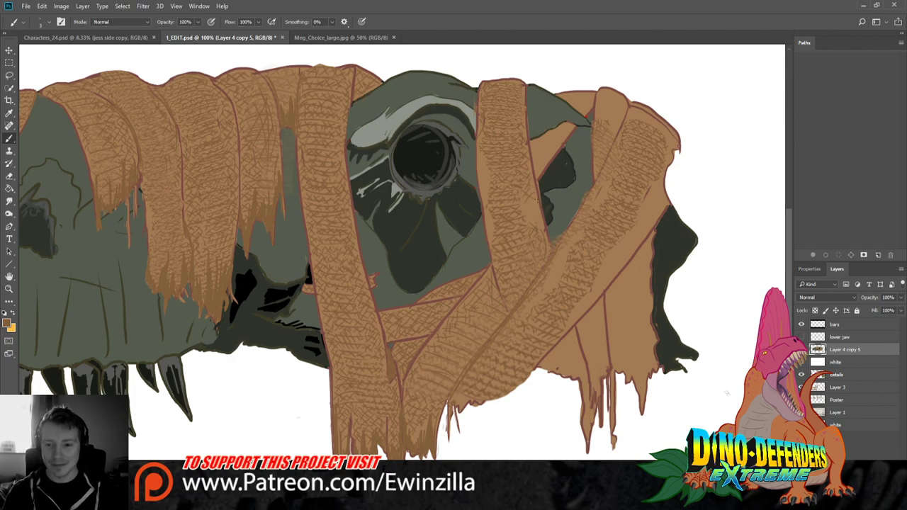
left_click_drag(533, 199, 537, 207)
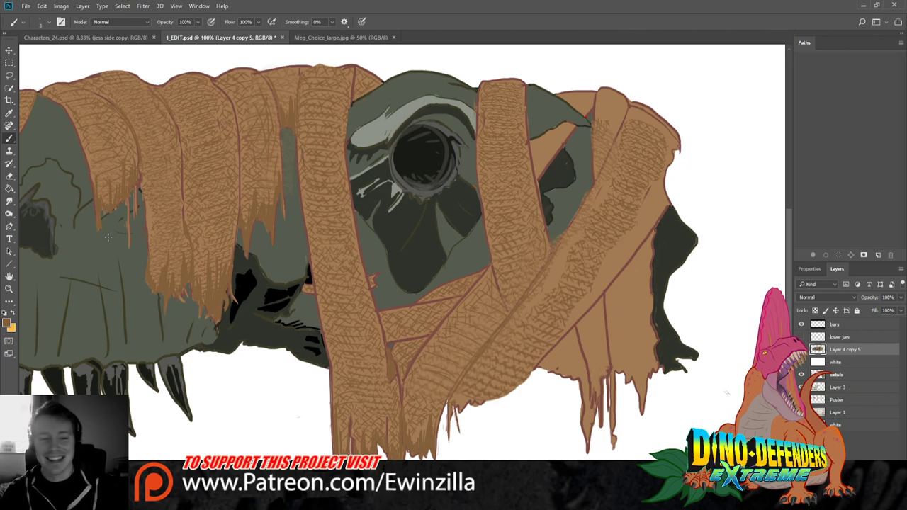
Smudge the outlines around the small pointed bandage piece behind the eye and hatch the piece with weave strokes
left_click(9, 201)
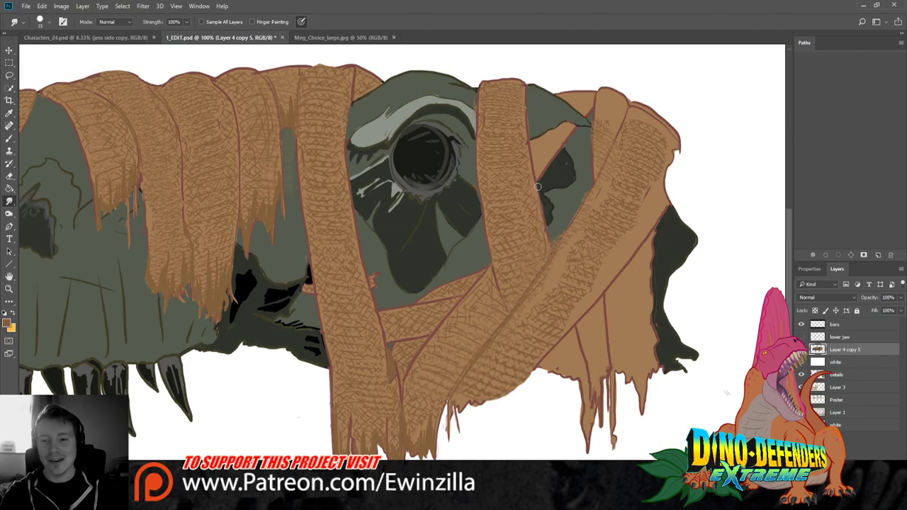
mouse_move(538, 187)
left_mouse_down()
mouse_move(543, 216)
mouse_move(569, 165)
mouse_move(561, 147)
left_mouse_up()
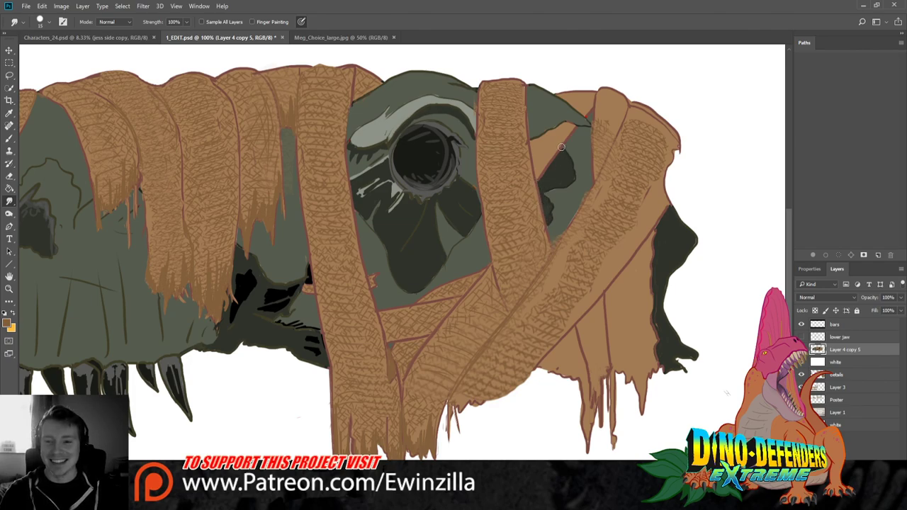
left_click(9, 139)
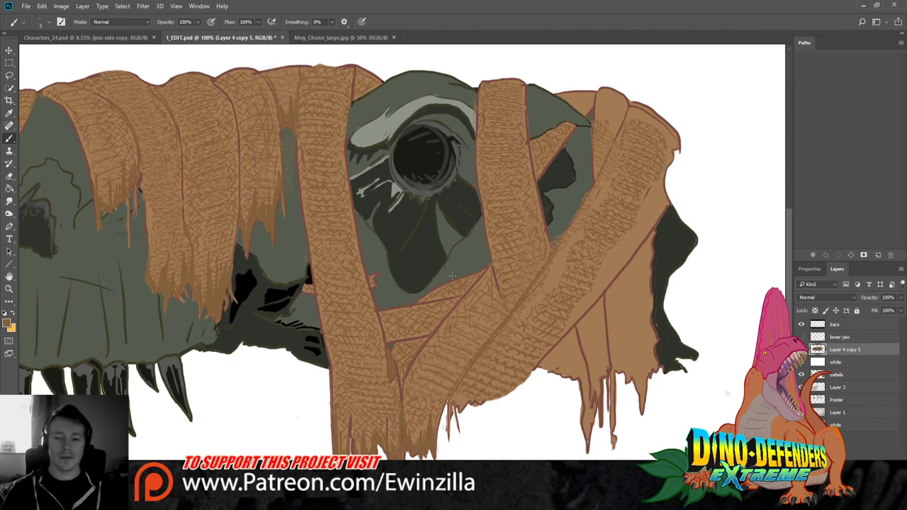
Smudge the front outline of the tall bandage before the eye into a rougher edge
left_click_drag(425, 488, 385, 488)
scroll(557, 392, "right", 10)
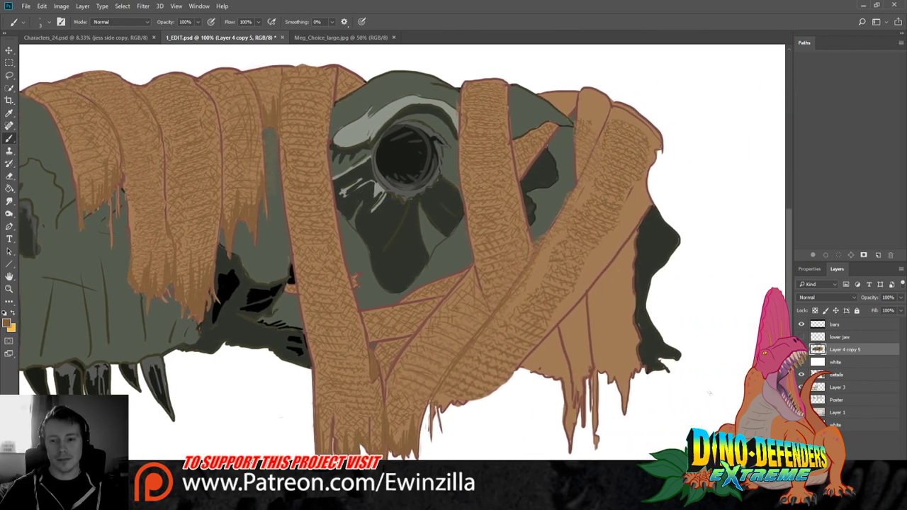
scroll(326, 427, "left", 1)
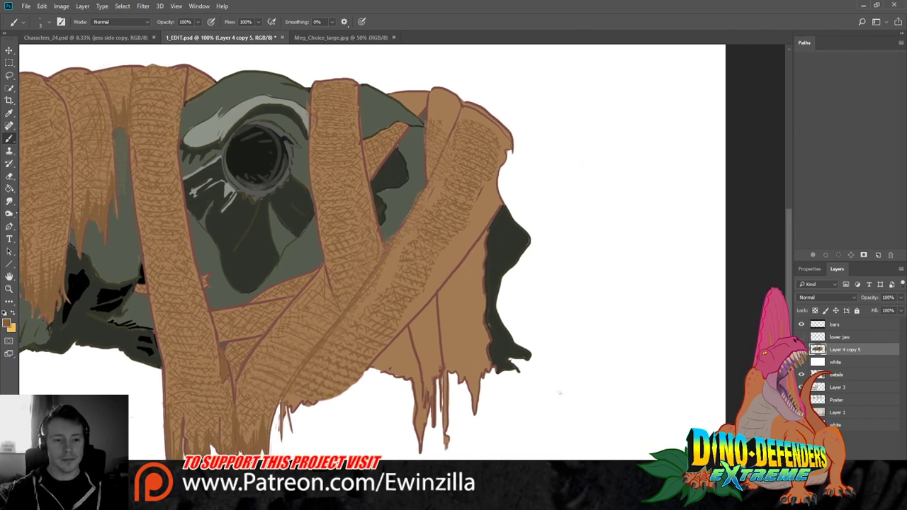
key("r")
left_click_drag(123, 143, 158, 346)
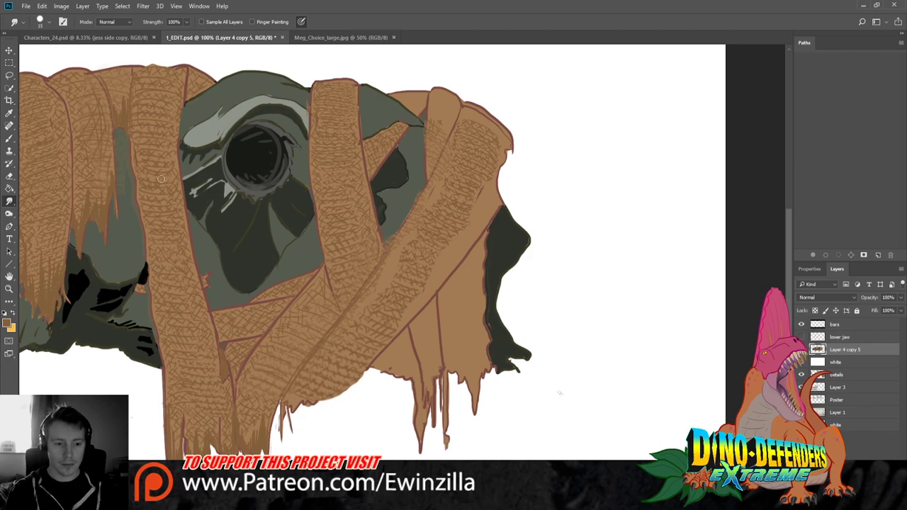
Brush weave strokes over the narrow bandage at the top rear of the skull and the small hanging piece under the wide diagonal bandage
left_click(10, 138)
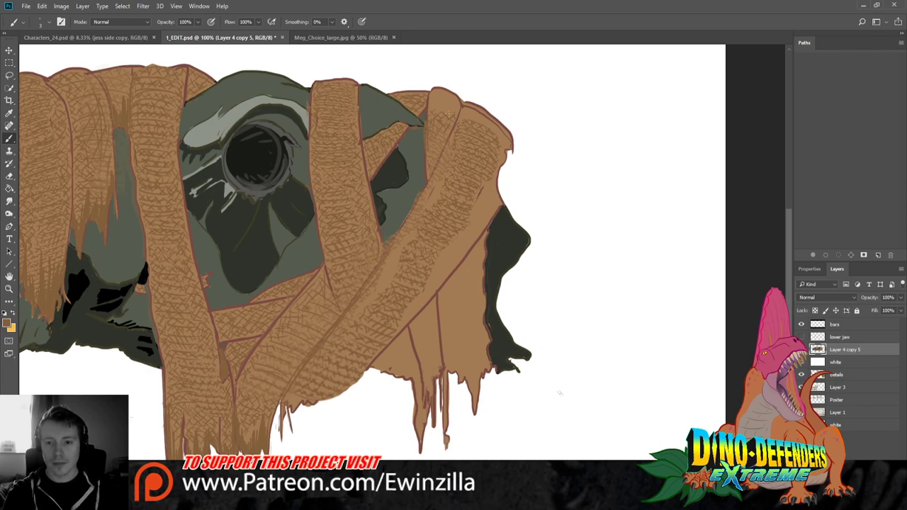
left_click_drag(437, 92, 439, 101)
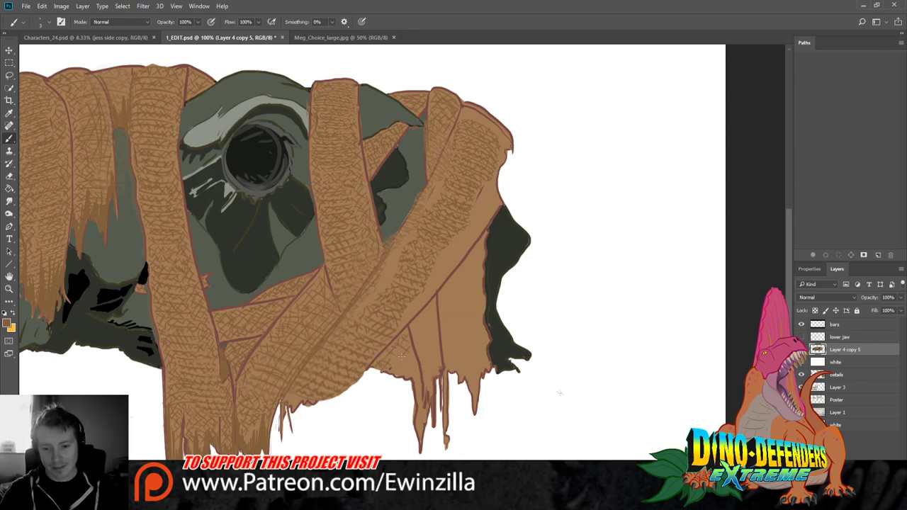
left_click_drag(401, 347, 403, 361)
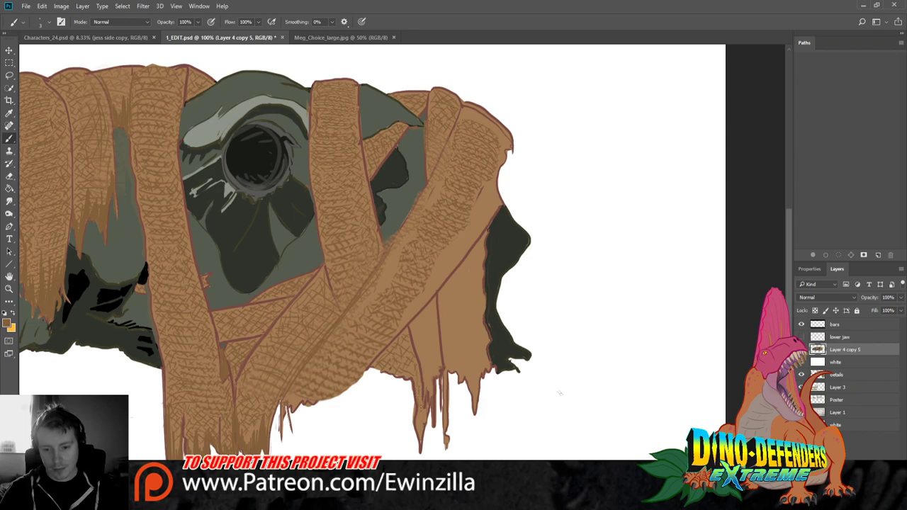
mouse_move(419, 426)
left_mouse_down()
mouse_move(421, 435)
mouse_move(417, 424)
left_mouse_up()
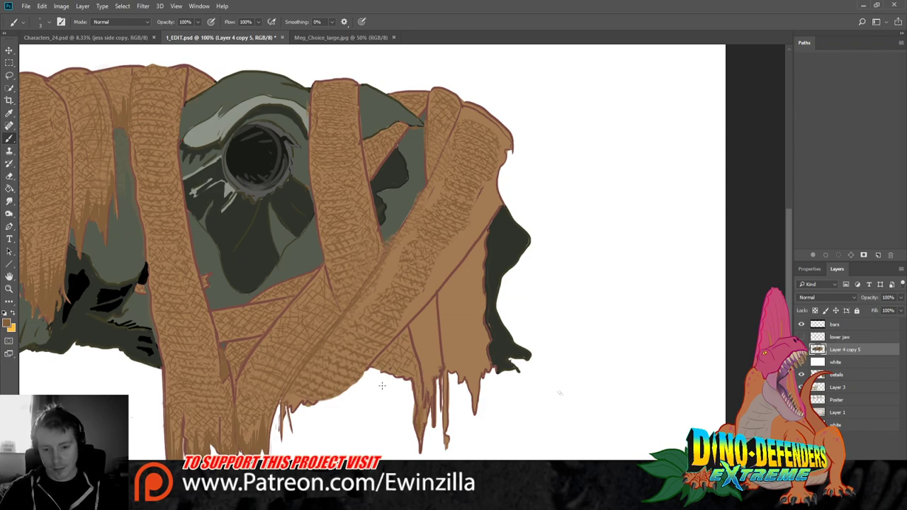
Draw short frayed threads and shading strokes along the lower end of the wide diagonal bandage
mouse_move(280, 411)
left_mouse_down()
mouse_move(281, 429)
mouse_move(279, 414)
mouse_move(296, 406)
mouse_move(300, 424)
mouse_move(309, 404)
mouse_move(332, 400)
left_mouse_up()
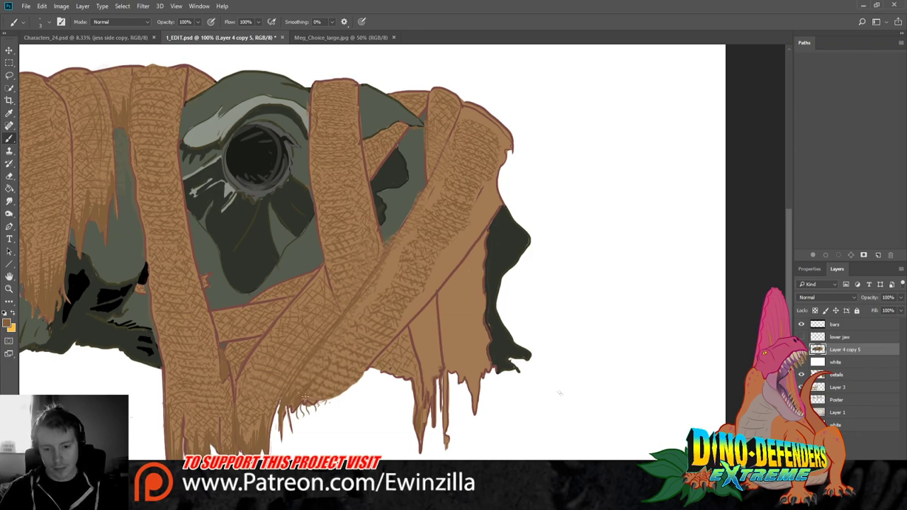
left_click_drag(304, 396, 314, 401)
left_click_drag(319, 395, 342, 388)
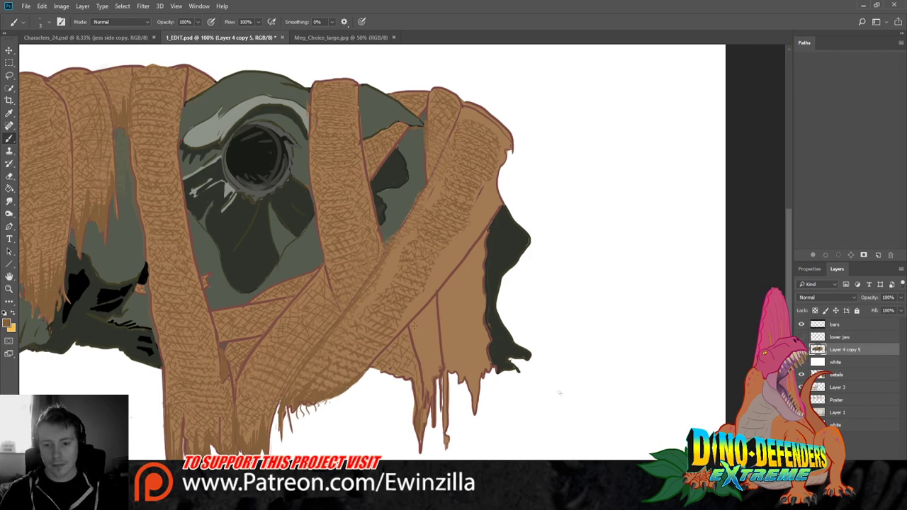
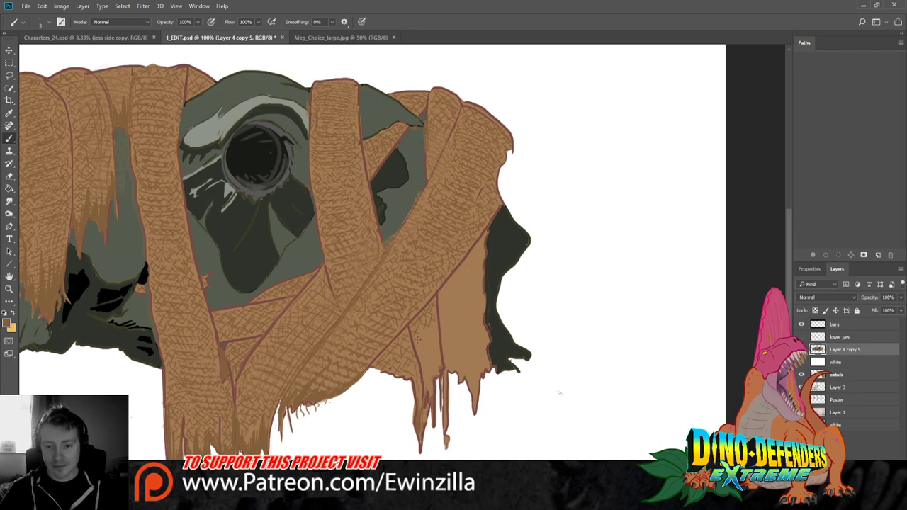
Hatch the weave on the narrow hanging bandage below the wide diagonal one and draw thread strokes down its frayed ends
left_click_drag(424, 330, 419, 340)
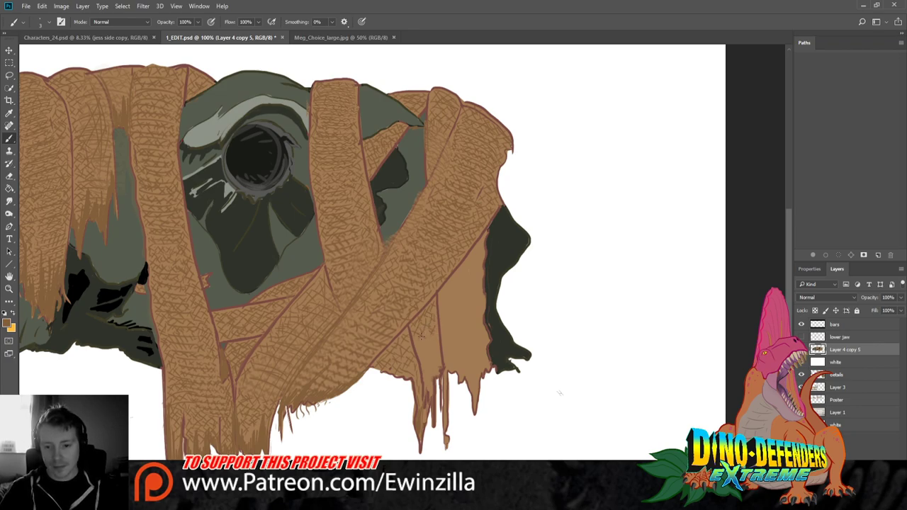
left_click_drag(430, 337, 420, 352)
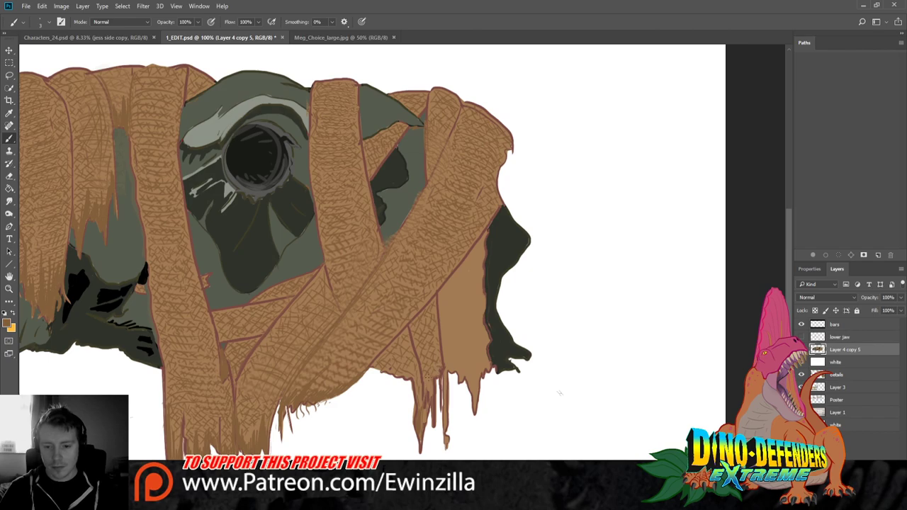
left_click_drag(428, 376, 429, 398)
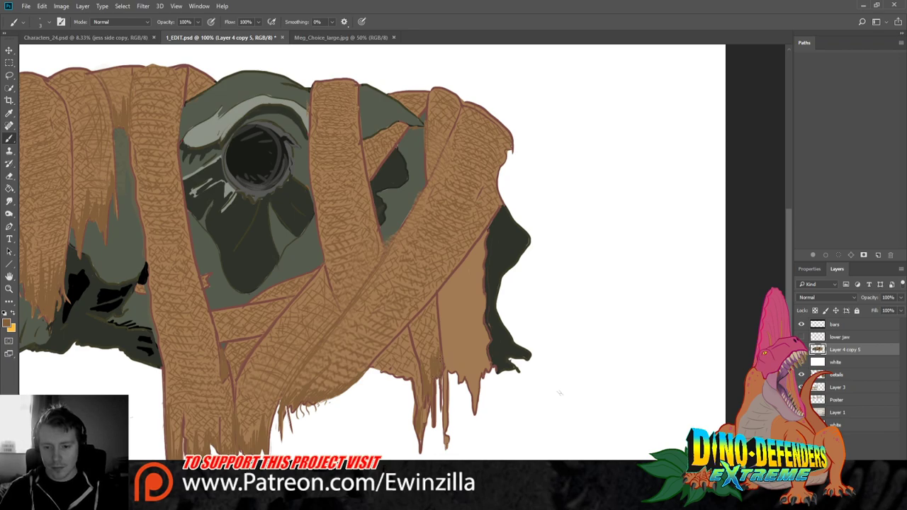
left_click_drag(426, 404, 428, 420)
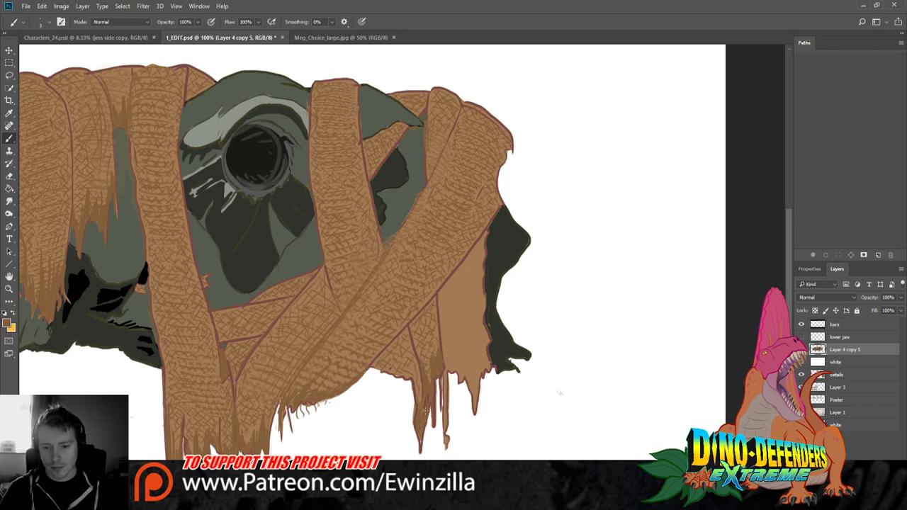
mouse_move(420, 381)
left_mouse_down()
mouse_move(420, 402)
mouse_move(416, 390)
left_mouse_up()
mouse_move(413, 365)
left_mouse_down()
mouse_move(409, 382)
mouse_move(394, 379)
mouse_move(421, 400)
left_mouse_up()
Draw thread strokes up the frayed ends of the rearmost hanging bandage and darken the edge beside the narrow top bandage
left_click_drag(445, 370, 443, 432)
mouse_move(444, 369)
left_mouse_down()
mouse_move(440, 325)
mouse_move(448, 372)
mouse_move(460, 344)
left_mouse_up()
mouse_move(463, 378)
left_mouse_down()
mouse_move(461, 351)
mouse_move(471, 371)
left_mouse_up()
left_click_drag(475, 403, 475, 384)
left_click_drag(475, 368, 476, 360)
left_click_drag(478, 395, 480, 385)
left_click_drag(479, 373, 483, 343)
left_click_drag(484, 372, 487, 340)
mouse_move(488, 367)
left_mouse_down()
mouse_move(479, 323)
mouse_move(478, 332)
mouse_move(488, 327)
left_mouse_up()
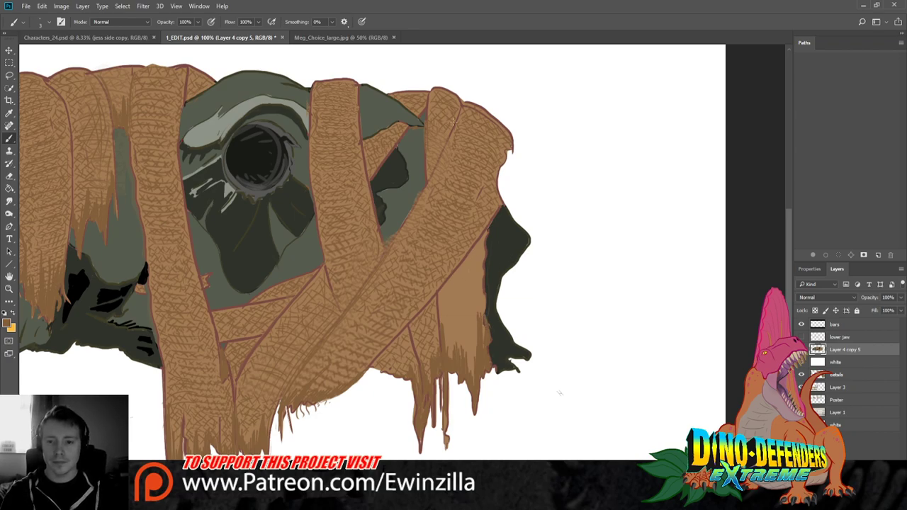
left_click_drag(446, 150, 453, 131)
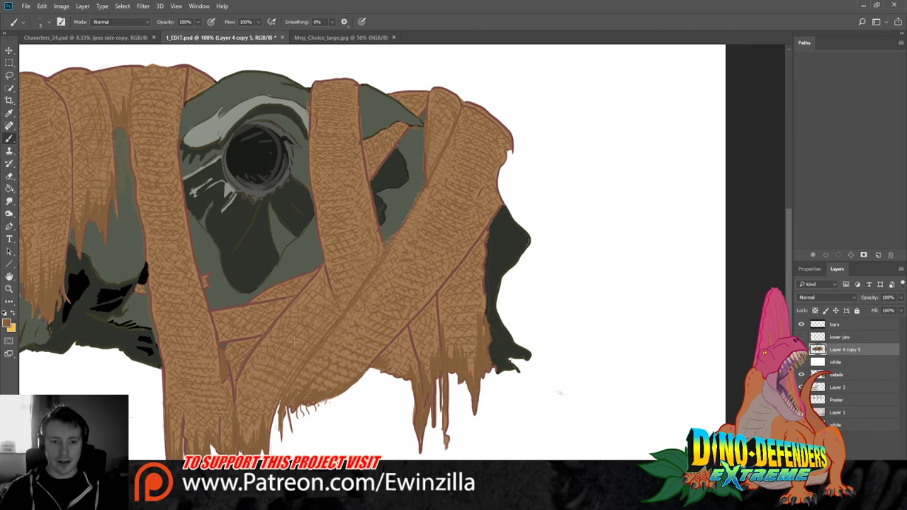
Add a new layer above Layer 4 copy 5 and sample the grey-green skin colour below the dark opening on the snout
key("z")
left_click(265, 21)
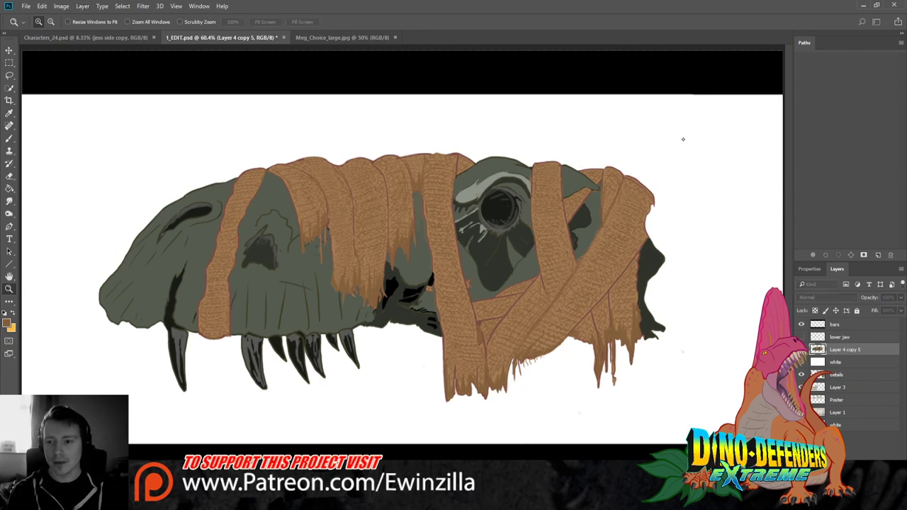
key("ctrl+shift+alt+n")
left_click_drag(125, 248, 61, 258)
key("b")
key("i")
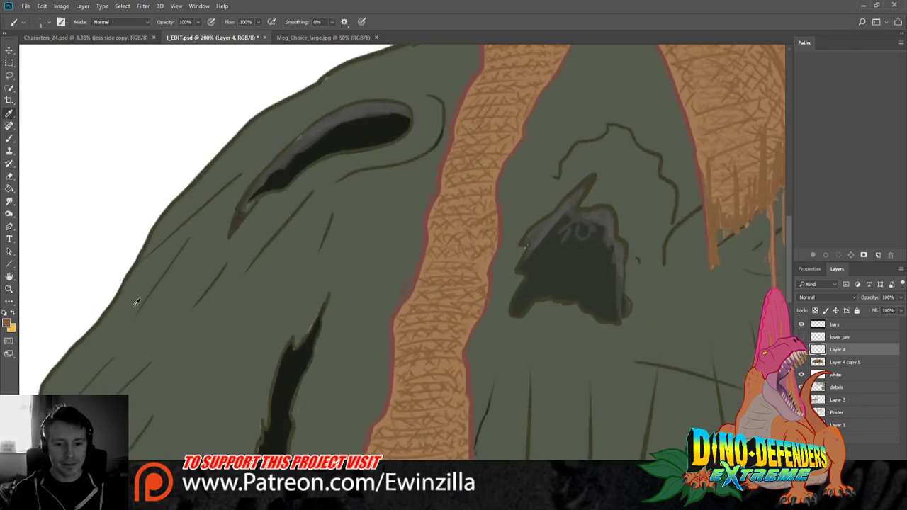
left_click(607, 341)
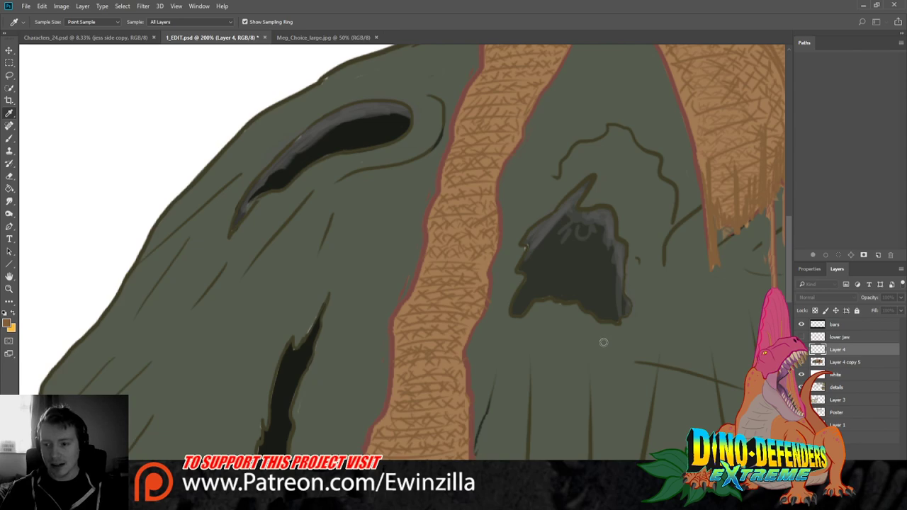
Dab a row of dark green scales with the Brush along the nostril slit's underside and around its rounded rear end
key("b")
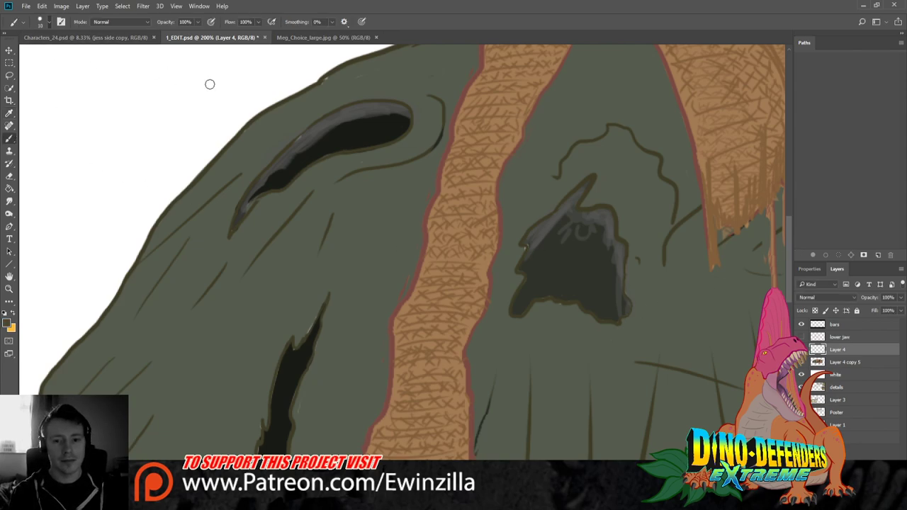
left_click(323, 171)
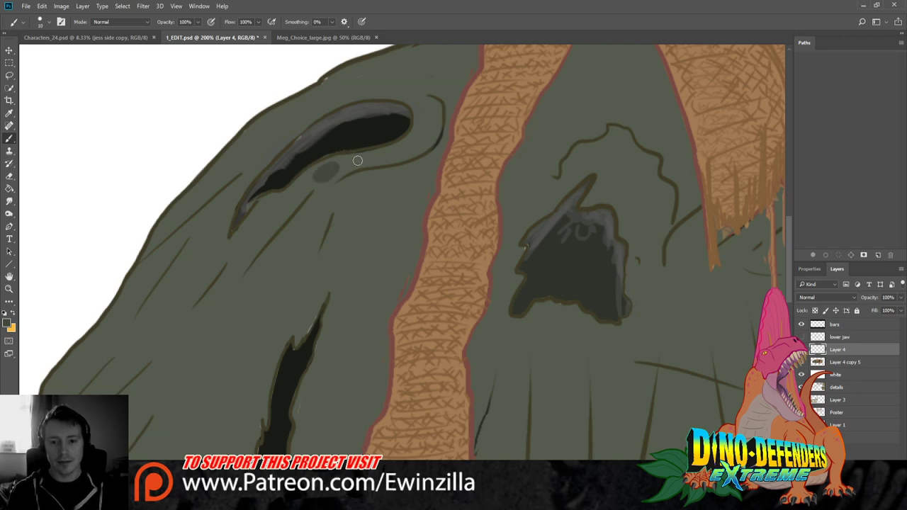
left_click(352, 162)
left_click(377, 157)
left_click(394, 153)
left_click(409, 146)
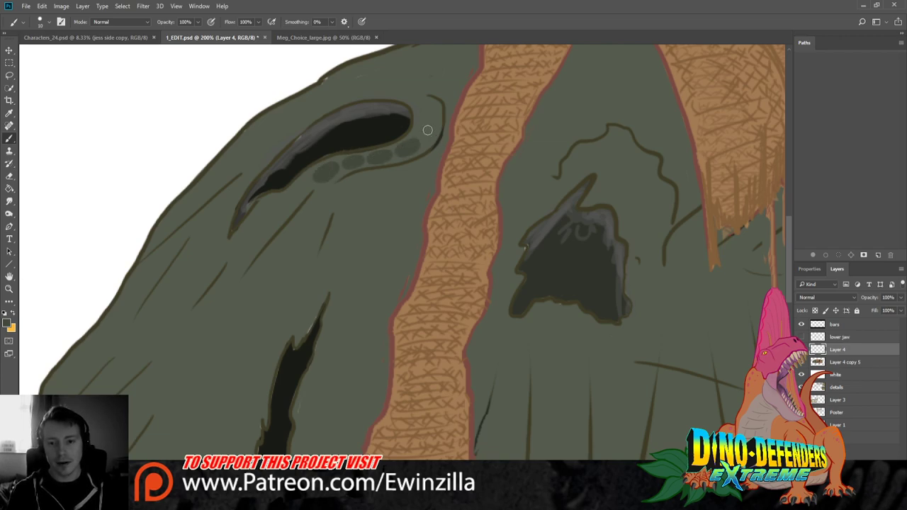
left_click(424, 135)
left_click(427, 121)
left_click(428, 109)
left_click(422, 100)
left_click(406, 90)
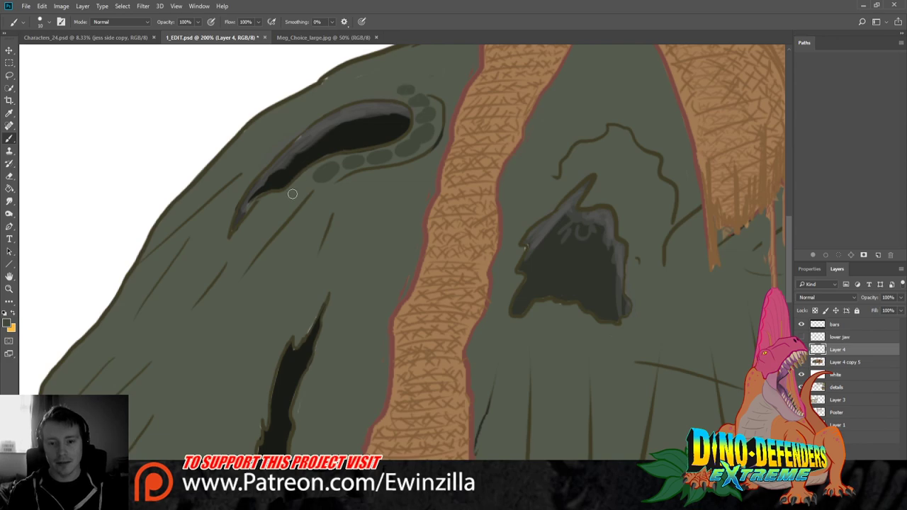
Continue the row of scales down to the nostril's pointed front tip and back up around its front edge
left_click(299, 190)
left_click(277, 200)
left_click(264, 207)
left_click(251, 217)
left_click(241, 226)
left_click(232, 234)
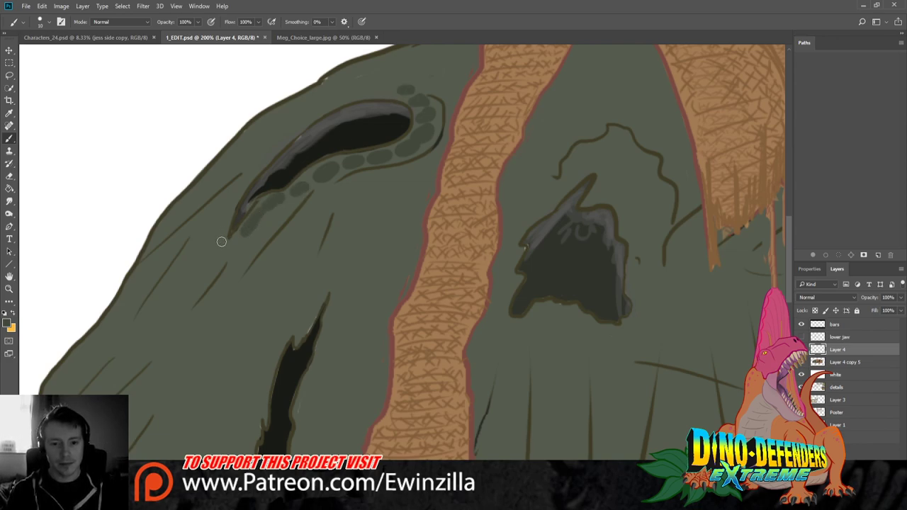
left_click(224, 243)
left_click(221, 225)
left_click(230, 211)
left_click(235, 196)
left_click(242, 182)
left_click(252, 170)
left_click(263, 152)
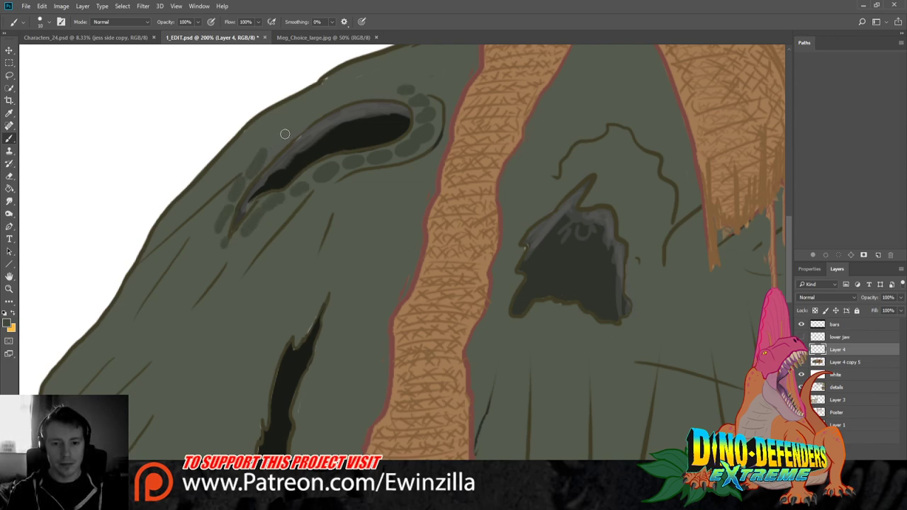
Paint scales along the nostril's upper edge to close the ring around the opening
left_click(273, 144)
left_click(288, 132)
left_click(303, 119)
left_click(319, 109)
left_click(335, 101)
left_click(352, 93)
left_click(369, 91)
left_click(386, 89)
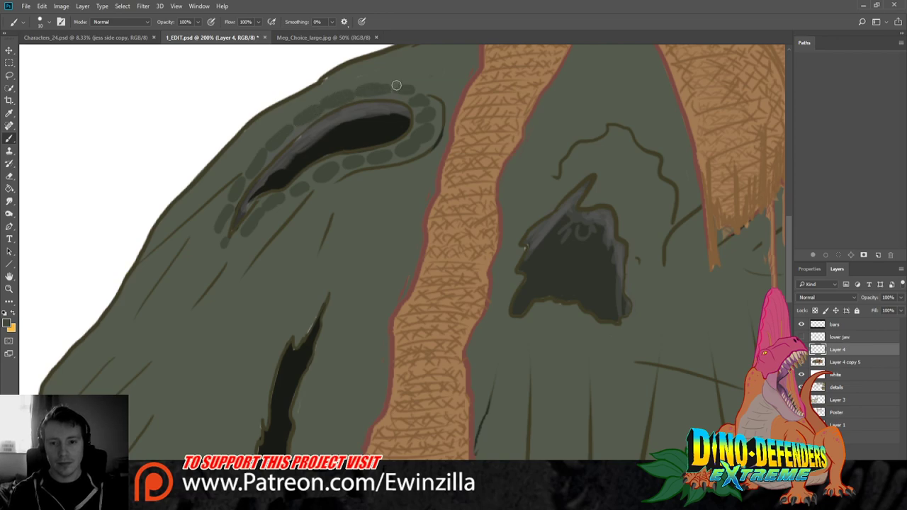
Fill the skin above and behind the nostril, up to the narrow bandage, with small scattered scales
left_click(371, 72)
left_click(391, 72)
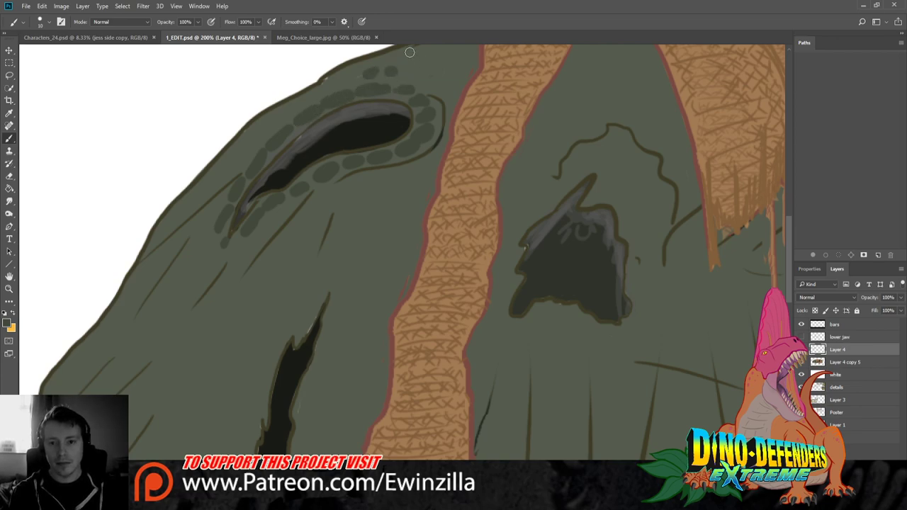
left_click(405, 53)
left_click(433, 74)
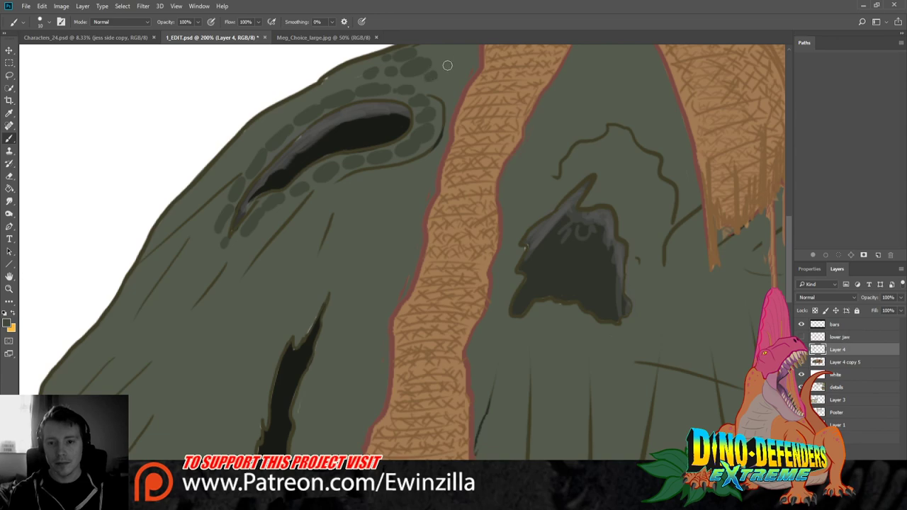
left_click(438, 49)
left_click(435, 51)
left_click(442, 89)
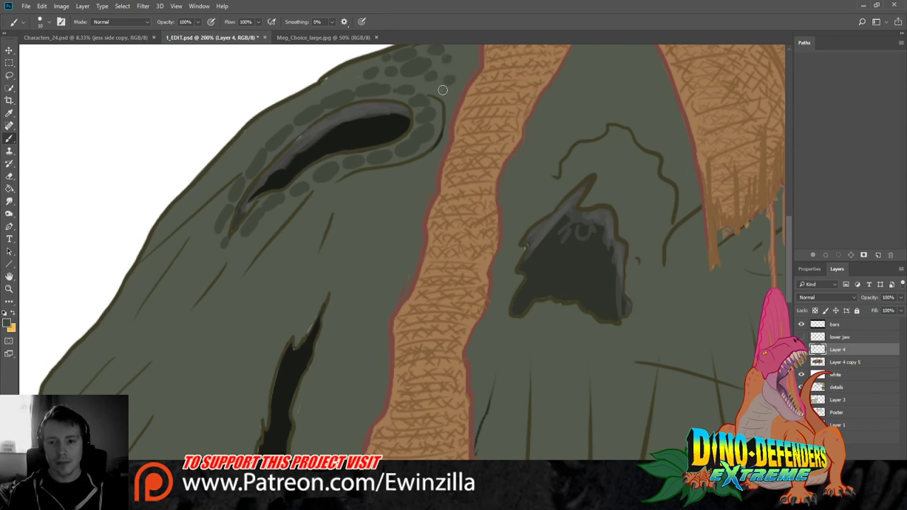
left_click(466, 65)
left_click(452, 71)
left_click(448, 69)
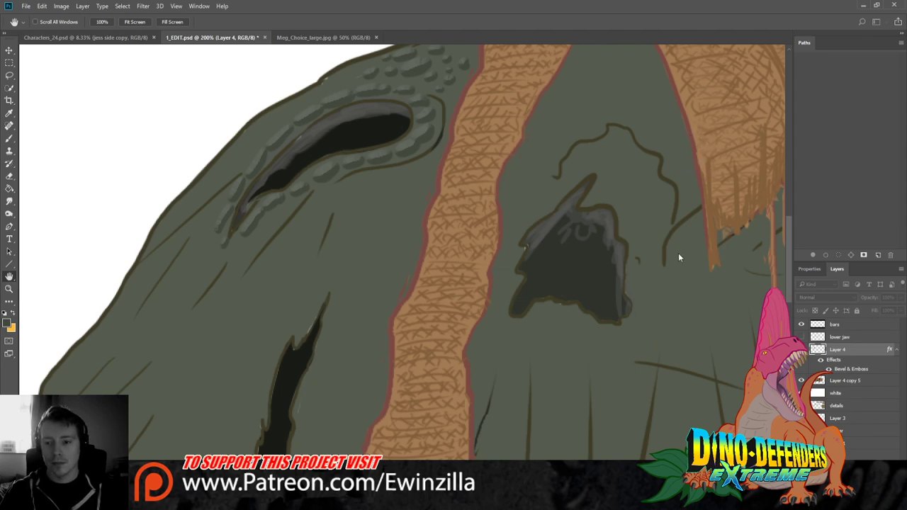
Compare the scales on Layer 4 with and without the last Bevel & Emboss change
key("ctrl+z")
key("ctrl+z")
key("ctrl+z")
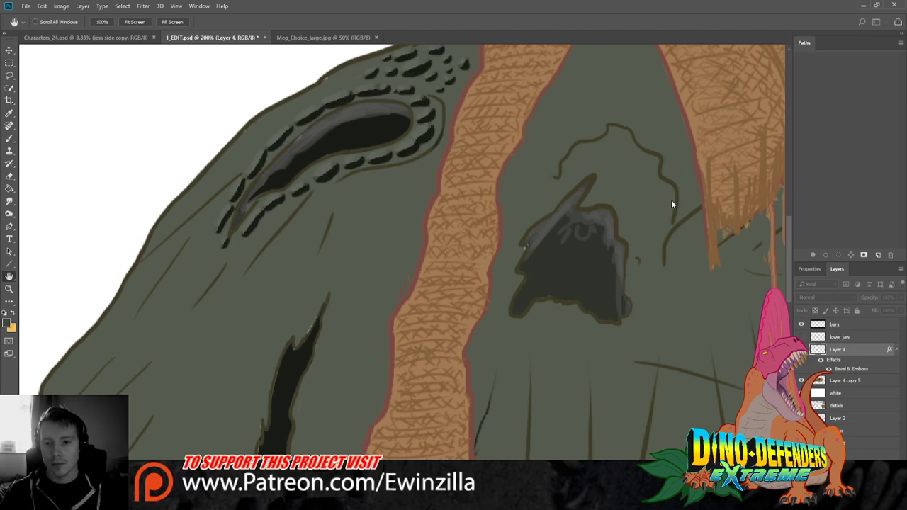
key("ctrl+z")
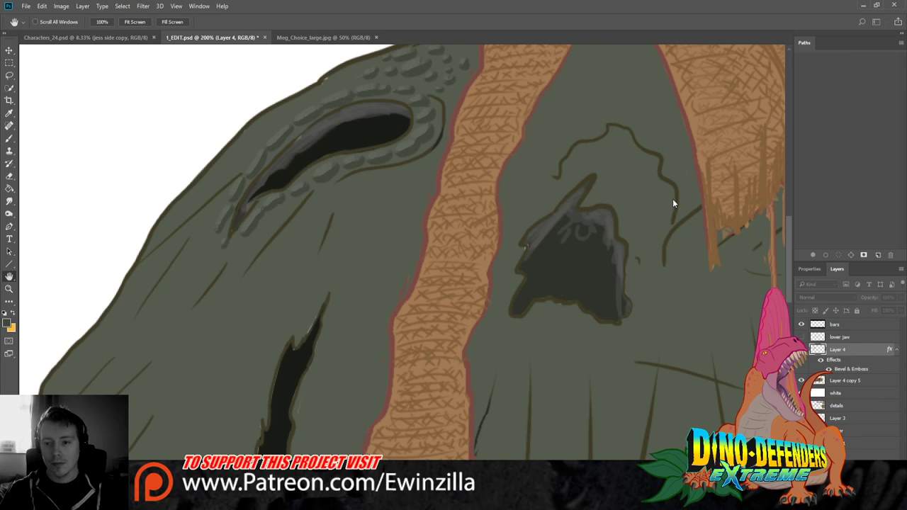
key("ctrl+z")
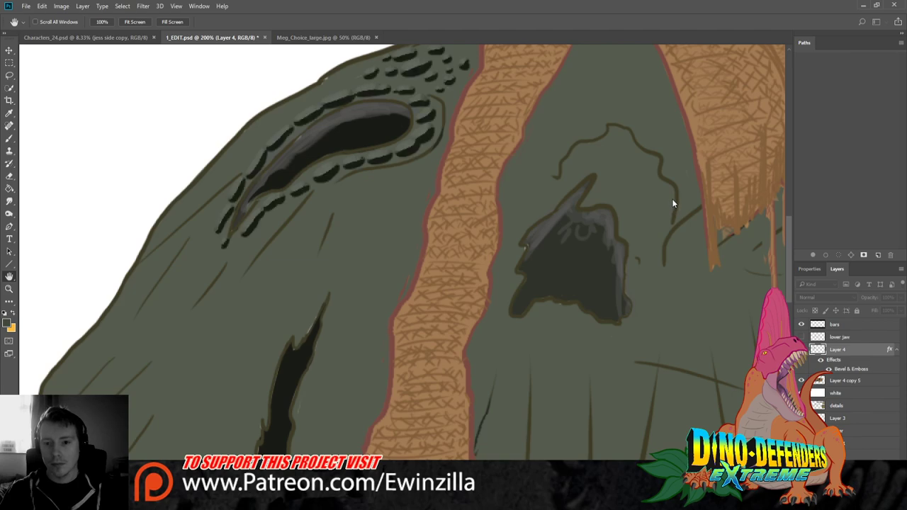
key("ctrl+z")
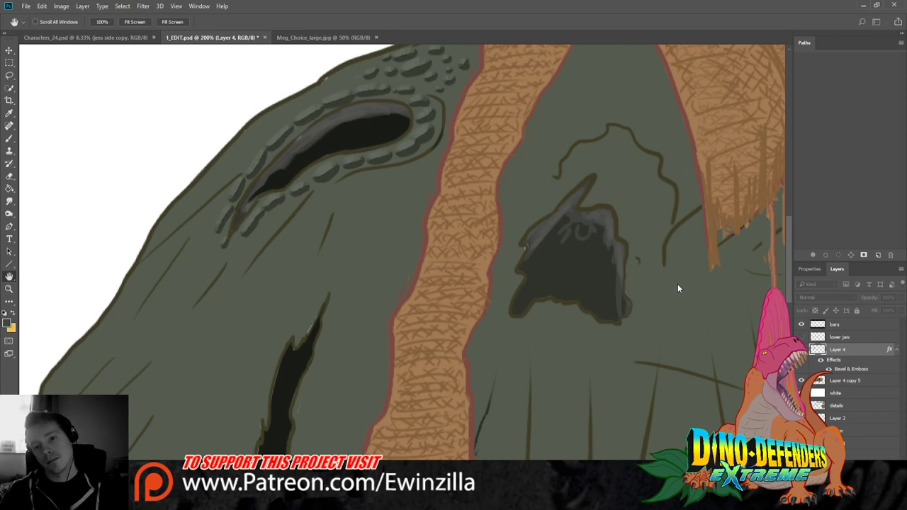
Paint rows of scales between the nostril and the snout's outline and down the front slope, and check the whole skull
key("b")
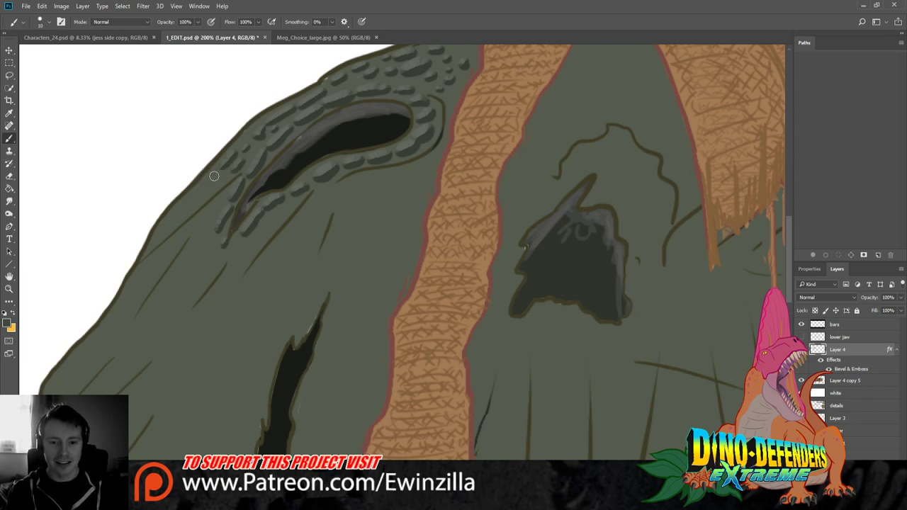
mouse_move(217, 183)
left_mouse_down()
mouse_move(182, 207)
mouse_move(206, 198)
mouse_move(196, 210)
mouse_move(211, 208)
mouse_move(194, 230)
mouse_move(202, 224)
mouse_move(174, 217)
mouse_move(166, 237)
mouse_move(188, 219)
mouse_move(170, 239)
mouse_move(207, 241)
mouse_move(193, 259)
mouse_move(209, 250)
mouse_move(206, 259)
mouse_move(168, 268)
mouse_move(165, 253)
mouse_move(139, 279)
mouse_move(137, 301)
mouse_move(123, 305)
mouse_move(129, 315)
mouse_move(148, 251)
mouse_move(175, 277)
mouse_move(235, 246)
mouse_move(243, 249)
mouse_move(233, 264)
mouse_move(268, 222)
mouse_move(381, 158)
left_mouse_up()
key("z")
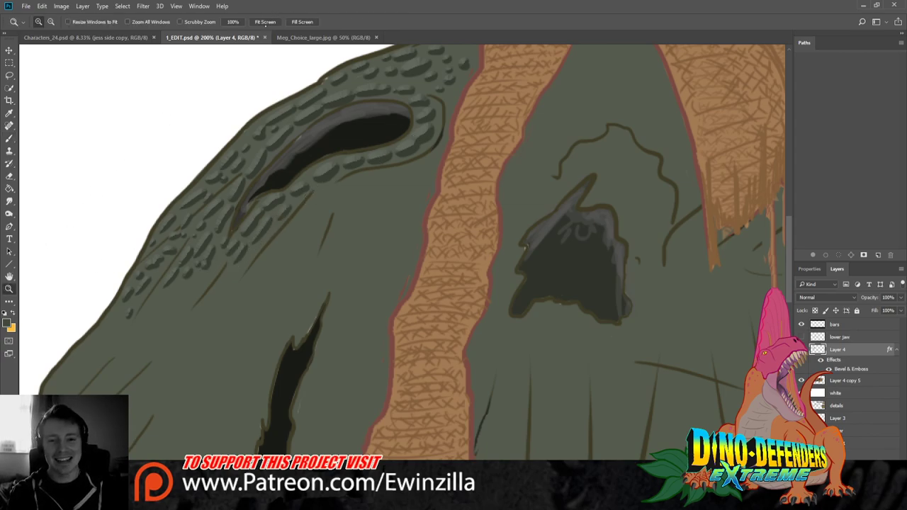
left_click(265, 22)
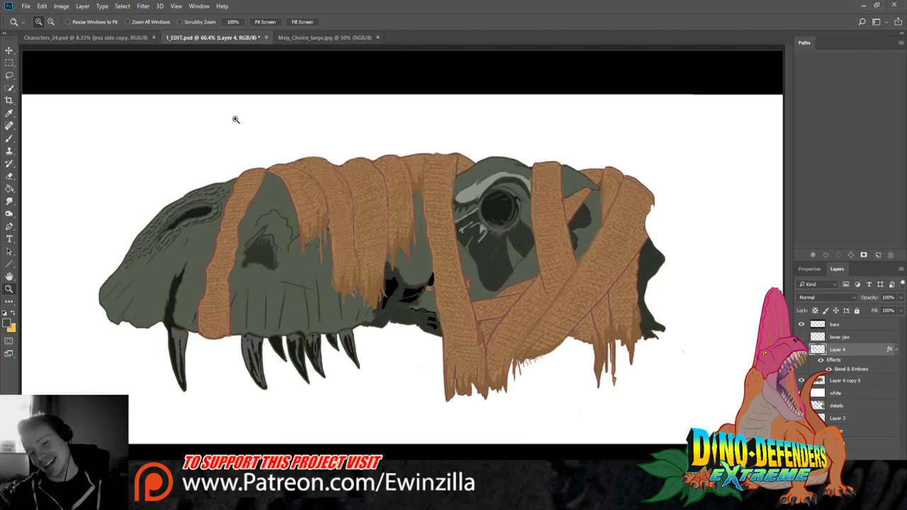
Fill the remaining skin between the nostril and the narrow front bandage with small scales
left_click_drag(208, 182, 214, 176)
key("b")
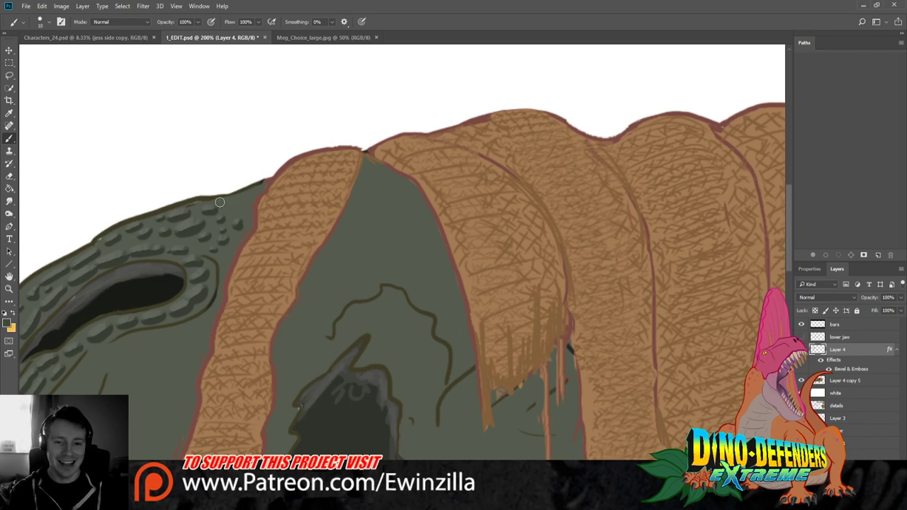
mouse_move(259, 190)
left_mouse_down()
mouse_move(249, 230)
mouse_move(221, 286)
mouse_move(209, 265)
mouse_move(208, 305)
mouse_move(224, 271)
mouse_move(219, 300)
left_mouse_up()
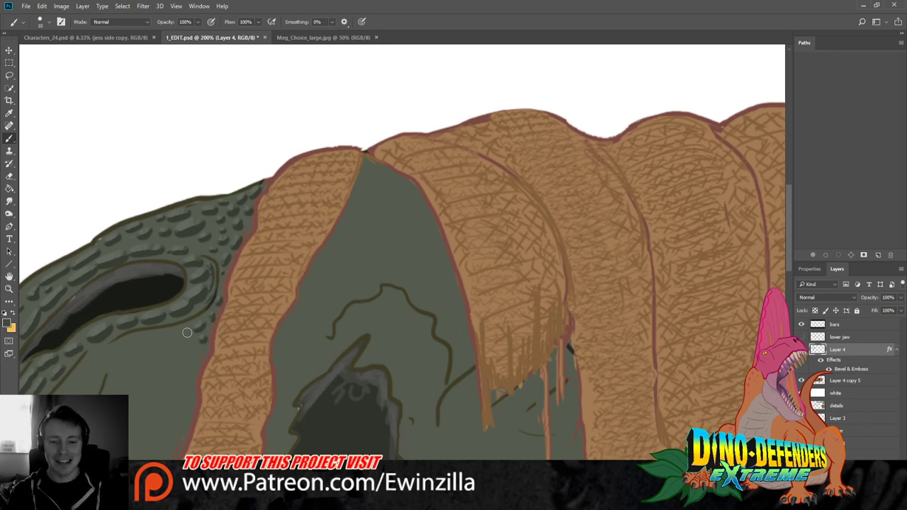
Cover the skin between the narrow front bandage and the next bandage with scales, down around the dark snout opening
mouse_move(359, 189)
left_mouse_down()
mouse_move(400, 196)
mouse_move(415, 194)
mouse_move(405, 186)
mouse_move(381, 199)
mouse_move(371, 190)
mouse_move(368, 211)
mouse_move(404, 221)
mouse_move(391, 222)
mouse_move(424, 215)
mouse_move(429, 241)
mouse_move(406, 242)
mouse_move(406, 234)
mouse_move(434, 245)
left_mouse_up()
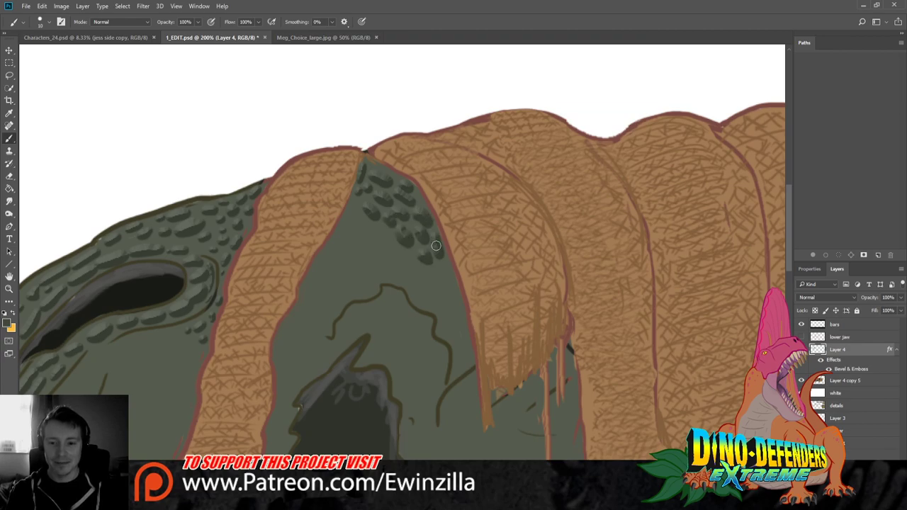
mouse_move(358, 223)
left_mouse_down()
mouse_move(343, 241)
mouse_move(361, 230)
mouse_move(416, 276)
mouse_move(426, 276)
mouse_move(415, 266)
mouse_move(438, 285)
mouse_move(448, 275)
mouse_move(371, 206)
mouse_move(355, 253)
mouse_move(399, 278)
mouse_move(376, 253)
mouse_move(336, 264)
mouse_move(362, 278)
mouse_move(356, 259)
mouse_move(378, 284)
mouse_move(367, 293)
mouse_move(340, 285)
mouse_move(323, 266)
mouse_move(314, 271)
mouse_move(322, 294)
mouse_move(346, 293)
mouse_move(343, 286)
mouse_move(327, 313)
mouse_move(354, 311)
mouse_move(311, 329)
mouse_move(302, 322)
mouse_move(310, 296)
mouse_move(303, 301)
mouse_move(325, 348)
mouse_move(322, 322)
mouse_move(290, 392)
mouse_move(332, 351)
mouse_move(356, 354)
mouse_move(362, 366)
mouse_move(394, 358)
mouse_move(379, 339)
mouse_move(411, 398)
mouse_move(401, 401)
mouse_move(410, 402)
mouse_move(410, 451)
mouse_move(425, 362)
left_mouse_up()
mouse_move(381, 315)
left_mouse_down()
mouse_move(352, 328)
mouse_move(359, 312)
mouse_move(391, 299)
mouse_move(417, 340)
mouse_move(408, 363)
mouse_move(433, 366)
mouse_move(430, 385)
mouse_move(411, 375)
left_mouse_up()
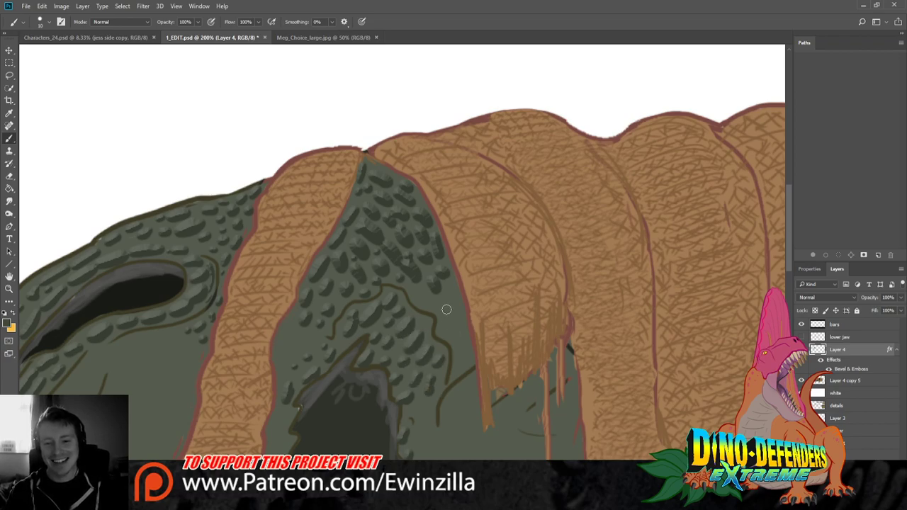
mouse_move(447, 291)
left_mouse_down()
mouse_move(439, 308)
mouse_move(449, 327)
mouse_move(463, 324)
mouse_move(460, 299)
mouse_move(467, 358)
left_mouse_up()
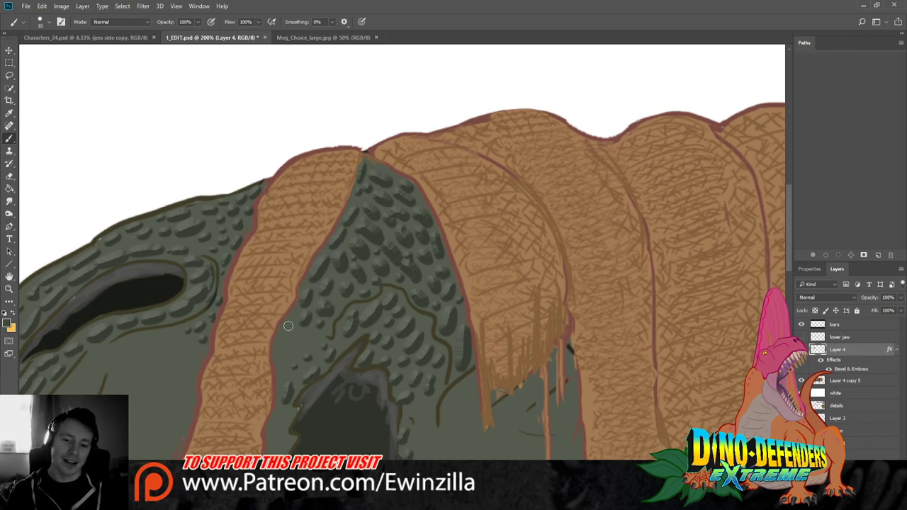
mouse_move(288, 326)
left_mouse_down()
mouse_move(283, 354)
mouse_move(303, 342)
mouse_move(292, 364)
mouse_move(339, 327)
mouse_move(298, 356)
left_mouse_up()
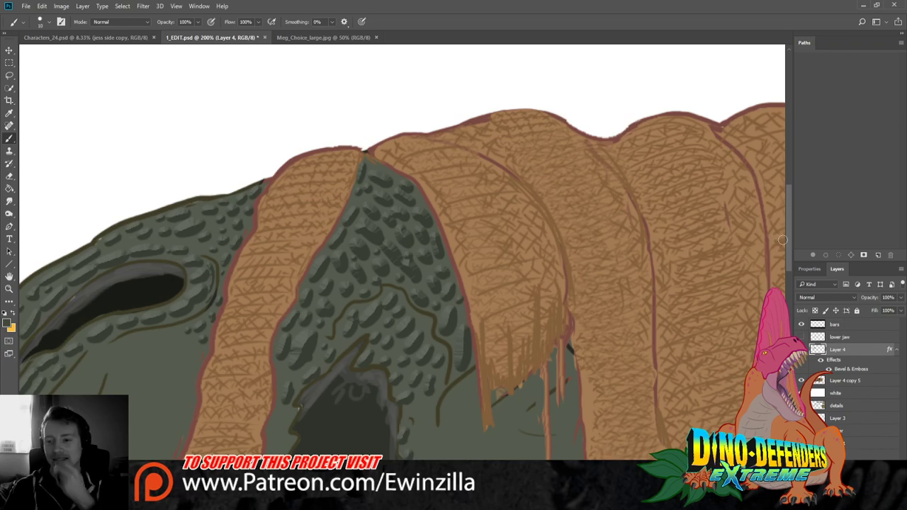
Paint elongated scales on the lower front of the snout and extend the scale rows down the front slope
scroll(402, 252, "down", 5)
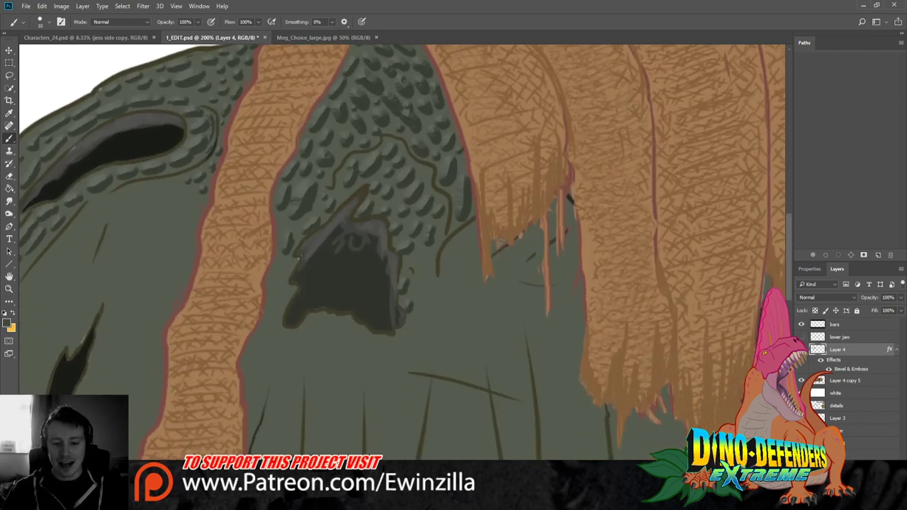
scroll(402, 252, "left", 5)
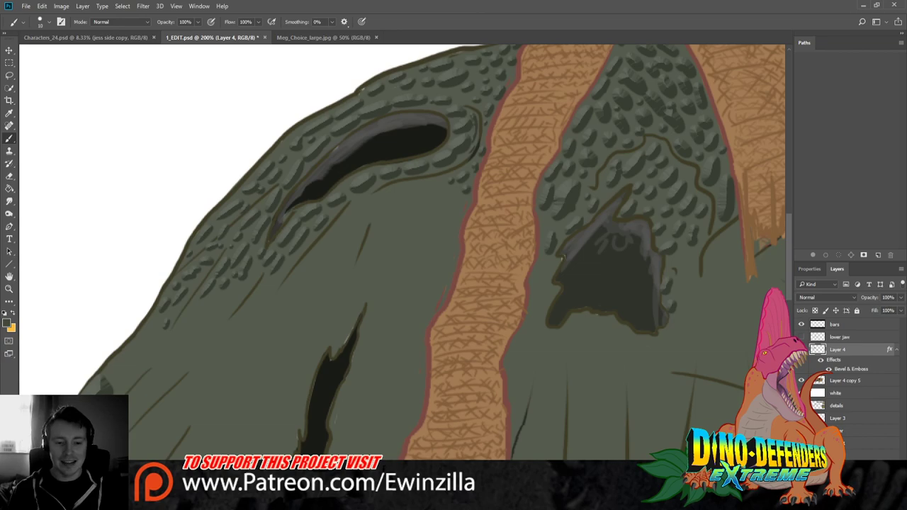
mouse_move(132, 445)
left_mouse_down()
mouse_move(177, 388)
mouse_move(161, 408)
mouse_move(150, 386)
mouse_move(168, 371)
left_mouse_up()
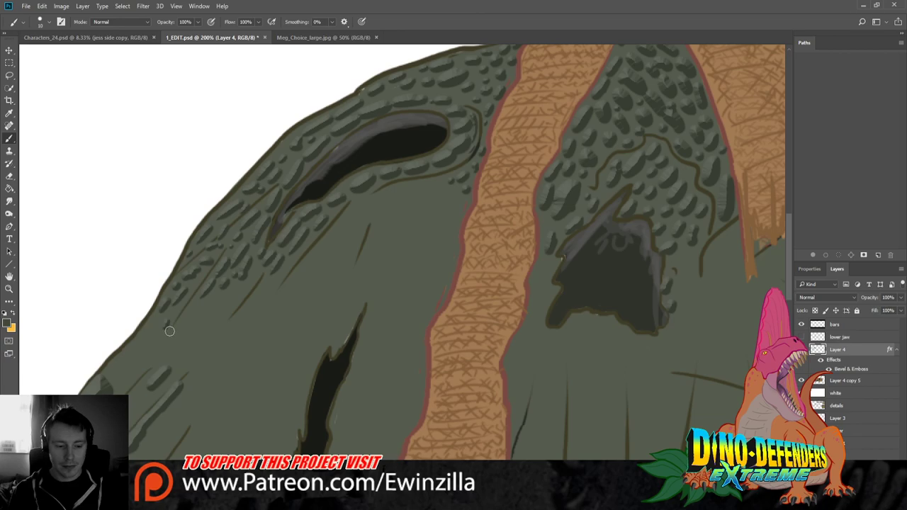
mouse_move(171, 327)
left_mouse_down()
mouse_move(175, 334)
mouse_move(209, 308)
mouse_move(222, 314)
mouse_move(211, 333)
mouse_move(219, 324)
left_mouse_up()
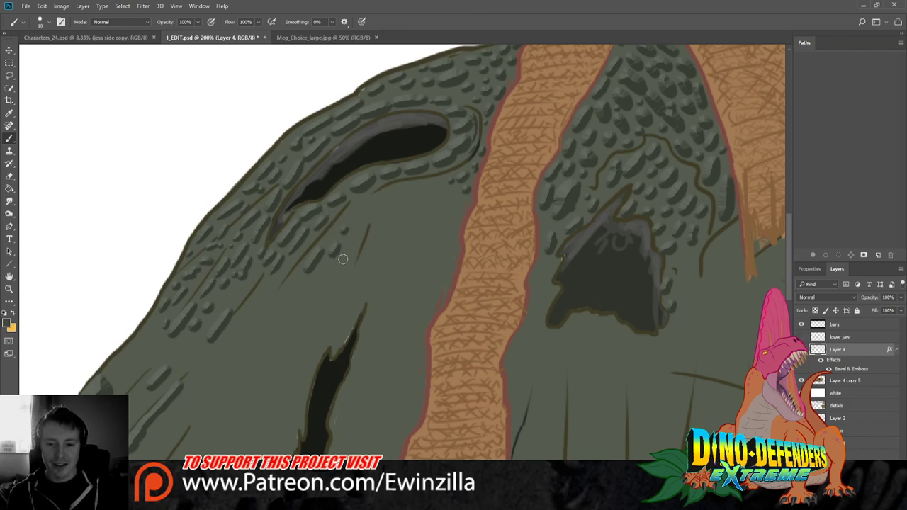
Paint larger elongated scales in front of and above the long dark gash, up to the scales beneath the nostril
mouse_move(343, 259)
left_mouse_down()
mouse_move(317, 294)
mouse_move(317, 282)
mouse_move(315, 297)
mouse_move(324, 308)
mouse_move(319, 324)
mouse_move(332, 303)
mouse_move(351, 301)
mouse_move(337, 343)
mouse_move(301, 374)
left_mouse_up()
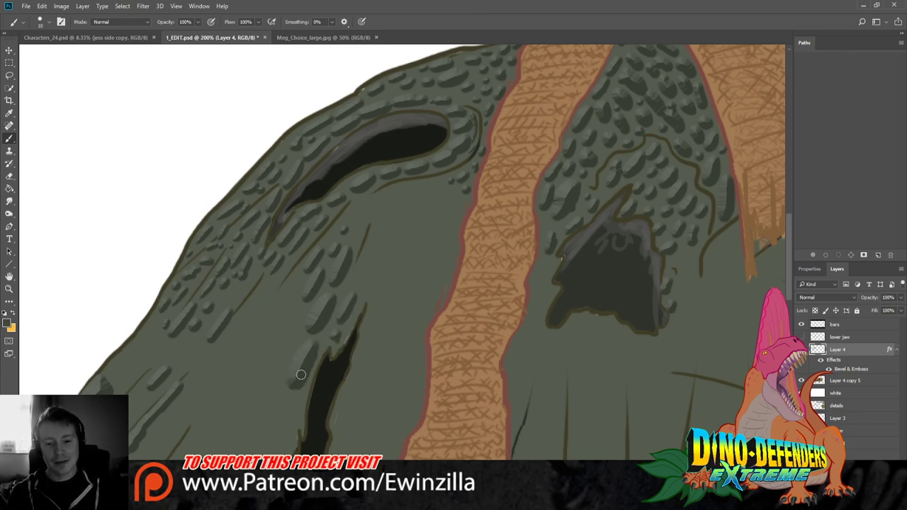
left_click_drag(286, 330, 297, 315)
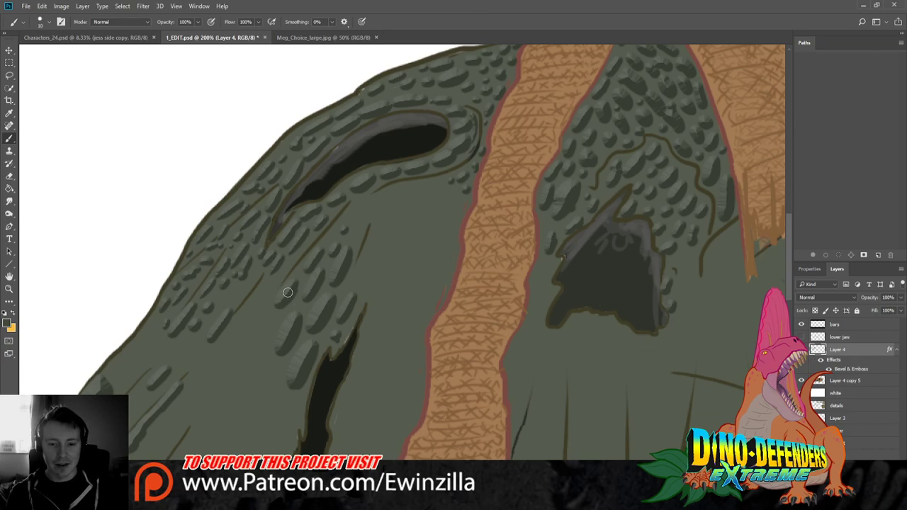
mouse_move(265, 292)
left_mouse_down()
mouse_move(237, 296)
mouse_move(255, 343)
mouse_move(272, 342)
mouse_move(276, 325)
mouse_move(260, 342)
left_mouse_up()
left_click_drag(368, 206, 358, 230)
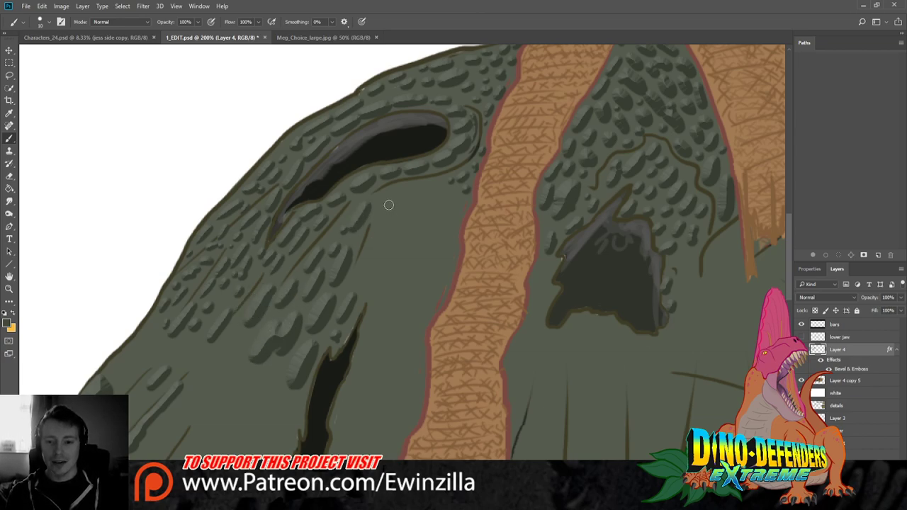
Paint long slanted scales beneath the nostril's lower crease and down along the edge of the narrow front bandage
left_click_drag(394, 198, 381, 228)
left_click_drag(423, 193, 402, 234)
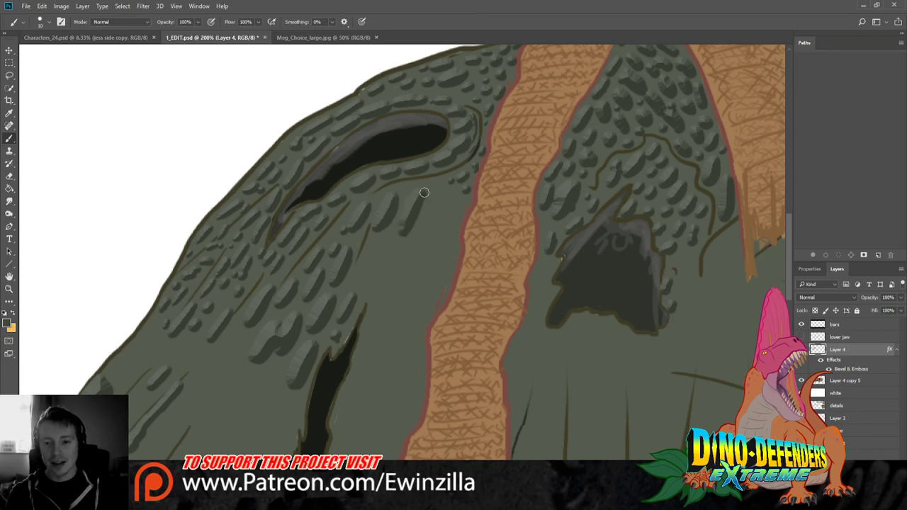
left_click_drag(445, 188, 430, 234)
mouse_move(467, 203)
left_mouse_down()
mouse_move(448, 253)
mouse_move(431, 257)
mouse_move(439, 249)
mouse_move(450, 261)
mouse_move(419, 305)
left_mouse_up()
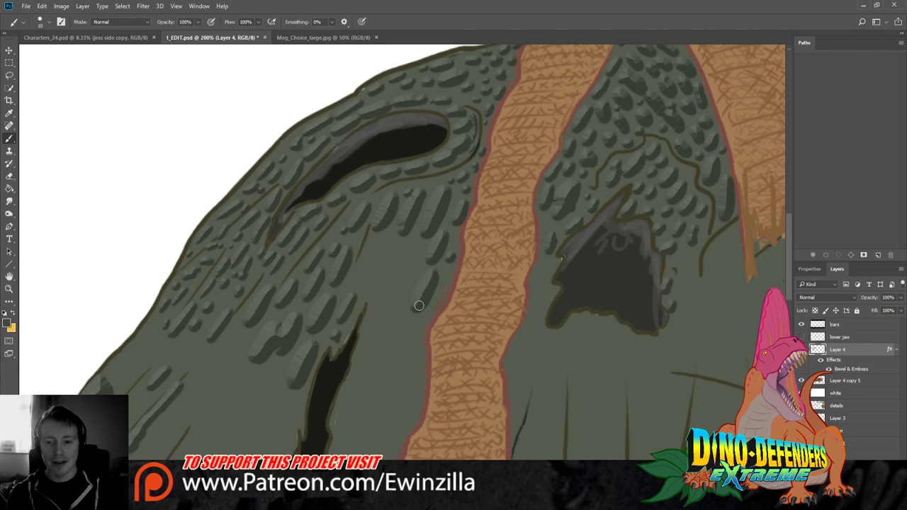
Fill the skin between the long dark gash and the narrow front bandage with large elongated scales
left_click_drag(416, 242, 396, 286)
left_click_drag(415, 265, 394, 298)
left_click_drag(421, 243, 401, 275)
mouse_move(390, 236)
left_mouse_down()
mouse_move(357, 280)
mouse_move(388, 359)
left_mouse_up()
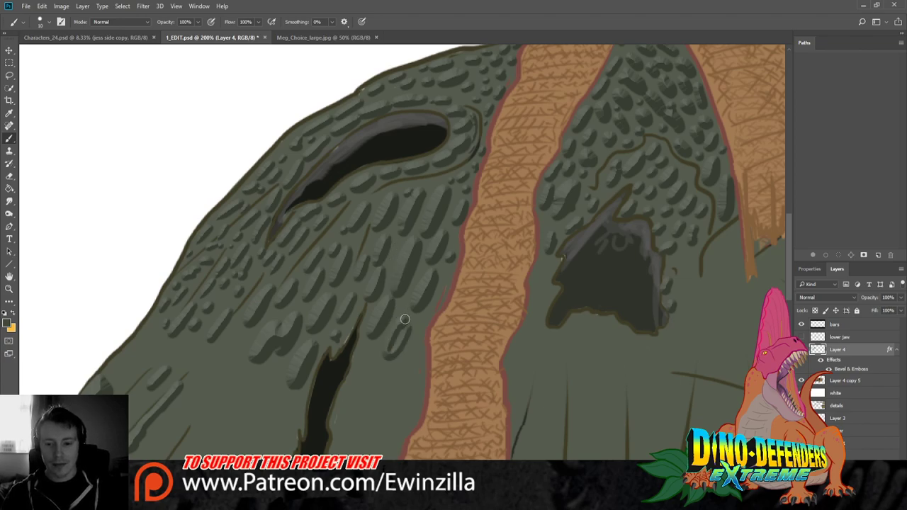
mouse_move(411, 315)
left_mouse_down()
mouse_move(395, 346)
mouse_move(401, 331)
mouse_move(421, 332)
mouse_move(408, 390)
left_mouse_up()
left_click_drag(424, 348, 397, 390)
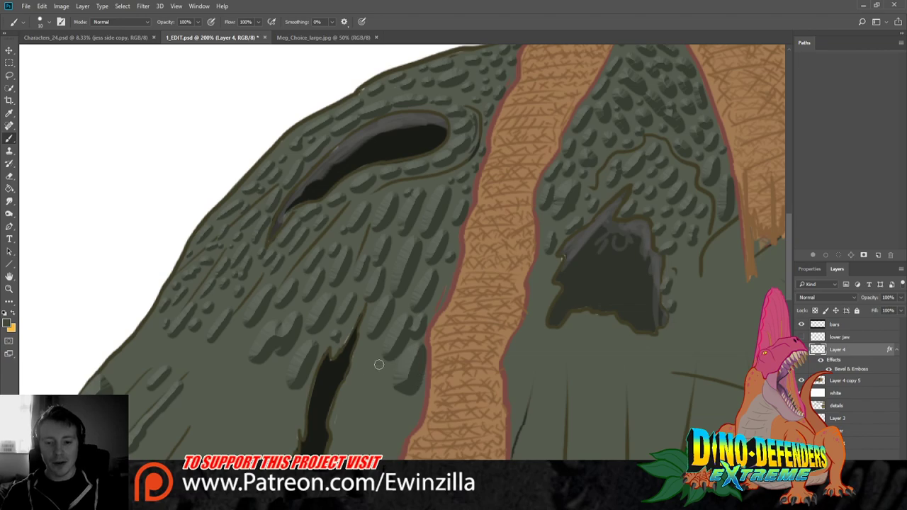
Add elongated scales beside the narrow front bandage and extend the slanted scale rows down across the snout toward its tip
left_click_drag(377, 349, 363, 380)
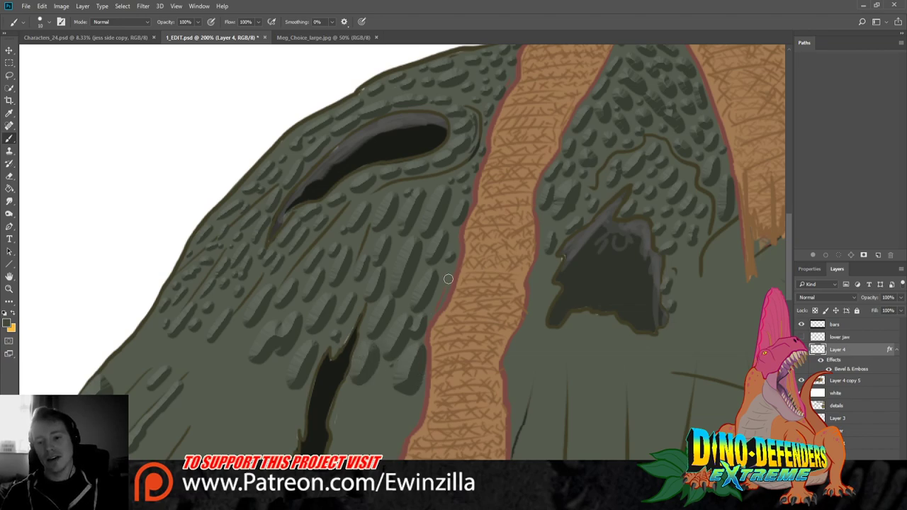
left_click_drag(454, 270, 439, 305)
scroll(425, 253, "down", 3)
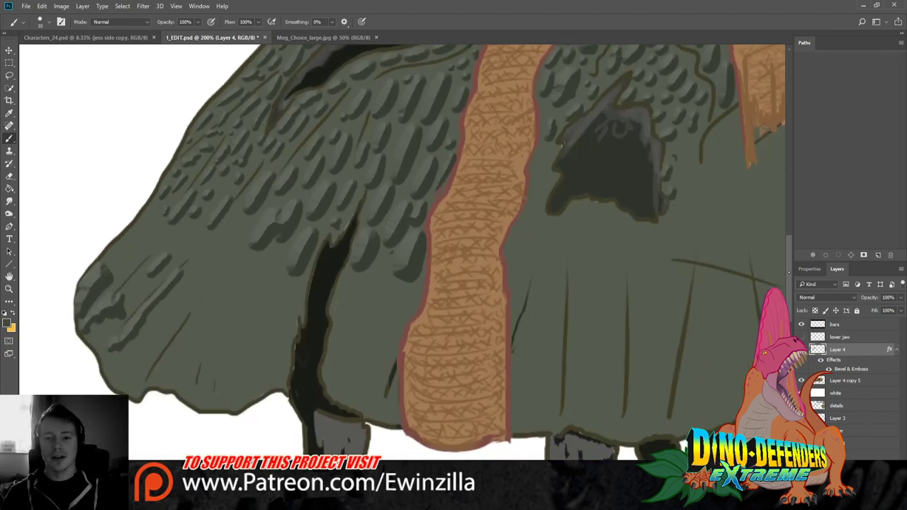
mouse_move(147, 221)
left_mouse_down()
mouse_move(138, 247)
mouse_move(122, 252)
mouse_move(126, 268)
mouse_move(164, 233)
mouse_move(192, 231)
mouse_move(181, 234)
mouse_move(190, 251)
mouse_move(234, 225)
mouse_move(222, 244)
mouse_move(232, 217)
mouse_move(226, 193)
left_mouse_up()
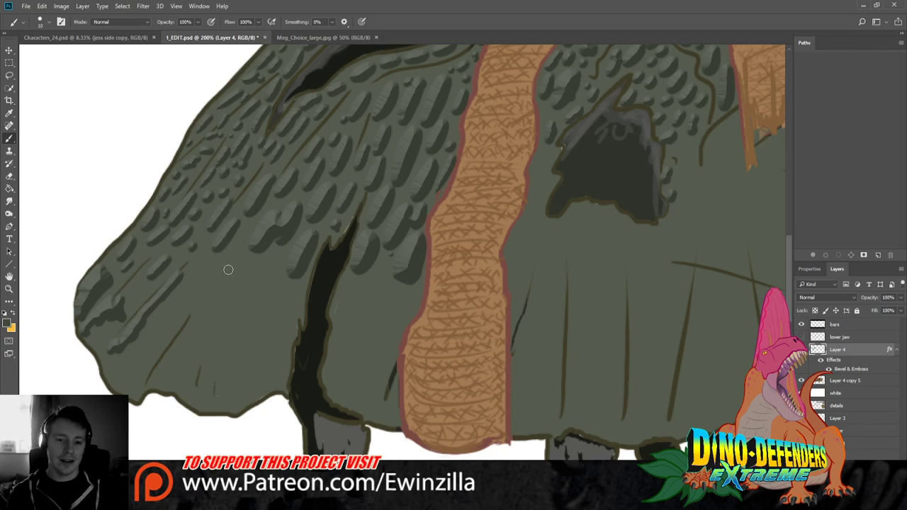
mouse_move(241, 254)
left_mouse_down()
mouse_move(216, 280)
mouse_move(226, 298)
mouse_move(200, 274)
mouse_move(188, 296)
left_mouse_up()
mouse_move(206, 266)
left_mouse_down()
mouse_move(179, 304)
mouse_move(198, 276)
mouse_move(172, 298)
mouse_move(186, 301)
left_mouse_up()
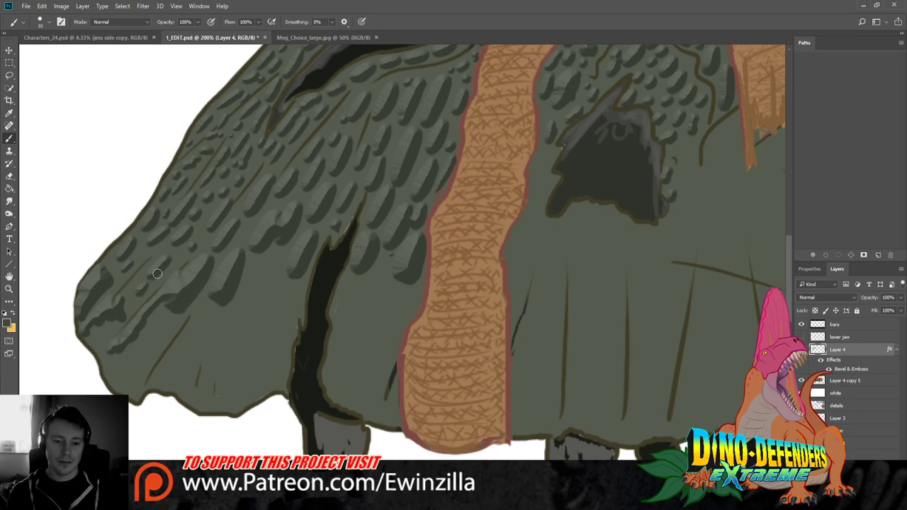
Outline the snout's lower lip edge and the long dark gash with a raised rim, and fill the skin between with large scales
mouse_move(108, 333)
left_mouse_down()
mouse_move(116, 387)
mouse_move(139, 396)
left_mouse_up()
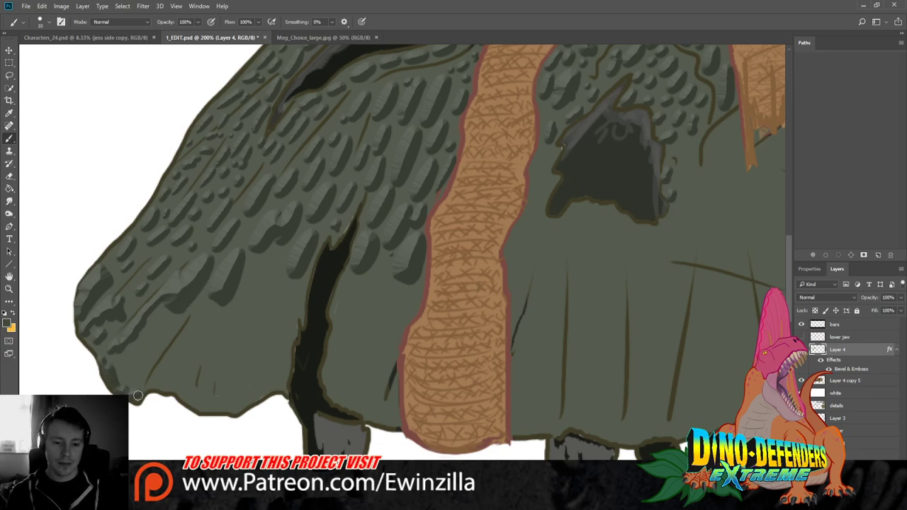
mouse_move(136, 356)
left_mouse_down()
mouse_move(164, 396)
mouse_move(222, 414)
mouse_move(278, 398)
mouse_move(320, 260)
mouse_move(350, 226)
mouse_move(358, 228)
mouse_move(323, 326)
mouse_move(345, 416)
left_mouse_up()
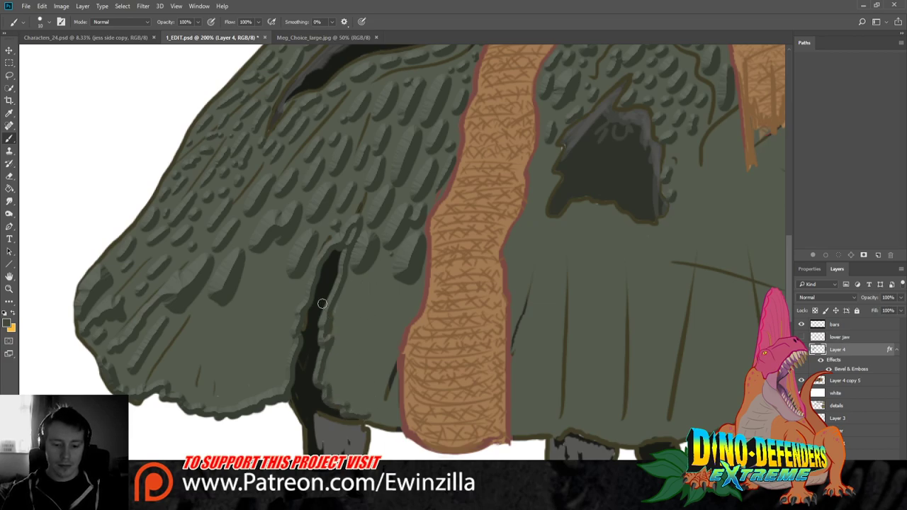
mouse_move(203, 310)
left_mouse_down()
mouse_move(198, 346)
mouse_move(210, 337)
mouse_move(209, 355)
mouse_move(220, 336)
mouse_move(188, 345)
mouse_move(176, 370)
left_mouse_up()
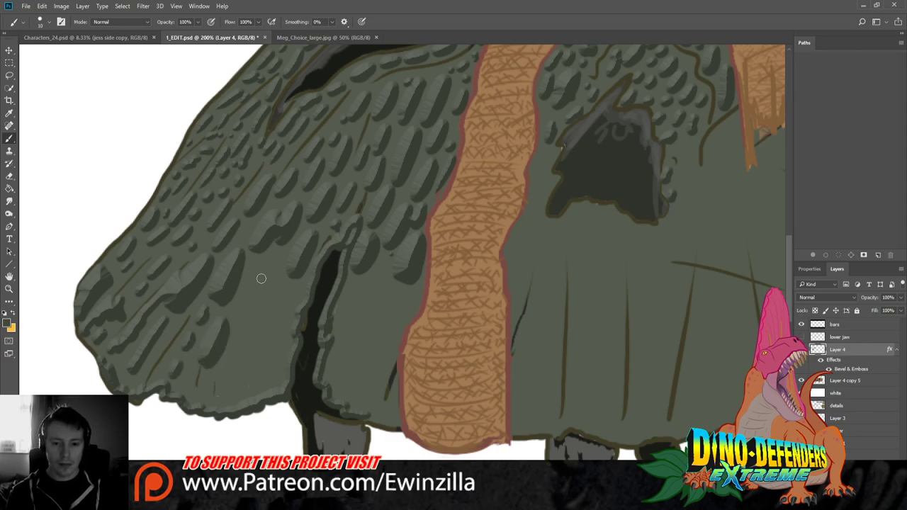
mouse_move(262, 277)
left_mouse_down()
mouse_move(279, 259)
mouse_move(285, 298)
mouse_move(248, 334)
mouse_move(271, 347)
mouse_move(248, 346)
mouse_move(231, 399)
mouse_move(265, 381)
mouse_move(270, 363)
mouse_move(244, 383)
mouse_move(281, 369)
left_mouse_up()
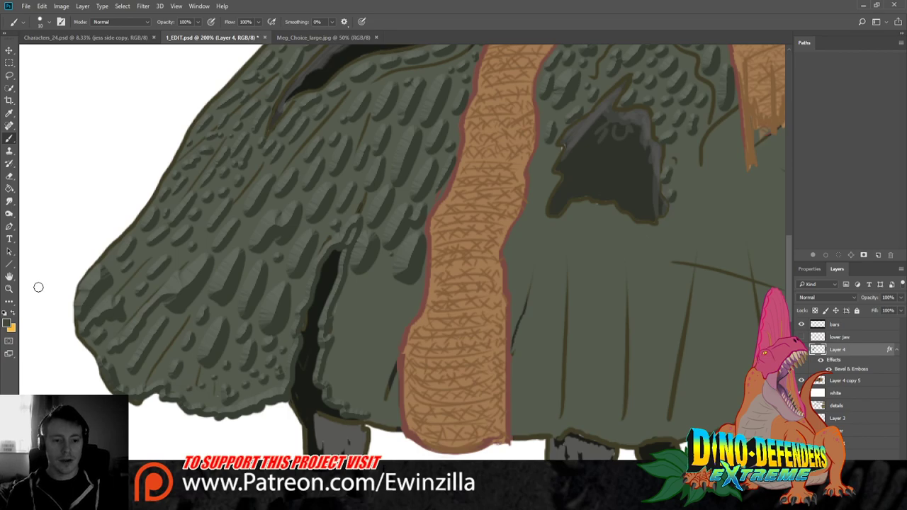
Fill the skin between the long dark gash and the lower end of the narrow front bandage with slanted scales
left_click(9, 289)
left_click(265, 22)
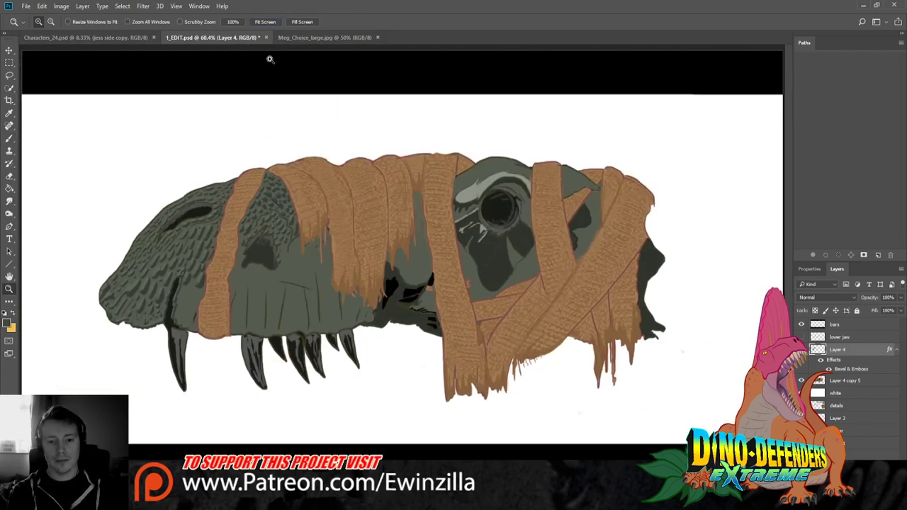
left_click(171, 310)
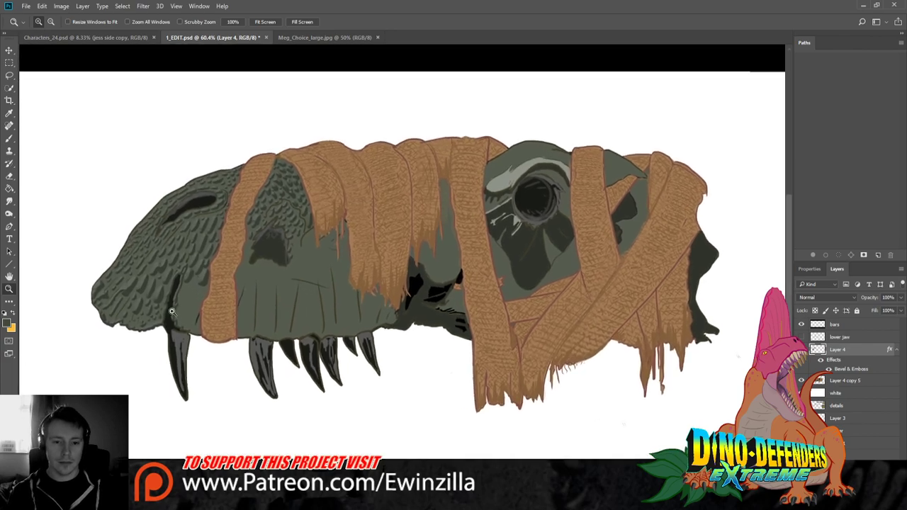
left_click(172, 310)
left_click(172, 310)
left_click(171, 310)
key("b")
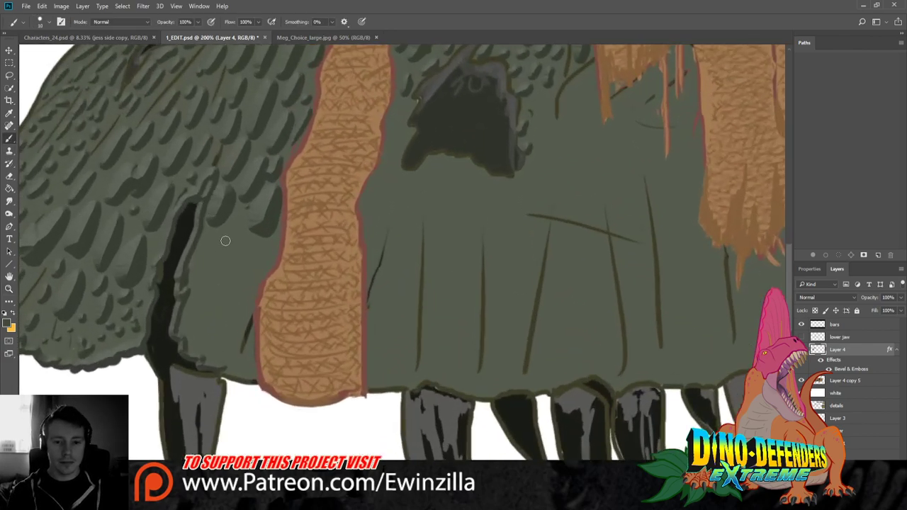
left_click_drag(212, 238, 204, 280)
mouse_move(248, 245)
left_mouse_down()
mouse_move(238, 273)
mouse_move(259, 270)
mouse_move(242, 319)
left_mouse_up()
mouse_move(250, 285)
left_mouse_down()
mouse_move(241, 331)
mouse_move(224, 288)
mouse_move(191, 320)
mouse_move(231, 366)
left_mouse_up()
left_click_drag(211, 320, 202, 336)
left_click_drag(223, 303, 217, 315)
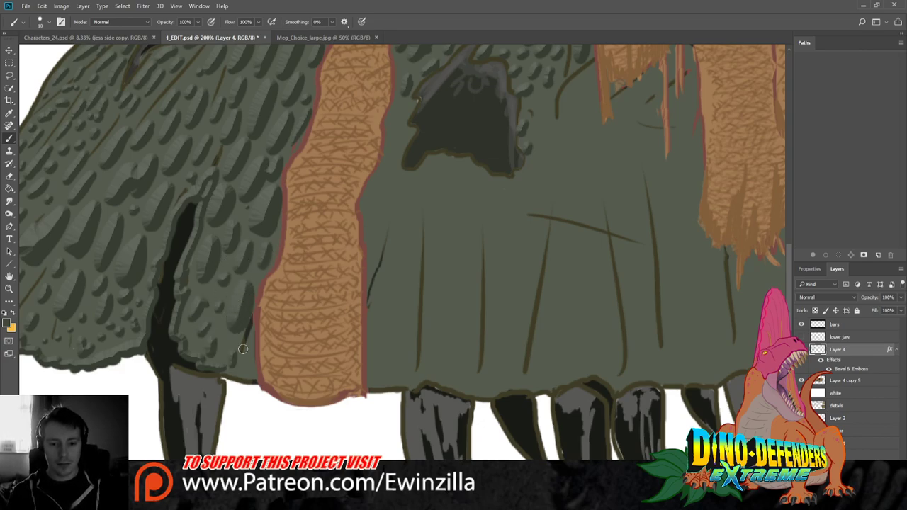
left_click_drag(251, 346, 247, 366)
Paint a raised rim around the dark hole behind the narrow front bandage and add small scales between the hole and the bandage
mouse_move(398, 119)
left_mouse_down()
mouse_move(392, 148)
mouse_move(396, 125)
left_mouse_up()
mouse_move(408, 139)
left_mouse_down()
mouse_move(400, 179)
mouse_move(421, 179)
mouse_move(445, 156)
mouse_move(499, 175)
mouse_move(521, 170)
mouse_move(515, 129)
left_mouse_up()
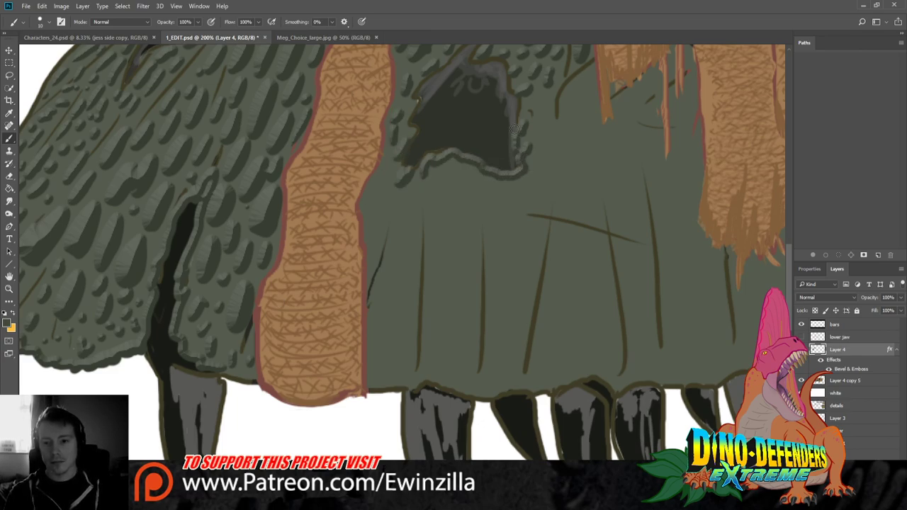
left_click_drag(492, 83, 509, 126)
mouse_move(430, 156)
left_mouse_down()
mouse_move(416, 140)
mouse_move(426, 91)
mouse_move(446, 65)
left_mouse_up()
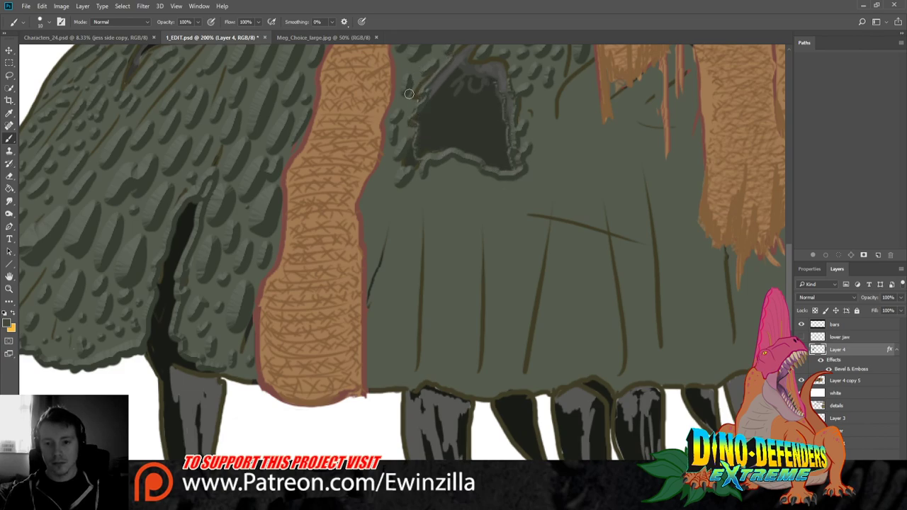
mouse_move(374, 173)
left_mouse_down()
mouse_move(370, 205)
mouse_move(378, 226)
left_mouse_up()
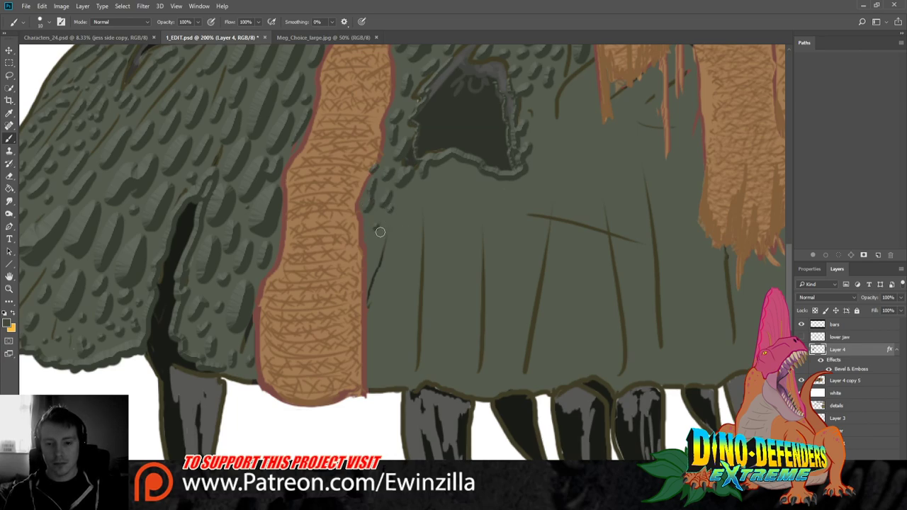
Paint a row of large, plate-like scales along the upper lip above the teeth, from the narrow front bandage to the mouth corner
mouse_move(376, 323)
left_mouse_down()
mouse_move(393, 370)
mouse_move(398, 315)
mouse_move(375, 315)
mouse_move(387, 312)
mouse_move(391, 333)
mouse_move(435, 316)
mouse_move(442, 377)
mouse_move(458, 321)
mouse_move(439, 370)
mouse_move(455, 325)
mouse_move(436, 348)
mouse_move(433, 372)
mouse_move(442, 364)
mouse_move(430, 364)
mouse_move(505, 344)
mouse_move(494, 373)
mouse_move(509, 346)
mouse_move(498, 358)
mouse_move(504, 372)
mouse_move(507, 365)
mouse_move(496, 352)
mouse_move(493, 381)
mouse_move(519, 370)
mouse_move(509, 337)
mouse_move(503, 373)
mouse_move(594, 366)
mouse_move(603, 348)
mouse_move(555, 345)
mouse_move(572, 371)
mouse_move(596, 347)
left_mouse_up()
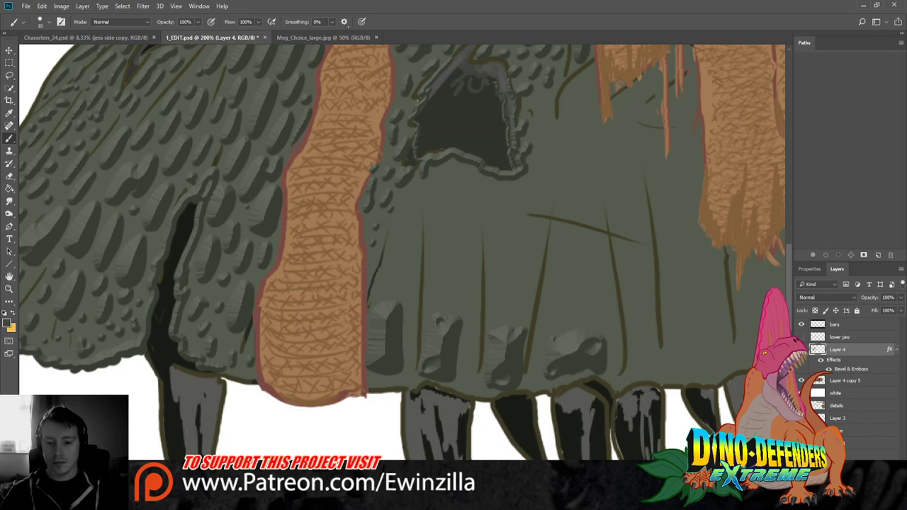
scroll(596, 347, "right", 5)
scroll(418, 345, "right", 1)
mouse_move(336, 334)
left_mouse_down()
mouse_move(346, 370)
mouse_move(344, 329)
mouse_move(344, 371)
mouse_move(346, 344)
mouse_move(382, 334)
mouse_move(400, 372)
mouse_move(418, 328)
mouse_move(380, 329)
mouse_move(395, 332)
mouse_move(395, 367)
mouse_move(428, 364)
left_mouse_up()
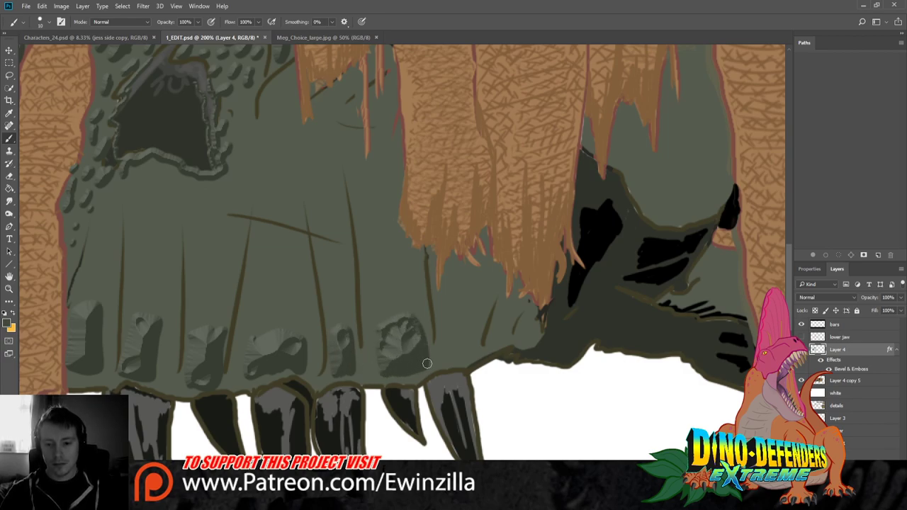
mouse_move(448, 323)
left_mouse_down()
mouse_move(462, 312)
mouse_move(454, 354)
mouse_move(468, 321)
mouse_move(469, 348)
left_mouse_up()
mouse_move(508, 316)
left_mouse_down()
mouse_move(499, 340)
mouse_move(510, 302)
mouse_move(530, 334)
mouse_move(525, 315)
left_mouse_up()
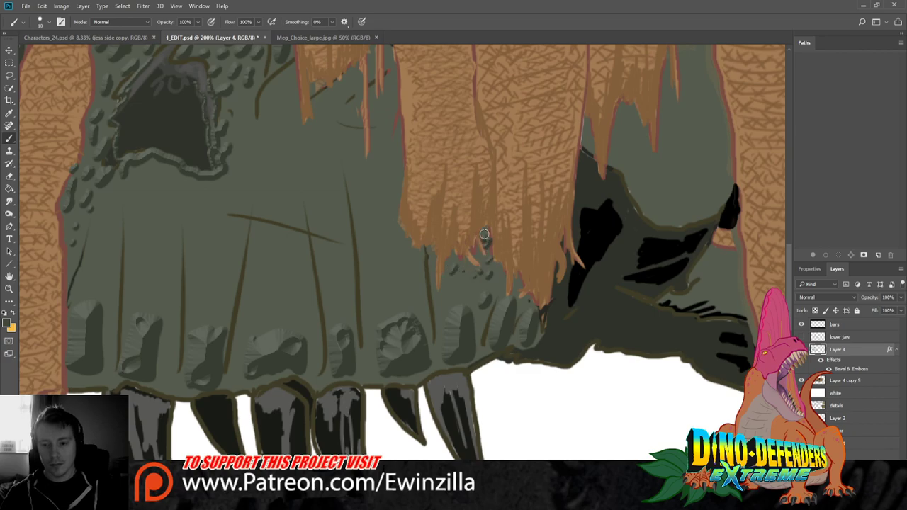
Fill the skin beneath the wide frayed bandage with small scales and scatter more around the large lip plates above the rear teeth
left_click(485, 234)
left_click_drag(500, 269, 501, 283)
left_click(472, 274)
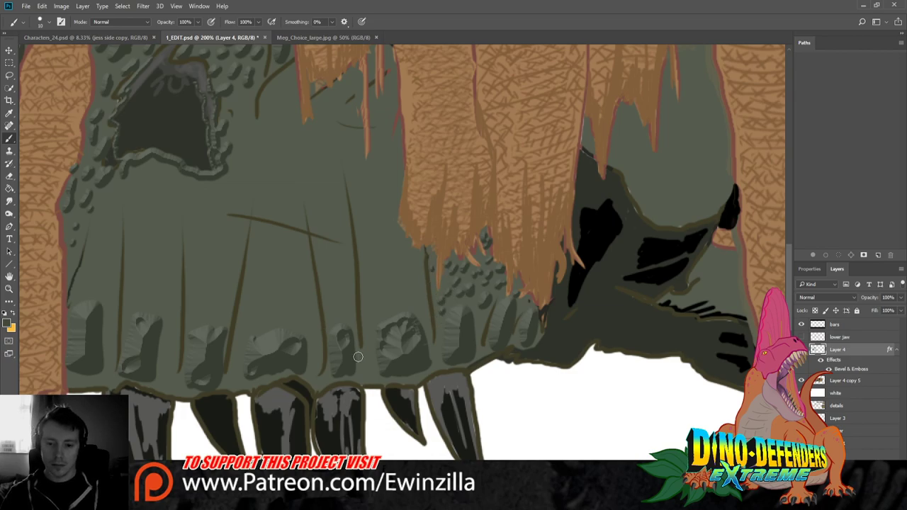
left_click_drag(359, 348, 366, 367)
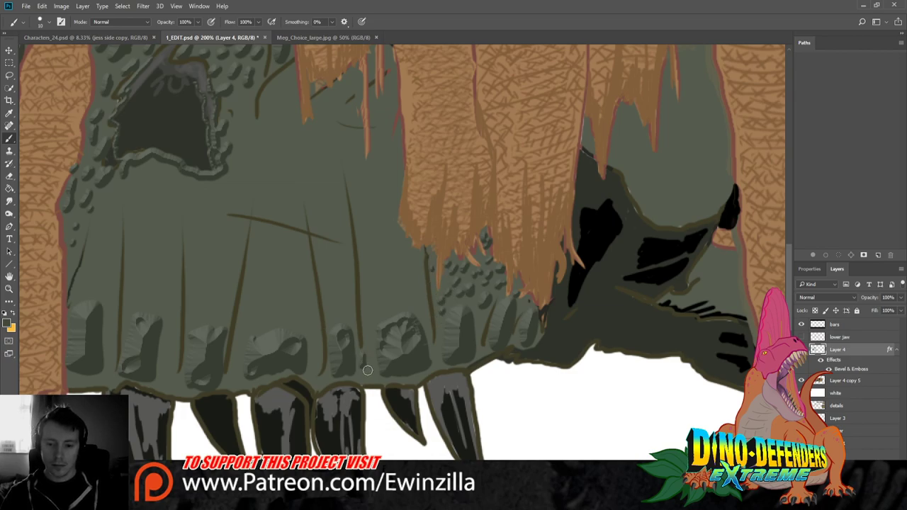
left_click(383, 295)
left_click(385, 302)
Paint rounded scales on the skin behind the dark hole, around the curved crease and below the short frayed bandage
left_click(281, 89)
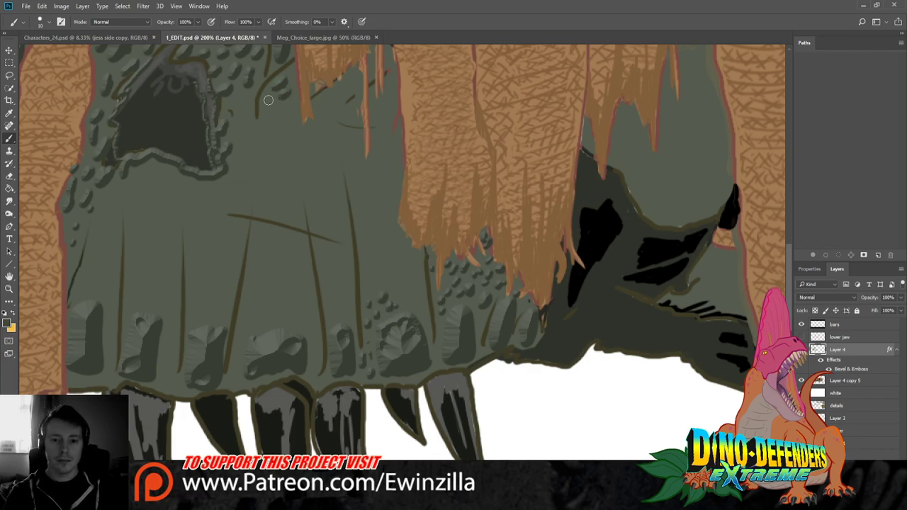
left_click(245, 99)
left_click(244, 125)
left_click(263, 122)
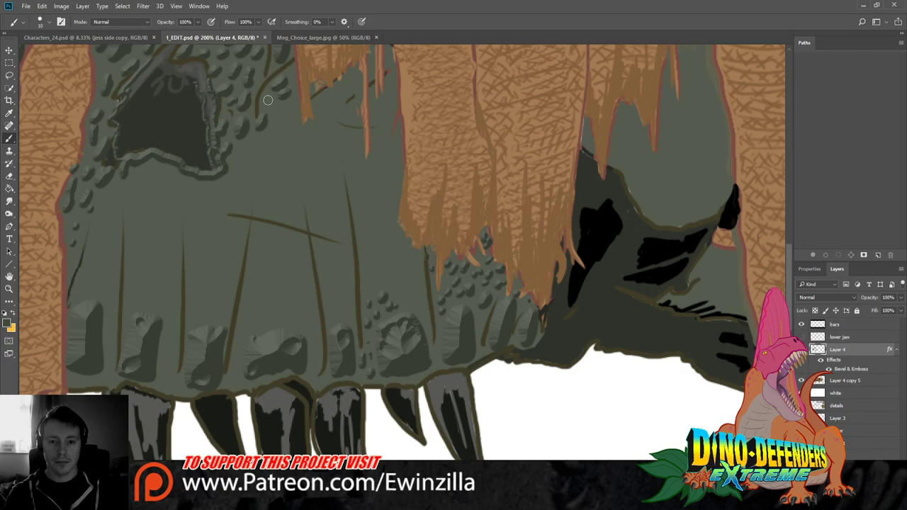
left_click(268, 102)
left_click(280, 116)
left_click(266, 144)
left_click(283, 144)
left_click(300, 135)
left_click(318, 116)
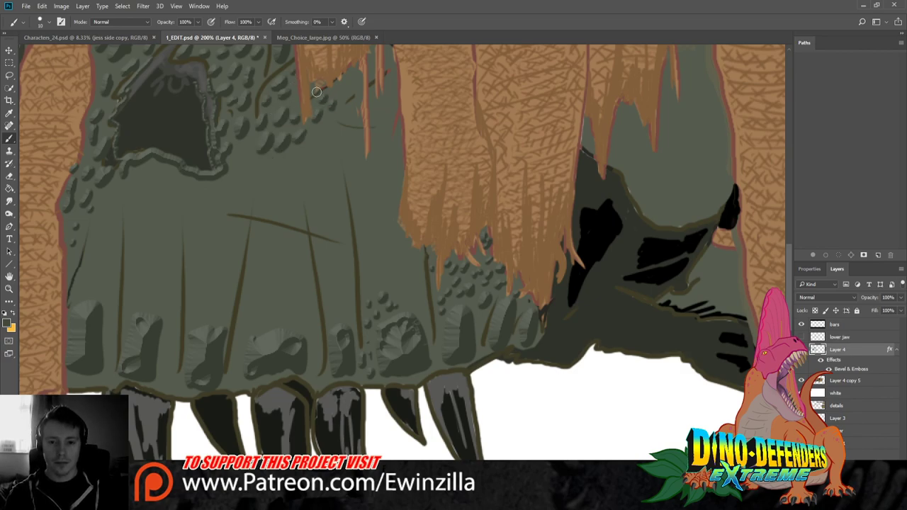
Add small scales between the hanging bandage strands and down along the front edge of the wide frayed bandage
left_click(317, 91)
left_click(345, 79)
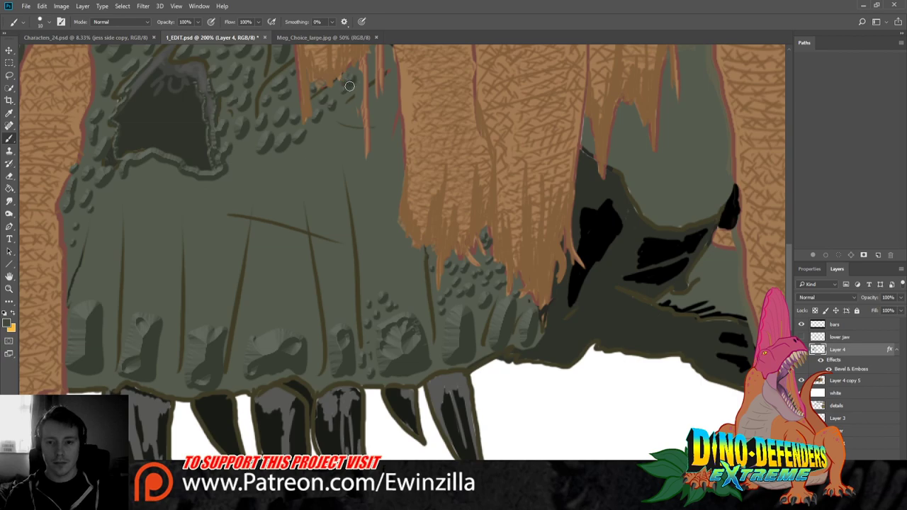
left_click(392, 74)
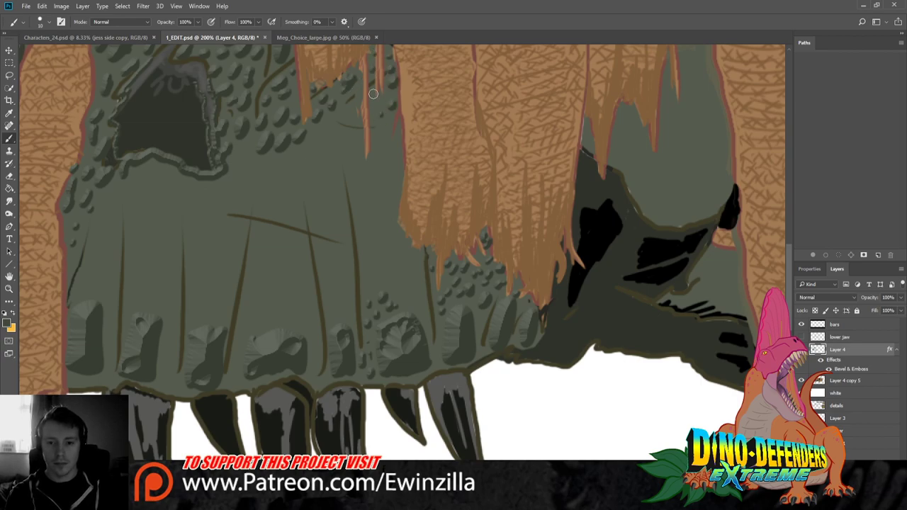
left_click(352, 117)
left_click(397, 147)
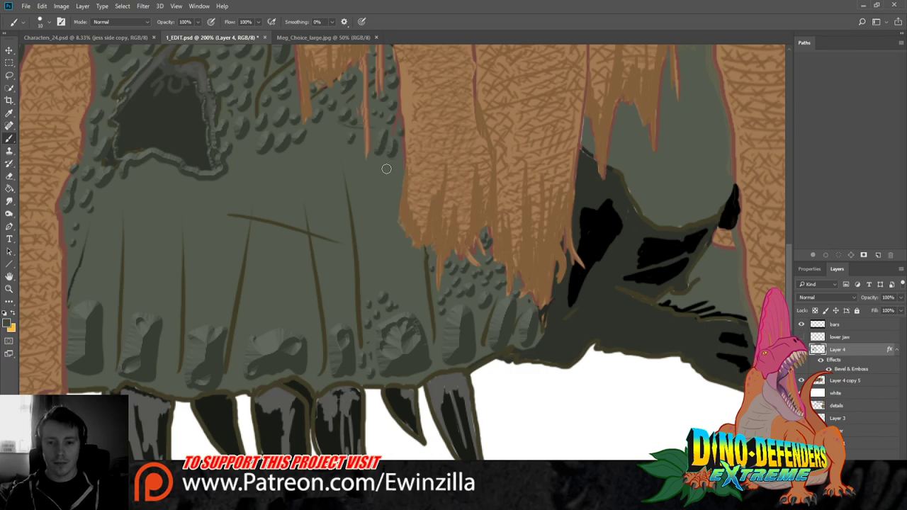
left_click(394, 178)
left_click(392, 196)
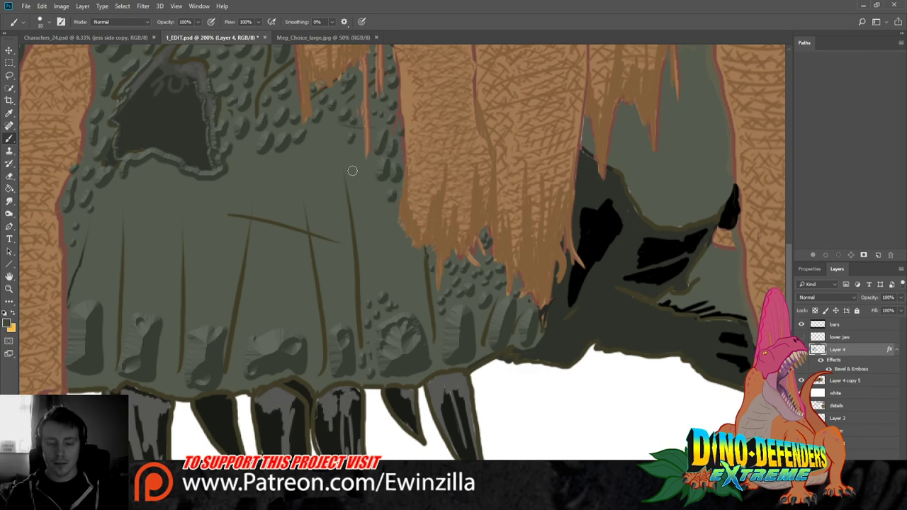
Paint small scales behind the narrow front bandage, down to the first large lip plate
left_click(112, 197)
left_click(106, 204)
left_click(100, 227)
left_click(106, 245)
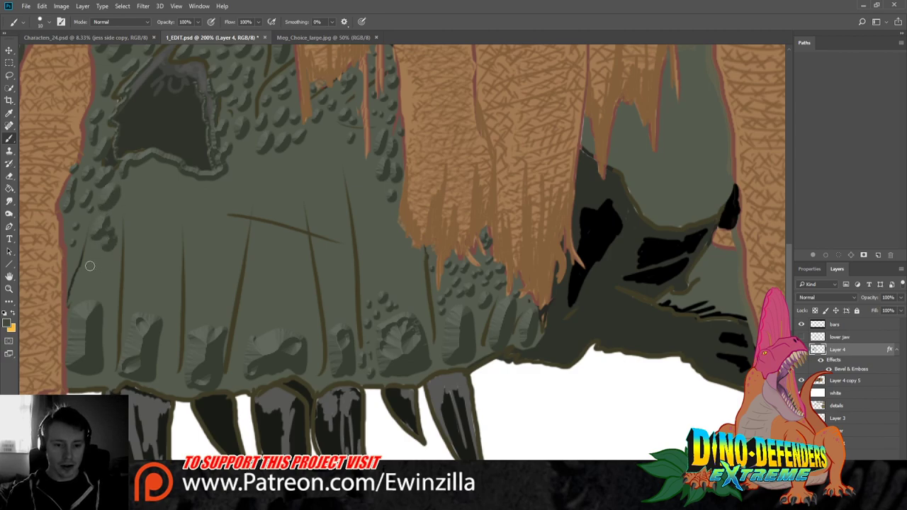
left_click(92, 260)
left_click(108, 269)
left_click(90, 286)
left_click(111, 297)
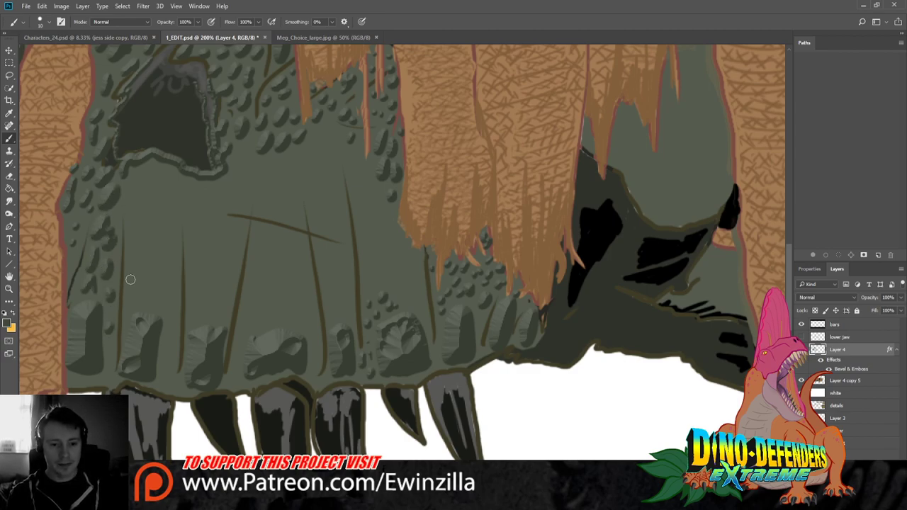
Paint scales around the first vertical lip crease, from the second lip plate up toward the dark hole
left_click(131, 292)
left_click(146, 291)
left_click(151, 275)
left_click(142, 252)
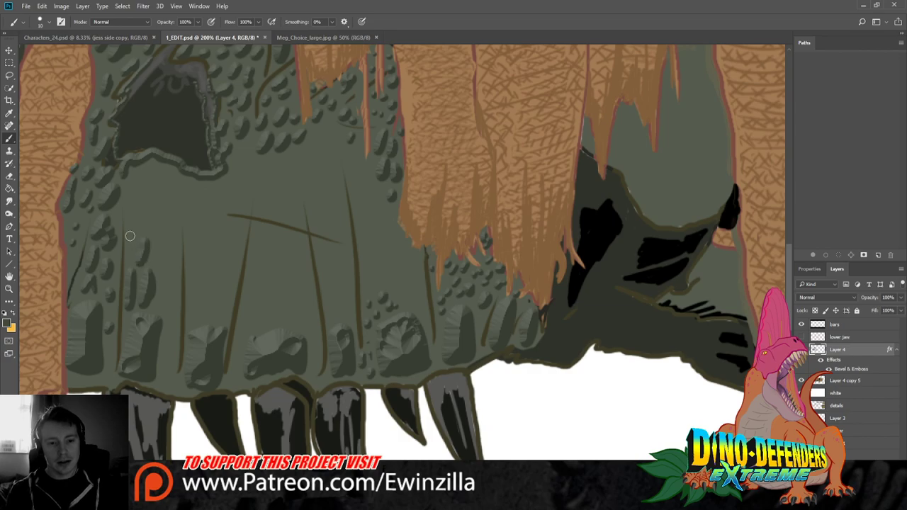
left_click(131, 239)
left_click(150, 212)
left_click(167, 223)
left_click(136, 199)
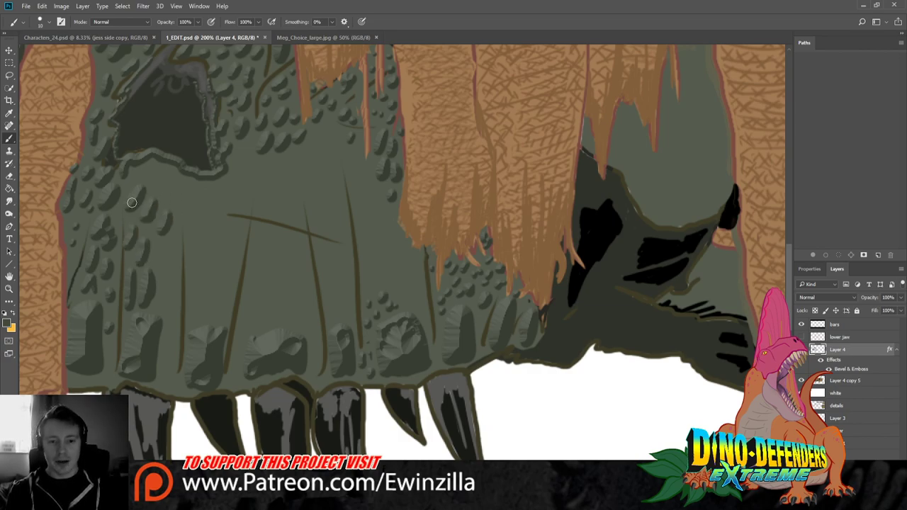
Fill the skin directly beneath the dark hole's lower rim with rounded scales and continue them down in front of the second crease
left_click(136, 176)
left_click(158, 173)
left_click(157, 179)
left_click(177, 188)
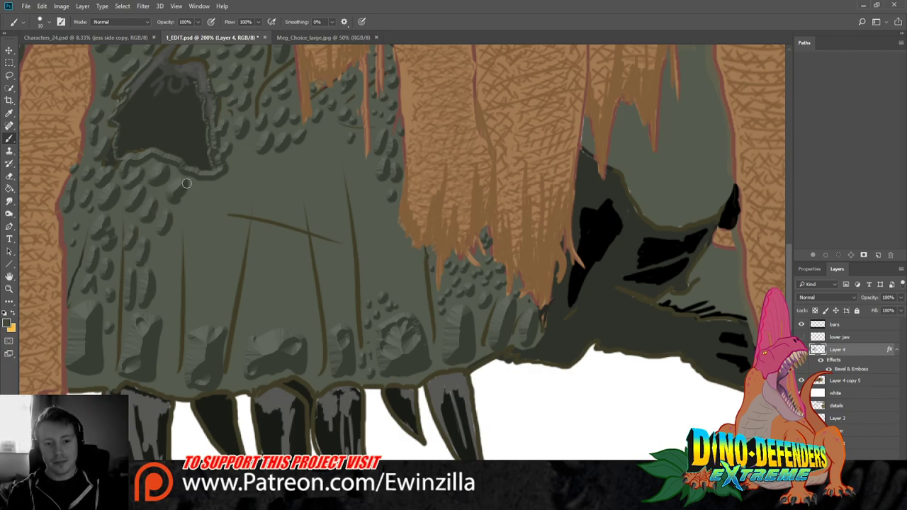
left_click(186, 190)
left_click(197, 202)
left_click(173, 237)
left_click(164, 268)
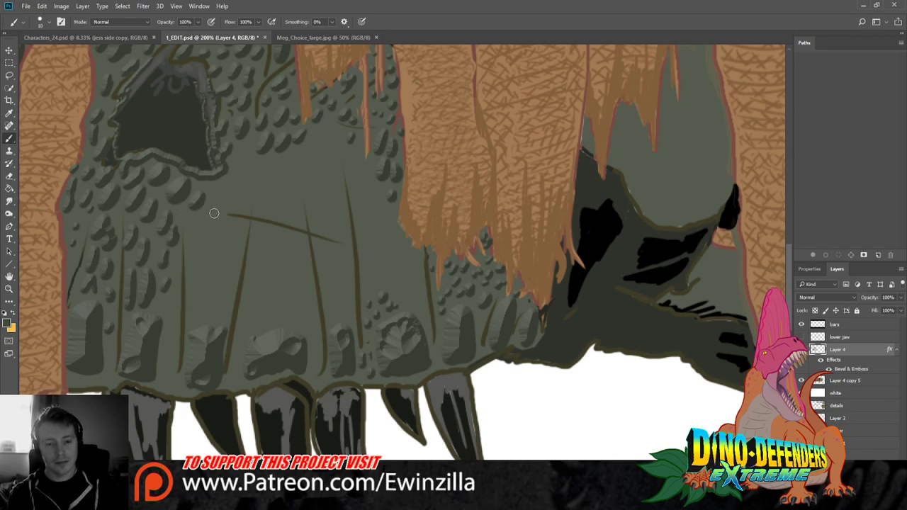
Paint larger scales around the dark hole's lower rear corner and down beside the top of the second vertical crease
left_click(240, 165)
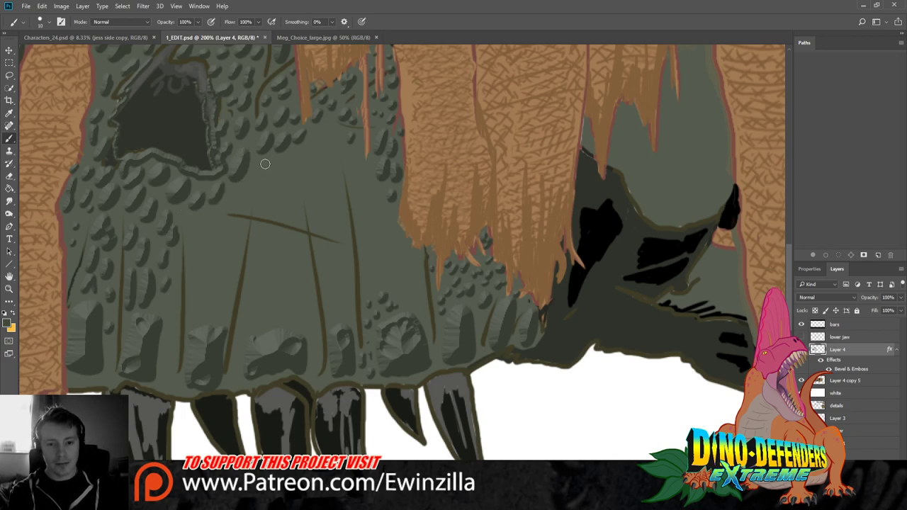
left_click(243, 196)
left_click(228, 200)
left_click(199, 231)
left_click(193, 235)
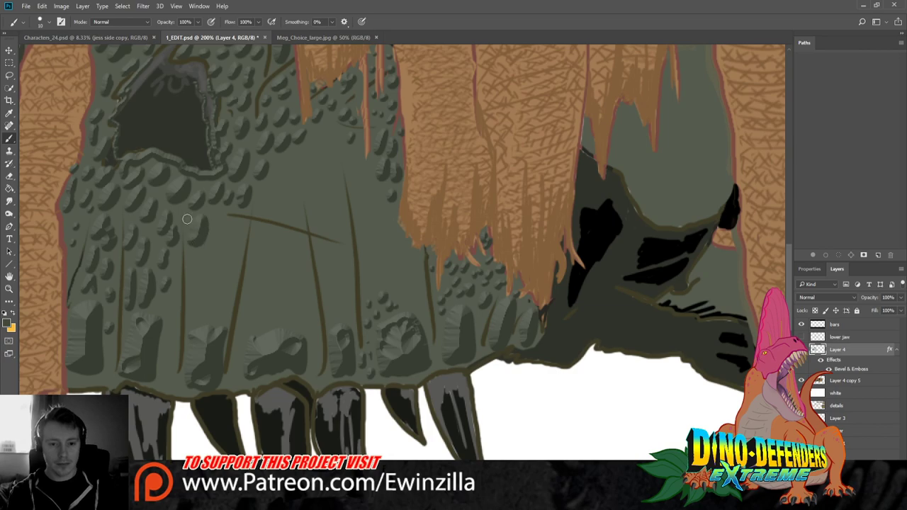
Paint scales between the second and third vertical lip creases, from below the dark hole down to the large lip plate
left_click(219, 217)
left_click(231, 243)
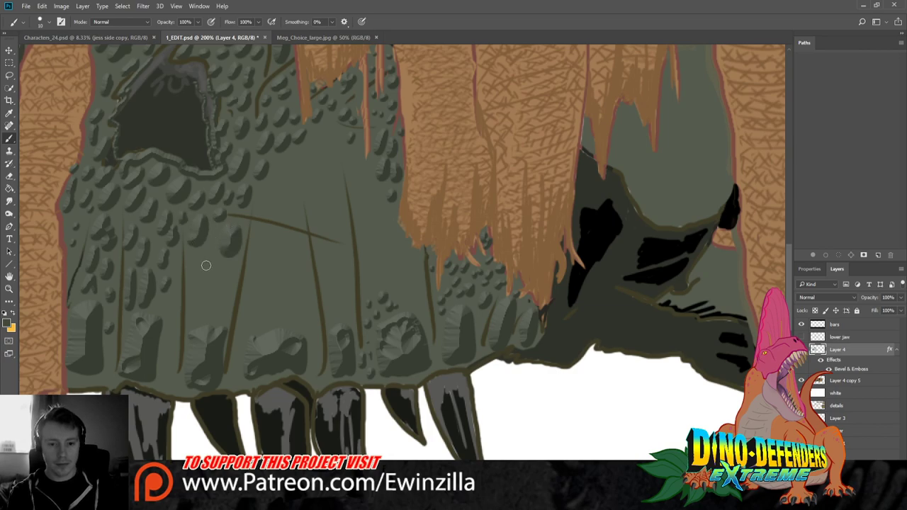
left_click(205, 261)
left_click(223, 272)
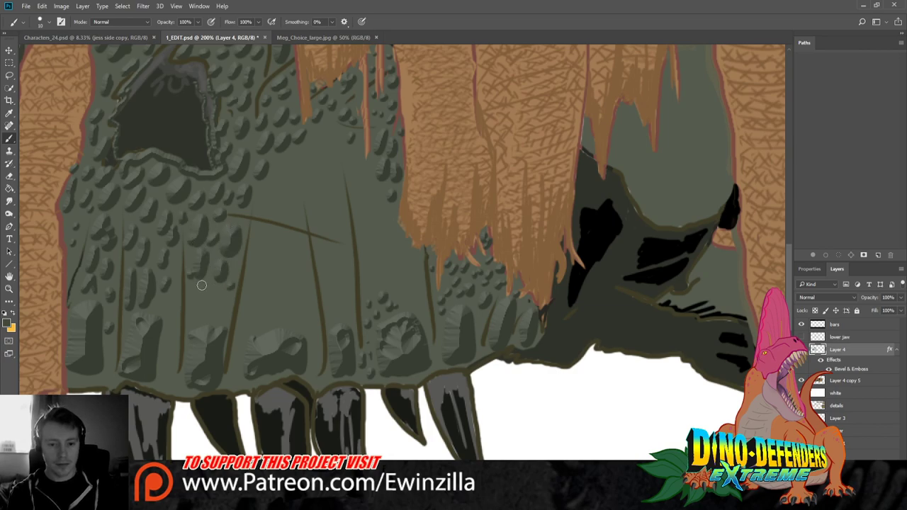
left_click(202, 287)
left_click(220, 305)
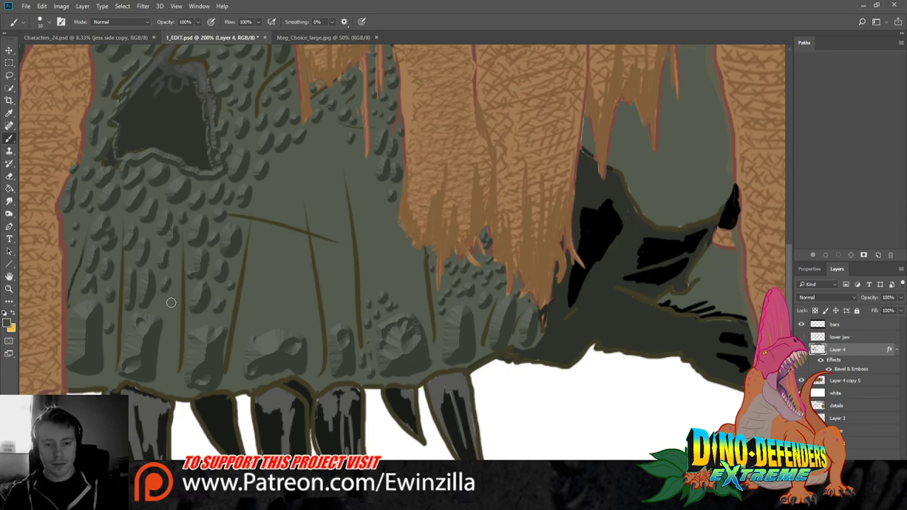
Paint scales beneath the diagonal crease, filling the skin between the third and fourth vertical creases down to the wide lip plate
left_click(256, 235)
left_click(268, 229)
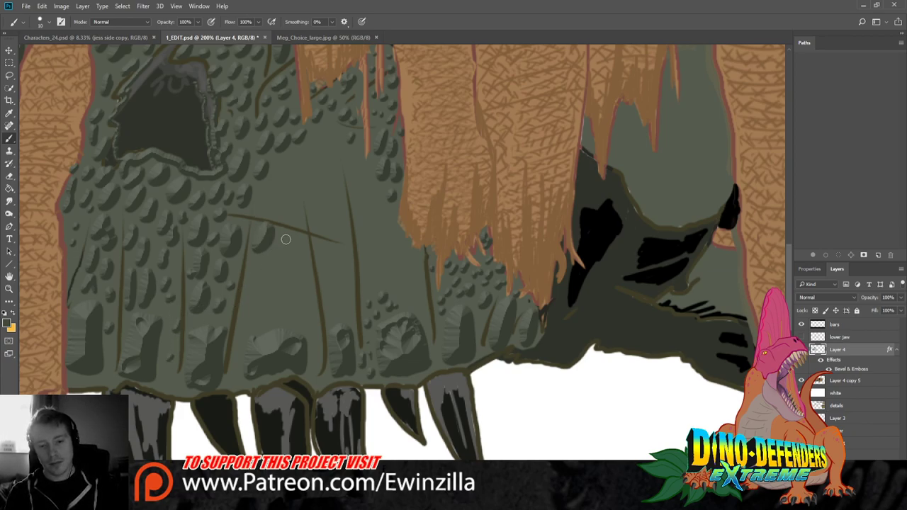
left_click(283, 242)
left_click(269, 271)
left_click(292, 259)
left_click(305, 286)
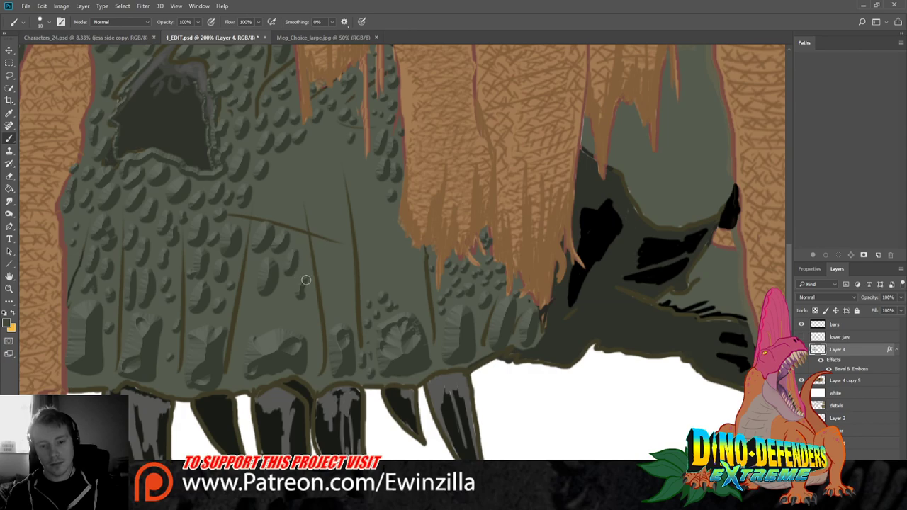
left_click(253, 312)
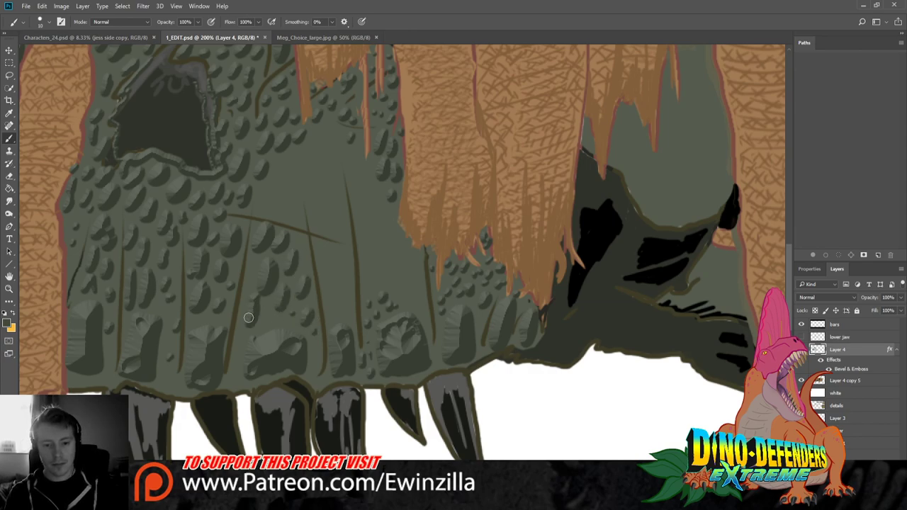
Paint larger elongated scales above the diagonal crease, from behind the dark hole toward the tops of the rear vertical creases
left_click(277, 189)
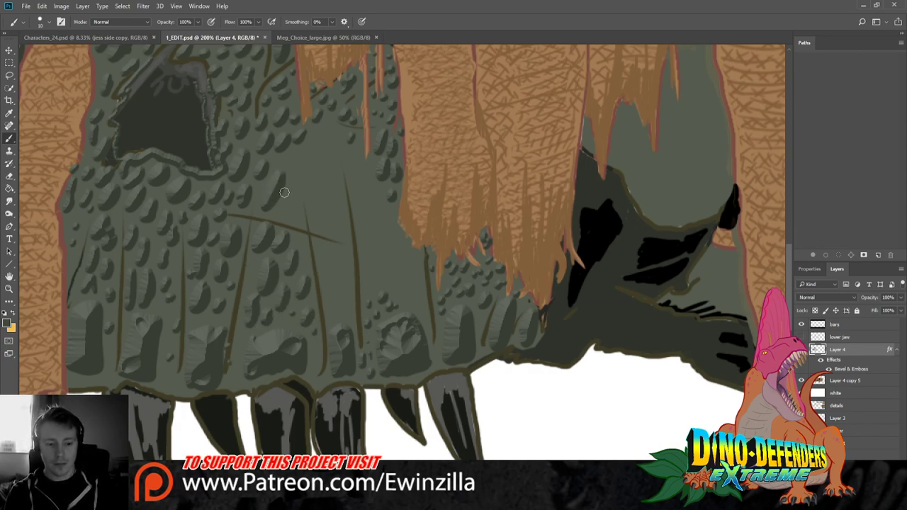
left_click(304, 164)
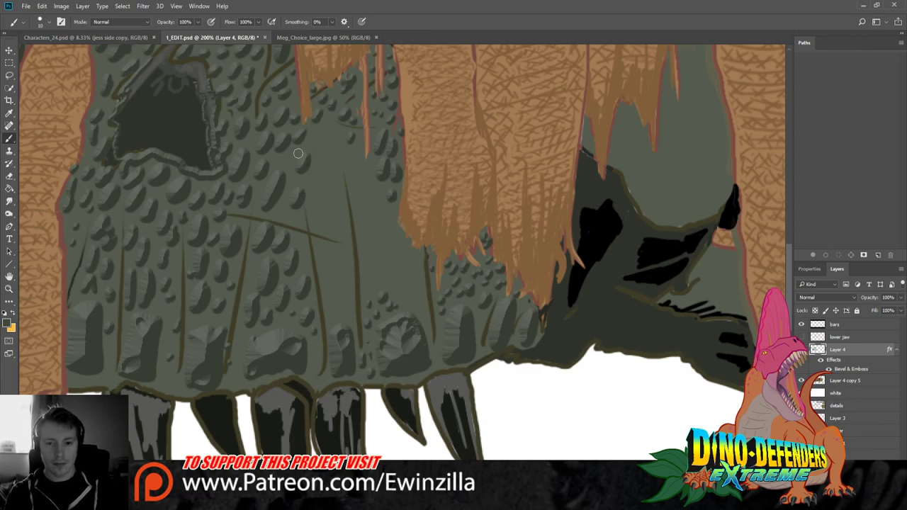
left_click(333, 131)
left_click(329, 150)
left_click(327, 179)
left_click(320, 203)
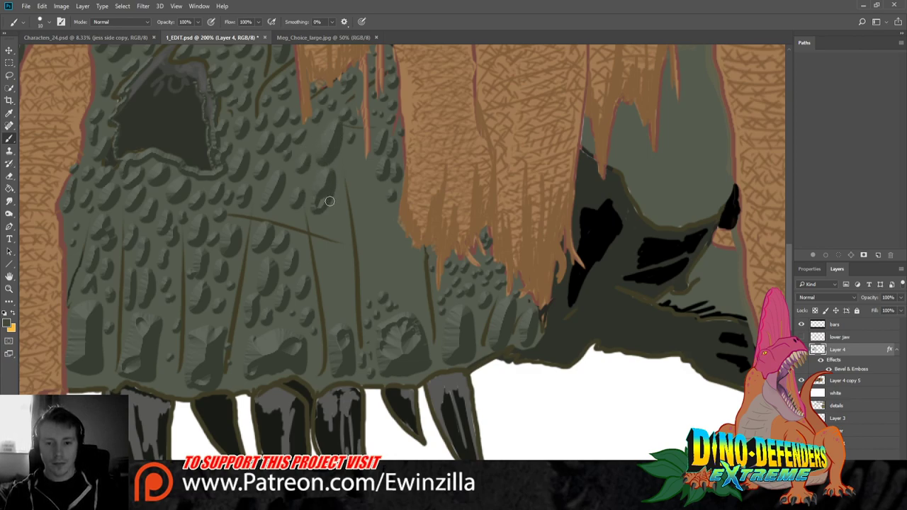
left_click(326, 197)
Paint large elongated scales beside the wide frayed bandage and down between the rearmost vertical lip creases
left_click(357, 160)
left_click(363, 193)
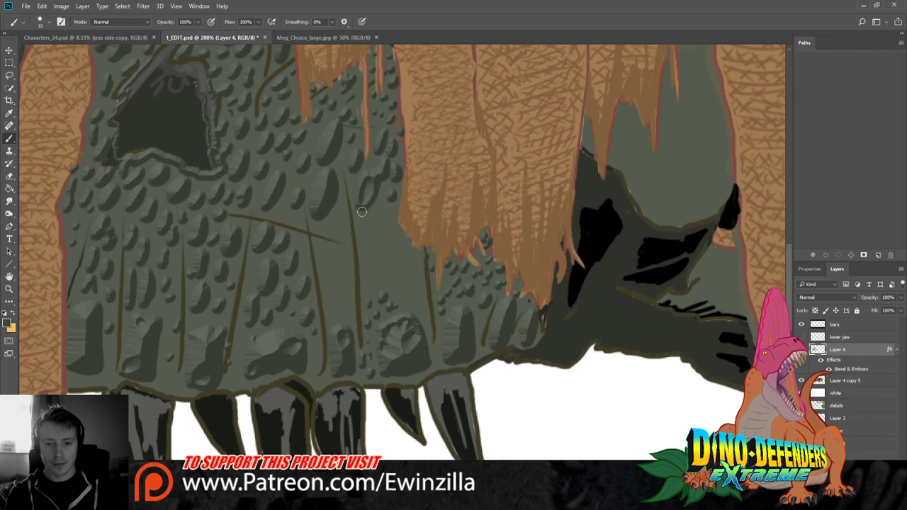
left_click(372, 193)
left_click(337, 243)
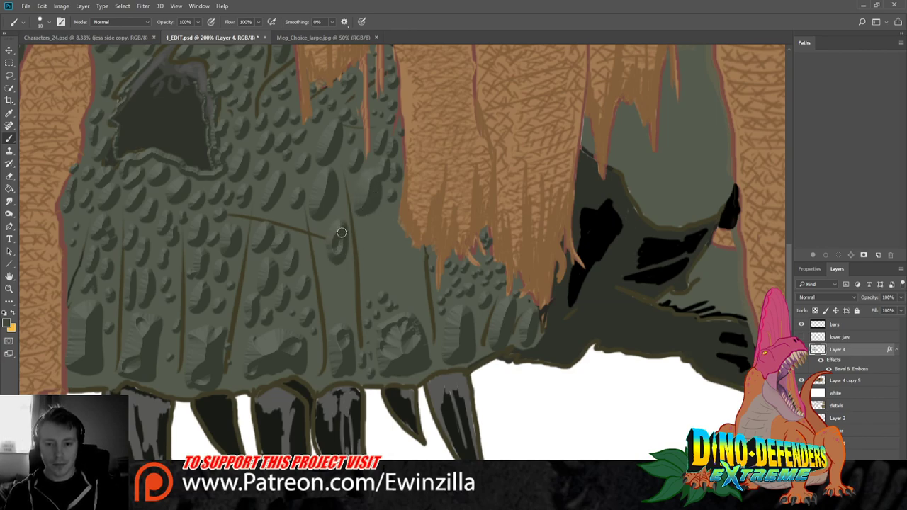
left_click_drag(387, 218, 377, 258)
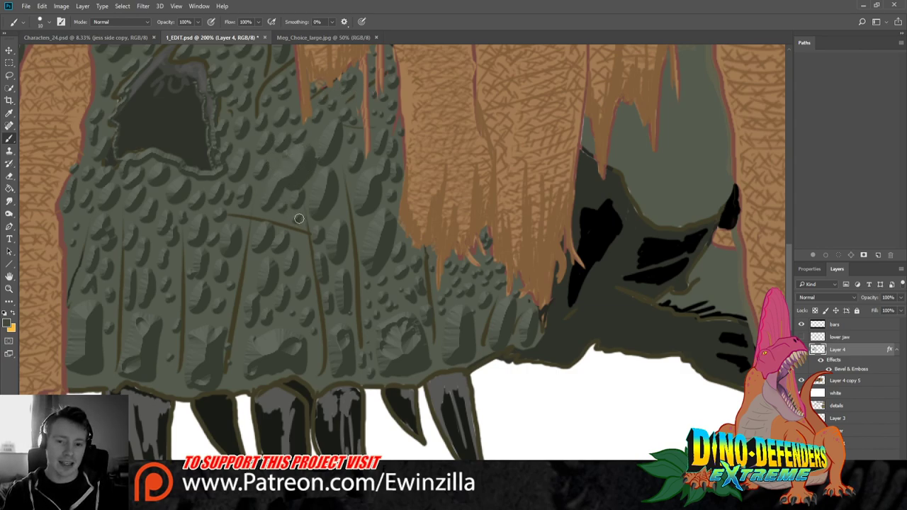
Paint small rounded scales at the top of the narrow skin gap between the bandages ahead of the eye
left_click(9, 289)
left_click(275, 22)
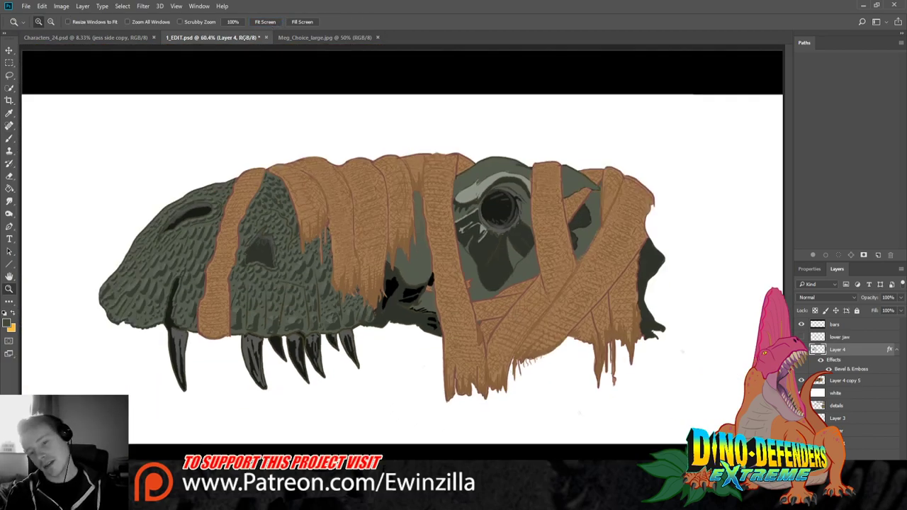
left_click(444, 228)
key("b")
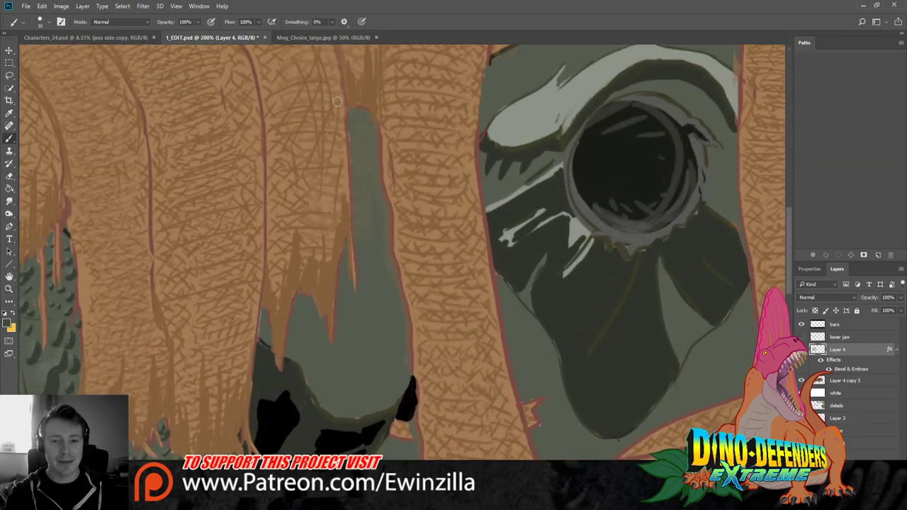
mouse_move(354, 117)
left_mouse_down()
mouse_move(368, 145)
mouse_move(372, 134)
mouse_move(353, 156)
mouse_move(383, 164)
left_mouse_up()
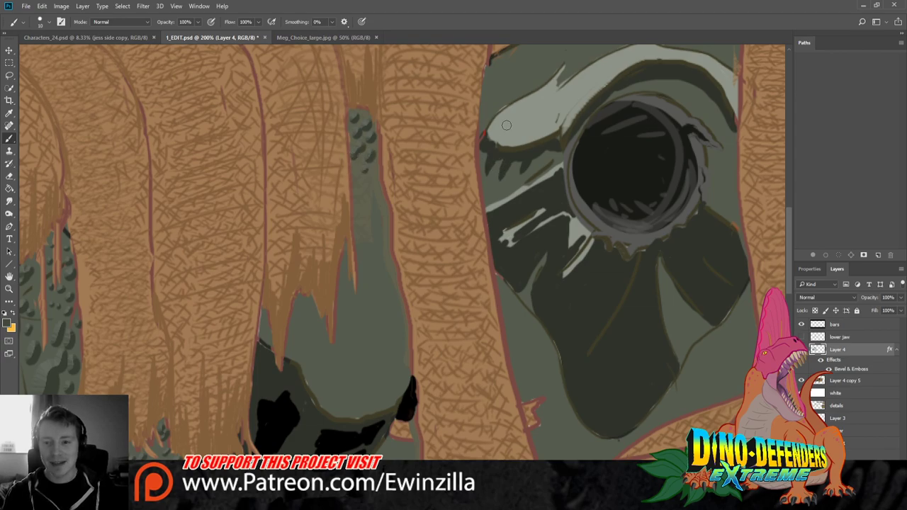
Paint scales on the skin in front of the eye and roughen the pale brow ridge's upper edge
mouse_move(482, 139)
left_mouse_down()
mouse_move(548, 86)
mouse_move(508, 92)
mouse_move(525, 75)
mouse_move(537, 80)
mouse_move(507, 71)
mouse_move(512, 53)
mouse_move(487, 120)
left_mouse_up()
mouse_move(536, 173)
left_mouse_down()
mouse_move(550, 161)
mouse_move(556, 168)
mouse_move(496, 192)
mouse_move(536, 163)
mouse_move(494, 169)
left_mouse_up()
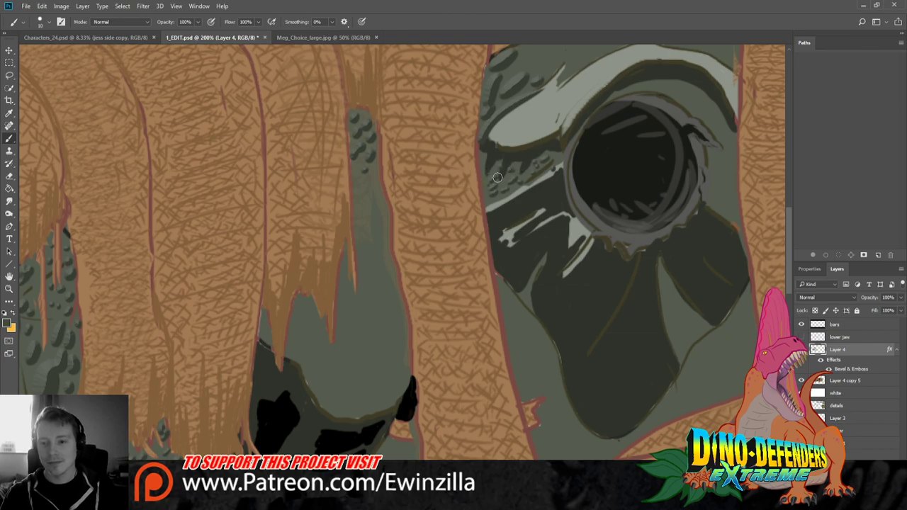
mouse_move(499, 129)
left_mouse_down()
mouse_move(524, 105)
mouse_move(620, 51)
mouse_move(657, 46)
mouse_move(735, 80)
mouse_move(692, 51)
left_mouse_up()
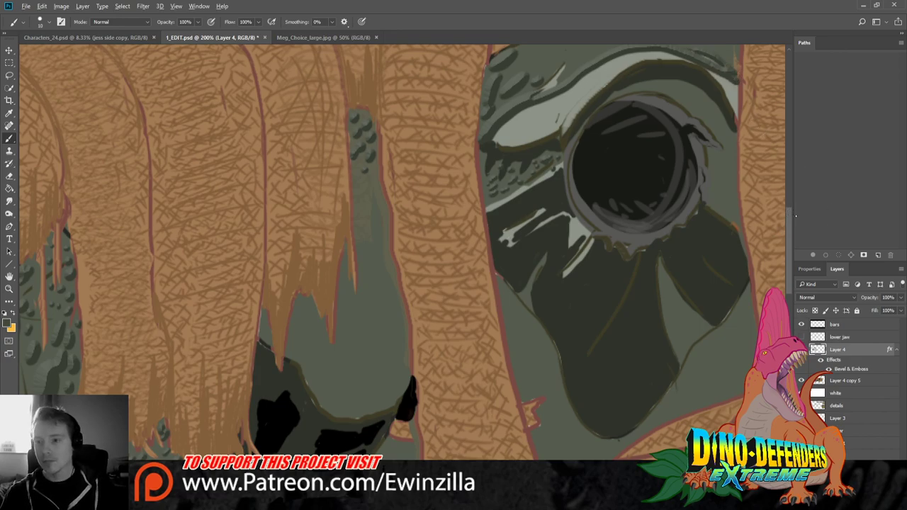
scroll(489, 248, "up", 3)
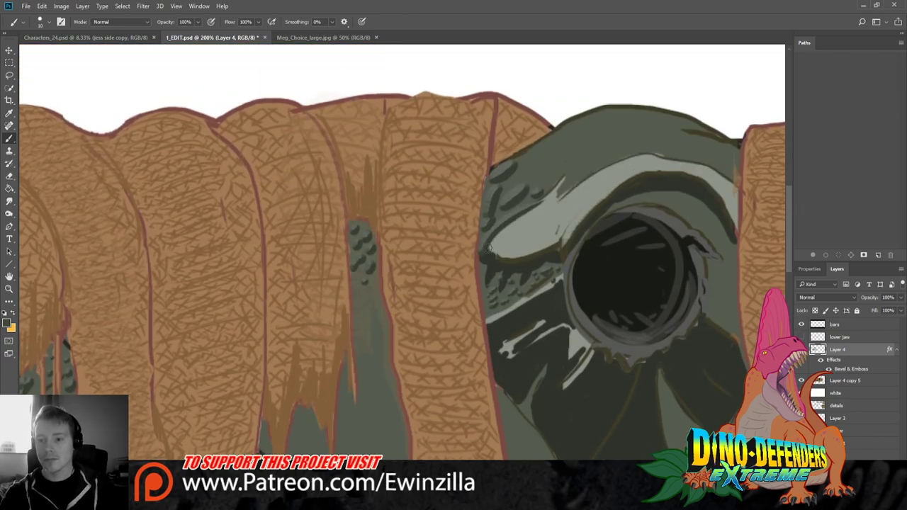
mouse_move(488, 239)
left_mouse_down()
mouse_move(567, 173)
mouse_move(559, 196)
mouse_move(607, 166)
mouse_move(657, 153)
mouse_move(734, 188)
left_mouse_up()
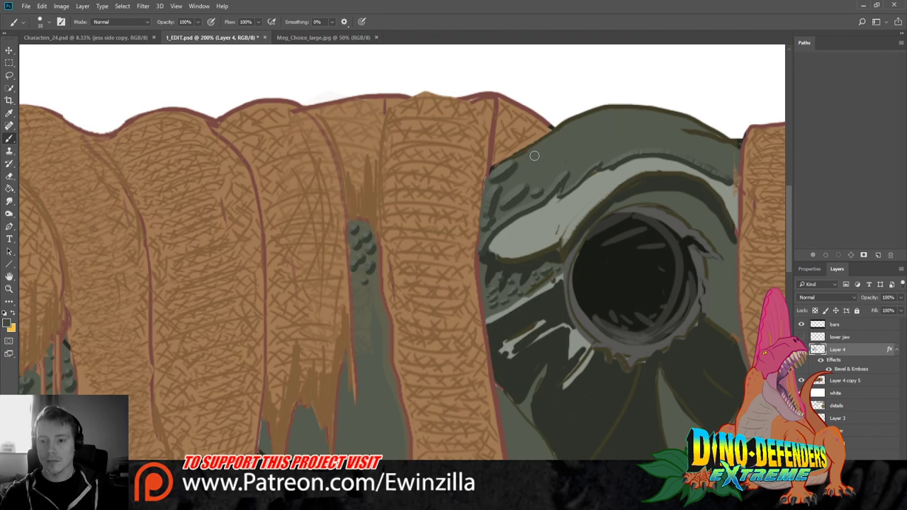
Fill the skin above the pale brow ridge with mixed large and small scales, and extend the scales down the narrow bandage gap
mouse_move(543, 151)
left_mouse_down()
mouse_move(528, 162)
mouse_move(538, 178)
mouse_move(560, 161)
left_mouse_up()
mouse_move(578, 131)
left_mouse_down()
mouse_move(622, 130)
mouse_move(610, 123)
mouse_move(587, 159)
mouse_move(623, 147)
mouse_move(641, 124)
mouse_move(662, 142)
mouse_move(641, 130)
mouse_move(693, 141)
mouse_move(679, 132)
mouse_move(691, 149)
mouse_move(721, 160)
left_mouse_up()
left_click_drag(614, 157, 626, 153)
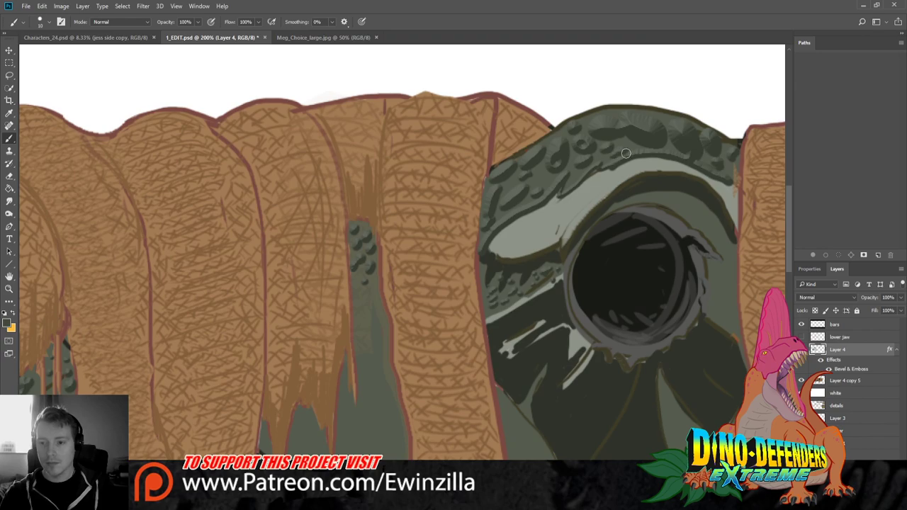
left_click_drag(560, 168, 551, 176)
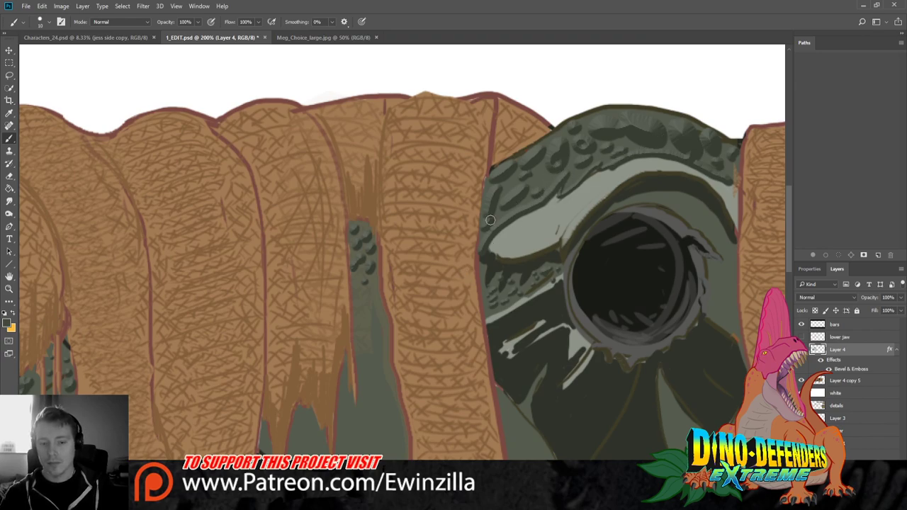
mouse_move(373, 288)
left_mouse_down()
mouse_move(356, 302)
mouse_move(372, 301)
mouse_move(368, 314)
mouse_move(379, 314)
mouse_move(360, 327)
mouse_move(385, 336)
mouse_move(372, 354)
left_mouse_up()
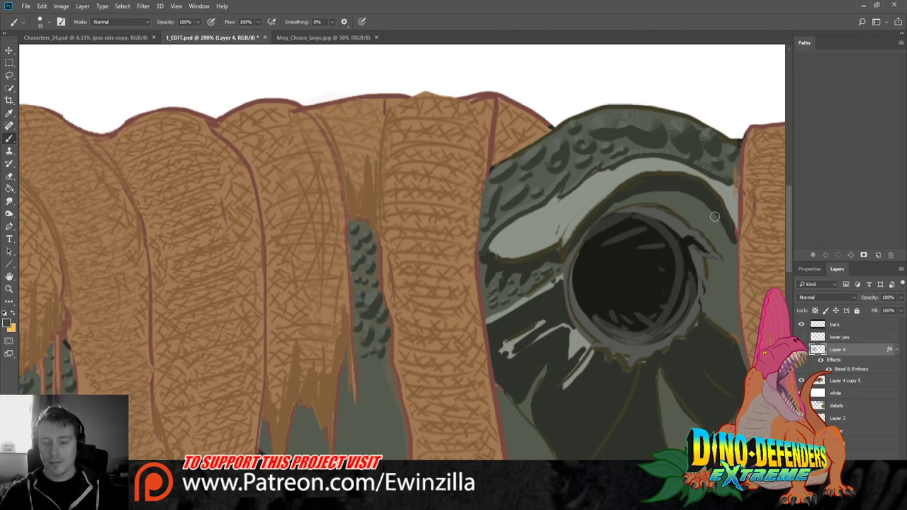
Paint small scales on the skin patch bordering the front of the dark hollow beneath the eye
scroll(690, 174, "down", 3)
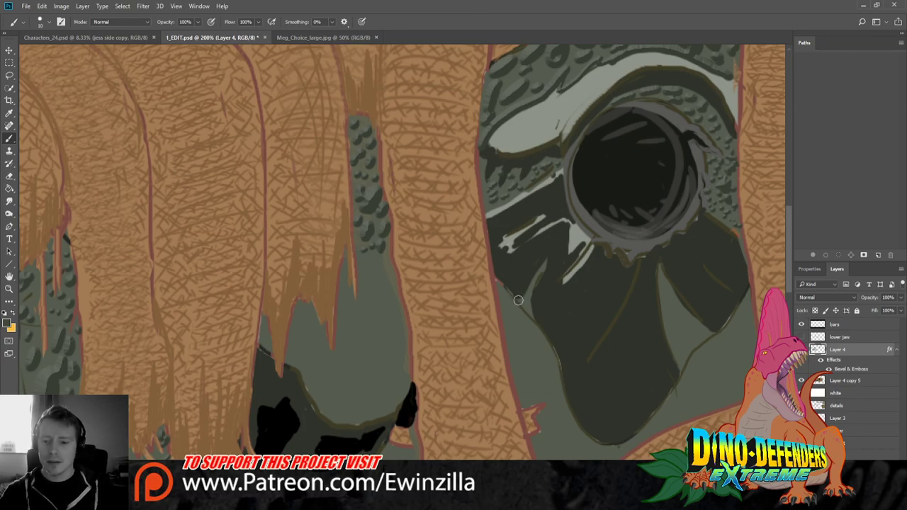
left_click_drag(519, 298, 545, 261)
mouse_move(522, 304)
left_mouse_down()
mouse_move(502, 285)
mouse_move(511, 309)
left_mouse_up()
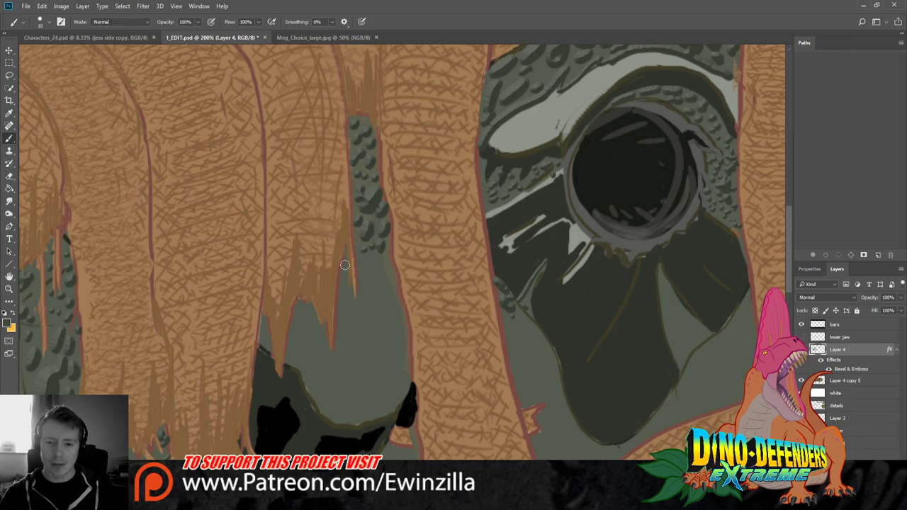
Fill the lower bandage gap with small scales around a few large ones, down to the rim of the dark jaw opening
mouse_move(345, 265)
left_mouse_down()
mouse_move(352, 301)
mouse_move(363, 269)
mouse_move(358, 243)
mouse_move(373, 264)
mouse_move(386, 260)
mouse_move(390, 278)
mouse_move(371, 294)
mouse_move(373, 274)
mouse_move(383, 305)
left_mouse_up()
mouse_move(360, 364)
left_mouse_down()
mouse_move(393, 344)
mouse_move(380, 358)
mouse_move(389, 346)
mouse_move(362, 333)
mouse_move(338, 363)
mouse_move(317, 362)
left_mouse_up()
mouse_move(327, 402)
left_mouse_down()
mouse_move(392, 413)
mouse_move(412, 381)
mouse_move(396, 412)
mouse_move(350, 429)
mouse_move(290, 368)
left_mouse_up()
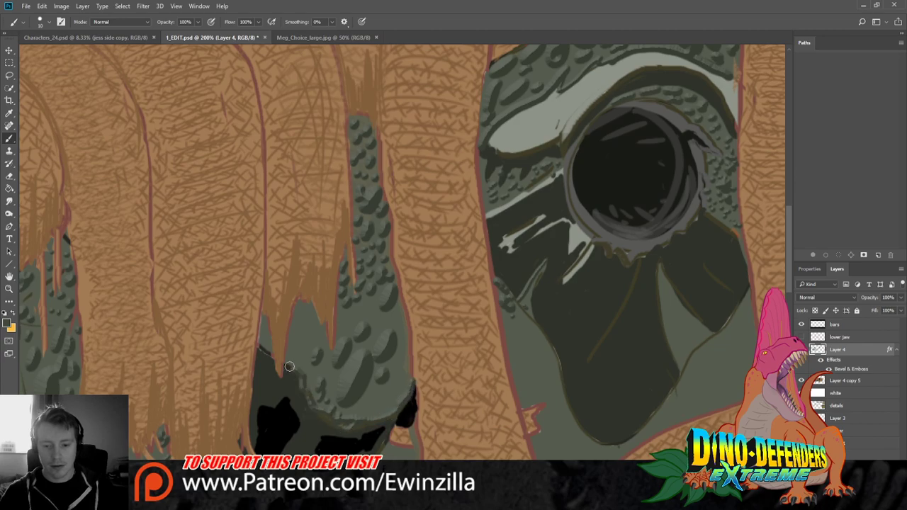
mouse_move(264, 339)
left_mouse_down()
mouse_move(281, 338)
mouse_move(302, 311)
mouse_move(320, 335)
mouse_move(303, 325)
mouse_move(314, 353)
mouse_move(295, 325)
left_mouse_up()
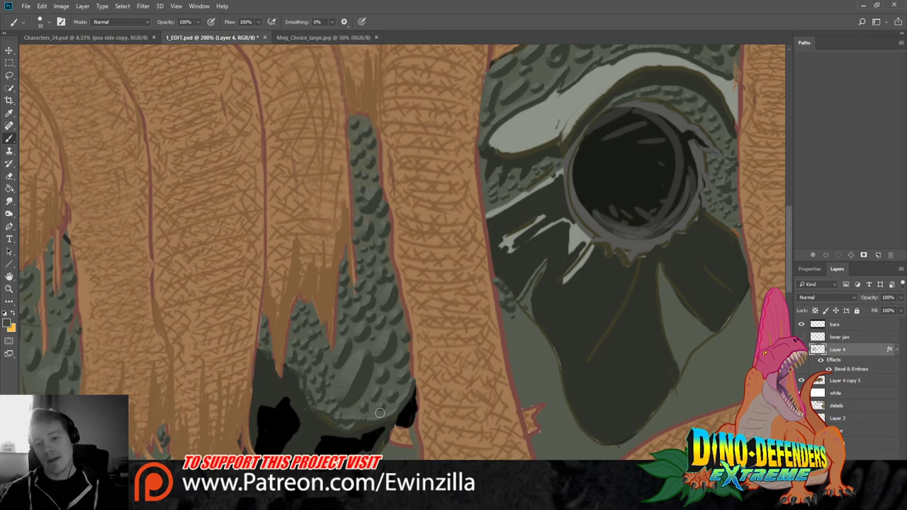
scroll(409, 326, "down", 10)
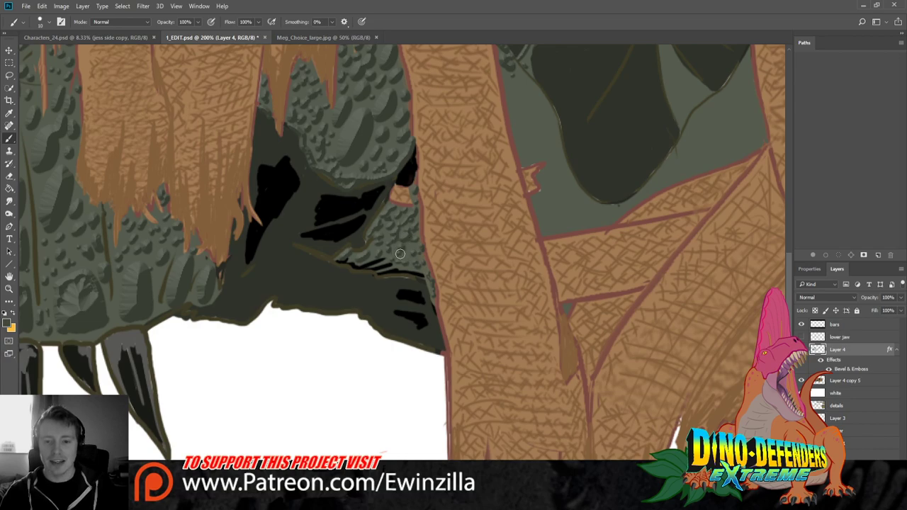
Paint rows of scales along the upper edge of the skin triangle behind the bandage at the back of the eye
left_click(9, 288)
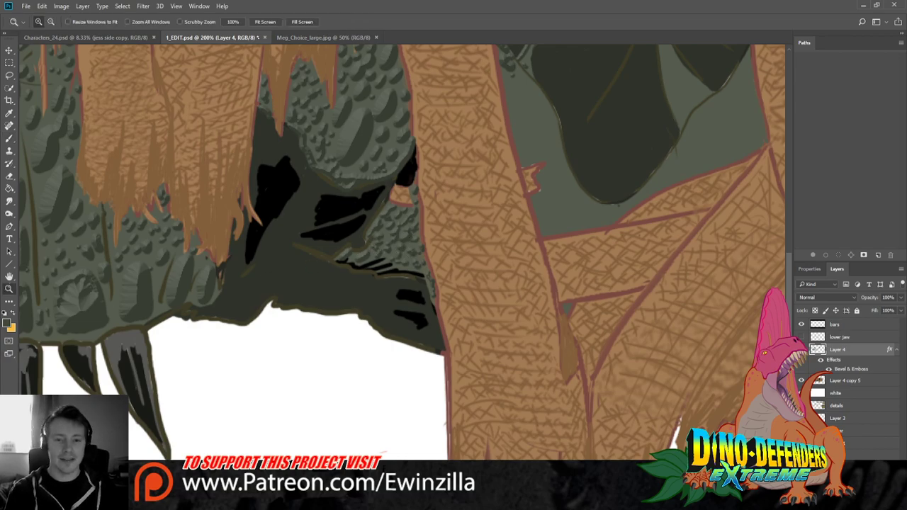
left_click(266, 21)
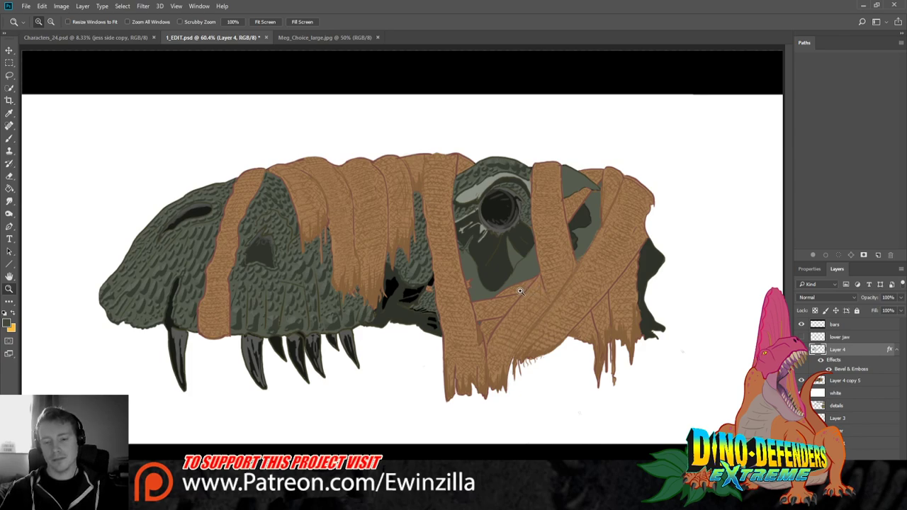
left_click(580, 215)
left_click(581, 216)
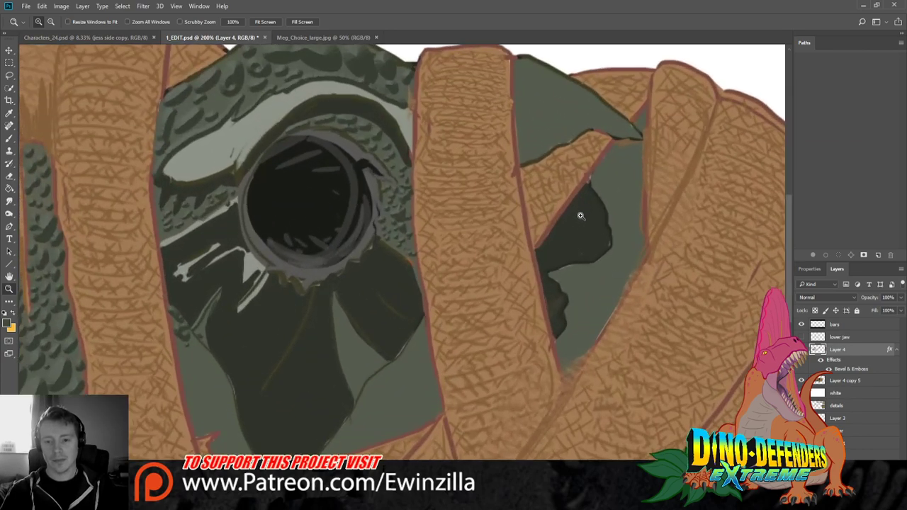
left_click(9, 139)
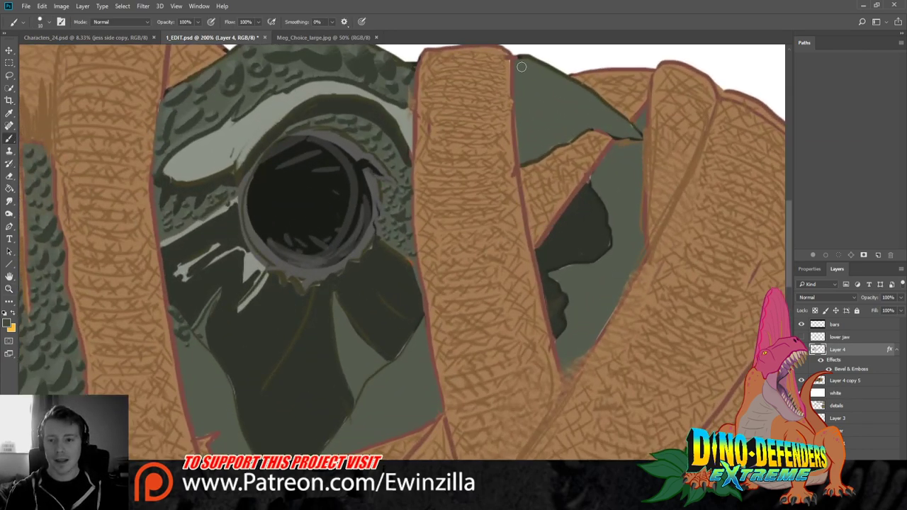
left_click_drag(521, 67, 612, 116)
mouse_move(527, 91)
left_mouse_down()
mouse_move(535, 99)
mouse_move(522, 106)
mouse_move(567, 129)
left_mouse_up()
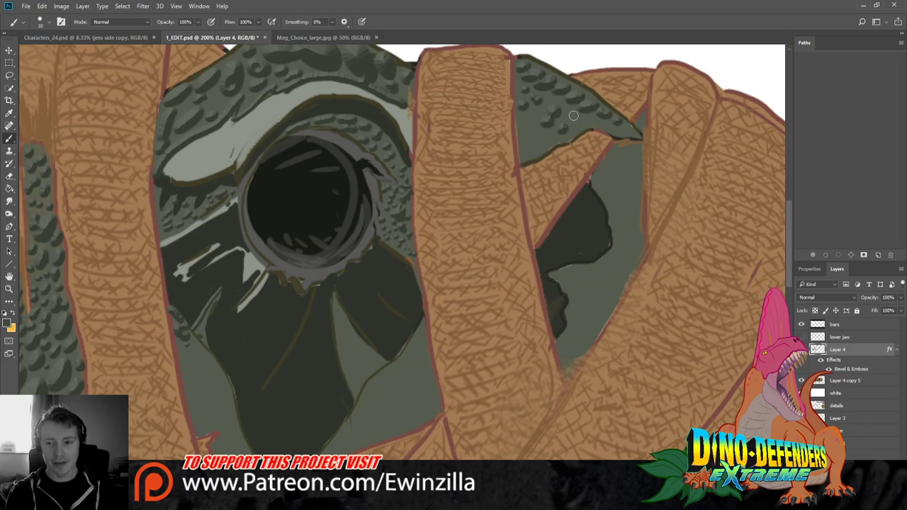
Fill the rest of the skin triangle behind the eye bandage with scales, continuing down the narrow strip beside the rear dark hollow
left_click_drag(549, 97, 607, 124)
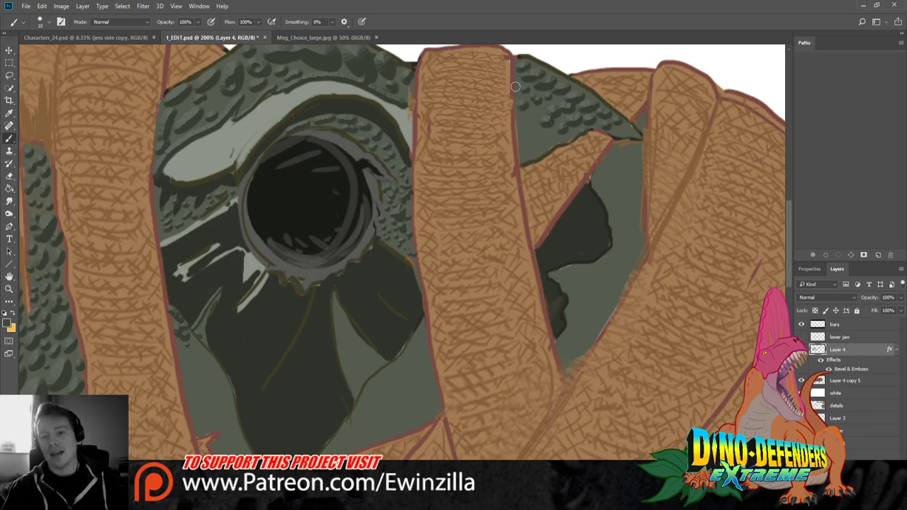
left_click_drag(515, 87, 519, 105)
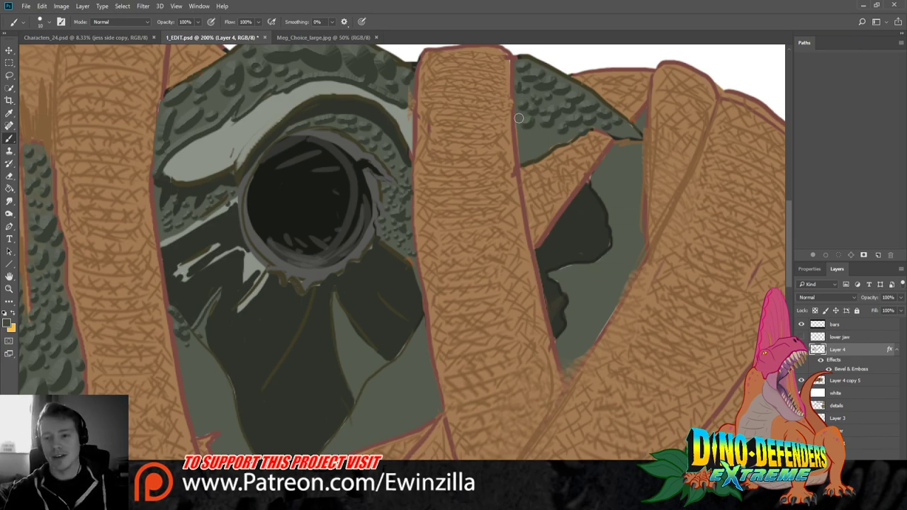
mouse_move(539, 143)
left_mouse_down()
mouse_move(642, 150)
mouse_move(635, 162)
mouse_move(612, 163)
mouse_move(597, 177)
mouse_move(612, 190)
mouse_move(603, 190)
mouse_move(628, 171)
mouse_move(635, 184)
mouse_move(620, 189)
mouse_move(619, 209)
mouse_move(612, 205)
mouse_move(629, 207)
mouse_move(635, 194)
mouse_move(612, 200)
mouse_move(625, 225)
mouse_move(618, 221)
mouse_move(617, 231)
mouse_move(638, 207)
mouse_move(618, 194)
mouse_move(637, 172)
left_mouse_up()
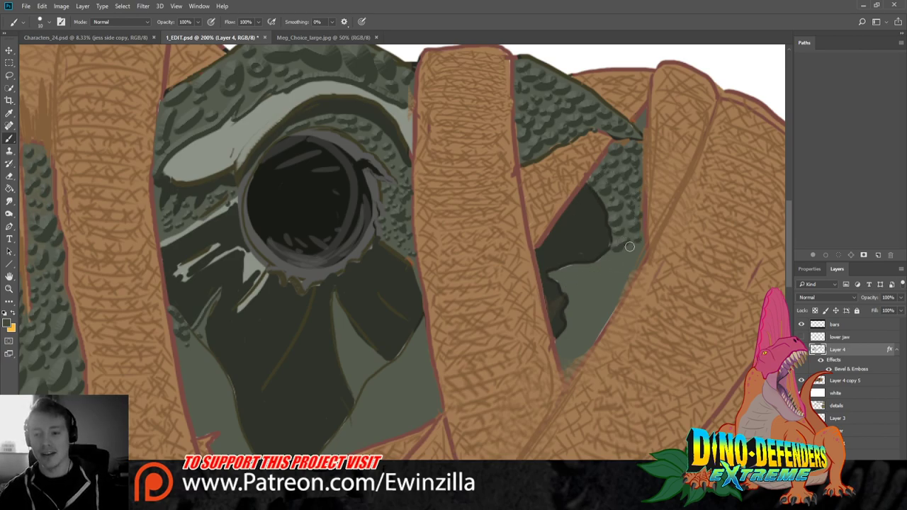
Paint small scales around the lower side of the rear dark hollow, down to the point where the bandages meet
mouse_move(559, 274)
left_mouse_down()
mouse_move(614, 258)
mouse_move(631, 264)
left_mouse_up()
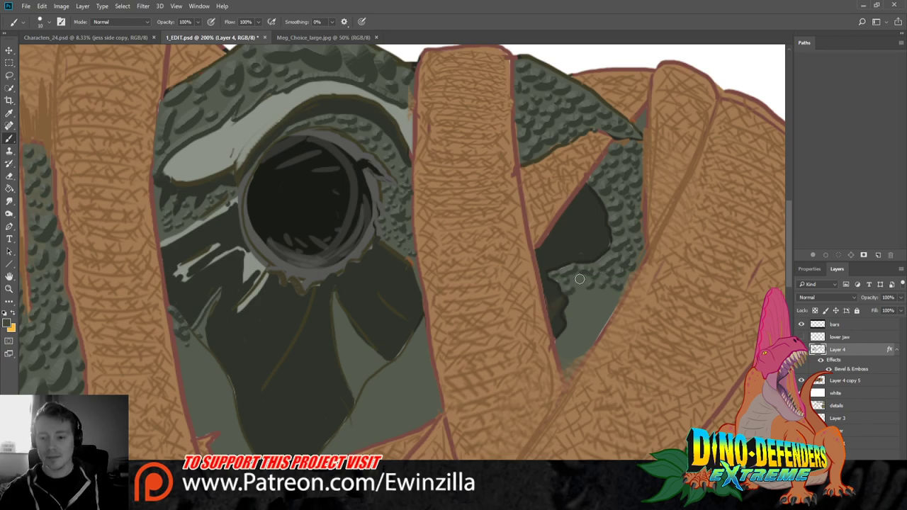
mouse_move(580, 279)
left_mouse_down()
mouse_move(585, 293)
mouse_move(601, 282)
mouse_move(620, 299)
left_mouse_up()
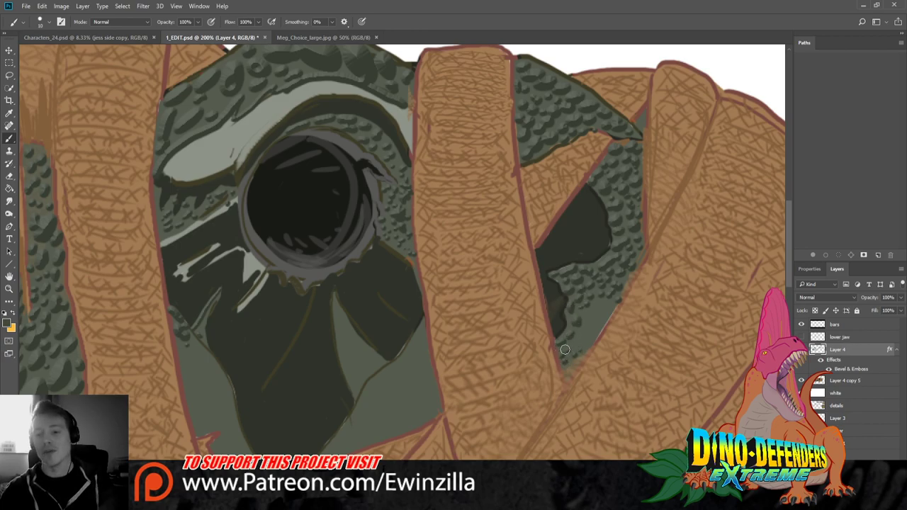
mouse_move(580, 341)
left_mouse_down()
mouse_move(590, 312)
mouse_move(604, 307)
mouse_move(598, 294)
left_mouse_up()
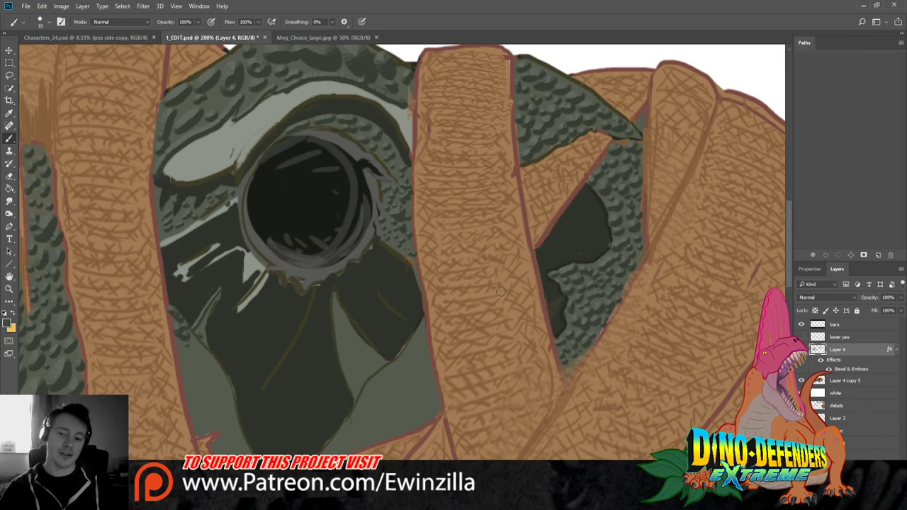
Cover the skin around the large dark hollow beneath the eye with scales and trace a raised rim along the hollow's edge
scroll(584, 292, "down", 3)
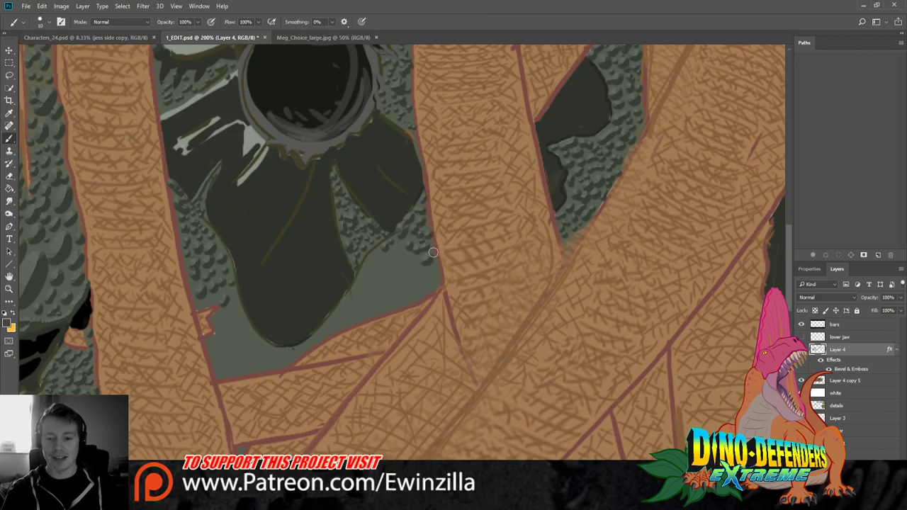
mouse_move(436, 278)
left_mouse_down()
mouse_move(403, 297)
mouse_move(409, 268)
mouse_move(425, 274)
mouse_move(408, 269)
mouse_move(397, 250)
mouse_move(409, 261)
mouse_move(375, 272)
mouse_move(380, 282)
mouse_move(381, 254)
mouse_move(396, 278)
mouse_move(392, 297)
mouse_move(370, 308)
left_mouse_up()
mouse_move(363, 275)
left_mouse_down()
mouse_move(352, 305)
mouse_move(361, 315)
mouse_move(389, 308)
mouse_move(368, 299)
left_mouse_up()
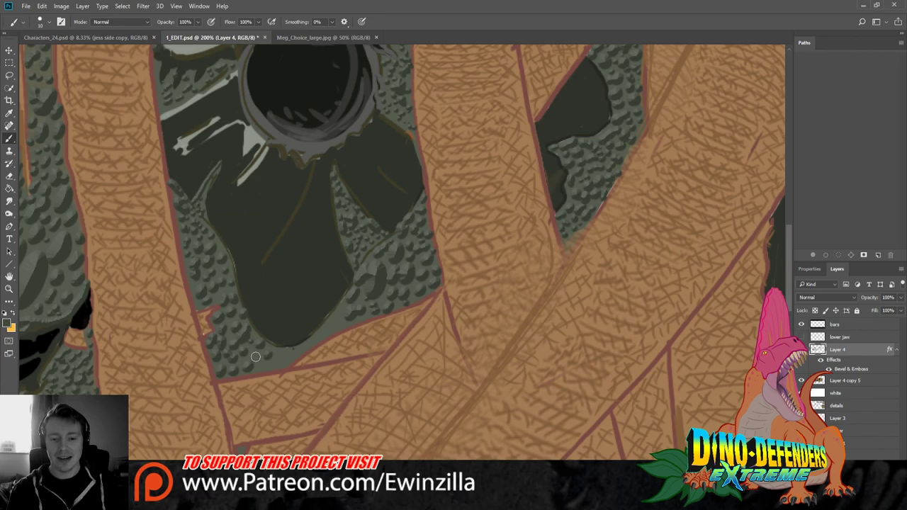
mouse_move(281, 351)
left_mouse_down()
mouse_move(304, 344)
mouse_move(355, 276)
left_mouse_up()
mouse_move(268, 342)
left_mouse_down()
mouse_move(204, 210)
mouse_move(228, 154)
left_mouse_up()
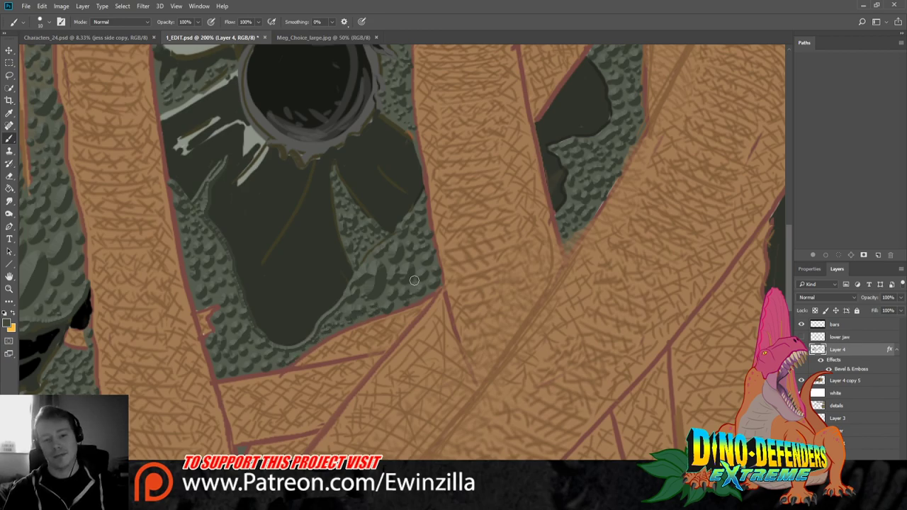
Sample the near-black of the eye and paint embossed, dripping strands around the socket's lower edge and over the pale streaks
key("i")
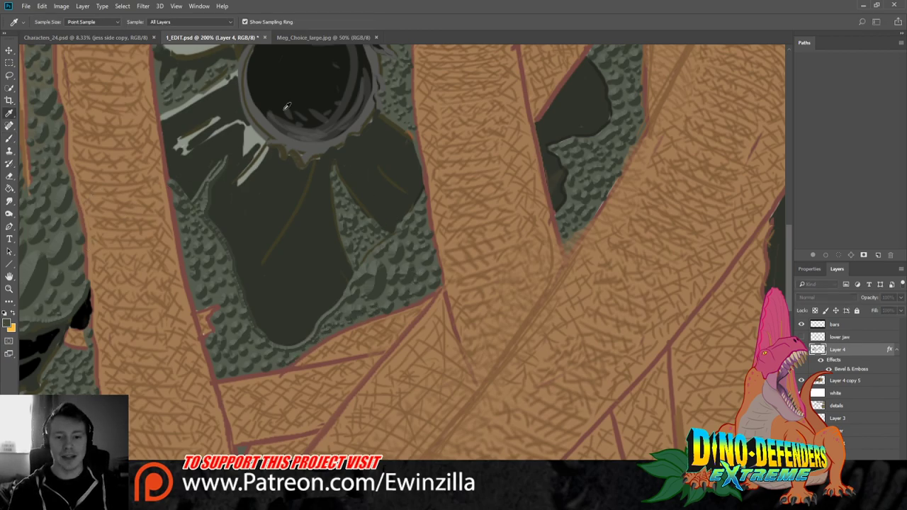
key("b")
left_click(254, 77, "alt")
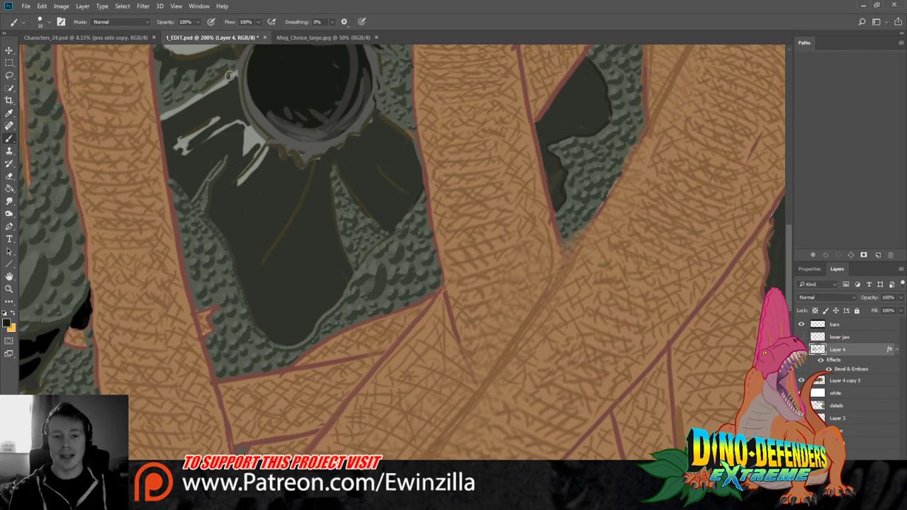
mouse_move(243, 67)
left_mouse_down()
mouse_move(161, 119)
mouse_move(237, 78)
mouse_move(224, 83)
mouse_move(183, 149)
mouse_move(233, 124)
mouse_move(229, 134)
mouse_move(246, 131)
mouse_move(243, 160)
mouse_move(258, 139)
mouse_move(252, 129)
mouse_move(266, 147)
mouse_move(242, 183)
mouse_move(278, 143)
mouse_move(298, 164)
mouse_move(298, 204)
mouse_move(316, 153)
mouse_move(380, 107)
left_mouse_up()
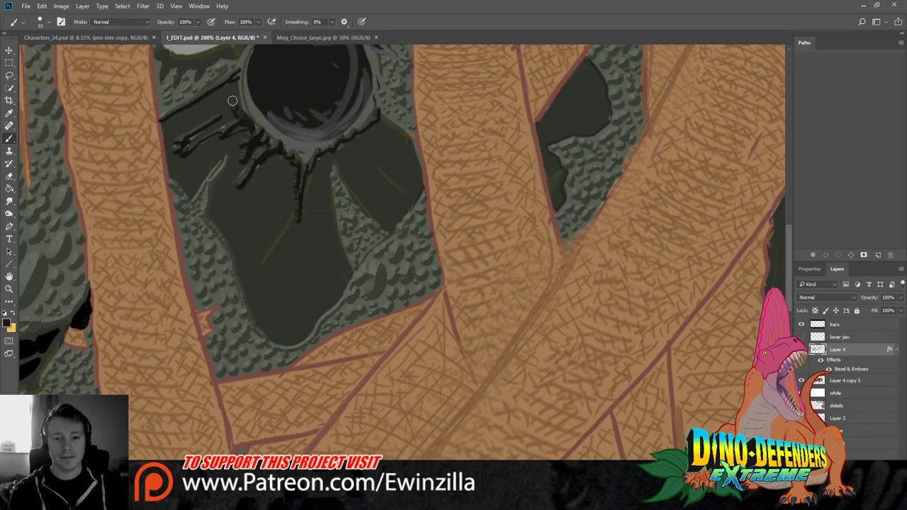
left_click(9, 289)
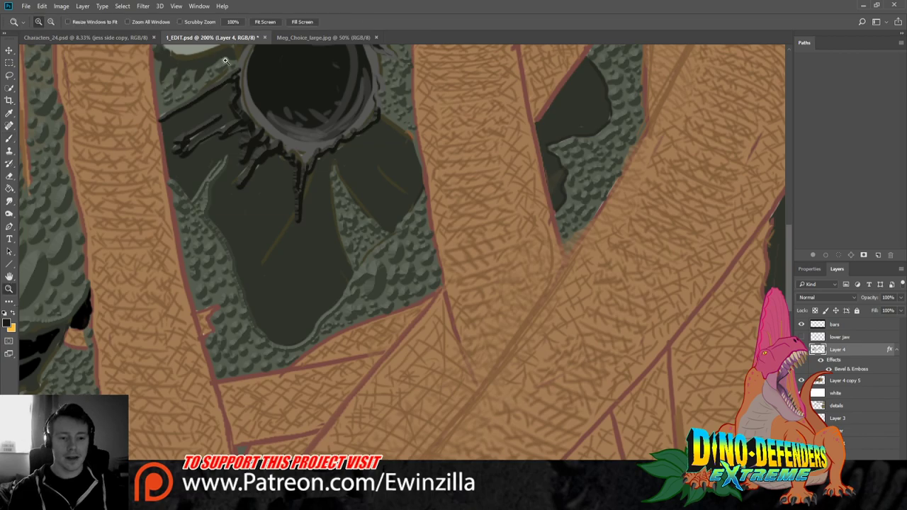
Lower Layer 4's opacity to 48% and merge it with Layer 4 copy 5
left_click(265, 22)
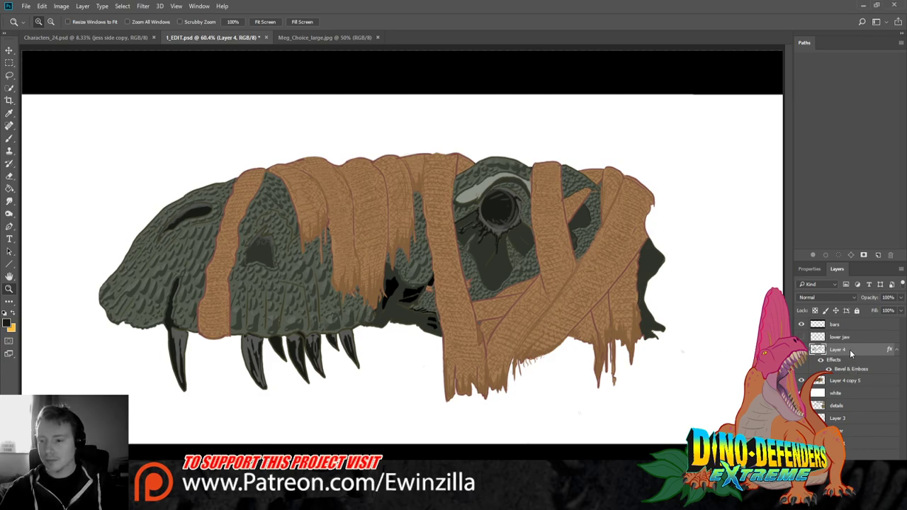
key("ctrl+z")
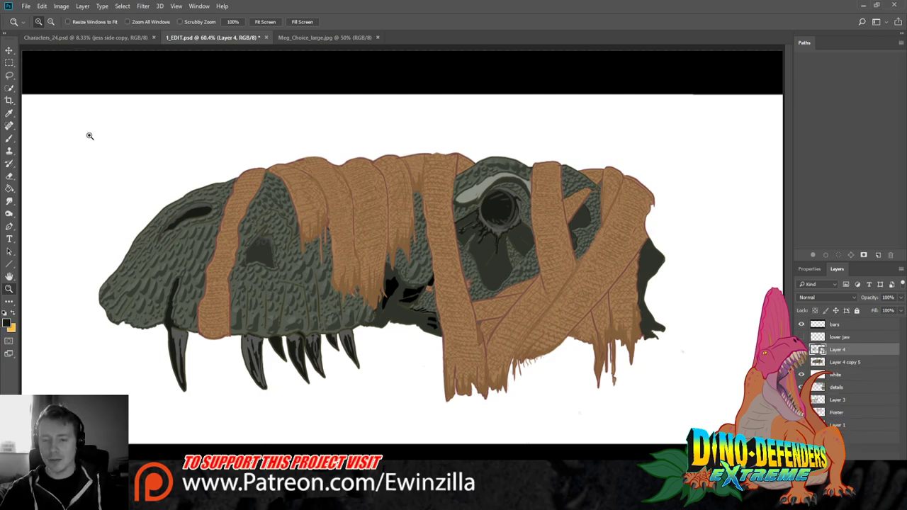
left_click(9, 176)
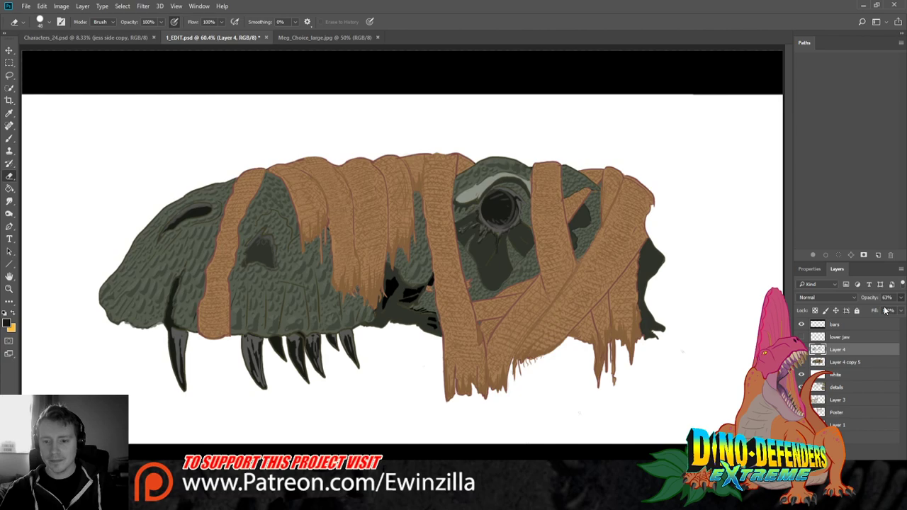
left_click_drag(870, 308, 869, 308)
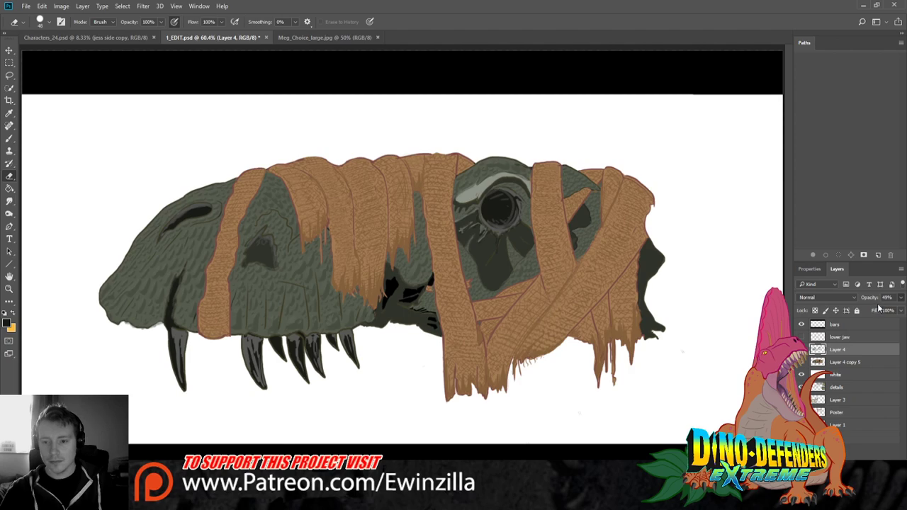
left_click(856, 363, "ctrl")
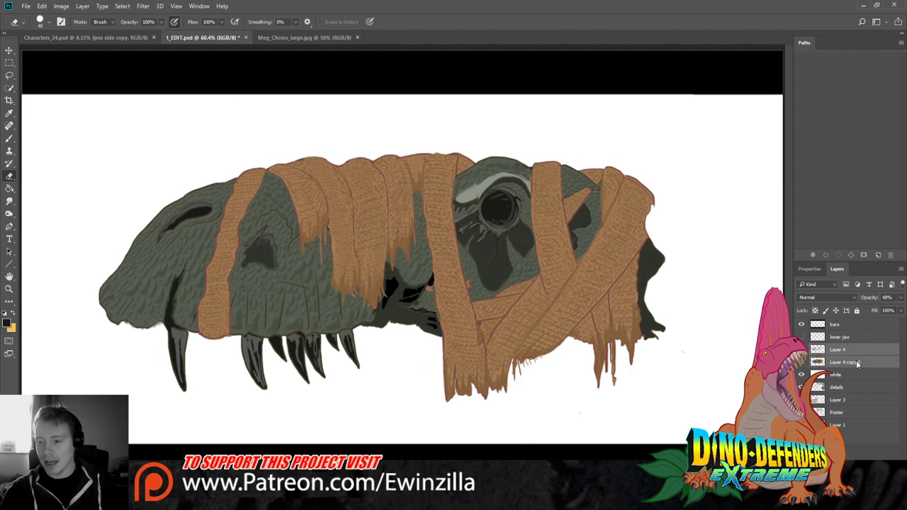
key("ctrl+e")
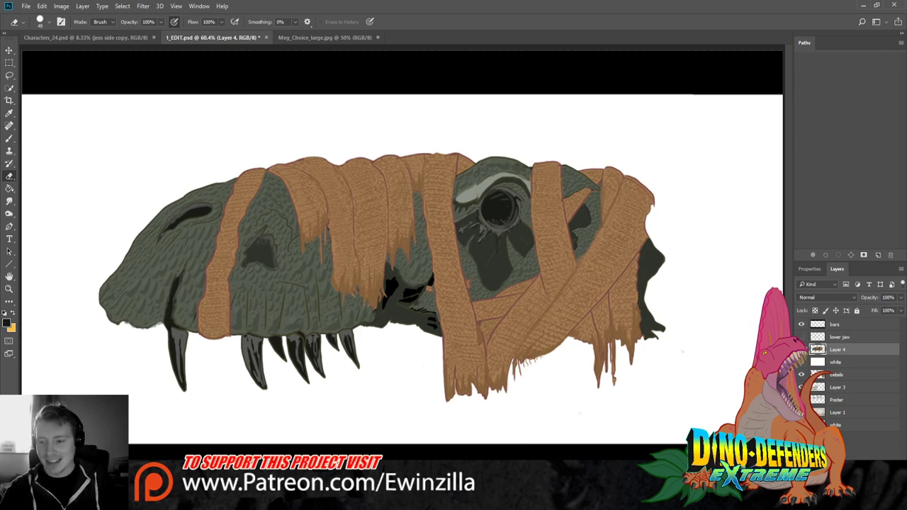
Burn soft midtone shadows at 8% exposure along the snout bandage and the hanging wraps in front of the eye
left_click(9, 213)
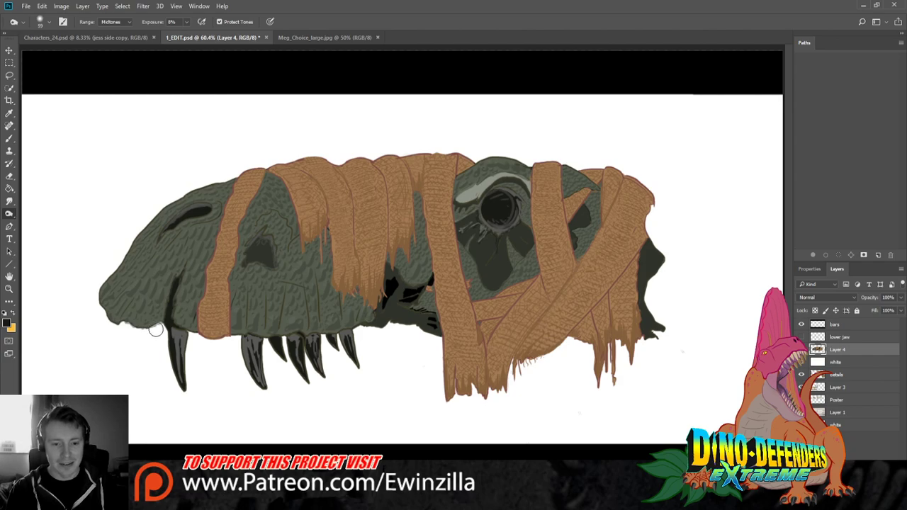
mouse_move(156, 329)
left_mouse_down()
mouse_move(106, 311)
mouse_move(105, 290)
mouse_move(120, 315)
mouse_move(197, 344)
left_mouse_up()
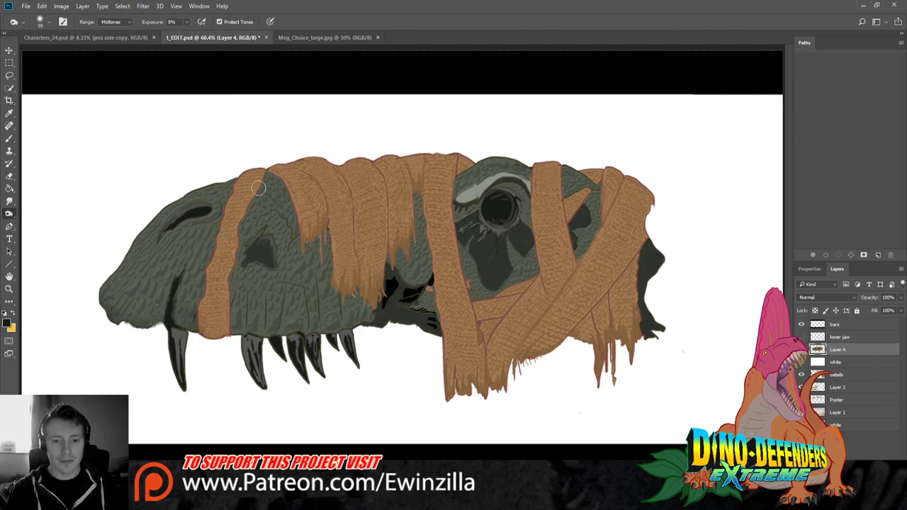
mouse_move(258, 188)
left_mouse_down()
mouse_move(238, 225)
mouse_move(257, 188)
mouse_move(228, 267)
mouse_move(231, 301)
mouse_move(244, 218)
mouse_move(236, 348)
mouse_move(240, 338)
mouse_move(266, 338)
mouse_move(326, 219)
mouse_move(300, 167)
mouse_move(324, 244)
mouse_move(293, 160)
left_mouse_up()
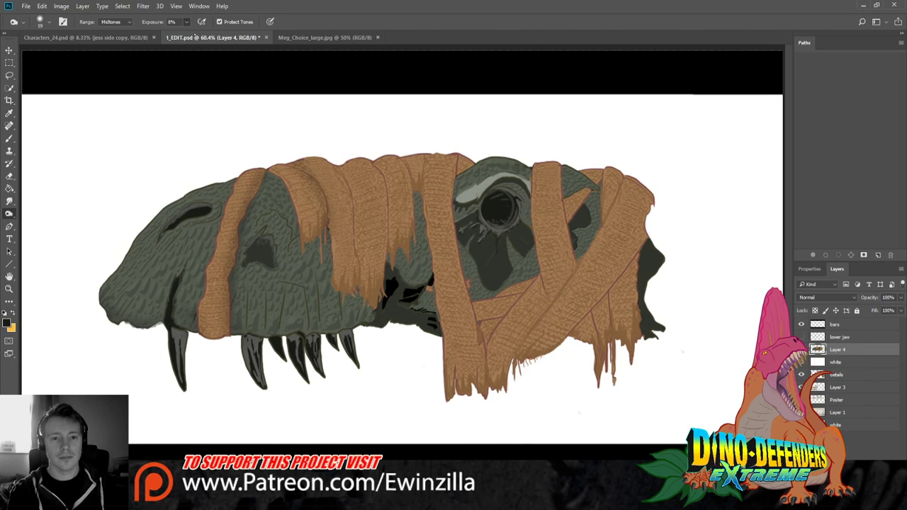
mouse_move(347, 179)
left_mouse_down()
mouse_move(326, 238)
mouse_move(305, 176)
mouse_move(325, 238)
mouse_move(291, 170)
mouse_move(334, 231)
mouse_move(309, 180)
mouse_move(339, 249)
mouse_move(345, 309)
mouse_move(355, 313)
mouse_move(367, 302)
mouse_move(365, 257)
mouse_move(338, 172)
mouse_move(364, 261)
mouse_move(346, 171)
mouse_move(341, 217)
mouse_move(359, 254)
mouse_move(349, 163)
mouse_move(341, 242)
mouse_move(365, 289)
mouse_move(384, 282)
mouse_move(394, 168)
mouse_move(392, 249)
mouse_move(379, 198)
left_mouse_up()
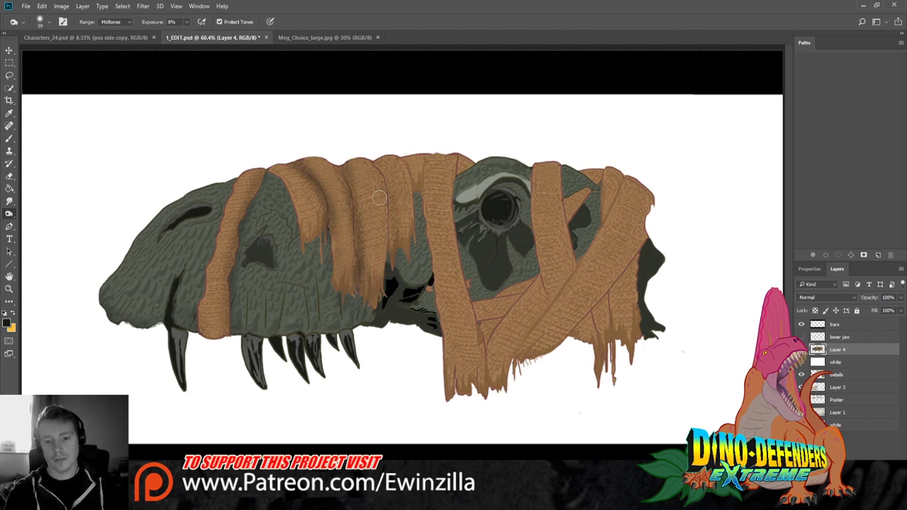
left_click_drag(377, 161, 388, 257)
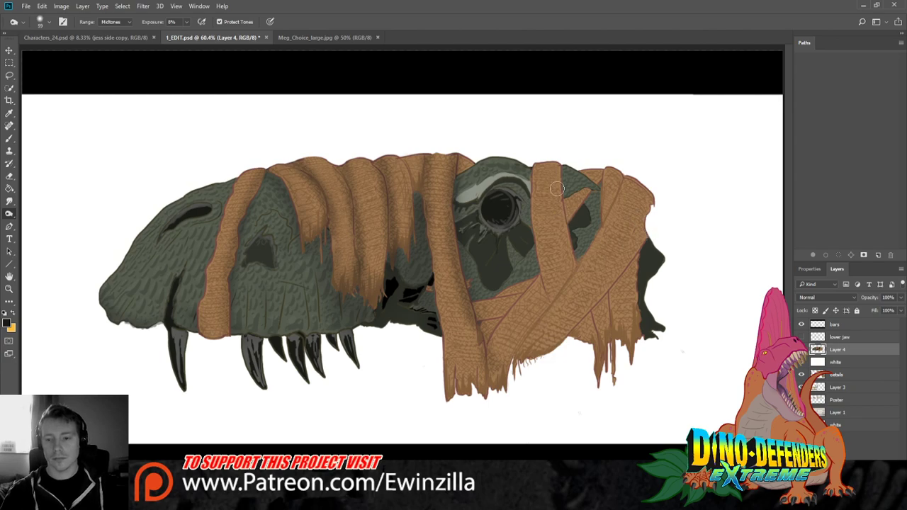
Burn rounded shading into the crossed bandages behind and below the eye with the same soft midtone brush
mouse_move(561, 200)
left_mouse_down()
mouse_move(560, 162)
mouse_move(561, 184)
mouse_move(578, 205)
left_mouse_up()
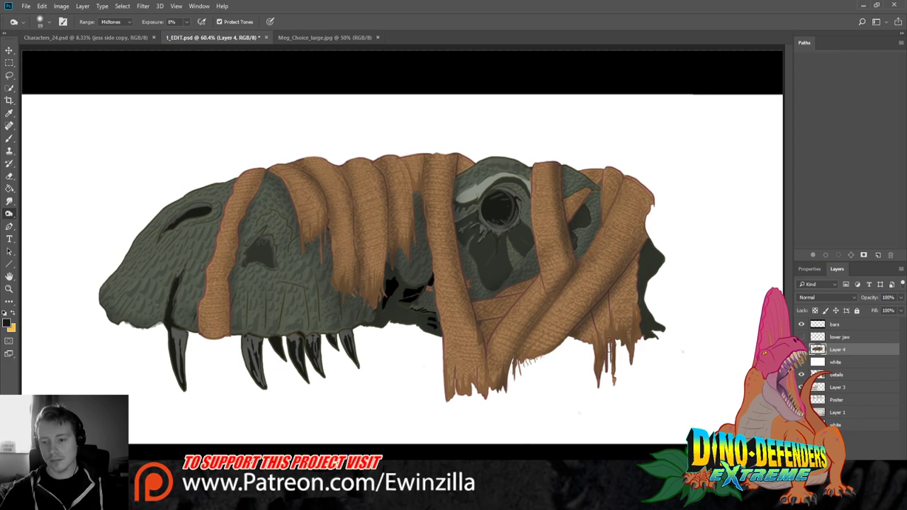
left_click_drag(609, 339, 590, 342)
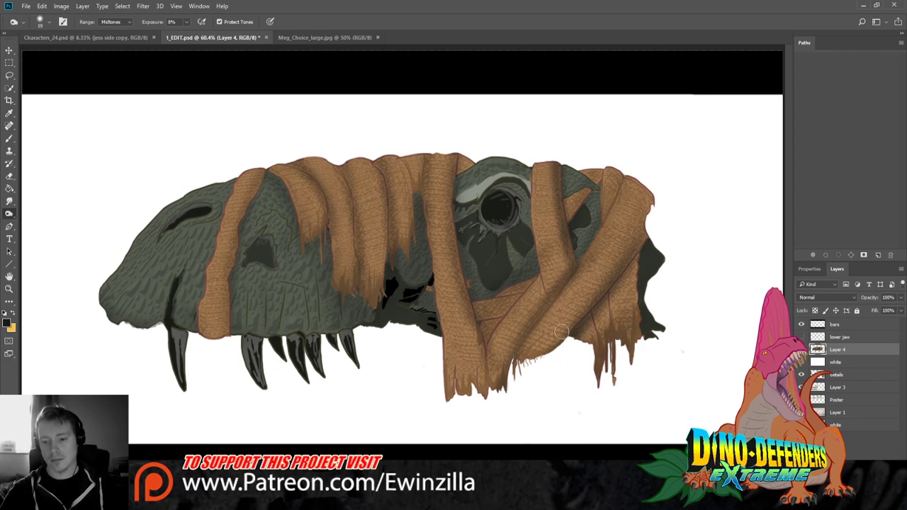
mouse_move(508, 354)
left_mouse_down()
mouse_move(473, 395)
mouse_move(480, 355)
mouse_move(457, 376)
mouse_move(448, 358)
mouse_move(476, 404)
mouse_move(448, 373)
mouse_move(475, 361)
mouse_move(475, 409)
mouse_move(449, 389)
mouse_move(431, 240)
left_mouse_up()
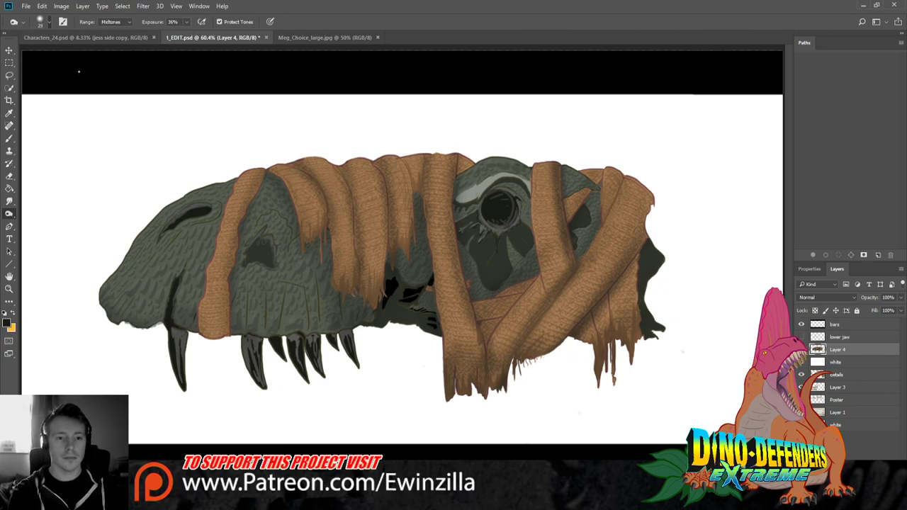
Burn darker folds into the snout, upper lip and cheek skin using a size 29 brush at 36% exposure
mouse_move(111, 325)
left_mouse_down()
mouse_move(129, 265)
mouse_move(114, 335)
mouse_move(151, 274)
mouse_move(129, 341)
mouse_move(159, 277)
mouse_move(150, 334)
mouse_move(169, 268)
mouse_move(167, 339)
mouse_move(181, 268)
mouse_move(181, 338)
mouse_move(195, 249)
mouse_move(199, 347)
mouse_move(220, 288)
left_mouse_up()
left_click_drag(127, 334, 152, 262)
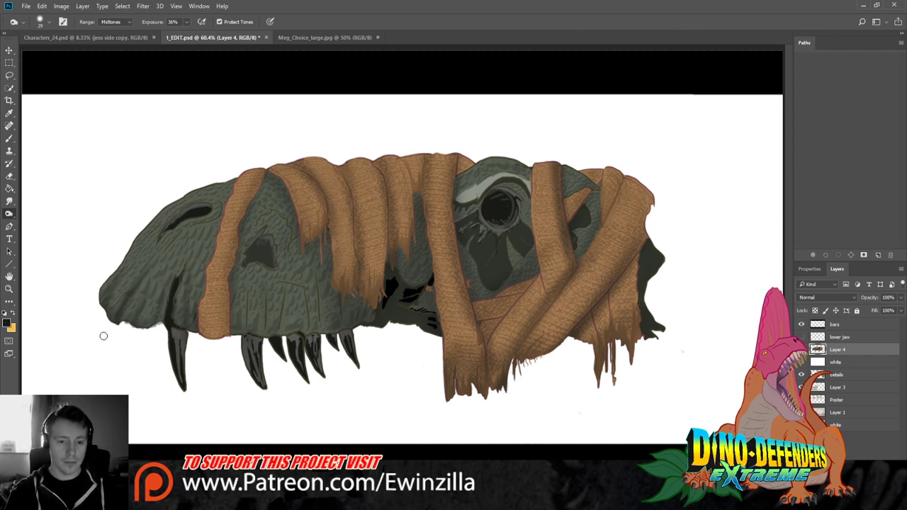
mouse_move(104, 336)
left_mouse_down()
mouse_move(162, 240)
mouse_move(137, 328)
mouse_move(159, 314)
left_mouse_up()
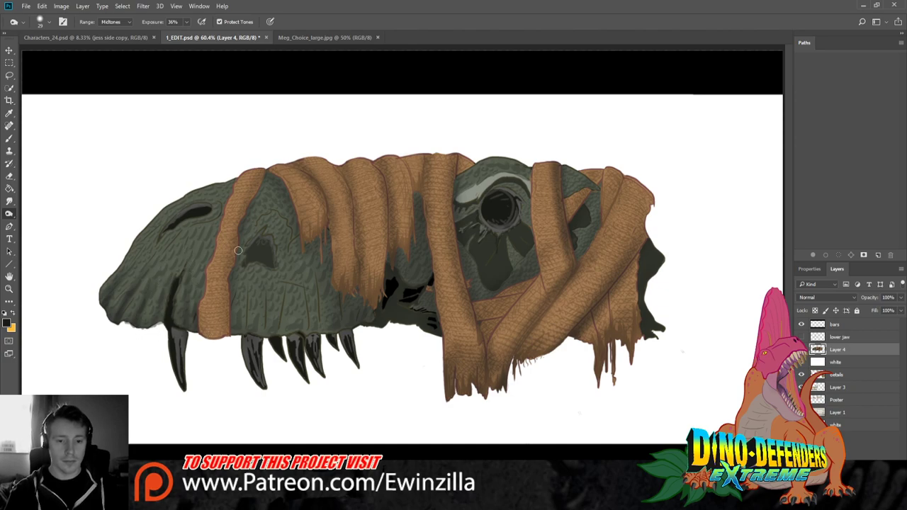
mouse_move(246, 304)
left_mouse_down()
mouse_move(245, 342)
mouse_move(248, 271)
mouse_move(229, 351)
mouse_move(220, 314)
mouse_move(227, 357)
mouse_move(227, 321)
mouse_move(222, 339)
mouse_move(213, 328)
mouse_move(204, 332)
mouse_move(209, 279)
mouse_move(208, 332)
mouse_move(217, 330)
mouse_move(201, 318)
mouse_move(187, 336)
mouse_move(256, 333)
mouse_move(271, 345)
mouse_move(285, 331)
mouse_move(268, 352)
mouse_move(283, 321)
mouse_move(324, 344)
mouse_move(314, 355)
mouse_move(323, 329)
mouse_move(315, 351)
mouse_move(338, 327)
mouse_move(322, 306)
mouse_move(335, 341)
mouse_move(319, 262)
mouse_move(352, 348)
mouse_move(355, 302)
mouse_move(372, 342)
mouse_move(393, 329)
left_mouse_up()
mouse_move(420, 203)
left_mouse_down()
mouse_move(420, 227)
mouse_move(424, 215)
mouse_move(434, 277)
mouse_move(430, 323)
left_mouse_up()
mouse_move(415, 220)
left_mouse_down()
mouse_move(409, 268)
mouse_move(398, 243)
mouse_move(379, 273)
mouse_move(400, 221)
left_mouse_up()
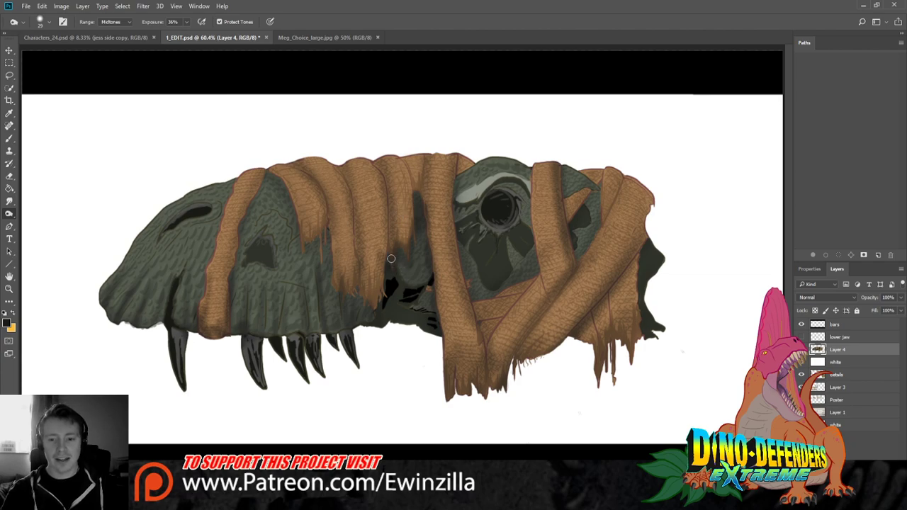
Burn dark edges down the hanging wrap and both sides of the long vertical bandage in front of the eye, redoing unsatisfactory strokes
mouse_move(385, 270)
left_mouse_down()
mouse_move(392, 220)
mouse_move(377, 161)
left_mouse_up()
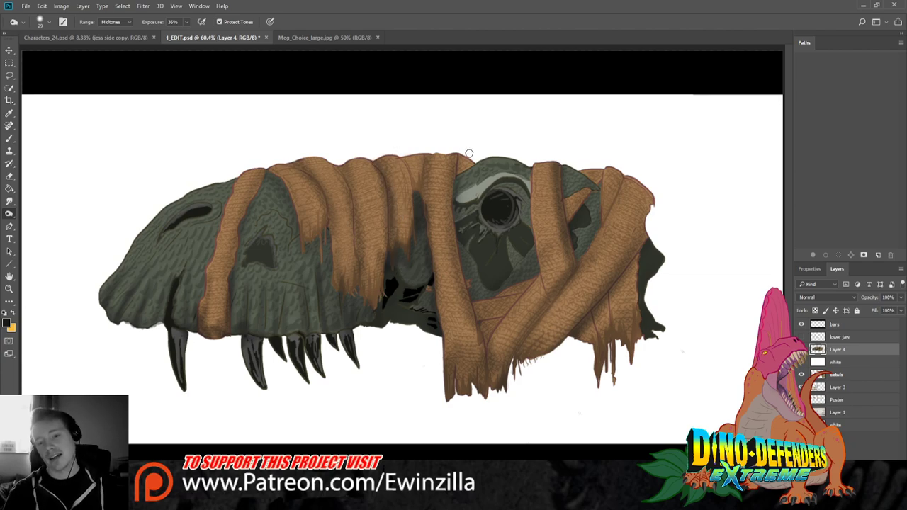
mouse_move(459, 155)
left_mouse_down()
mouse_move(456, 181)
mouse_move(473, 287)
left_mouse_up()
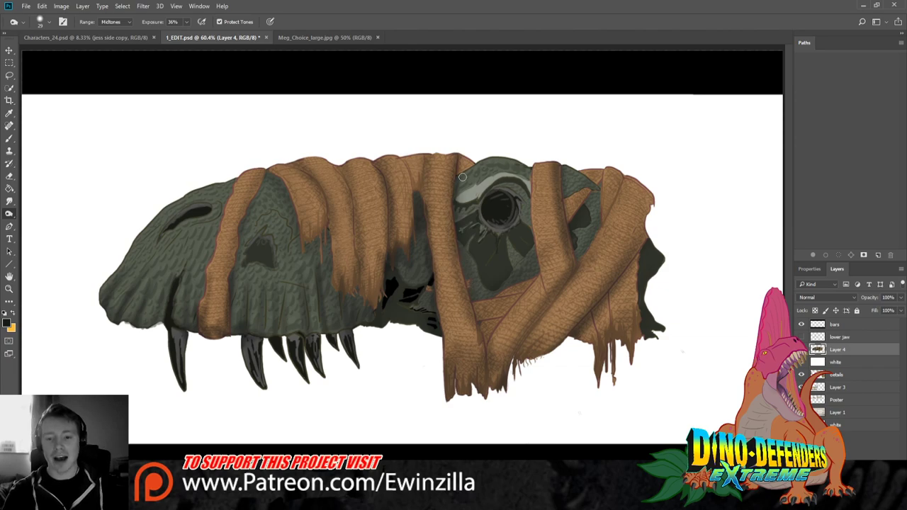
key("ctrl+z")
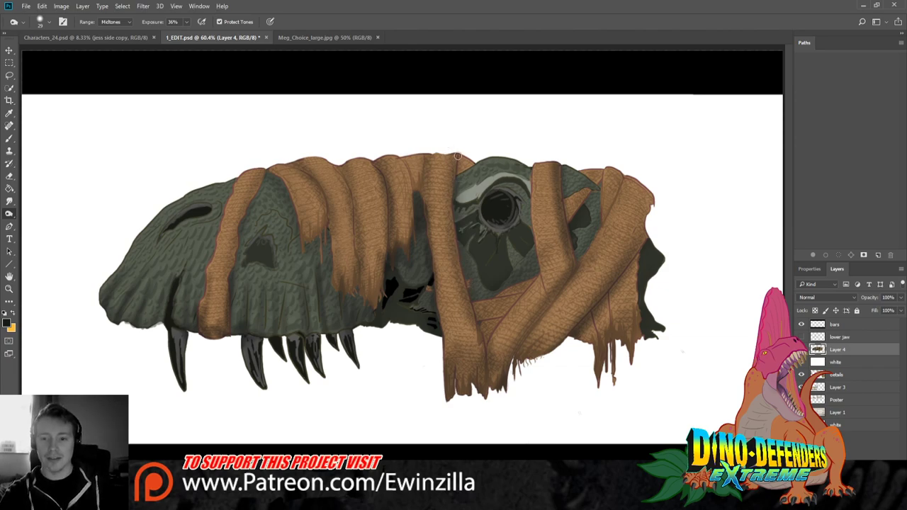
left_click_drag(457, 156, 466, 305)
key("ctrl+z")
left_click_drag(458, 153, 469, 310)
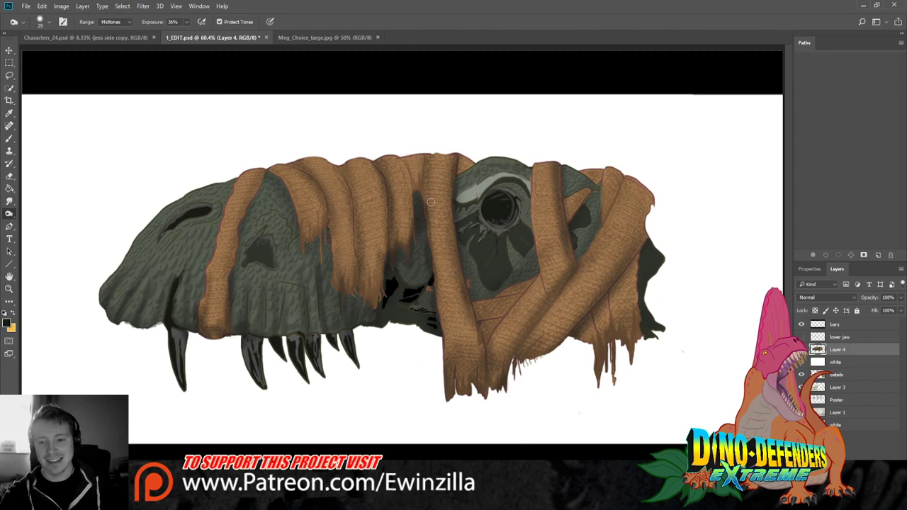
left_click_drag(423, 154, 429, 240)
key("ctrl+z")
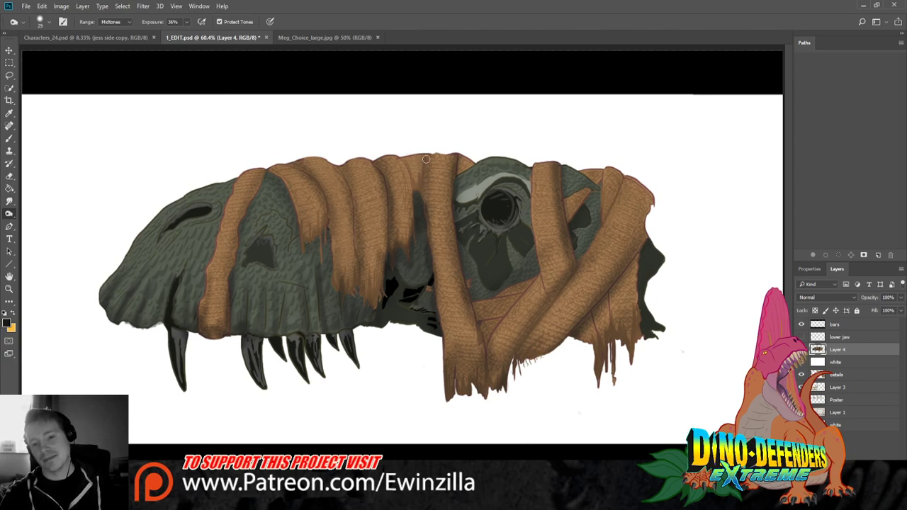
left_click_drag(424, 155, 429, 255)
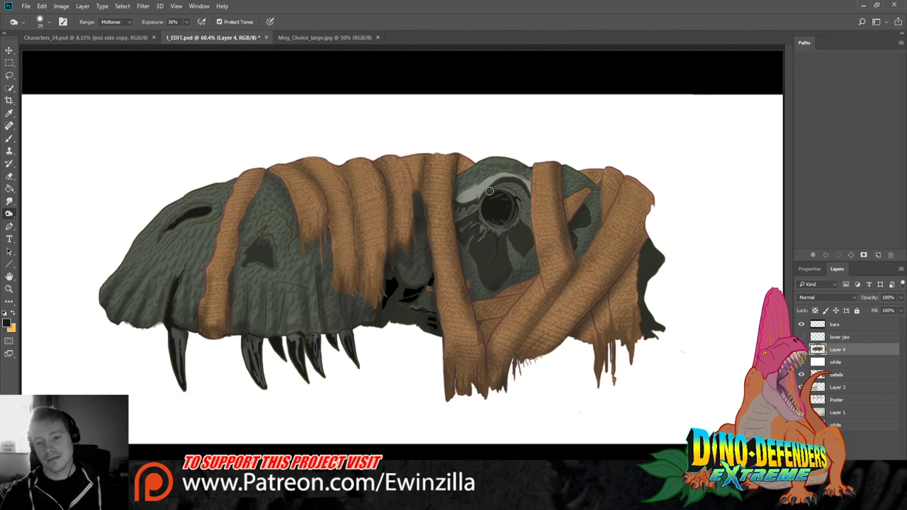
Burn shadows along the pale brow ridge and around the eye socket, replacing the first brow stroke
left_click_drag(458, 203, 515, 170)
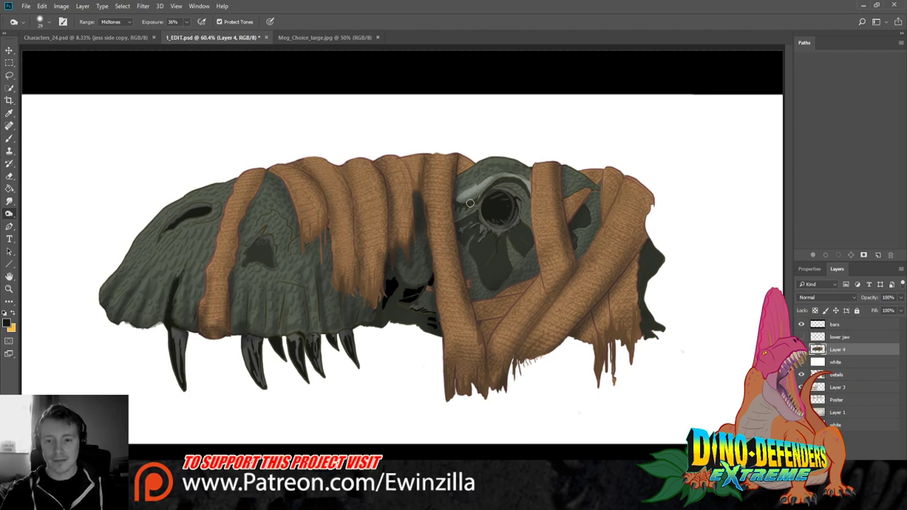
key("ctrl+z")
left_click_drag(461, 204, 532, 190)
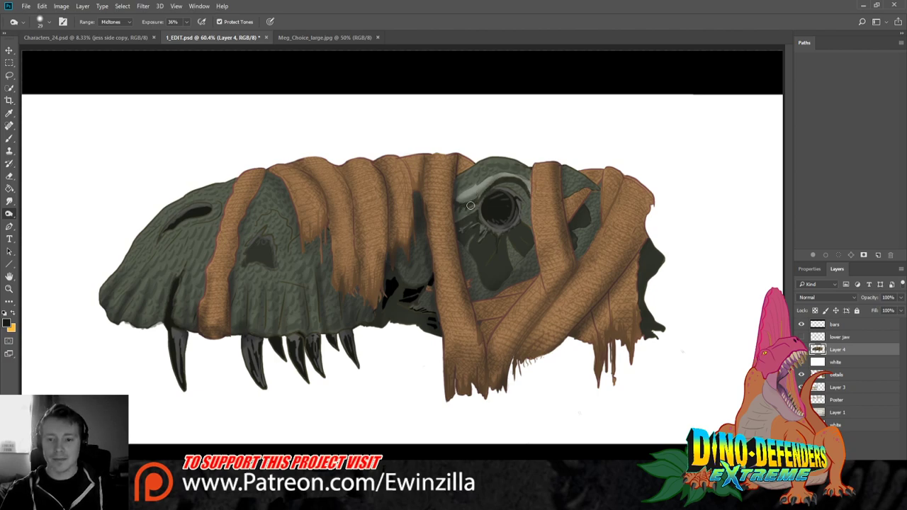
mouse_move(470, 205)
left_mouse_down()
mouse_move(532, 190)
mouse_move(502, 230)
mouse_move(481, 204)
mouse_move(491, 234)
mouse_move(513, 173)
left_mouse_up()
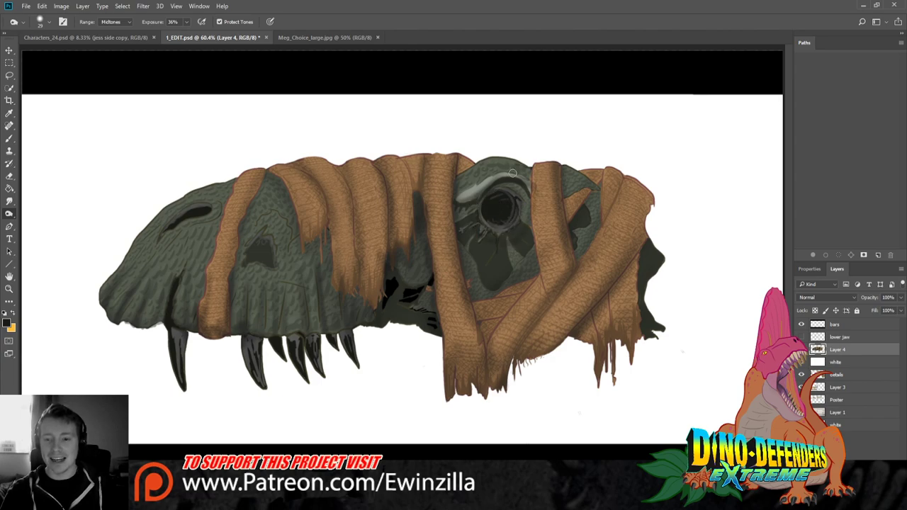
mouse_move(477, 223)
left_mouse_down()
mouse_move(470, 207)
mouse_move(512, 186)
left_mouse_up()
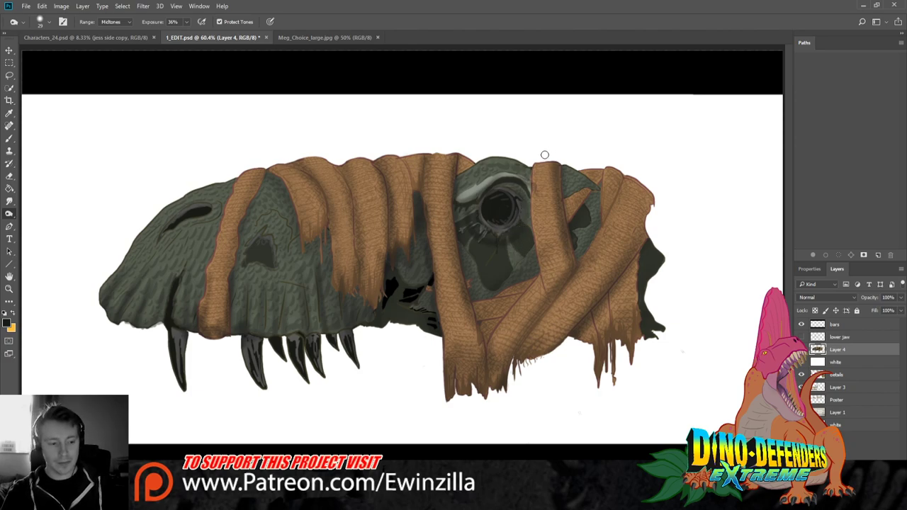
Burn deeper shadows into the crossed rear bandages and darken the skin across the snout, cheek and brow ridge
mouse_move(566, 159)
left_mouse_down()
mouse_move(580, 239)
mouse_move(601, 185)
mouse_move(590, 239)
mouse_move(534, 270)
mouse_move(523, 203)
mouse_move(533, 252)
mouse_move(530, 168)
mouse_move(543, 272)
mouse_move(517, 225)
left_mouse_up()
mouse_move(646, 271)
left_mouse_down()
mouse_move(517, 355)
mouse_move(582, 255)
mouse_move(509, 364)
mouse_move(579, 275)
mouse_move(631, 166)
mouse_move(571, 269)
mouse_move(561, 281)
mouse_move(537, 273)
mouse_move(483, 359)
mouse_move(509, 309)
mouse_move(491, 329)
mouse_move(473, 299)
mouse_move(479, 384)
left_mouse_up()
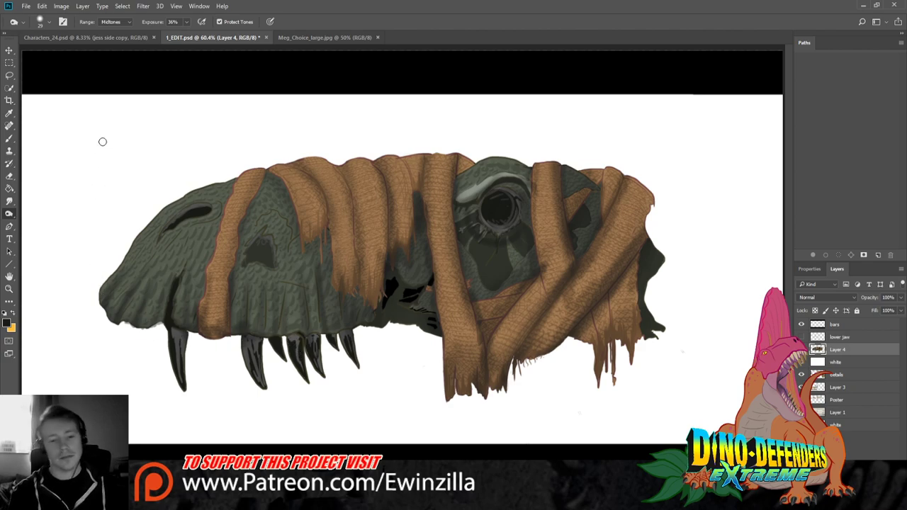
mouse_move(188, 204)
left_mouse_down()
mouse_move(140, 241)
mouse_move(161, 228)
mouse_move(148, 255)
mouse_move(224, 191)
mouse_move(172, 273)
mouse_move(169, 306)
mouse_move(193, 254)
mouse_move(199, 275)
mouse_move(209, 257)
mouse_move(185, 266)
left_mouse_up()
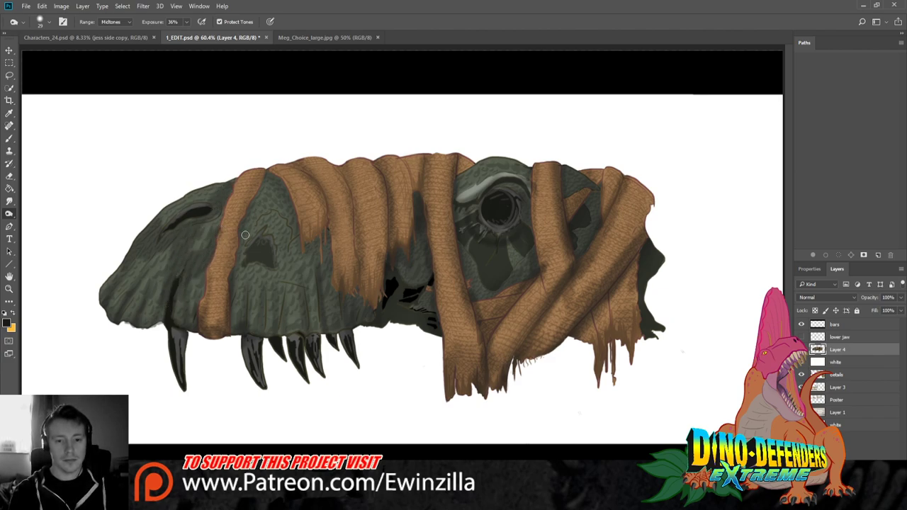
mouse_move(246, 234)
left_mouse_down()
mouse_move(239, 284)
mouse_move(266, 270)
mouse_move(254, 329)
mouse_move(281, 257)
mouse_move(273, 200)
mouse_move(285, 193)
mouse_move(293, 244)
mouse_move(324, 247)
mouse_move(332, 335)
left_mouse_up()
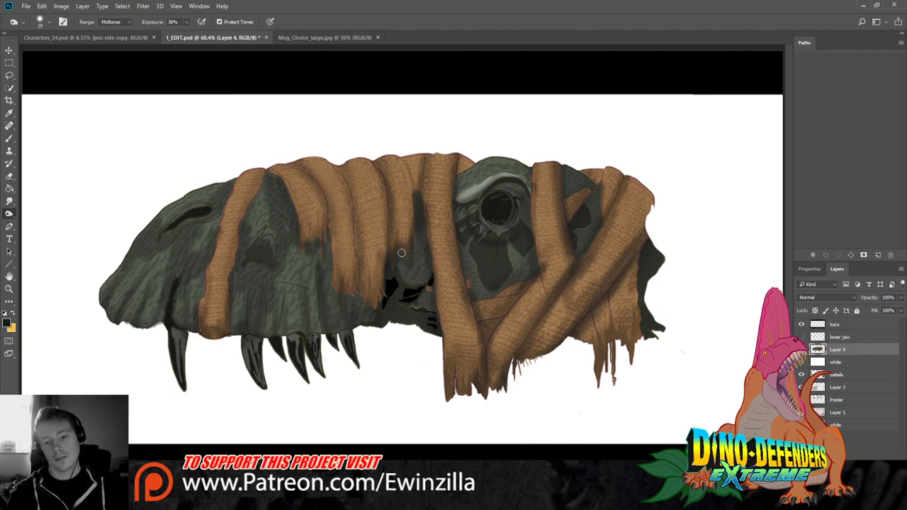
mouse_move(470, 182)
left_mouse_down()
mouse_move(465, 204)
mouse_move(510, 177)
mouse_move(472, 201)
mouse_move(527, 183)
mouse_move(463, 201)
mouse_move(563, 195)
left_mouse_up()
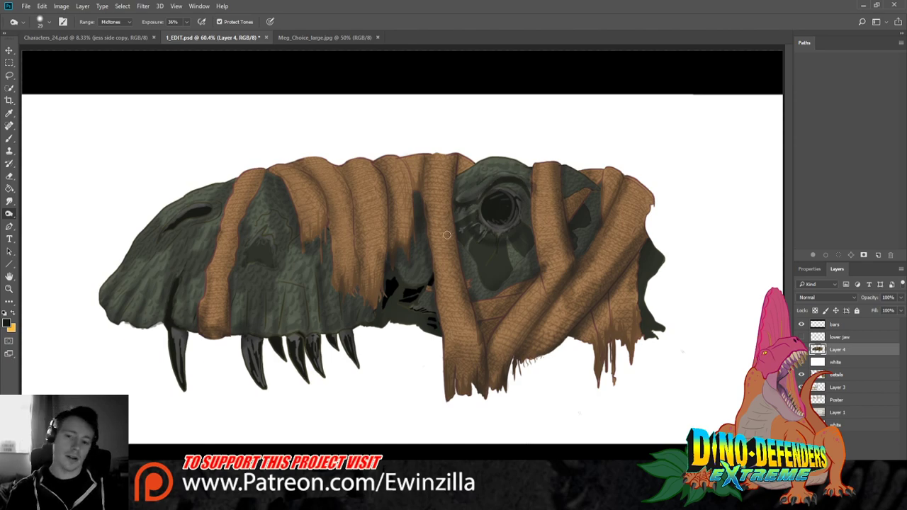
Smudge the skin in front of the eye at 100% strength and briefly check the lower jaw sketch layer
left_click(9, 200)
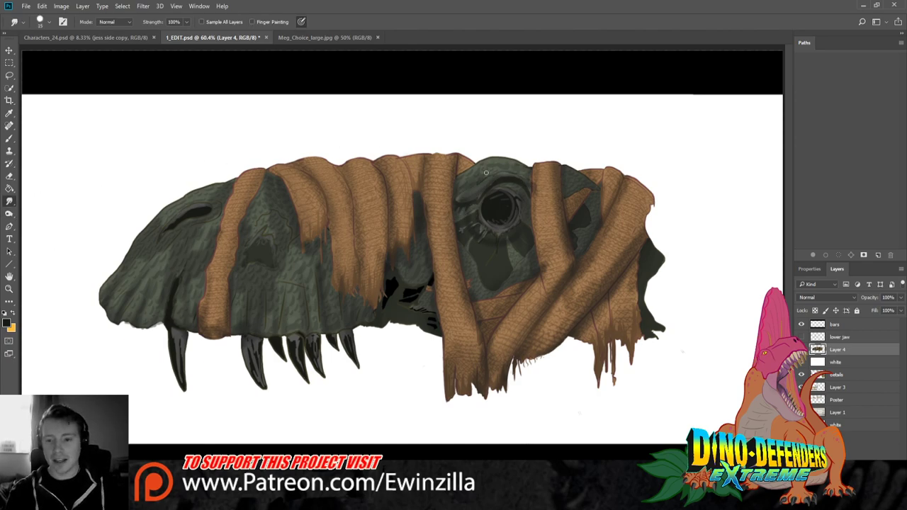
mouse_move(458, 199)
left_mouse_down()
mouse_move(513, 178)
mouse_move(489, 183)
mouse_move(516, 185)
mouse_move(488, 189)
mouse_move(468, 209)
mouse_move(499, 181)
mouse_move(485, 201)
mouse_move(489, 183)
mouse_move(471, 206)
left_mouse_up()
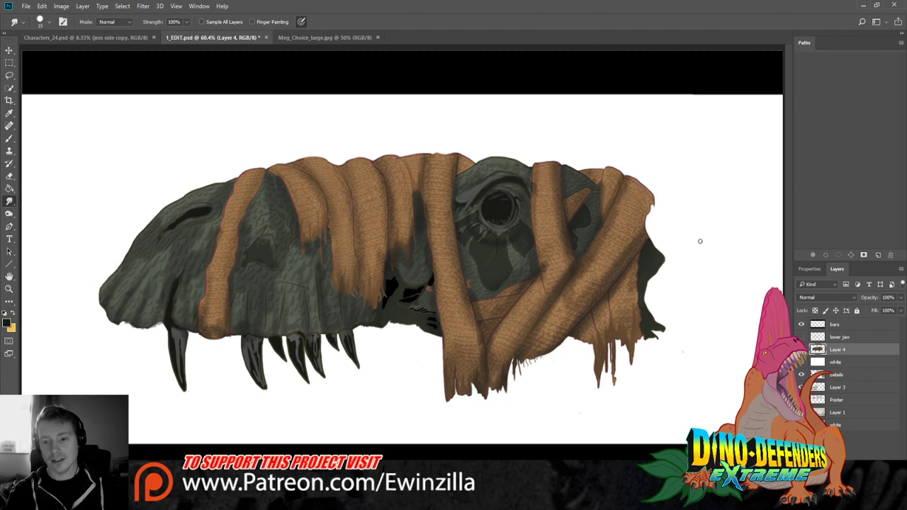
left_click(802, 337)
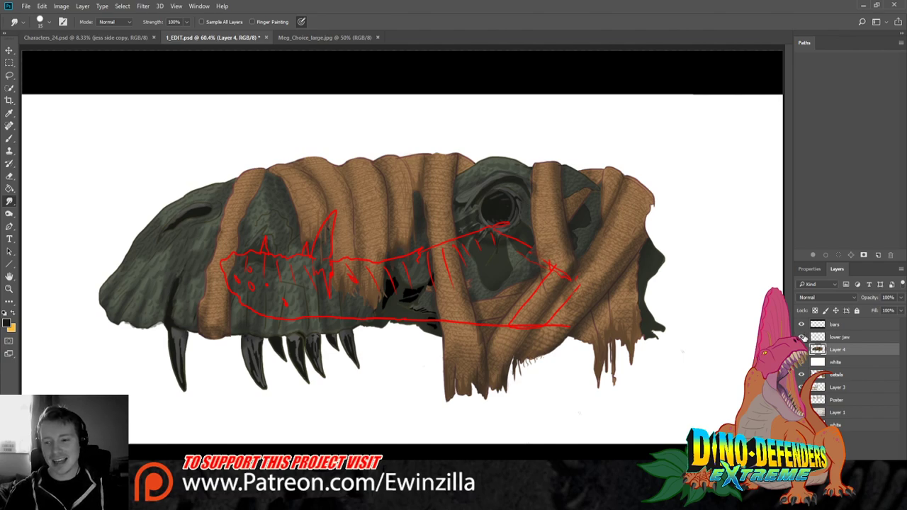
left_click(802, 338)
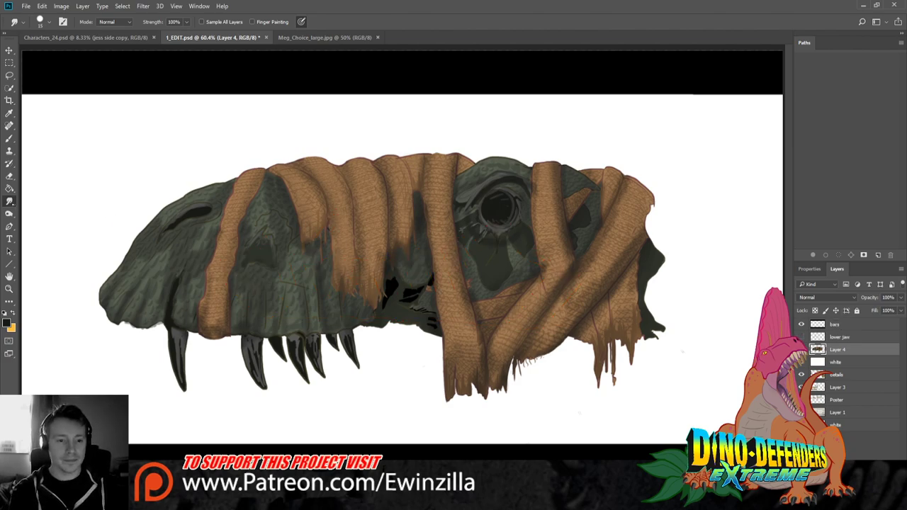
left_click(9, 289)
left_click_drag(568, 186, 390, 195)
key("o")
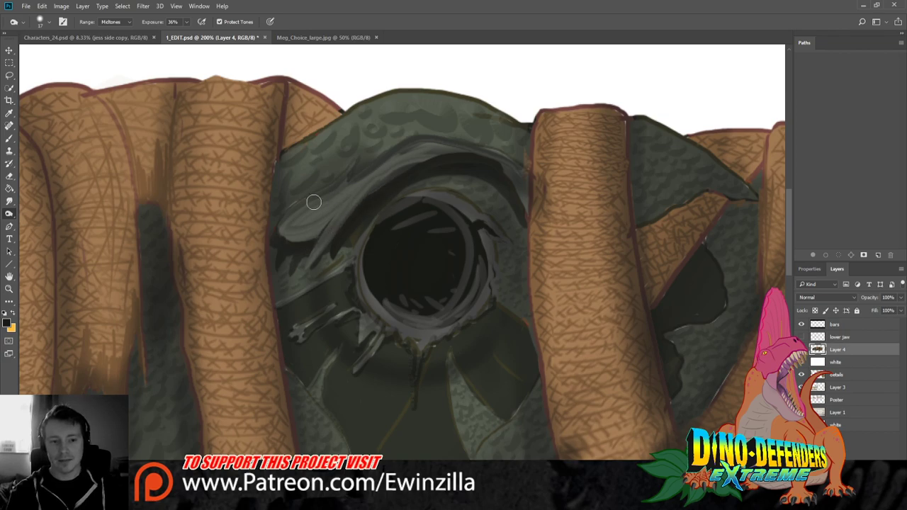
left_click(9, 289)
left_click(265, 21)
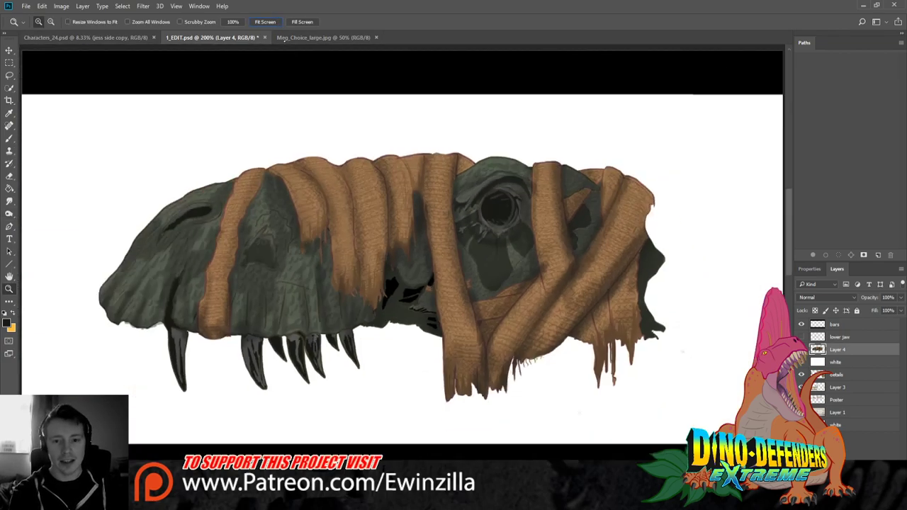
Copy the lassoed eye and its surrounding skin to a new layer and enlarge the copy to about 140%
key("l")
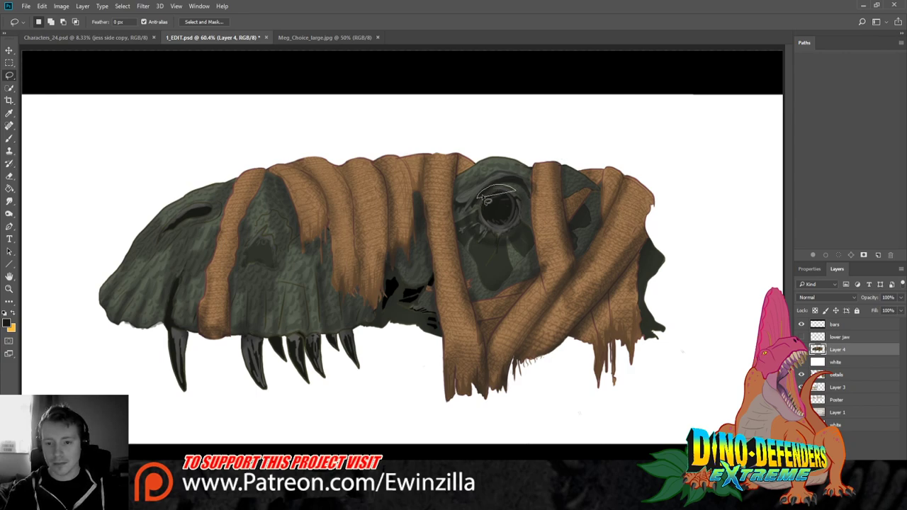
mouse_move(528, 186)
left_mouse_down()
mouse_move(507, 176)
mouse_move(472, 190)
mouse_move(458, 206)
mouse_move(461, 248)
mouse_move(480, 269)
mouse_move(495, 268)
mouse_move(528, 241)
mouse_move(535, 202)
left_mouse_up()
key("v")
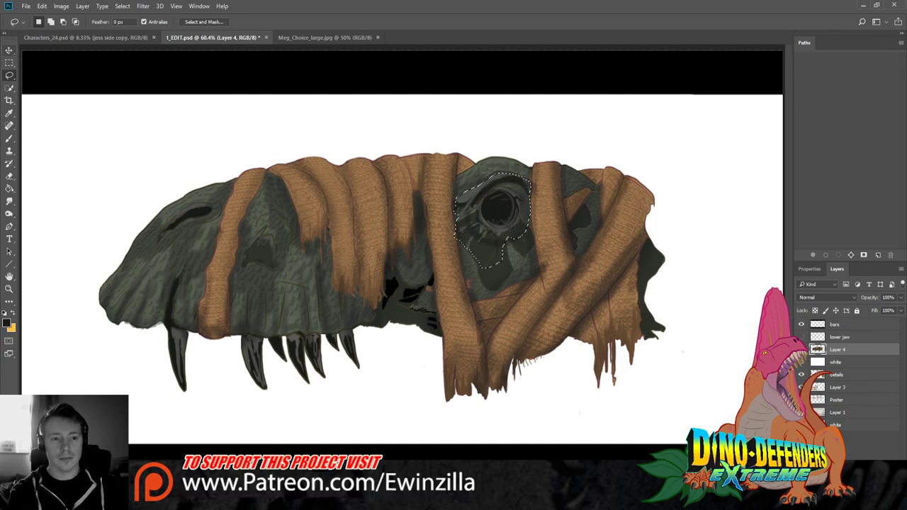
key("ctrl+j")
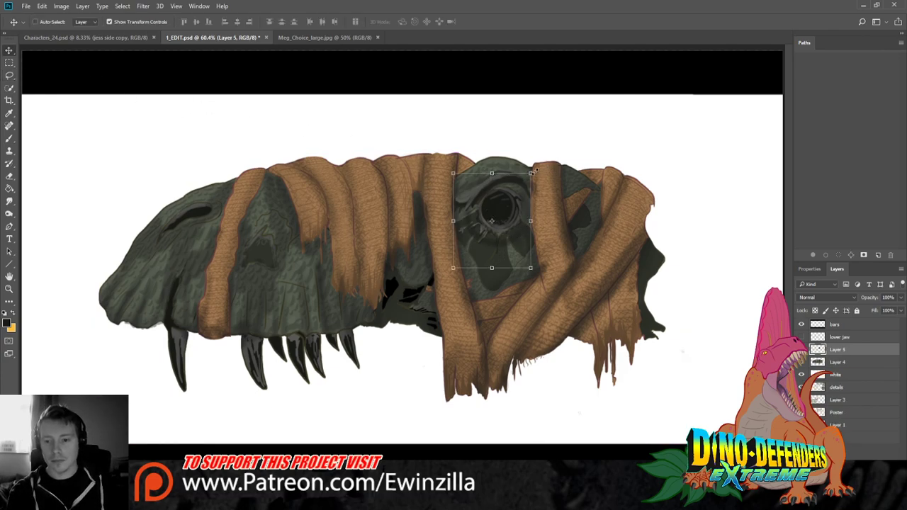
left_click_drag(537, 170, 523, 192)
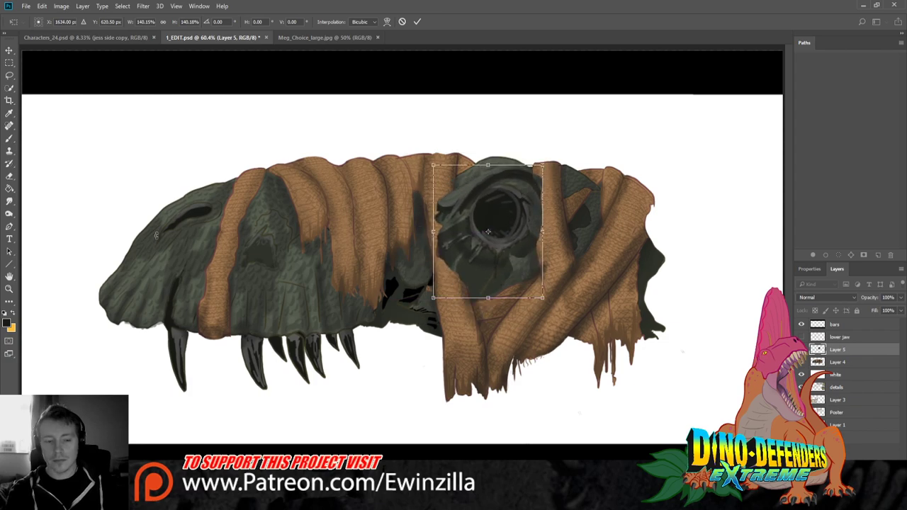
key("Return")
Erase the enlarged eye's overlap from the bandages on both sides, with the layer temporarily at 48% opacity, and restore full opacity
key("z")
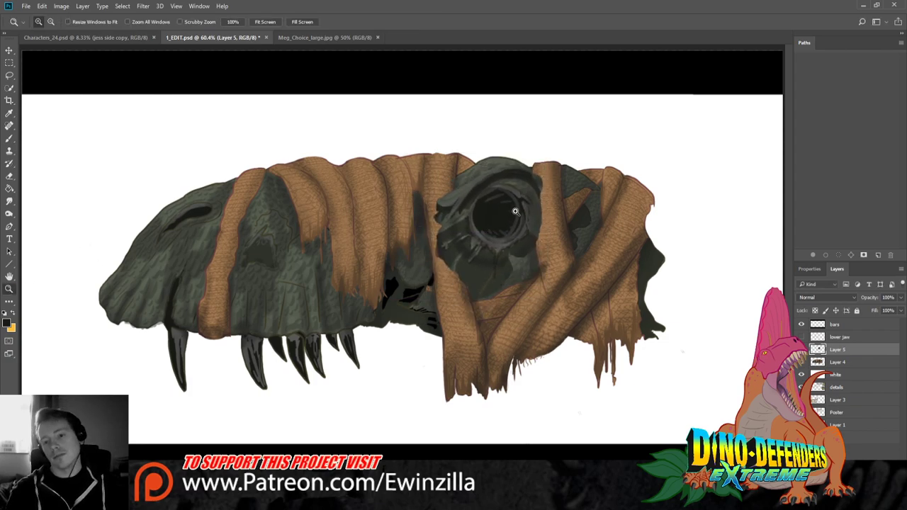
key("ctrl+1")
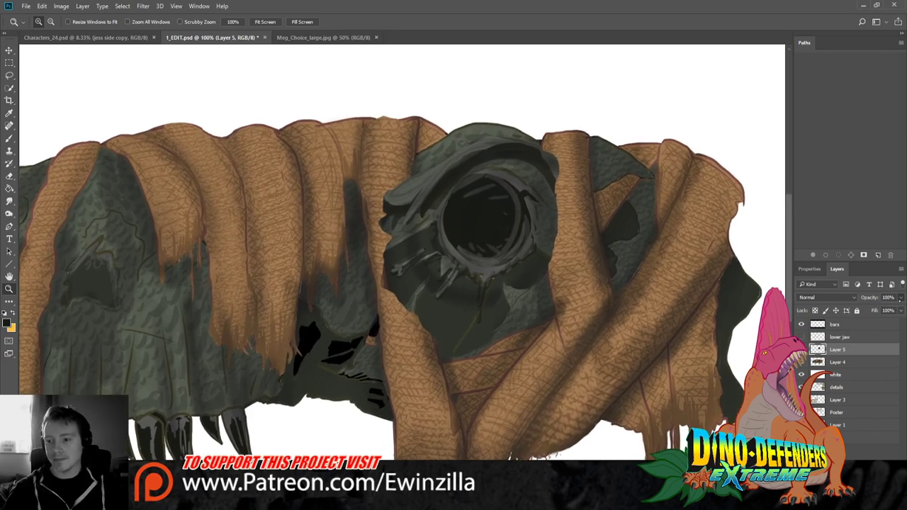
key("5")
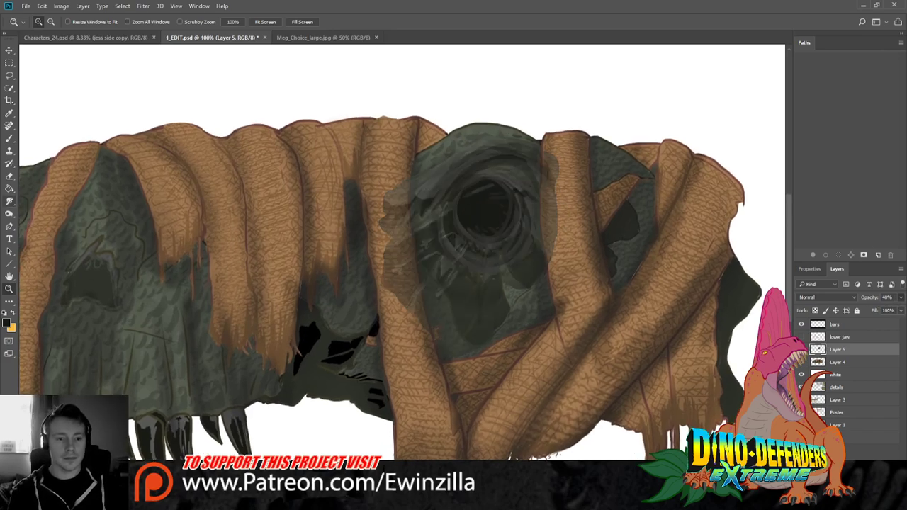
key("g")
key("e")
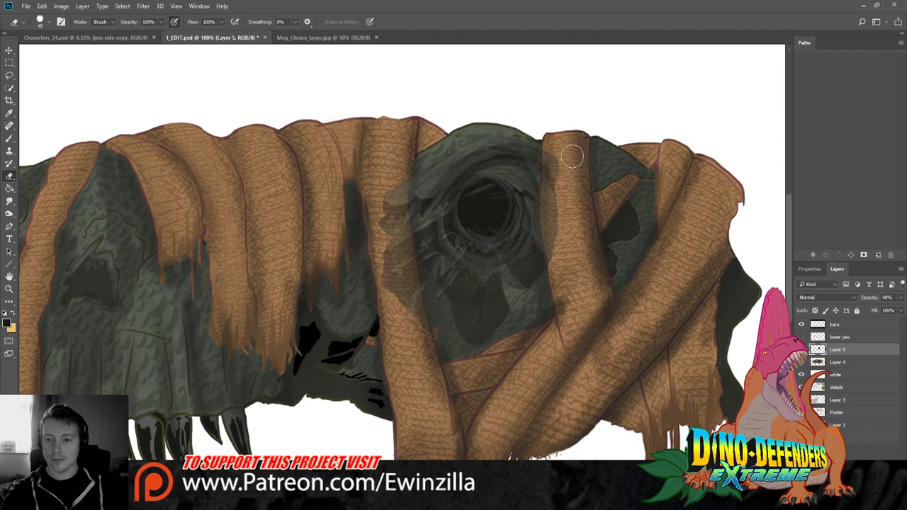
mouse_move(573, 156)
left_mouse_down()
mouse_move(559, 220)
mouse_move(555, 145)
mouse_move(552, 207)
left_mouse_up()
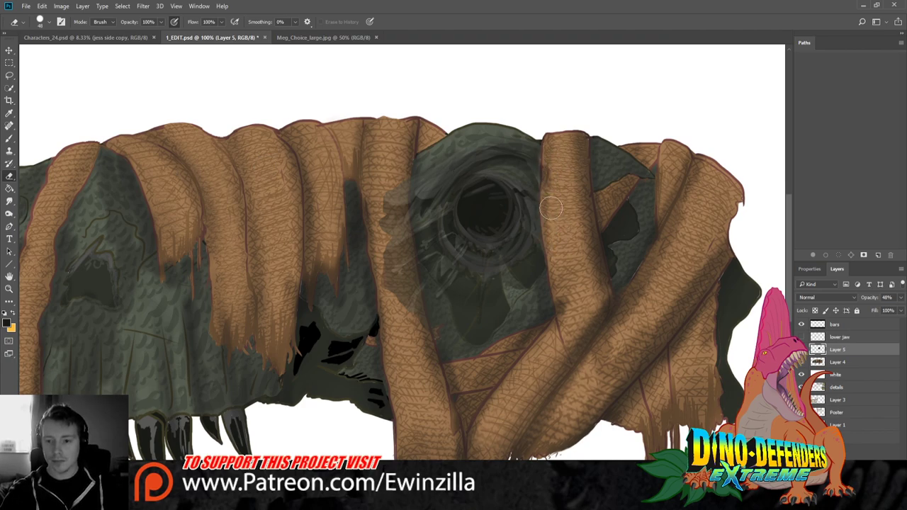
mouse_move(387, 162)
left_mouse_down()
mouse_move(405, 309)
mouse_move(418, 335)
mouse_move(395, 204)
left_mouse_up()
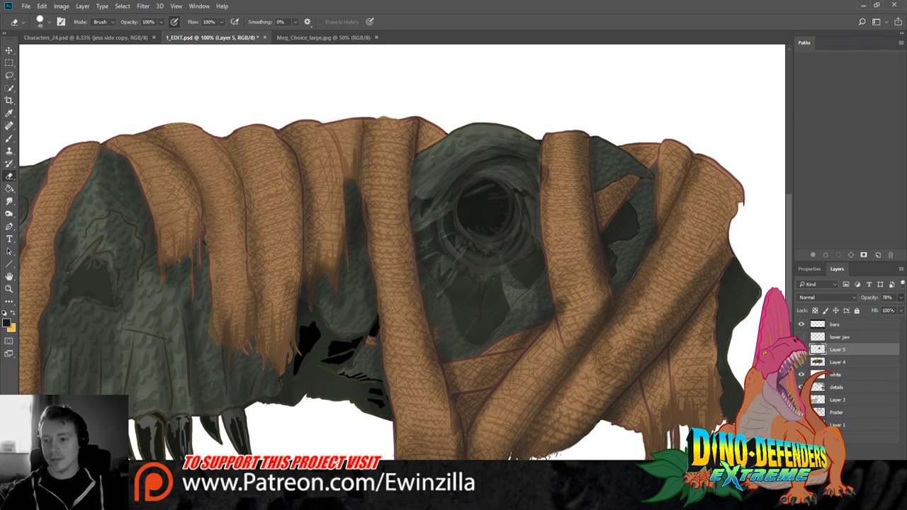
left_click_drag(869, 298, 872, 297)
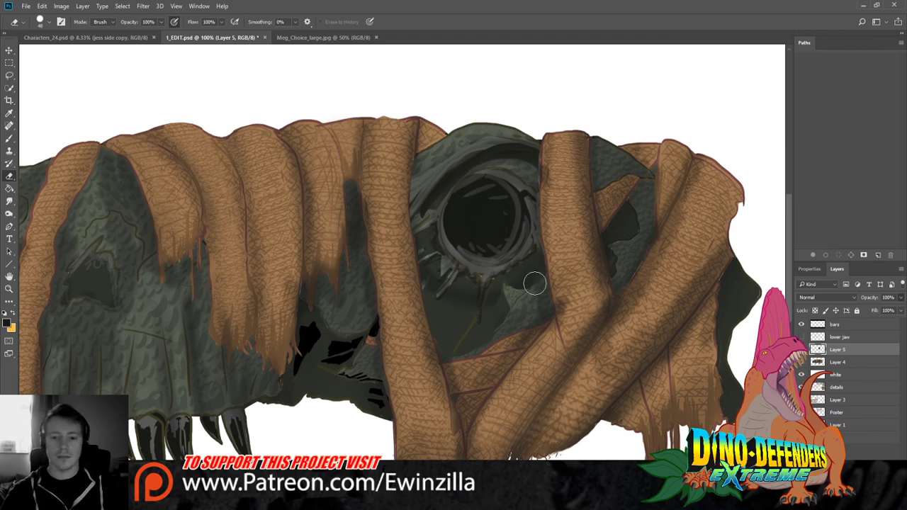
Rotate the eye layer clockwise by about 9 degrees and reposition it between the two bandages
key("z")
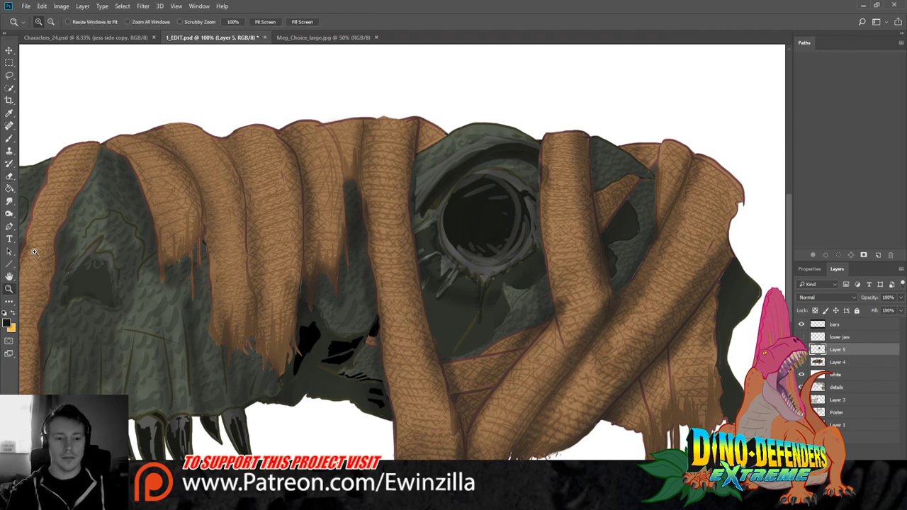
scroll(507, 202, "down", 3)
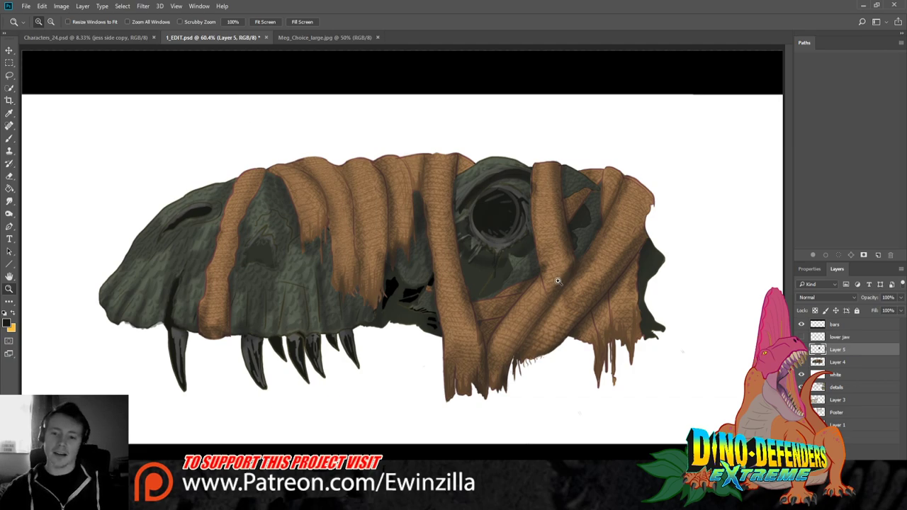
key("v")
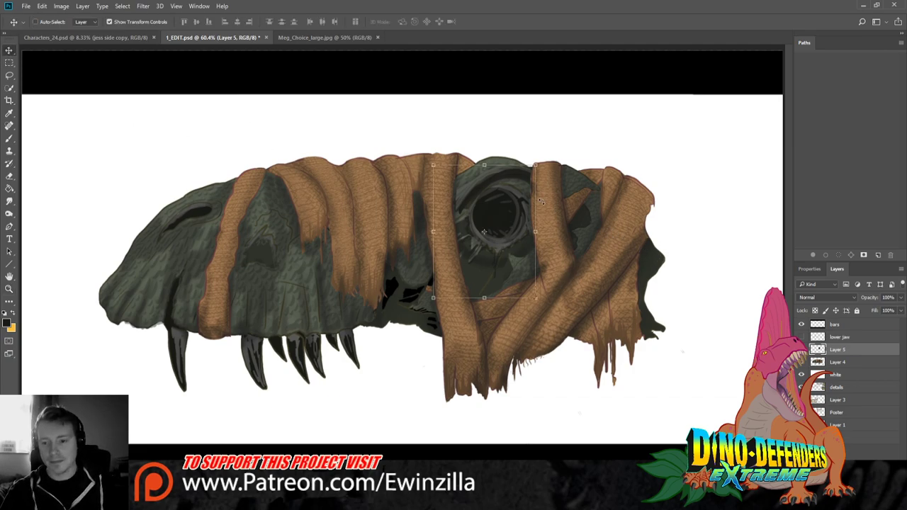
left_click_drag(541, 202, 527, 207)
left_click_drag(539, 173, 550, 180)
left_click_drag(498, 217, 493, 209)
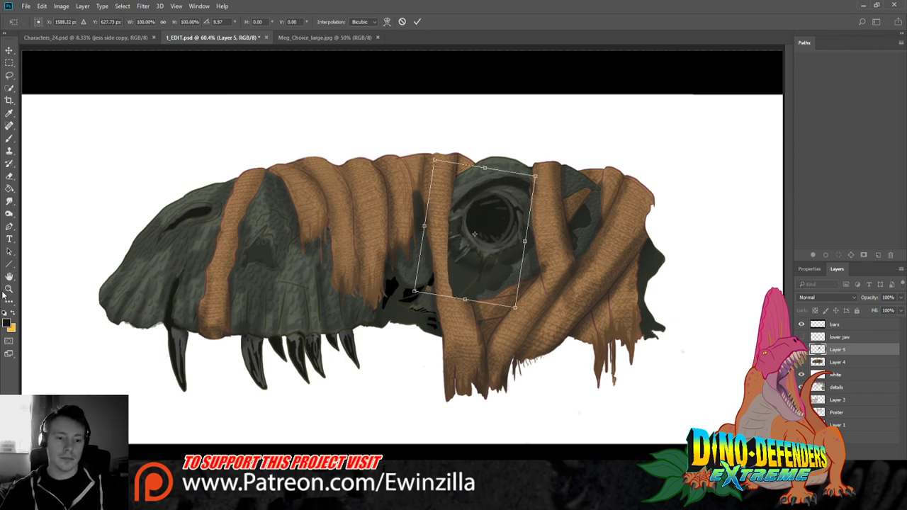
key("Return")
Clear the rotated eye layer's overlap from the vertical bandage in front of it and smudge the eyelid and brow folds above the eye
key("z")
left_click(500, 216)
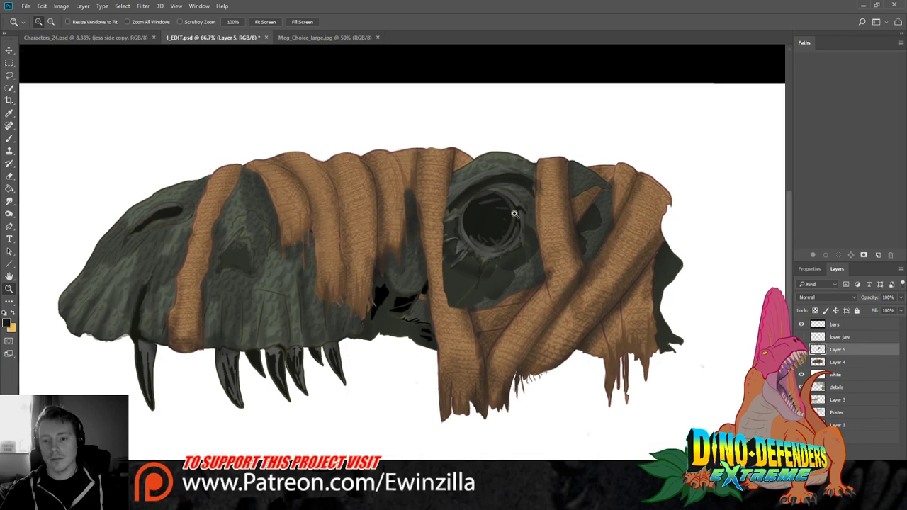
left_click(9, 202)
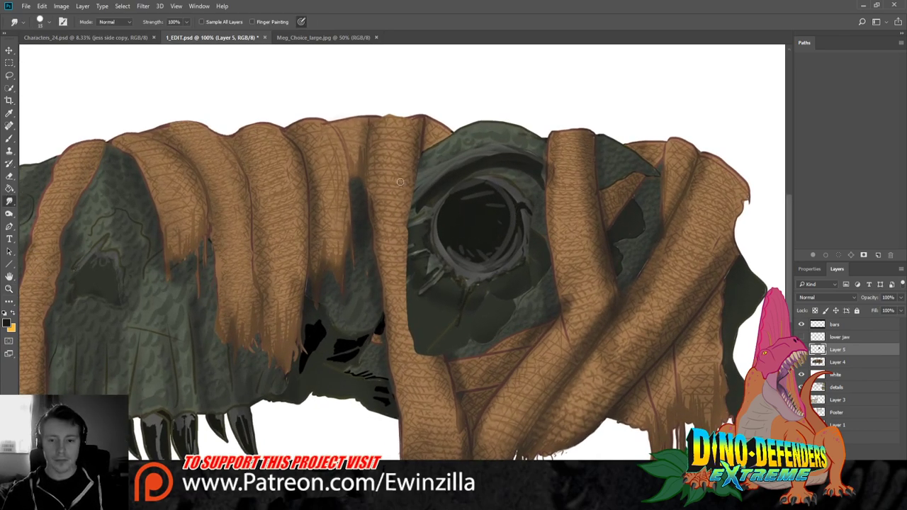
mouse_move(415, 234)
left_mouse_down()
mouse_move(434, 319)
mouse_move(419, 305)
mouse_move(409, 248)
left_mouse_up()
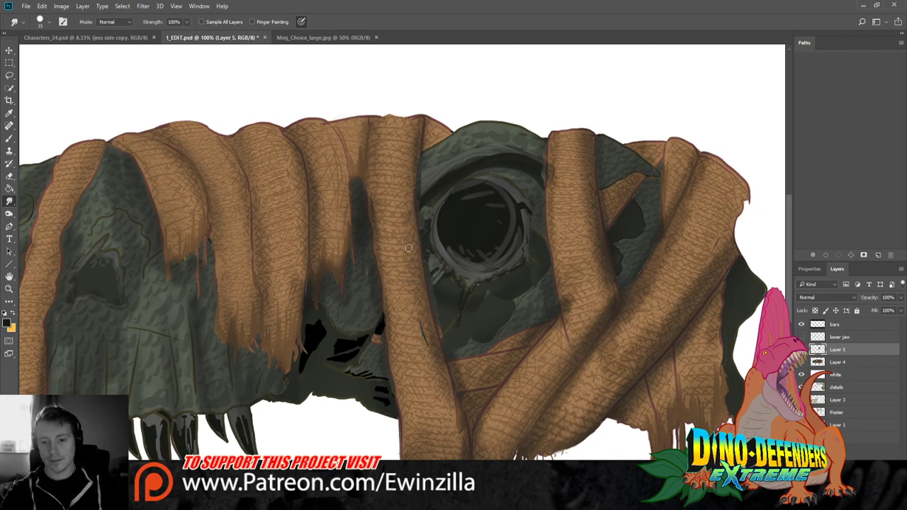
left_click_drag(435, 307, 428, 273)
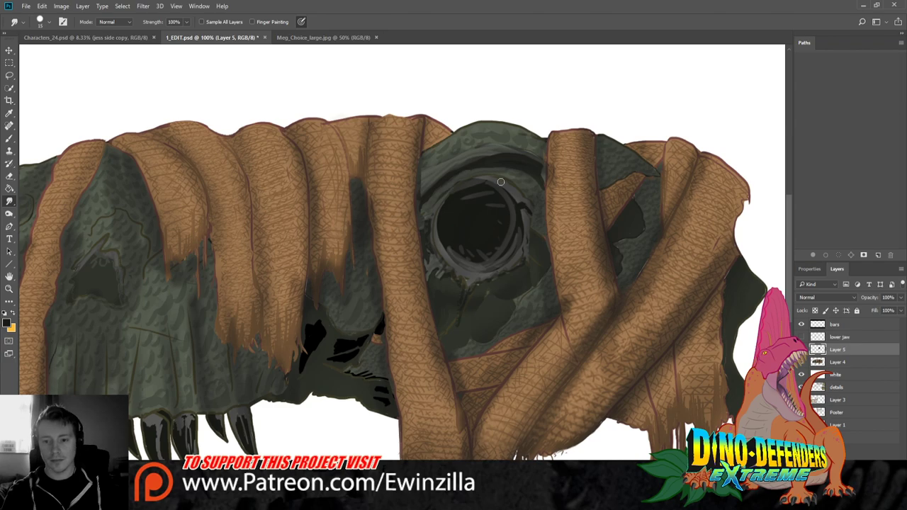
left_click_drag(501, 182, 442, 199)
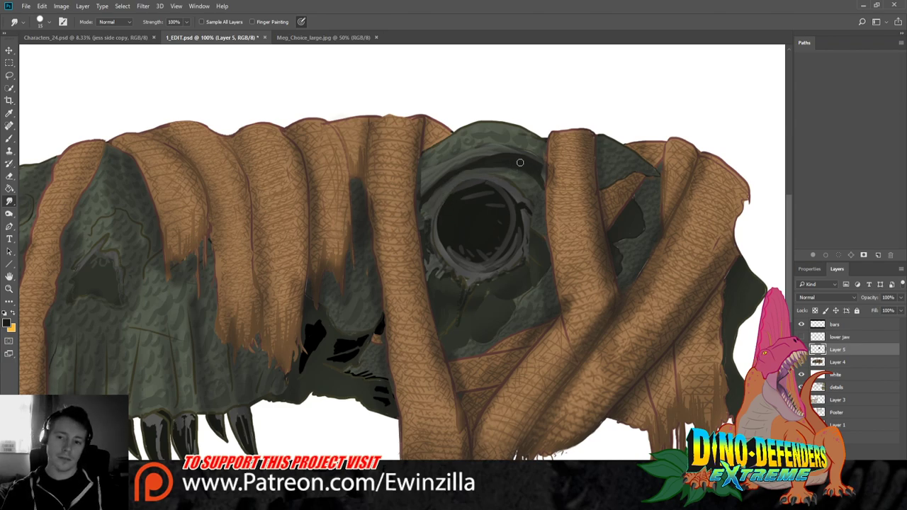
mouse_move(495, 159)
left_mouse_down()
mouse_move(540, 164)
mouse_move(493, 146)
mouse_move(426, 187)
mouse_move(475, 156)
mouse_move(540, 170)
mouse_move(538, 159)
mouse_move(539, 171)
mouse_move(477, 155)
mouse_move(438, 178)
left_mouse_up()
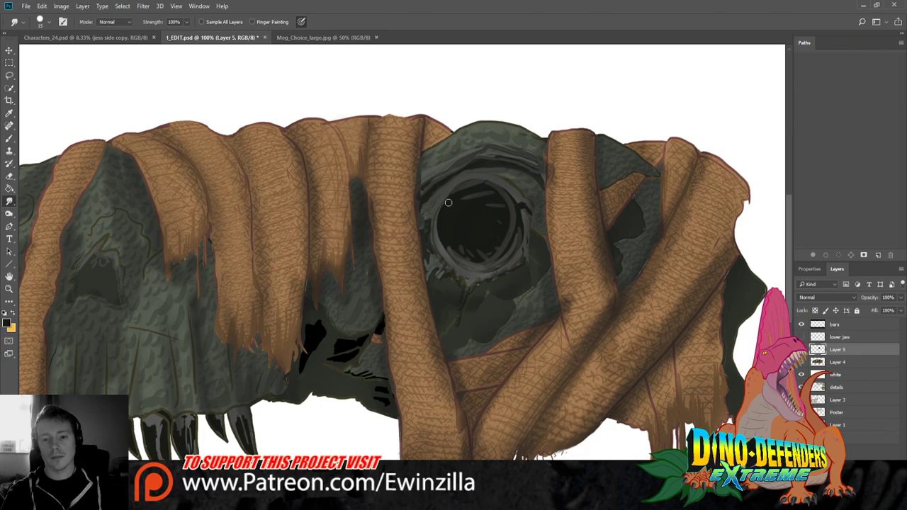
Merge the eye layer, Layer 5, with the dinosaur head on Layer 4
key("z")
left_click_drag(500, 210, 439, 211)
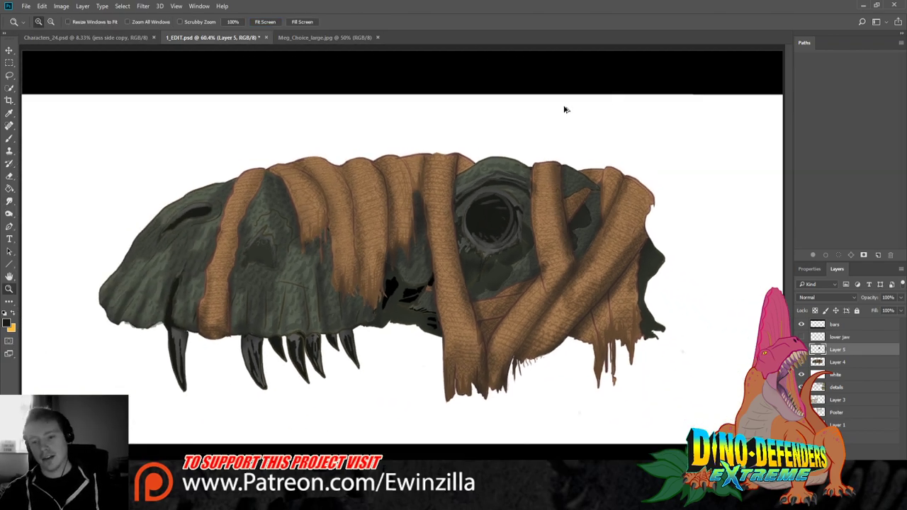
left_click(839, 364, "shift")
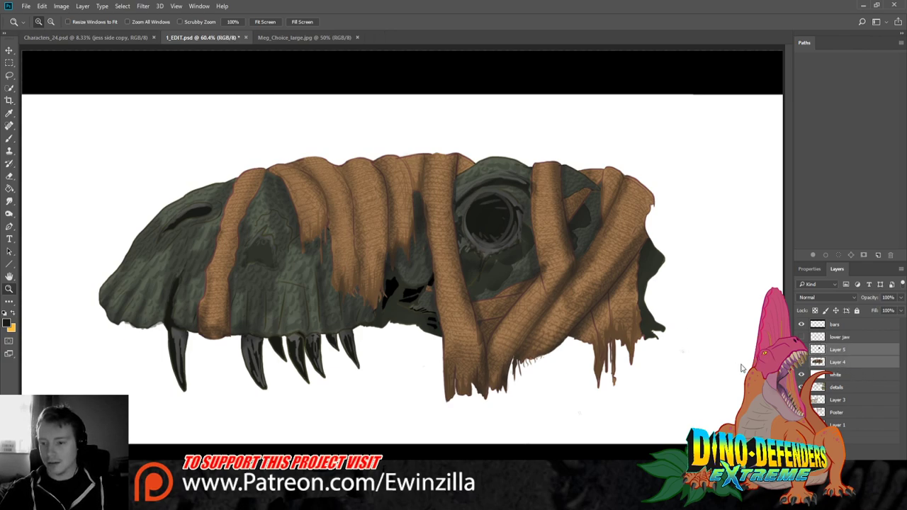
key("ctrl+e")
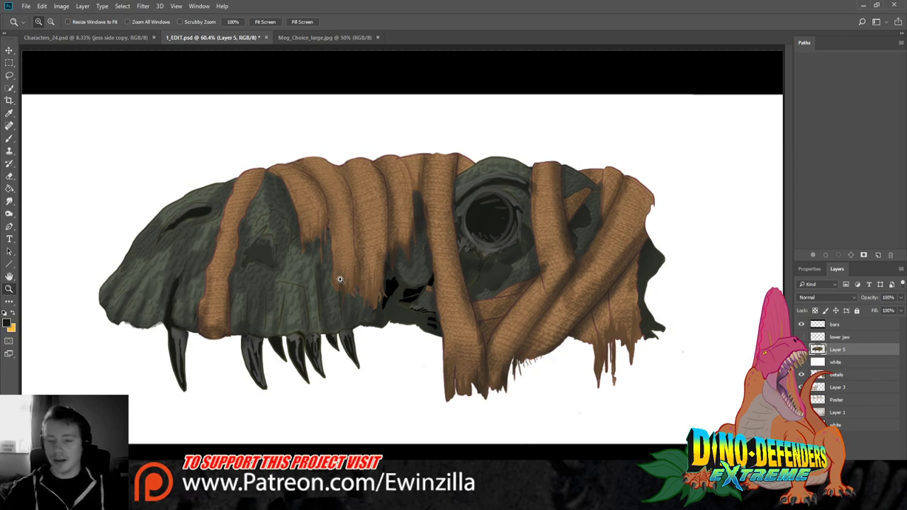
Sharpen the skin and wrap texture from the snout across the bandages and eye to the rear wraps at 50% strength
key("r")
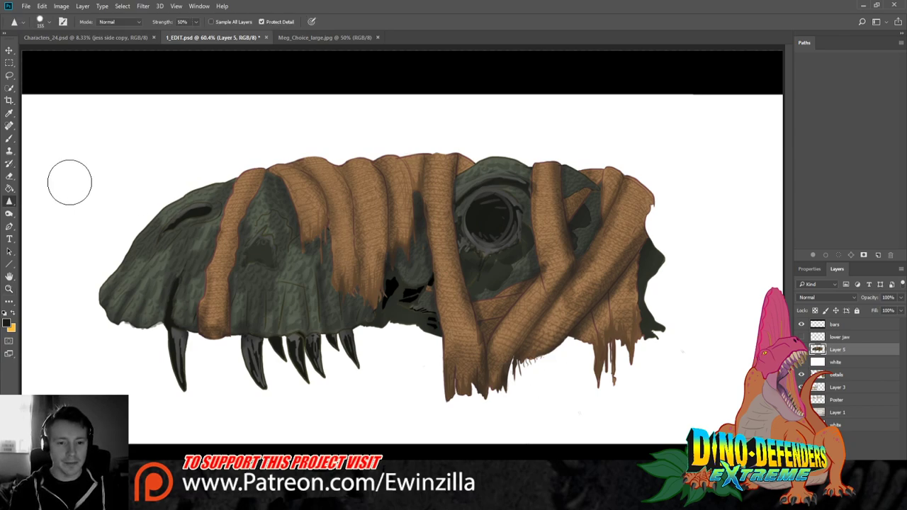
mouse_move(69, 183)
left_mouse_down()
mouse_move(189, 172)
mouse_move(162, 211)
mouse_move(219, 190)
mouse_move(226, 201)
mouse_move(209, 233)
left_mouse_up()
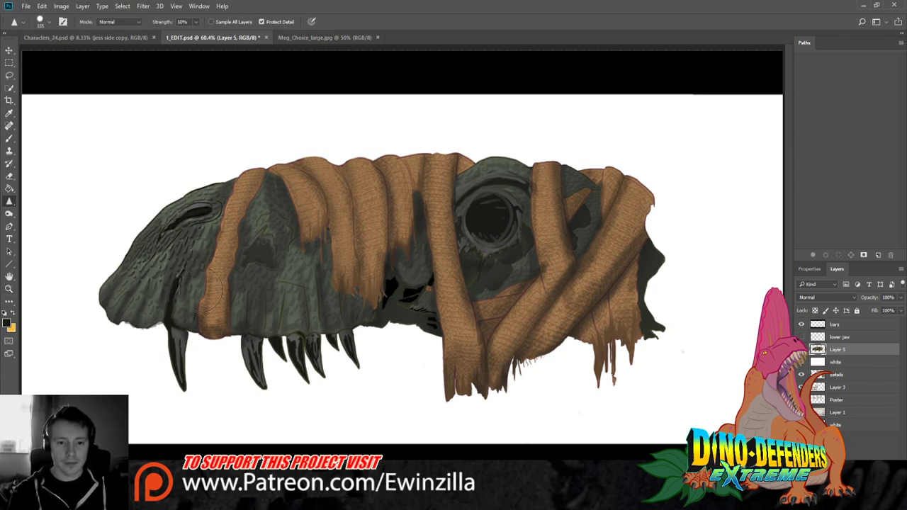
mouse_move(201, 289)
left_mouse_down()
mouse_move(184, 373)
mouse_move(182, 334)
mouse_move(254, 317)
mouse_move(263, 365)
mouse_move(295, 364)
mouse_move(309, 306)
left_mouse_up()
mouse_move(284, 243)
left_mouse_down()
mouse_move(308, 178)
mouse_move(373, 158)
mouse_move(382, 171)
mouse_move(344, 244)
mouse_move(403, 247)
mouse_move(457, 237)
mouse_move(512, 201)
mouse_move(501, 192)
mouse_move(447, 190)
mouse_move(472, 223)
mouse_move(603, 234)
left_mouse_up()
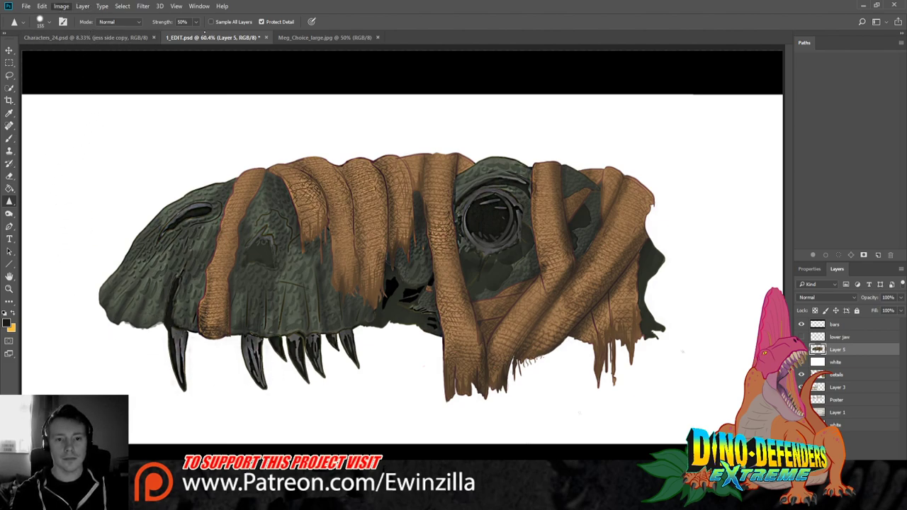
Dodge highlights along the snout and the upper edges of the wraps and brow, using midtones at 28% exposure
key("i")
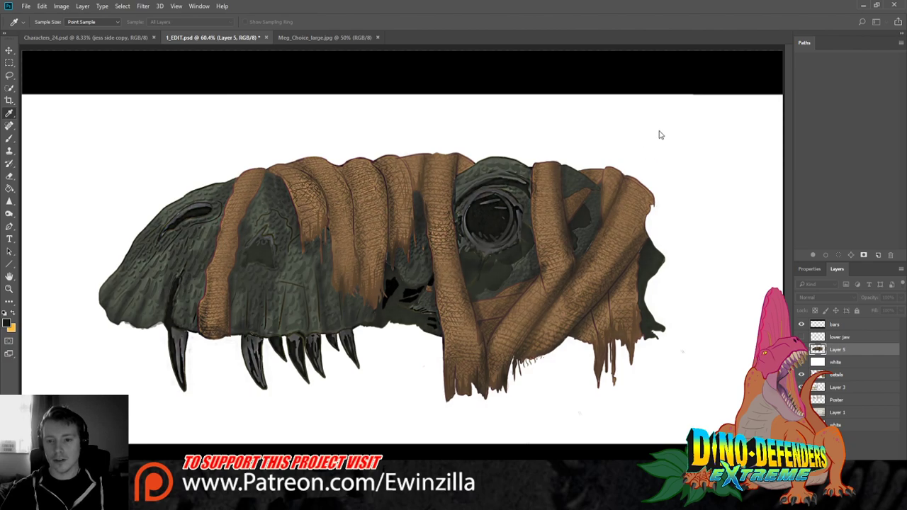
key("o")
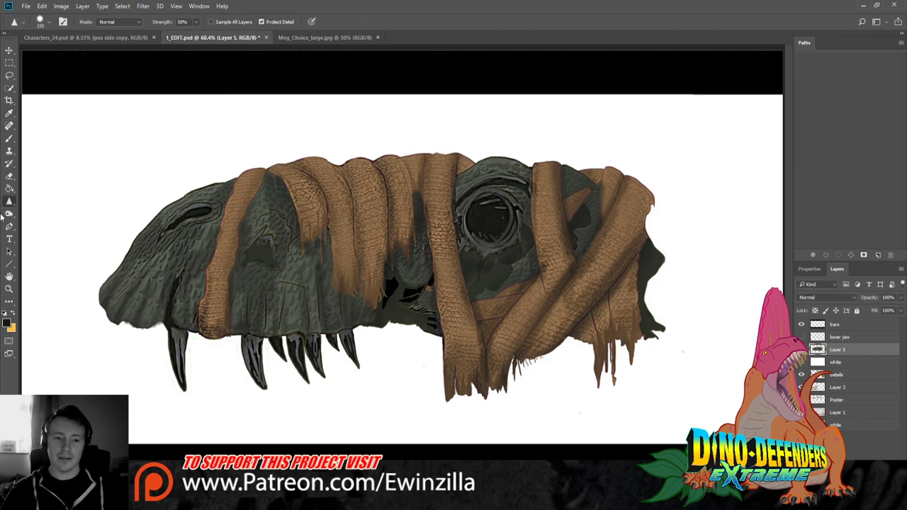
key("shift+o")
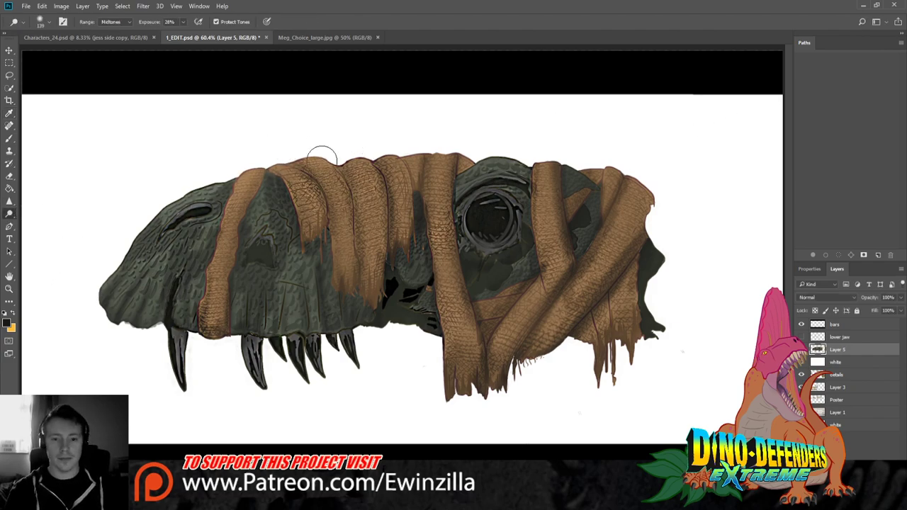
mouse_move(137, 253)
left_mouse_down()
mouse_move(304, 148)
mouse_move(531, 153)
mouse_move(447, 190)
mouse_move(577, 154)
mouse_move(617, 170)
mouse_move(466, 164)
mouse_move(245, 181)
mouse_move(111, 283)
mouse_move(183, 195)
mouse_move(78, 342)
mouse_move(92, 348)
mouse_move(95, 318)
mouse_move(217, 168)
mouse_move(68, 301)
mouse_move(236, 170)
mouse_move(558, 151)
mouse_move(399, 150)
mouse_move(411, 142)
mouse_move(648, 168)
mouse_move(704, 212)
mouse_move(594, 155)
left_mouse_up()
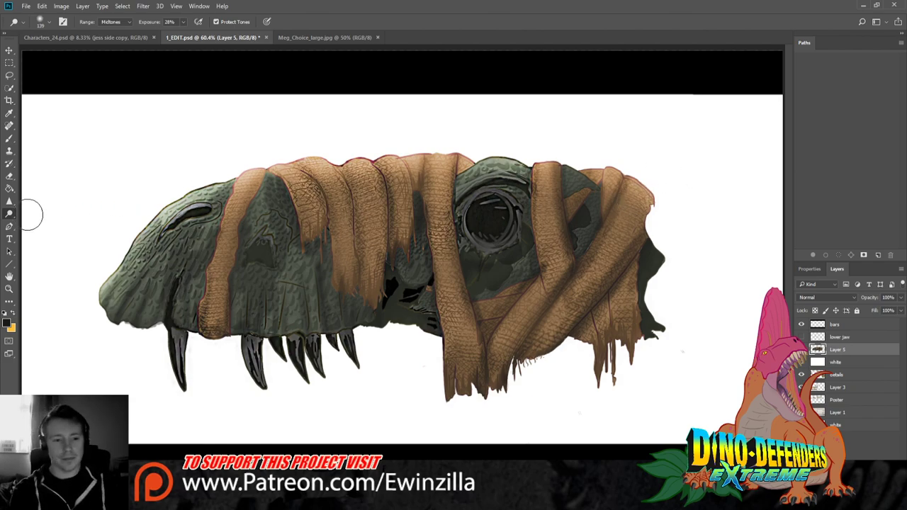
Desaturate the green skin on the snout, cheek and around the eye with the Sponge tool at 100% flow
key("shift+o")
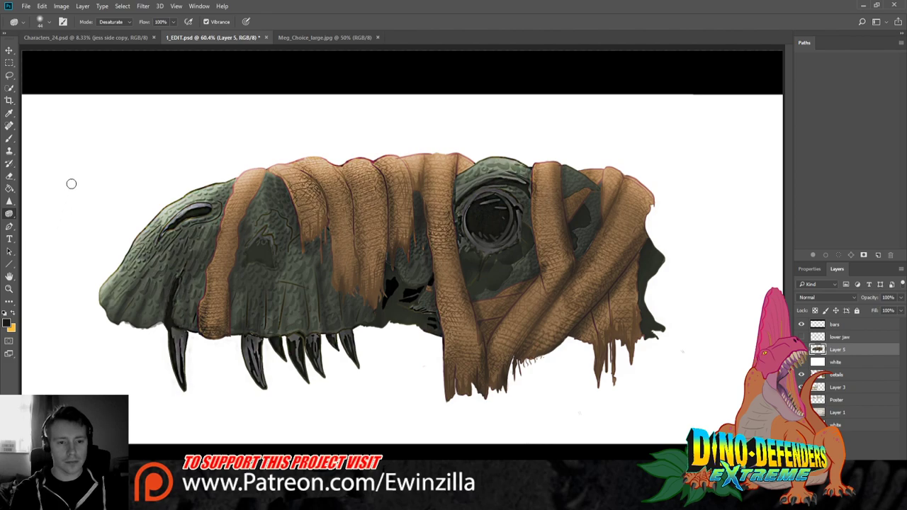
left_click(113, 22)
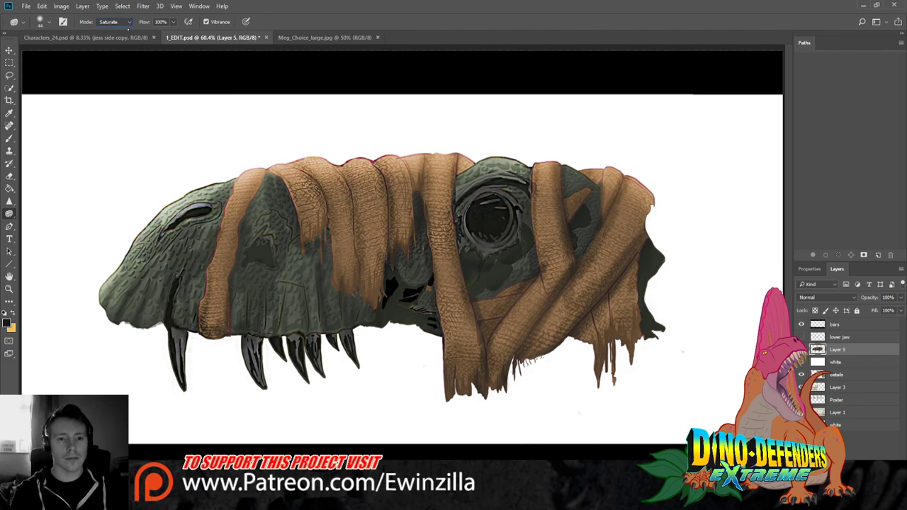
left_click(113, 34)
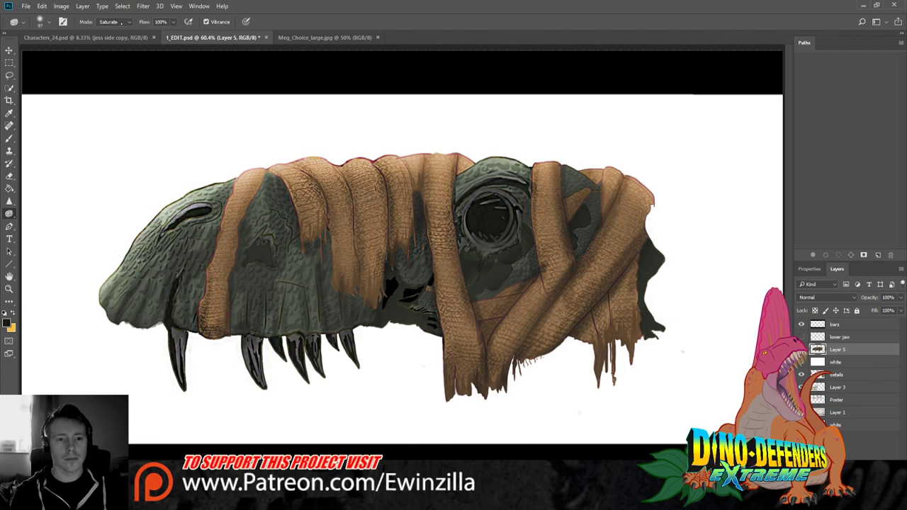
left_click(113, 21)
left_click(114, 34)
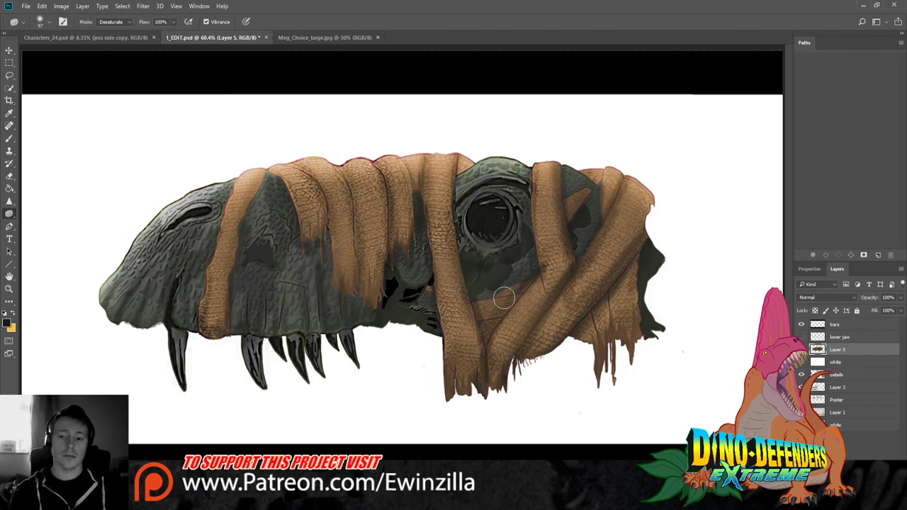
Burn the midtones of the lower snout, cheek and frayed front wrap ends at 36% exposure
key("shift+o")
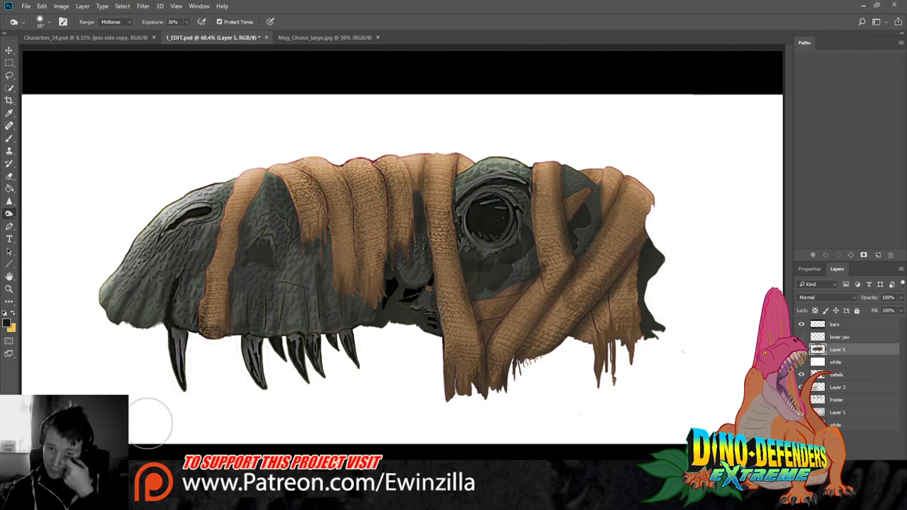
mouse_move(184, 332)
left_mouse_down()
mouse_move(192, 324)
mouse_move(181, 345)
mouse_move(178, 324)
mouse_move(207, 314)
left_mouse_up()
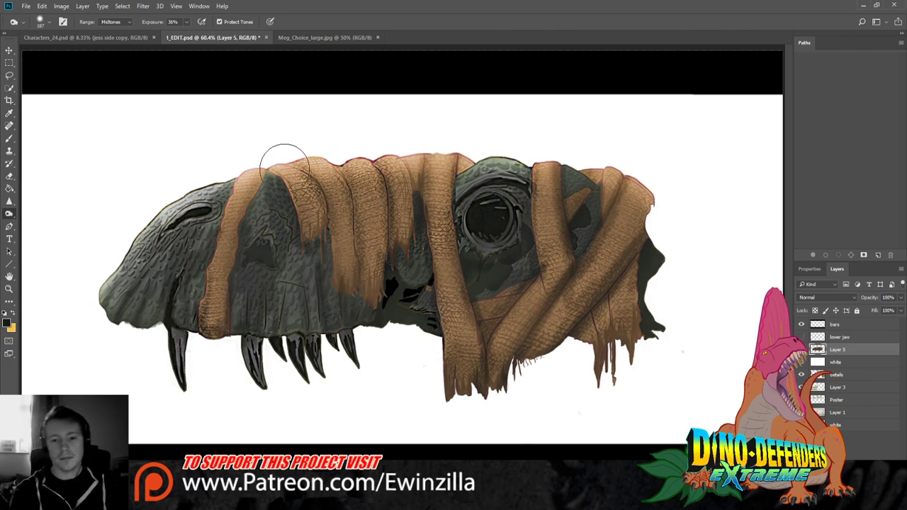
mouse_move(303, 157)
left_mouse_down()
mouse_move(338, 220)
mouse_move(342, 255)
mouse_move(339, 225)
mouse_move(302, 159)
mouse_move(334, 287)
mouse_move(340, 282)
mouse_move(274, 223)
mouse_move(236, 334)
mouse_move(243, 319)
mouse_move(214, 358)
mouse_move(169, 341)
mouse_move(182, 378)
mouse_move(130, 304)
mouse_move(132, 292)
mouse_move(156, 304)
left_mouse_up()
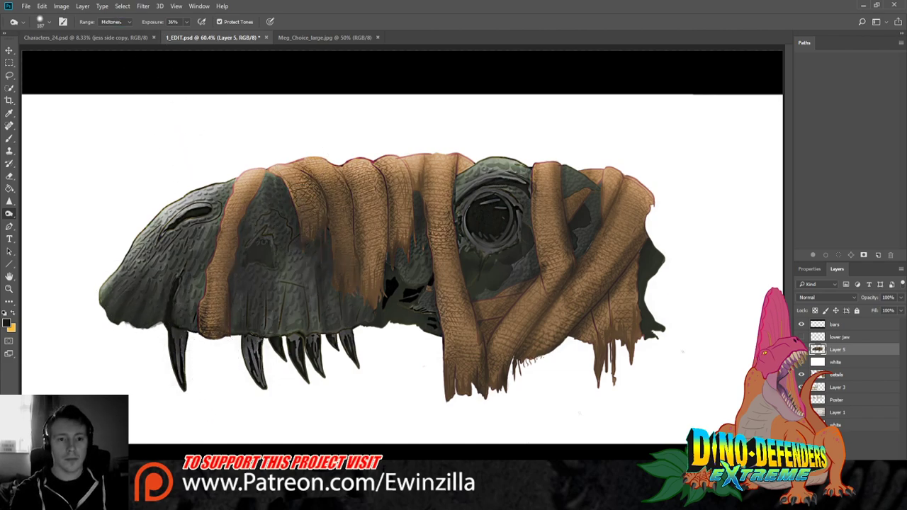
Burn the shadows around the nostril, front wrap, cheek and eye at 36% exposure
left_click(111, 21)
left_click(107, 32)
mouse_move(255, 206)
left_mouse_down()
mouse_move(219, 308)
mouse_move(196, 213)
left_mouse_up()
left_click_drag(503, 215, 574, 212)
left_click_drag(535, 220, 527, 212)
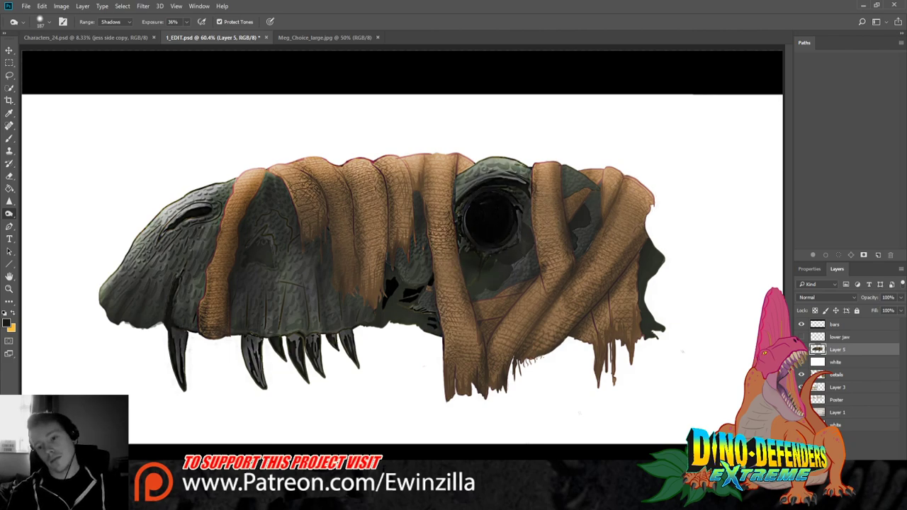
mouse_move(401, 324)
left_mouse_down()
mouse_move(370, 318)
mouse_move(396, 284)
mouse_move(351, 331)
mouse_move(378, 375)
mouse_move(429, 291)
mouse_move(429, 308)
mouse_move(482, 329)
mouse_move(535, 290)
left_mouse_up()
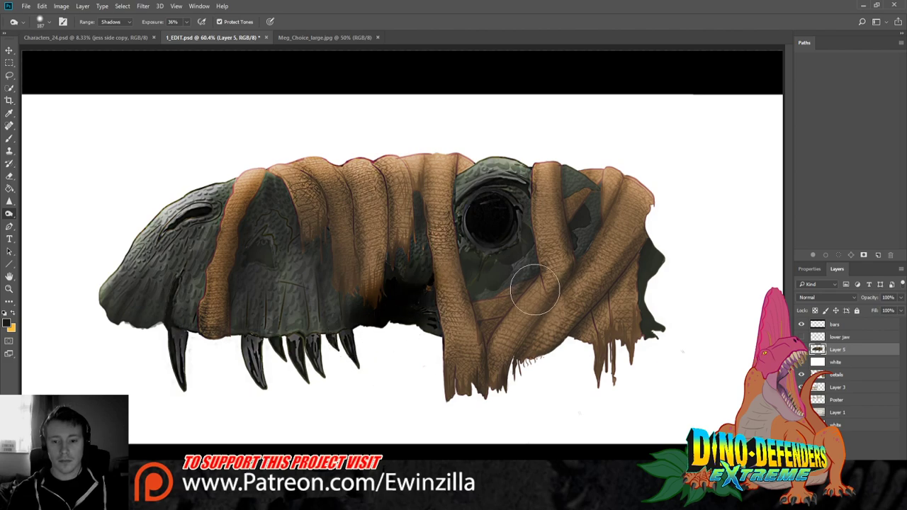
key("ctrl+alt+z")
key("ctrl+alt+z")
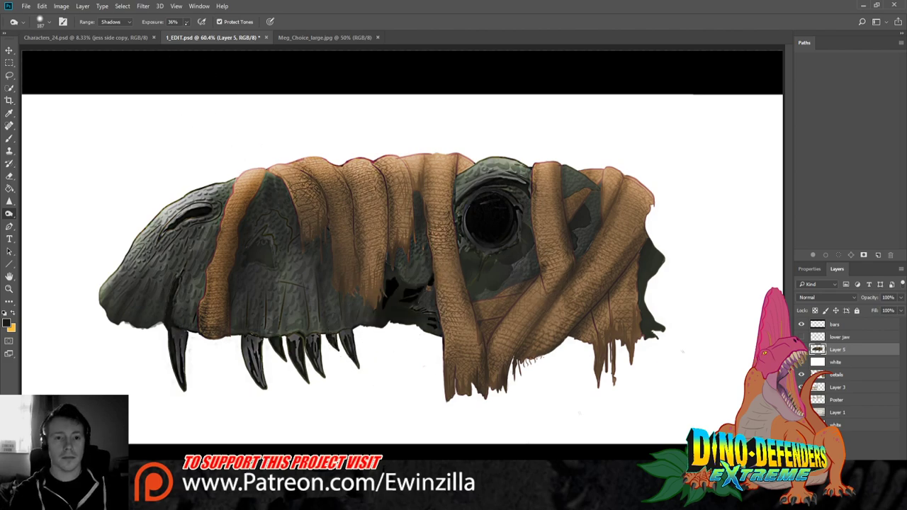
Burn the shadows along the upper jaw, teeth, lower eye area and frayed rear wraps at 15% exposure
key("1")
key("5")
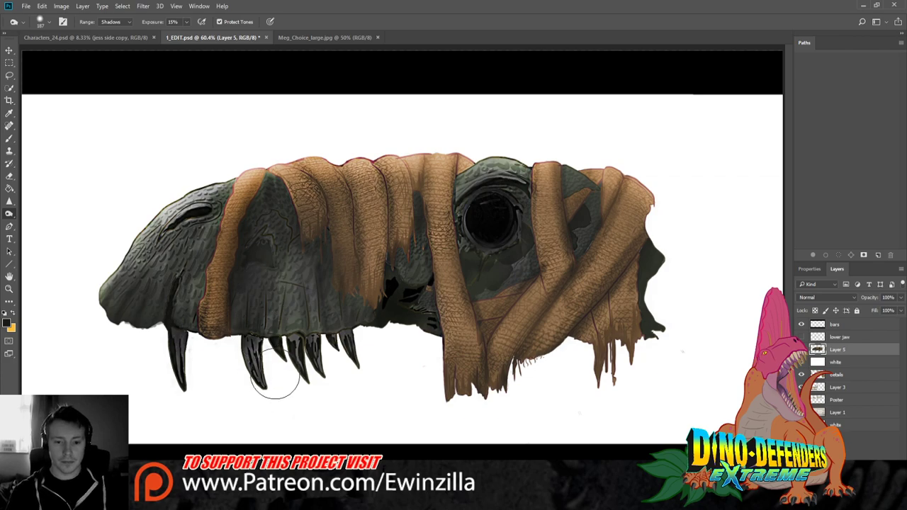
mouse_move(278, 306)
left_mouse_down()
mouse_move(334, 304)
mouse_move(395, 345)
mouse_move(416, 279)
mouse_move(415, 334)
mouse_move(489, 281)
mouse_move(499, 300)
mouse_move(514, 241)
mouse_move(590, 216)
mouse_move(664, 243)
mouse_move(589, 340)
mouse_move(682, 324)
mouse_move(588, 371)
mouse_move(546, 371)
mouse_move(458, 405)
mouse_move(531, 396)
mouse_move(631, 220)
left_mouse_up()
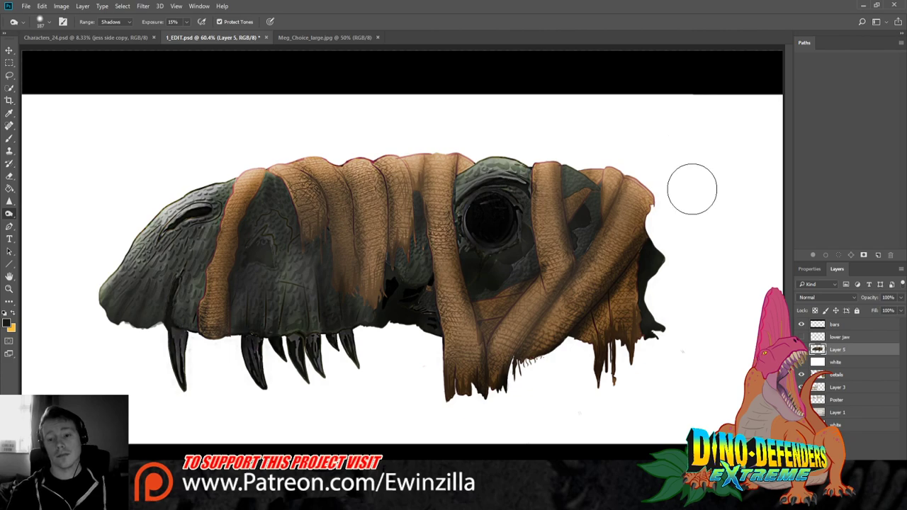
key("ctrl+z")
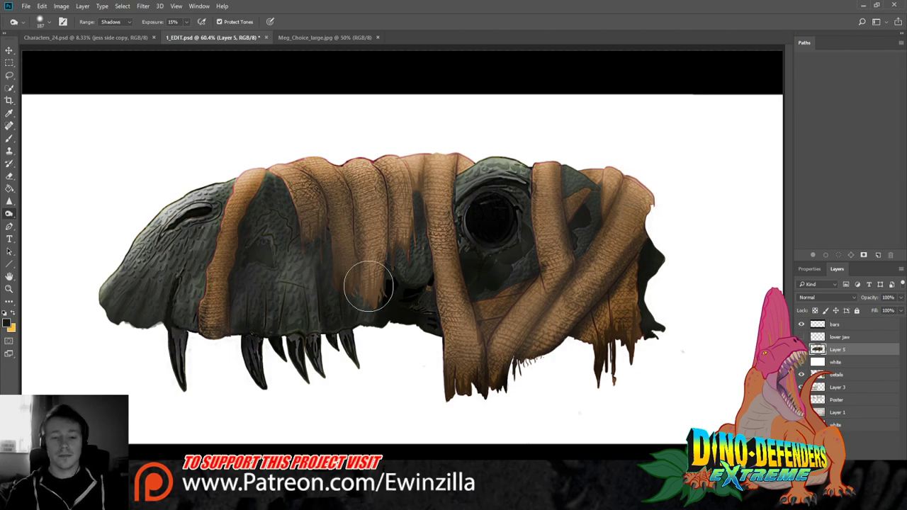
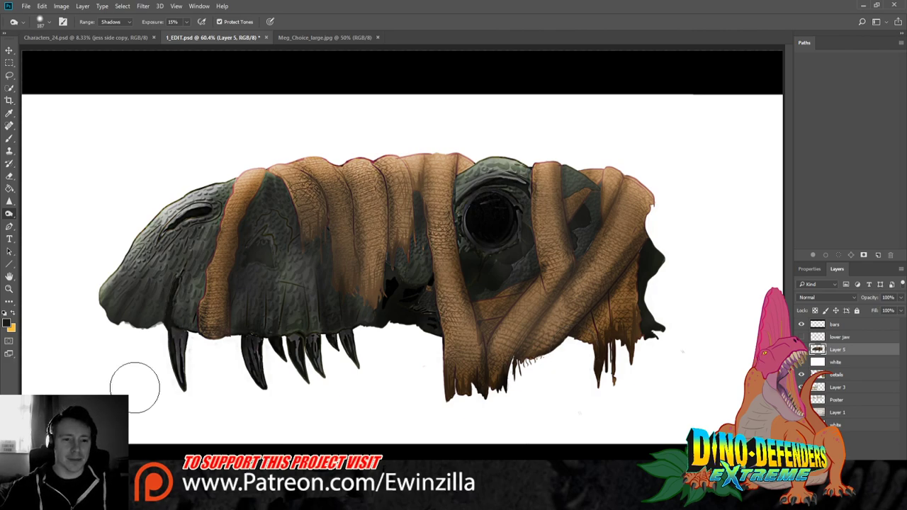
Paint dark vertical creases into the lip skin above the teeth with a small black brush at 100% opacity
left_click(9, 113)
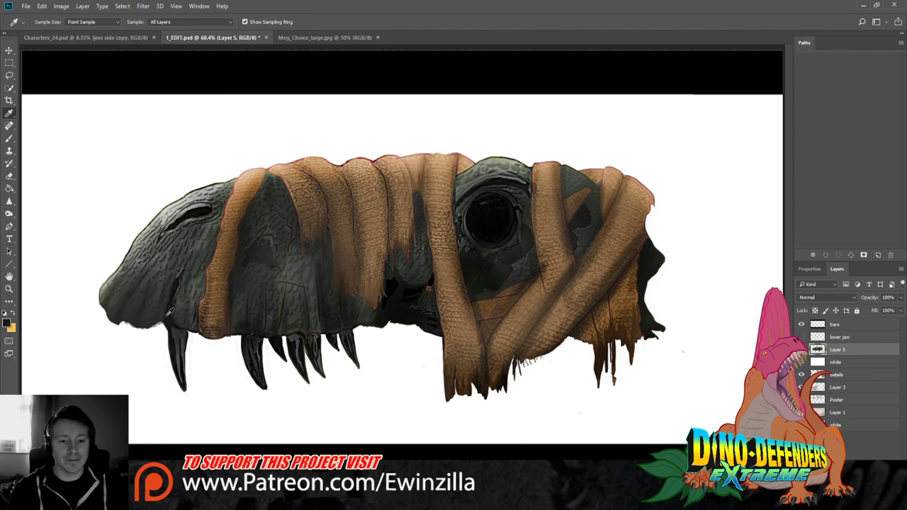
left_click(10, 138)
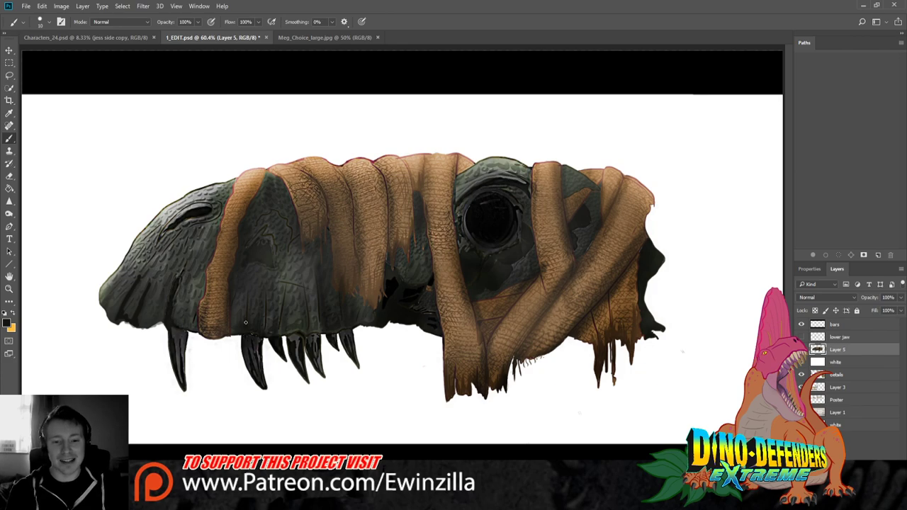
mouse_move(266, 316)
left_mouse_down()
mouse_move(266, 307)
mouse_move(268, 331)
mouse_move(284, 301)
mouse_move(306, 294)
left_mouse_up()
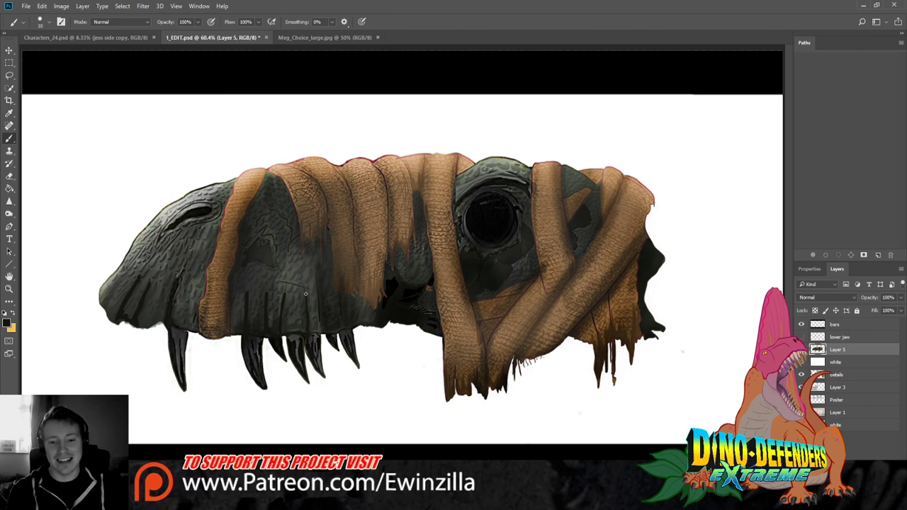
Smudge the lip creases into the surrounding skin and swirl the highlights inside the eye at 100% strength
left_click(9, 201)
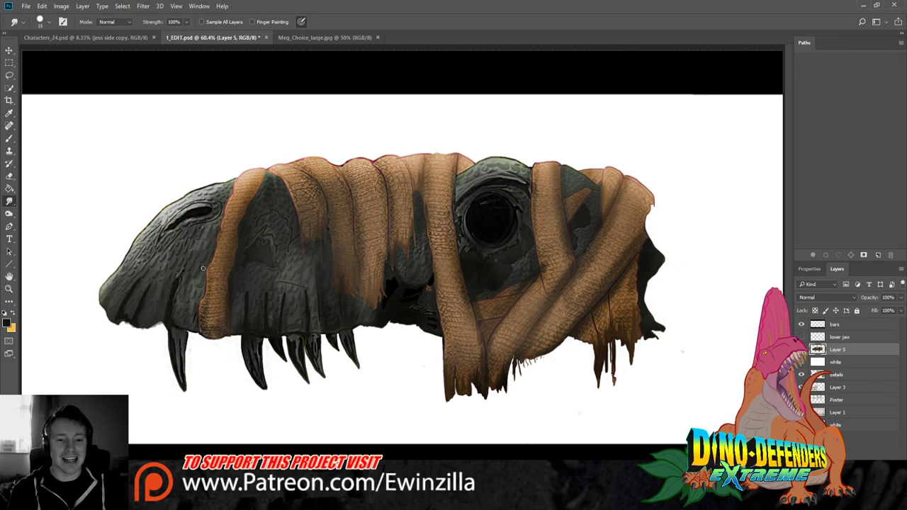
mouse_move(172, 312)
left_mouse_down()
mouse_move(171, 323)
mouse_move(178, 292)
mouse_move(177, 300)
left_mouse_up()
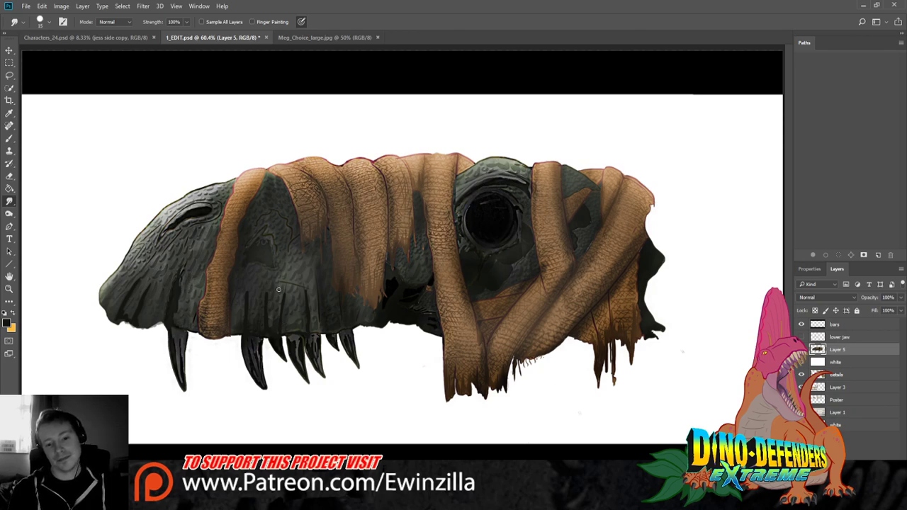
mouse_move(270, 291)
left_mouse_down()
mouse_move(269, 313)
mouse_move(284, 289)
mouse_move(309, 306)
mouse_move(292, 311)
left_mouse_up()
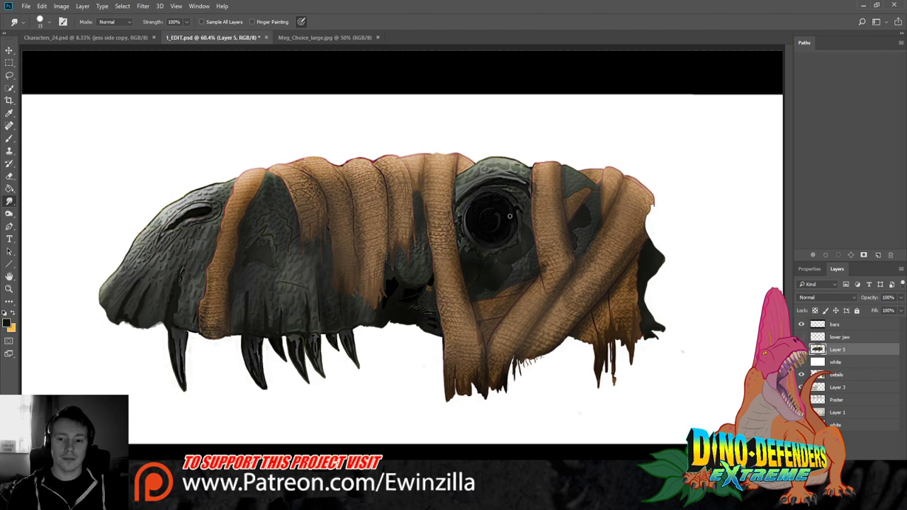
Burn the midtones along the edges and overlaps of the wraps from front to rear at 15% exposure
left_click(9, 214)
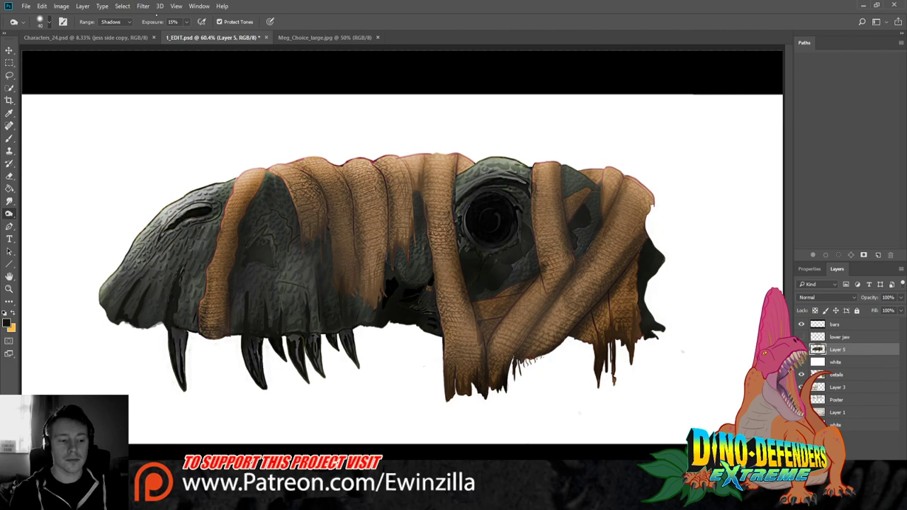
left_click(113, 21)
left_click(112, 37)
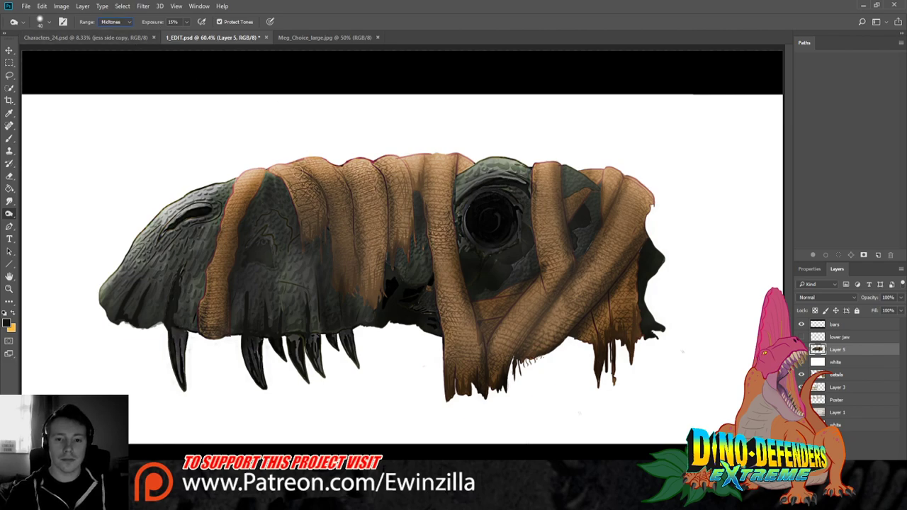
mouse_move(324, 231)
left_mouse_down()
mouse_move(295, 168)
mouse_move(307, 209)
mouse_move(327, 223)
mouse_move(307, 181)
mouse_move(327, 217)
mouse_move(355, 190)
mouse_move(366, 247)
mouse_move(348, 171)
mouse_move(356, 287)
mouse_move(386, 198)
mouse_move(381, 252)
mouse_move(390, 281)
mouse_move(387, 244)
mouse_move(419, 194)
mouse_move(414, 227)
mouse_move(418, 174)
mouse_move(402, 282)
mouse_move(484, 370)
mouse_move(479, 391)
mouse_move(494, 312)
mouse_move(483, 333)
mouse_move(487, 344)
mouse_move(518, 288)
mouse_move(520, 309)
mouse_move(579, 277)
mouse_move(557, 333)
mouse_move(651, 311)
left_mouse_up()
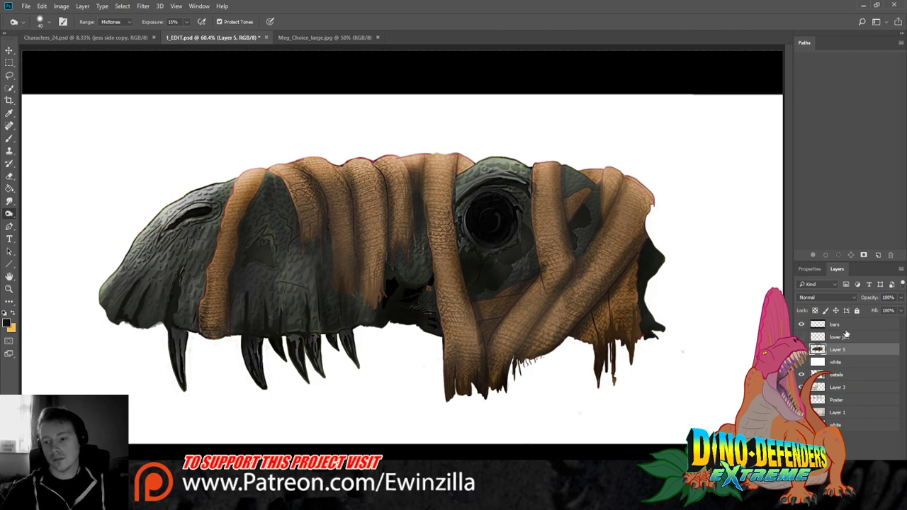
Hide the white backing layer and move the dinosaur head slightly upward against the laboratory background
left_click(801, 362)
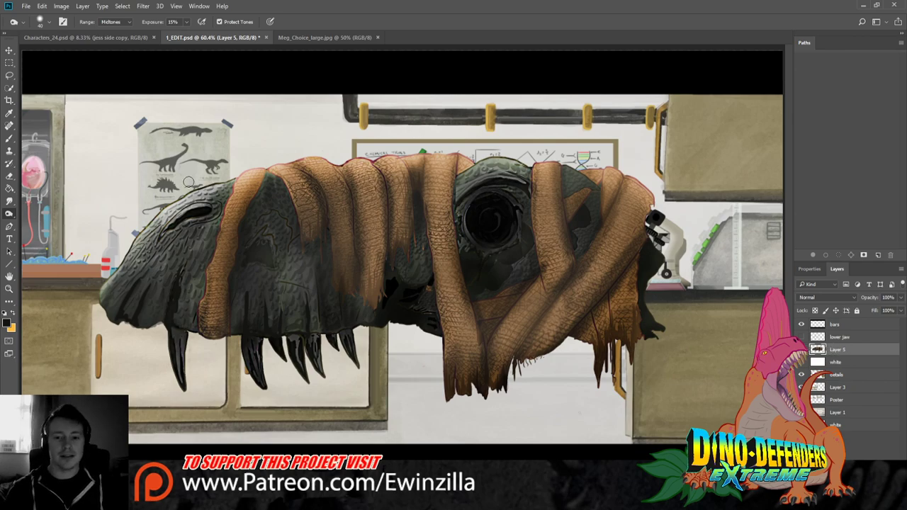
left_click(9, 50)
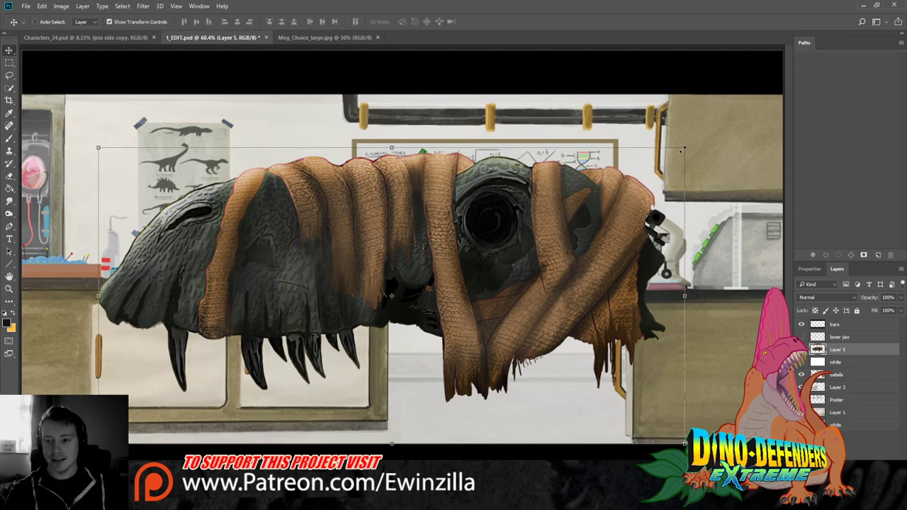
left_click_drag(667, 166, 626, 184)
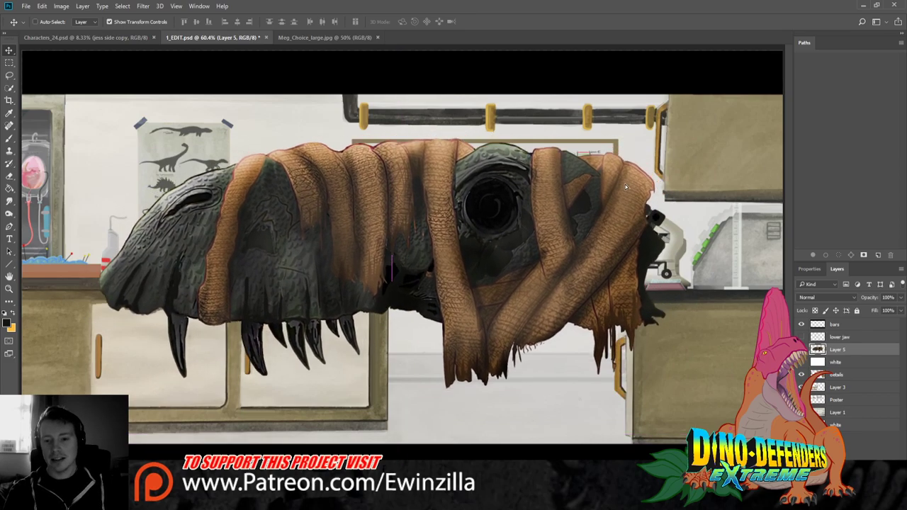
Show the white backing and the lower jaw sketch, and sample the dark grey skin colour beside the front wrap
left_click(802, 363)
left_click(802, 337)
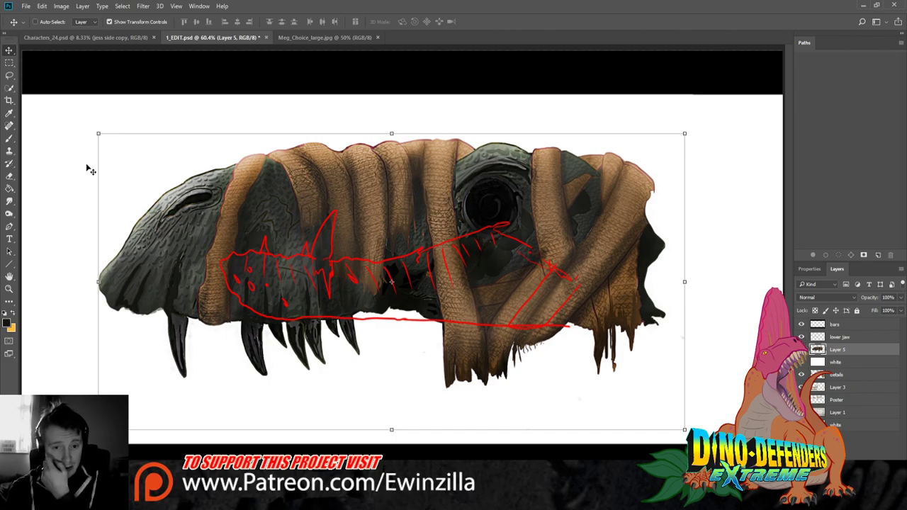
left_click(10, 114)
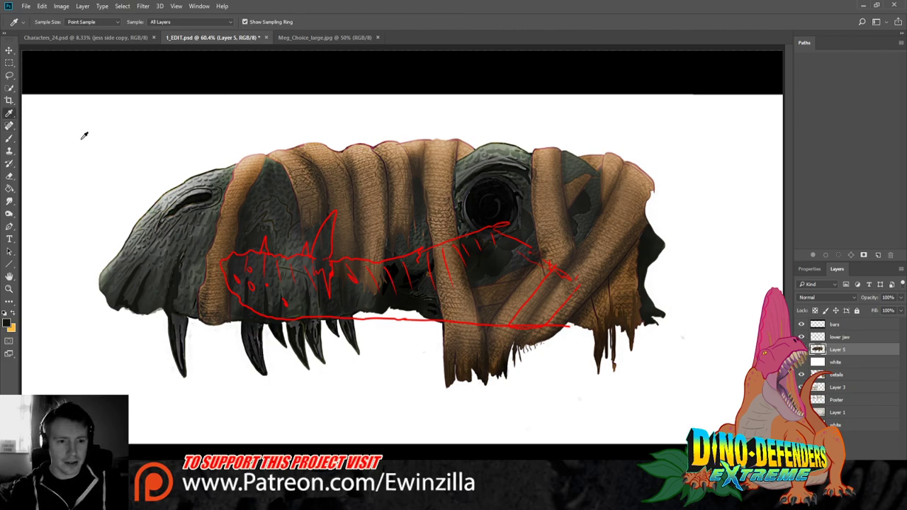
left_click(220, 205)
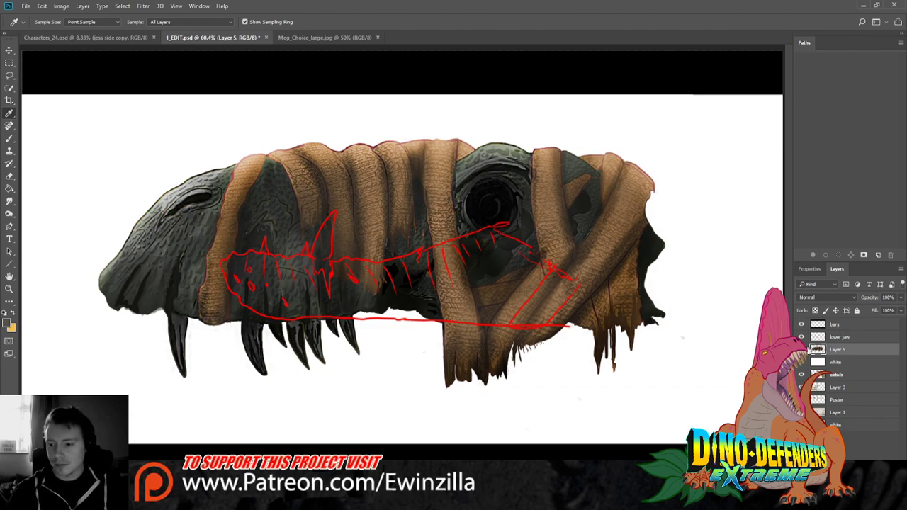
Hide Layer 5 and smudge the rear lines of the lower jaw sketch into a closed back edge
key("ctrl+comma")
left_click(844, 338)
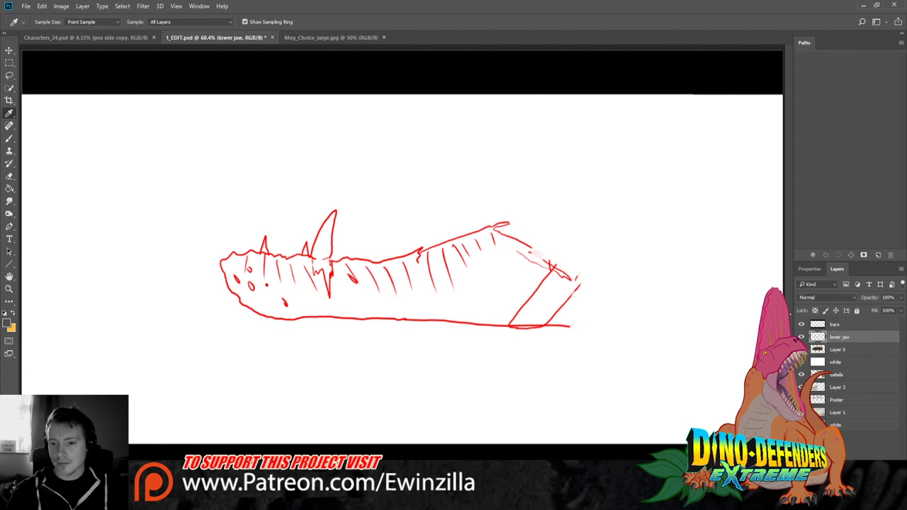
left_click(13, 203)
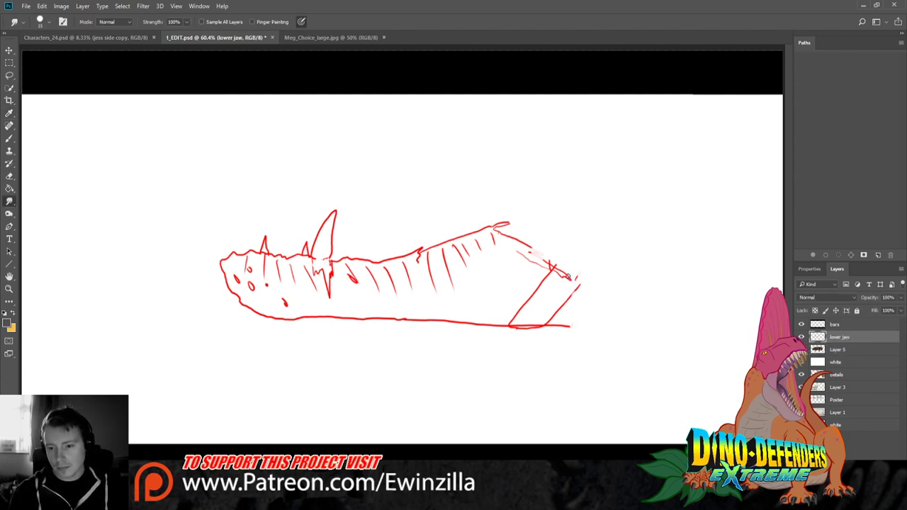
mouse_move(566, 275)
left_mouse_down()
mouse_move(573, 314)
mouse_move(585, 325)
mouse_move(580, 295)
mouse_move(586, 323)
mouse_move(561, 327)
mouse_move(593, 323)
mouse_move(565, 320)
mouse_move(575, 298)
left_mouse_up()
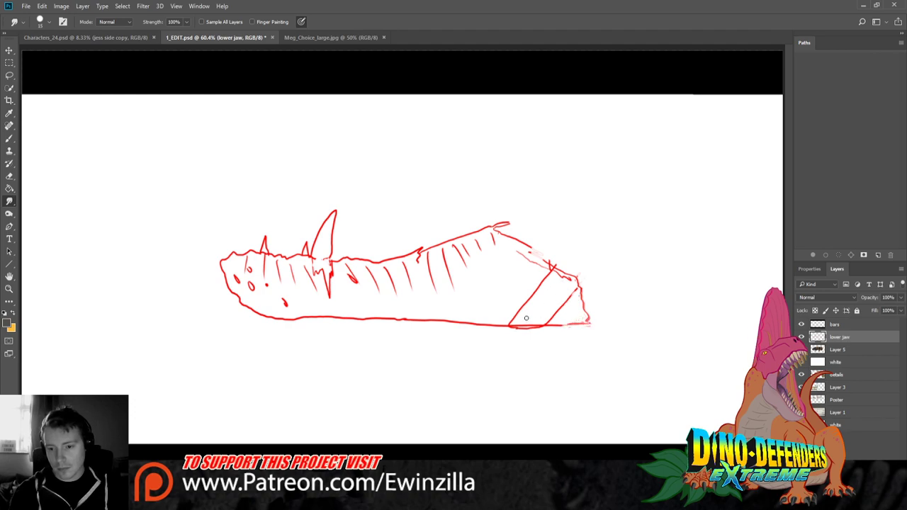
mouse_move(526, 318)
left_mouse_down()
mouse_move(547, 328)
mouse_move(507, 331)
mouse_move(557, 328)
left_mouse_up()
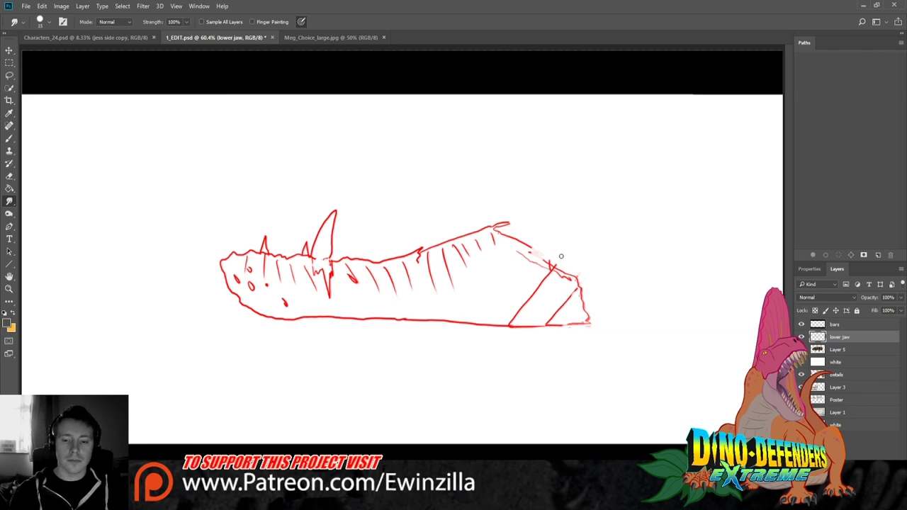
Rotate the lower jaw sketch slightly, by about -1.39°
left_click(9, 50)
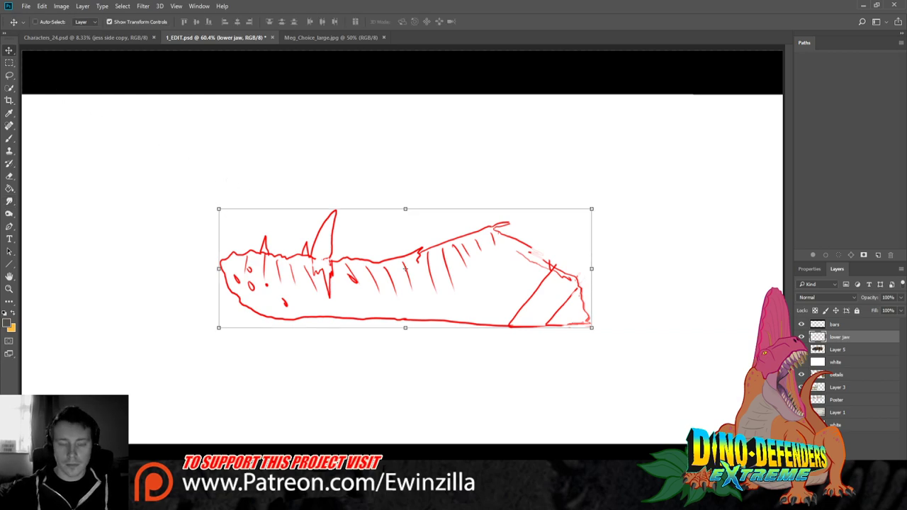
left_click_drag(215, 203, 204, 203)
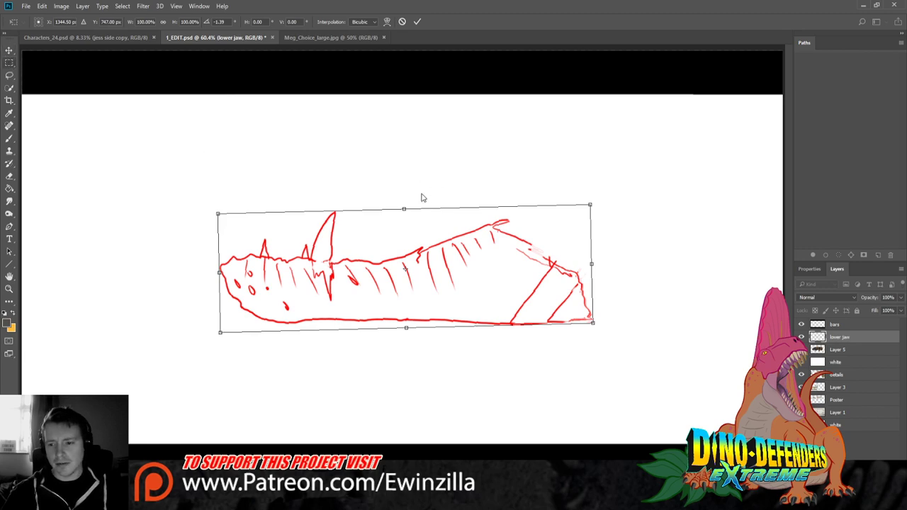
key("Return")
key("m")
Show Layer 5 with the painted head and move the lower jaw sketch beneath the snout and upper teeth
left_click(801, 350)
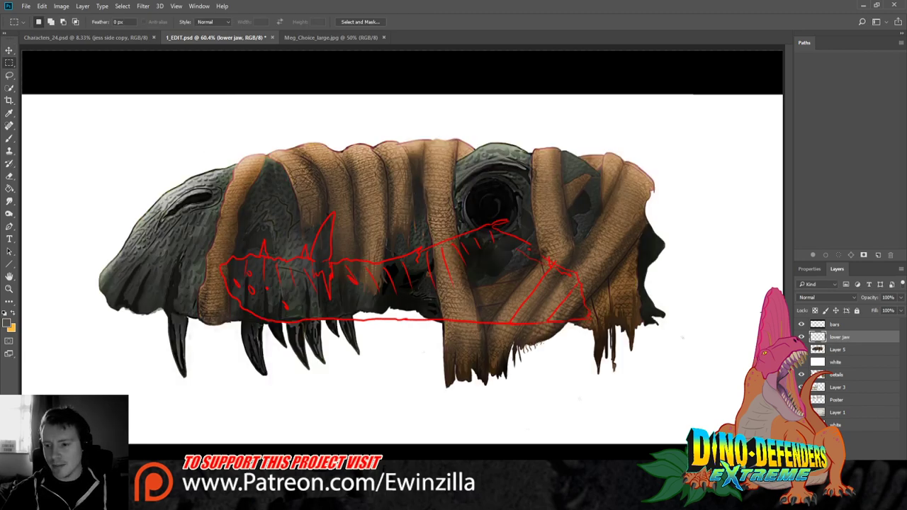
left_click(9, 50)
mouse_move(445, 290)
left_mouse_down()
mouse_move(309, 384)
mouse_move(324, 351)
mouse_move(328, 360)
left_mouse_up()
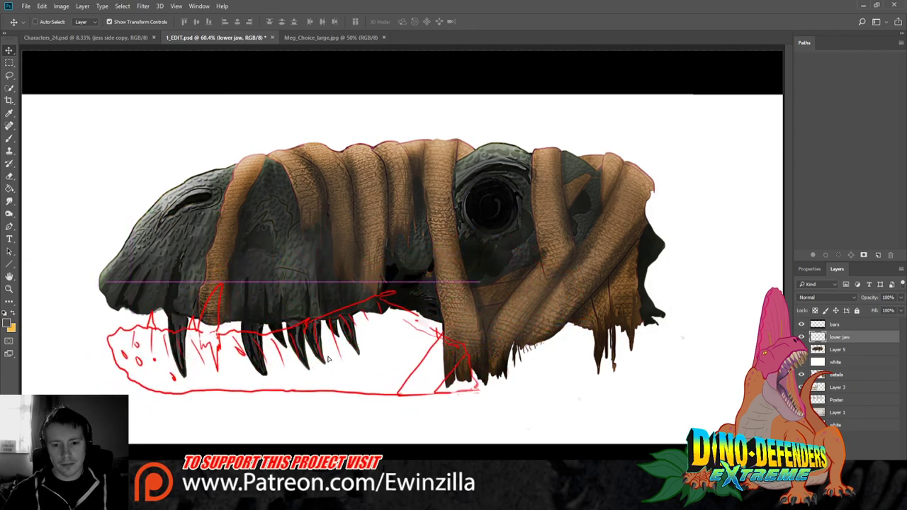
Scale the lower jaw sketch to about 108% width and 113.5% height, and rotate it about 0.85°
key("ctrl+t")
mouse_move(481, 395)
left_mouse_down()
mouse_move(510, 413)
mouse_move(504, 408)
left_mouse_up()
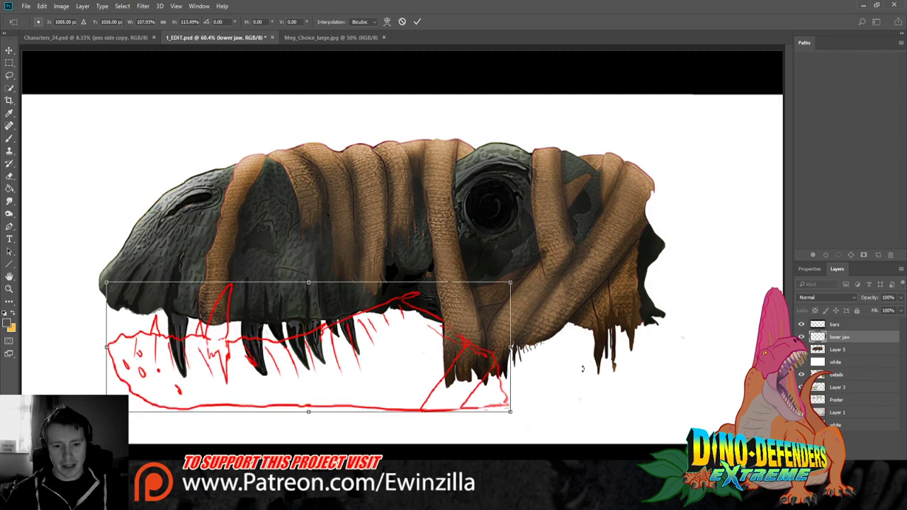
left_click_drag(583, 369, 577, 406)
left_click_drag(561, 352, 563, 370)
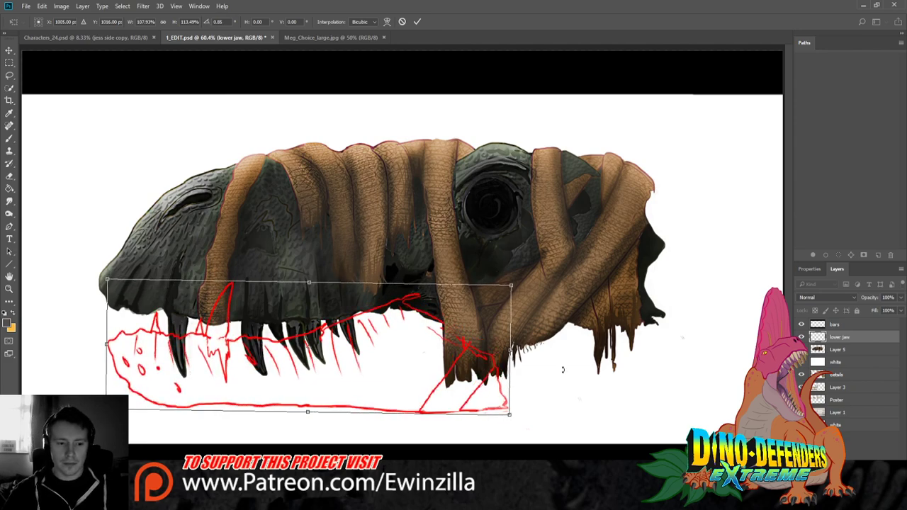
left_click(10, 62)
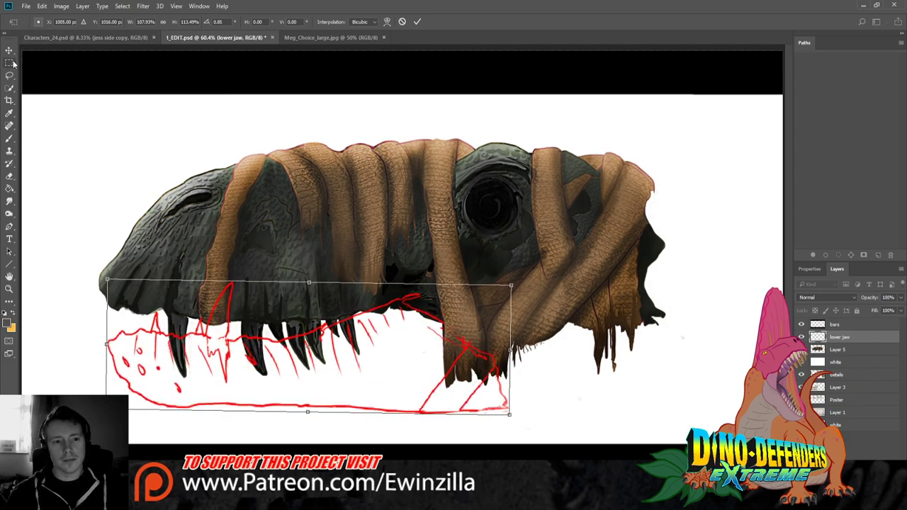
key("Return")
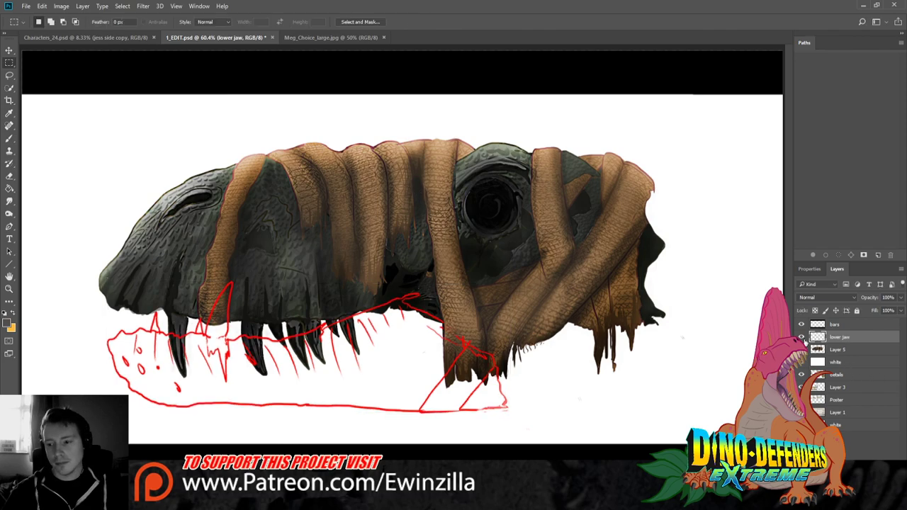
Hide Layer 5 and add a new empty layer directly beneath the lower jaw sketch layer
left_click(837, 349)
left_click(801, 349)
left_click(845, 339)
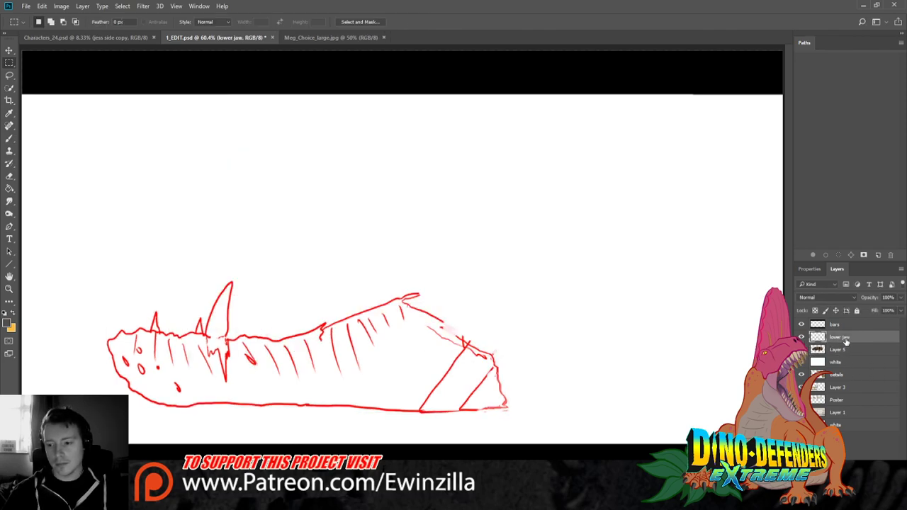
key("z")
left_click(279, 409)
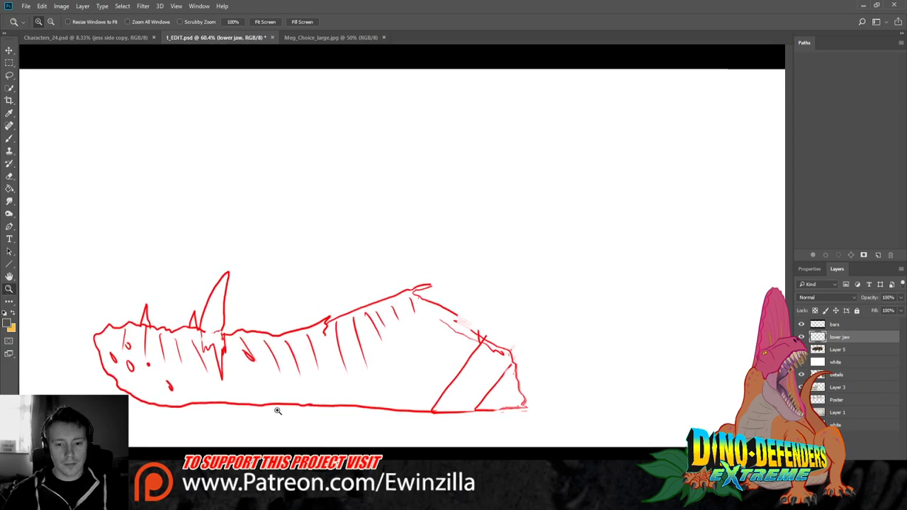
left_click(448, 482)
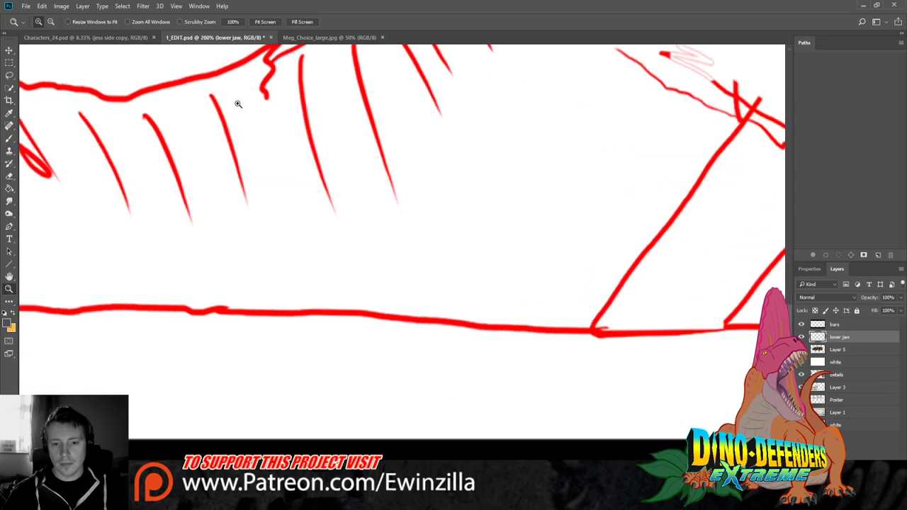
left_click(265, 22)
mouse_move(170, 223)
left_mouse_down()
mouse_move(305, 142)
mouse_move(255, 141)
left_mouse_up()
left_click(434, 302)
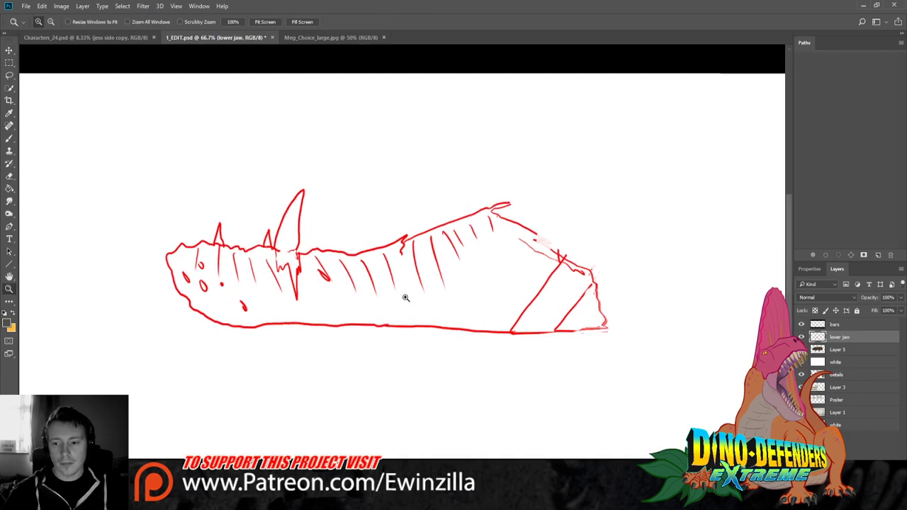
left_click(359, 285)
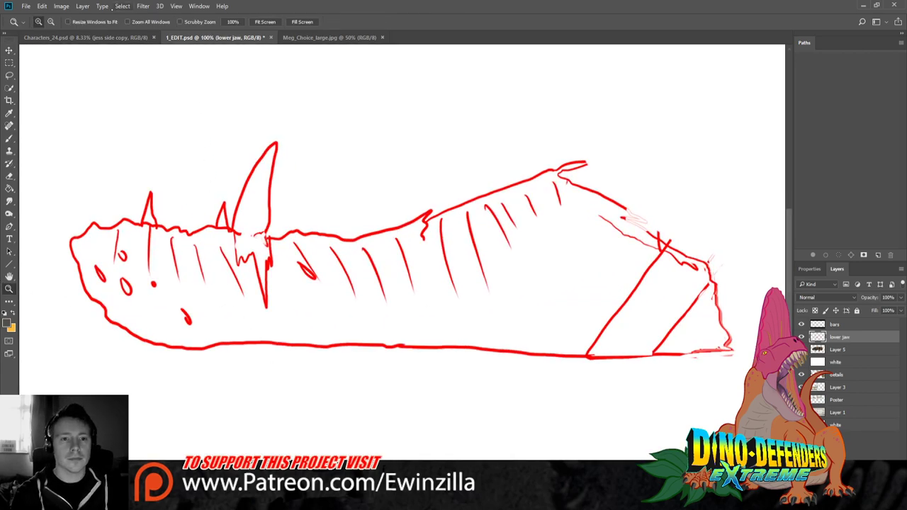
left_click(82, 6)
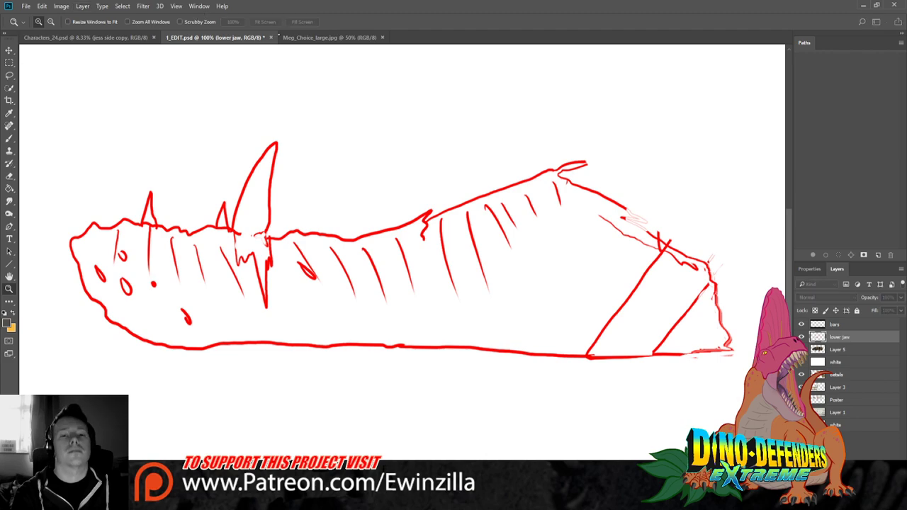
left_click(685, 138)
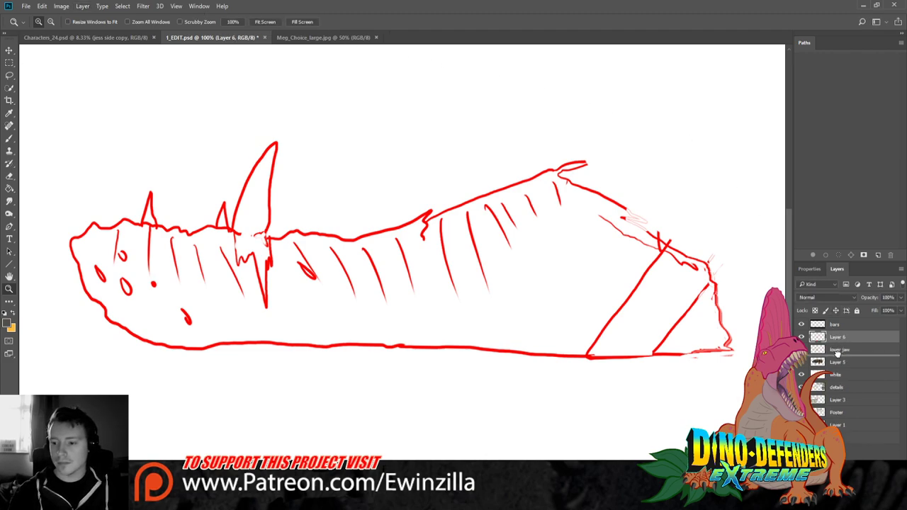
Brush dark grey along the jaw's upper edge and around the large tooth's root, and fill the rear triangular section
left_click(10, 138)
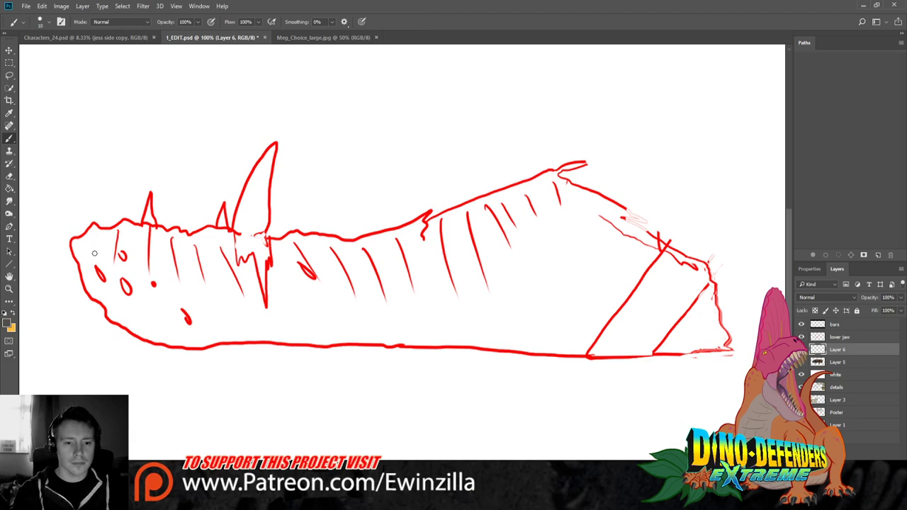
mouse_move(94, 253)
left_mouse_down()
mouse_move(76, 253)
mouse_move(74, 245)
mouse_move(94, 225)
mouse_move(233, 232)
mouse_move(237, 268)
mouse_move(261, 288)
mouse_move(268, 310)
mouse_move(272, 245)
mouse_move(287, 242)
mouse_move(278, 264)
mouse_move(300, 234)
mouse_move(364, 245)
mouse_move(465, 211)
left_mouse_up()
left_click_drag(411, 239, 522, 188)
mouse_move(473, 209)
left_mouse_down()
mouse_move(584, 164)
mouse_move(551, 182)
mouse_move(646, 224)
mouse_move(633, 221)
mouse_move(692, 265)
left_mouse_up()
mouse_move(713, 297)
left_mouse_down()
mouse_move(658, 351)
mouse_move(731, 350)
mouse_move(711, 290)
mouse_move(671, 347)
mouse_move(712, 306)
mouse_move(691, 343)
mouse_move(712, 326)
mouse_move(720, 340)
left_mouse_up()
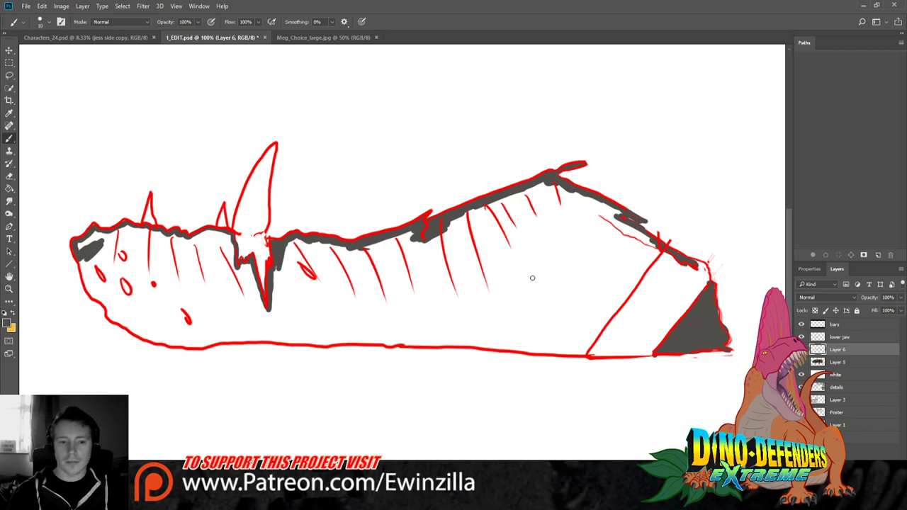
Brush dark grey down the jaw's front, along its bottom edge and over the rear corner to close the outline
mouse_move(80, 256)
left_mouse_down()
mouse_move(110, 317)
mouse_move(108, 310)
mouse_move(155, 341)
mouse_move(313, 338)
left_mouse_up()
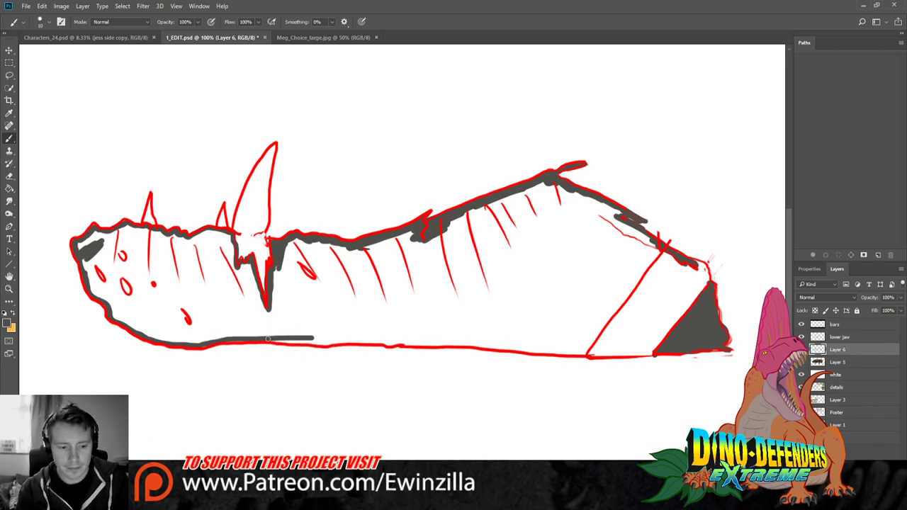
left_click_drag(268, 339, 365, 339)
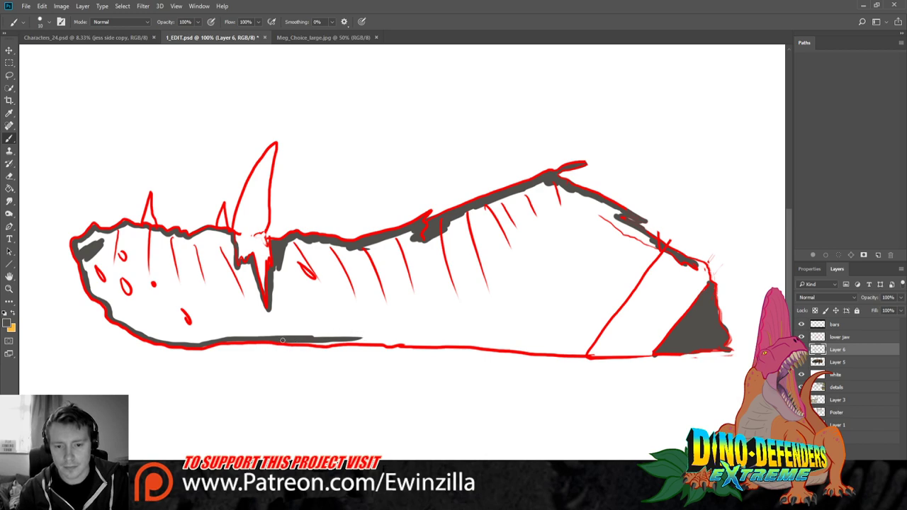
left_click_drag(282, 341, 438, 340)
mouse_move(346, 341)
left_mouse_down()
mouse_move(586, 354)
mouse_move(572, 348)
left_mouse_up()
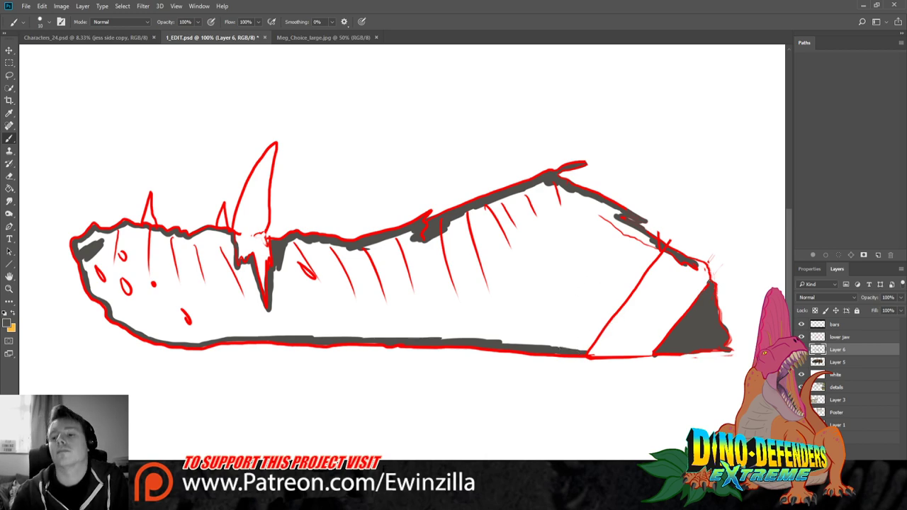
mouse_move(710, 291)
left_mouse_down()
mouse_move(693, 262)
mouse_move(706, 282)
left_mouse_up()
left_click_drag(577, 352, 653, 353)
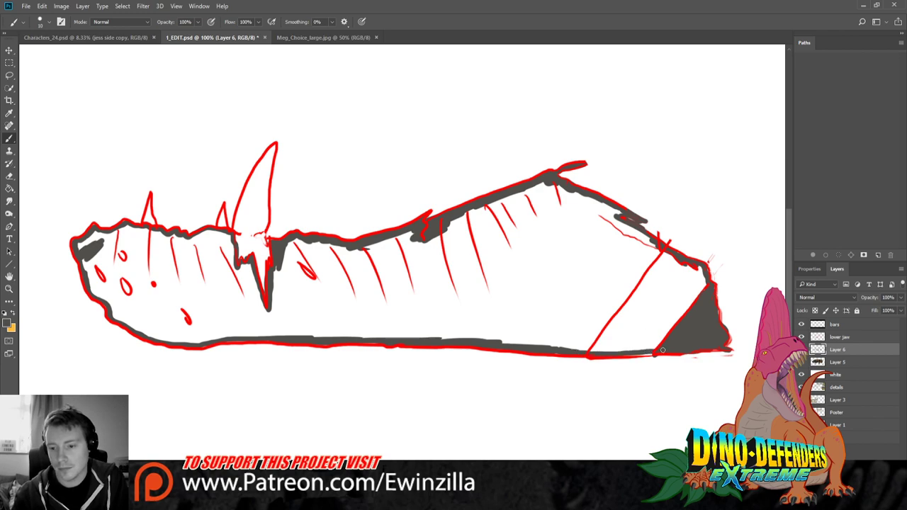
Fill the outlined jaw with dark grey and paint over the thin gaps between the fill and the outline
key("g")
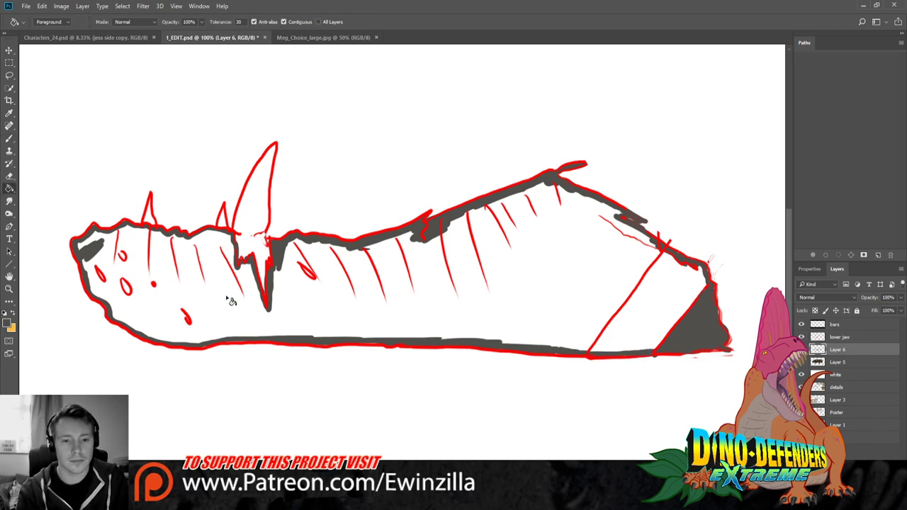
left_click(230, 302)
key("b")
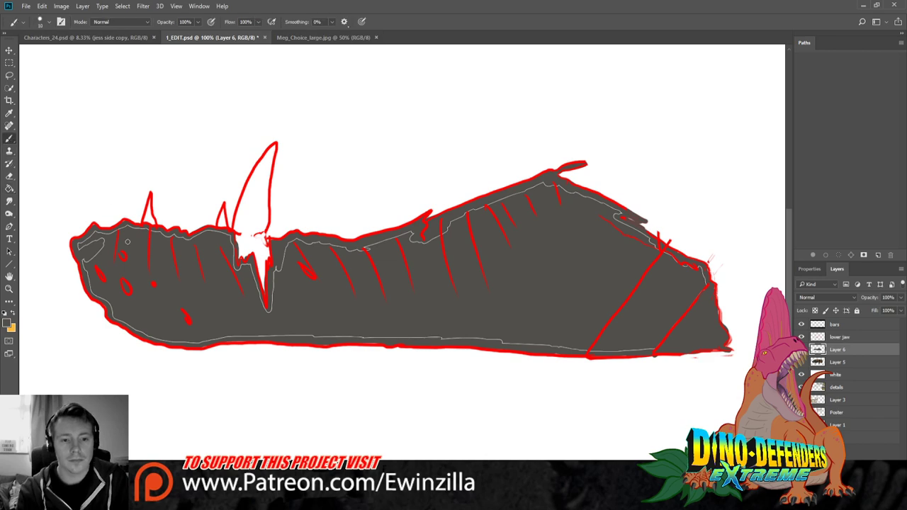
mouse_move(90, 259)
left_mouse_down()
mouse_move(98, 239)
mouse_move(77, 244)
mouse_move(96, 232)
mouse_move(139, 230)
mouse_move(125, 227)
mouse_move(152, 238)
mouse_move(222, 234)
mouse_move(237, 274)
mouse_move(242, 267)
mouse_move(205, 231)
mouse_move(230, 271)
mouse_move(249, 264)
mouse_move(265, 314)
mouse_move(276, 266)
mouse_move(279, 273)
mouse_move(281, 251)
mouse_move(294, 243)
mouse_move(383, 241)
mouse_move(365, 251)
mouse_move(487, 214)
left_mouse_up()
mouse_move(432, 226)
left_mouse_down()
mouse_move(550, 185)
mouse_move(615, 209)
mouse_move(577, 191)
left_mouse_up()
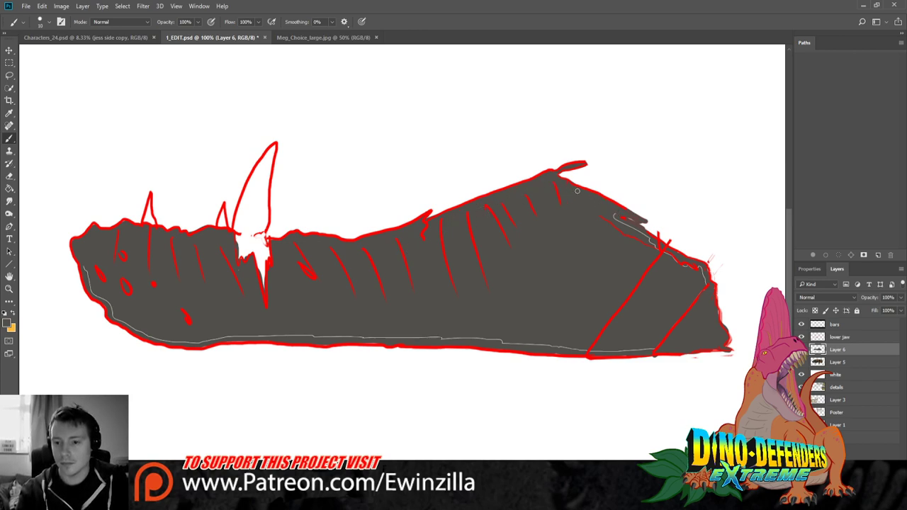
left_click_drag(608, 218, 655, 248)
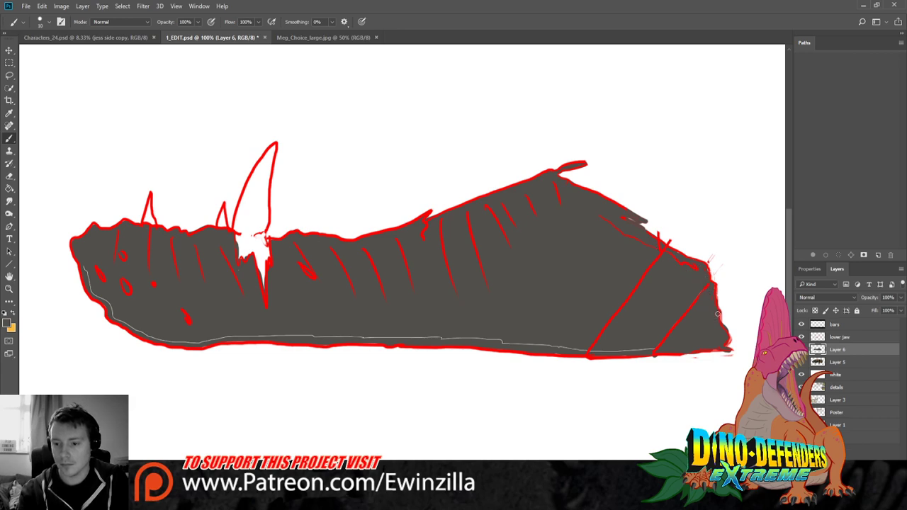
left_click_drag(656, 350, 640, 353)
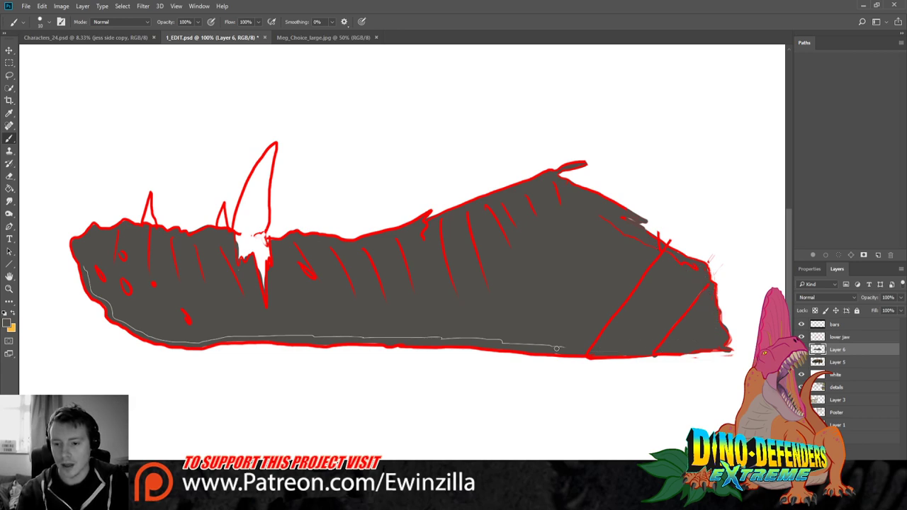
mouse_move(557, 349)
left_mouse_down()
mouse_move(395, 337)
mouse_move(178, 341)
mouse_move(140, 334)
mouse_move(114, 314)
left_mouse_up()
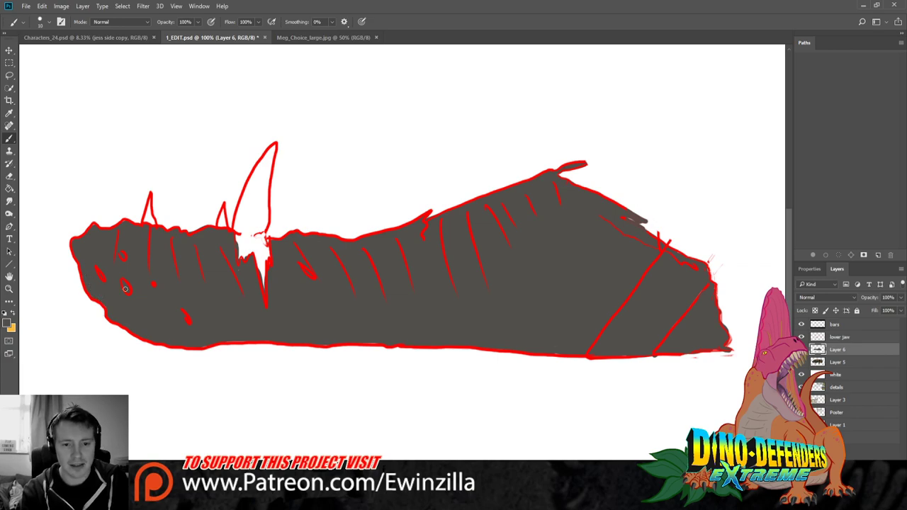
Sample a near-black colour from the painted head and block in the lower jaw's three teeth and the large tooth's root
left_click(802, 362)
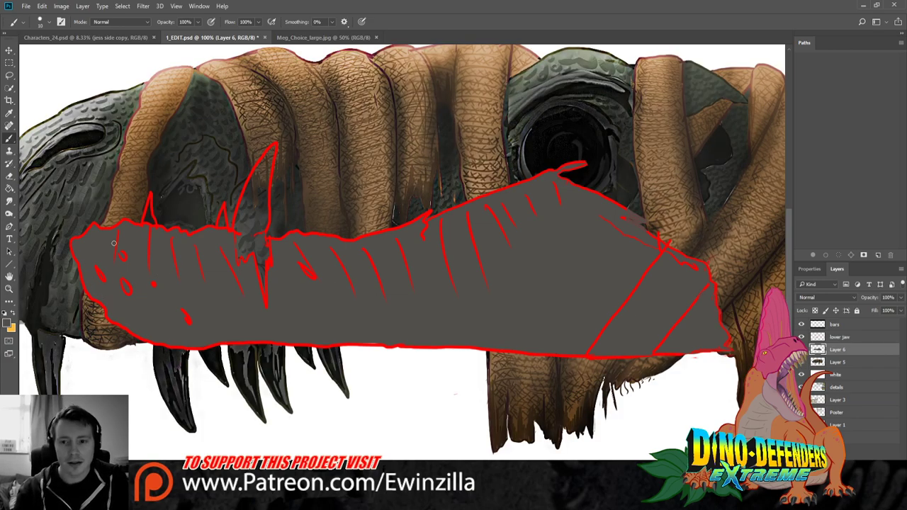
left_click(9, 112)
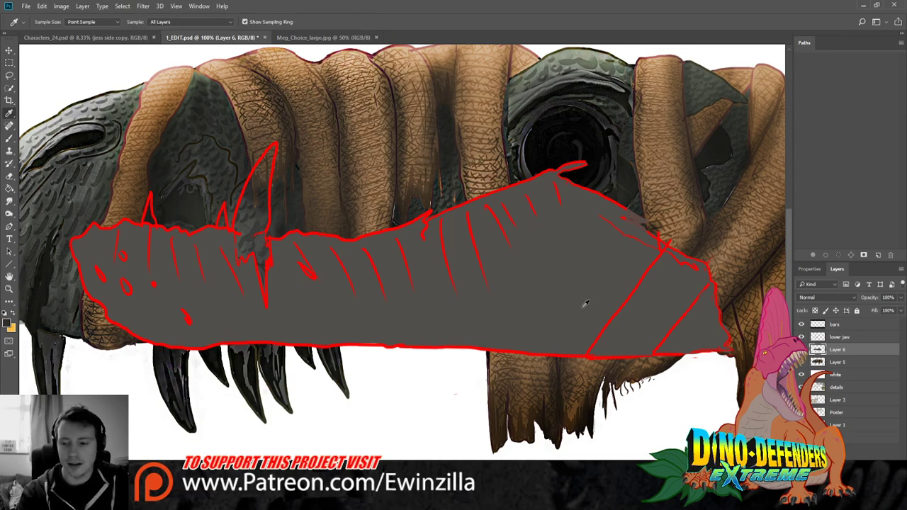
left_click(802, 362)
left_click(9, 138)
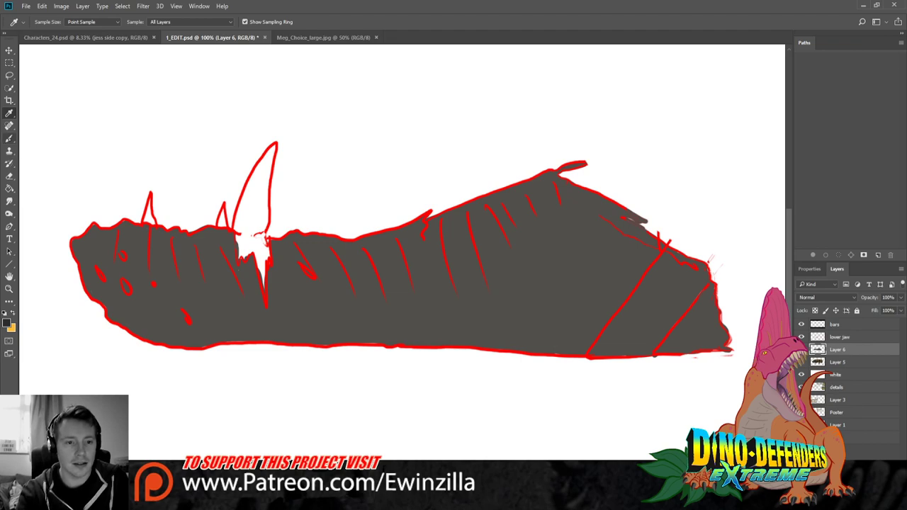
left_click_drag(151, 201, 148, 212)
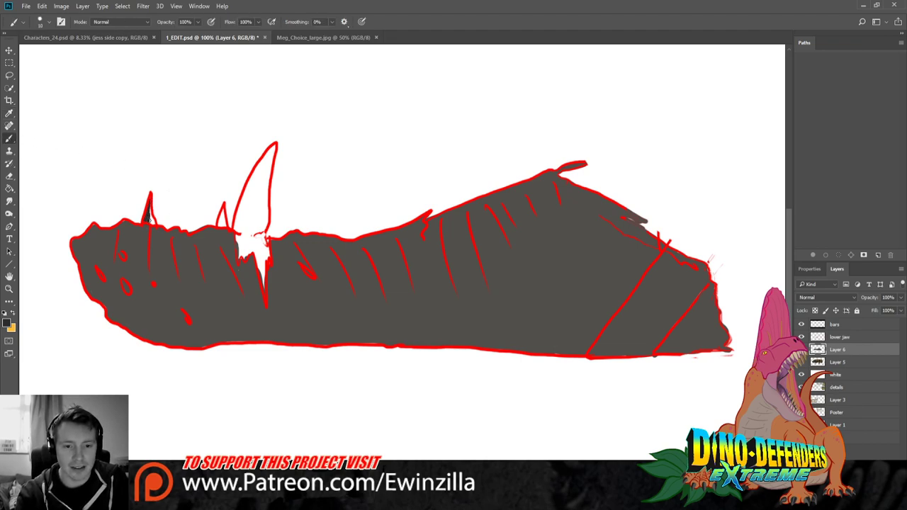
mouse_move(261, 167)
left_mouse_down()
mouse_move(249, 240)
mouse_move(262, 173)
mouse_move(256, 228)
mouse_move(265, 293)
mouse_move(263, 240)
mouse_move(264, 283)
mouse_move(252, 250)
mouse_move(238, 261)
mouse_move(220, 209)
left_mouse_up()
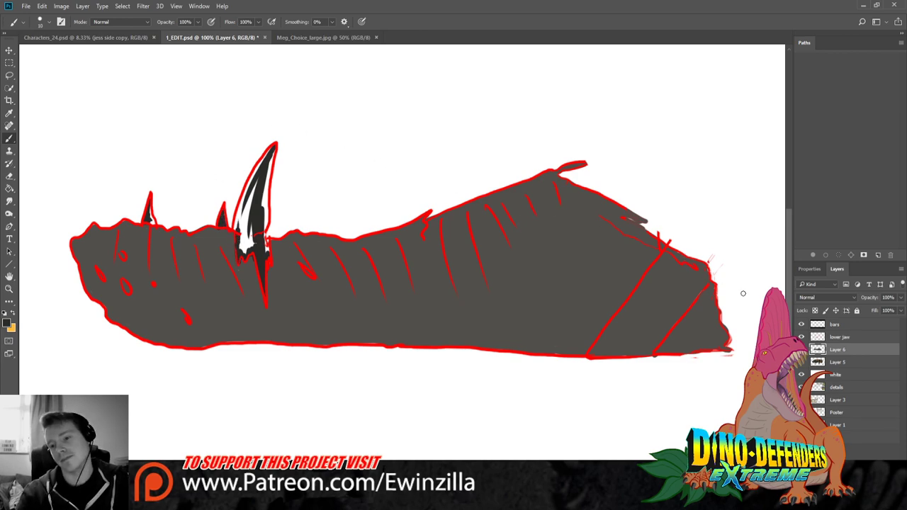
Hide the jaw's base colour layer, show Layer 5, and sample the brown colour of the front wrap
left_click(801, 350)
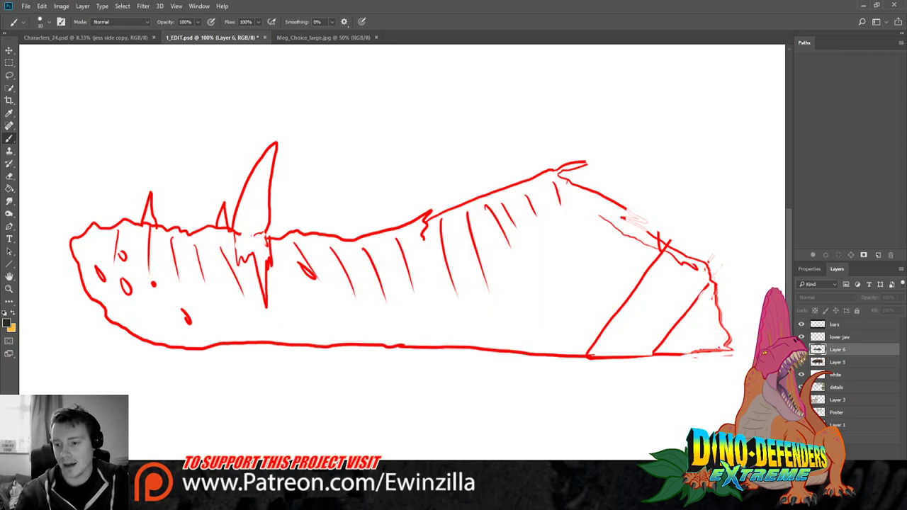
left_click(804, 362)
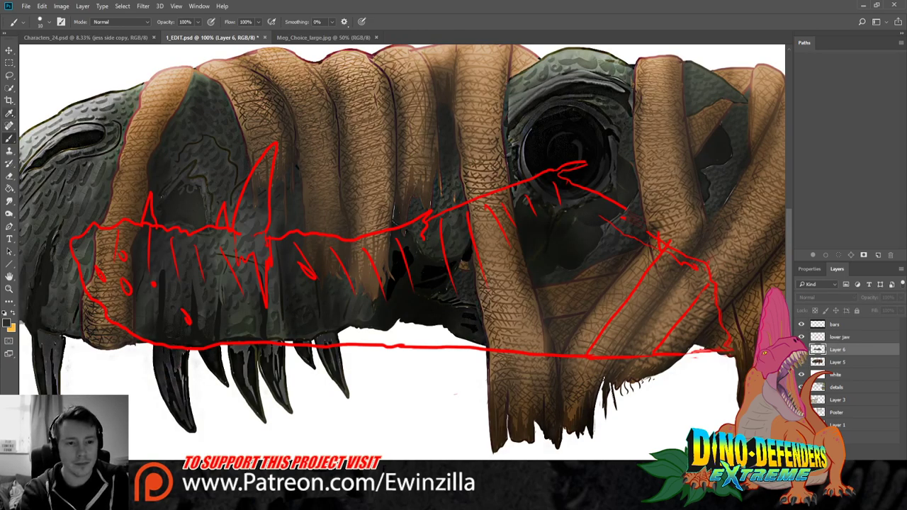
key("i")
left_click(165, 98)
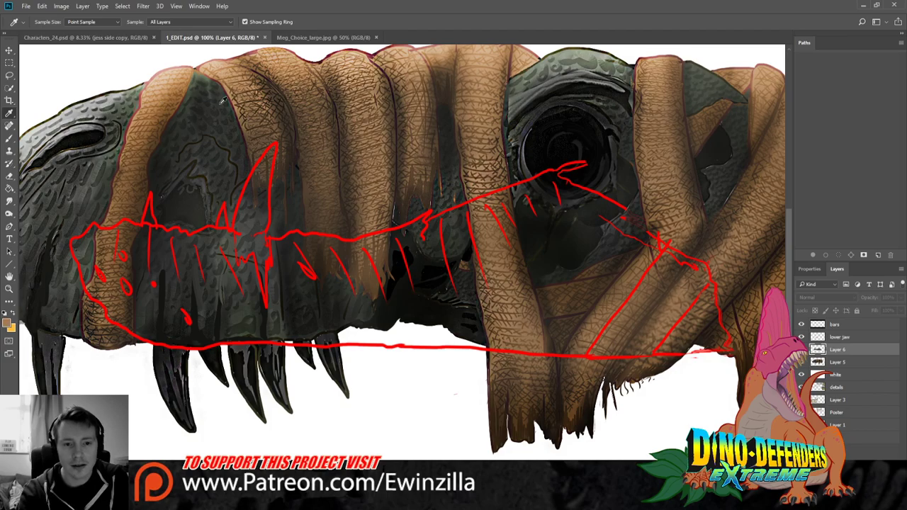
Hide Layer 5, show Layer 6, and brush a brown stroke inside the front edge of the jaw's rear wrap
left_click(803, 362)
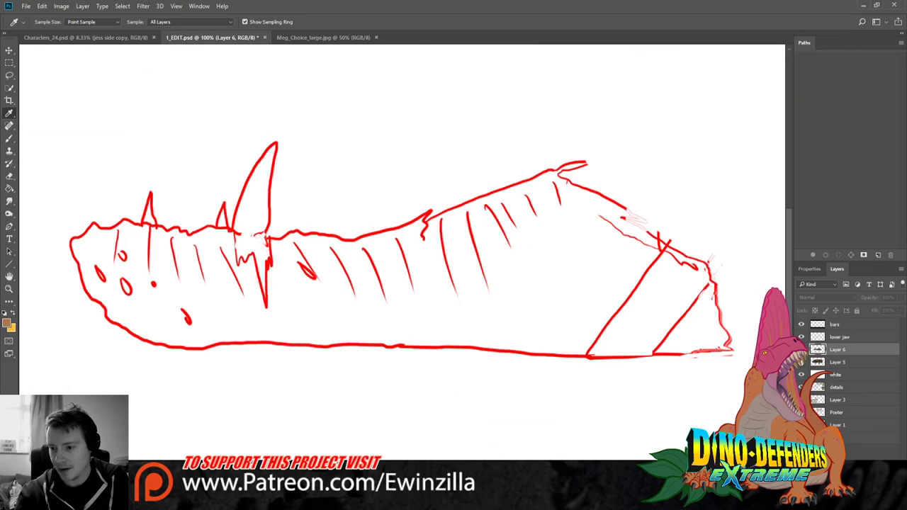
left_click(802, 362)
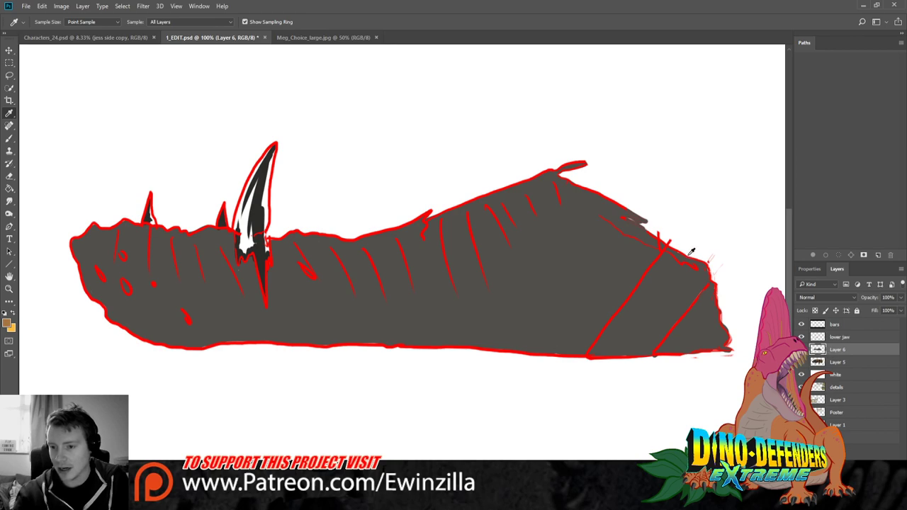
left_click(9, 139)
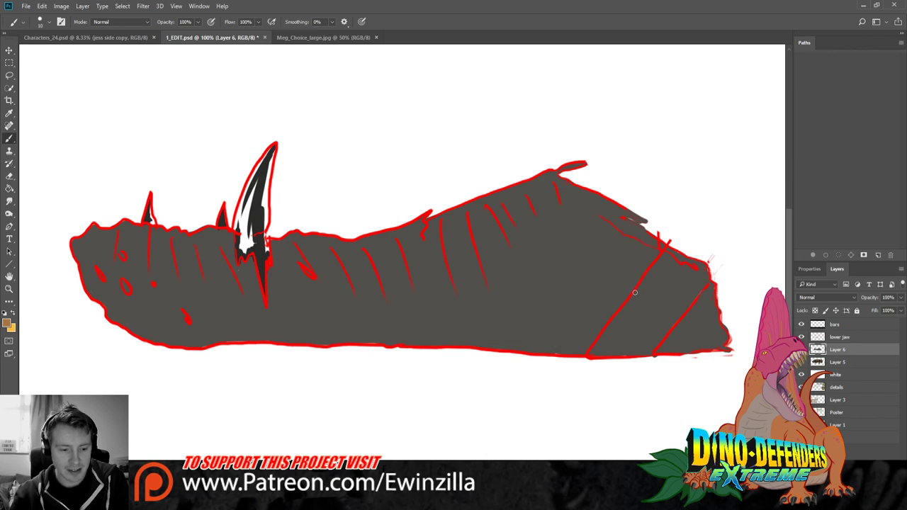
left_click_drag(642, 302, 595, 349)
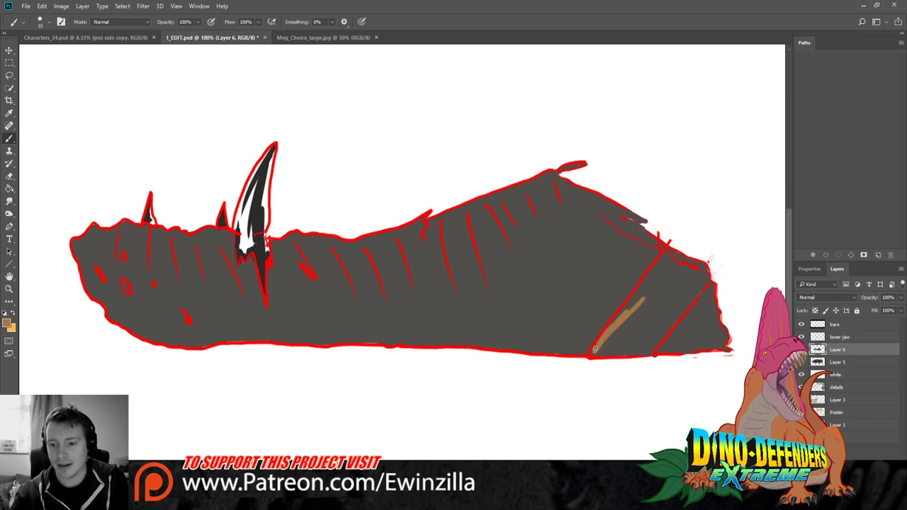
Fit the image on screen and view only the painted head against the laboratory, hiding the white, Layer 6 and lower jaw layers
left_click(9, 289)
left_click(265, 22)
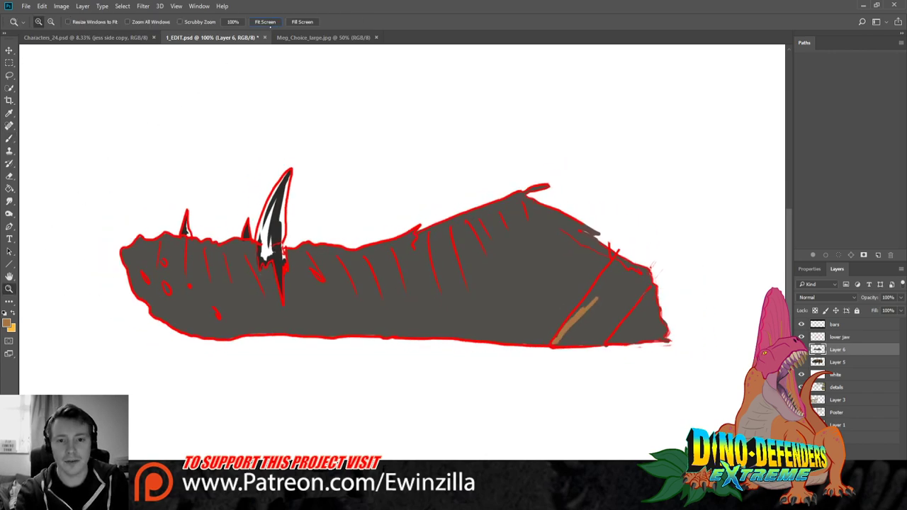
left_click(802, 374)
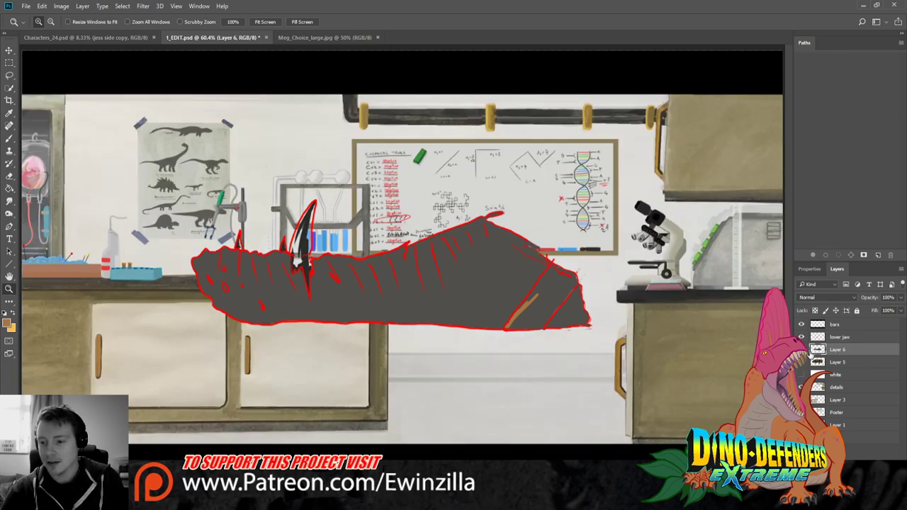
left_click(801, 350)
left_click(801, 337)
left_click(802, 362)
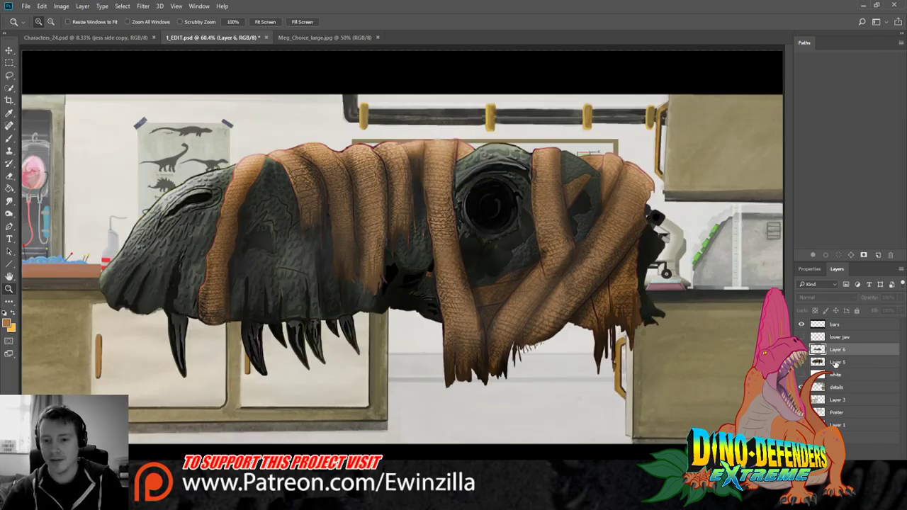
Try enlarging the painted head on Layer 5 to over twice its size and shifting it across the laboratory scene
left_click(844, 363)
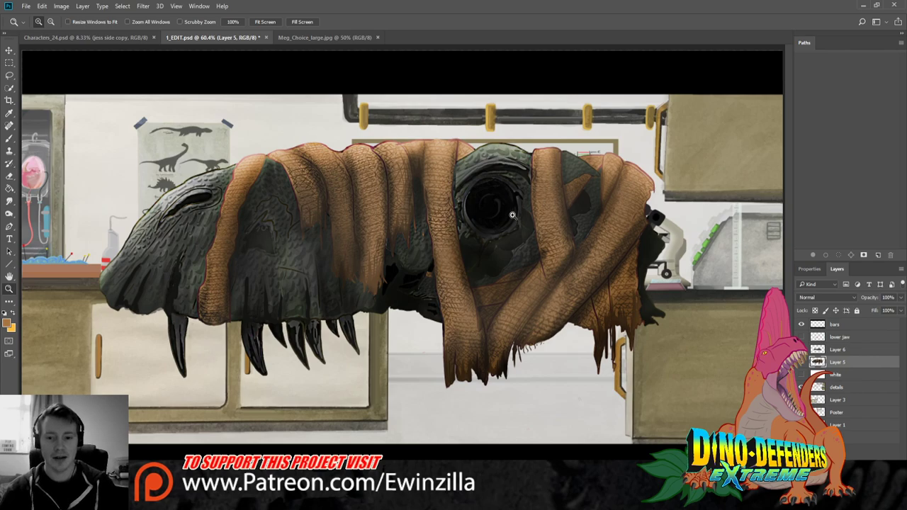
key("ctrl+t")
left_click_drag(97, 132, 21, 94)
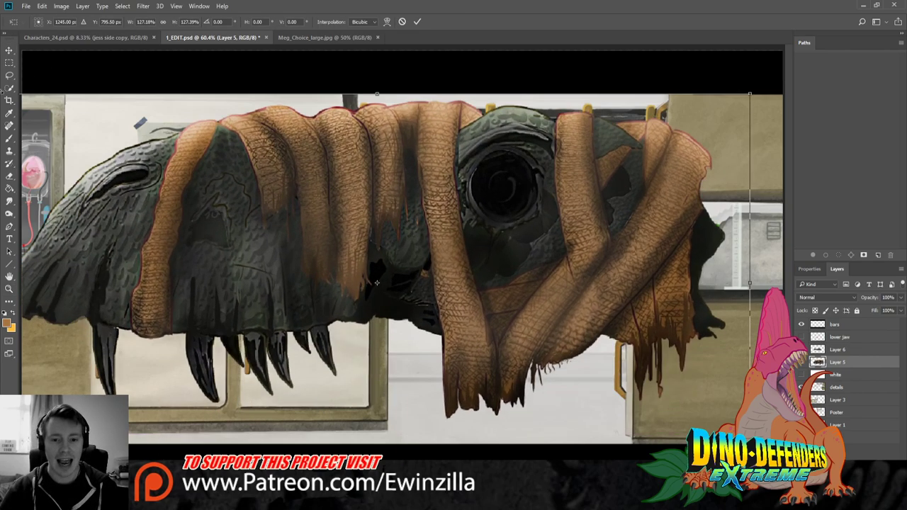
left_click_drag(73, 126, 515, 259)
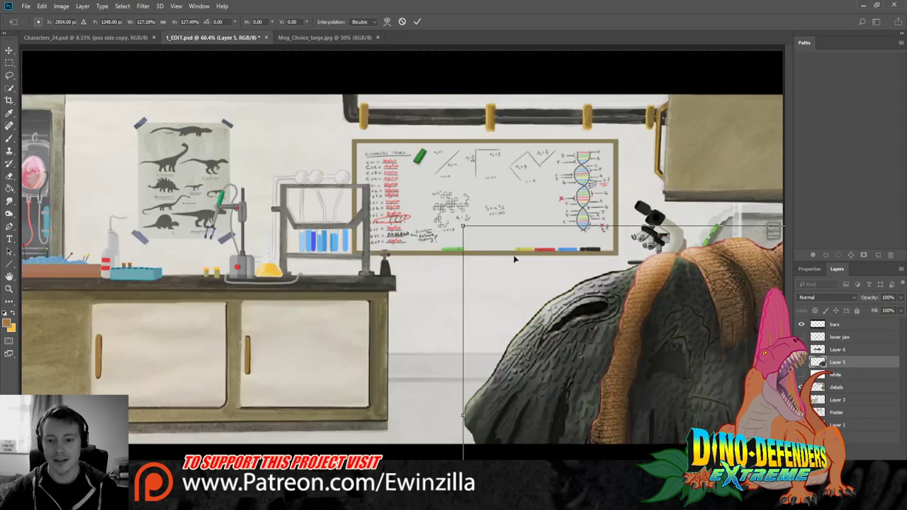
left_click_drag(462, 226, 3, 39)
left_click_drag(383, 238, 492, 217)
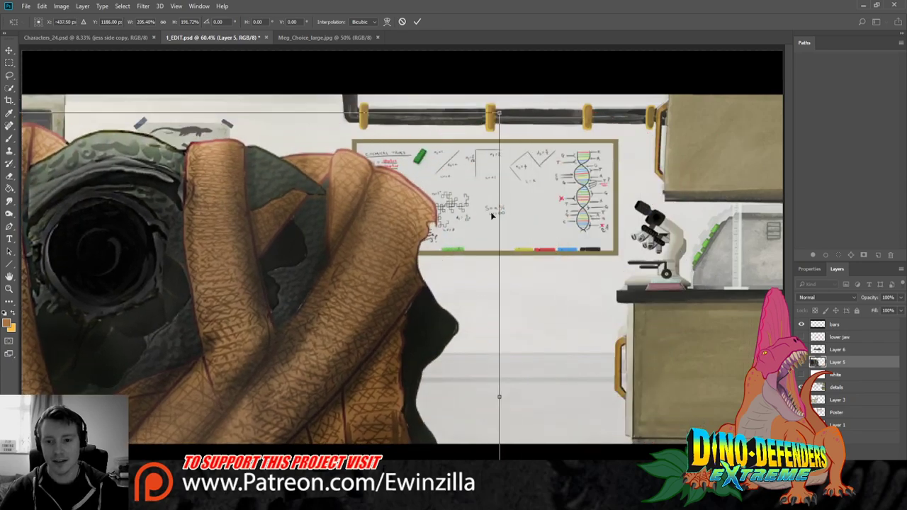
left_click_drag(491, 119, 530, 206)
left_click_drag(198, 245, 482, 279)
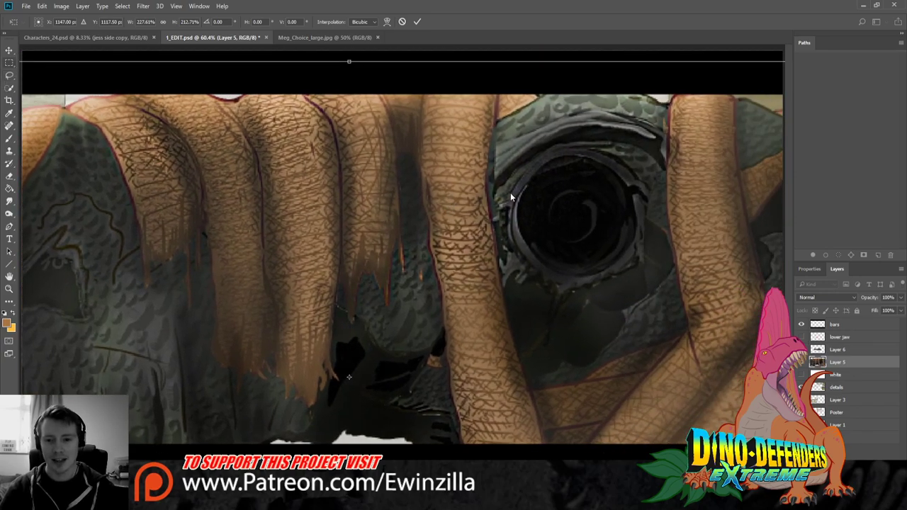
key("Escape")
Try moving the head, narrowing it and mirroring it horizontally to face the other way in the laboratory scene
left_click(10, 51)
left_click_drag(568, 311, 366, 251)
left_click_drag(547, 112, 756, 37)
left_click_drag(318, 141, 656, 199)
left_click_drag(664, 120, 224, 103)
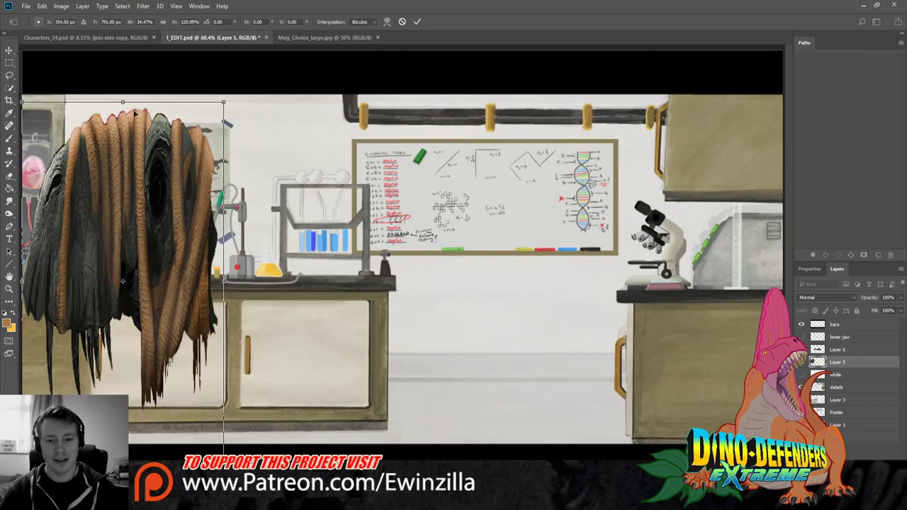
left_click_drag(20, 102, 776, 138)
left_click_drag(523, 185, 332, 174)
left_click_drag(588, 135, 629, 186)
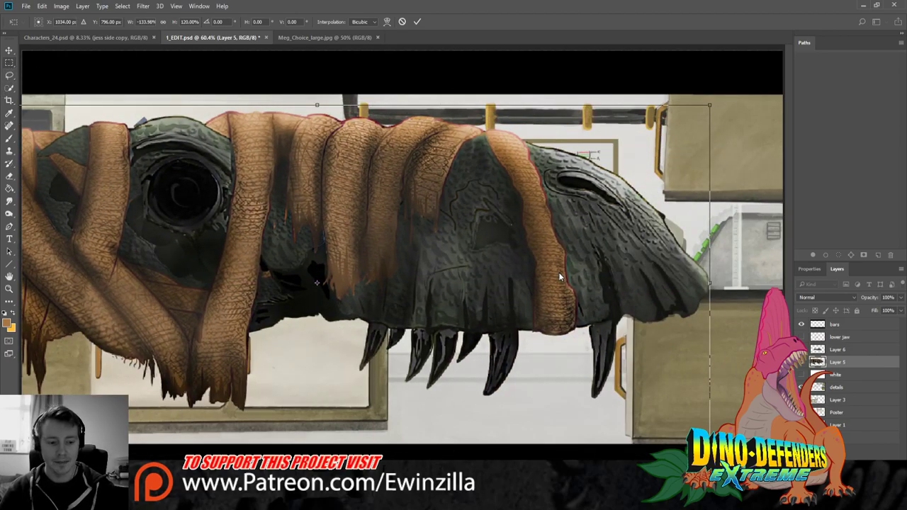
key("m")
key("Escape")
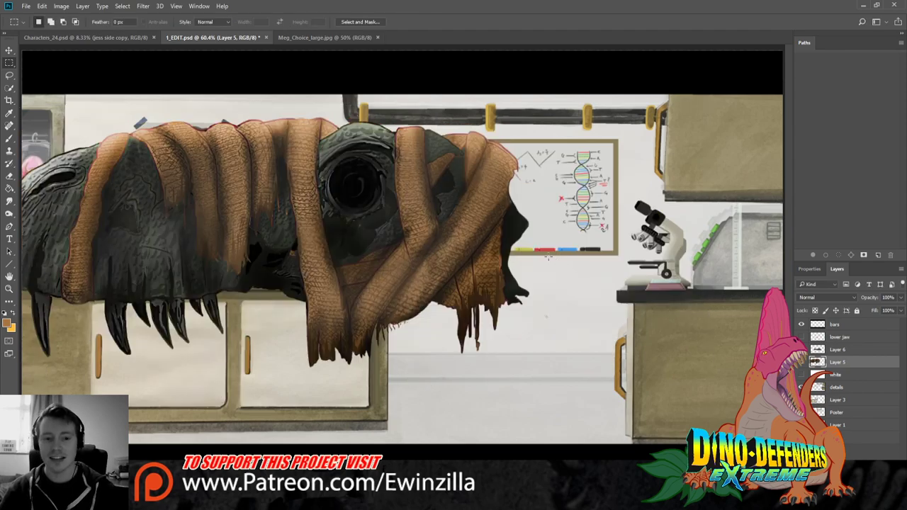
Undo the head's repositioning and restore the jaw view on white with its red sketch shown and Layer 5 hidden
key("ctrl+alt+z")
key("ctrl+alt+z")
key("ctrl+alt+z")
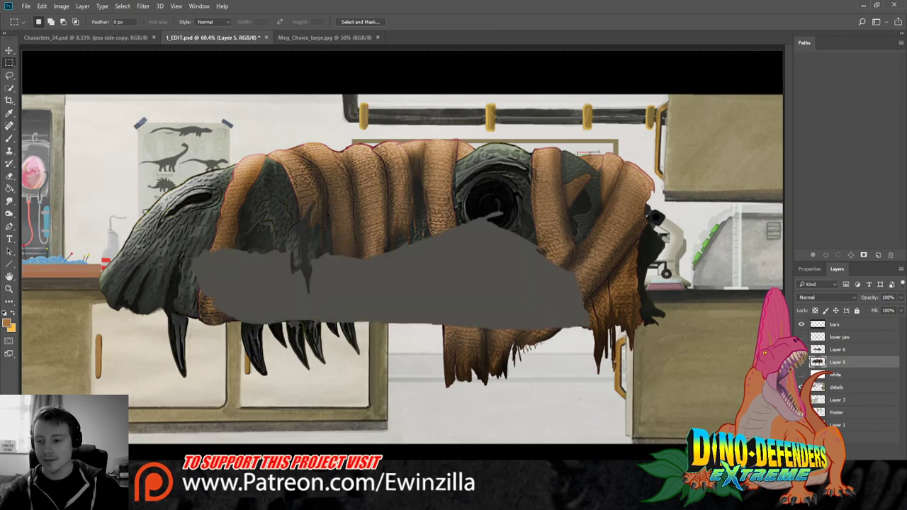
left_click(800, 374)
left_click(802, 337)
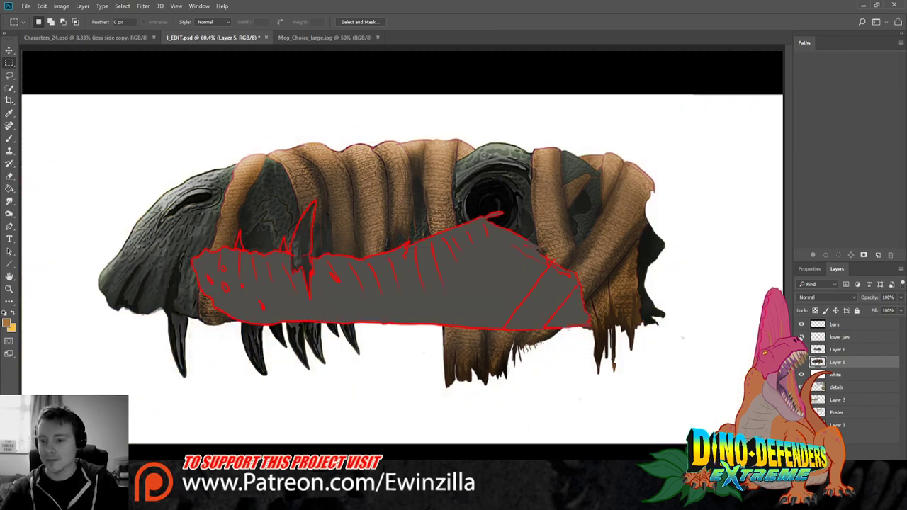
left_click(801, 366)
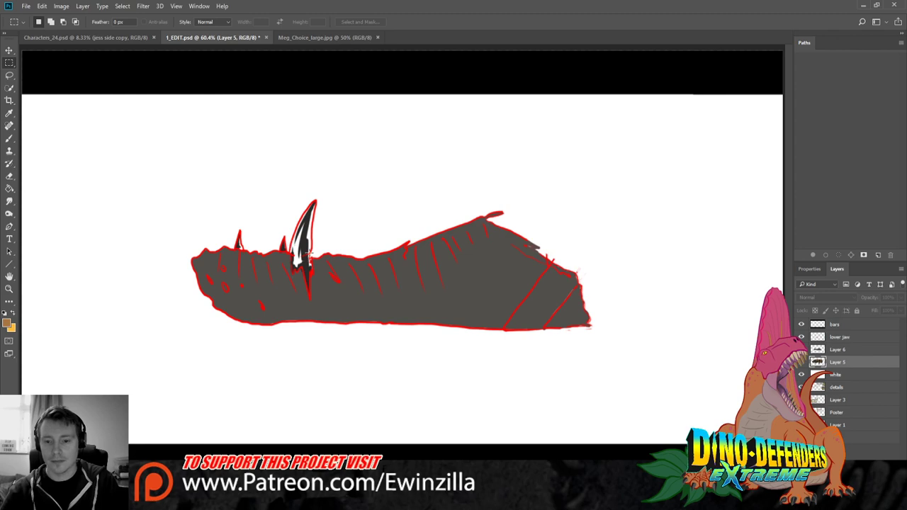
Block in the wrap across the lower jaw's rear end with the sampled brown on Layer 6
left_click(10, 289)
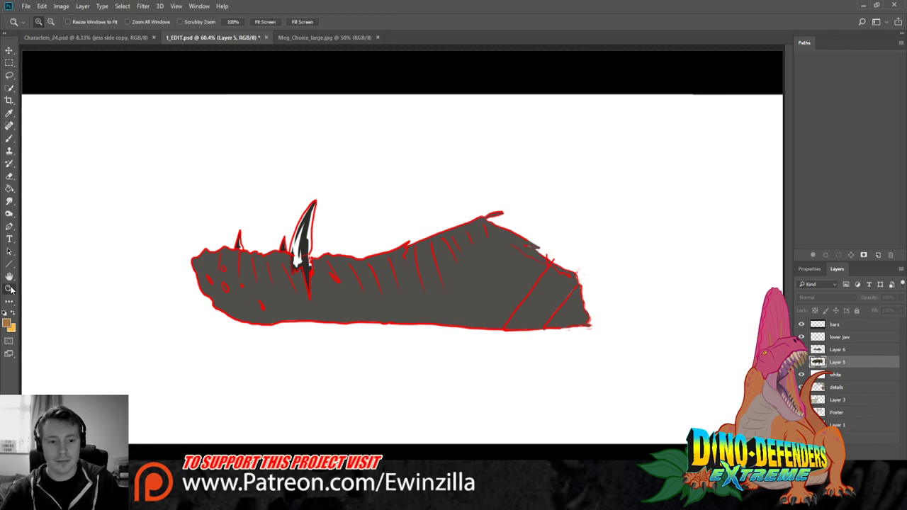
left_click(594, 389)
left_click(840, 350)
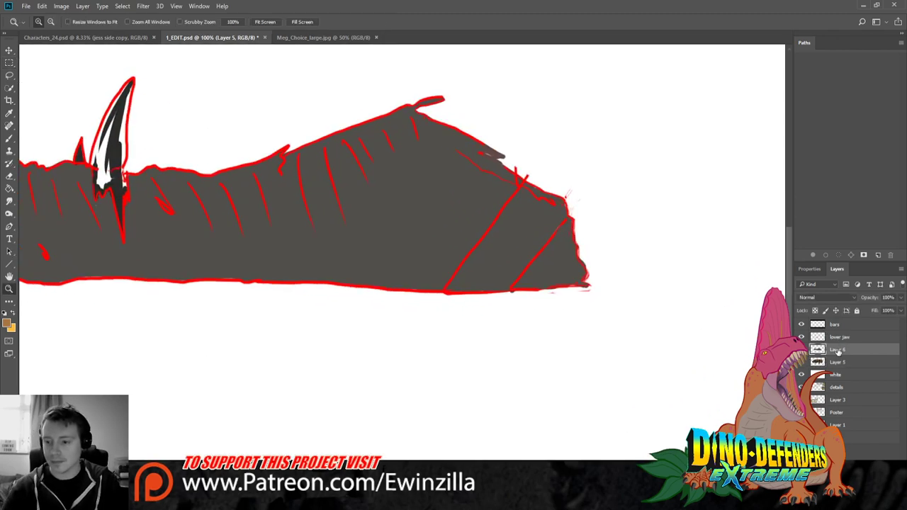
left_click(10, 139)
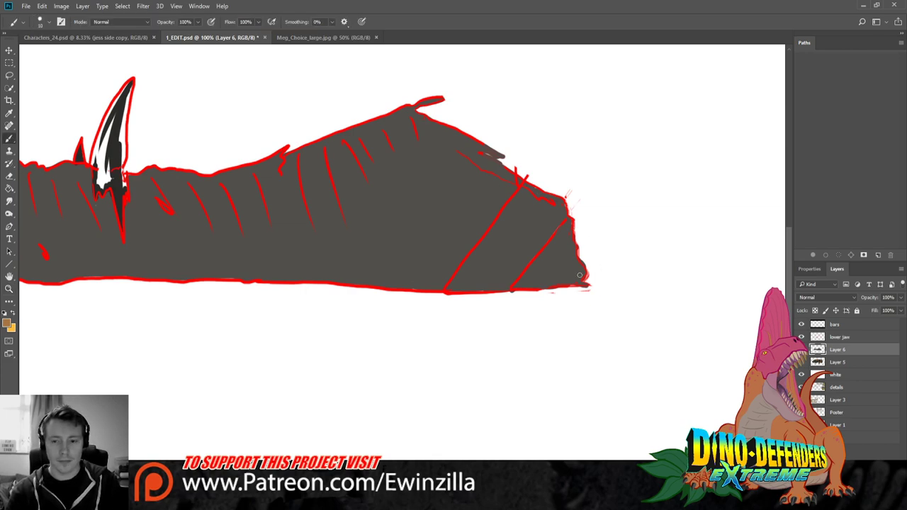
mouse_move(507, 229)
left_mouse_down()
mouse_move(523, 190)
mouse_move(560, 202)
mouse_move(568, 217)
mouse_move(508, 289)
mouse_move(448, 290)
mouse_move(468, 258)
mouse_move(465, 282)
mouse_move(508, 247)
mouse_move(463, 284)
mouse_move(469, 290)
mouse_move(494, 270)
mouse_move(468, 284)
mouse_move(507, 284)
mouse_move(540, 240)
mouse_move(492, 265)
mouse_move(537, 228)
mouse_move(501, 237)
mouse_move(535, 212)
mouse_move(514, 208)
mouse_move(536, 201)
mouse_move(522, 210)
mouse_move(521, 199)
mouse_move(548, 227)
left_mouse_up()
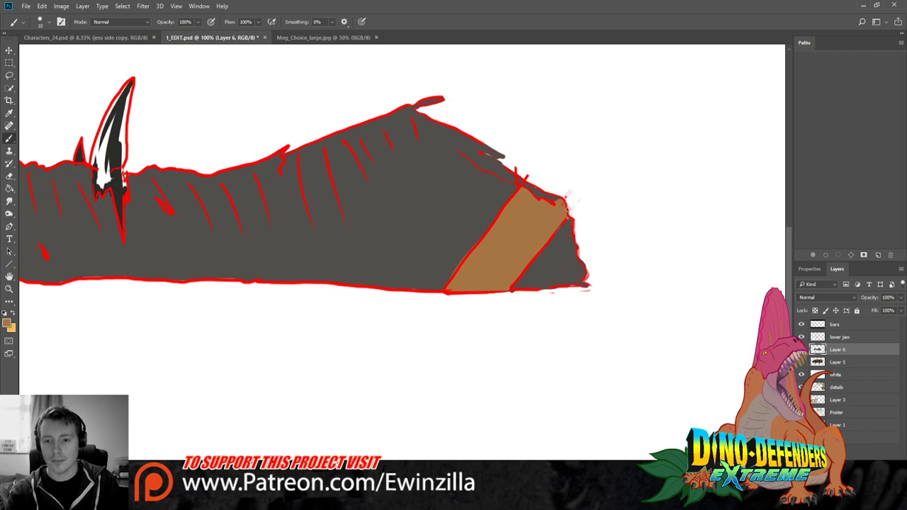
Show Layer 5, sample a dark grey highlight from the painted head's front tooth, and hide the layer again
left_click_drag(439, 373, 592, 373)
left_click(802, 374)
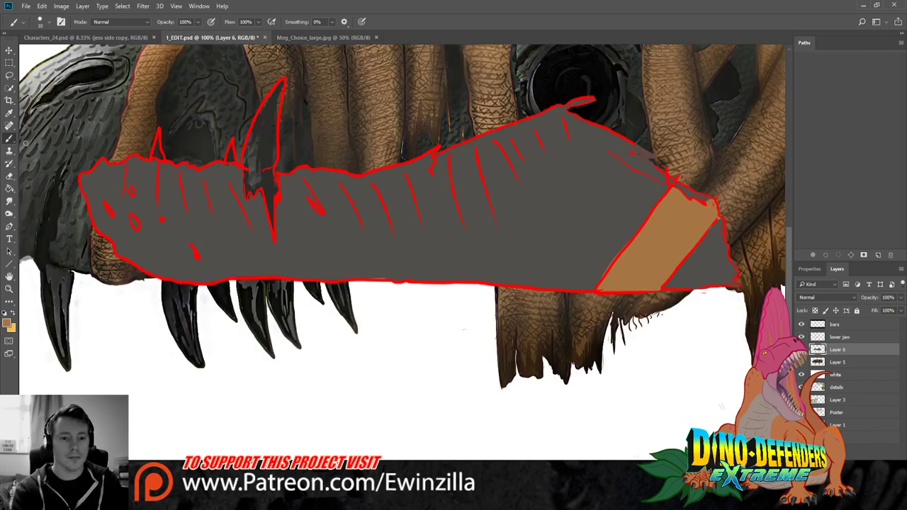
left_click(10, 113)
left_click(58, 295)
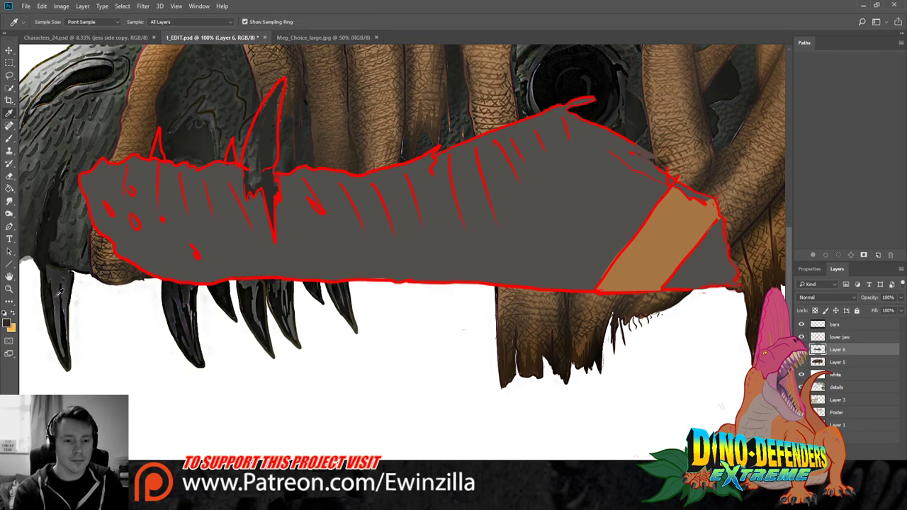
left_click(62, 310)
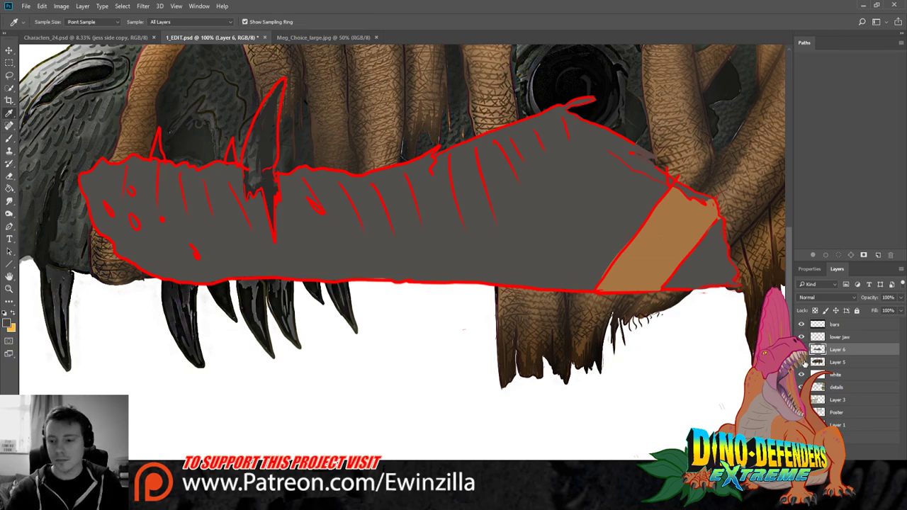
left_click(802, 374)
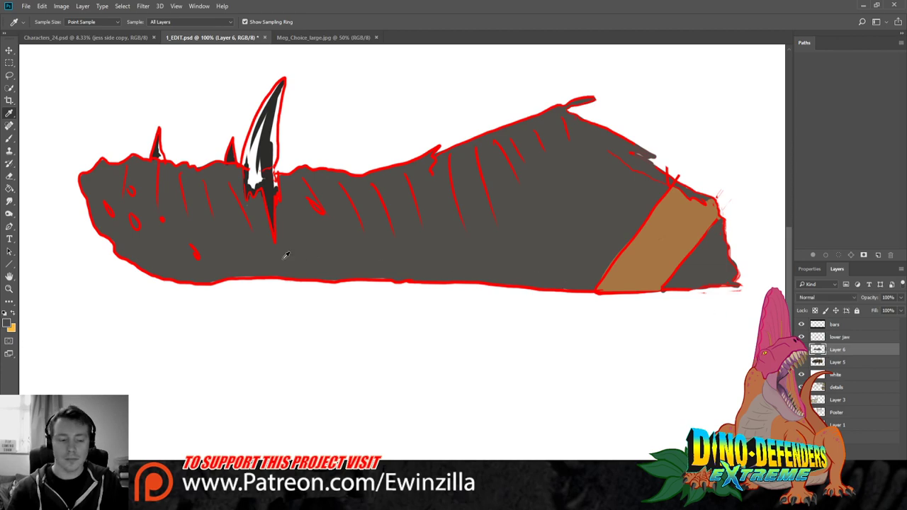
Brush the sampled grey over the lower jaw's large tooth and foremost small tooth to fill their white gaps
key("b")
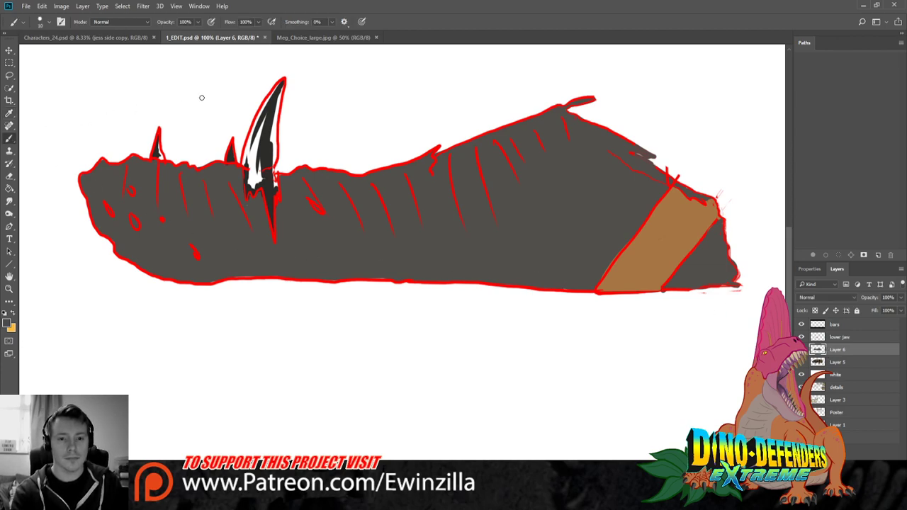
mouse_move(281, 82)
left_mouse_down()
mouse_move(248, 150)
mouse_move(246, 166)
mouse_move(267, 116)
mouse_move(248, 174)
mouse_move(245, 161)
mouse_move(254, 189)
mouse_move(261, 164)
mouse_move(262, 179)
left_mouse_up()
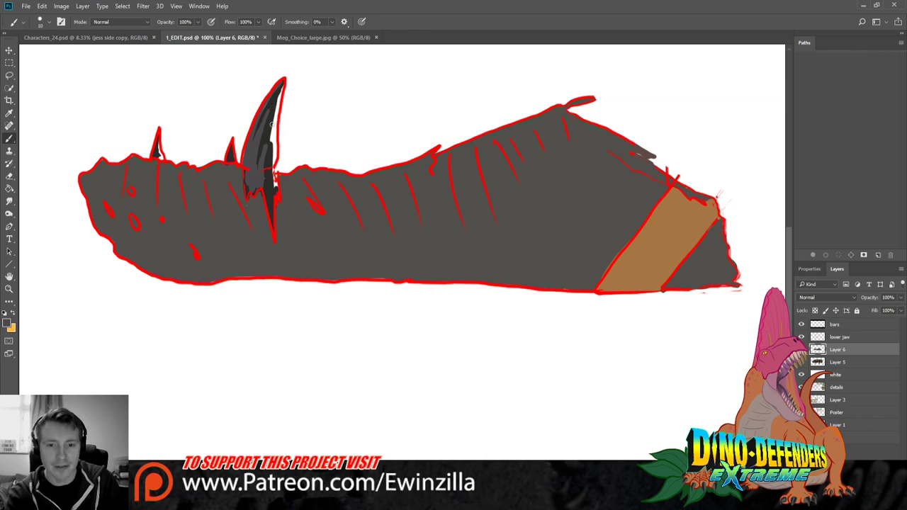
mouse_move(281, 91)
left_mouse_down()
mouse_move(273, 146)
mouse_move(275, 133)
left_mouse_up()
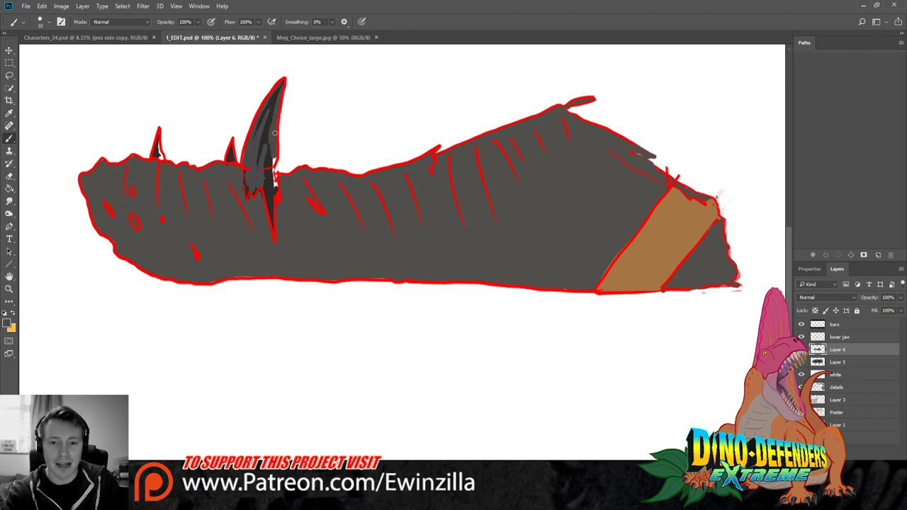
left_click_drag(273, 168, 275, 186)
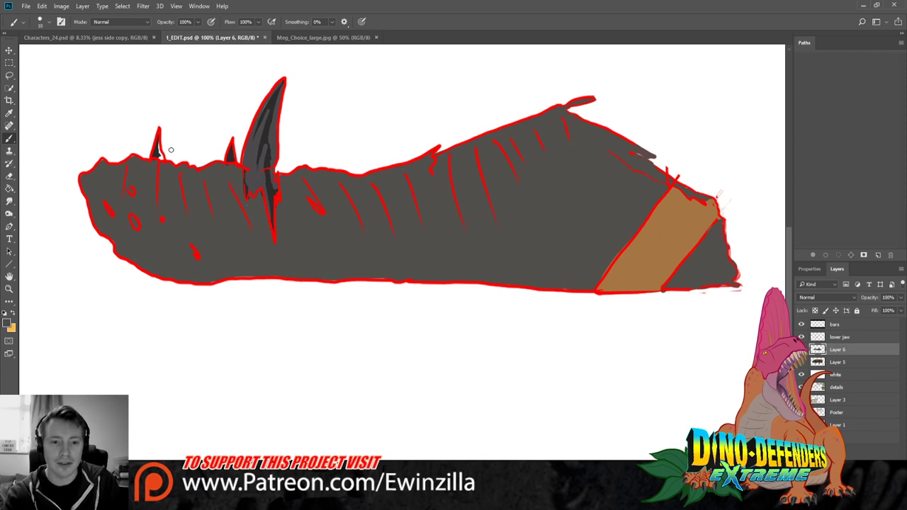
left_click_drag(159, 140, 161, 156)
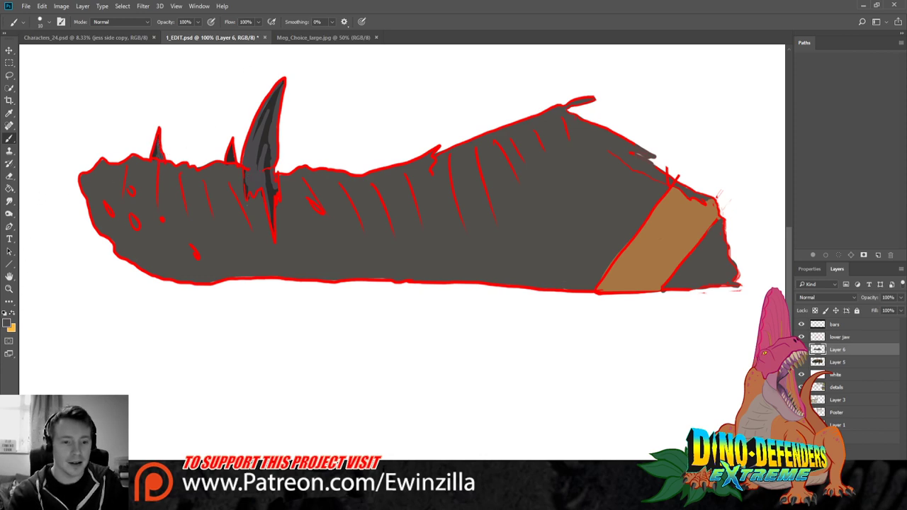
Sample a near-black colour and paint the small sketched holes at the front of the lower jaw
key("i")
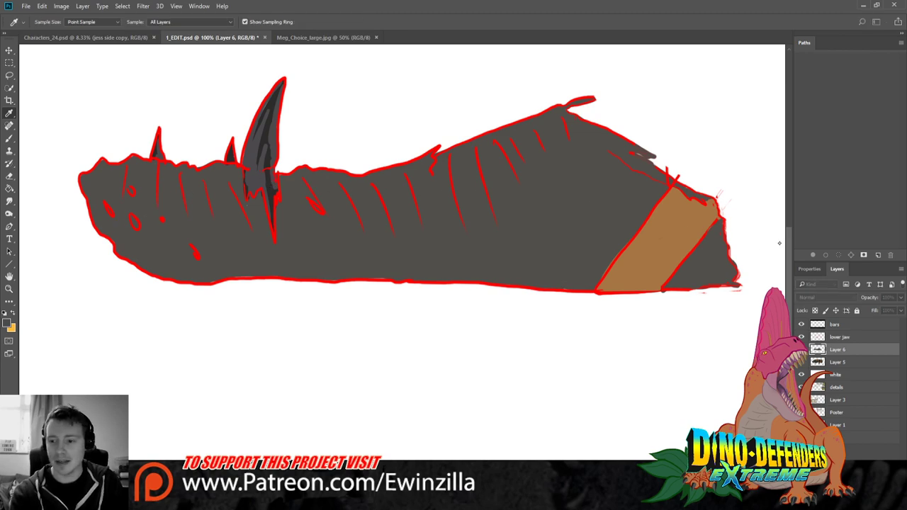
key("b")
left_click_drag(138, 222, 112, 211)
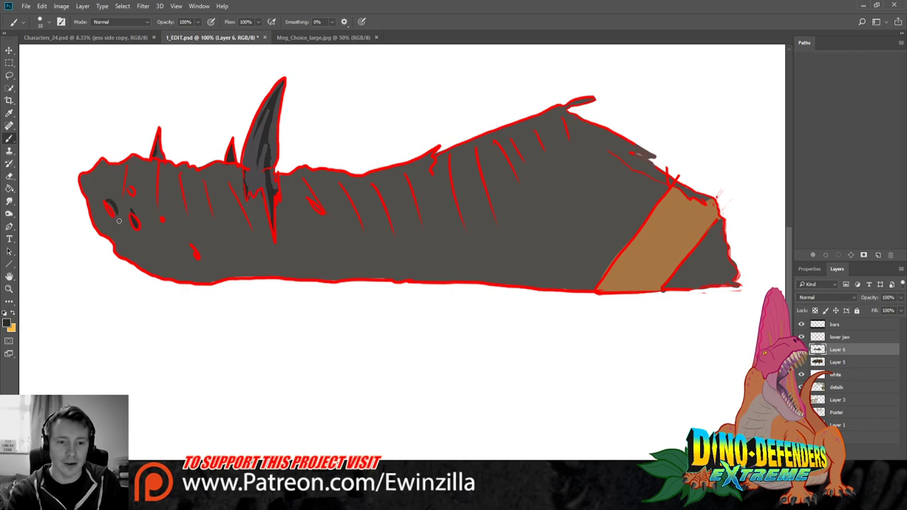
key("ctrl+z")
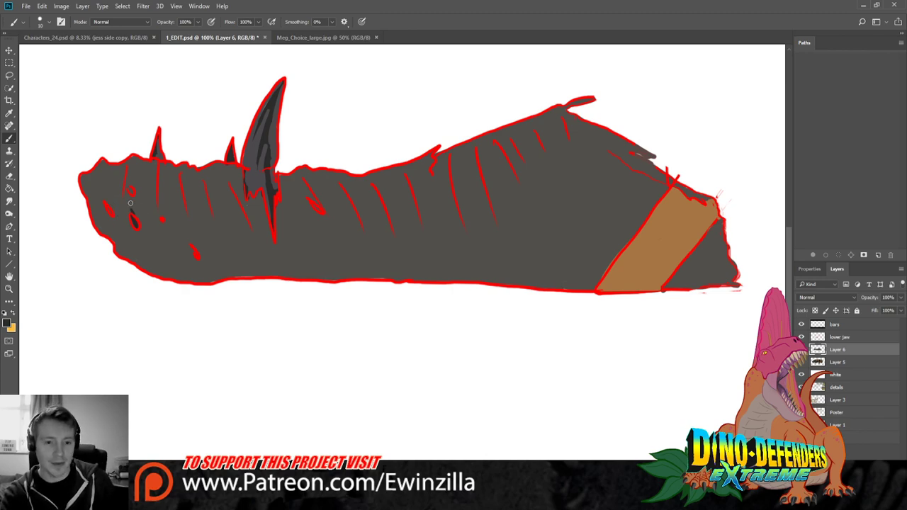
left_click_drag(106, 201, 111, 211)
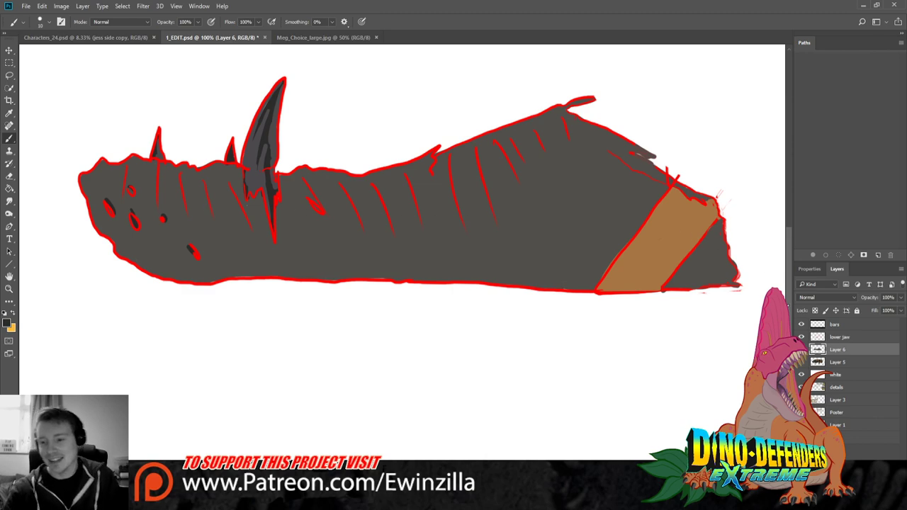
Show Layer 5, sample a dark brown from the painted head's wraps, and hide the layer again
left_click(801, 362)
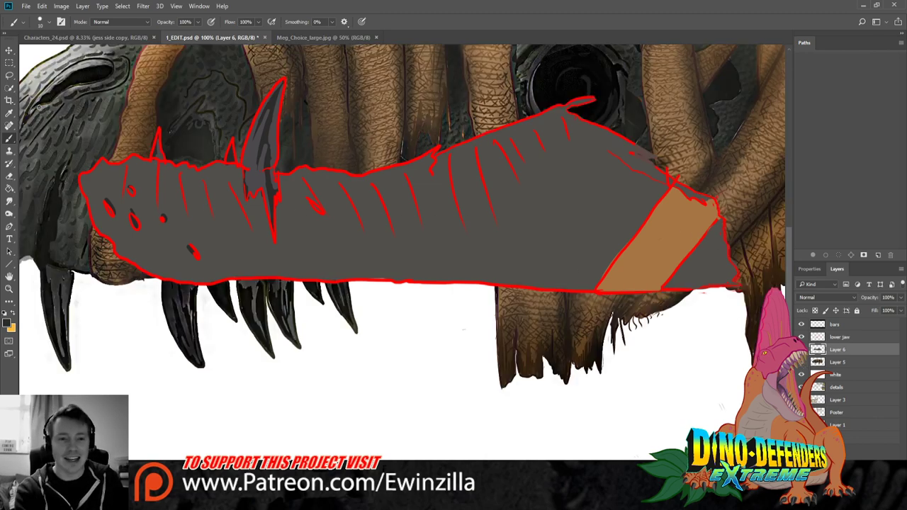
key("i")
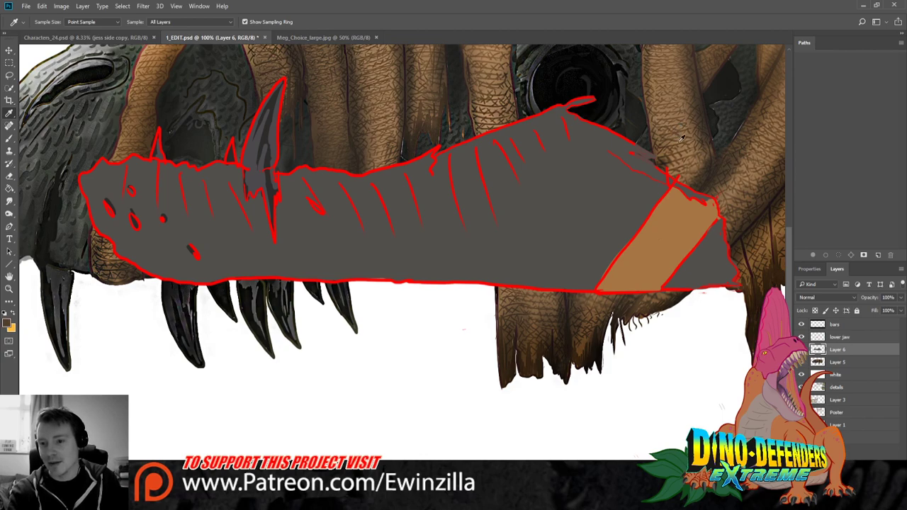
left_click(802, 362)
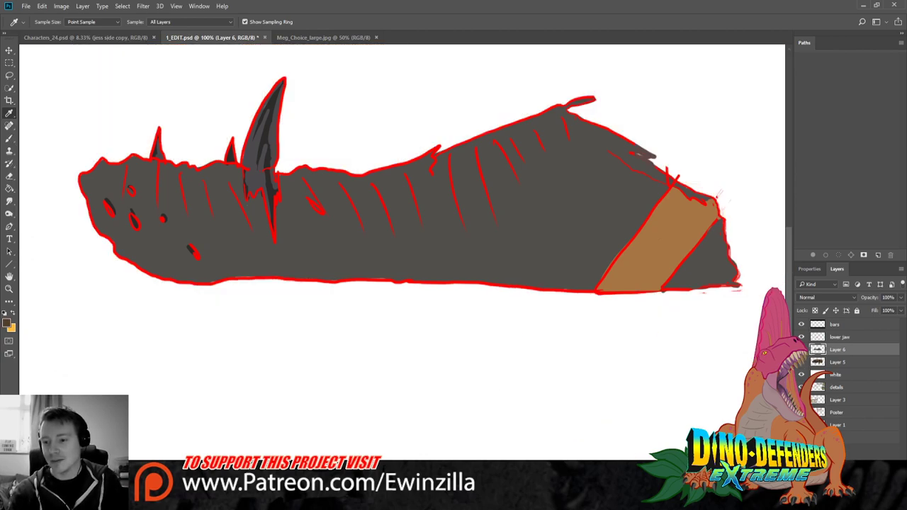
Cover the lower jaw's wrap with fine dark brown crosshatching at 37% brush opacity and compare it with the wraps on Layer 5
key("b")
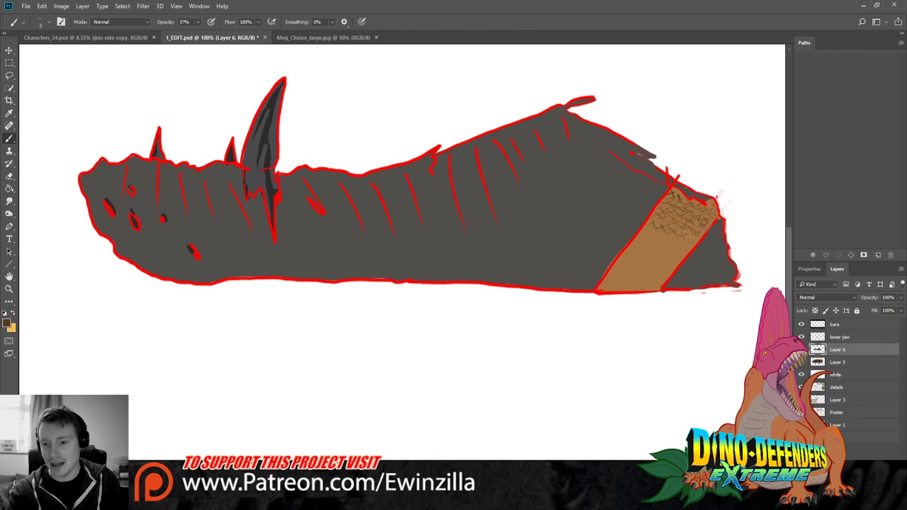
mouse_move(687, 236)
left_mouse_down()
mouse_move(703, 211)
mouse_move(670, 230)
mouse_move(654, 222)
mouse_move(699, 236)
left_mouse_up()
left_click_drag(640, 226, 685, 250)
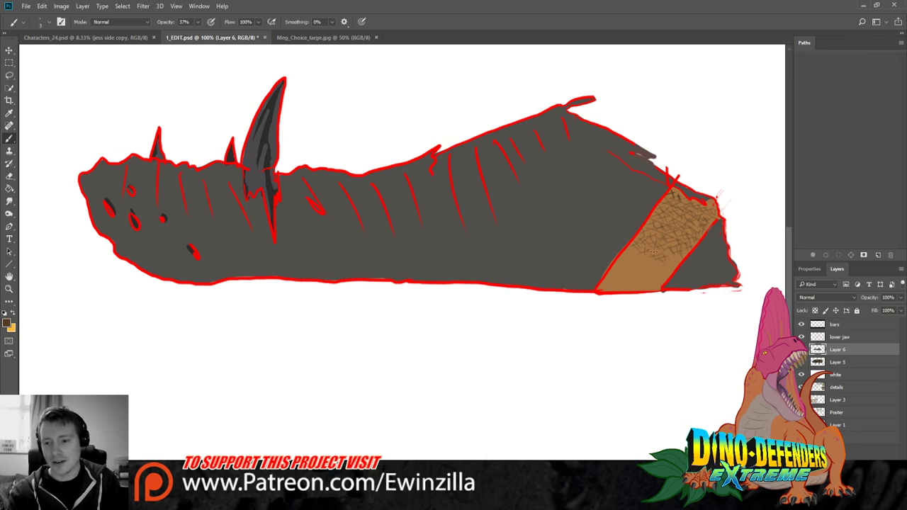
mouse_move(677, 261)
left_mouse_down()
mouse_move(649, 239)
mouse_move(690, 256)
mouse_move(664, 243)
mouse_move(695, 247)
left_mouse_up()
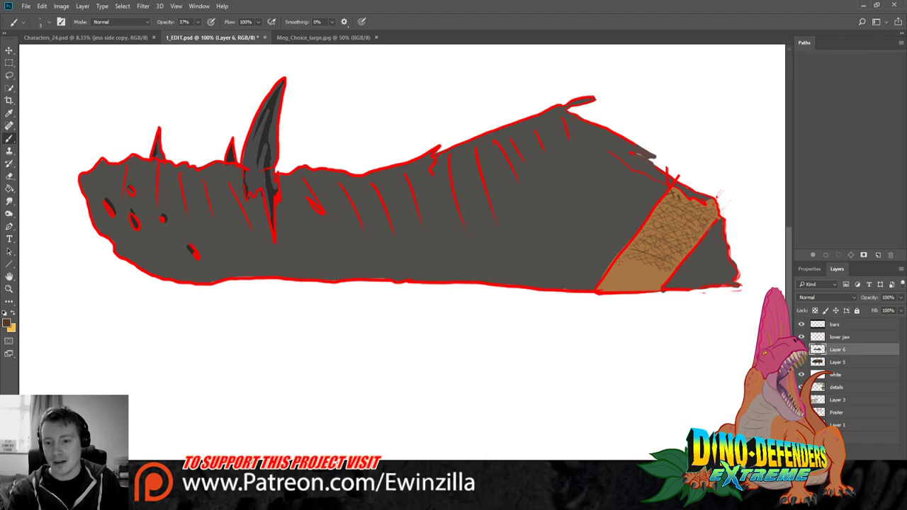
left_click_drag(619, 262, 657, 271)
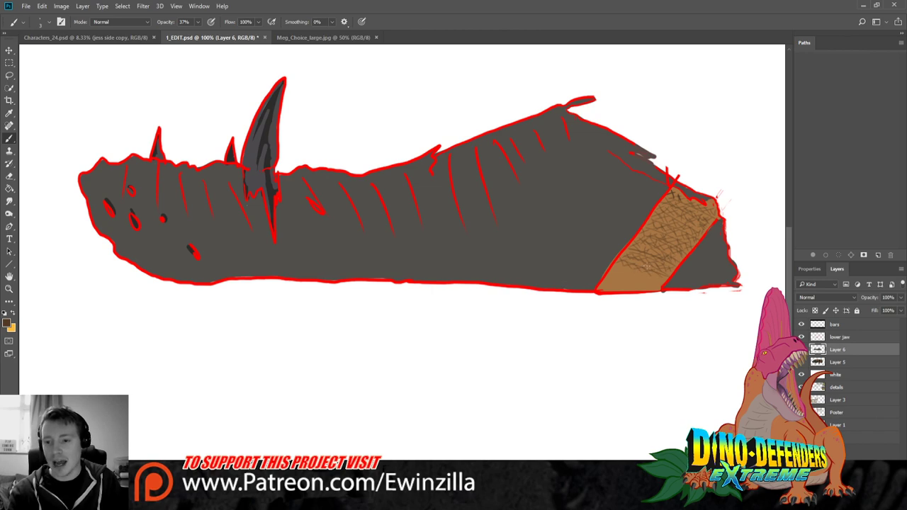
left_click_drag(646, 266, 652, 277)
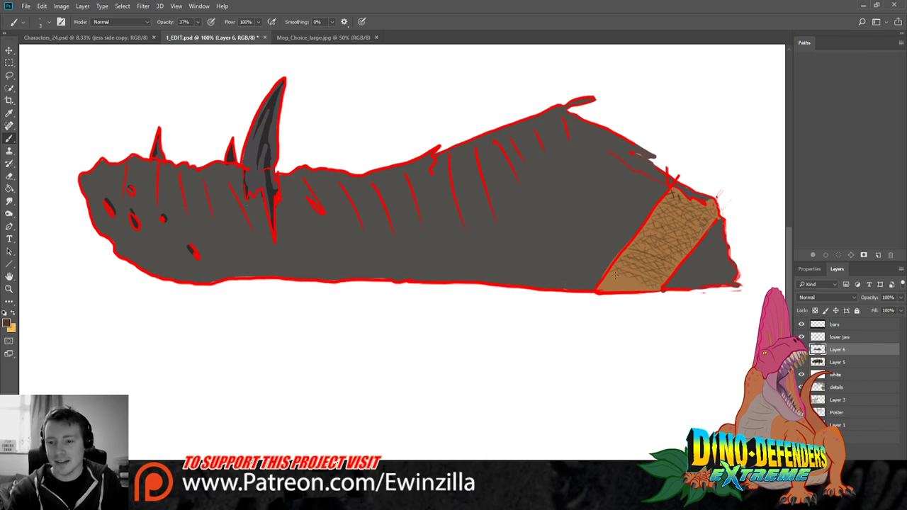
left_click_drag(609, 278, 617, 282)
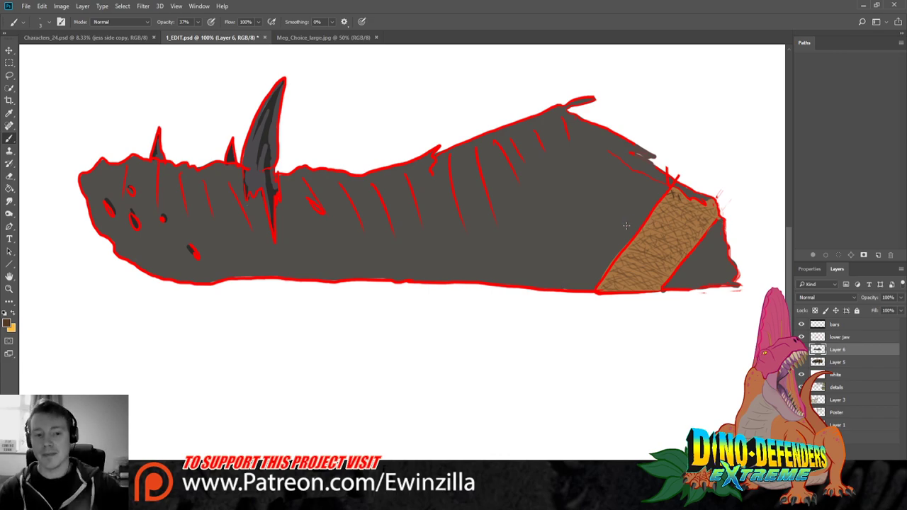
left_click(802, 363)
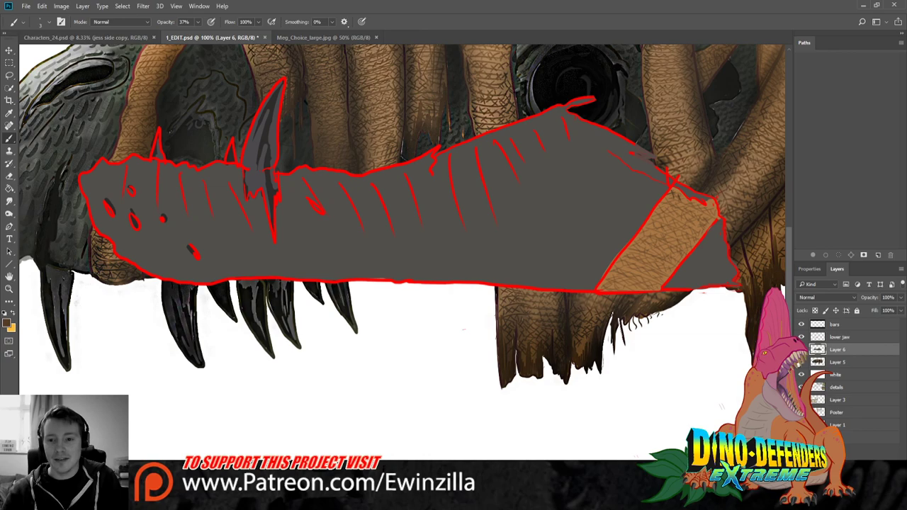
left_click(801, 362)
Lasso the three teeth on the lower jaw layer, recolour their red outlines to dark teal, and deselect
left_click(838, 338)
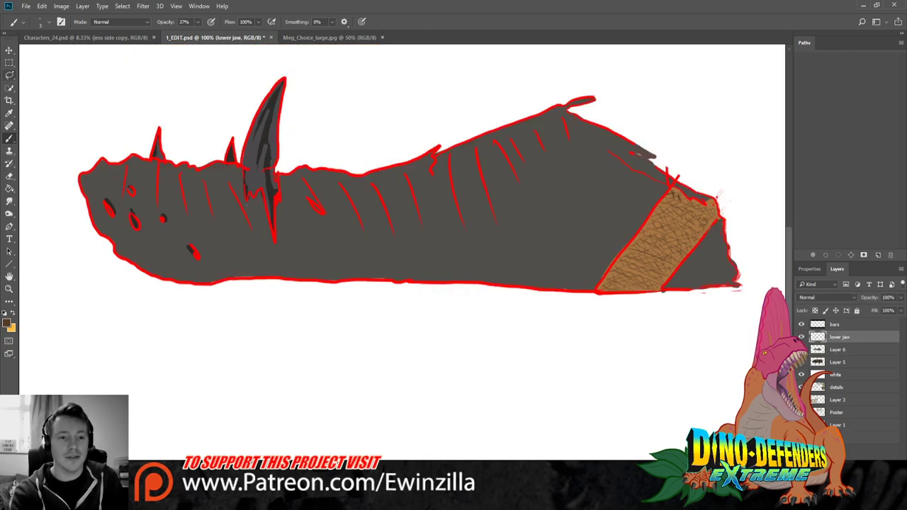
left_click(10, 75)
mouse_move(372, 117)
left_mouse_down()
mouse_move(263, 180)
mouse_move(193, 148)
mouse_move(151, 162)
mouse_move(268, 44)
mouse_move(342, 64)
left_mouse_up()
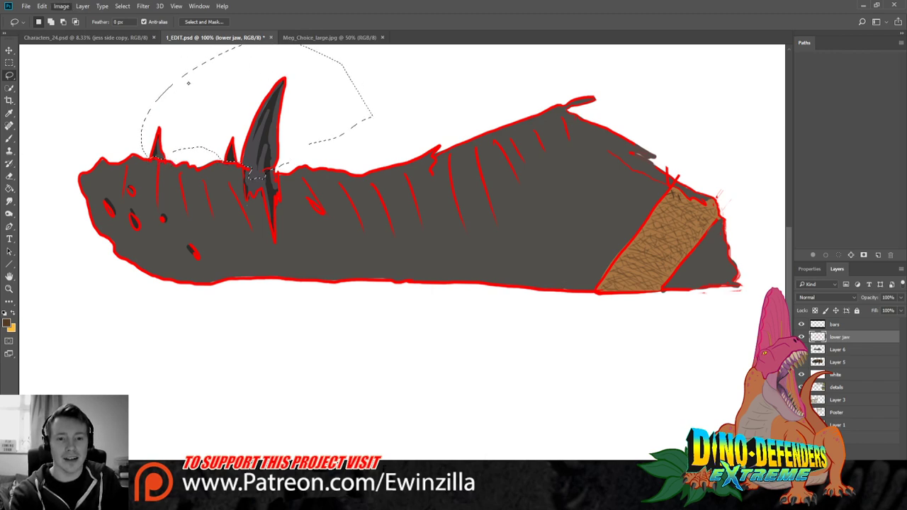
key("i")
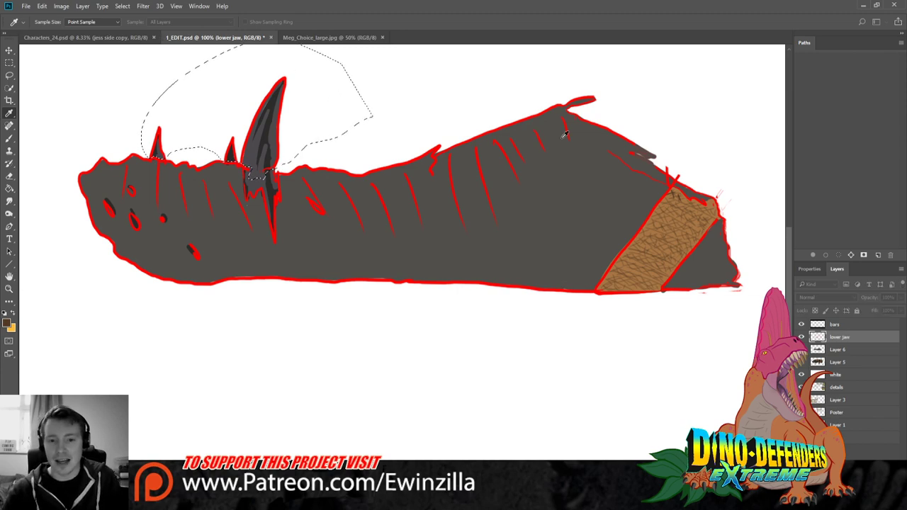
key("Delete")
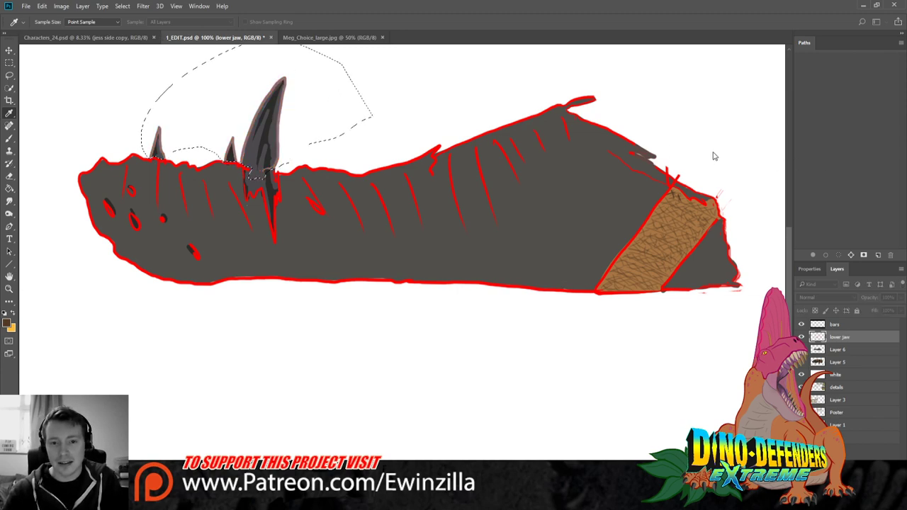
key("ctrl+z")
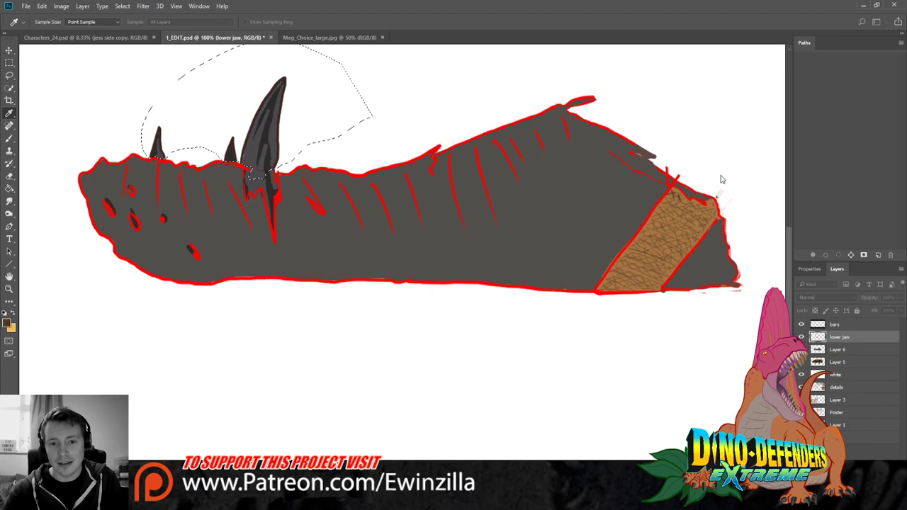
key("ctrl+z")
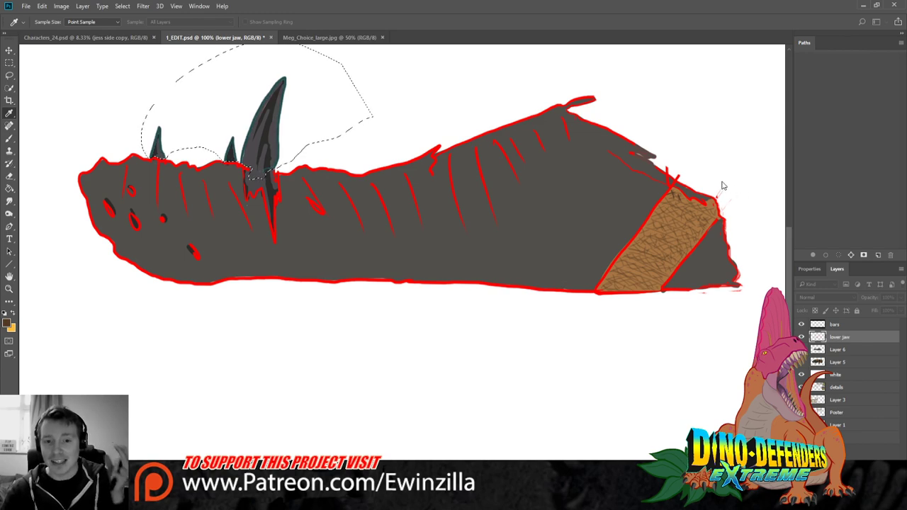
key("ctrl+z")
key("ctrl+z")
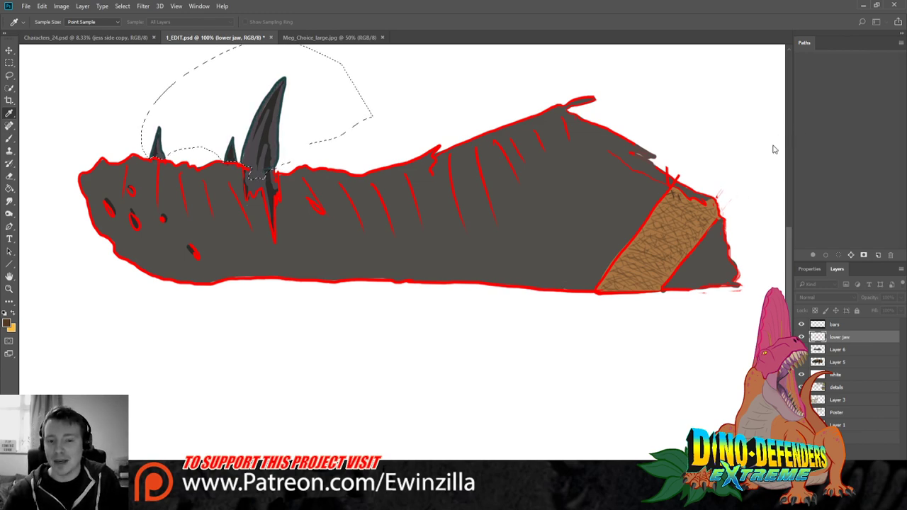
left_click(9, 74)
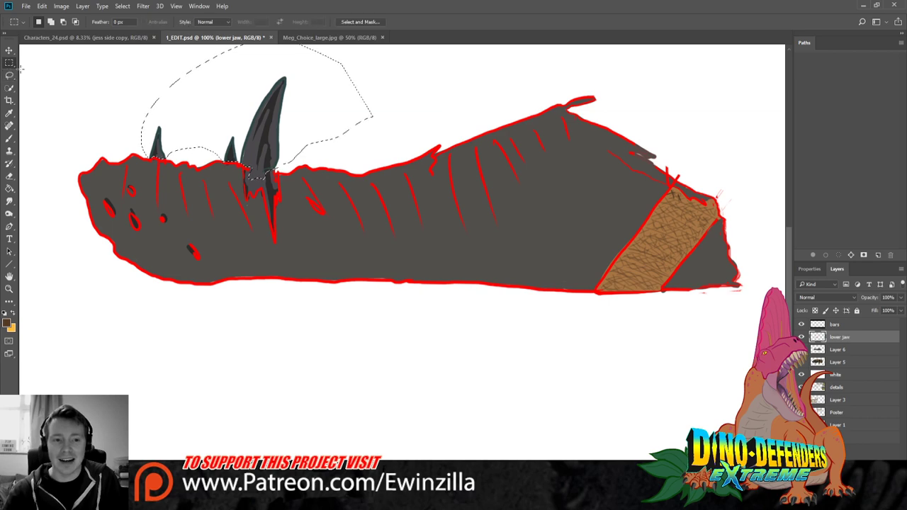
key("ctrl+d")
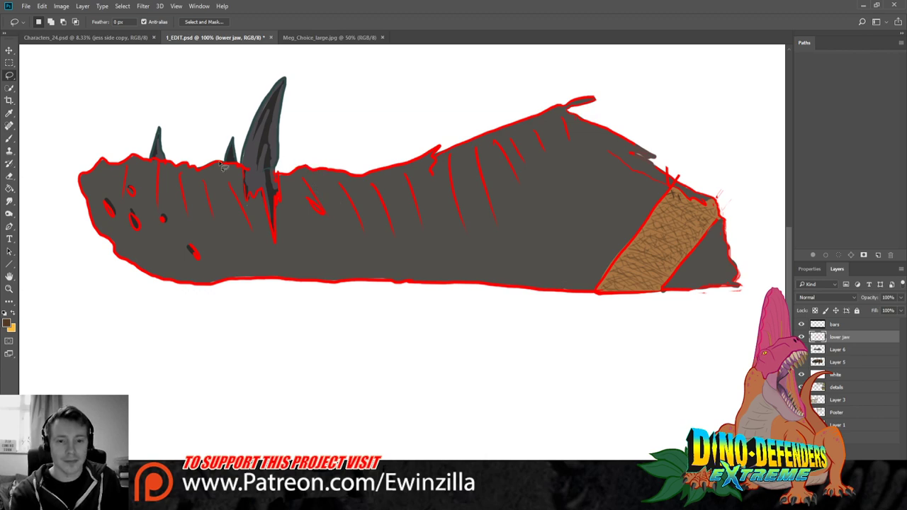
Lasso the rest of the lower jaw sketch below the teeth and briefly compare it with the painted head on Layer 5
mouse_move(149, 147)
left_mouse_down()
mouse_move(249, 166)
mouse_move(266, 183)
mouse_move(284, 166)
mouse_move(358, 153)
mouse_move(570, 85)
mouse_move(765, 138)
mouse_move(759, 293)
mouse_move(695, 370)
mouse_move(280, 376)
mouse_move(78, 311)
mouse_move(33, 210)
mouse_move(133, 124)
mouse_move(149, 149)
left_mouse_up()
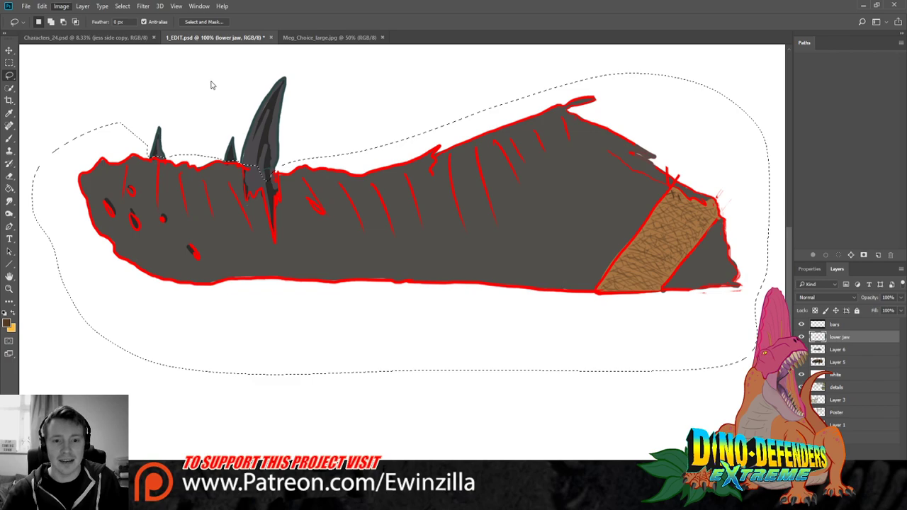
key("i")
mouse_move(752, 134)
left_mouse_down()
mouse_move(769, 134)
mouse_move(743, 132)
left_mouse_up()
key("Escape")
key("l")
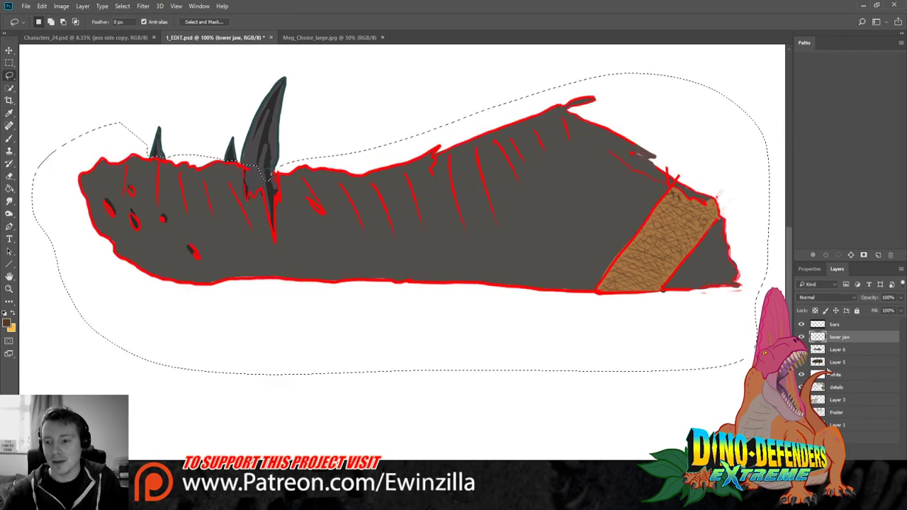
left_click(802, 362)
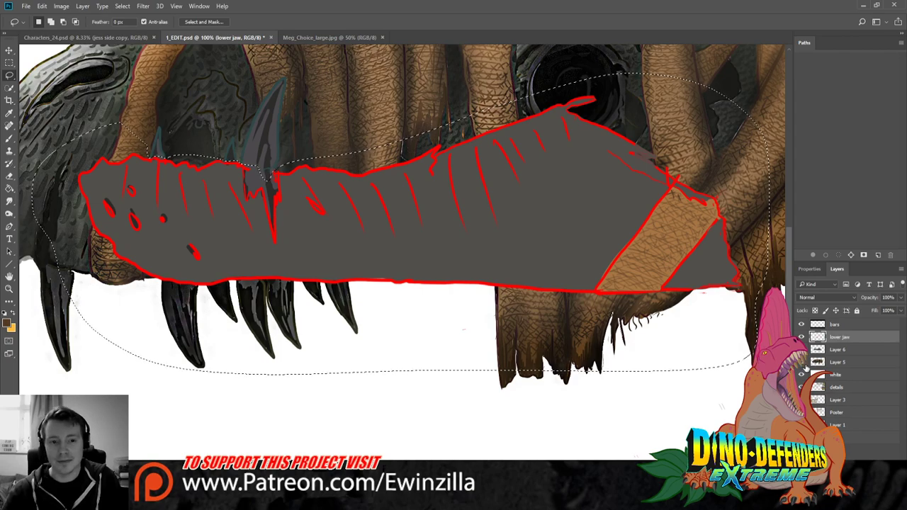
left_click(801, 362)
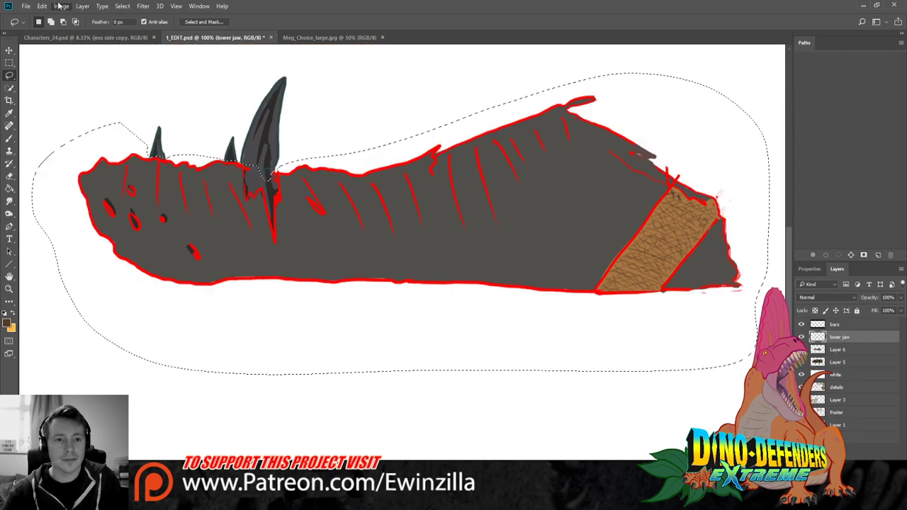
Recolour the selected red jaw outlines, creases and holes to dark teal with colour adjustments, and clear the selection
key("ctrl+u")
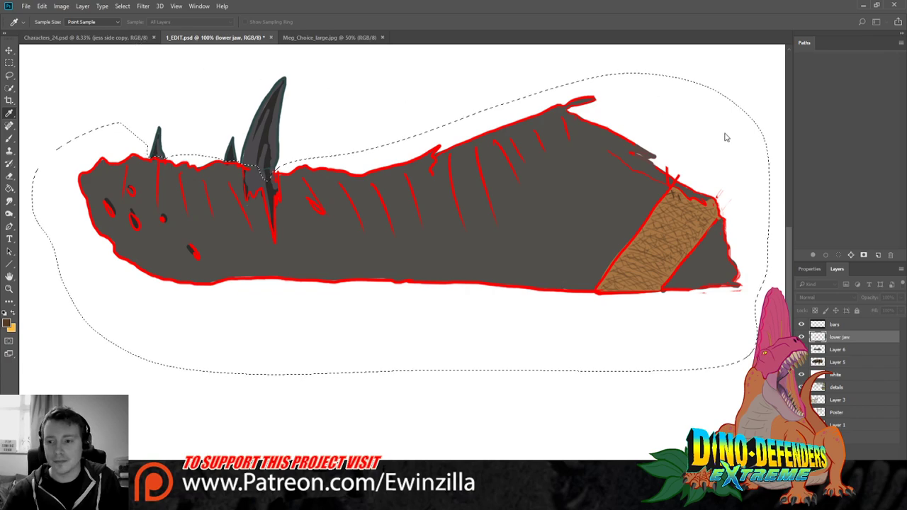
mouse_move(743, 180)
left_mouse_down()
mouse_move(721, 182)
mouse_move(703, 158)
left_mouse_up()
left_click(721, 158)
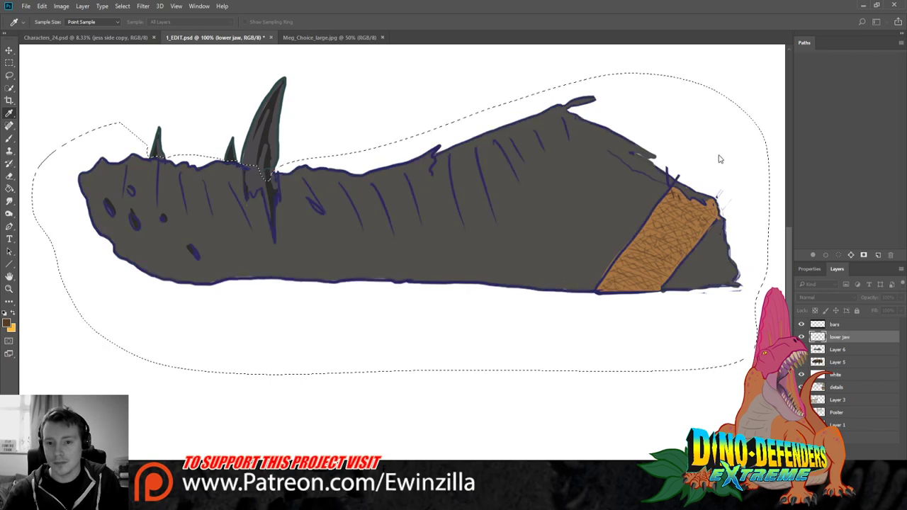
left_click(730, 178)
left_click_drag(735, 181, 722, 181)
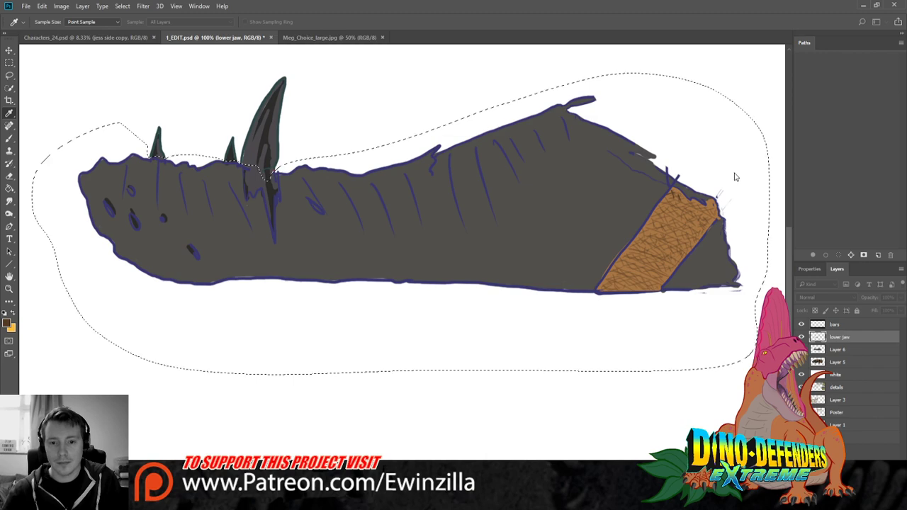
left_click_drag(725, 138, 701, 136)
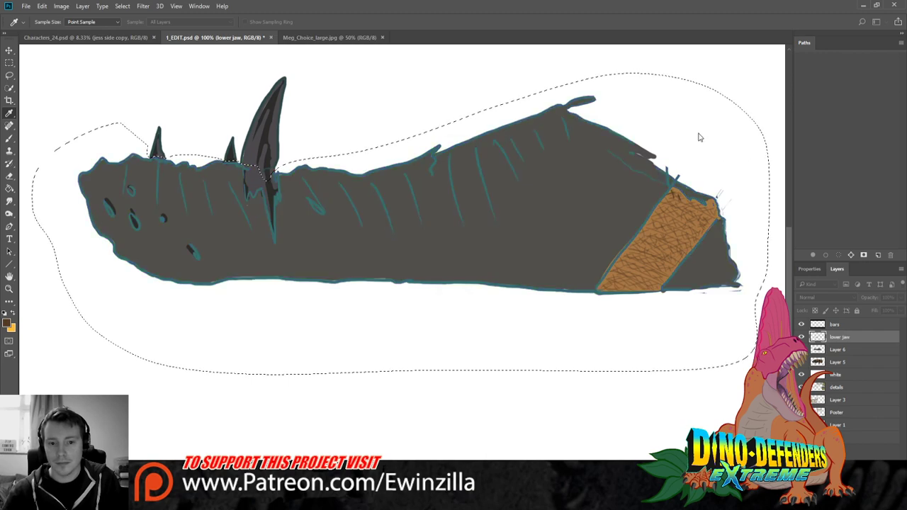
left_click_drag(727, 180, 718, 178)
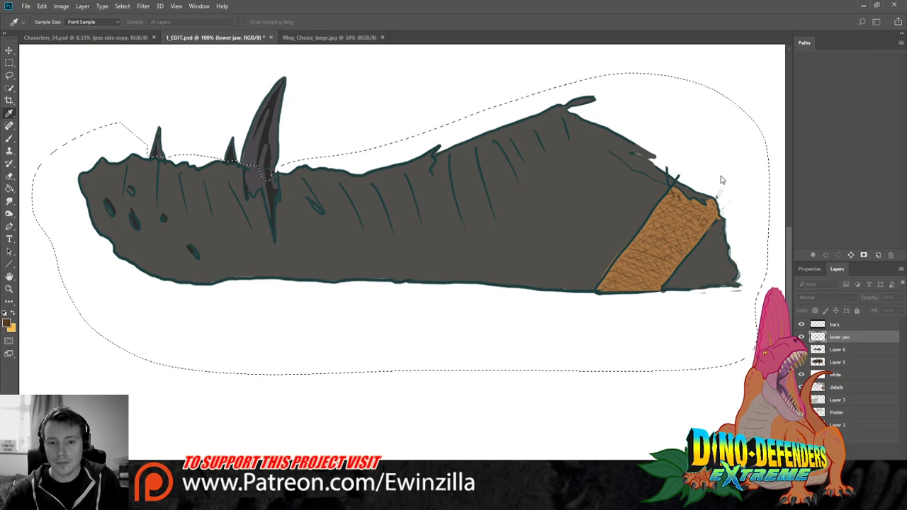
key("l")
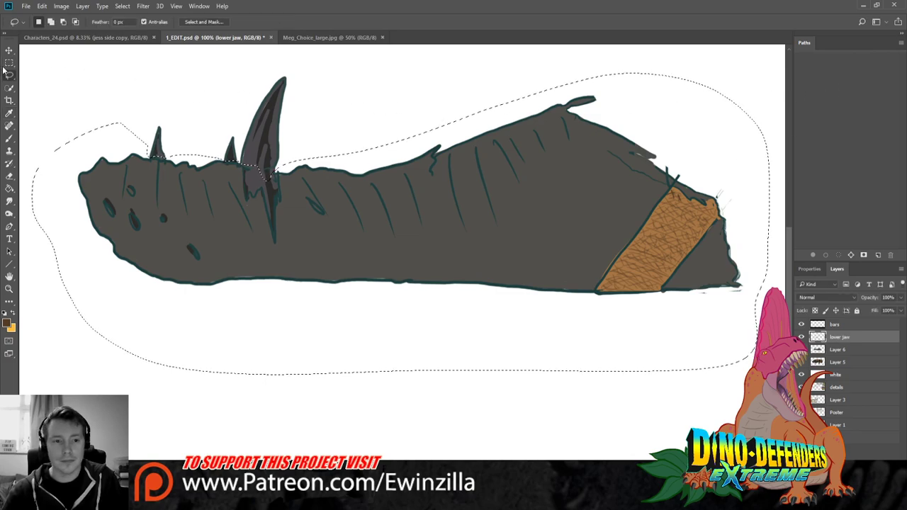
key("ctrl+d")
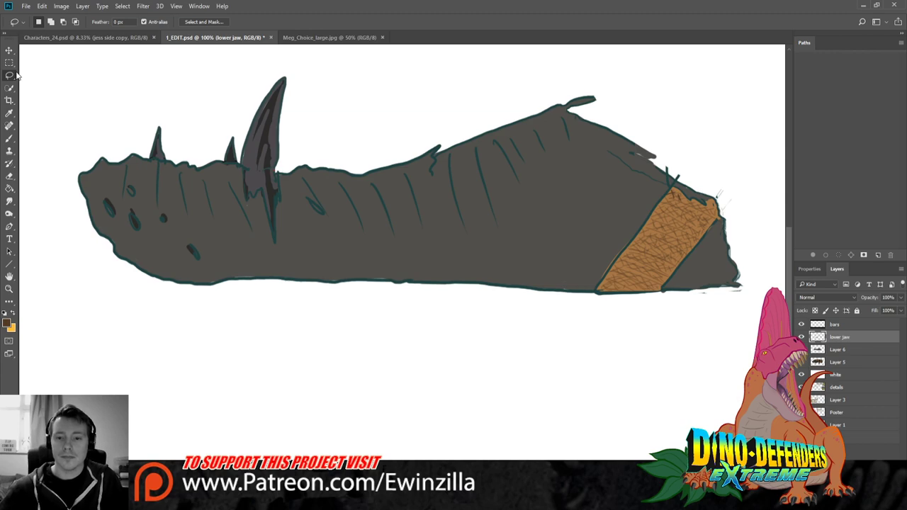
Lasso the wrap's outline at the jaw's rear end and recolour its lines to a muted purplish brown
mouse_move(694, 168)
left_mouse_down()
mouse_move(613, 264)
mouse_move(597, 287)
mouse_move(604, 300)
mouse_move(665, 303)
mouse_move(726, 218)
mouse_move(734, 203)
mouse_move(713, 178)
mouse_move(692, 175)
left_mouse_up()
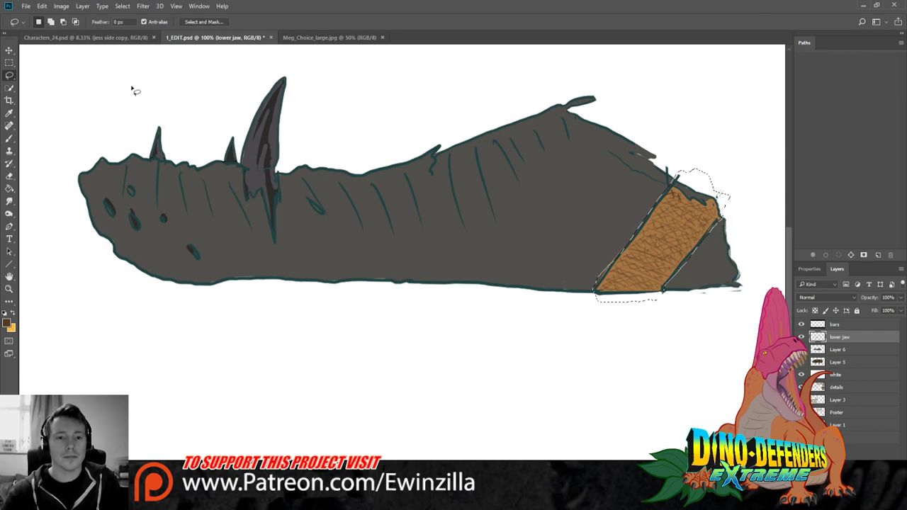
key("i")
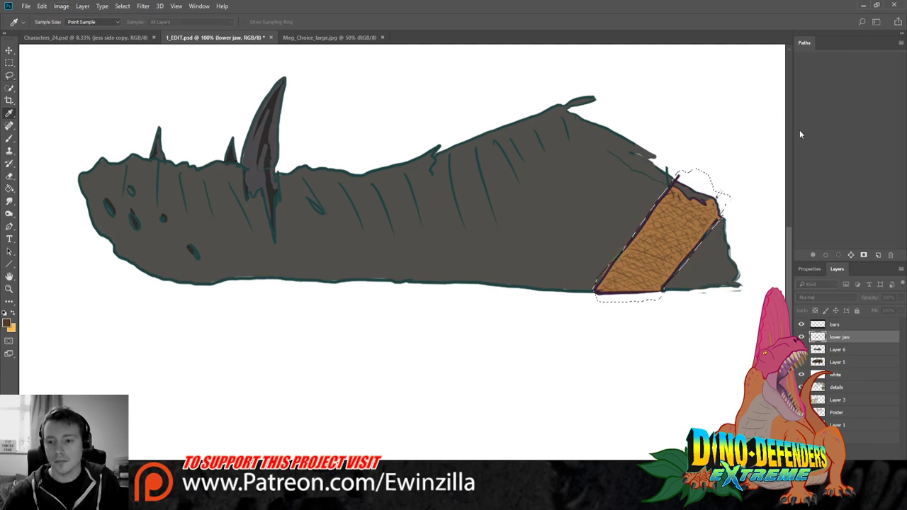
key("l")
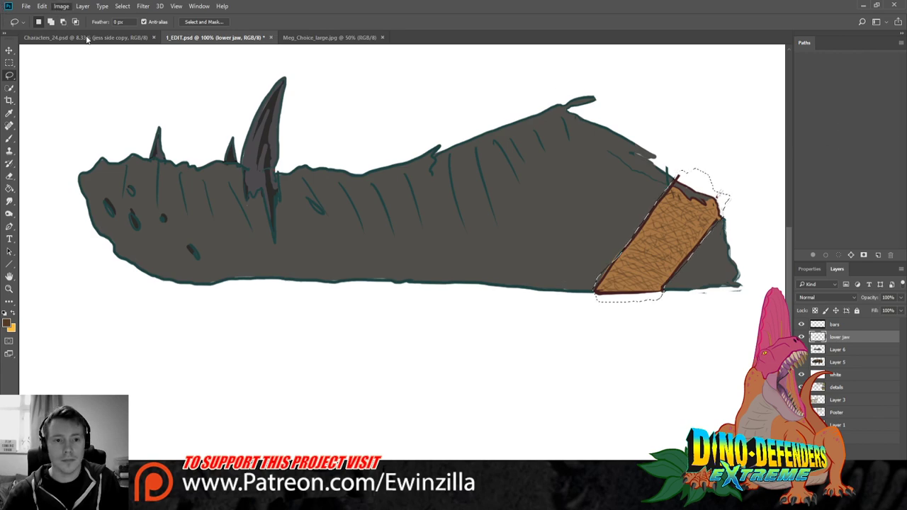
key("i")
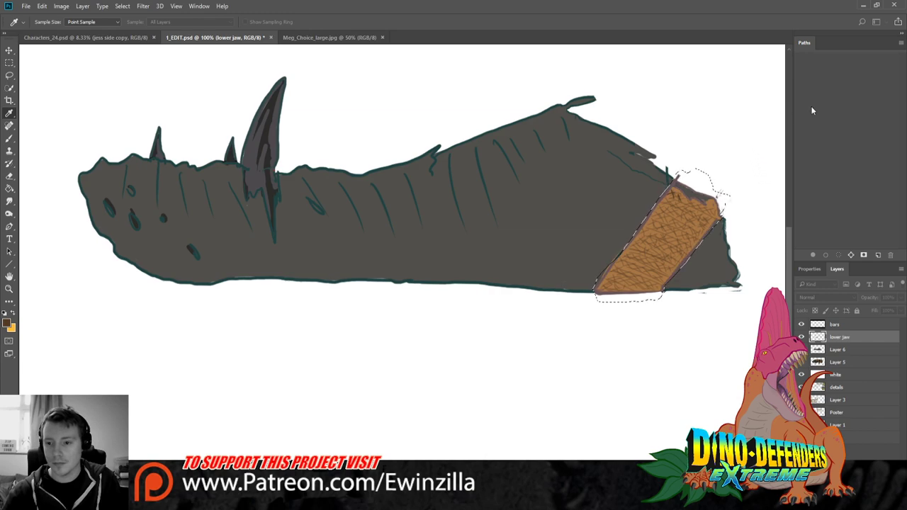
key("l")
key("v")
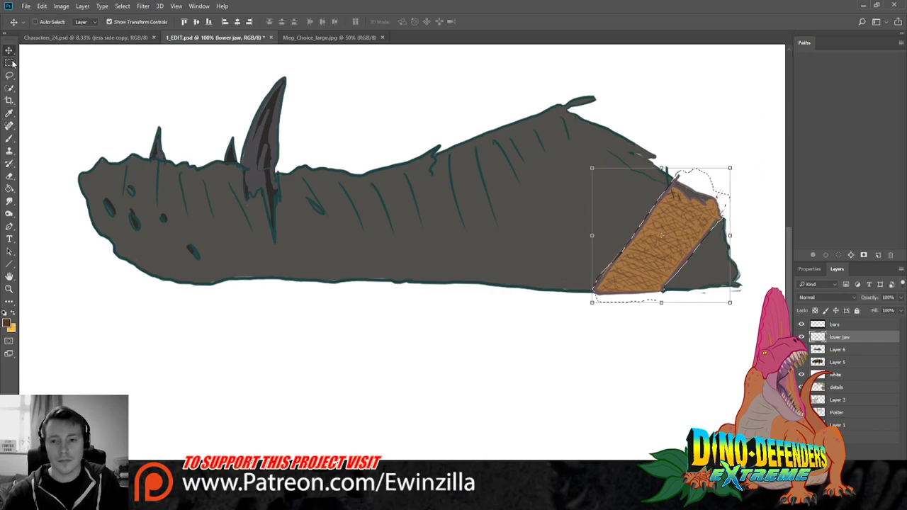
Clear the wrap selection and briefly compare the lower jaw with the painted head on Layer 5
key("m")
key("ctrl+d")
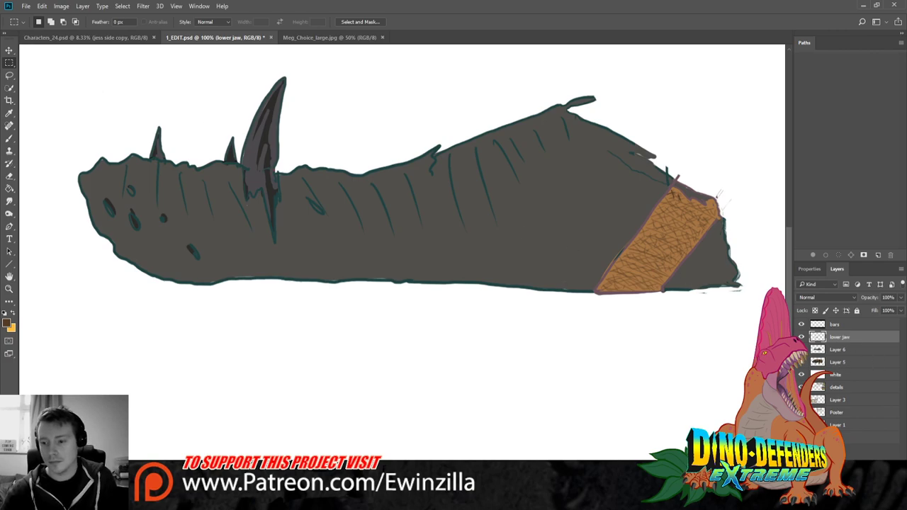
left_click(802, 374)
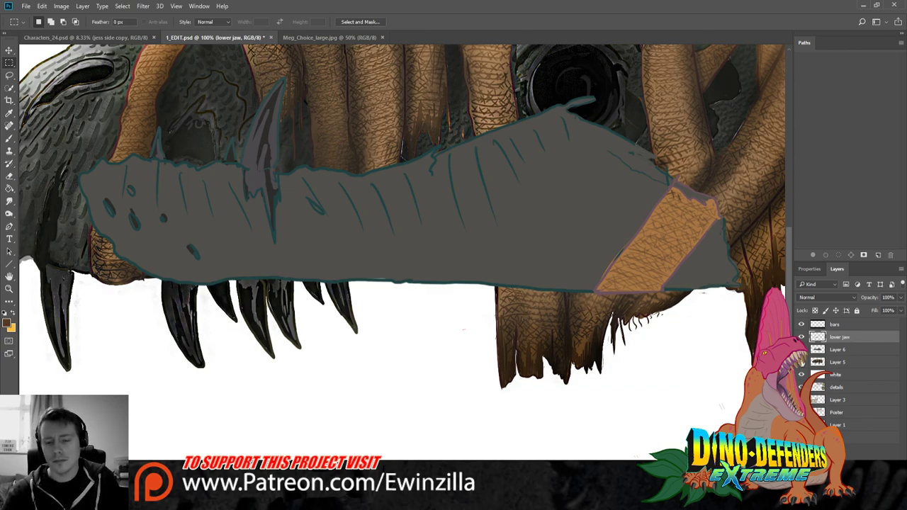
left_click(802, 375)
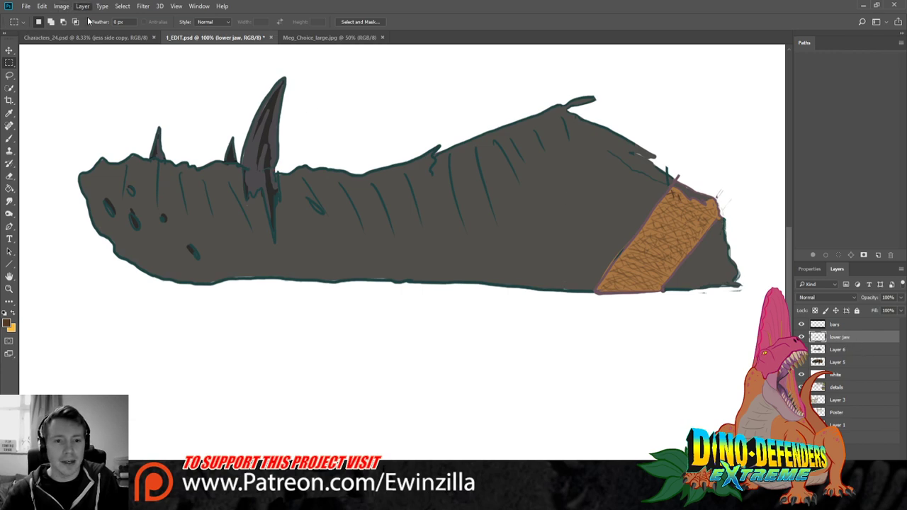
Add a new layer above the lower jaw layer and set the foreground colour to dark grey for the skin scales
key("ctrl+shift+alt+n")
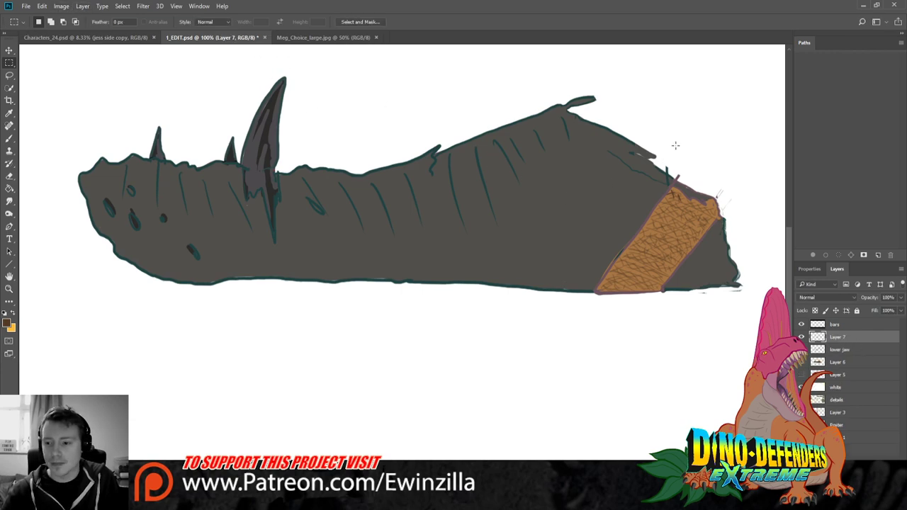
key("i")
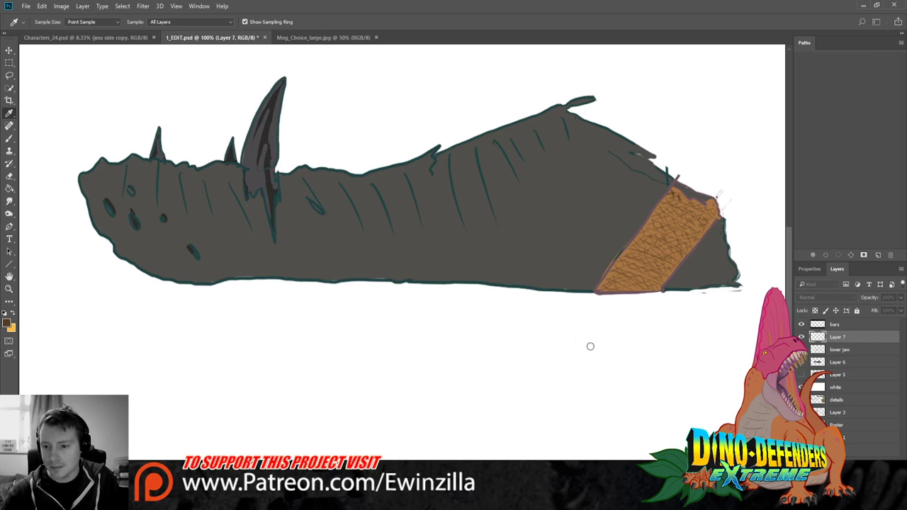
key("m")
key("x")
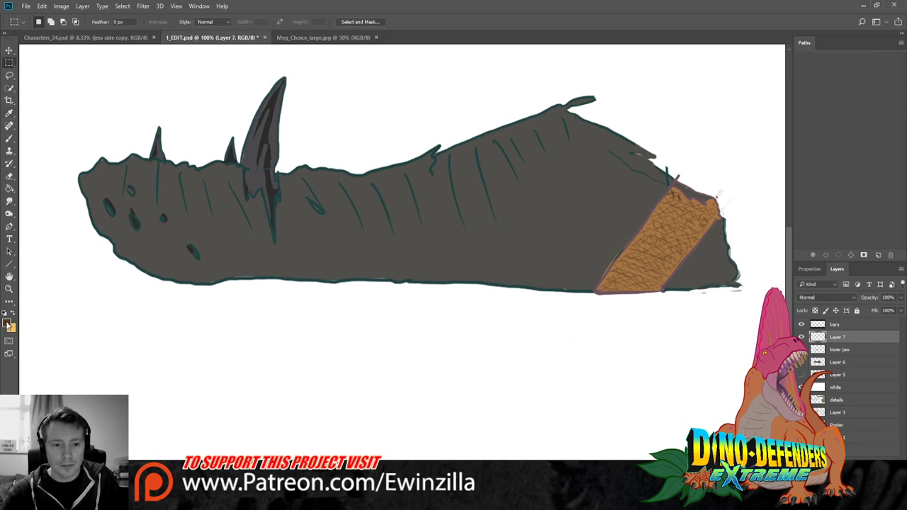
key("i")
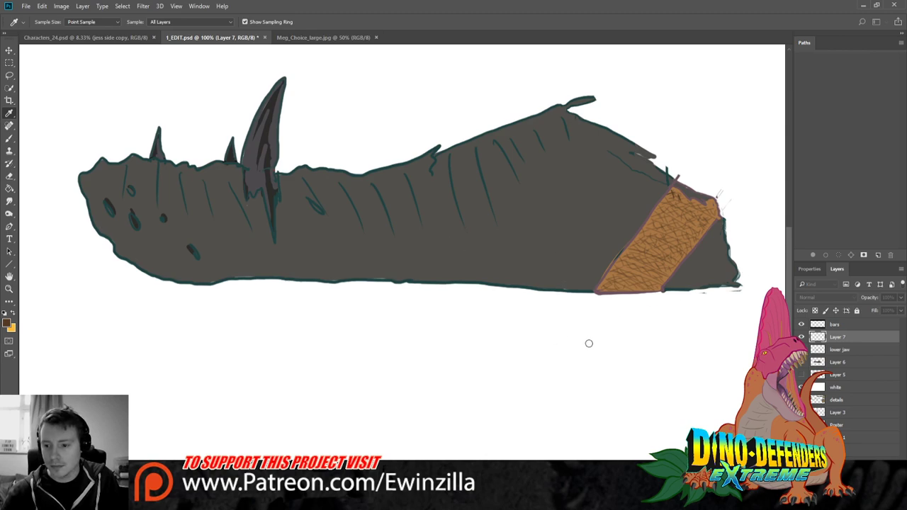
key("m")
key("m")
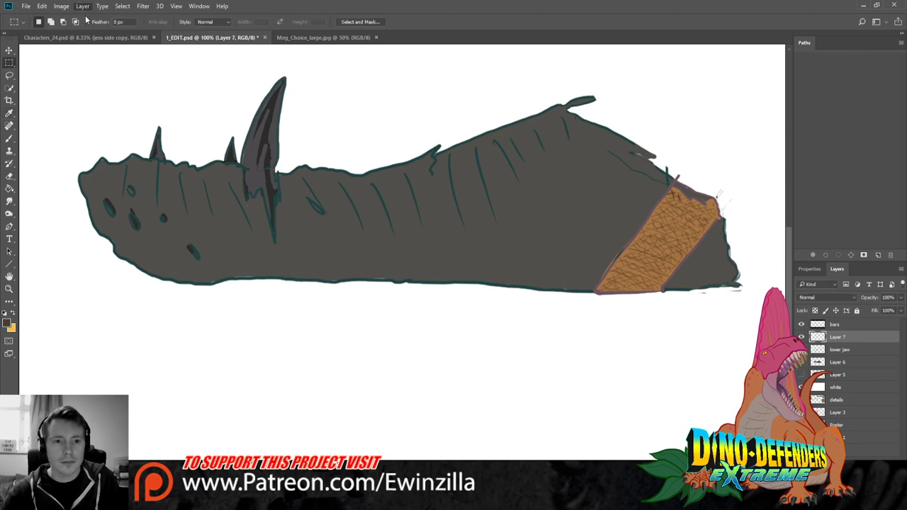
Paint small dark scales over the jaw's front end with a small brush at 46% opacity, comparing them with the head on Layer 5
left_click(9, 138)
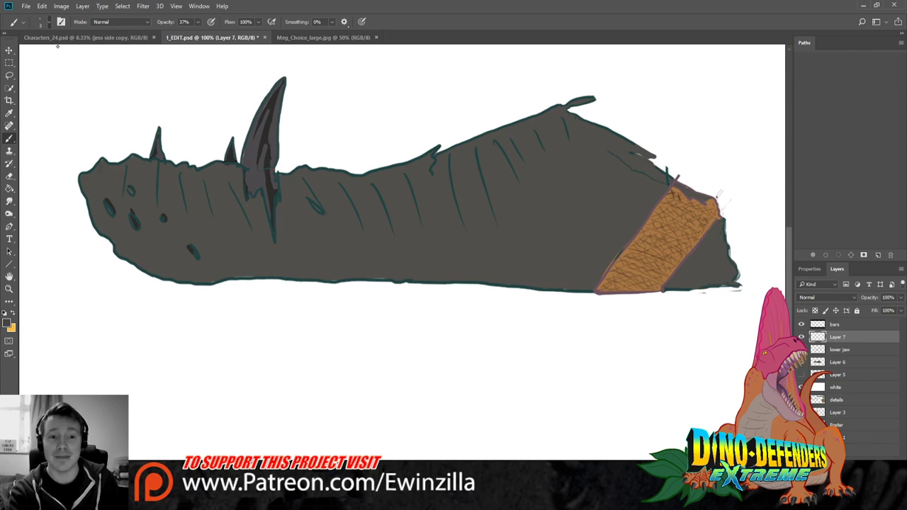
key("bracketright")
key("bracketright")
key("bracketright")
key("bracketright")
key("bracketright")
key("bracketright")
key("bracketright")
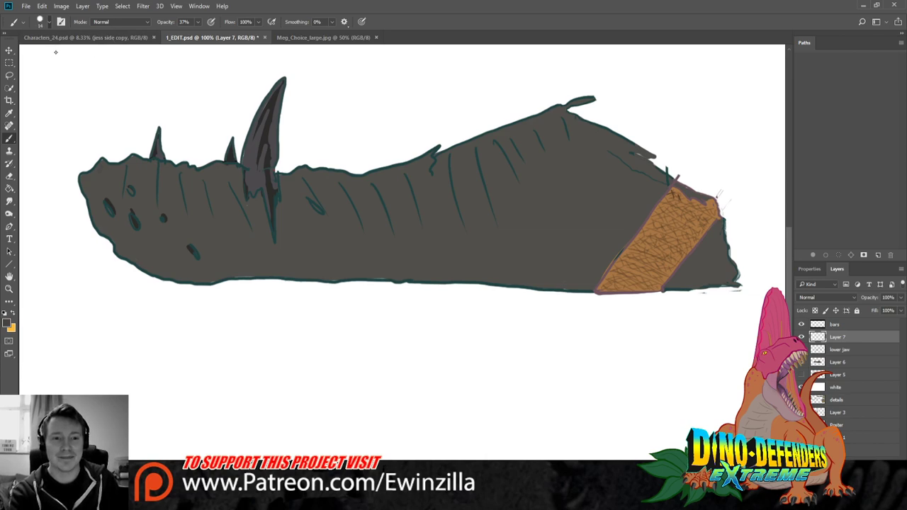
key("bracketleft")
key("bracketright")
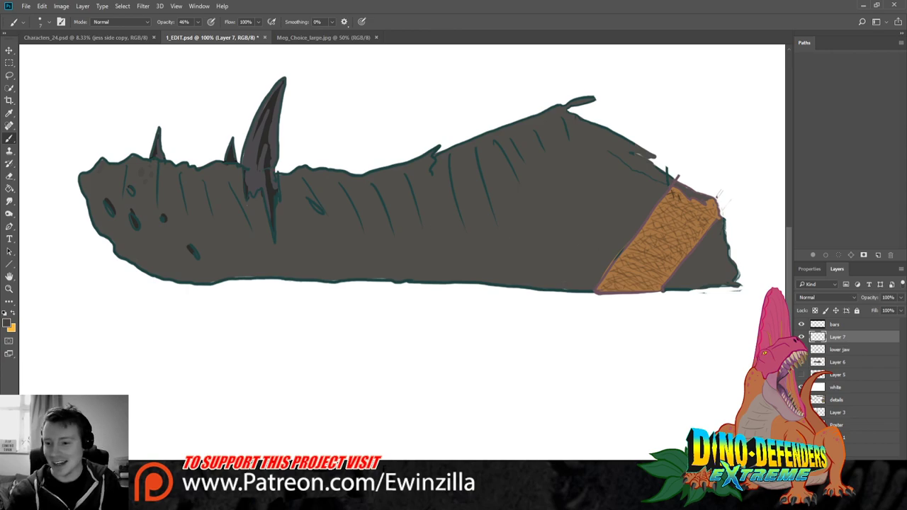
left_click(802, 375)
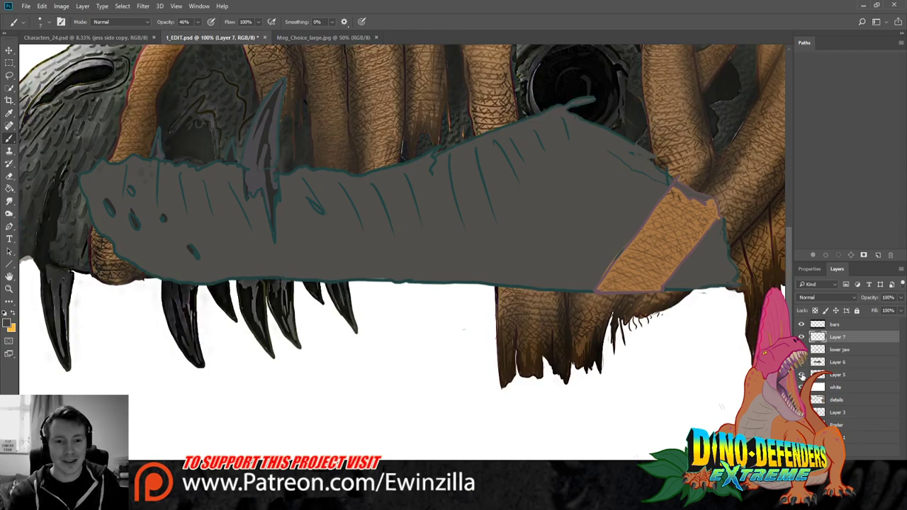
left_click(802, 375)
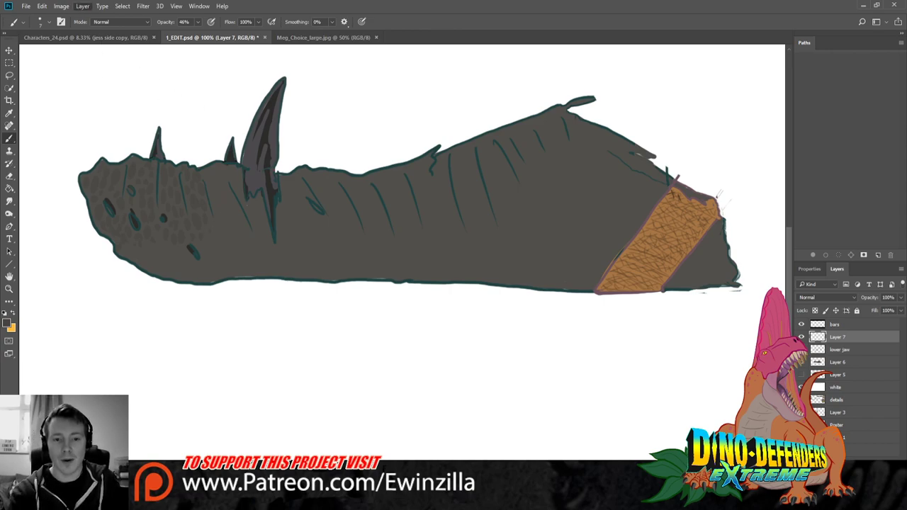
Apply Bevel & Emboss to the scale layer and extend the scales down the chin and back to the large tooth
left_click(235, 115)
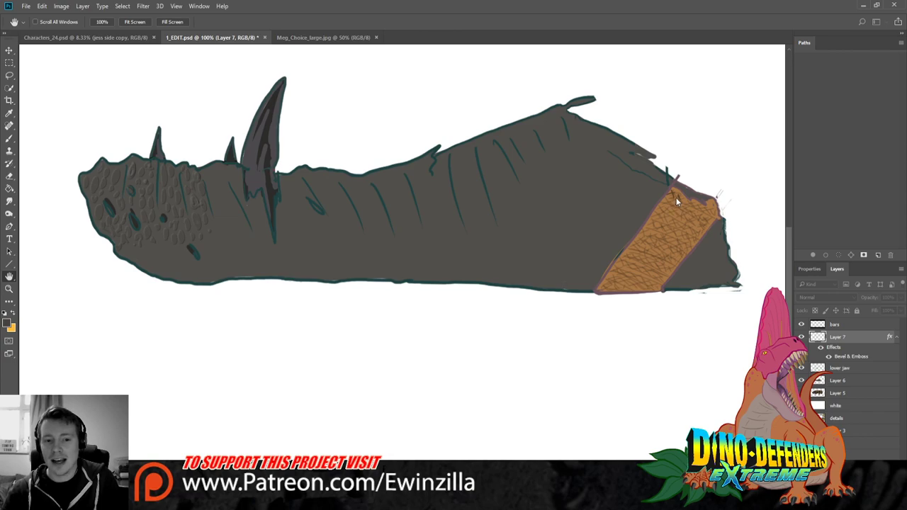
key("b")
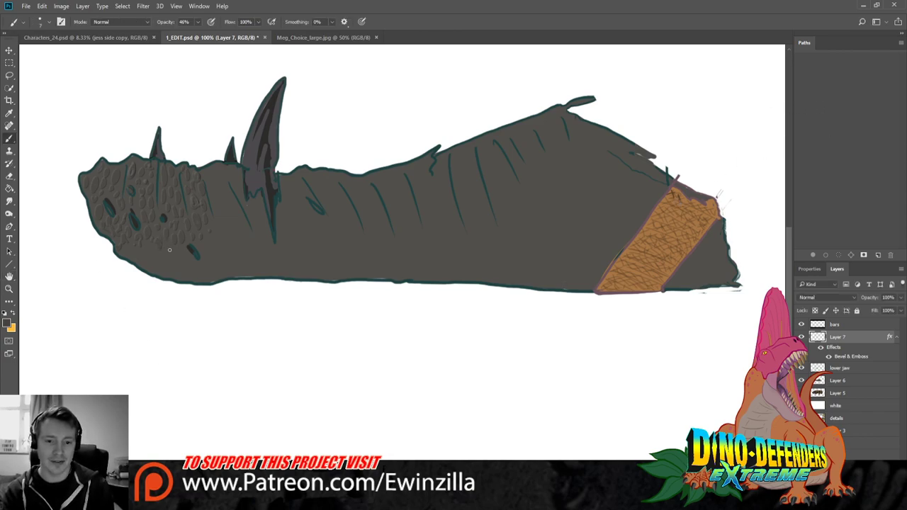
mouse_move(170, 249)
left_mouse_down()
mouse_move(193, 257)
mouse_move(150, 253)
left_mouse_up()
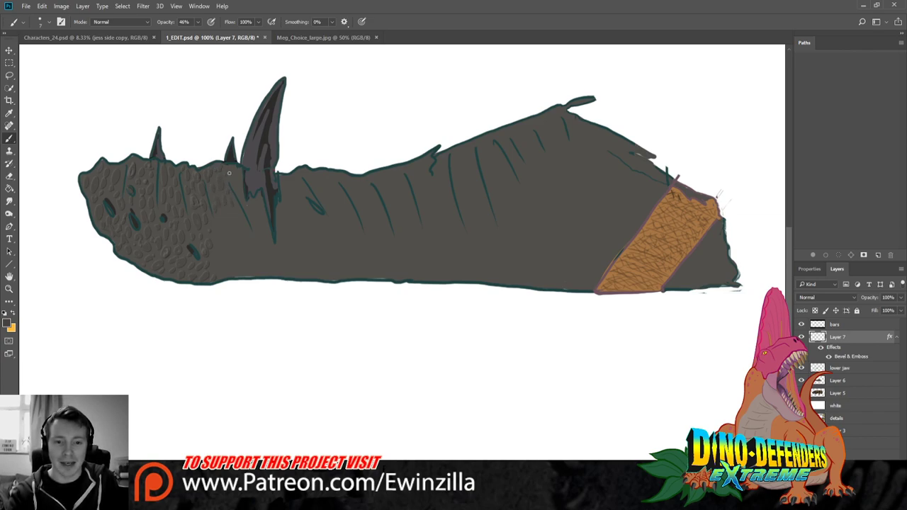
mouse_move(242, 189)
left_mouse_down()
mouse_move(249, 208)
mouse_move(267, 214)
left_mouse_up()
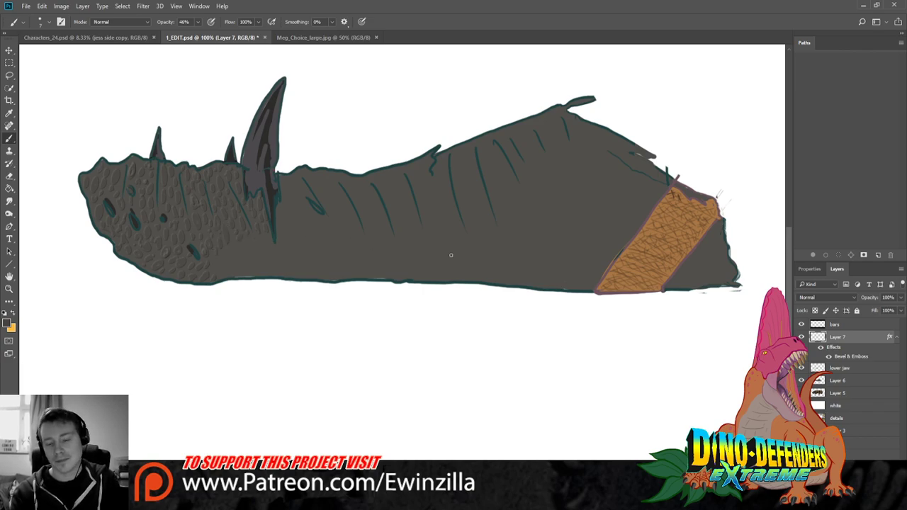
Adjust the scale layer's Bevel & Emboss for stronger relief against the head on Layer 5, and hide Layer 5
left_click(801, 393)
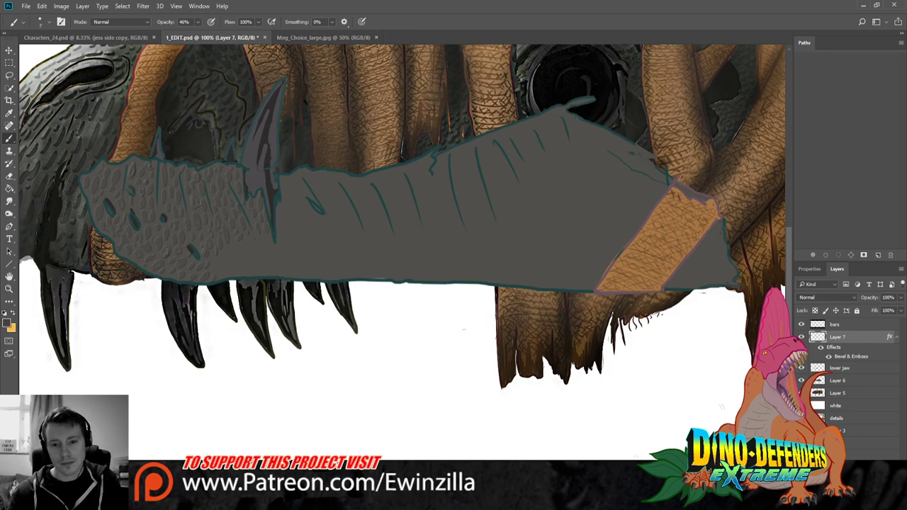
key("h")
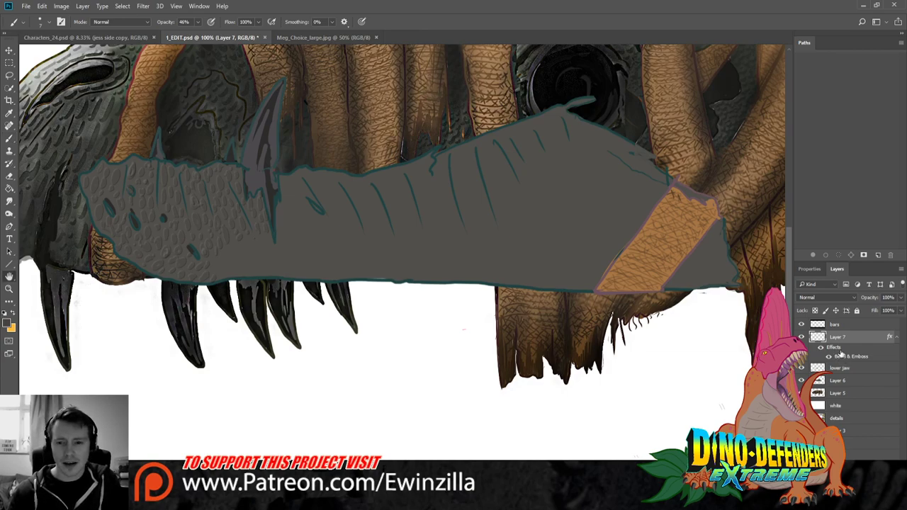
double_click(841, 356)
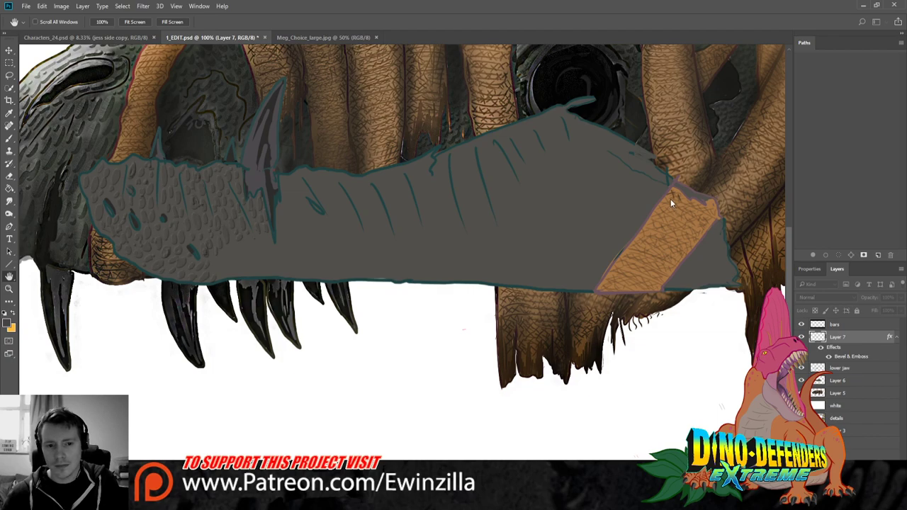
left_click(674, 235)
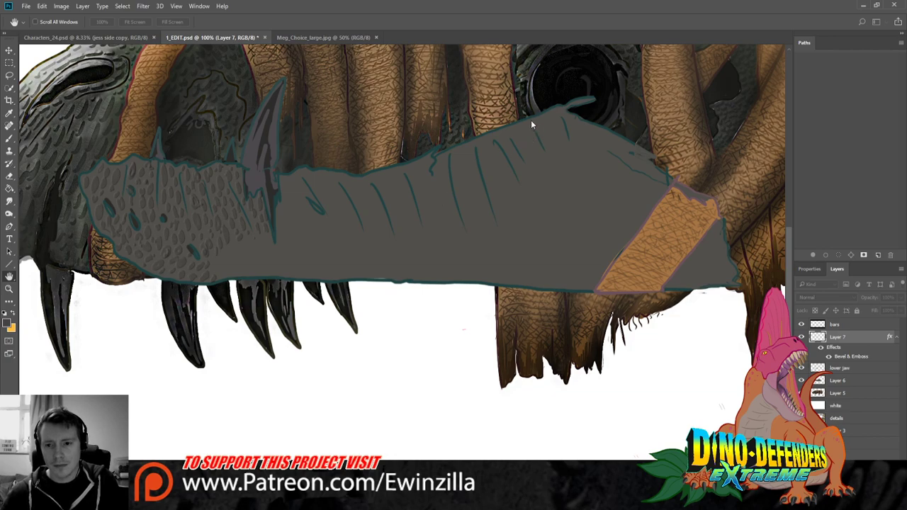
key("Return")
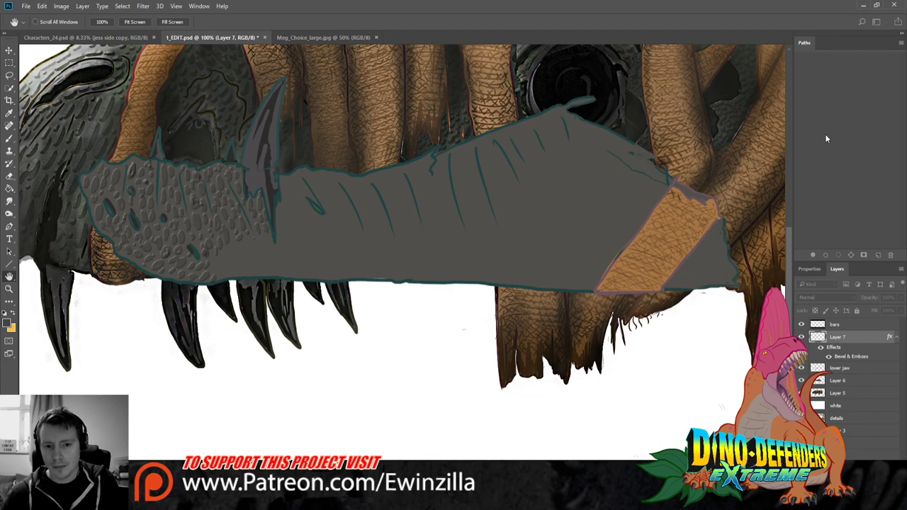
left_click(803, 393)
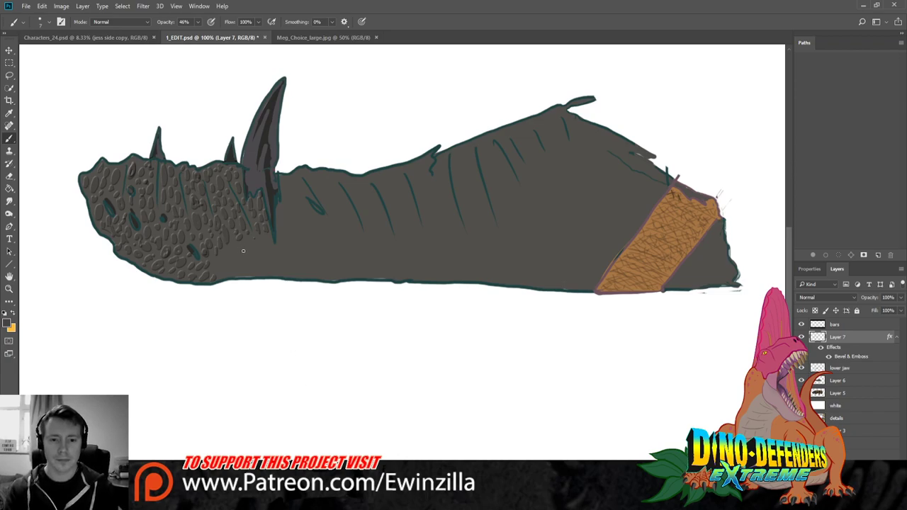
Paint a few scales below the large tooth, a cluster of large scales at the jaw's rear, and small ones along the wrap's front edge
mouse_move(246, 249)
left_mouse_down()
mouse_move(268, 241)
mouse_move(258, 251)
left_mouse_up()
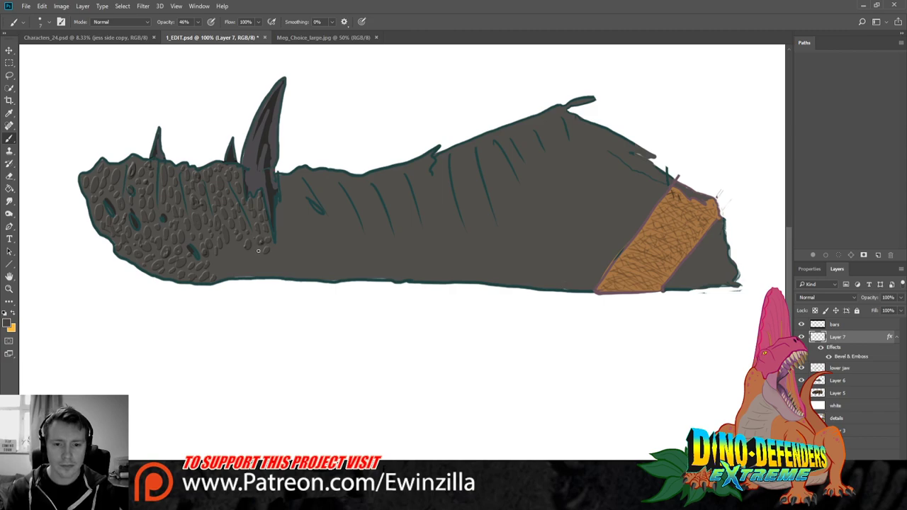
left_click(258, 250)
mouse_move(565, 168)
left_mouse_down()
mouse_move(569, 194)
mouse_move(571, 169)
mouse_move(558, 199)
mouse_move(582, 167)
mouse_move(571, 152)
mouse_move(592, 176)
mouse_move(601, 162)
mouse_move(602, 171)
mouse_move(601, 141)
mouse_move(595, 188)
mouse_move(592, 180)
mouse_move(591, 192)
mouse_move(596, 184)
mouse_move(580, 191)
mouse_move(597, 203)
mouse_move(585, 197)
mouse_move(584, 211)
mouse_move(588, 203)
mouse_move(575, 199)
mouse_move(606, 199)
mouse_move(602, 207)
mouse_move(613, 174)
mouse_move(602, 202)
mouse_move(631, 184)
mouse_move(611, 166)
mouse_move(614, 177)
mouse_move(615, 165)
mouse_move(632, 175)
mouse_move(638, 167)
mouse_move(629, 163)
mouse_move(656, 173)
mouse_move(662, 181)
mouse_move(643, 172)
mouse_move(659, 190)
left_mouse_up()
left_click_drag(614, 254, 601, 279)
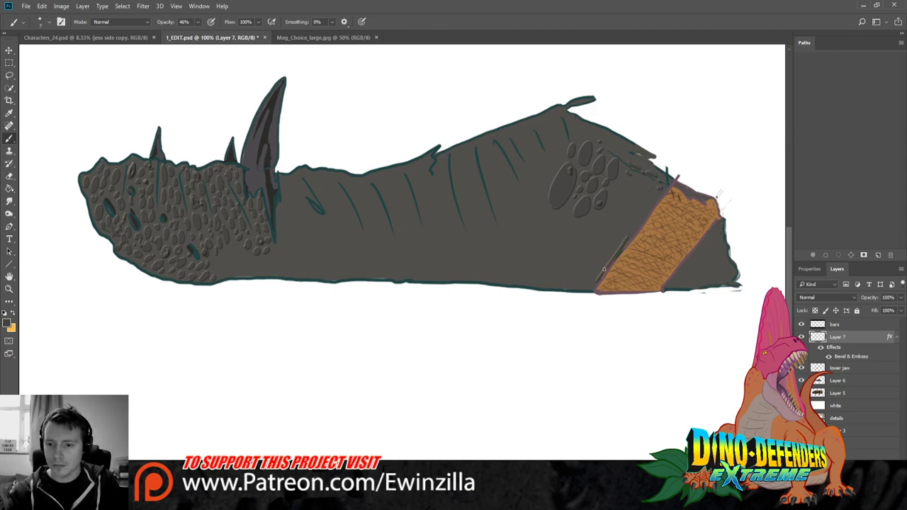
mouse_move(633, 232)
left_mouse_down()
mouse_move(592, 287)
mouse_move(573, 285)
left_mouse_up()
left_click_drag(570, 285, 591, 280)
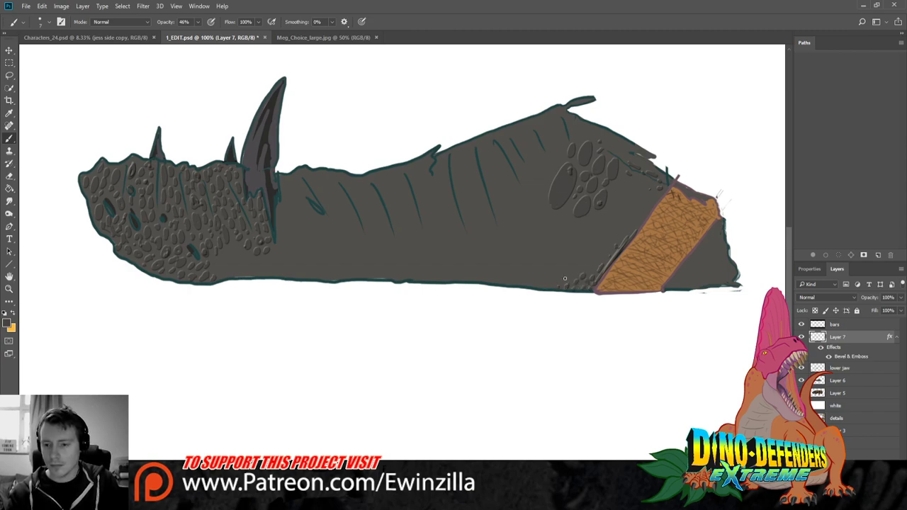
Continue the small scales along the lower edge and behind the large tooth, and paint a ridge on the jaw's upper edge
left_click_drag(224, 274, 258, 276)
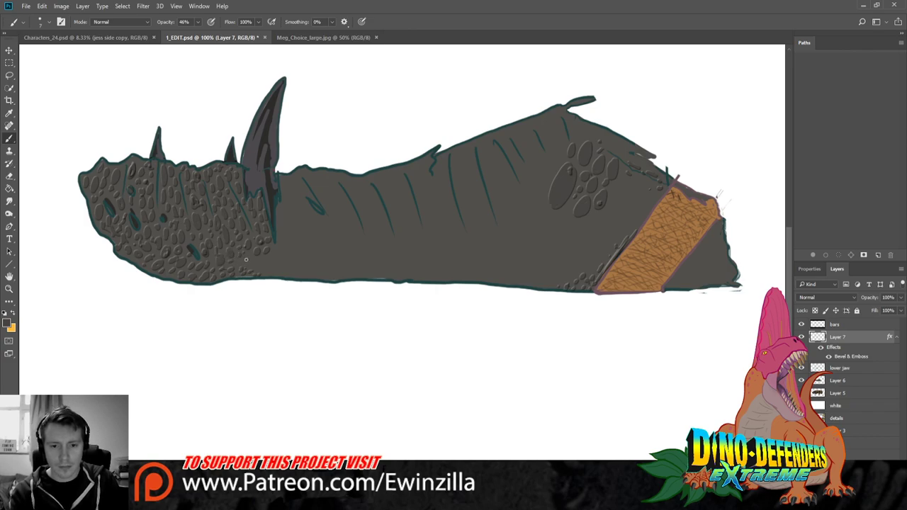
mouse_move(281, 175)
left_mouse_down()
mouse_move(282, 200)
mouse_move(302, 186)
mouse_move(304, 201)
left_mouse_up()
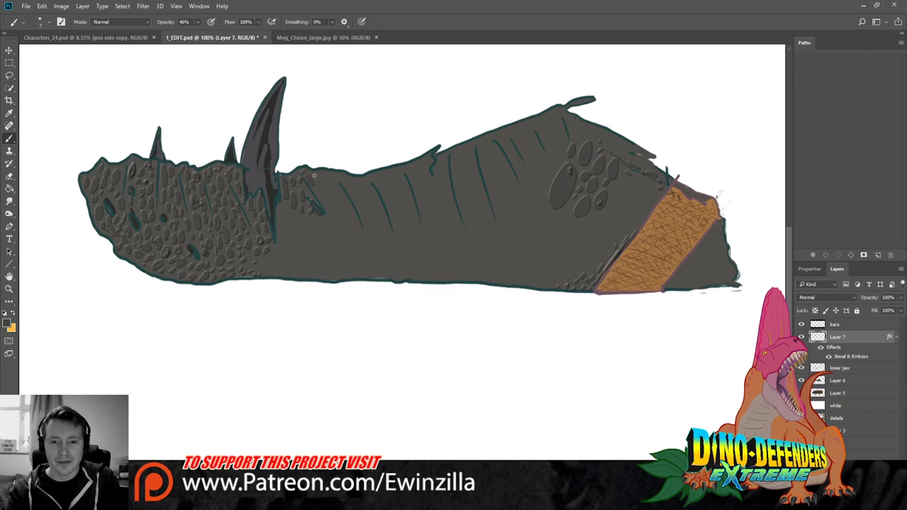
left_click_drag(328, 173, 359, 177)
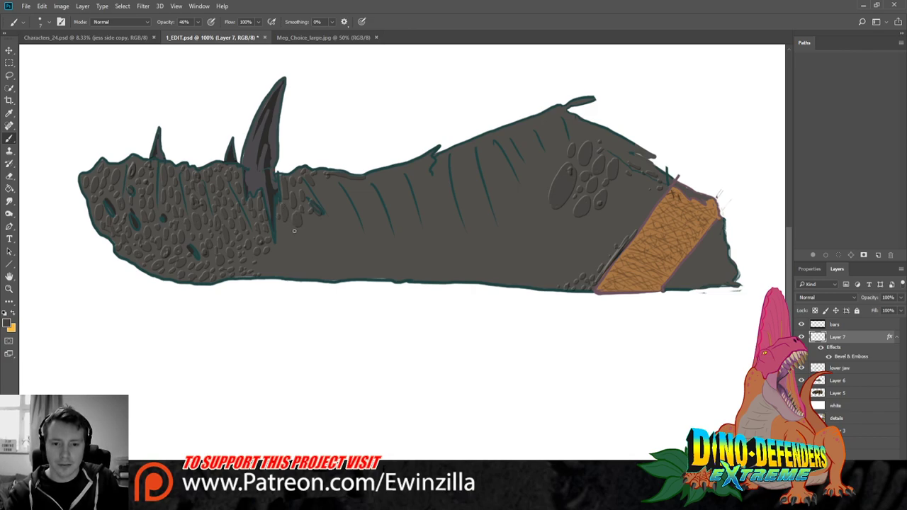
mouse_move(283, 250)
left_mouse_down()
mouse_move(282, 235)
mouse_move(295, 235)
left_mouse_up()
left_click_drag(277, 268, 288, 259)
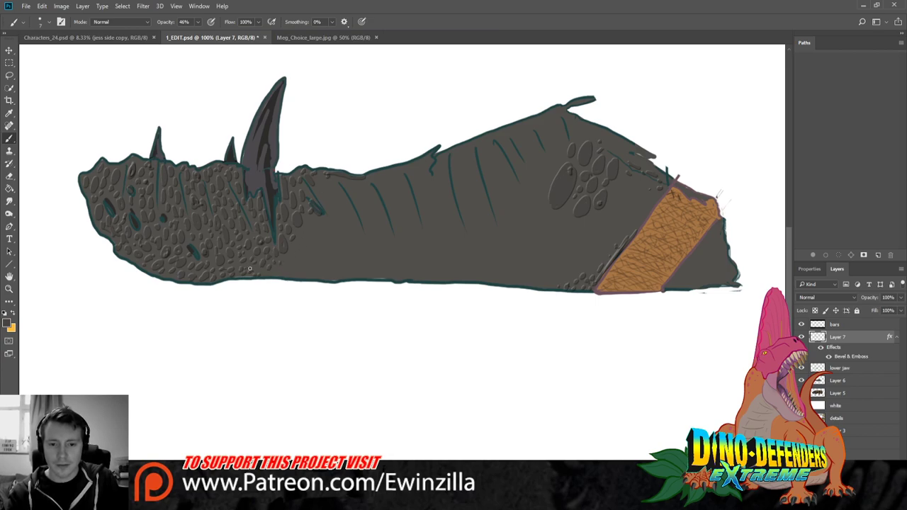
Expand the rear cluster with more large scales towards the wrap and smaller ones up towards the jaw's hump
mouse_move(564, 221)
left_mouse_down()
mouse_move(551, 217)
mouse_move(553, 234)
mouse_move(564, 226)
mouse_move(510, 229)
mouse_move(528, 207)
mouse_move(521, 221)
mouse_move(533, 213)
left_mouse_up()
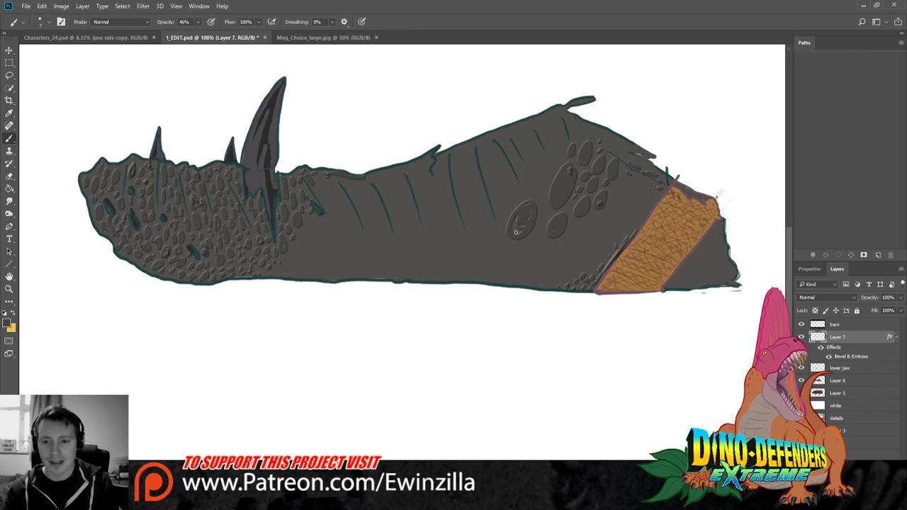
mouse_move(515, 232)
left_mouse_down()
mouse_move(525, 226)
mouse_move(514, 231)
left_mouse_up()
mouse_move(539, 182)
left_mouse_down()
mouse_move(532, 187)
mouse_move(541, 178)
left_mouse_up()
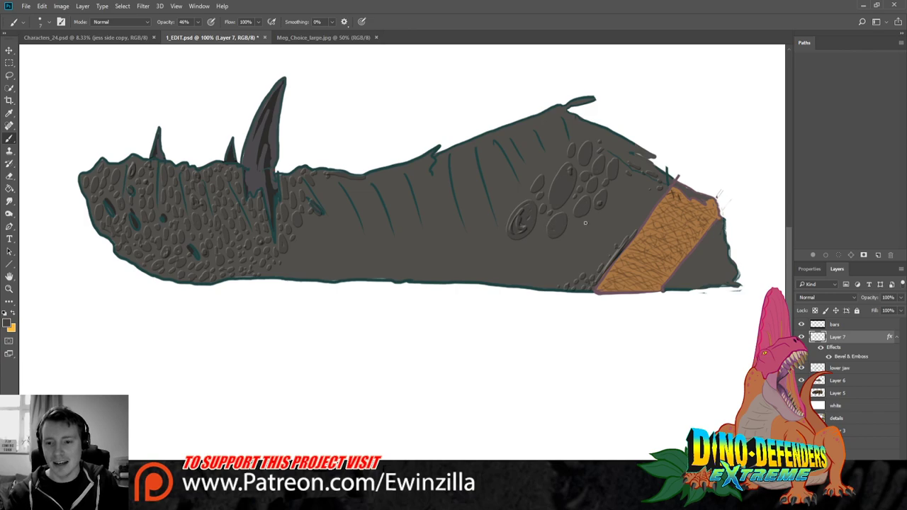
mouse_move(579, 225)
left_mouse_down()
mouse_move(573, 235)
mouse_move(594, 218)
mouse_move(617, 219)
left_mouse_up()
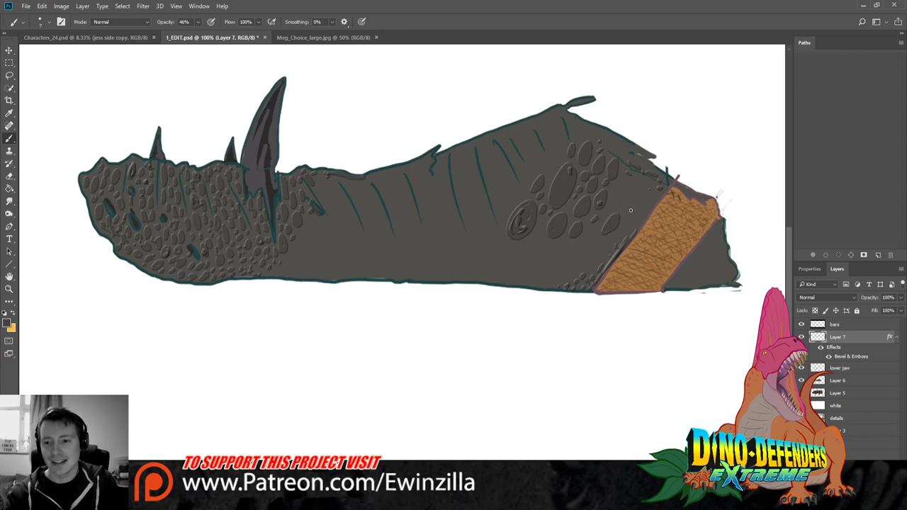
mouse_move(631, 210)
left_mouse_down()
mouse_move(627, 224)
mouse_move(632, 207)
left_mouse_up()
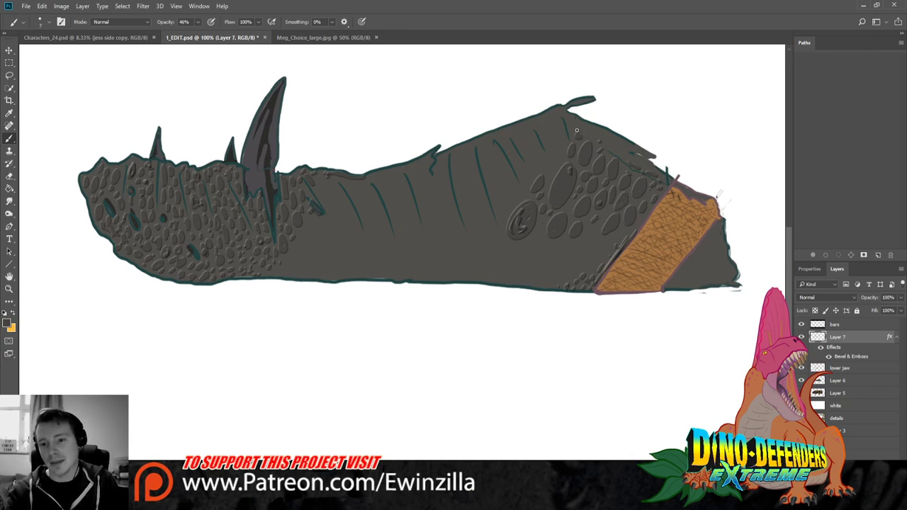
left_click_drag(562, 144, 561, 148)
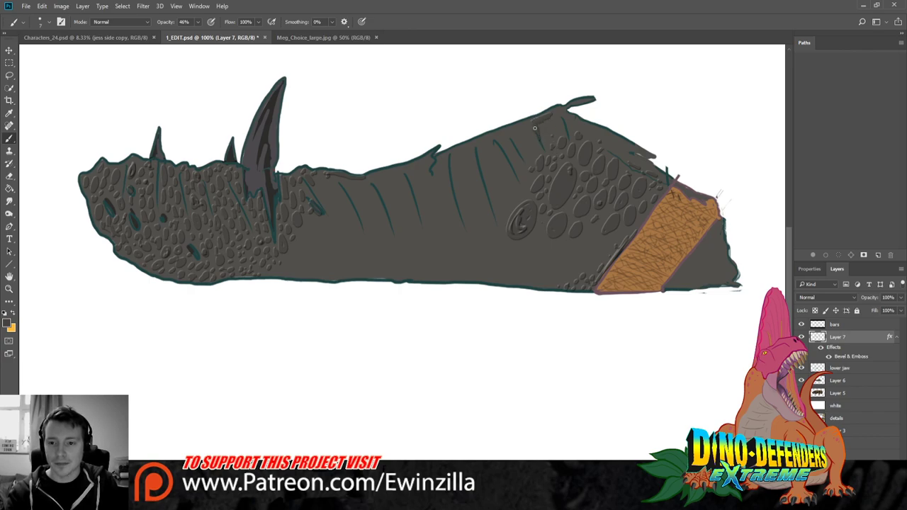
Paint blocky scales below the jaw's hump, small ones near the large rear scale, and a few behind the wrap
mouse_move(534, 141)
left_mouse_down()
mouse_move(514, 135)
mouse_move(526, 127)
mouse_move(509, 134)
mouse_move(527, 157)
mouse_move(567, 135)
left_mouse_up()
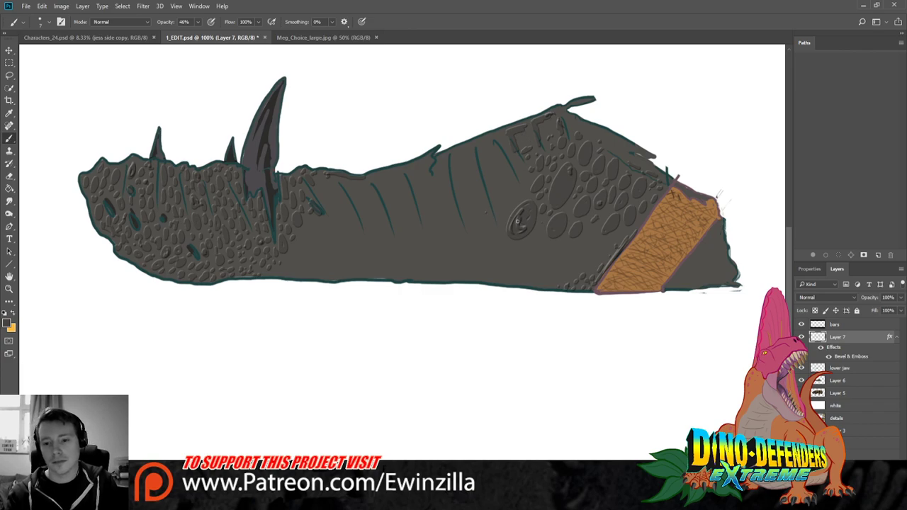
mouse_move(510, 224)
left_mouse_down()
mouse_move(505, 207)
mouse_move(509, 214)
mouse_move(523, 205)
left_mouse_up()
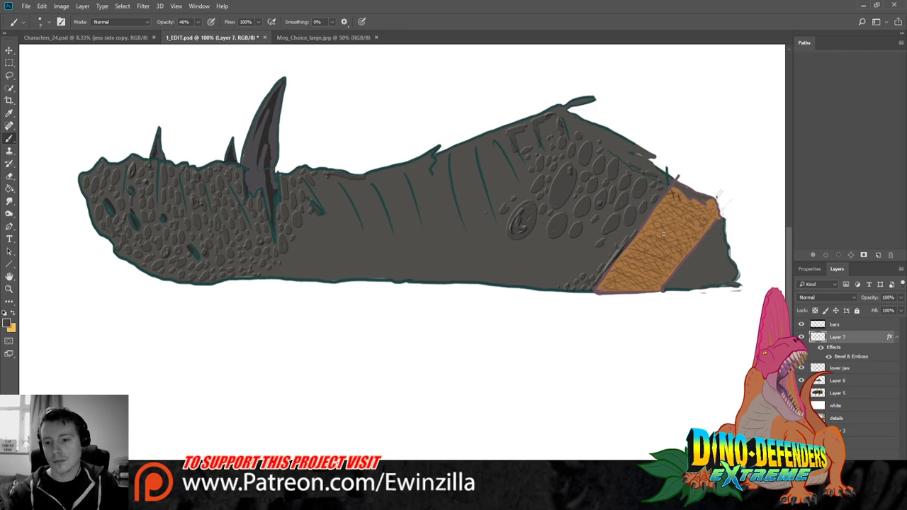
left_click_drag(713, 239, 718, 230)
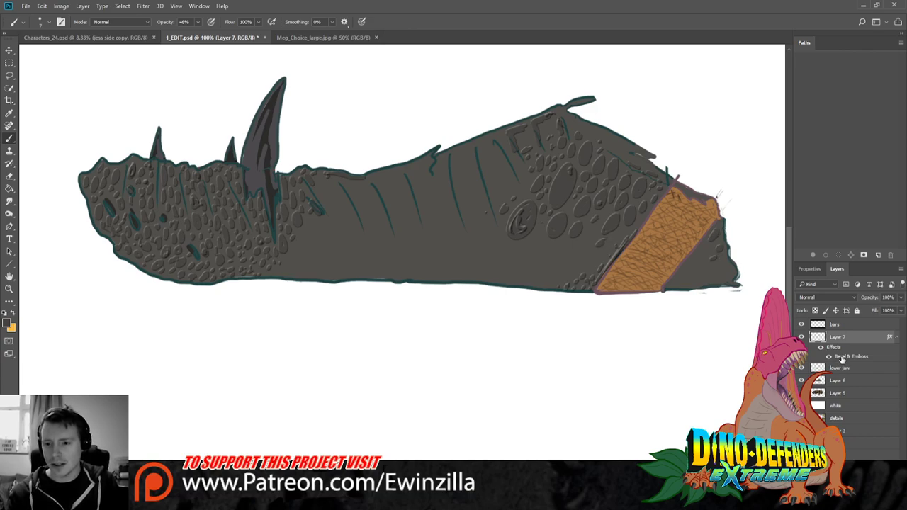
Adjust Layer 7's Bevel & Emboss to give the jaw scales a softer, darker relief
key("space")
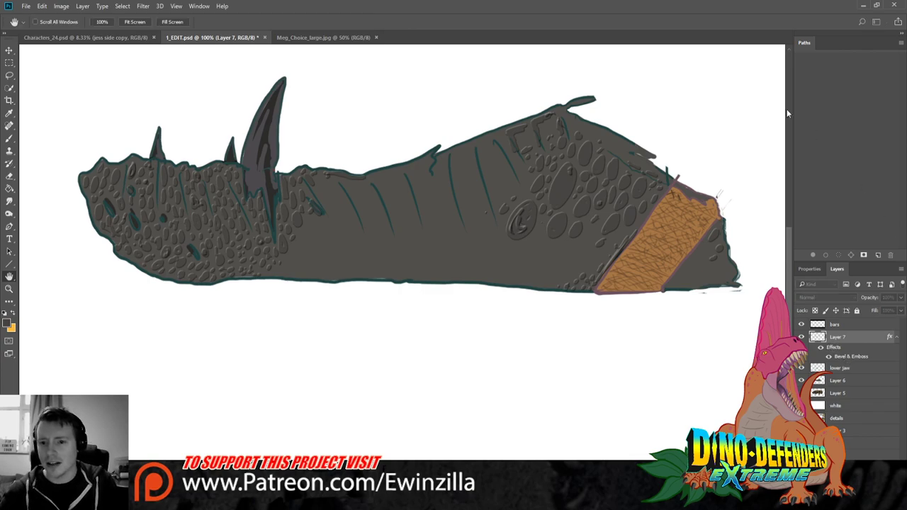
left_click(320, 283)
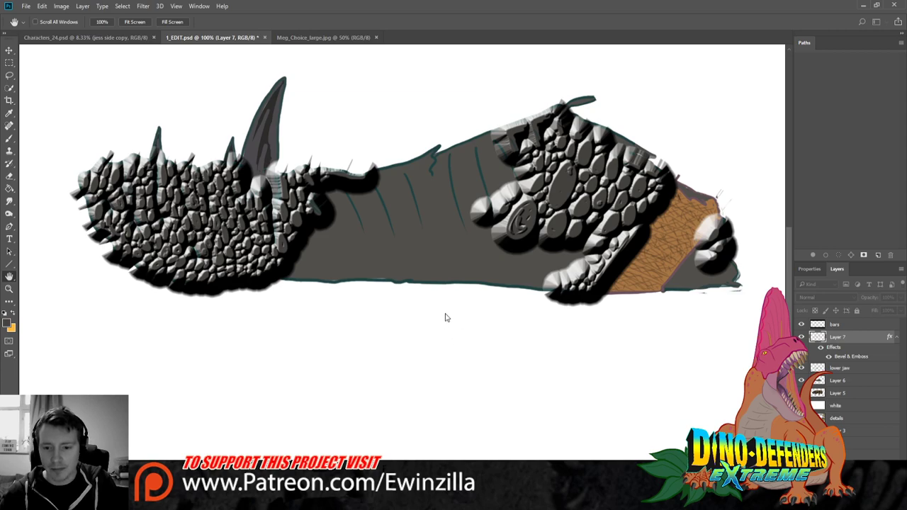
key("ctrl+z")
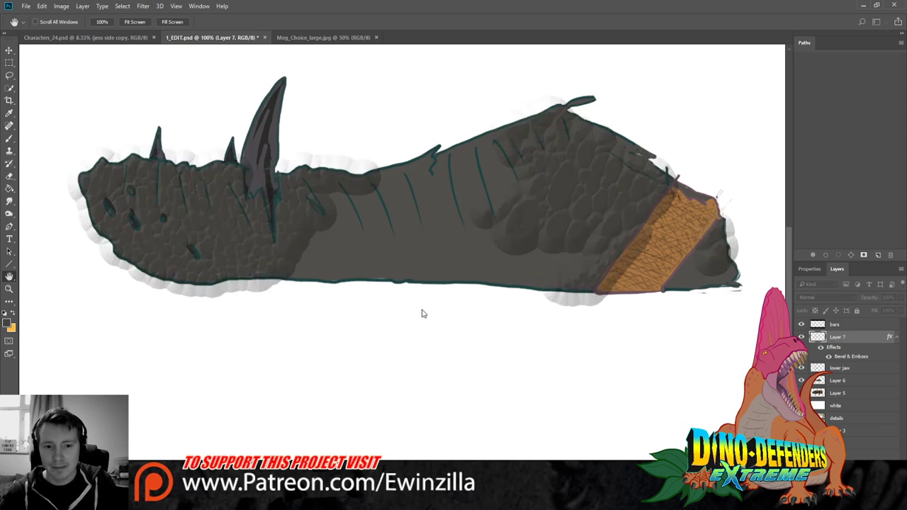
key("ctrl+z")
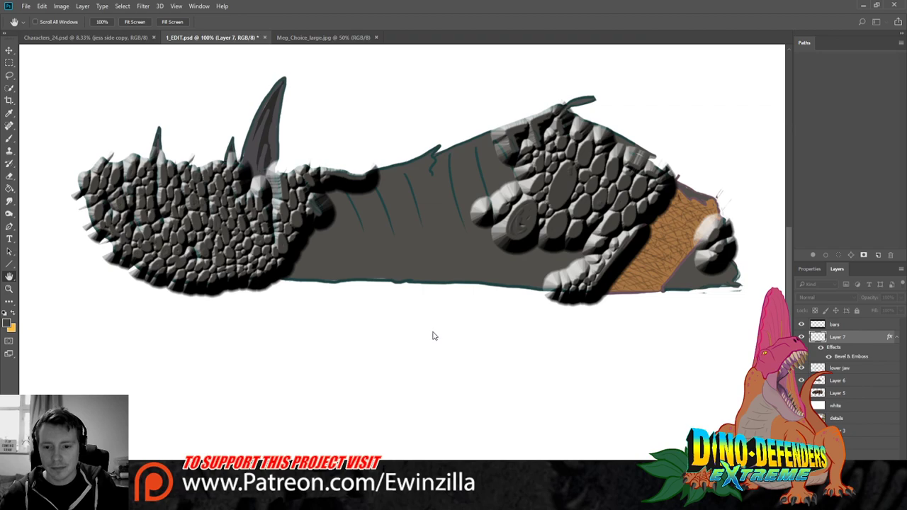
key("ctrl+z")
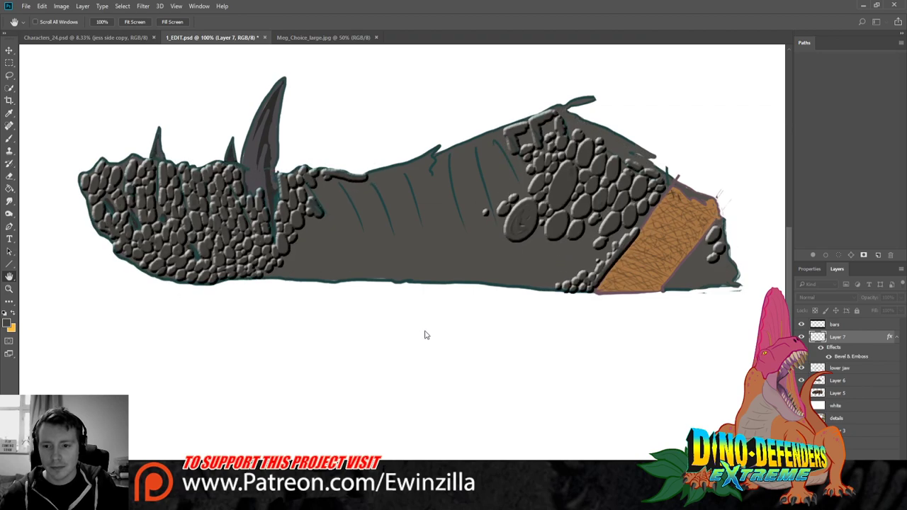
key("ctrl+z")
key("ctrl+z")
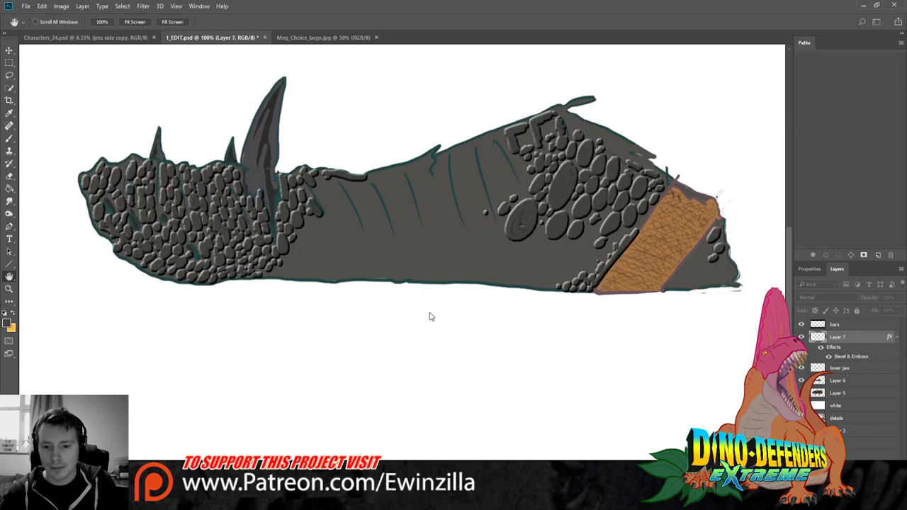
key("ctrl+z")
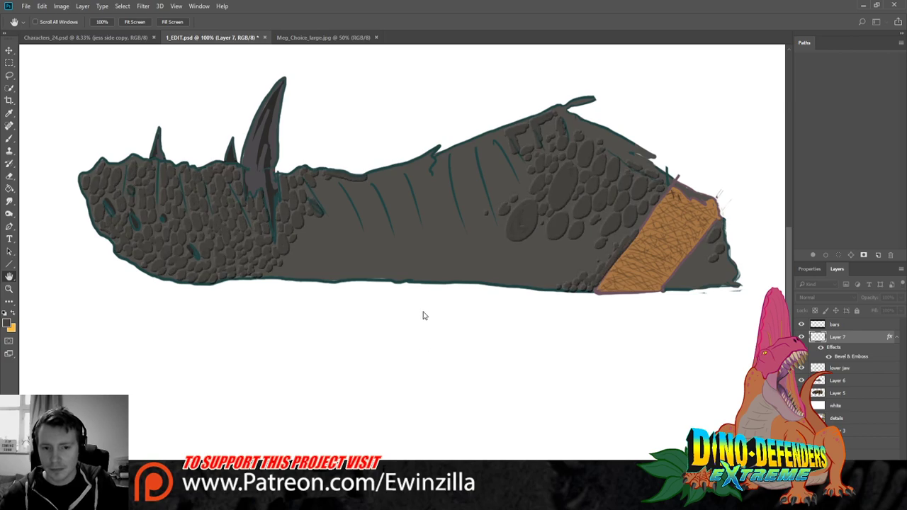
Fill the jaw end behind the wrap with scales and add small scales along the lower edge in front of the wrap
key("b")
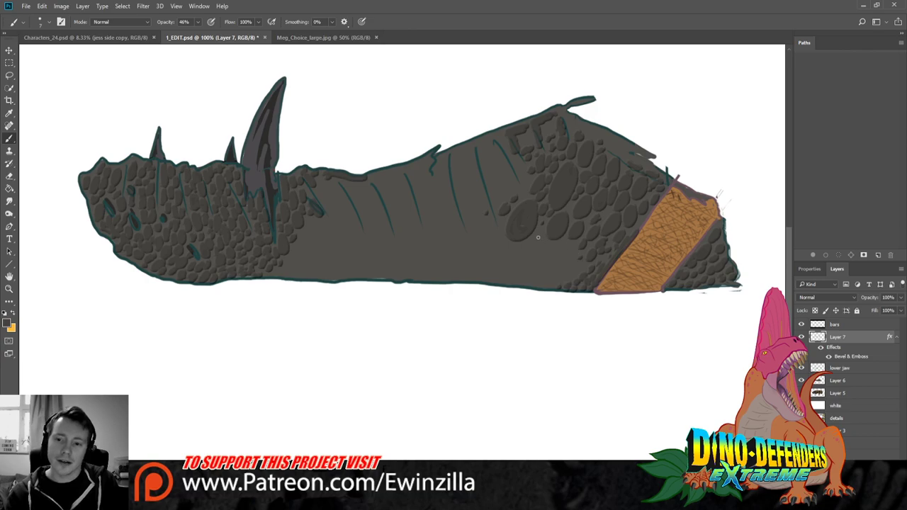
left_click(557, 277)
left_click(548, 285)
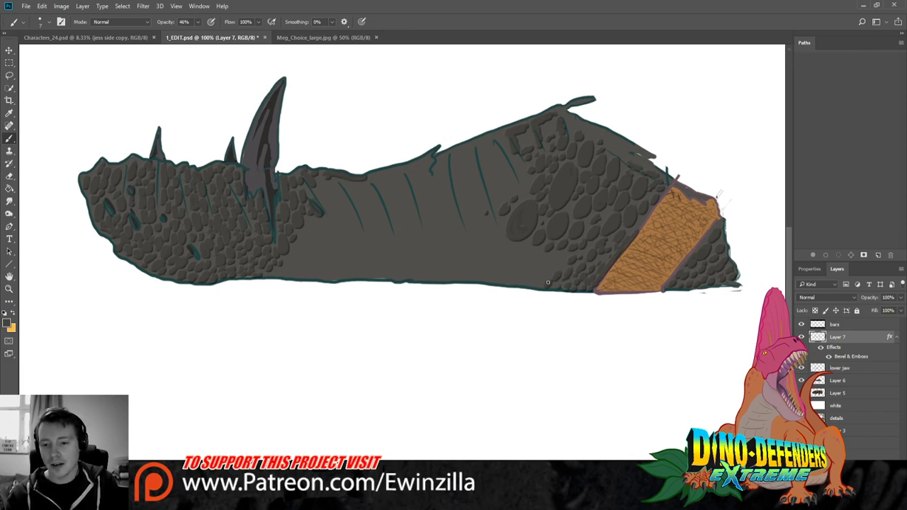
left_click(527, 281)
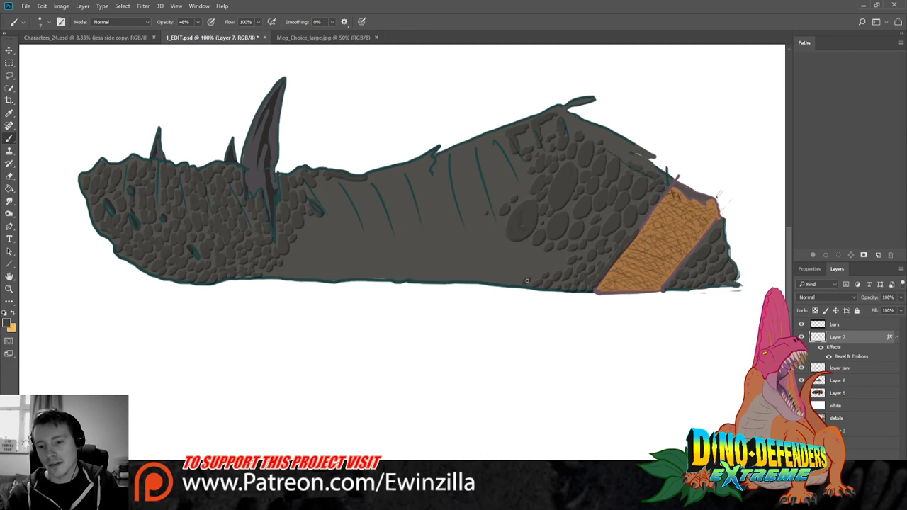
left_click(538, 276)
left_click(516, 282)
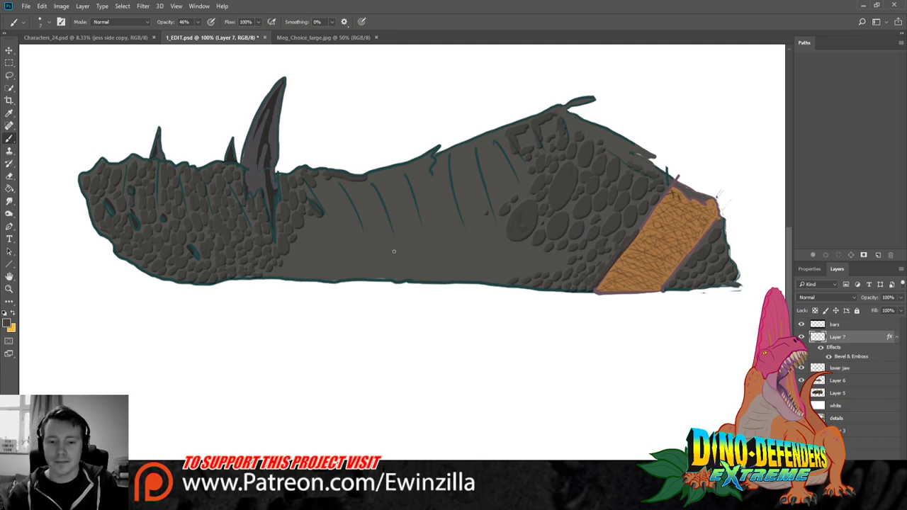
Paint small scales along the jaw's lower edge, from below the large tooth back towards the middle
left_click_drag(280, 272, 304, 277)
left_click_drag(312, 278, 317, 278)
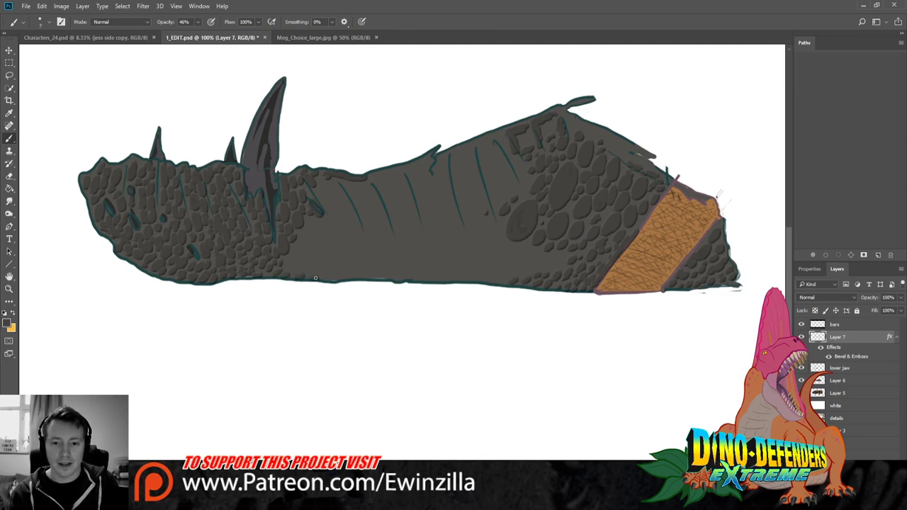
left_click(269, 274)
left_click(295, 273)
left_click(301, 273)
left_click(314, 274)
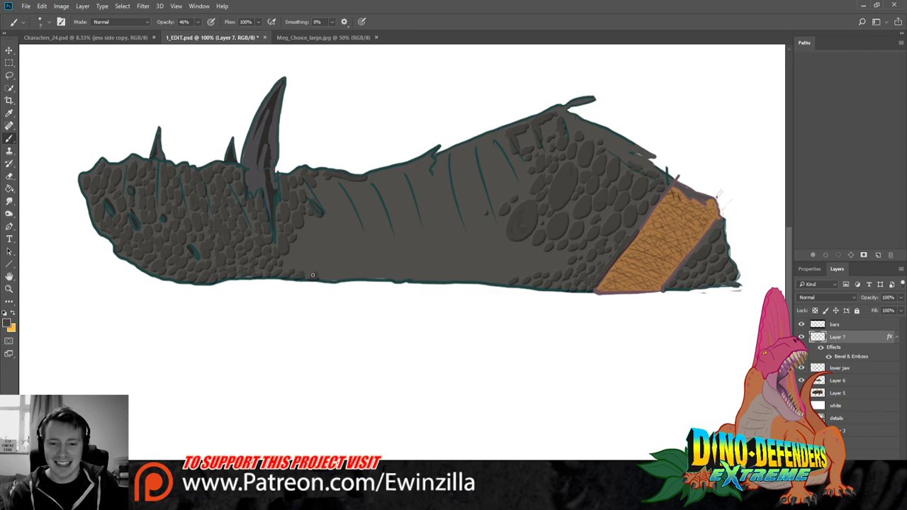
left_click(310, 275)
left_click(324, 279)
left_click(334, 280)
left_click(351, 279)
left_click(363, 278)
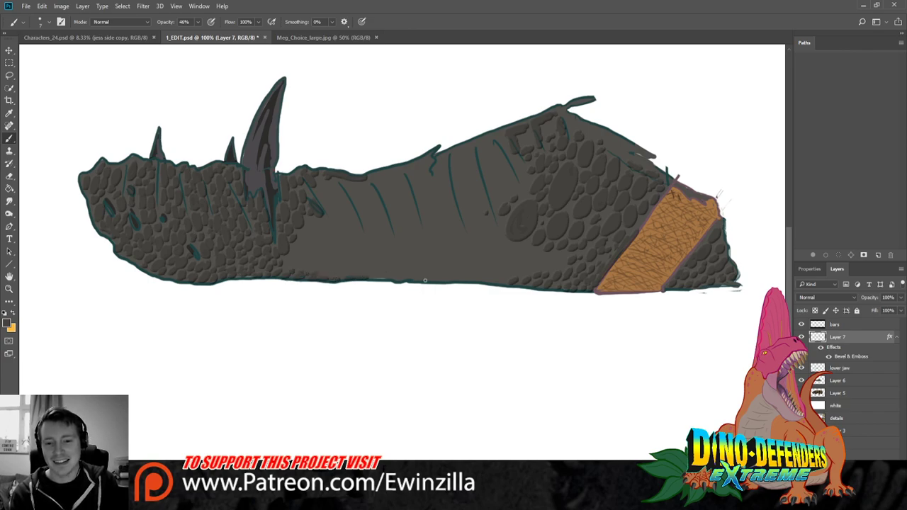
Continue the row of small scales along the lower edge from the jaw's middle to the rear cluster
left_click(383, 277)
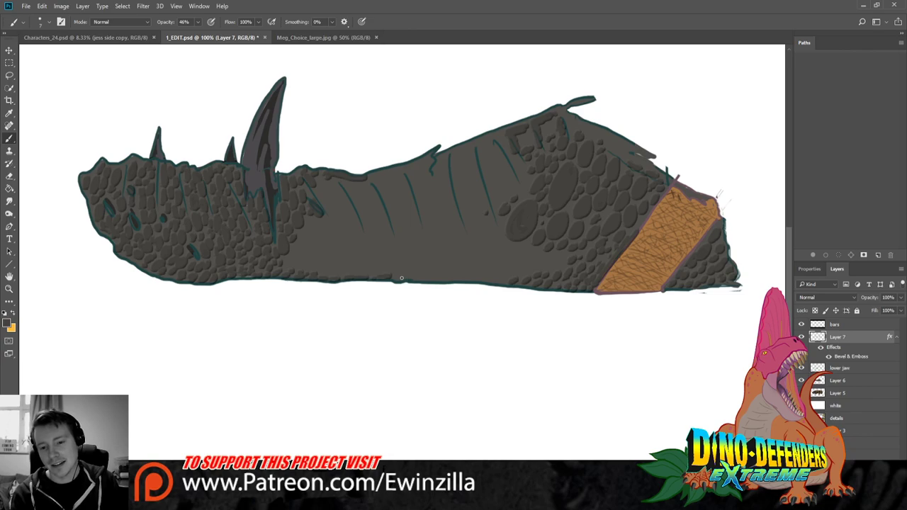
left_click(401, 280)
left_click(418, 279)
left_click(432, 279)
left_click(448, 280)
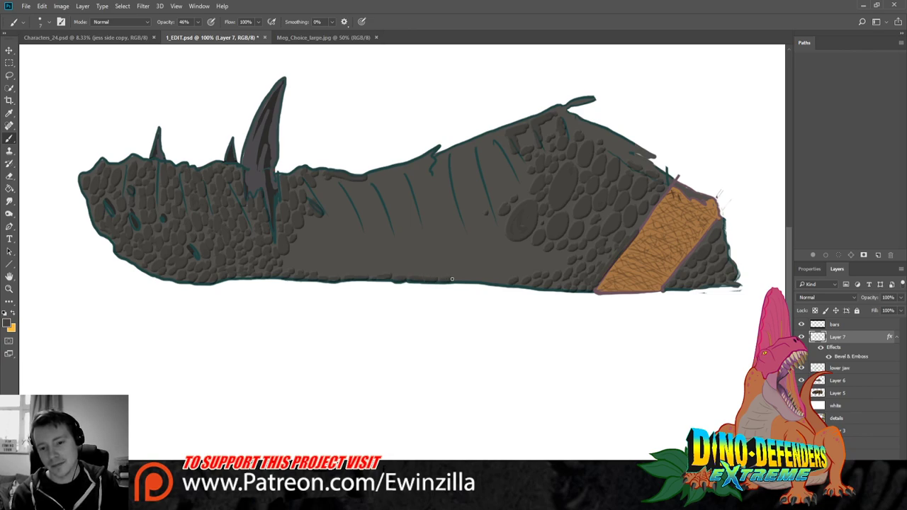
left_click(459, 281)
left_click(474, 281)
left_click(490, 281)
left_click(501, 282)
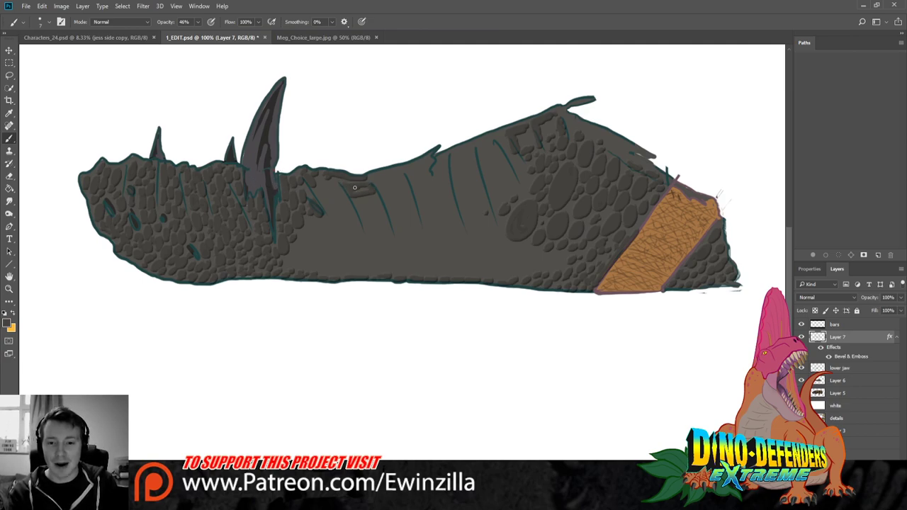
Paint long, blocky scales beneath the jaw's upper edge, from behind the large tooth up to the hump
mouse_move(377, 179)
left_mouse_down()
mouse_move(398, 174)
mouse_move(388, 187)
left_mouse_up()
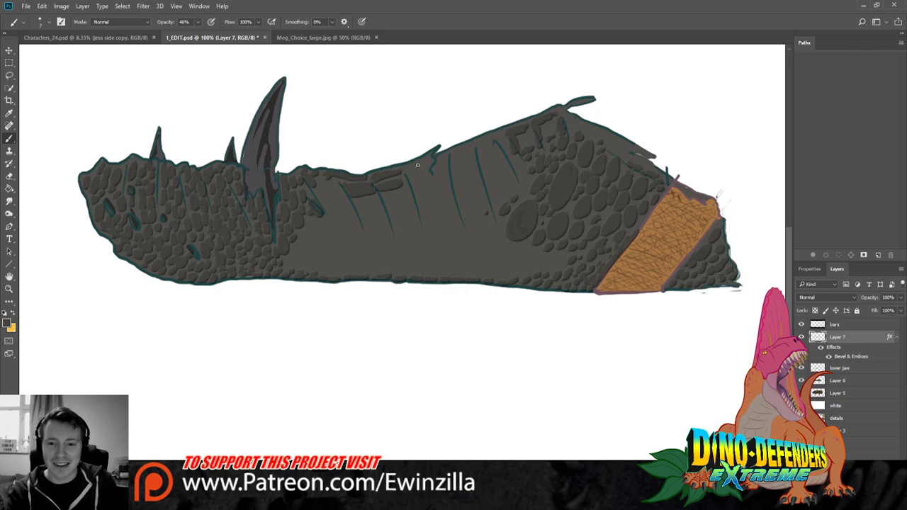
mouse_move(410, 170)
left_mouse_down()
mouse_move(431, 154)
mouse_move(430, 179)
mouse_move(430, 164)
mouse_move(416, 163)
mouse_move(454, 159)
mouse_move(439, 157)
mouse_move(447, 156)
mouse_move(479, 163)
mouse_move(465, 148)
mouse_move(455, 155)
mouse_move(465, 162)
mouse_move(471, 148)
mouse_move(494, 151)
mouse_move(492, 137)
mouse_move(482, 141)
mouse_move(509, 150)
left_mouse_up()
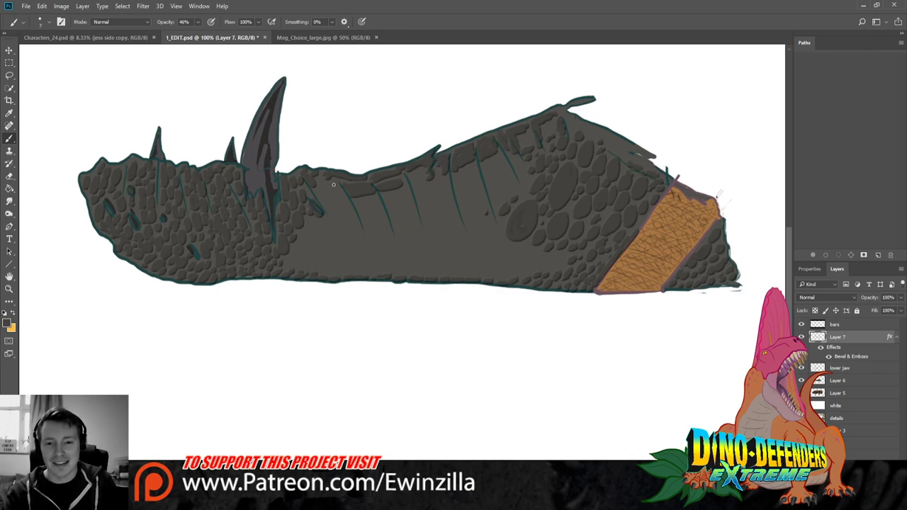
mouse_move(320, 181)
left_mouse_down()
mouse_move(325, 197)
mouse_move(344, 202)
left_mouse_up()
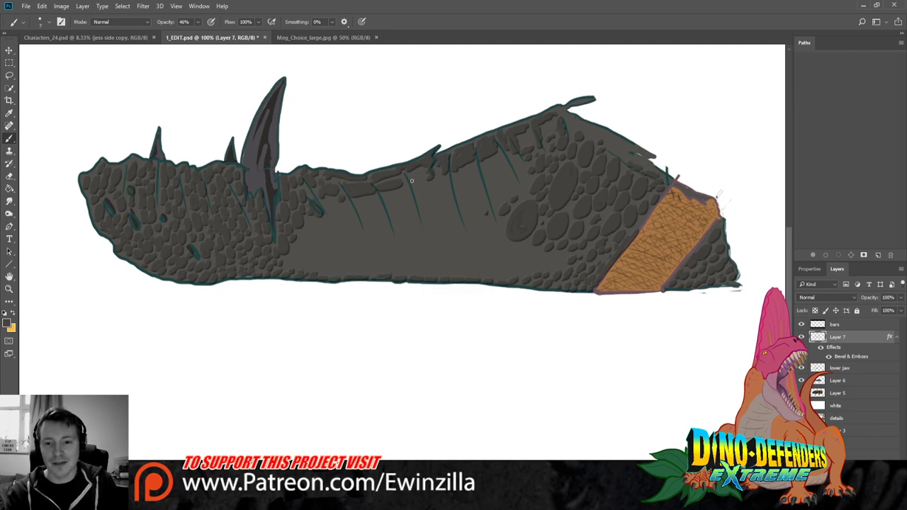
left_click_drag(414, 172, 422, 185)
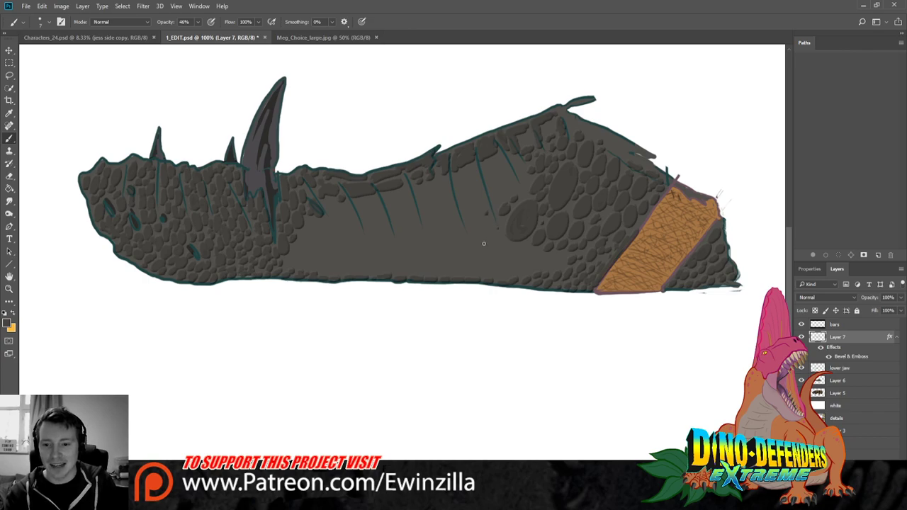
Extend the rear cluster forward and down to the lower edge, and cover the slope behind the hump with scales
mouse_move(484, 244)
left_mouse_down()
mouse_move(499, 226)
mouse_move(503, 247)
mouse_move(561, 256)
mouse_move(558, 265)
mouse_move(528, 271)
mouse_move(539, 265)
mouse_move(499, 272)
left_mouse_up()
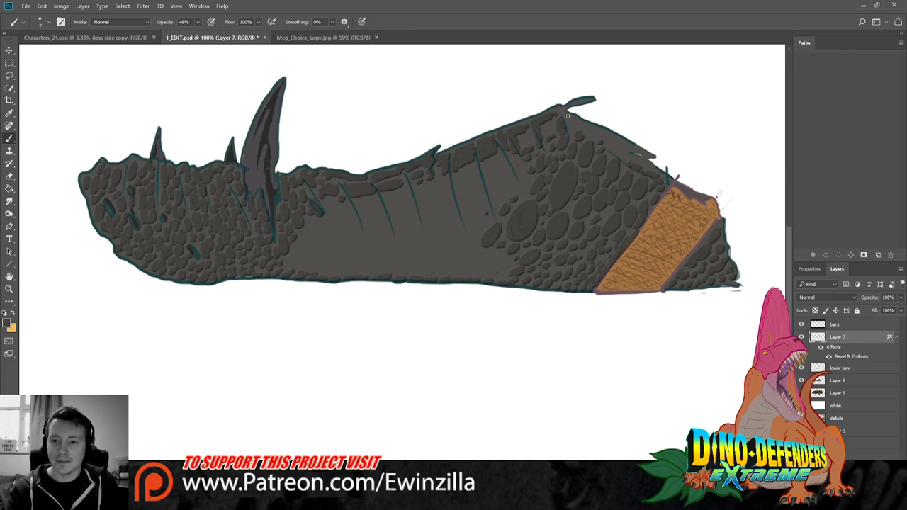
mouse_move(570, 118)
left_mouse_down()
mouse_move(557, 110)
mouse_move(651, 158)
mouse_move(631, 158)
mouse_move(647, 167)
left_mouse_up()
left_click_drag(610, 145, 632, 155)
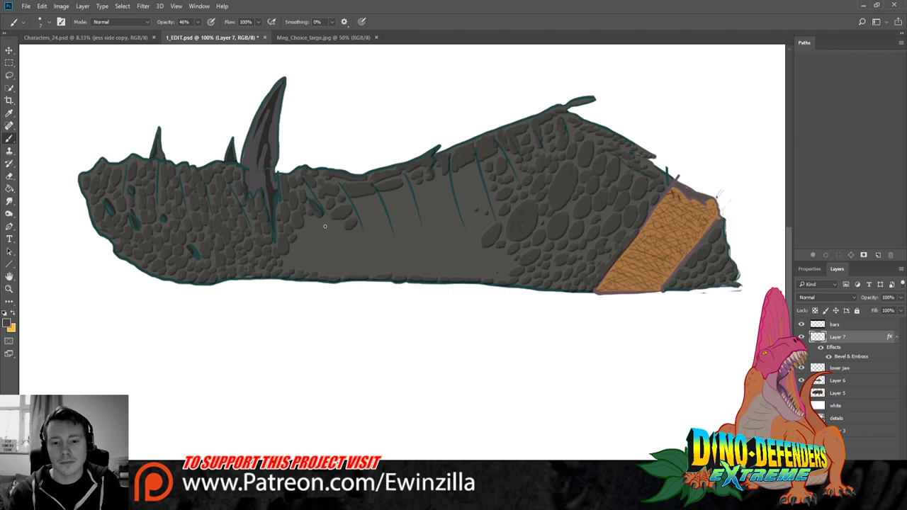
Extend the front scales backwards behind the large tooth and the rear scales forward between the skin-fold lines
mouse_move(327, 225)
left_mouse_down()
mouse_move(301, 244)
mouse_move(341, 233)
mouse_move(341, 225)
mouse_move(323, 251)
mouse_move(295, 253)
mouse_move(290, 263)
mouse_move(309, 253)
mouse_move(312, 264)
mouse_move(303, 268)
mouse_move(317, 265)
mouse_move(327, 244)
mouse_move(325, 265)
mouse_move(335, 269)
mouse_move(317, 270)
mouse_move(326, 255)
mouse_move(346, 272)
left_mouse_up()
mouse_move(470, 170)
left_mouse_down()
mouse_move(462, 181)
mouse_move(474, 183)
mouse_move(471, 195)
left_mouse_up()
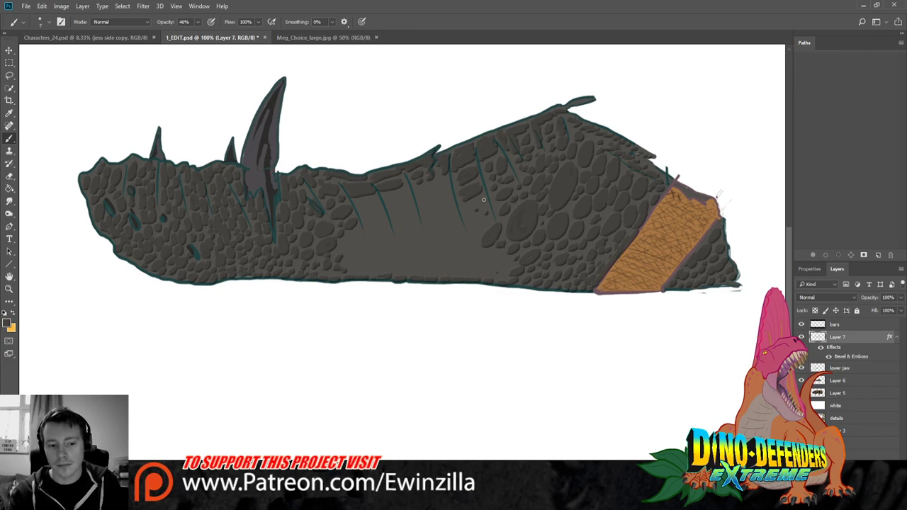
mouse_move(486, 206)
left_mouse_down()
mouse_move(478, 198)
mouse_move(481, 228)
mouse_move(489, 225)
mouse_move(465, 243)
mouse_move(511, 267)
mouse_move(471, 260)
left_mouse_up()
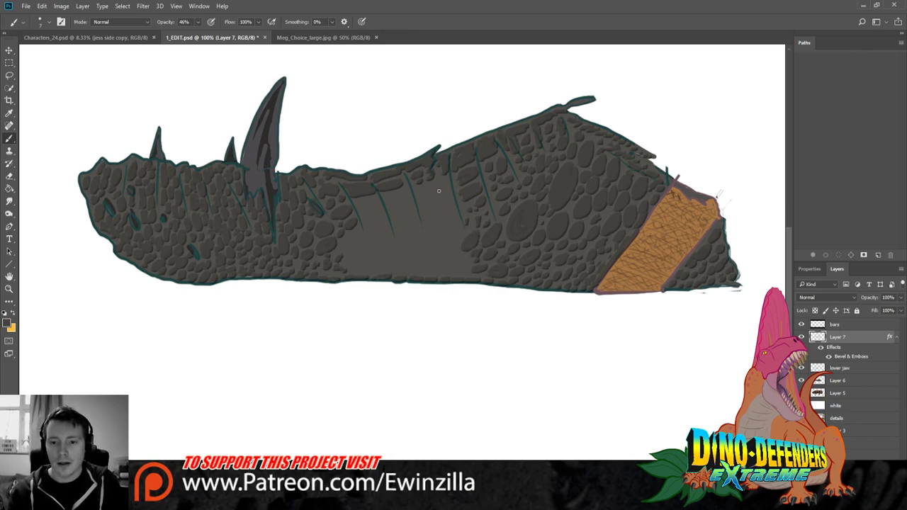
mouse_move(442, 181)
left_mouse_down()
mouse_move(443, 199)
mouse_move(421, 195)
mouse_move(449, 207)
mouse_move(438, 219)
left_mouse_up()
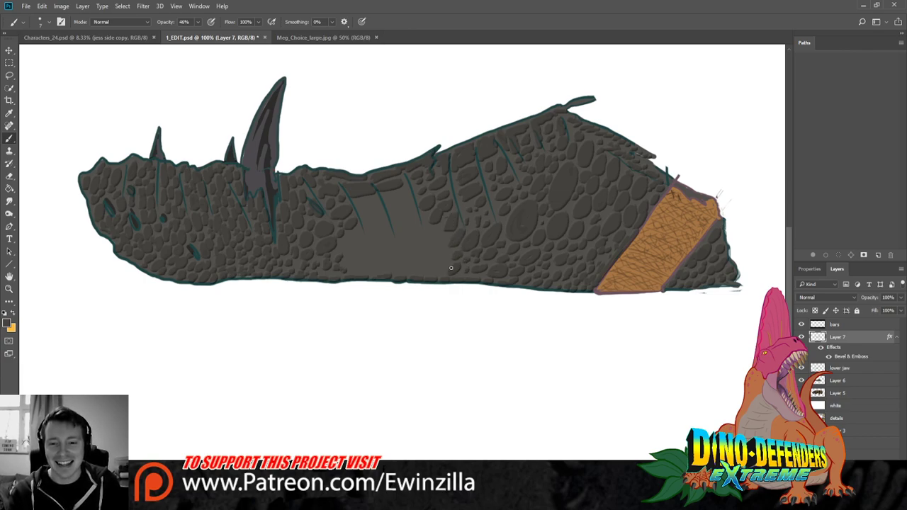
mouse_move(436, 268)
left_mouse_down()
mouse_move(445, 246)
mouse_move(440, 232)
mouse_move(433, 243)
mouse_move(448, 237)
mouse_move(427, 232)
left_mouse_up()
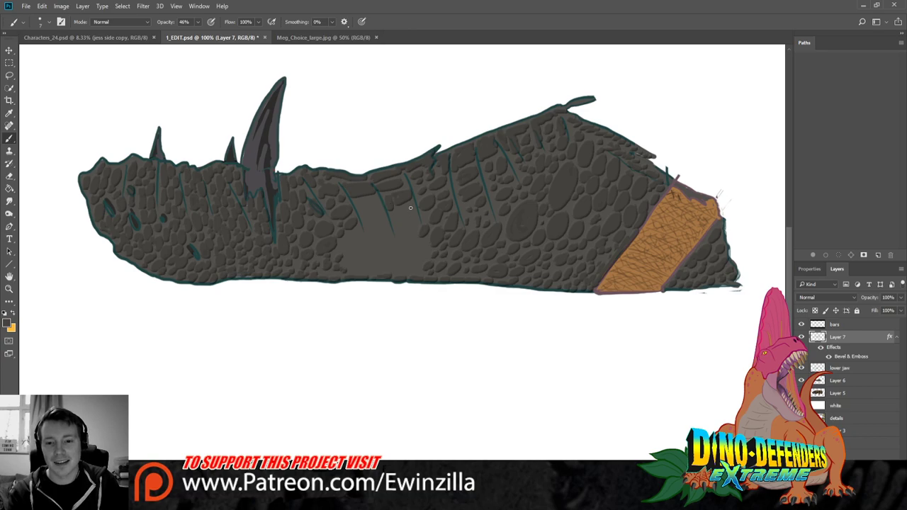
Fill the remaining gap in the jaw's middle with blocky and small scales, and paint over the skin-fold lines
mouse_move(412, 209)
left_mouse_down()
mouse_move(397, 216)
mouse_move(416, 220)
mouse_move(397, 228)
left_mouse_up()
mouse_move(367, 201)
left_mouse_down()
mouse_move(376, 223)
mouse_move(383, 215)
left_mouse_up()
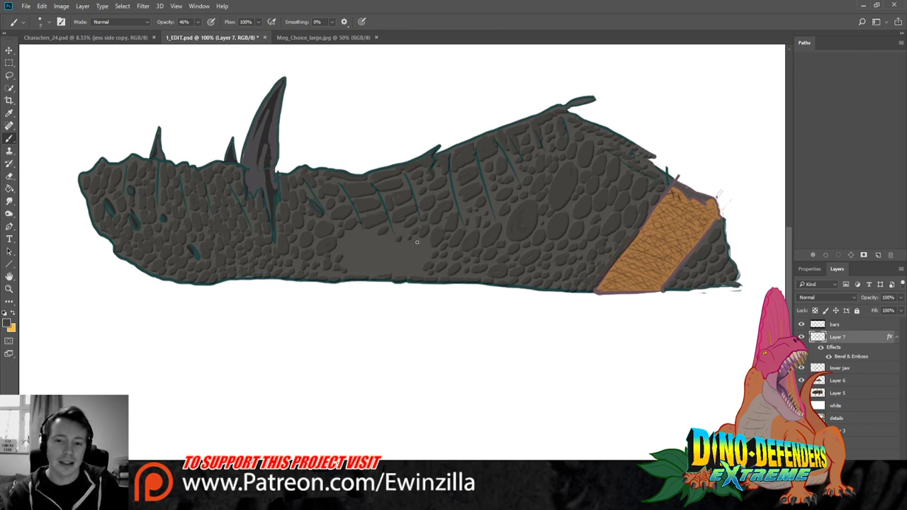
mouse_move(418, 242)
left_mouse_down()
mouse_move(414, 270)
mouse_move(390, 263)
mouse_move(352, 271)
mouse_move(341, 248)
mouse_move(351, 236)
mouse_move(375, 231)
mouse_move(374, 241)
mouse_move(397, 229)
left_mouse_up()
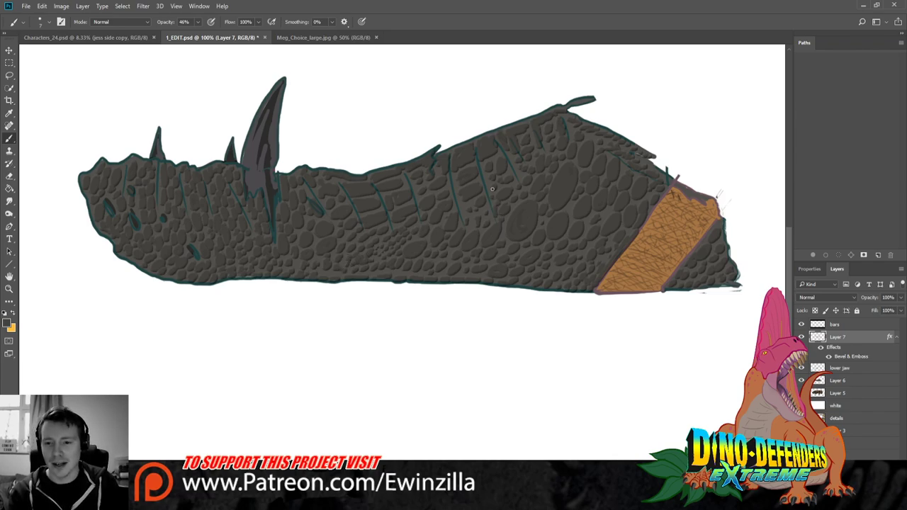
left_click_drag(449, 177, 464, 217)
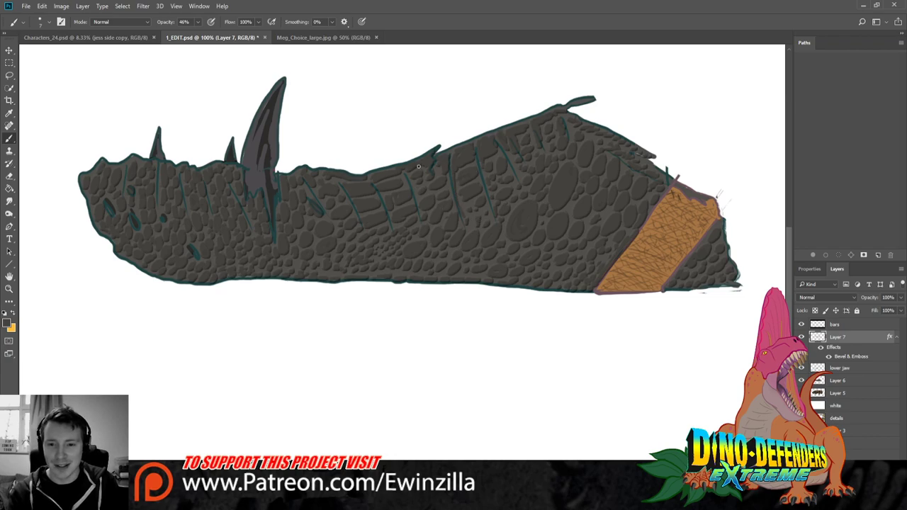
left_click_drag(402, 172, 415, 197)
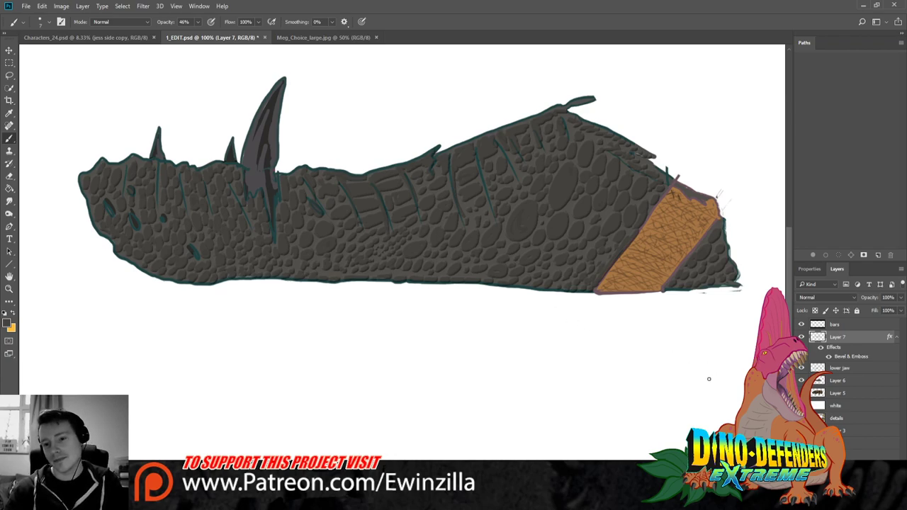
Merge the scale layer, Layer 7, with the lower jaw layer
left_click(847, 370)
key("Delete")
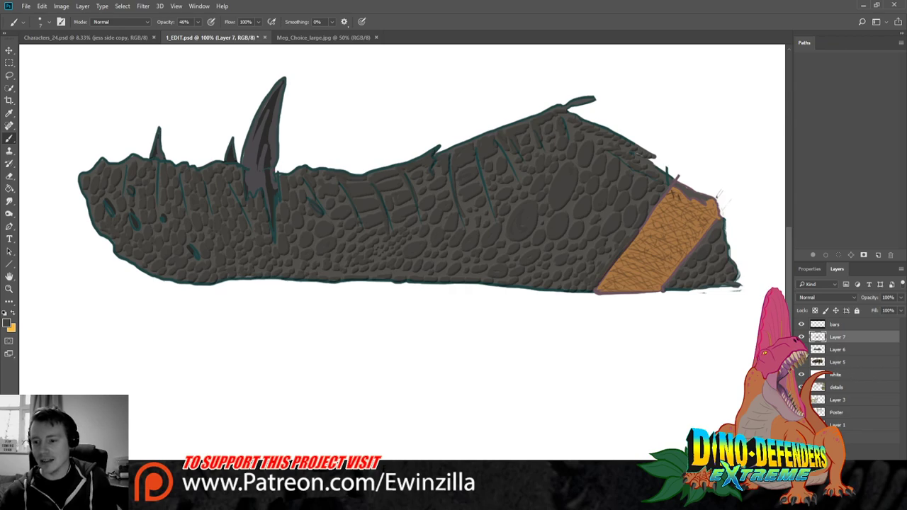
Compare the jaw with and without Layer 7, and merge Layer 7 with Layer 6
left_click(802, 362)
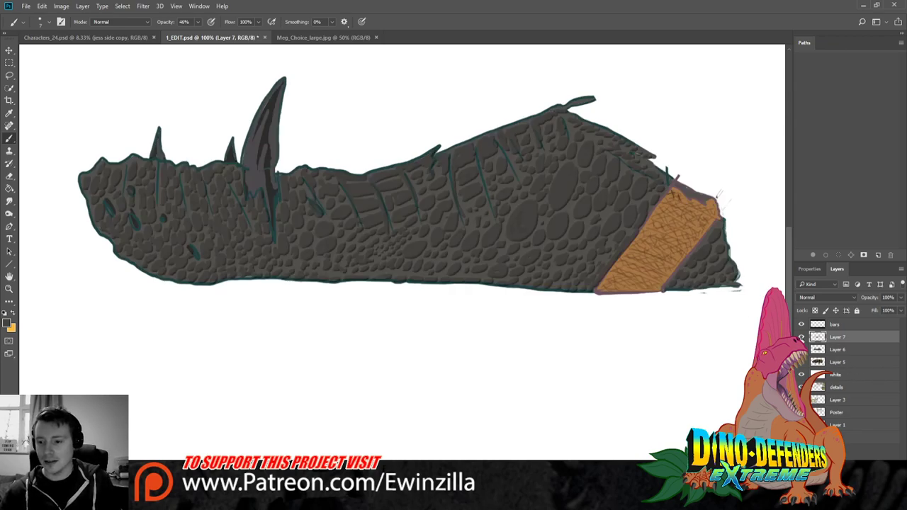
left_click(802, 336)
left_click(802, 336)
left_click(802, 336)
left_click(802, 336)
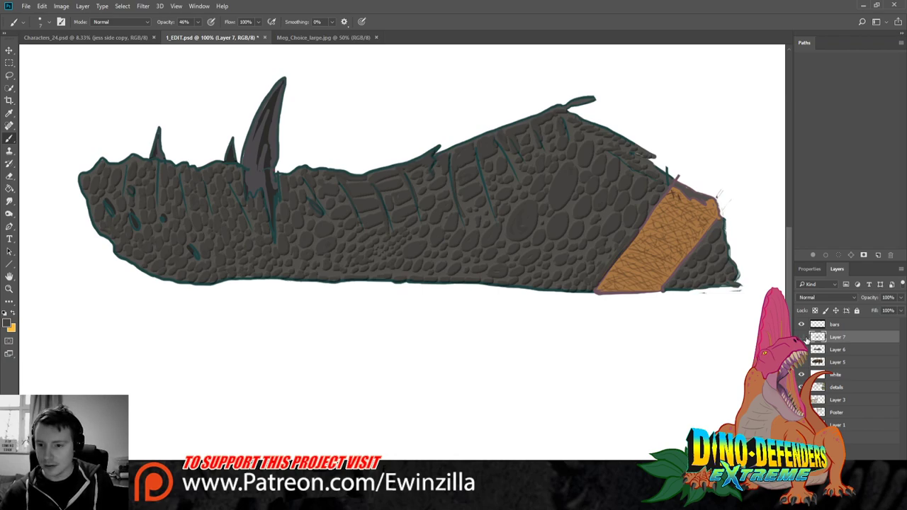
left_click(803, 337)
left_click(804, 337)
left_click(851, 355, "shift")
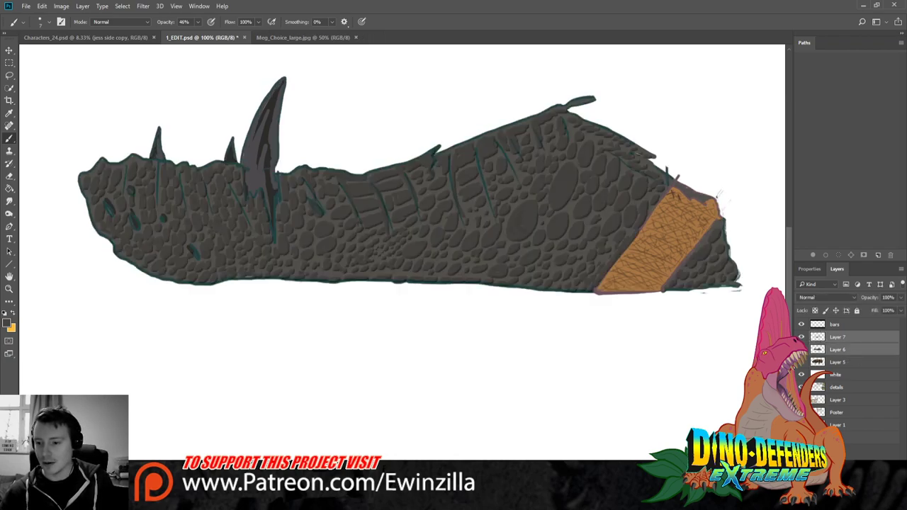
key("ctrl+e")
Hide the white backdrop layer to show the upper head, and move the jaw down and forward into place below it
left_click(802, 337)
left_click(802, 337)
left_click(802, 362)
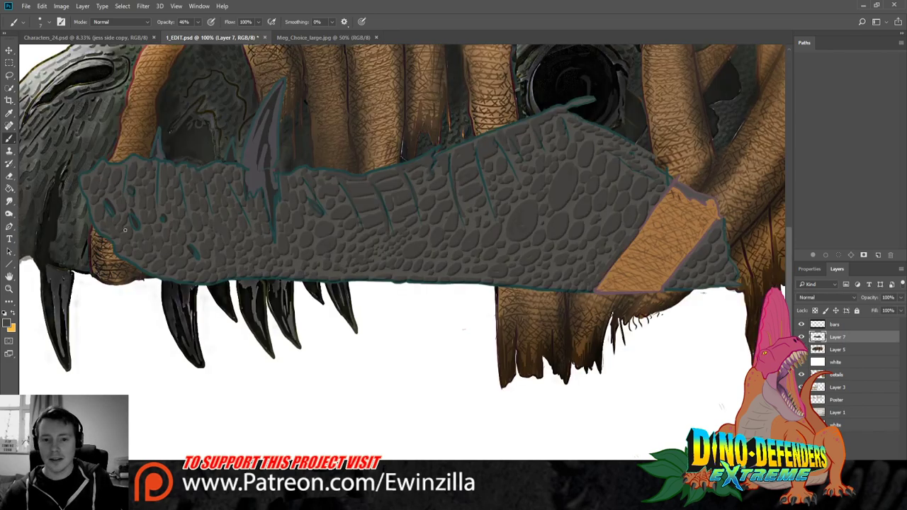
left_click(9, 289)
left_click(265, 21)
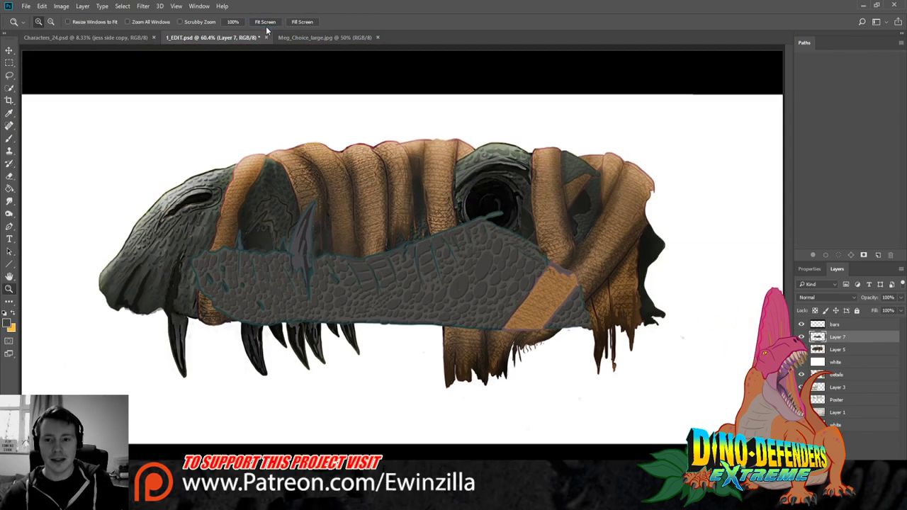
left_click(9, 51)
left_click_drag(515, 295, 439, 363)
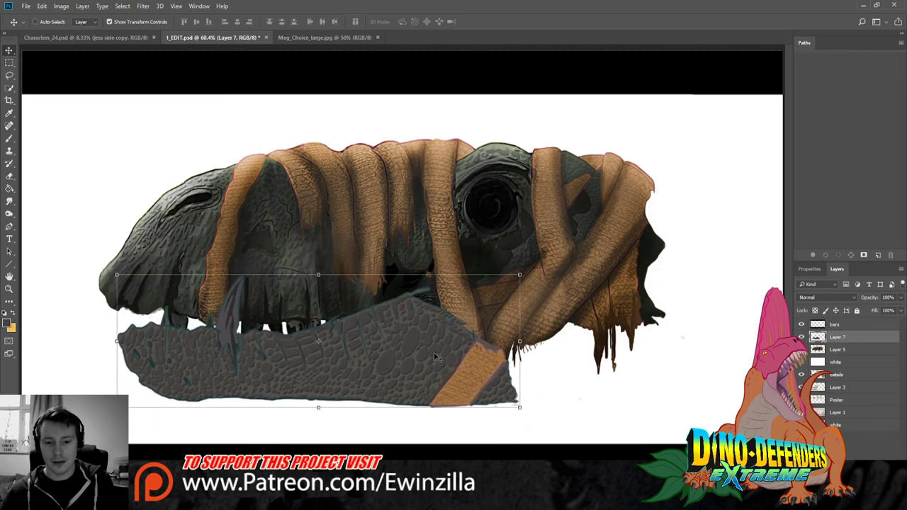
Burn the large tooth, the gum line and the skin folds of the jaw with the range set to Shadows
left_click(9, 214)
mouse_move(244, 348)
left_mouse_down()
mouse_move(239, 266)
mouse_move(236, 327)
left_mouse_up()
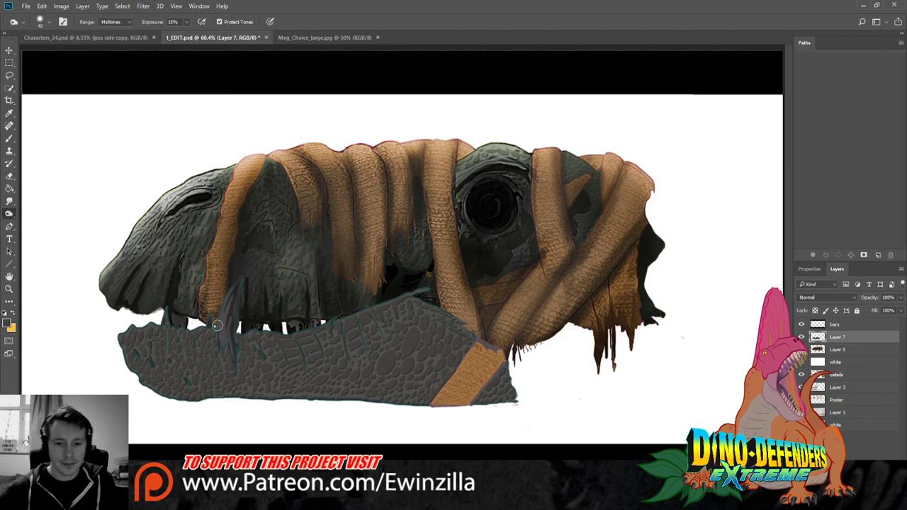
left_click(122, 33)
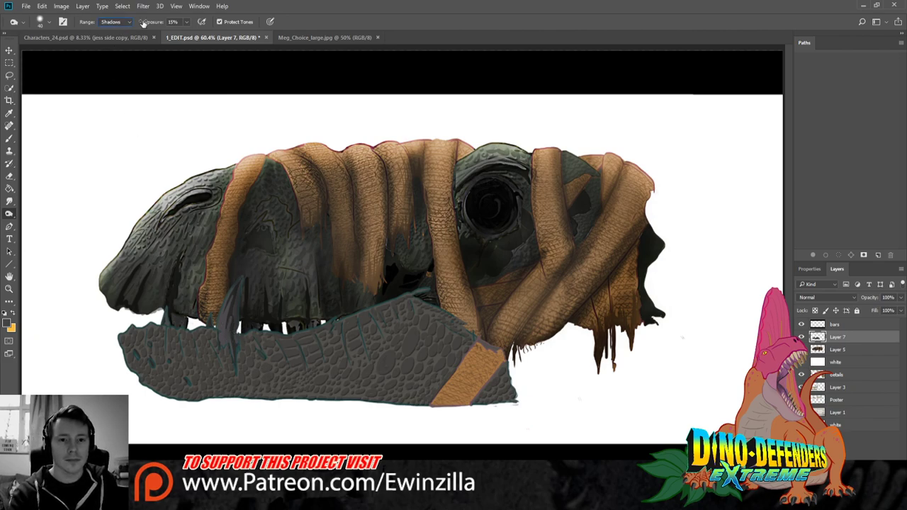
mouse_move(237, 286)
left_mouse_down()
mouse_move(238, 336)
mouse_move(232, 312)
mouse_move(228, 345)
mouse_move(217, 328)
mouse_move(237, 376)
left_mouse_up()
mouse_move(196, 335)
left_mouse_down()
mouse_move(202, 340)
mouse_move(170, 325)
mouse_move(162, 333)
mouse_move(142, 312)
mouse_move(169, 331)
mouse_move(205, 324)
mouse_move(162, 317)
left_mouse_up()
mouse_move(260, 330)
left_mouse_down()
mouse_move(264, 357)
mouse_move(275, 345)
mouse_move(287, 363)
mouse_move(284, 326)
mouse_move(309, 351)
mouse_move(330, 321)
mouse_move(371, 315)
mouse_move(341, 331)
mouse_move(363, 328)
mouse_move(416, 292)
mouse_move(431, 304)
mouse_move(415, 286)
mouse_move(447, 290)
mouse_move(470, 334)
mouse_move(507, 347)
mouse_move(456, 420)
mouse_move(485, 375)
mouse_move(460, 425)
mouse_move(499, 393)
mouse_move(531, 394)
mouse_move(410, 404)
mouse_move(453, 377)
mouse_move(469, 353)
mouse_move(416, 402)
mouse_move(386, 403)
mouse_move(407, 388)
mouse_move(390, 396)
mouse_move(379, 380)
mouse_move(383, 387)
mouse_move(354, 390)
mouse_move(375, 383)
left_mouse_up()
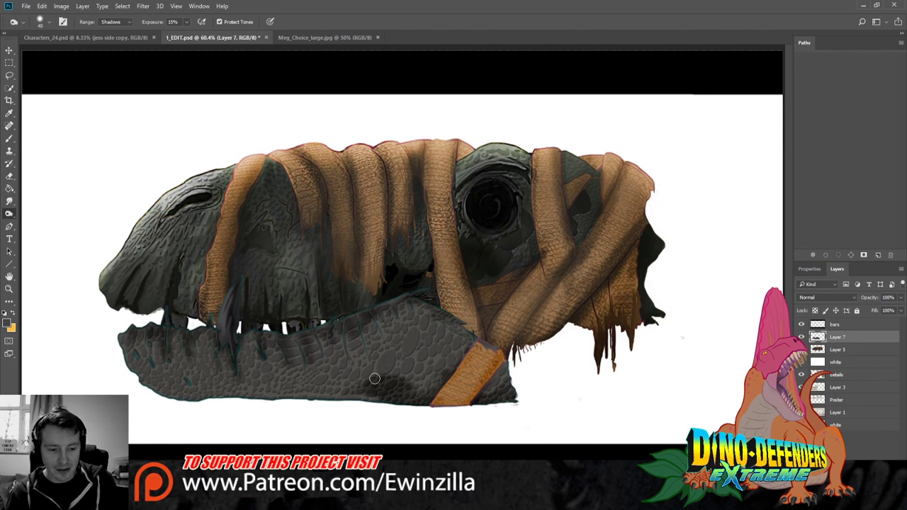
mouse_move(349, 397)
left_mouse_down()
mouse_move(309, 399)
mouse_move(310, 385)
mouse_move(324, 376)
mouse_move(280, 389)
left_mouse_up()
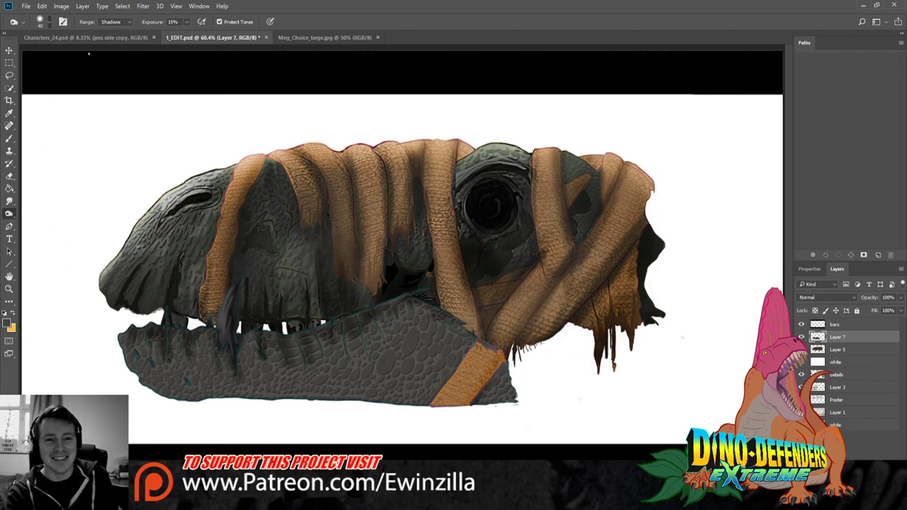
Darken the jaw's lower edge, rear hump and tooth base with a 143-pixel Burn brush
mouse_move(112, 345)
left_mouse_down()
mouse_move(223, 409)
mouse_move(120, 376)
mouse_move(306, 408)
mouse_move(522, 410)
mouse_move(175, 407)
mouse_move(301, 395)
mouse_move(465, 415)
left_mouse_up()
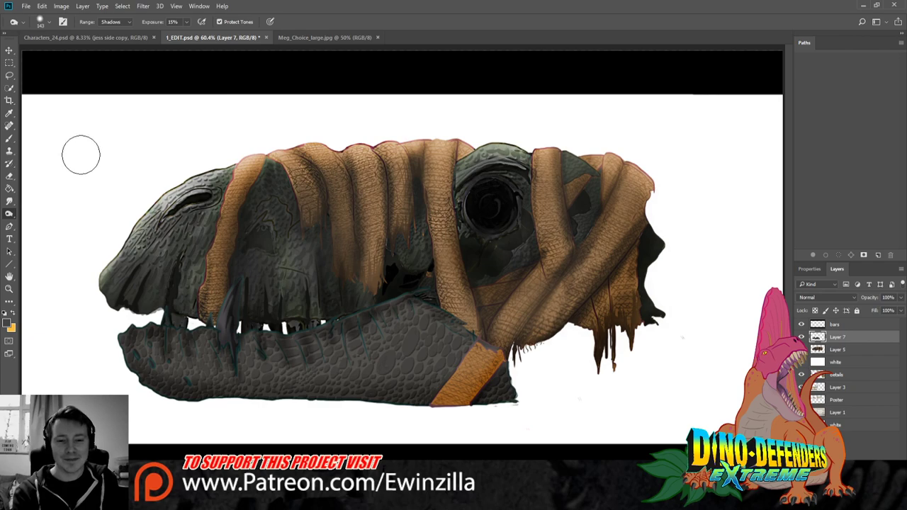
left_click_drag(410, 307, 401, 399)
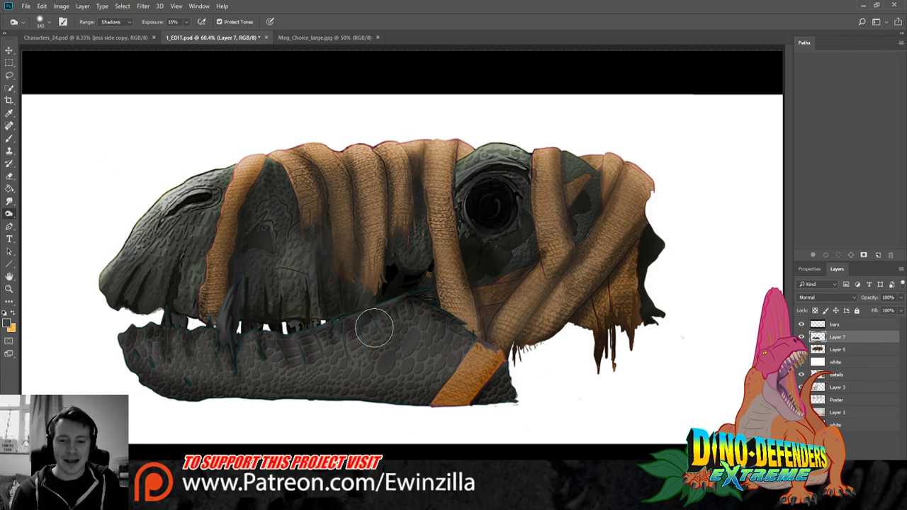
left_click_drag(412, 298, 400, 379)
mouse_move(233, 334)
left_mouse_down()
mouse_move(248, 285)
mouse_move(256, 330)
mouse_move(236, 312)
left_mouse_up()
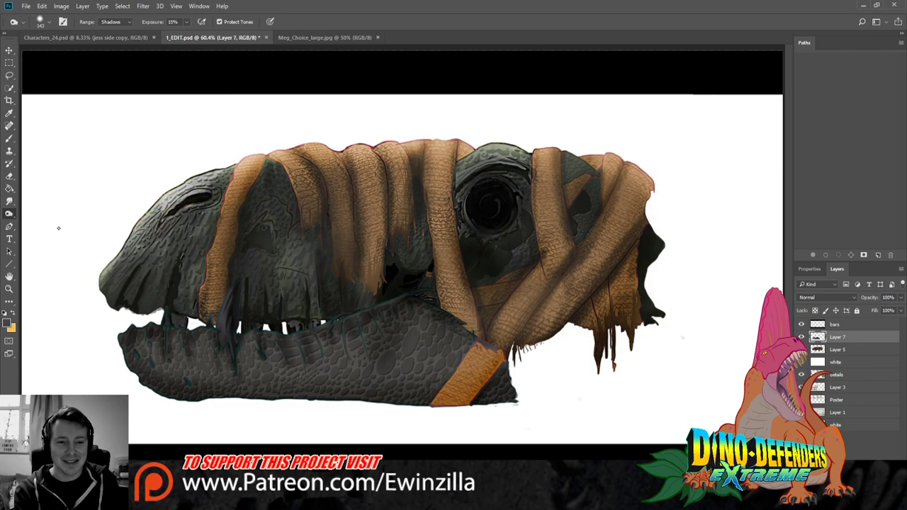
Desaturate the jaw's bandage with the Sponge tool and sharpen the scaly jaw with the Sharpen tool
key("shift+o")
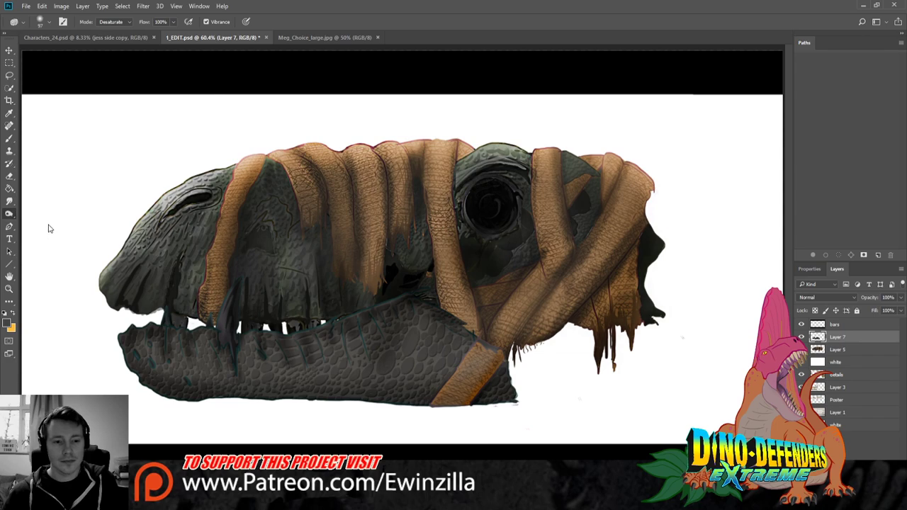
key("r")
key("shift+r")
key("shift+r")
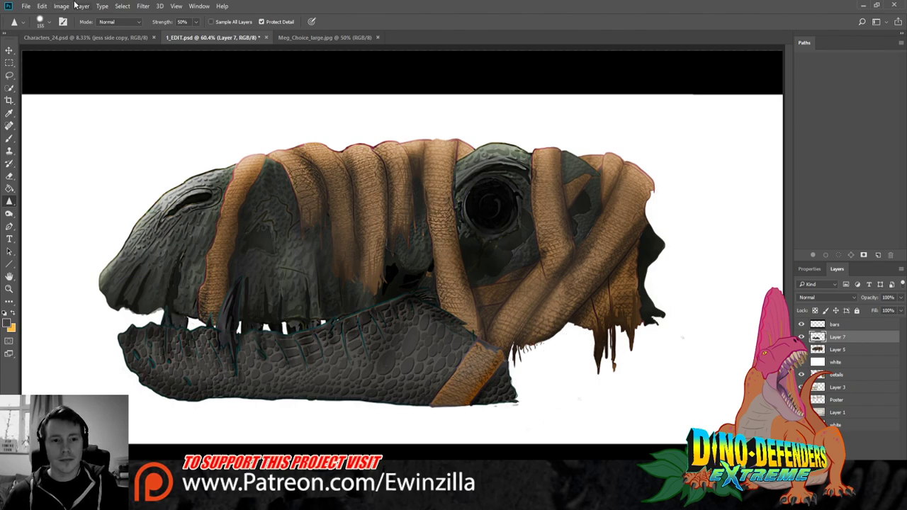
Shift the jaw's colour towards the upper head's dark green, and place Layer 7 beneath Layer 5
key("i")
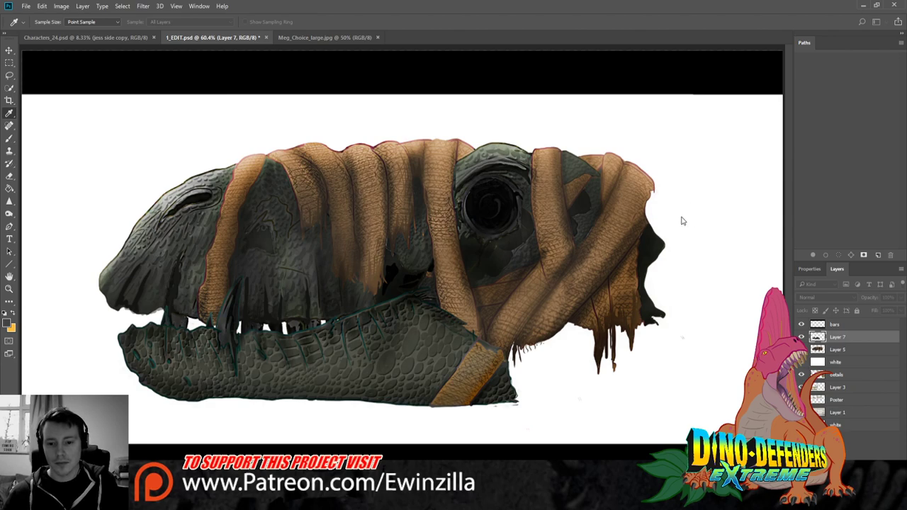
key("i")
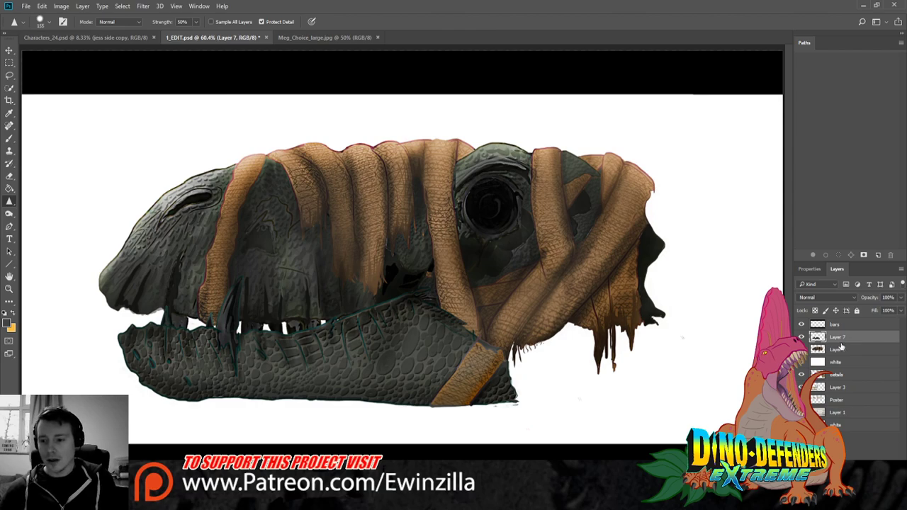
left_click_drag(838, 337, 837, 362)
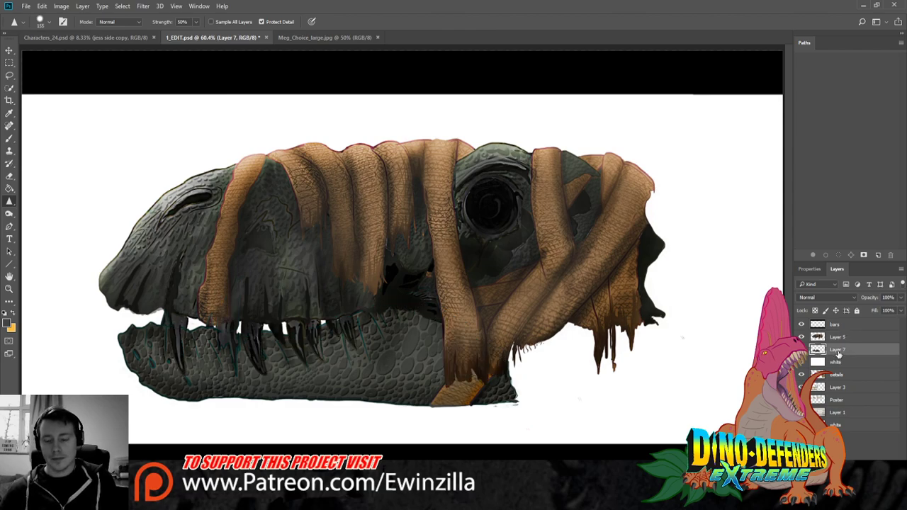
Move the upper head on Layer 5 up and backwards so that the mouth opens above the jaw
left_click(838, 338)
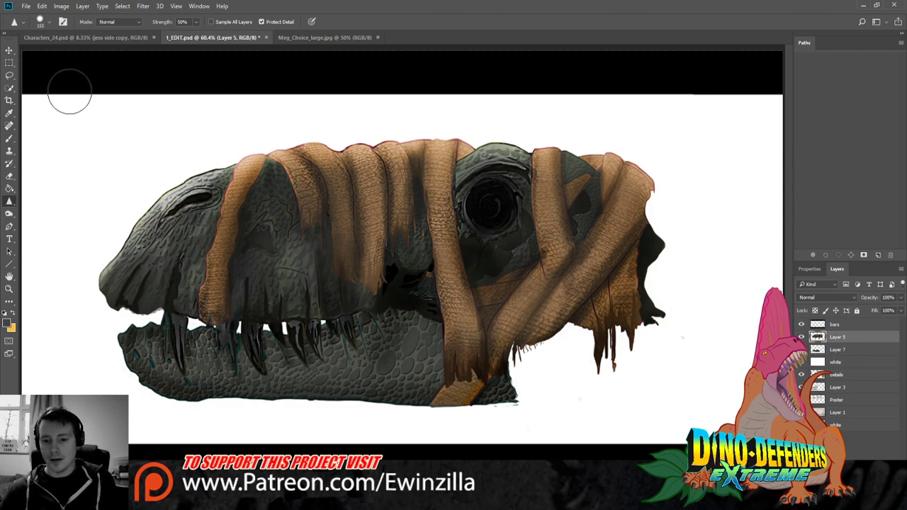
key("v")
left_click_drag(176, 151, 307, 125)
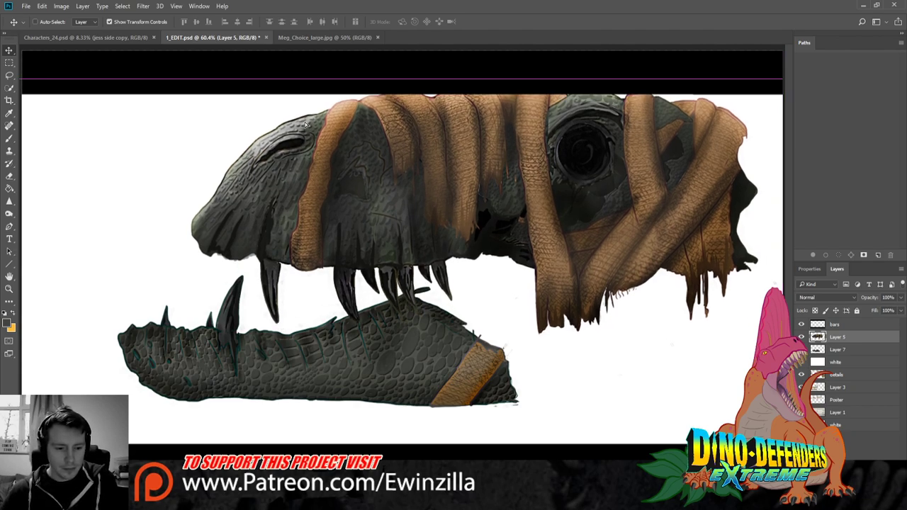
key("ctrl+t")
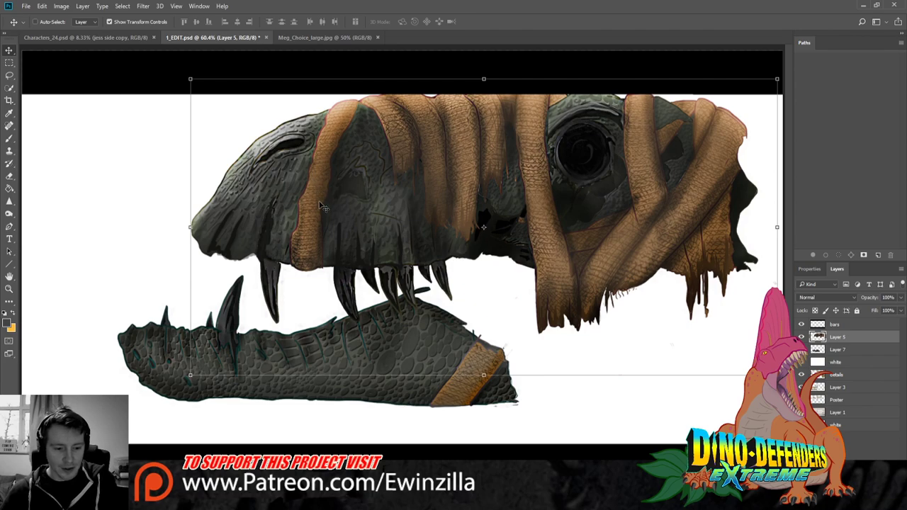
left_click_drag(321, 205, 333, 231)
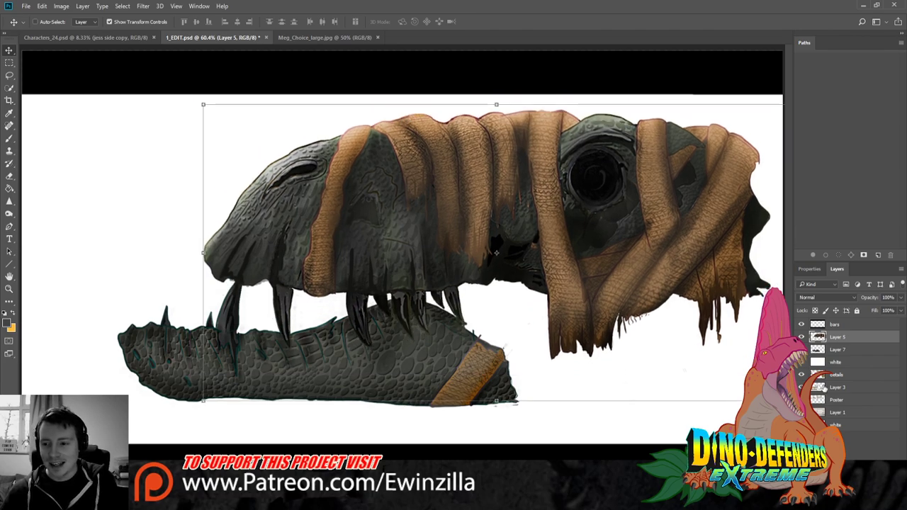
Hide the upper head and smudge the shading of the jaw's large front tooth on Layer 7
left_click(801, 337)
left_click(824, 352)
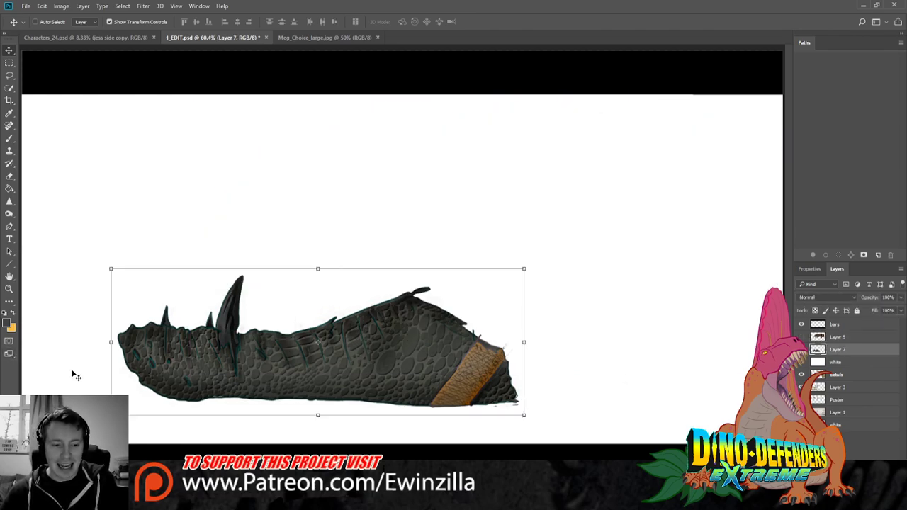
left_click(10, 290)
left_click(211, 374)
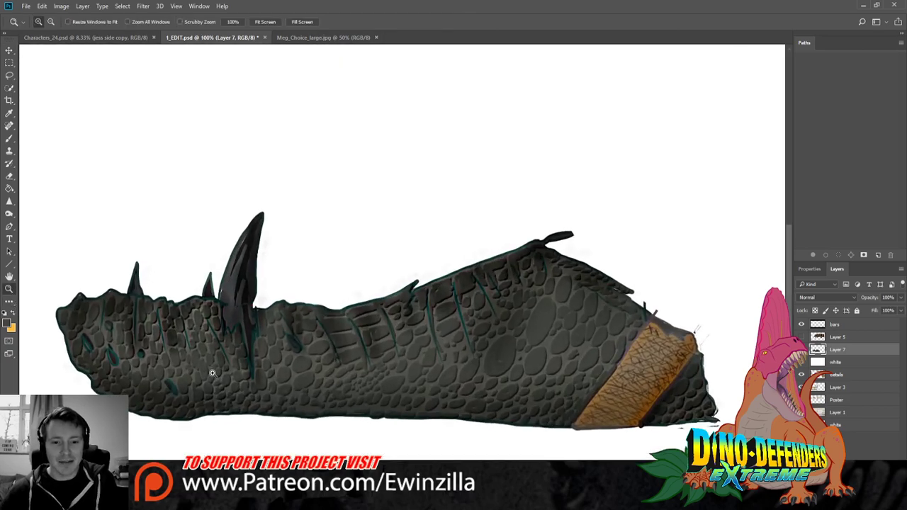
left_click(10, 201)
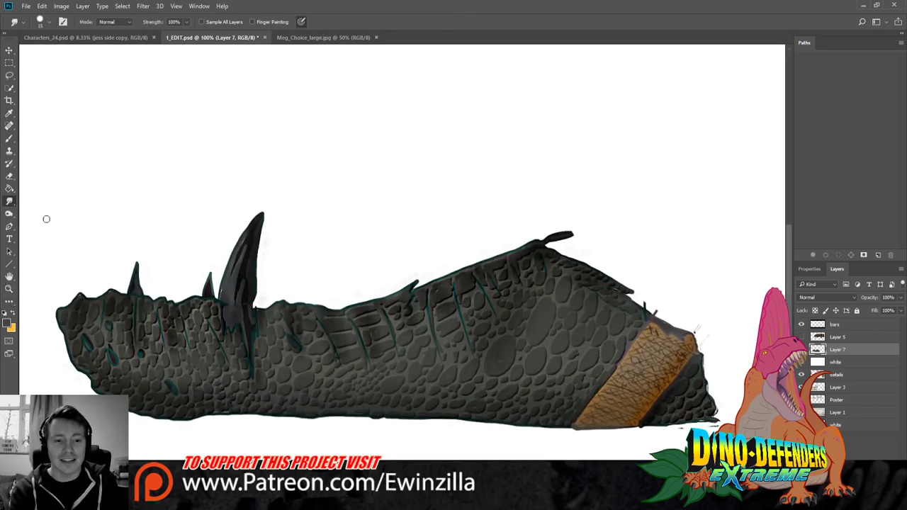
mouse_move(243, 231)
left_mouse_down()
mouse_move(218, 303)
mouse_move(226, 279)
left_mouse_up()
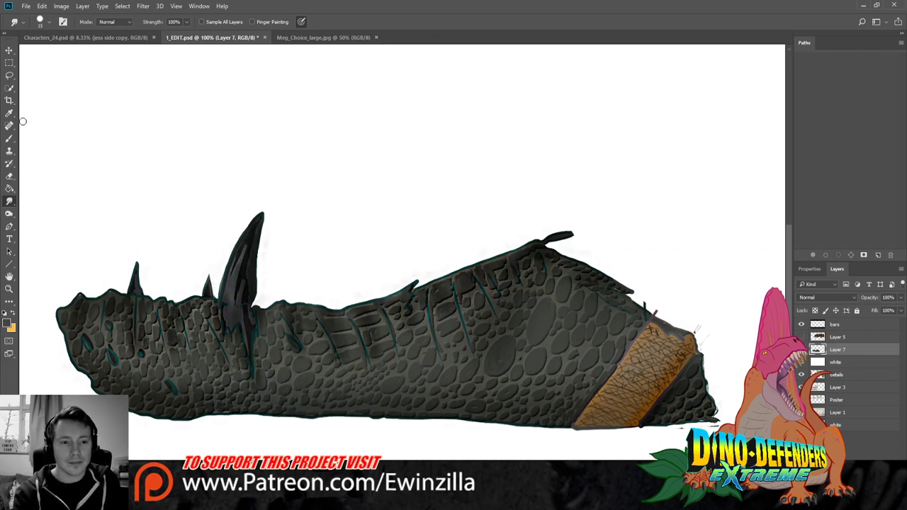
Copy the bandage strip just behind the eye from Layer 5 onto a new layer, and hide Layer 5
left_click(9, 75)
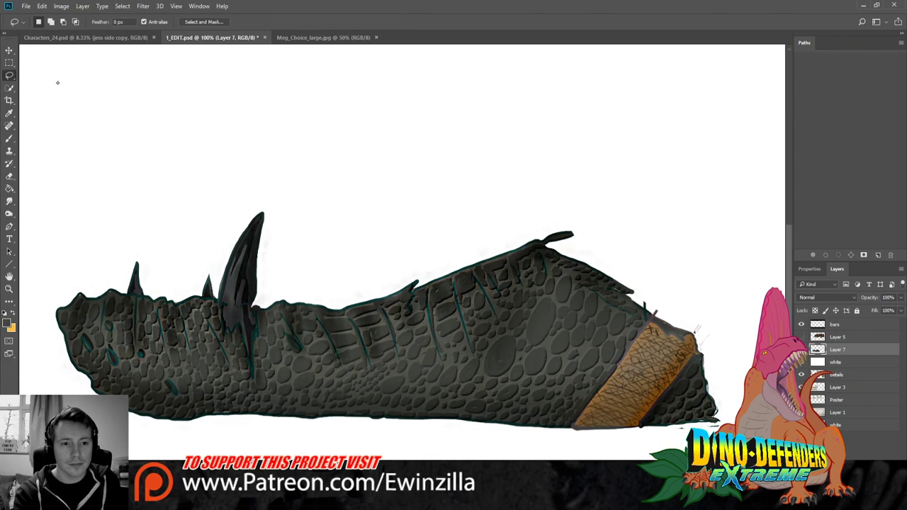
left_click(9, 289)
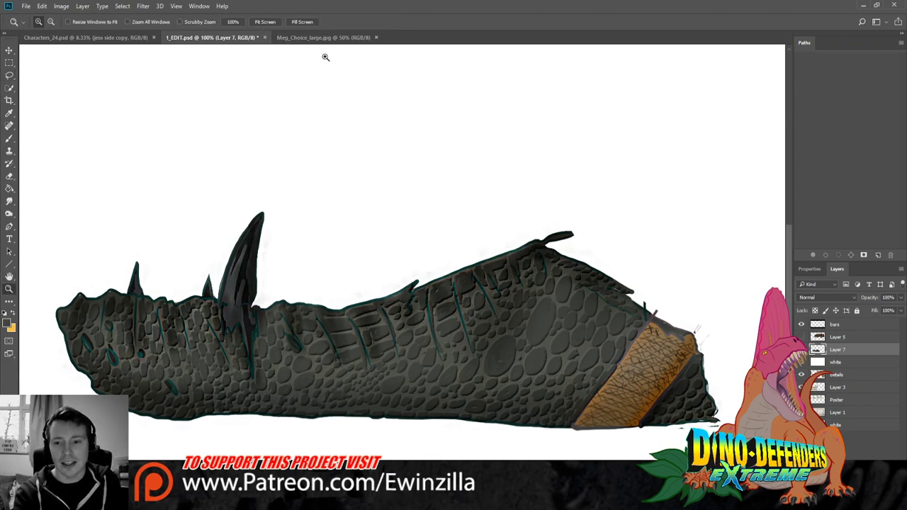
scroll(603, 156, "down", 2)
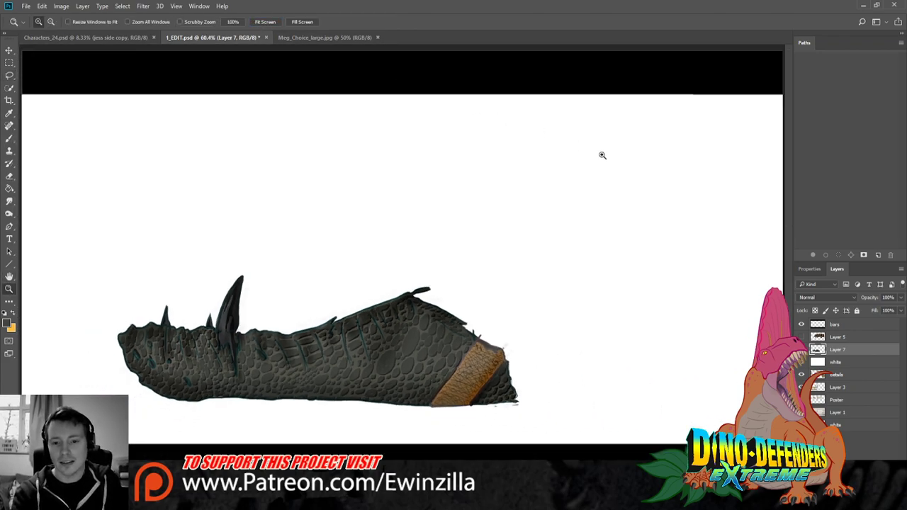
left_click(802, 336)
left_click(839, 338)
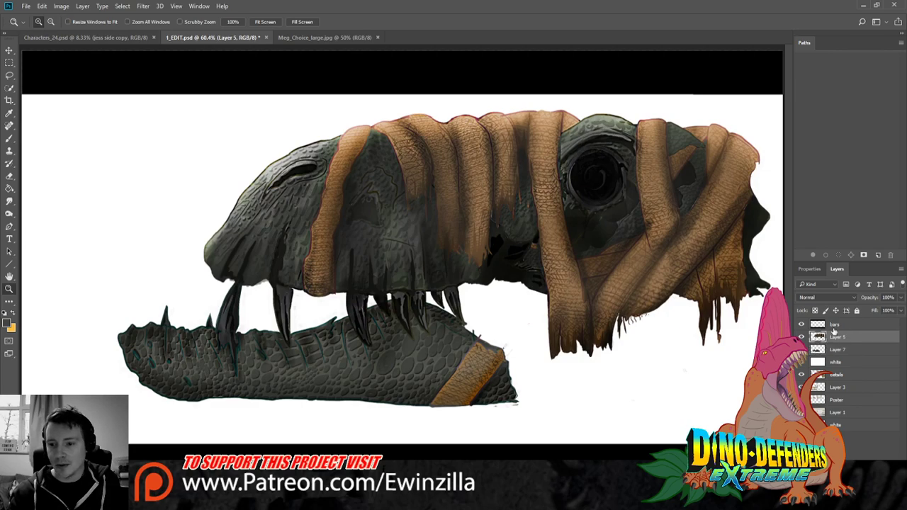
left_click(9, 76)
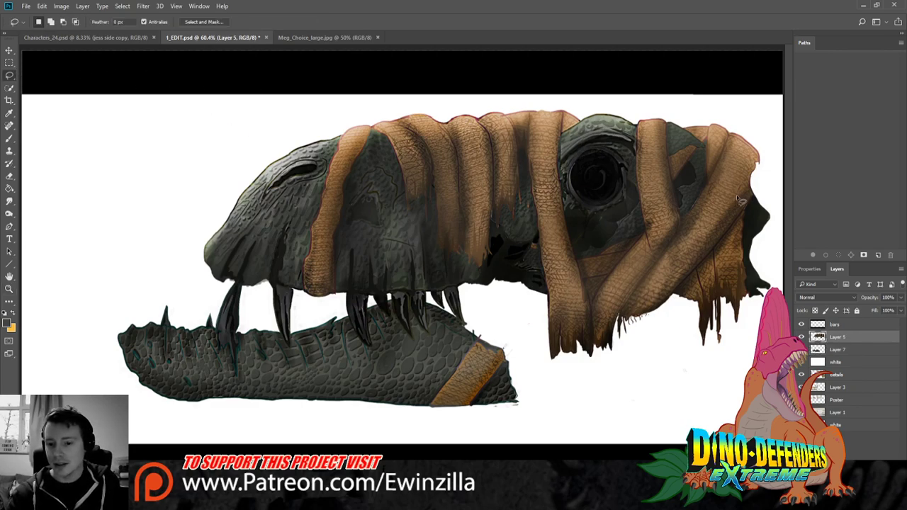
mouse_move(667, 121)
left_mouse_down()
mouse_move(640, 129)
mouse_move(637, 146)
mouse_move(658, 259)
mouse_move(682, 225)
mouse_move(668, 115)
left_mouse_up()
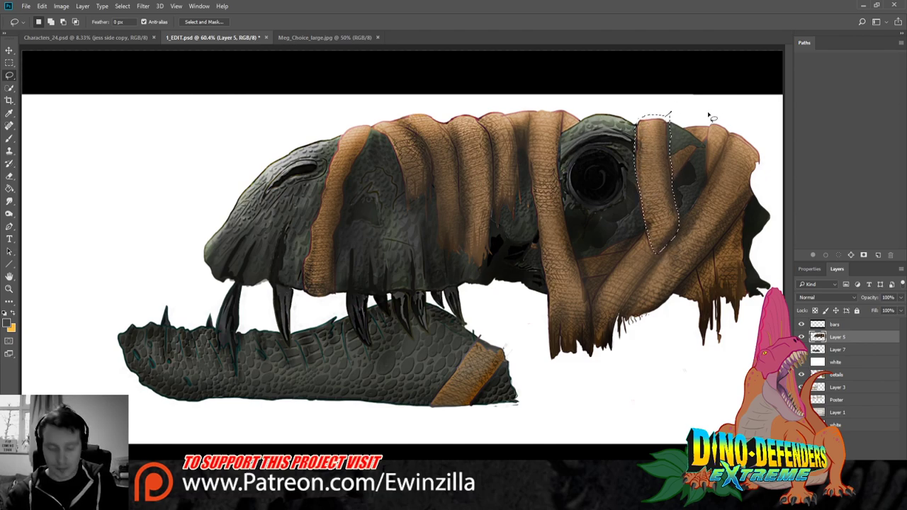
key("ctrl+shift+alt+n")
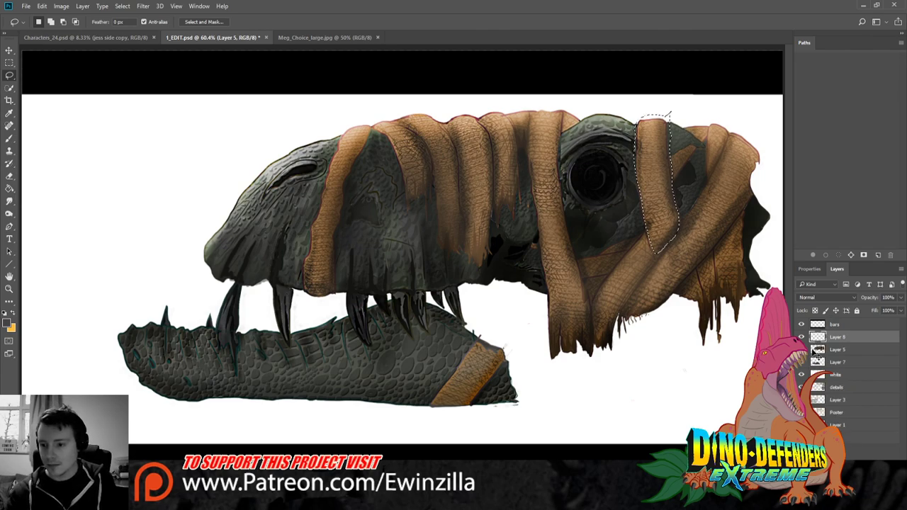
left_click(801, 350)
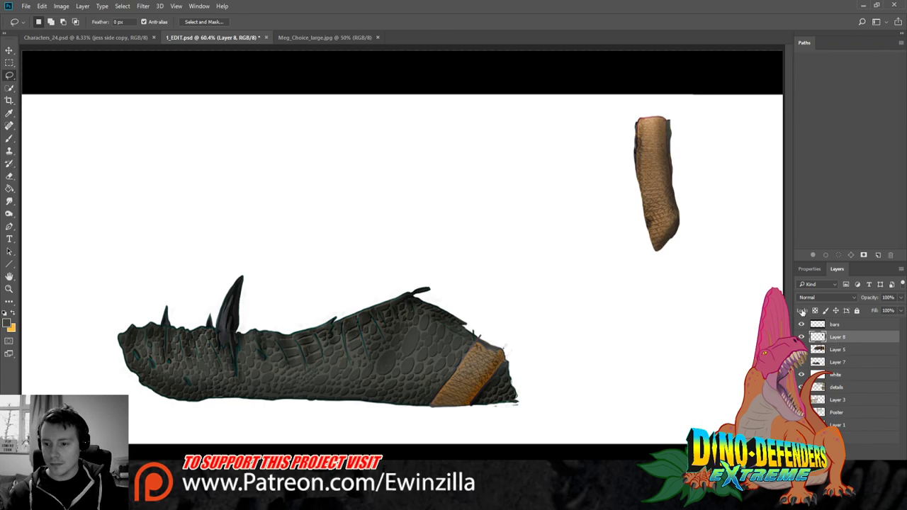
key("v")
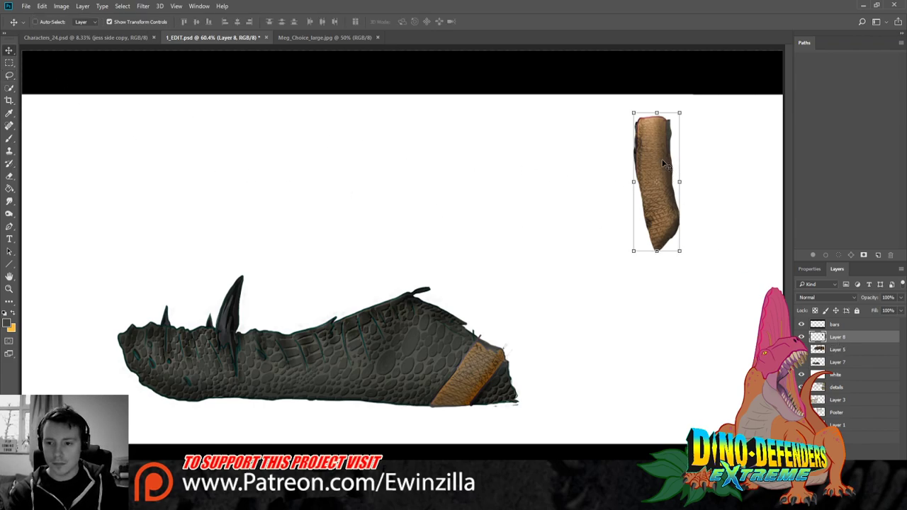
Place the copied bandage strip across the jaw behind the large front tooth, shortening, widening and tilting it to span the jaw's height
mouse_move(666, 163)
left_mouse_down()
mouse_move(312, 318)
mouse_move(317, 365)
mouse_move(321, 354)
mouse_move(308, 352)
mouse_move(305, 319)
mouse_move(297, 319)
left_mouse_up()
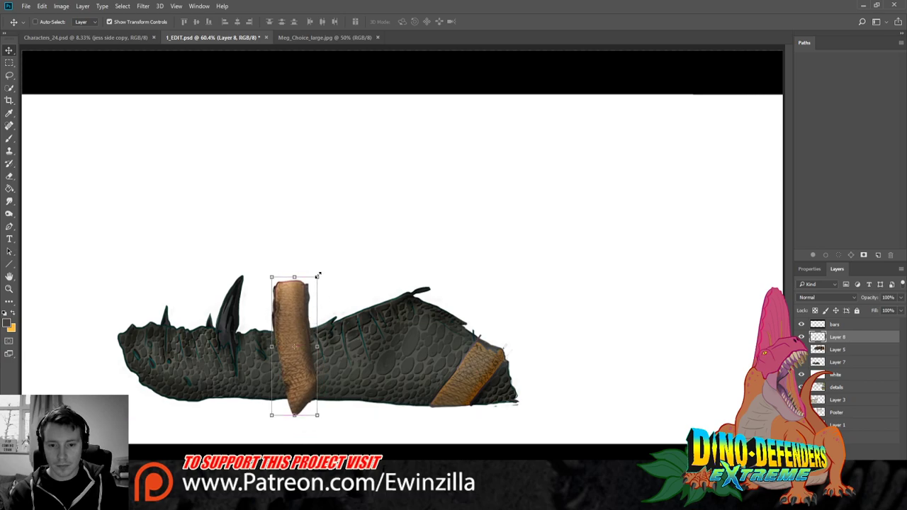
left_click_drag(298, 279, 297, 323)
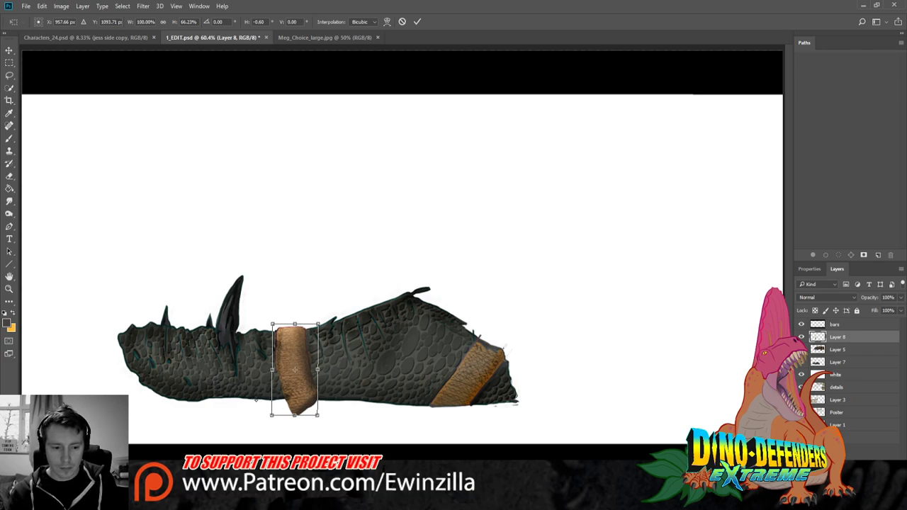
left_click_drag(268, 419, 237, 388)
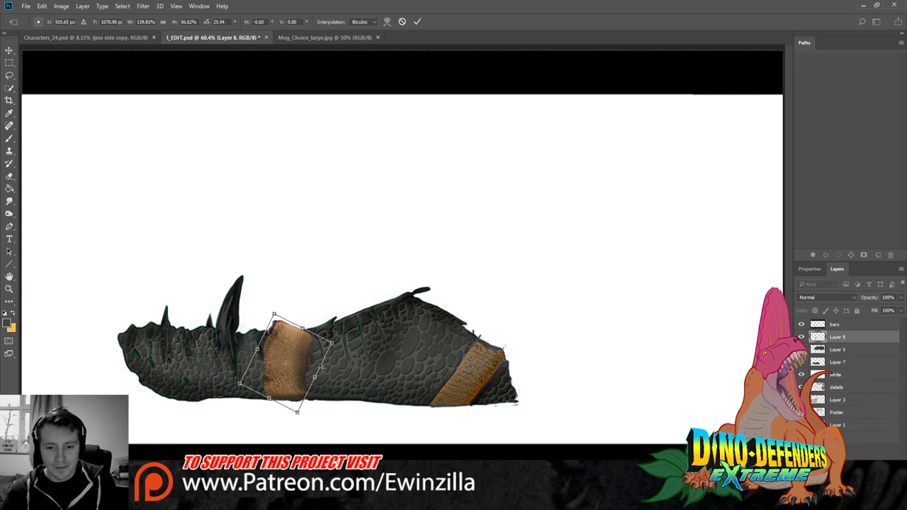
left_click_drag(323, 369, 289, 368)
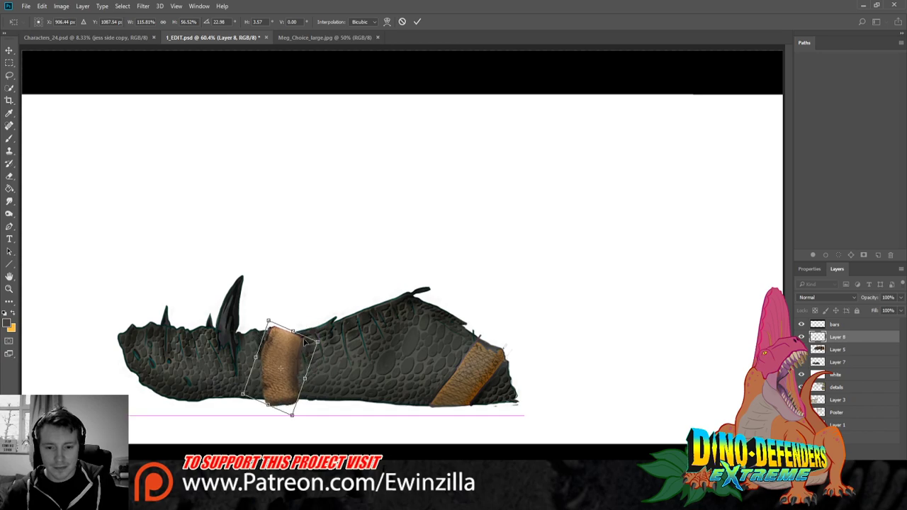
left_click_drag(340, 333, 327, 312)
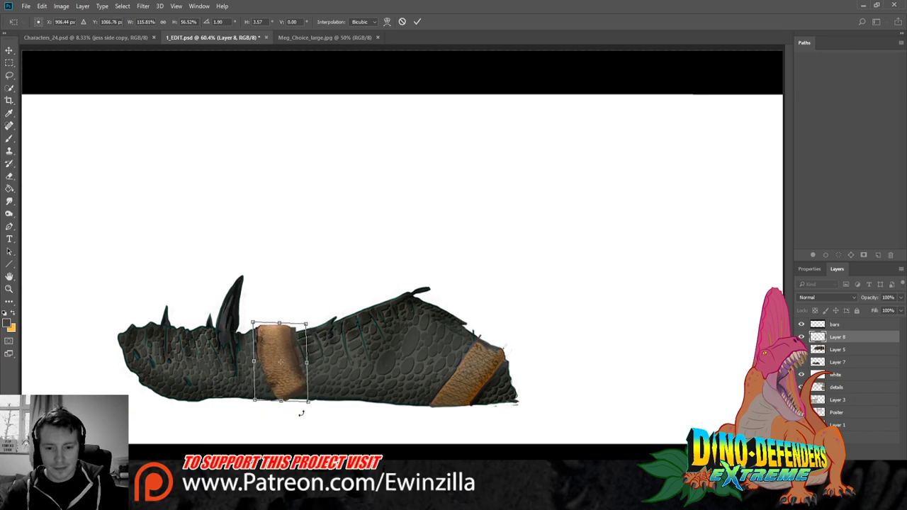
left_click_drag(307, 402, 252, 411)
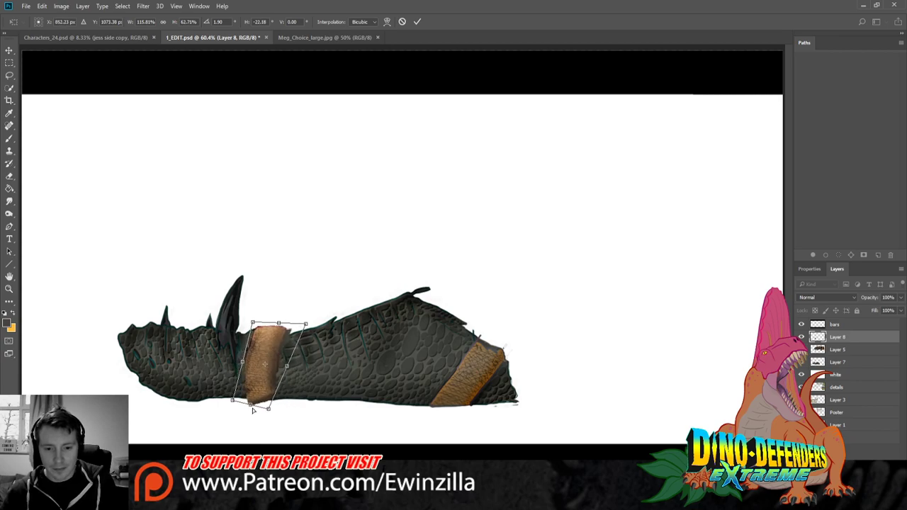
left_click_drag(287, 367, 306, 362)
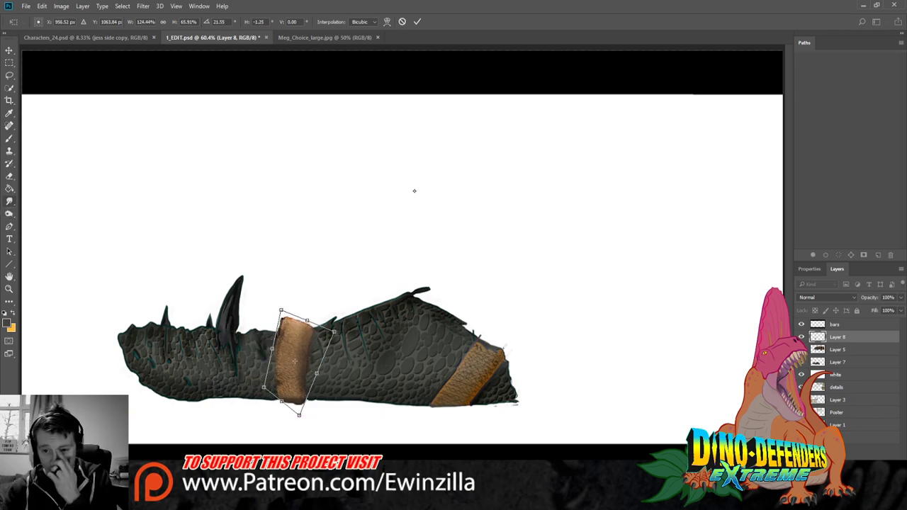
Smudge the bandage strip's upper and lower ends to fit the jaw's edges, and desaturate its orange colour
key("r")
mouse_move(313, 324)
left_mouse_down()
mouse_move(277, 329)
mouse_move(289, 319)
mouse_move(276, 329)
left_mouse_up()
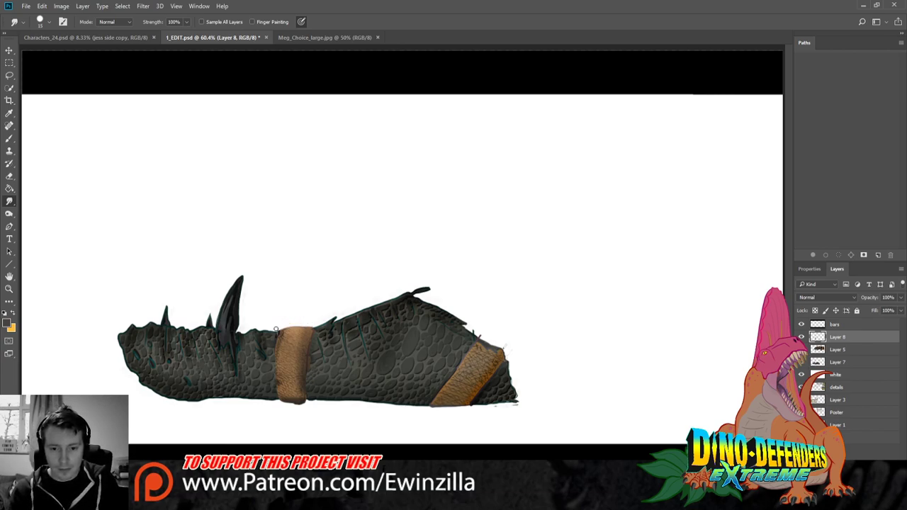
left_click_drag(287, 410, 307, 403)
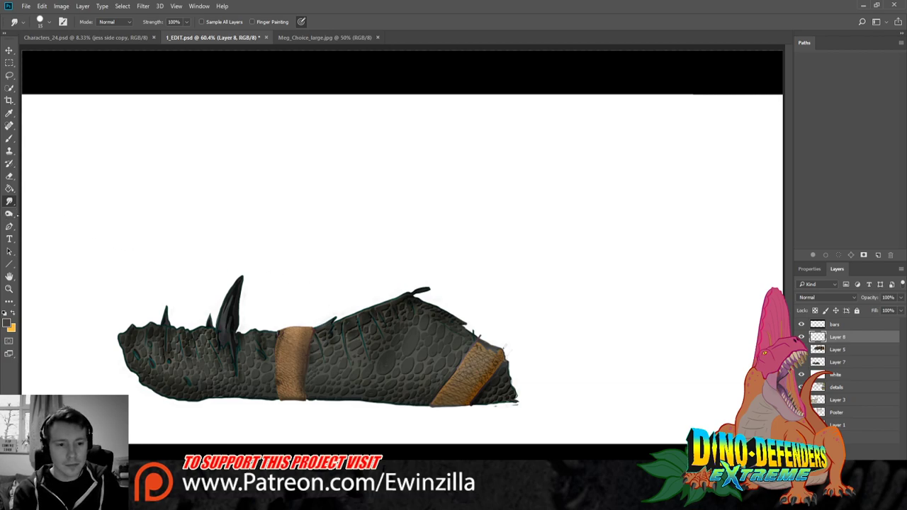
key("o")
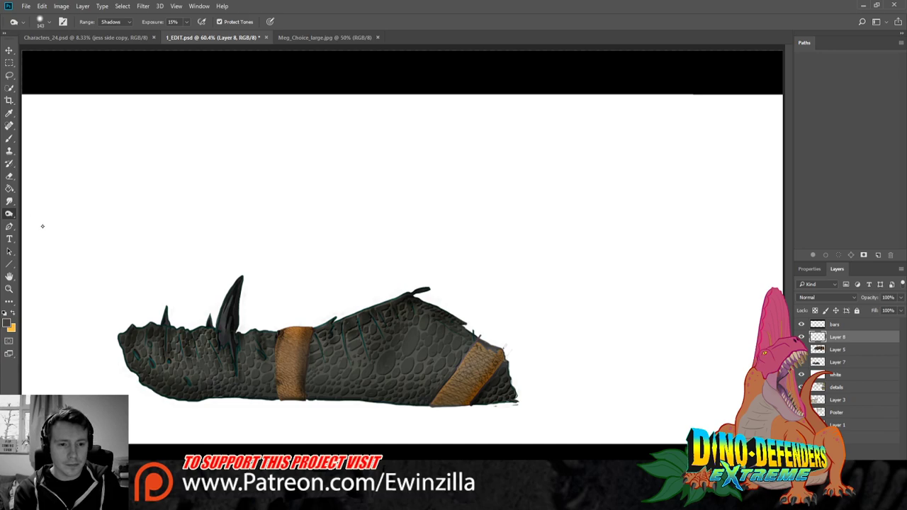
key("shift+o")
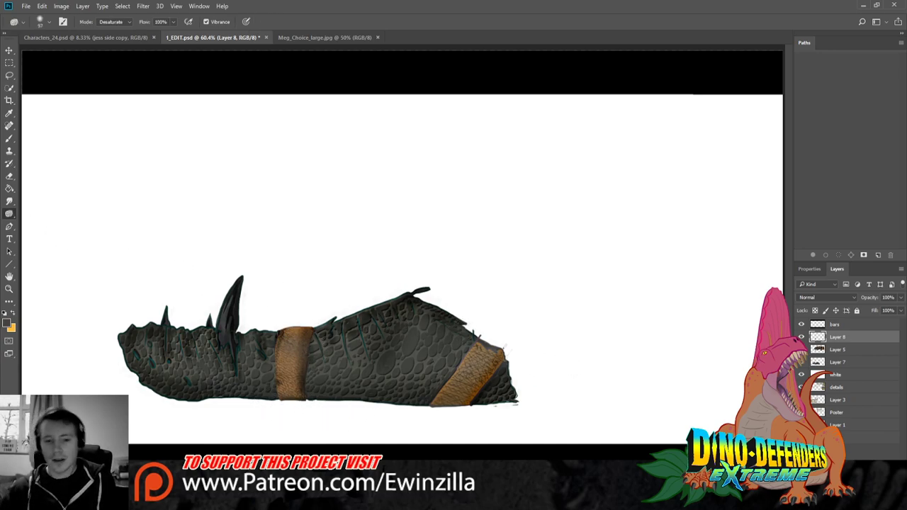
Place Layer 8 beneath Layer 5 and merge it with the jaw on Layer 7
left_click(842, 351)
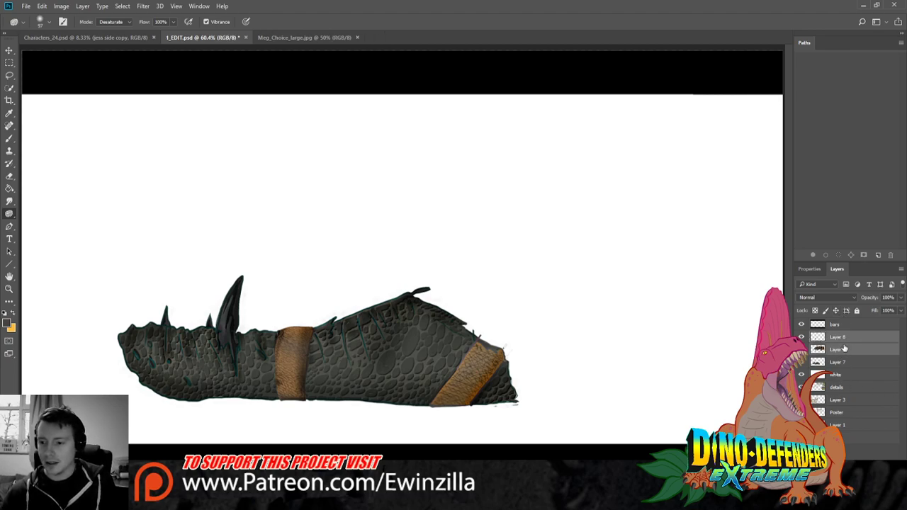
left_click(845, 340)
left_click_drag(848, 341, 844, 363)
left_click(843, 362, "shift")
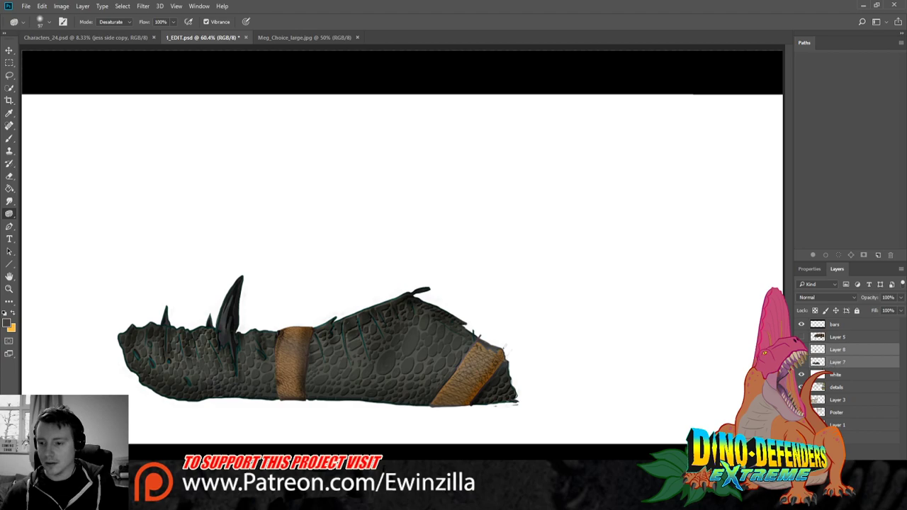
key("ctrl+e")
With the white backdrop hidden and Layer 5 shown, move the upper head forward and down onto the jaw
left_click(802, 362)
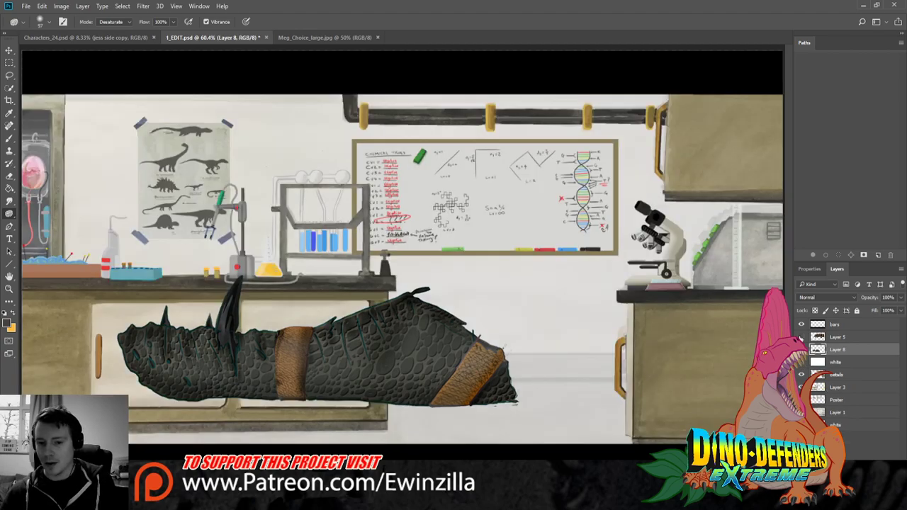
left_click(802, 338)
left_click(854, 339)
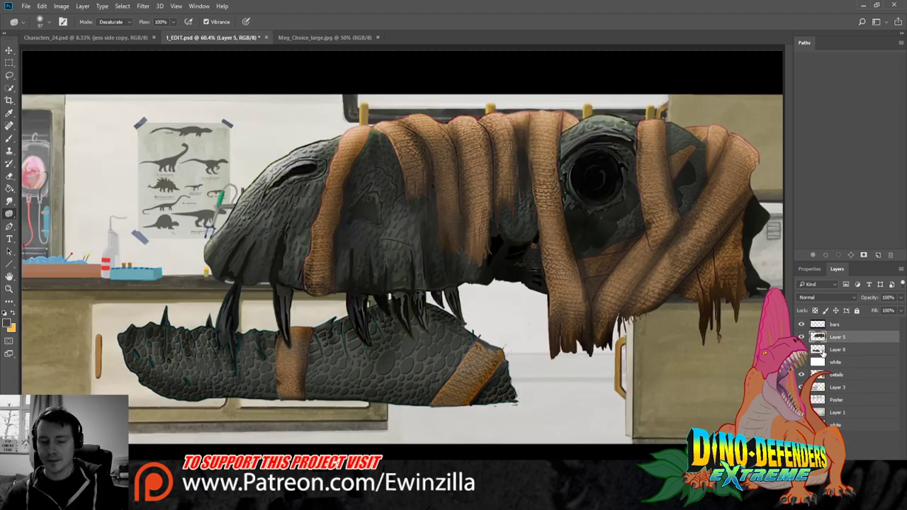
key("v")
left_click_drag(499, 216, 400, 223)
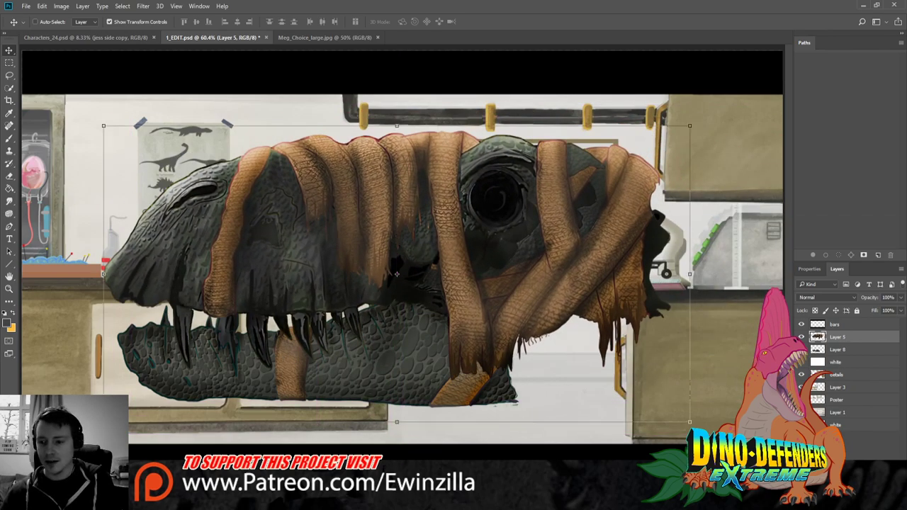
Examine the dinosaur poster and the whiteboard in the laboratory background with the head layers temporarily hidden
left_click(802, 337)
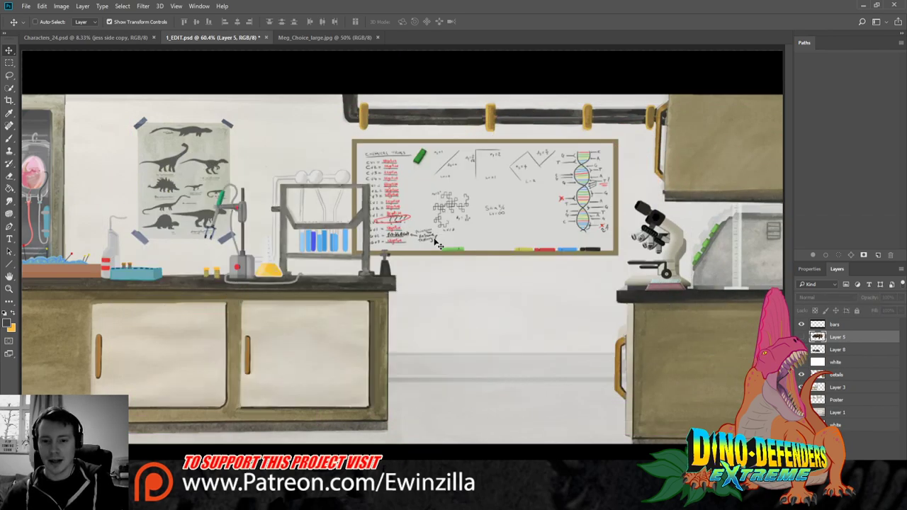
left_click(9, 288)
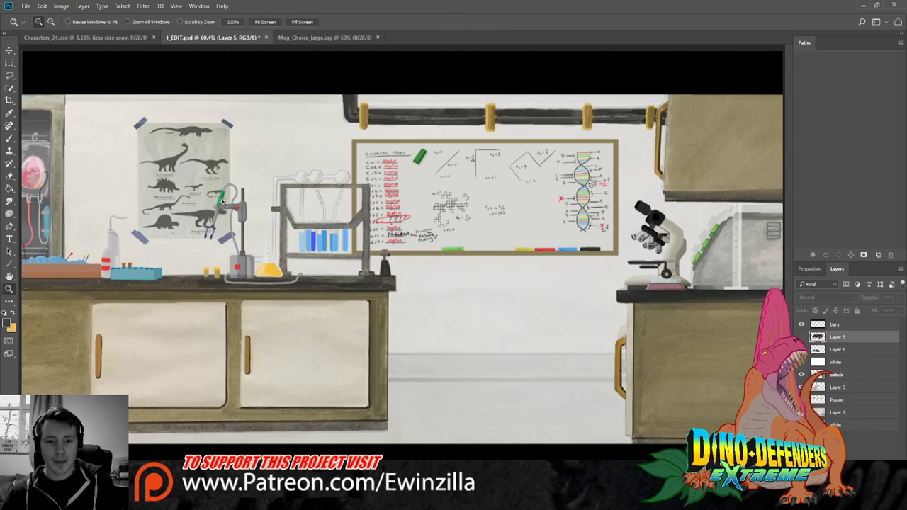
left_click(145, 135)
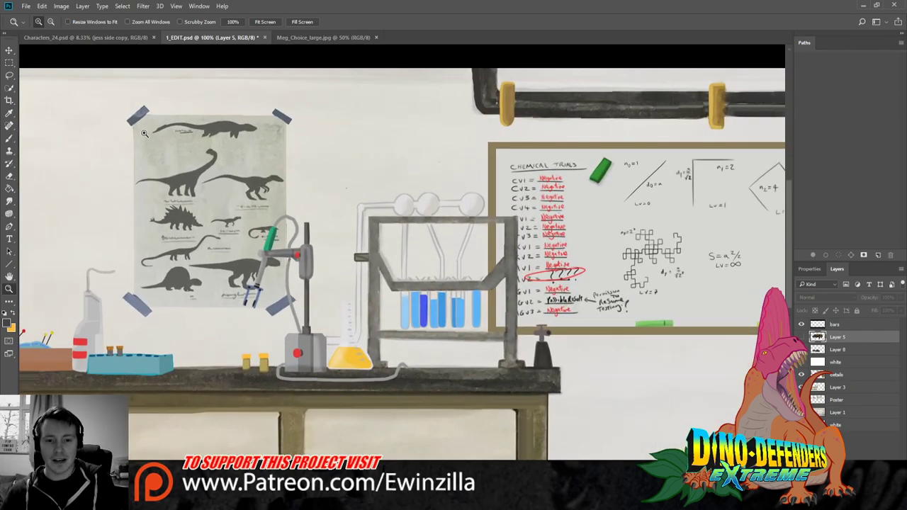
left_click(165, 128)
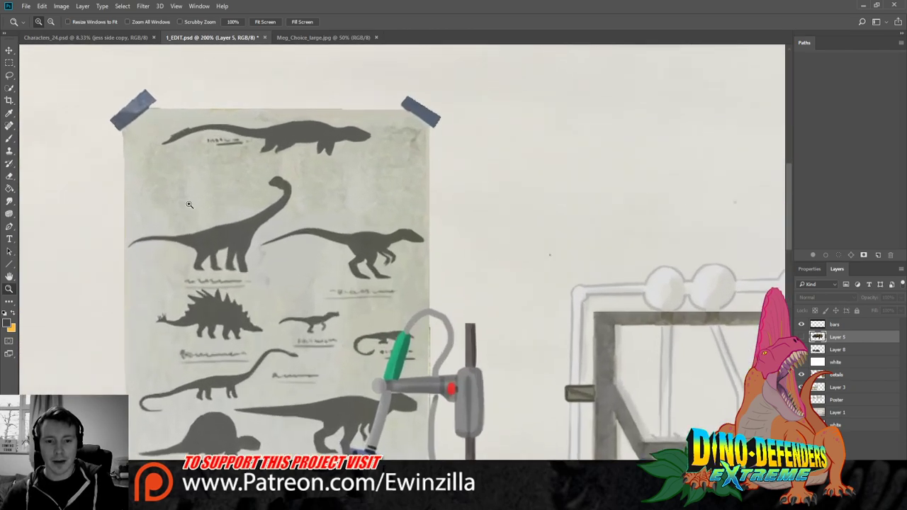
left_click(265, 22)
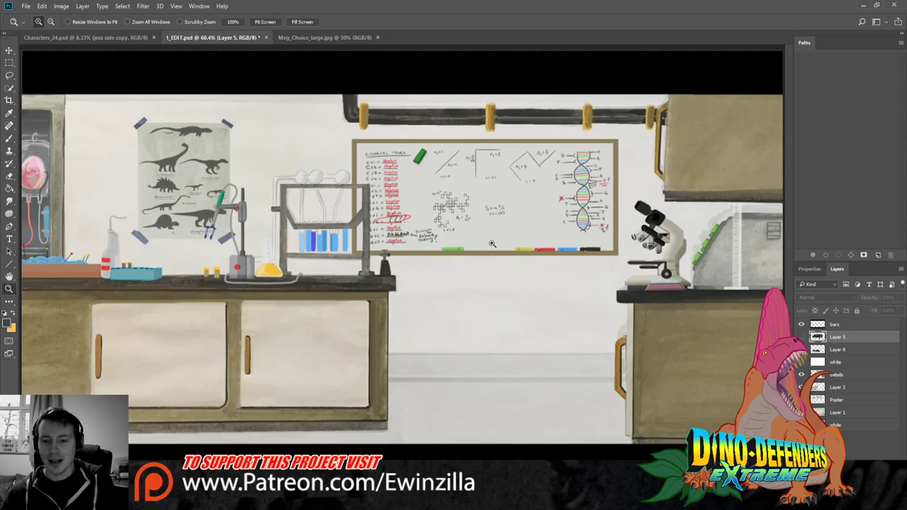
left_click(531, 190)
left_click(531, 190)
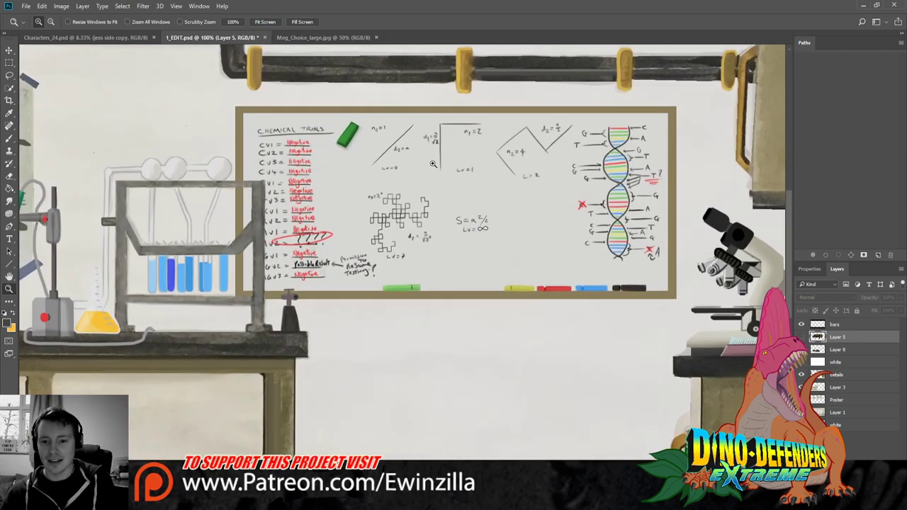
left_click(266, 22)
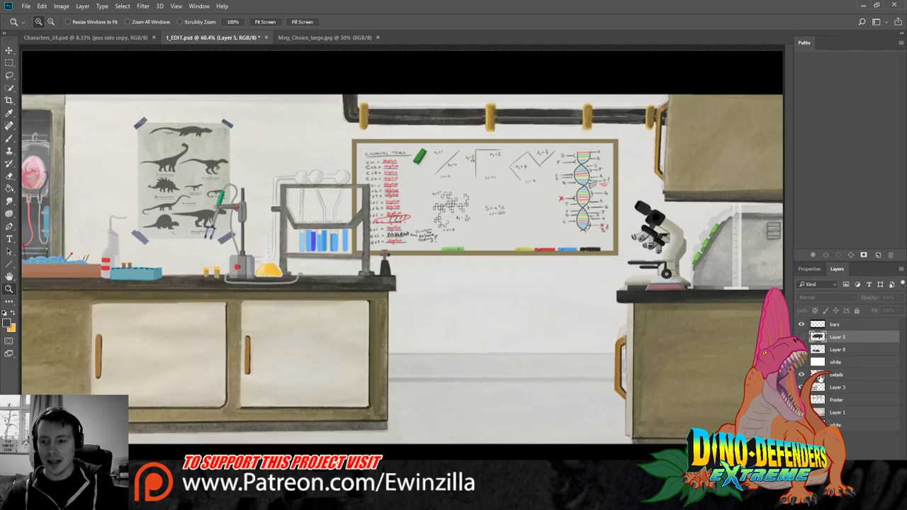
left_click(802, 338)
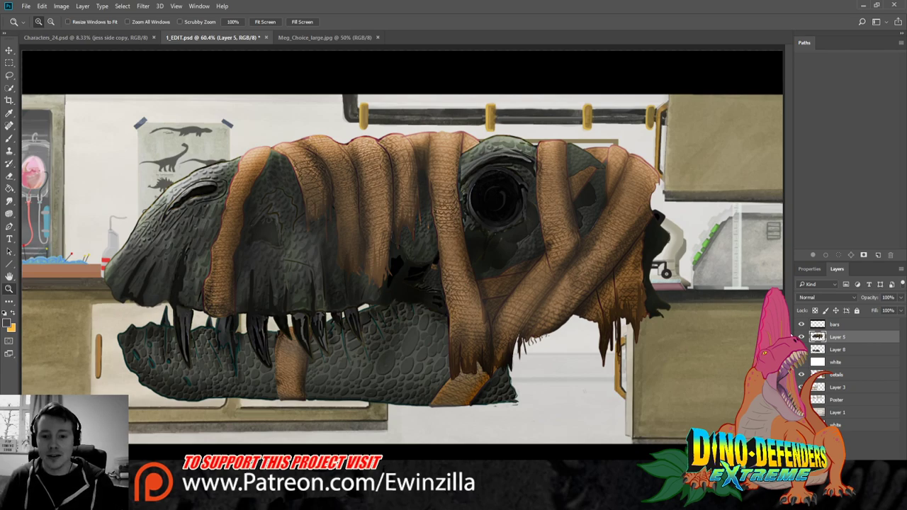
Move the jaw on Layer 8 above Layer 5, and compare the head with the jaw hidden and shown
left_click_drag(855, 355, 850, 338)
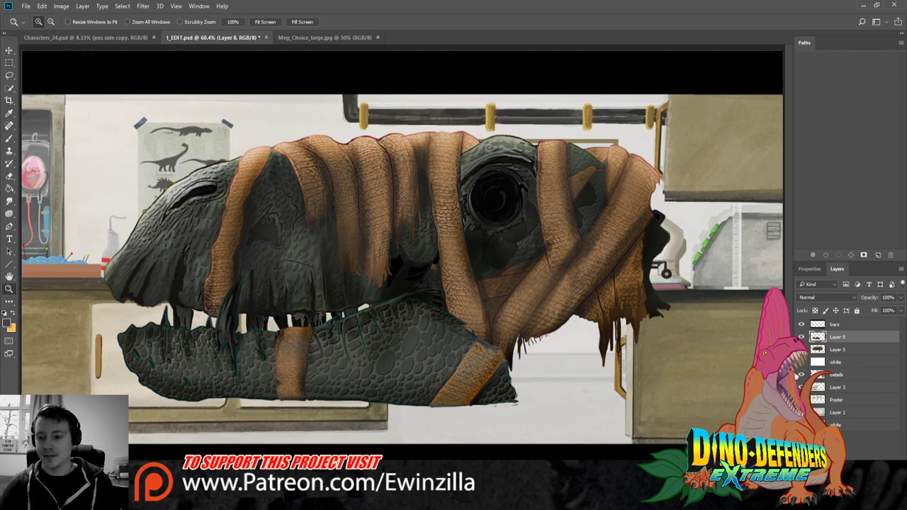
left_click(801, 375)
left_click(802, 374)
left_click(802, 337)
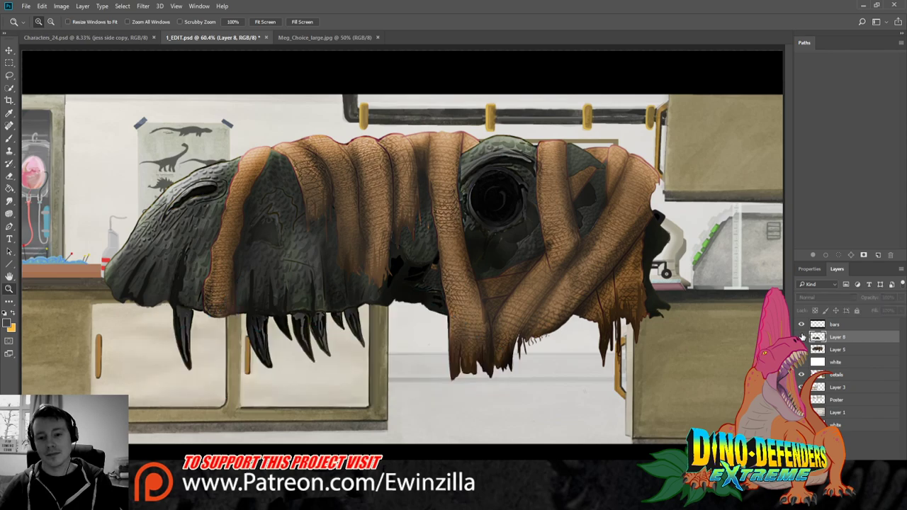
left_click(802, 337)
left_click(802, 337)
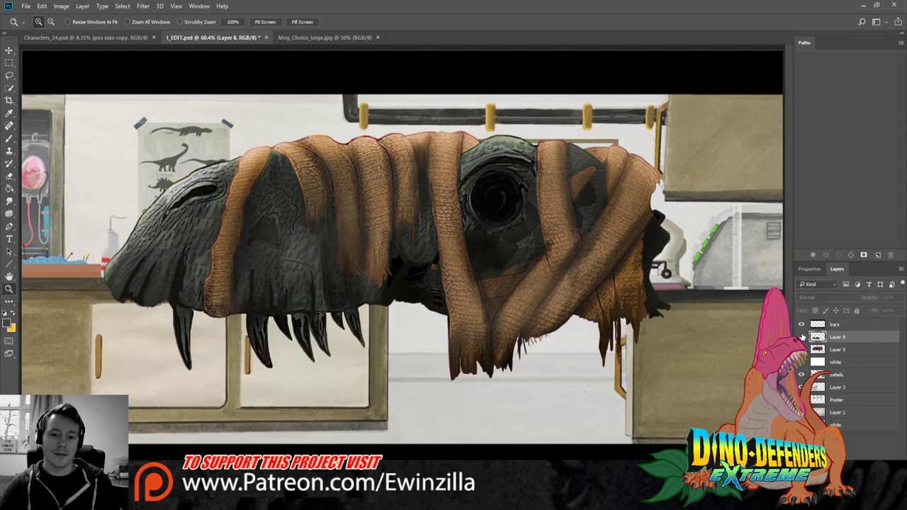
left_click(802, 337)
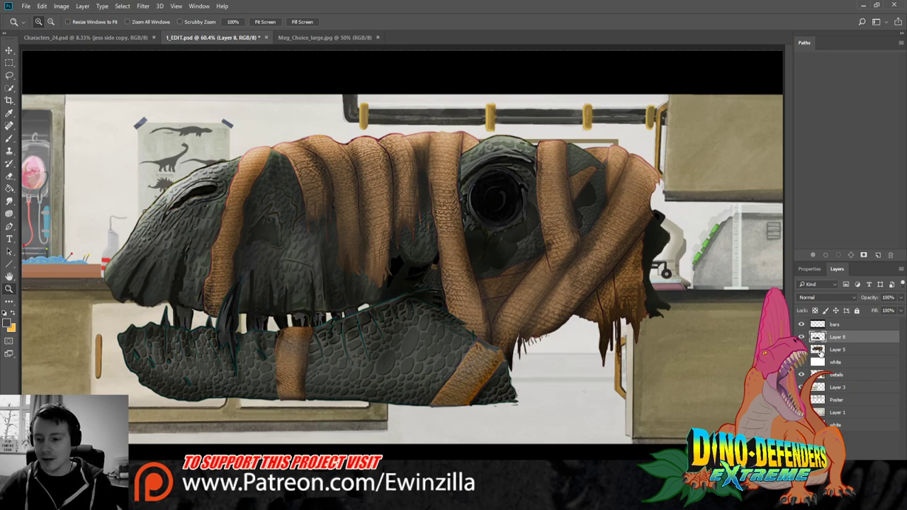
Burn the shadows of the scaly cheek between the first two bandages on Layer 5 with a size 51 brush at 15% exposure, and save the file
left_click(836, 350)
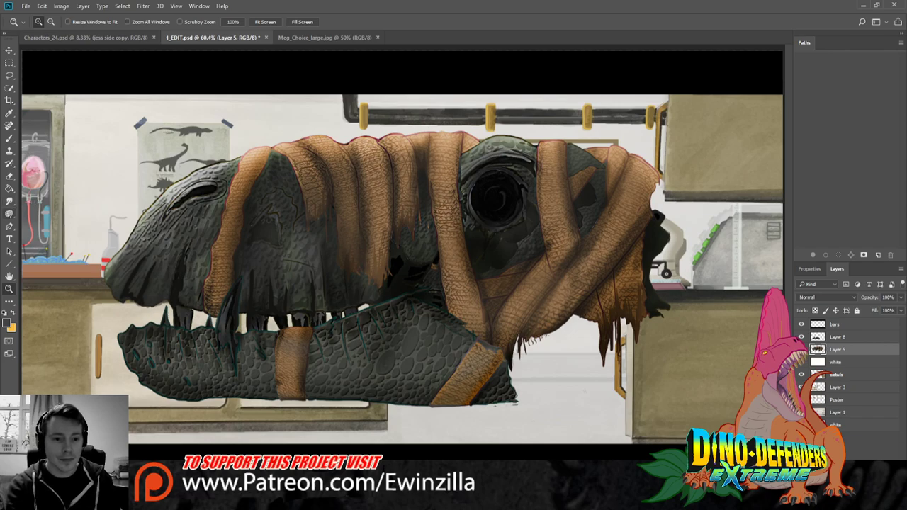
key("o")
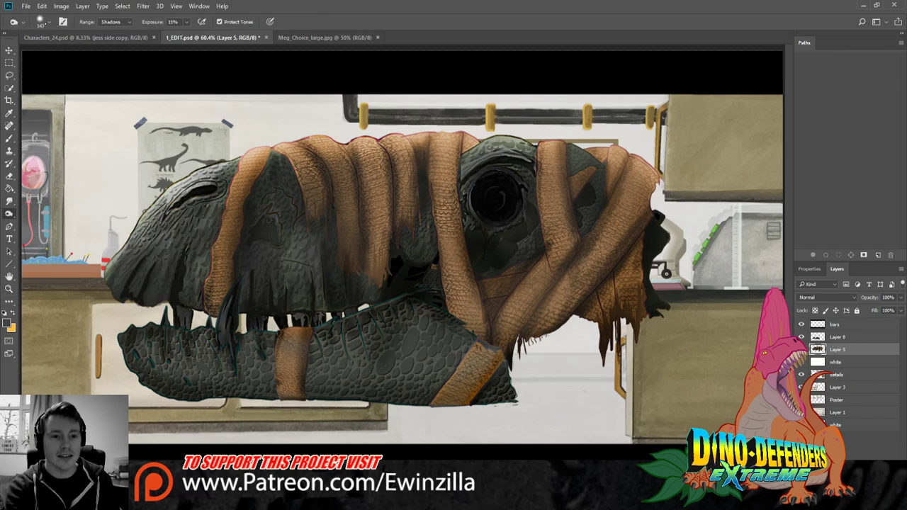
key("bracketleft")
key("bracketleft")
key("bracketleft")
key("bracketleft")
key("bracketleft")
key("bracketleft")
key("bracketleft")
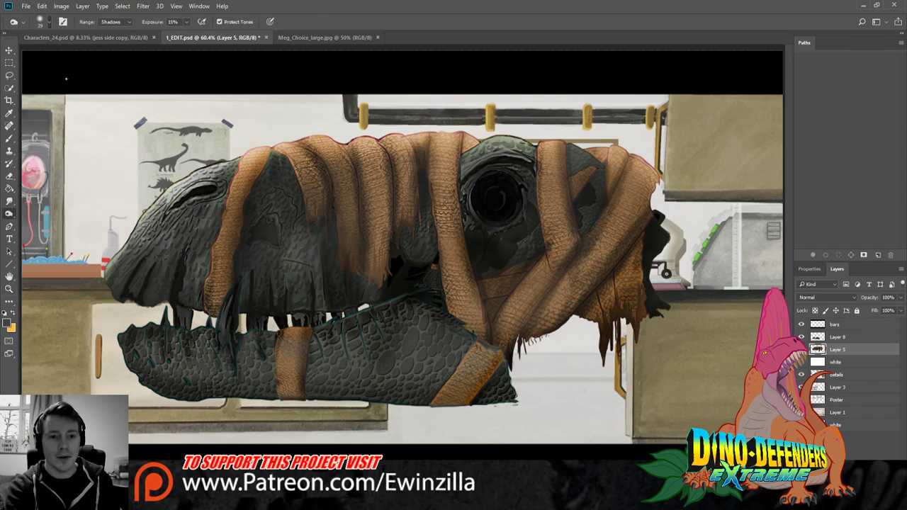
key("bracketright")
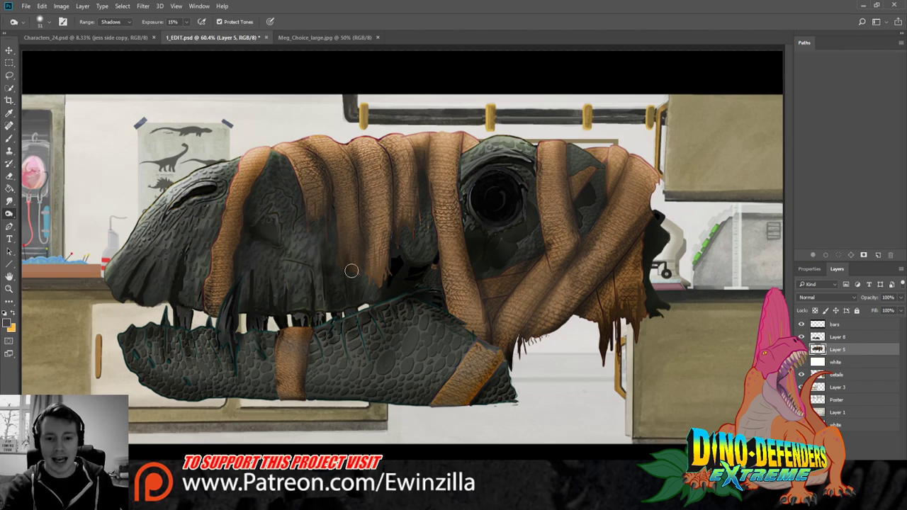
mouse_move(292, 242)
left_mouse_down()
mouse_move(244, 224)
mouse_move(254, 211)
mouse_move(250, 232)
mouse_move(347, 252)
mouse_move(268, 223)
mouse_move(342, 230)
mouse_move(329, 236)
mouse_move(235, 207)
mouse_move(266, 200)
mouse_move(362, 262)
mouse_move(286, 232)
mouse_move(263, 212)
mouse_move(266, 200)
mouse_move(286, 250)
mouse_move(336, 246)
mouse_move(281, 234)
mouse_move(271, 219)
mouse_move(317, 230)
mouse_move(304, 189)
left_mouse_up()
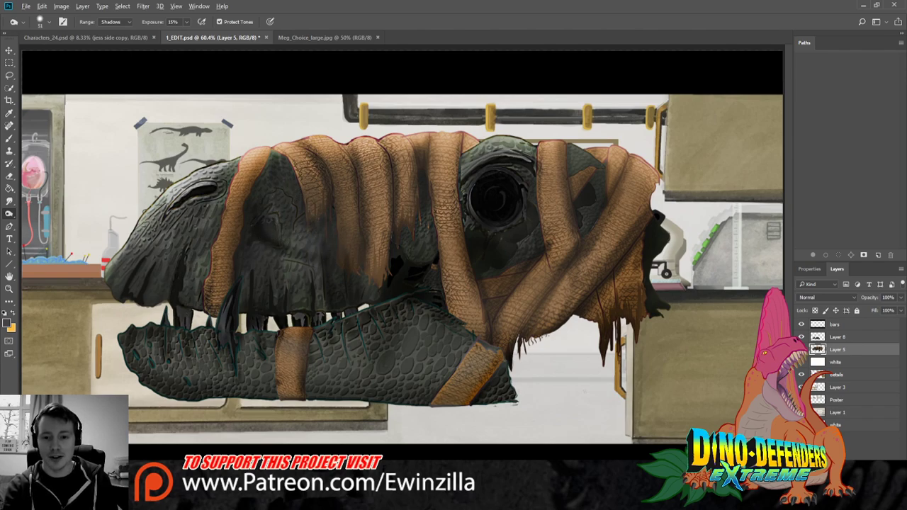
left_click_drag(287, 245, 304, 189)
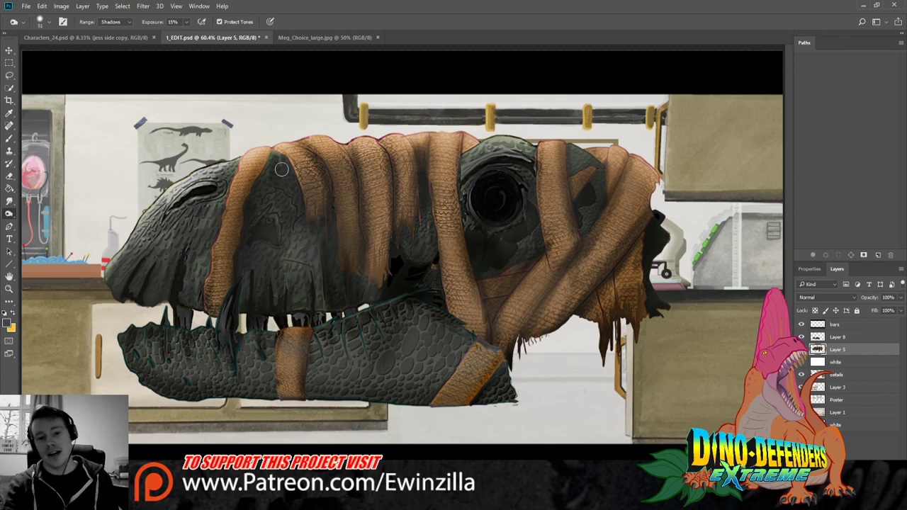
left_click_drag(278, 159, 245, 216)
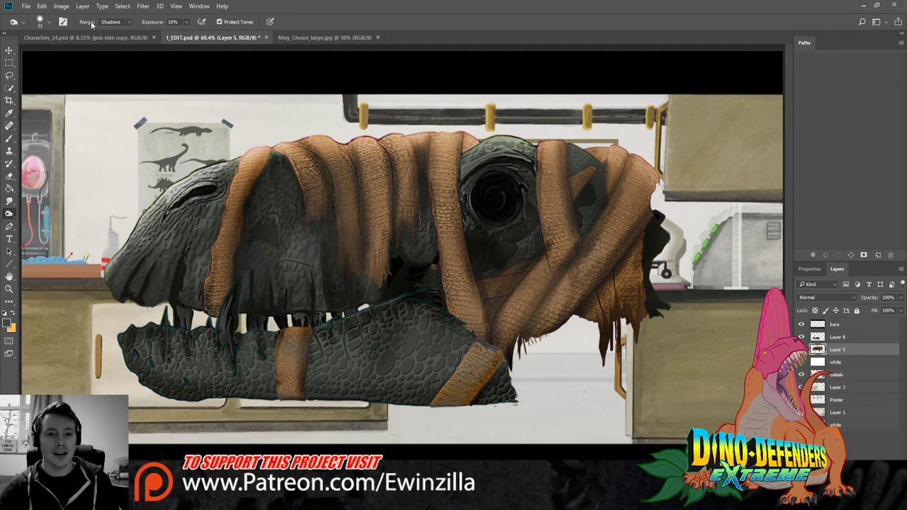
key("ctrl+s")
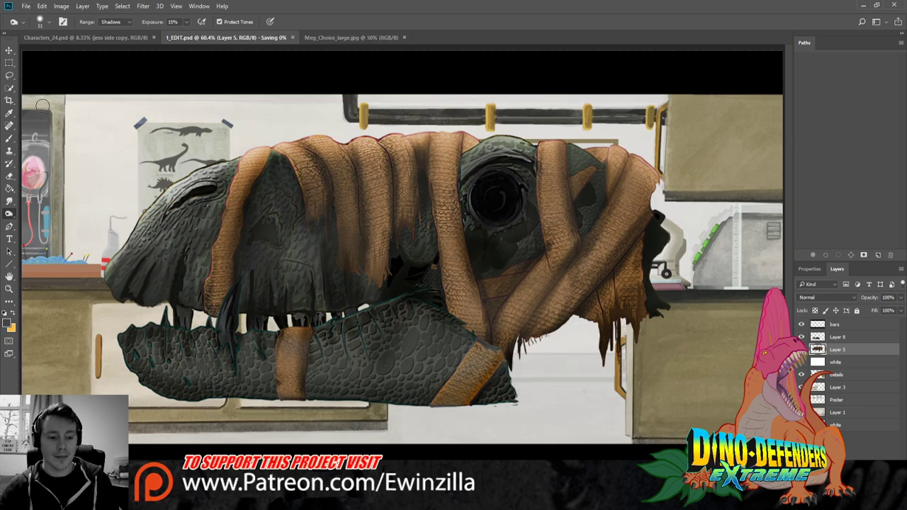